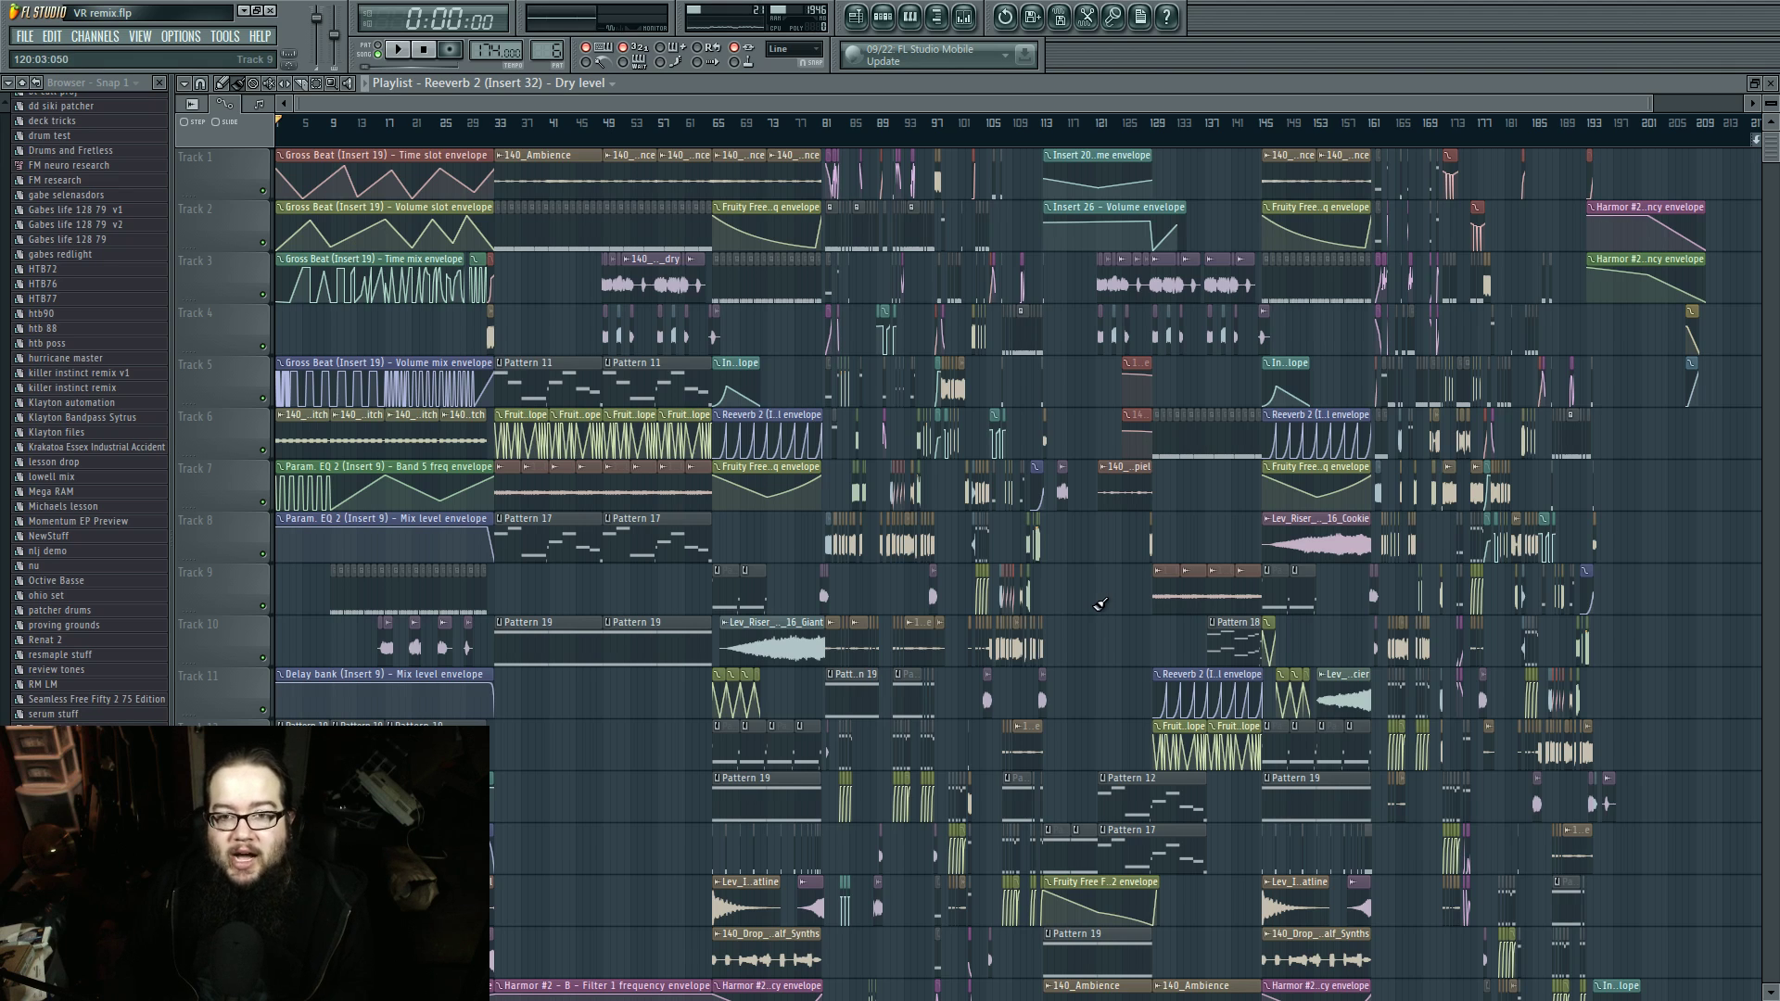
# Step: Show the song's intro in the playlist and place the playhead near its start
pyautogui.moveTo(1068, 637); pyautogui.dragTo(1162, 747)
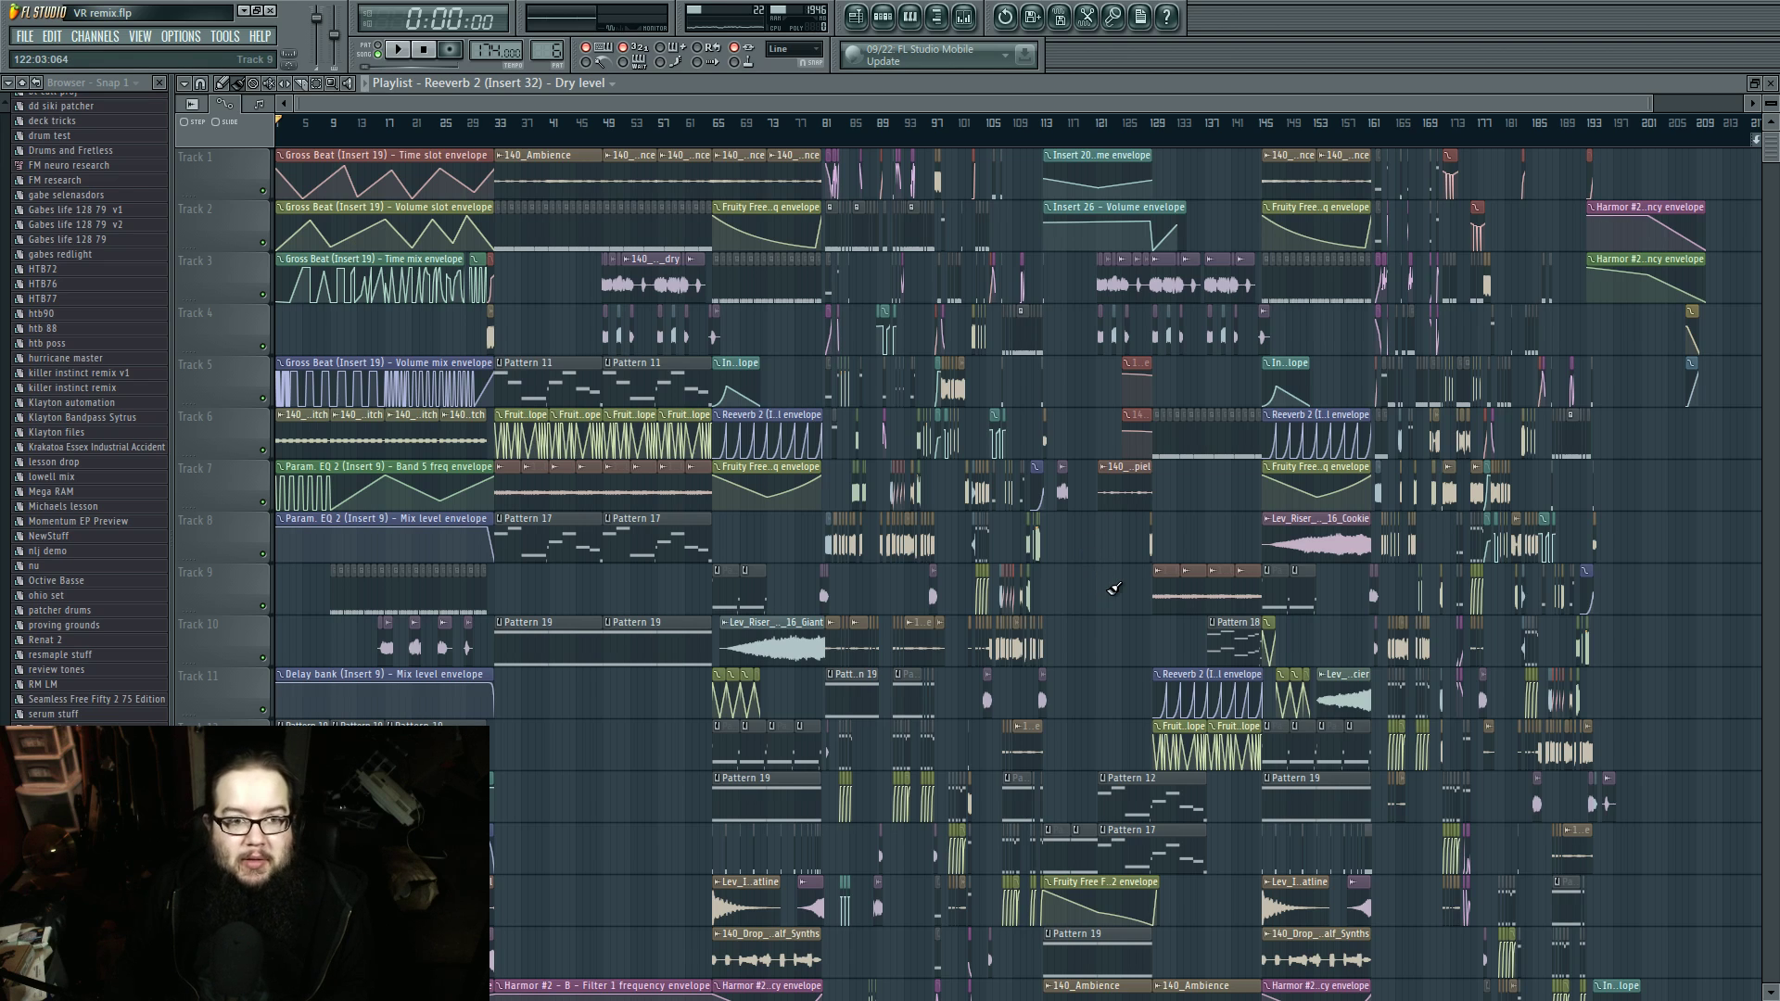
pyautogui.scroll(3, 389, 723)
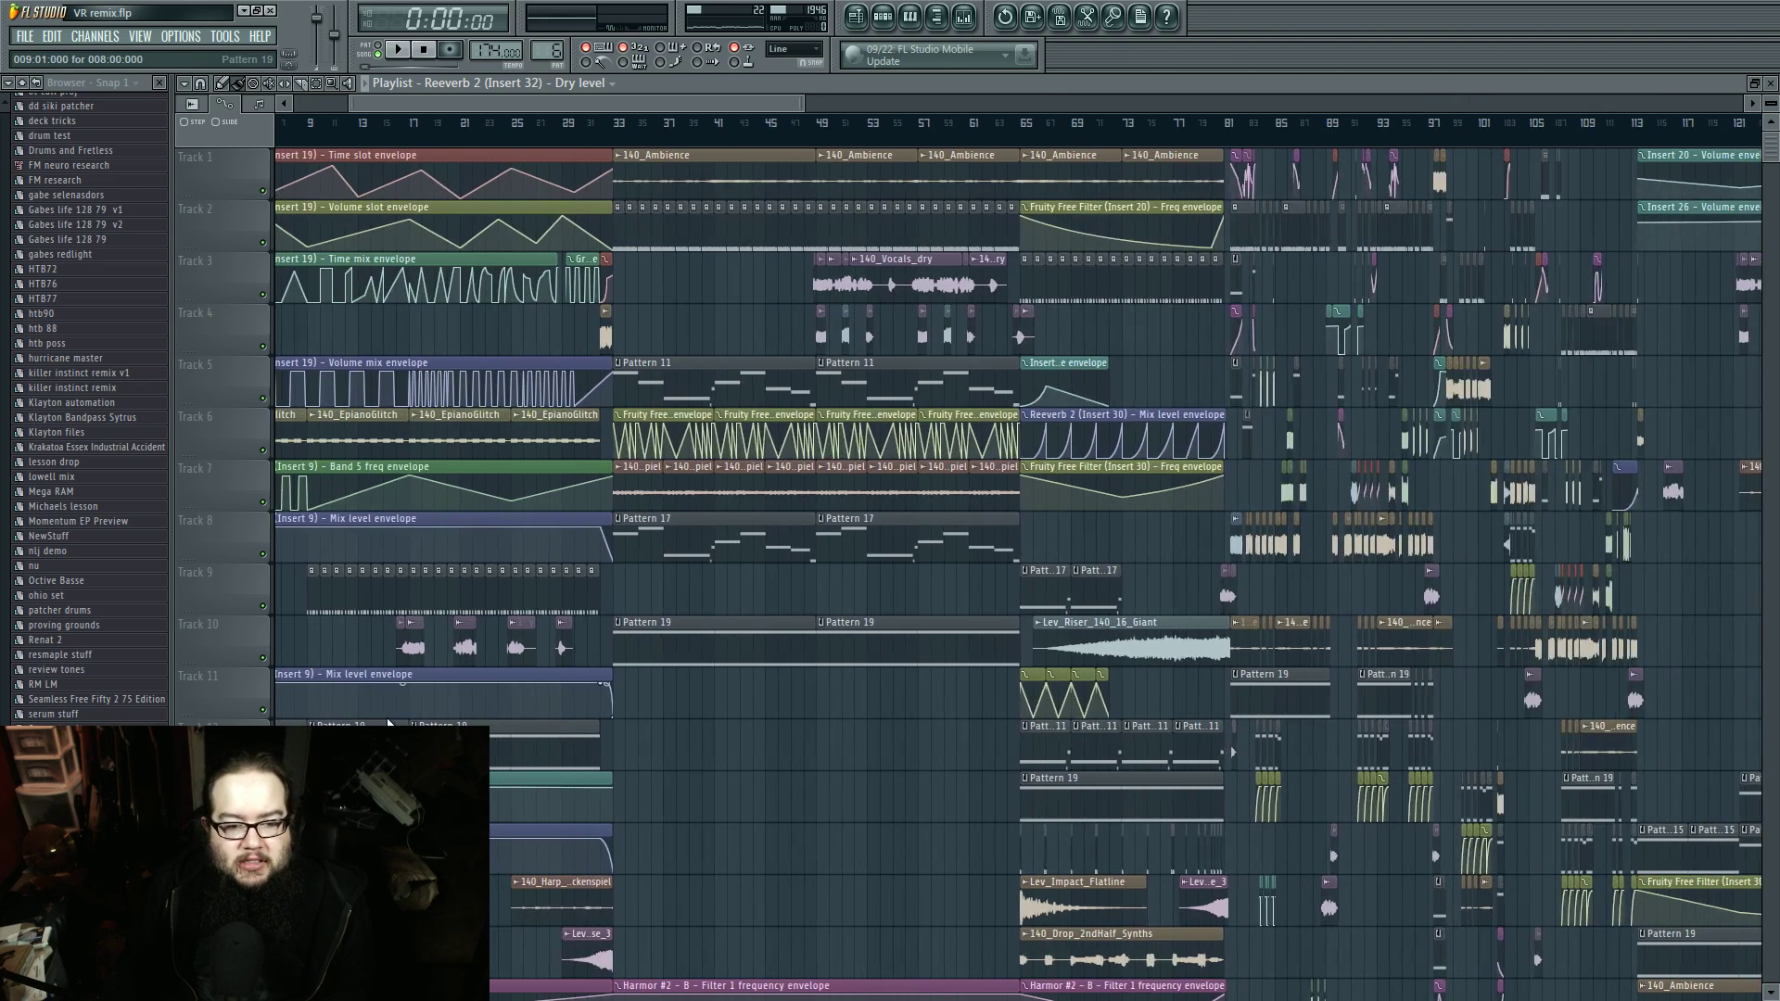
pyautogui.scroll(3, 865, 715)
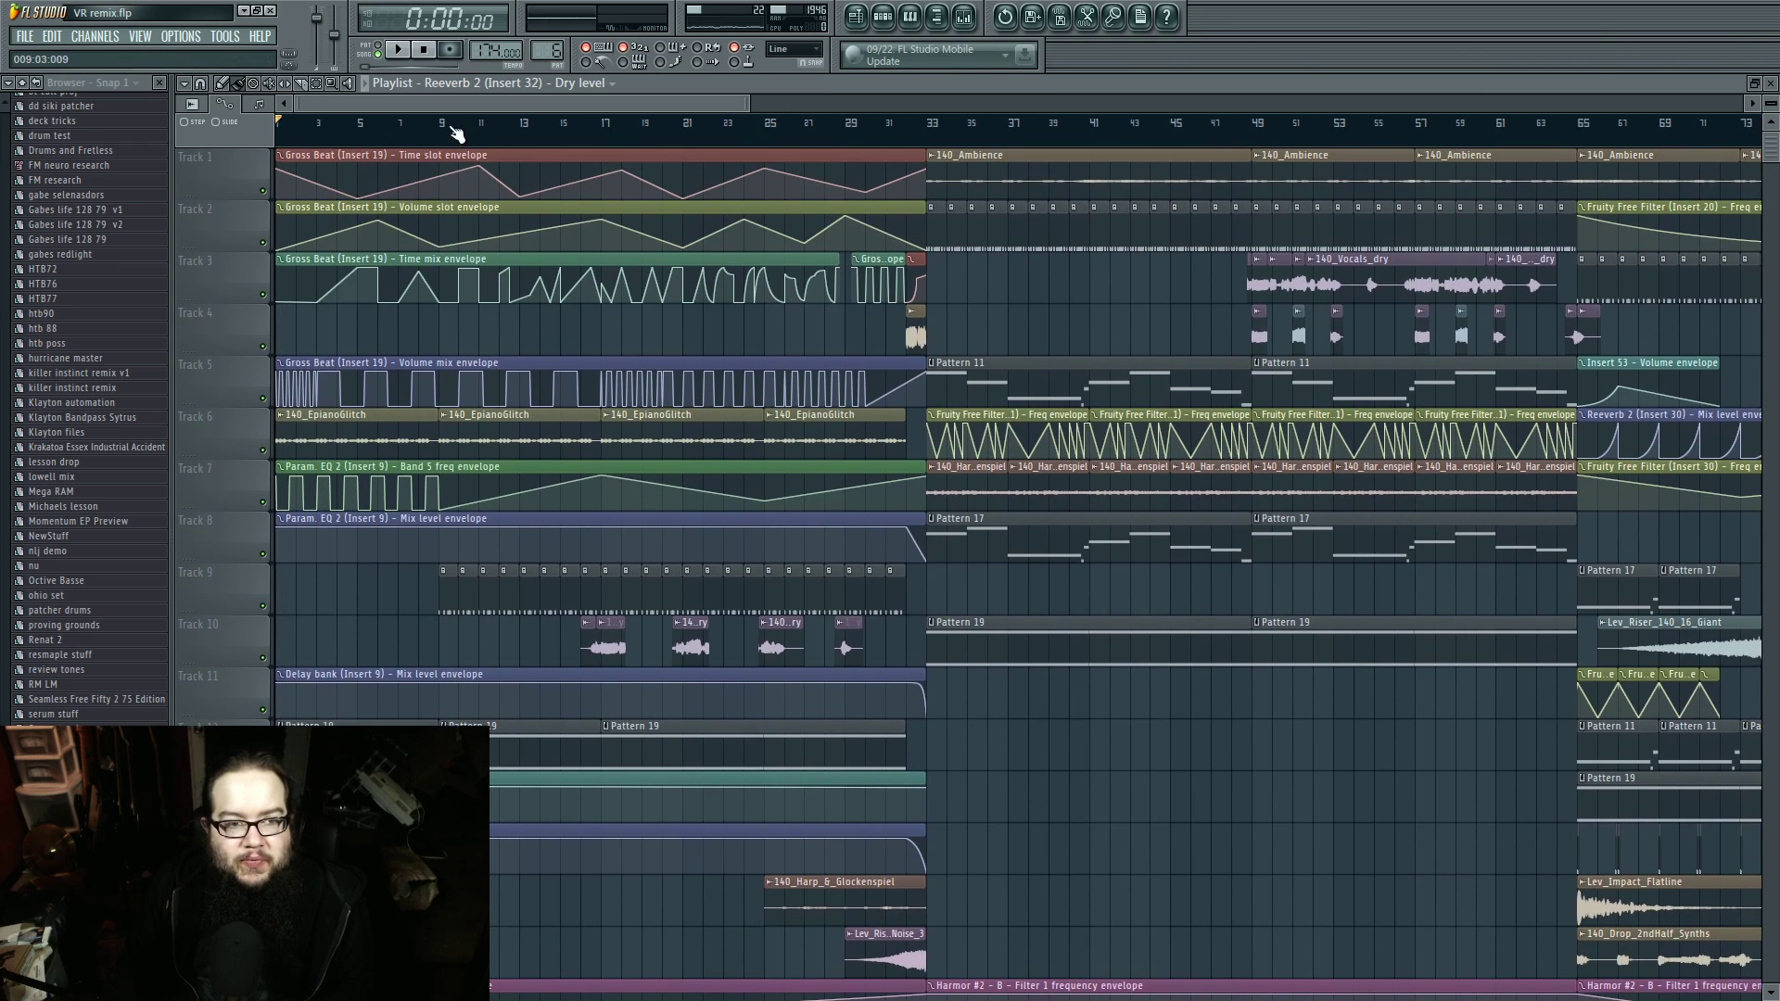
pyautogui.moveTo(521, 129); pyautogui.dragTo(297, 131)
pyautogui.click(340, 442)
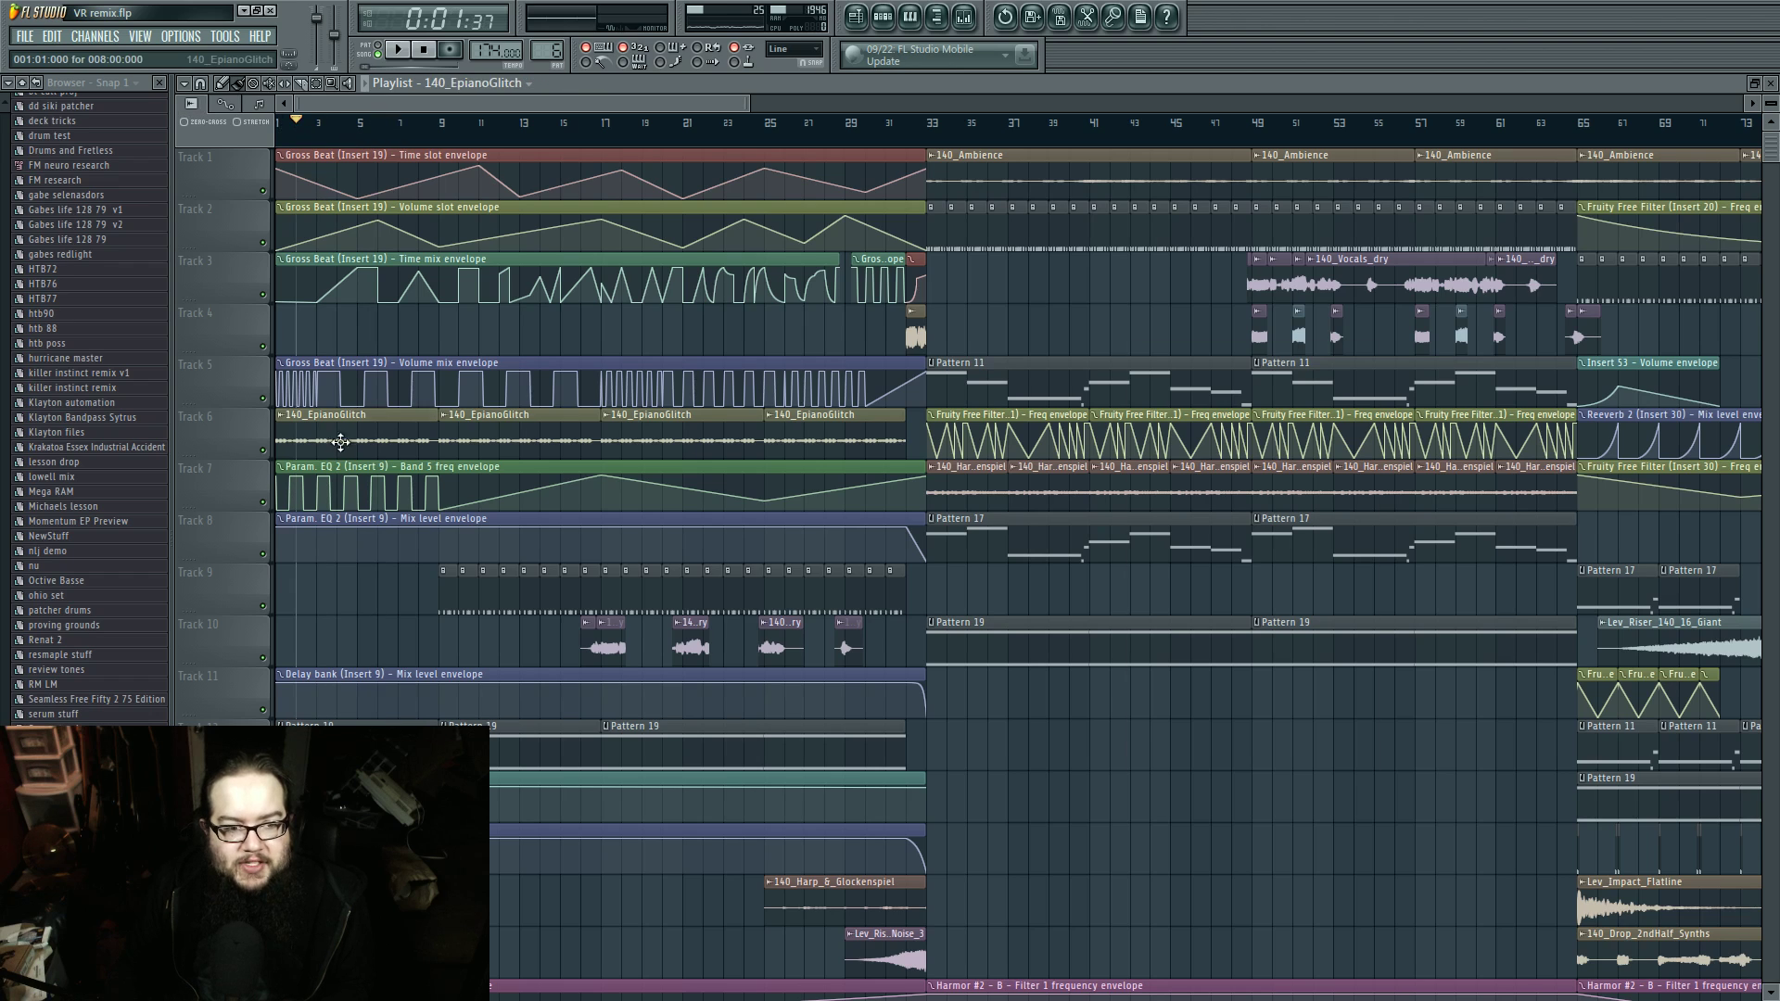
# Step: Inspect the 140_EpianoGlitch clip's channel settings and the effects on its target mixer track, including Fruity Parametric EQ 2
pyautogui.doubleClick(340, 441)
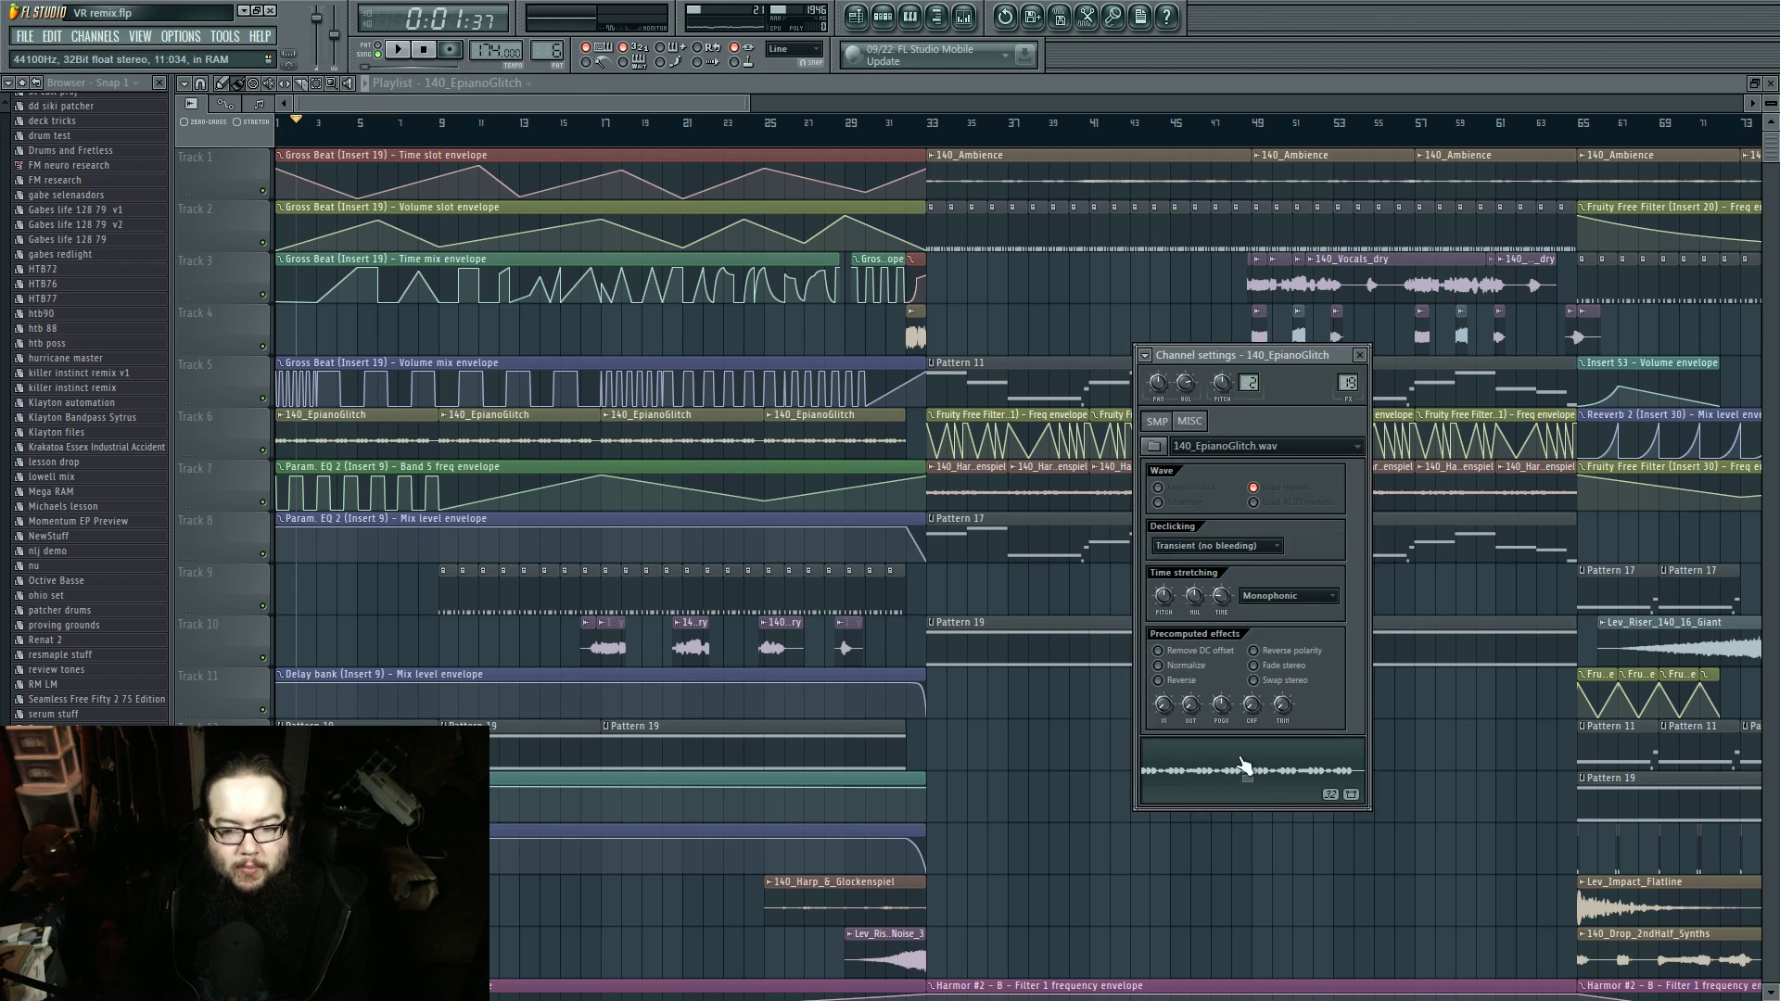
pyautogui.doubleClick(1344, 382)
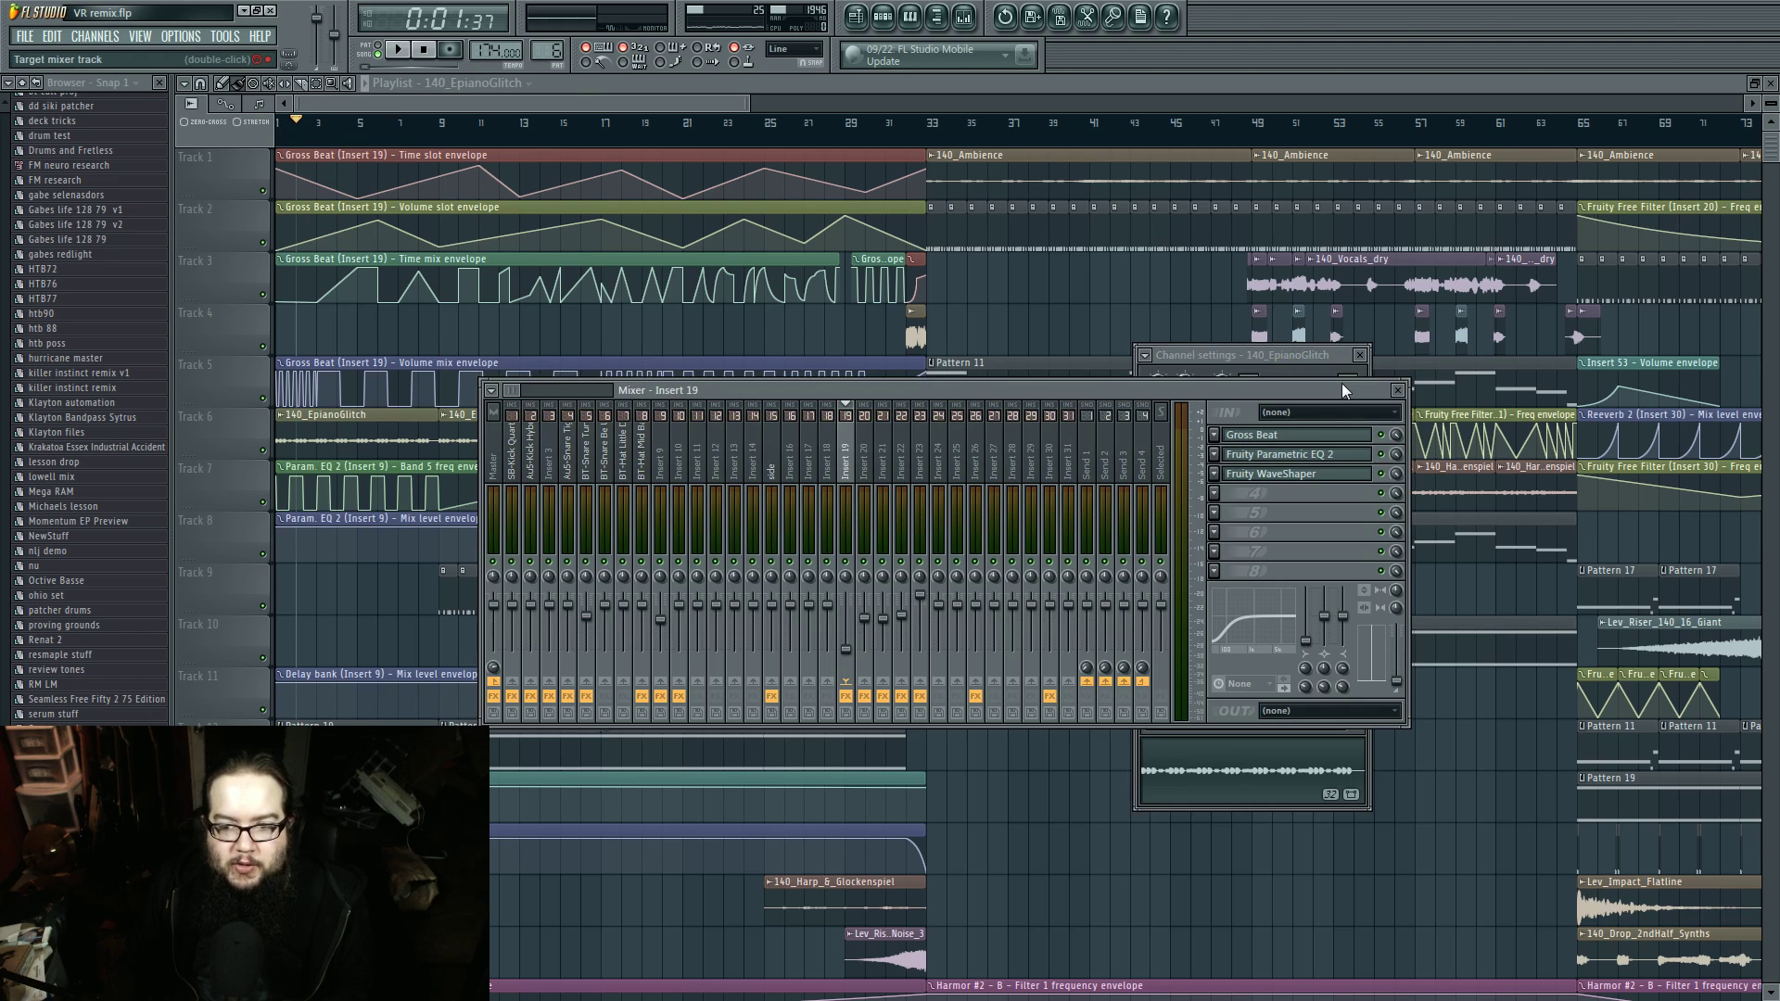
pyautogui.click(1310, 452)
pyautogui.click(1310, 452)
pyautogui.click(1059, 787)
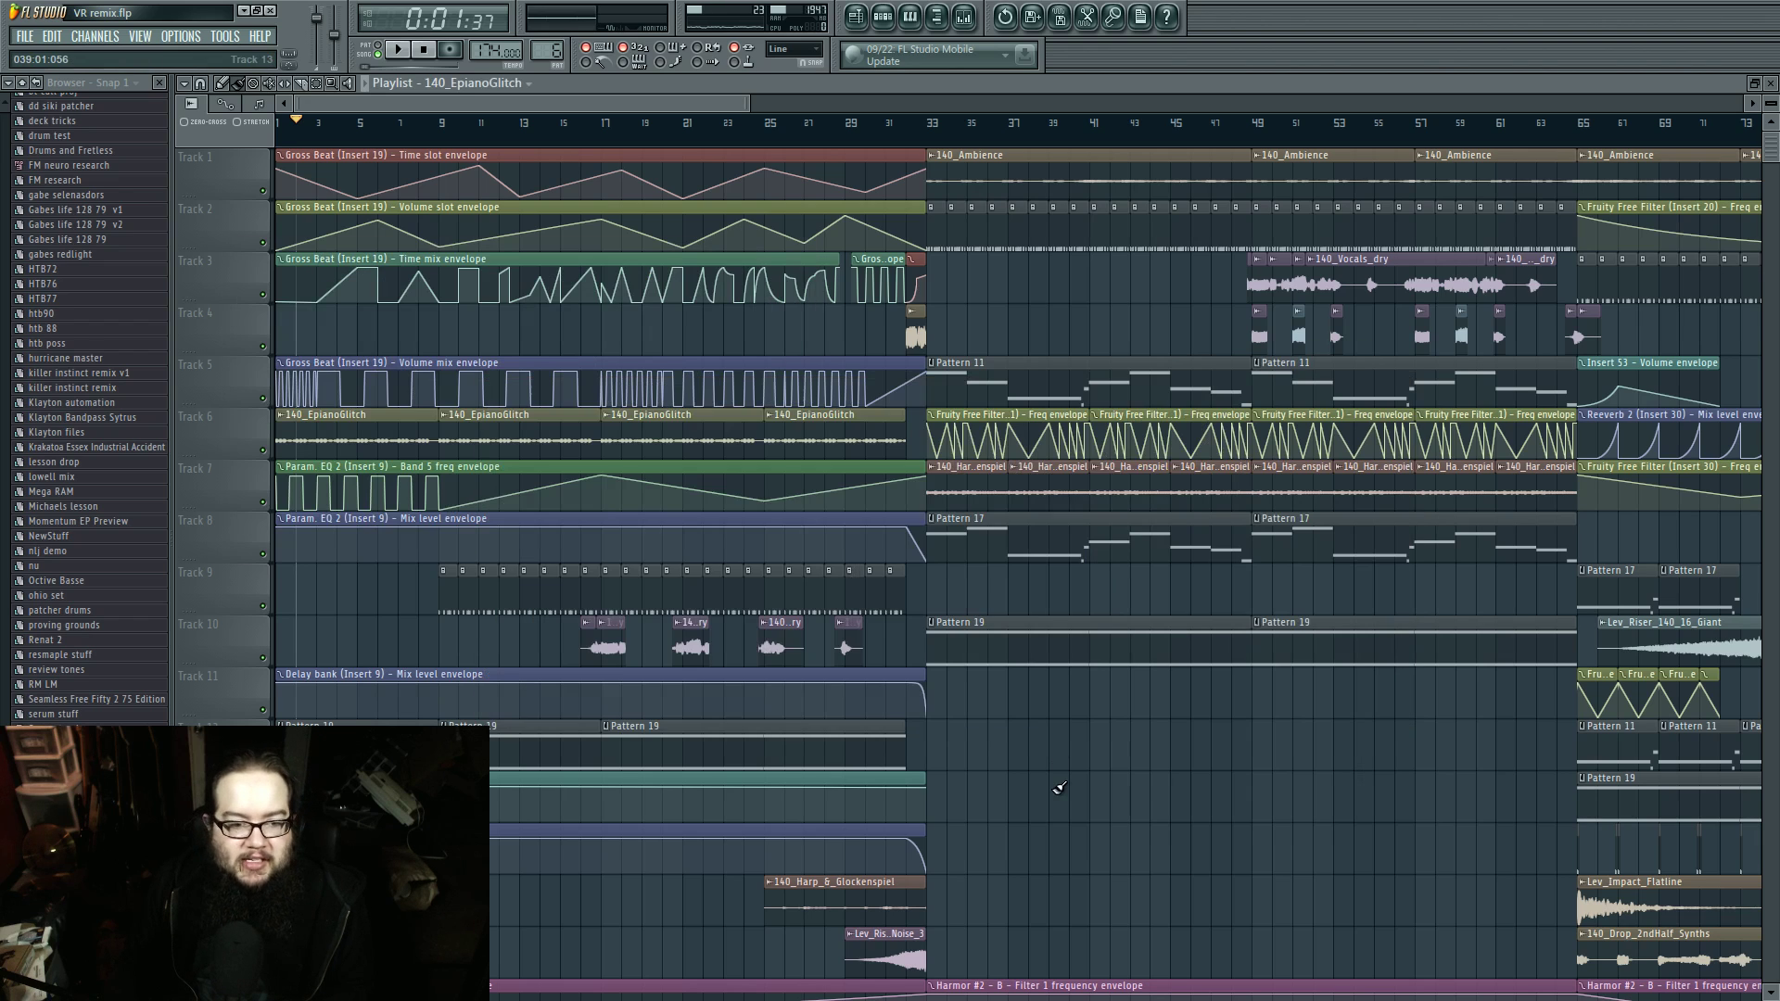
# Step: Open Pattern 19 from the intro in the piano roll and show the Harmor #2 instrument's image page
pyautogui.scroll(-5, 974, 749)
pyautogui.scroll(4, 962, 746)
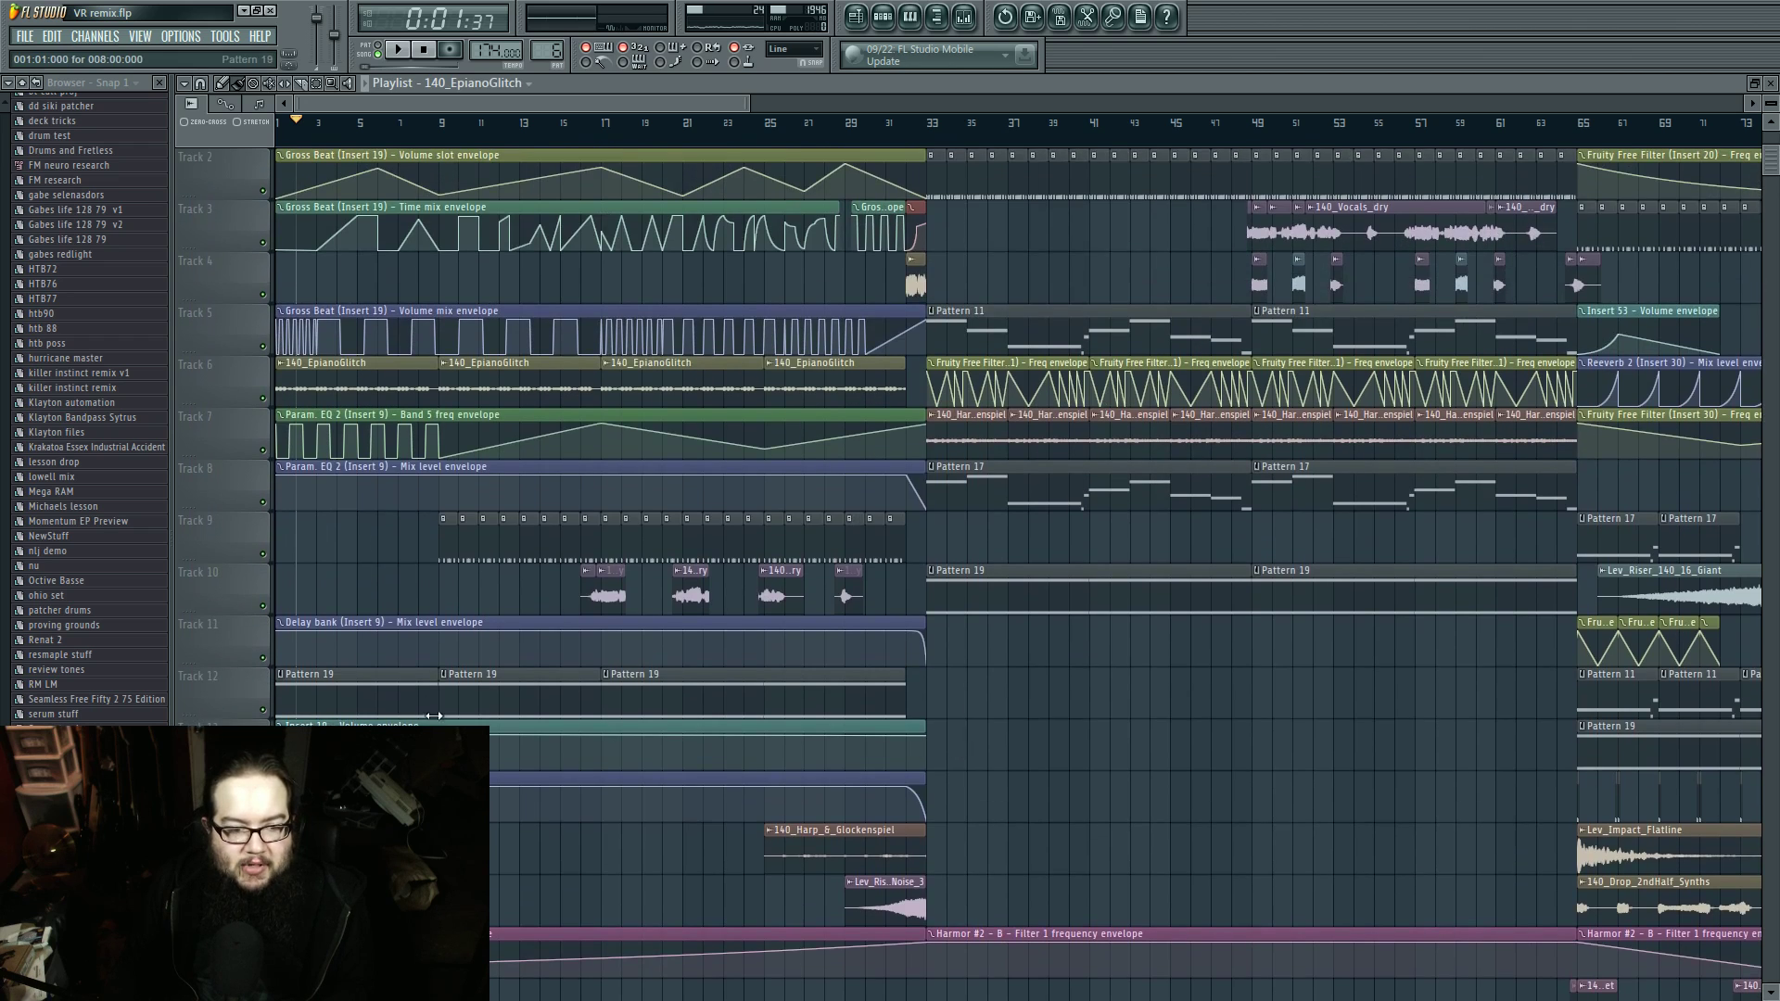
pyautogui.doubleClick(421, 702)
pyautogui.press('F6')
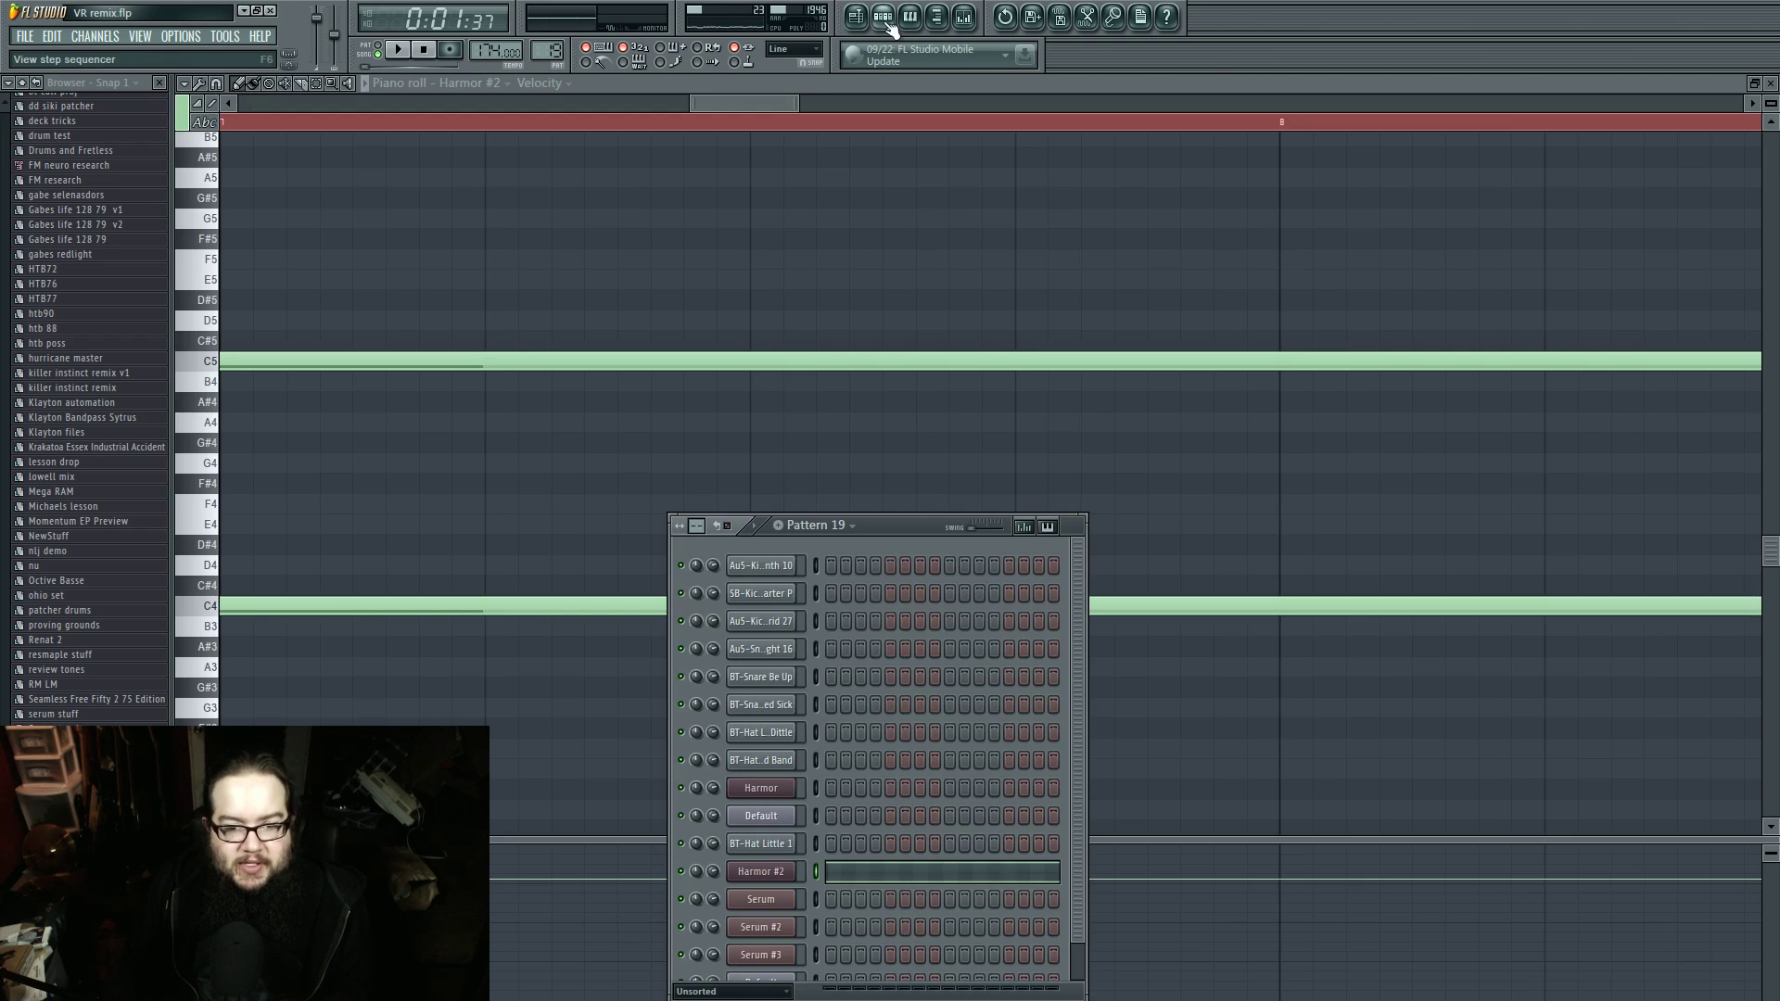
pyautogui.click(756, 876)
pyautogui.click(1114, 556)
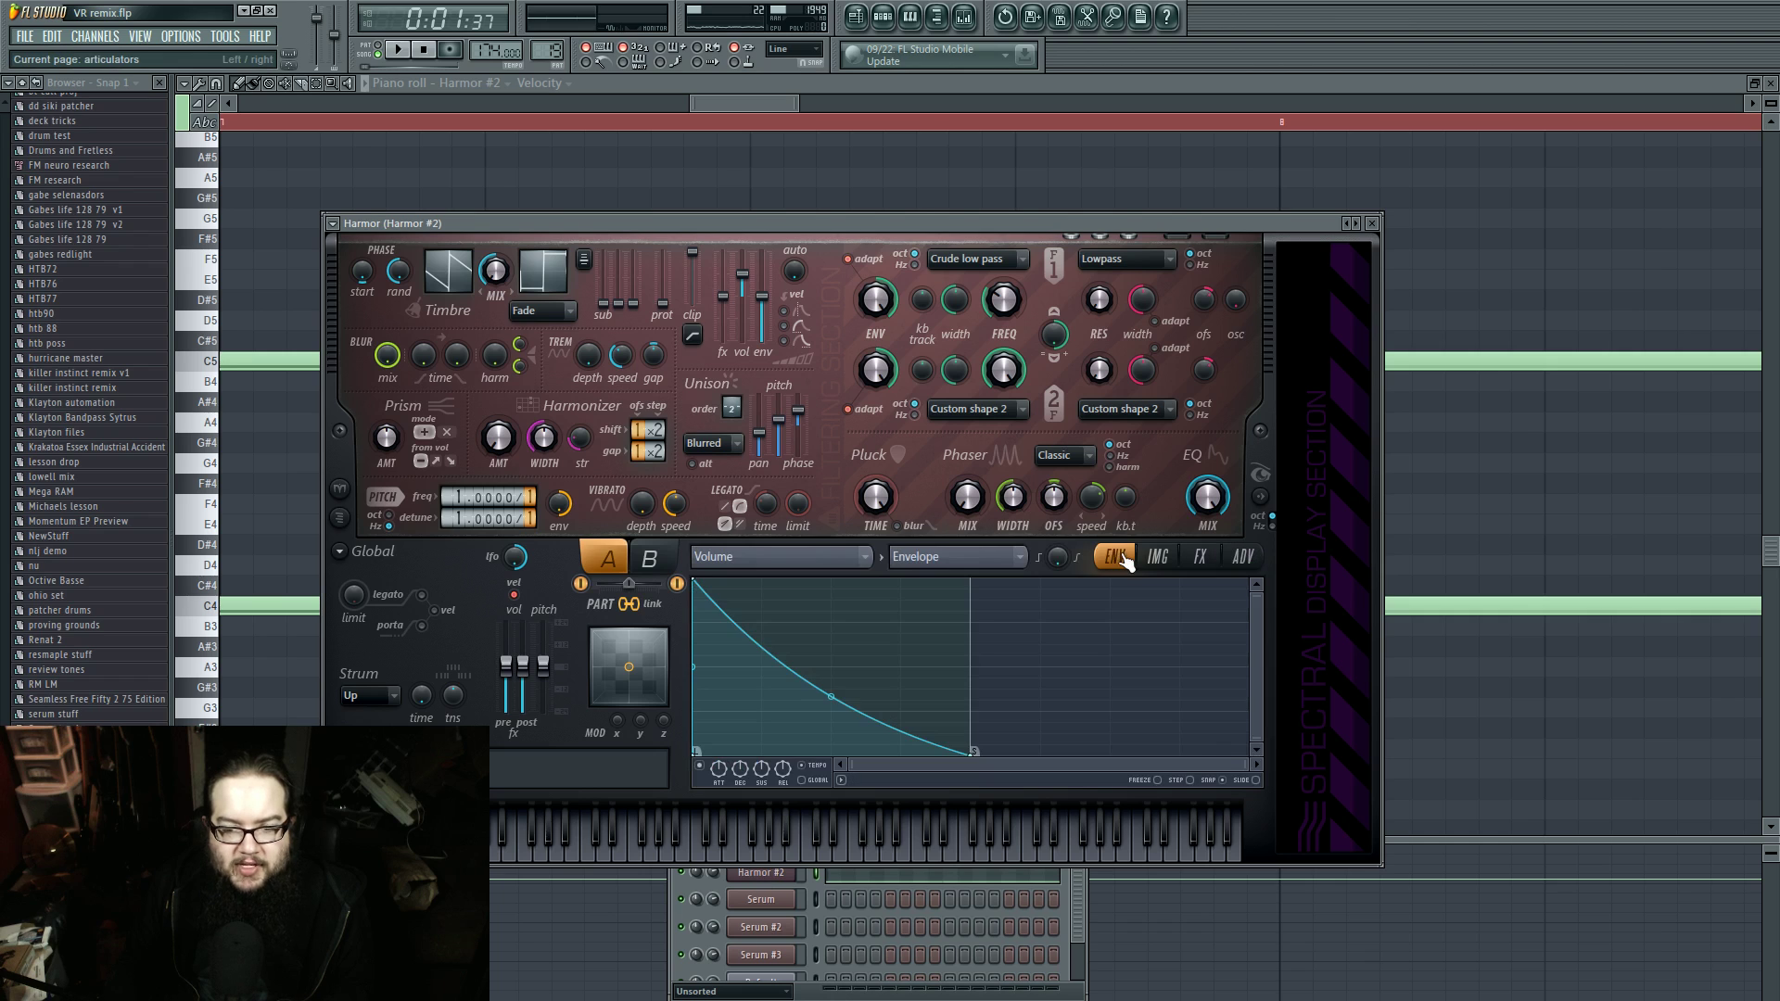
pyautogui.click(1155, 556)
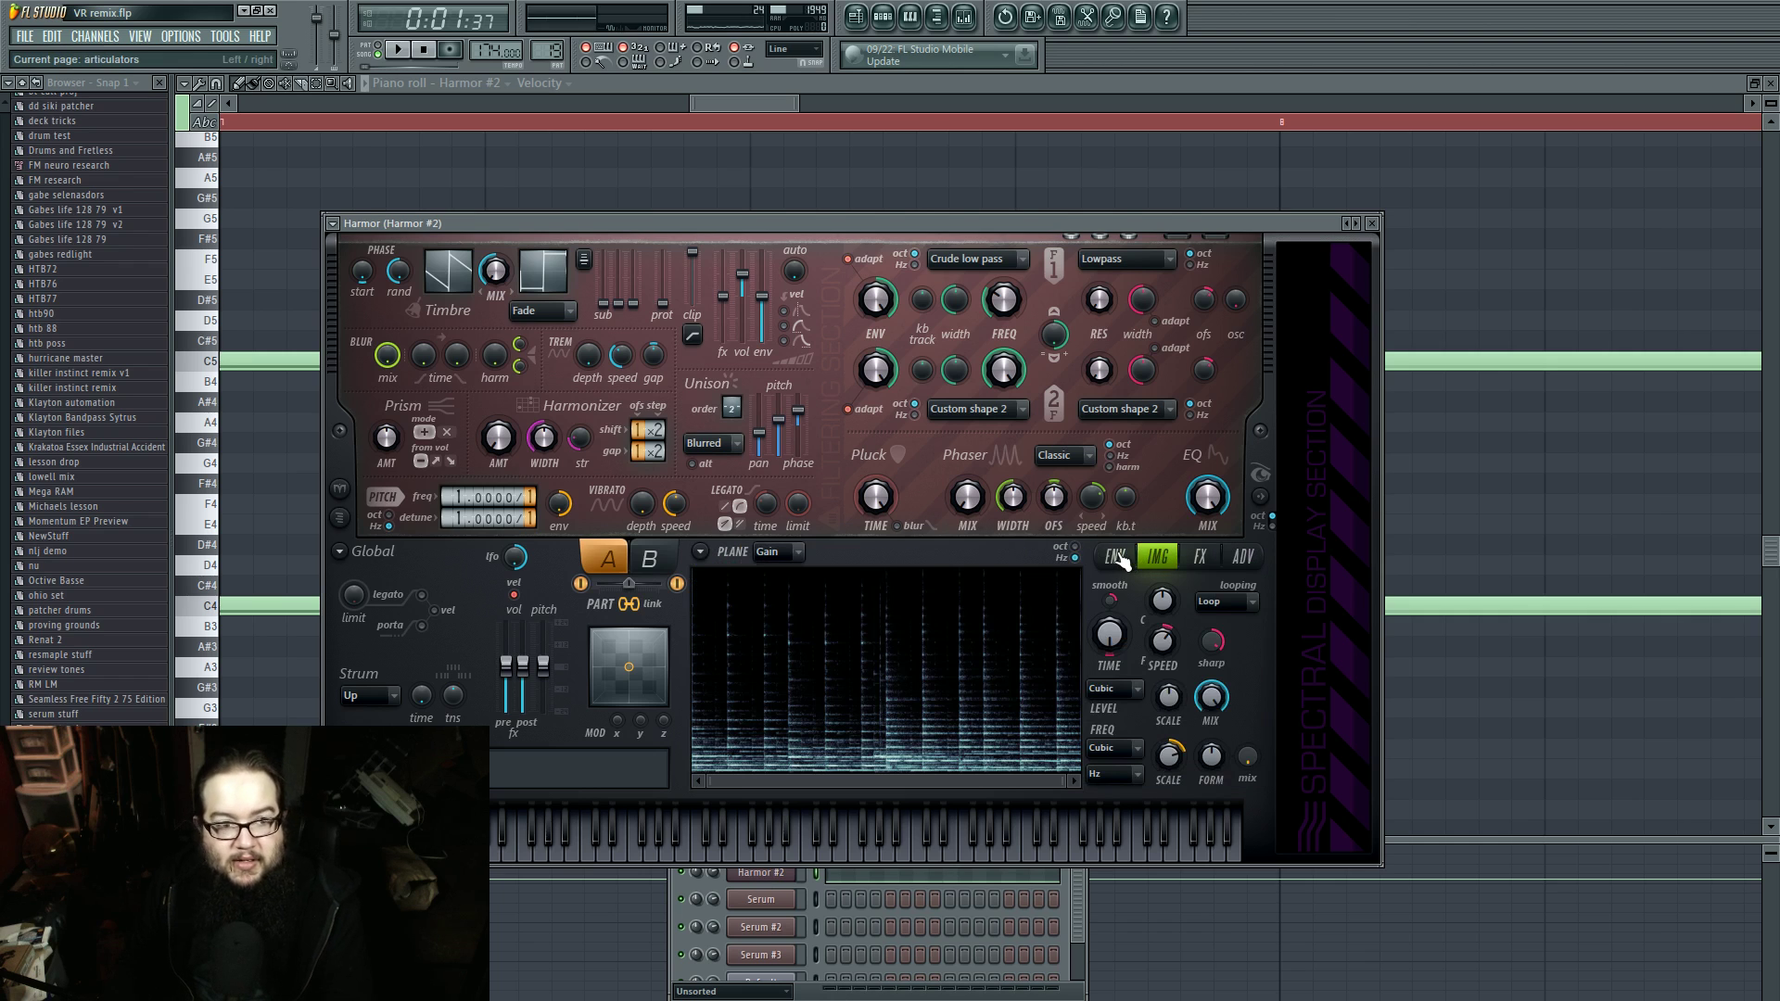
# Step: Enable the Keystation 49es as a MIDI input device and close the settings
pyautogui.click(181, 36)
pyautogui.click(199, 49)
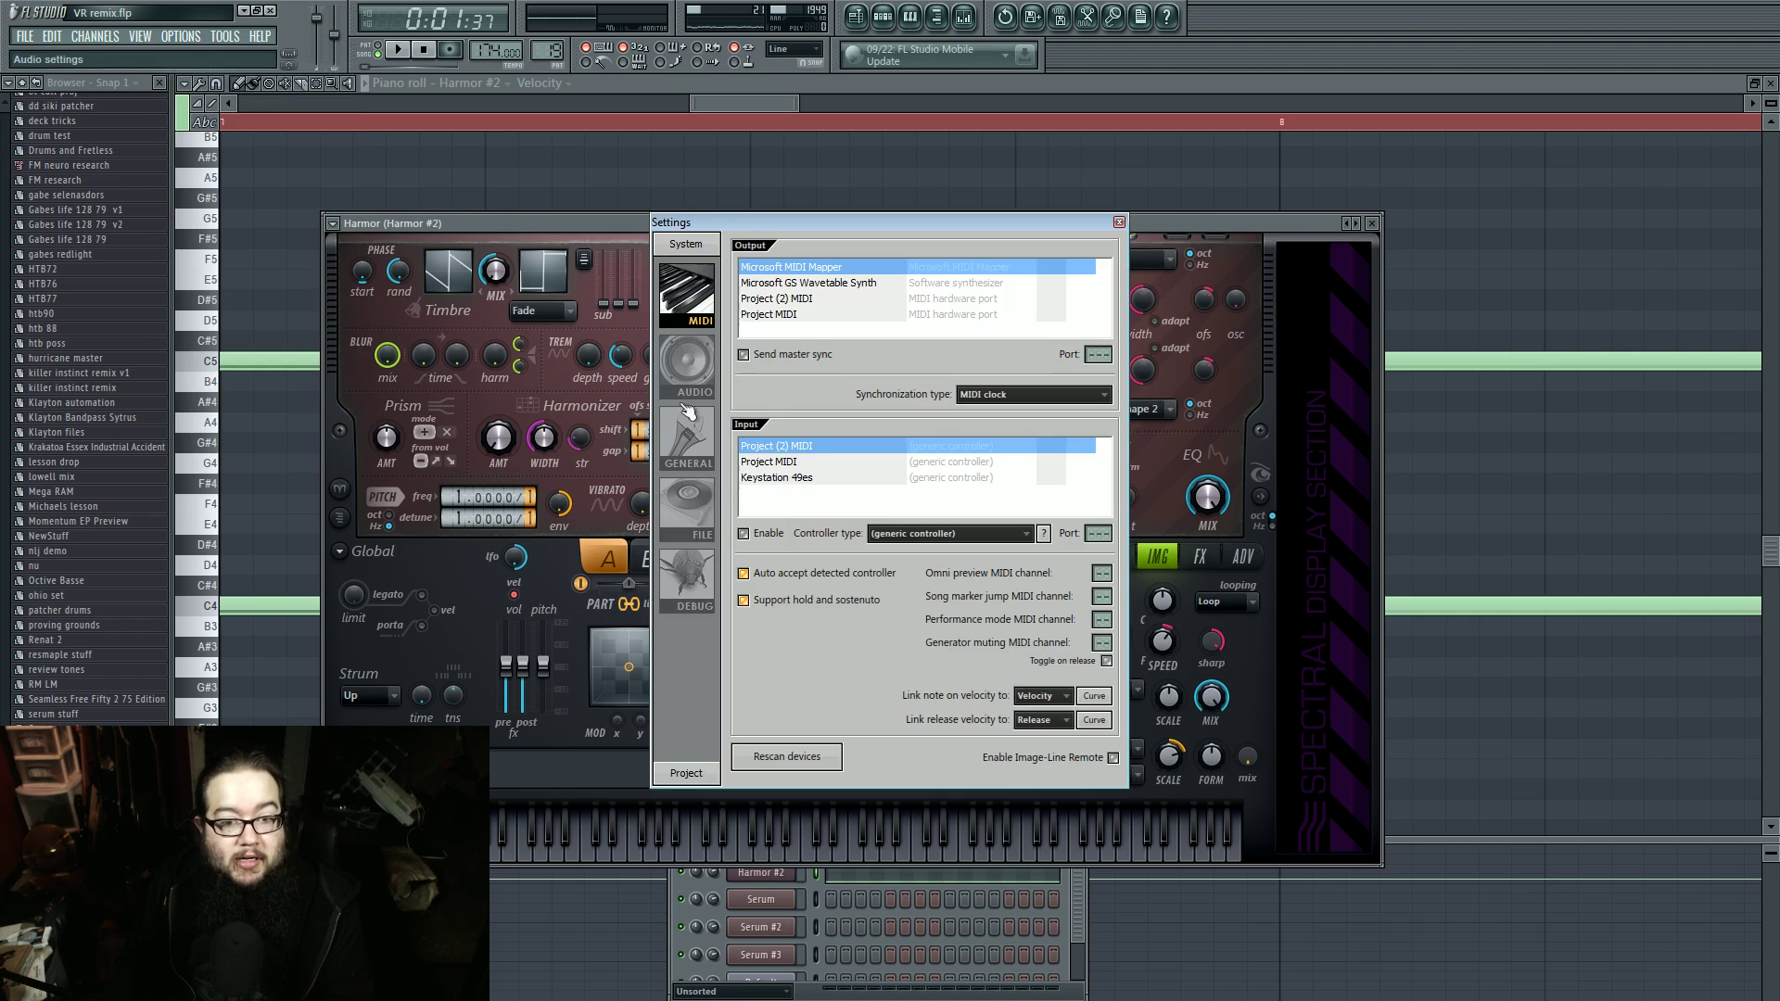
pyautogui.click(686, 357)
pyautogui.click(687, 295)
pyautogui.click(776, 478)
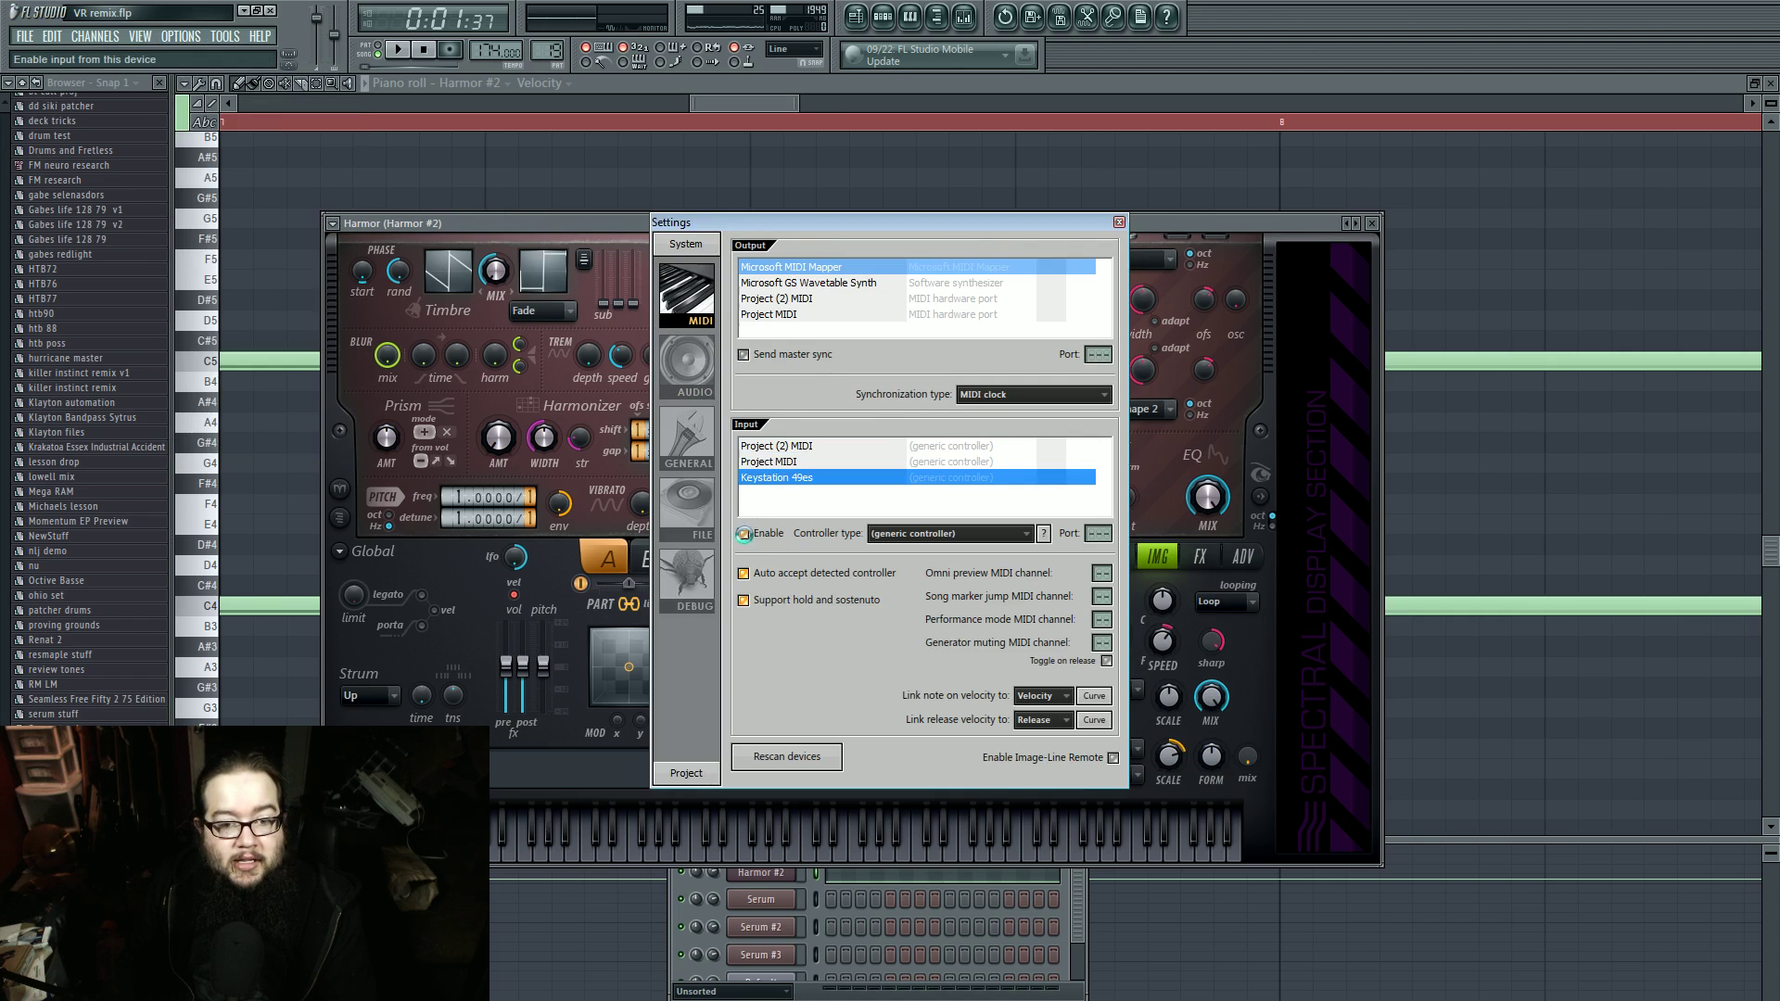
pyautogui.click(744, 533)
pyautogui.click(1119, 223)
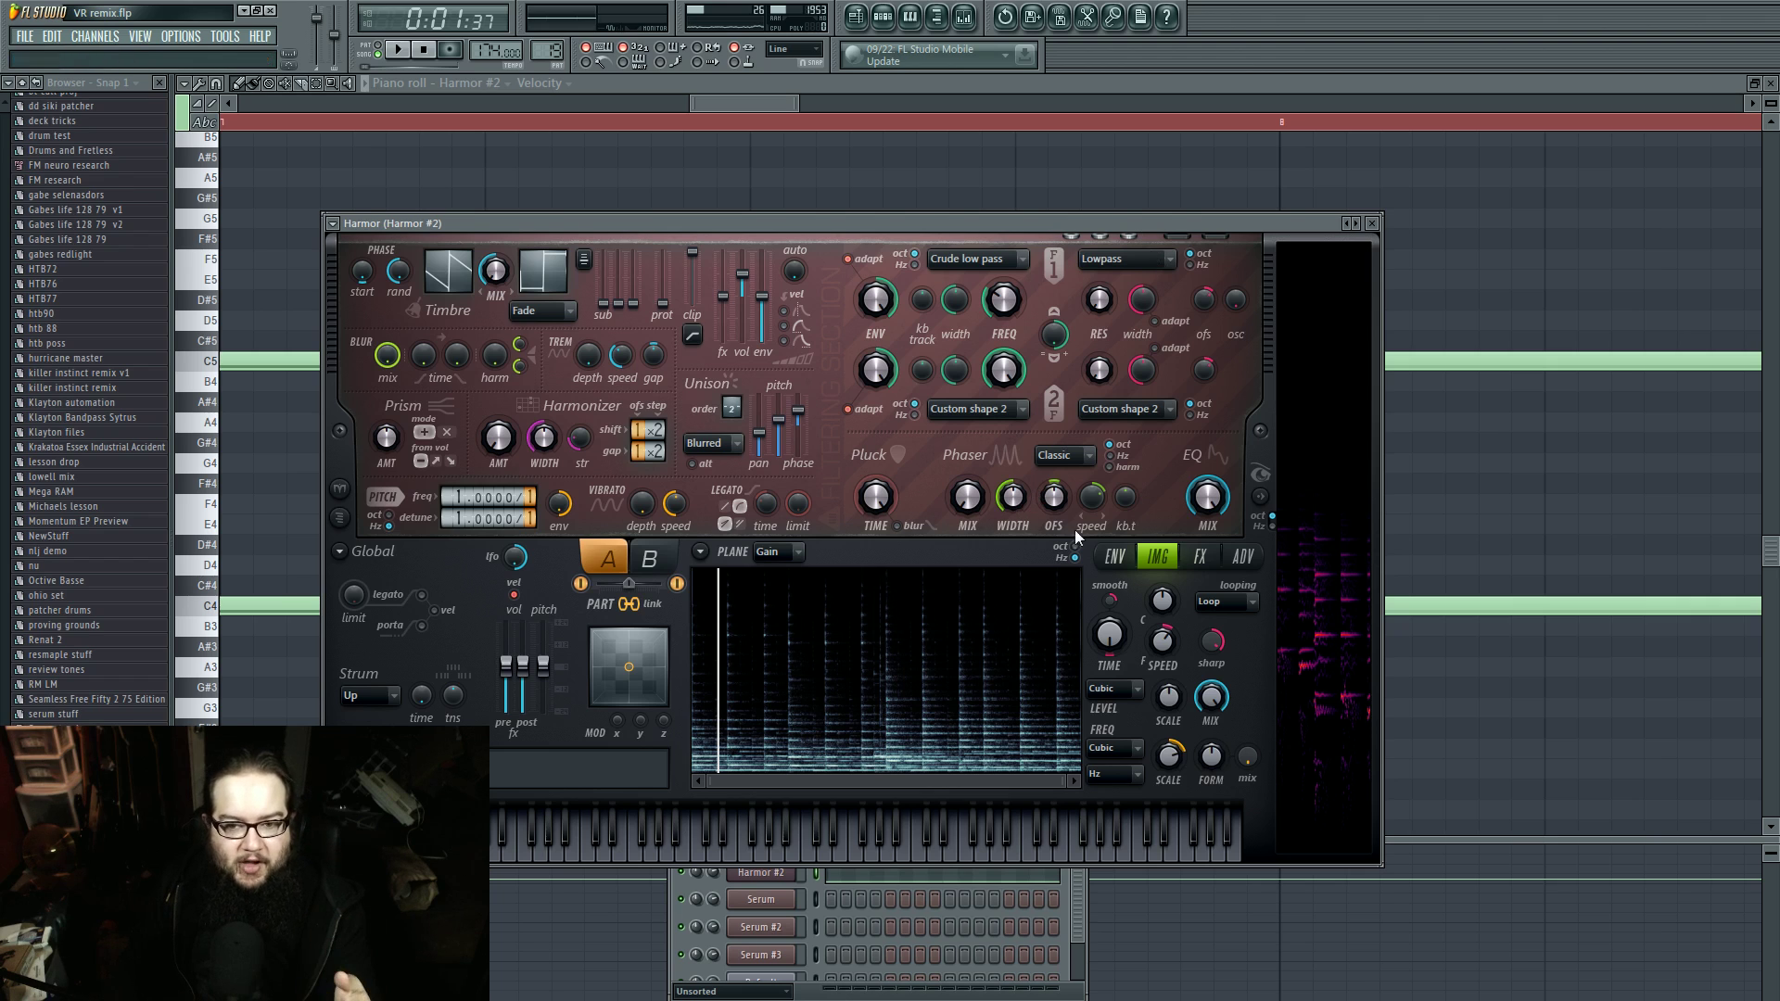
# Step: Review Harmor #2's envelope and image pages, close the instrument and return to the playlist
pyautogui.click(1114, 556)
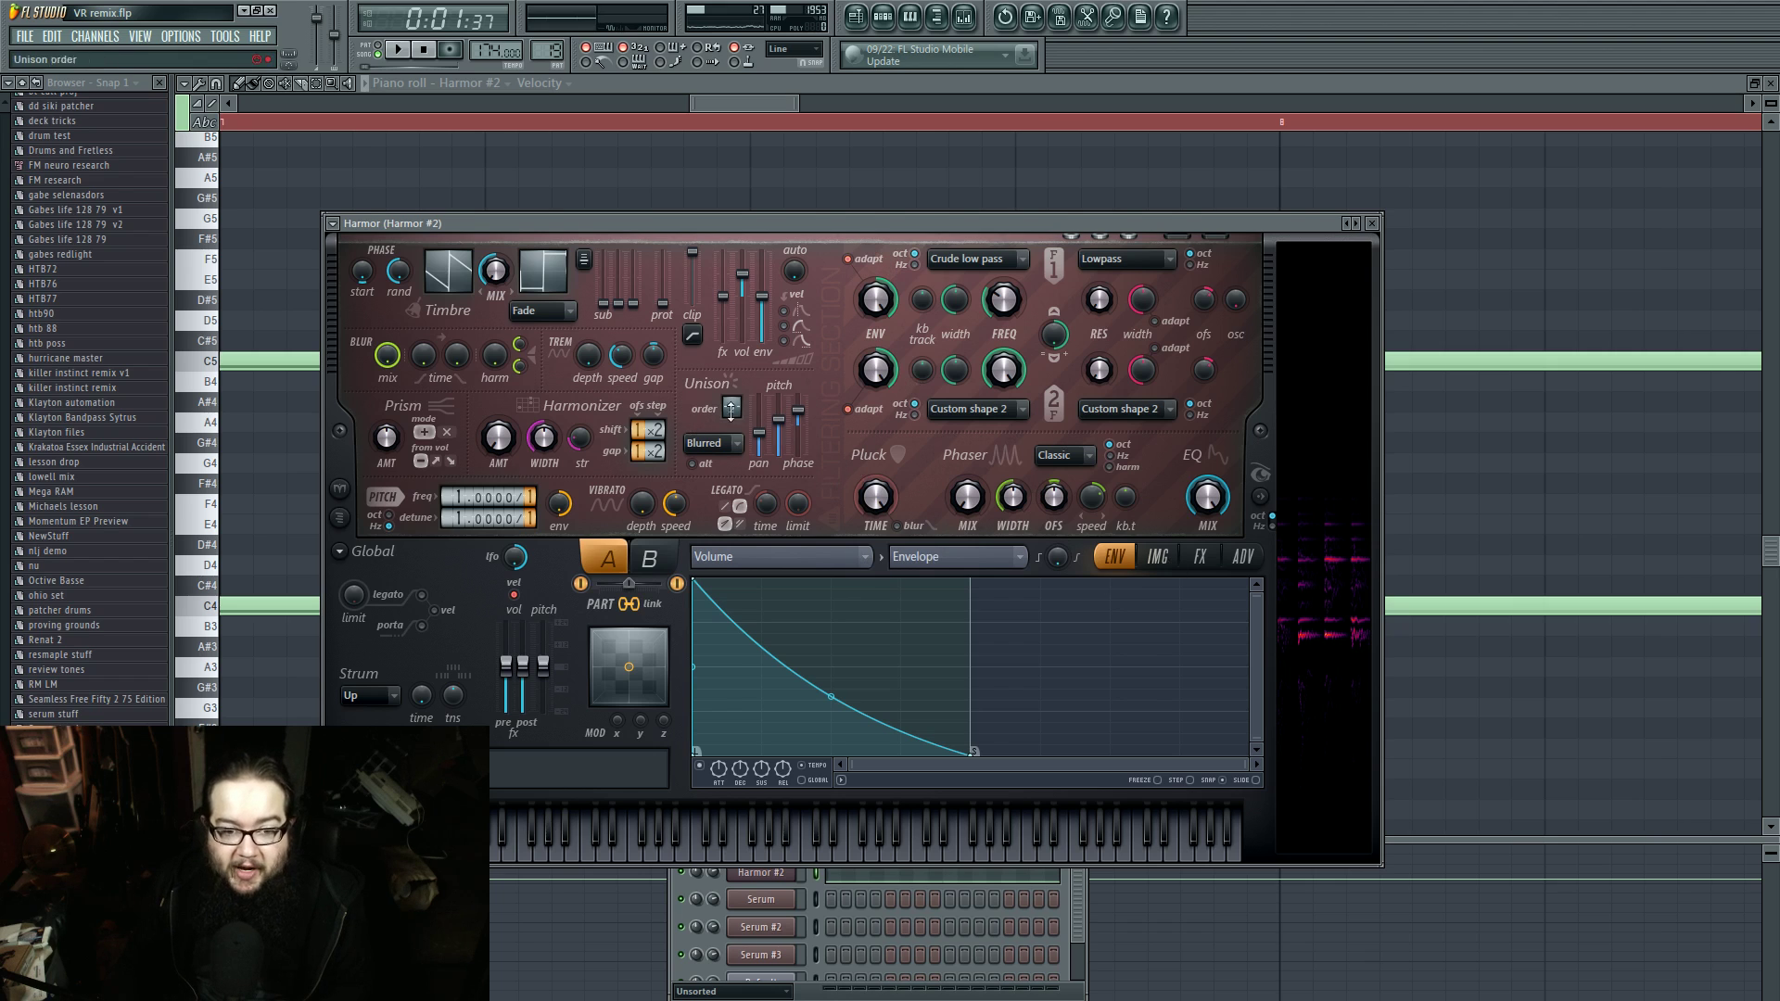
pyautogui.click(1174, 558)
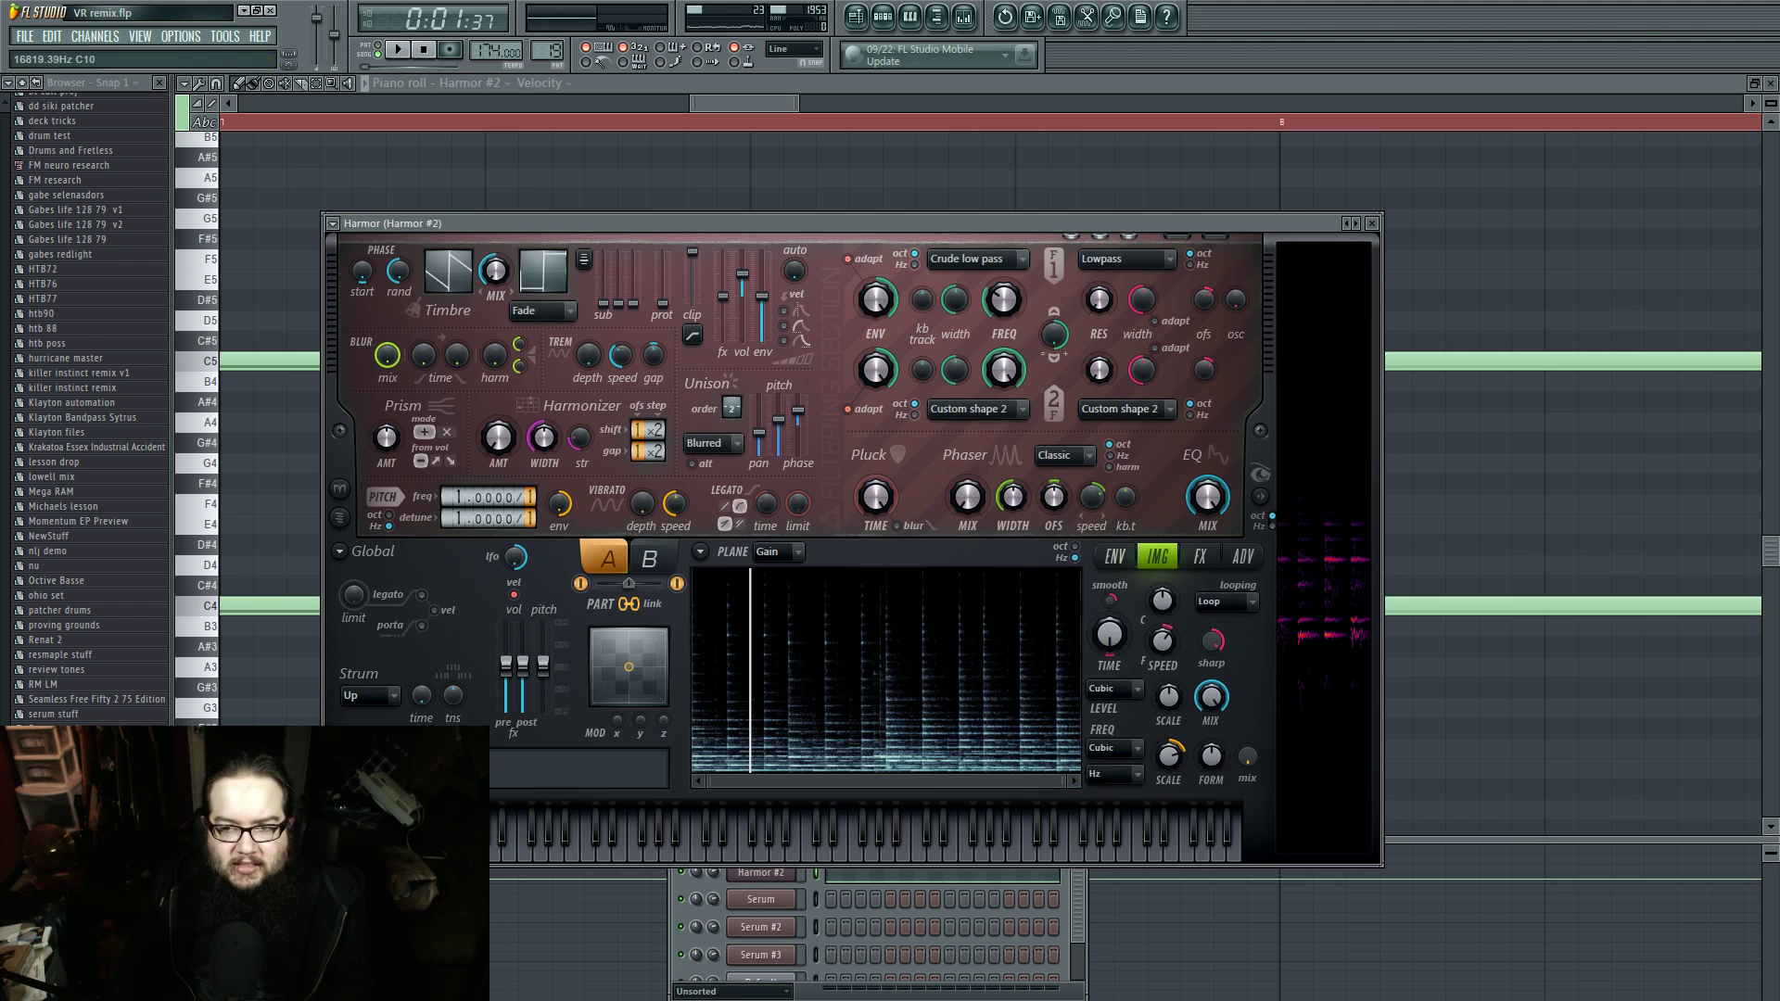
pyautogui.click(1371, 224)
pyautogui.click(855, 16)
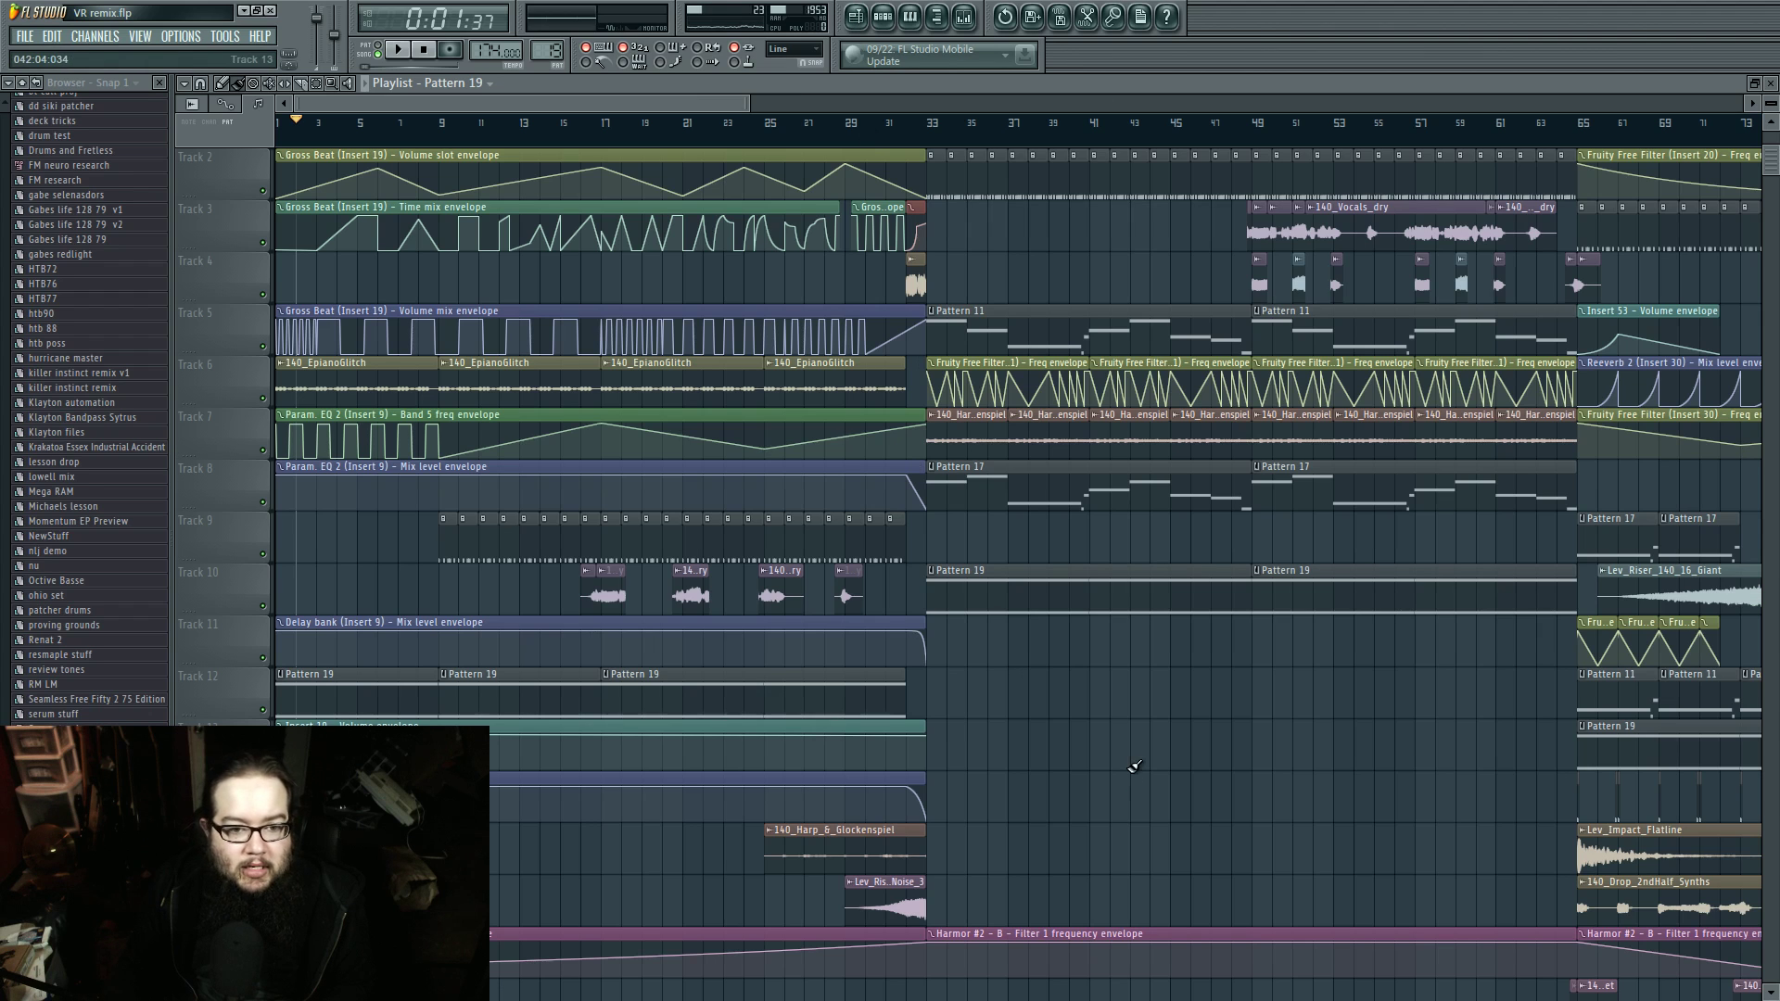
# Step: Place the playhead at bar 33 and play back the section that starts there
pyautogui.scroll(-3, 1136, 768)
pyautogui.scroll(4, 1130, 767)
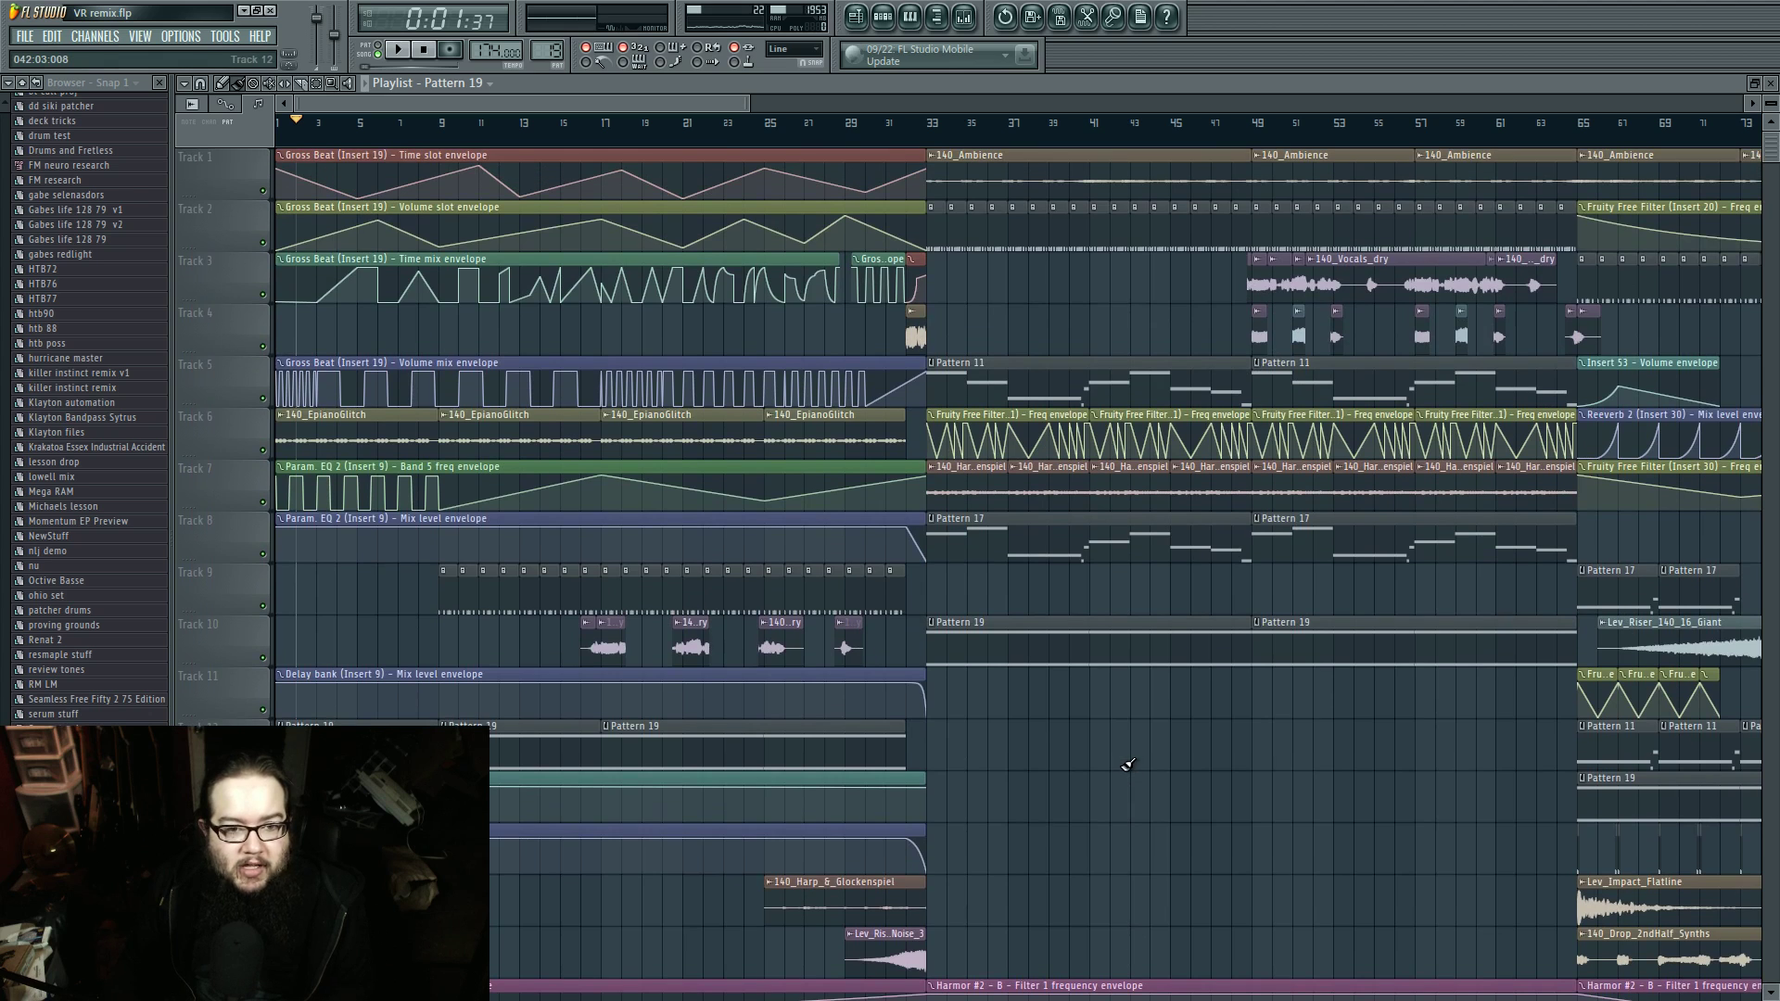
pyautogui.moveTo(1094, 767); pyautogui.dragTo(1004, 810)
pyautogui.click(705, 130)
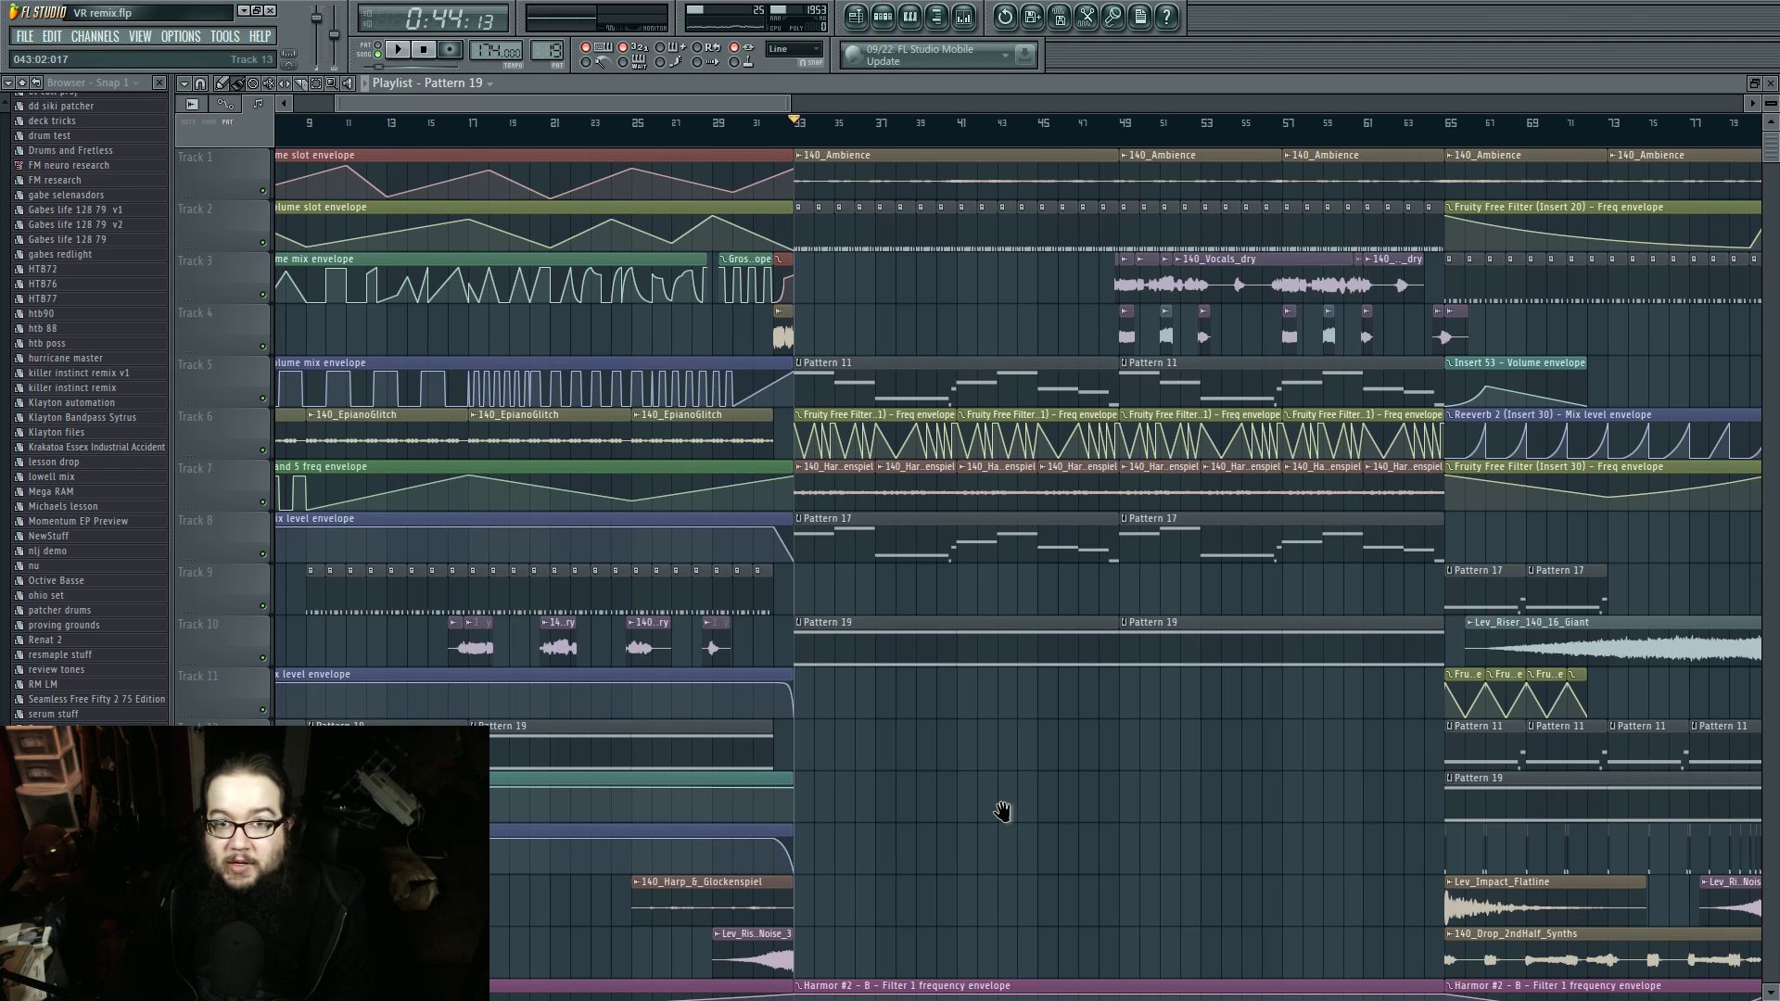
pyautogui.press('space')
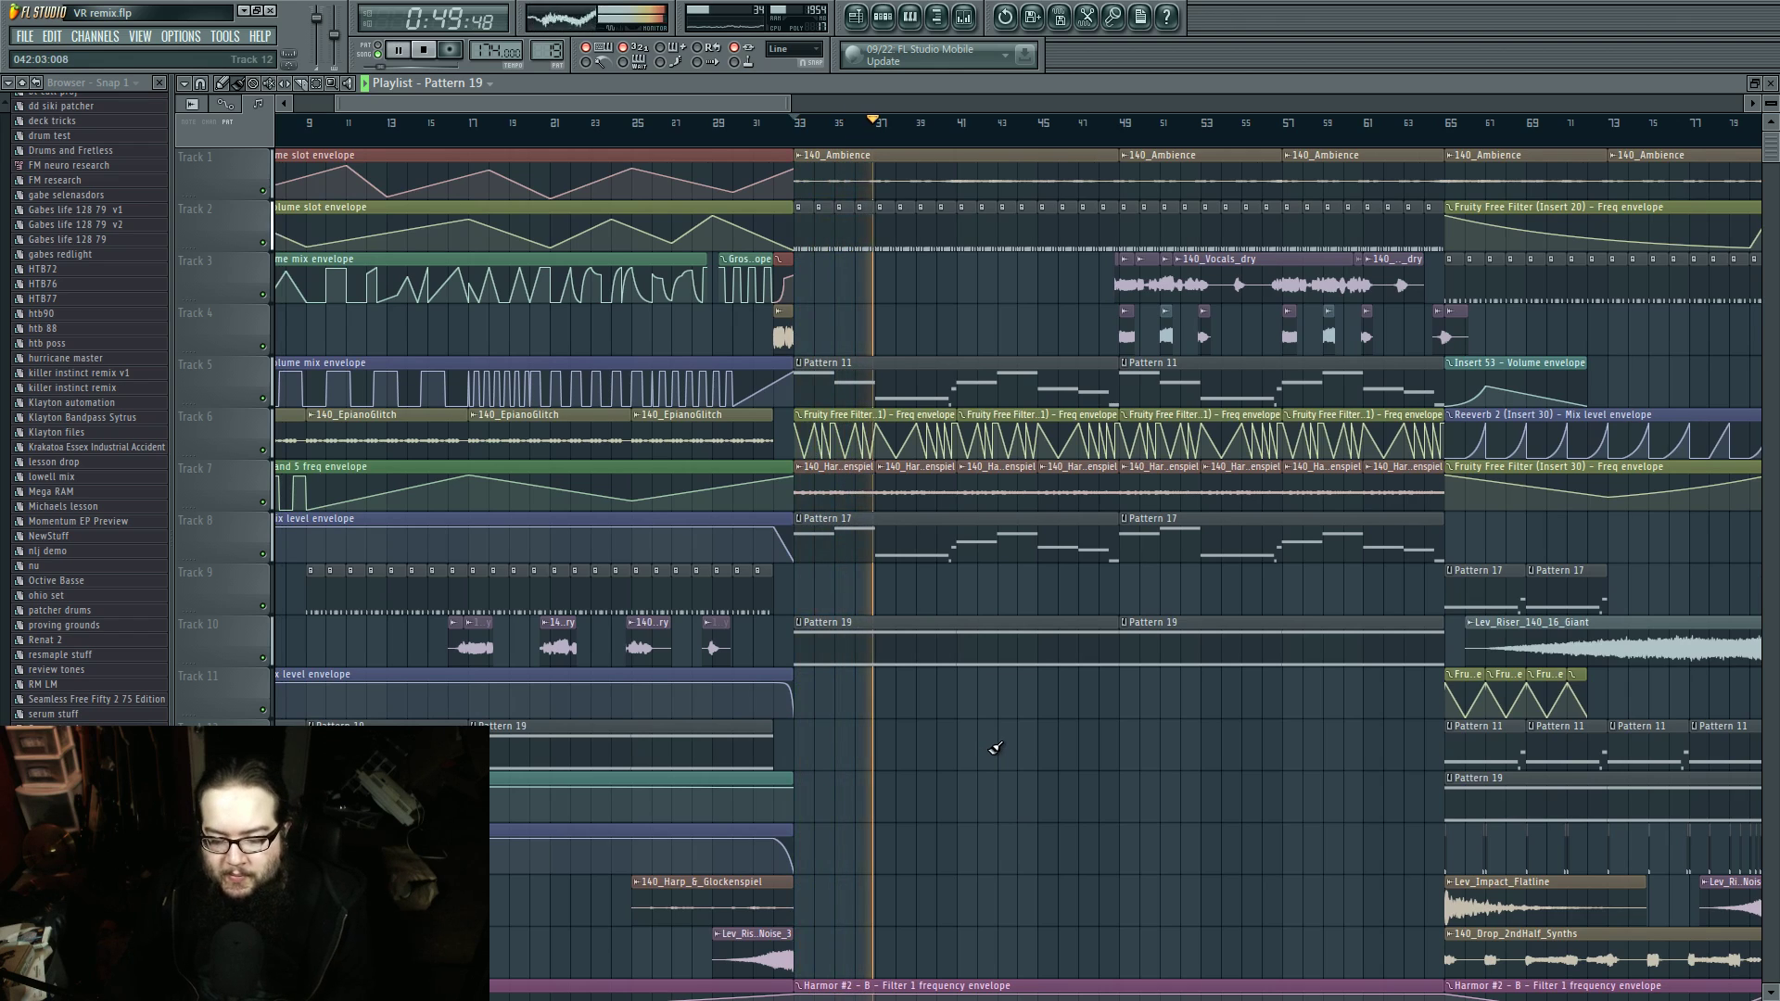
pyautogui.press('space')
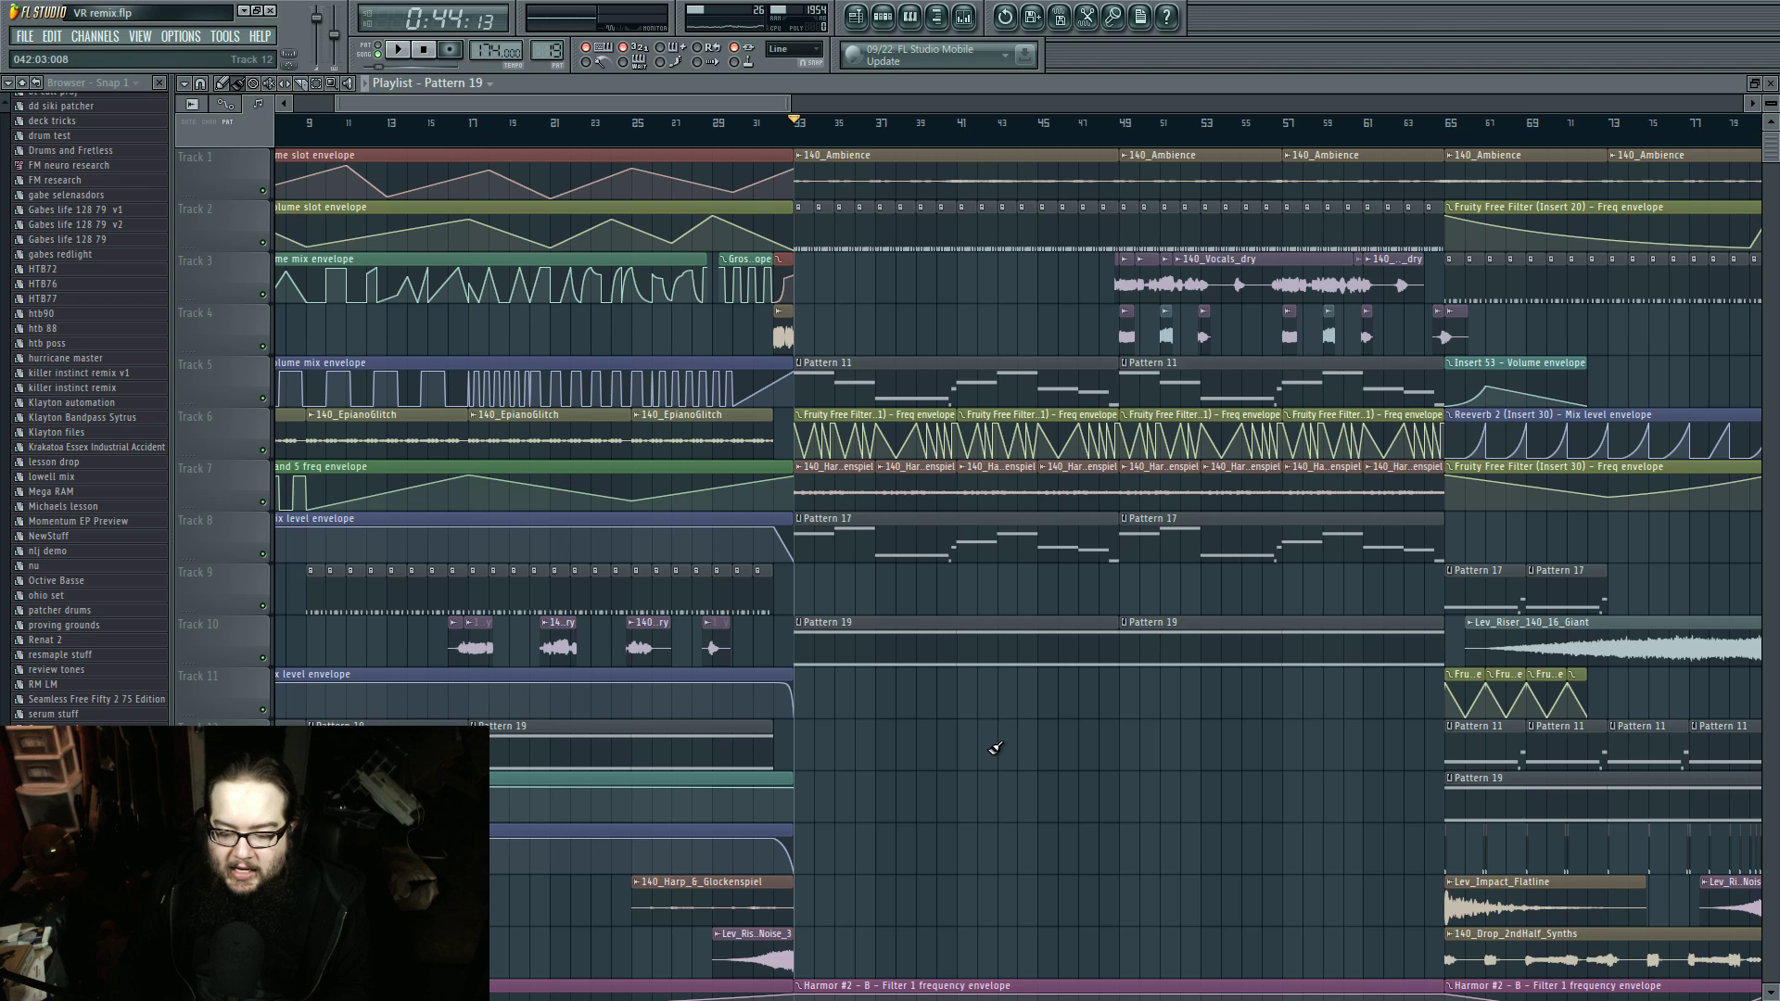
# Step: Solo Track 5 and play its Pattern 11 clip from bar 33
pyautogui.moveTo(995, 743); pyautogui.dragTo(945, 732)
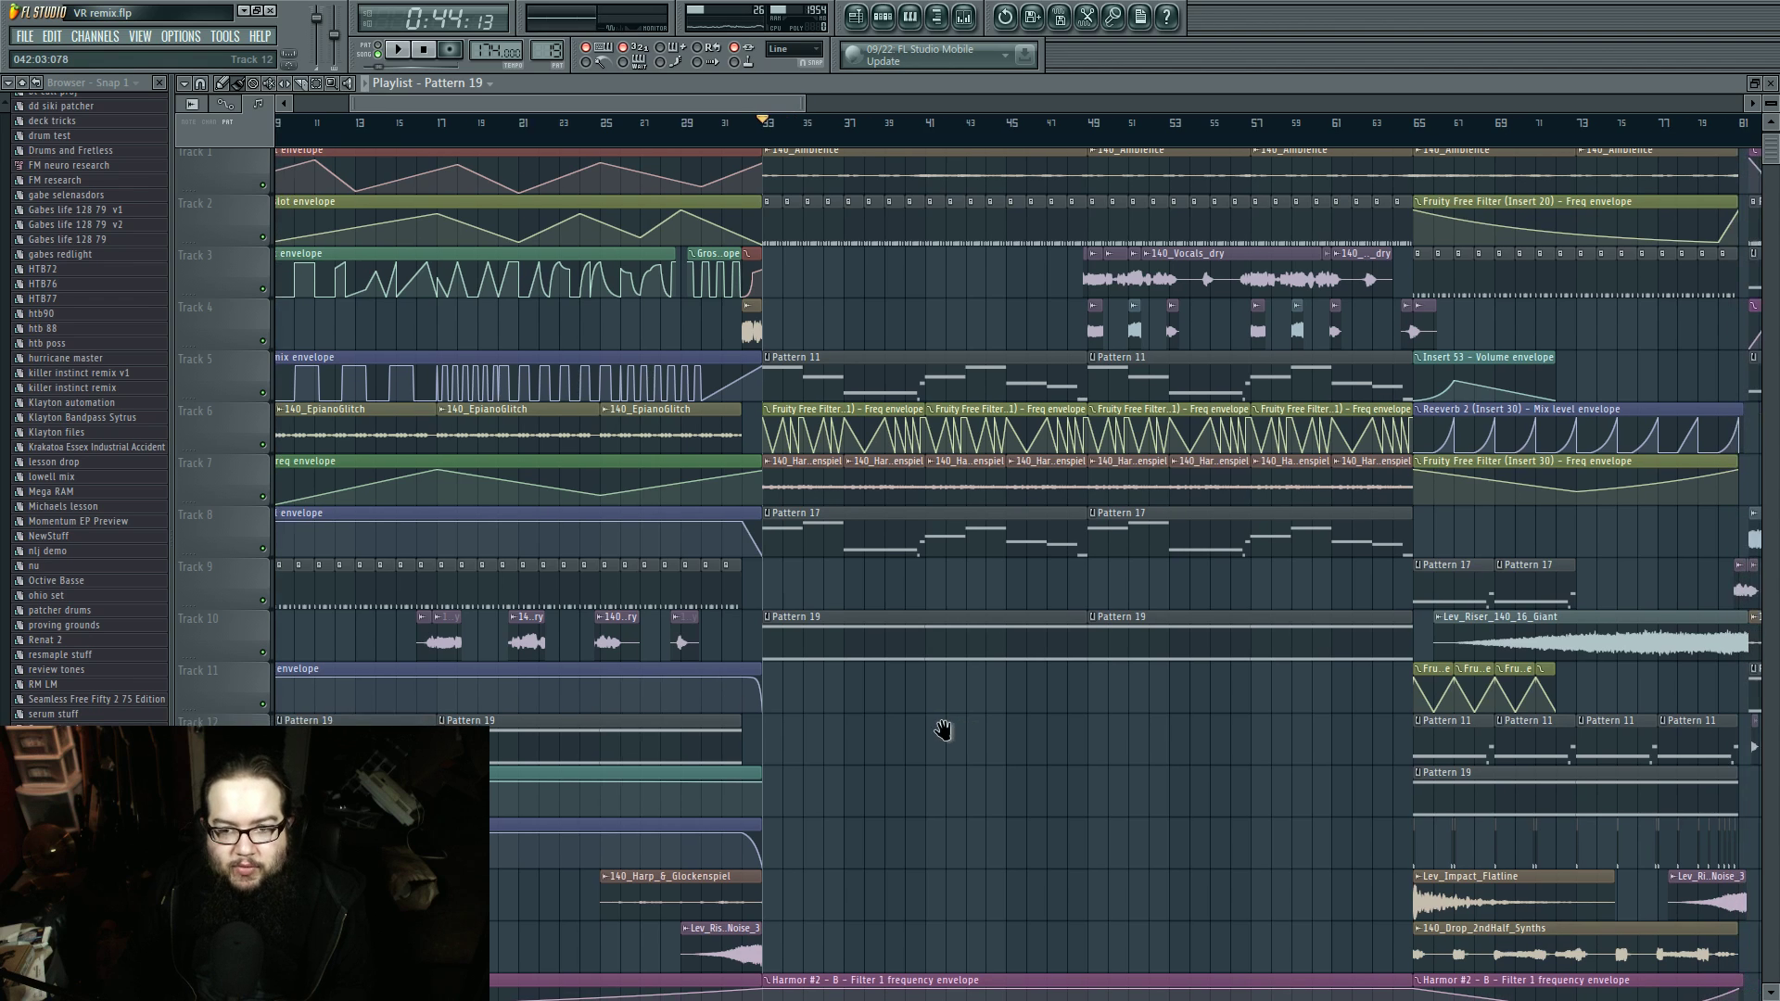
pyautogui.keyDown('ctrl'); pyautogui.scroll(3, 830, 382); pyautogui.keyUp('ctrl')
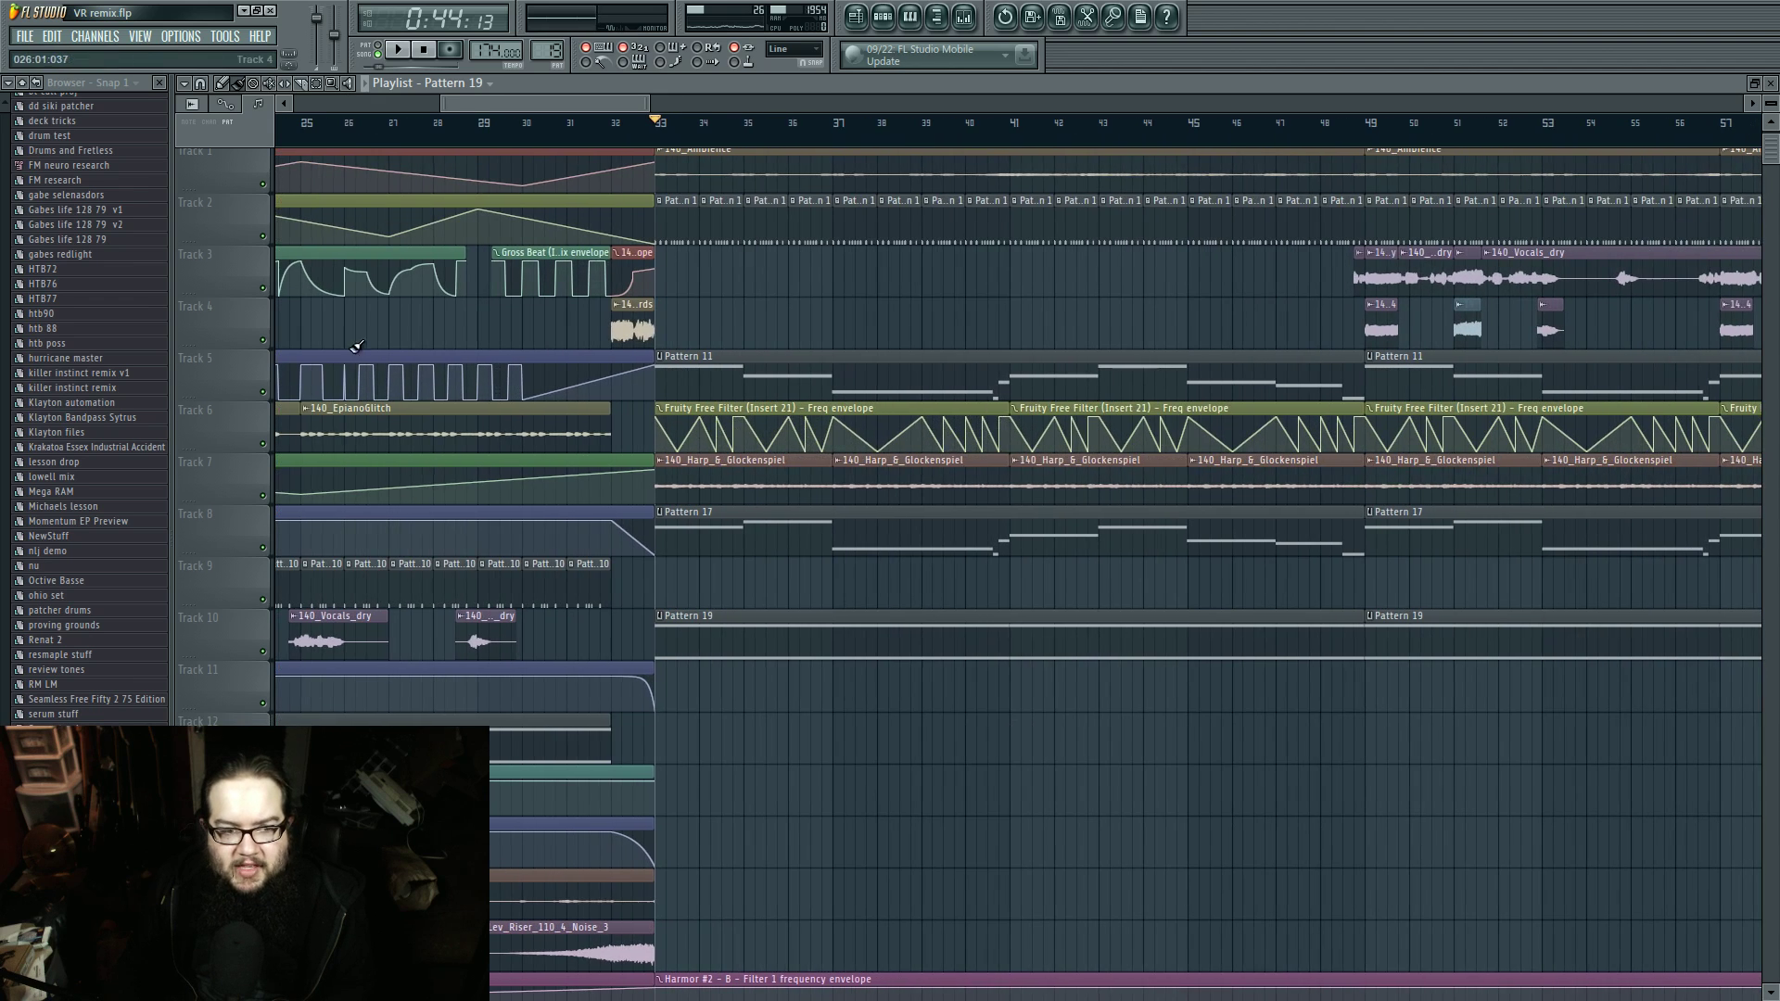
pyautogui.press('space')
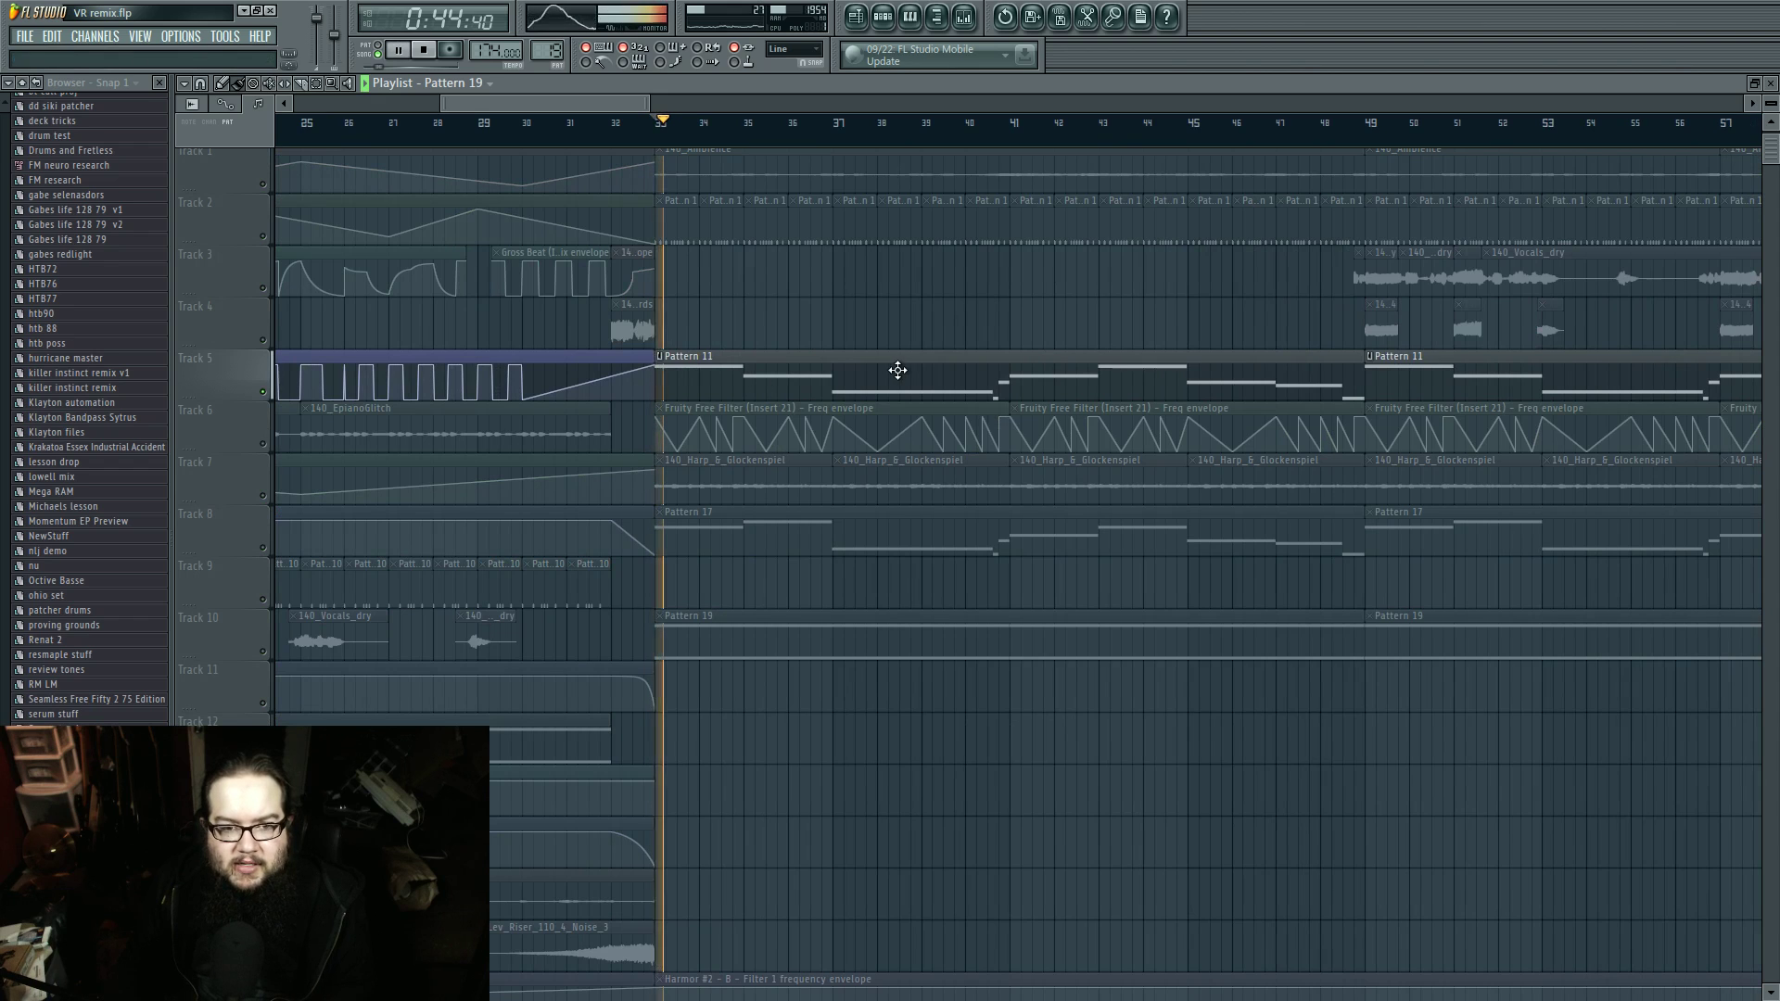
# Step: Open the Harmor channel and its target mixer track, and display Fruity Parametric EQ 2 and Fruity Free Filter
pyautogui.click(885, 18)
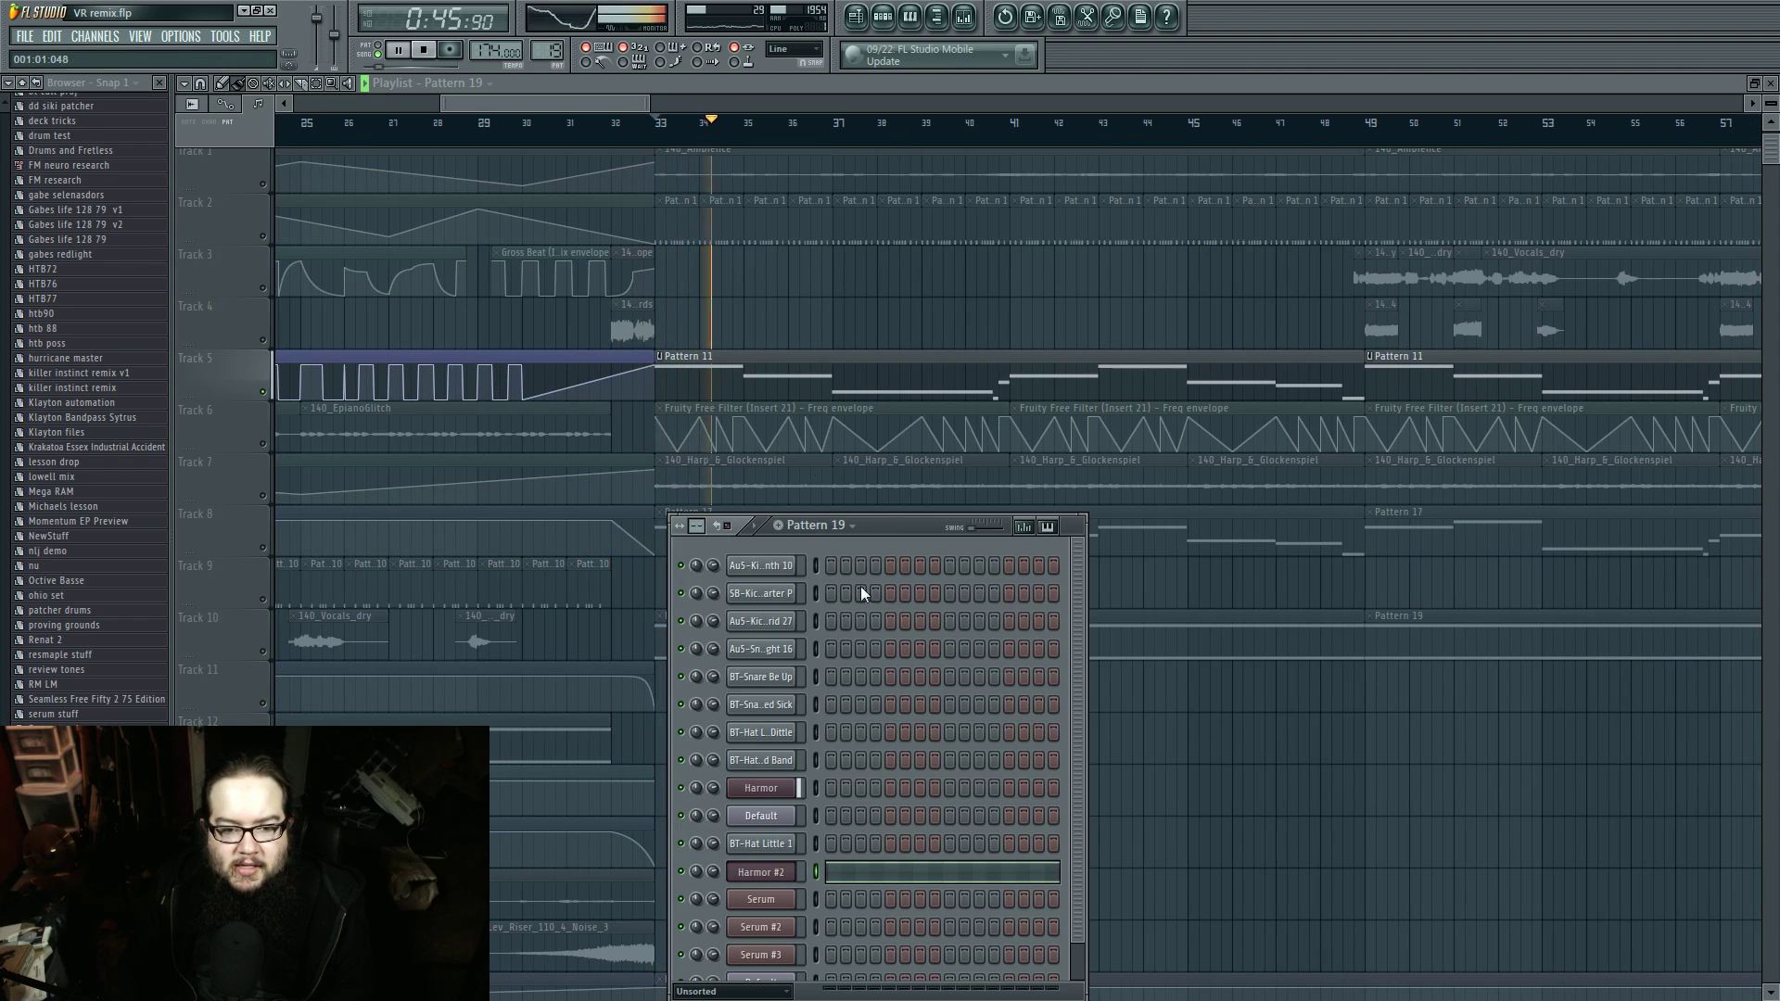
pyautogui.click(751, 816)
pyautogui.press('space')
pyautogui.click(1345, 382)
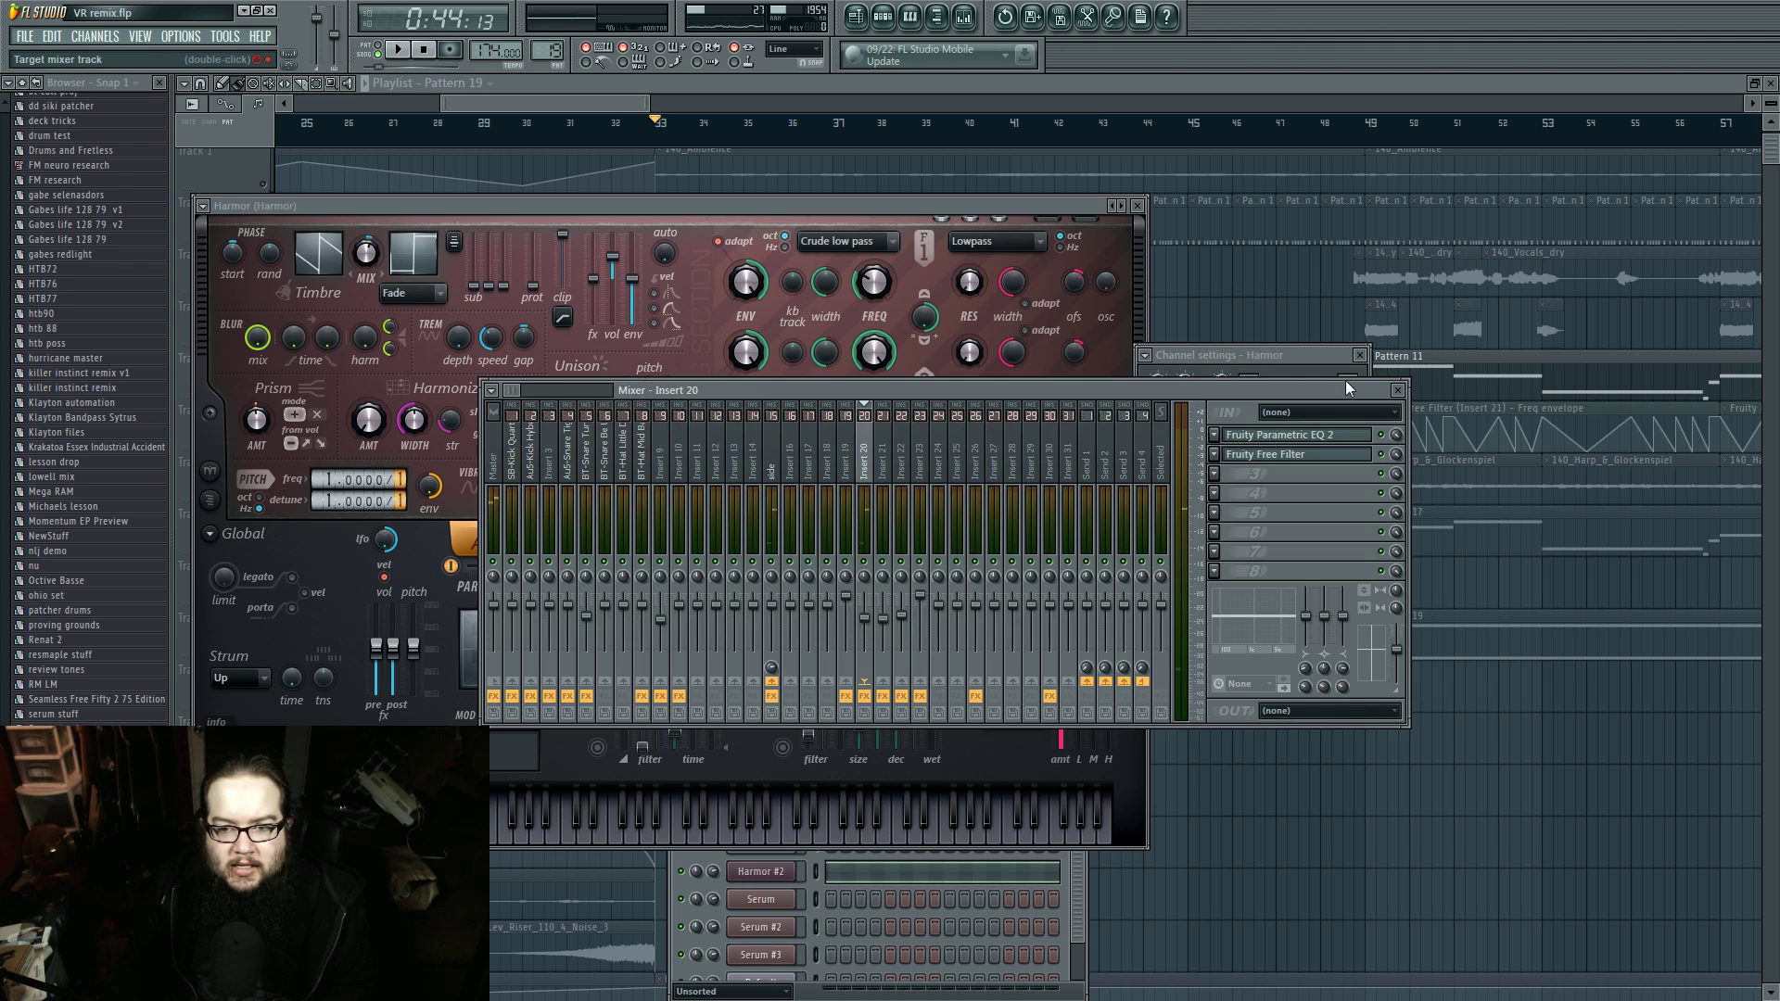
pyautogui.moveTo(1256, 390); pyautogui.dragTo(1583, 430)
pyautogui.click(1594, 473)
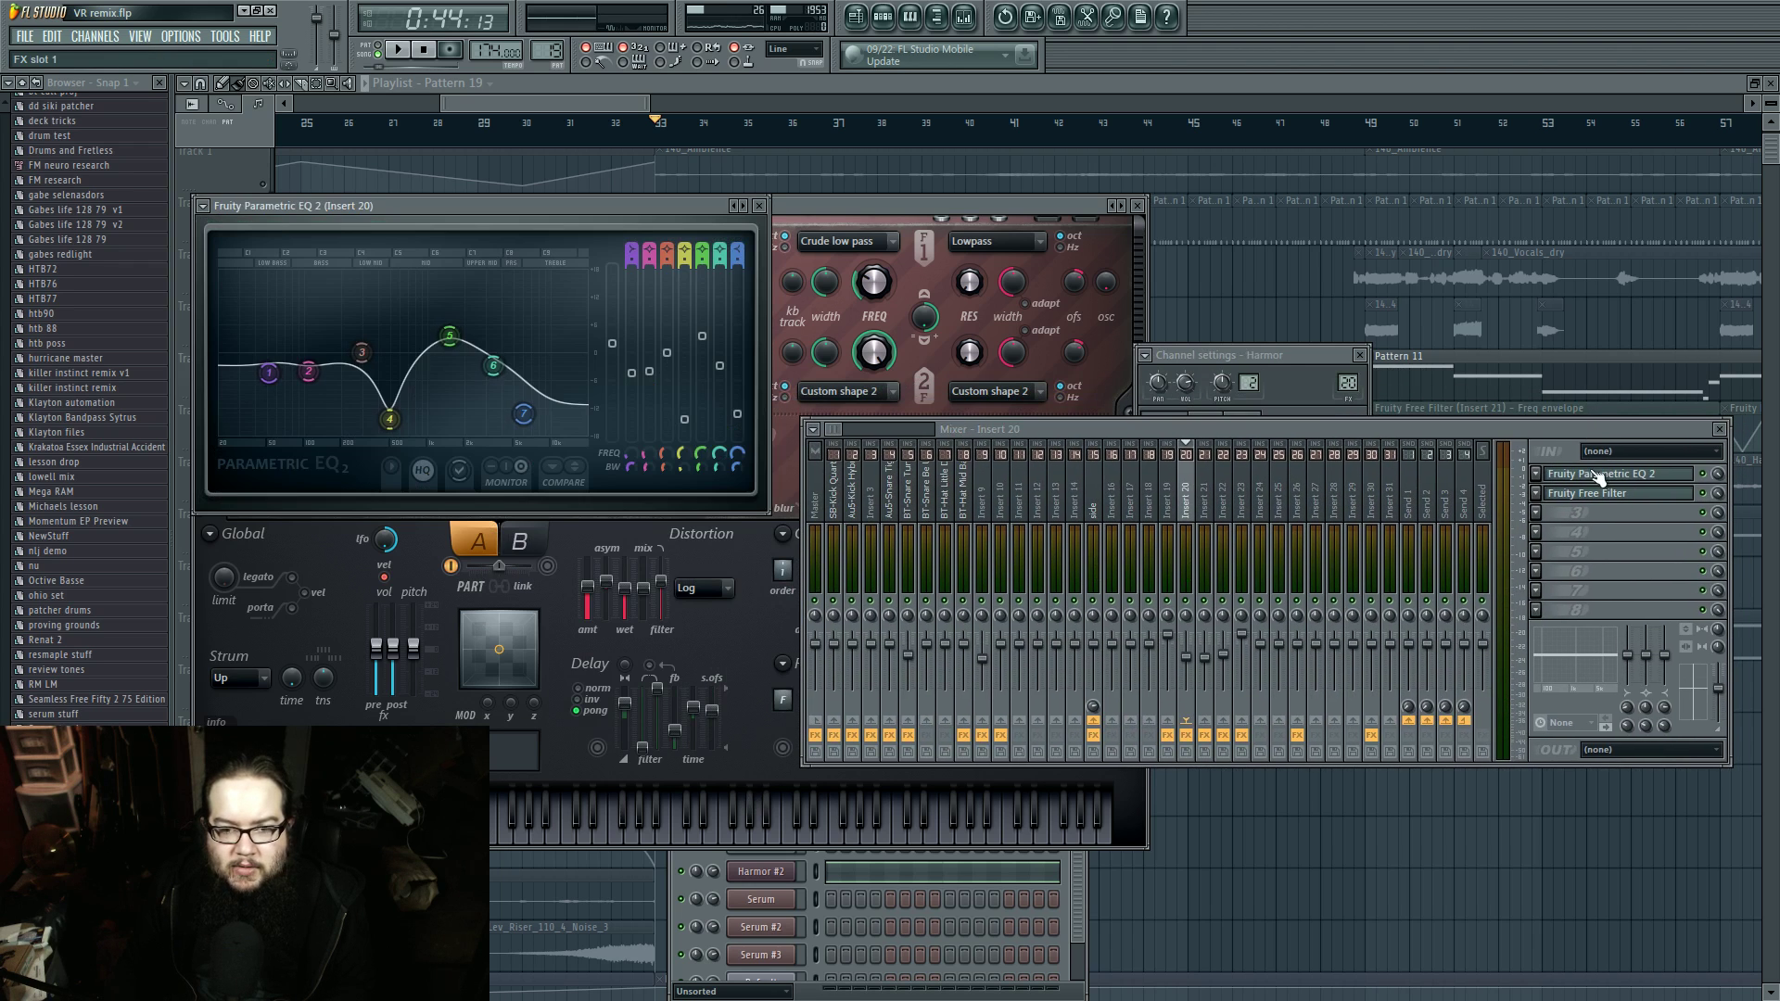
pyautogui.click(1596, 495)
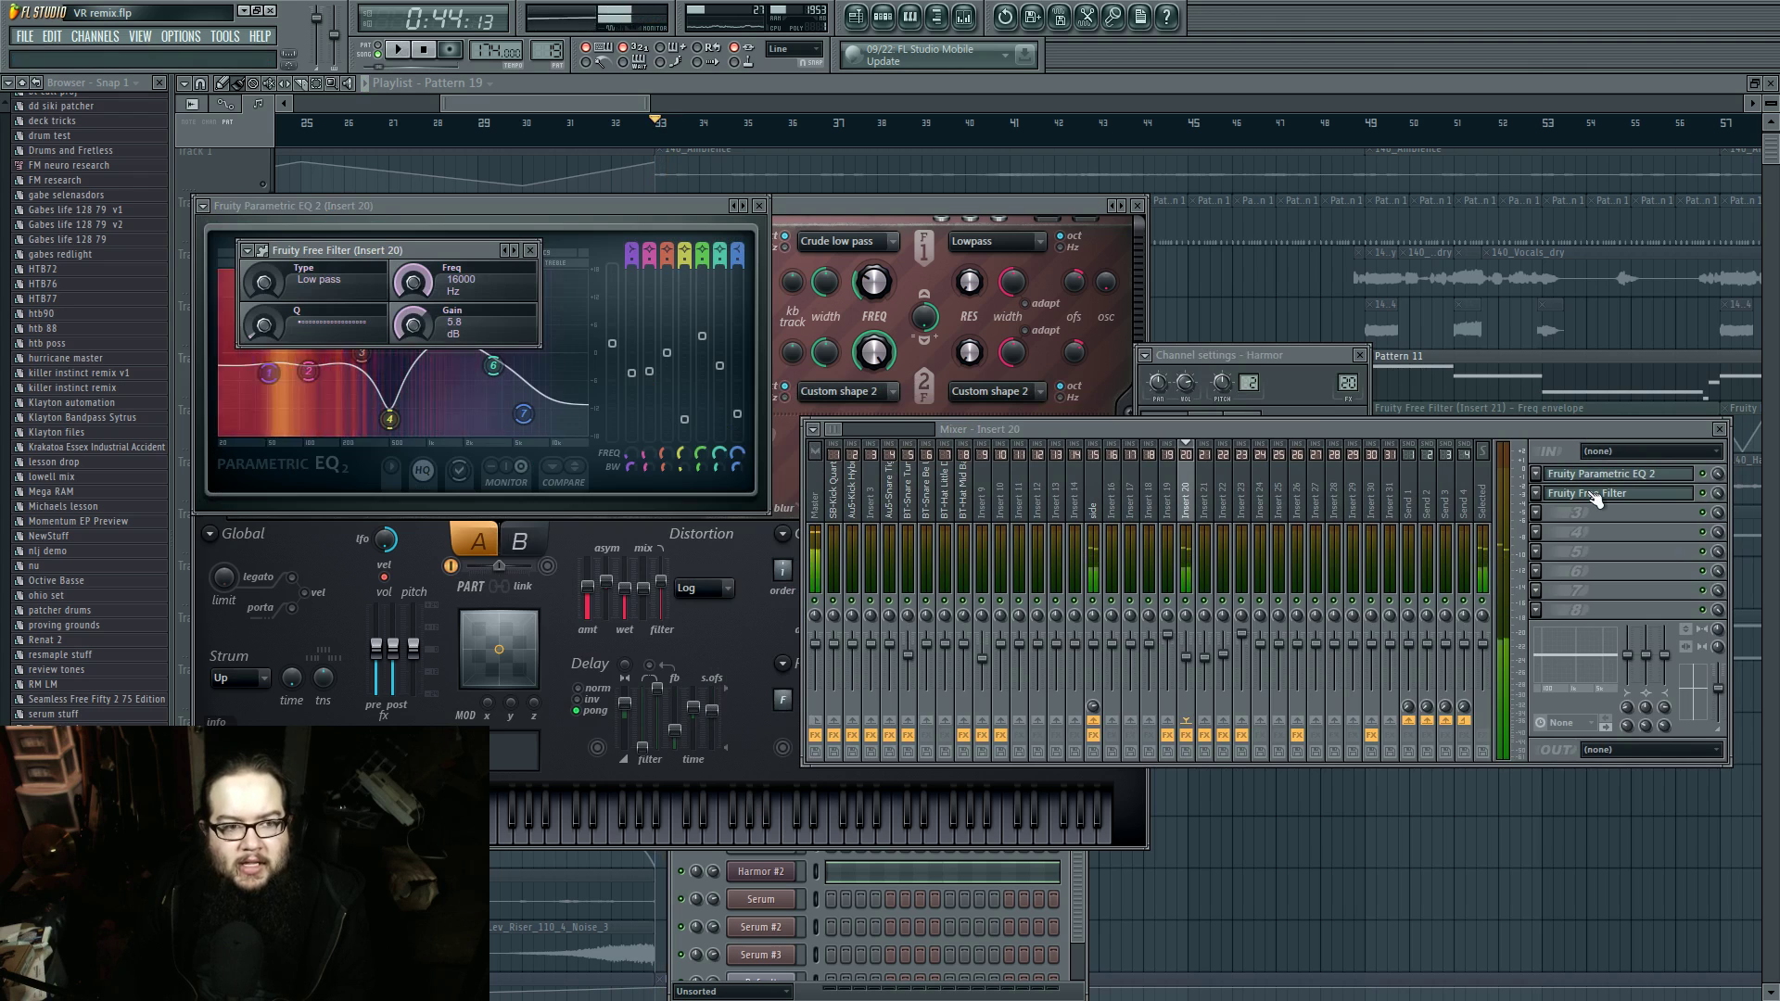
# Step: Play the soloed part while lowering the low-pass frequency of the Fruity Free Filter on Insert 20, and stop playback
pyautogui.press('space')
pyautogui.moveTo(412, 282); pyautogui.dragTo(413, 445)
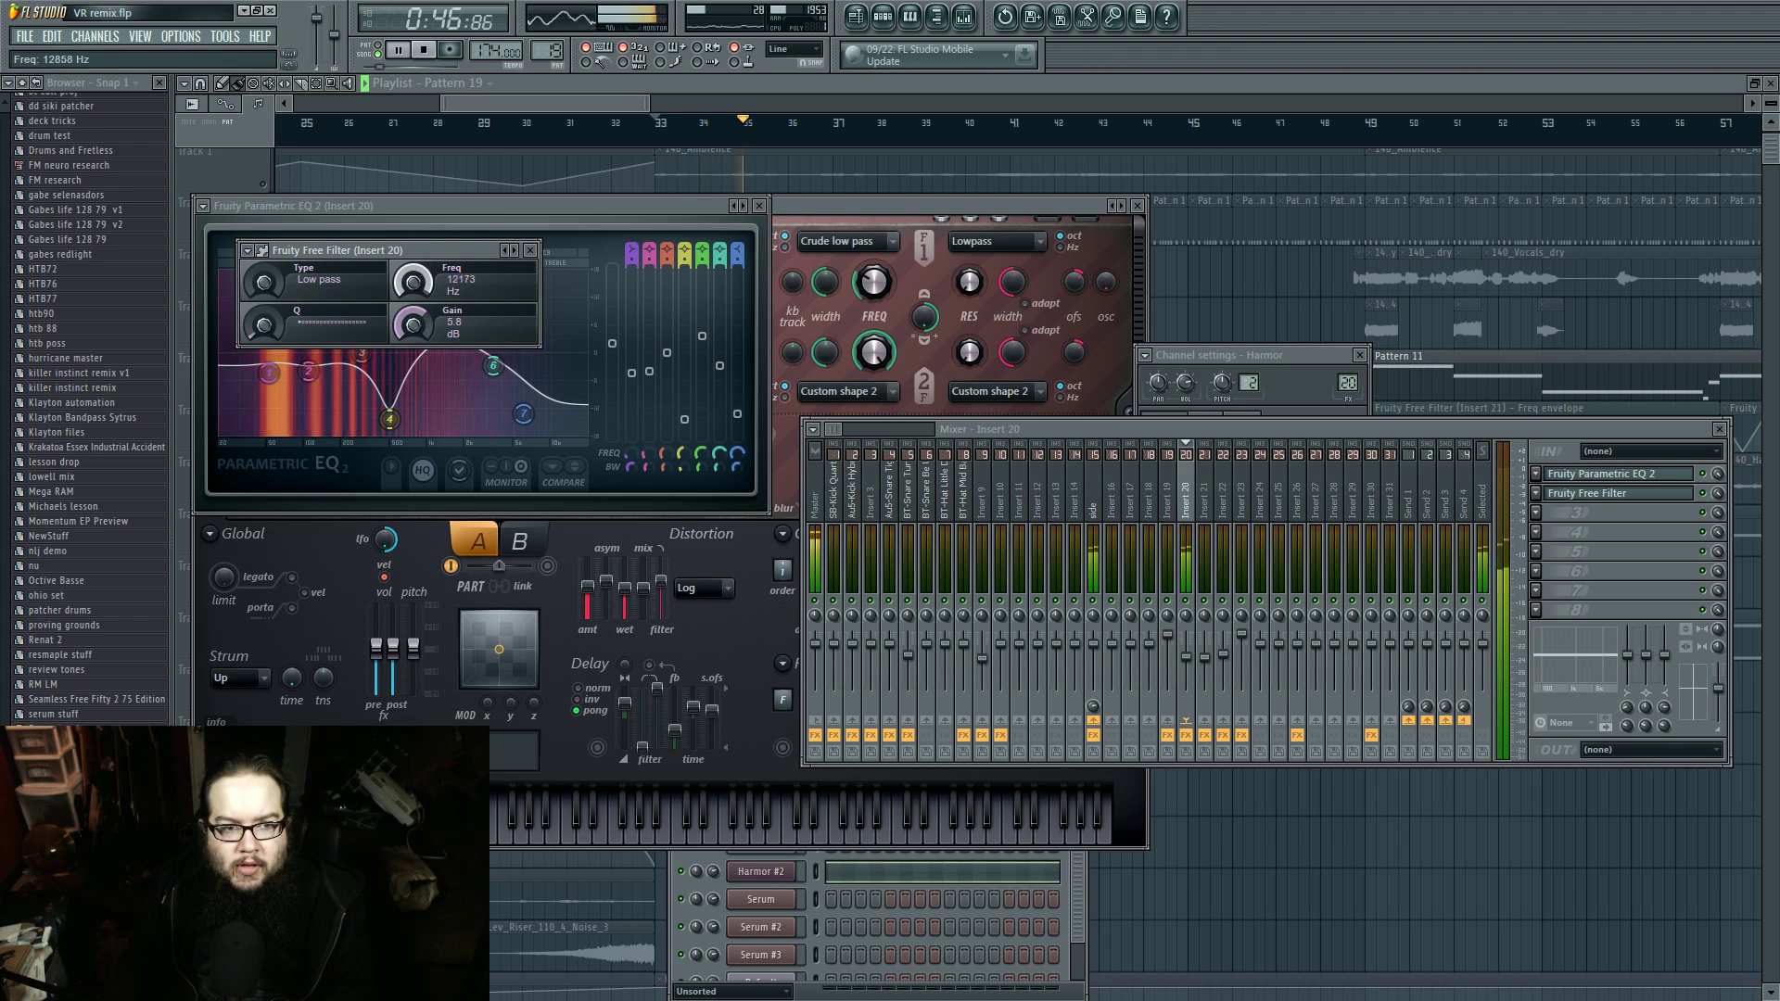
pyautogui.press('space')
# Step: Bring the Harmor window to the front, reposition it and show its visual feedback display
pyautogui.click(820, 209)
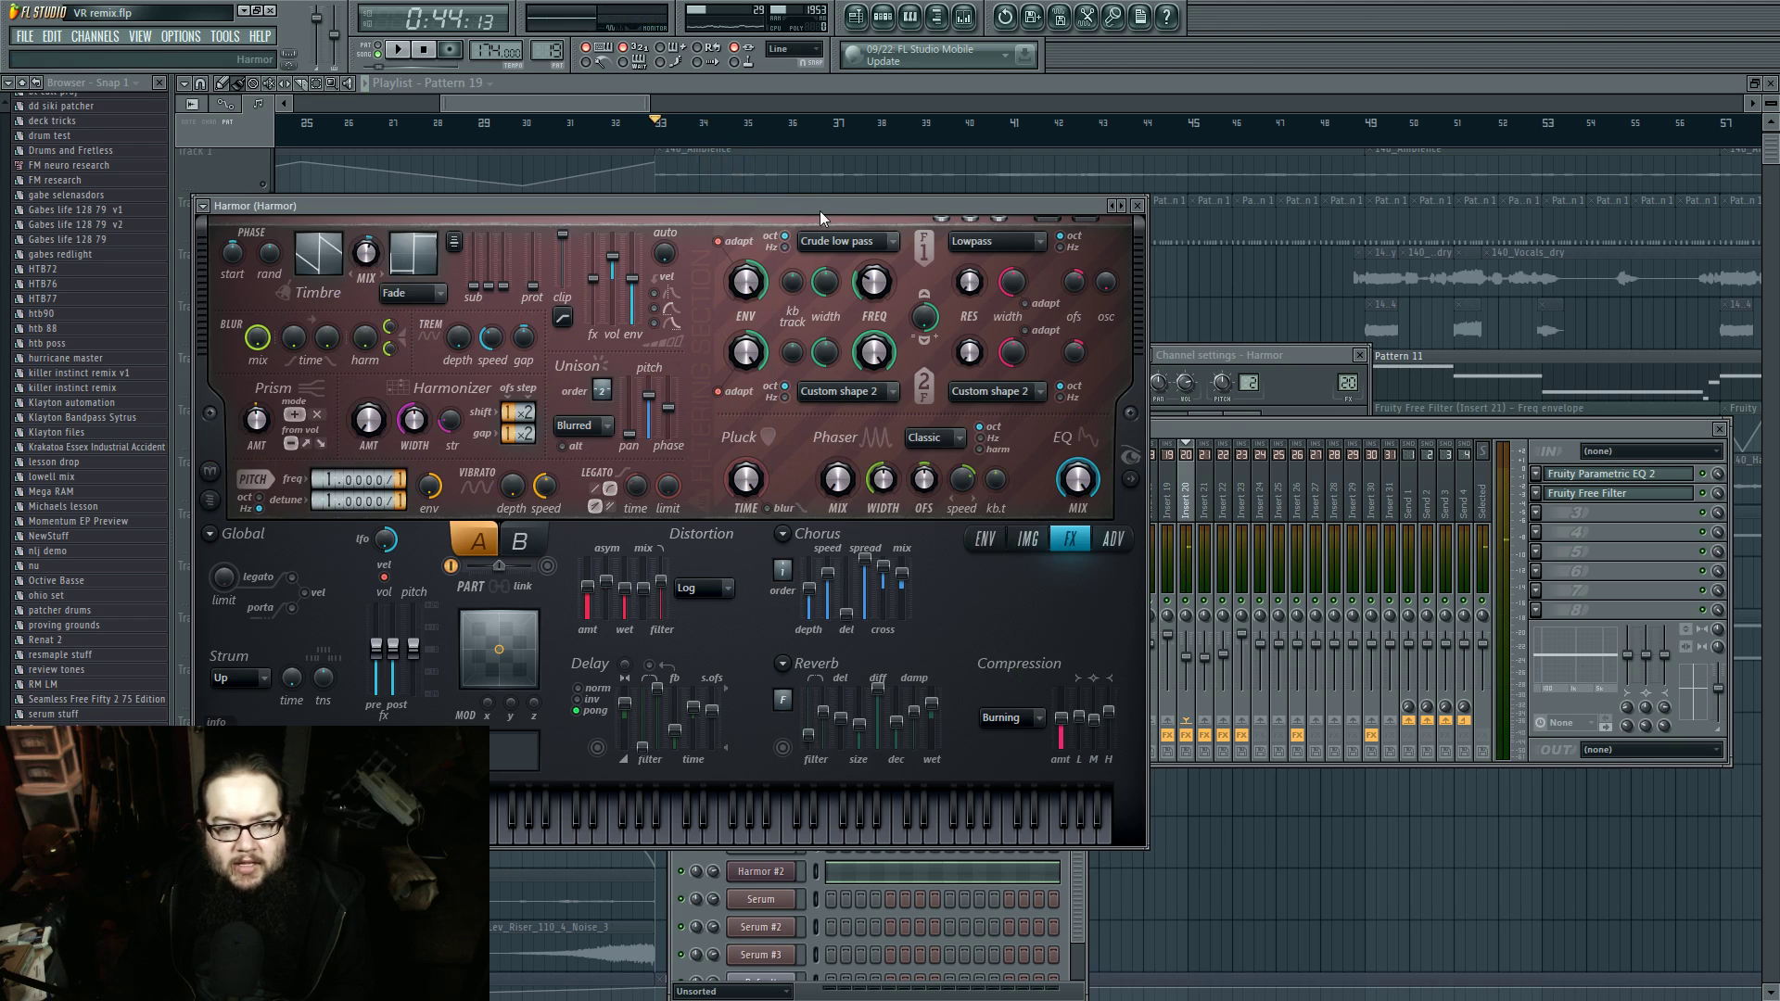
pyautogui.moveTo(819, 210); pyautogui.dragTo(1010, 218)
pyautogui.click(1348, 484)
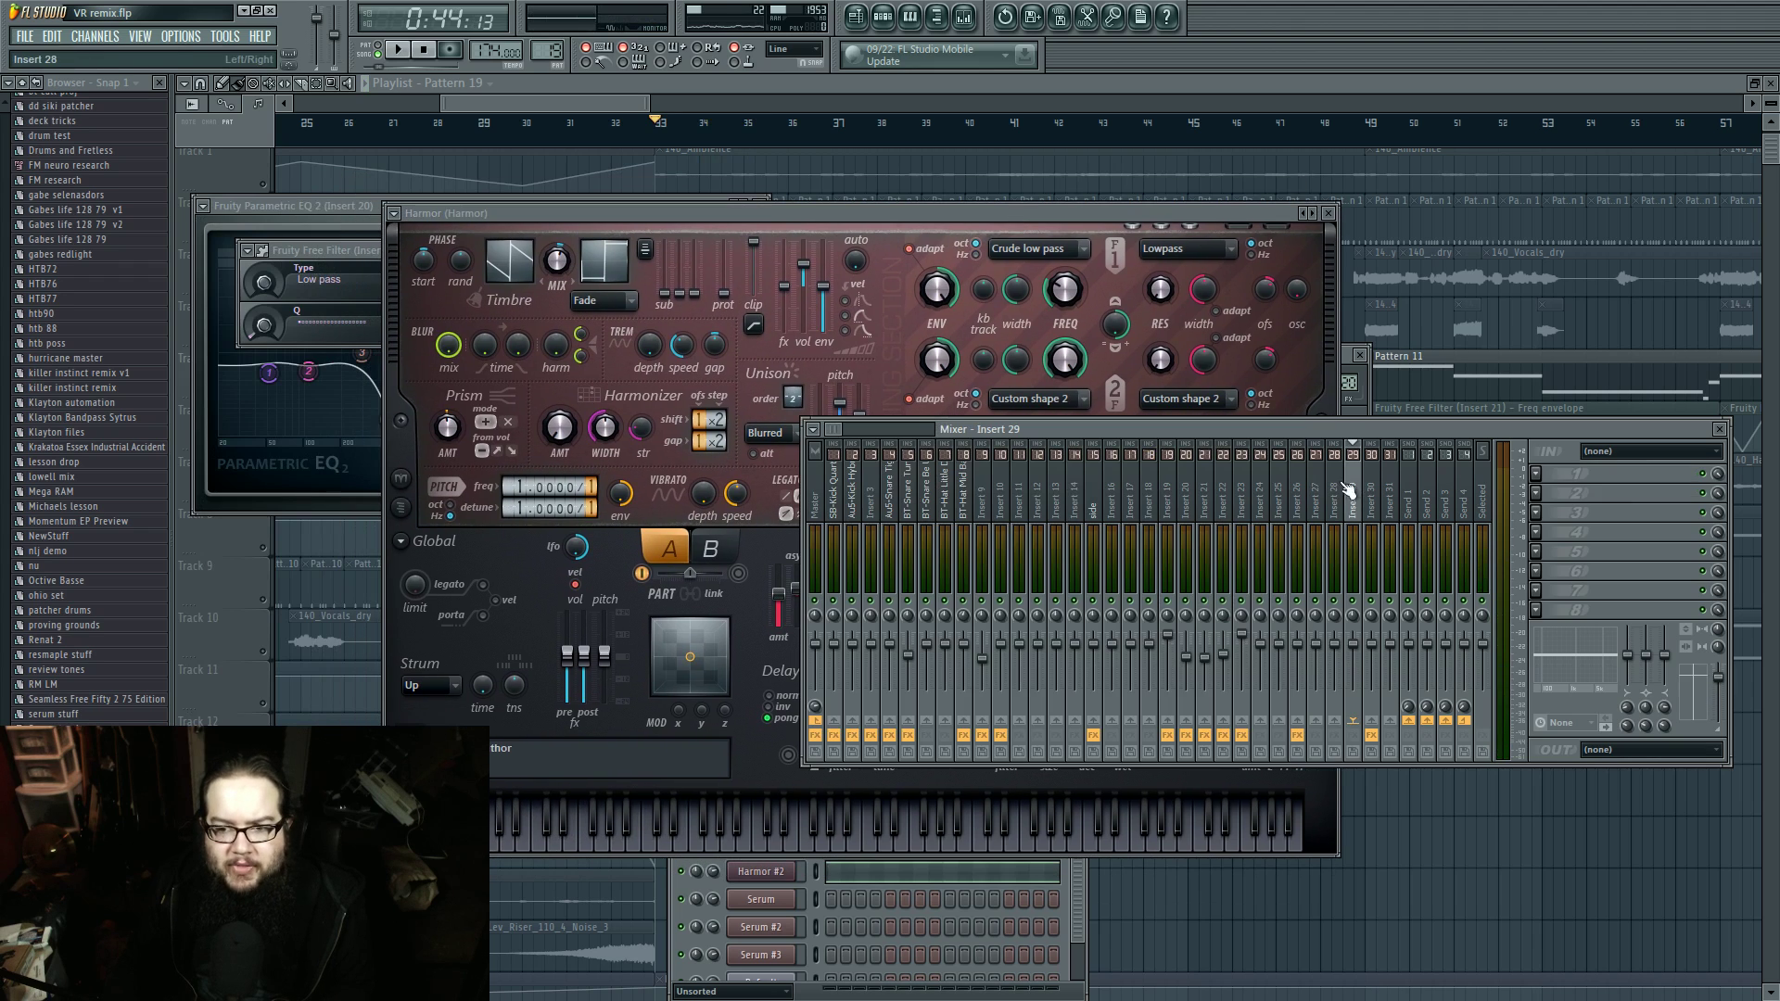
pyautogui.click(1278, 309)
pyautogui.click(1319, 423)
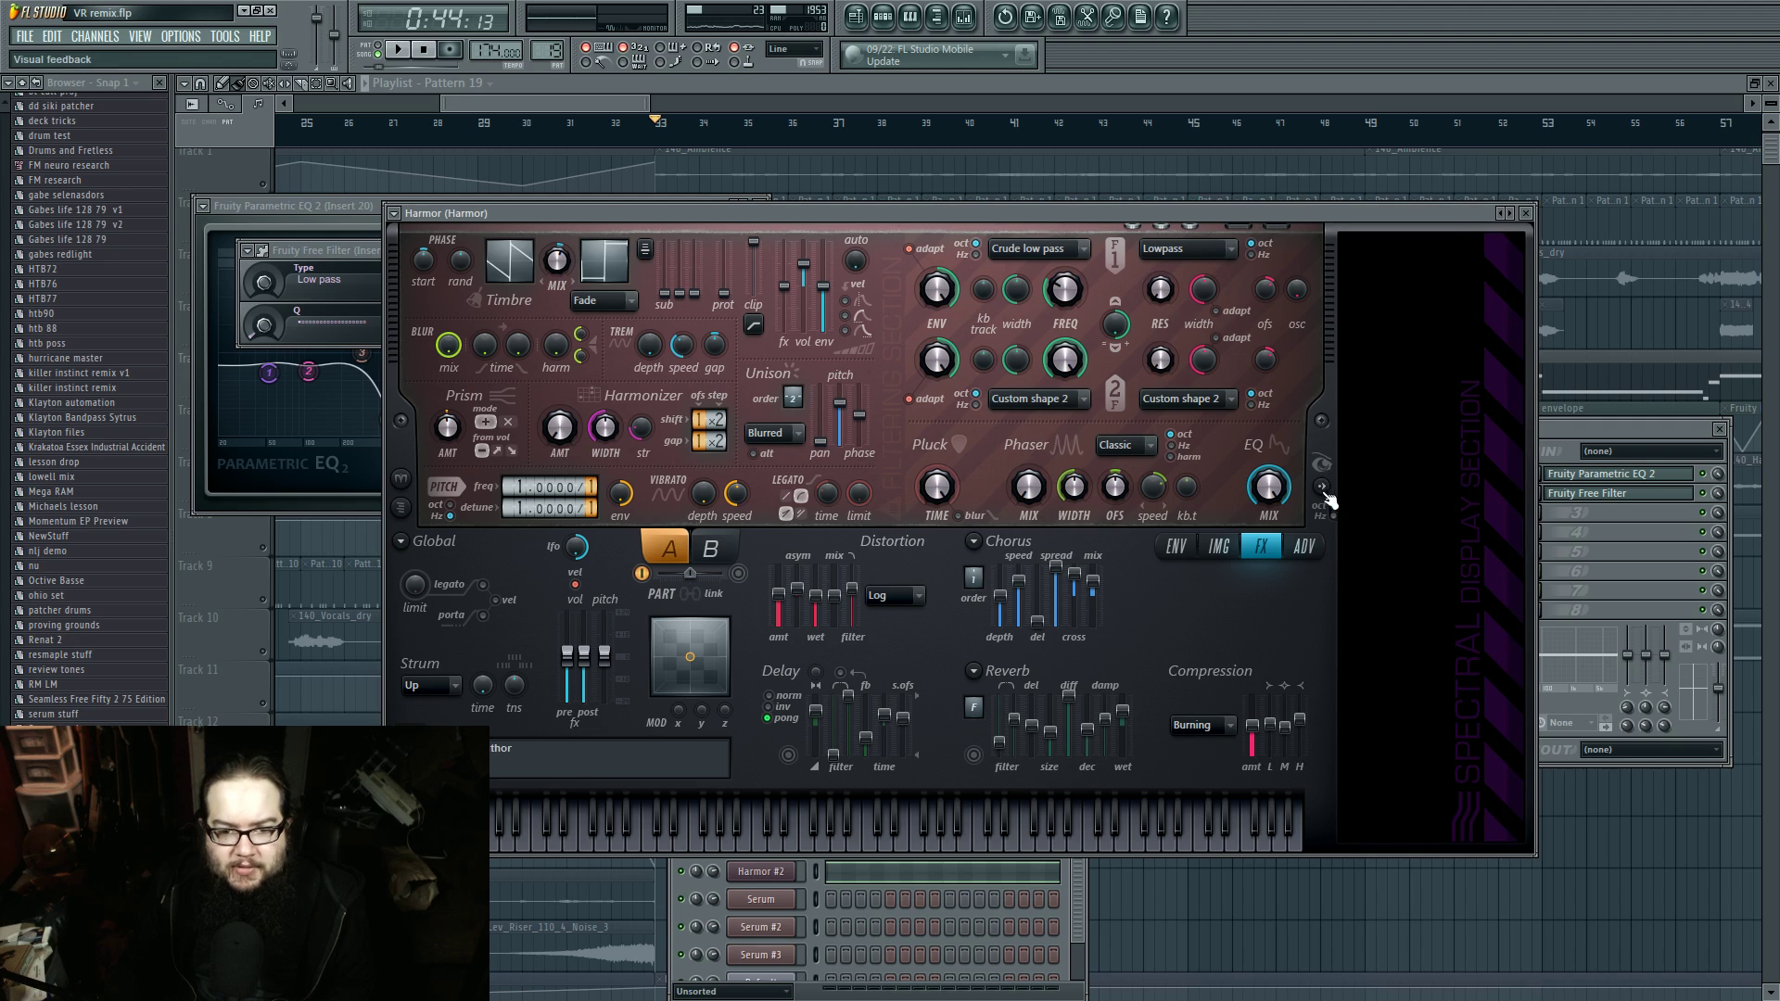
# Step: Lower the peak of Harmor's harmonic unison pitch curve to the centre line and raise it back to its former height
pyautogui.click(1175, 547)
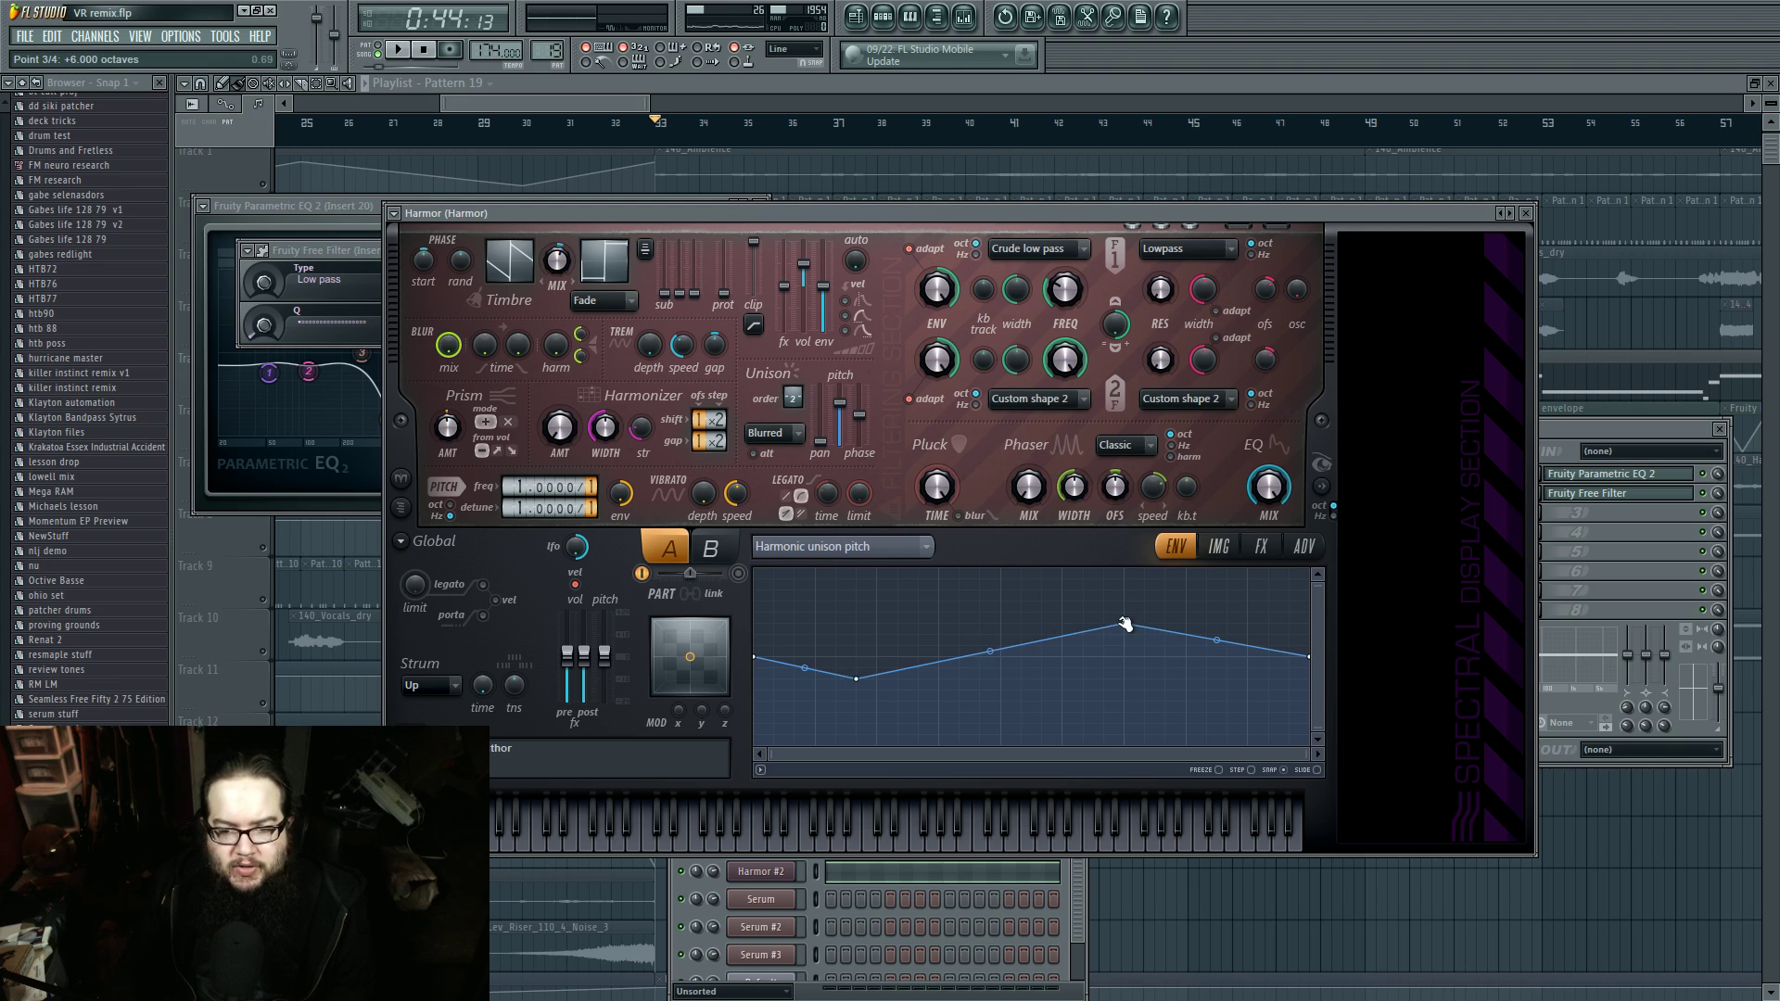
pyautogui.moveTo(1124, 624); pyautogui.dragTo(1124, 656)
pyautogui.moveTo(856, 678)
pyautogui.mouseDown()
pyautogui.moveTo(859, 659)
pyautogui.moveTo(856, 678)
pyautogui.mouseUp()
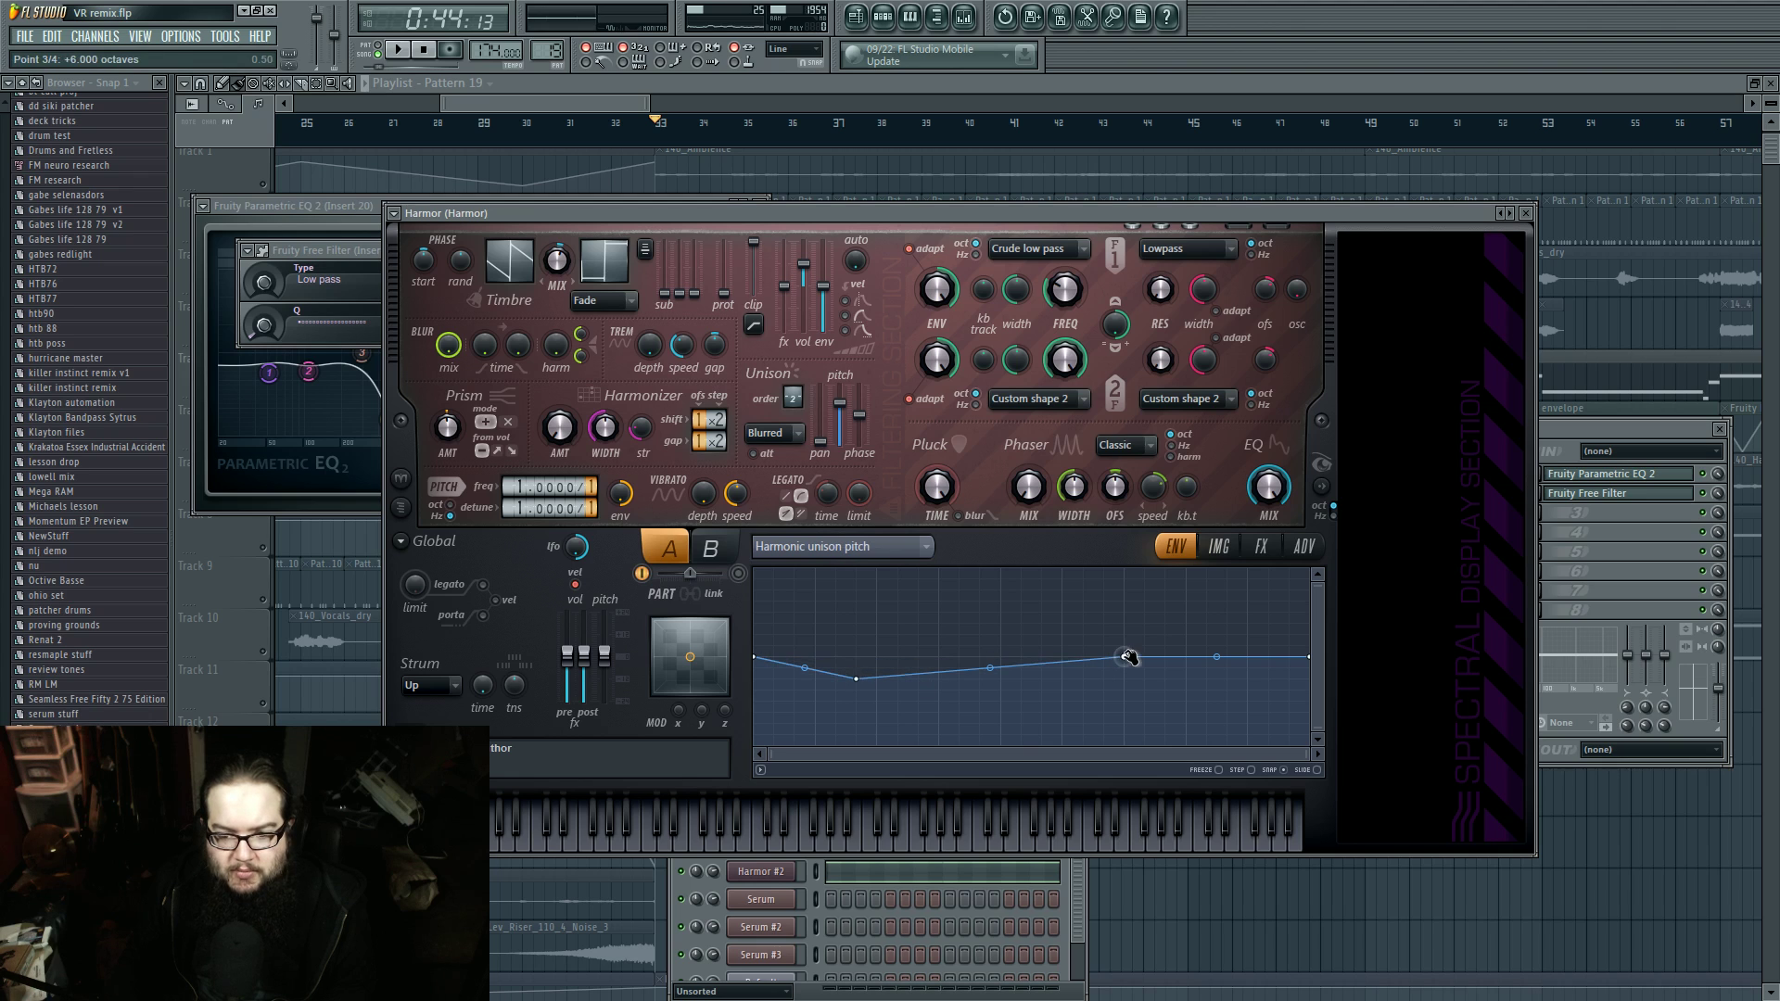
pyautogui.moveTo(1124, 657); pyautogui.dragTo(1124, 624)
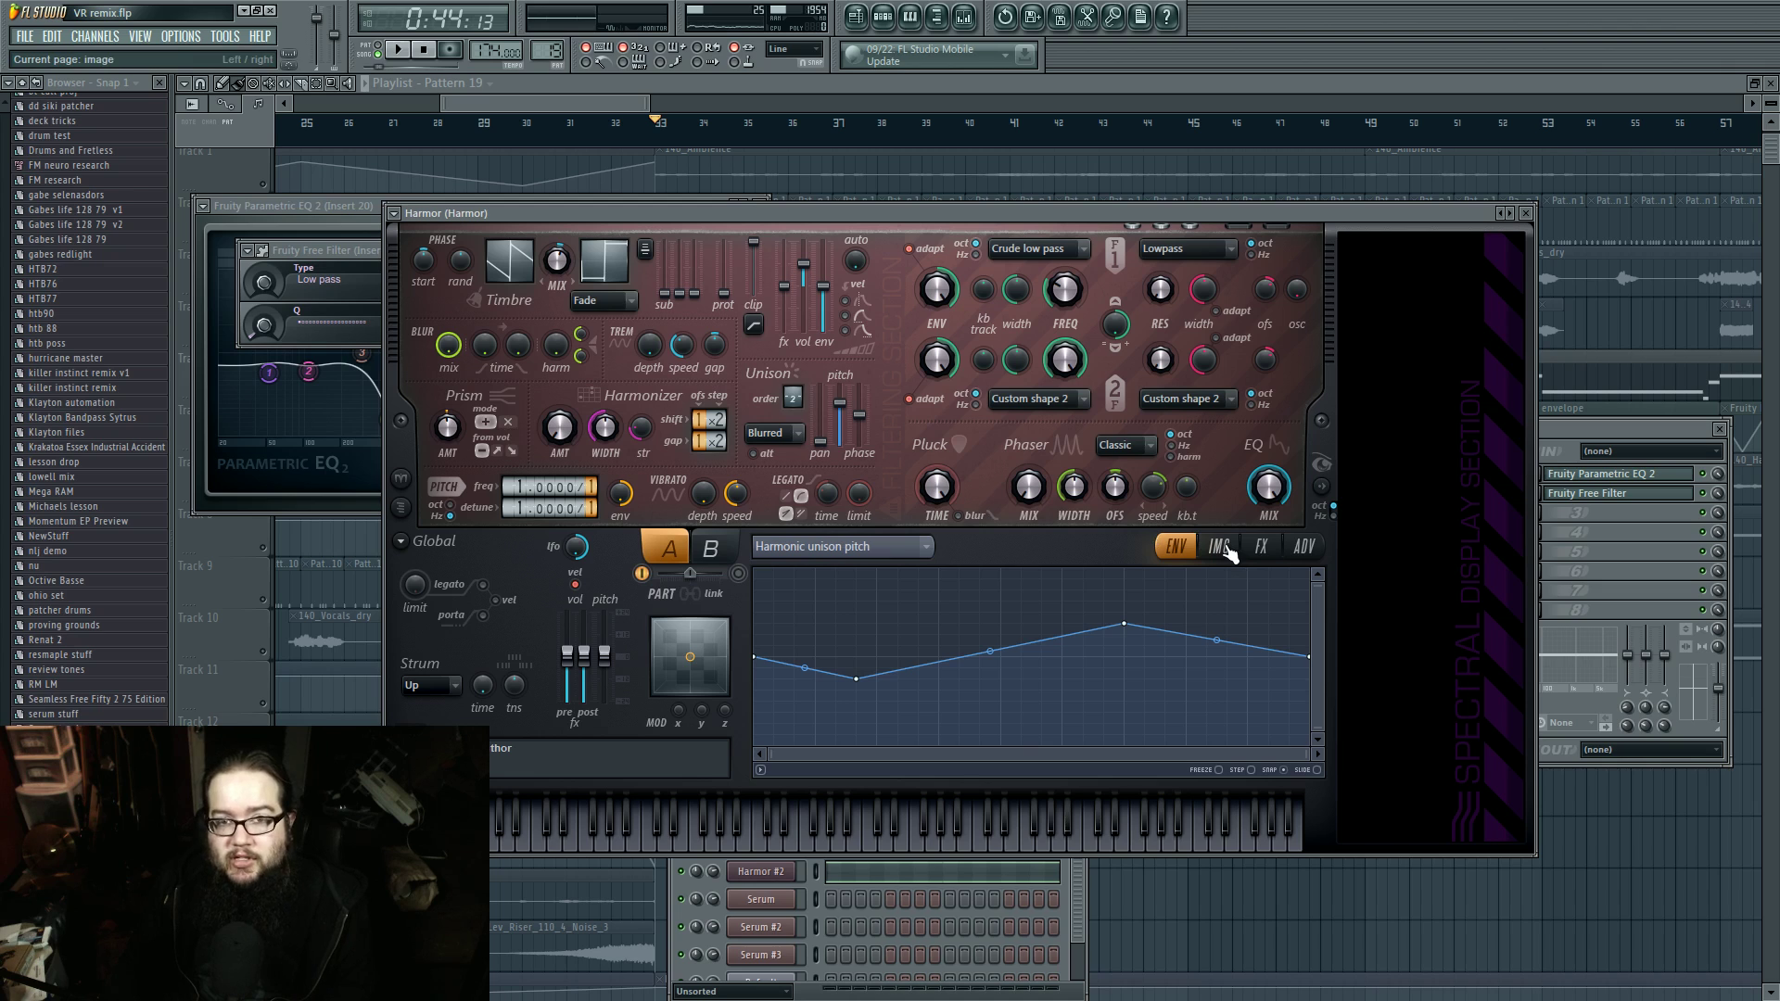
# Step: Look through Harmor's effects, advanced and image settings, and briefly play the soloed part to watch its spectrum
pyautogui.click(1258, 547)
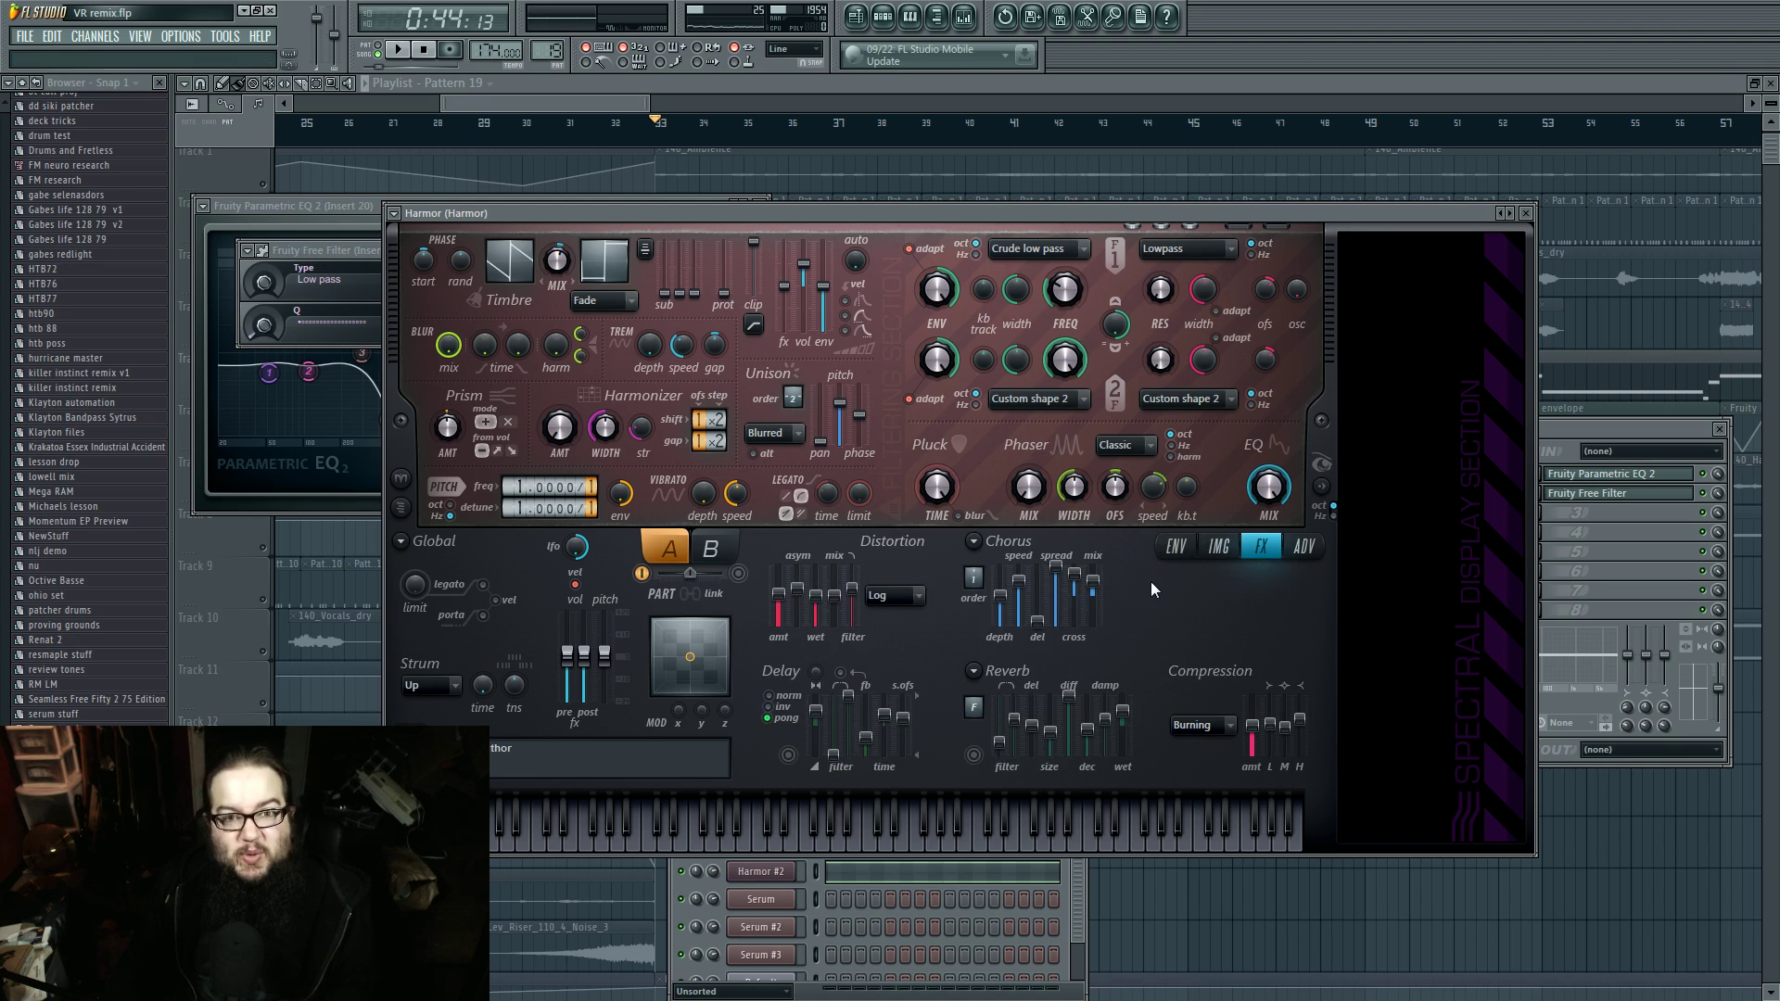
pyautogui.click(1303, 547)
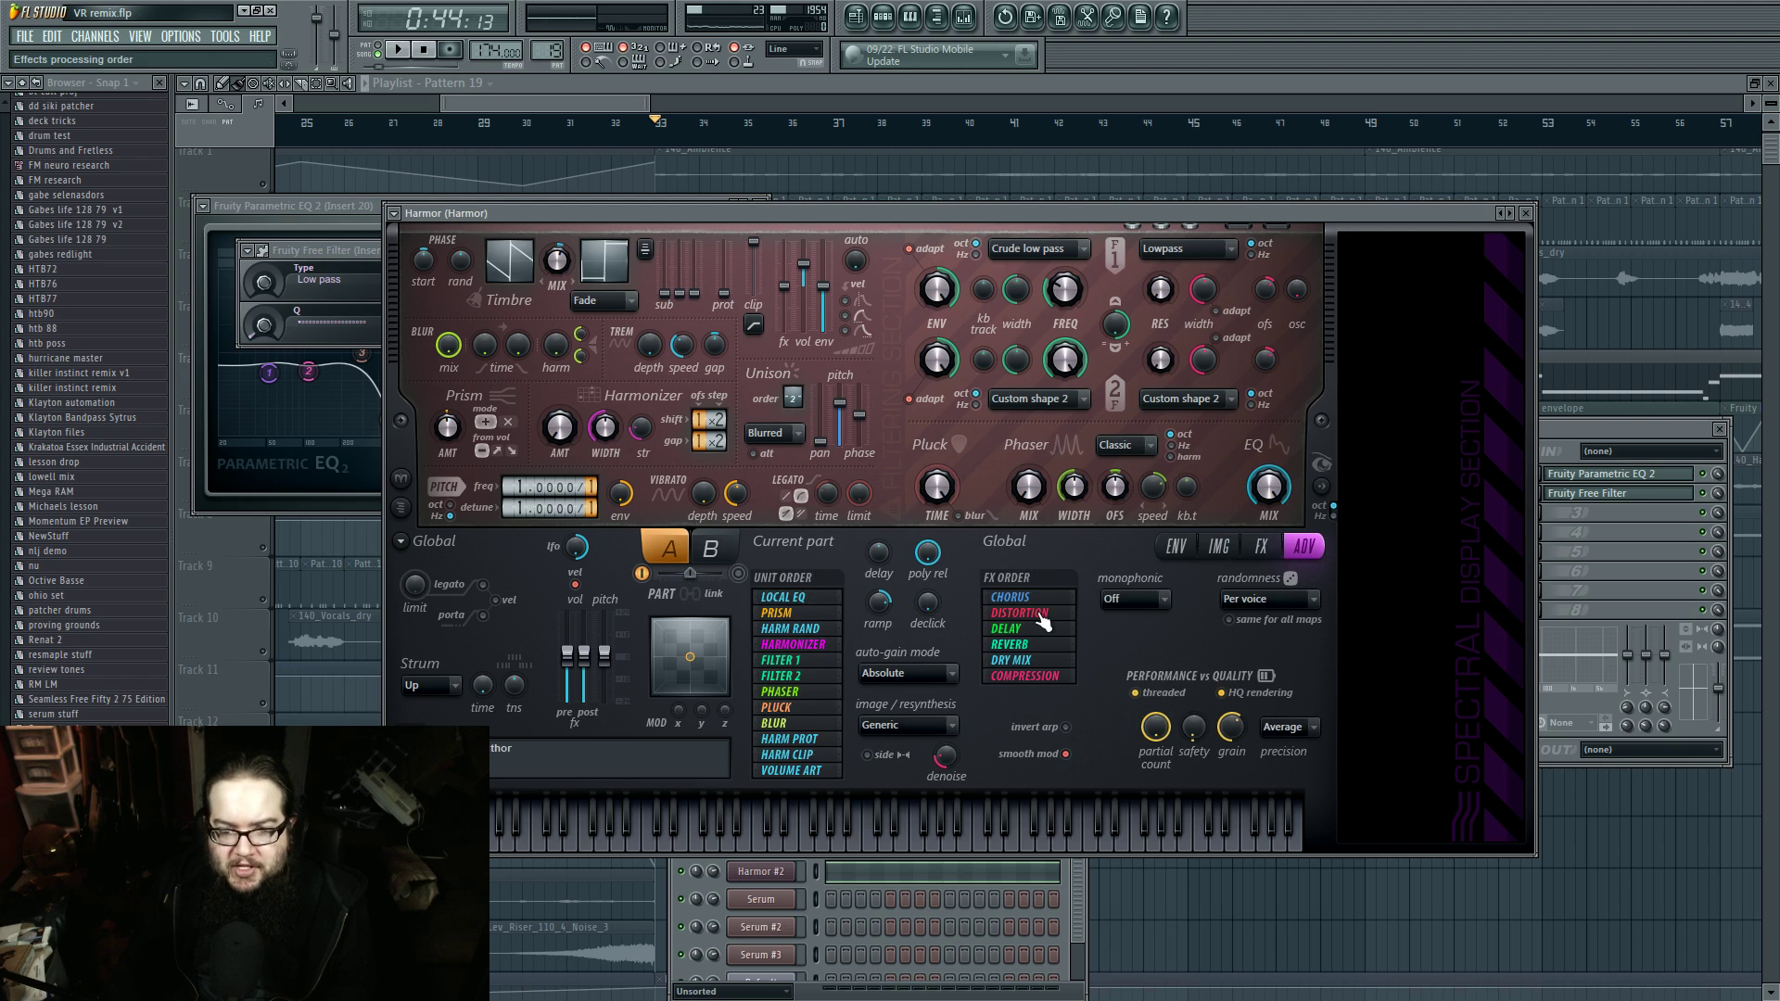
pyautogui.click(1218, 546)
pyautogui.press('space')
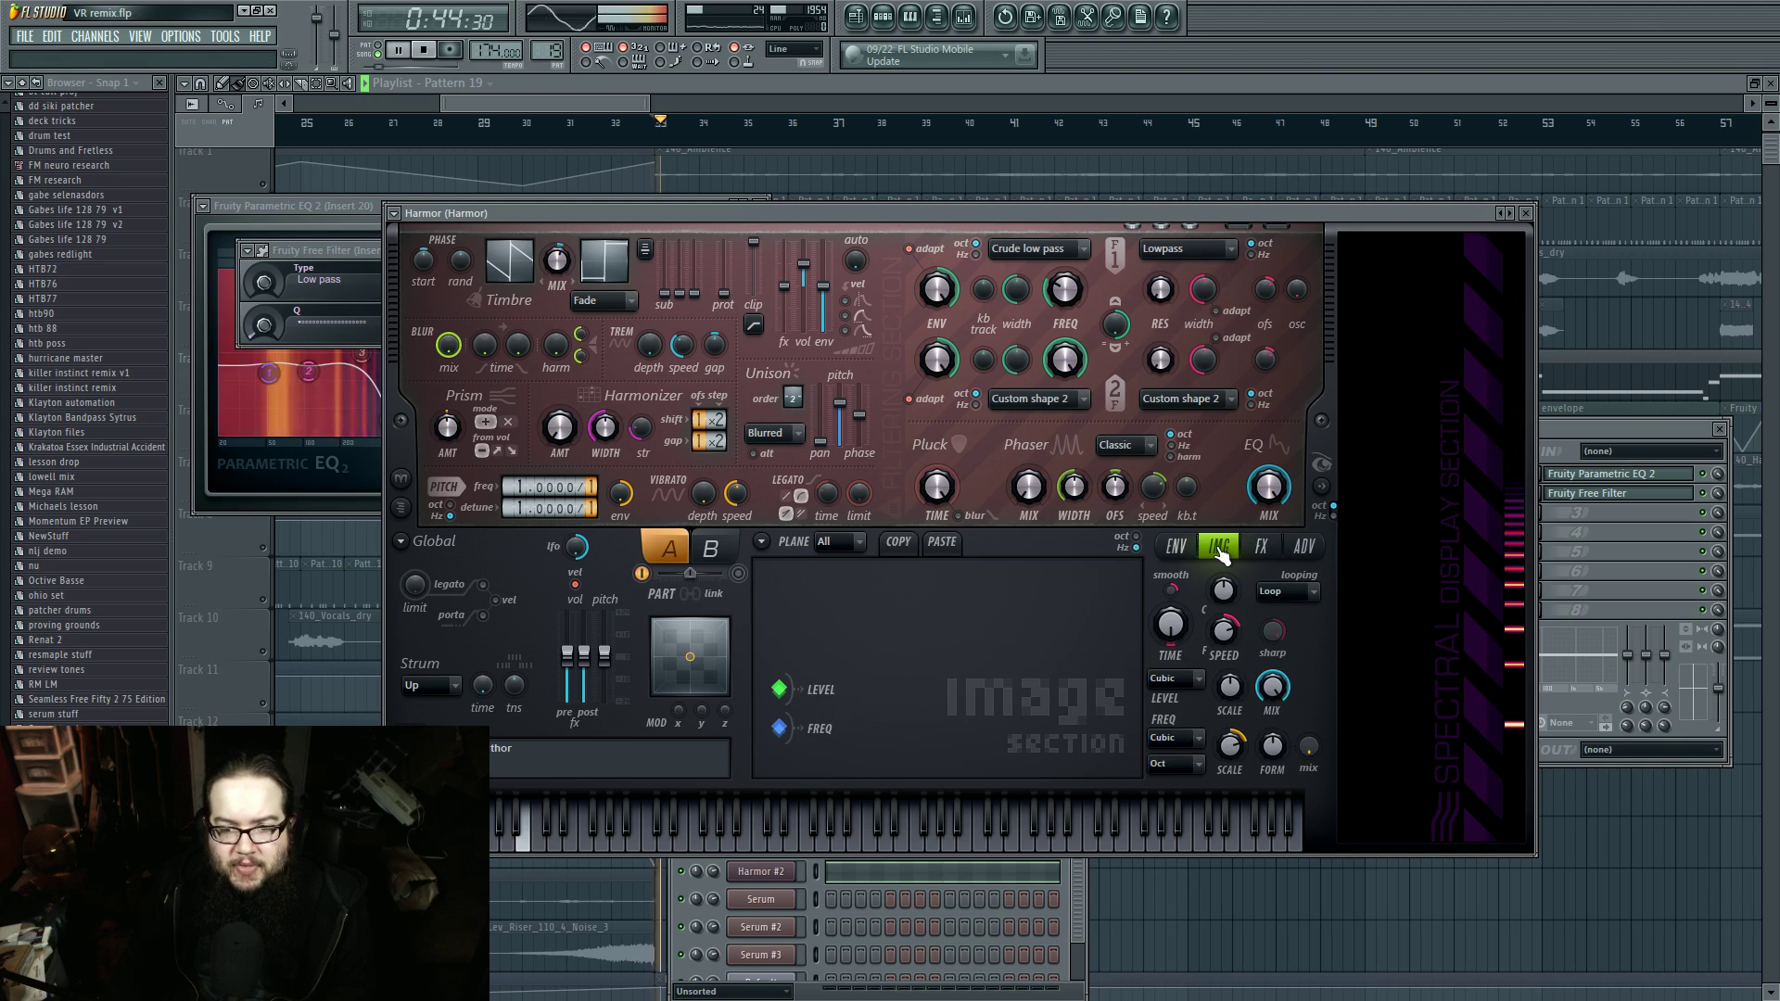
pyautogui.press('space')
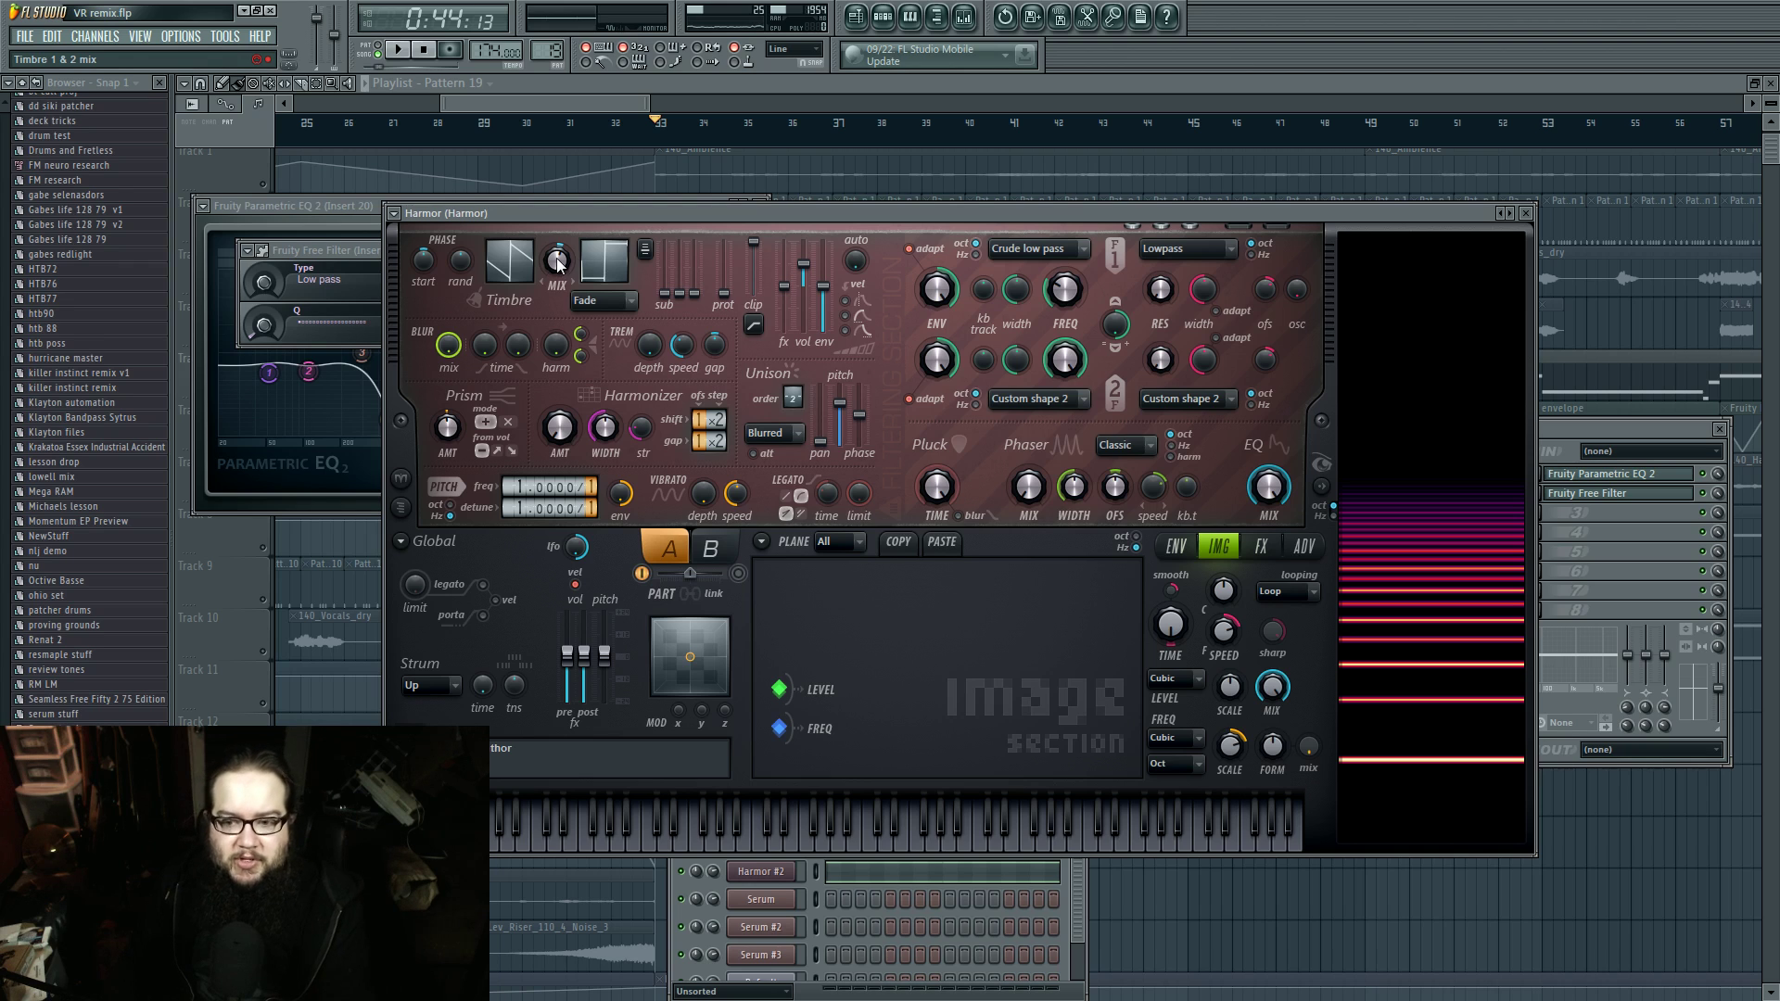
# Step: Return to Harmor's effects settings and nudge the high cut of the distortion filter
pyautogui.click(1263, 547)
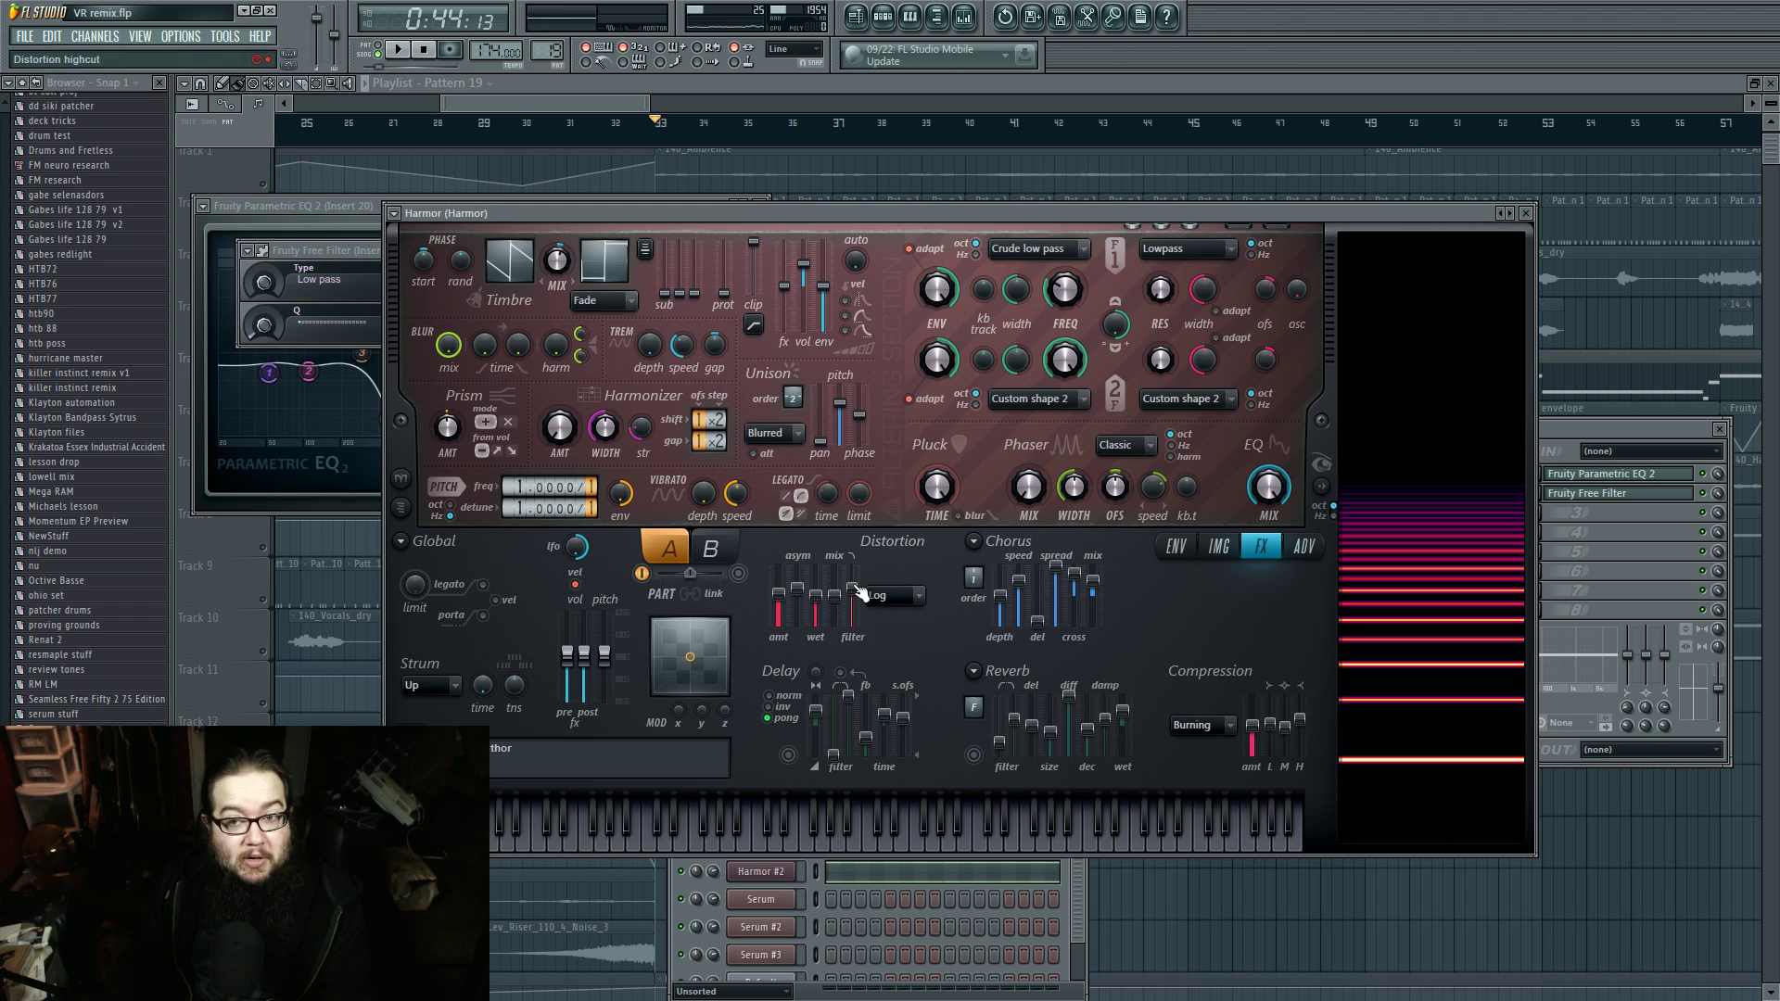
pyautogui.moveTo(857, 592); pyautogui.dragTo(853, 587)
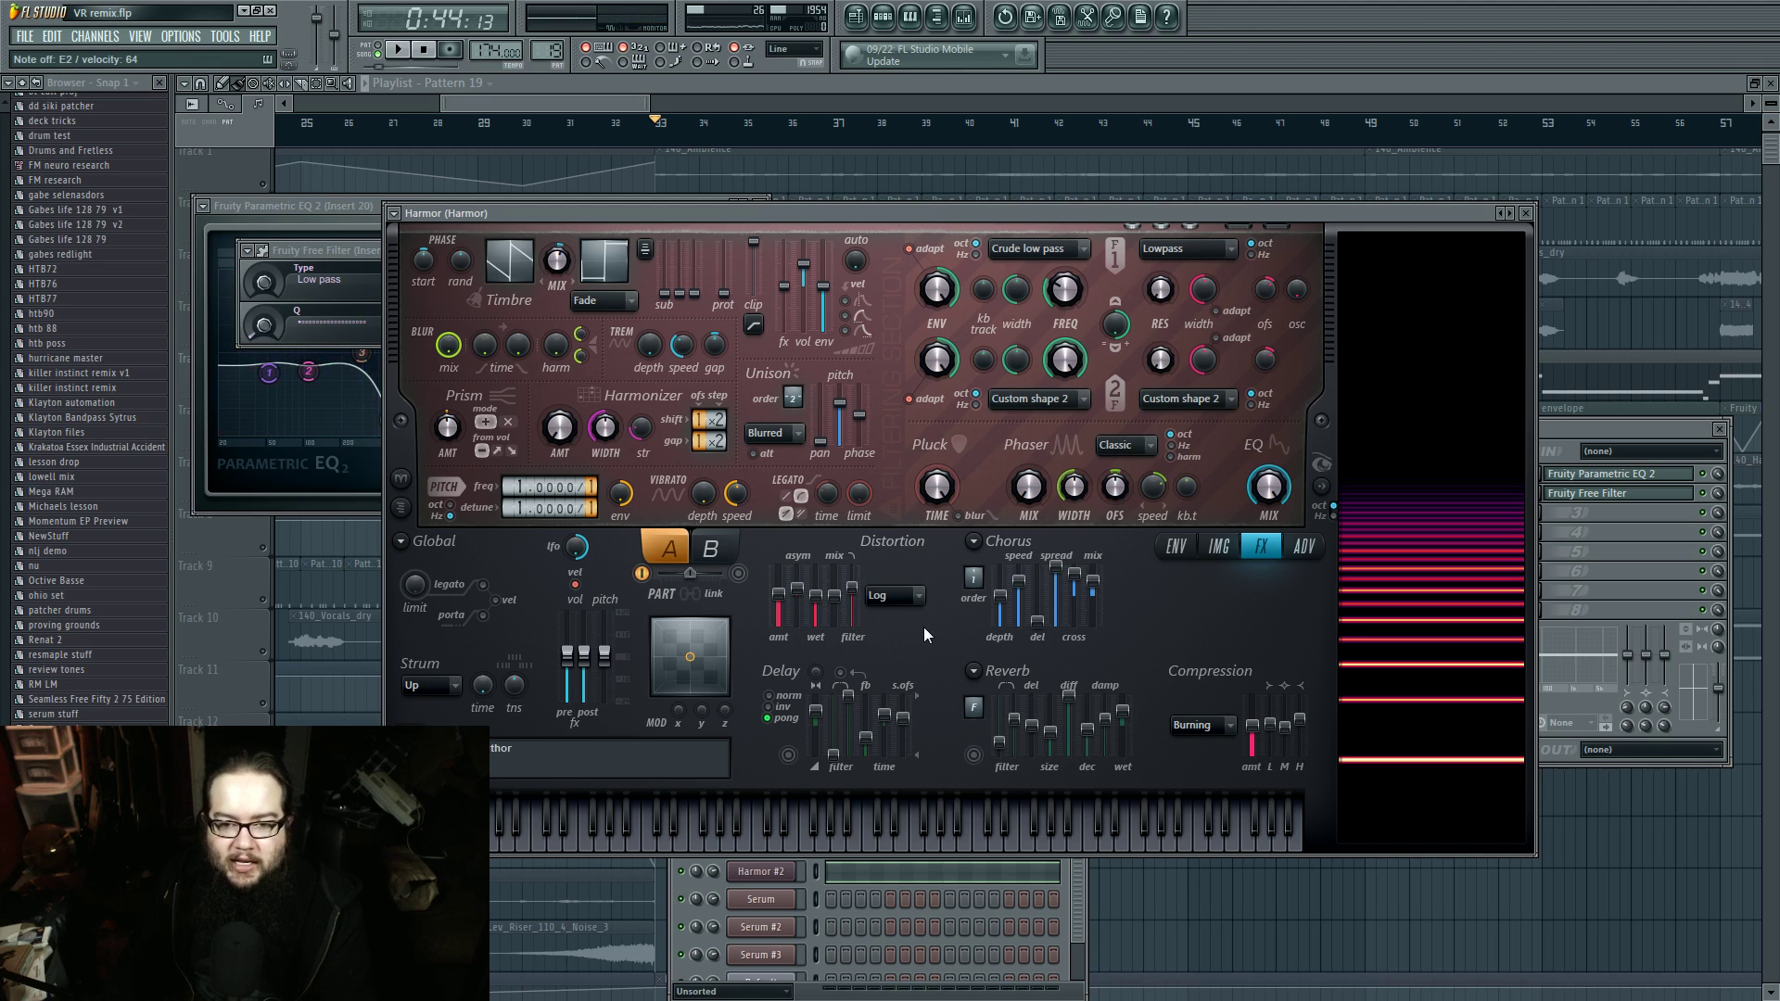
# Step: Show Fruity Parametric EQ 2 on Insert 20 and lower band 4 to deepen its notch
pyautogui.click(1646, 475)
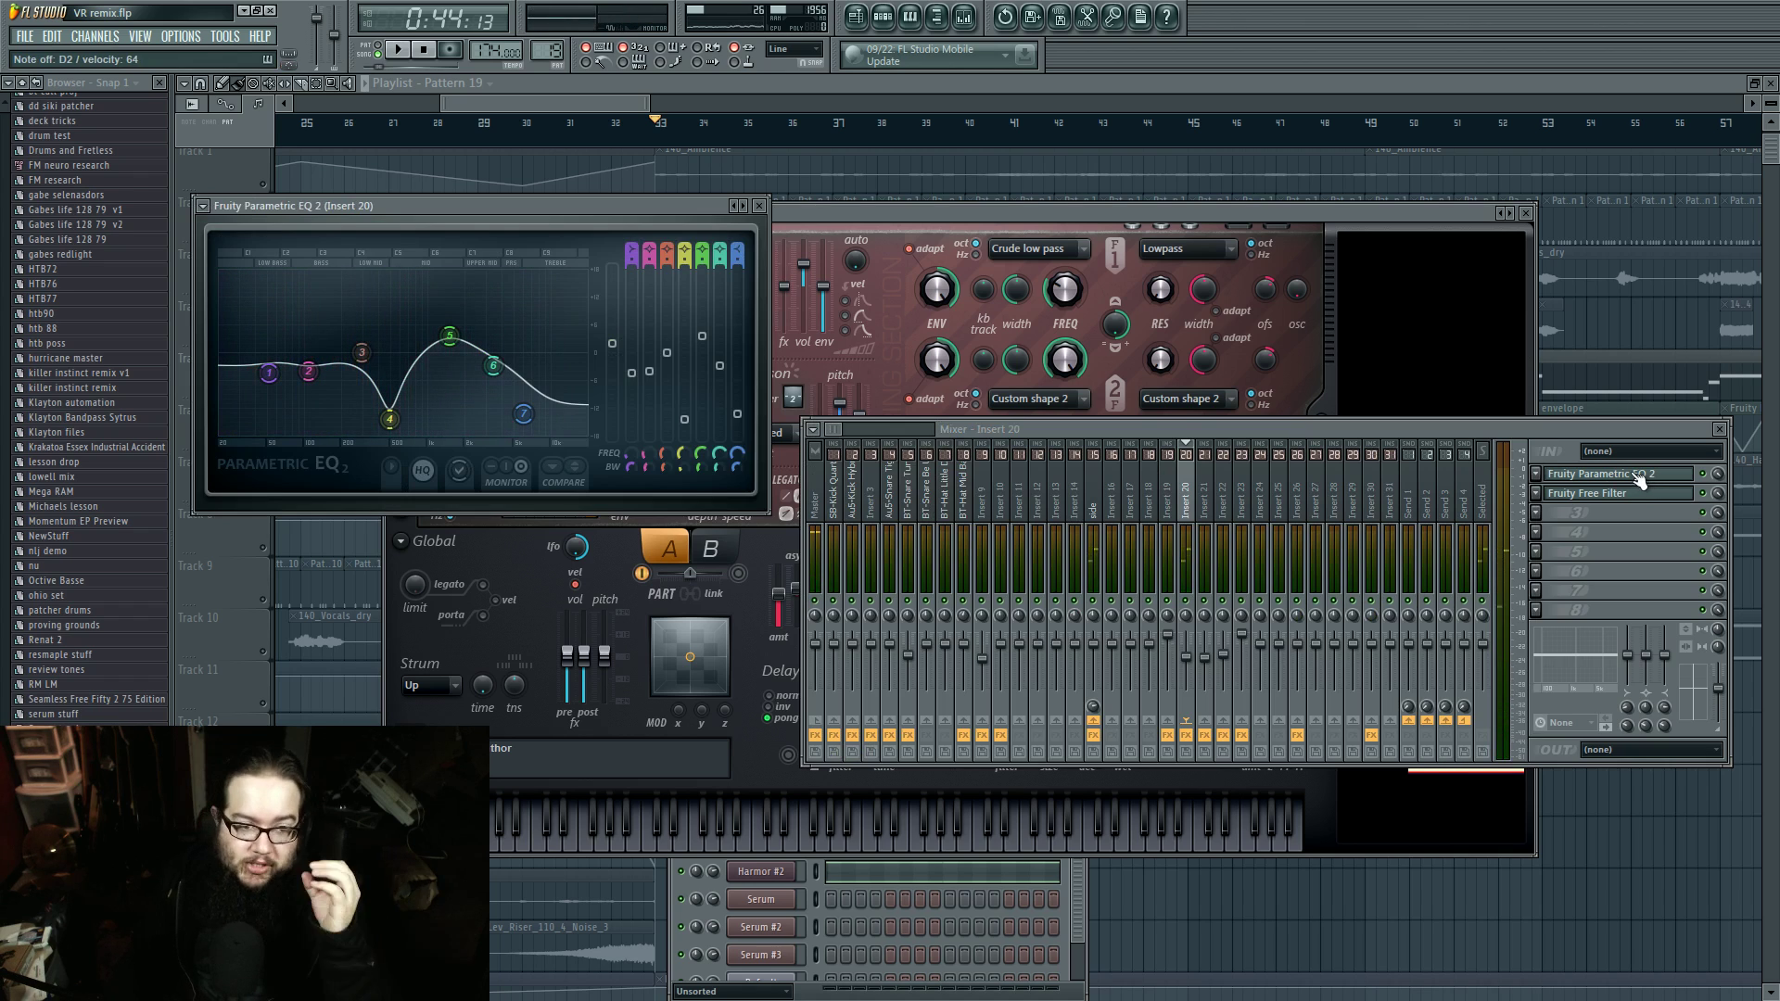
pyautogui.moveTo(387, 422); pyautogui.dragTo(399, 428)
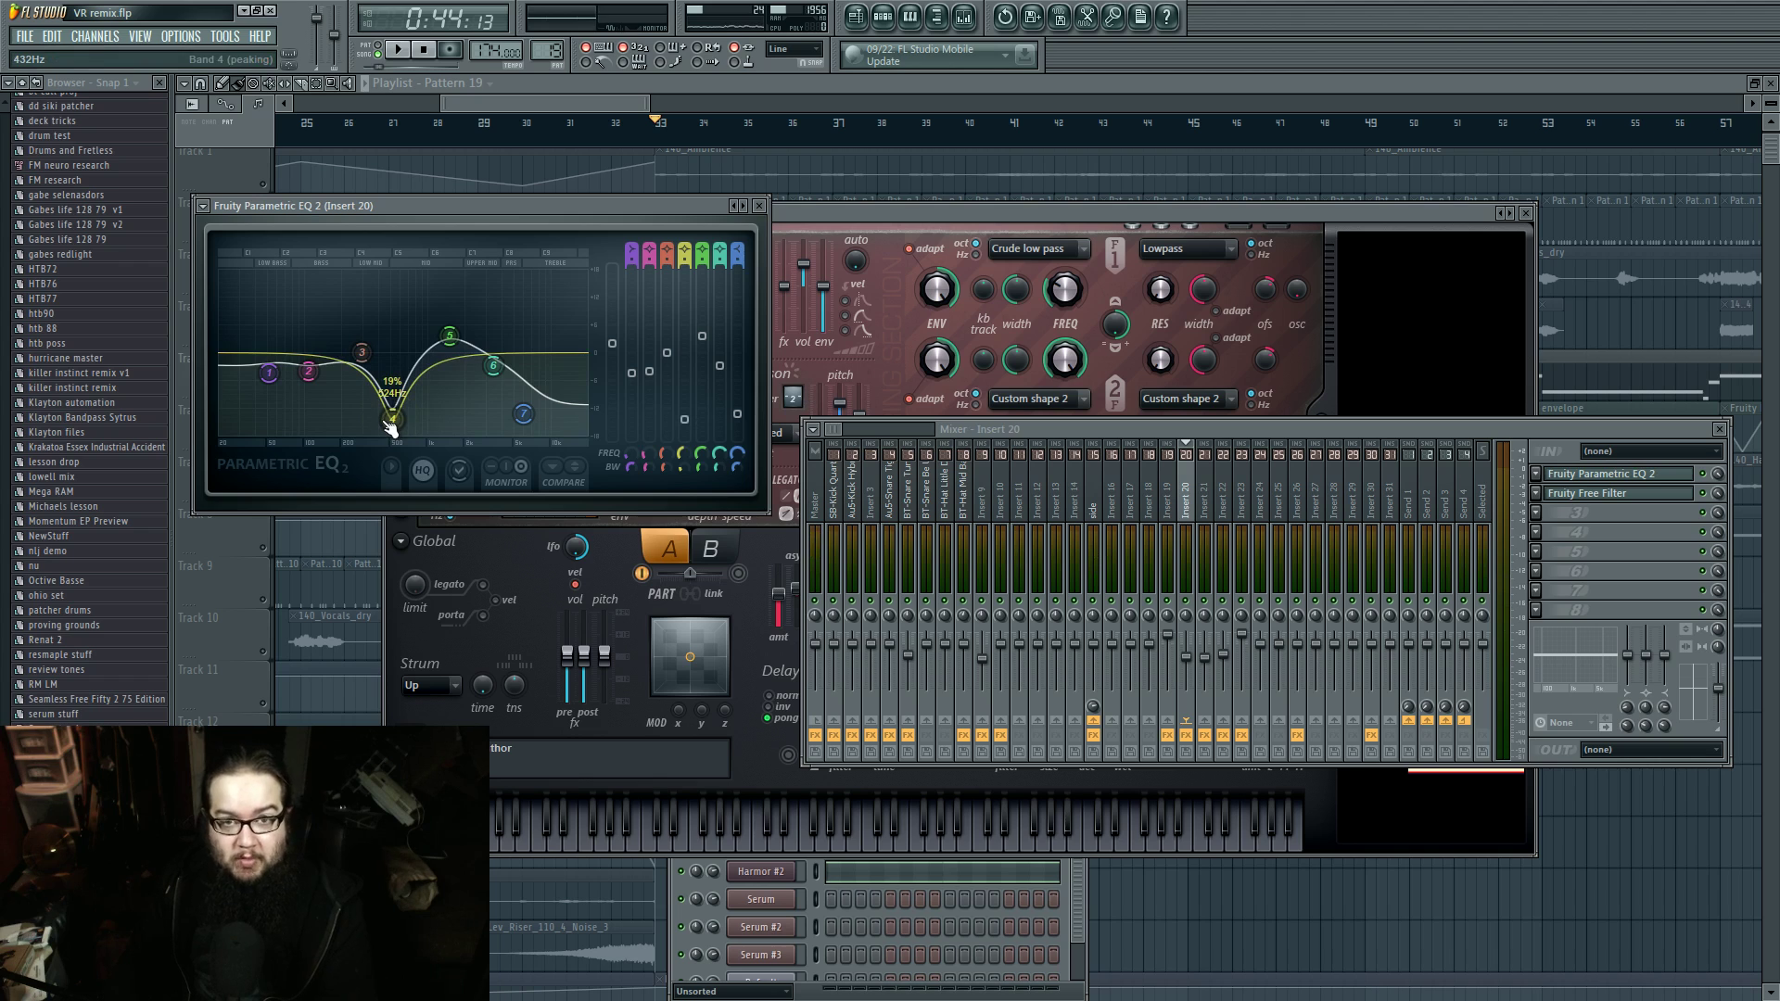
pyautogui.moveTo(390, 426)
pyautogui.mouseDown()
pyautogui.moveTo(389, 343)
pyautogui.moveTo(394, 398)
pyautogui.moveTo(368, 431)
pyautogui.moveTo(391, 433)
pyautogui.mouseUp()
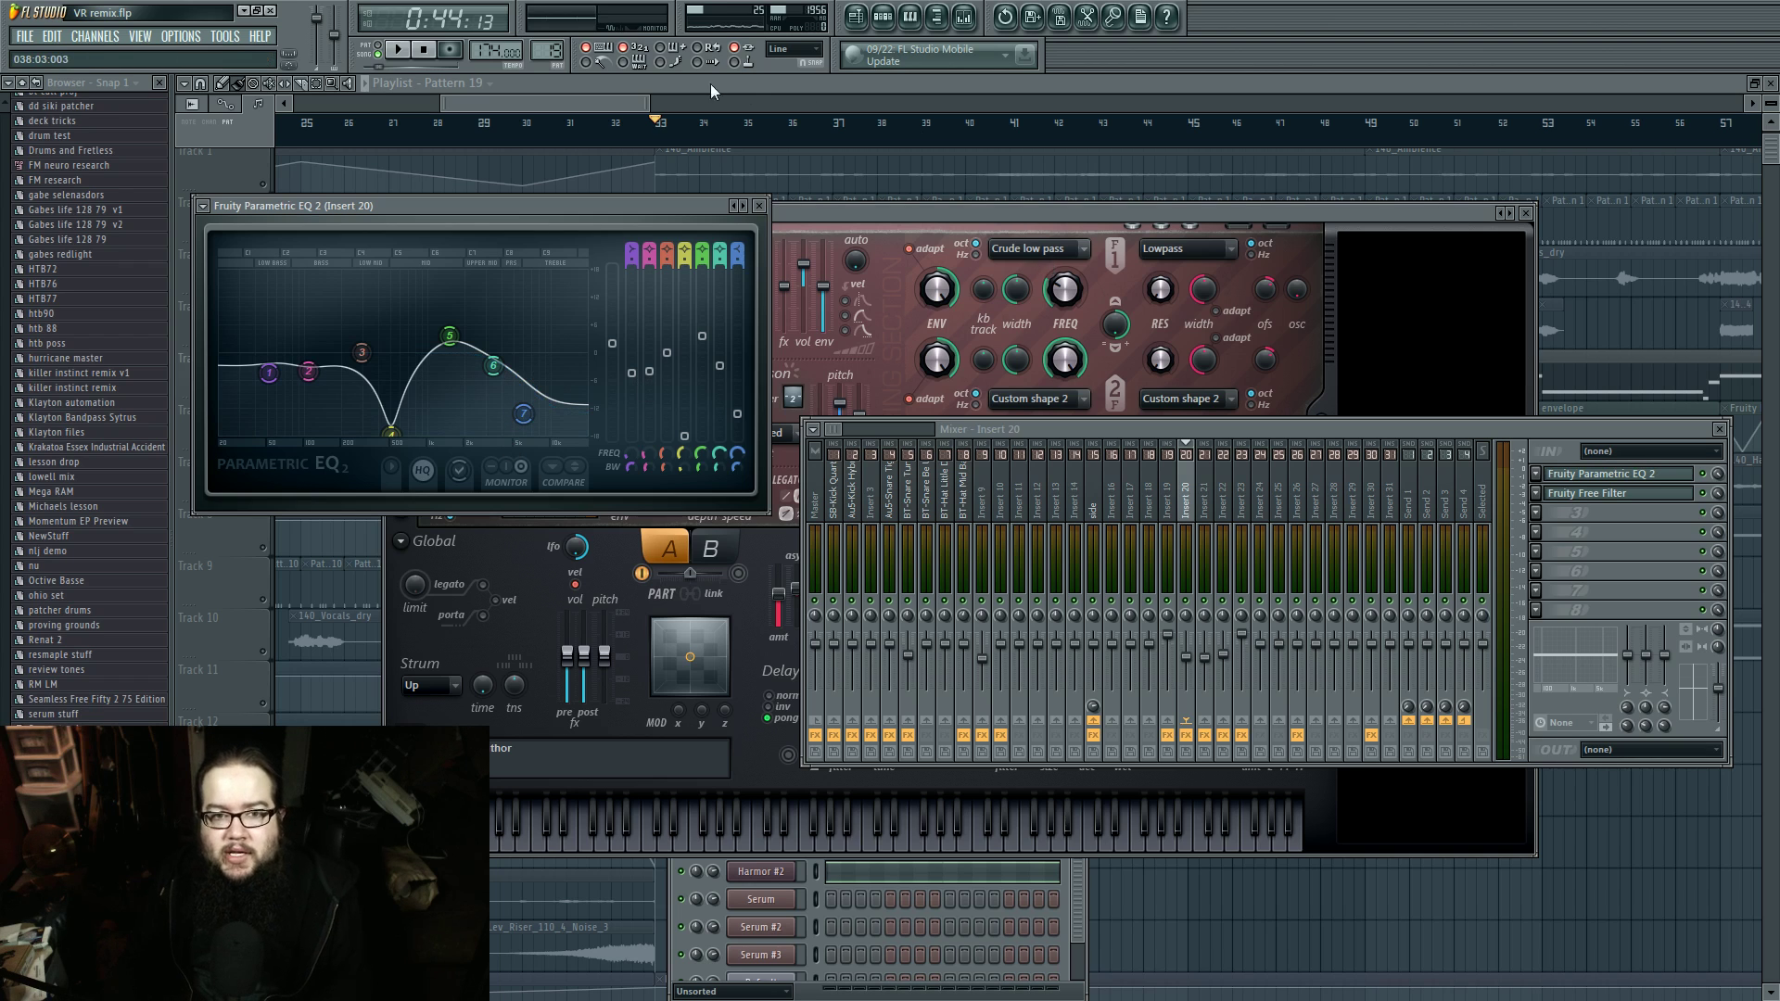
# Step: Close all open windows, leave only Track 6 and Track 8 active in the playlist, and play them
pyautogui.press('F12')
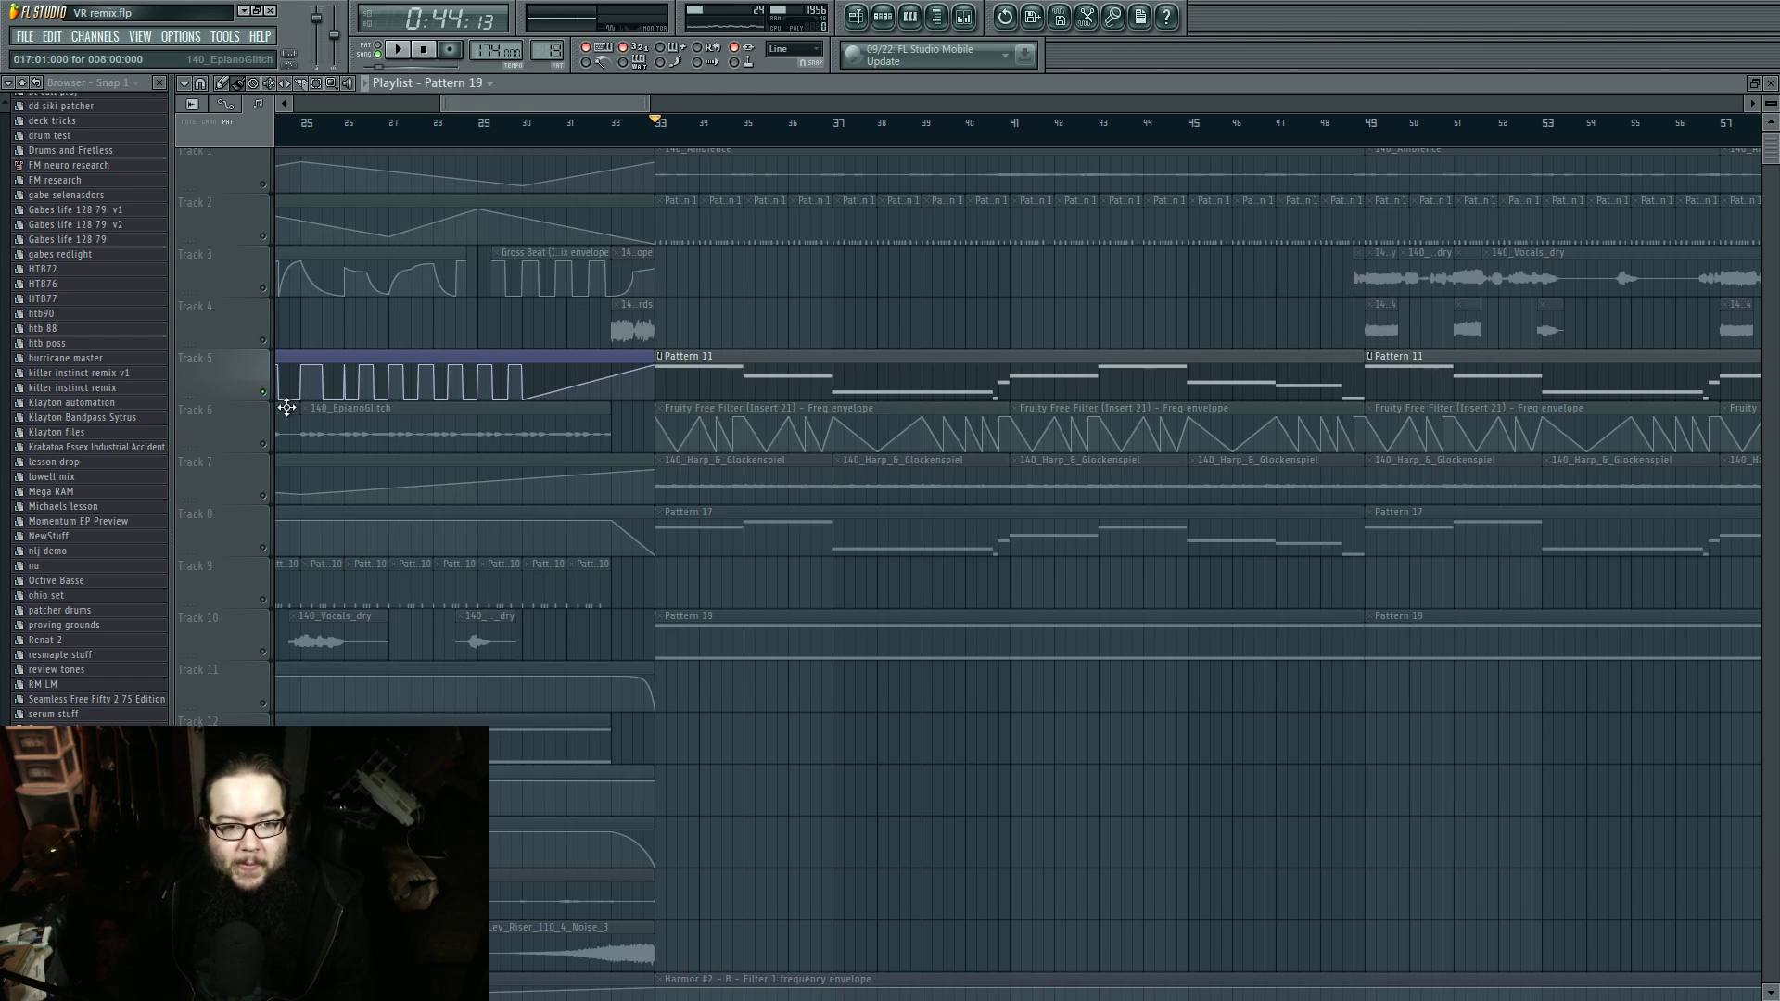
pyautogui.click(266, 446)
pyautogui.click(263, 547)
pyautogui.press('space')
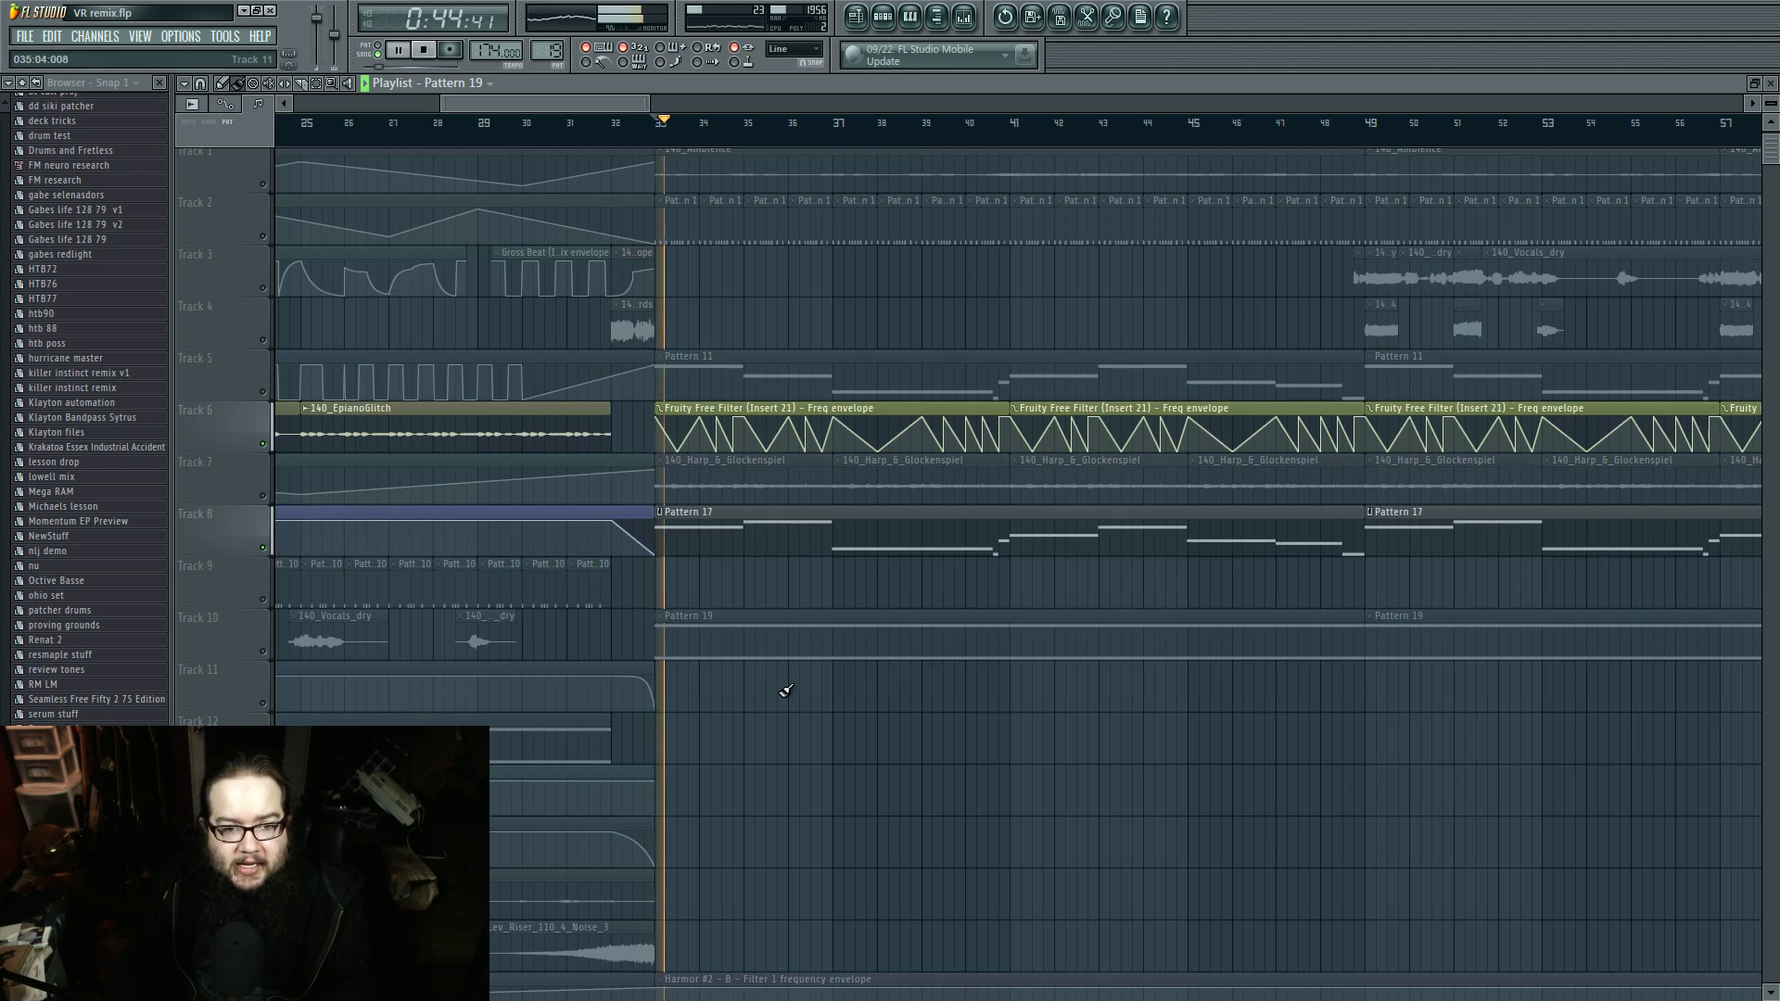
# Step: Stop playback, show the channel list, open the Default channel's Sytrus plugin and reposition its window
pyautogui.click(895, 26)
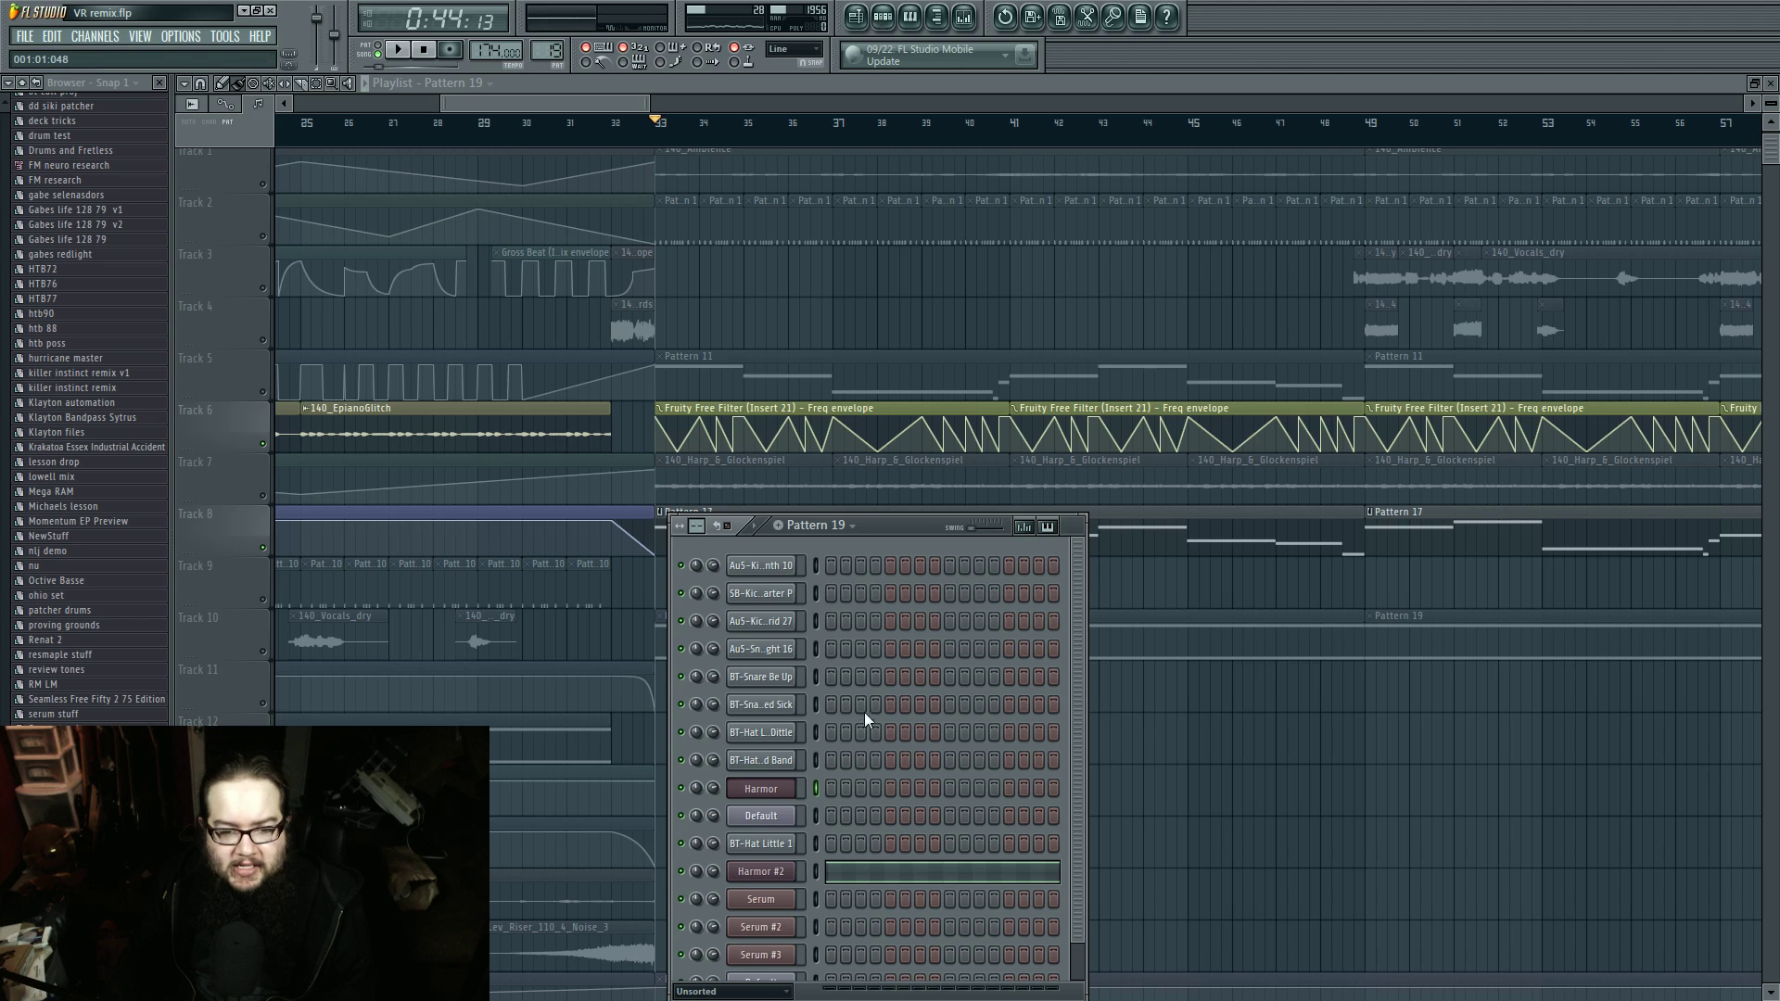
pyautogui.press('space')
pyautogui.click(778, 821)
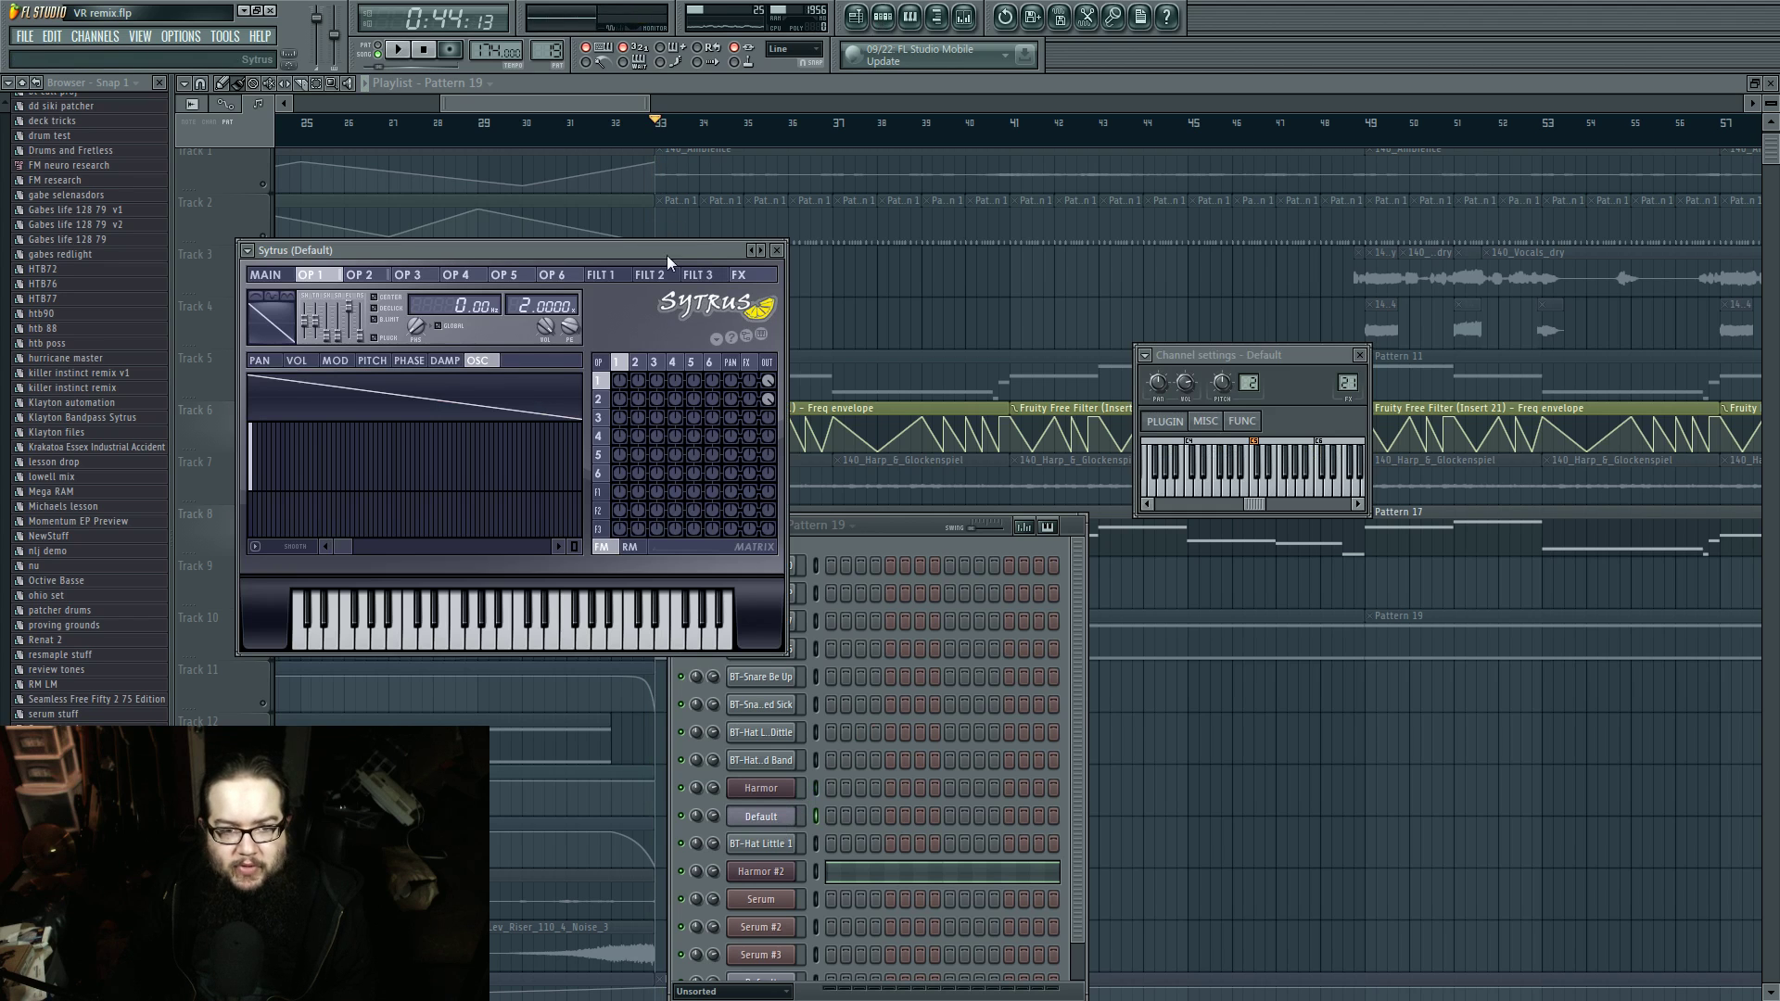
pyautogui.moveTo(519, 250); pyautogui.dragTo(756, 325)
# Step: Compare the oscillator waveforms and settings of Sytrus operators 1 and 2
pyautogui.click(875, 437)
pyautogui.click(854, 438)
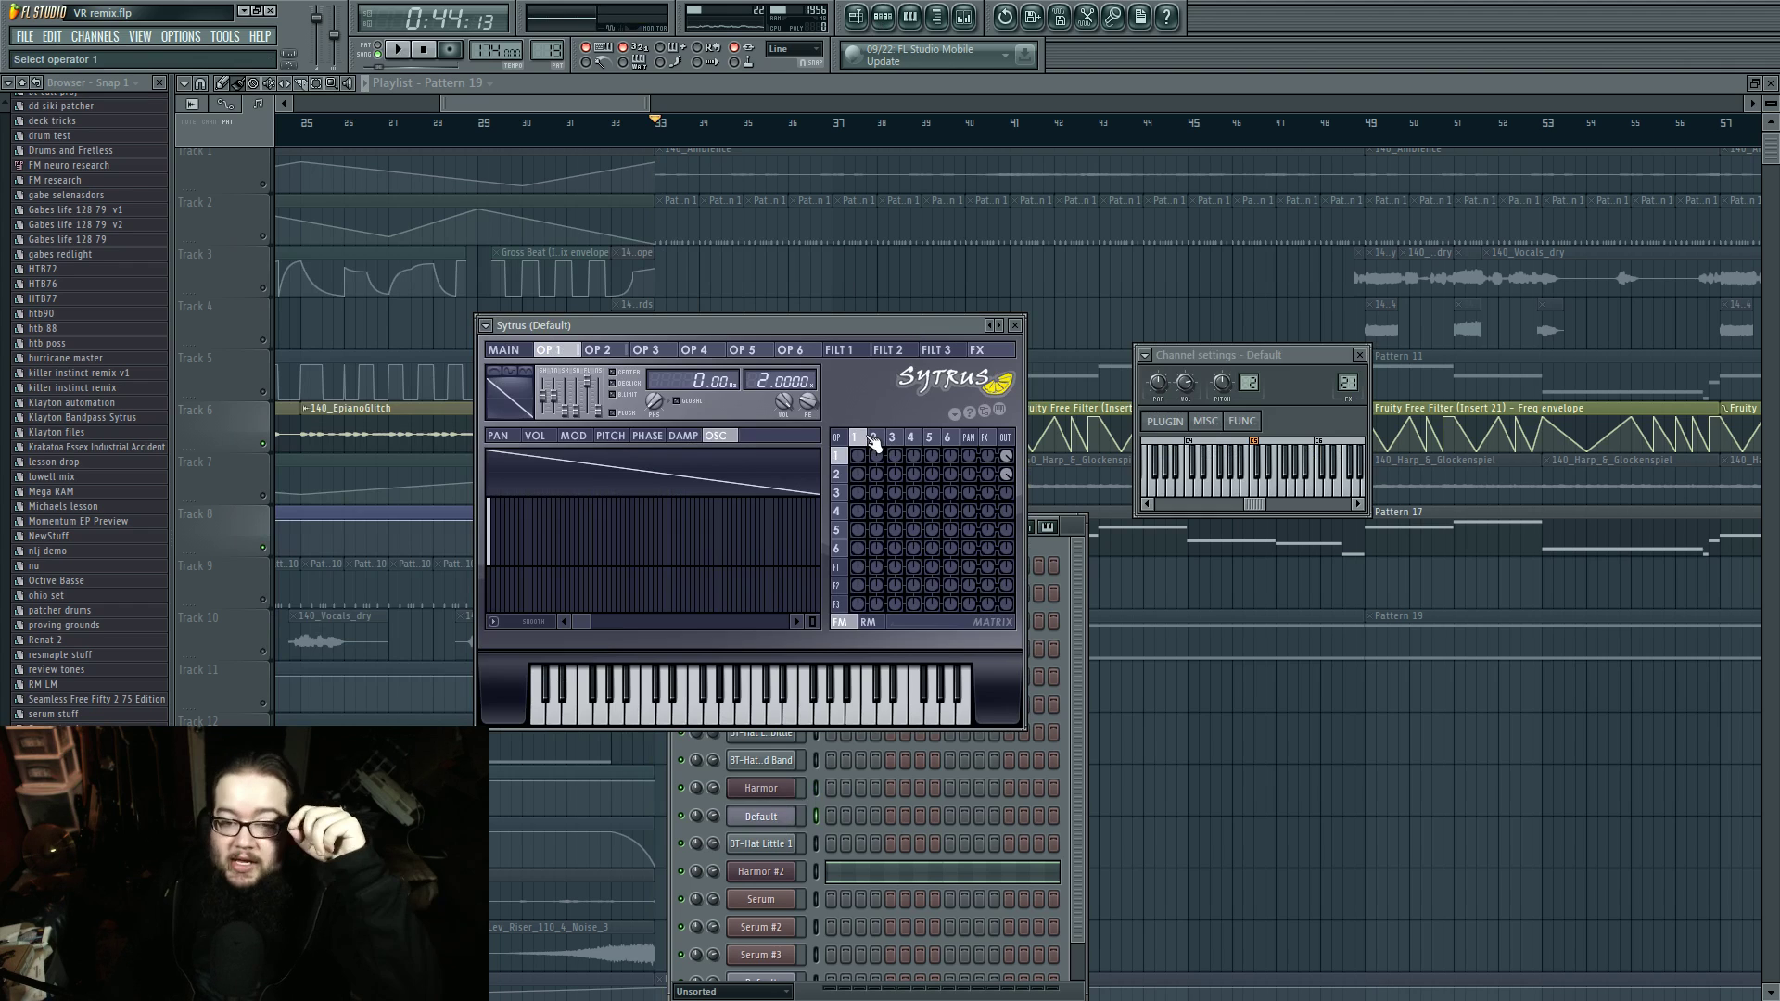
pyautogui.click(875, 438)
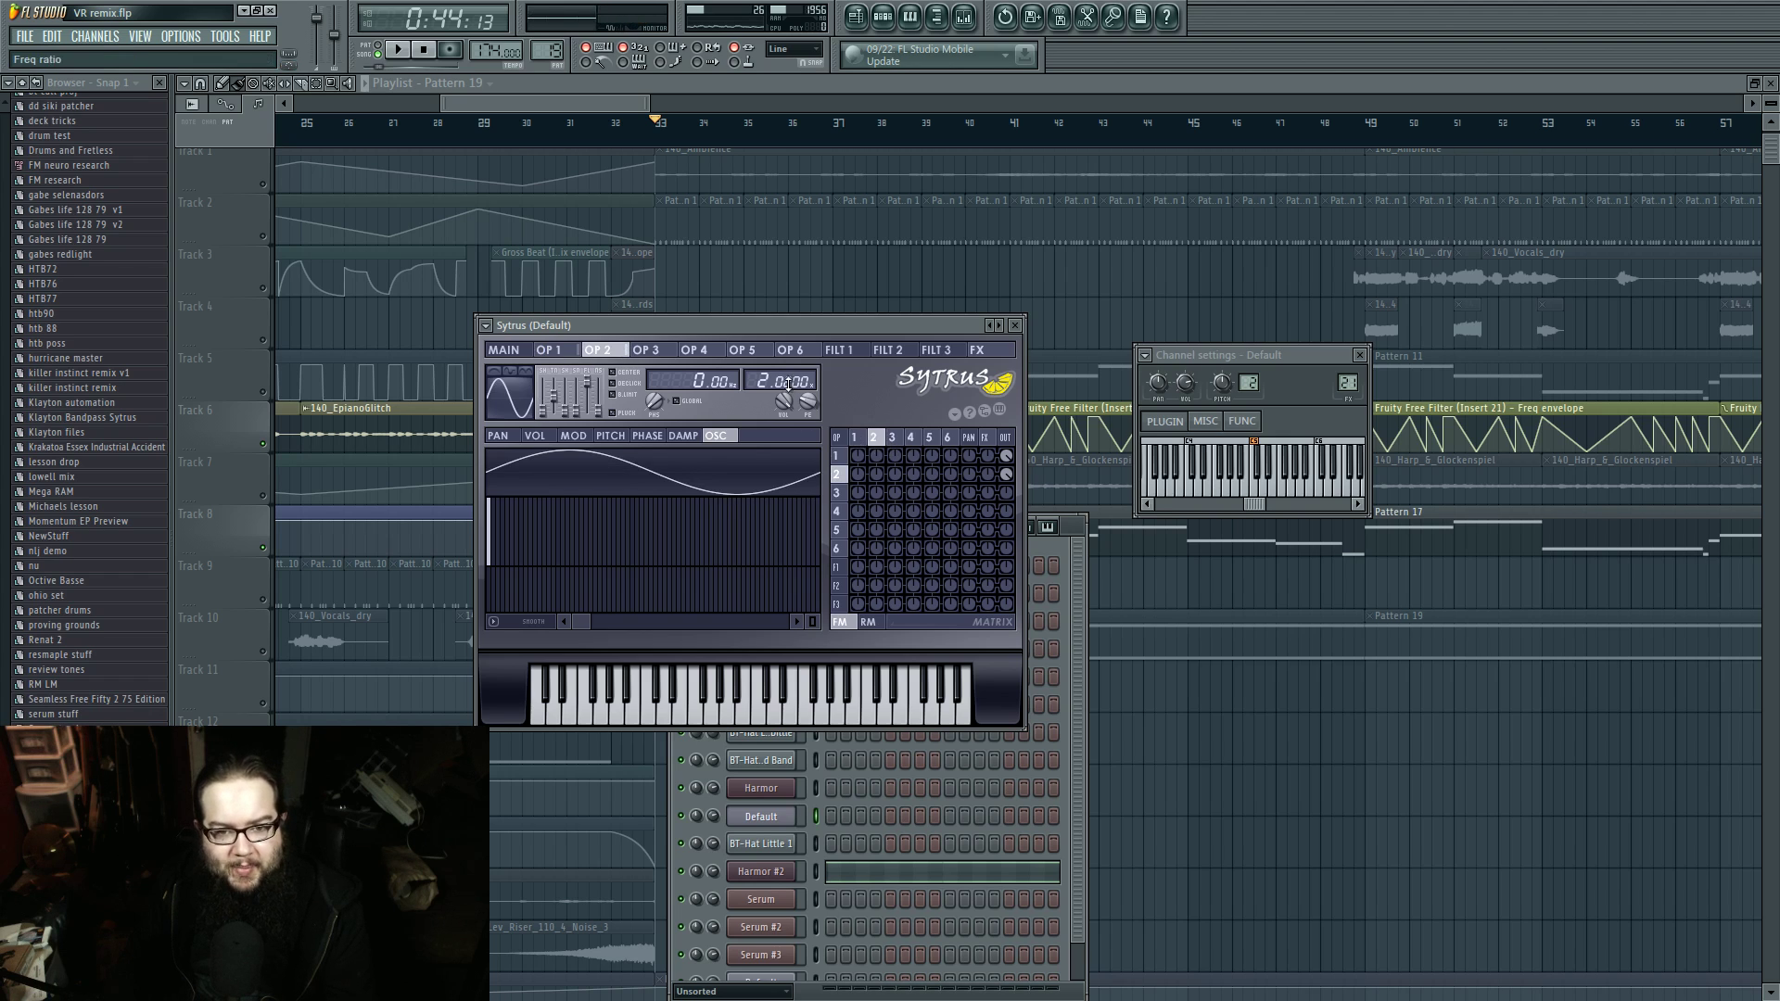
pyautogui.click(857, 437)
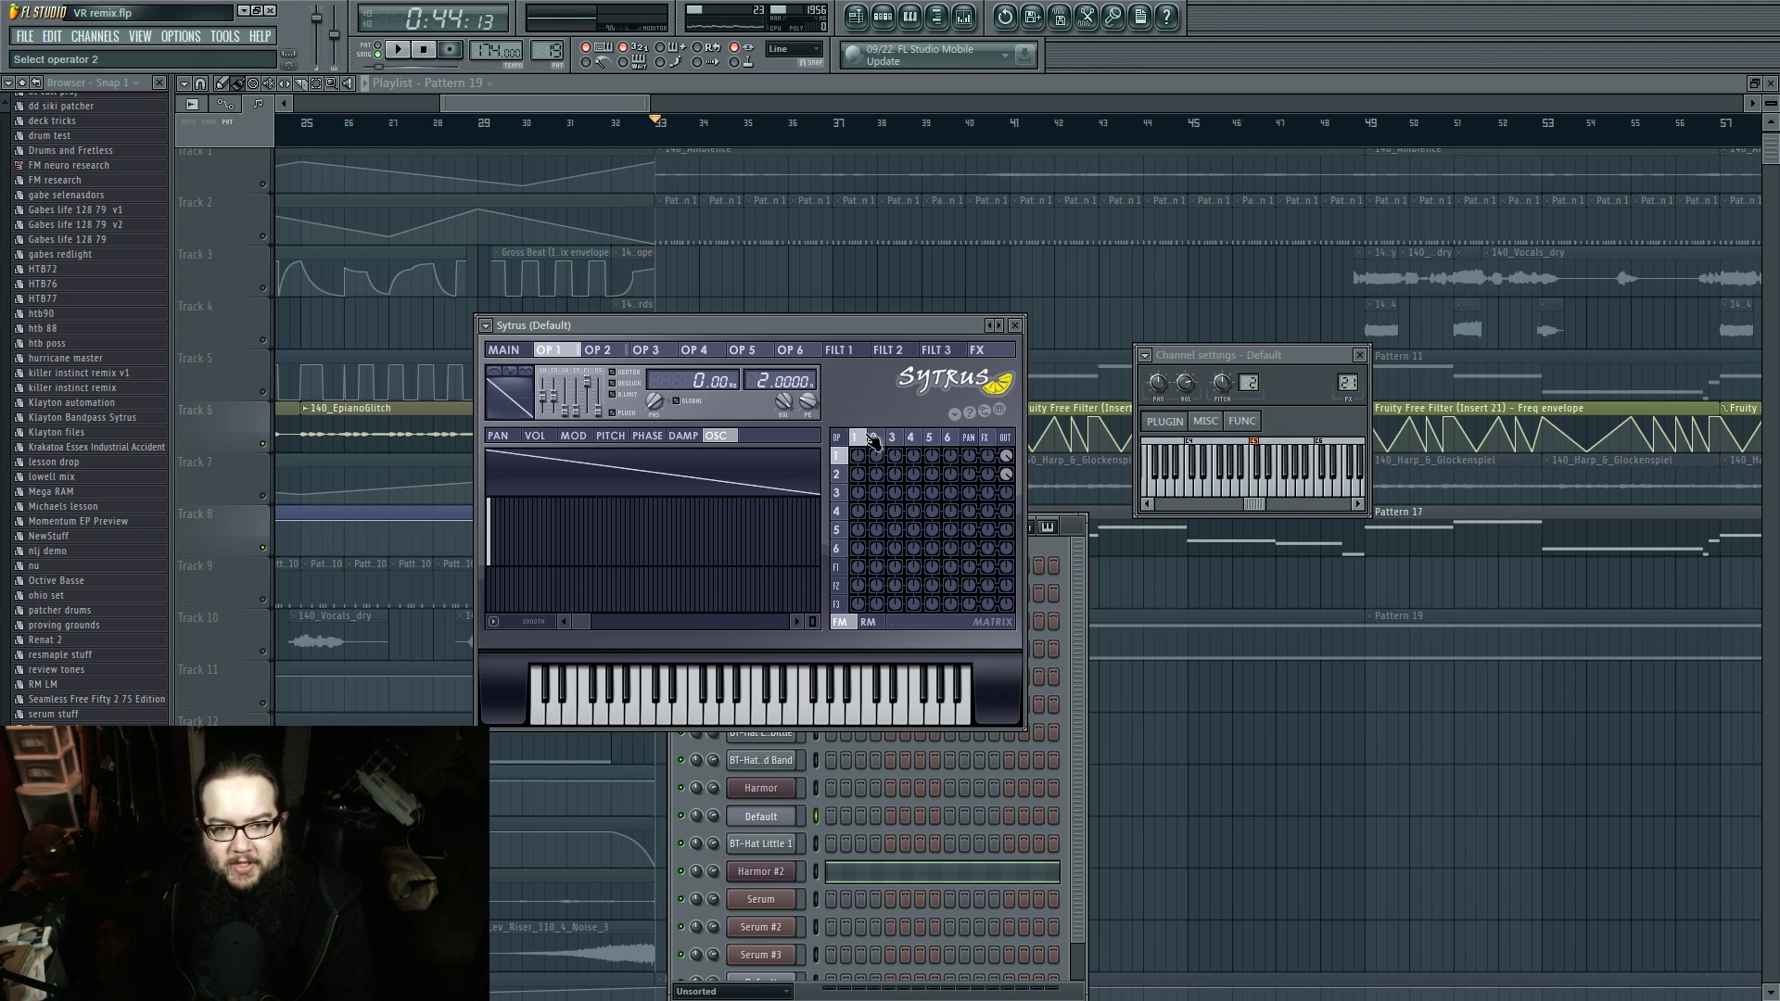
pyautogui.click(879, 437)
pyautogui.click(859, 436)
# Step: Open the Default channel's target mixer track, Insert 21, reposition the mixer and display its Fruity Phaser
pyautogui.doubleClick(1349, 382)
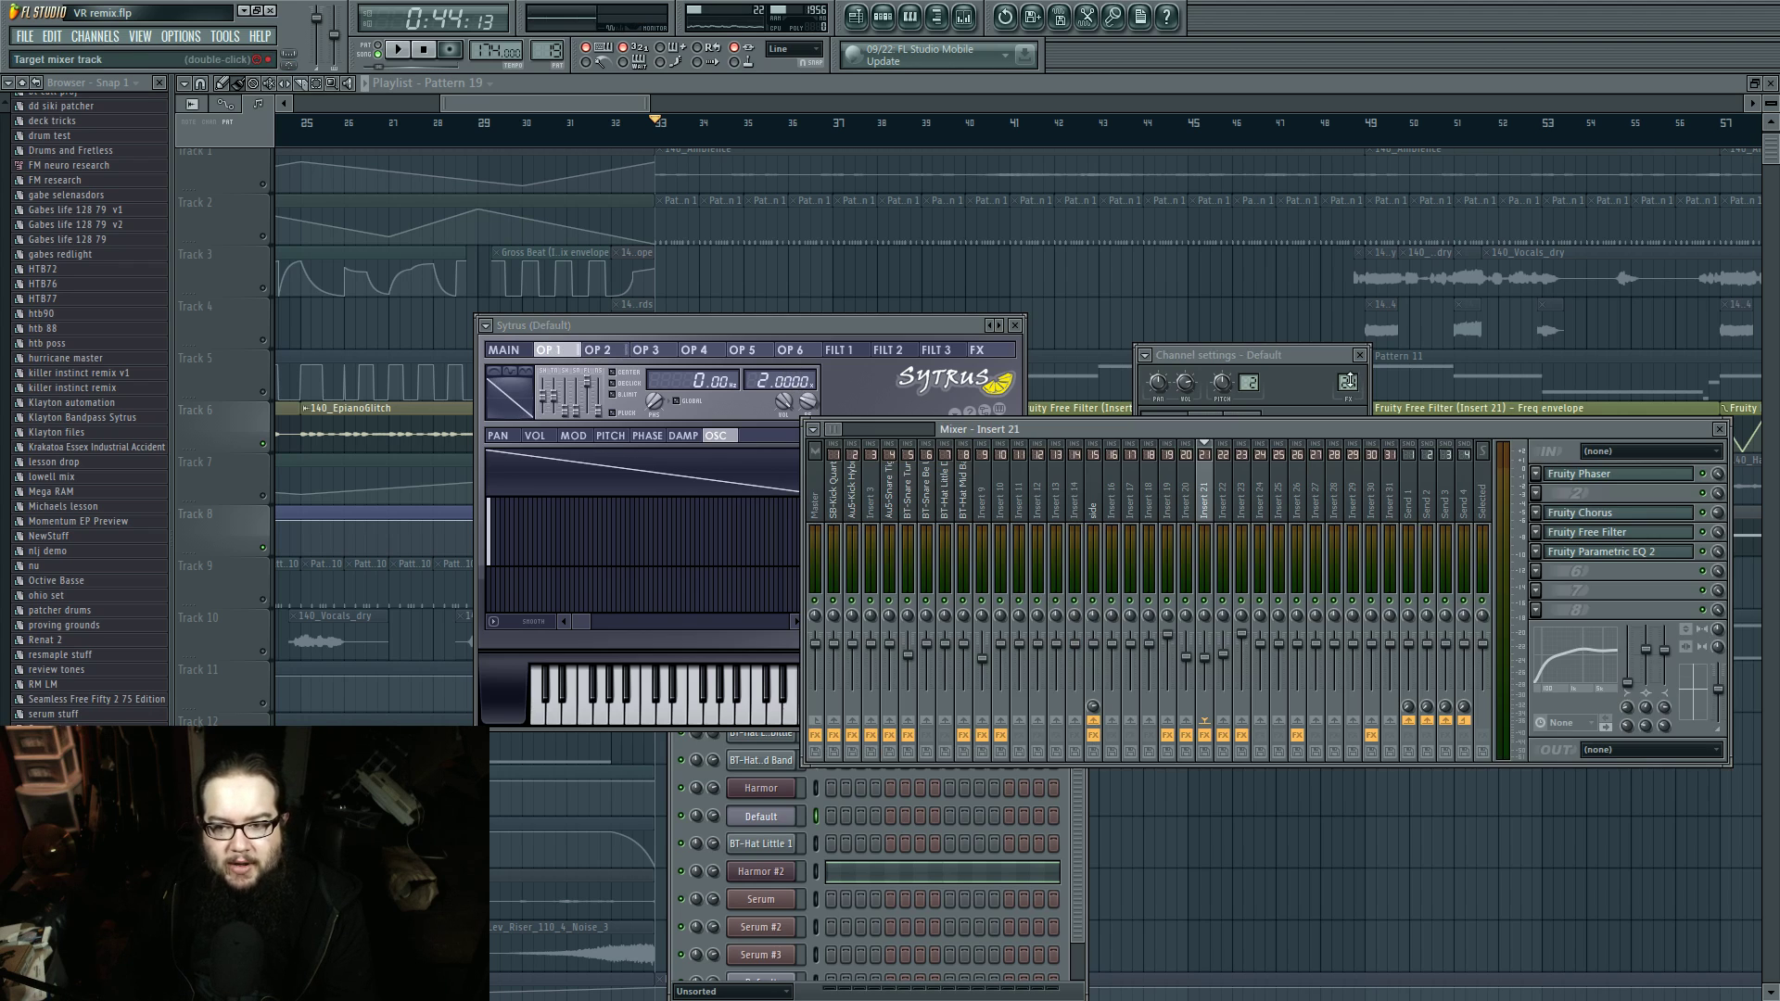
pyautogui.moveTo(1566, 424); pyautogui.dragTo(1374, 435)
pyautogui.click(1404, 484)
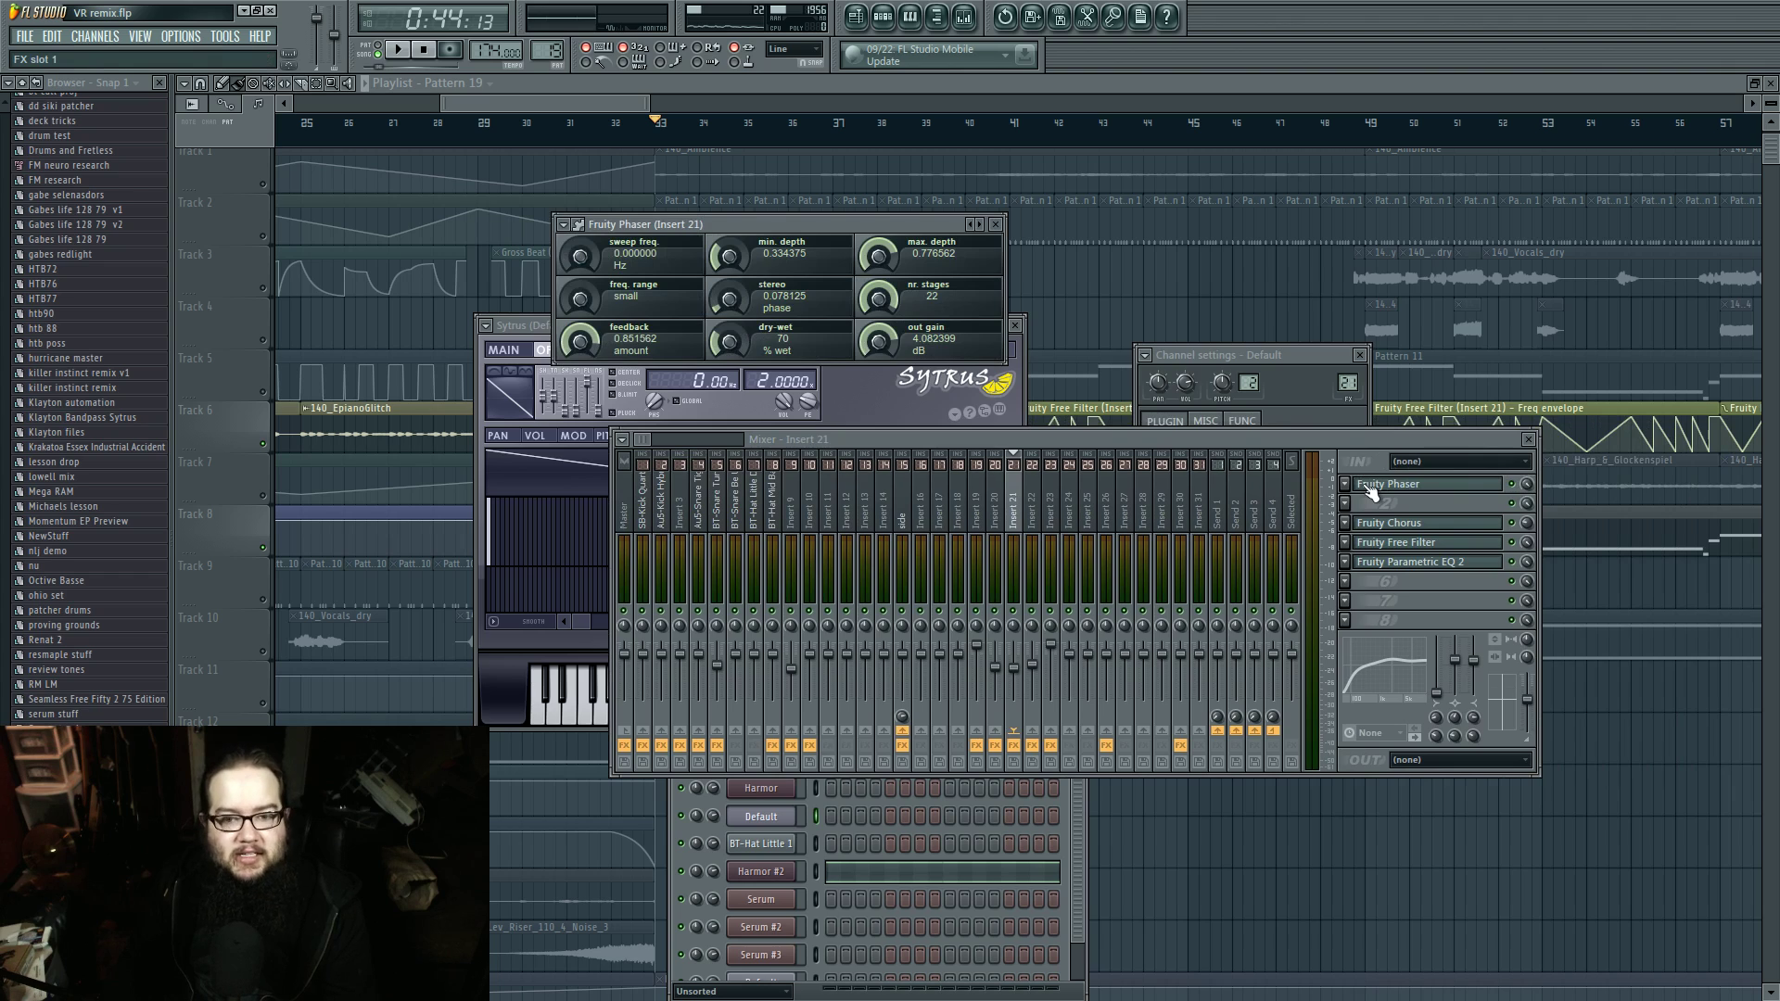
# Step: Display the Fruity Free Filter on Insert 21 and sweep its low-pass frequency, leaving it at 2418 Hz
pyautogui.click(1481, 547)
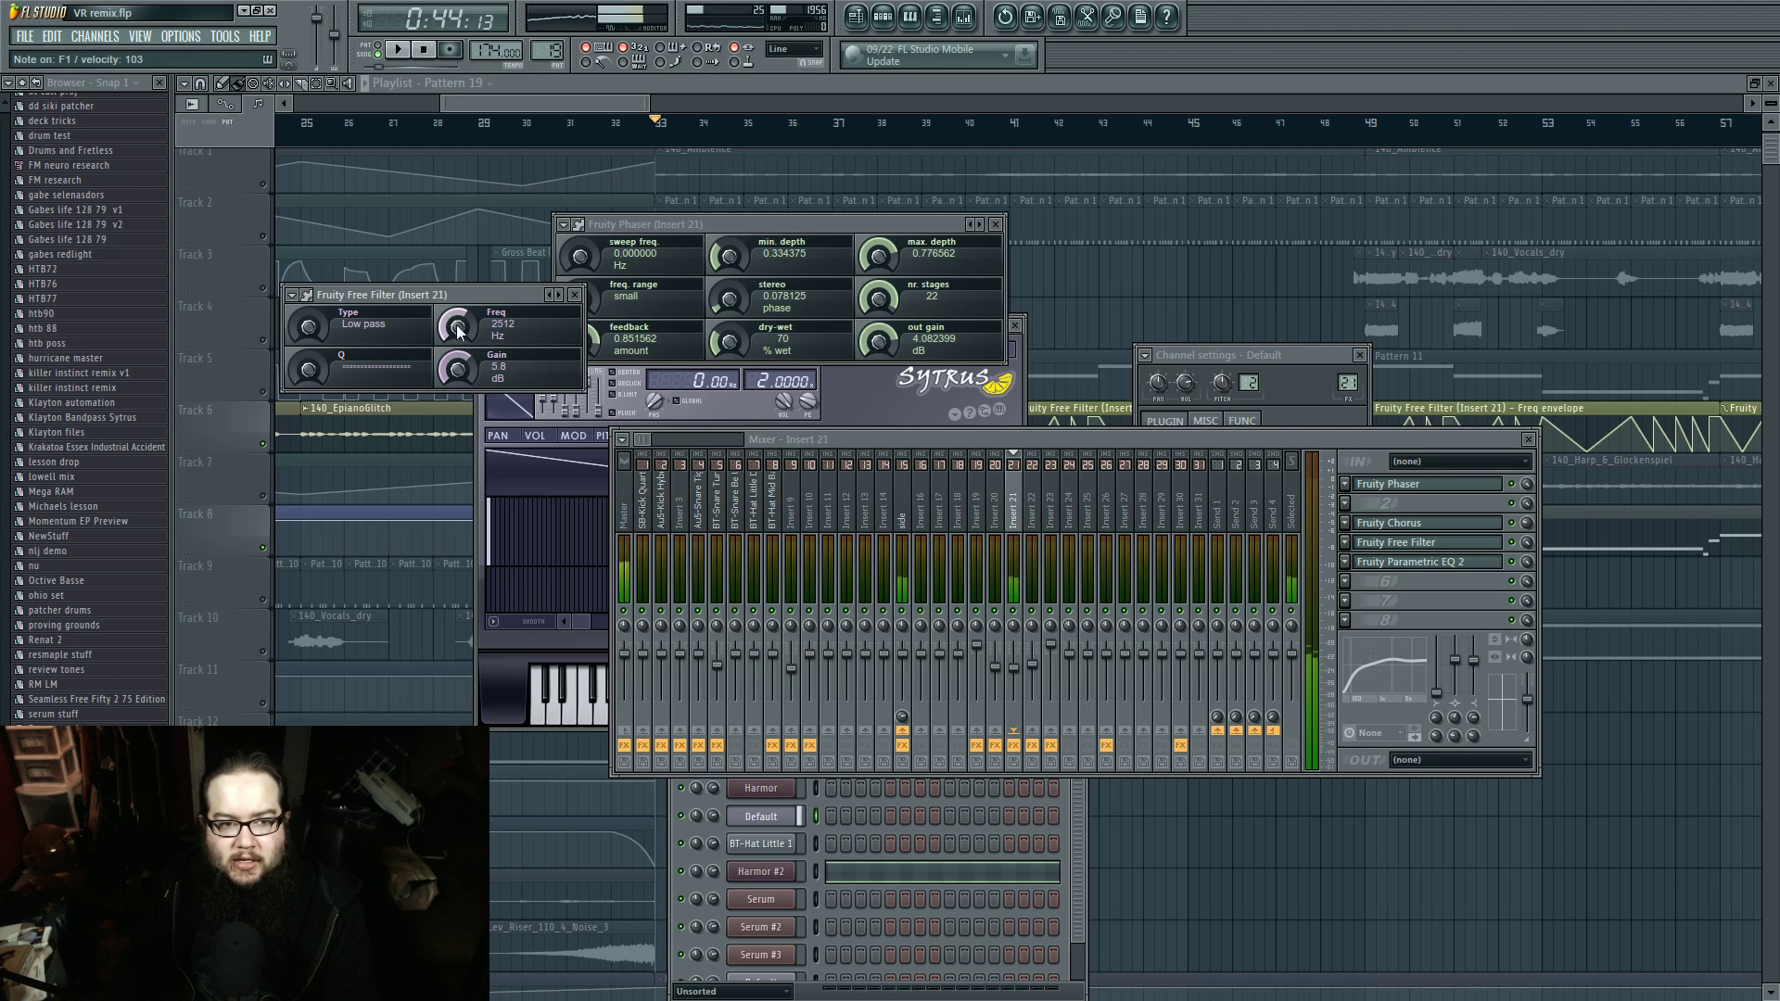
pyautogui.moveTo(457, 328); pyautogui.dragTo(457, 278)
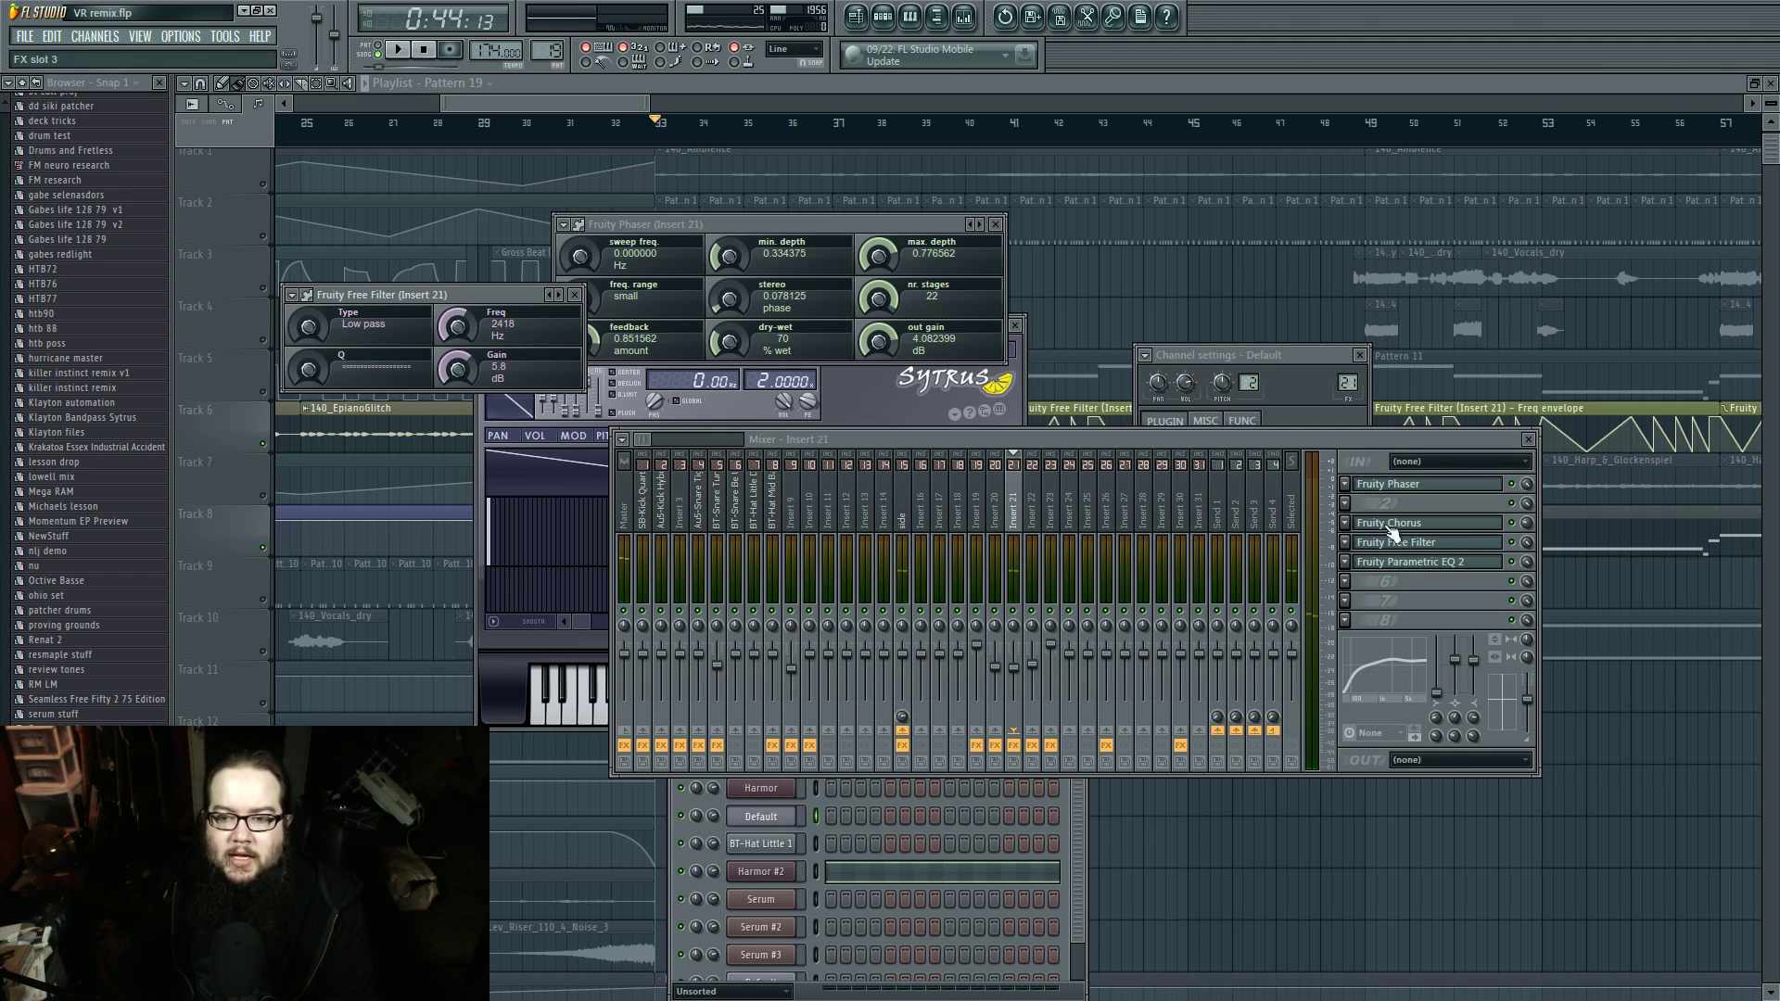
# Step: Examine Fruity Parametric EQ 2, the Fruity Chorus with its mix level, and the Fruity Phaser on Insert 21, repositioning the phaser window
pyautogui.click(1395, 563)
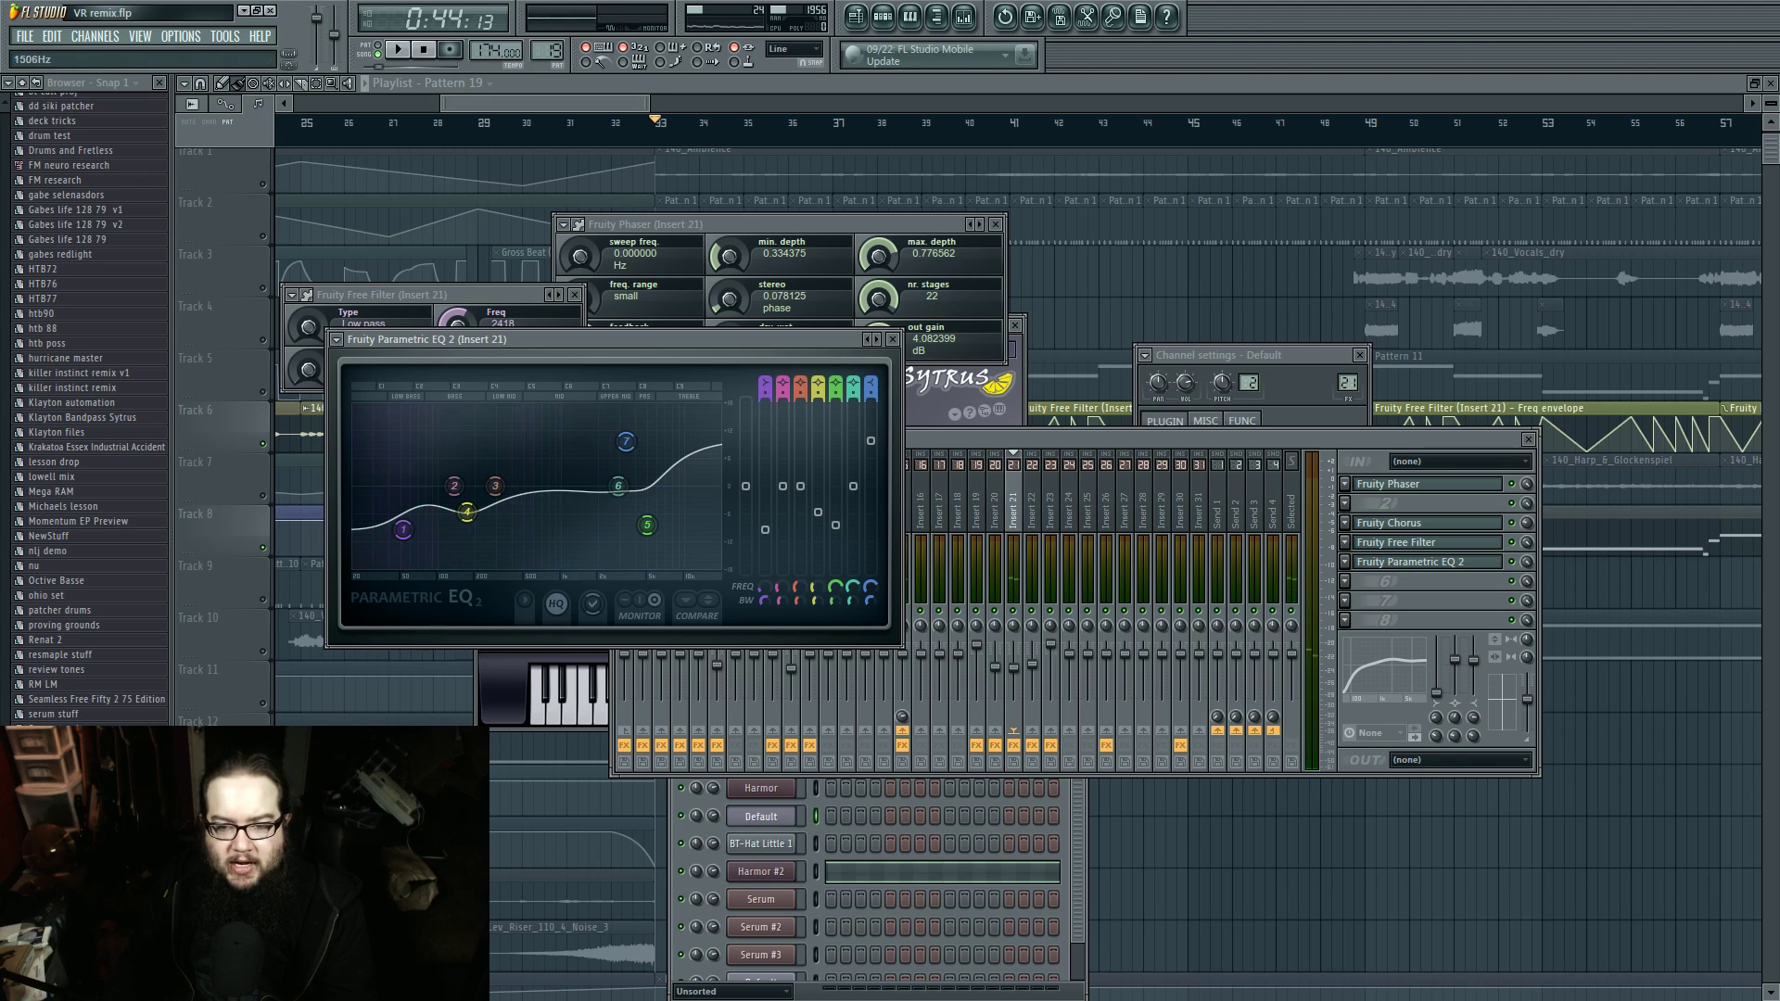
pyautogui.click(1439, 700)
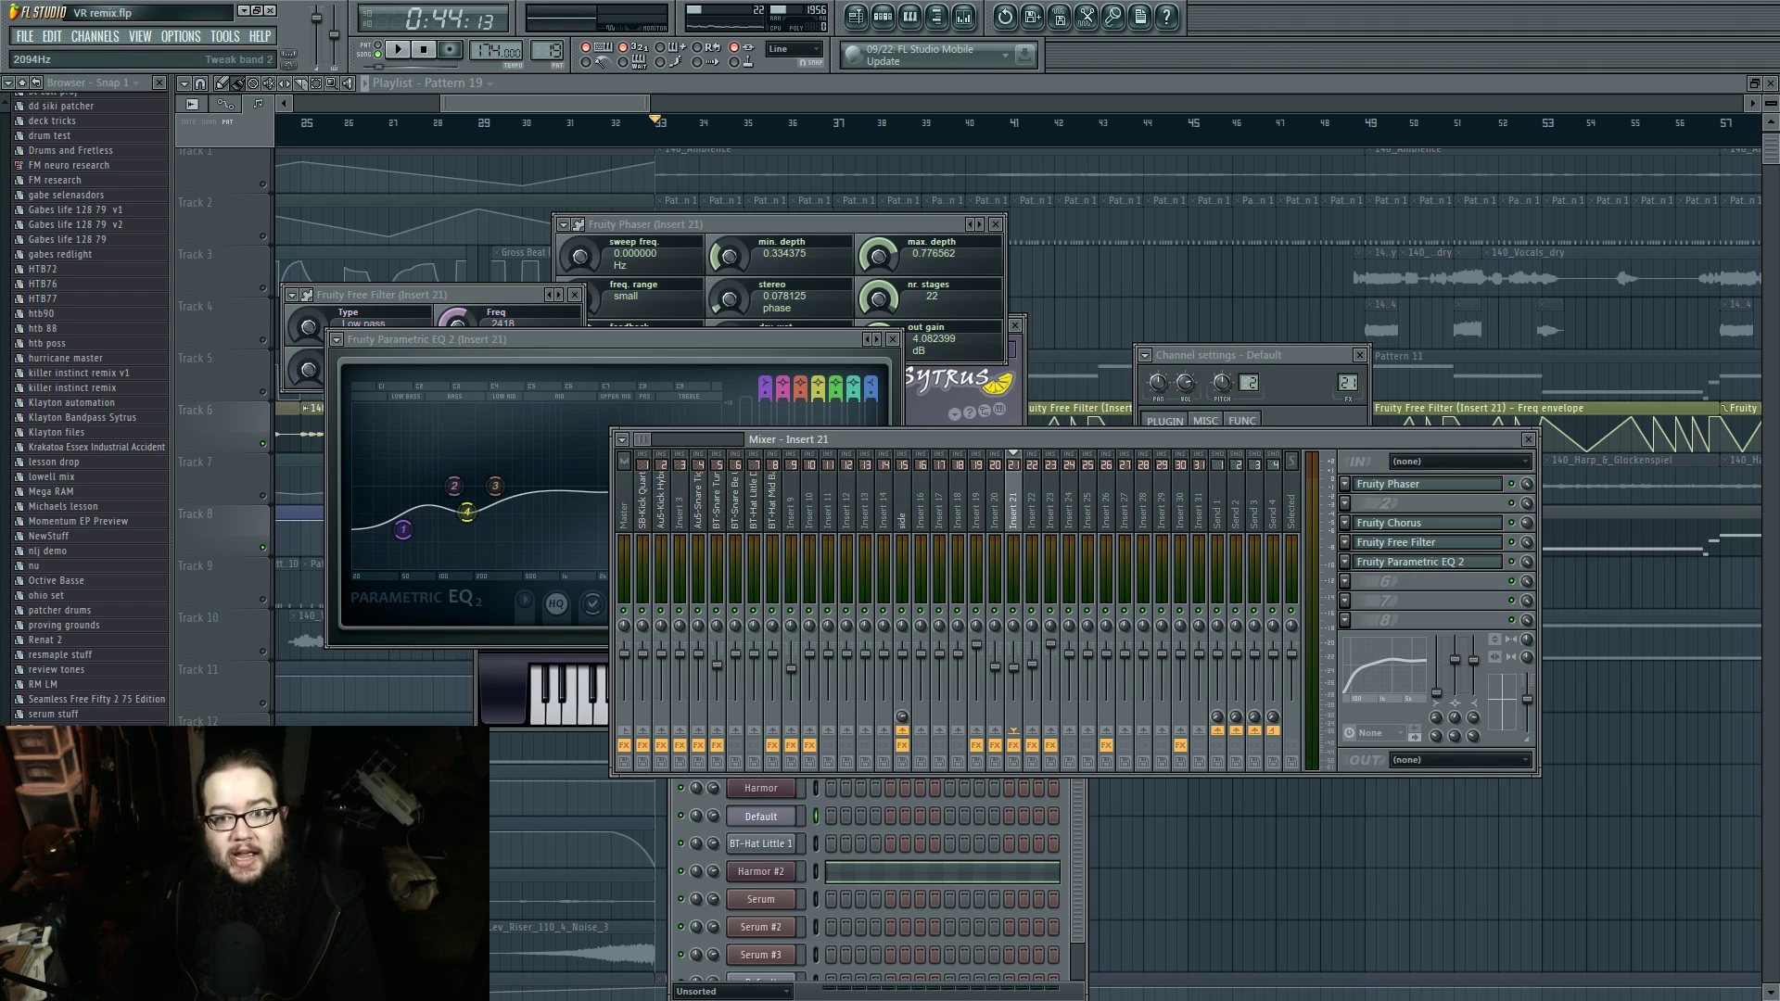
pyautogui.click(1460, 534)
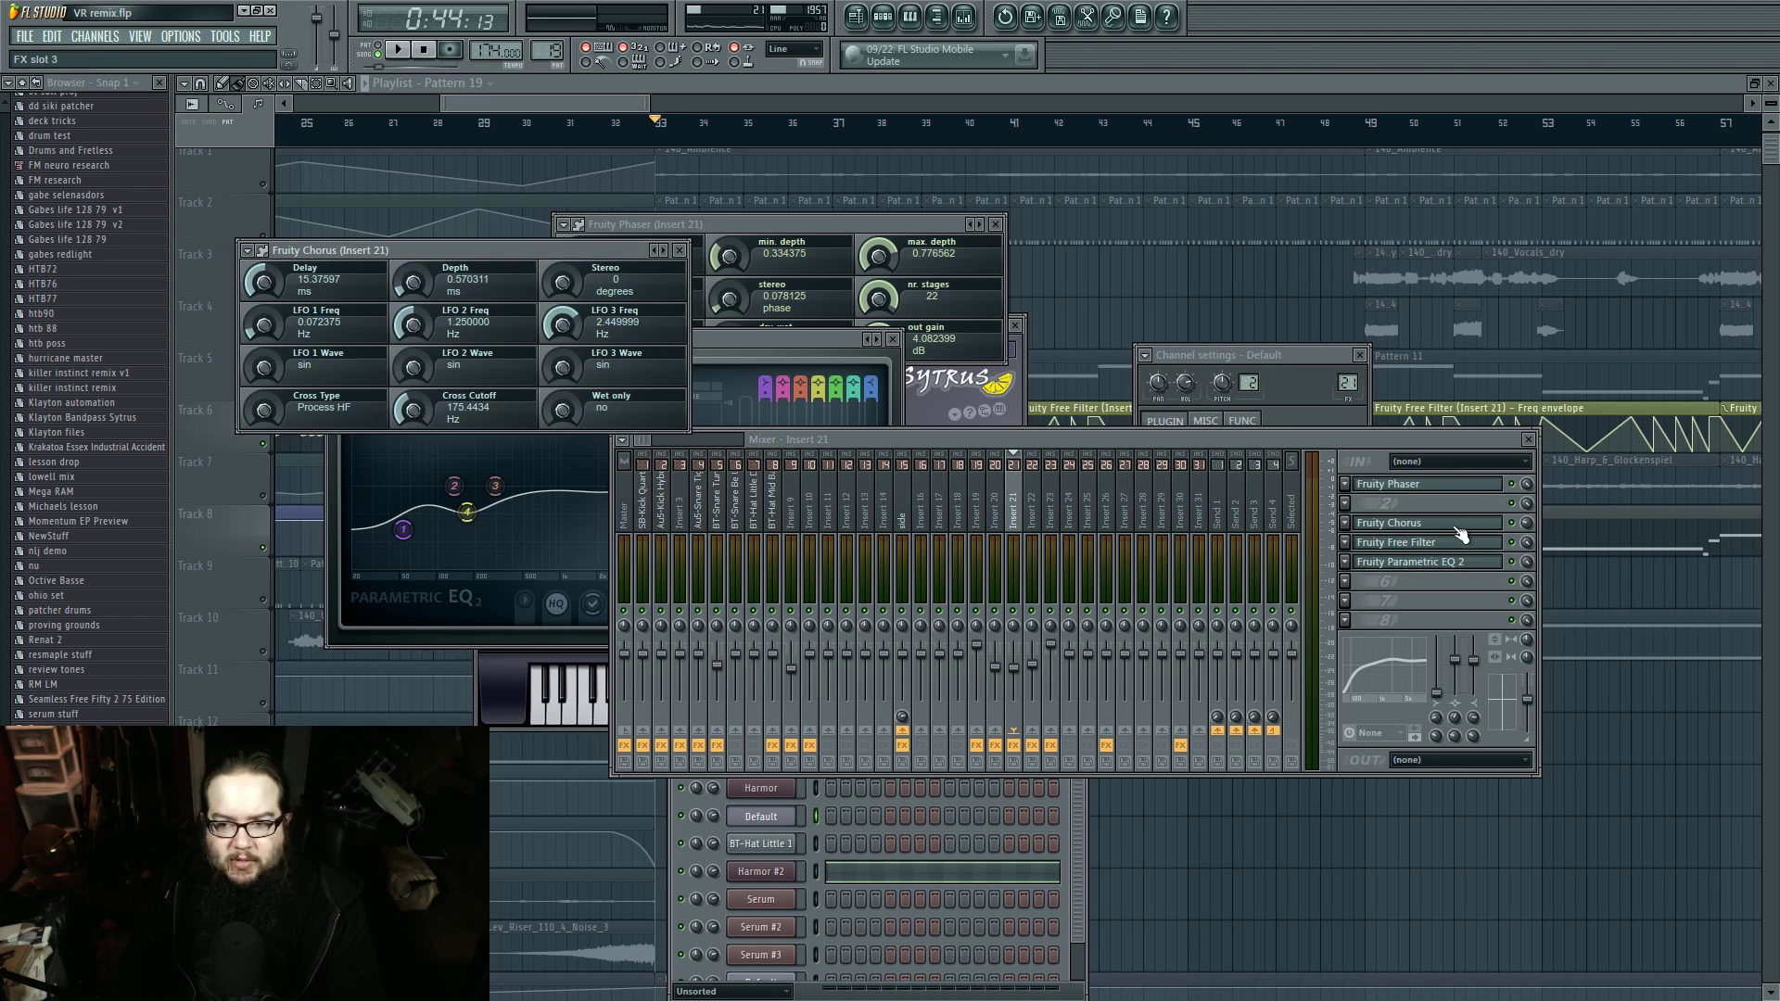
pyautogui.click(1528, 523)
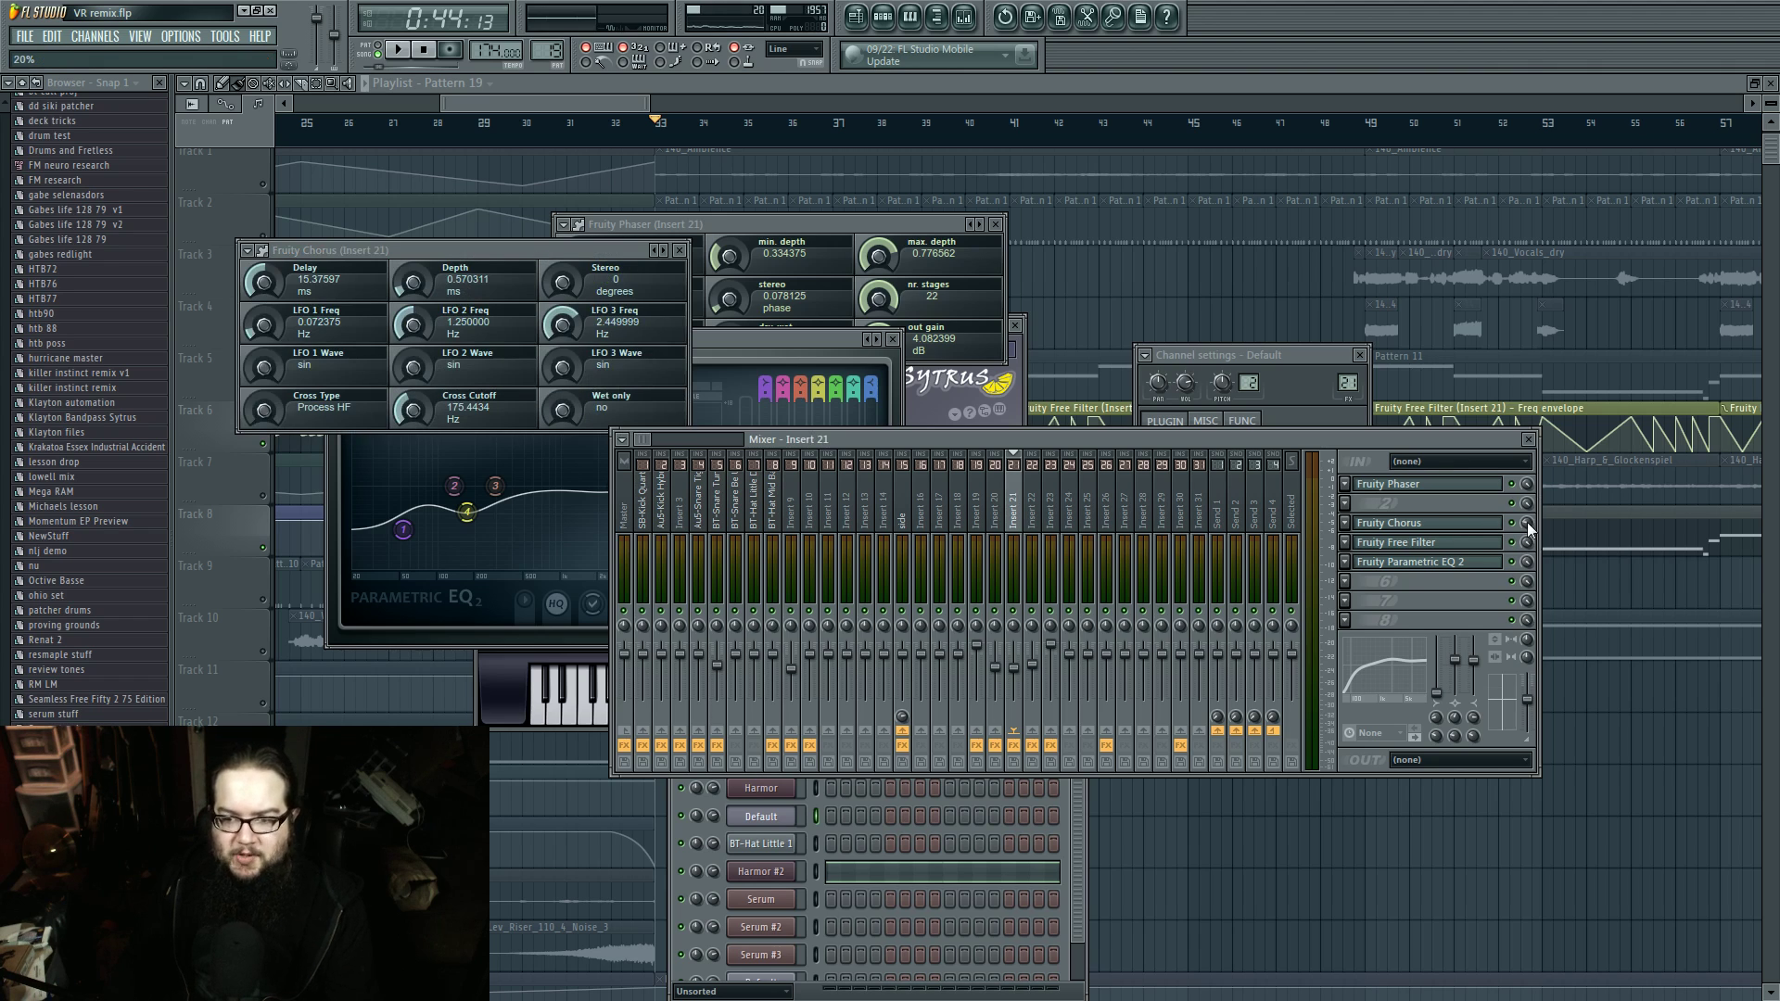
pyautogui.click(1411, 566)
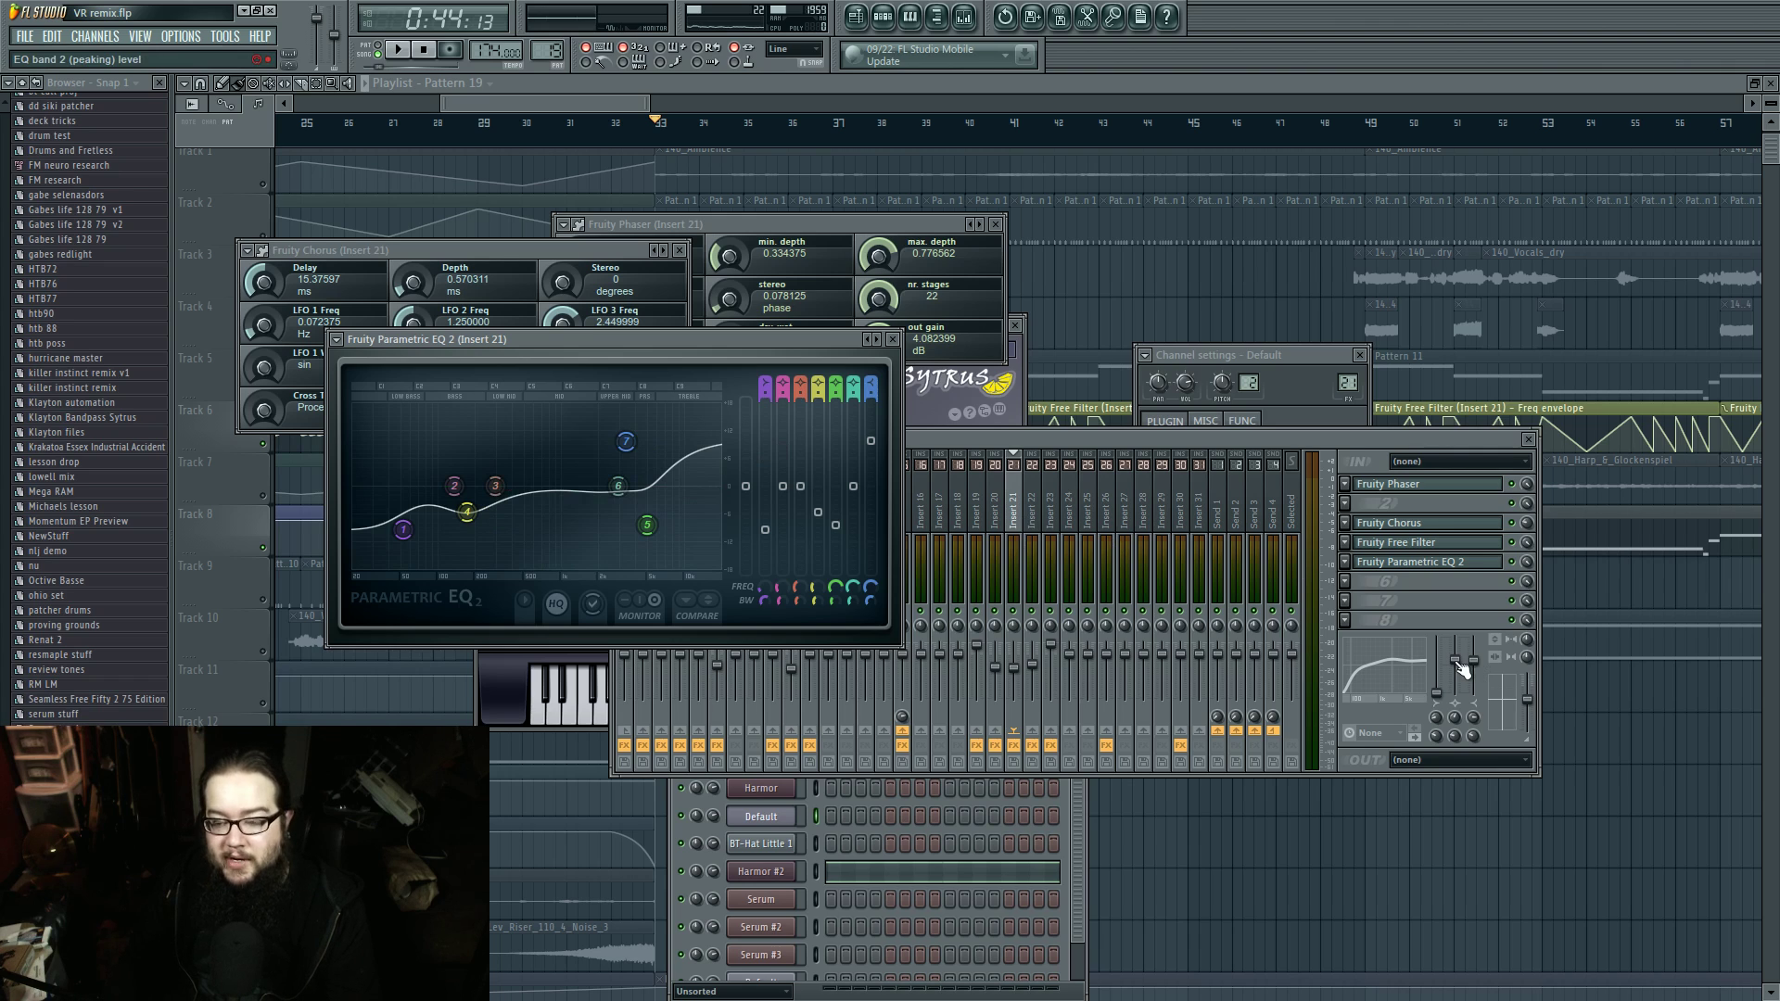
pyautogui.click(1449, 487)
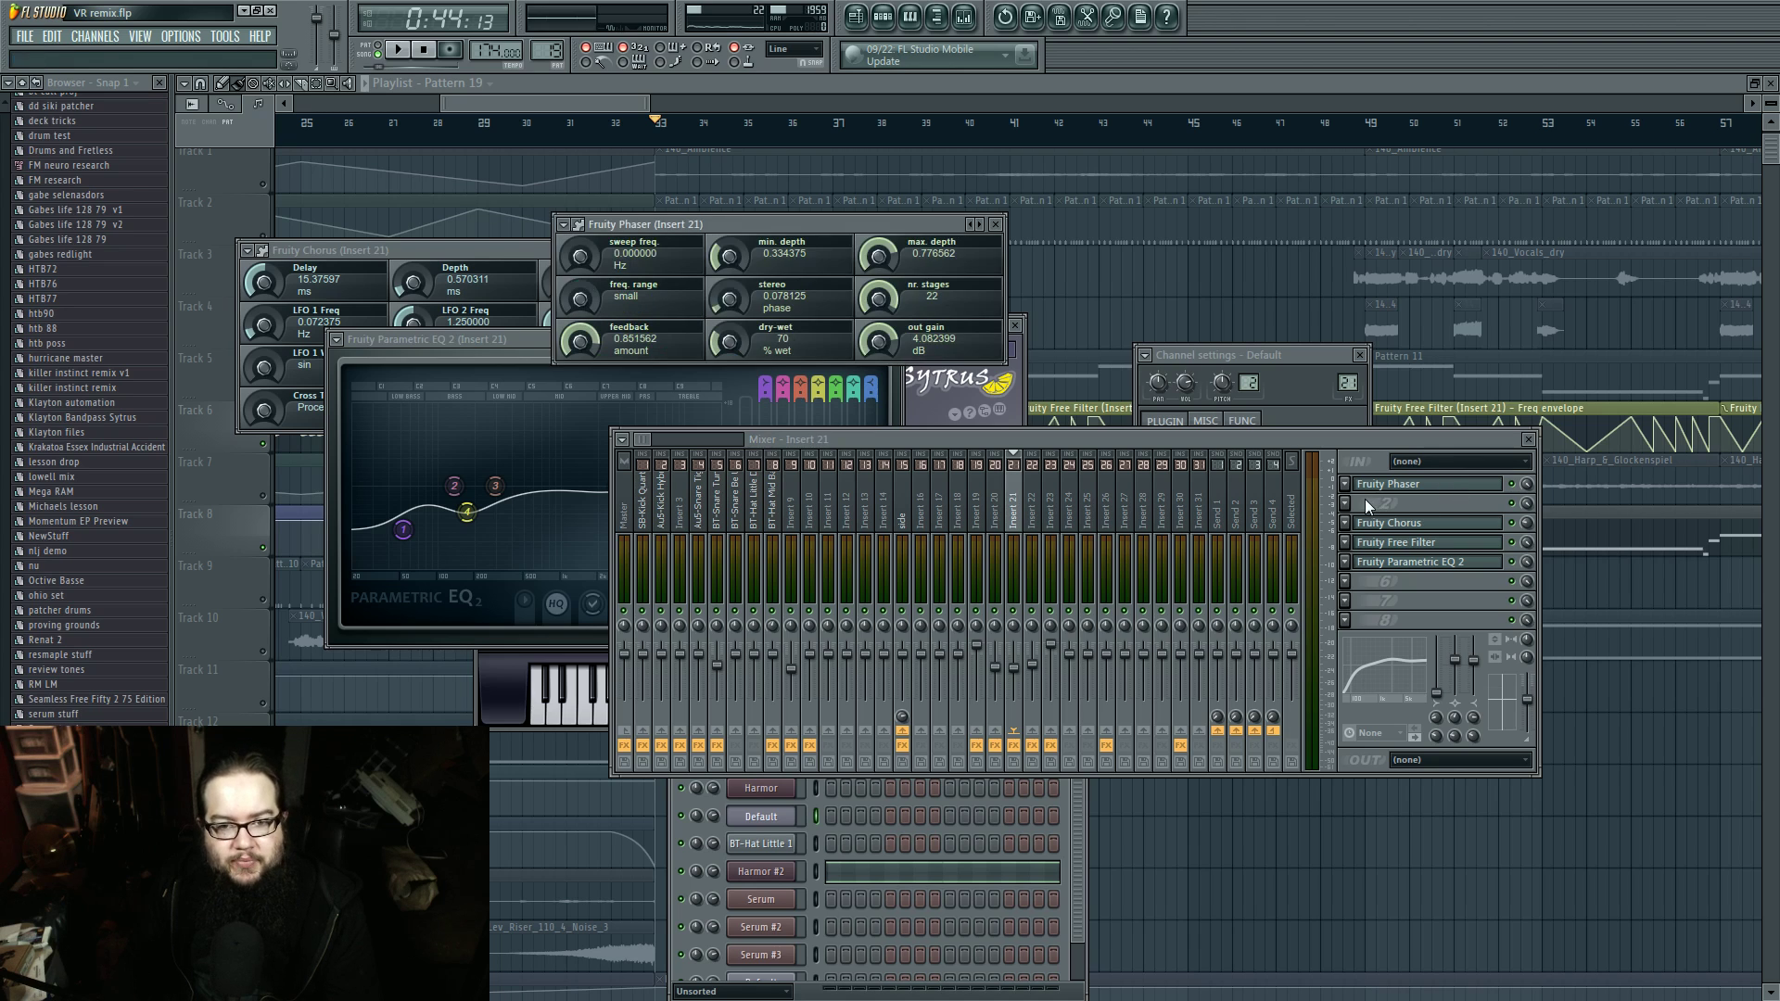
pyautogui.moveTo(609, 260); pyautogui.dragTo(639, 268)
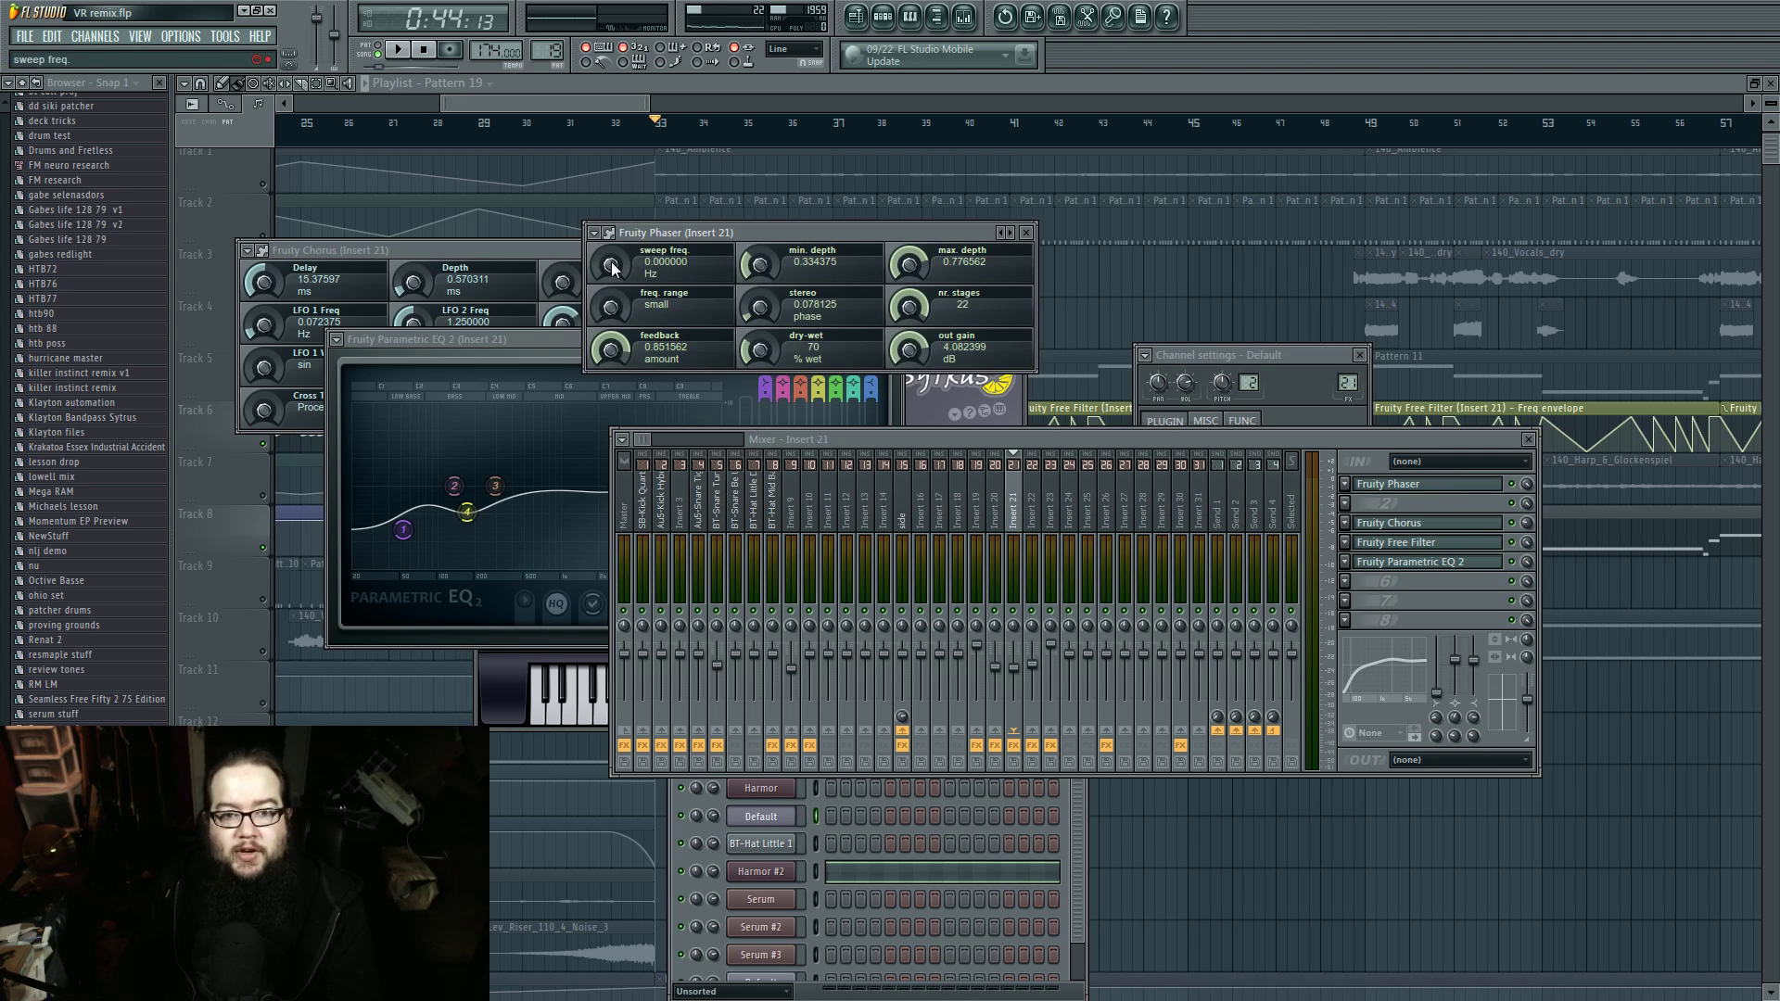
# Step: Add a Fruity Parametric EQ 2 to the empty second effect slot of Insert 21
pyautogui.click(1346, 504)
pyautogui.moveTo(1368, 525)
pyautogui.click(1531, 671)
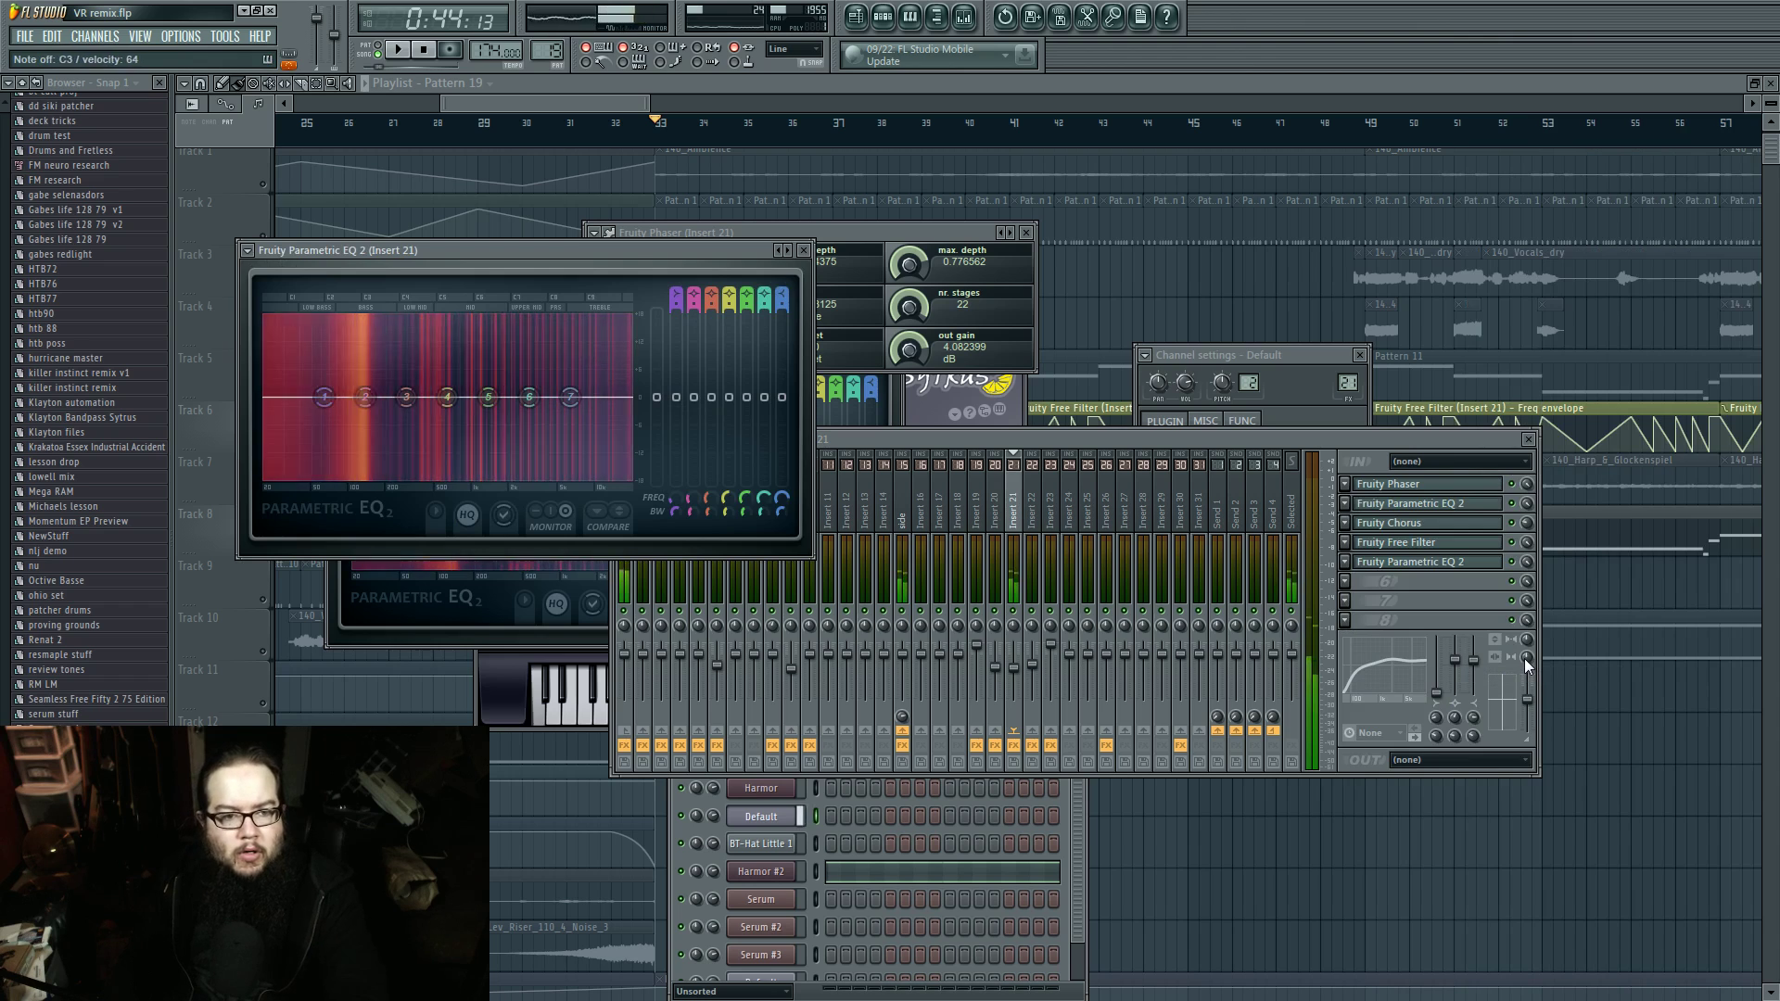
# Step: Remove the Fruity Parametric EQ 2 from the second effect slot of Insert 21
pyautogui.click(1353, 503)
pyautogui.click(1345, 503)
pyautogui.click(1355, 521)
pyautogui.click(1345, 503)
pyautogui.moveTo(1356, 524)
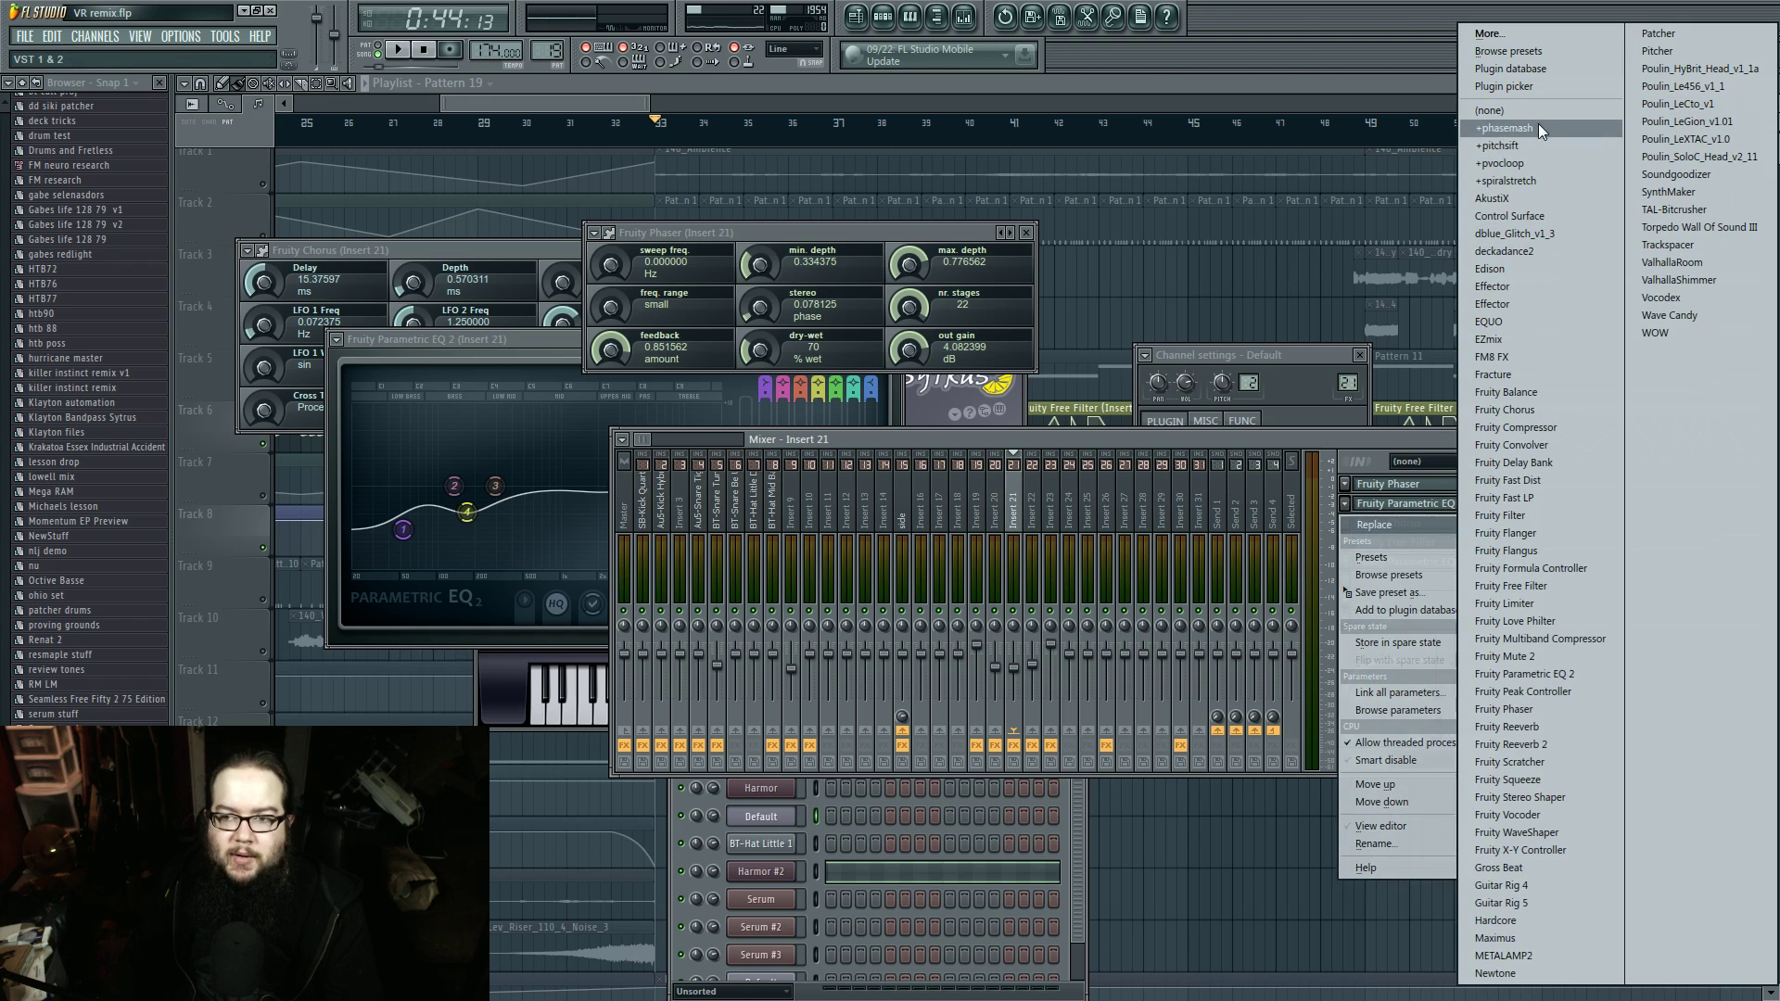
pyautogui.click(1537, 127)
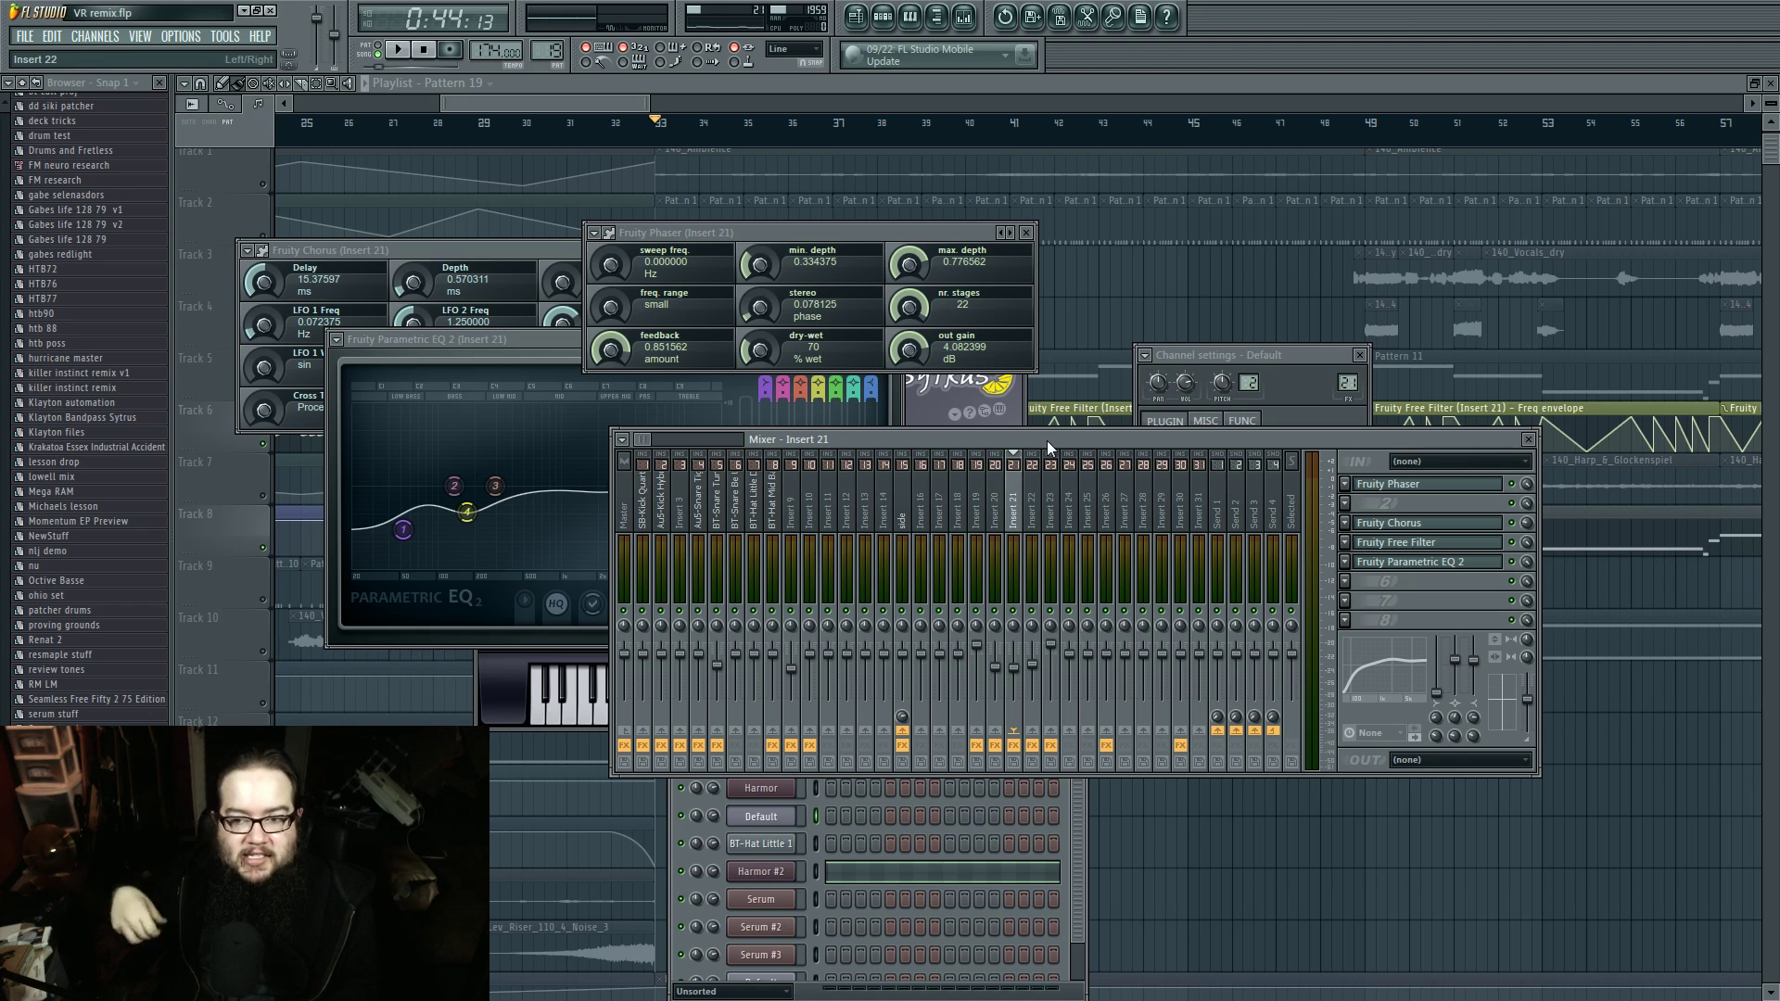
# Step: Display the Fruity Parametric EQ 2 in the fifth effect slot of Insert 21 and inspect its high-shelf boost
pyautogui.click(1461, 563)
pyautogui.click(1461, 563)
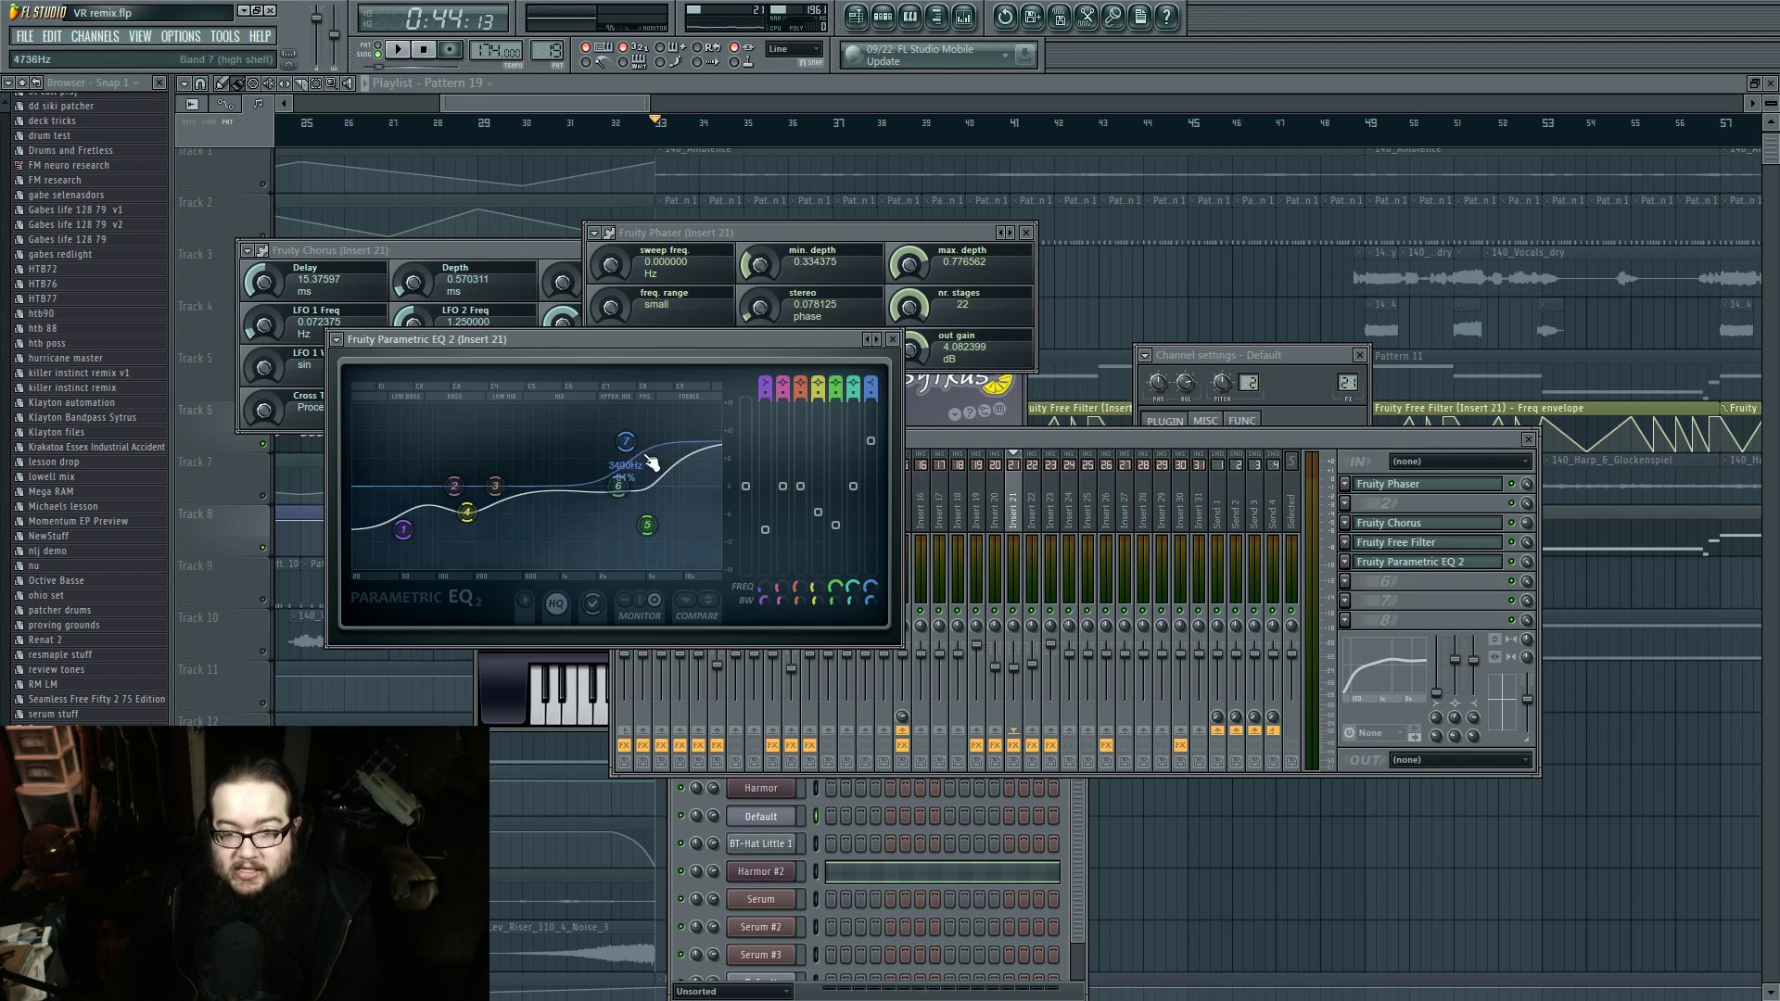
# Step: Close all open windows, activate Track 5 alongside Tracks 6 and 8, play the layered parts from bar 33, and stop playback
pyautogui.press('F12')
pyautogui.press('space')
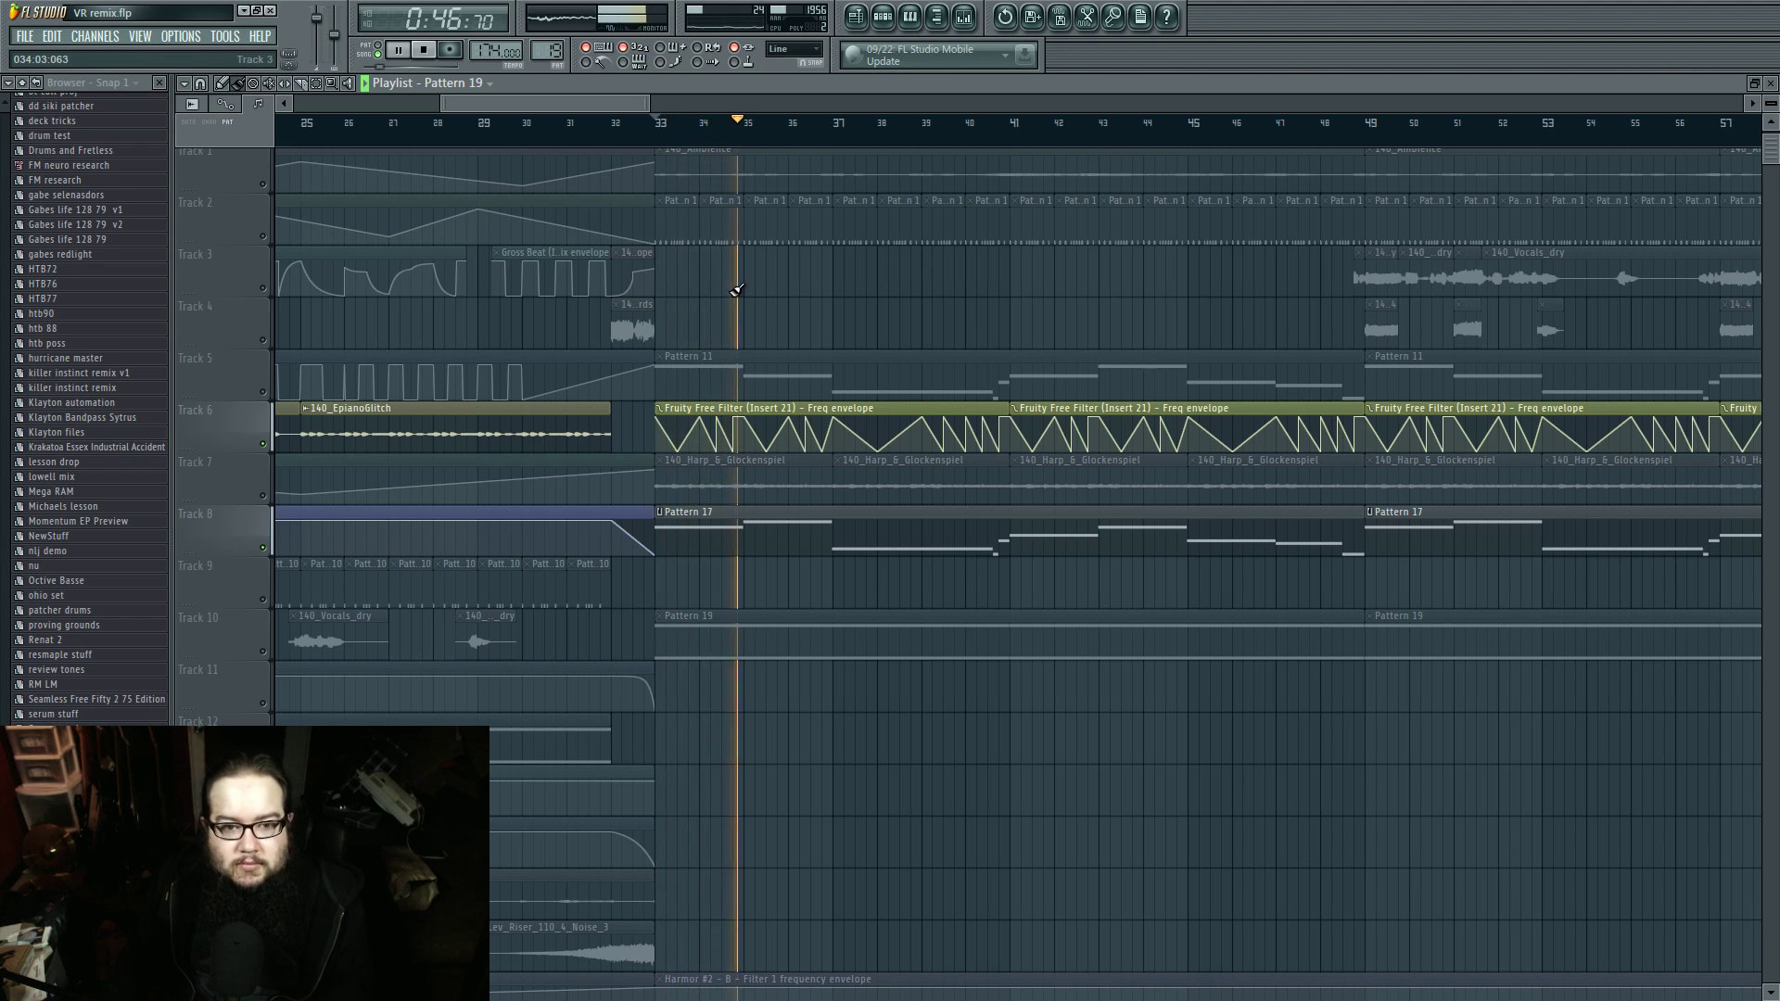
pyautogui.click(263, 392)
pyautogui.press('space')
pyautogui.press('space')
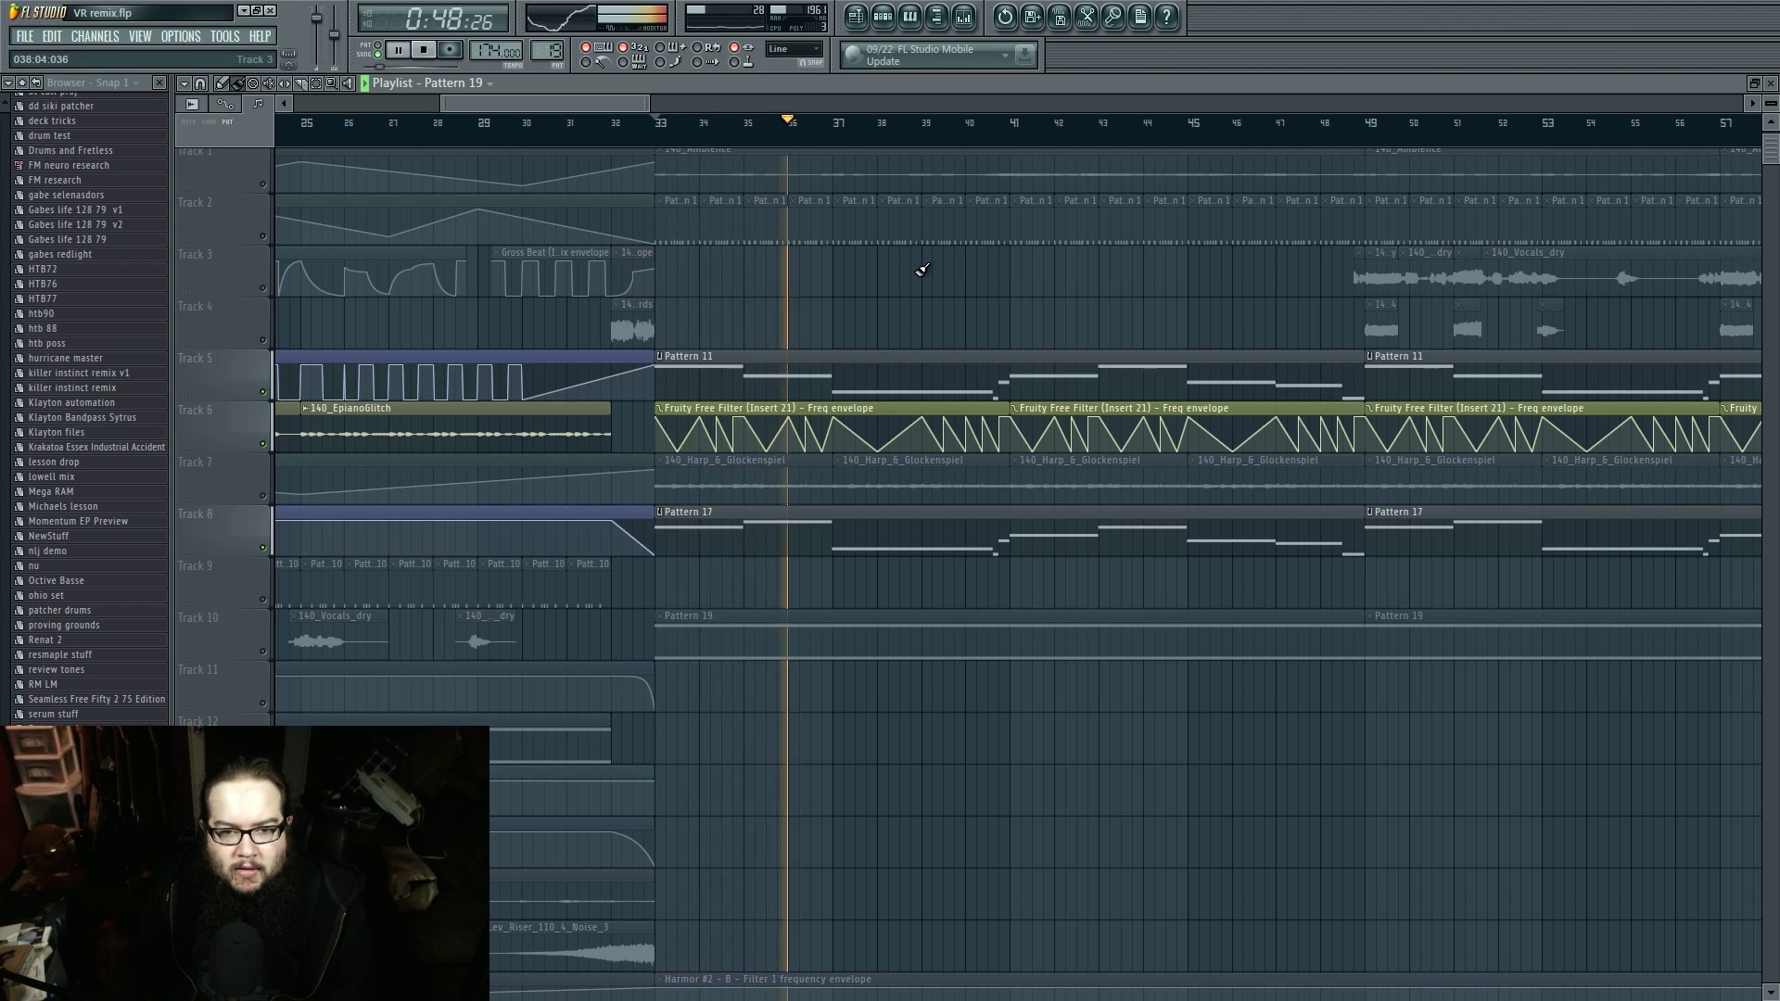
pyautogui.scroll(-3, 914, 271)
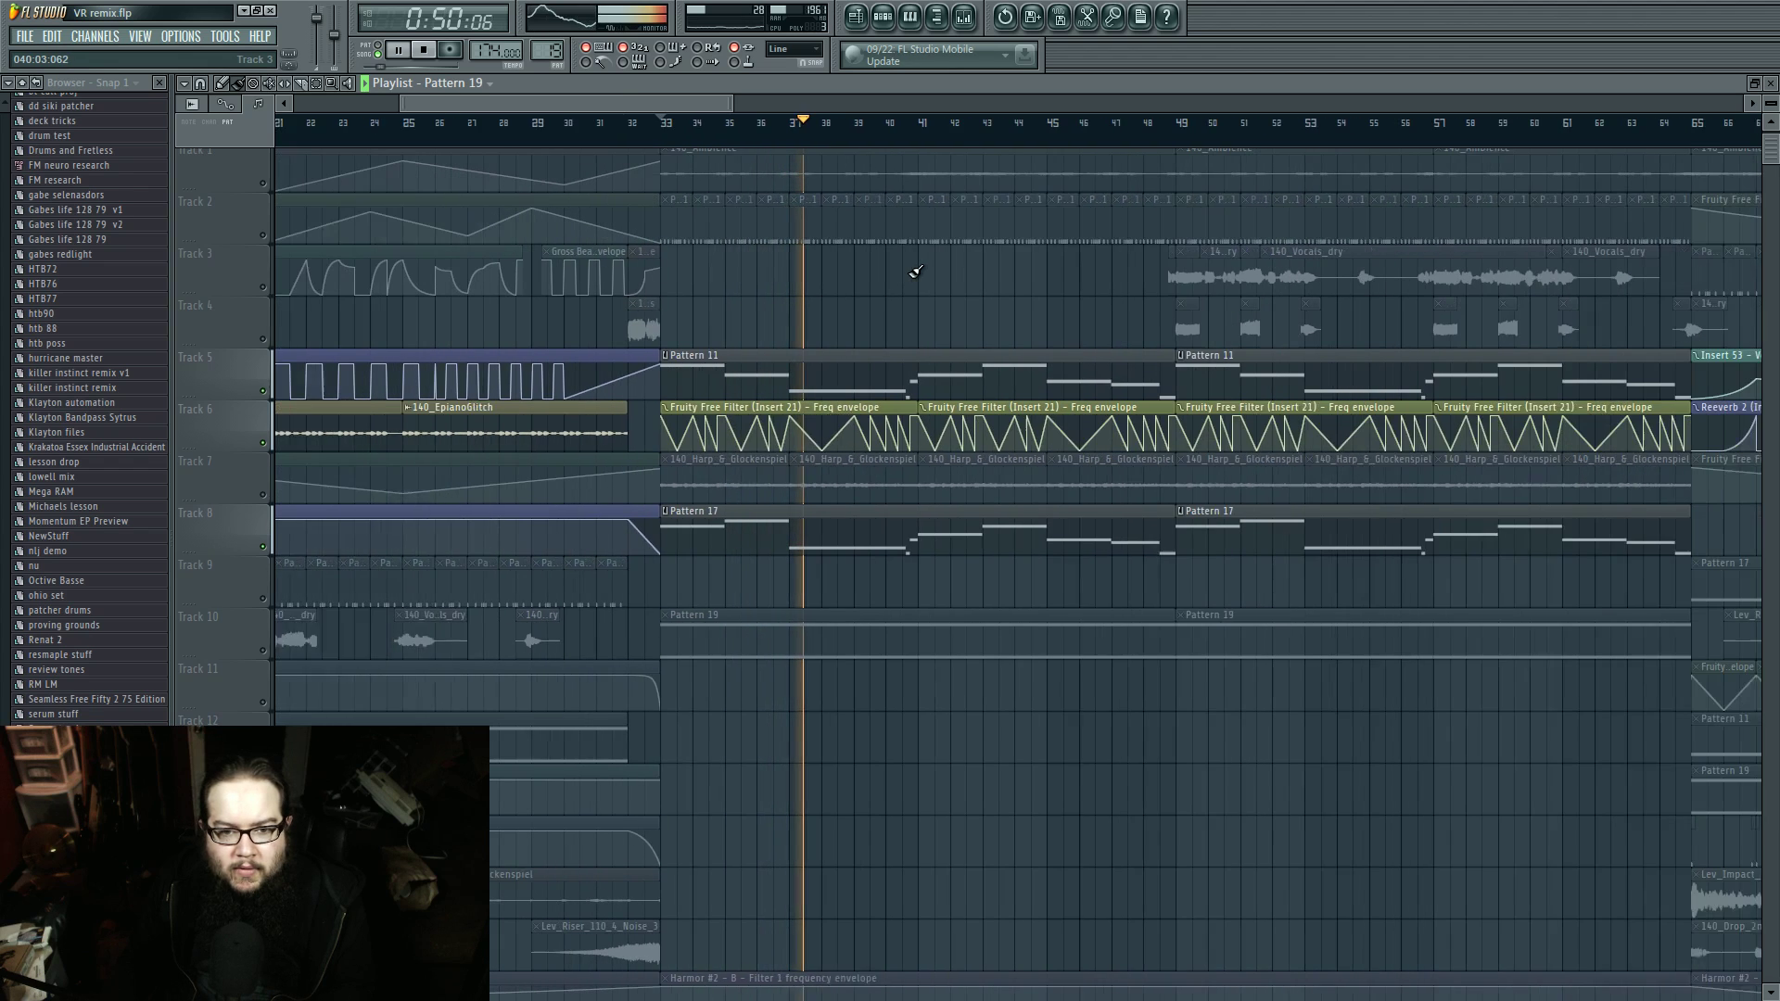
pyautogui.press('space')
# Step: Highlight the Pattern 11 and Pattern 17 clips on Tracks 5 and 8 and view them within the wider arrangement
pyautogui.keyDown('ctrl'); pyautogui.click(773, 360); pyautogui.keyUp('ctrl')
pyautogui.keyDown('ctrl'); pyautogui.click(790, 516); pyautogui.keyUp('ctrl')
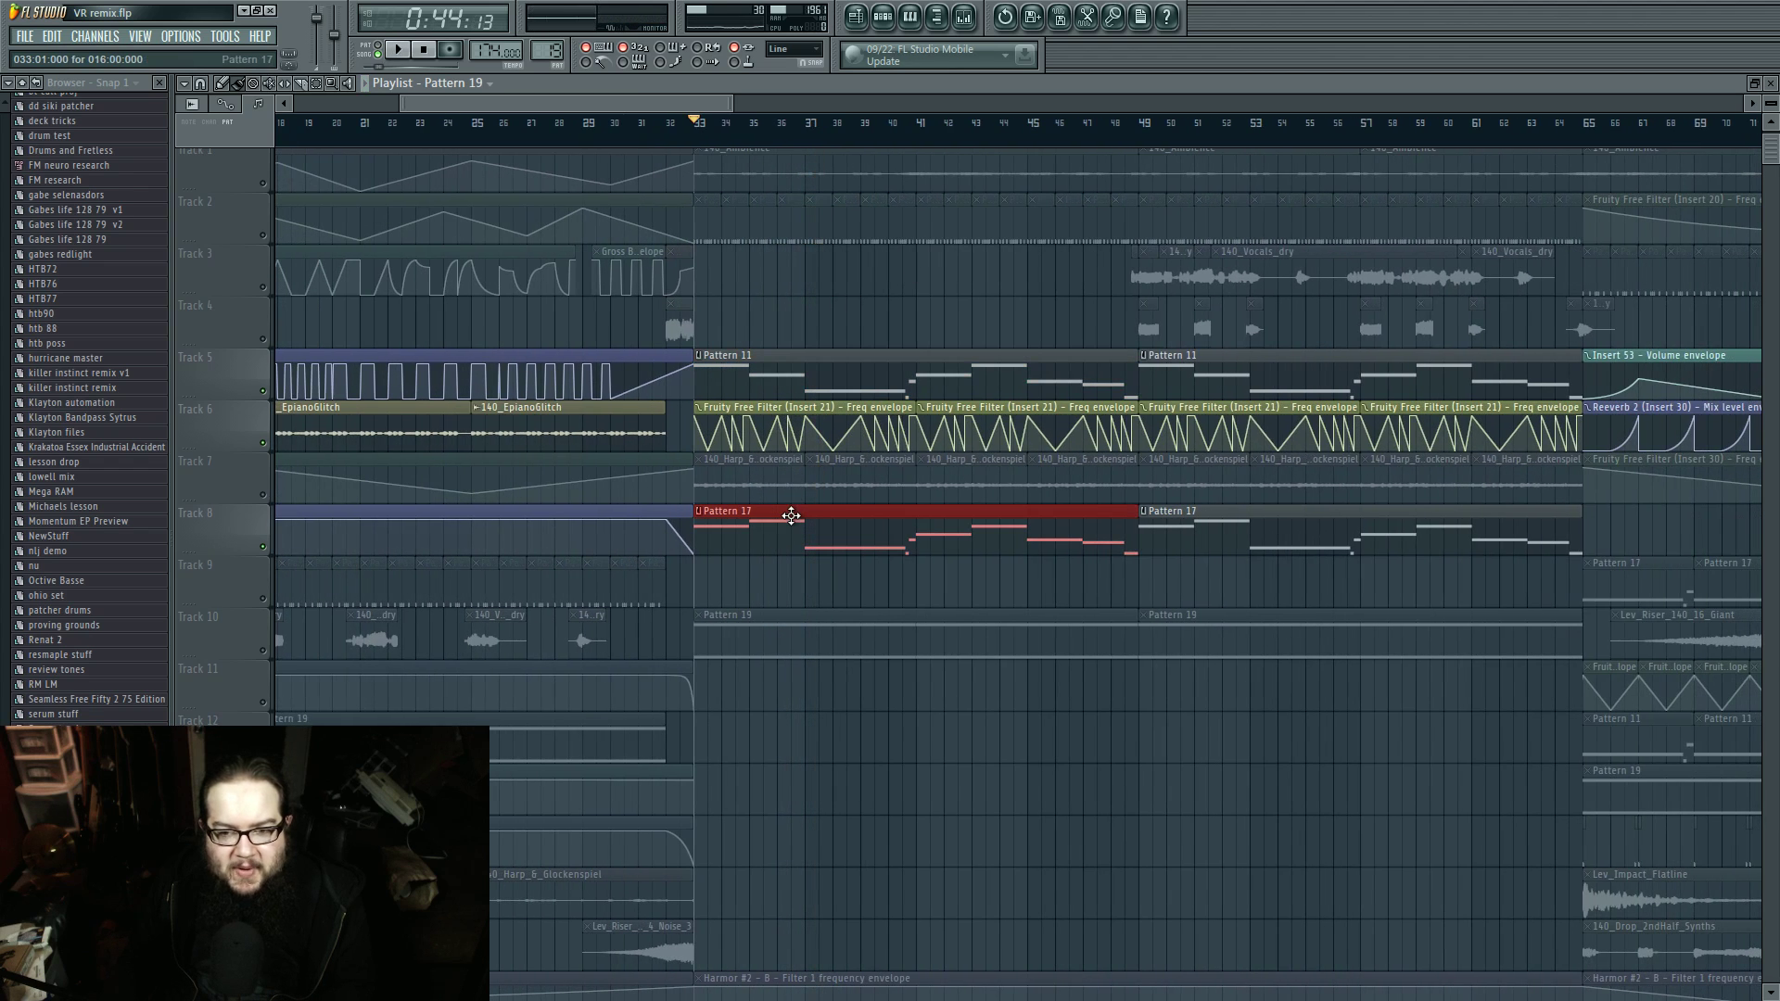
pyautogui.keyDown('ctrl'); pyautogui.click(942, 289); pyautogui.keyUp('ctrl')
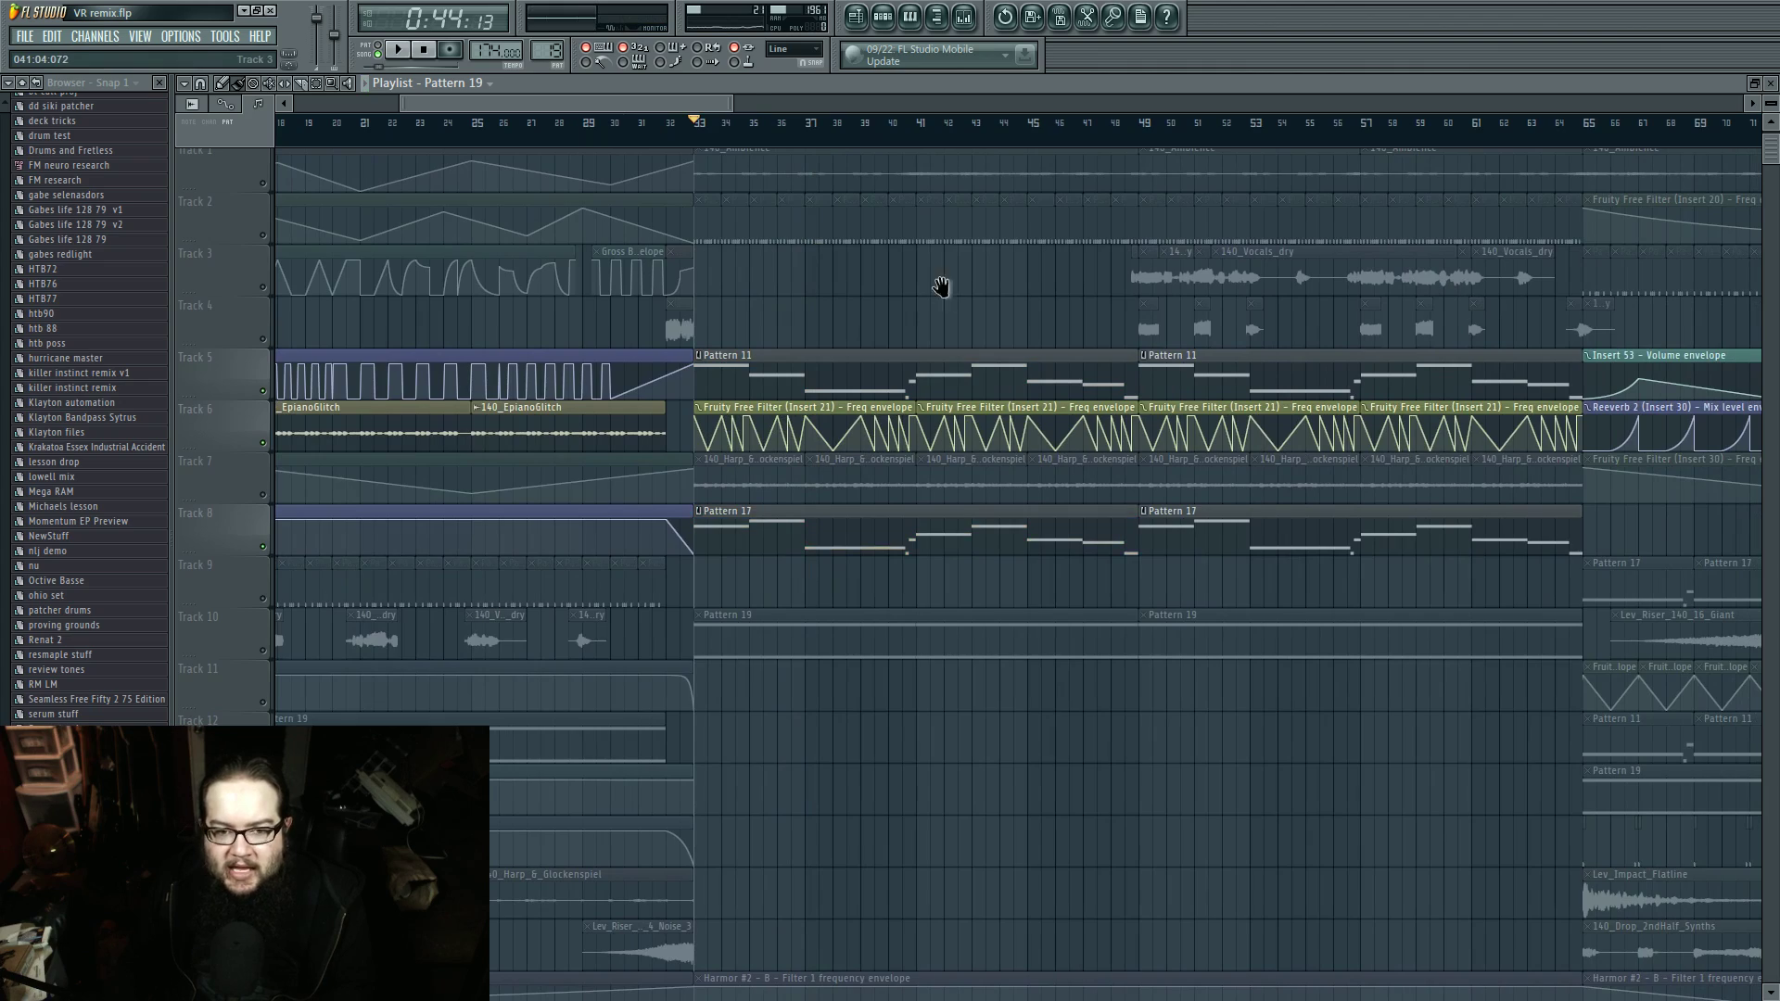
pyautogui.moveTo(941, 287); pyautogui.dragTo(786, 373)
pyautogui.scroll(-3, 786, 373)
pyautogui.keyDown('ctrl'); pyautogui.click(857, 543); pyautogui.keyUp('ctrl')
pyautogui.moveTo(885, 516); pyautogui.dragTo(396, 515)
pyautogui.moveTo(862, 500); pyautogui.dragTo(1433, 492)
pyautogui.moveTo(463, 458); pyautogui.dragTo(775, 440)
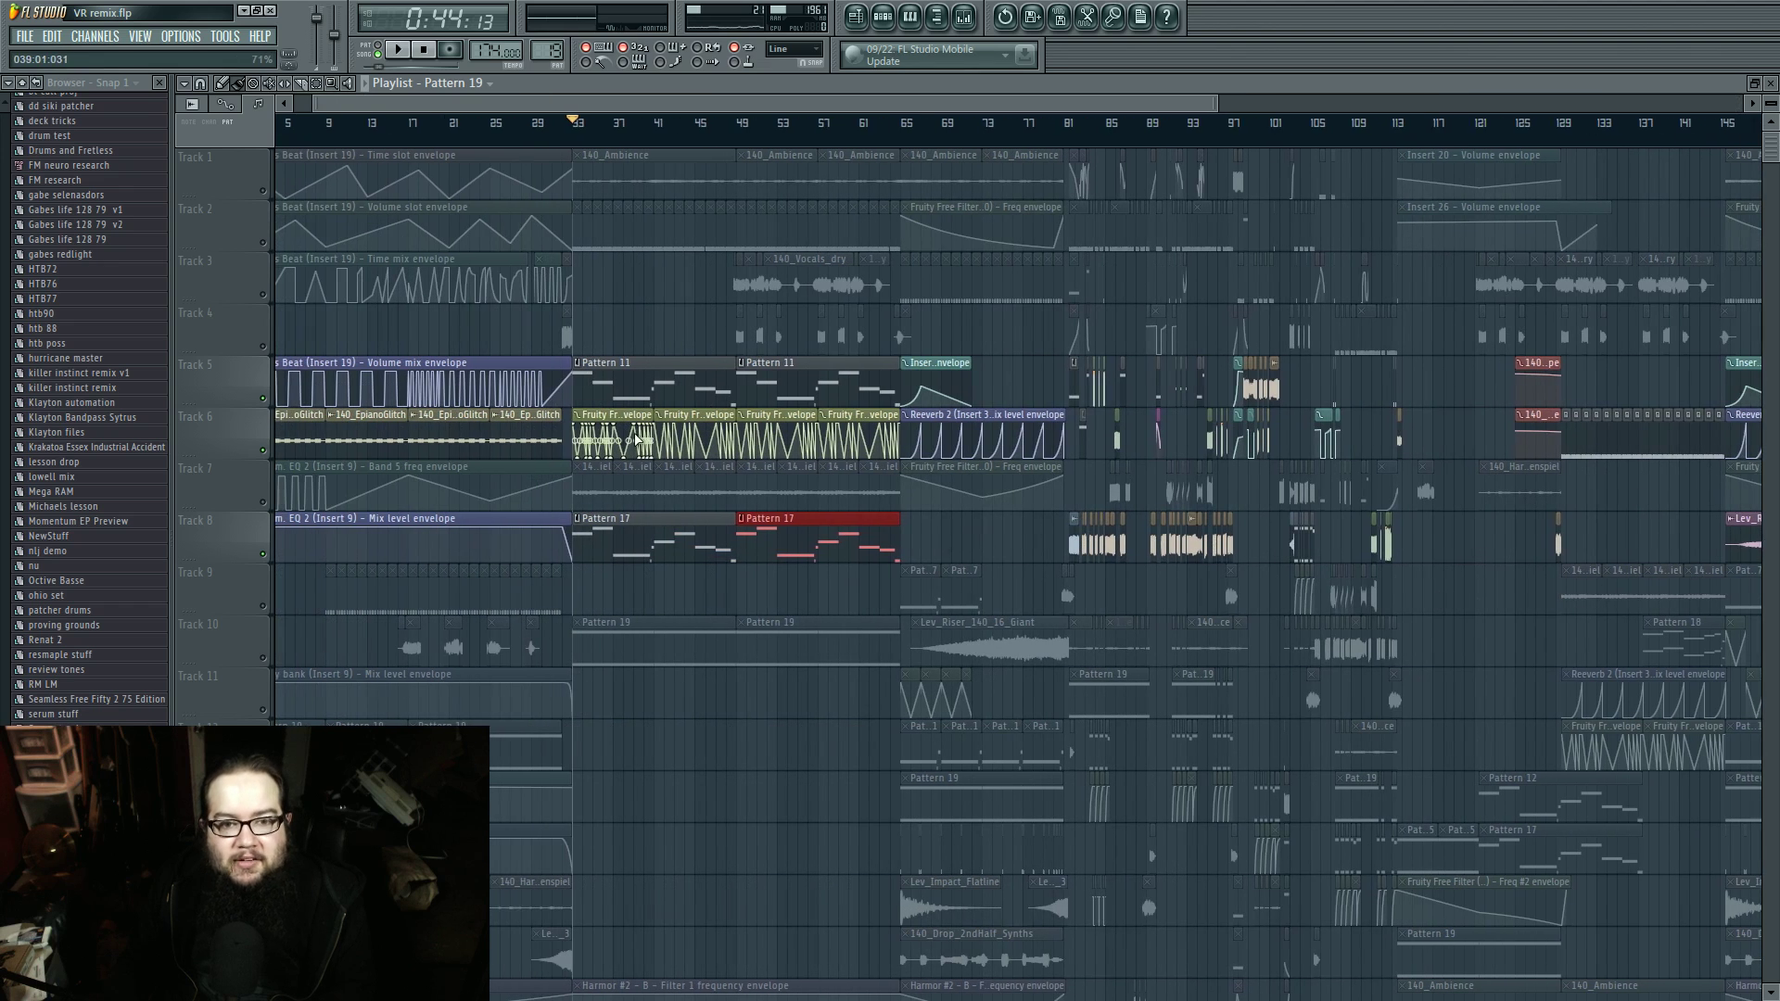
# Step: Reactivate all playlist tracks and clear the clip selection
pyautogui.rightClick(263, 400)
pyautogui.rightClick(263, 399)
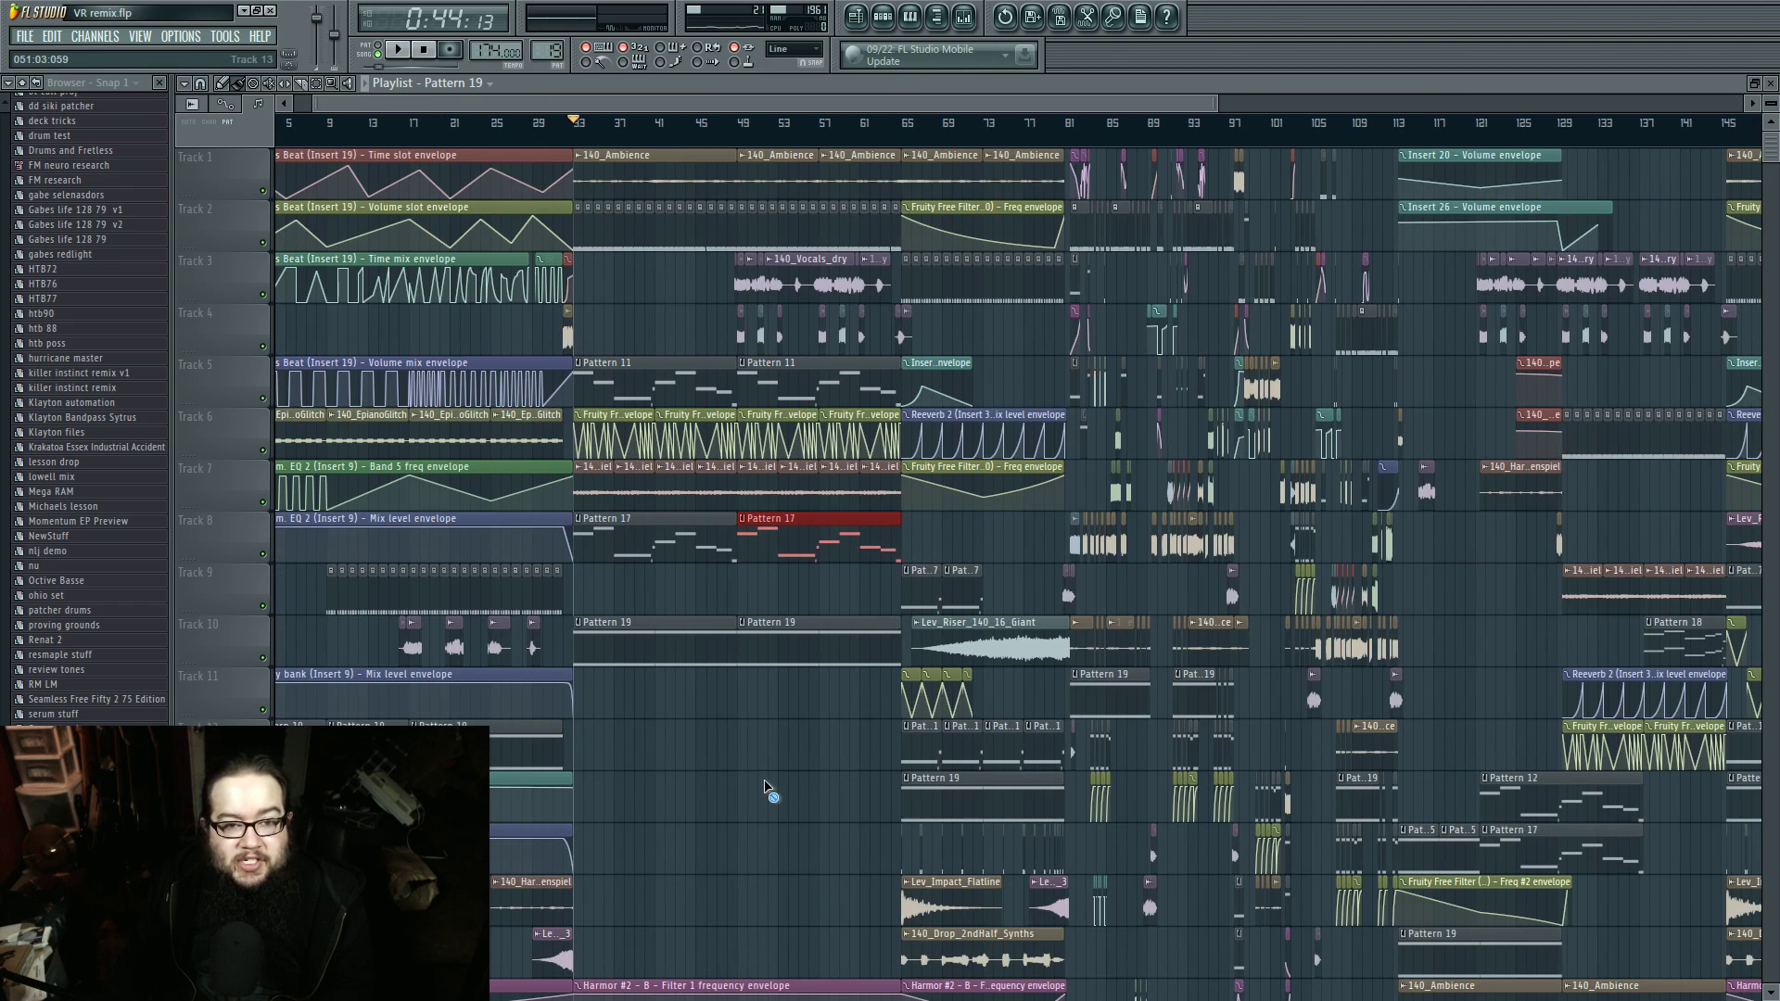
pyautogui.keyDown('ctrl'); pyautogui.click(760, 790); pyautogui.keyUp('ctrl')
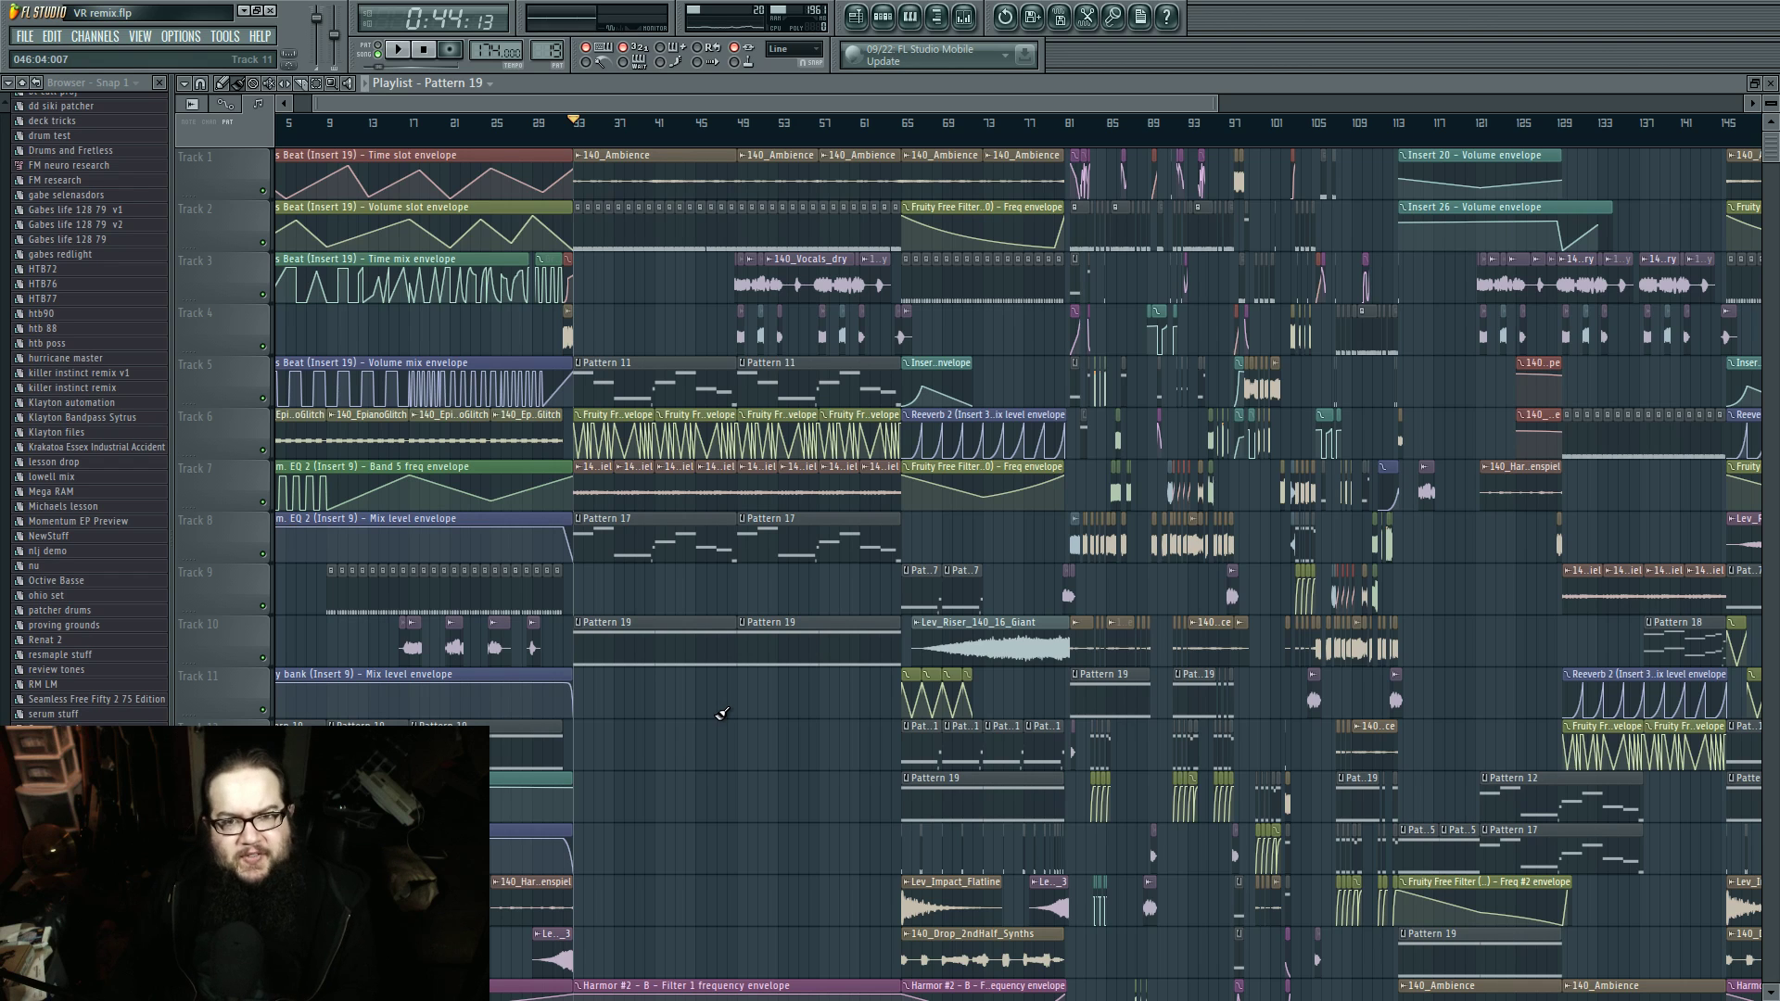
# Step: Highlight the first Fruity Free Filter (Insert 21) frequency envelope on Track 6, then deselect it
pyautogui.scroll(4, 610, 677)
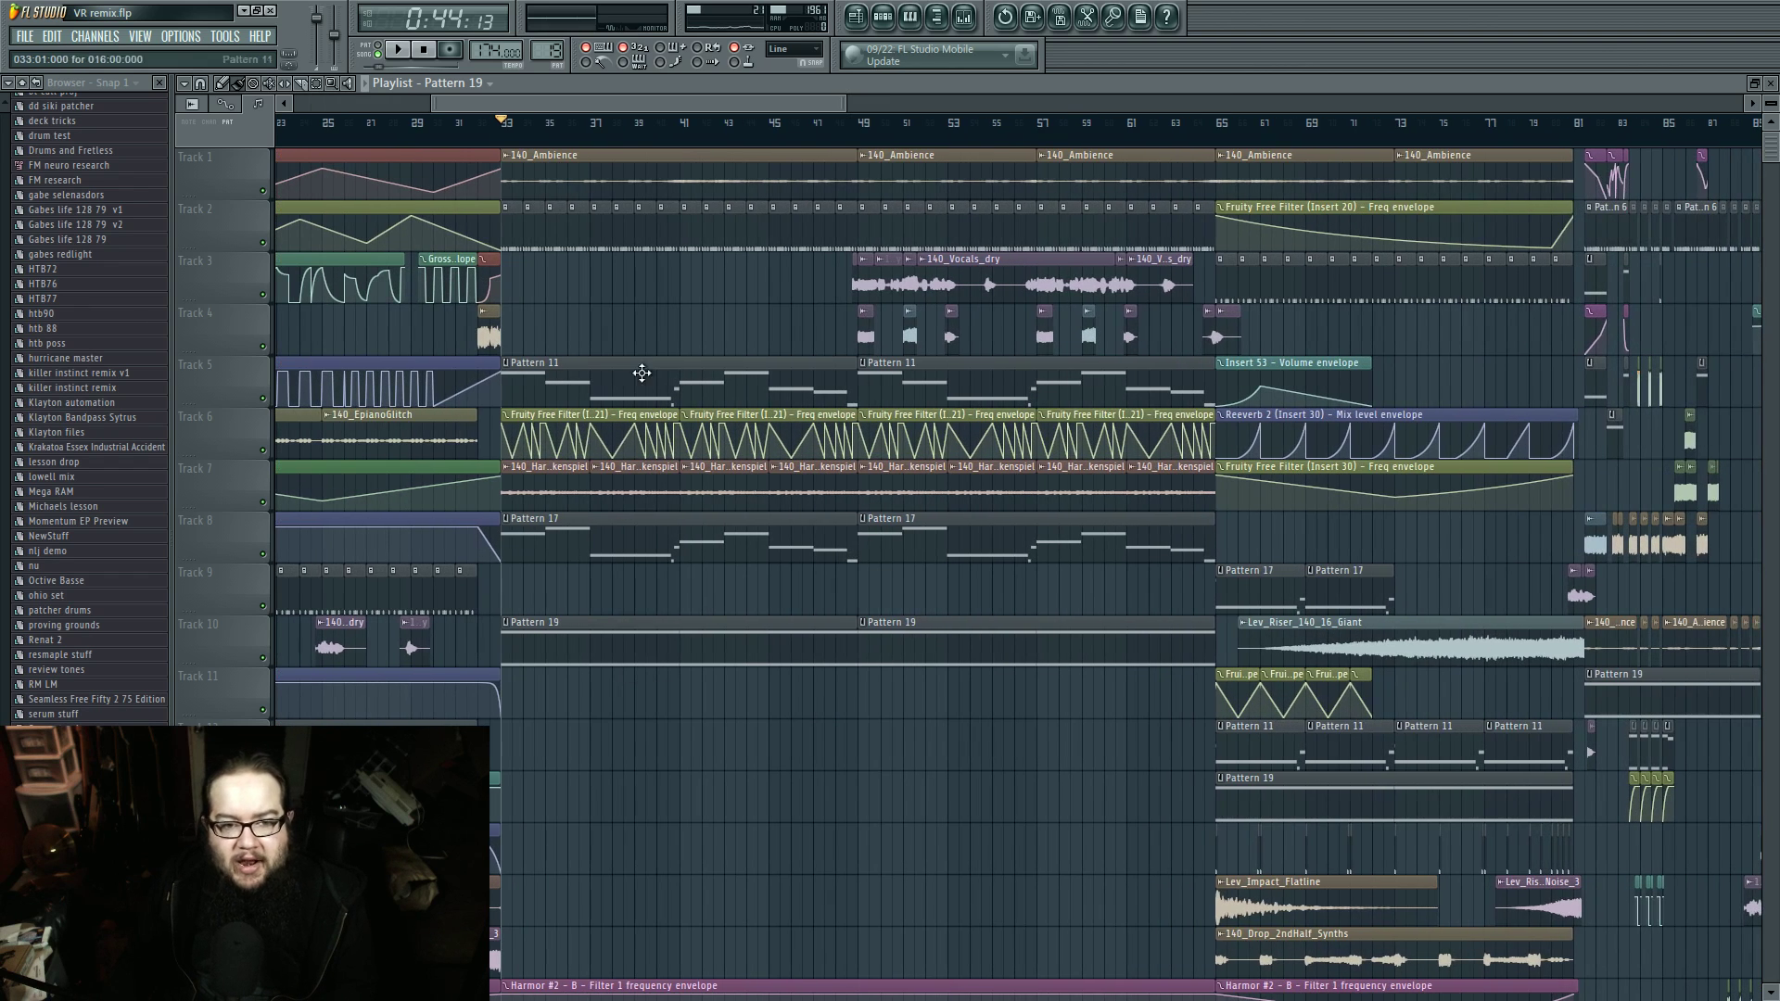
pyautogui.keyDown('ctrl'); pyautogui.click(647, 414); pyautogui.keyUp('ctrl')
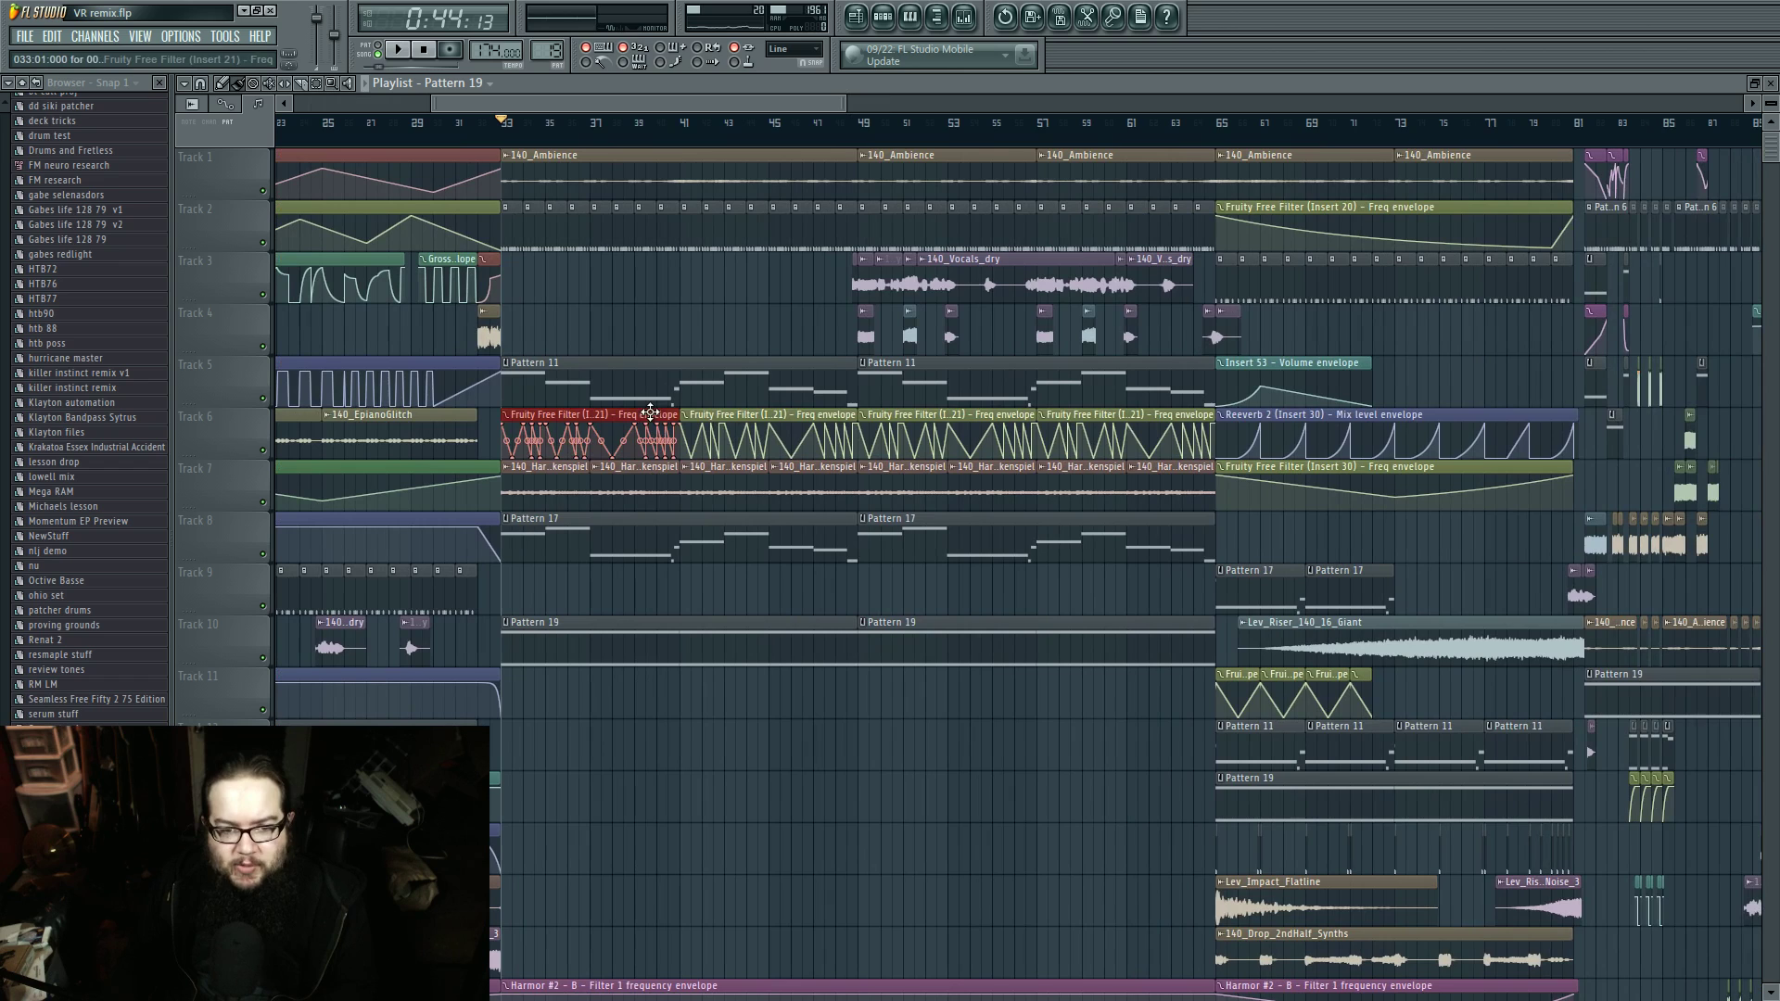
pyautogui.keyDown('ctrl'); pyautogui.click(797, 605); pyautogui.keyUp('ctrl')
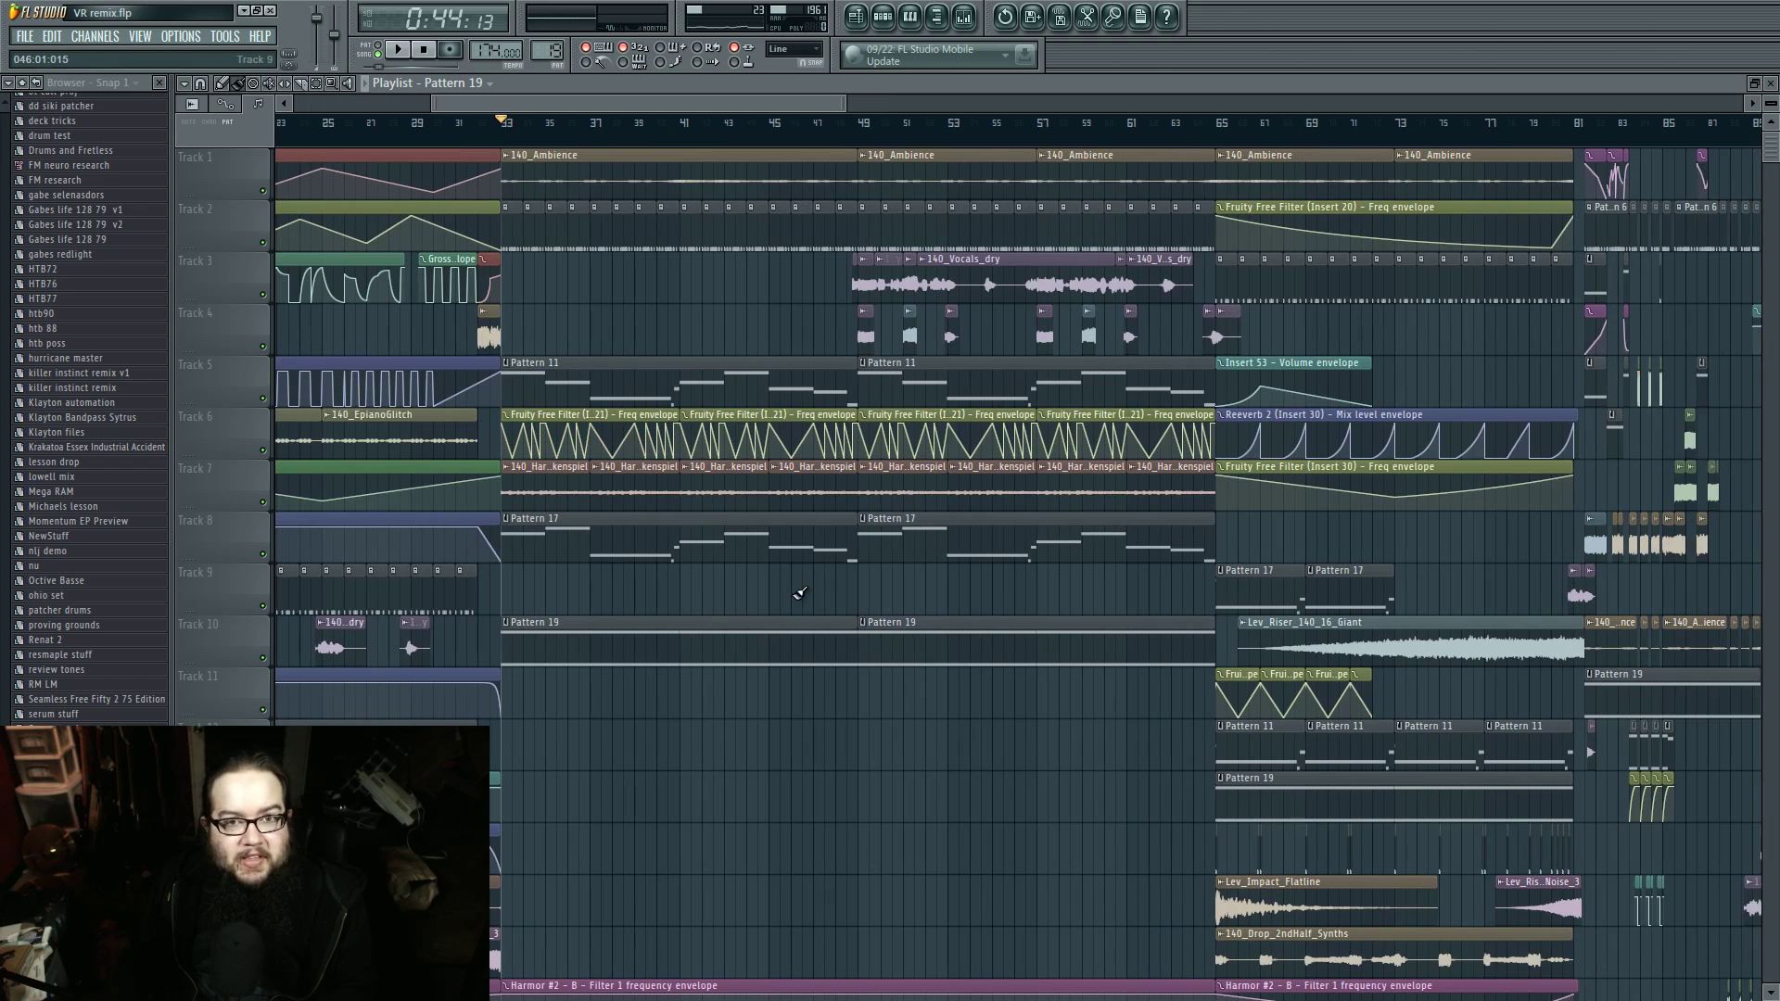
# Step: Show the mixer while playing the full arrangement from bar 33, then close it and stop playback
pyautogui.click(964, 16)
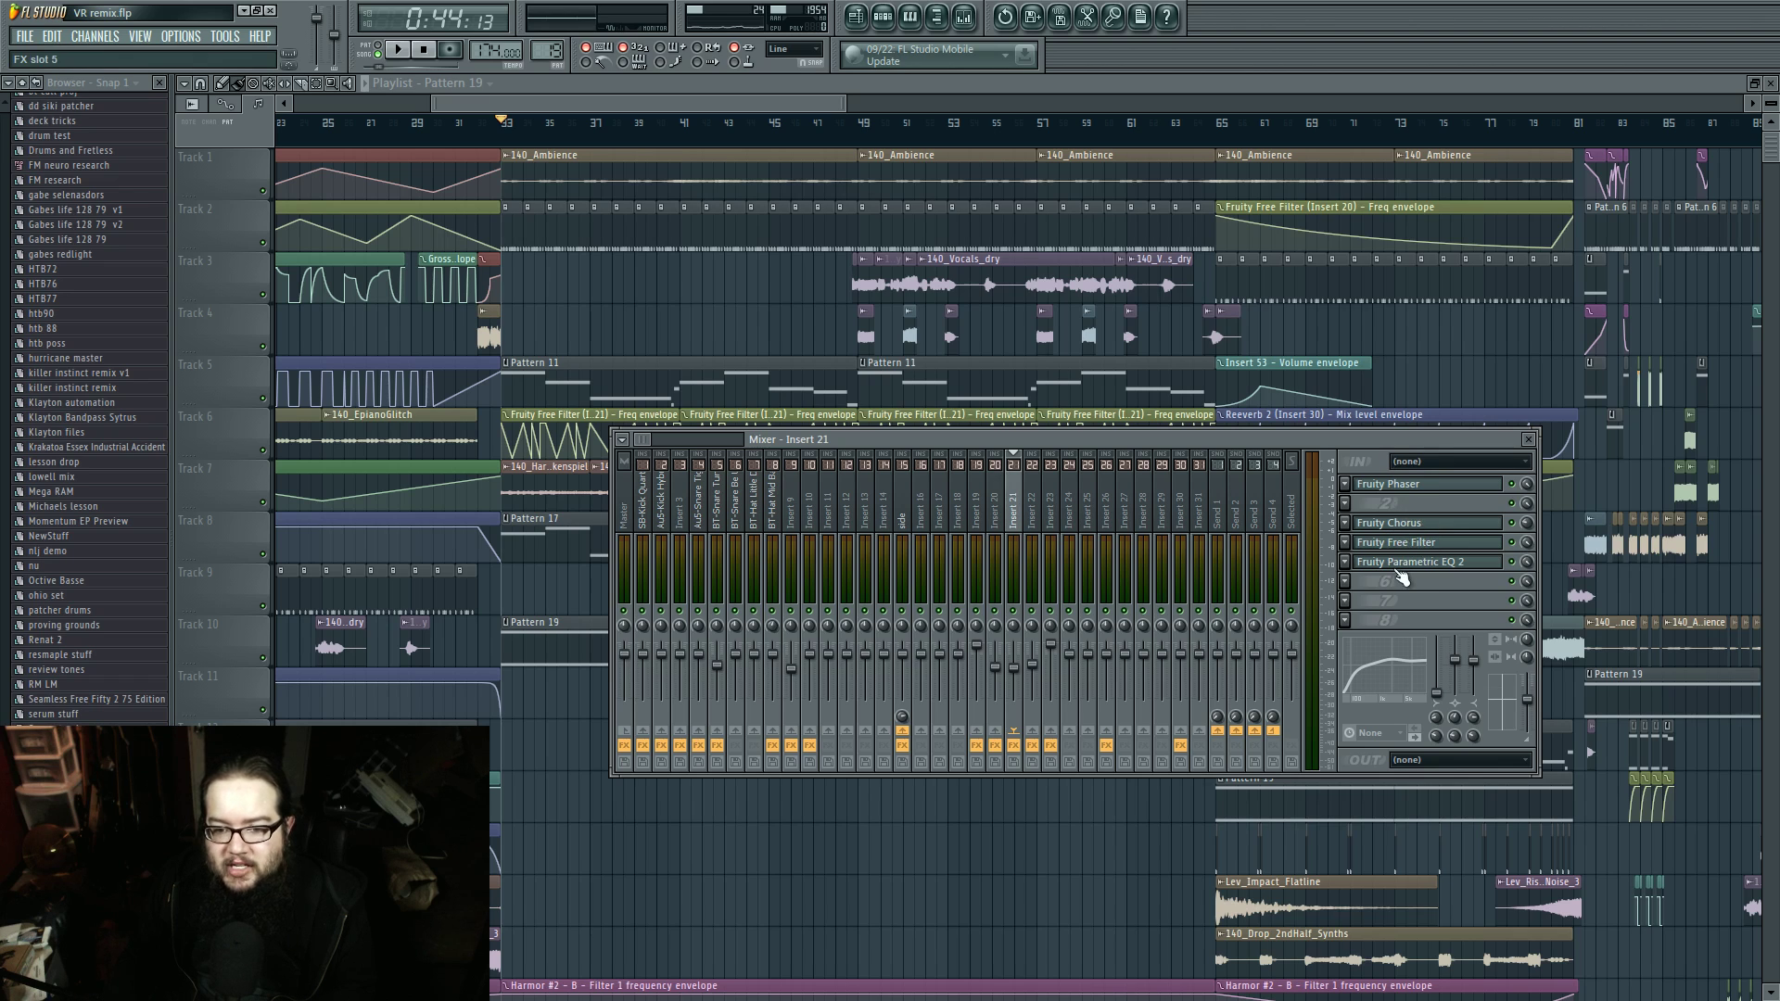
pyautogui.press('space')
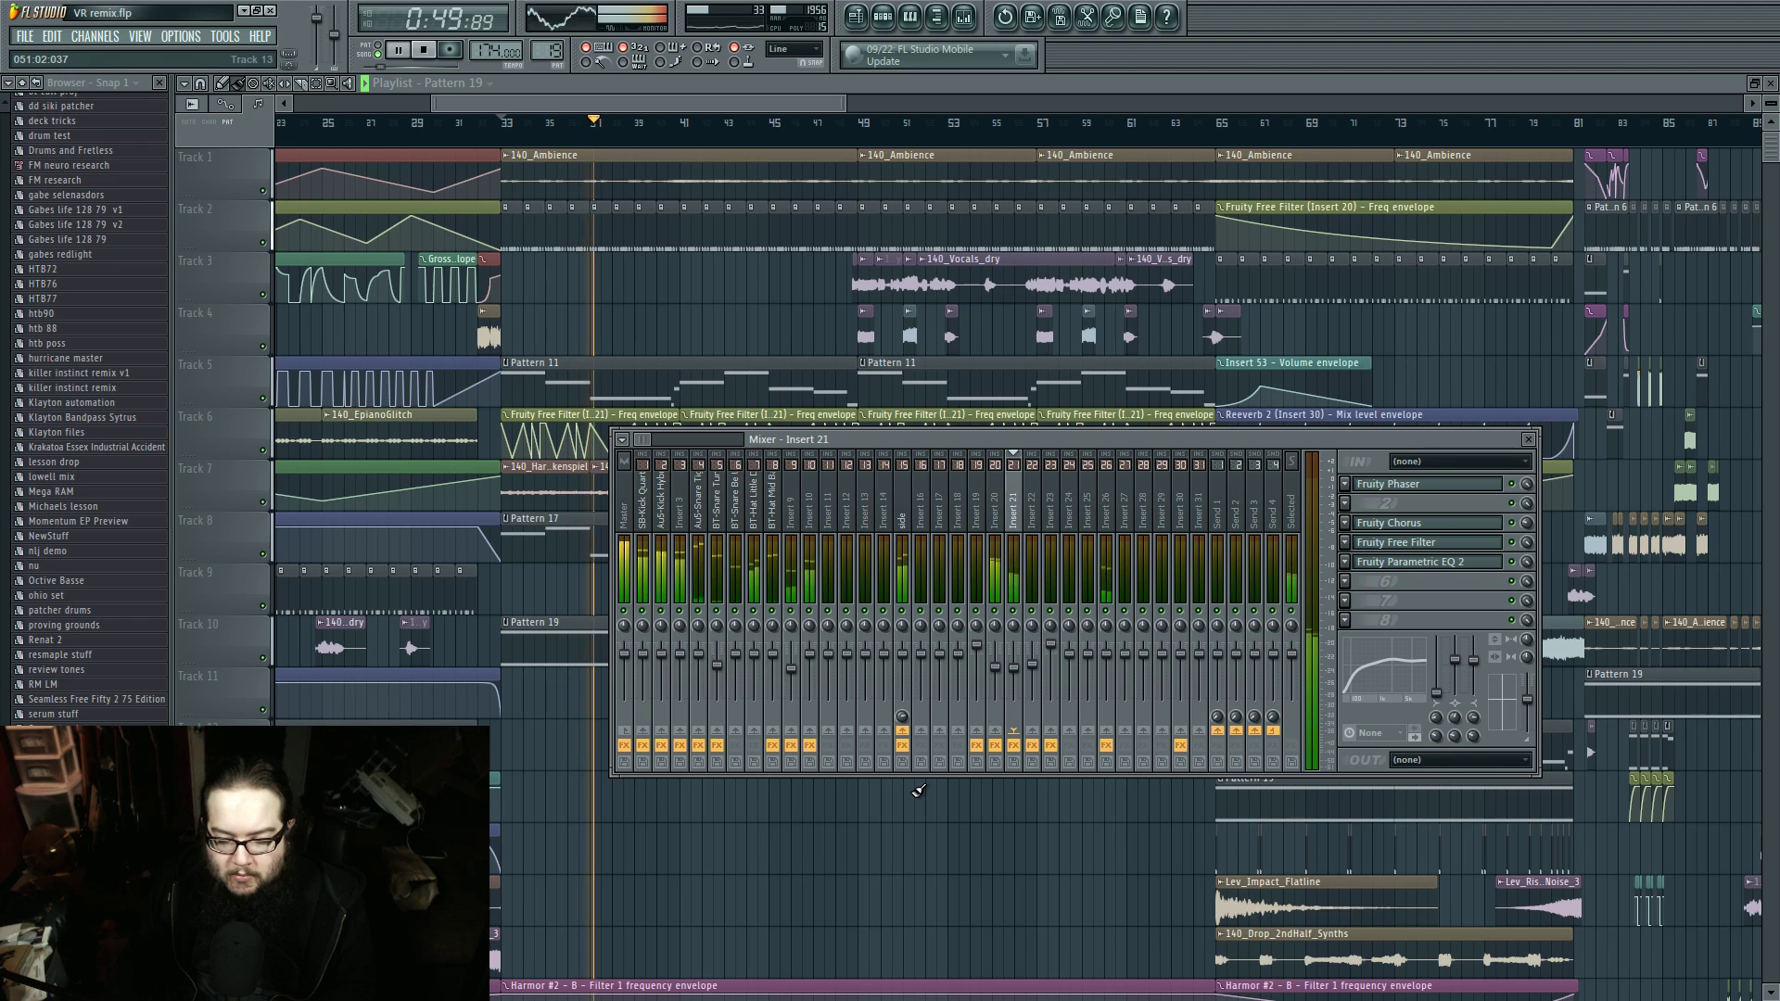
pyautogui.press('F9')
pyautogui.press('space')
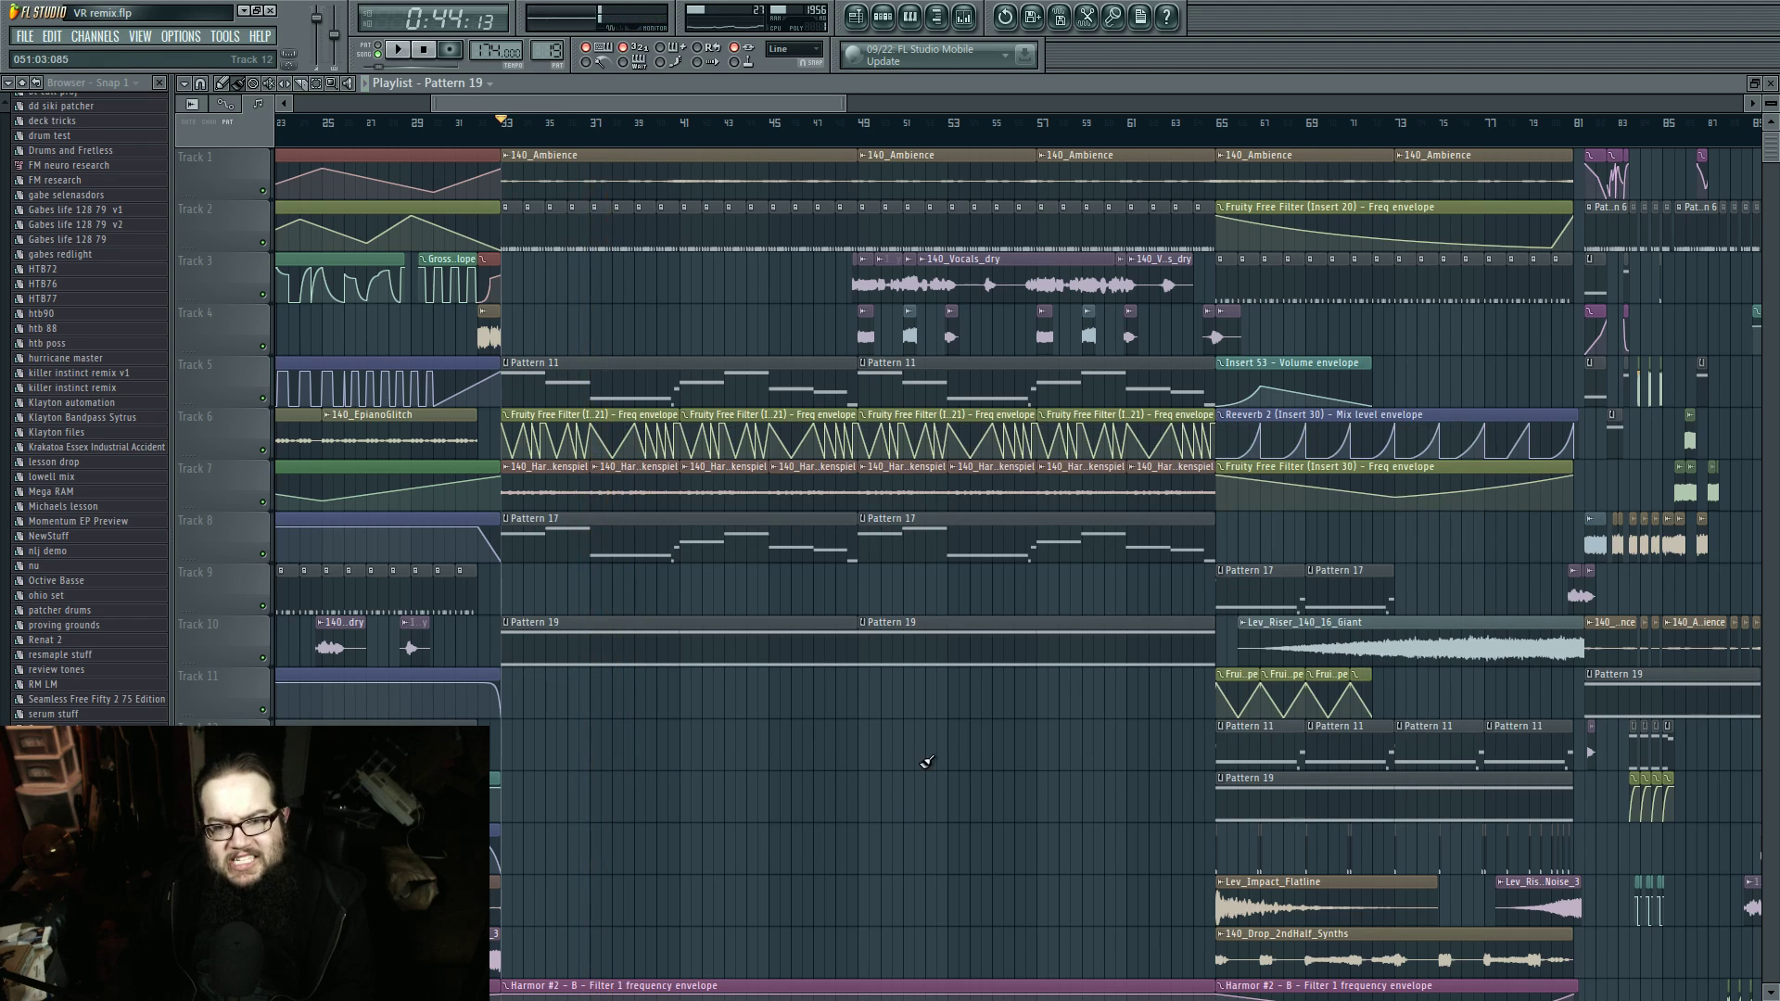
# Step: Move the playback start position to bar 65
pyautogui.click(857, 123)
pyautogui.moveTo(1062, 639); pyautogui.dragTo(640, 687)
pyautogui.click(796, 129)
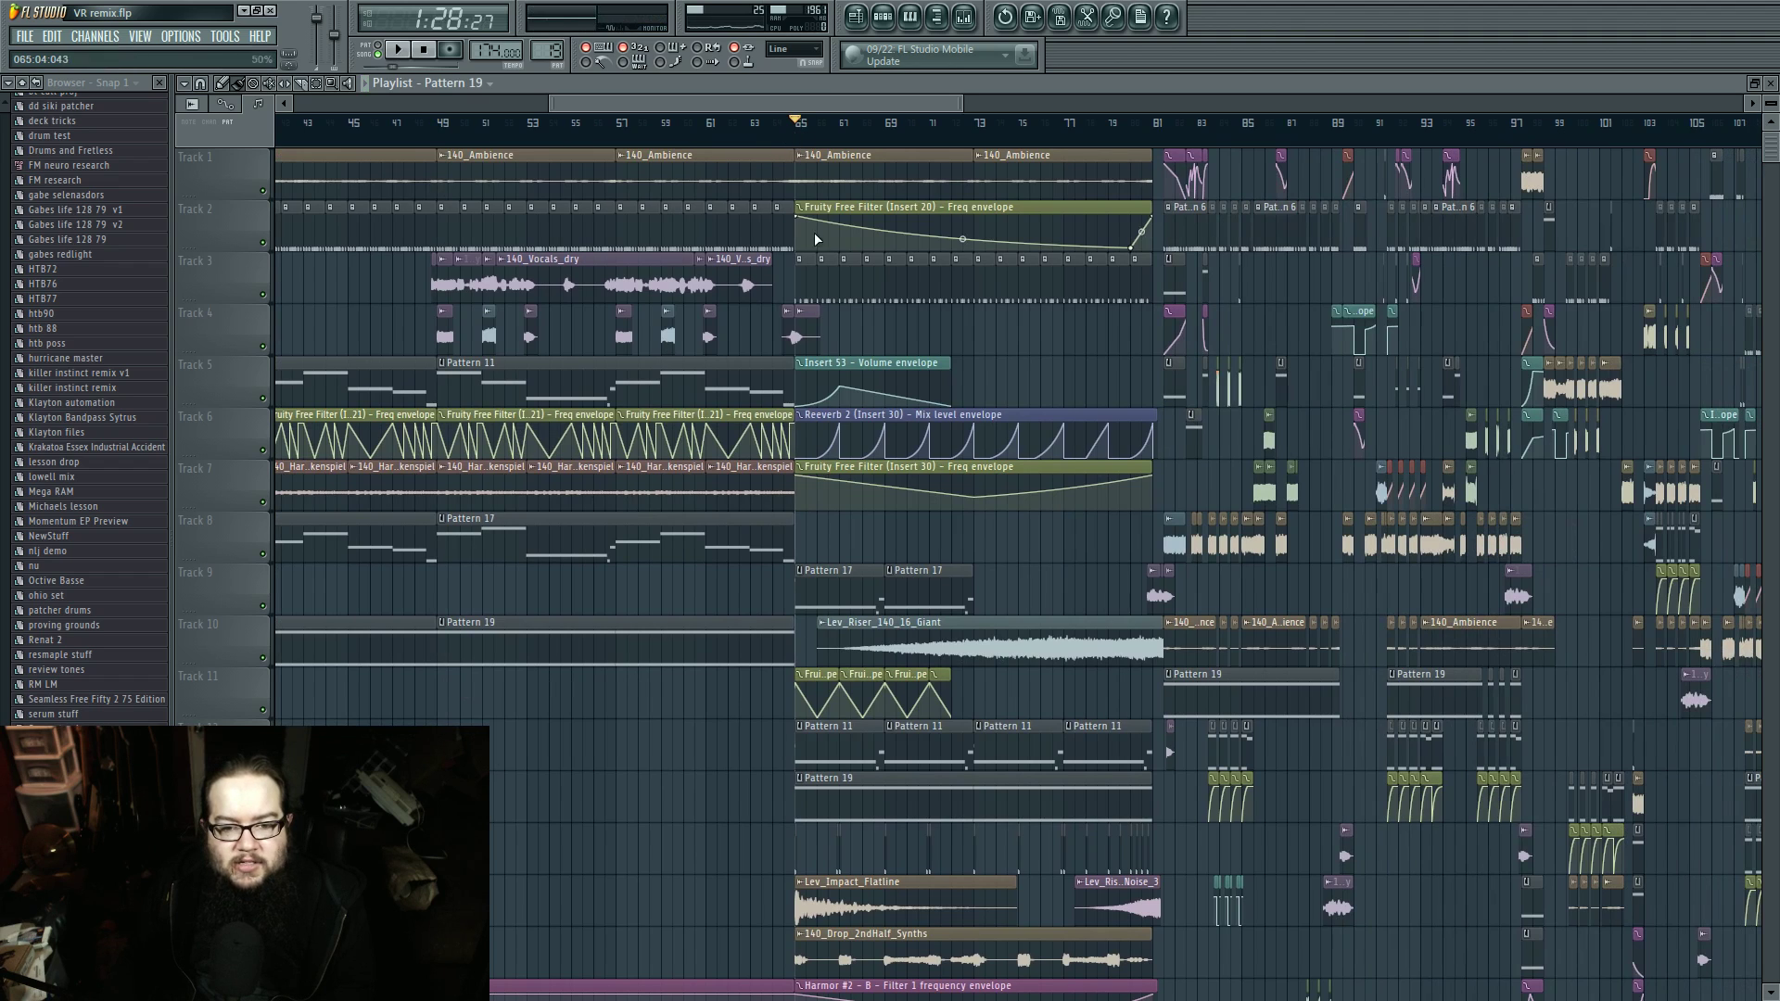
# Step: Examine the layered clips in the section starting at bar 65 and highlight the Lev_Riser_140_16_Giant clip on Track 10
pyautogui.scroll(-5, 874, 598)
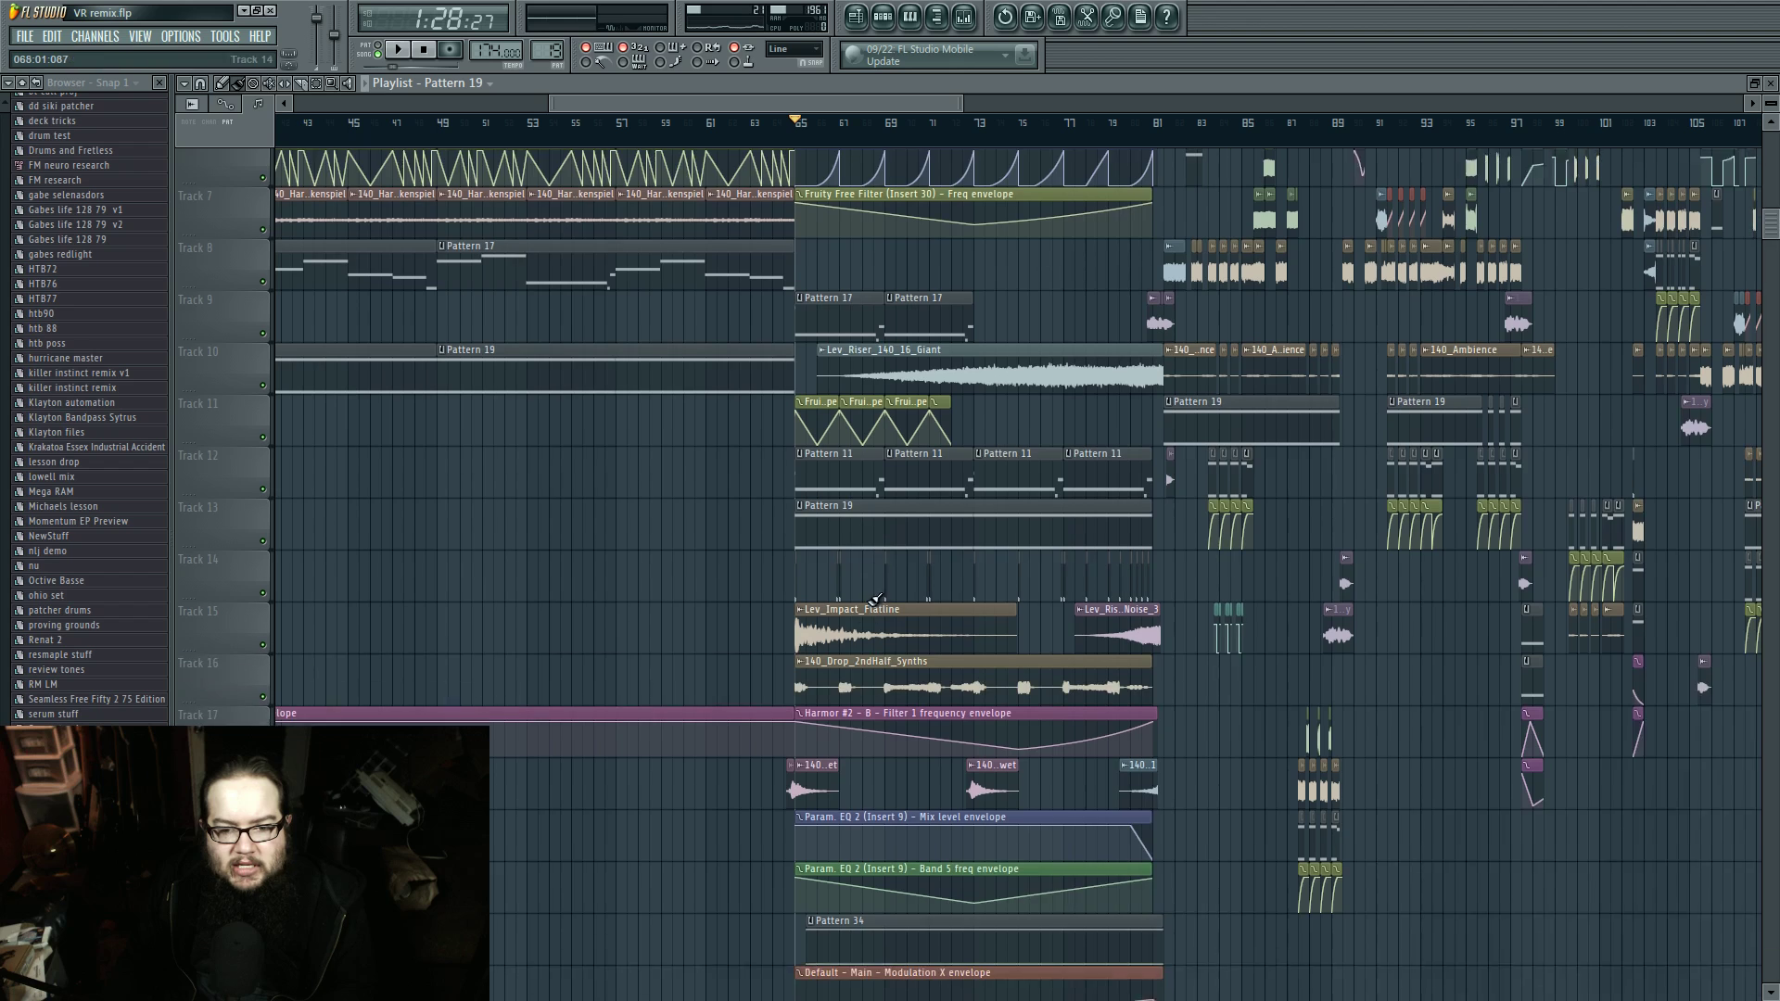
pyautogui.scroll(-3, 870, 600)
pyautogui.scroll(2, 866, 600)
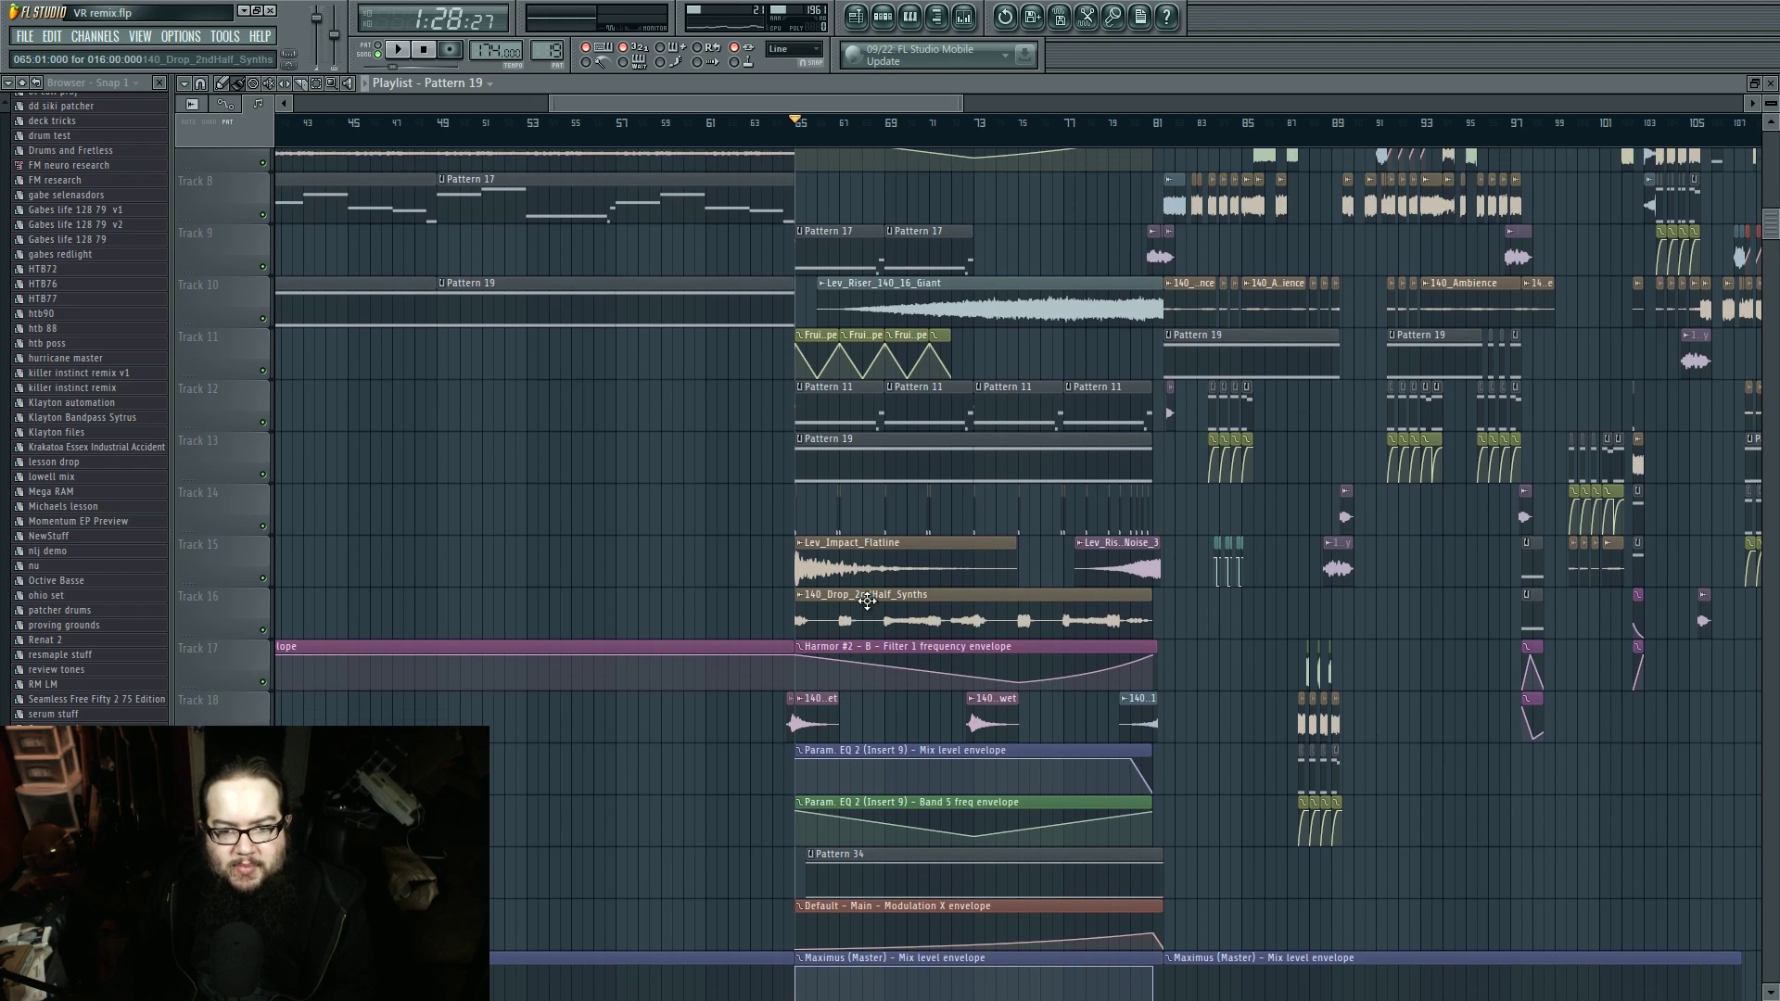
pyautogui.scroll(4, 867, 601)
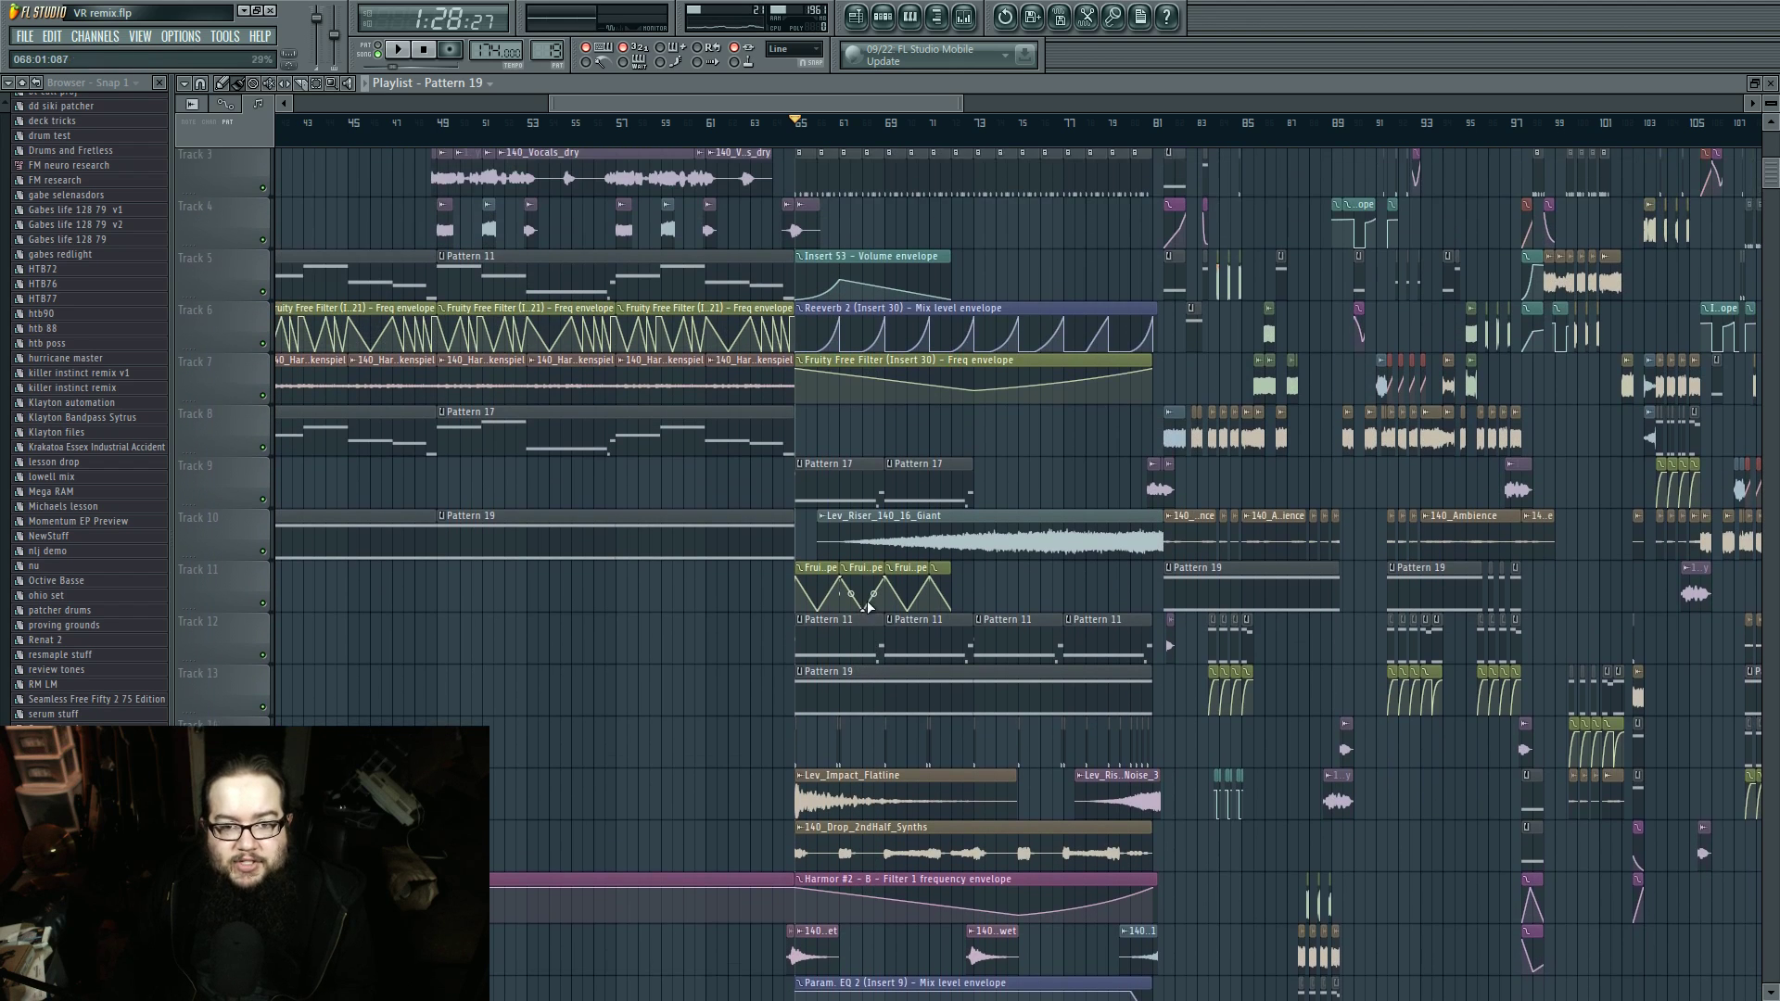
pyautogui.scroll(2, 869, 607)
pyautogui.scroll(-3, 934, 703)
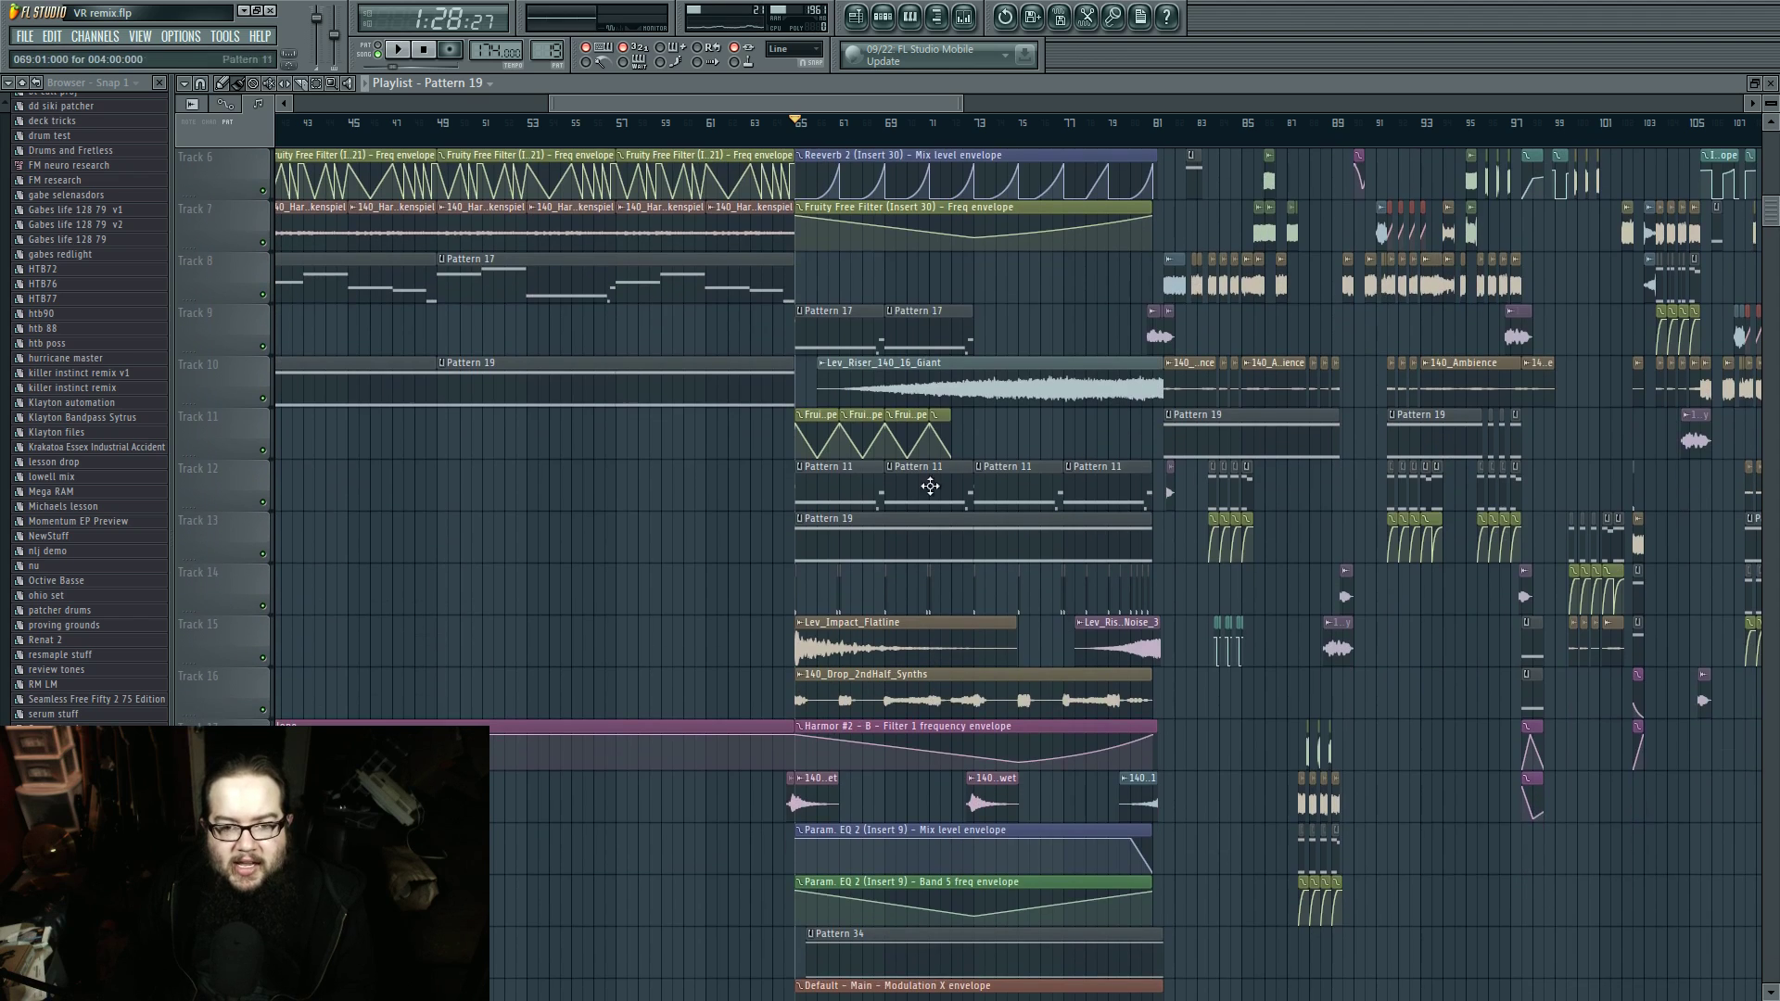
pyautogui.click(967, 381)
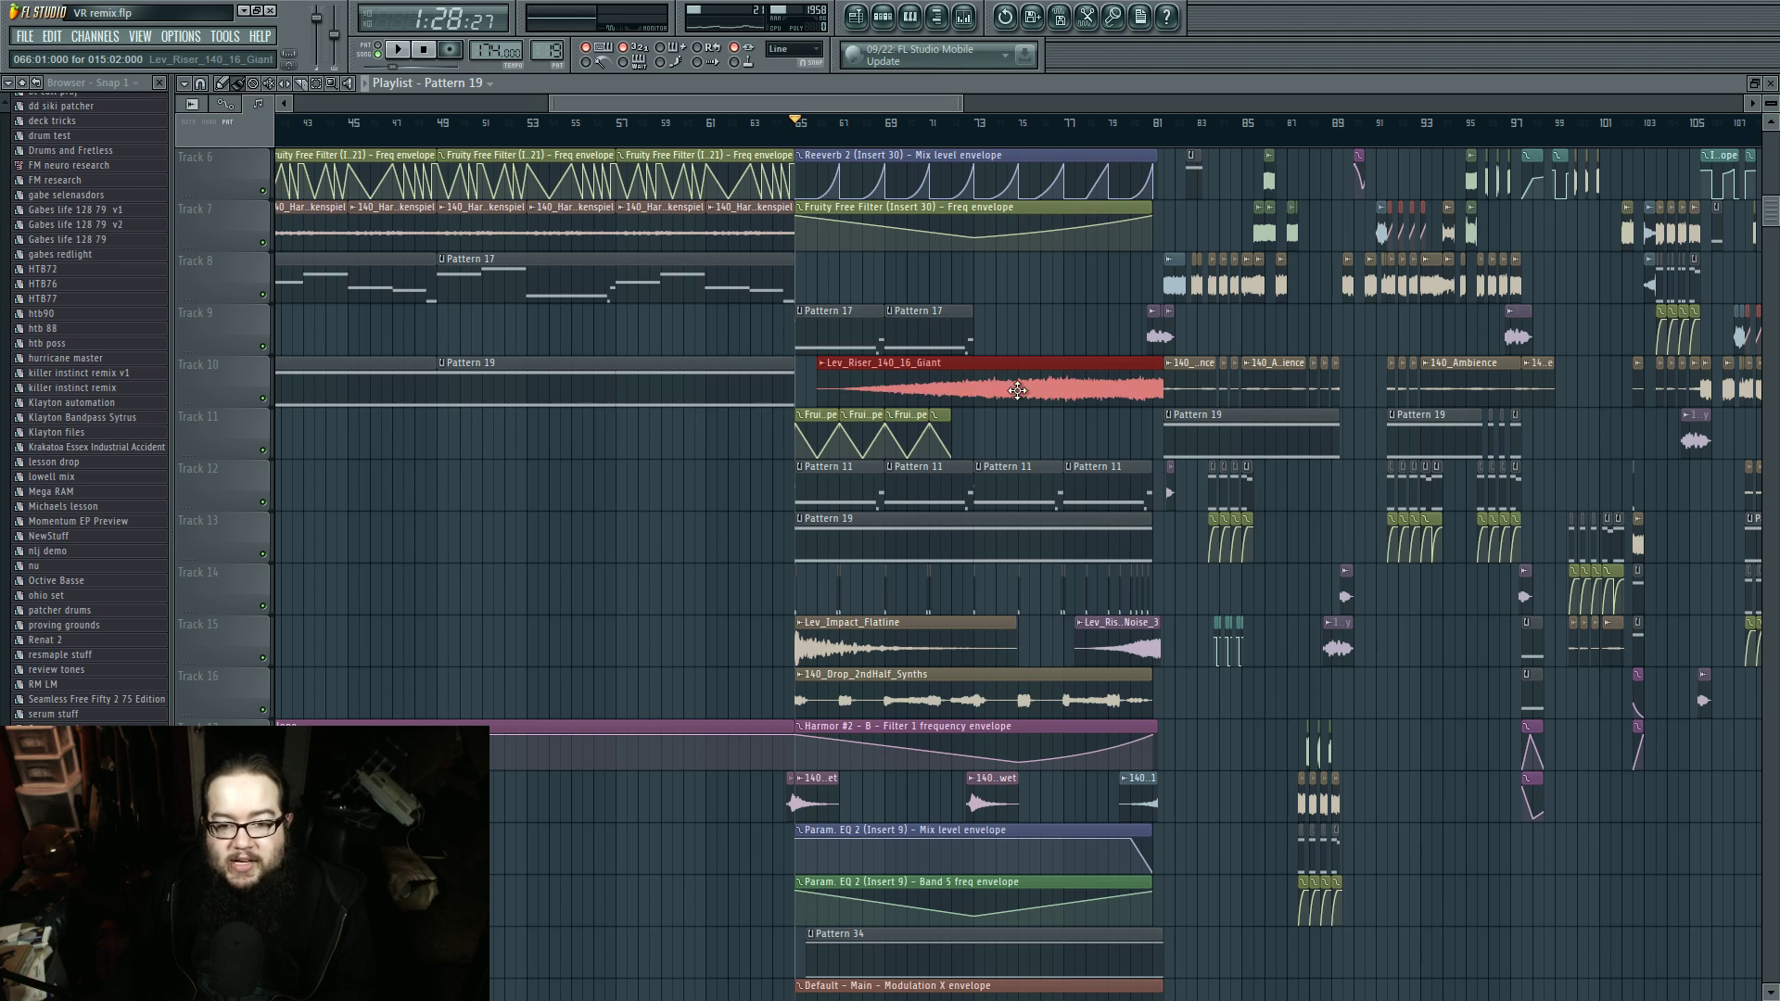
# Step: Solo Track 21 with Pattern 34, add Tracks 22 and 24, play the section from bar 65, and stop playback
pyautogui.scroll(-4, 1016, 391)
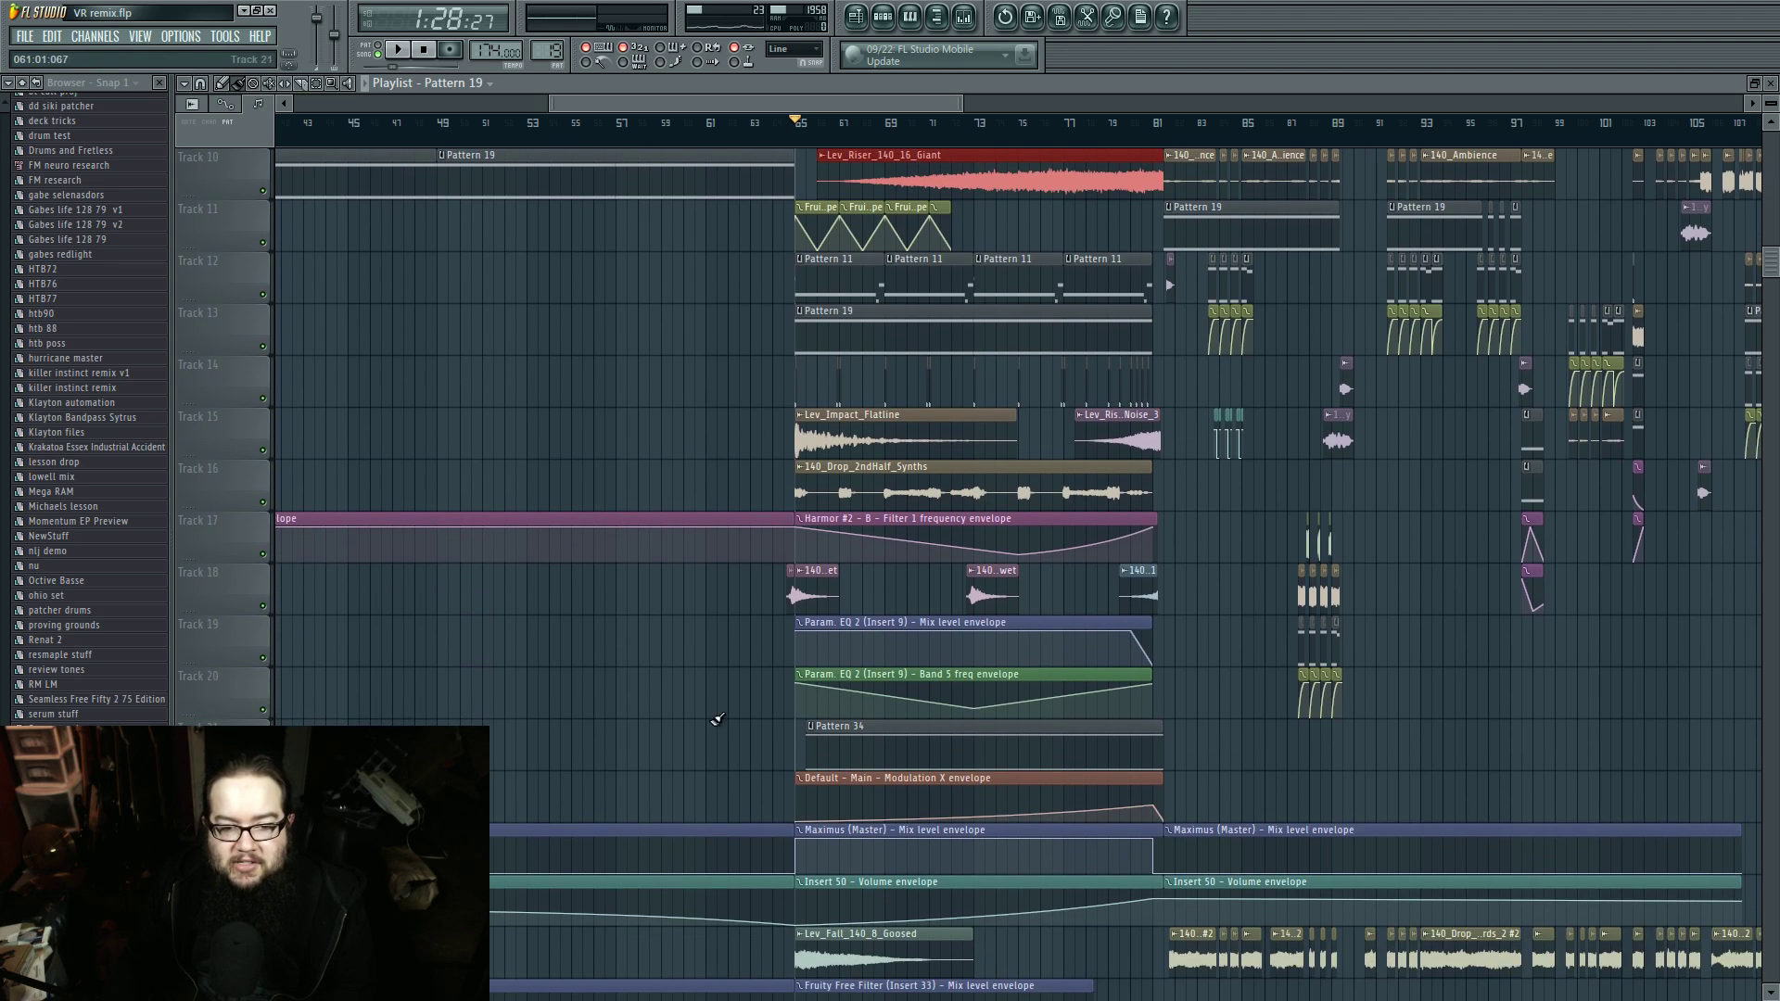
pyautogui.rightClick(273, 762)
pyautogui.click(269, 762)
pyautogui.rightClick(263, 762)
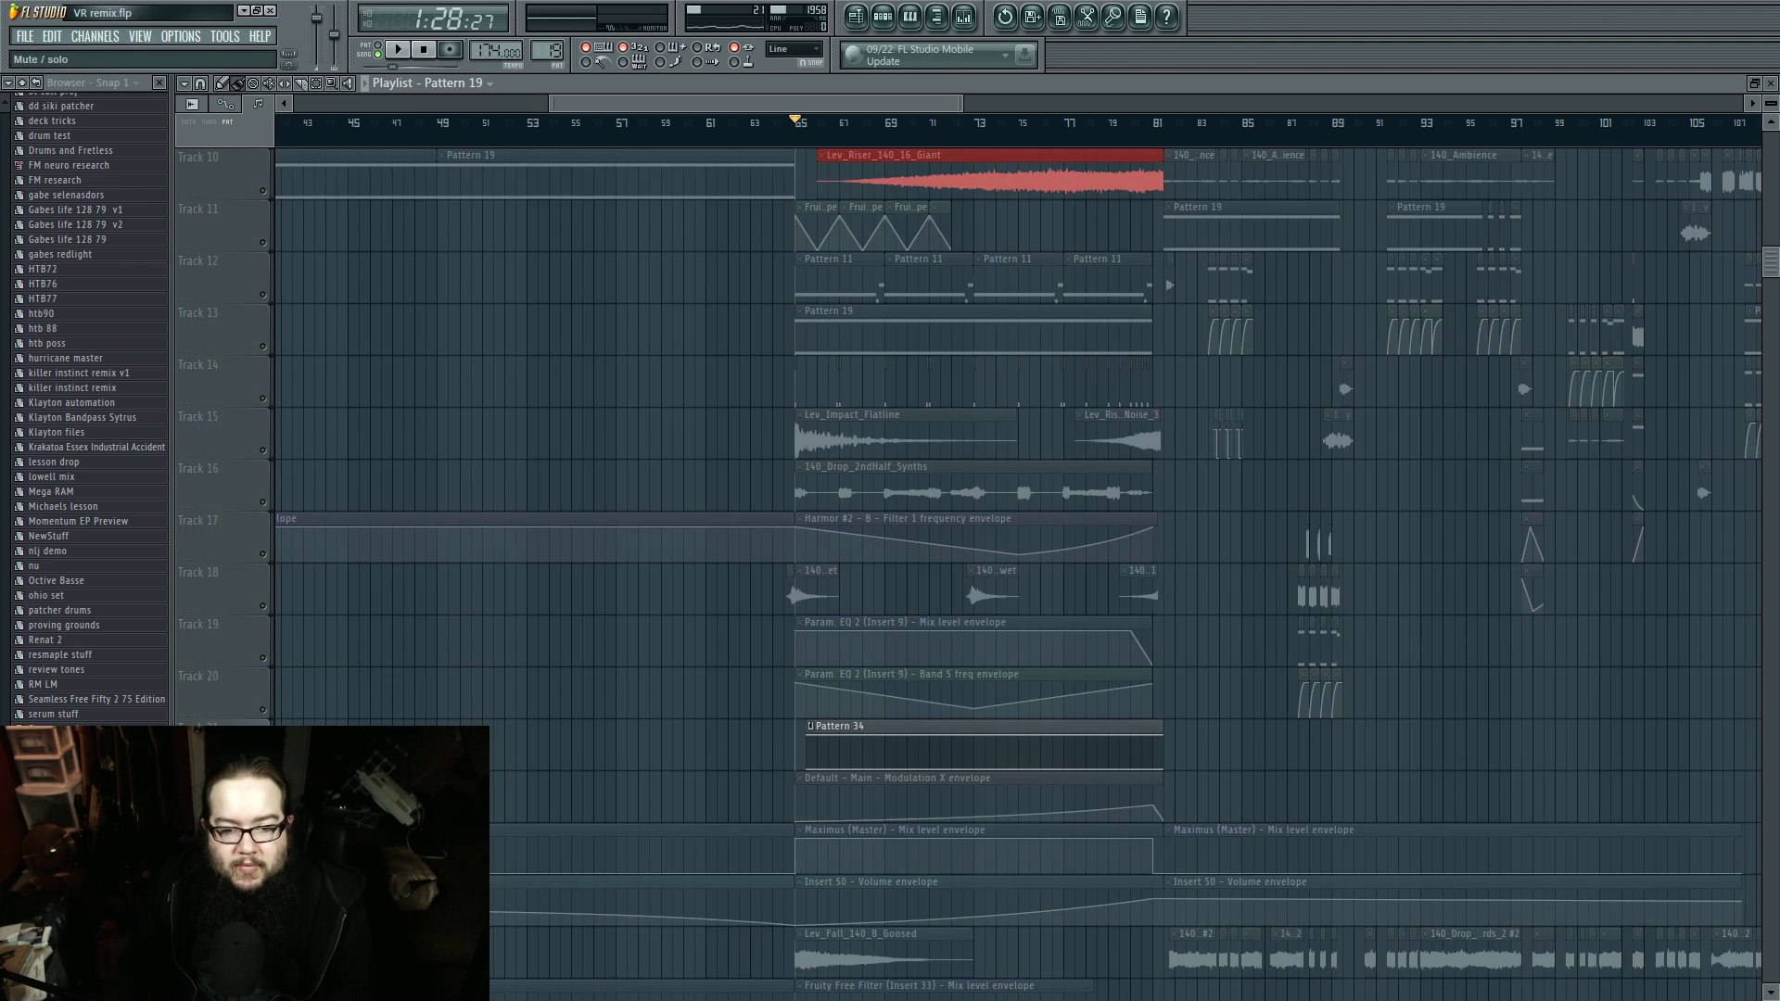
pyautogui.click(263, 814)
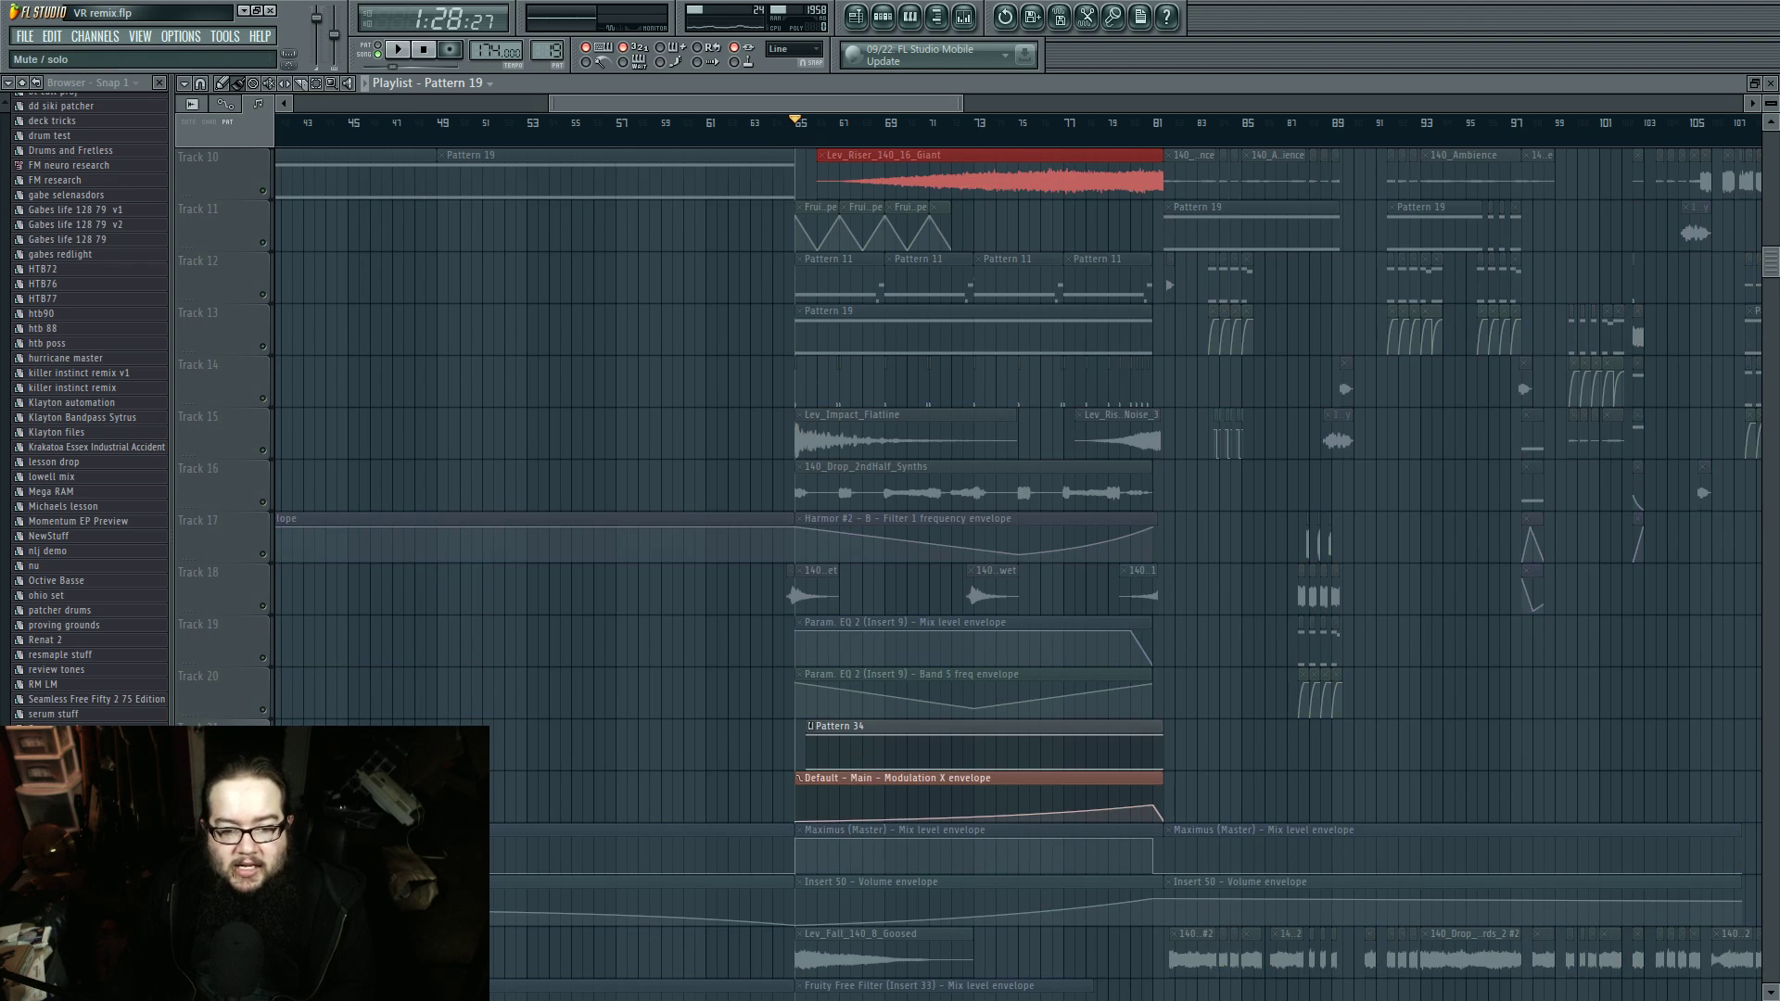
pyautogui.scroll(-2, 263, 813)
pyautogui.click(263, 813)
pyautogui.press('space')
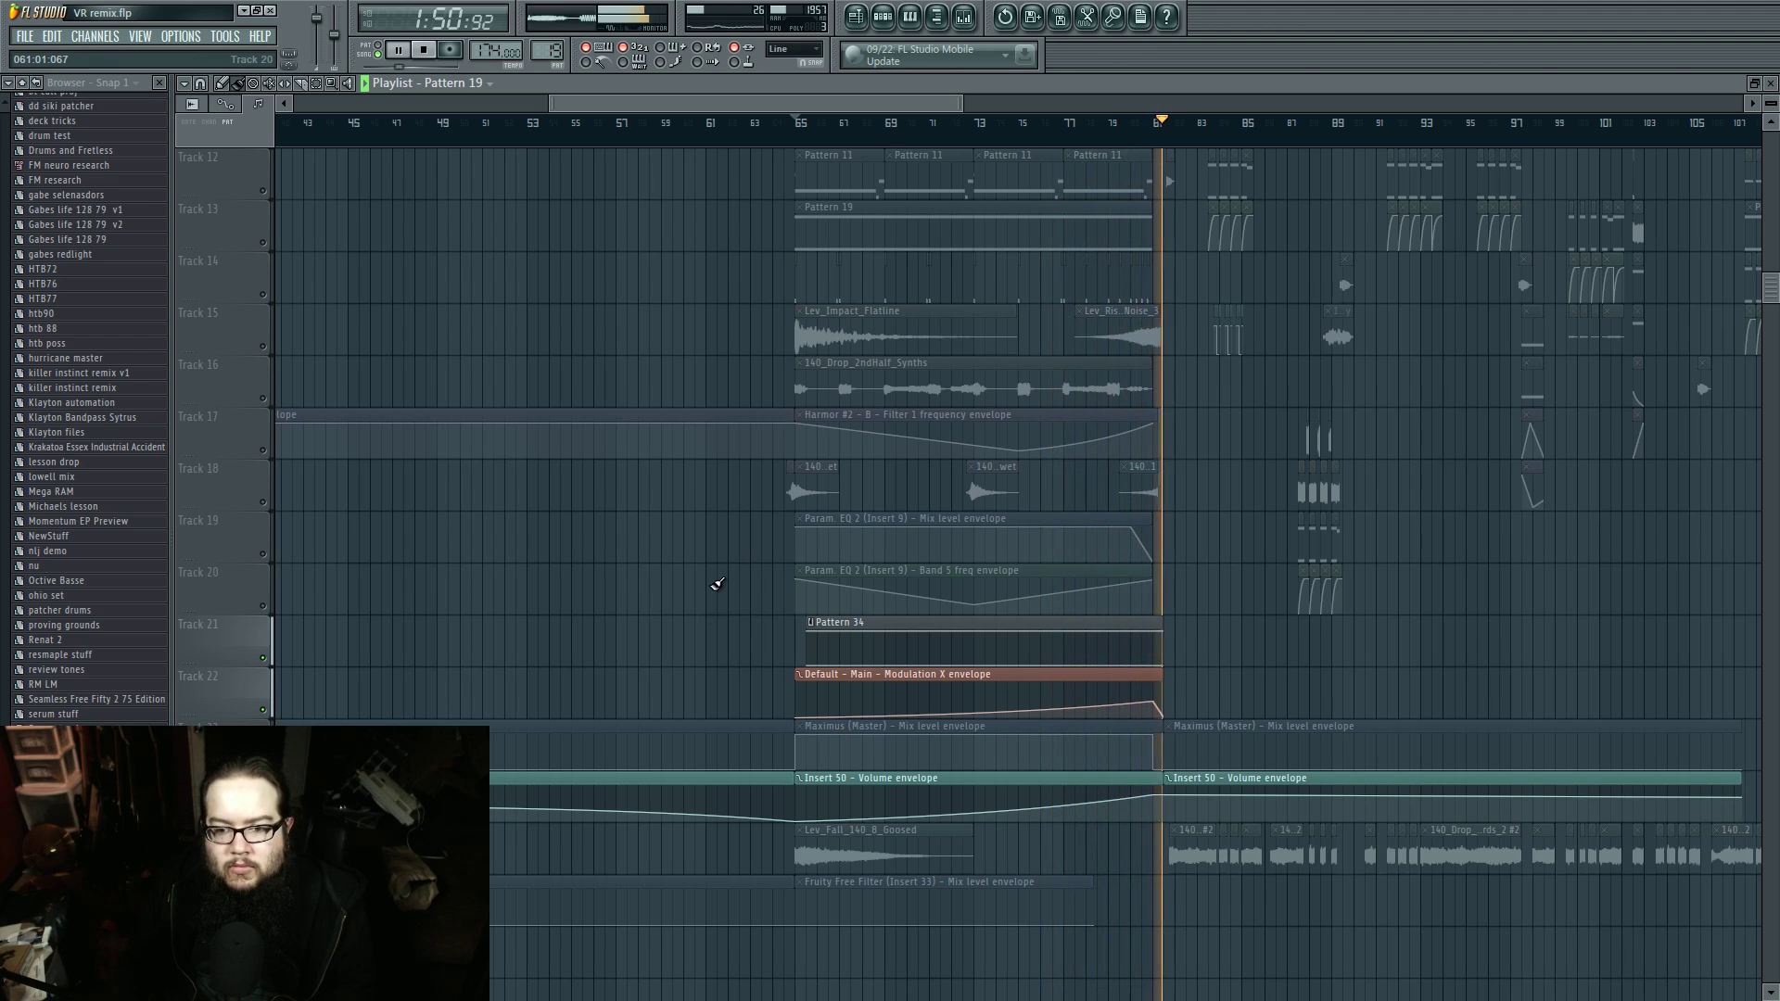
pyautogui.press('space')
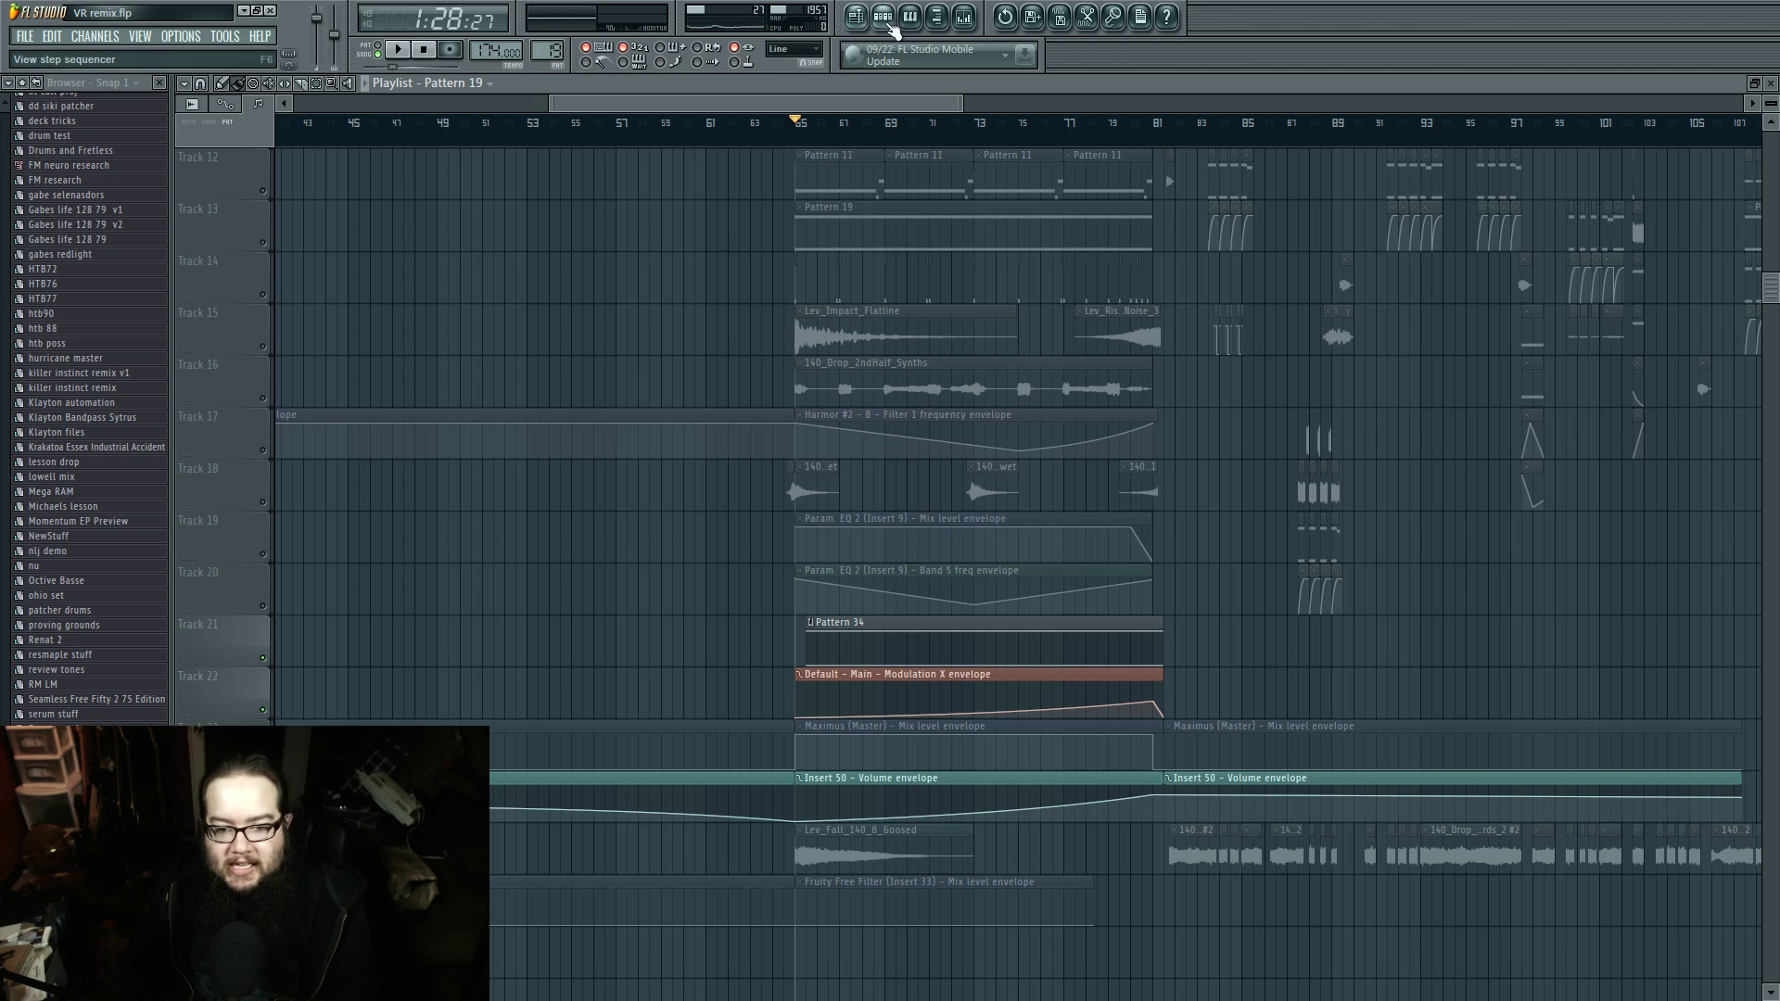
# Step: Open Pattern 34's notes and its Sytrus instrument from the last Default channel
pyautogui.doubleClick(907, 632)
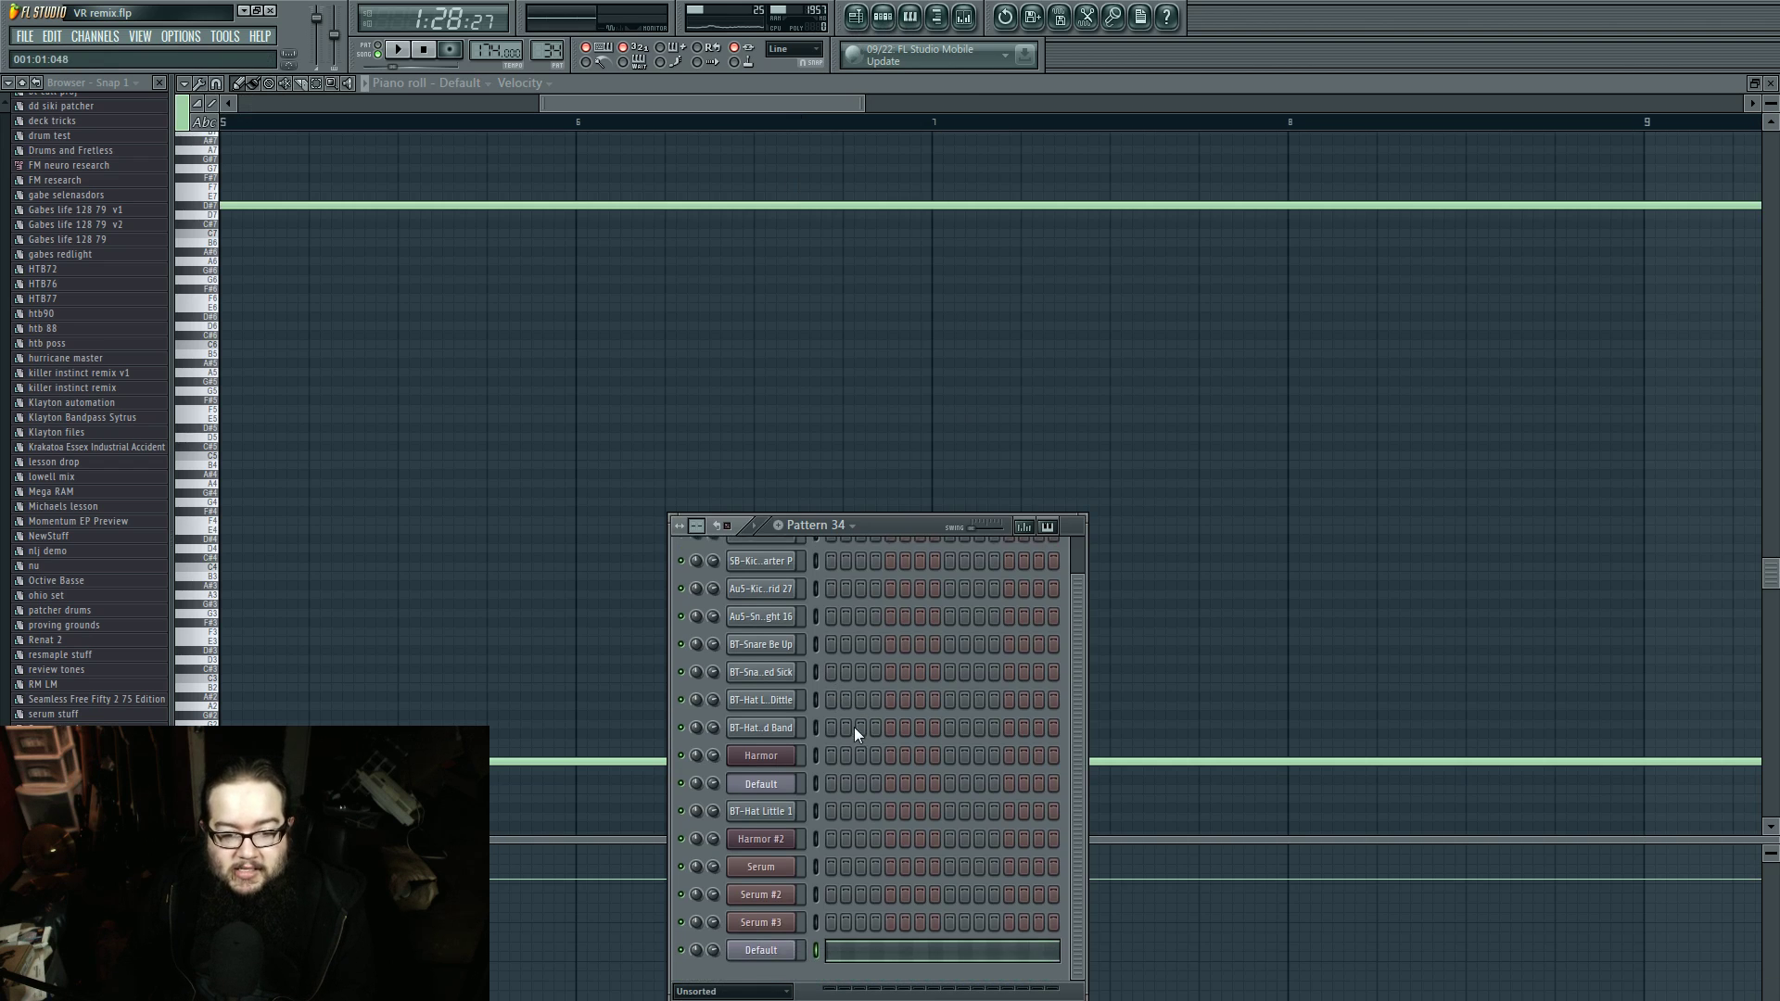
pyautogui.click(777, 948)
pyautogui.moveTo(899, 360); pyautogui.dragTo(880, 371)
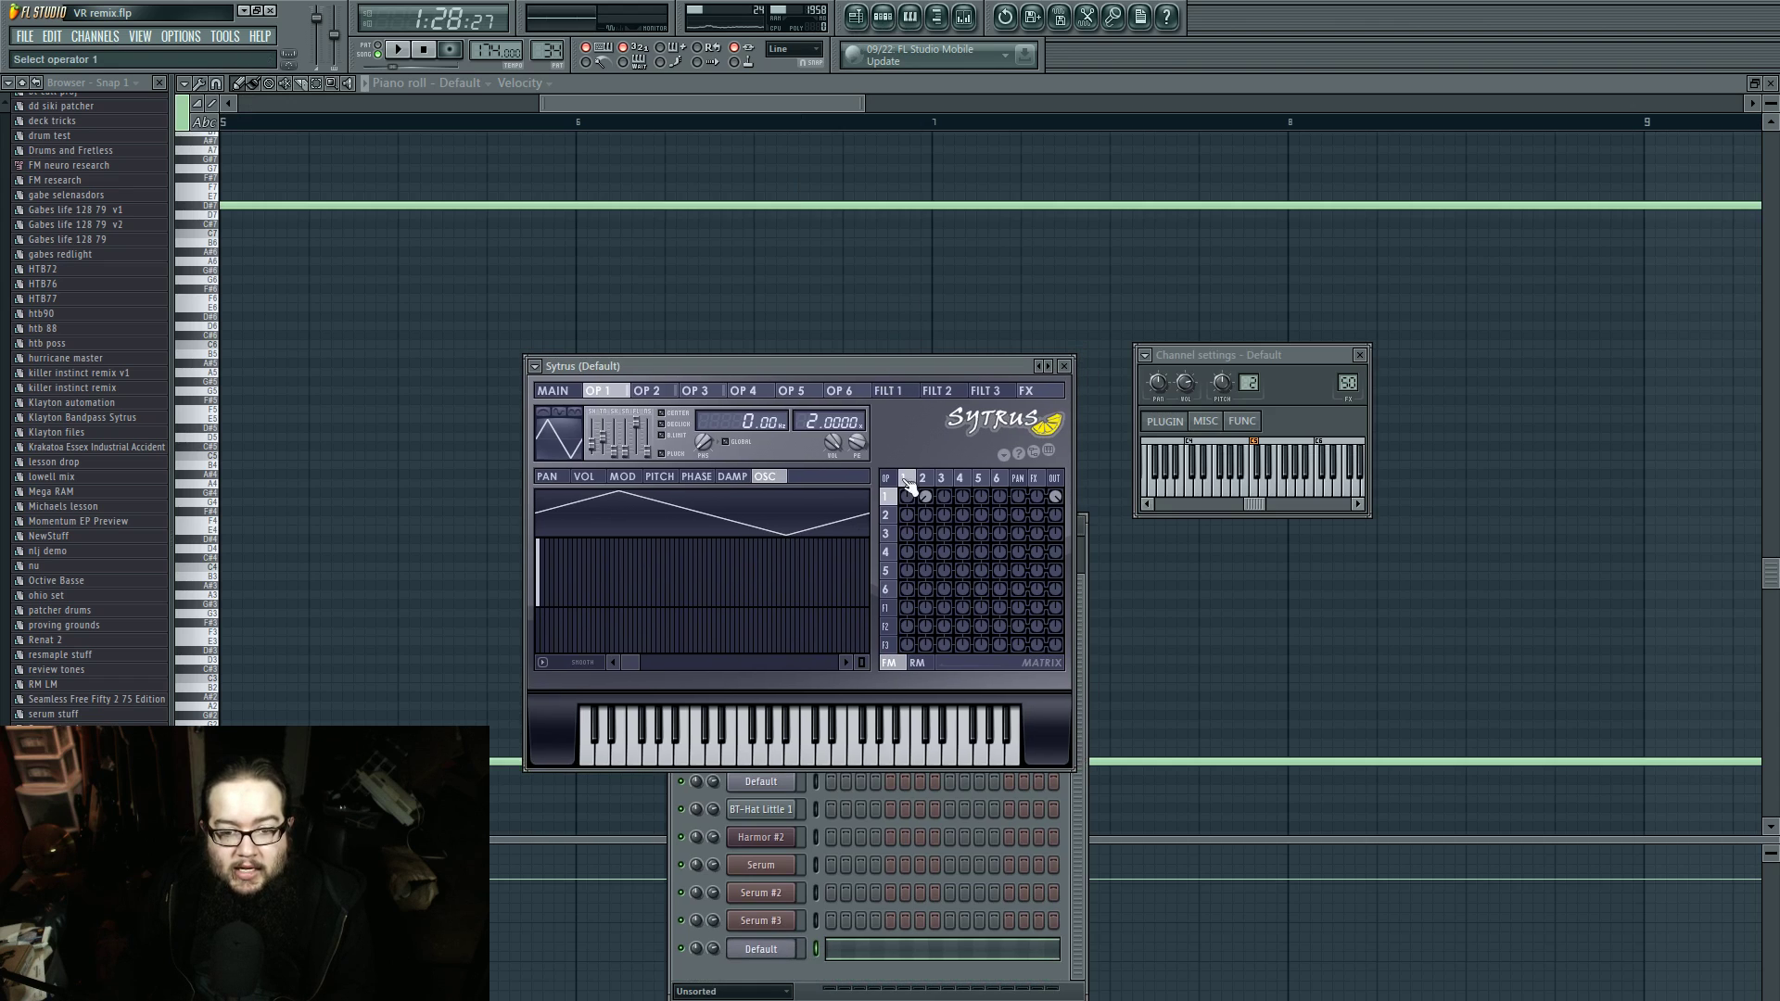
# Step: Compare the oscillator waveforms and frequency ratios of Sytrus operators 1 and 2
pyautogui.click(923, 480)
pyautogui.click(905, 481)
pyautogui.click(924, 481)
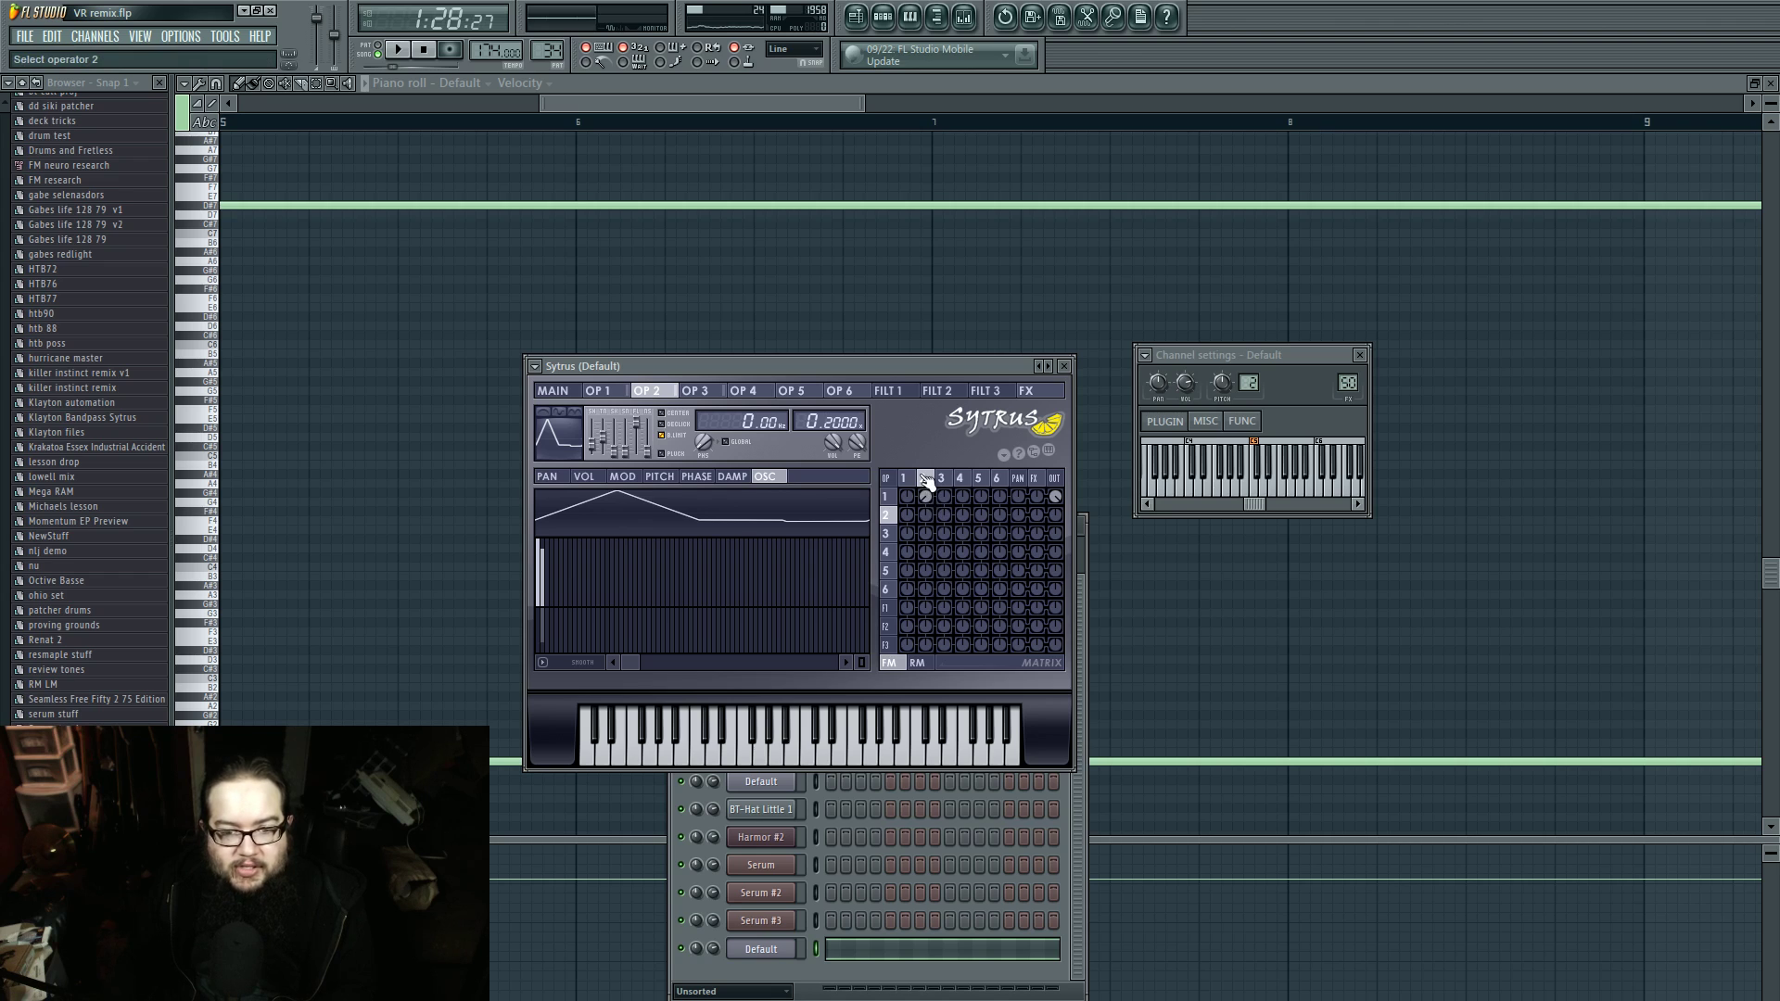
pyautogui.click(907, 478)
pyautogui.click(925, 479)
pyautogui.click(907, 478)
pyautogui.click(927, 478)
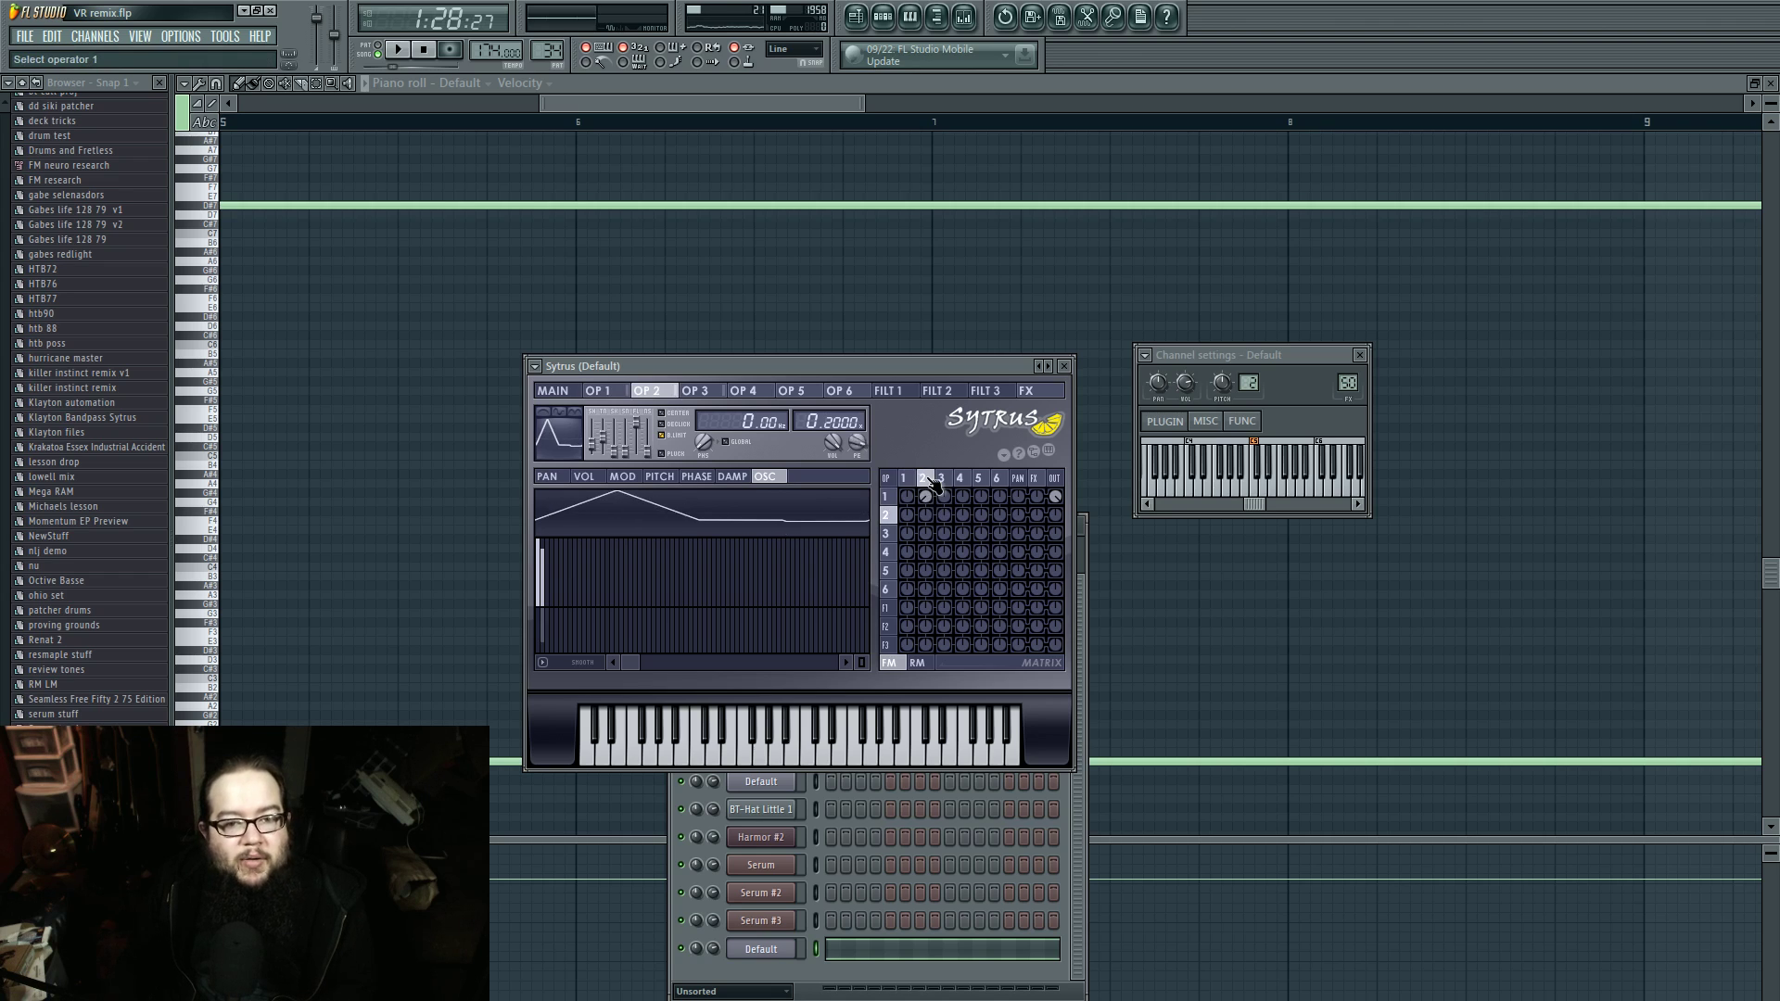
pyautogui.click(908, 478)
pyautogui.click(925, 478)
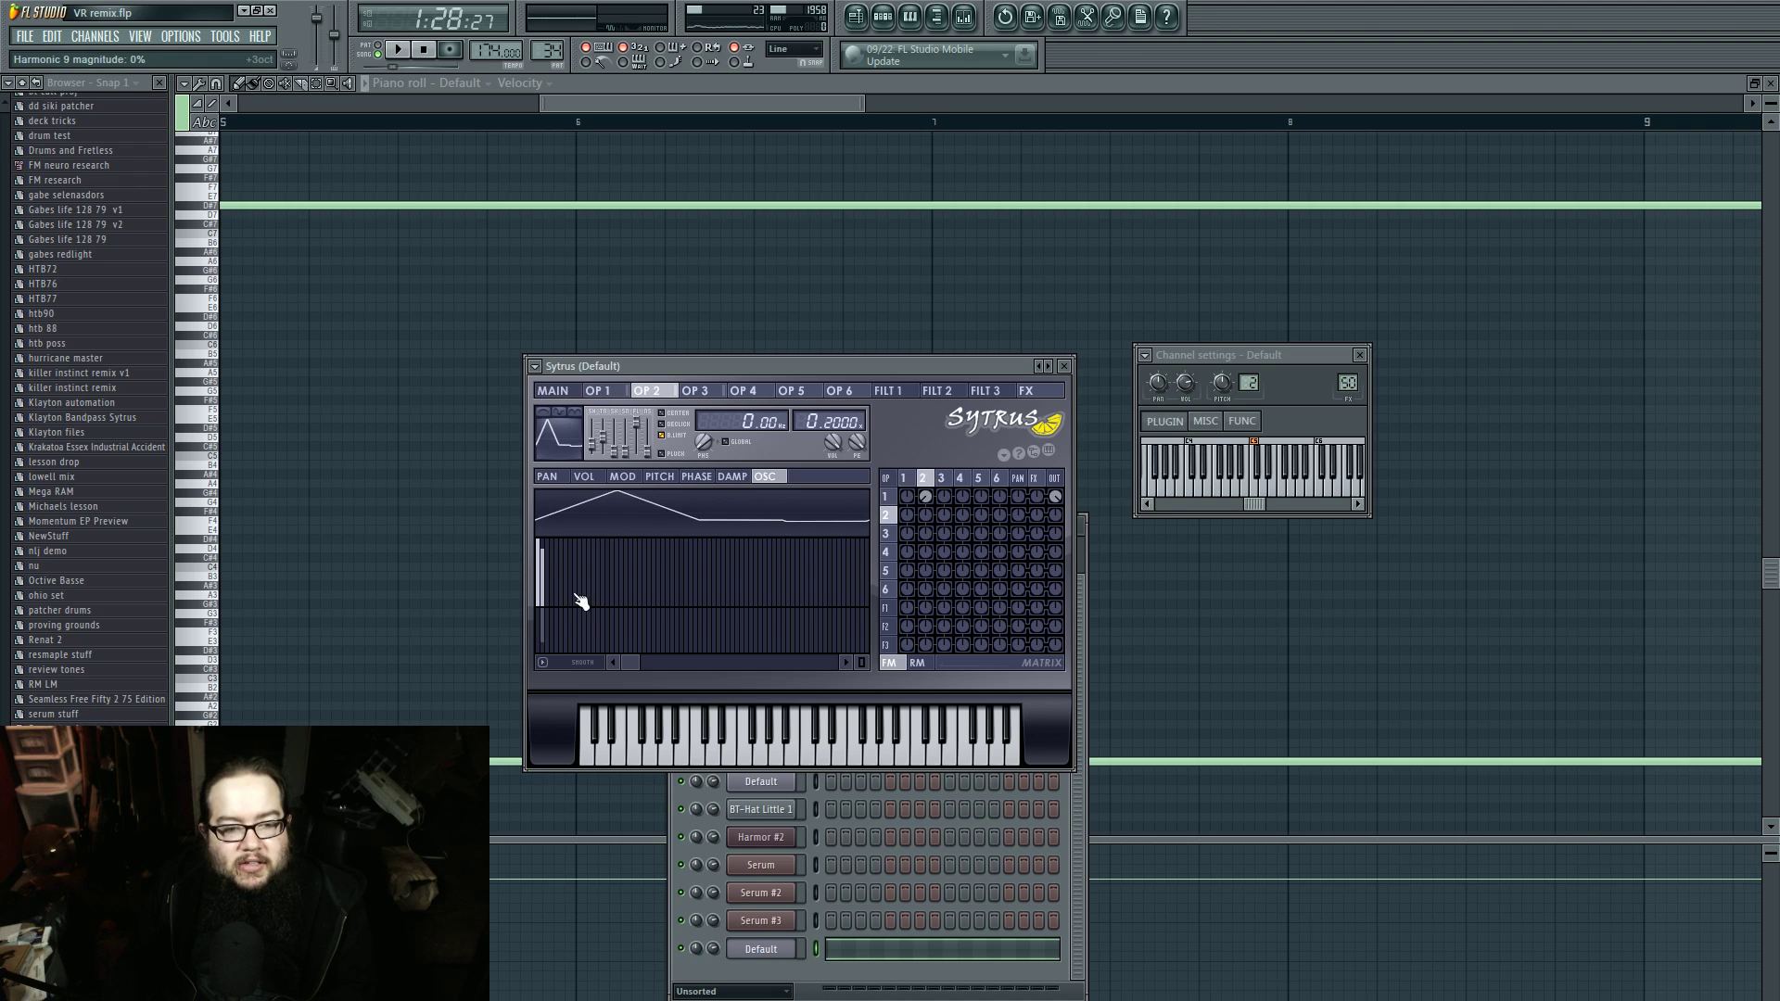
# Step: Set the second harmonic's phase in operator 2 to 73% and compare its settings with operator 1 again
pyautogui.moveTo(548, 649)
pyautogui.mouseDown()
pyautogui.moveTo(547, 619)
pyautogui.moveTo(549, 652)
pyautogui.mouseUp()
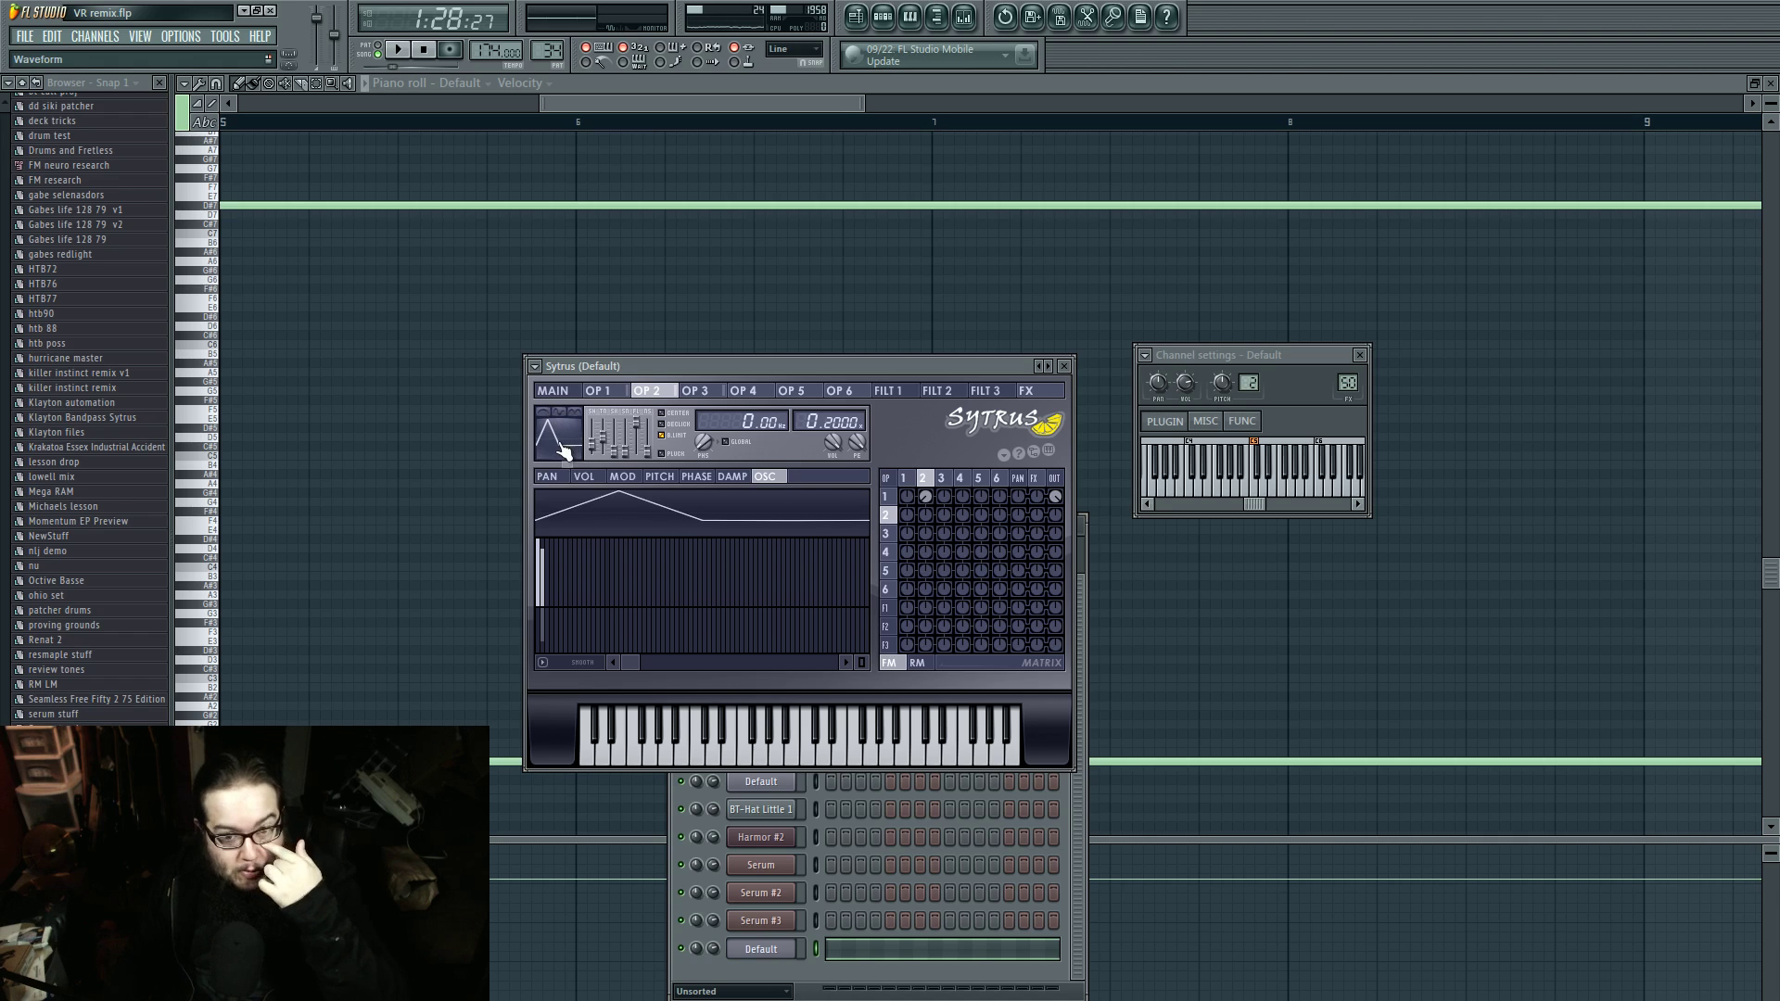
pyautogui.click(543, 643)
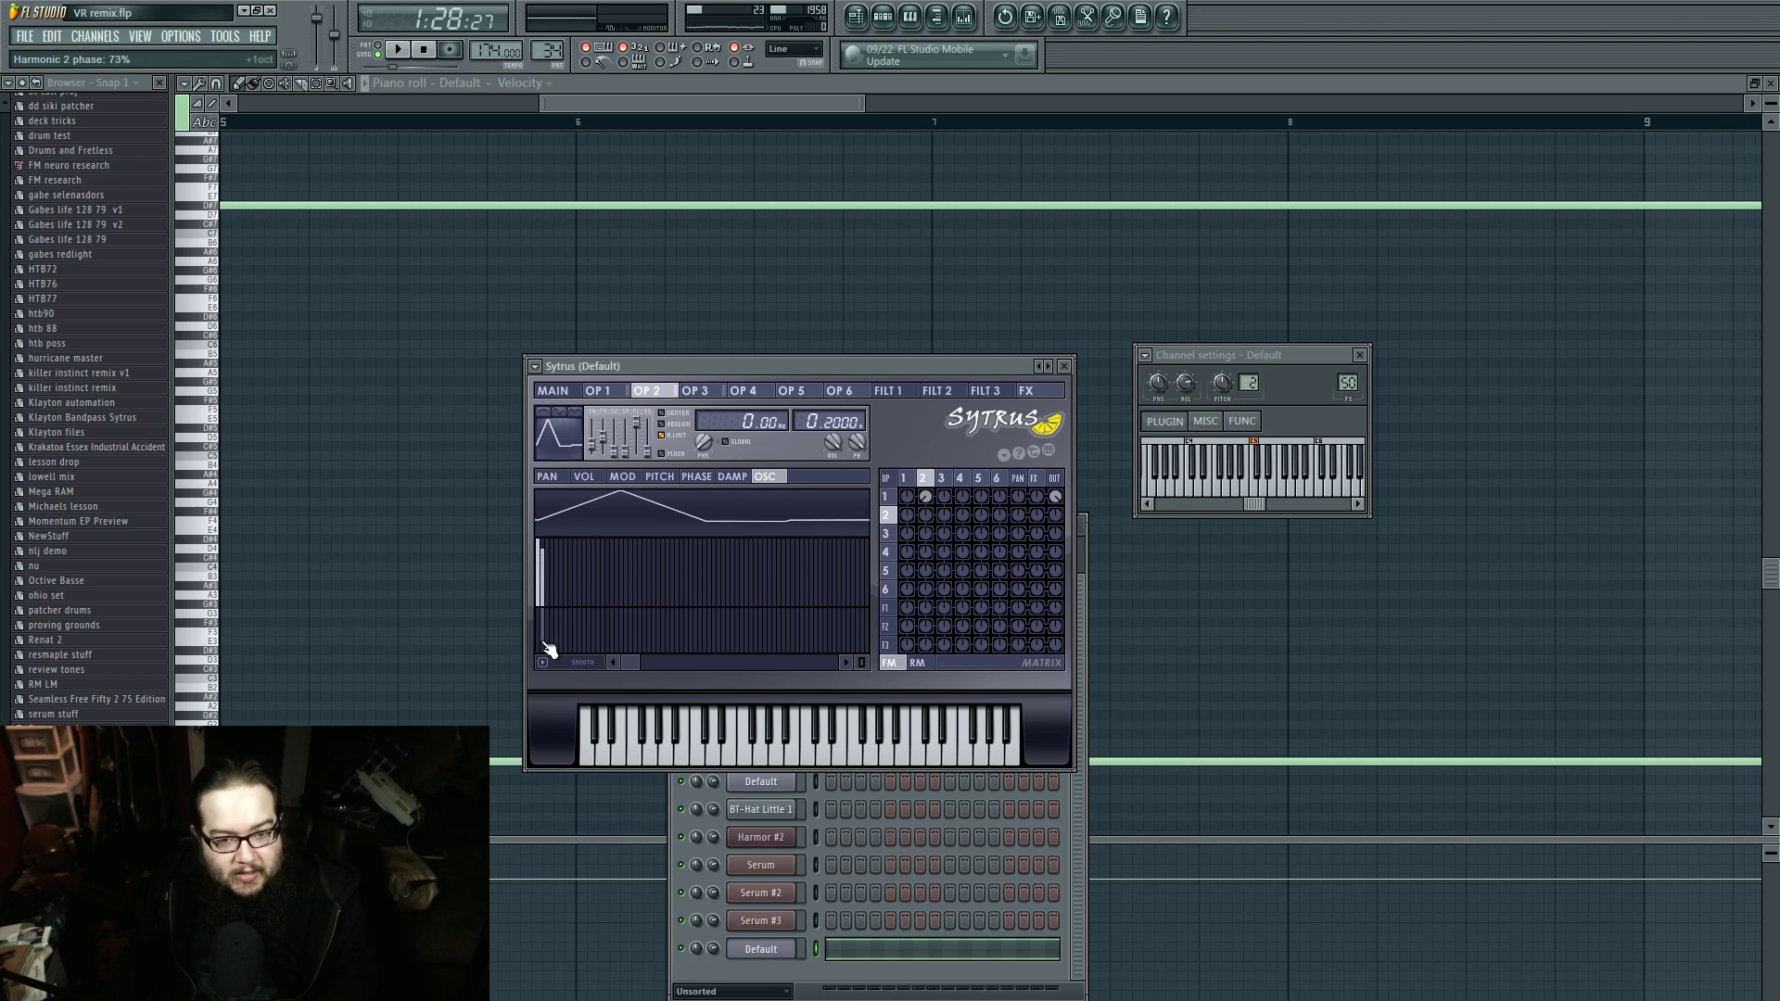
pyautogui.click(916, 477)
pyautogui.click(922, 478)
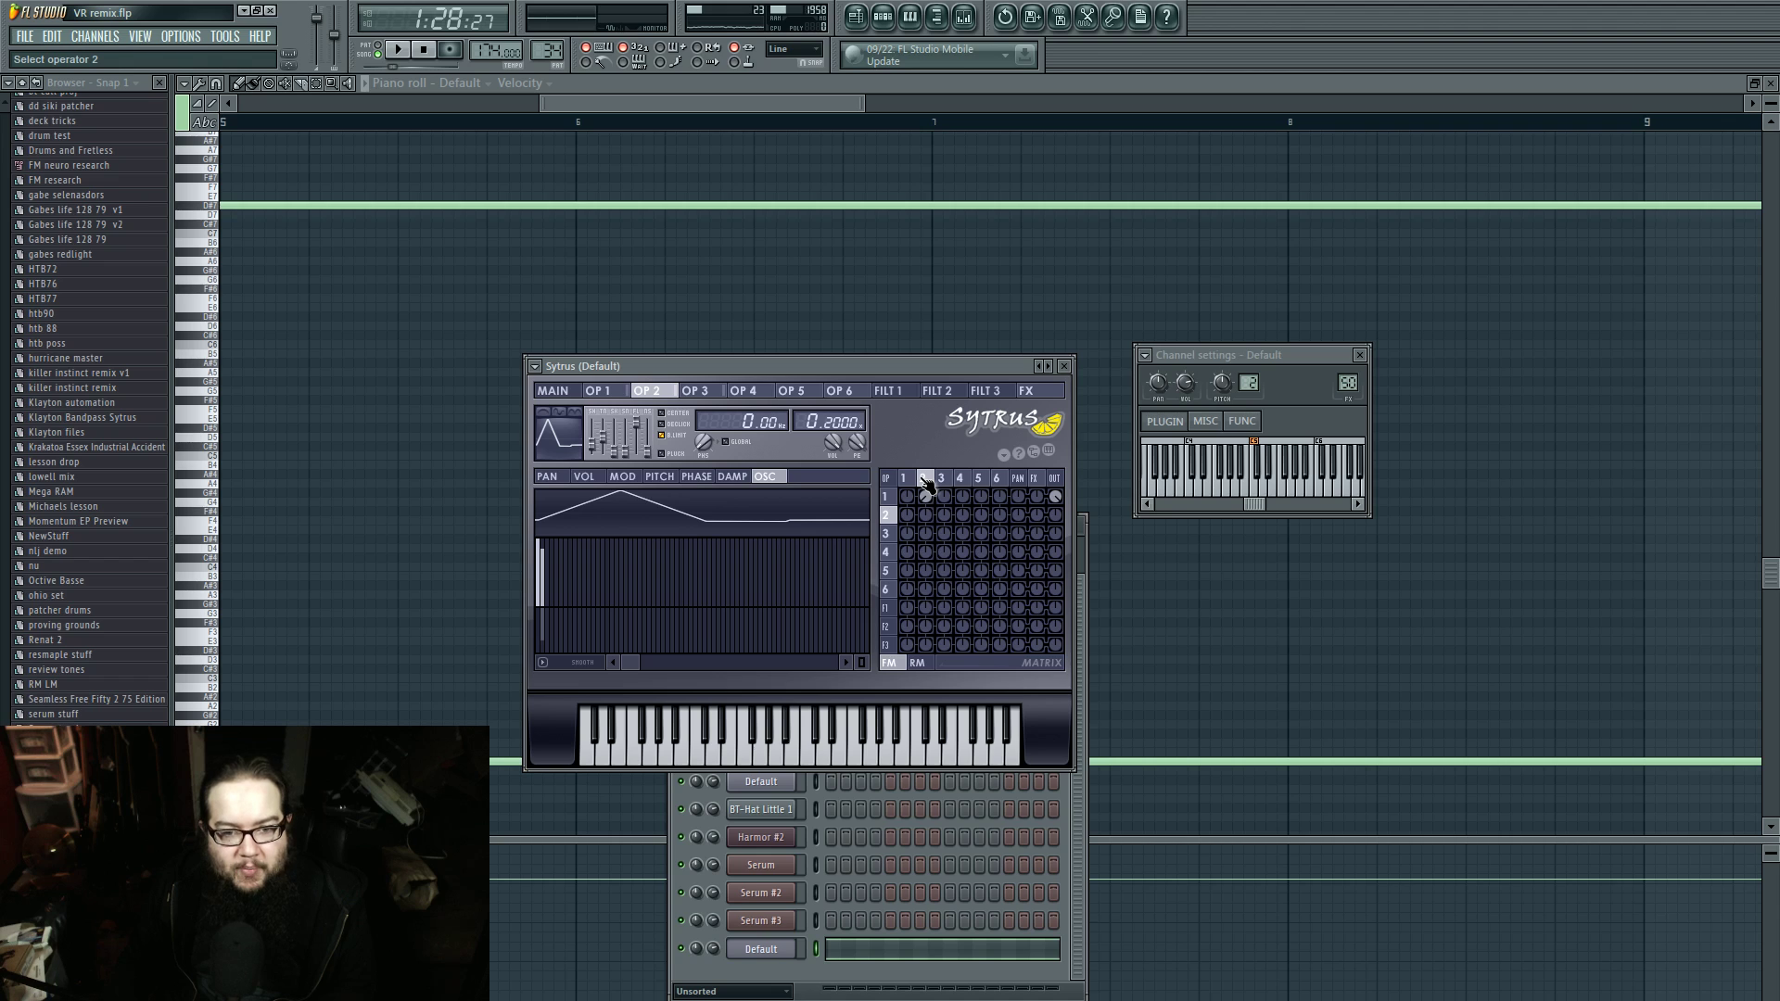
pyautogui.click(914, 478)
pyautogui.click(922, 479)
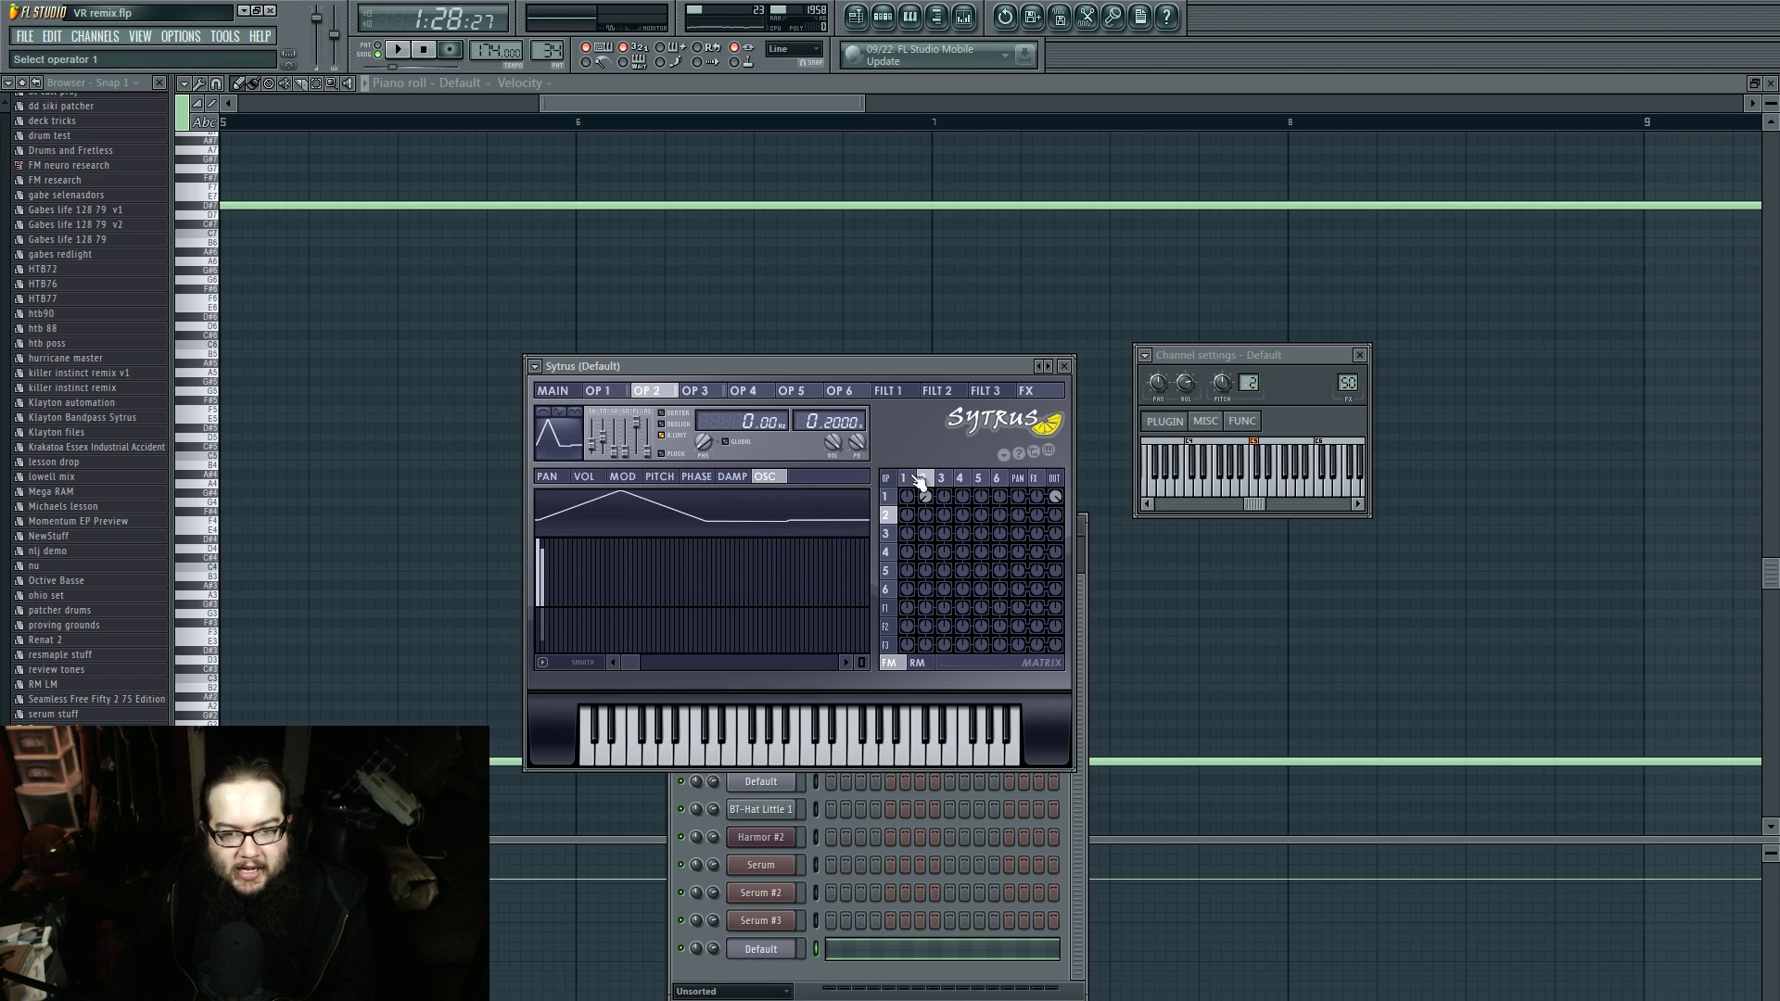
pyautogui.click(904, 478)
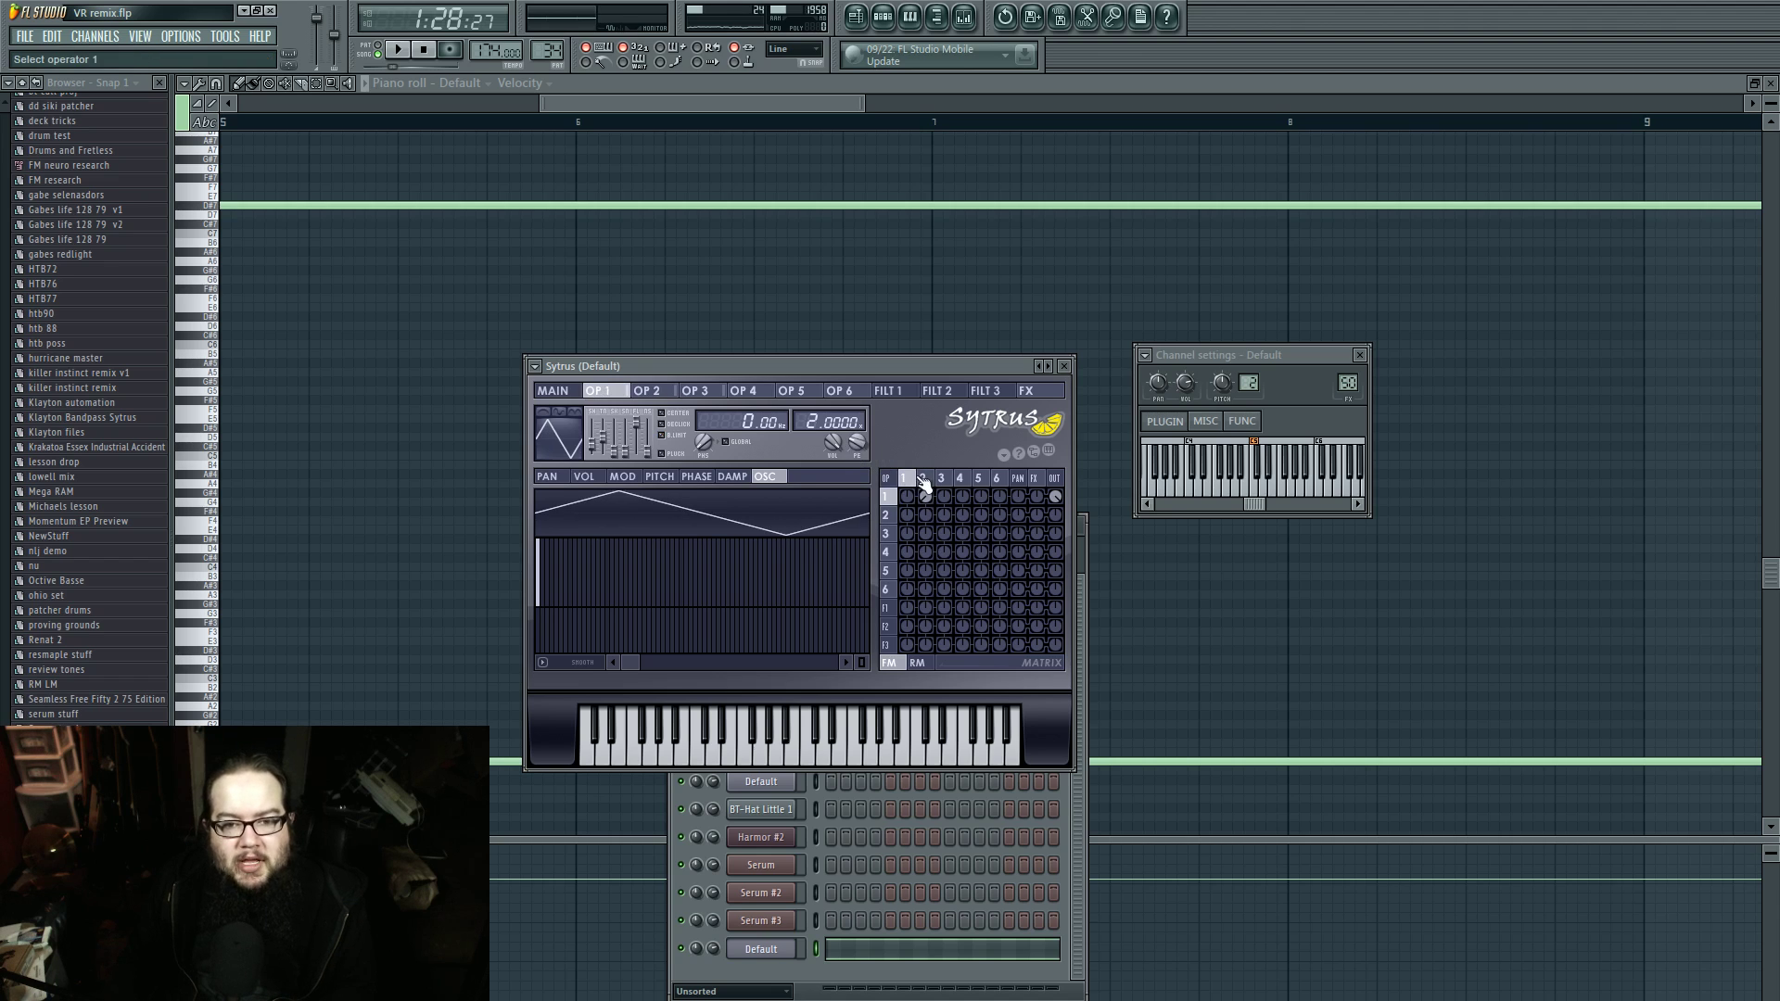
# Step: Display operator 2's Mod X pitch mapping, play the sound briefly from bar 65, and stop playback
pyautogui.click(922, 479)
pyautogui.click(655, 475)
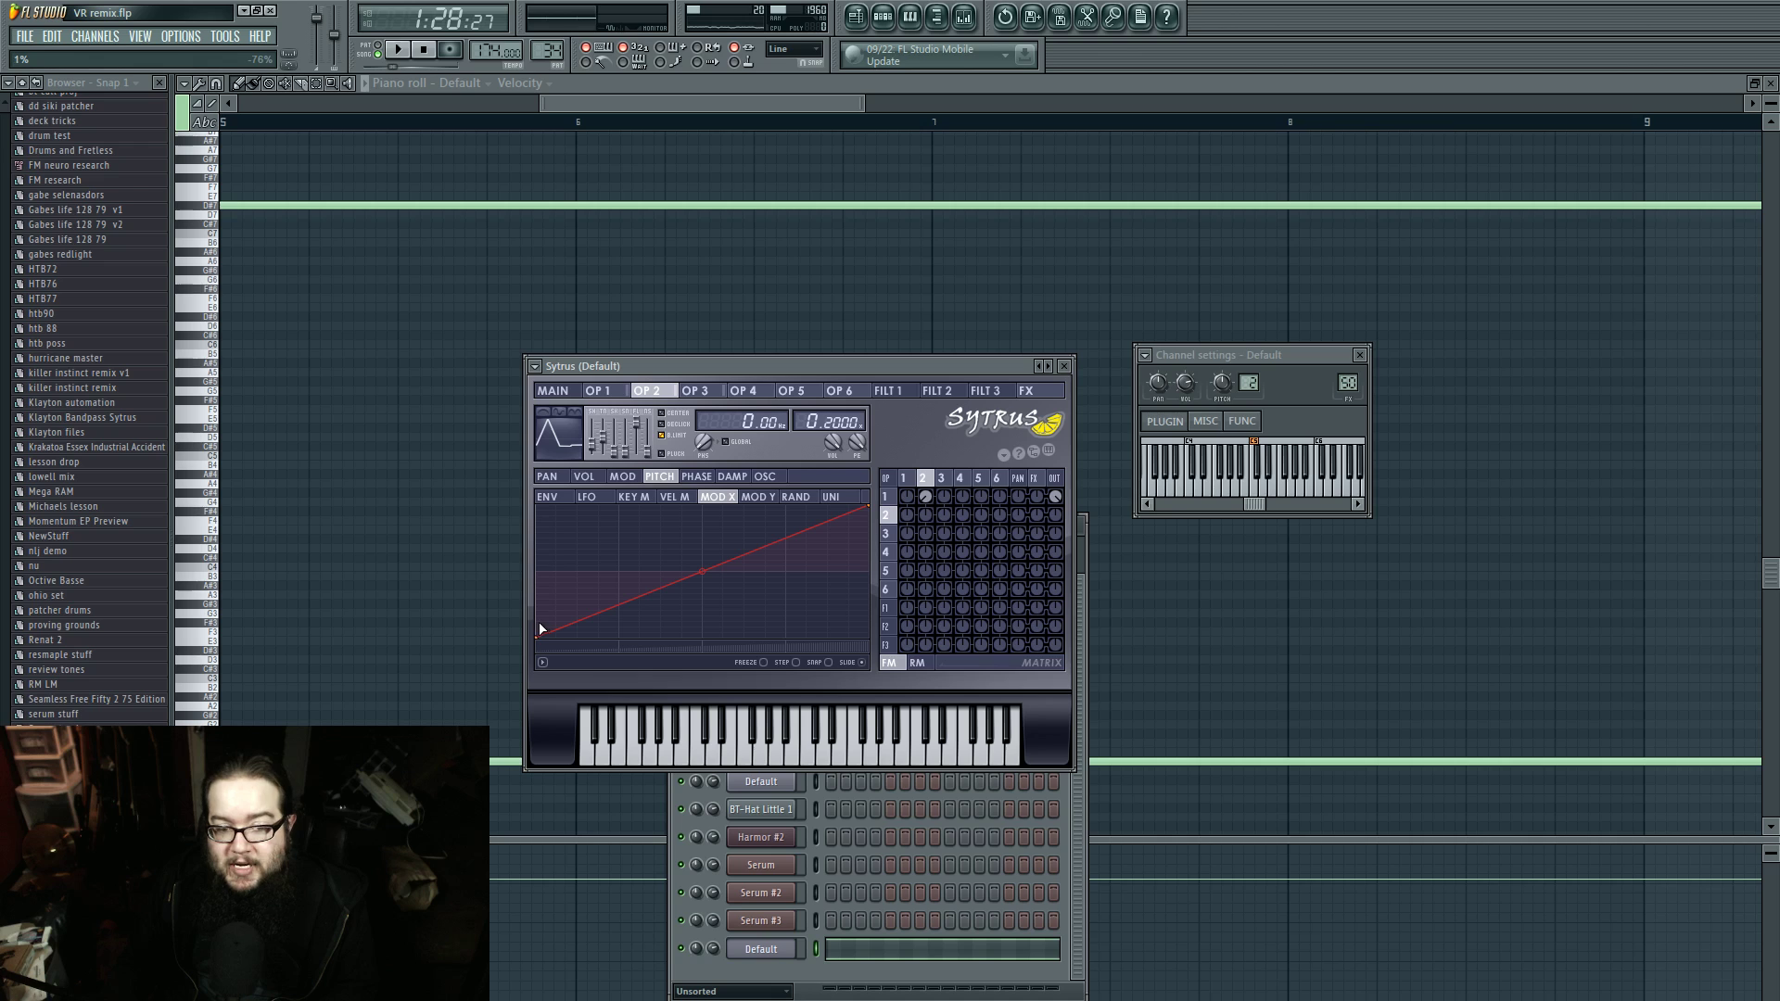
pyautogui.press('space')
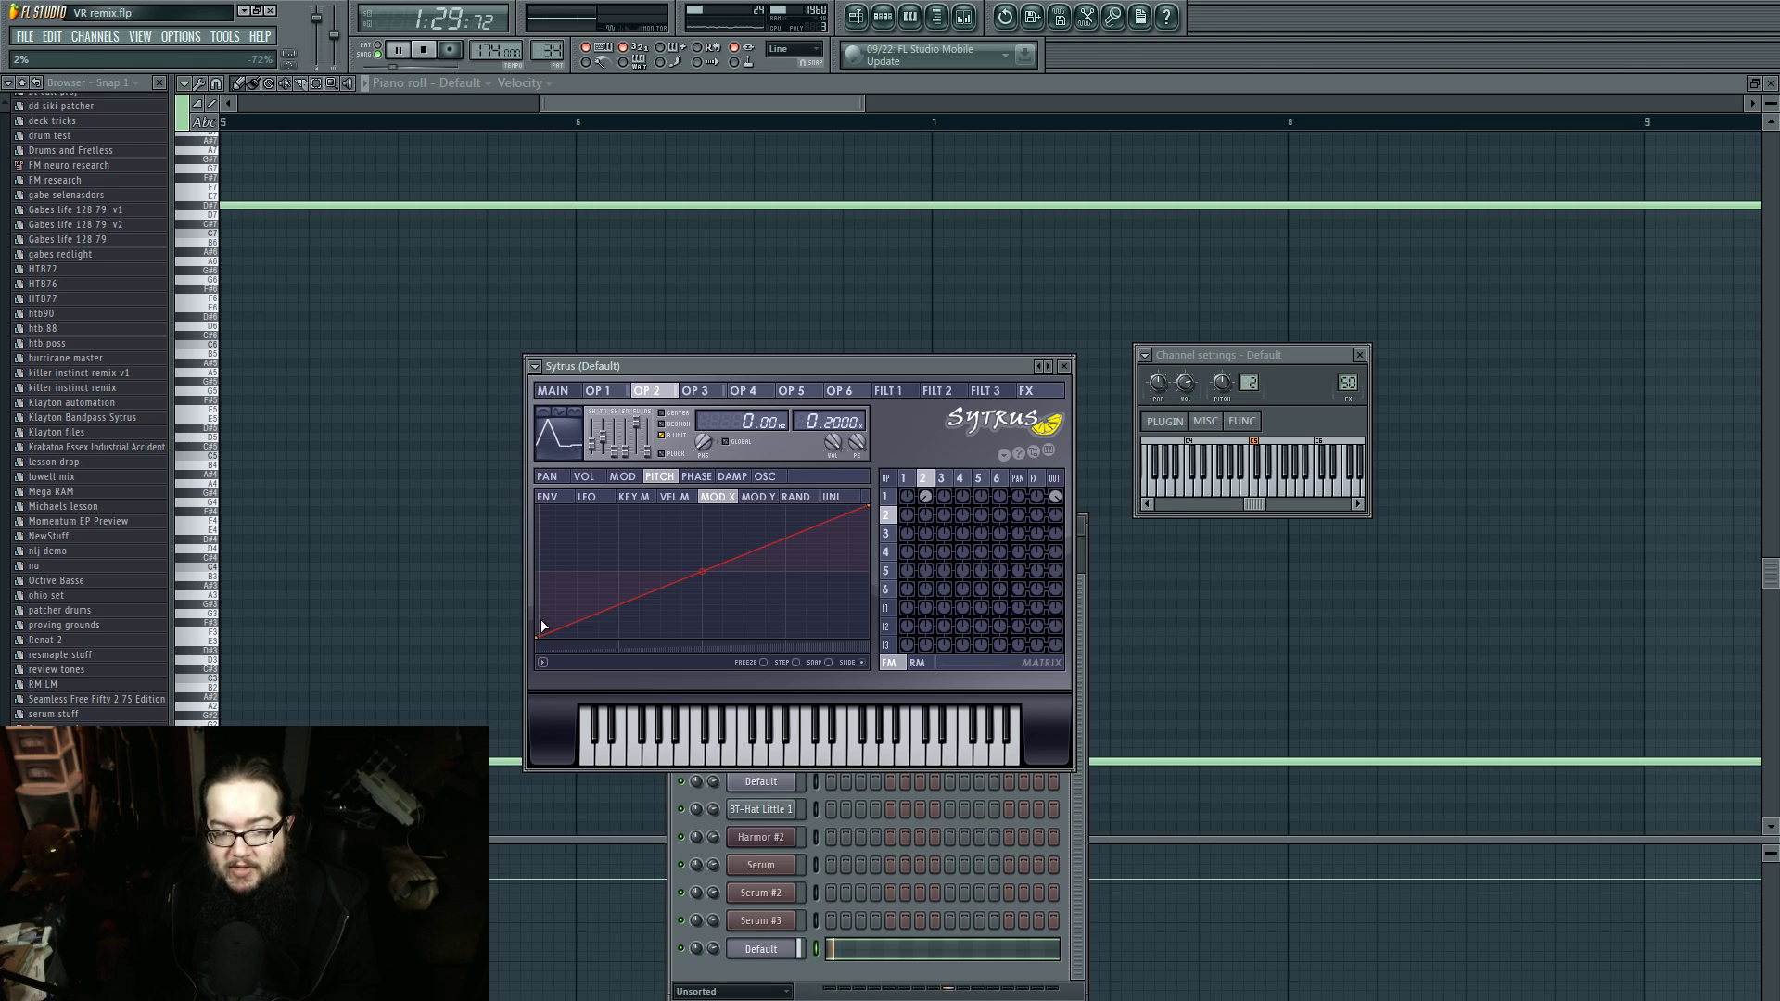
pyautogui.press('space')
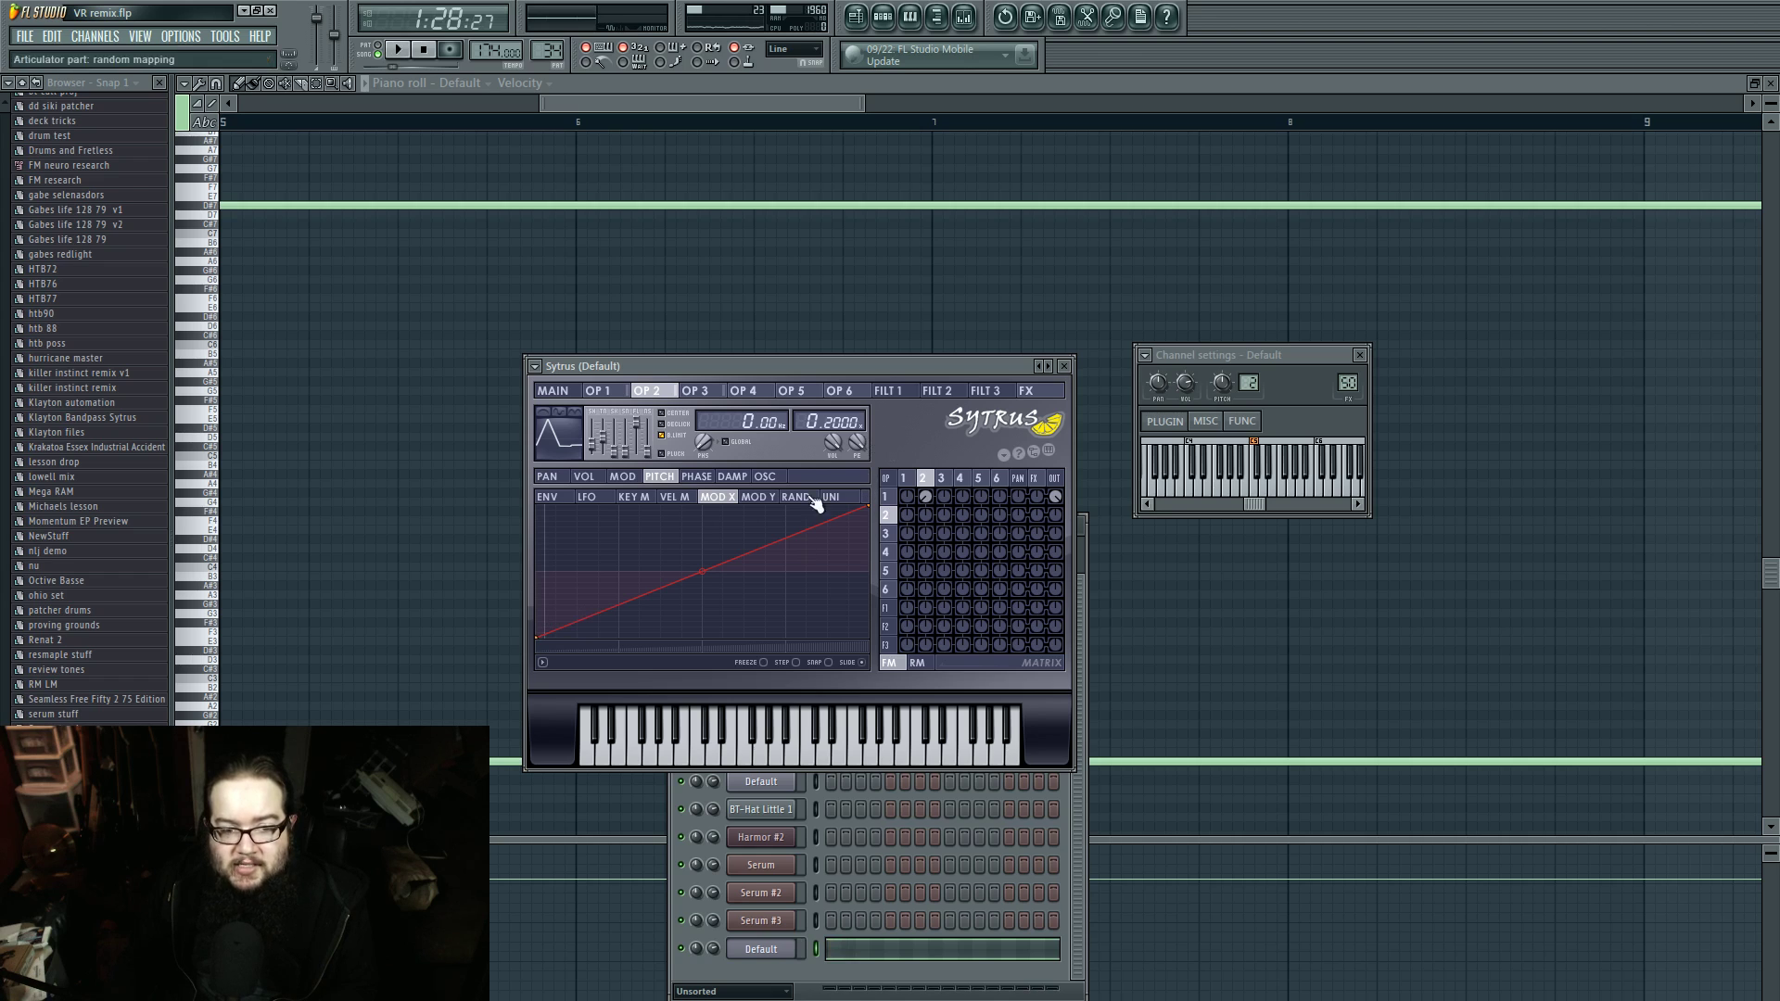
# Step: Compare the Mod X pitch mappings and frequency ratios of Sytrus operators 1 and 2
pyautogui.click(601, 393)
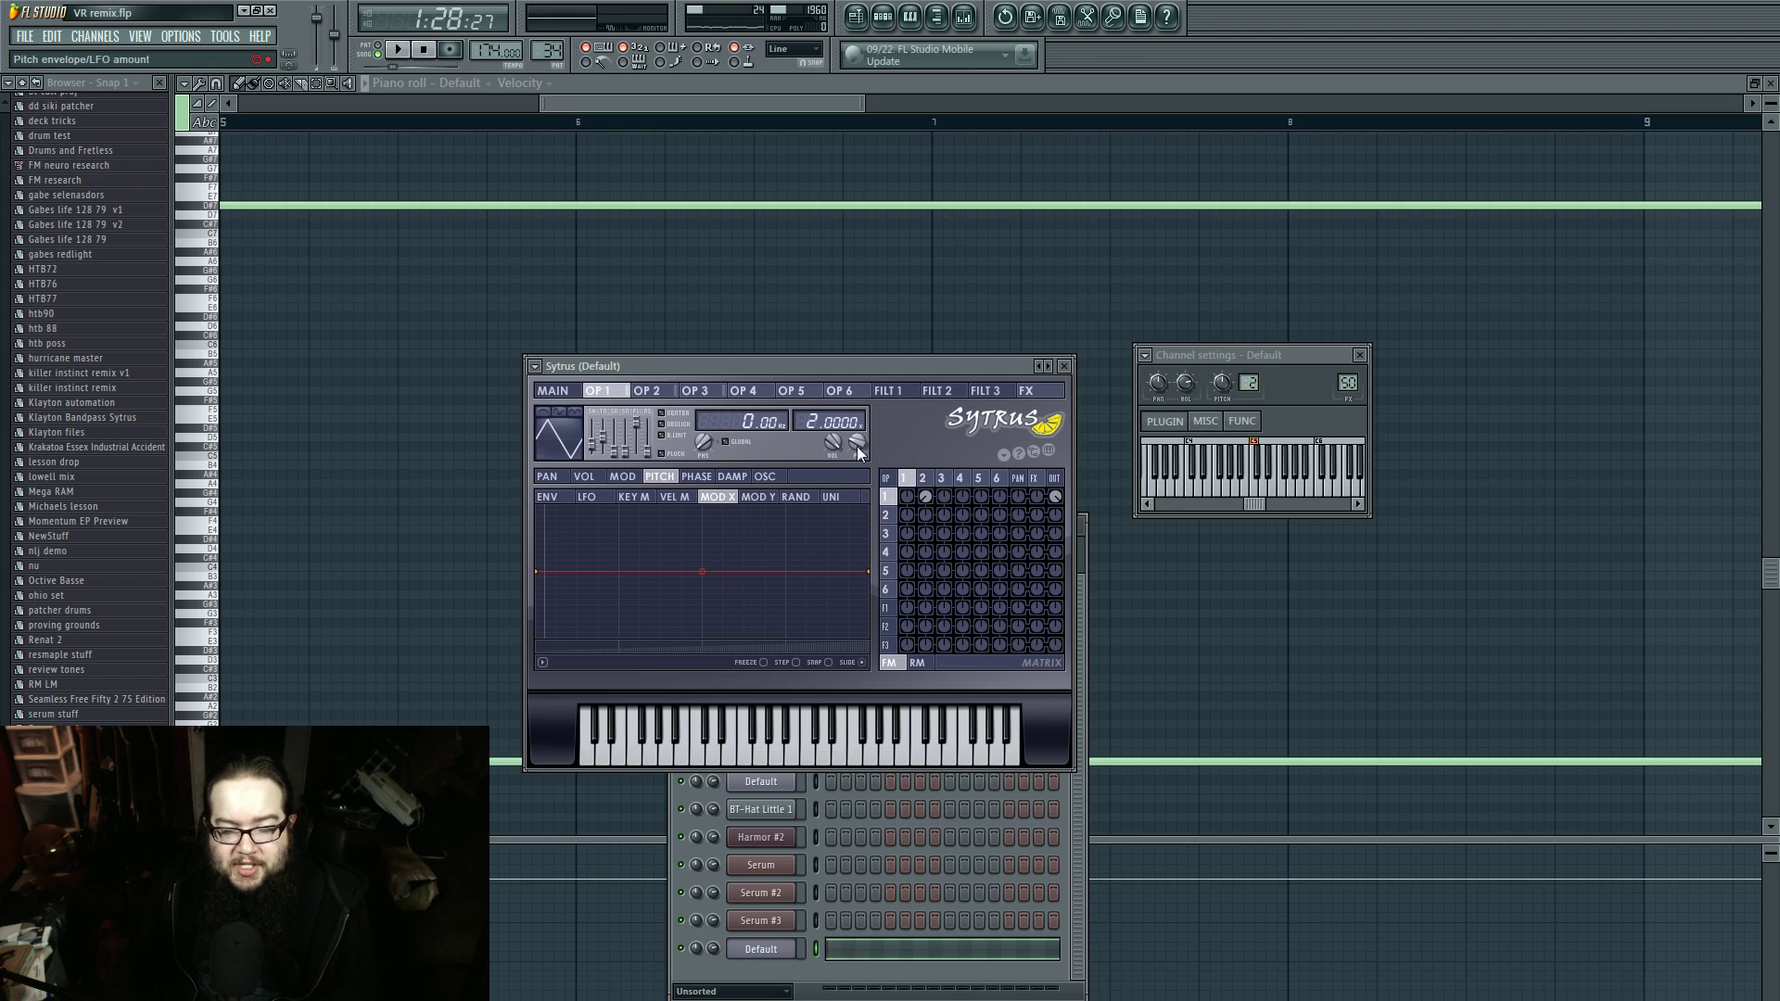
pyautogui.click(647, 390)
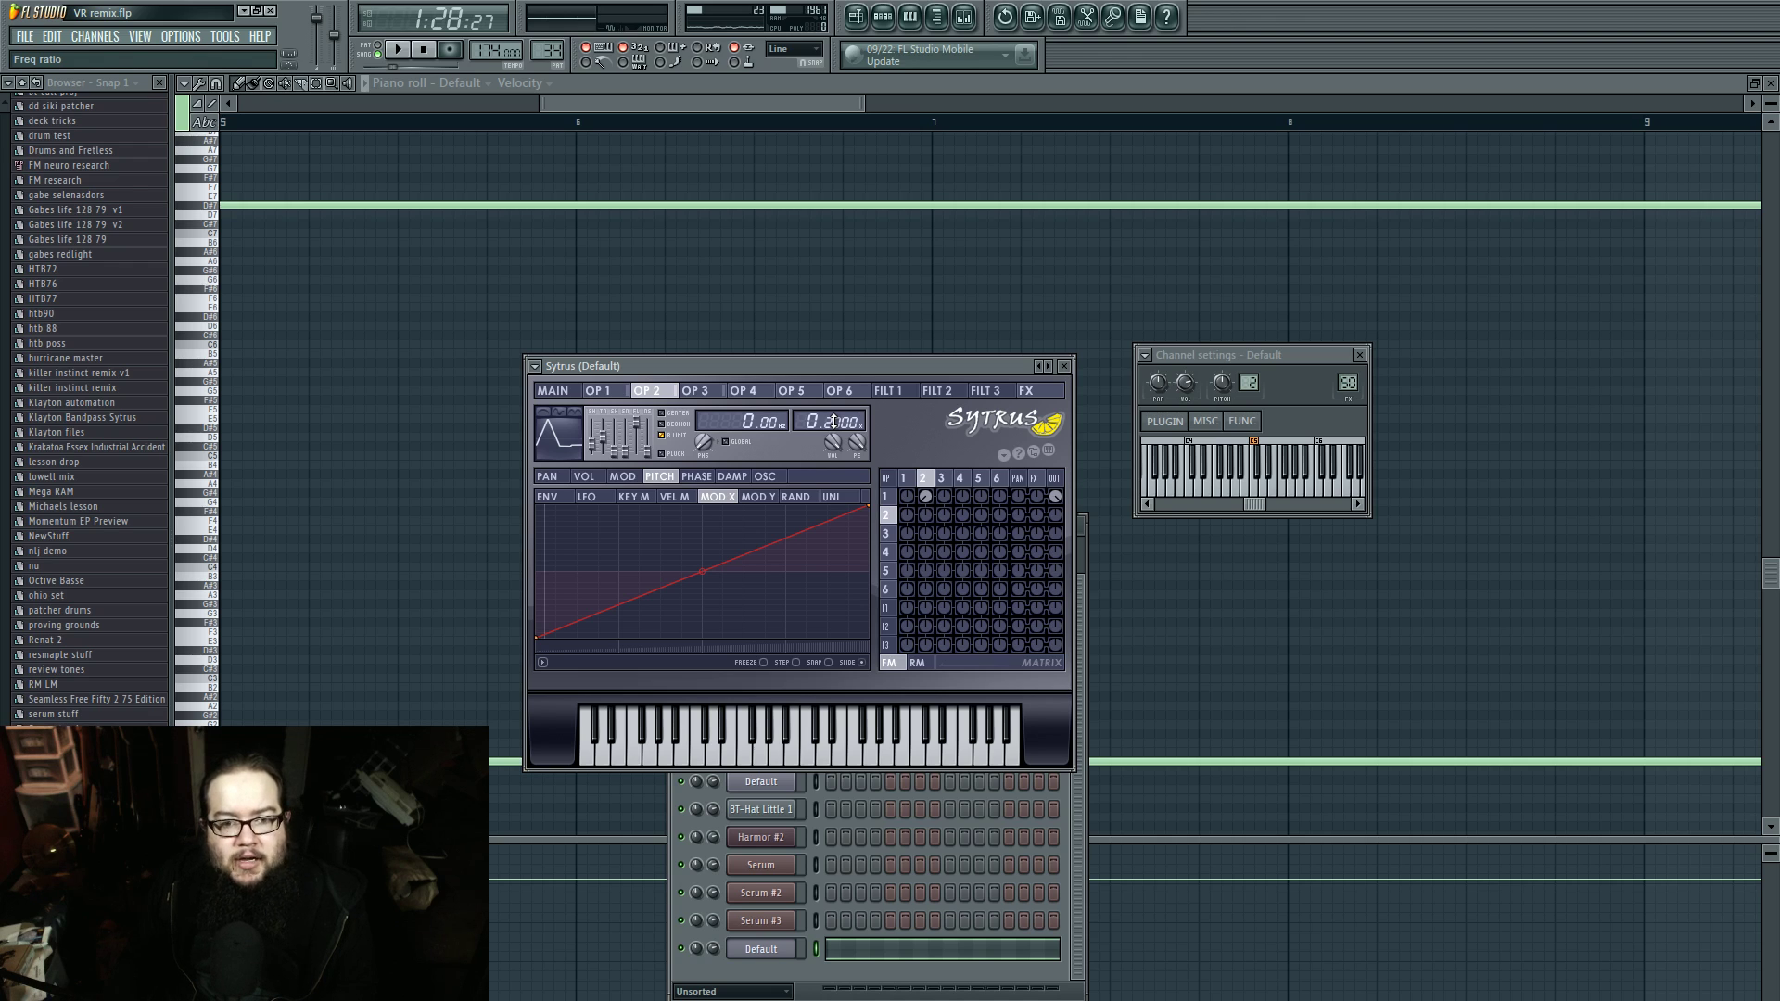
pyautogui.click(913, 478)
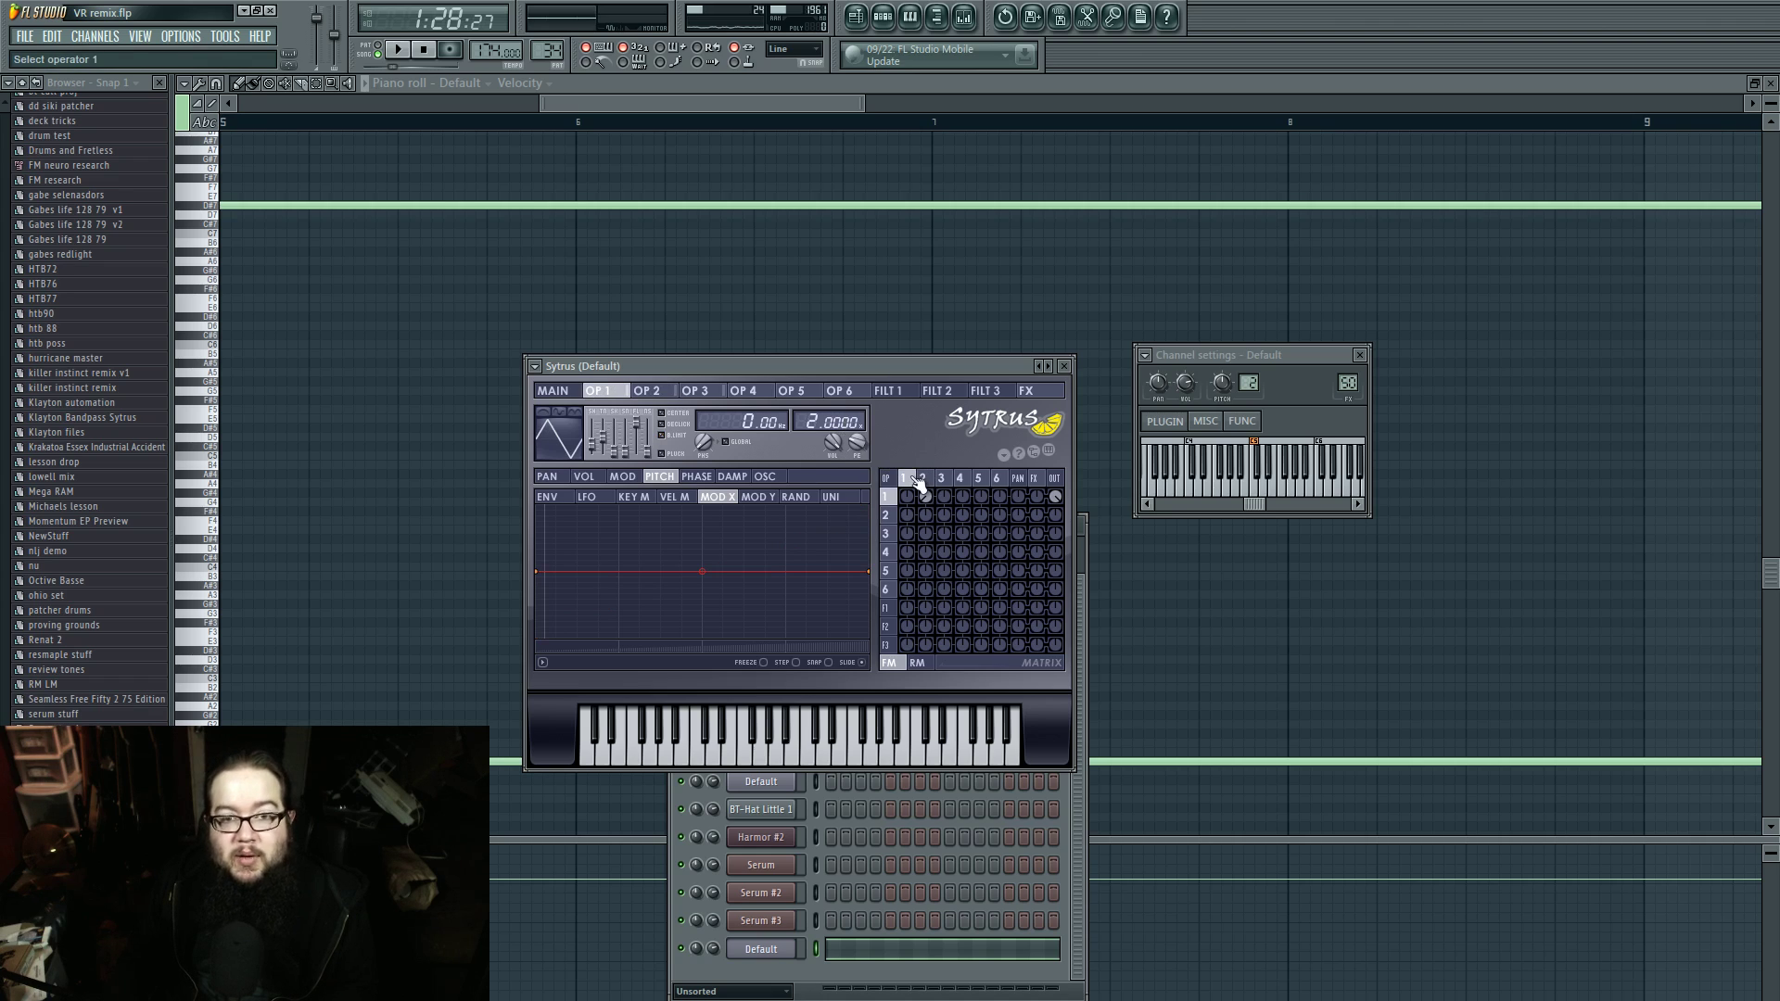
# Step: Return to the playlist and inspect the Modulation X envelope clip and the Insert 50 volume envelope clip below it
pyautogui.click(855, 15)
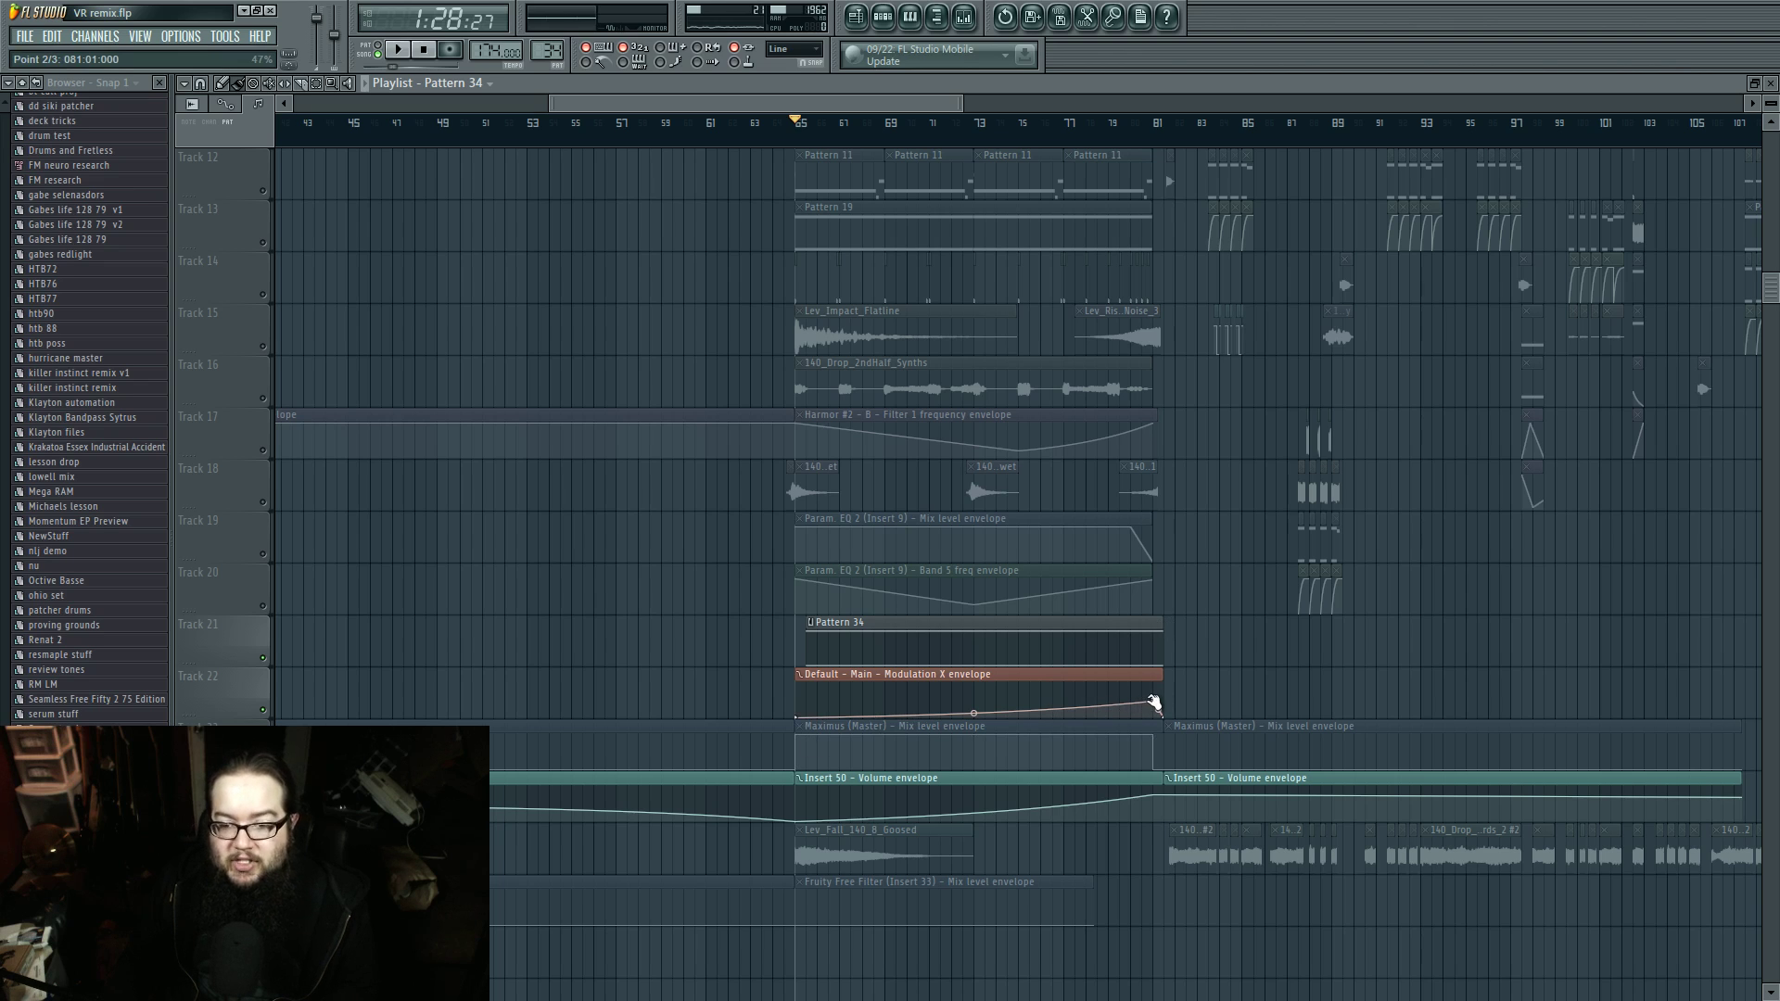
pyautogui.click(935, 684)
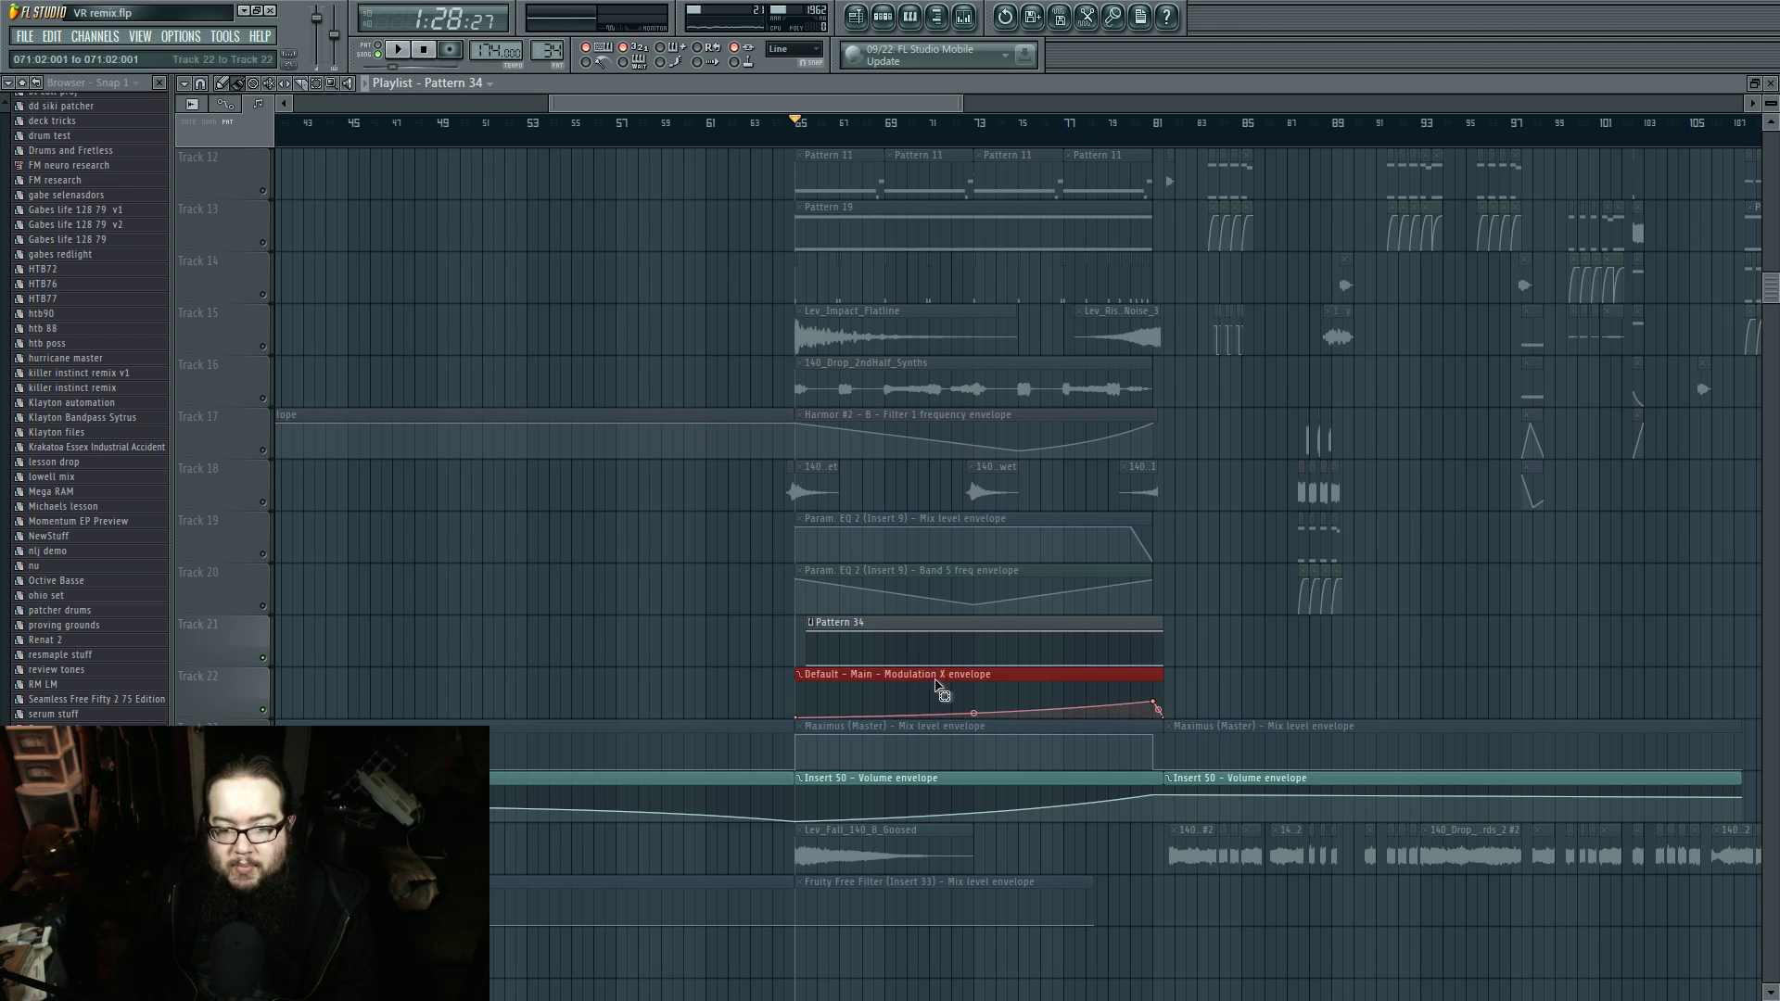
pyautogui.click(980, 791)
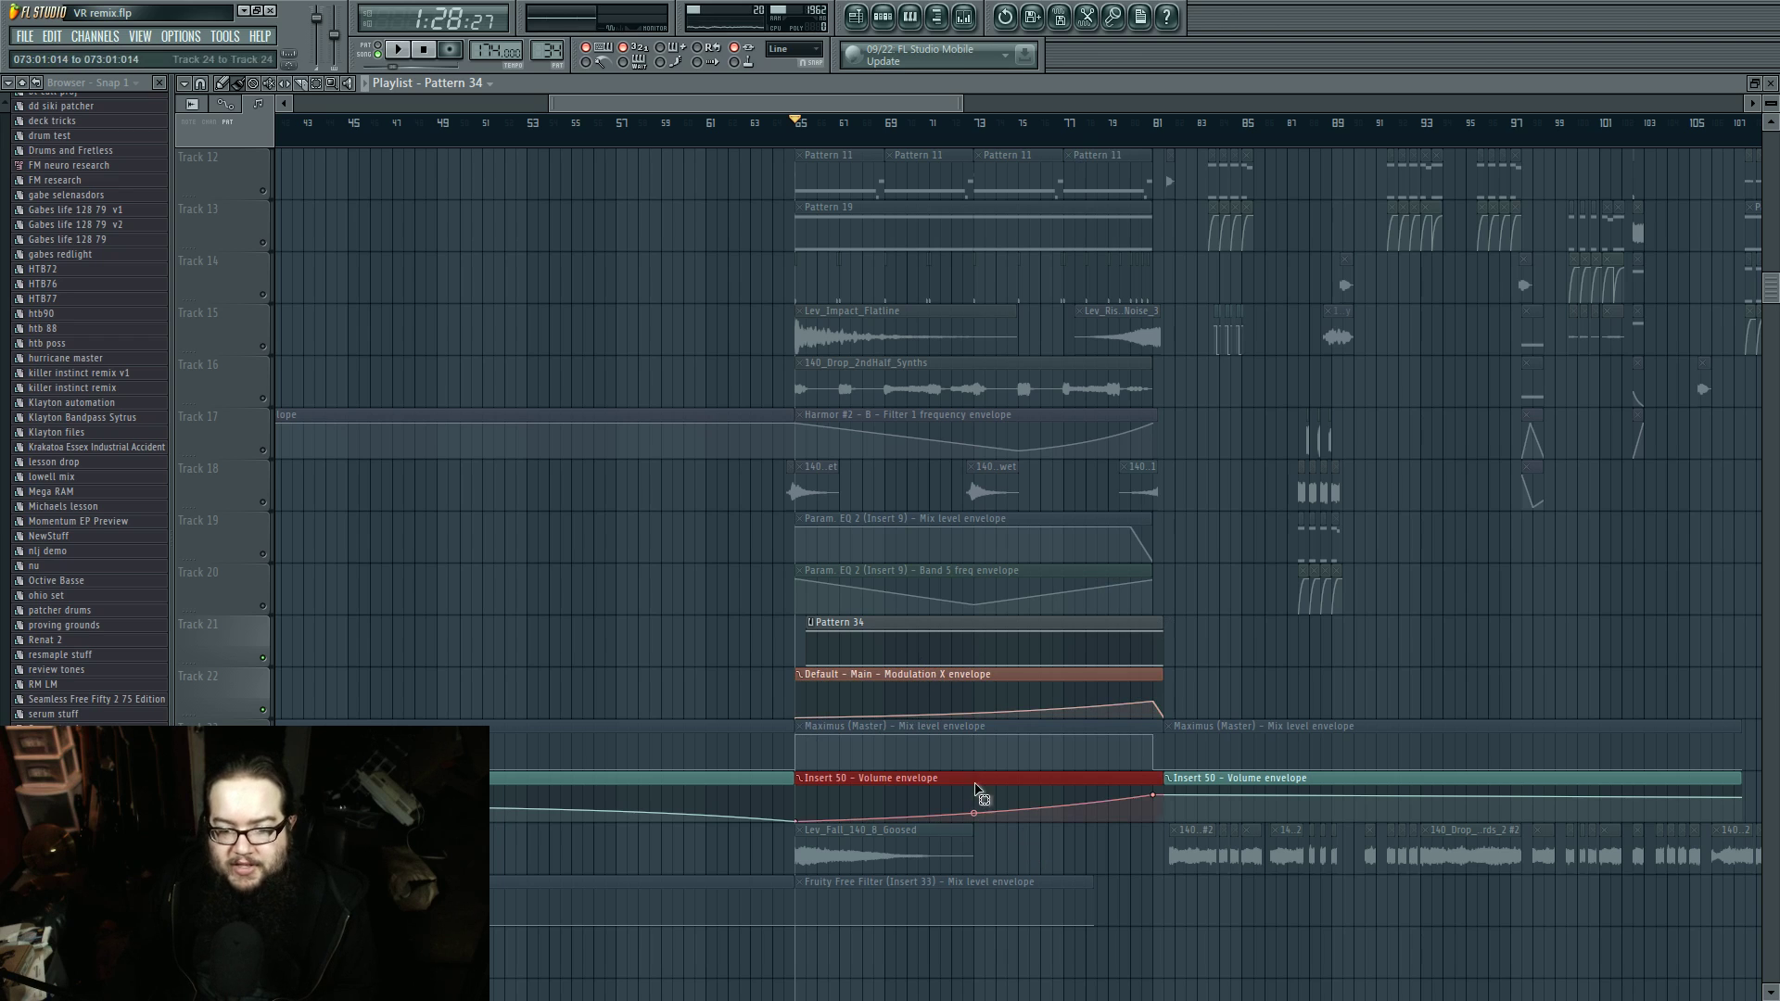
# Step: Show Insert 50 in the mixer and check its Fruity Parametric EQ 2 and Fruity Chorus effects
pyautogui.press('F9')
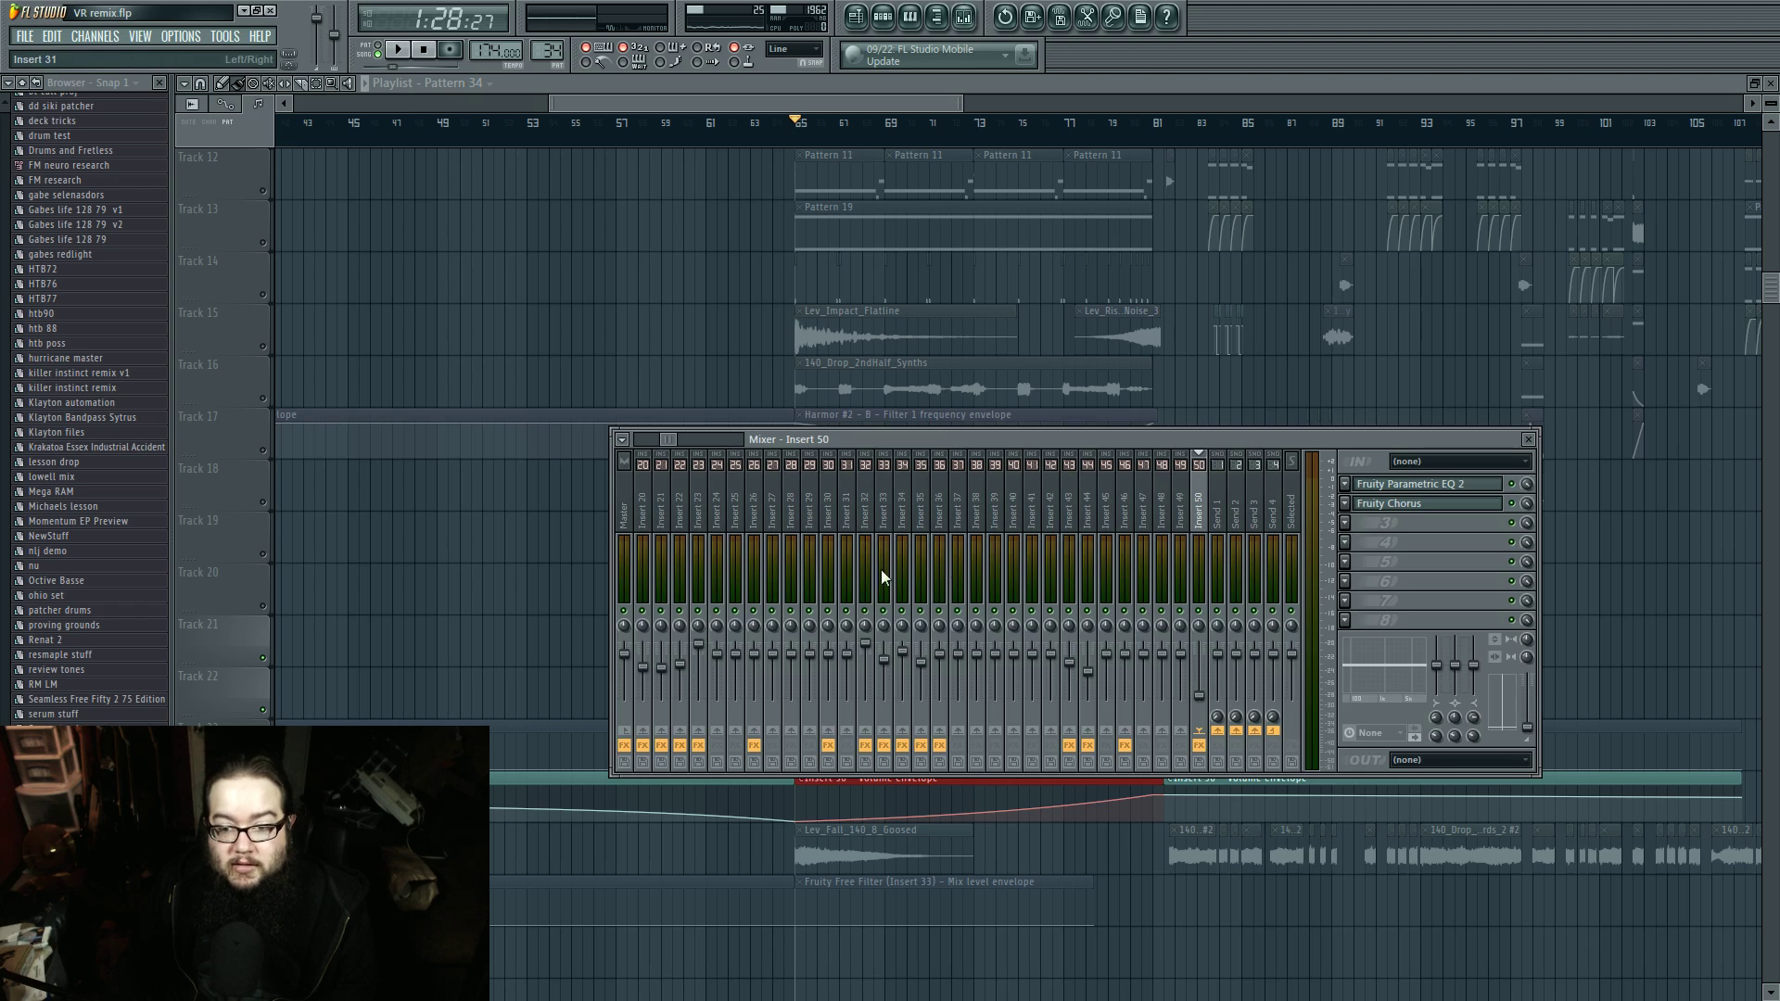
pyautogui.click(1407, 487)
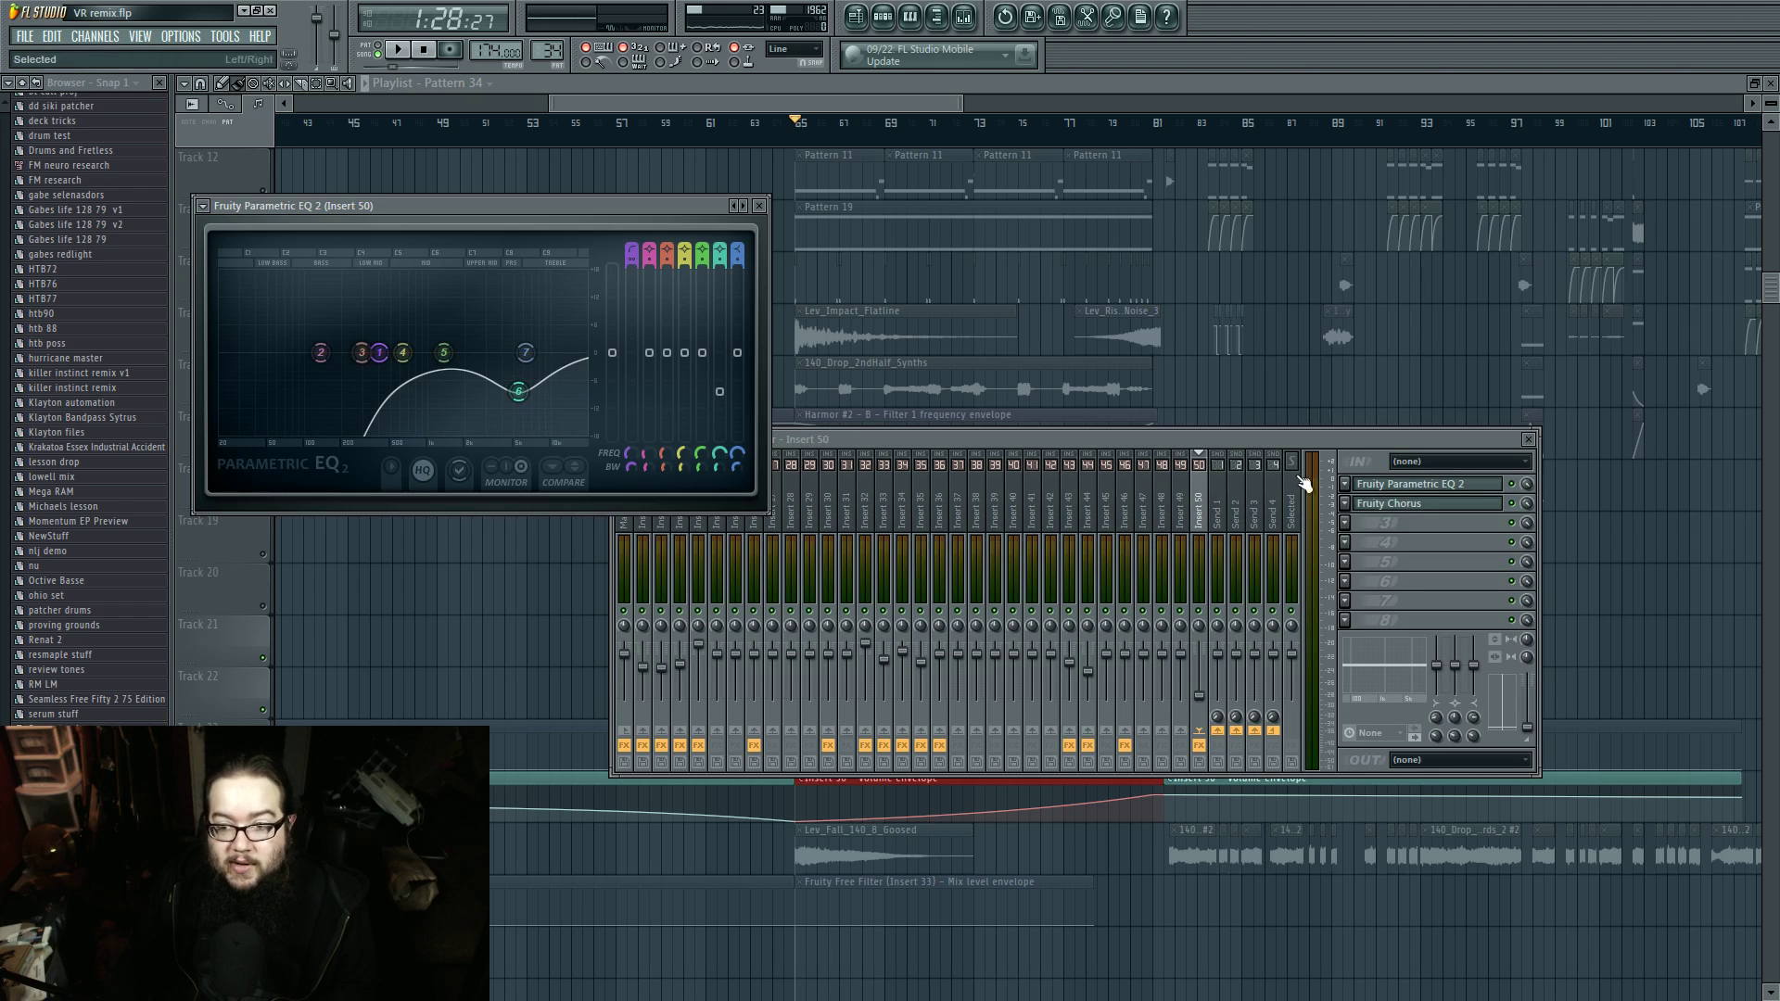
pyautogui.click(1402, 506)
pyautogui.click(1403, 507)
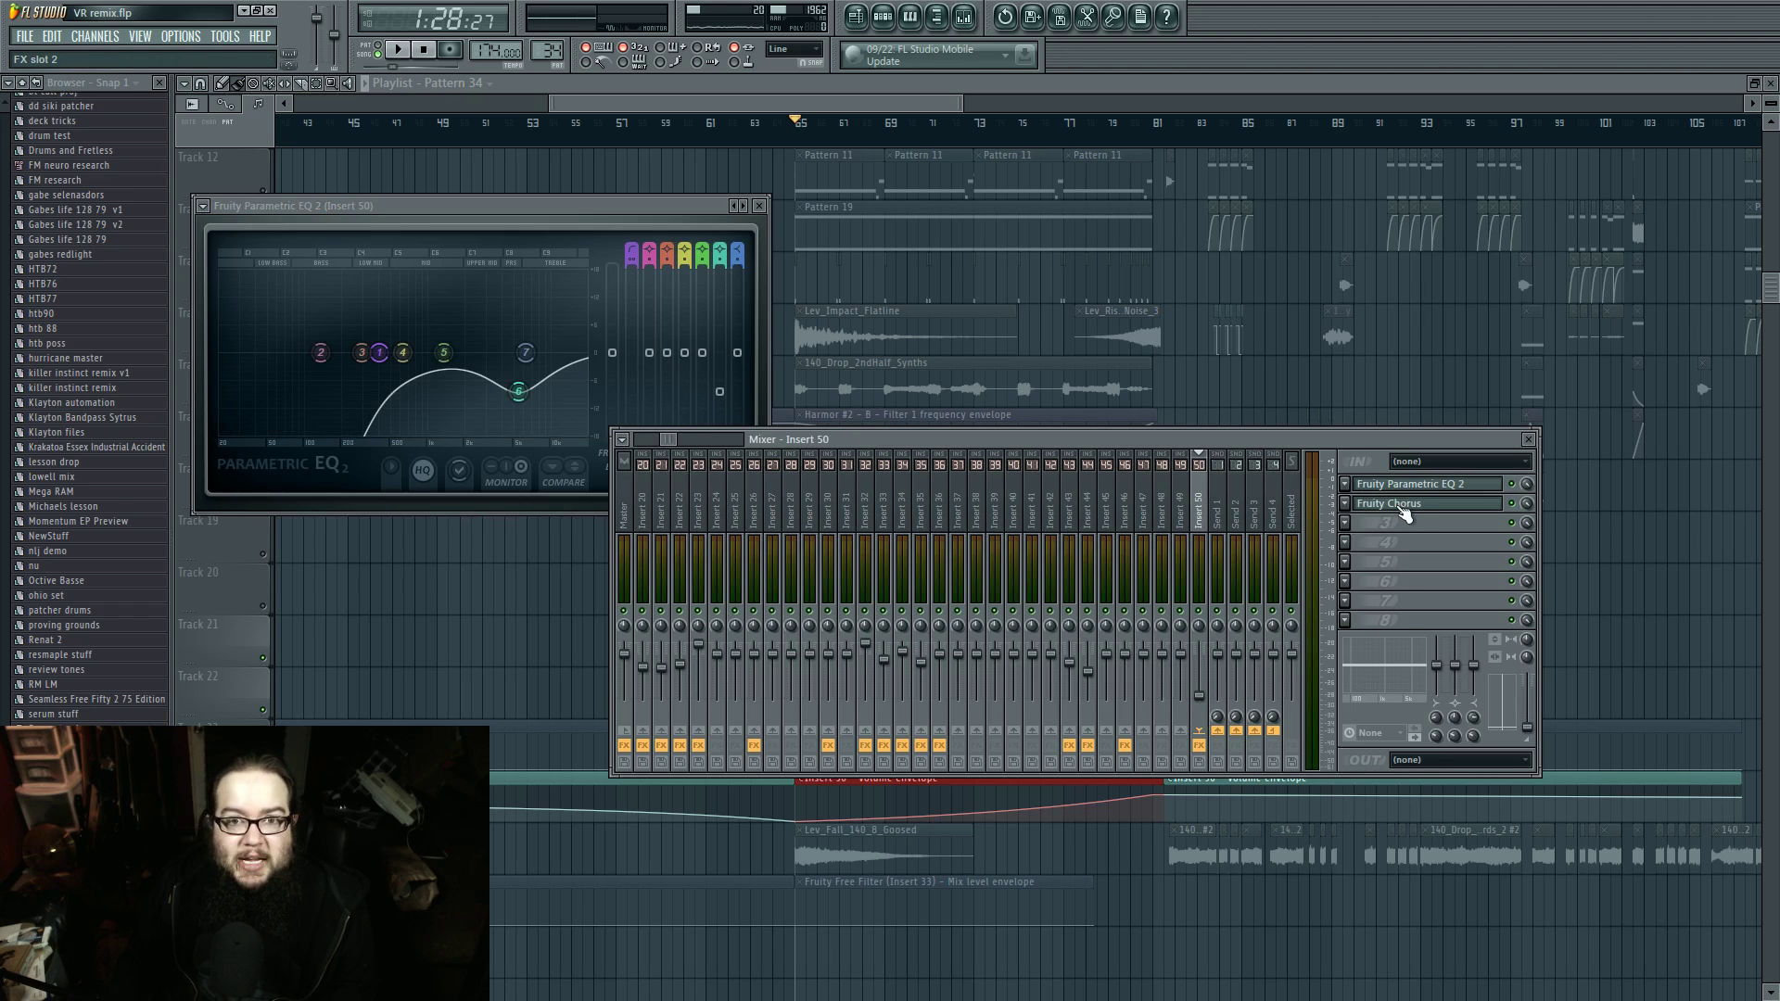
# Step: Play the soloed layer from about bar 76 while watching Insert 50's Parametric EQ 2 spectrum, and stop playback
pyautogui.click(1040, 123)
pyautogui.press('space')
pyautogui.click(966, 18)
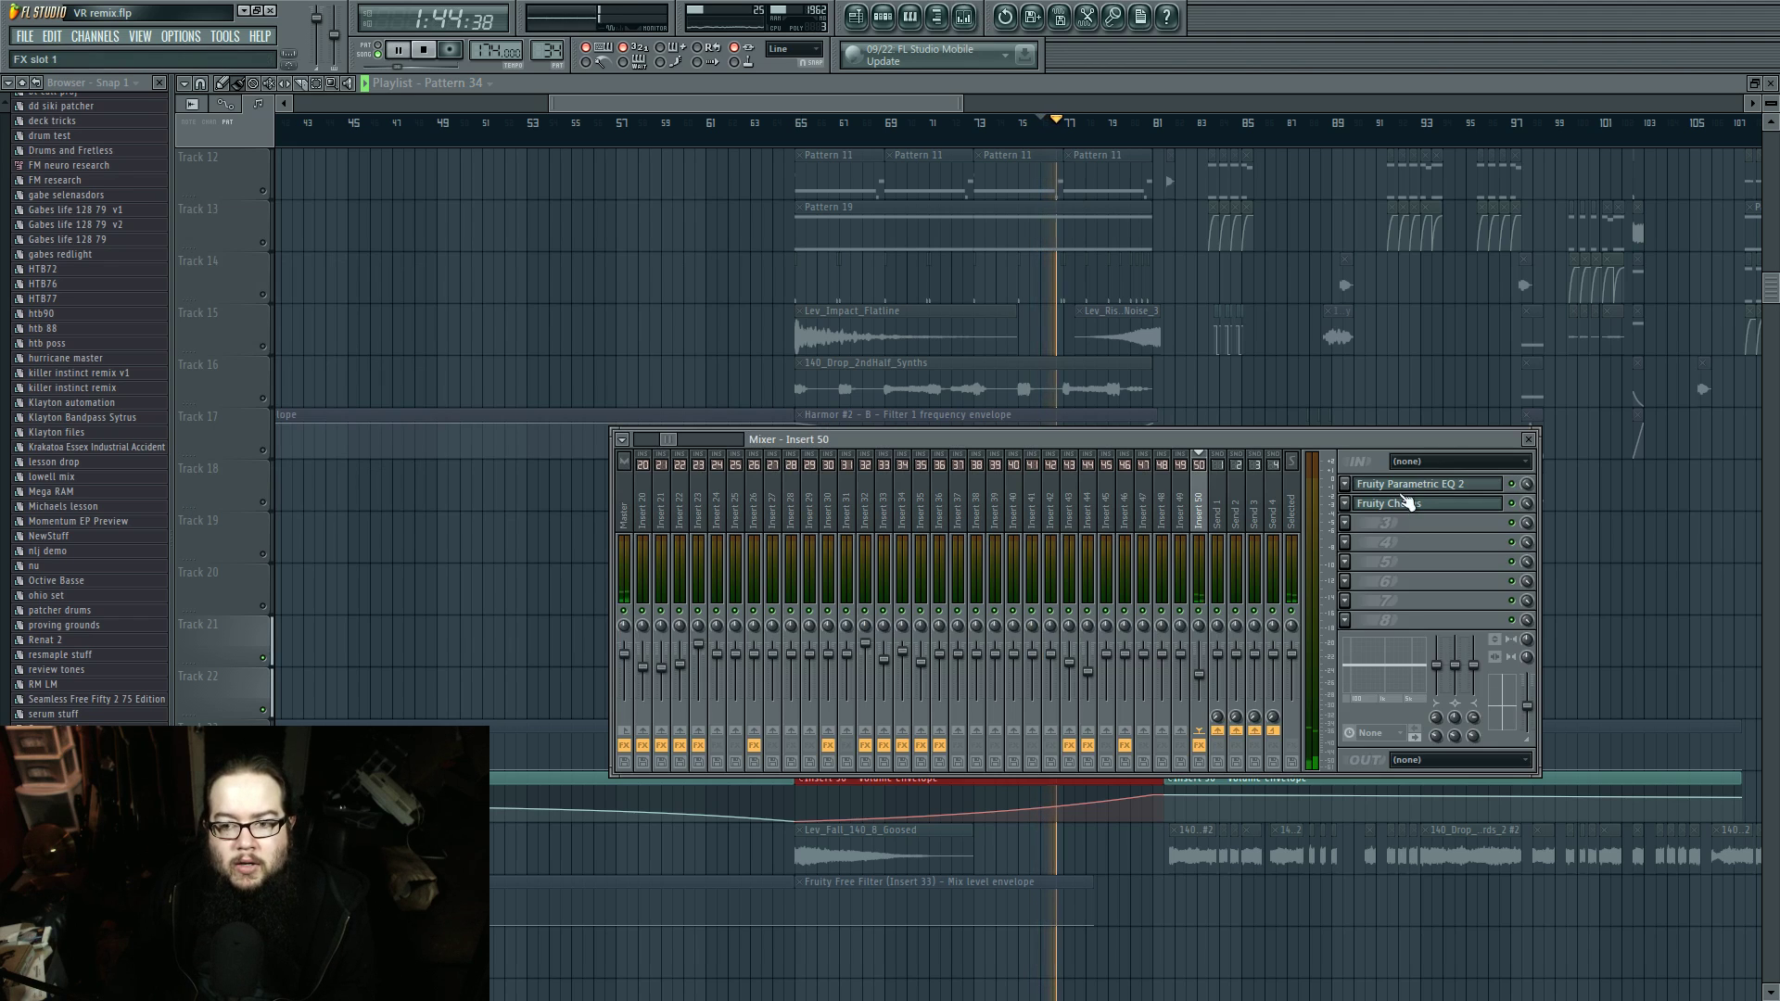
pyautogui.click(1409, 486)
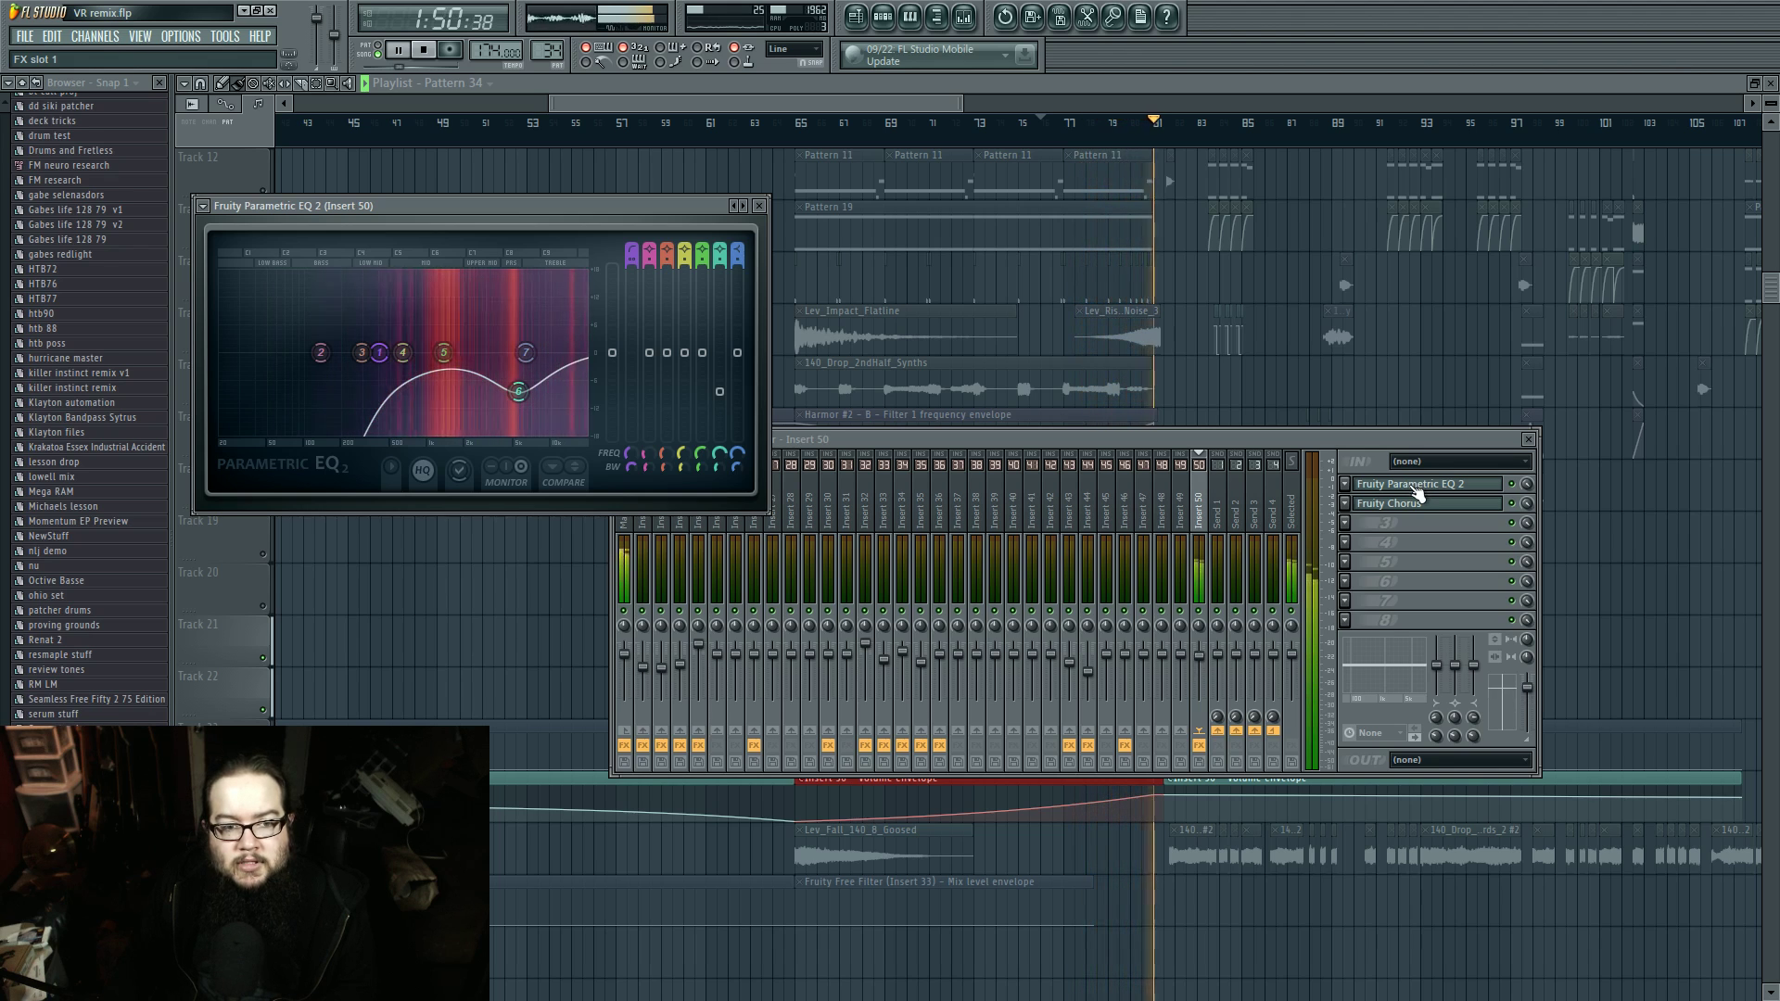
pyautogui.rightClick(573, 639)
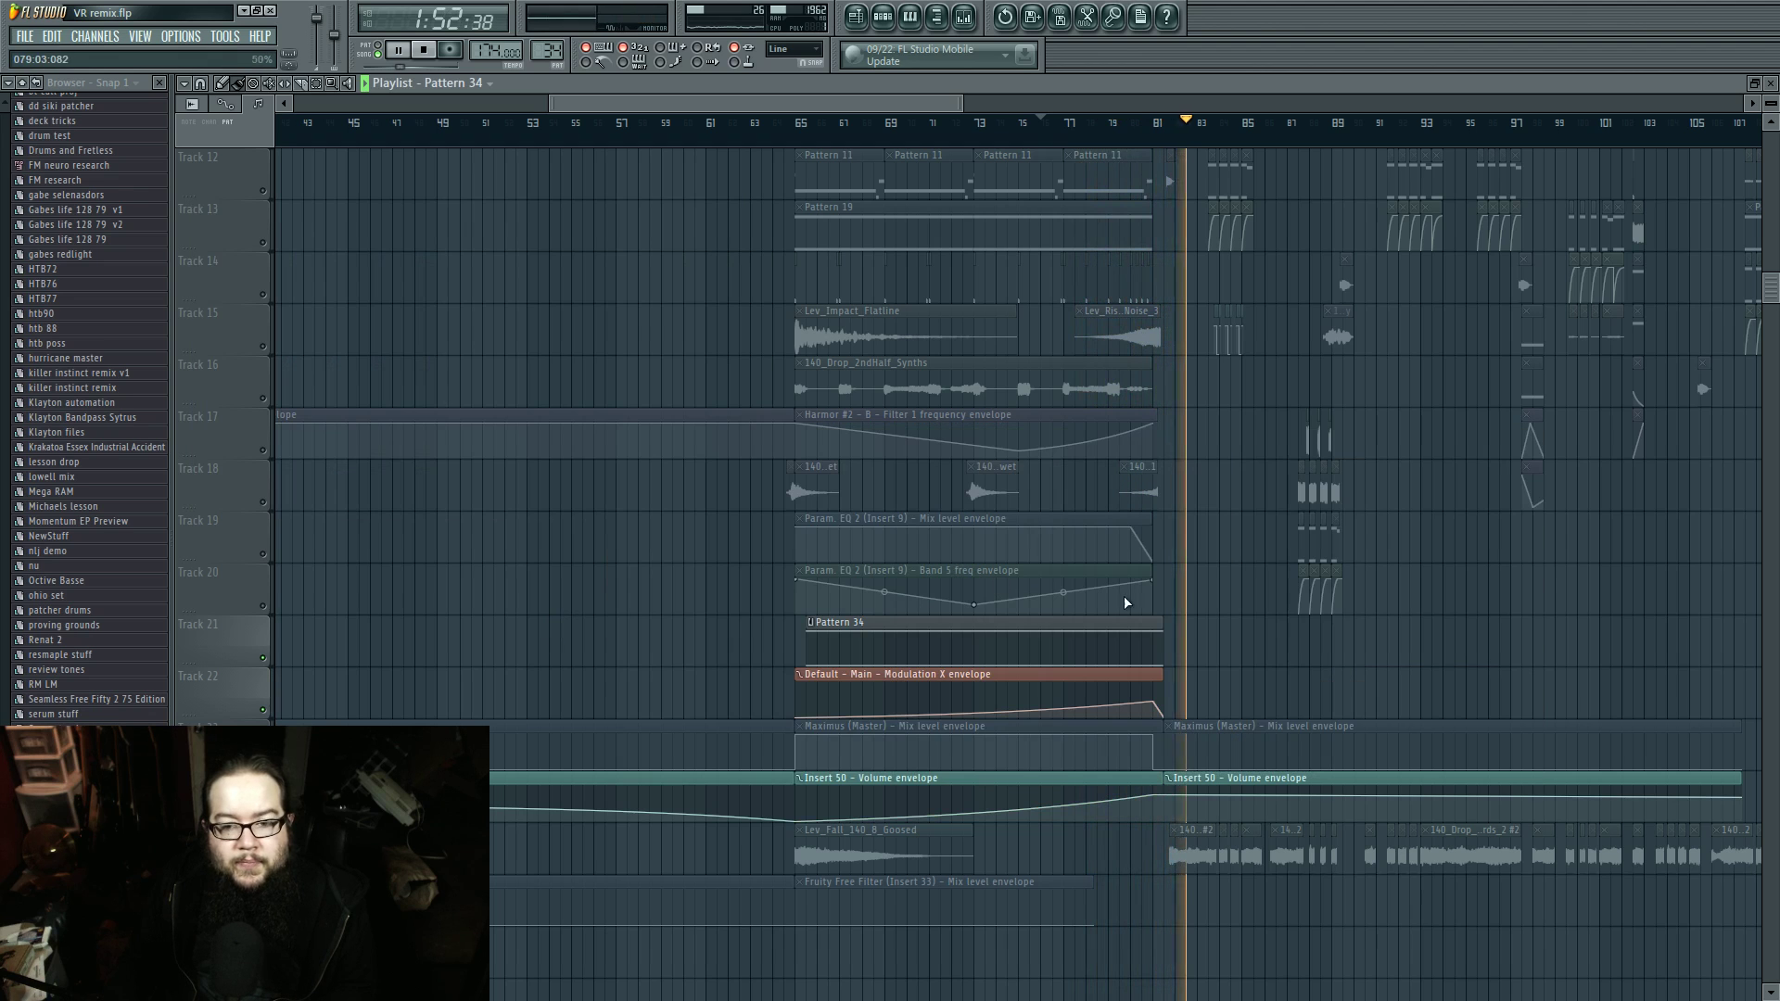
pyautogui.press('space')
# Step: Reactivate all playlist tracks, play the full arrangement from about bar 76 into the drop, and stop playback
pyautogui.scroll(5, 1180, 596)
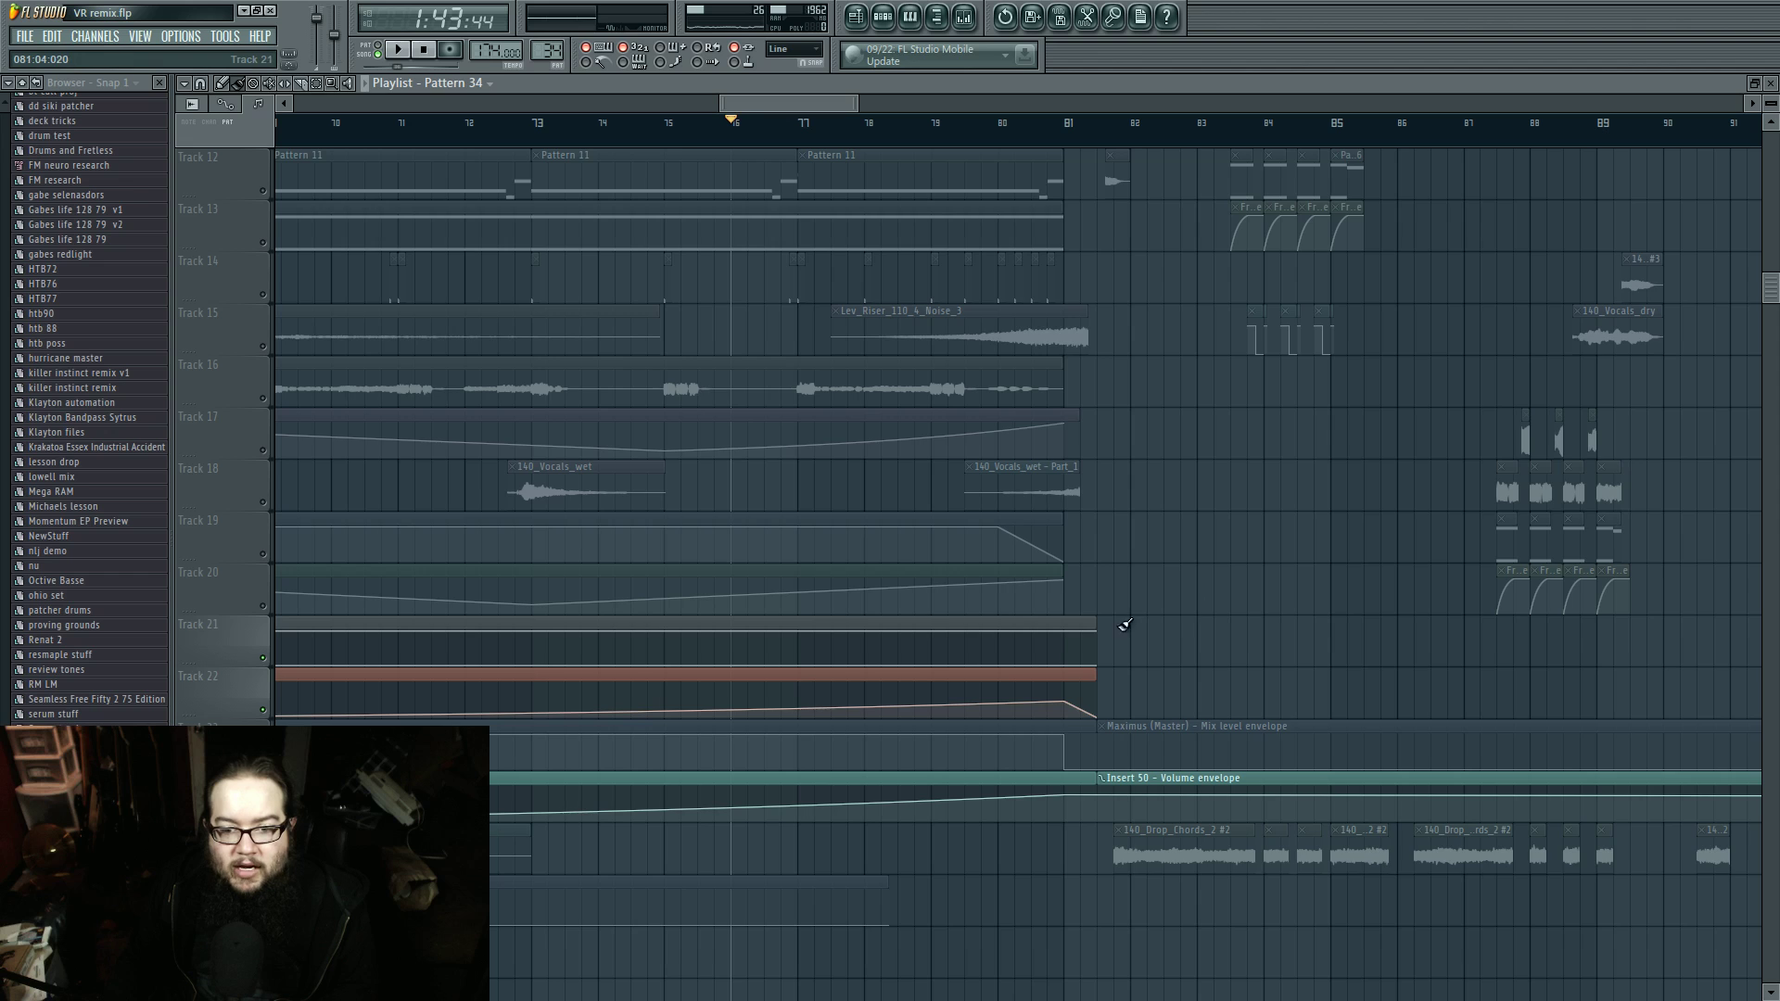
pyautogui.scroll(3, 1005, 654)
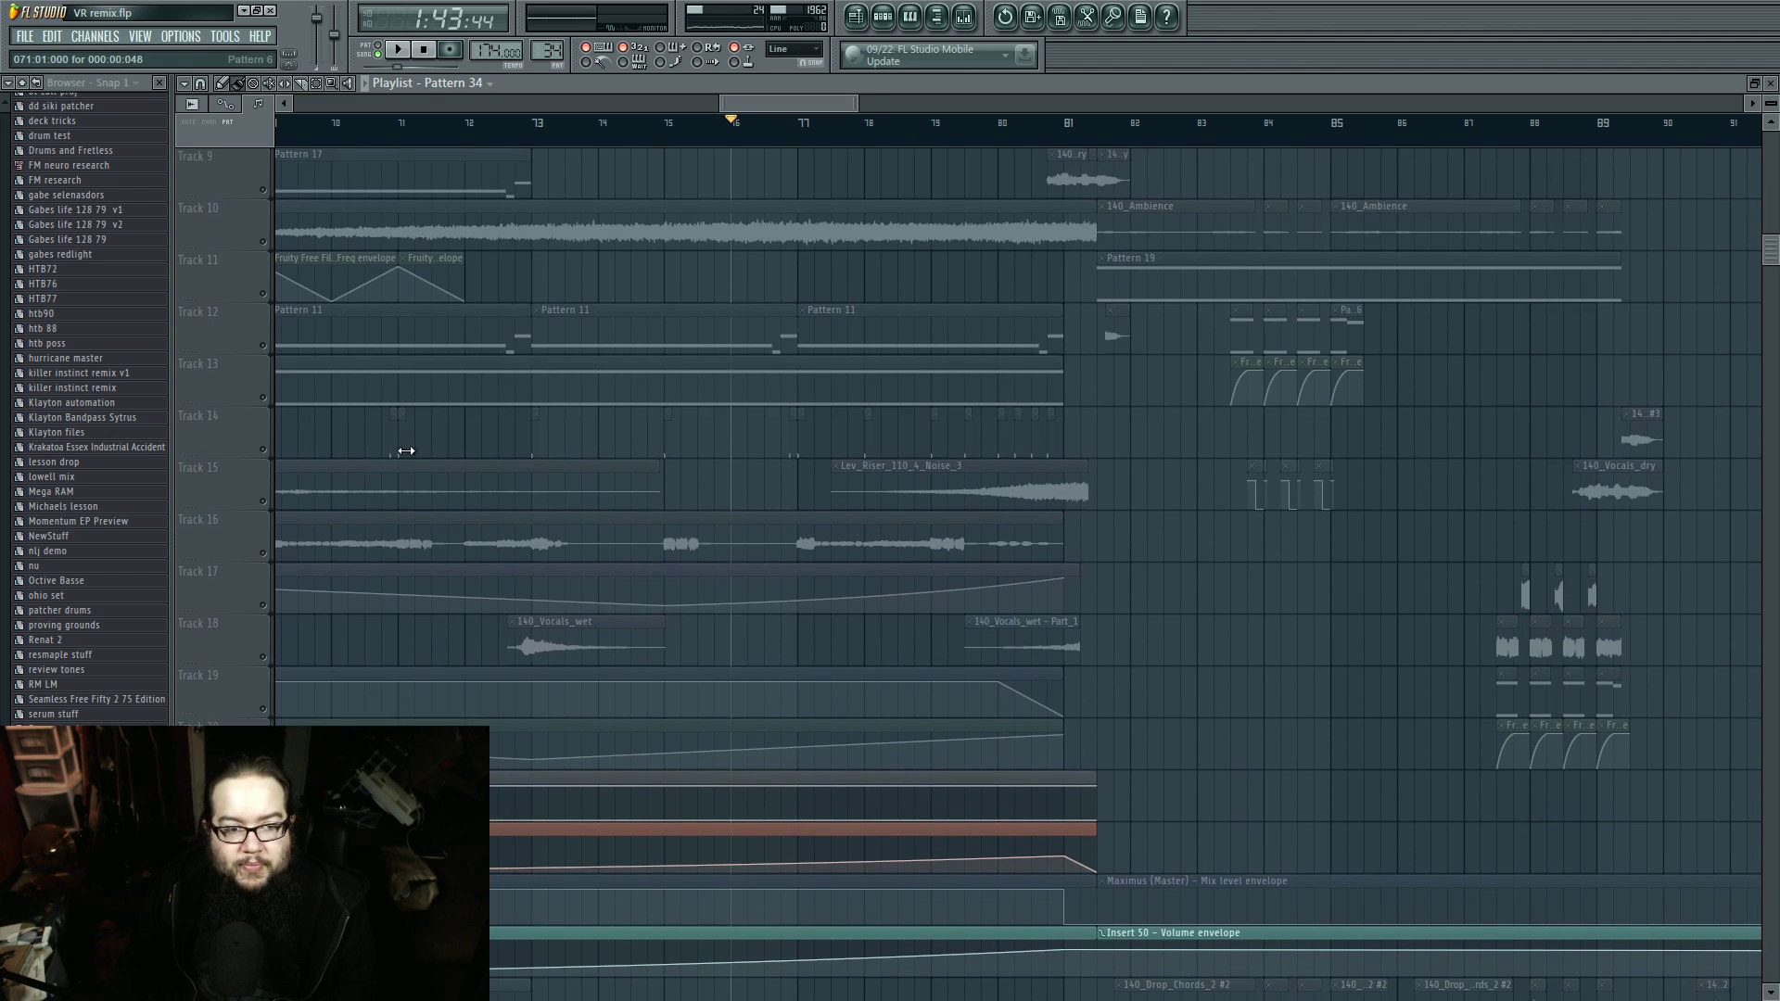
pyautogui.press('space')
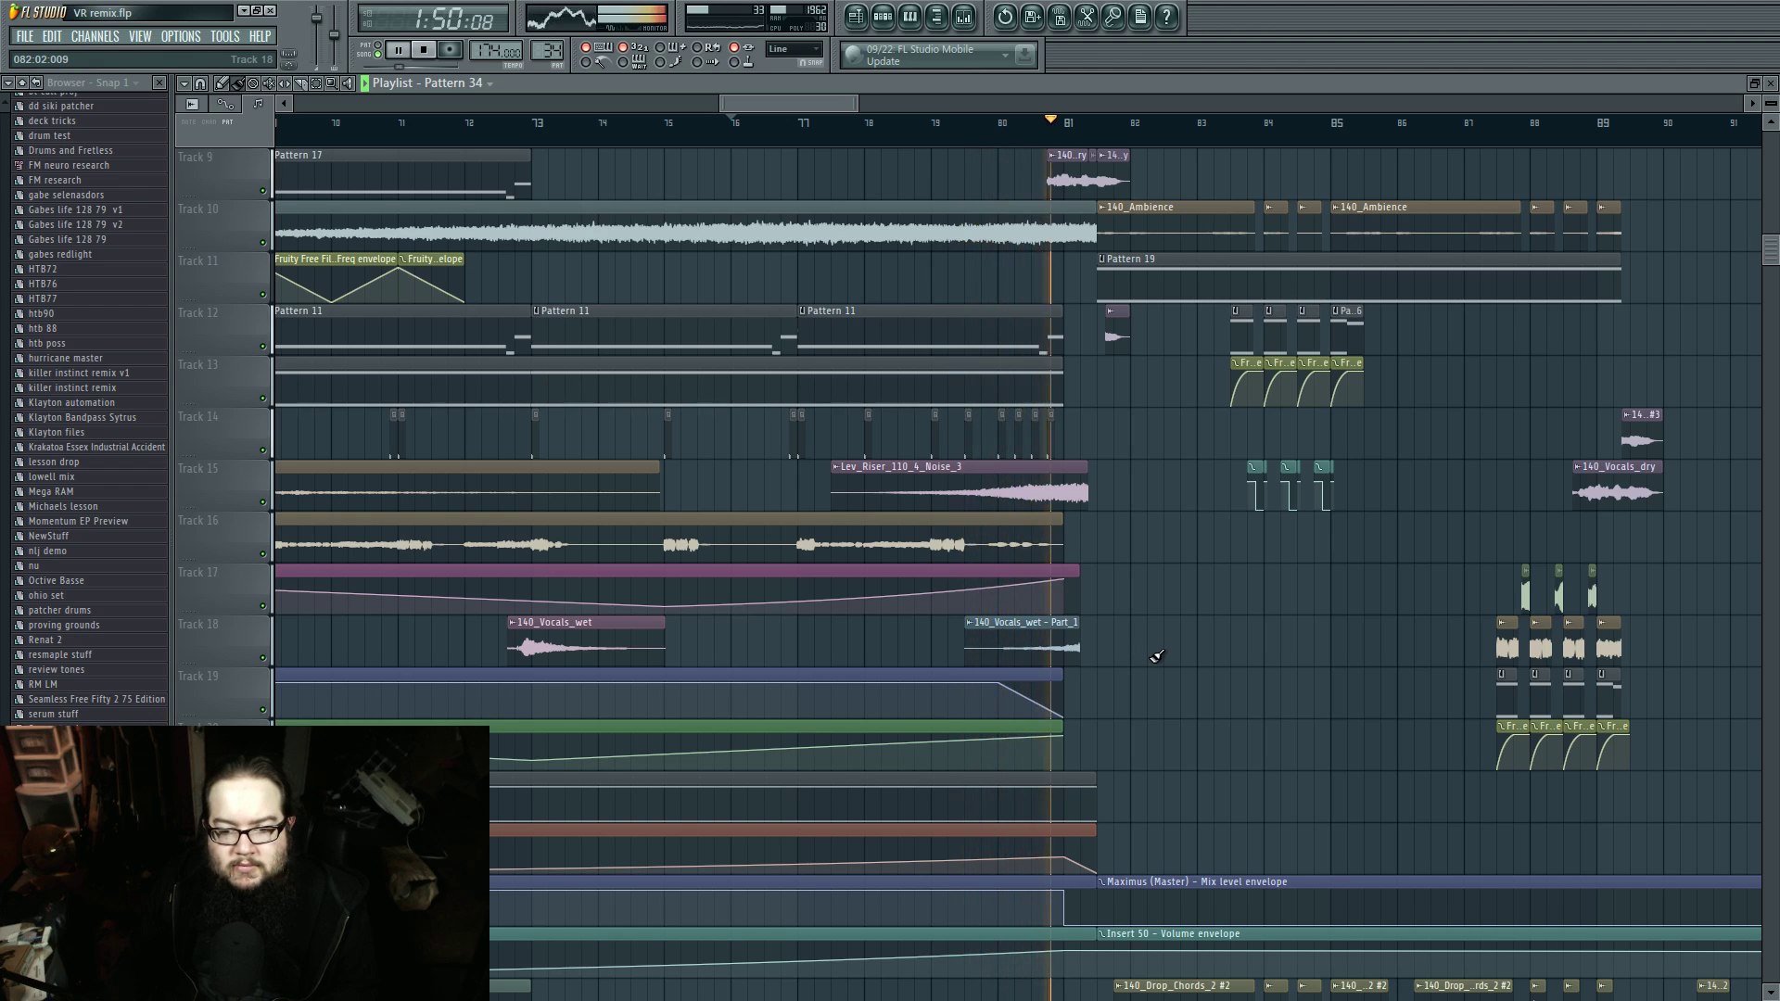
pyautogui.scroll(8, 1053, 719)
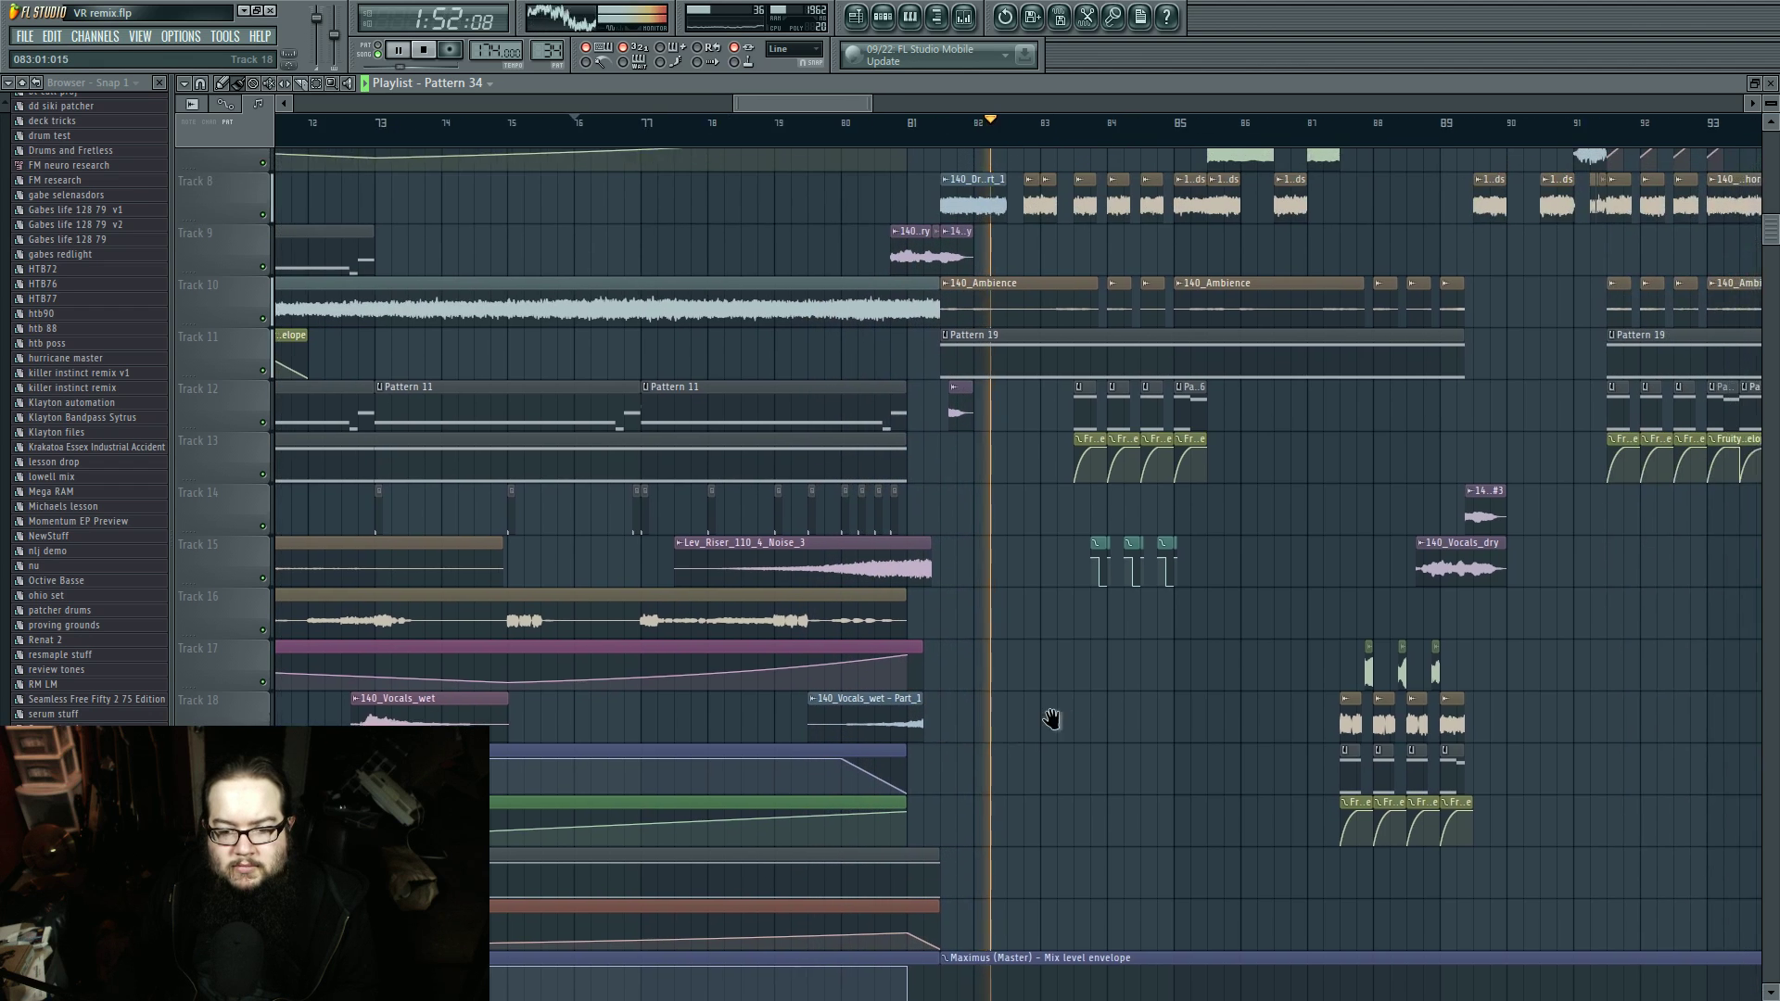
pyautogui.press('space')
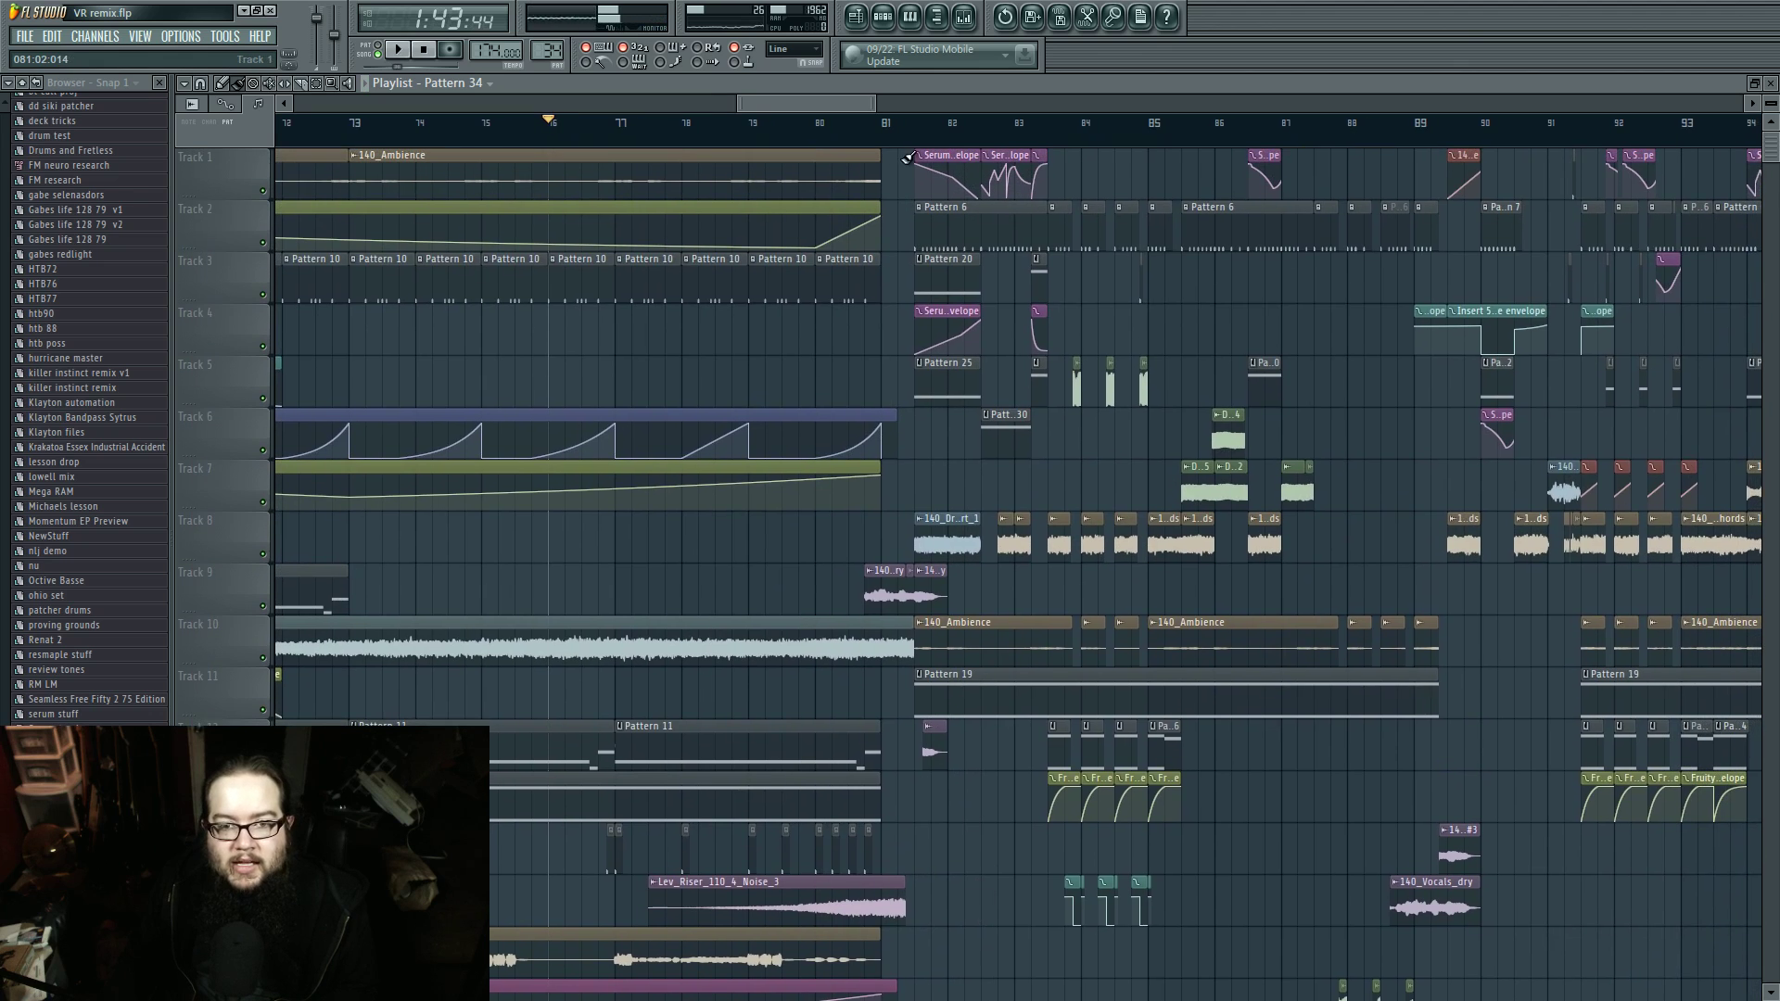
# Step: Set the playback position to the start of the drop, midway through bar 81, where Pattern 20 and Pattern 25 begin
pyautogui.click(885, 134)
pyautogui.click(925, 139)
pyautogui.scroll(5, 973, 482)
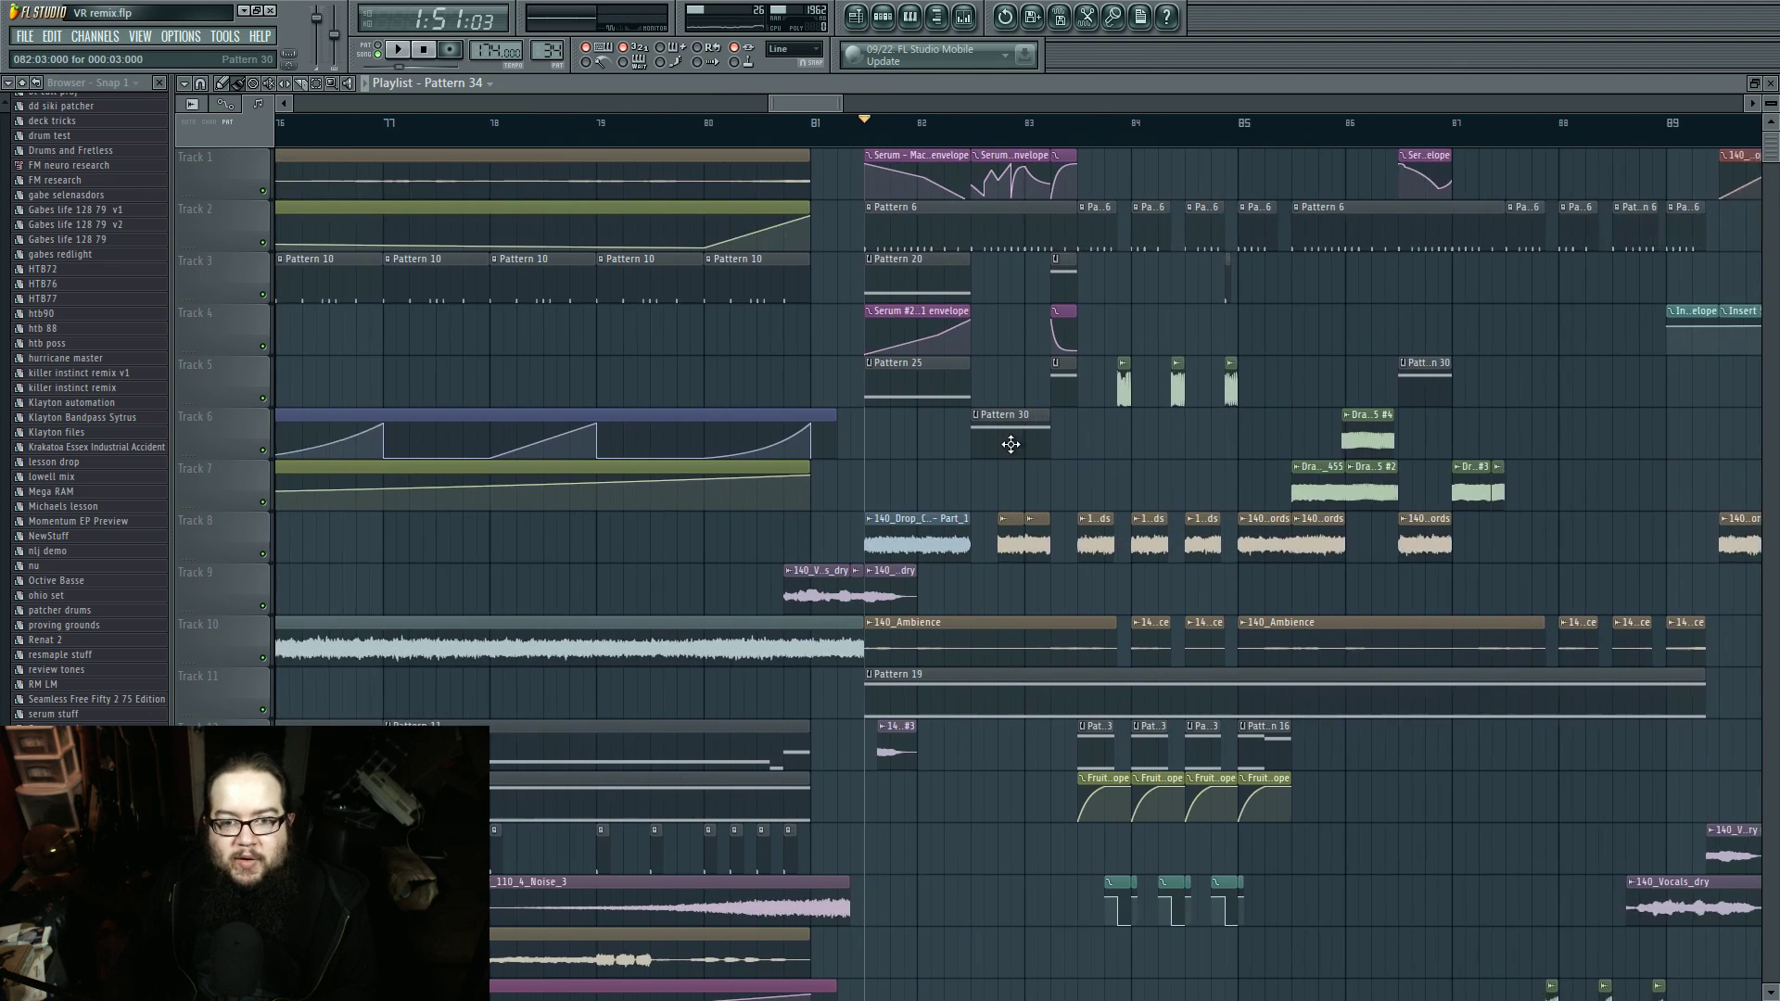
pyautogui.moveTo(959, 491); pyautogui.dragTo(1072, 513)
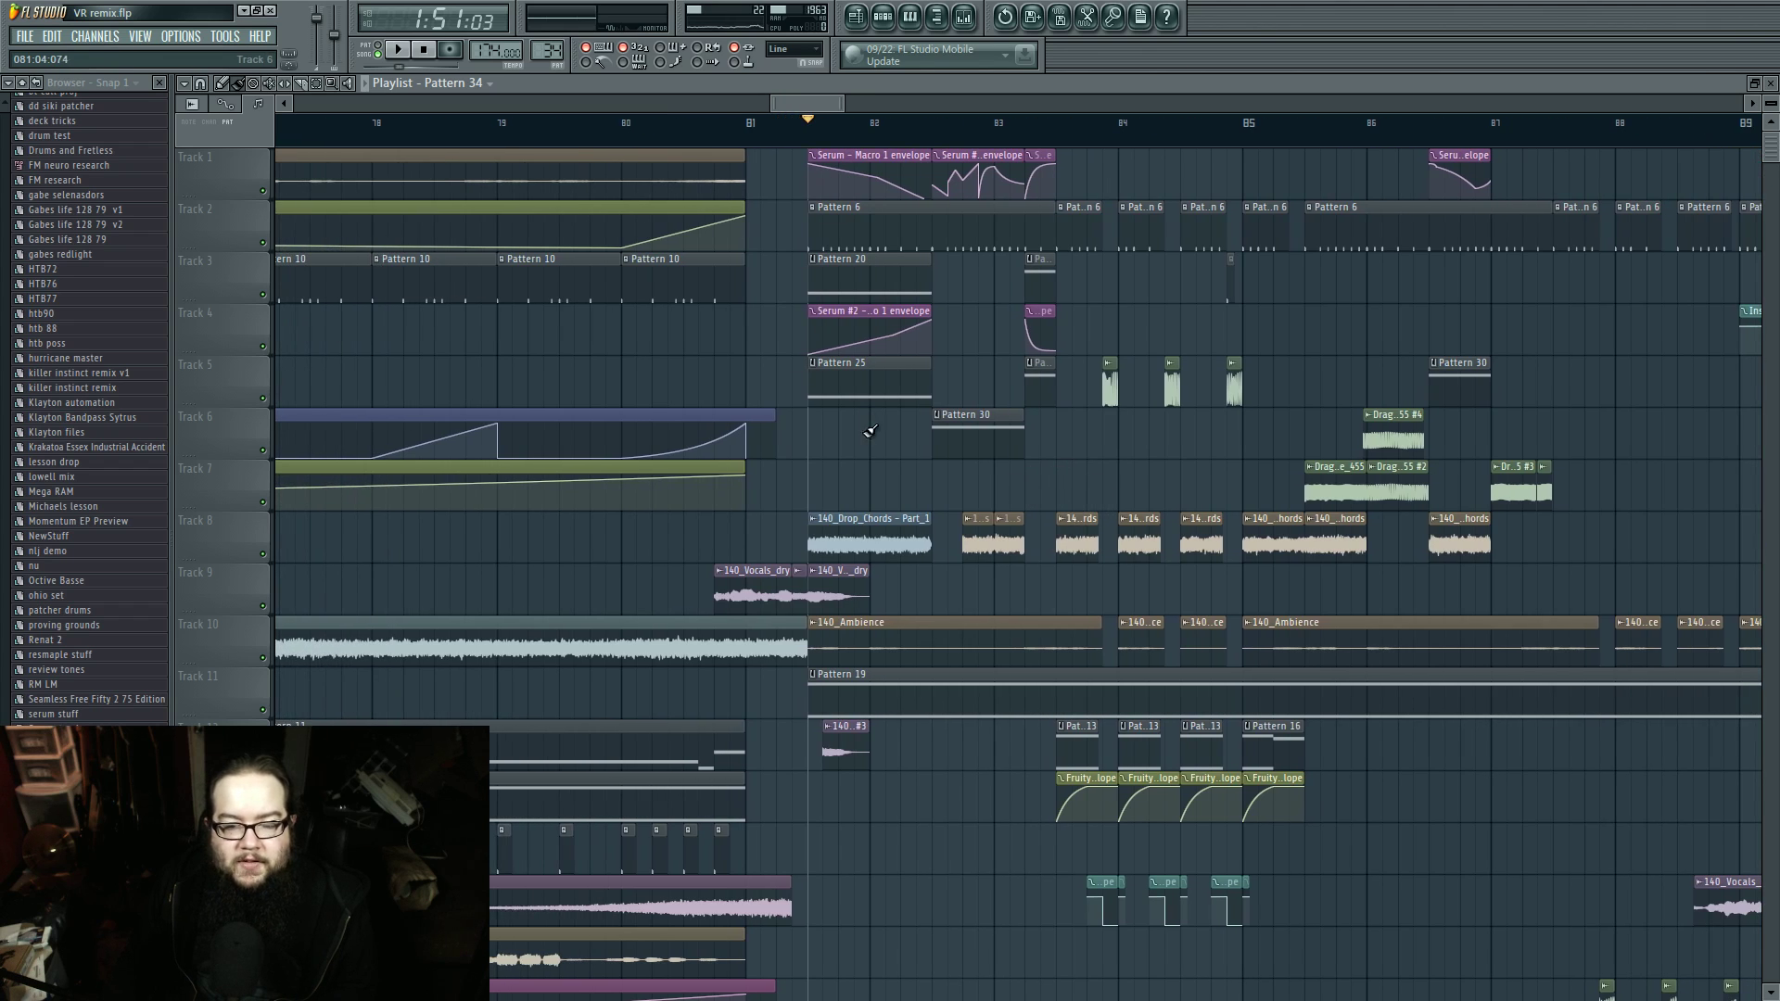
# Step: Solo track 3, enable tracks 5, 4 and 1 with it, and play the layered drop sounds briefly
pyautogui.rightClick(267, 296)
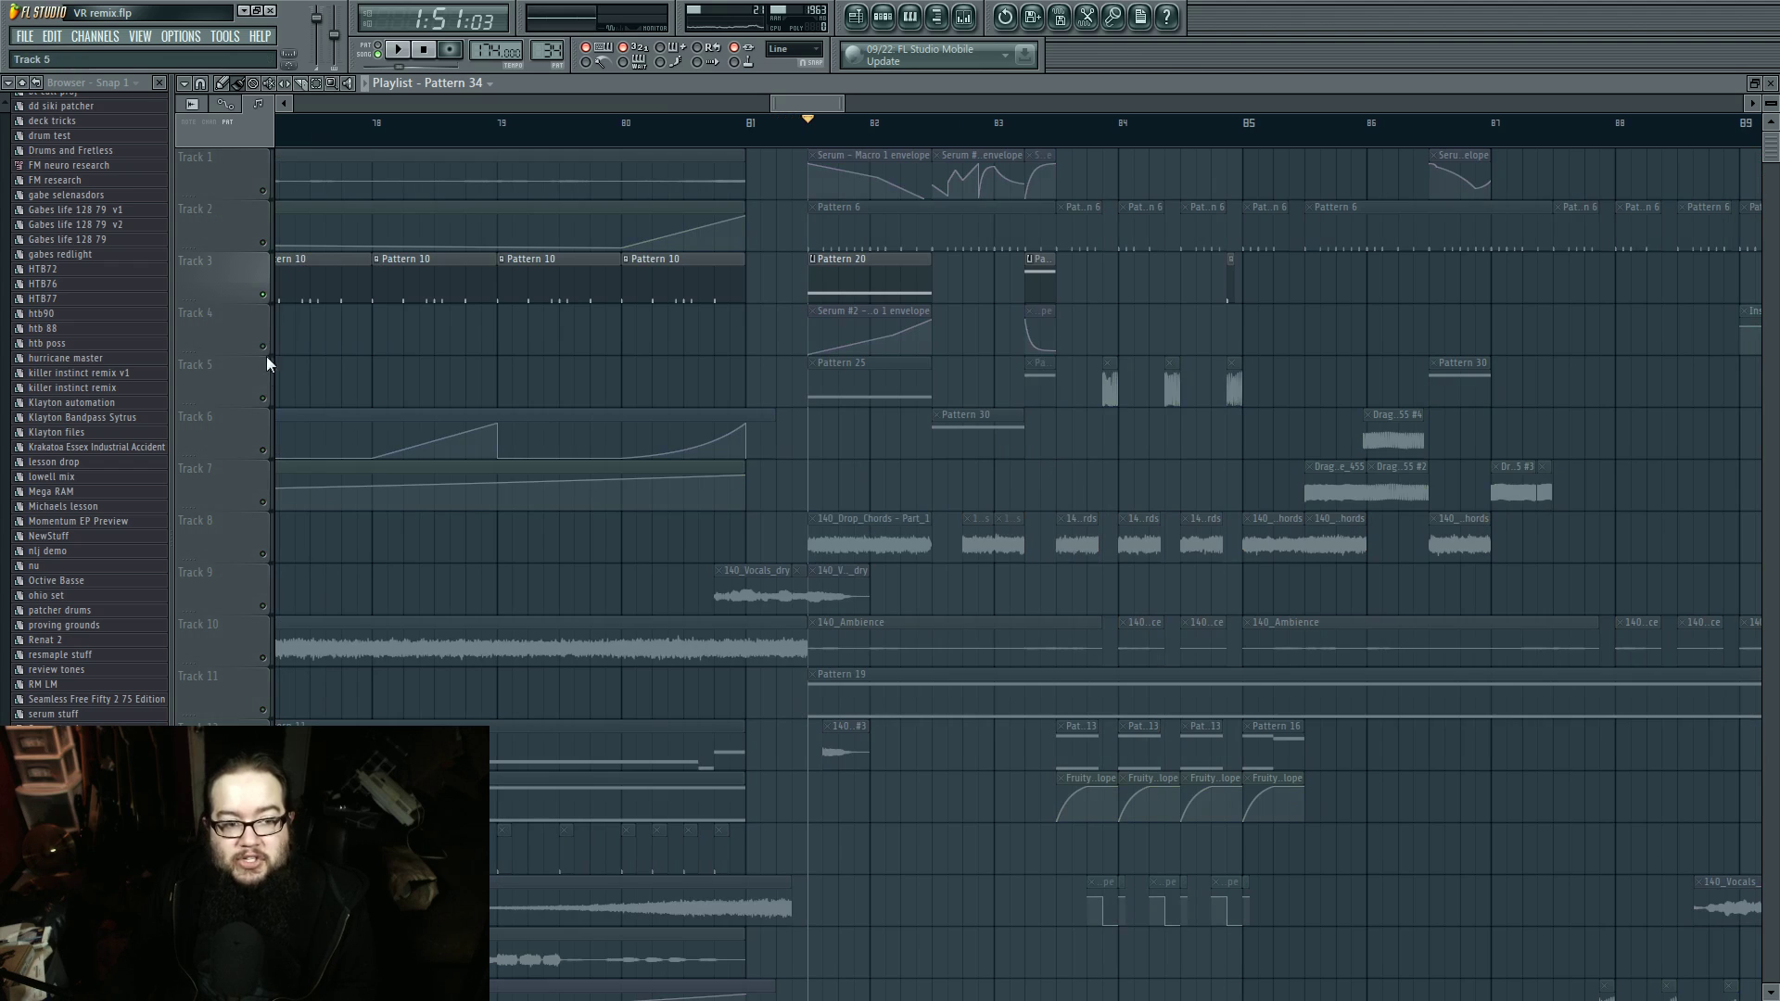
pyautogui.click(274, 401)
pyautogui.click(269, 343)
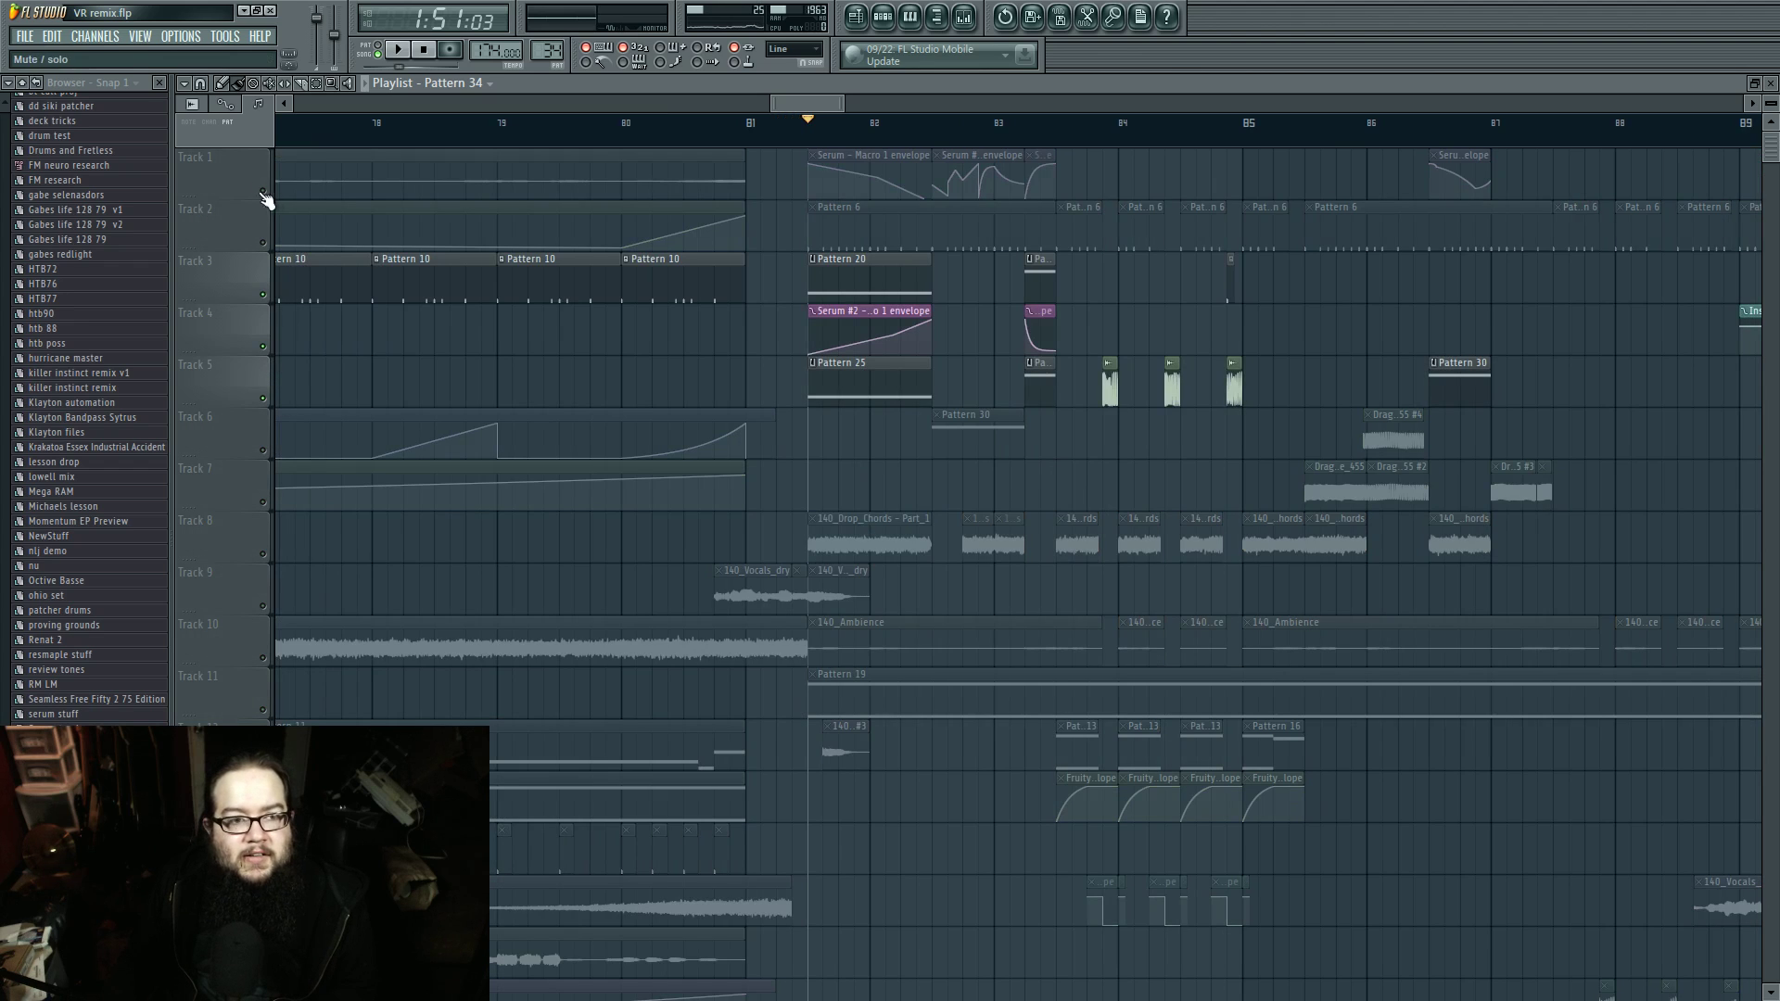
pyautogui.click(271, 193)
pyautogui.press('space')
pyautogui.press('space')
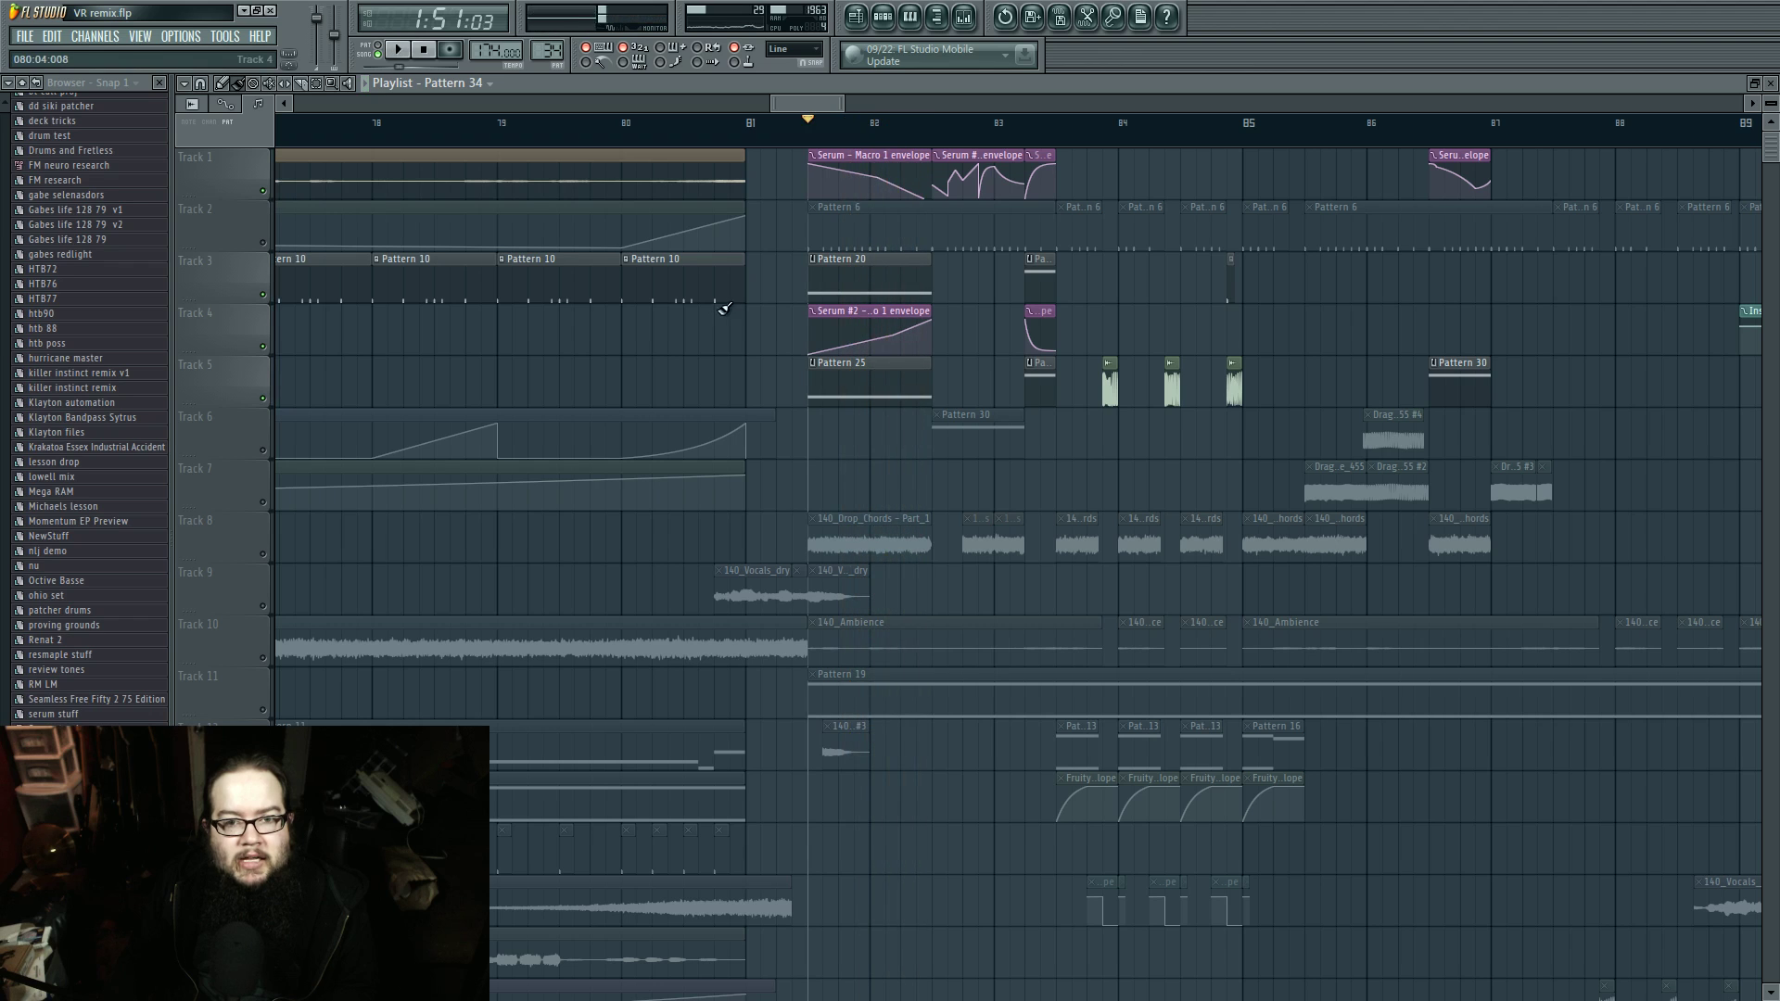
# Step: Solo track 3 together with the track 1 automation, play Pattern 20 briefly, and stop playback
pyautogui.rightClick(269, 301)
pyautogui.click(272, 193)
pyautogui.press('space')
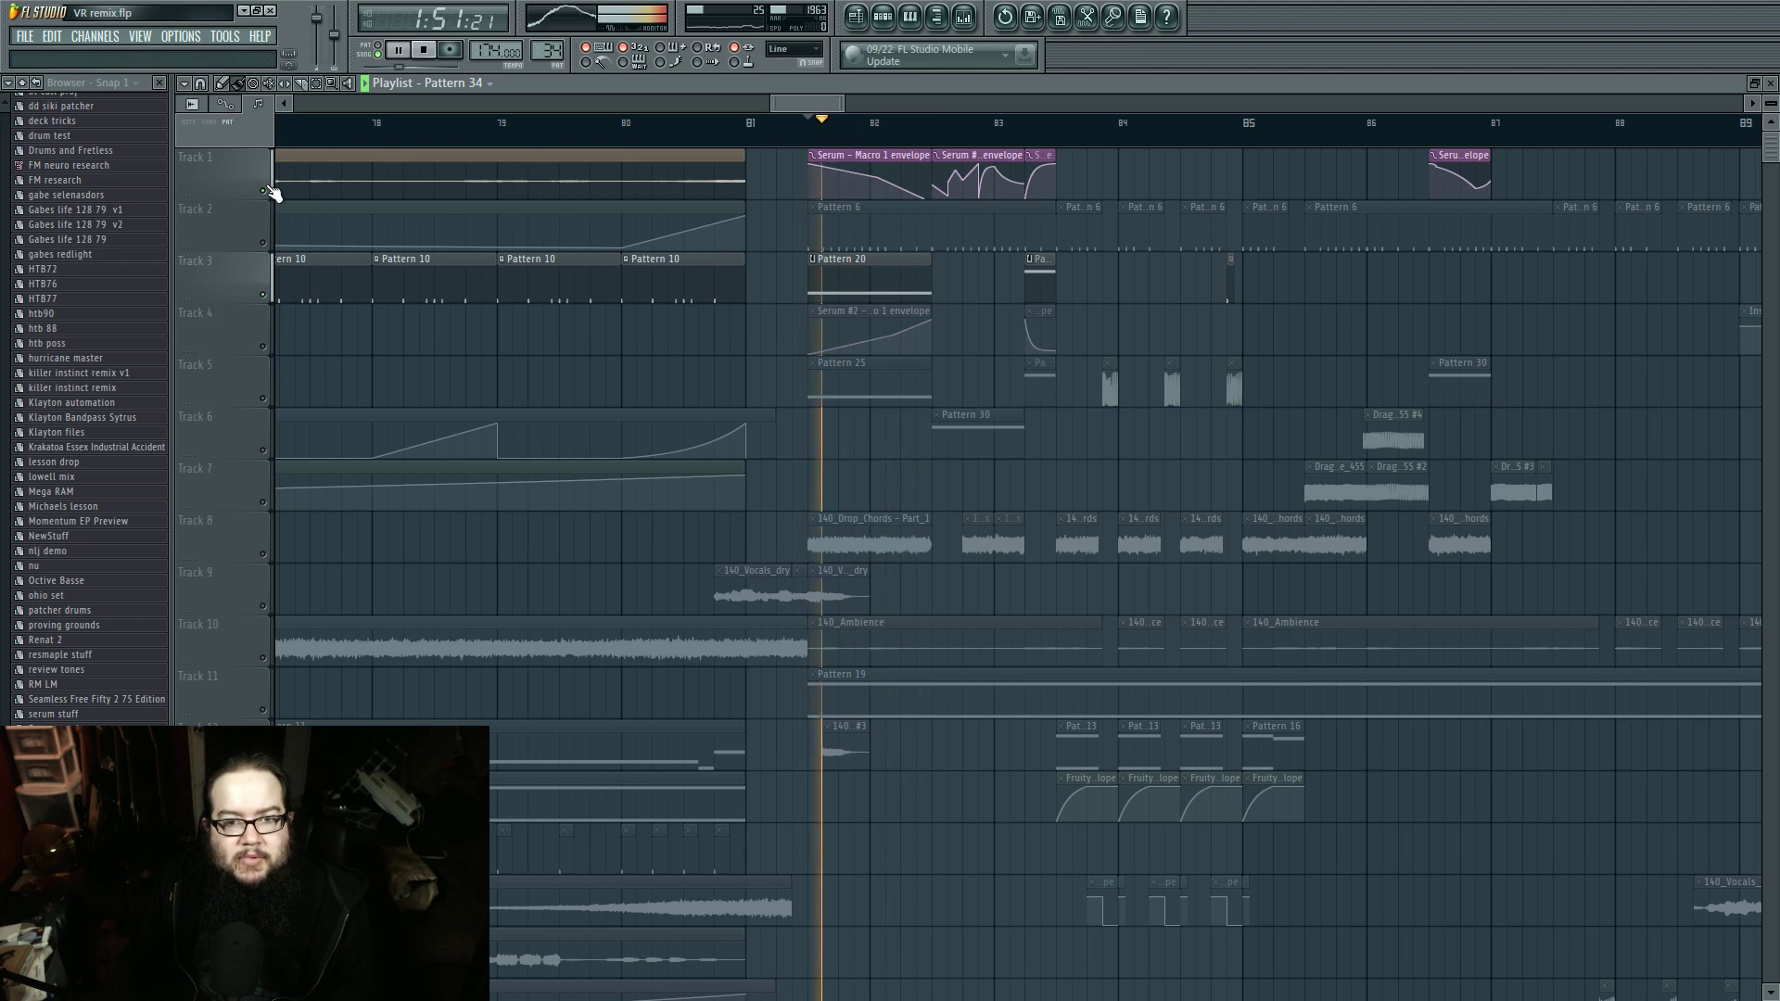
pyautogui.press('space')
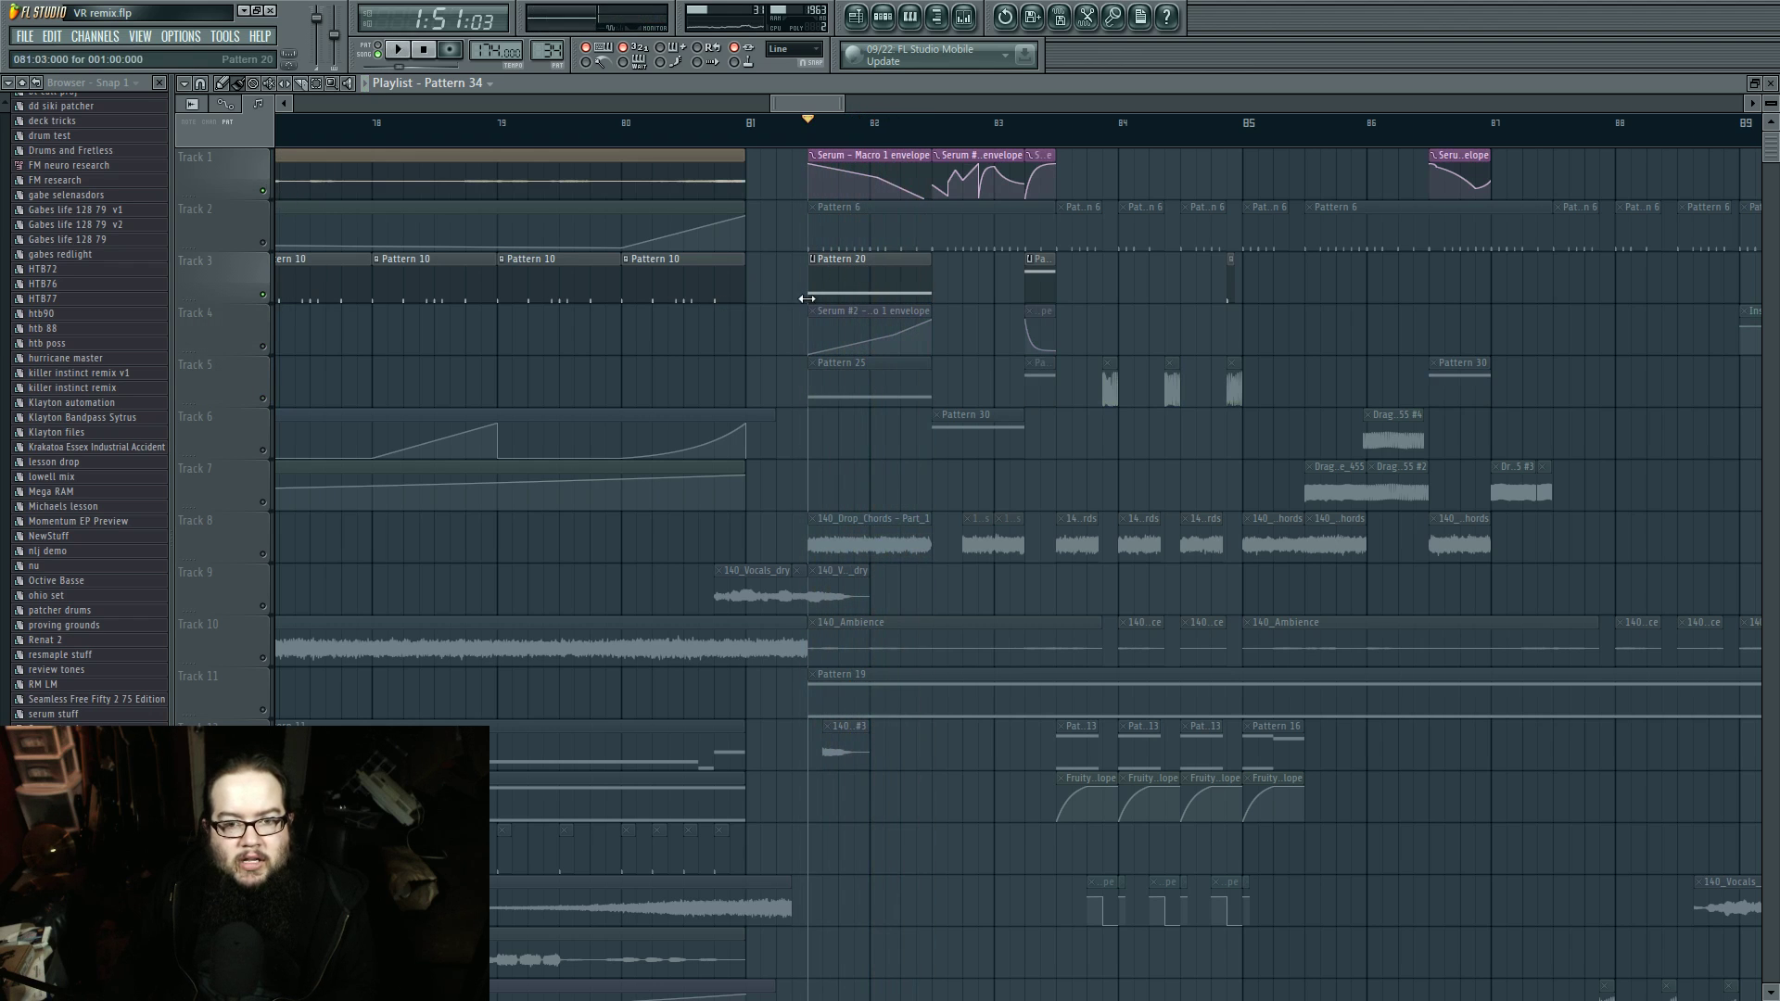
# Step: Solo track 4 together with track 3, play the drop briefly, and stop playback
pyautogui.rightClick(264, 346)
pyautogui.click(261, 297)
pyautogui.press('space')
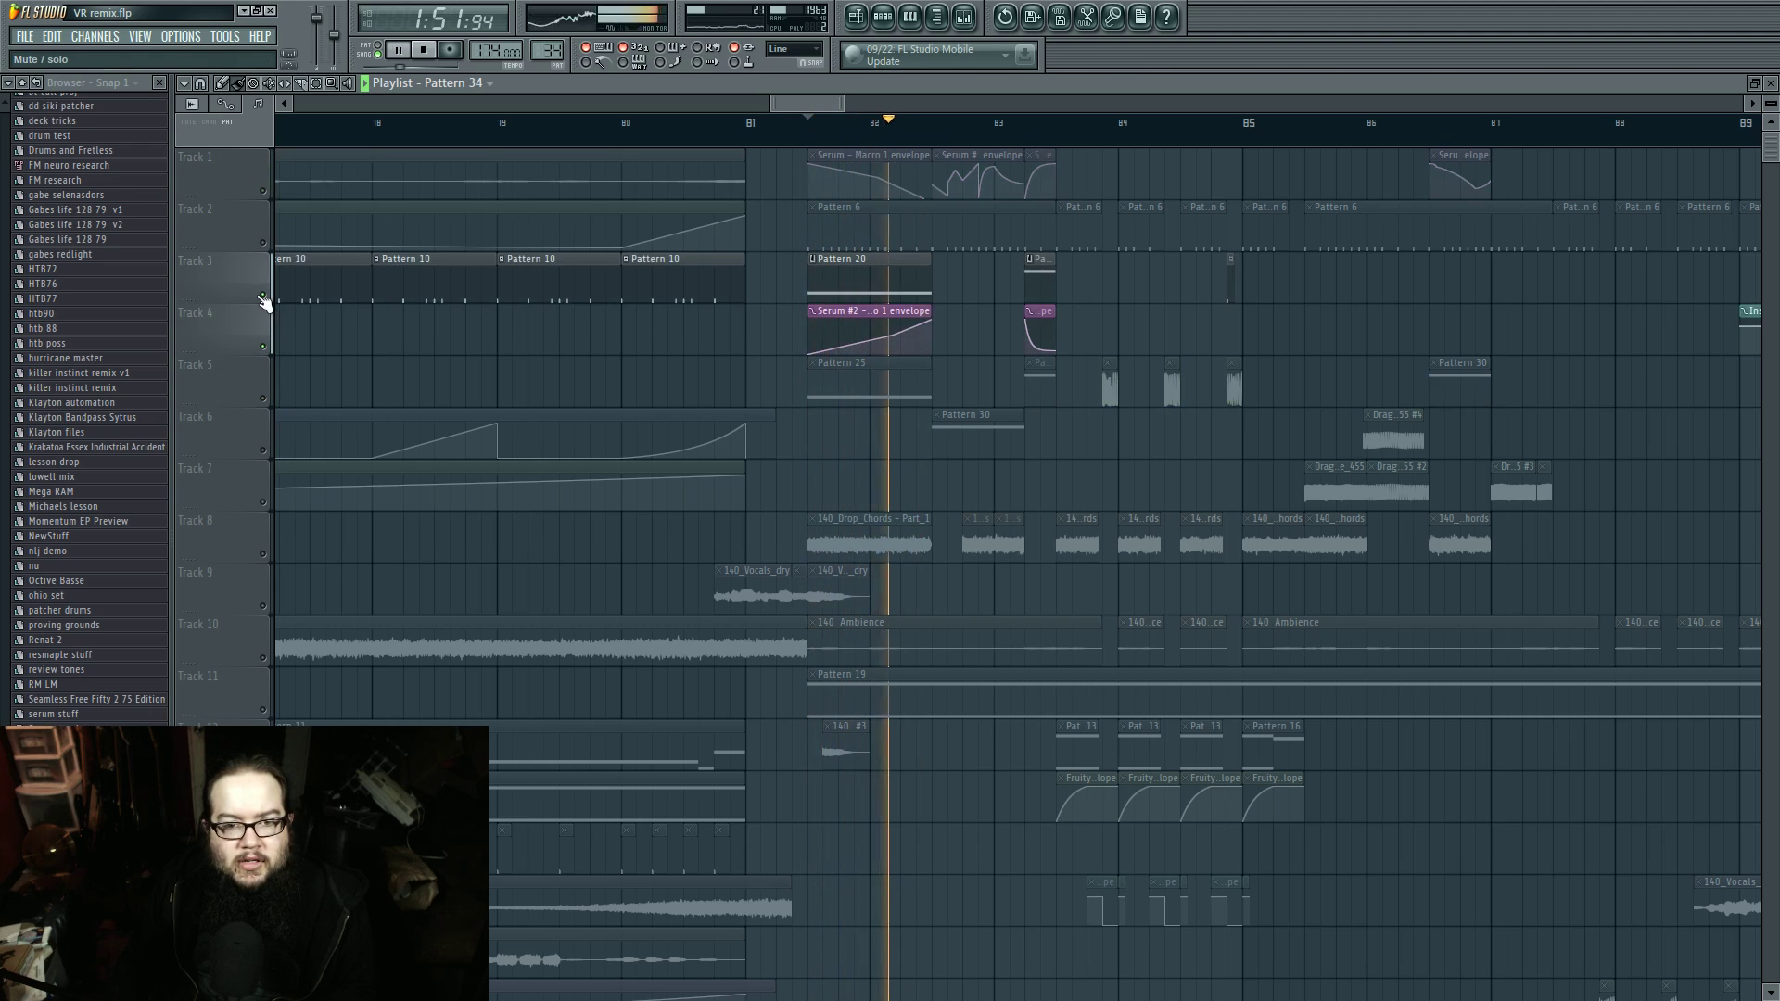
pyautogui.press('space')
# Step: Change the active playlist tracks so that only tracks 1 and 3 are enabled
pyautogui.click(262, 297)
pyautogui.click(265, 192)
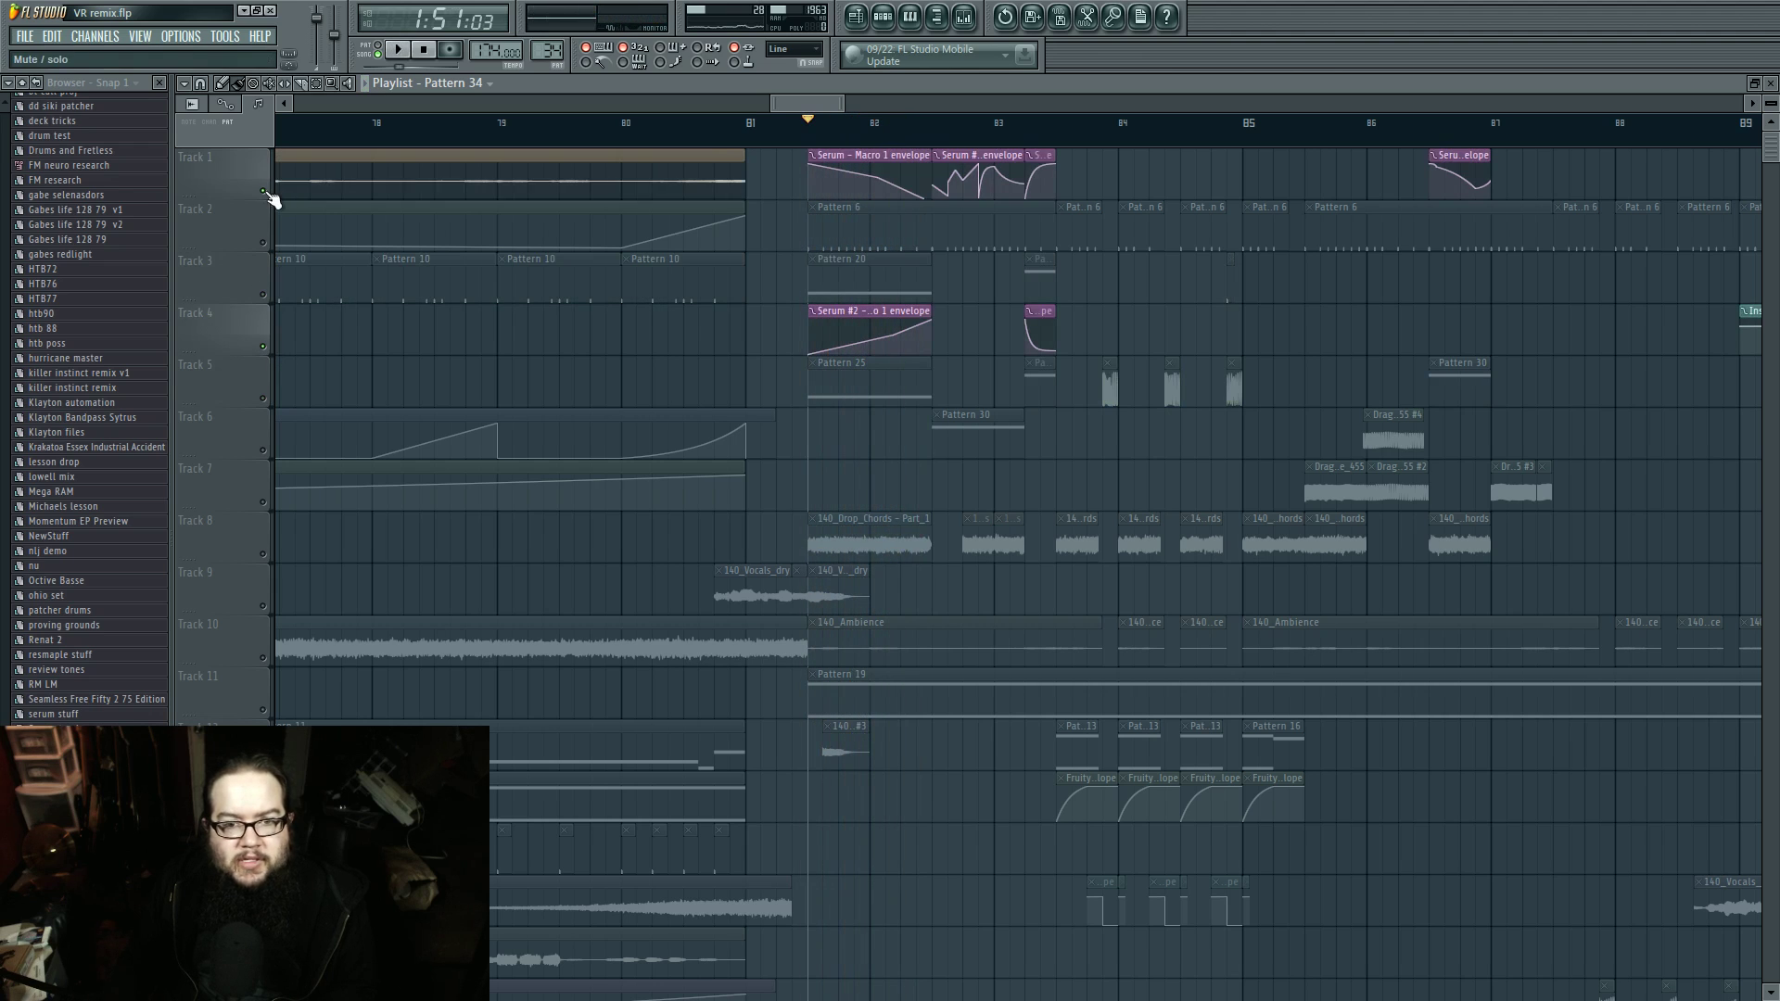
pyautogui.click(262, 344)
pyautogui.click(268, 297)
# Step: Open Pattern 20's notes and the Serum channel's instrument, and move the Serum window up clear of the channel list
pyautogui.doubleClick(859, 274)
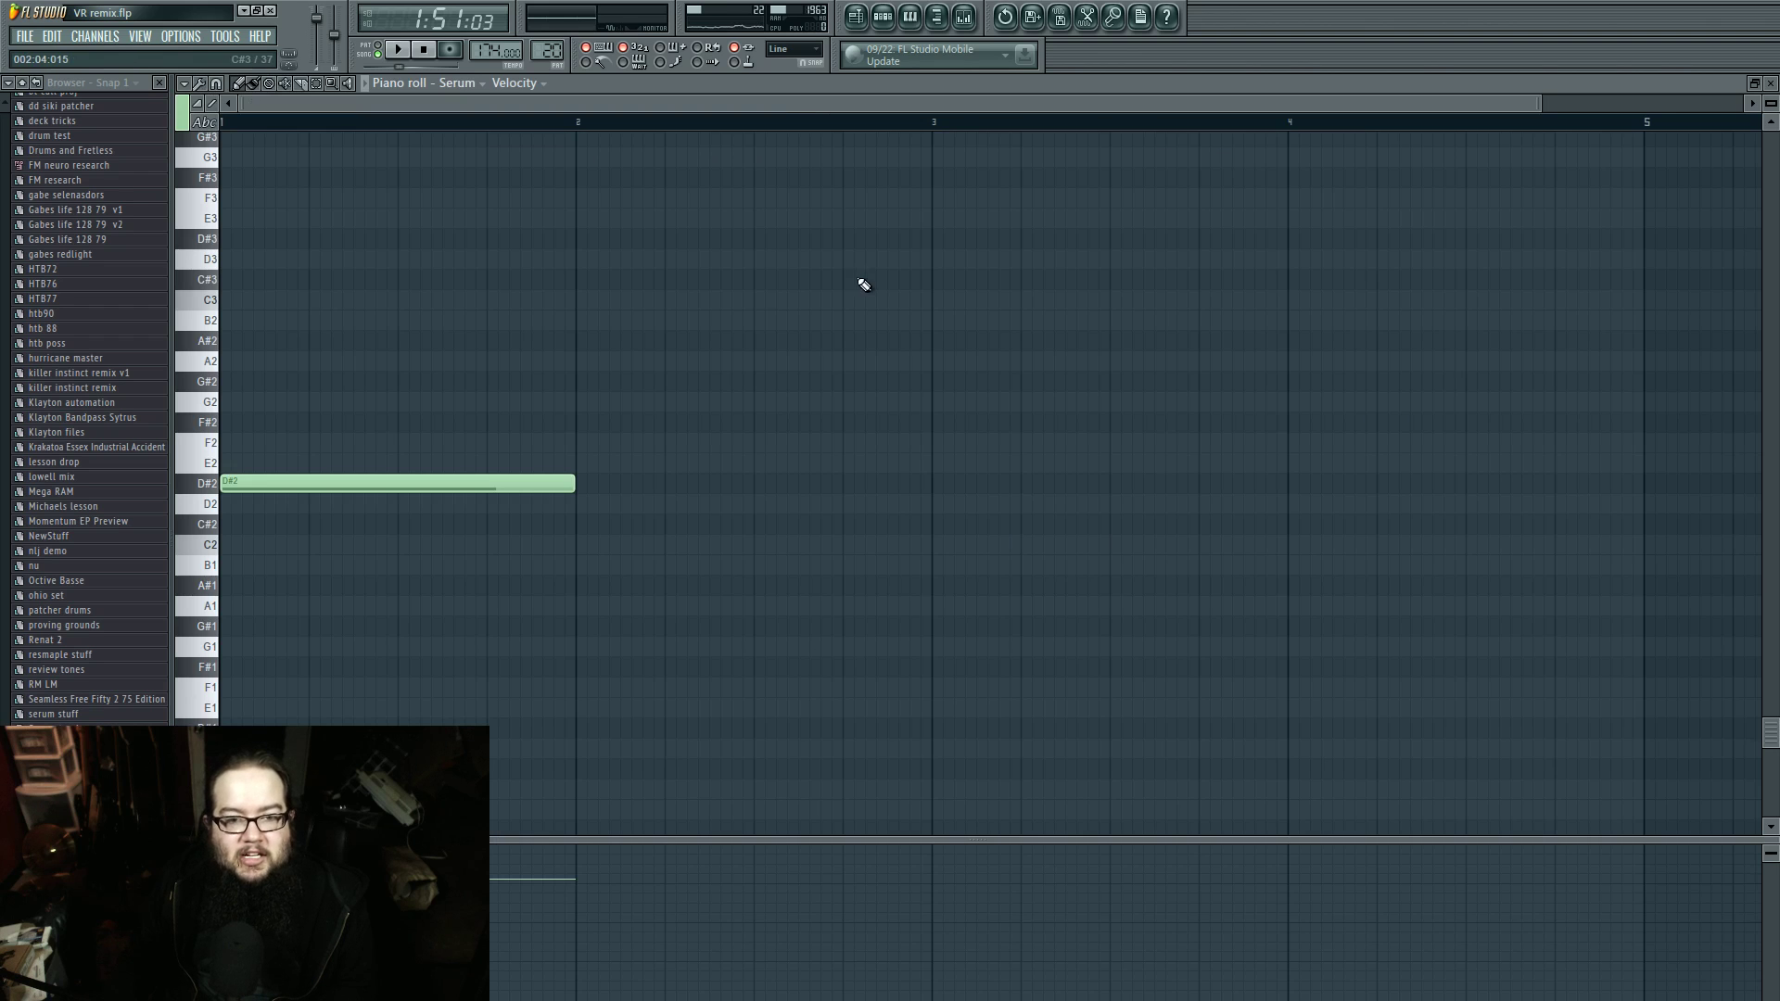
pyautogui.click(882, 16)
pyautogui.click(778, 867)
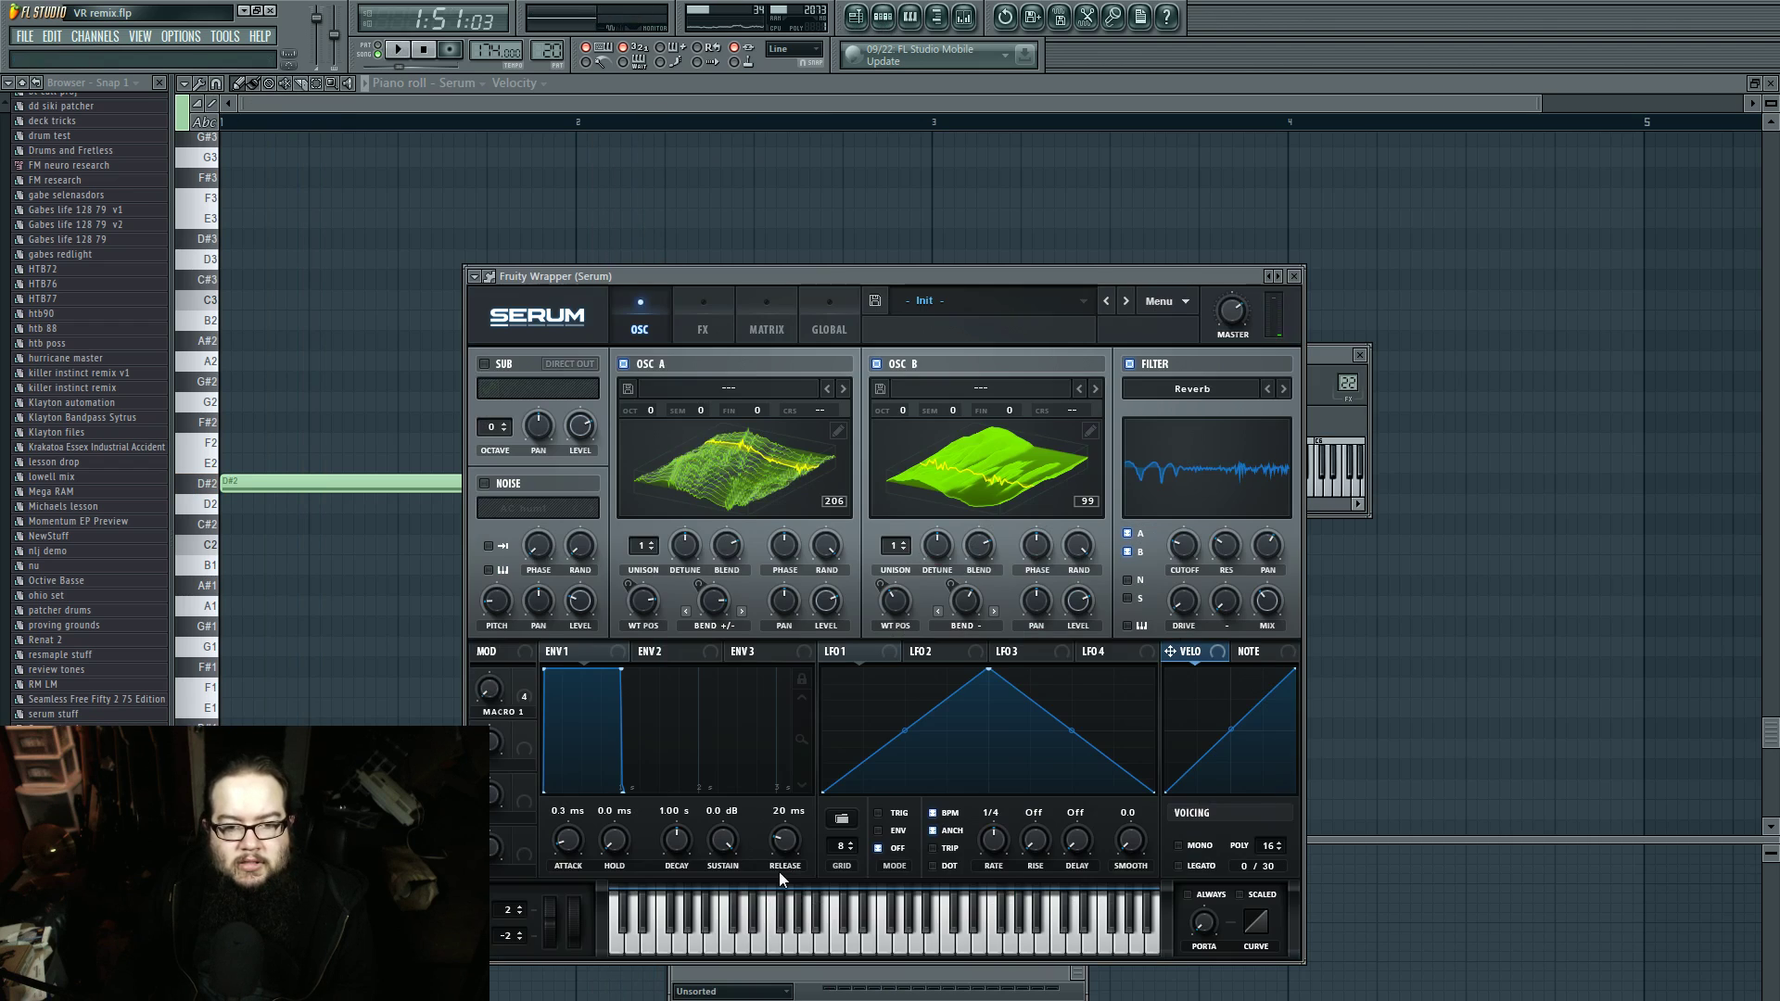
pyautogui.moveTo(848, 276); pyautogui.dragTo(912, 161)
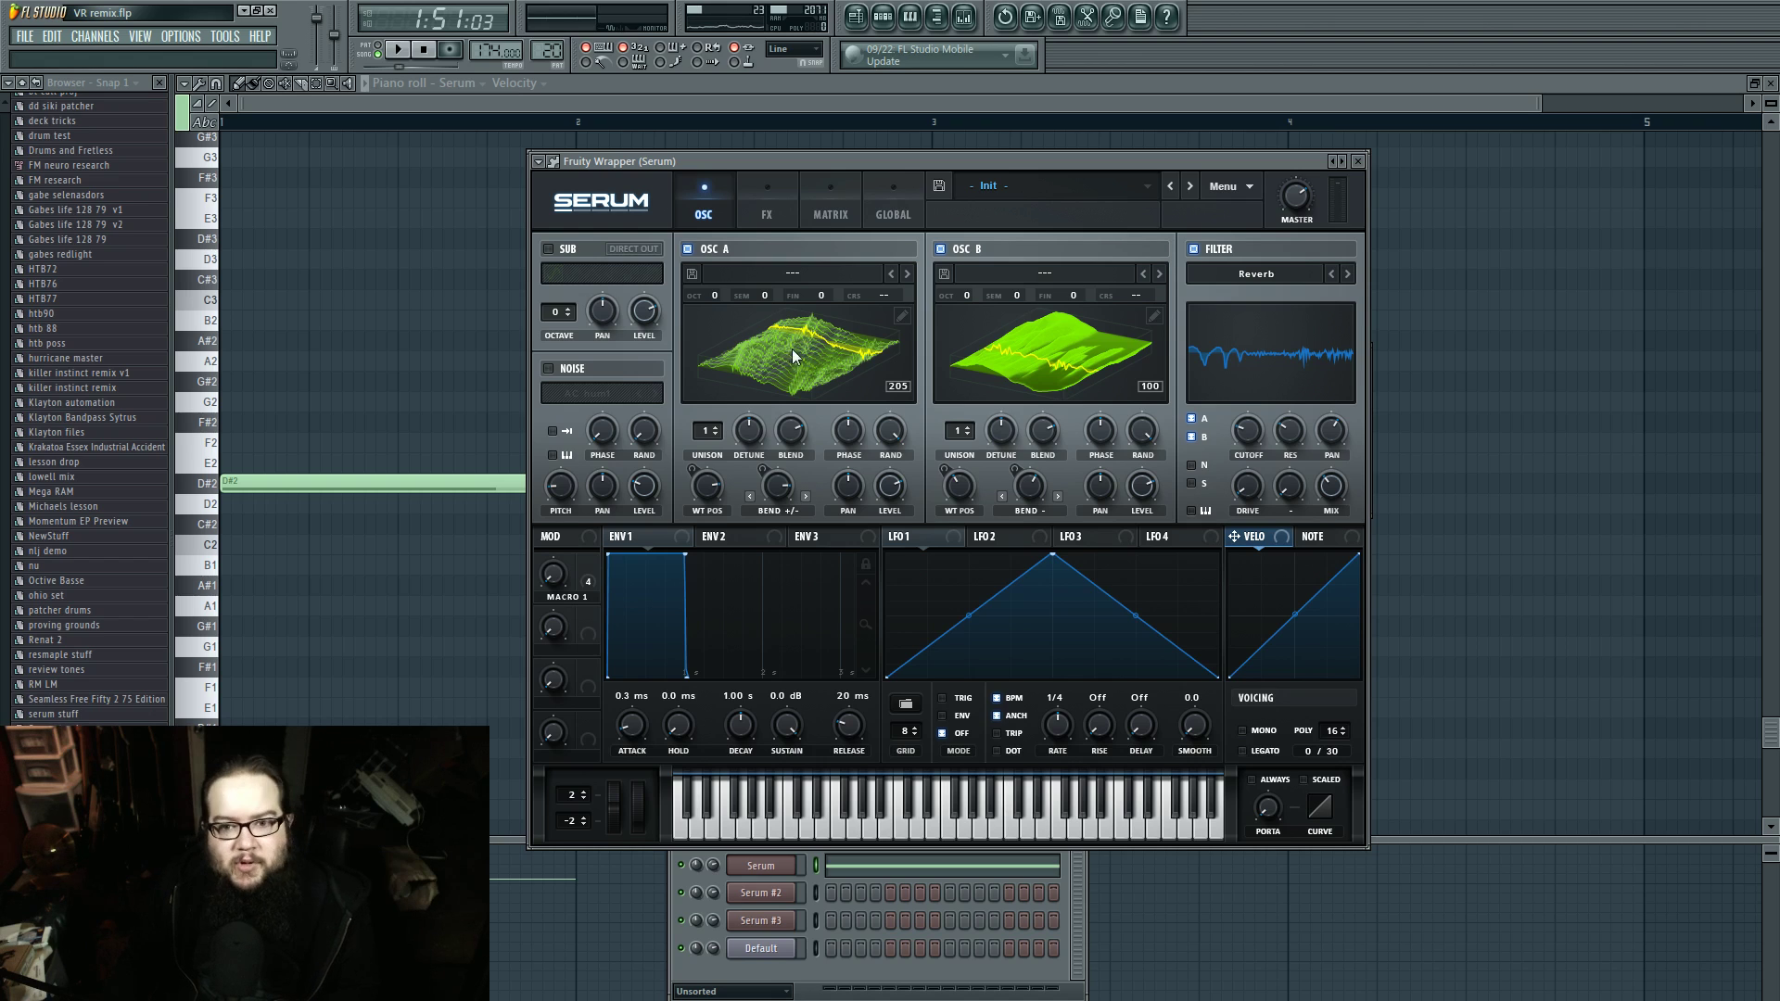
# Step: Switch Serum's oscillator B display to the flat waveform and back to the 3D wavetable view
pyautogui.click(1055, 353)
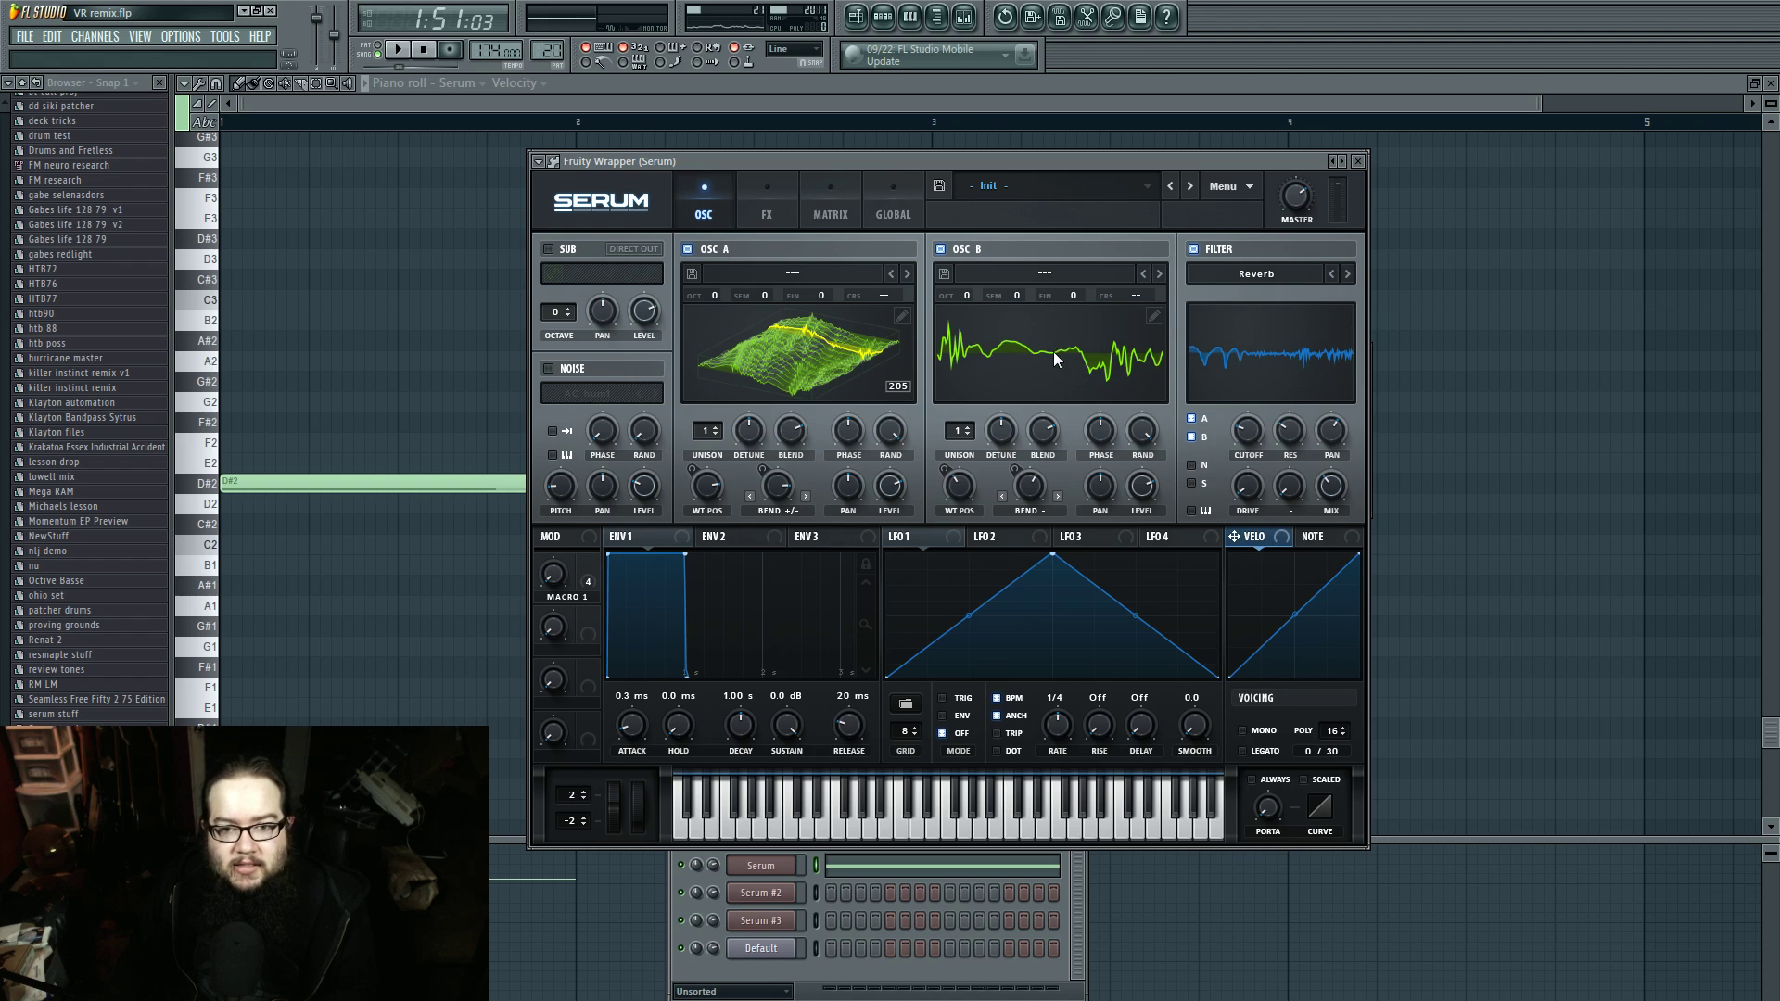
pyautogui.click(1050, 350)
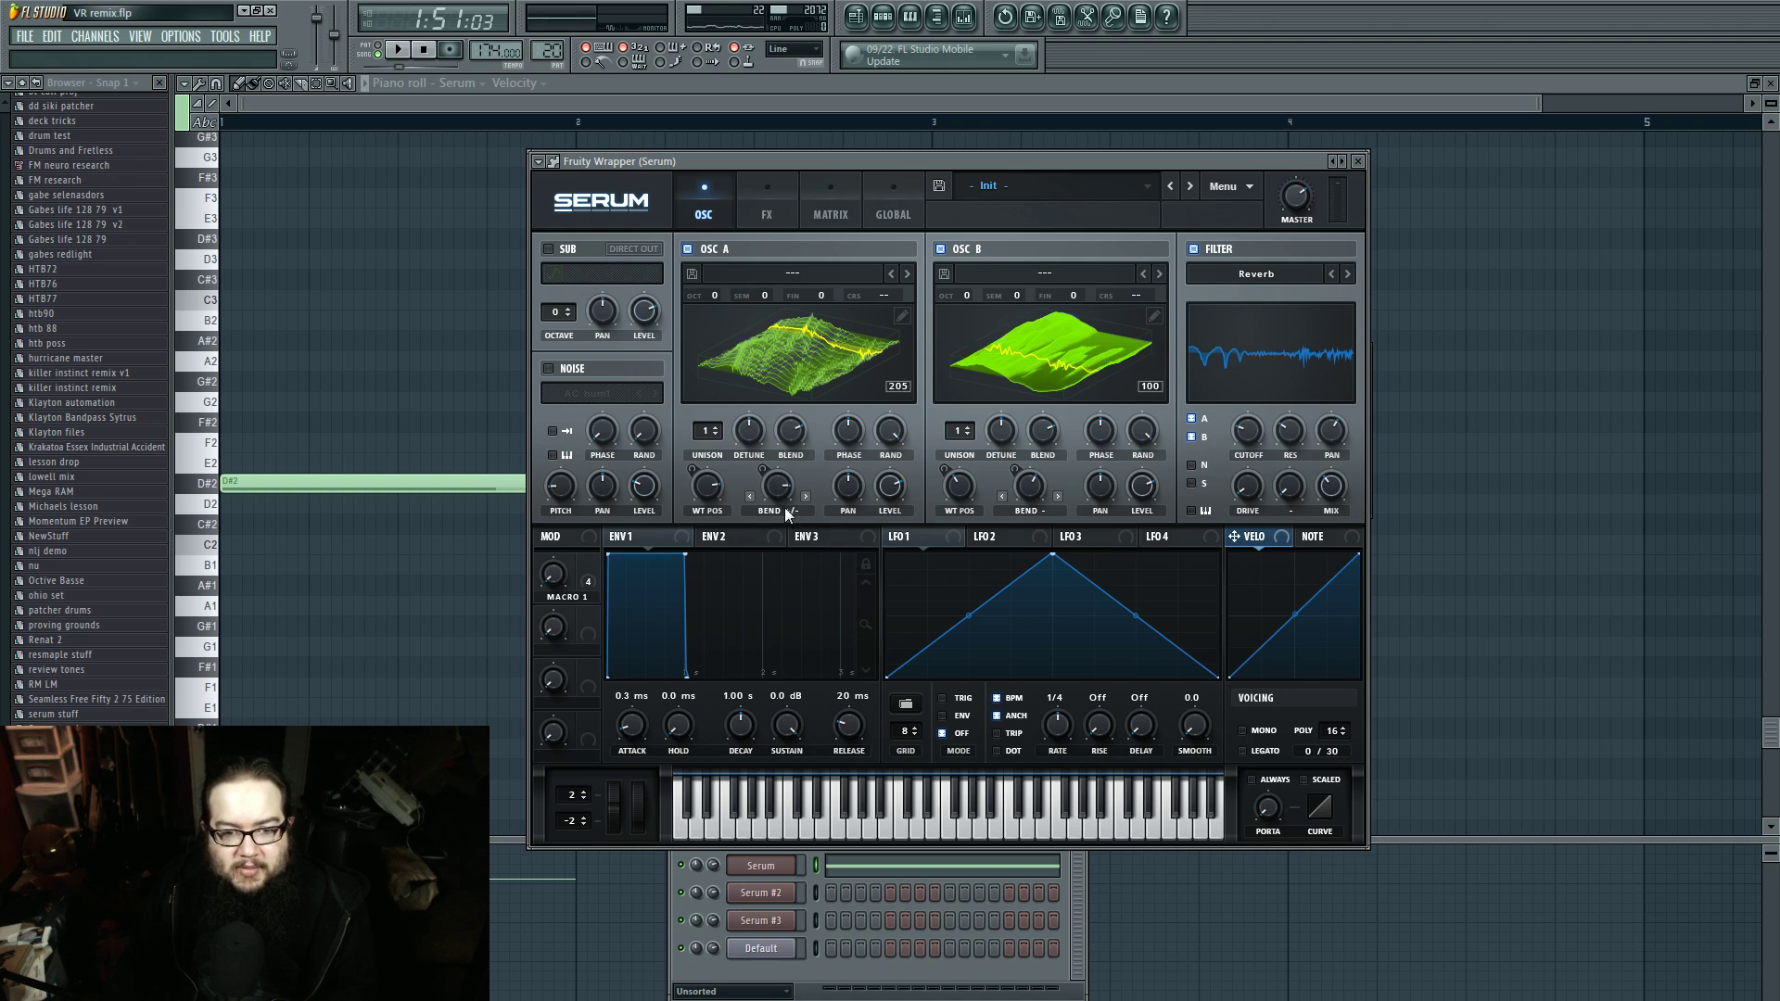
pyautogui.moveTo(816, 165); pyautogui.dragTo(810, 173)
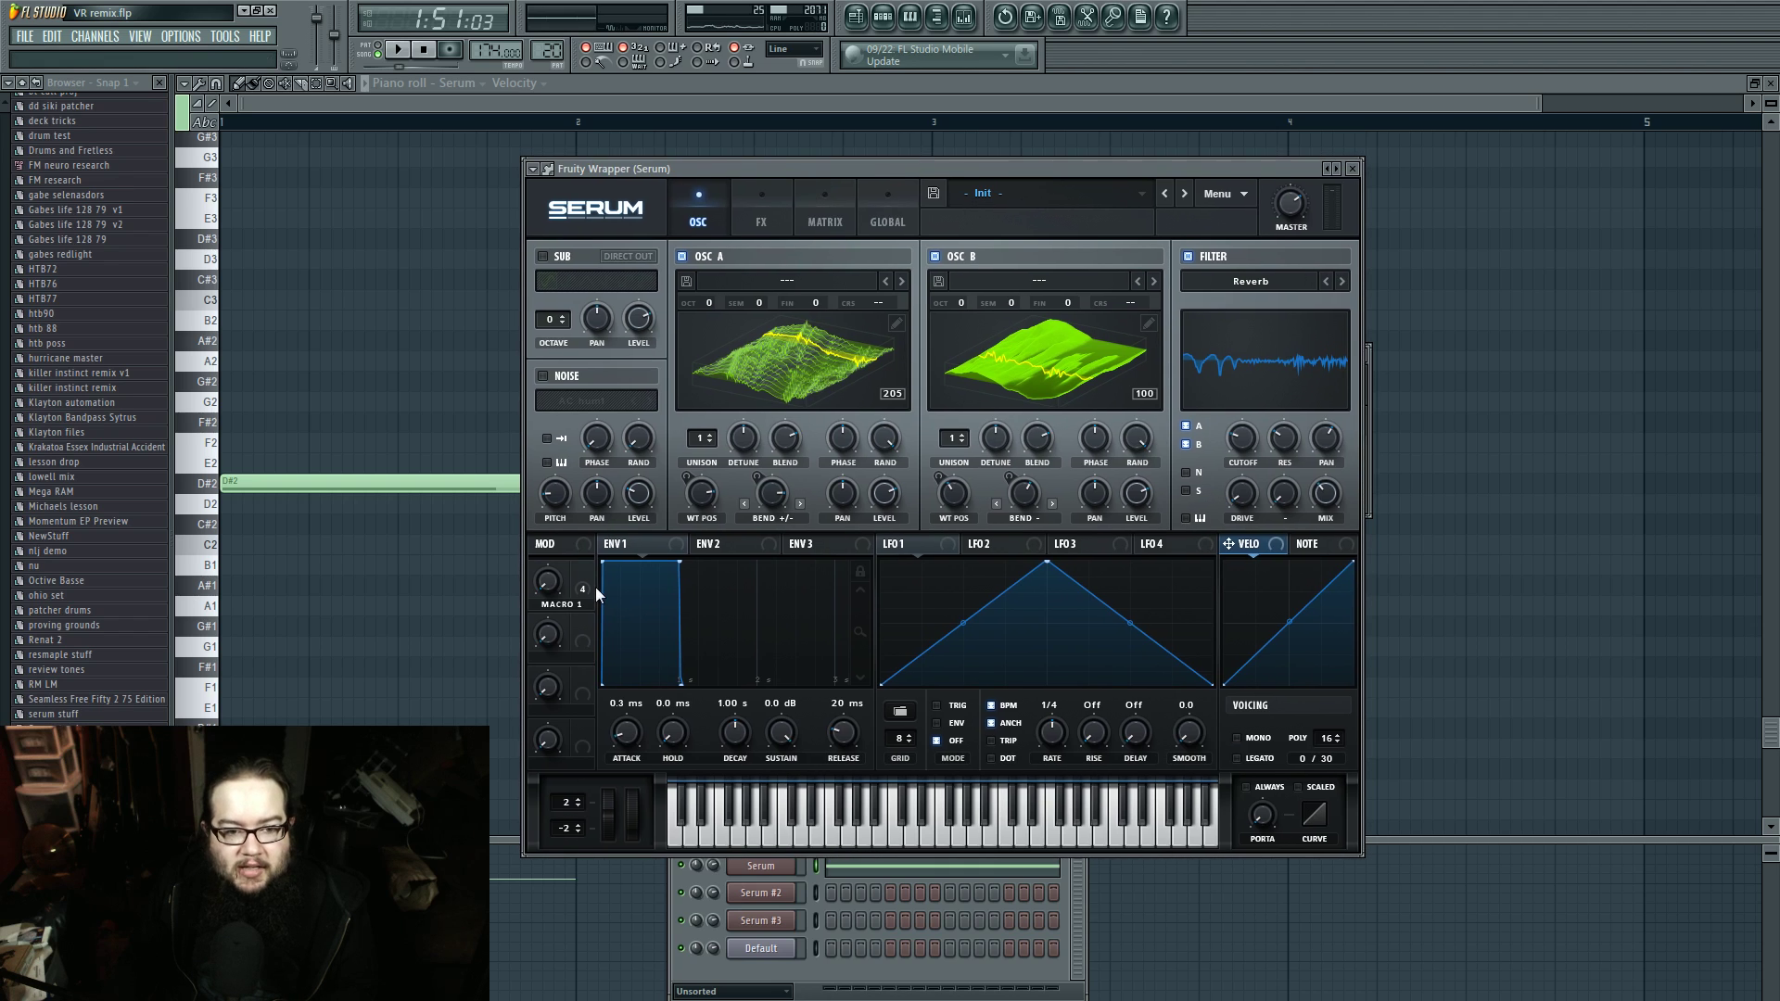
# Step: Start and stop playback briefly, and highlight the Serum parameters that Macro 1 modulates
pyautogui.click(397, 49)
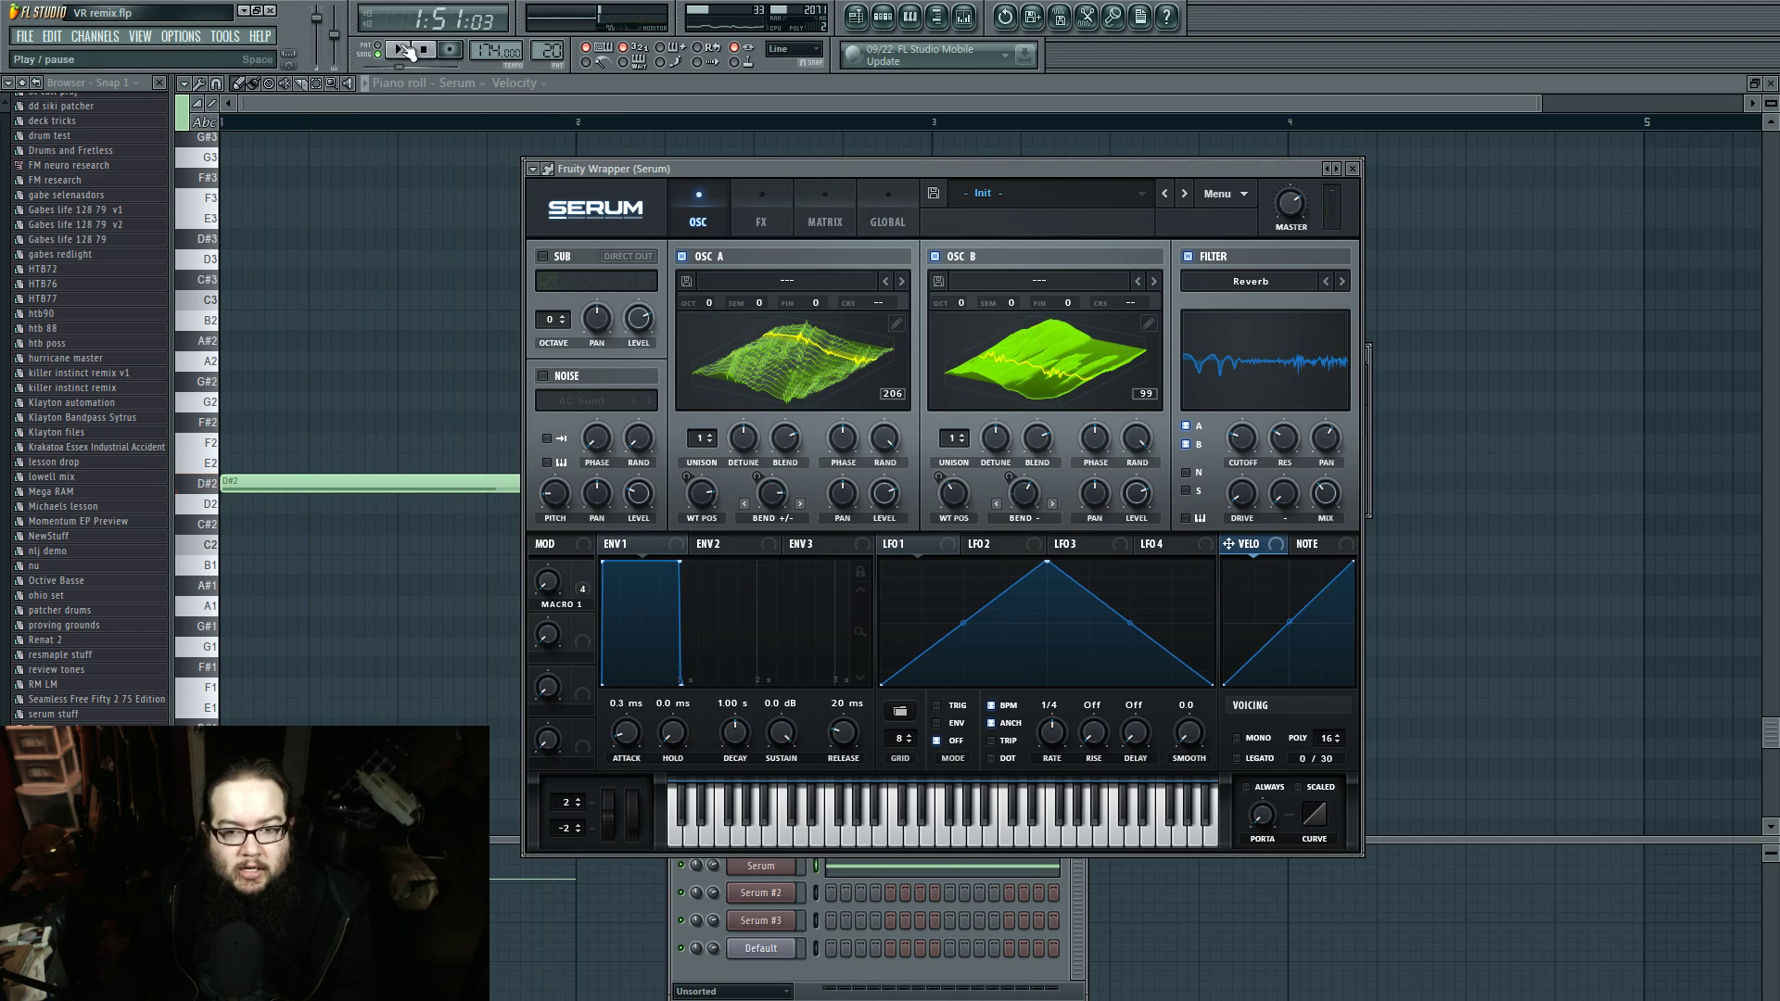
pyautogui.click(420, 51)
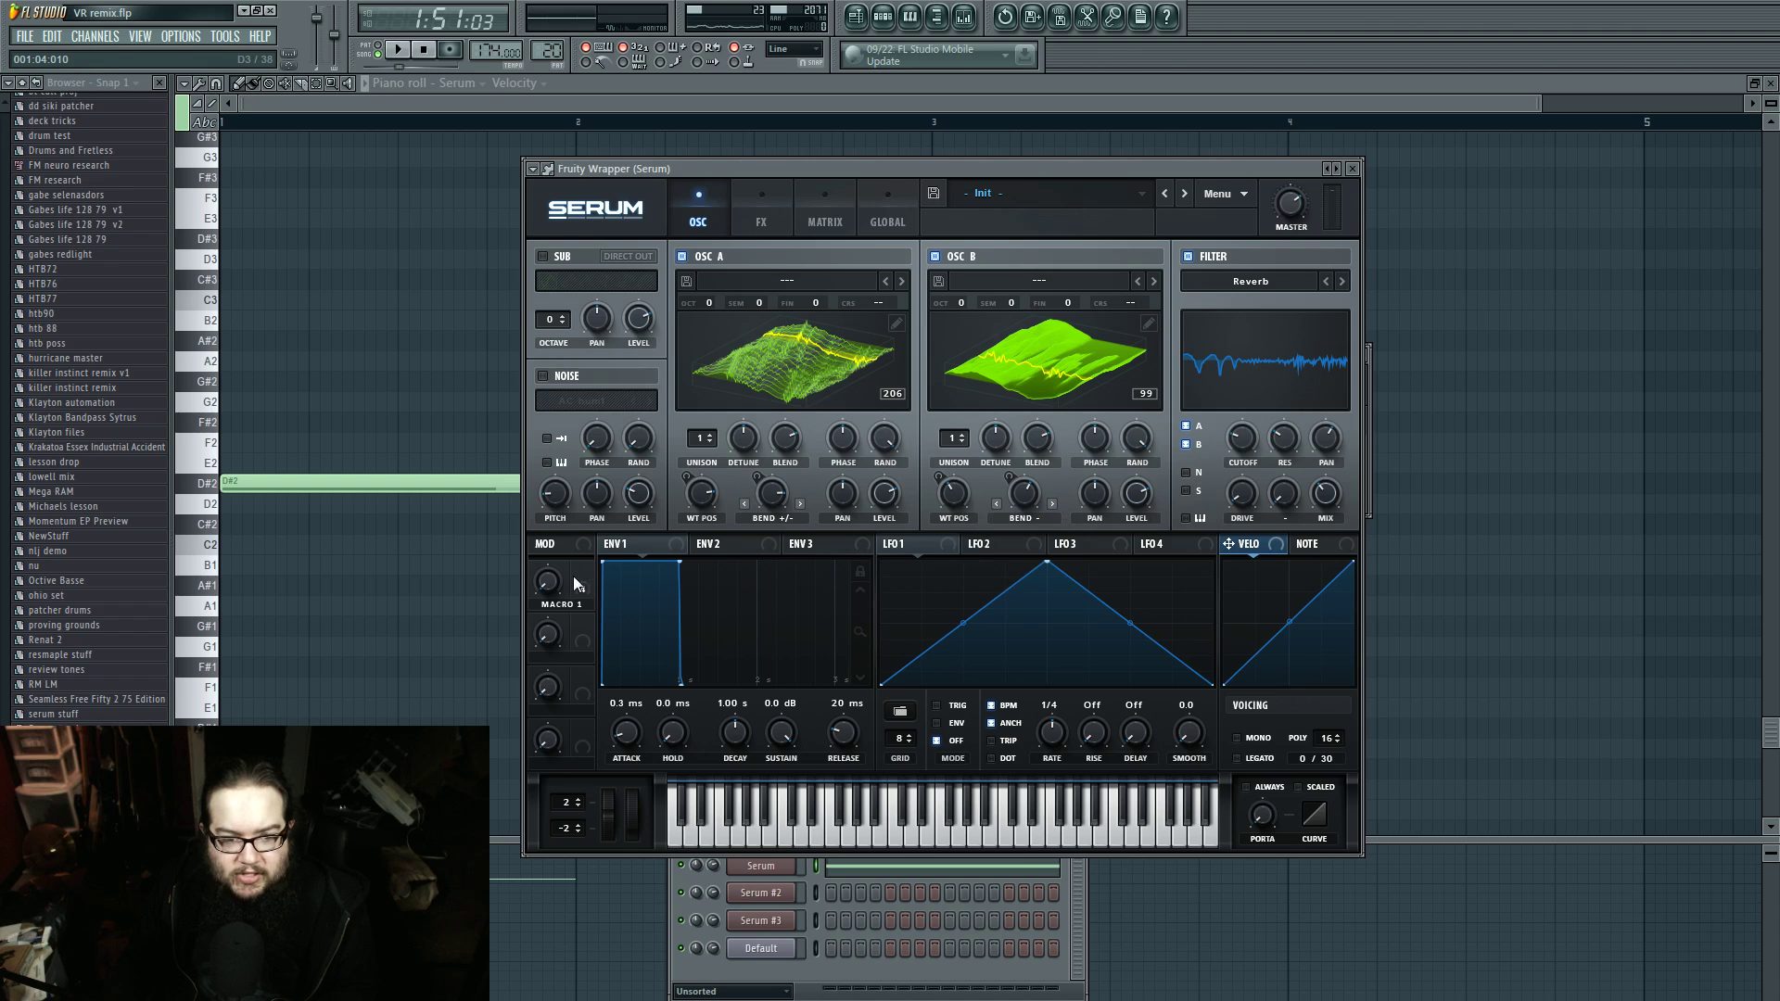
pyautogui.moveTo(575, 575); pyautogui.dragTo(578, 578)
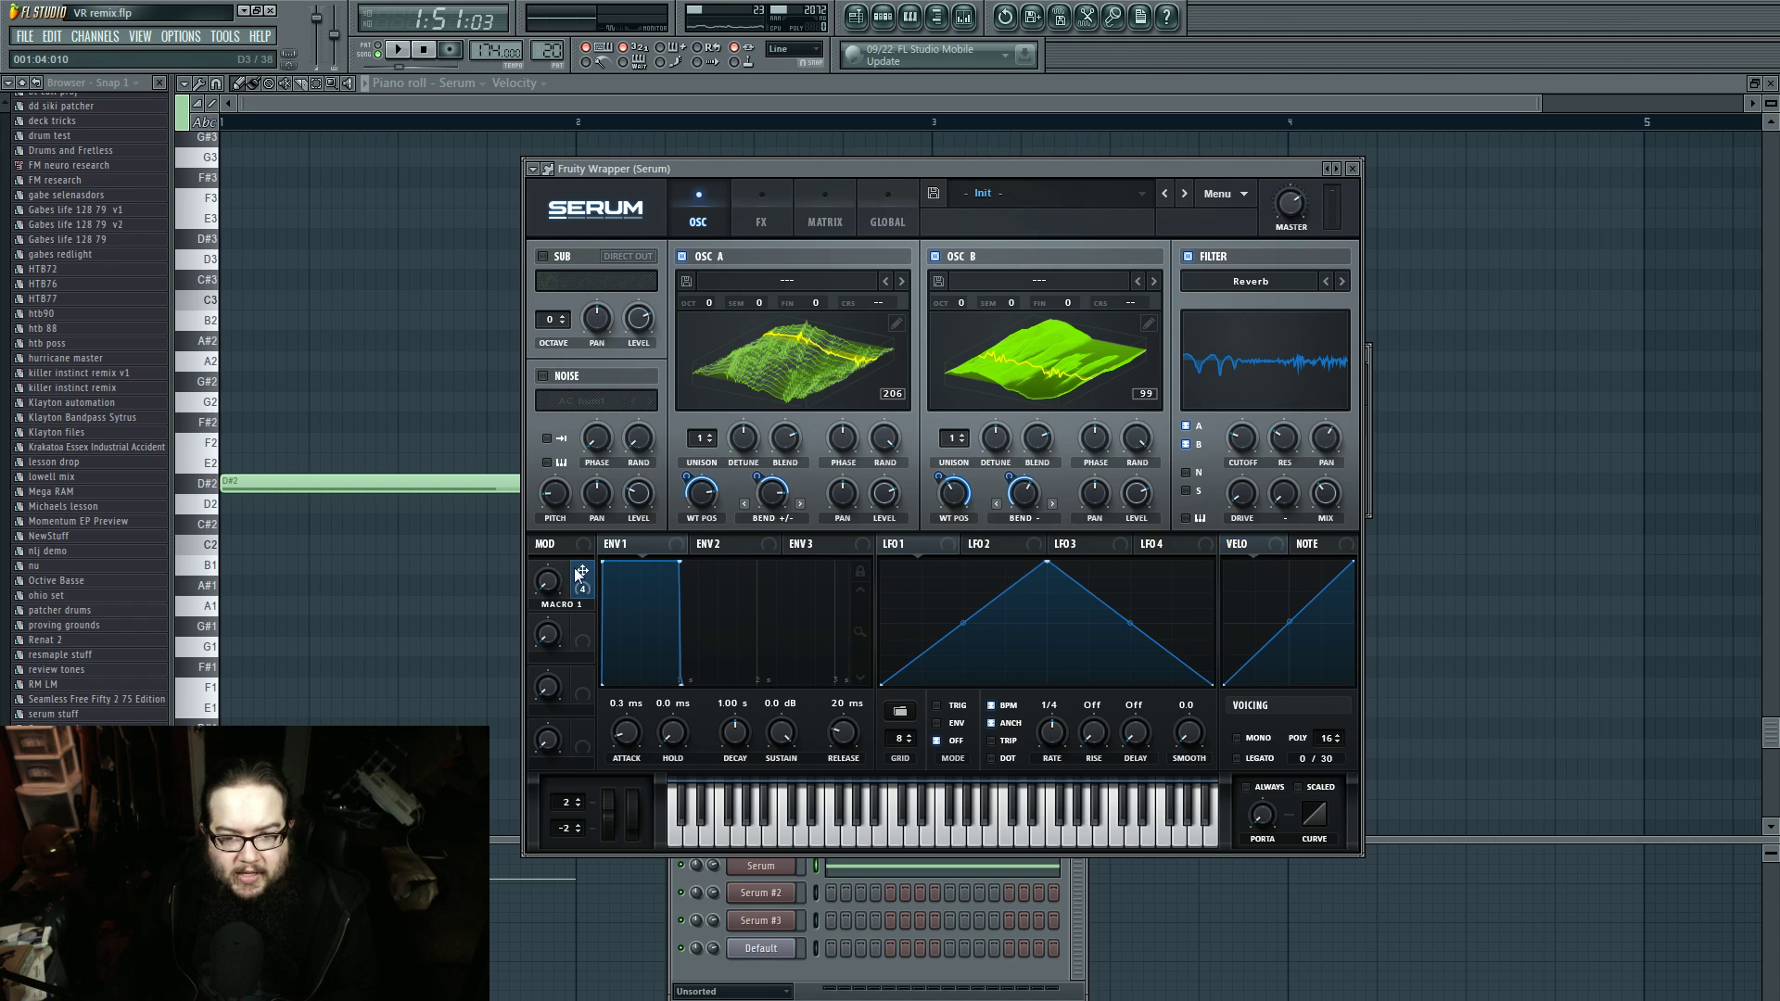
# Step: Check Serum's effects page with the Phaser and return to the oscillator page, leaving playback stopped
pyautogui.click(412, 52)
pyautogui.press('space')
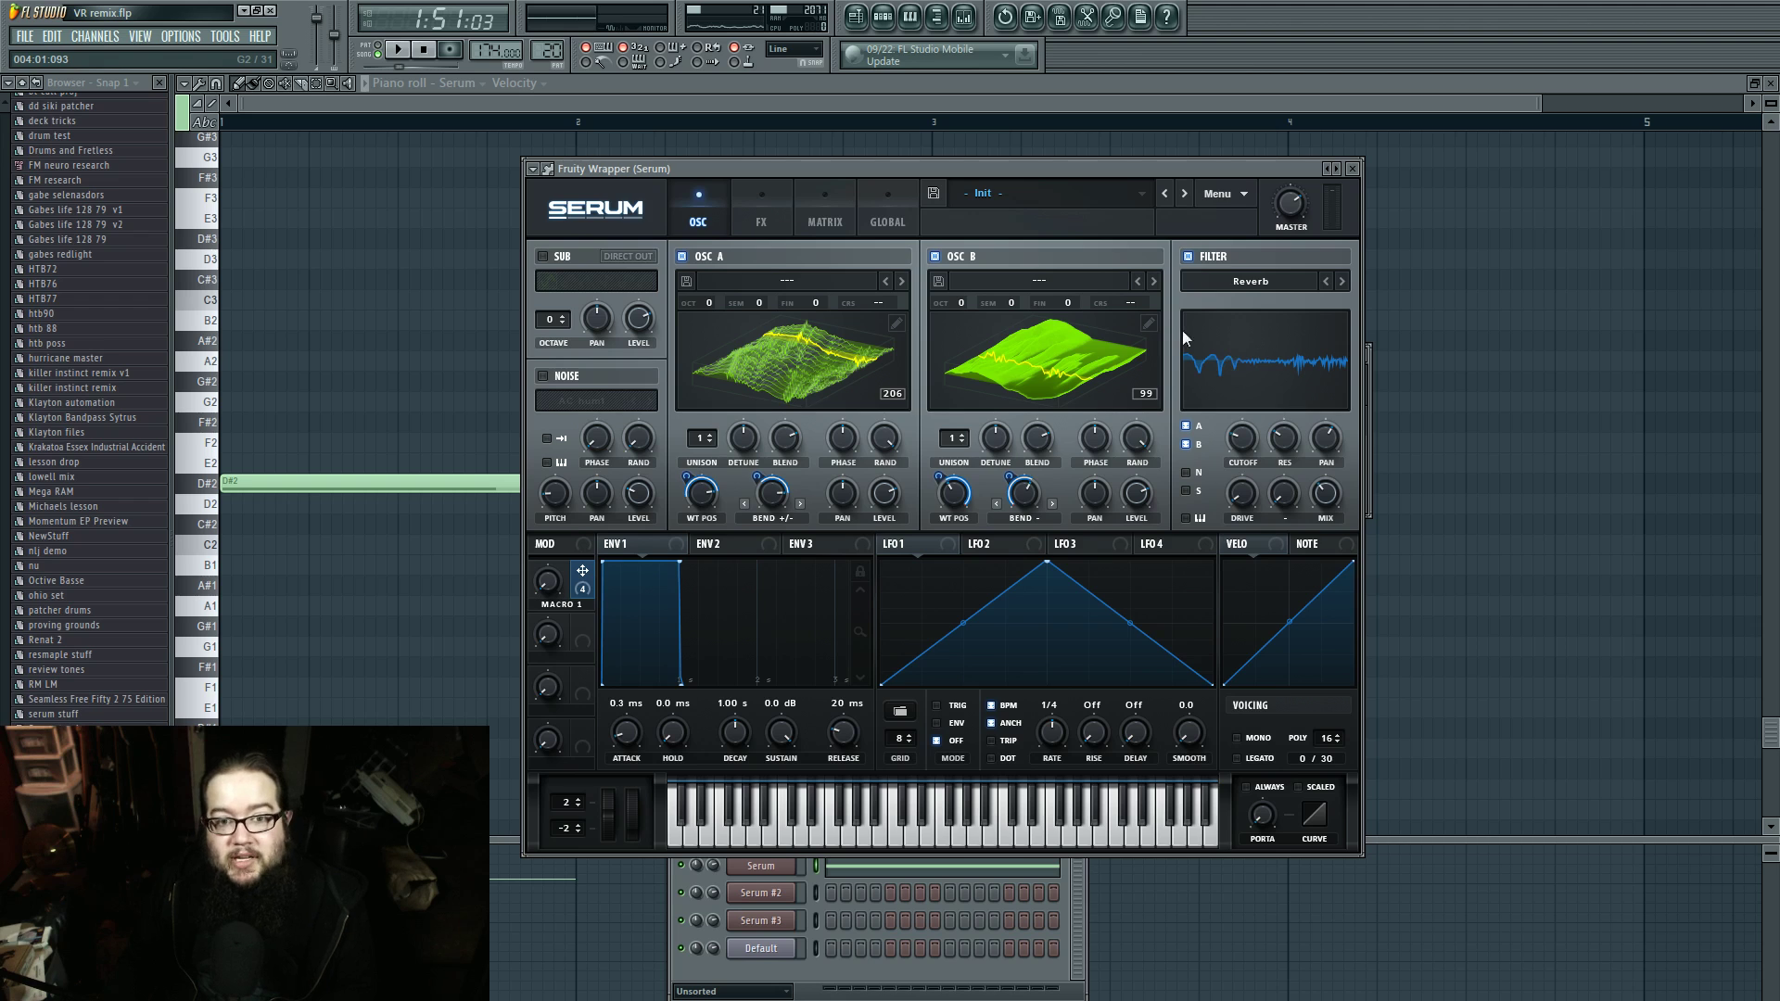
pyautogui.click(760, 203)
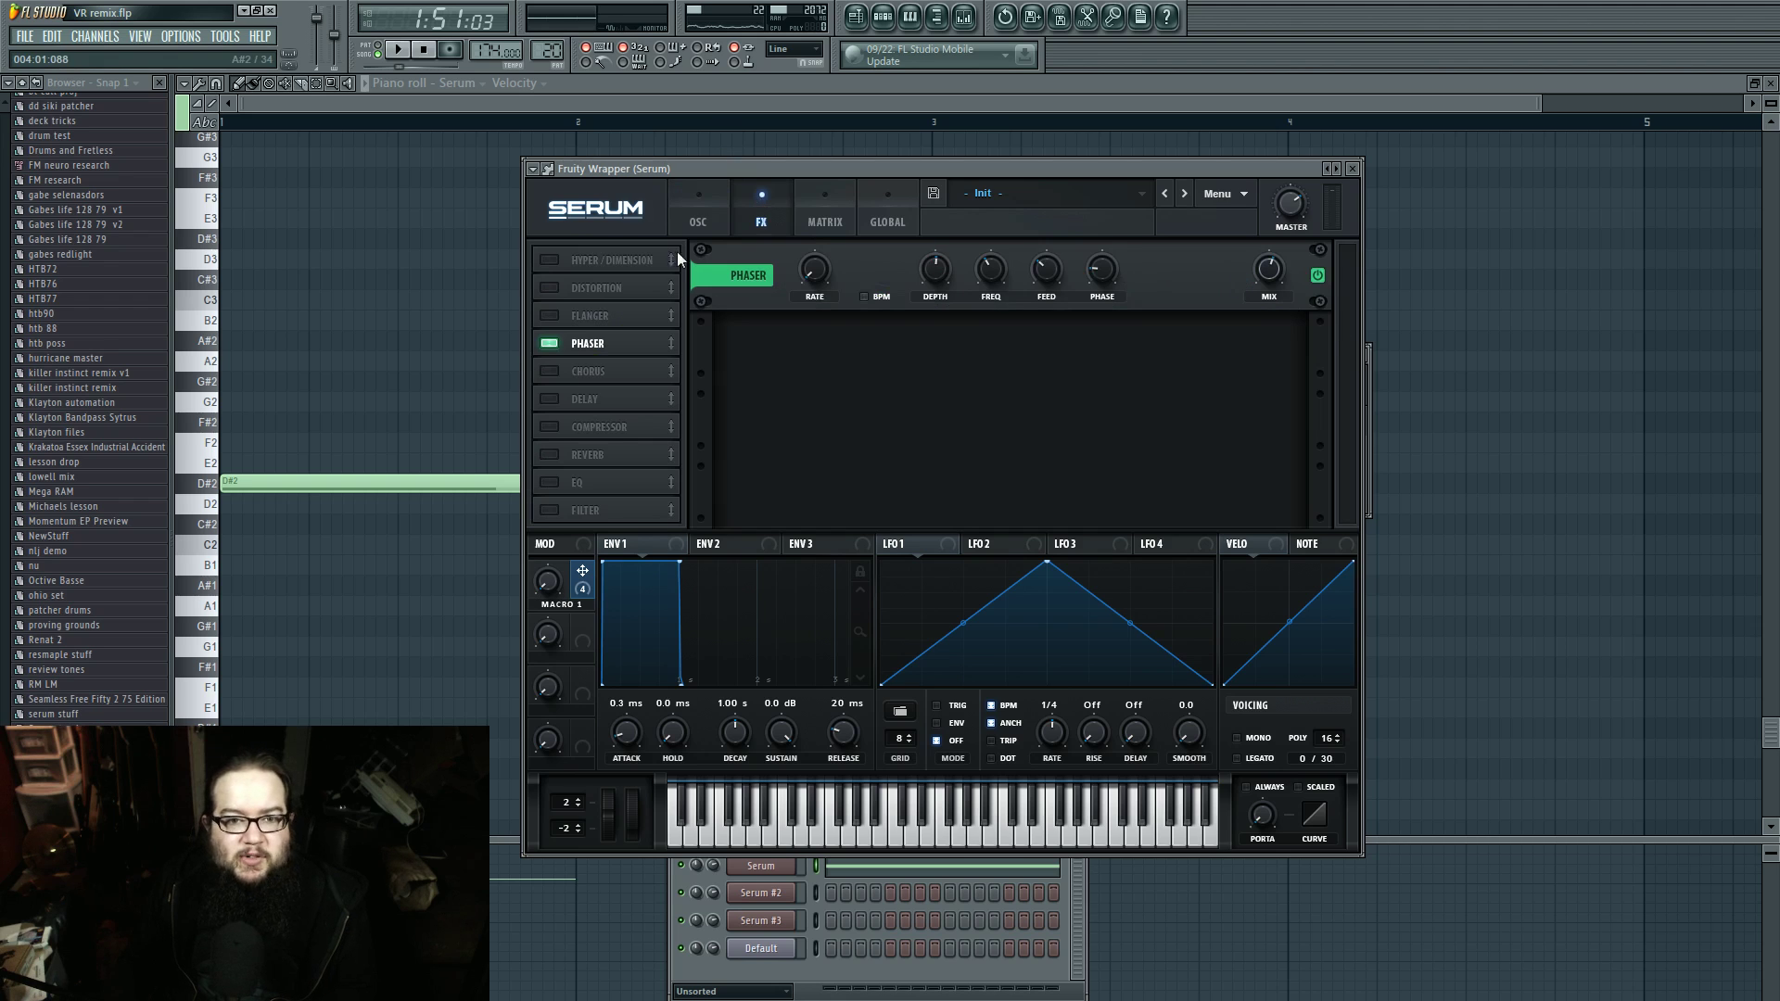
pyautogui.click(698, 213)
# Step: Inspect the Fruity Parametric EQ 2 and Fruity WaveShaper on mixer Insert 22, and bring the Serum window back to the front, slightly lower
pyautogui.click(964, 17)
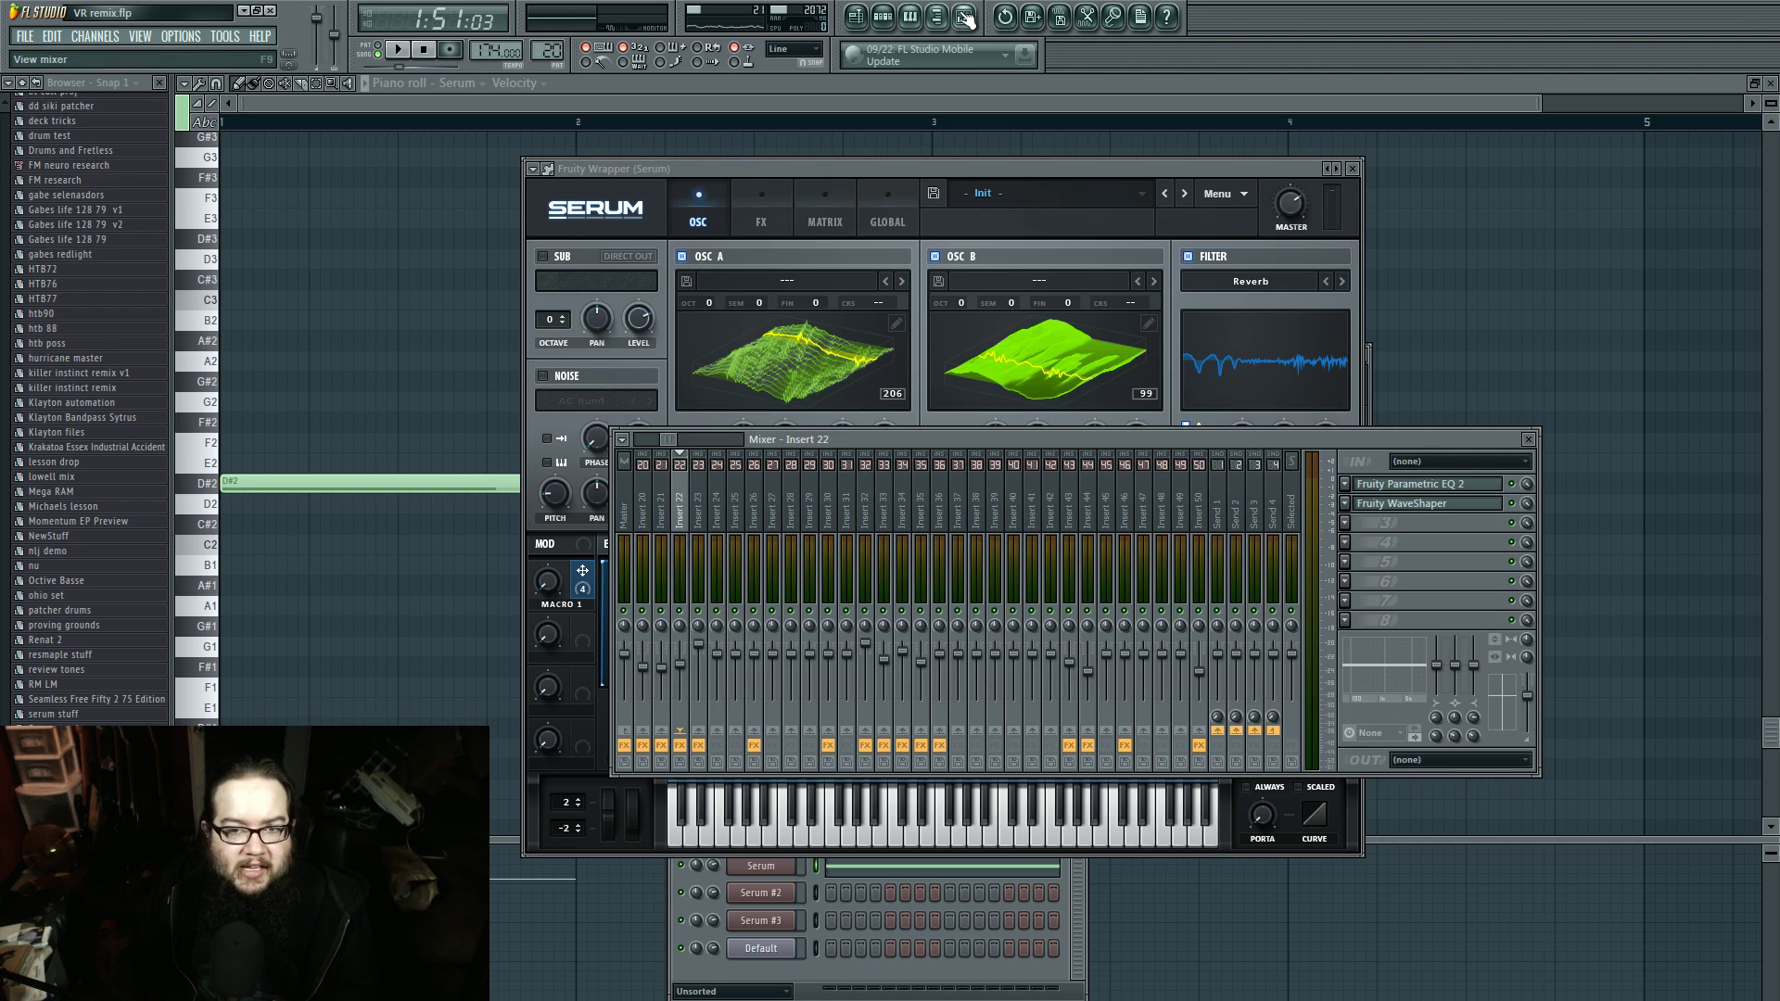
pyautogui.click(1418, 483)
pyautogui.click(1420, 506)
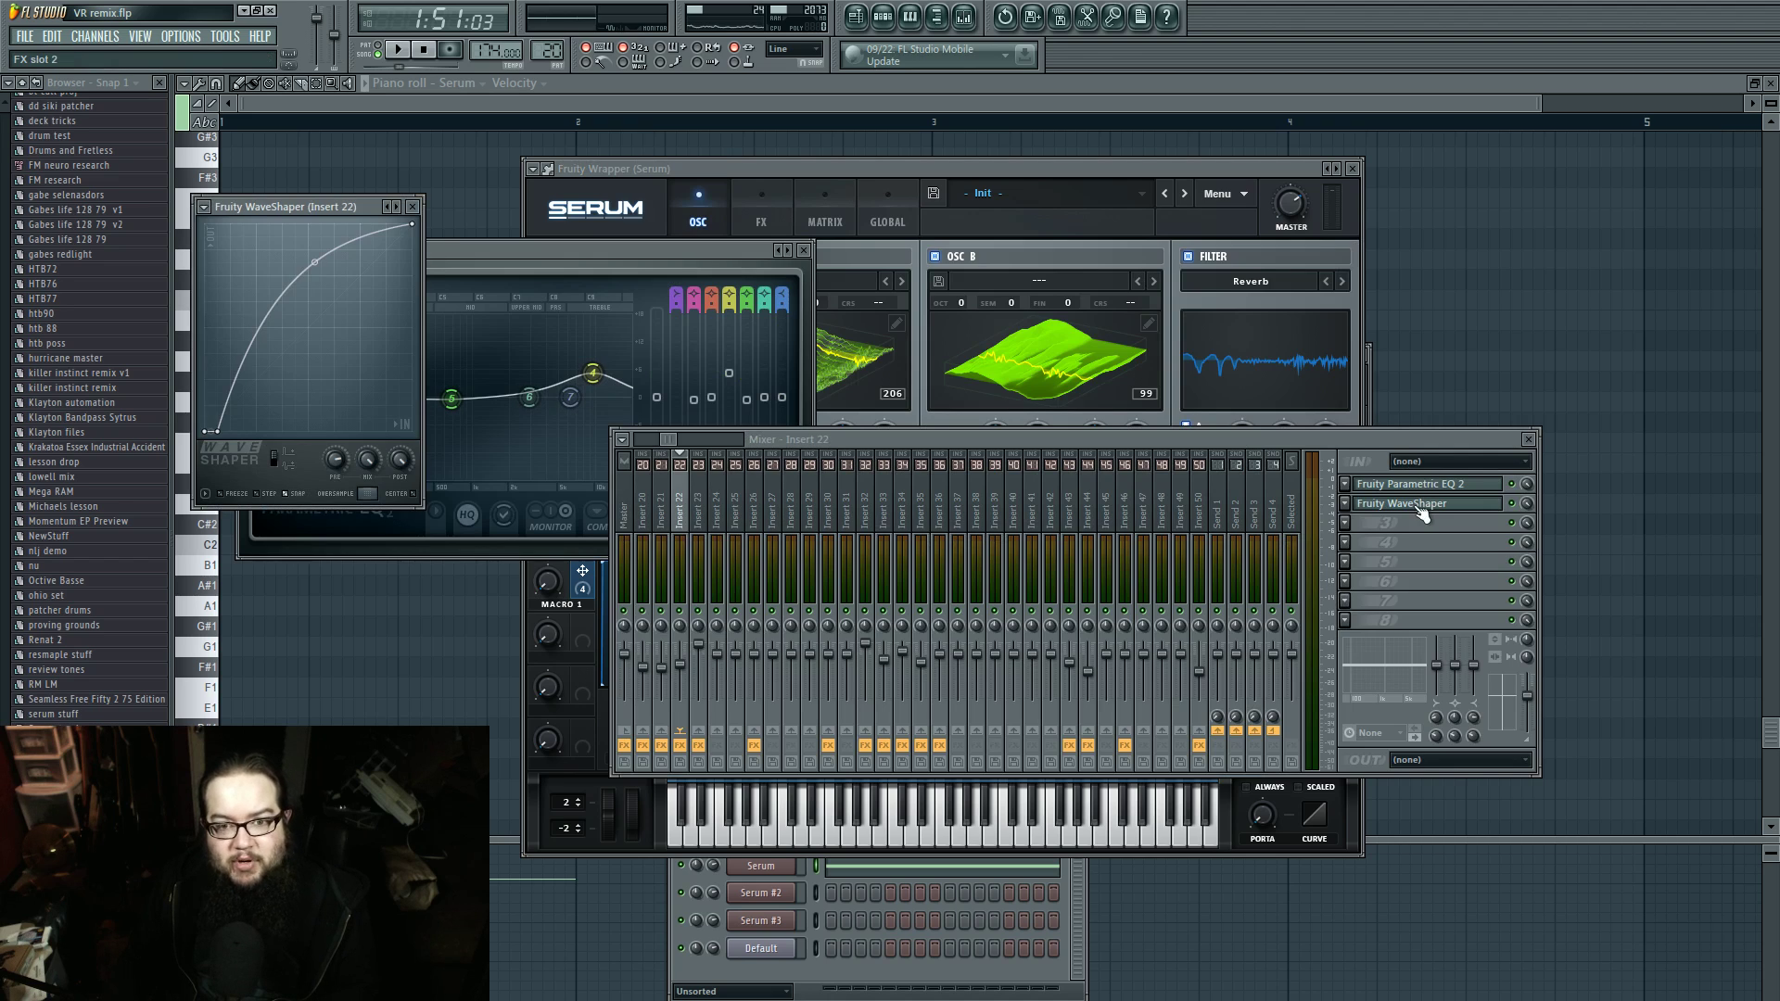
pyautogui.click(1420, 506)
pyautogui.click(1010, 175)
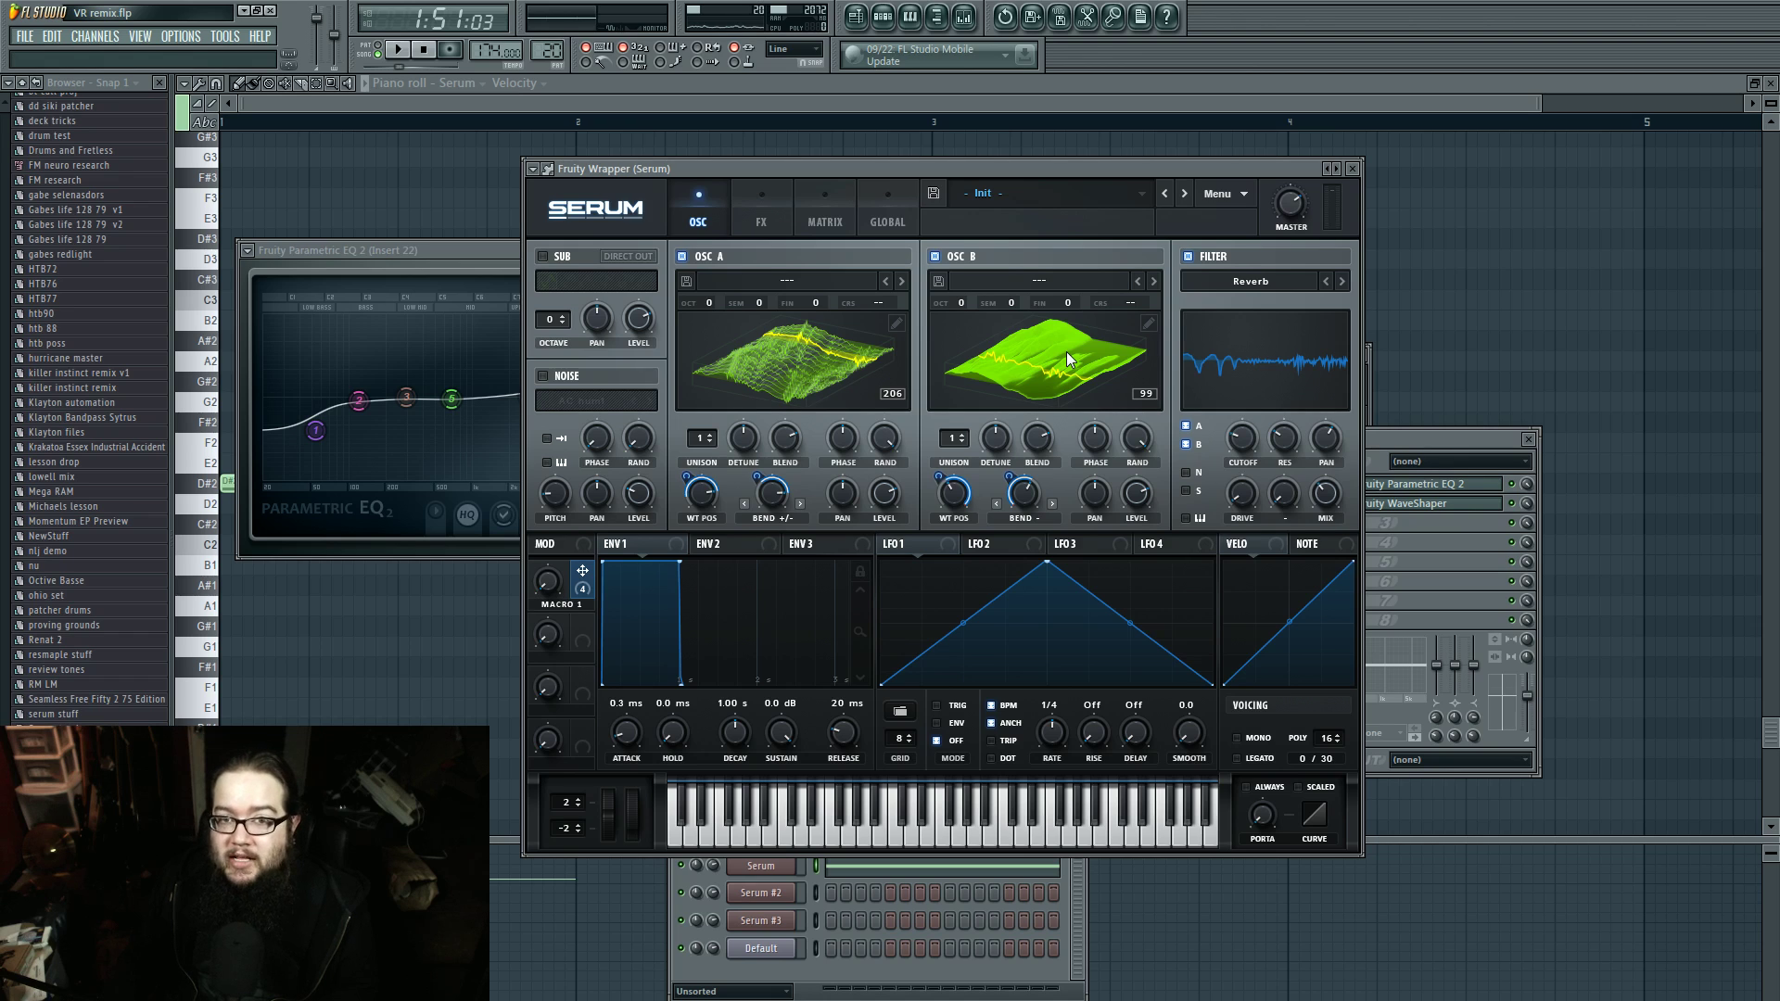
pyautogui.moveTo(925, 169); pyautogui.dragTo(922, 191)
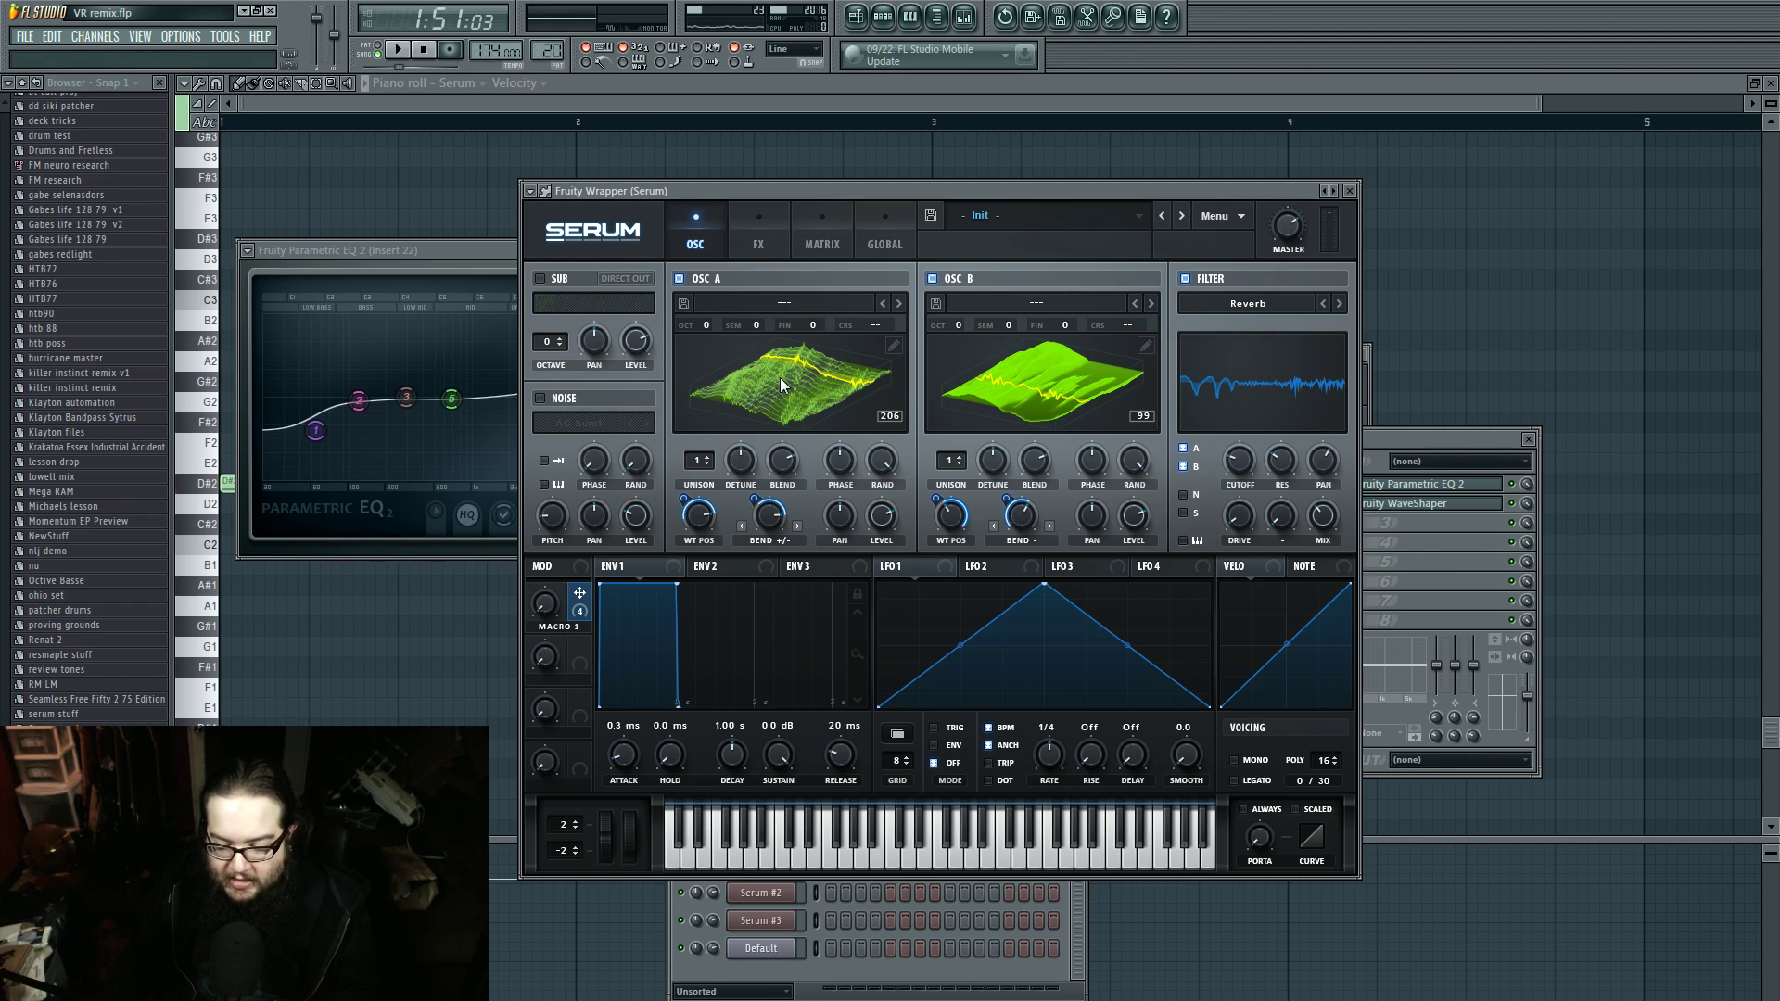
# Step: Play the Serum part before and after switching oscillator A's display to the flat waveform
pyautogui.press('space')
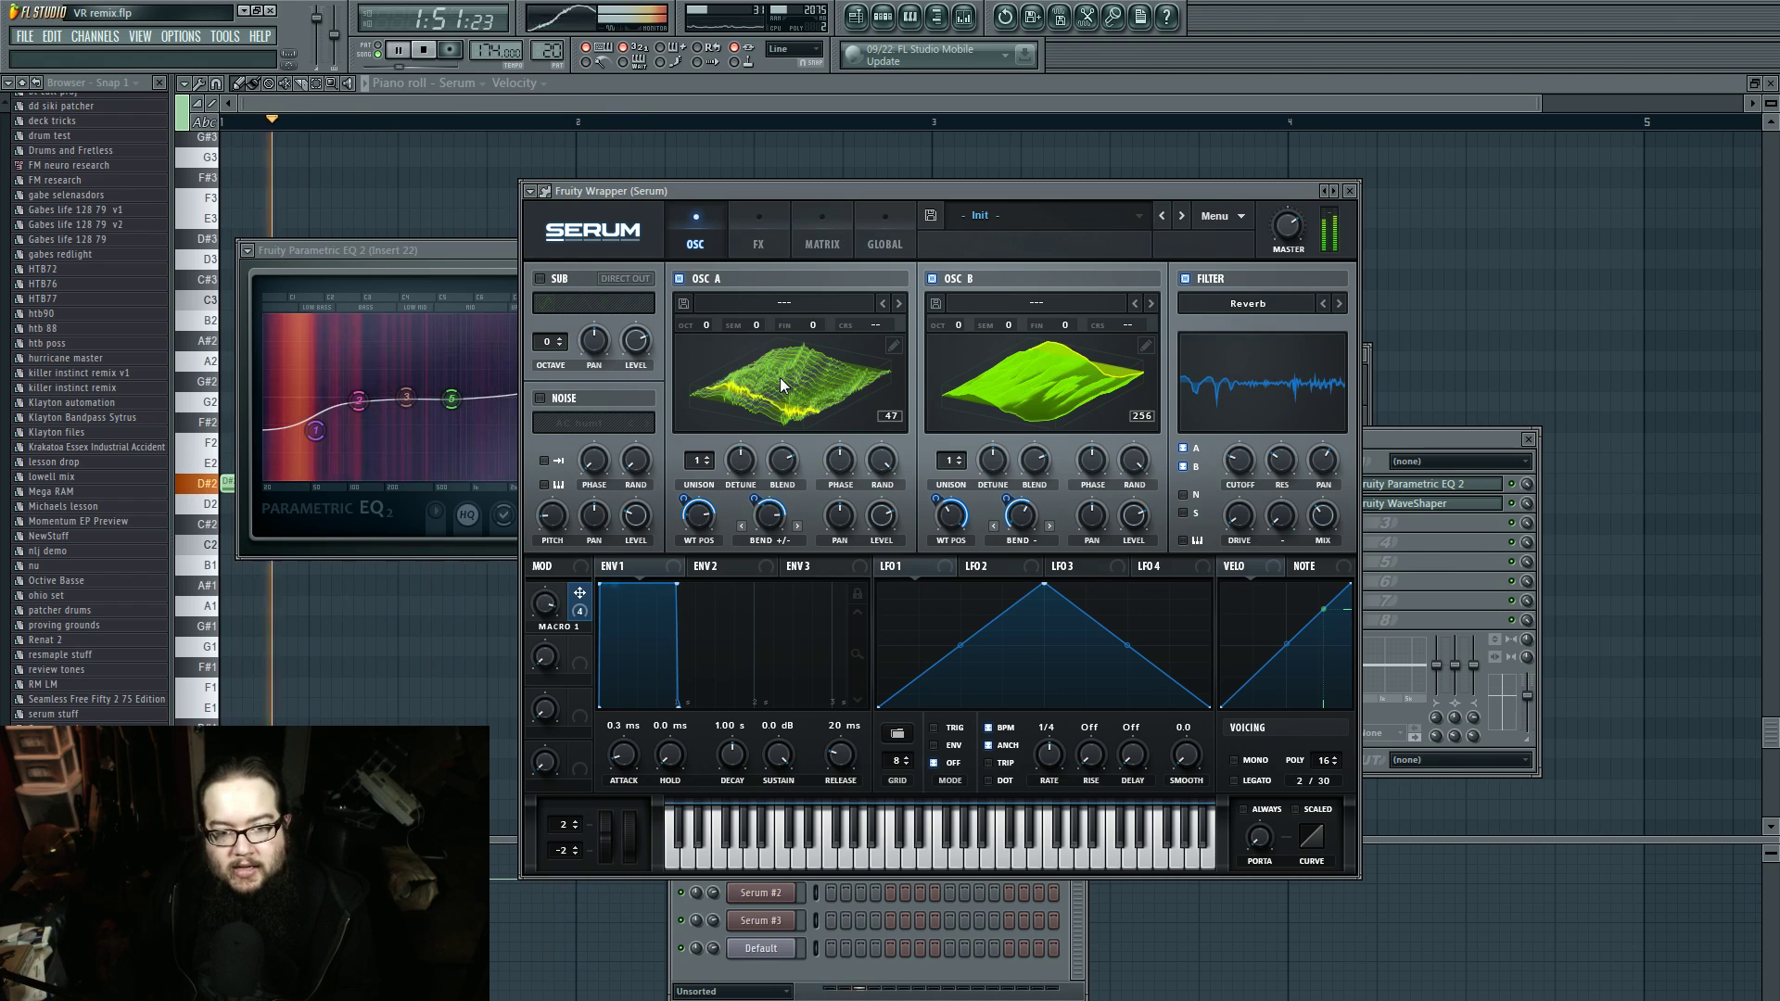
pyautogui.press('space')
pyautogui.click(781, 379)
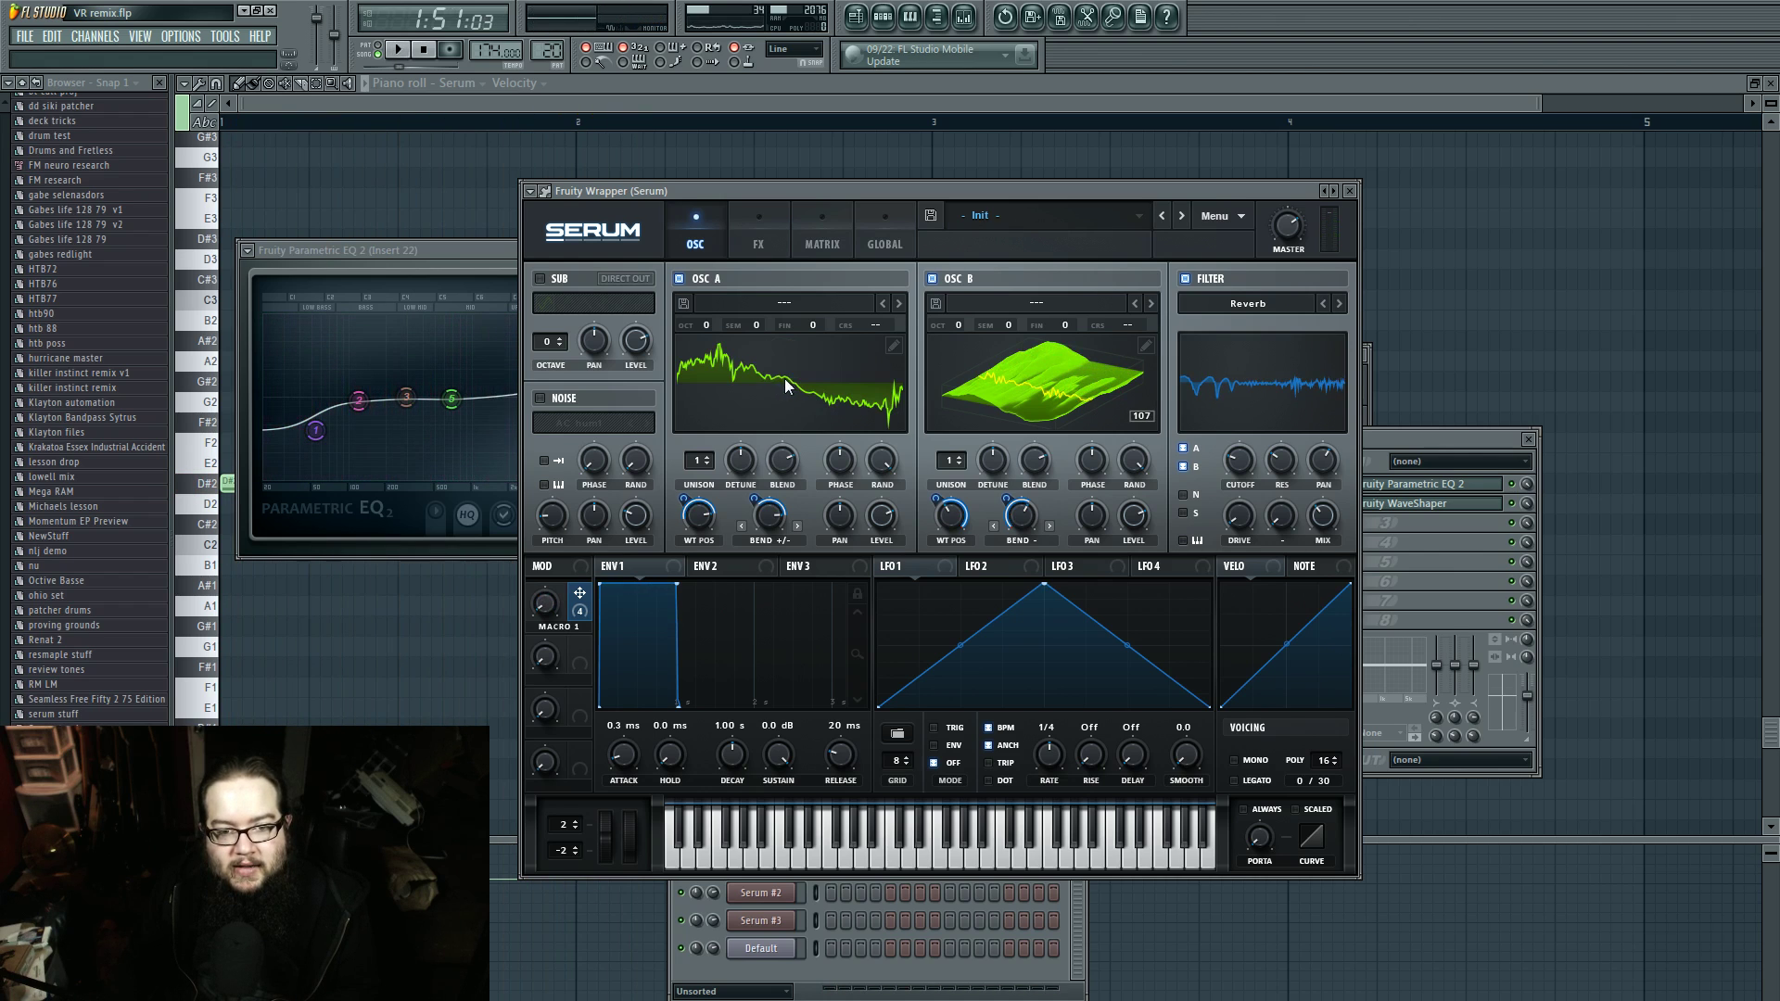
pyautogui.click(397, 49)
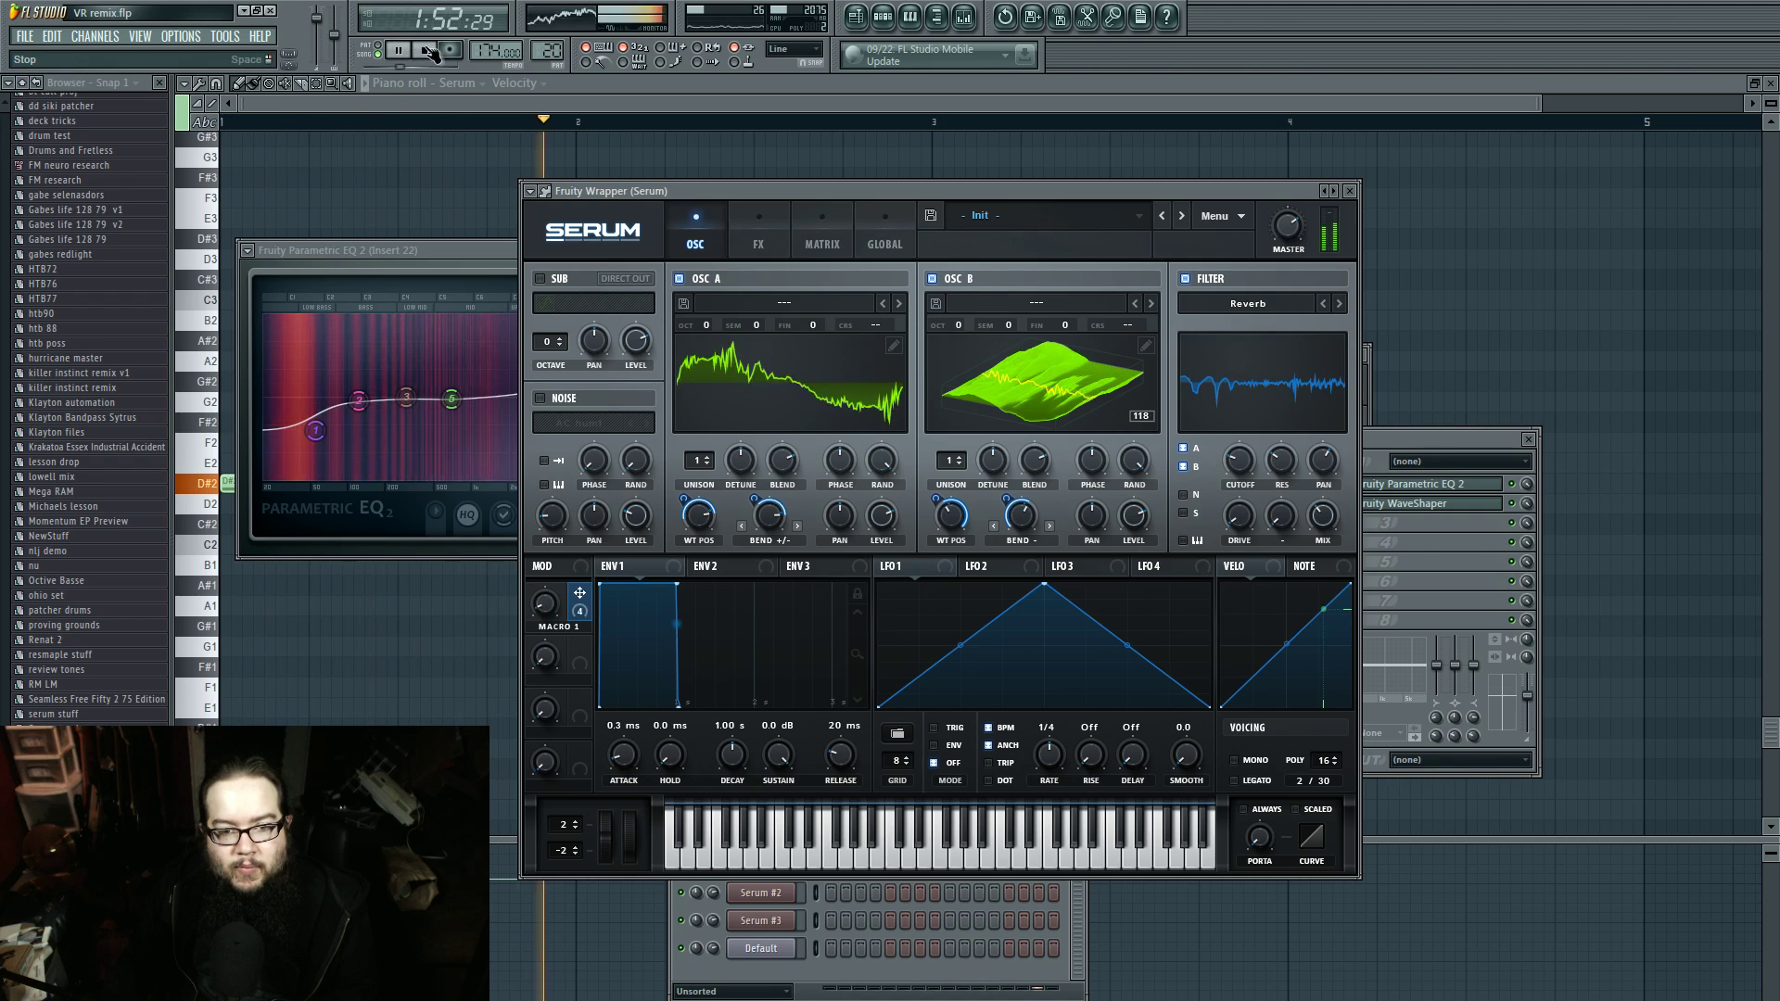
pyautogui.click(427, 50)
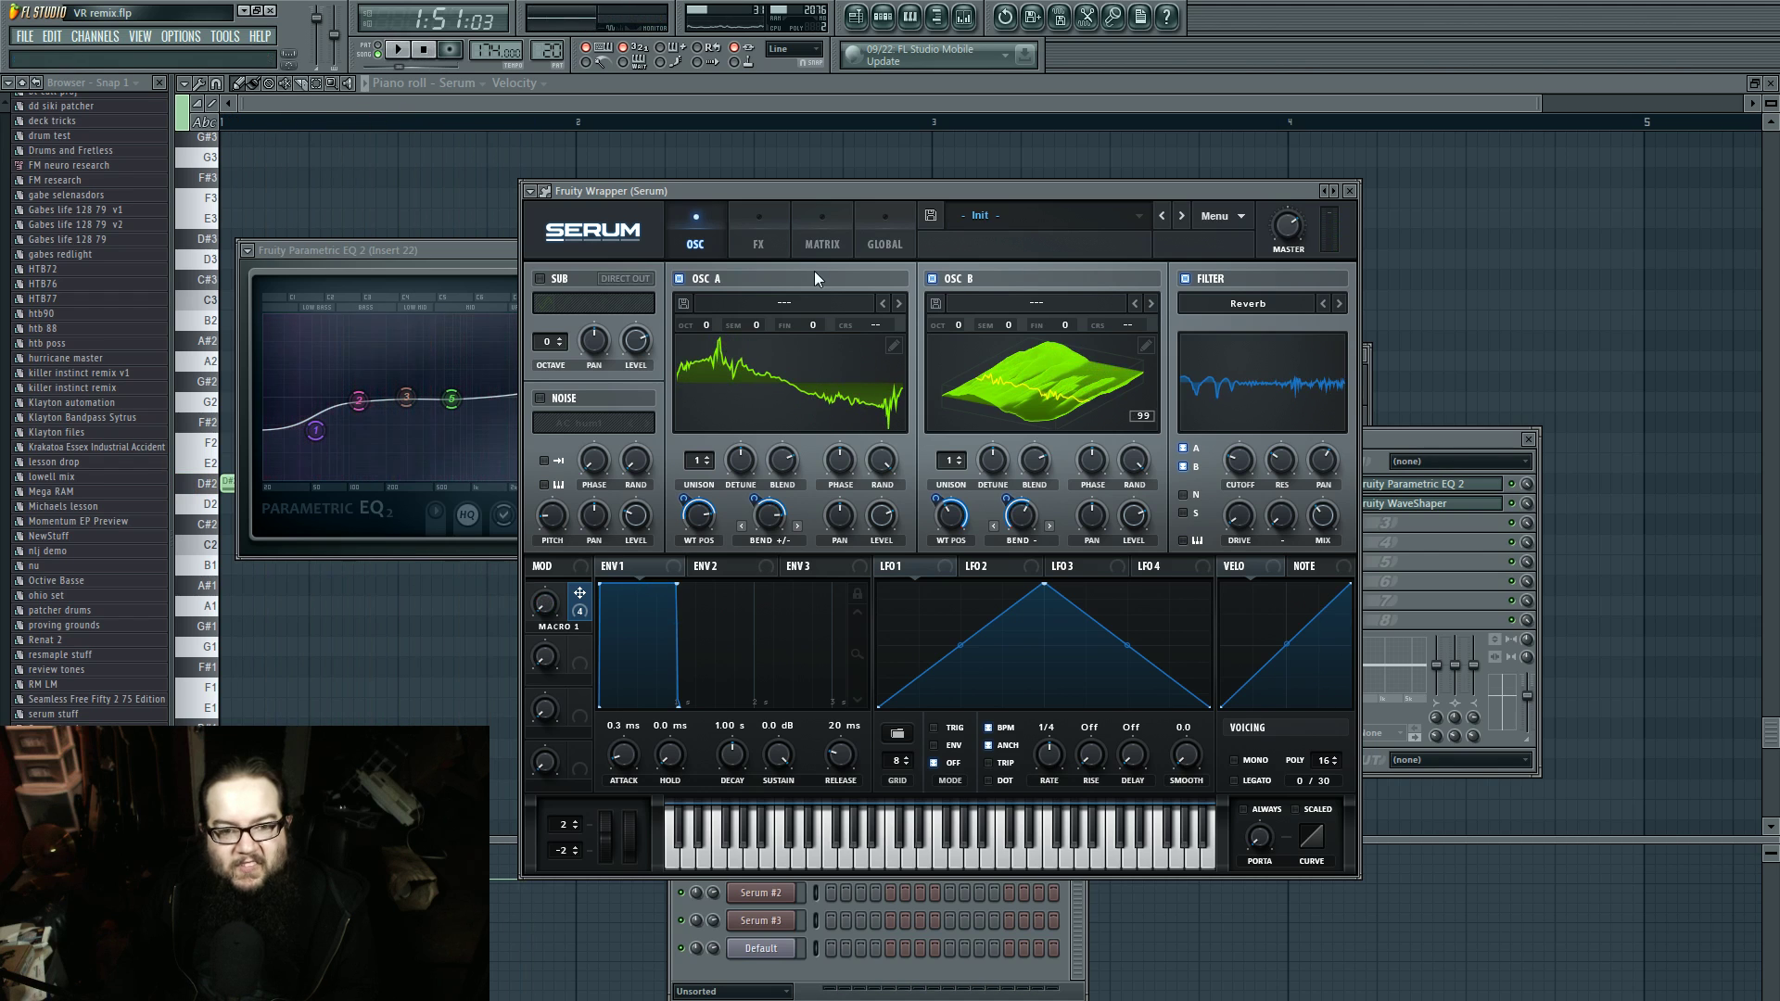
# Step: Return to the playlist, and mute and unmute the Pattern 20 clip on track 3
pyautogui.click(856, 17)
pyautogui.keyDown('alt'); pyautogui.rightClick(870, 275); pyautogui.keyUp('alt')
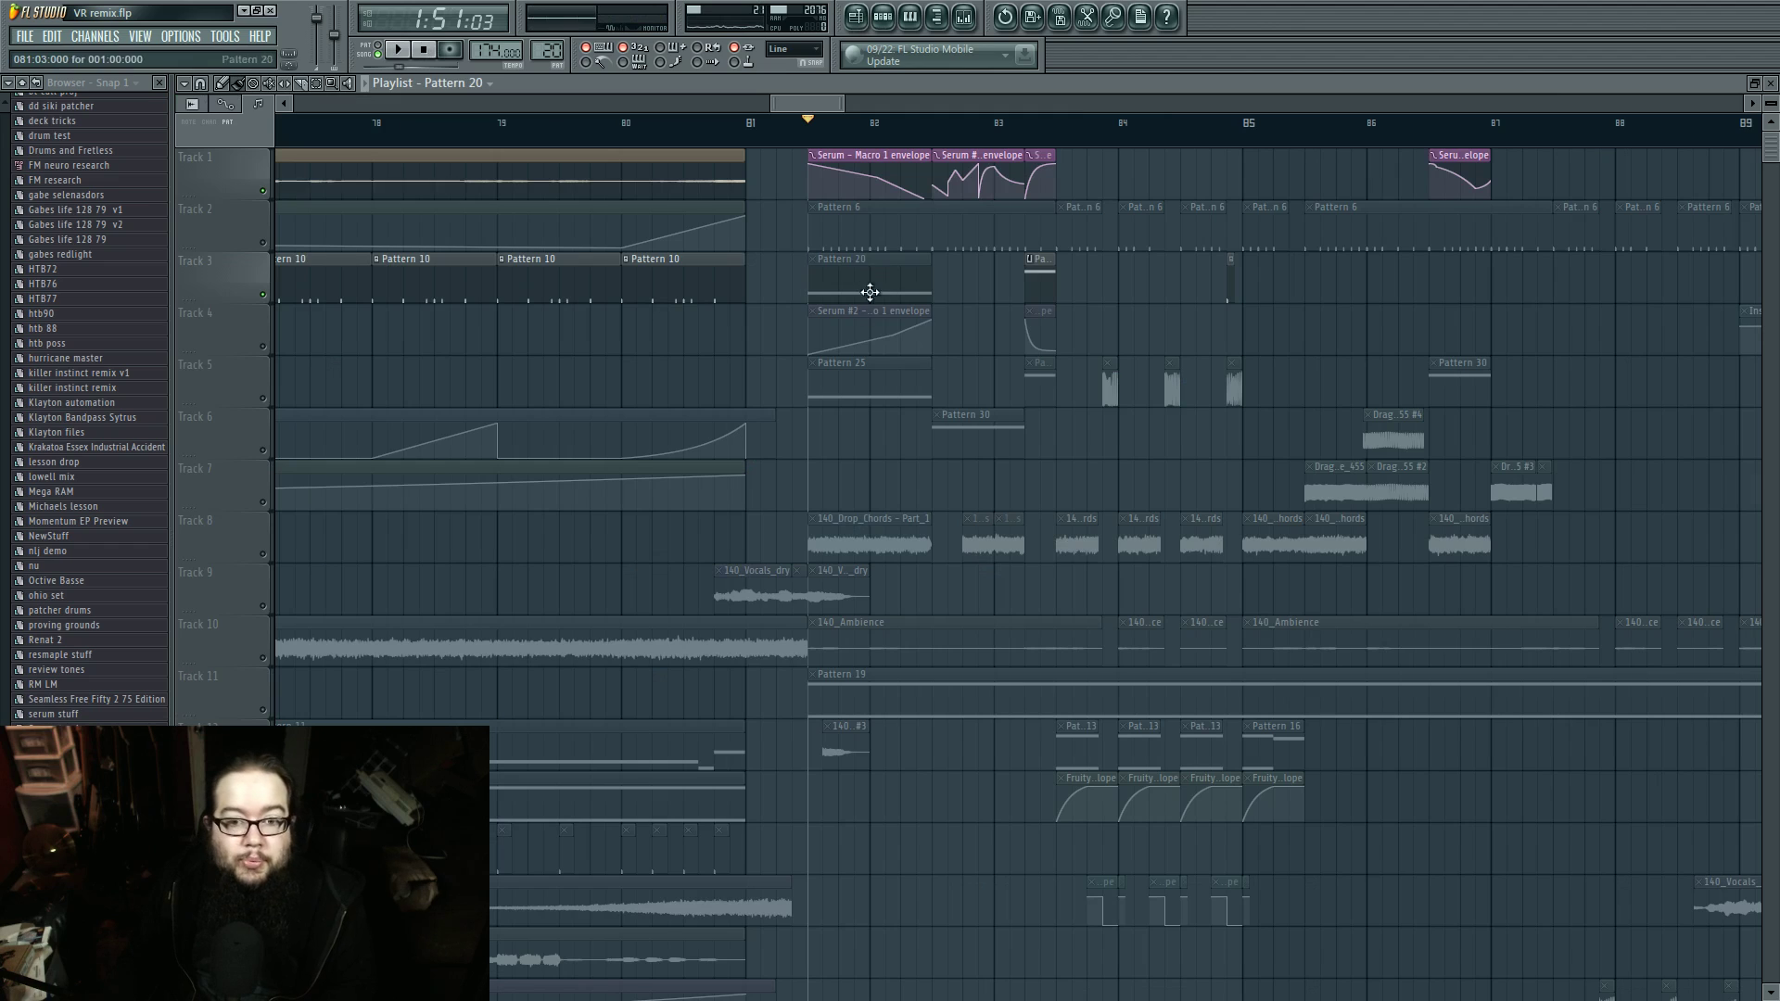
pyautogui.keyDown('alt'); pyautogui.rightClick(881, 264); pyautogui.keyUp('alt')
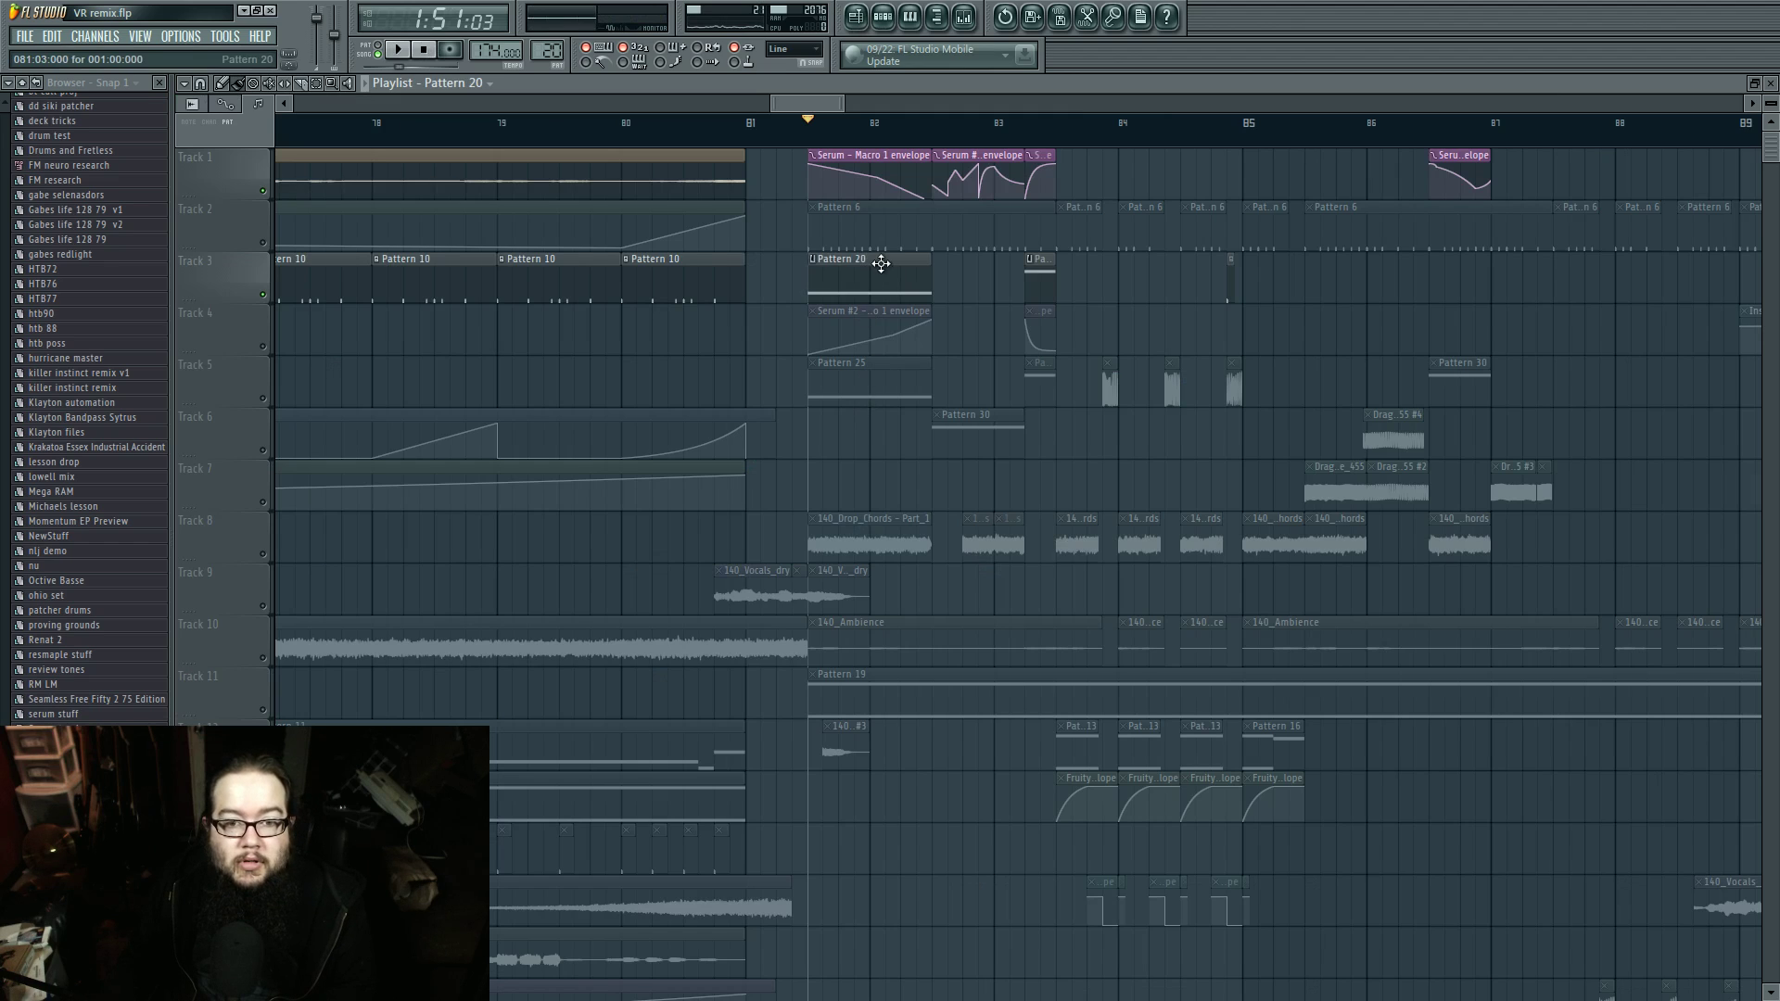
# Step: Leave only playlist tracks 4 and 5 enabled, unmute the Pattern 25 clip on track 5, and start playback
pyautogui.keyDown('ctrl'); pyautogui.click(263, 347); pyautogui.keyUp('ctrl')
pyautogui.click(263, 399)
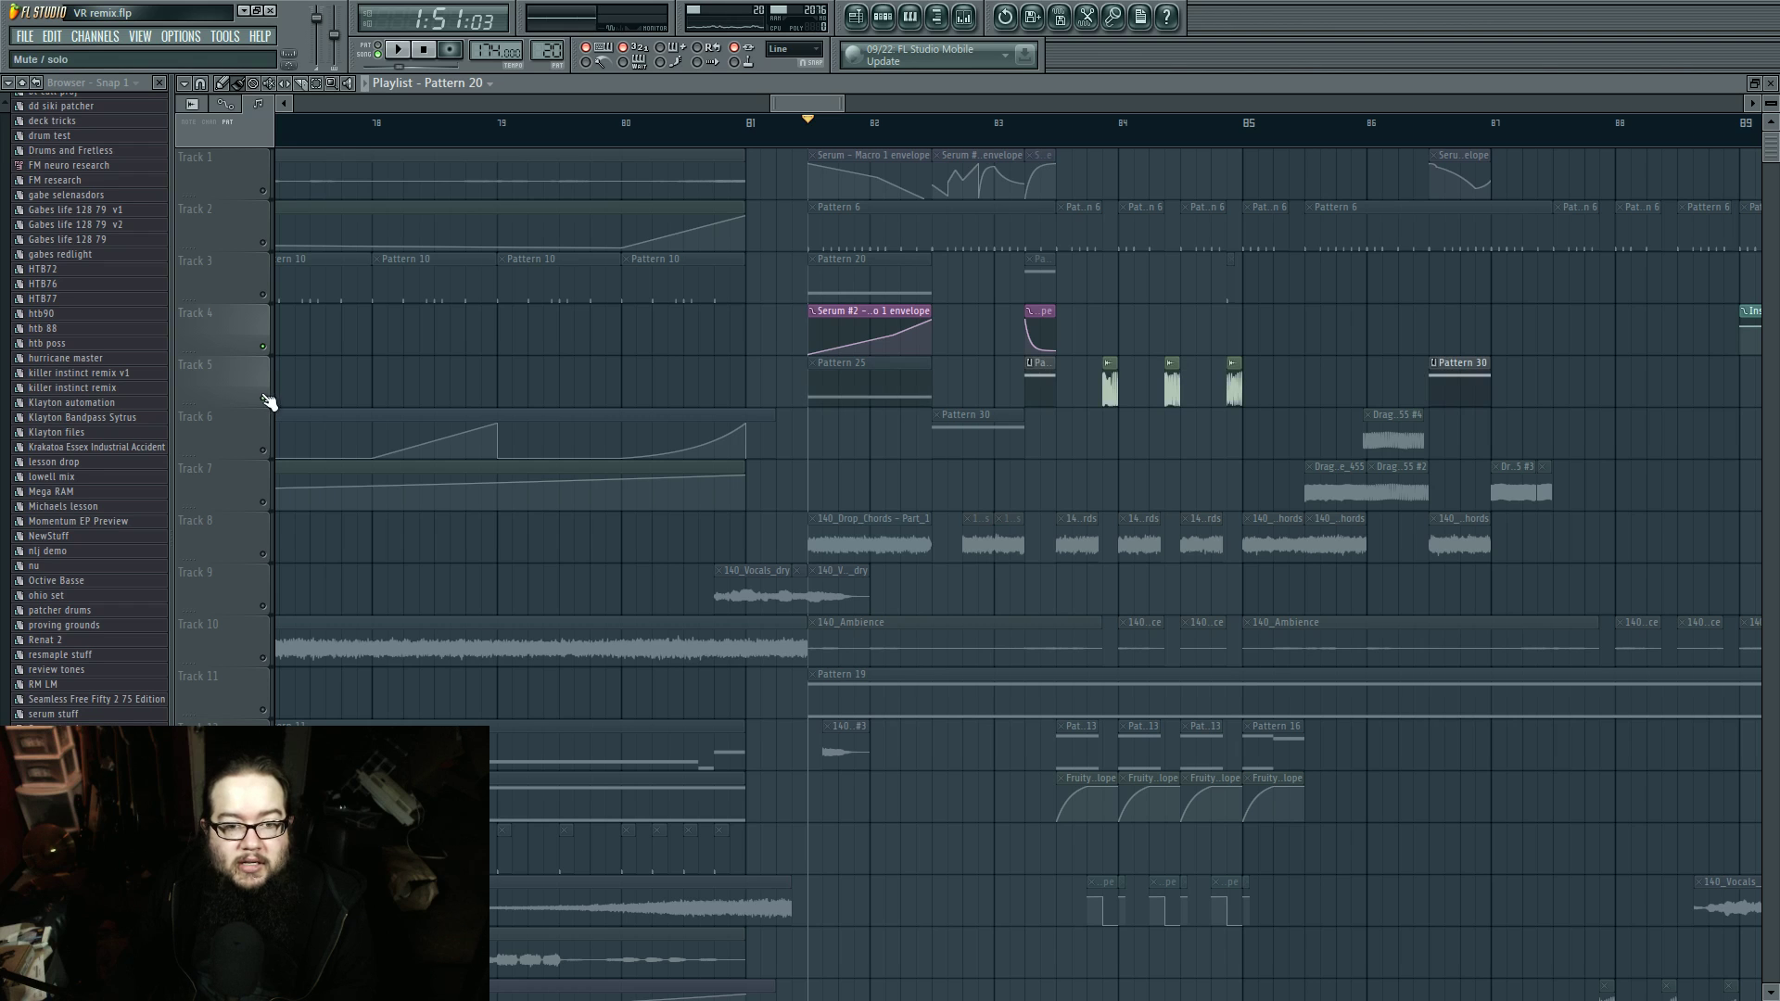
pyautogui.keyDown('alt'); pyautogui.rightClick(894, 385); pyautogui.keyUp('alt')
pyautogui.press('space')
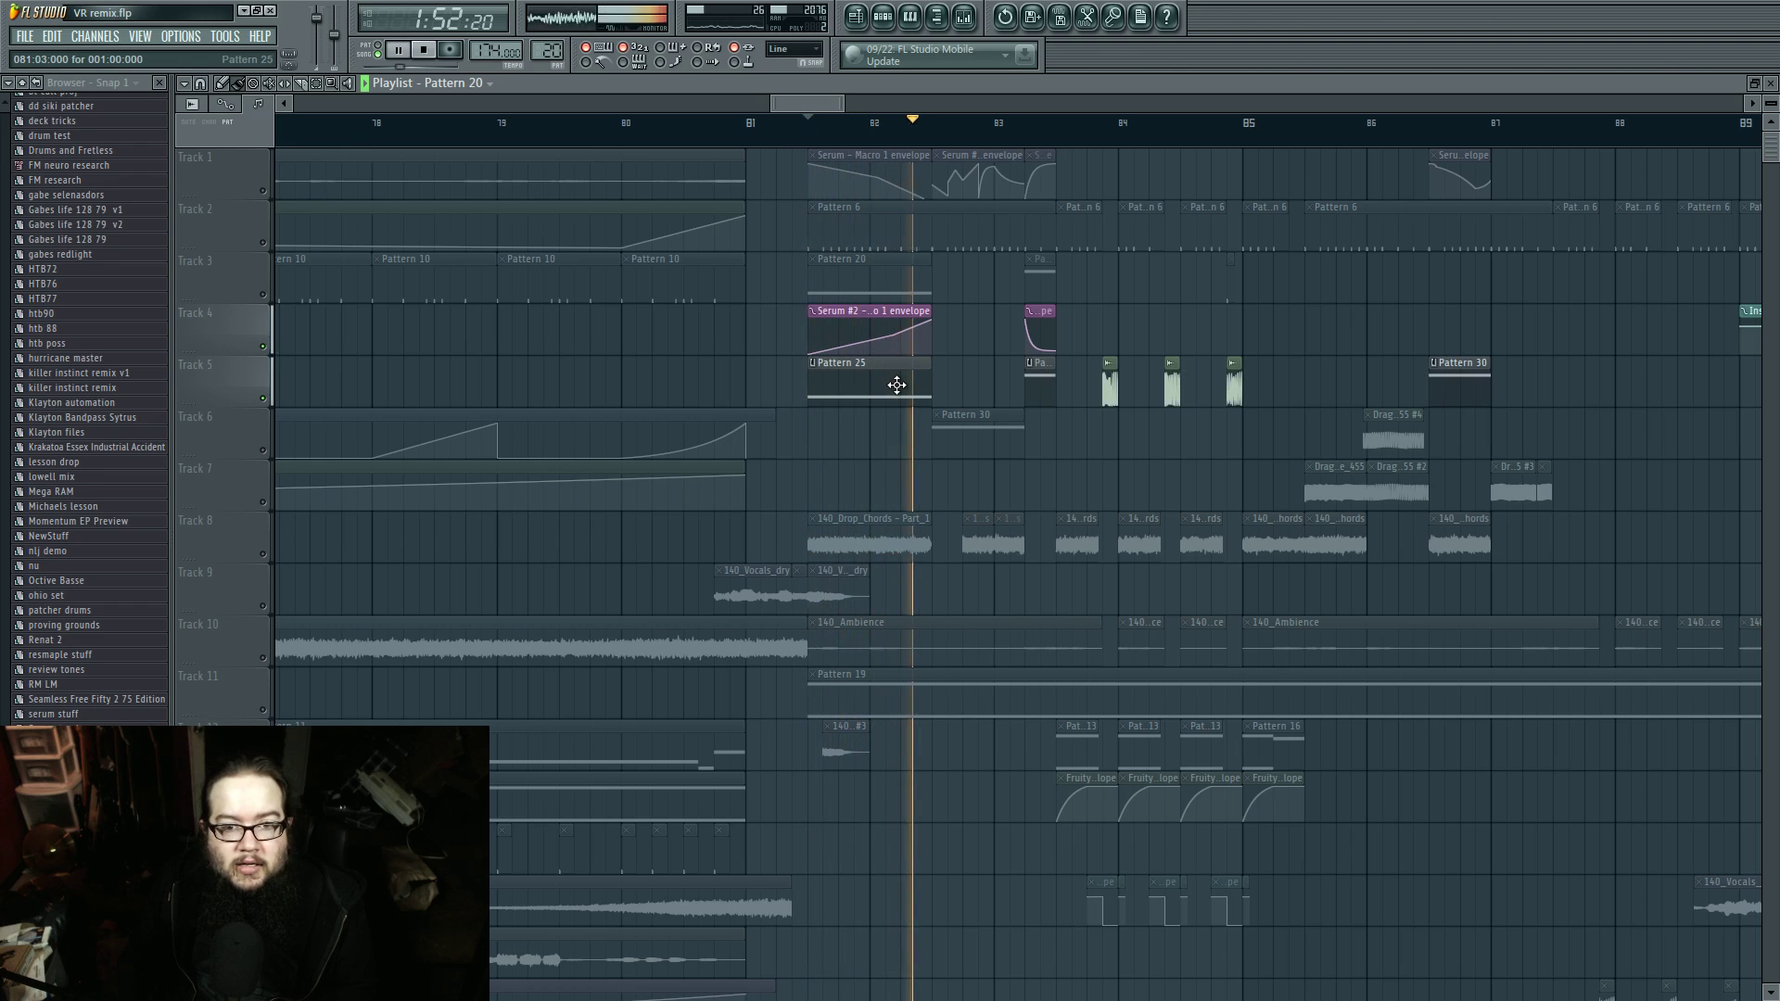
# Step: Stop playback, open the Serum #2 channel's instrument, and move its window higher while auditioning the part
pyautogui.press('F6')
pyautogui.press('space')
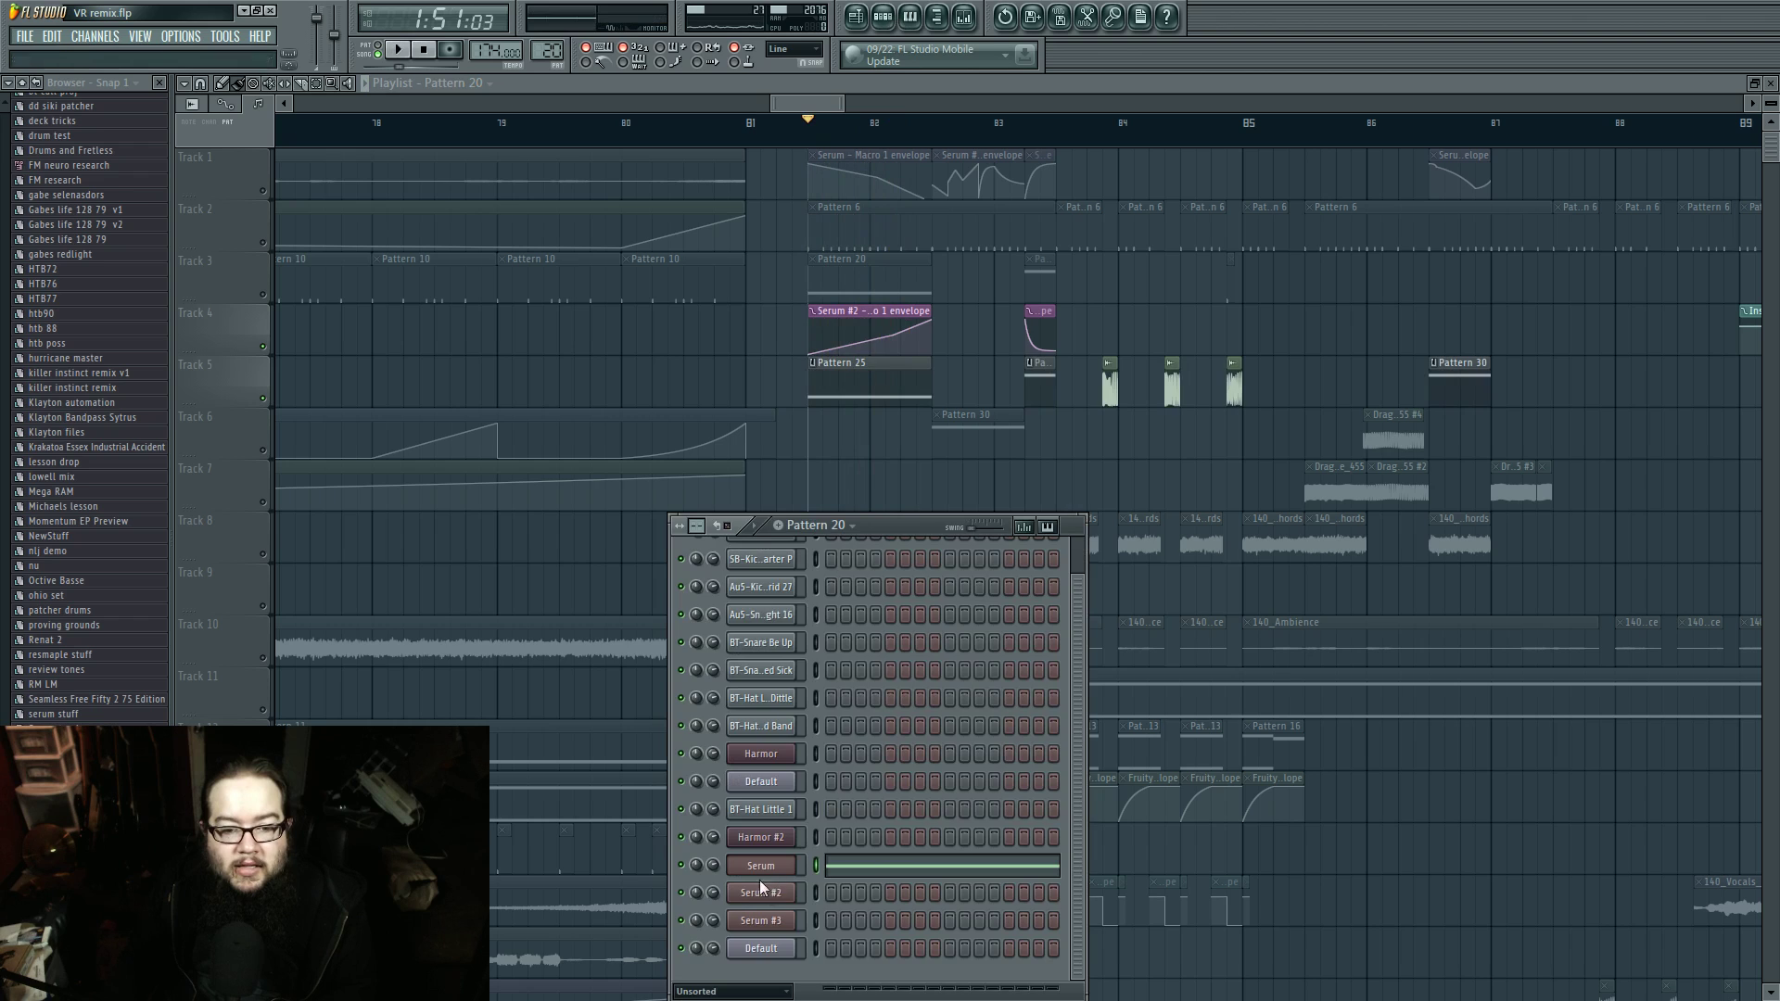
pyautogui.click(759, 891)
pyautogui.press('space')
pyautogui.moveTo(825, 320); pyautogui.dragTo(889, 248)
pyautogui.press('space')
# Step: Show Serum #2's oscillator A in the 3D wavetable view and browse the Spectral wavetable list around the Monster tables
pyautogui.click(791, 406)
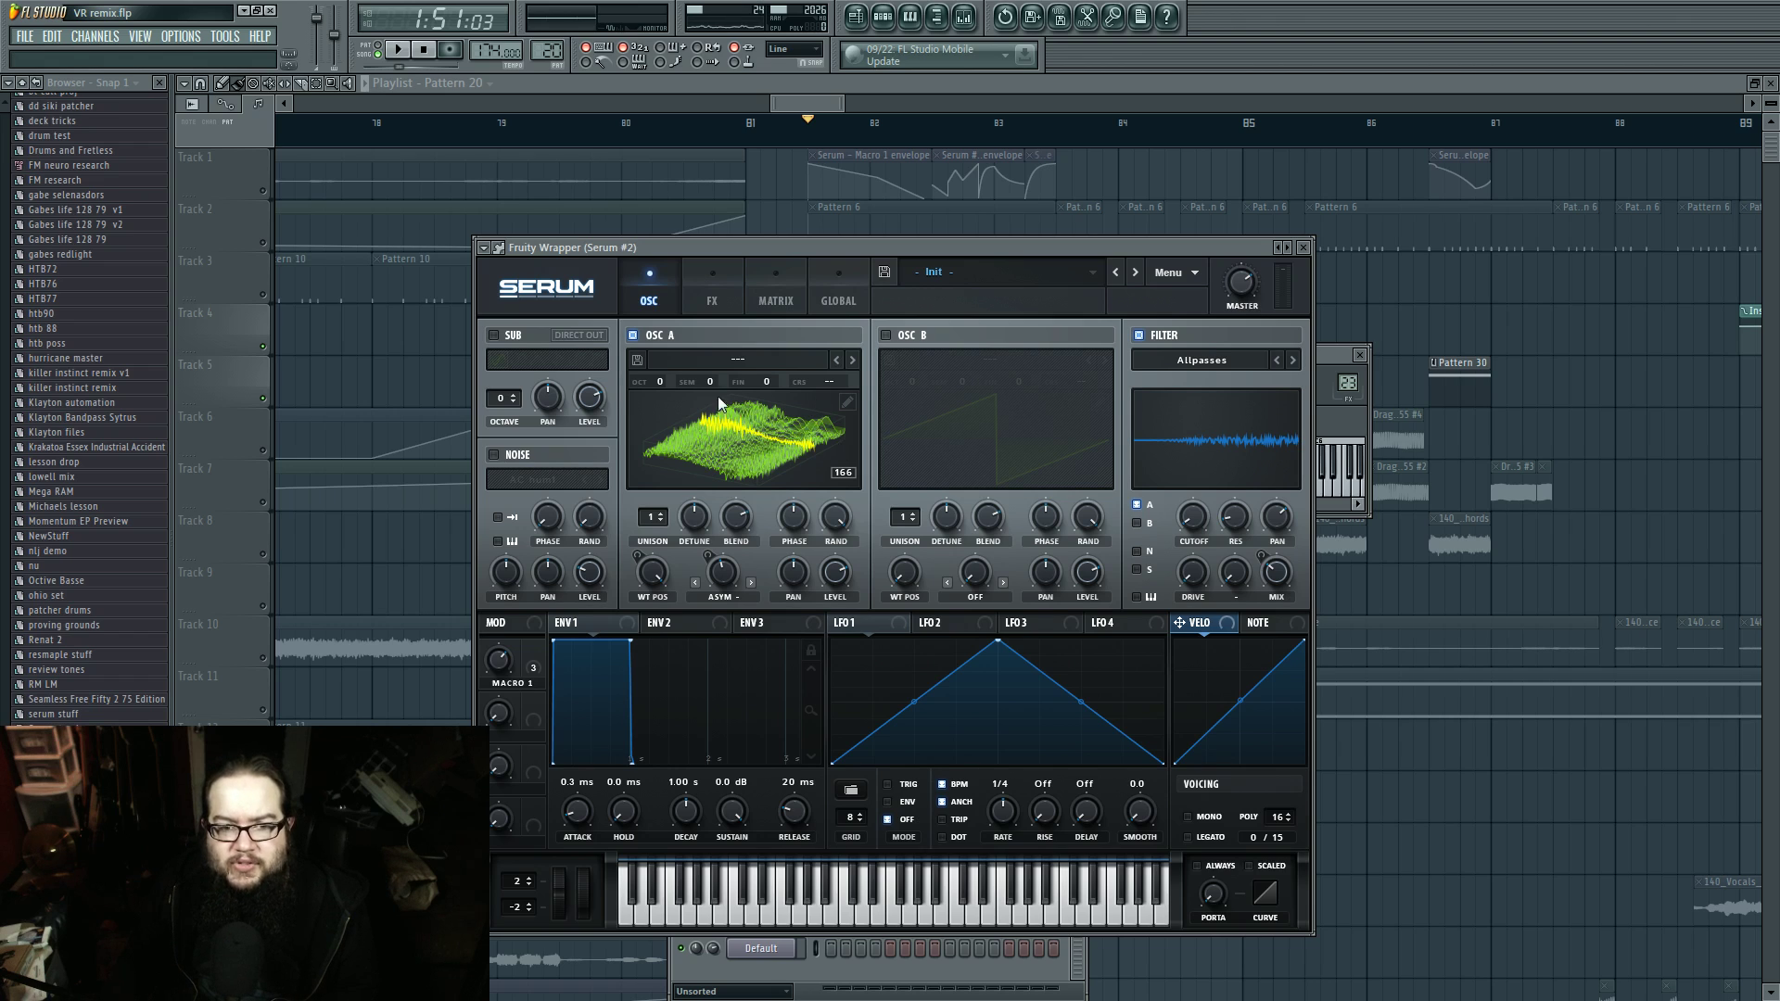
pyautogui.click(723, 358)
pyautogui.moveTo(714, 422)
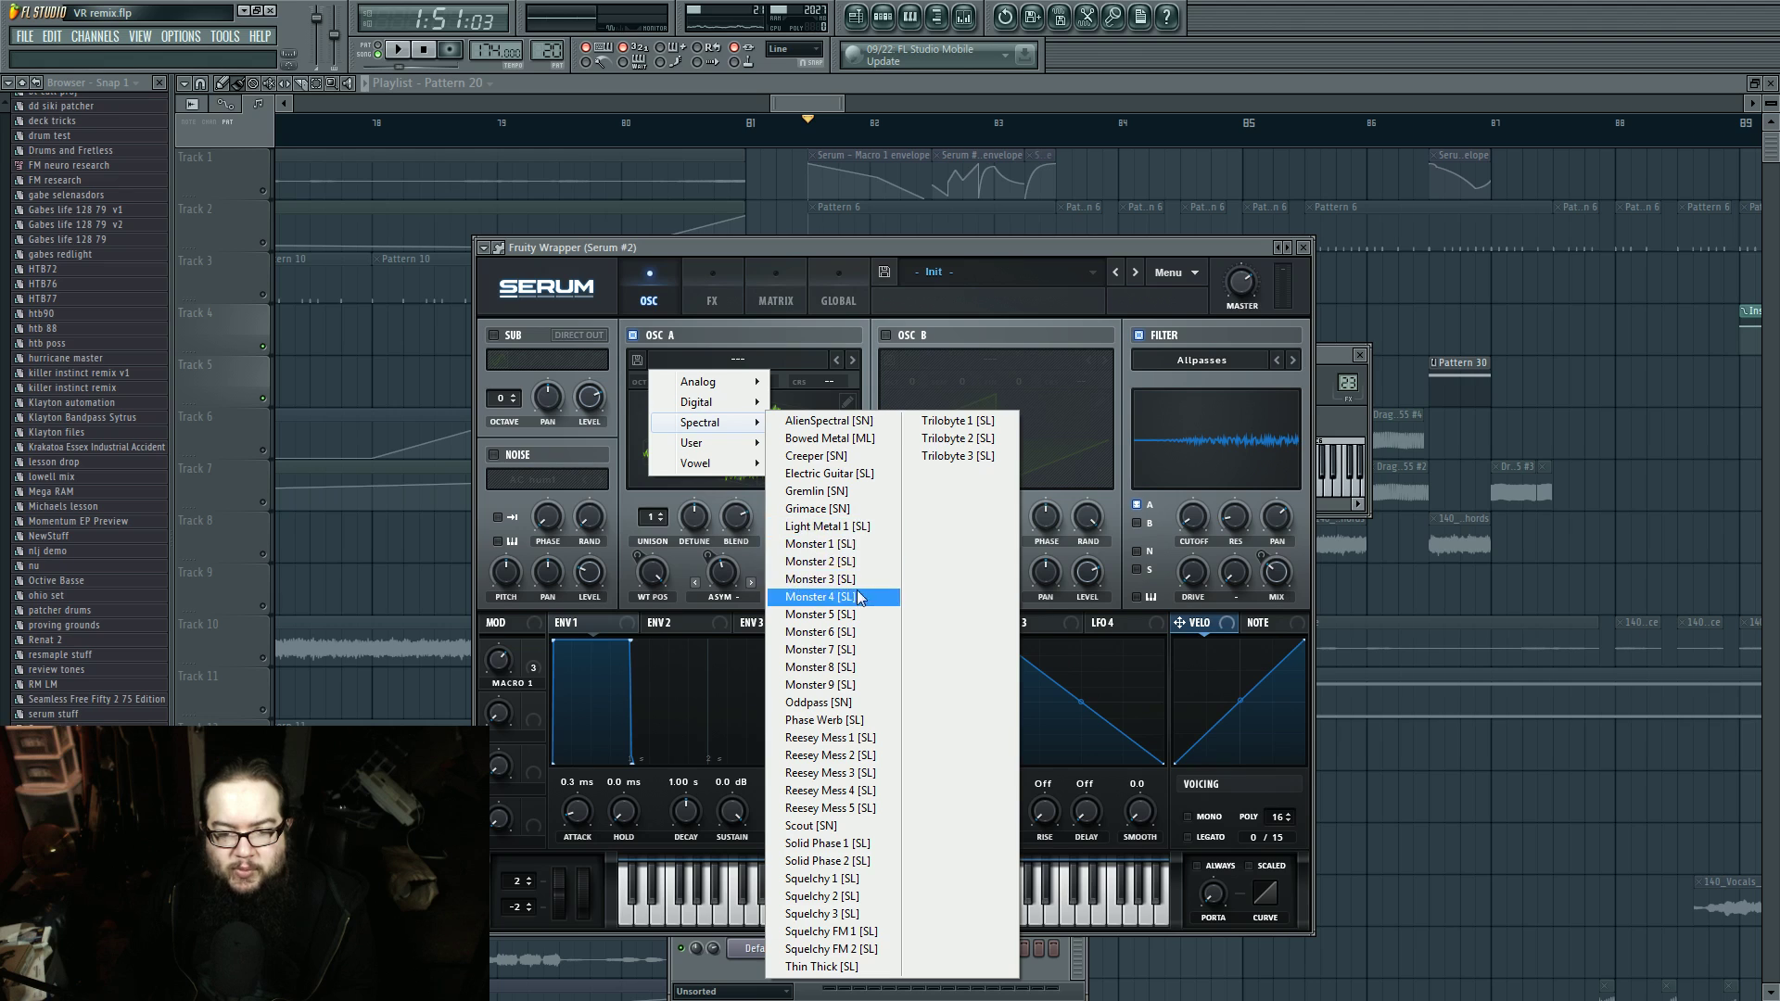
pyautogui.click(820, 562)
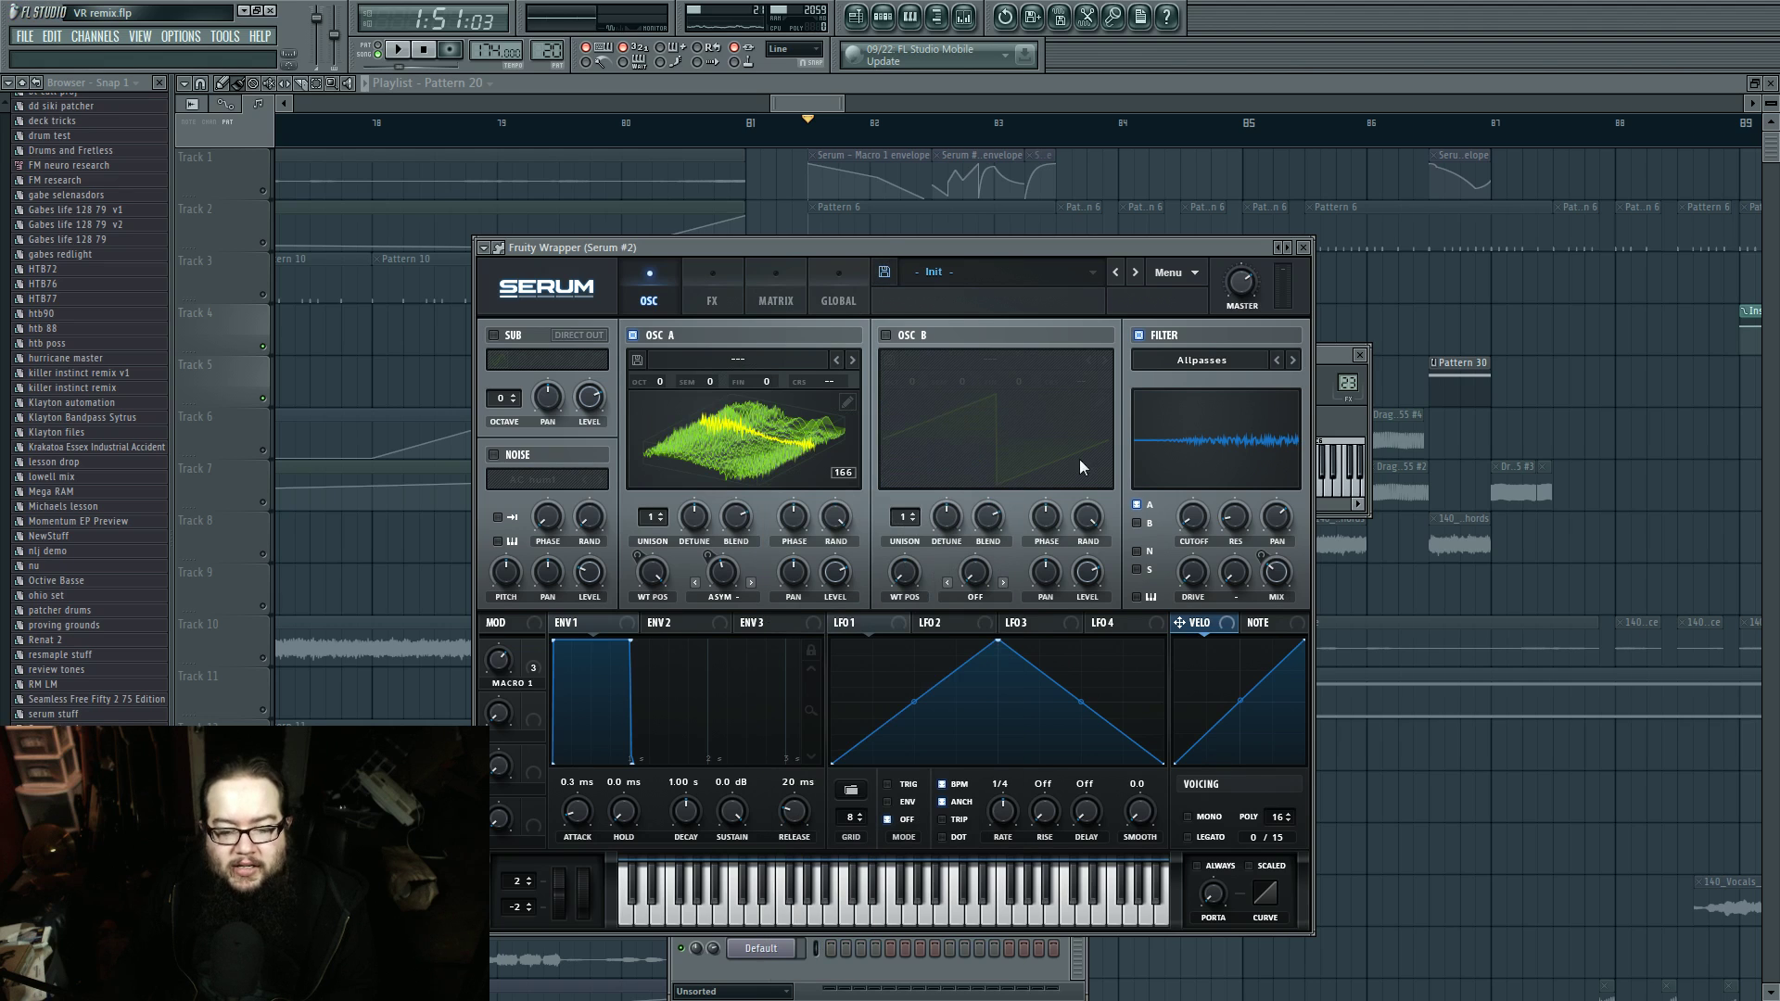
# Step: Move the Serum #2 window higher and highlight the parameters assigned to Macro 1, including oscillator A's Asym warp
pyautogui.moveTo(1006, 247); pyautogui.dragTo(1017, 235)
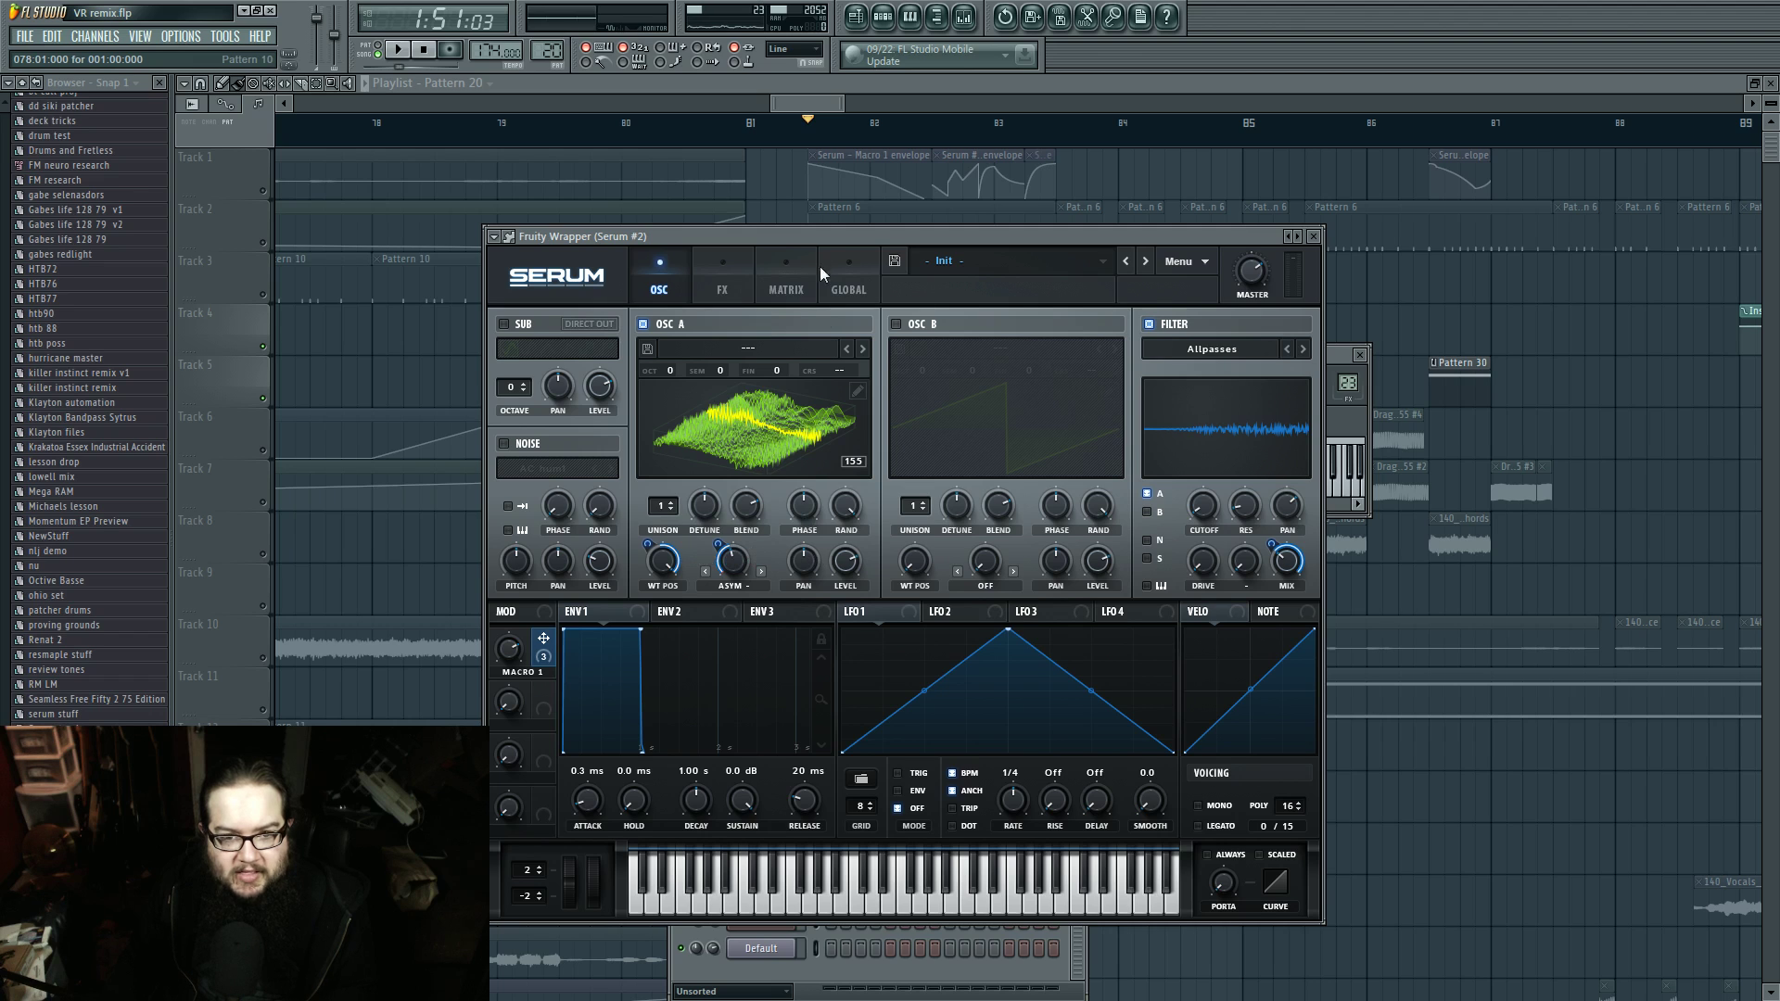
pyautogui.moveTo(817, 239)
pyautogui.mouseDown()
pyautogui.moveTo(843, 213)
pyautogui.moveTo(834, 228)
pyautogui.mouseUp()
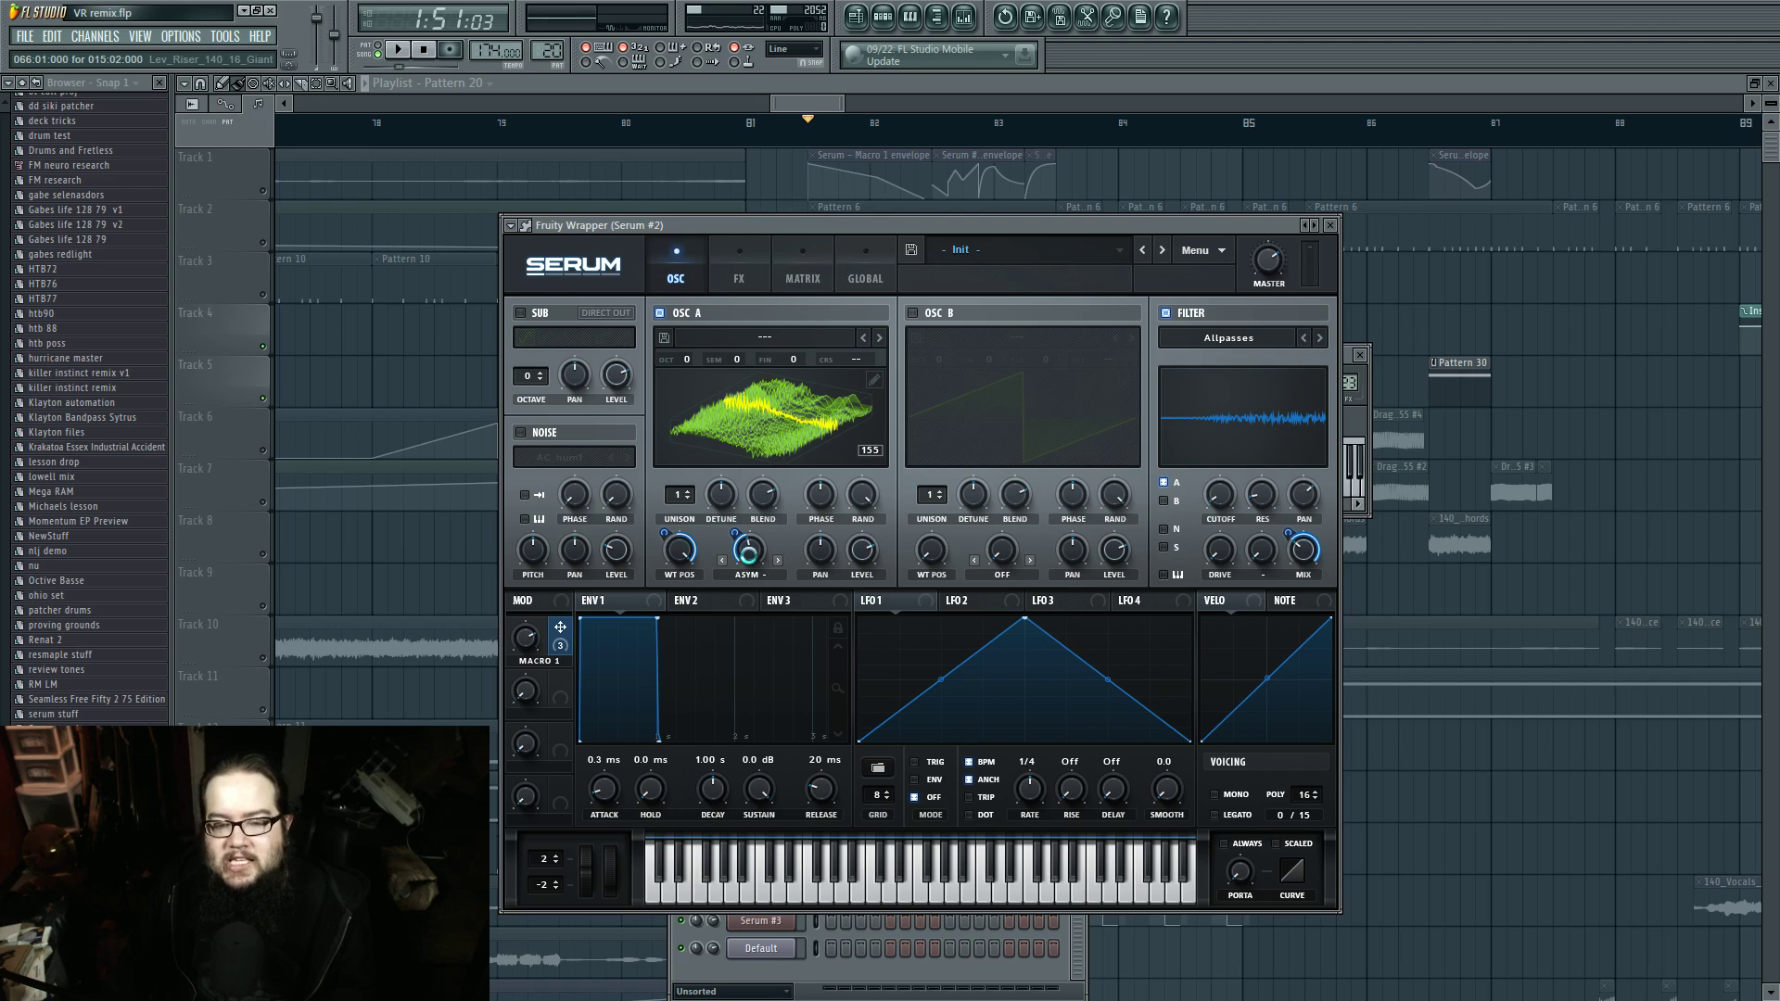
pyautogui.moveTo(748, 554)
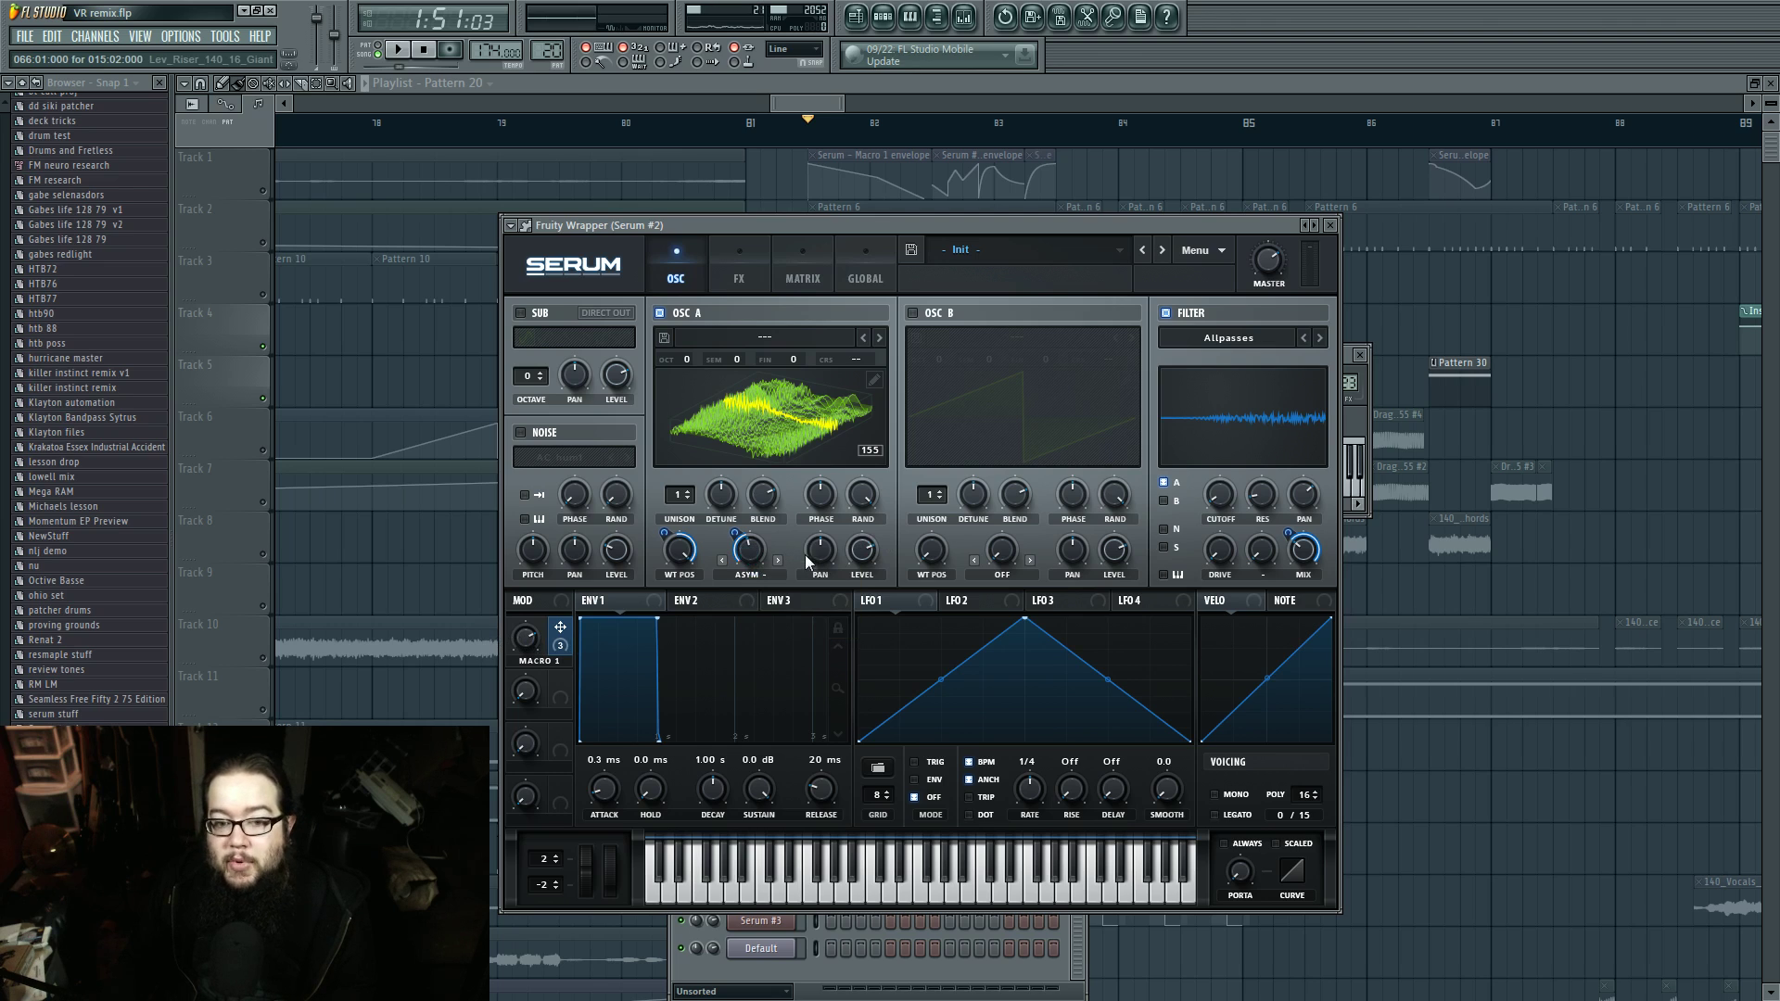
# Step: Switch Serum #2's oscillator A display to the flat waveform and play the part twice to examine the macro's movement
pyautogui.click(786, 419)
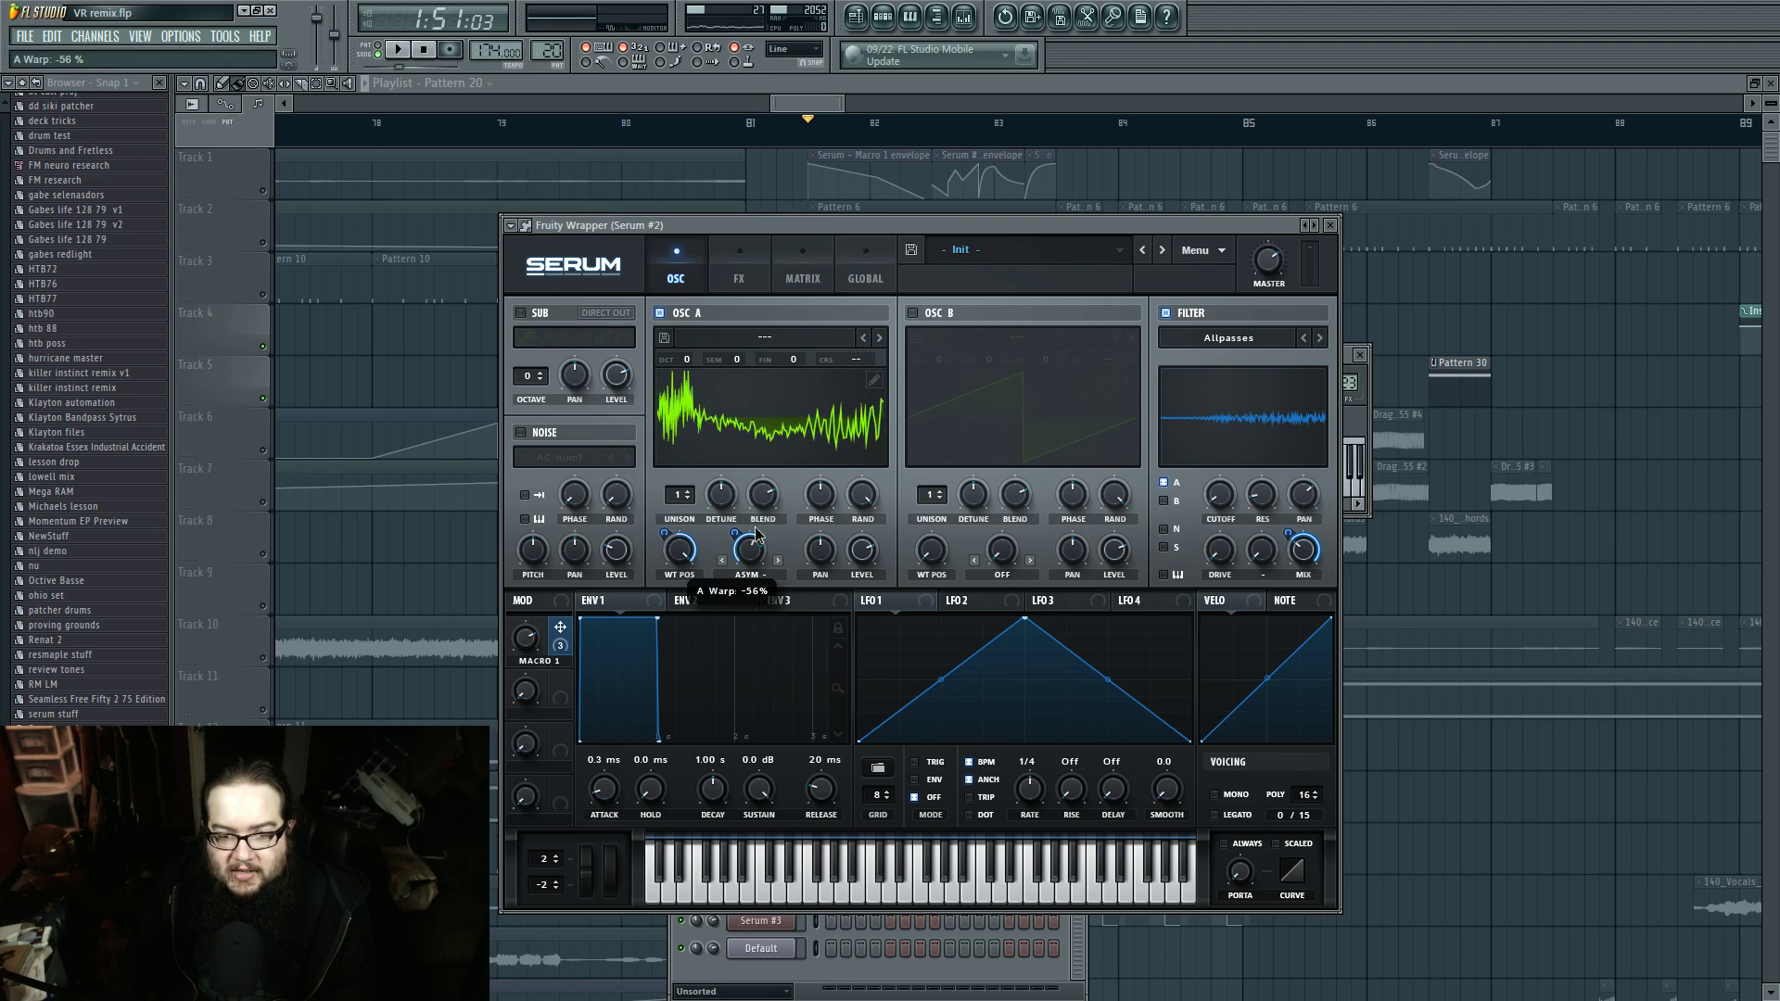
pyautogui.press('space')
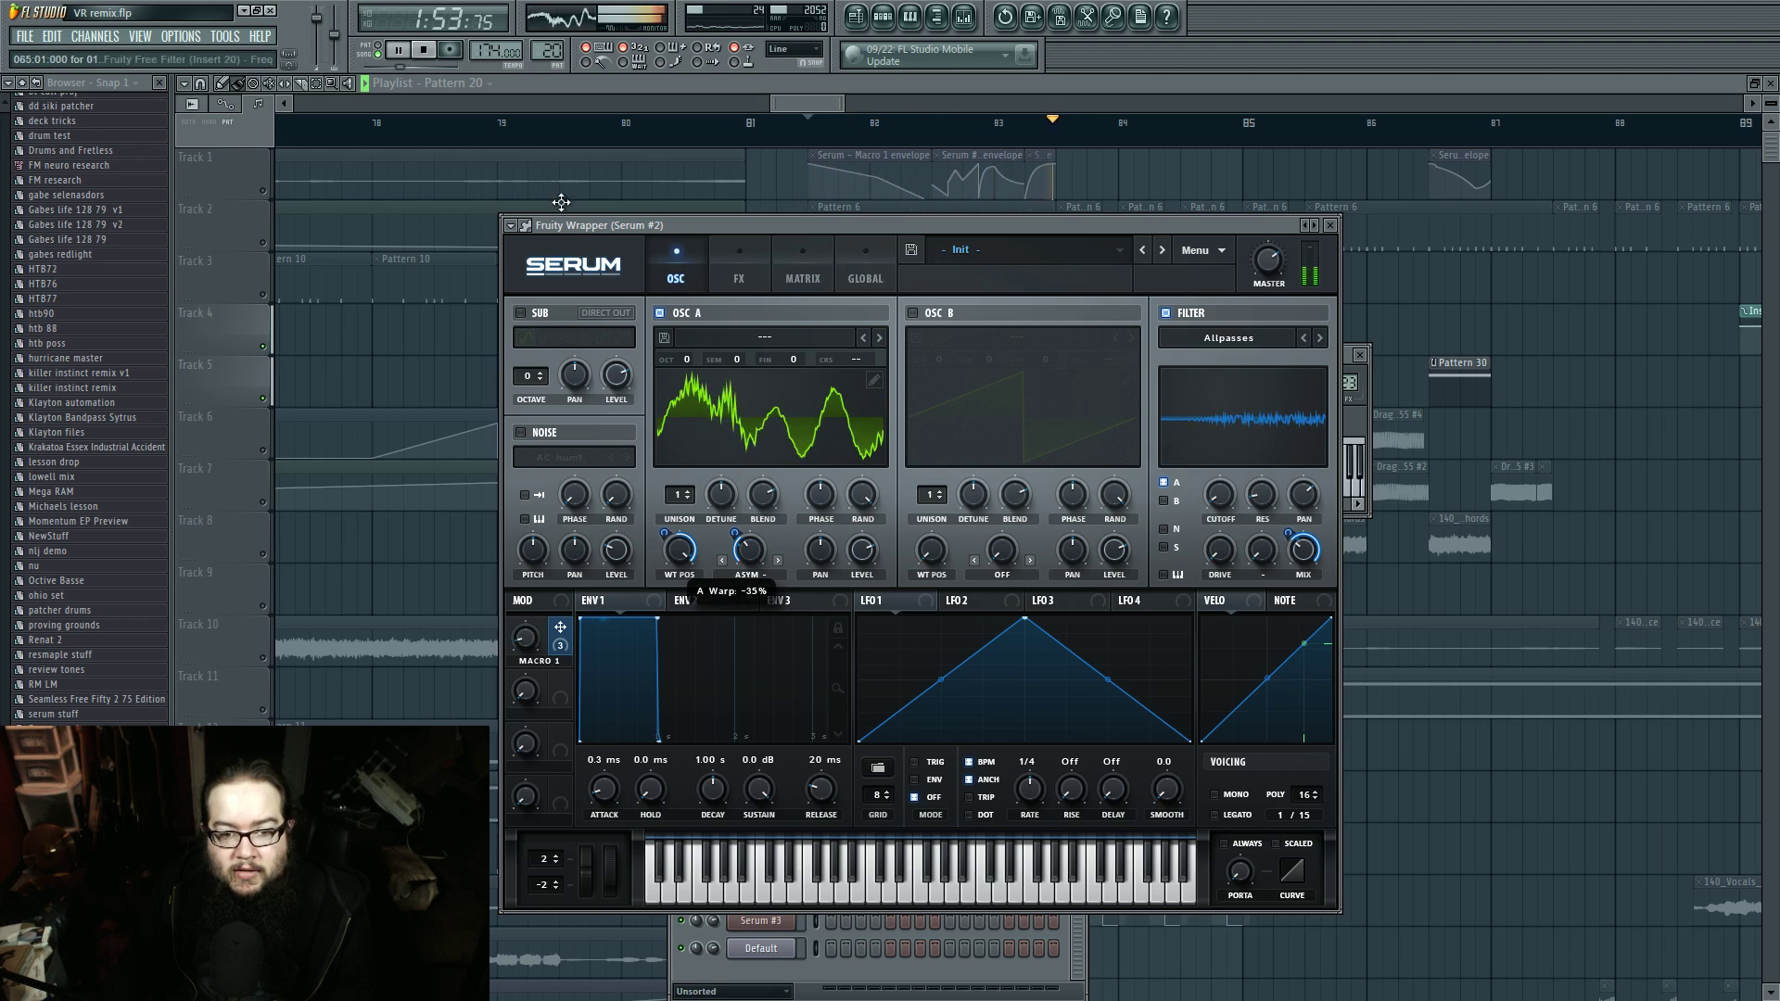
pyautogui.click(424, 53)
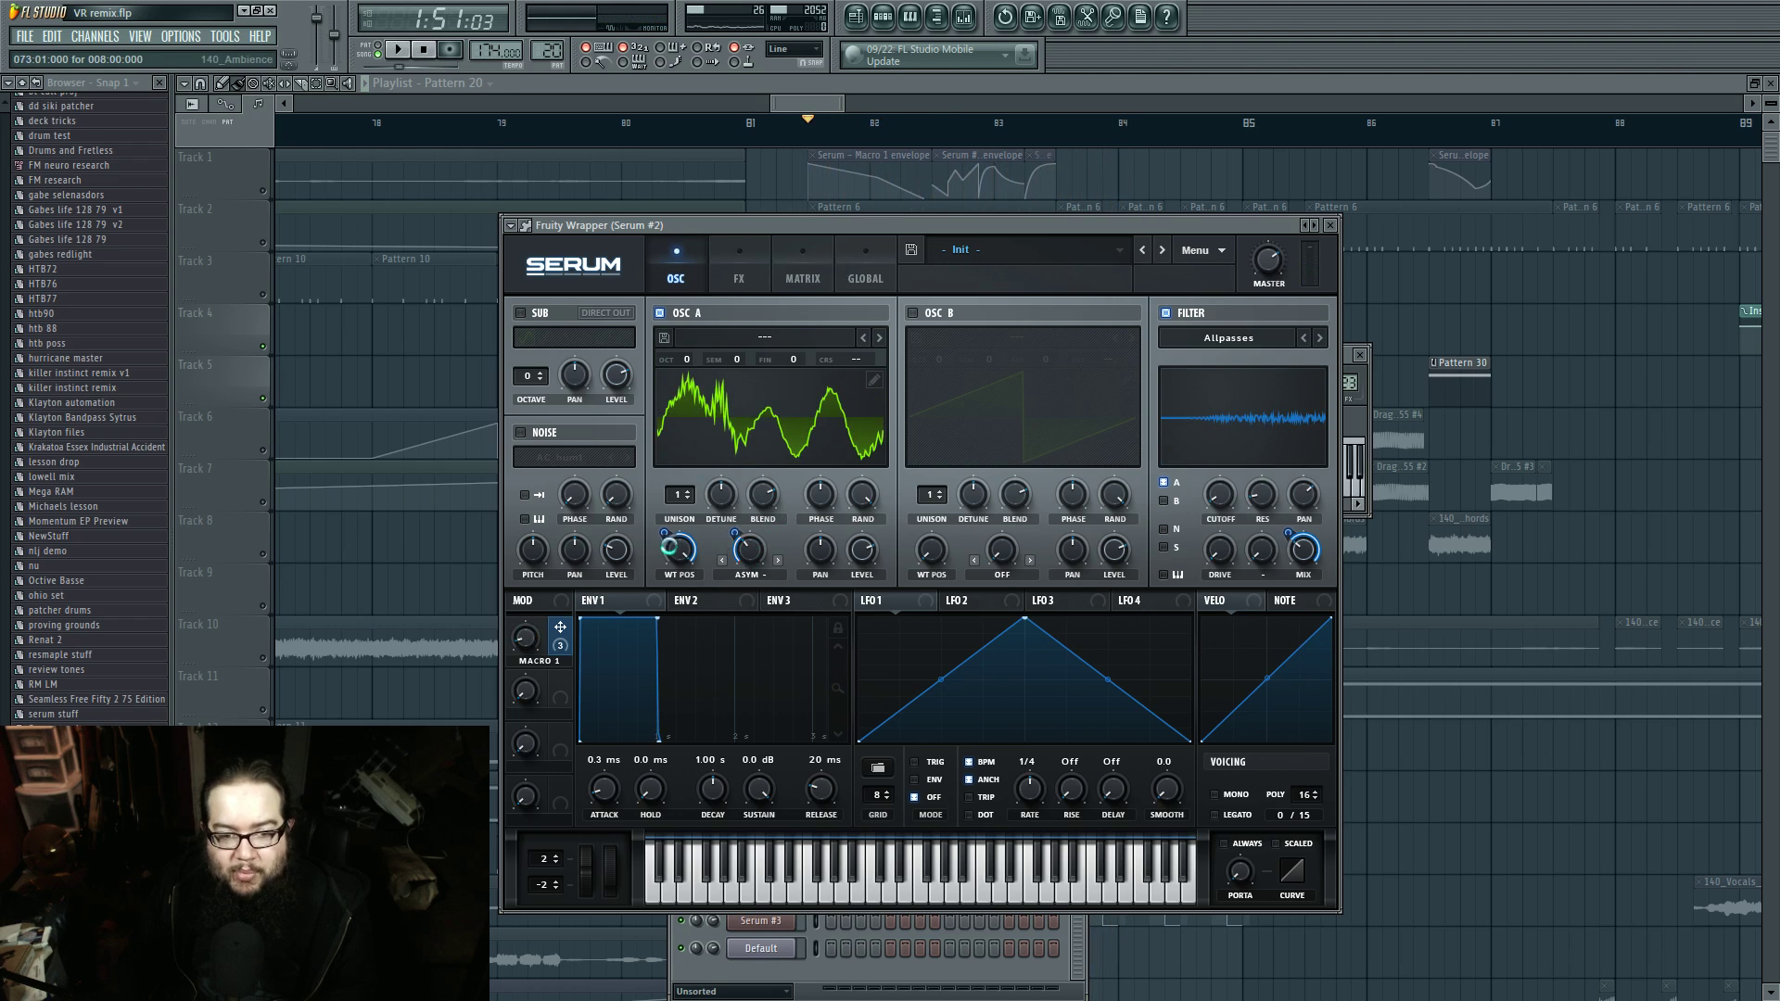
pyautogui.moveTo(679, 556)
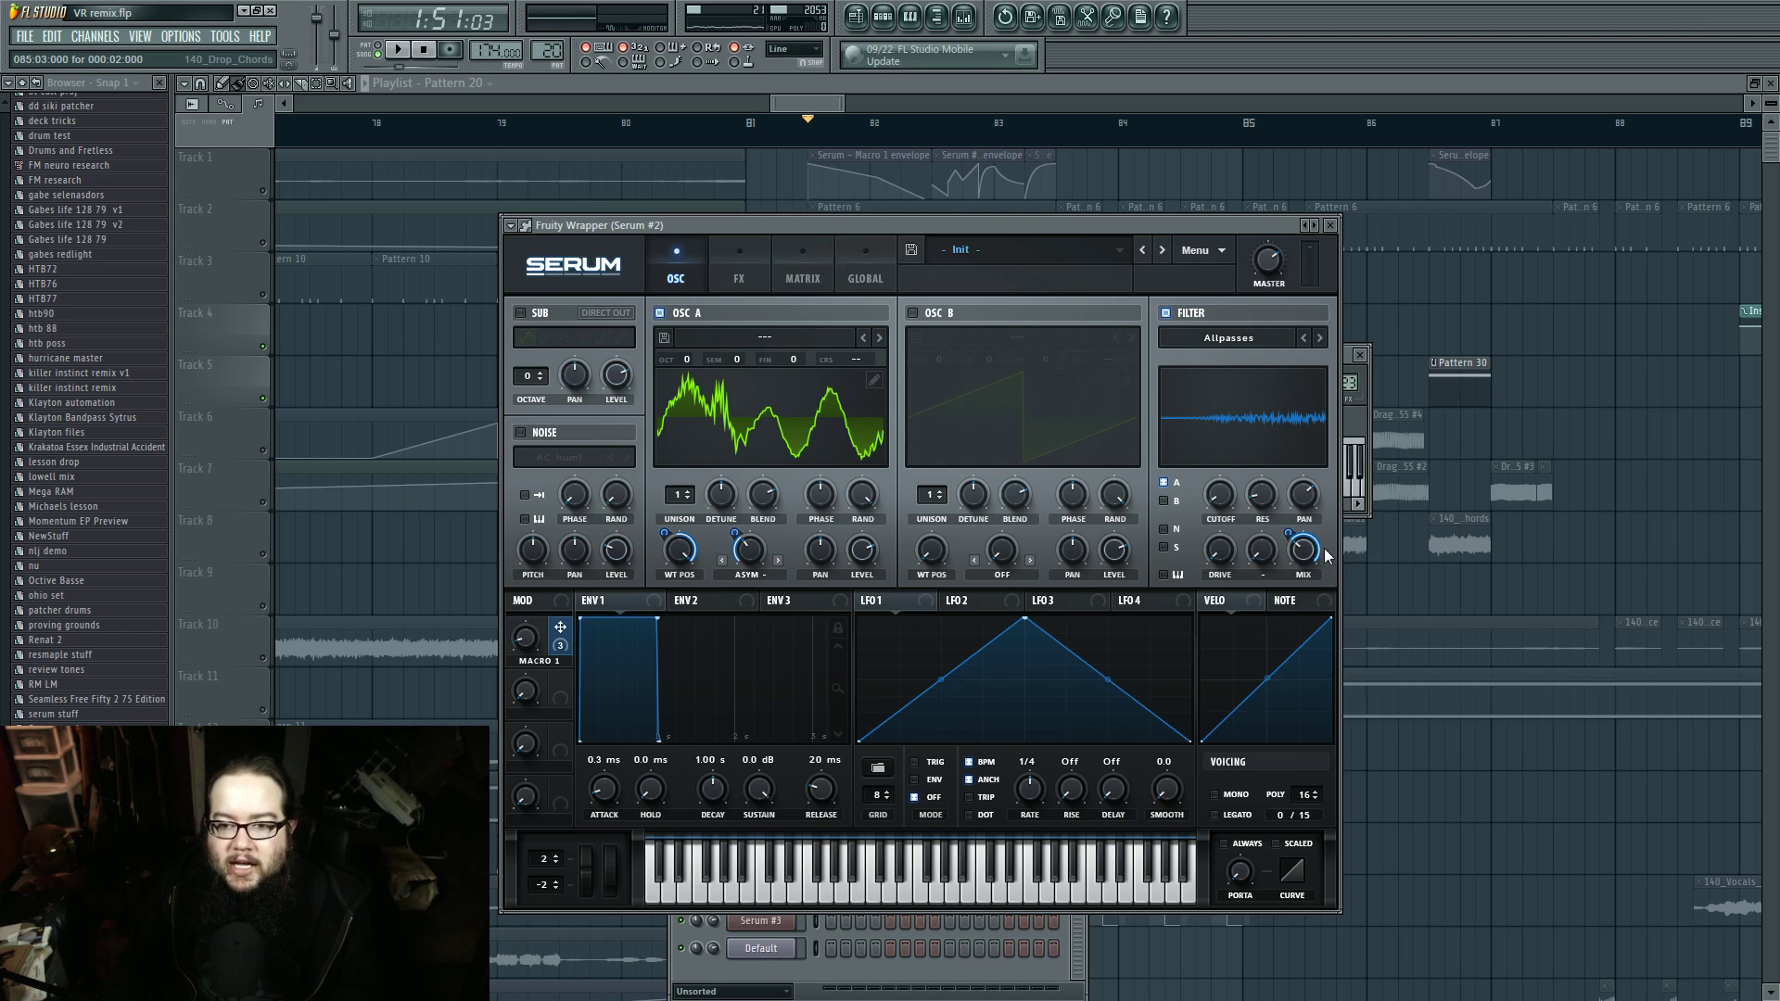
pyautogui.press('space')
pyautogui.click(423, 56)
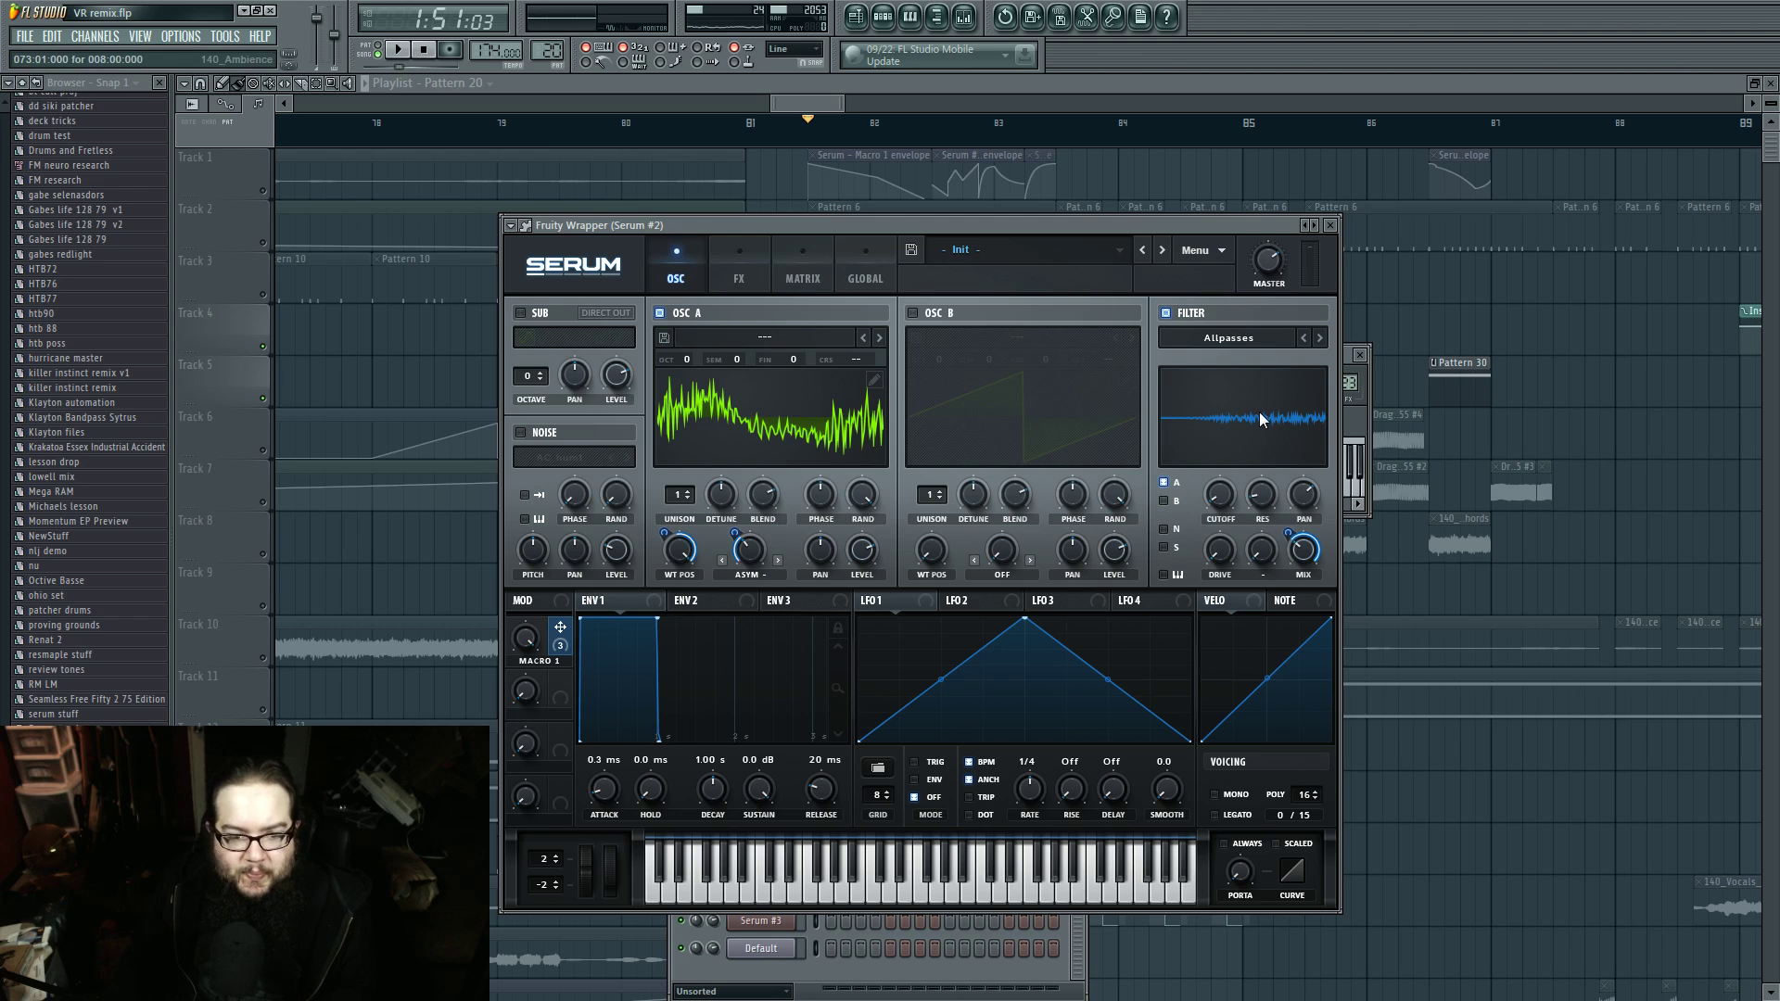
# Step: Open Serum #2's mixer track, Insert 23, and inspect its Fruity WaveShaper and Fruity Parametric EQ 2, closing the EQ again
pyautogui.doubleClick(1349, 382)
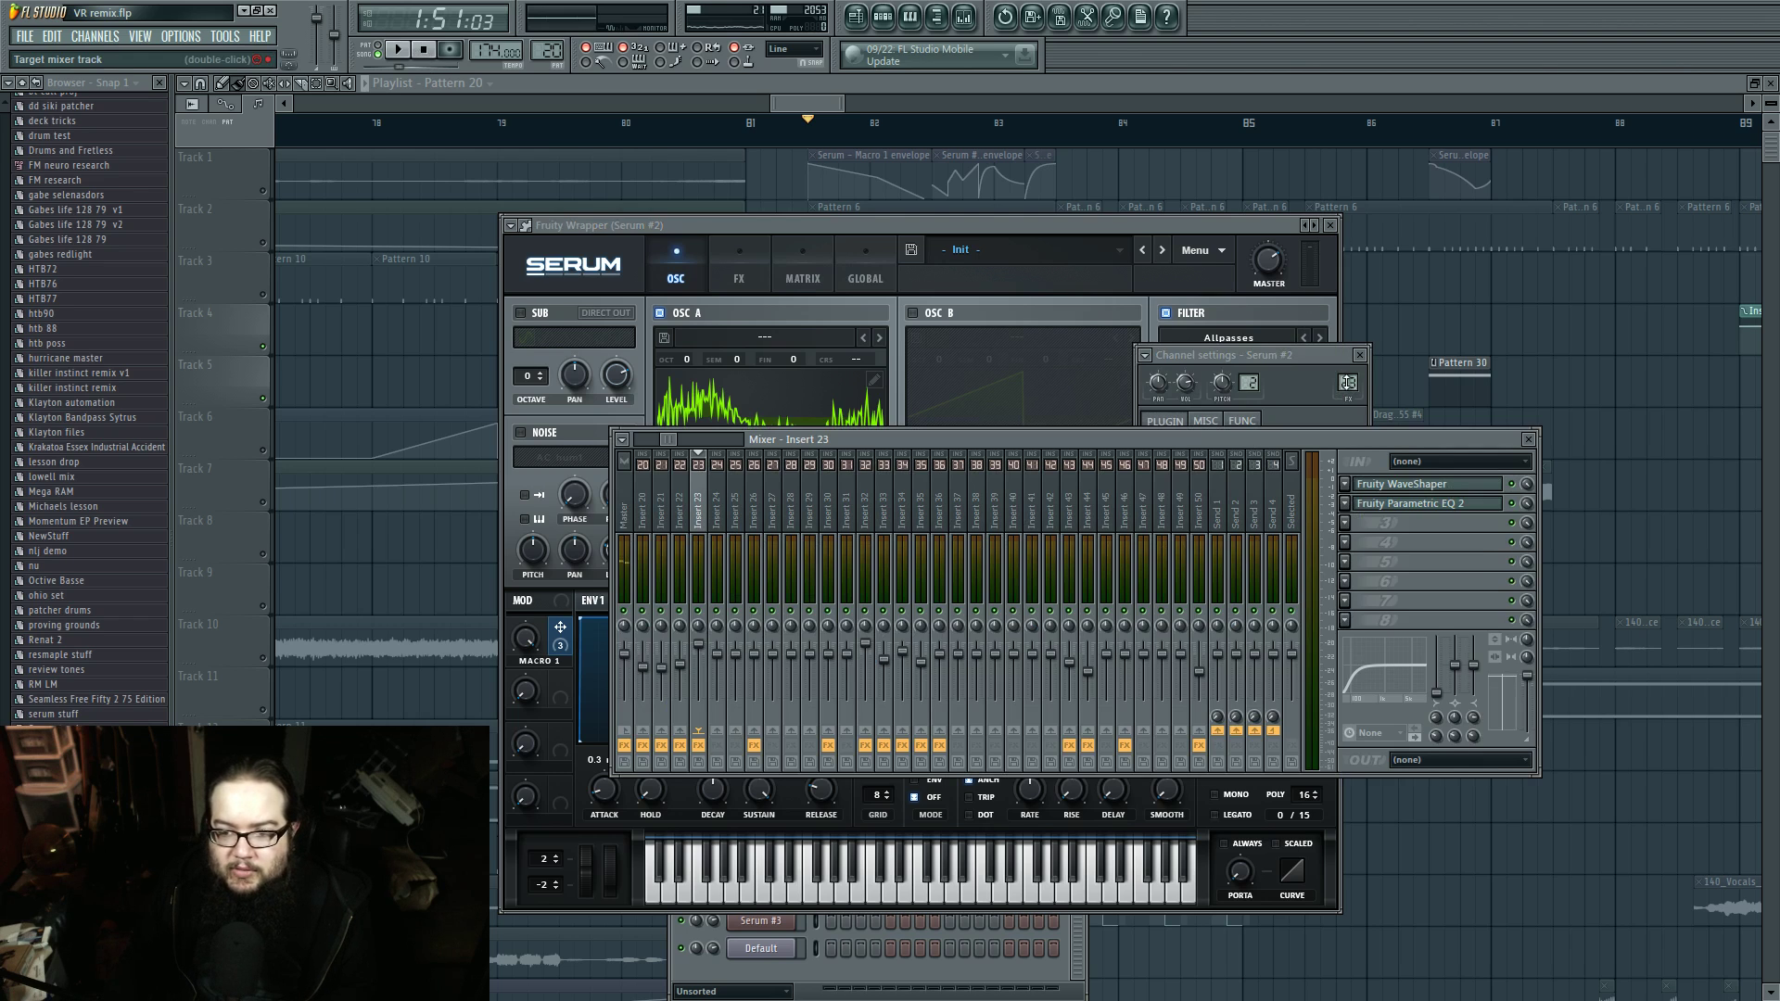
pyautogui.click(1446, 484)
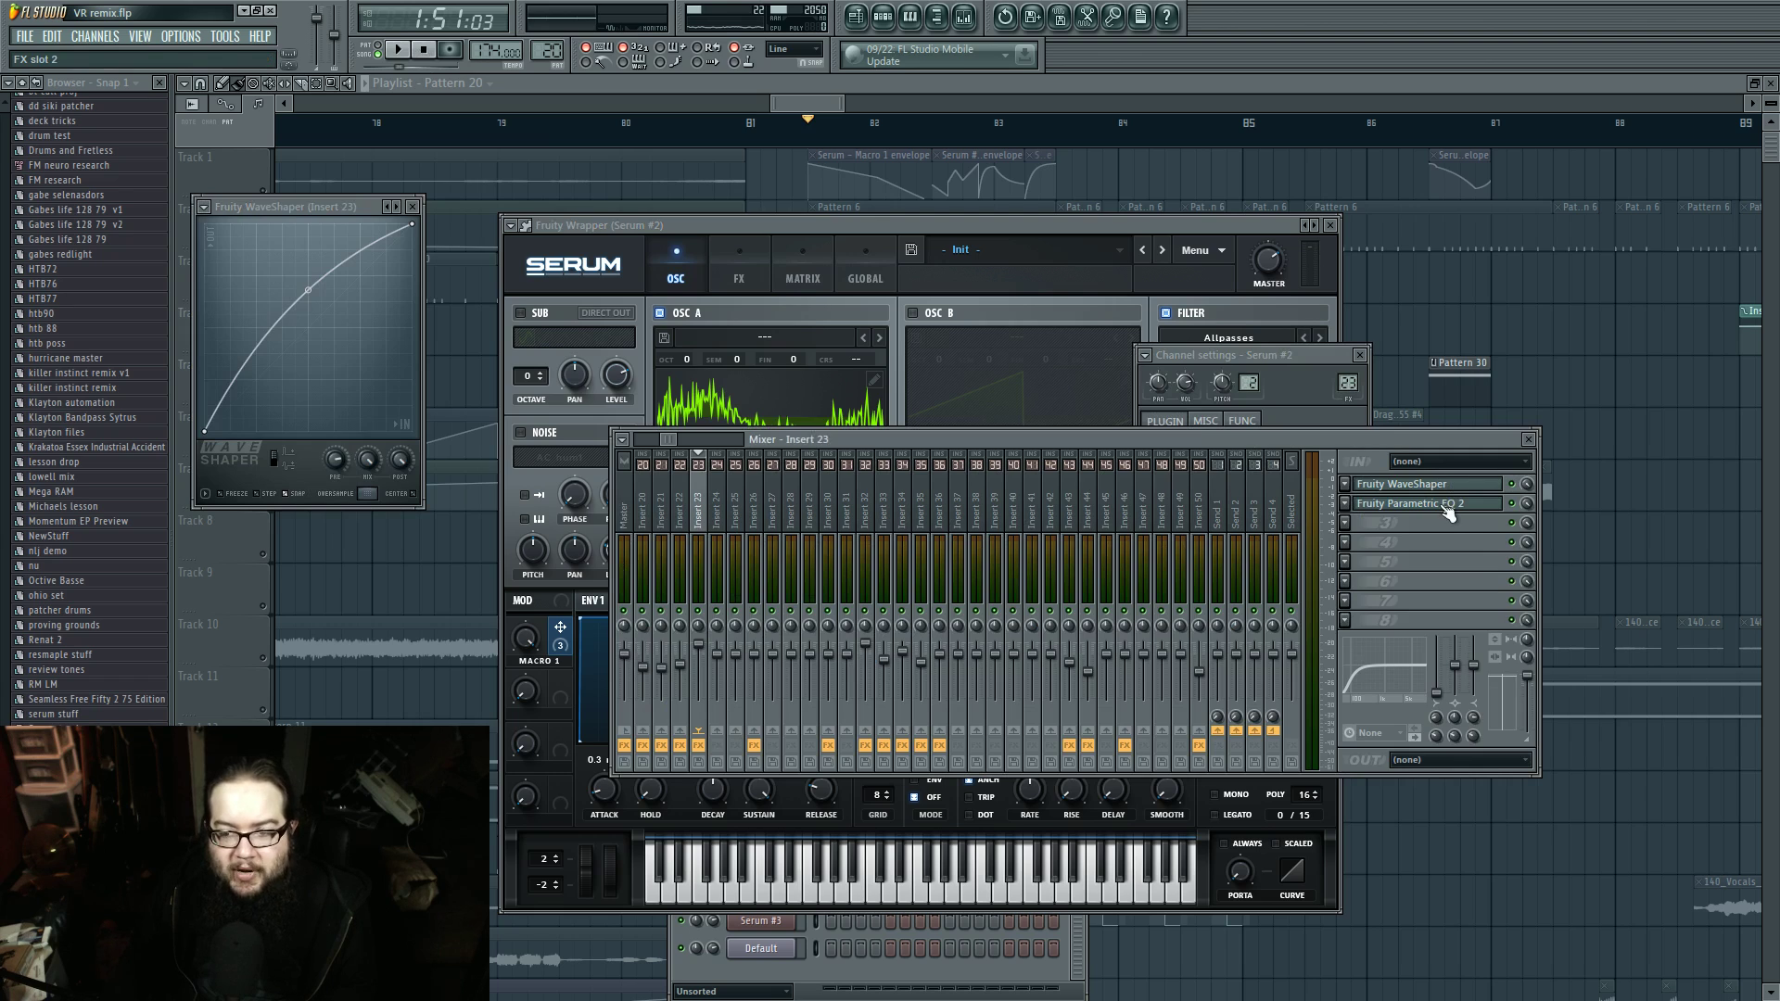
pyautogui.click(1449, 509)
pyautogui.click(1449, 510)
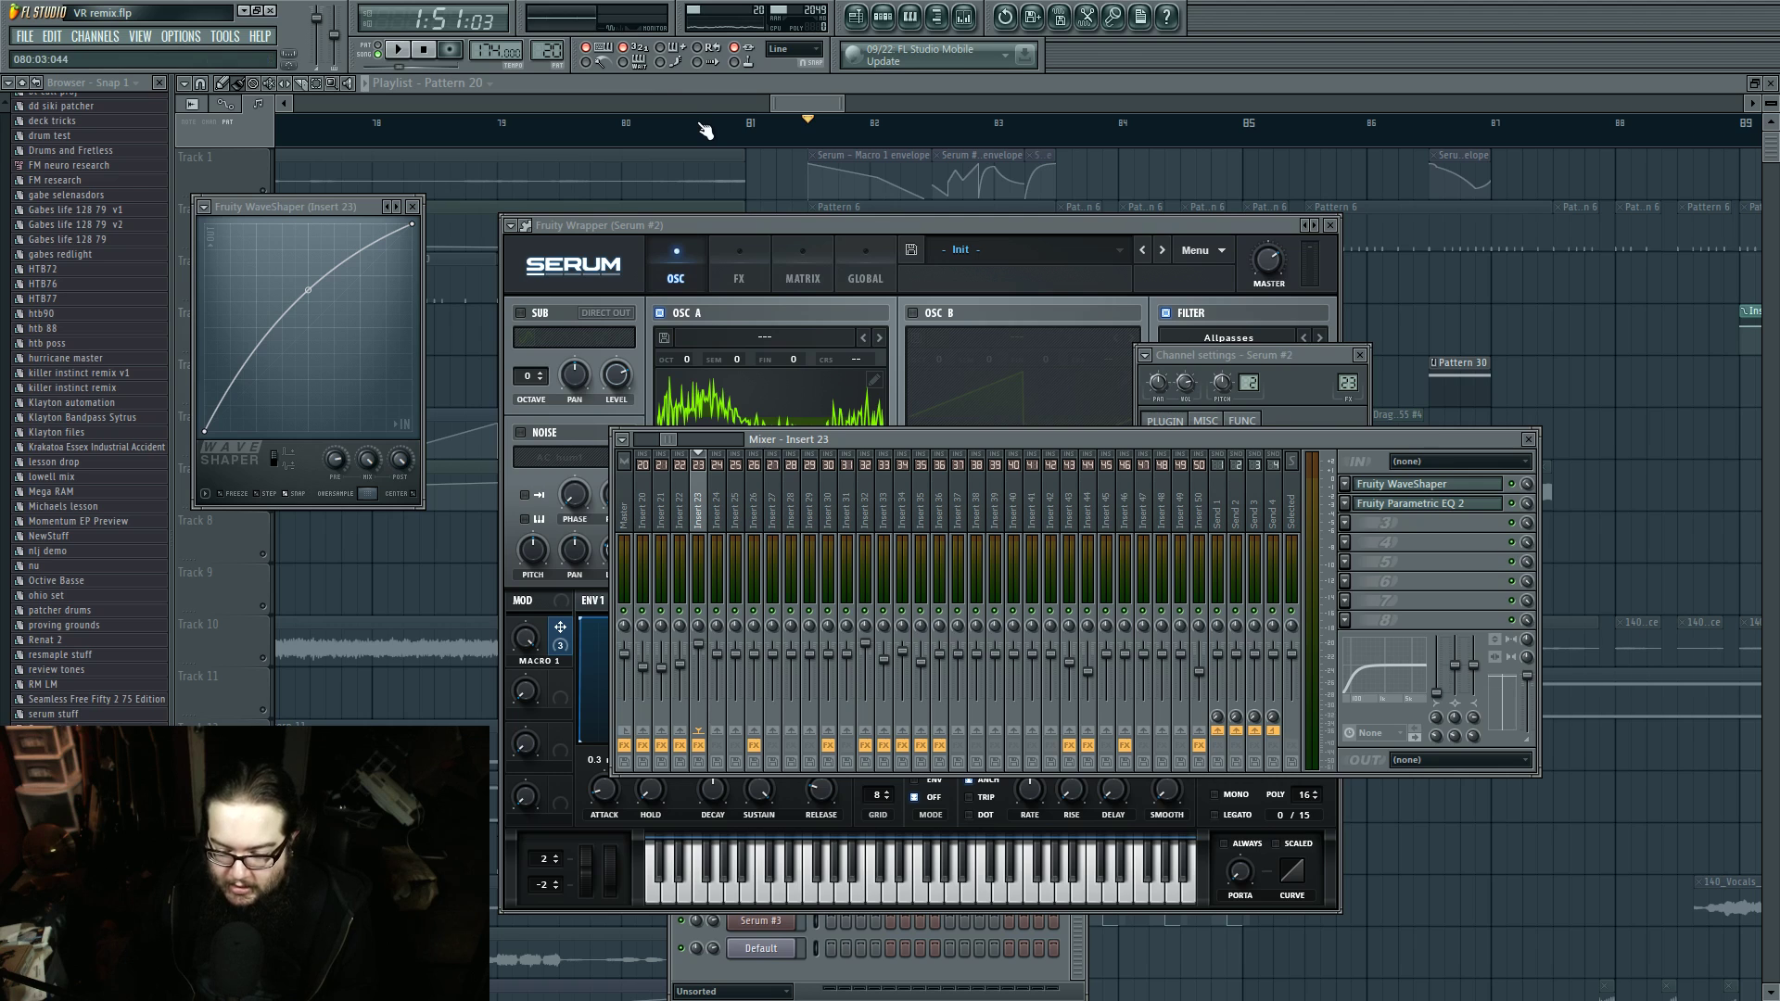
# Step: Close the floating windows, enable playlist tracks 1 and 3 alongside tracks 4 and 5, and play the layers together
pyautogui.press('space')
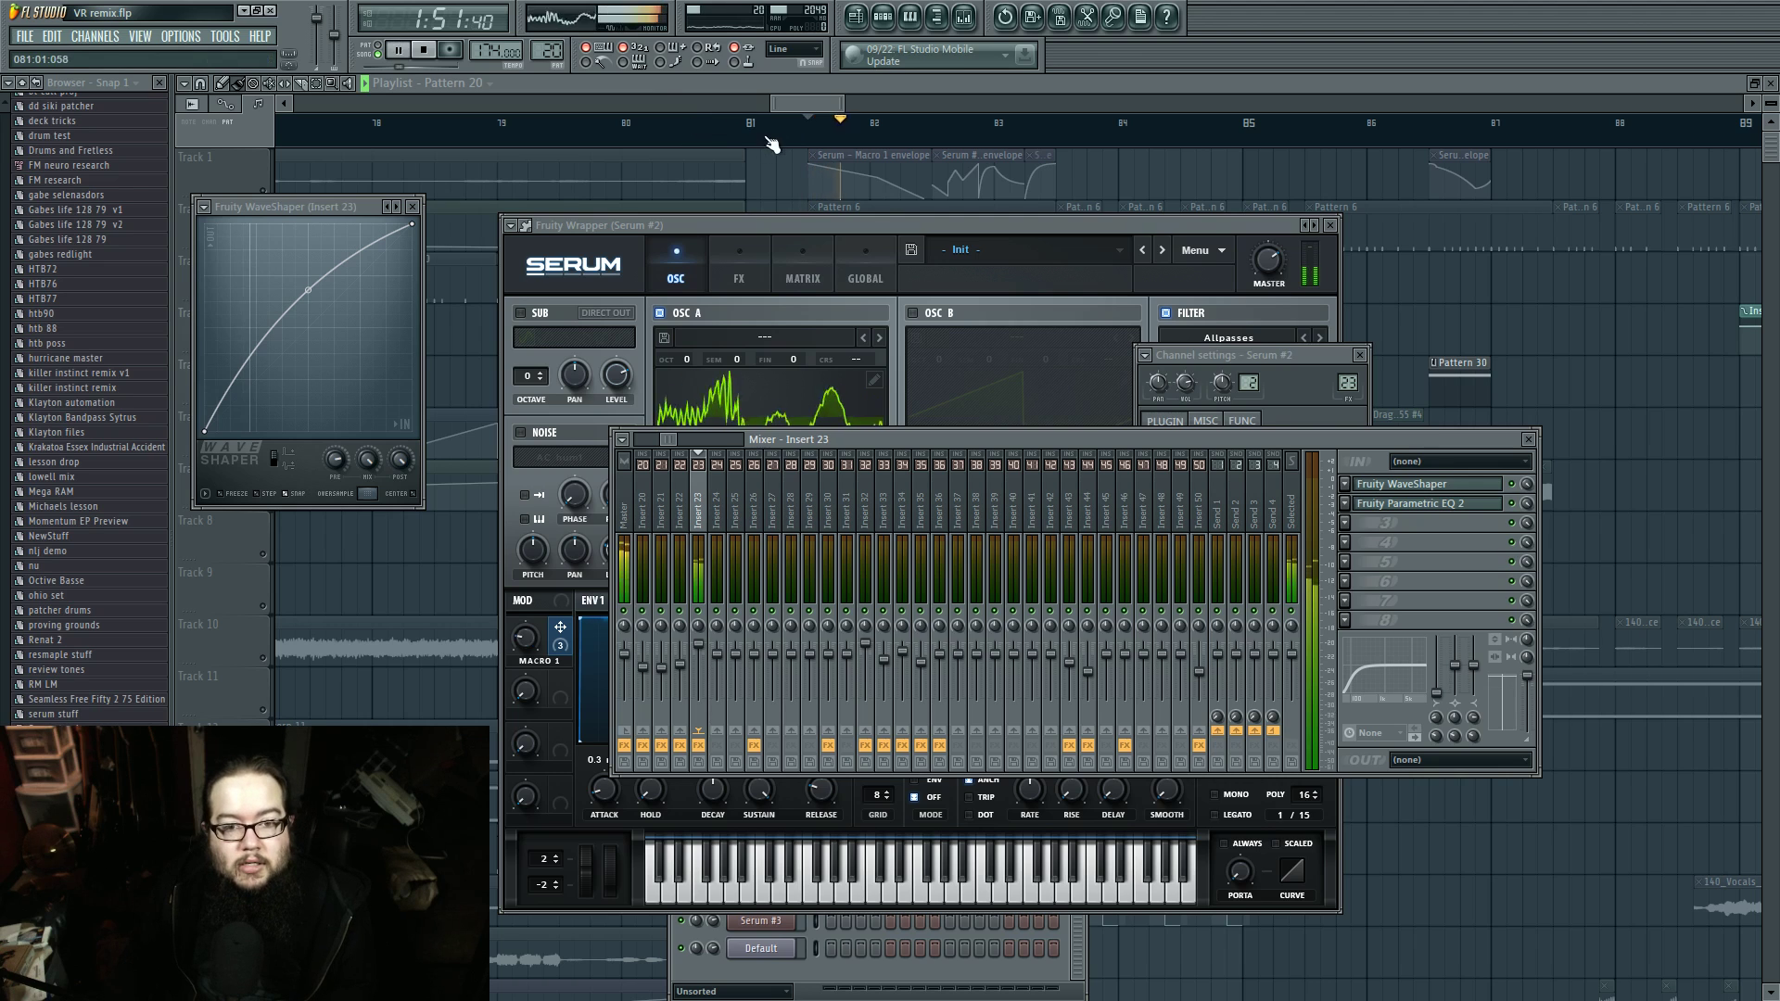
pyautogui.press('F12')
pyautogui.press('space')
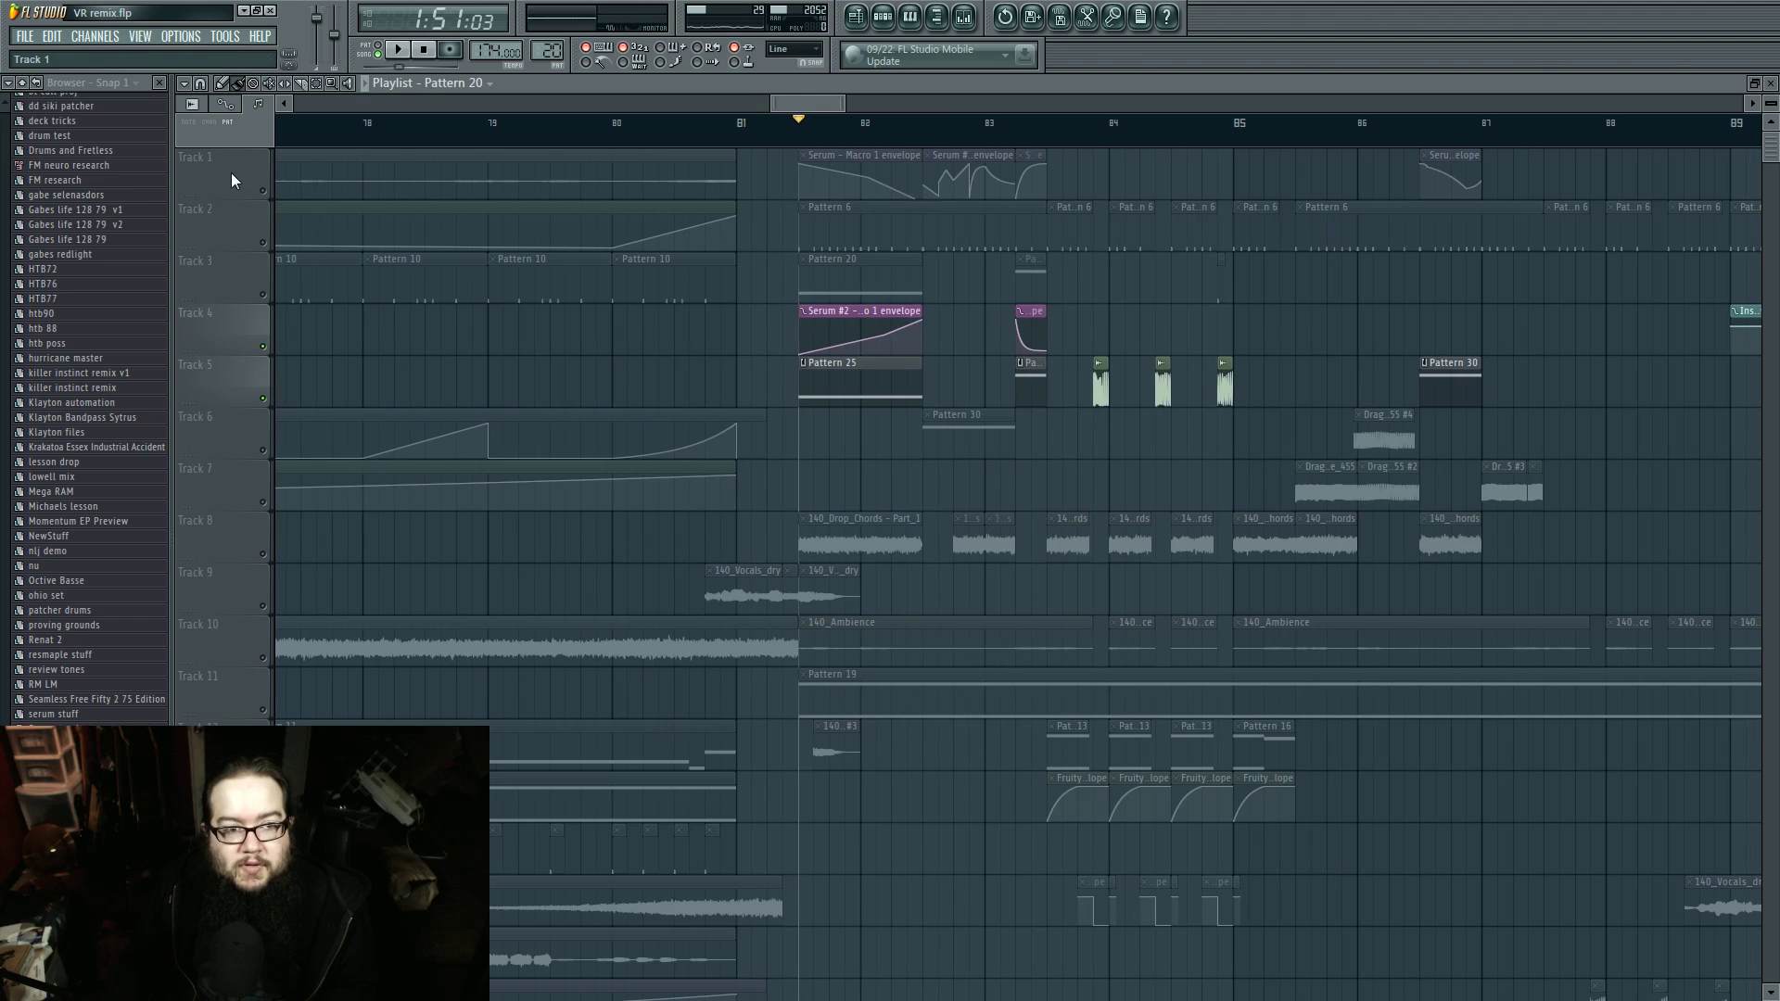
pyautogui.click(265, 296)
pyautogui.press('space')
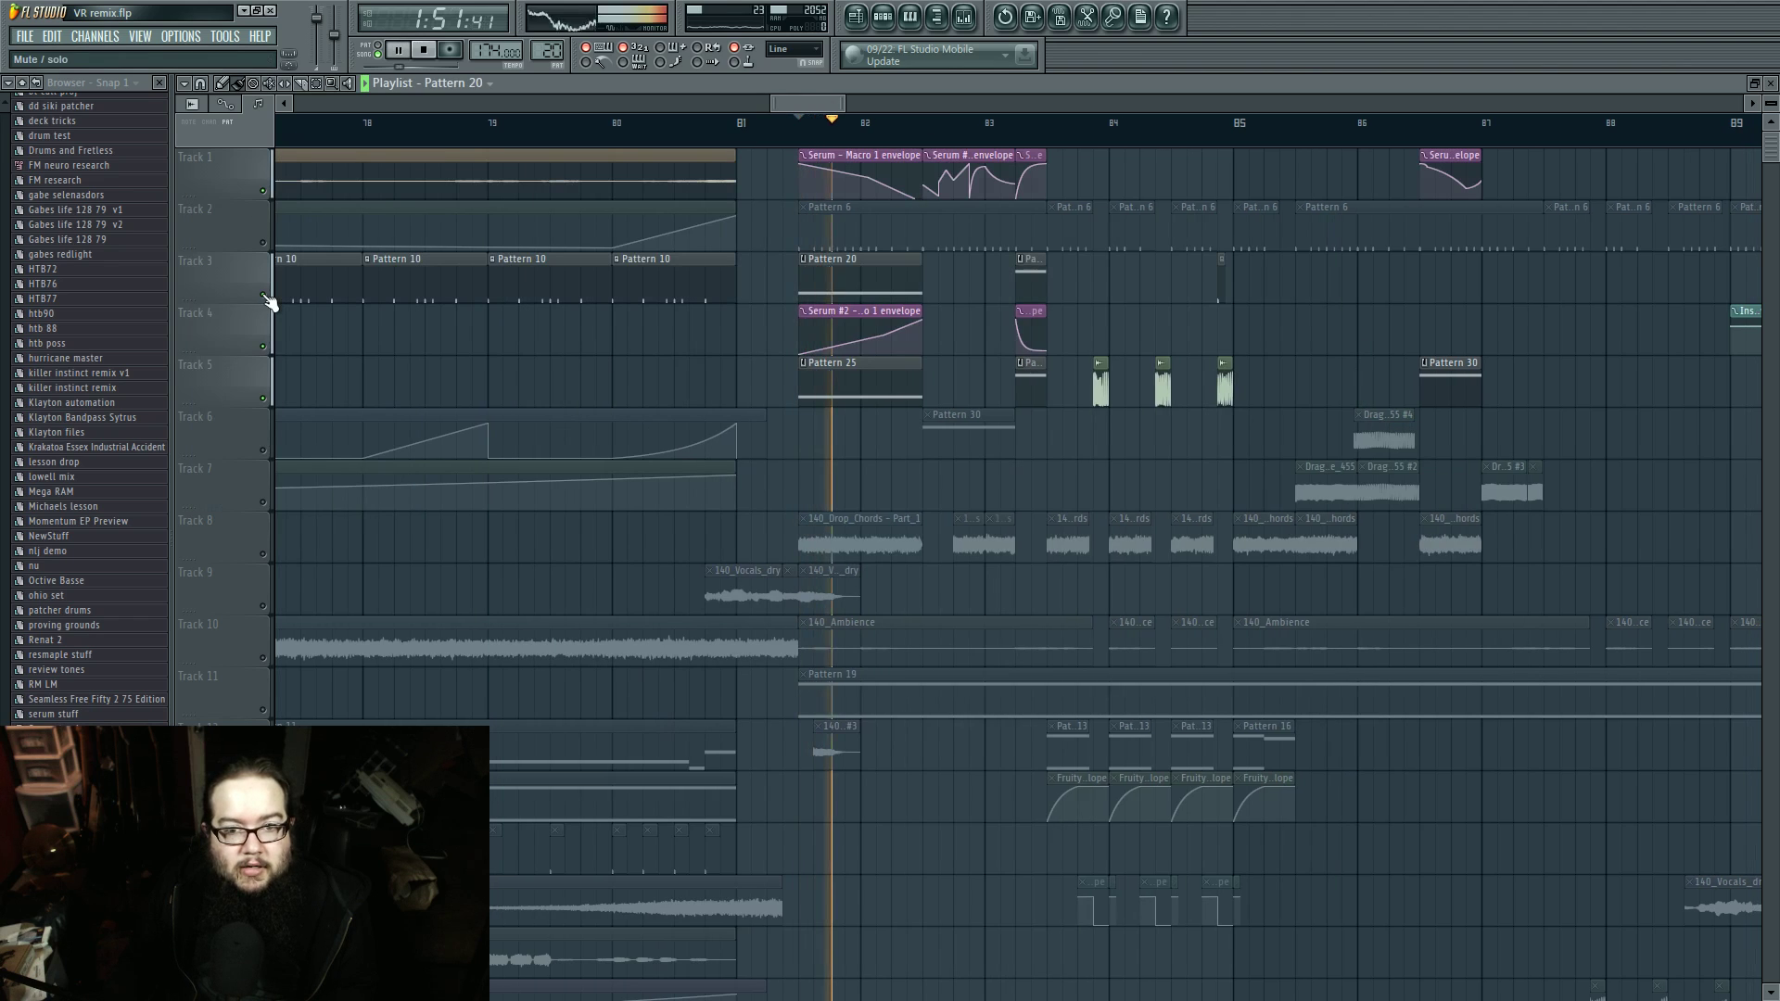
pyautogui.press('space')
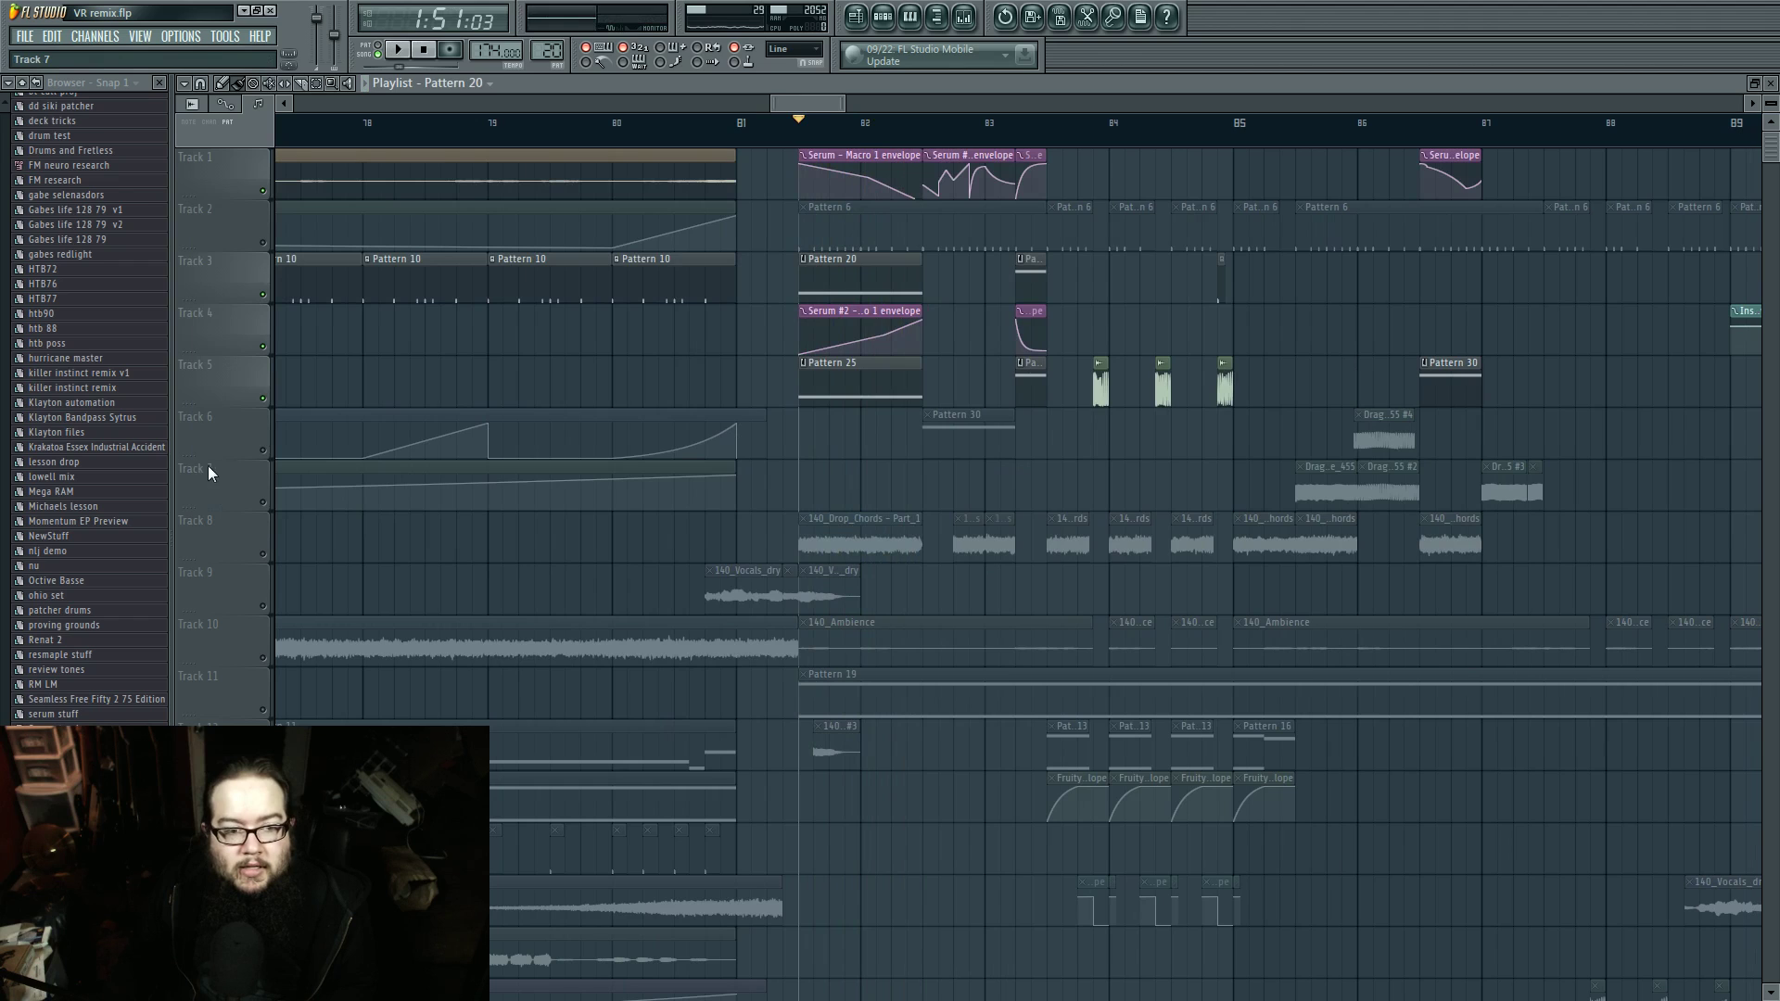
# Step: Enable playlist track 6 and play from the start of its Pattern 30 clip
pyautogui.click(263, 451)
pyautogui.press('space')
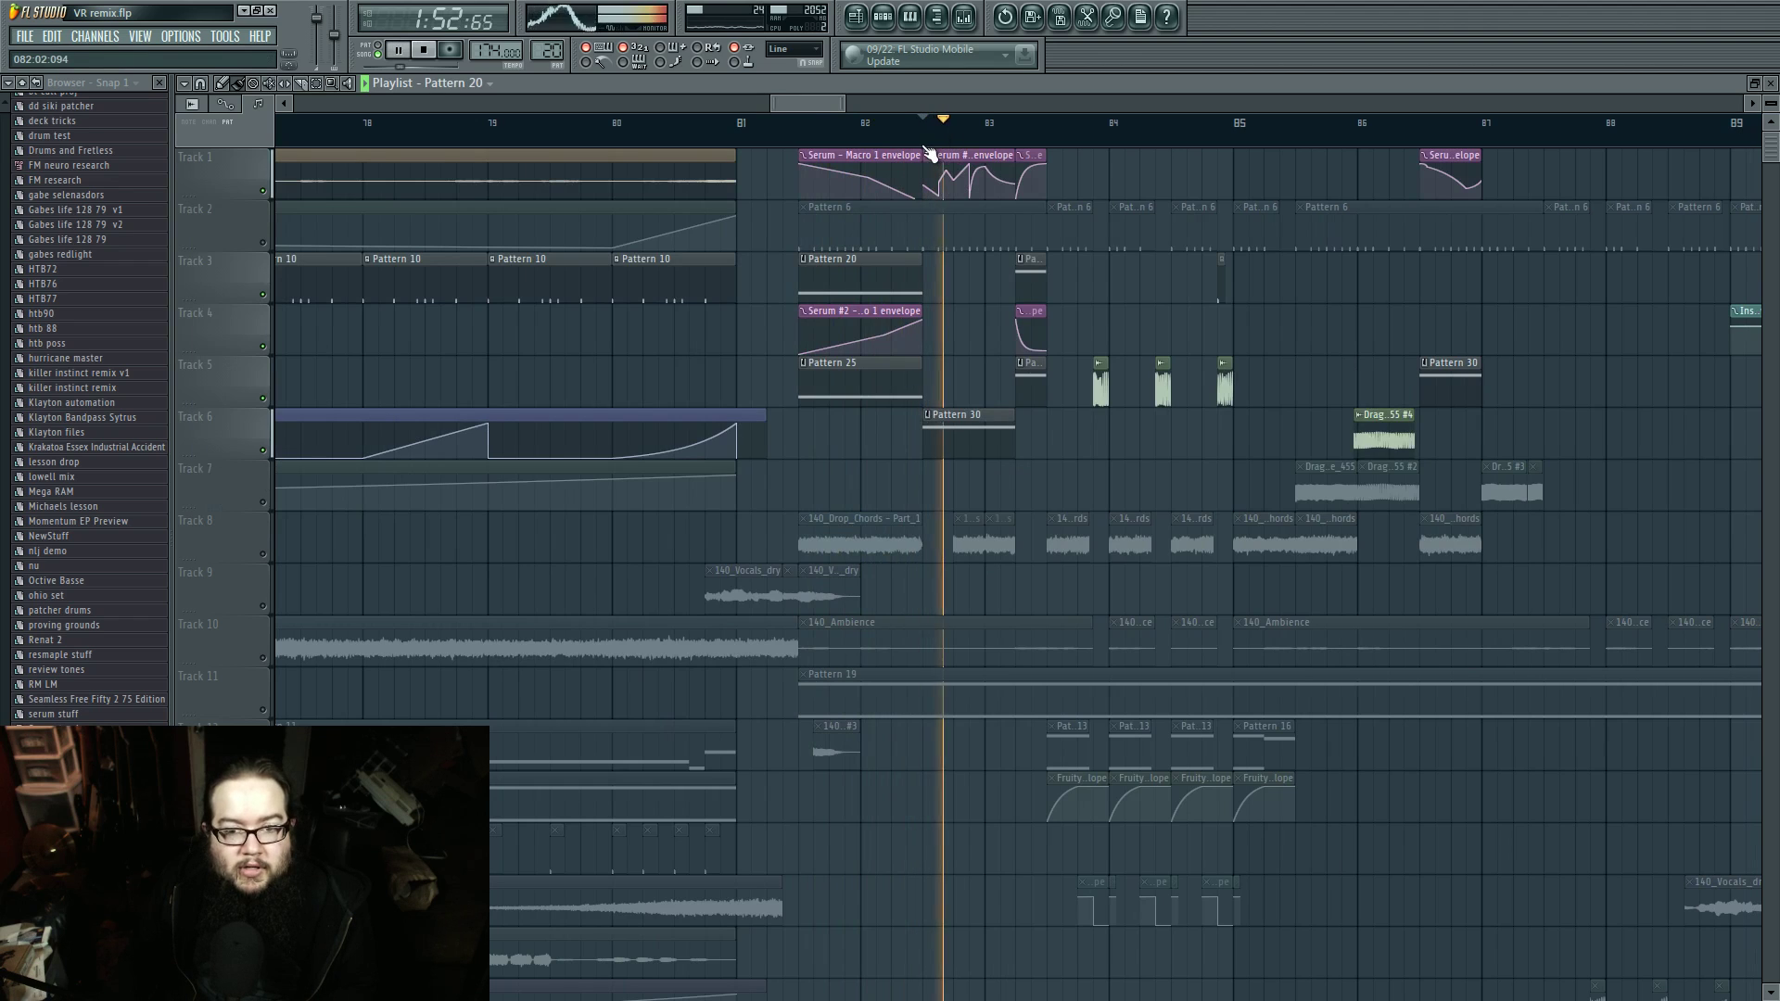
pyautogui.press('space')
# Step: Stop playback, open the Serum #3 channel, and examine its oscillators, reverb filter, and Hyper/Dimension and Distortion effects
pyautogui.click(883, 17)
pyautogui.press('space')
pyautogui.press('space')
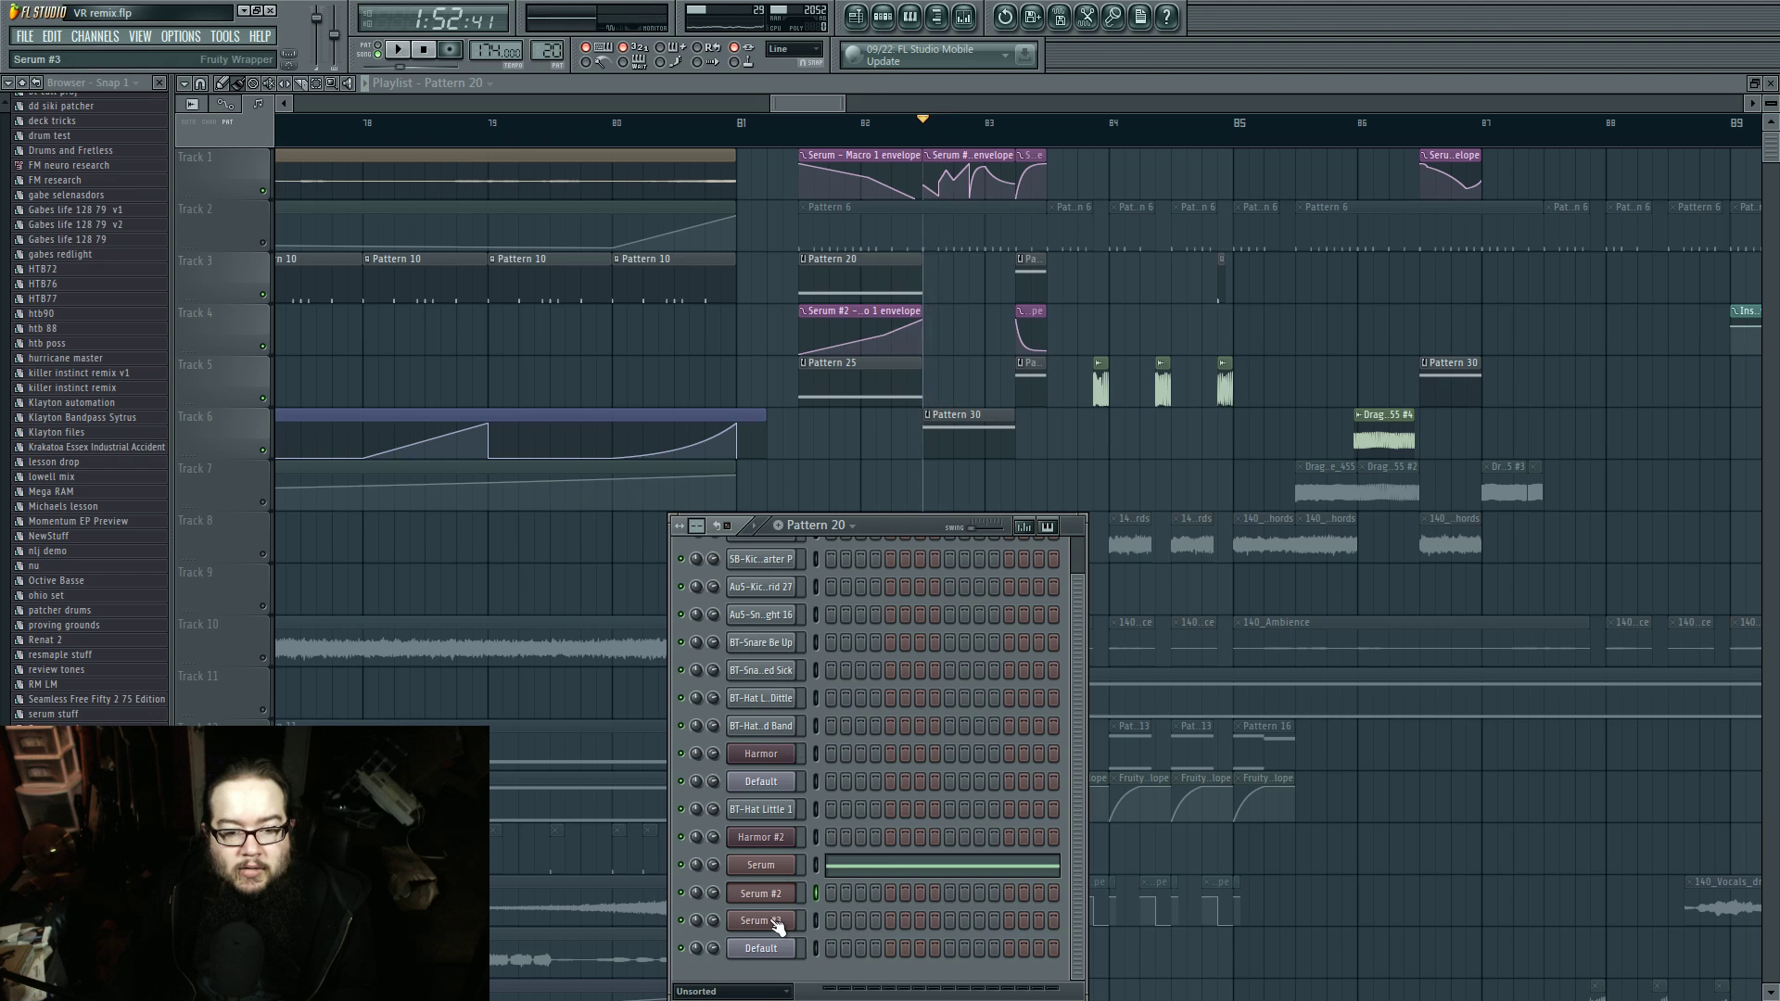
pyautogui.click(771, 922)
pyautogui.moveTo(1034, 259); pyautogui.dragTo(727, 243)
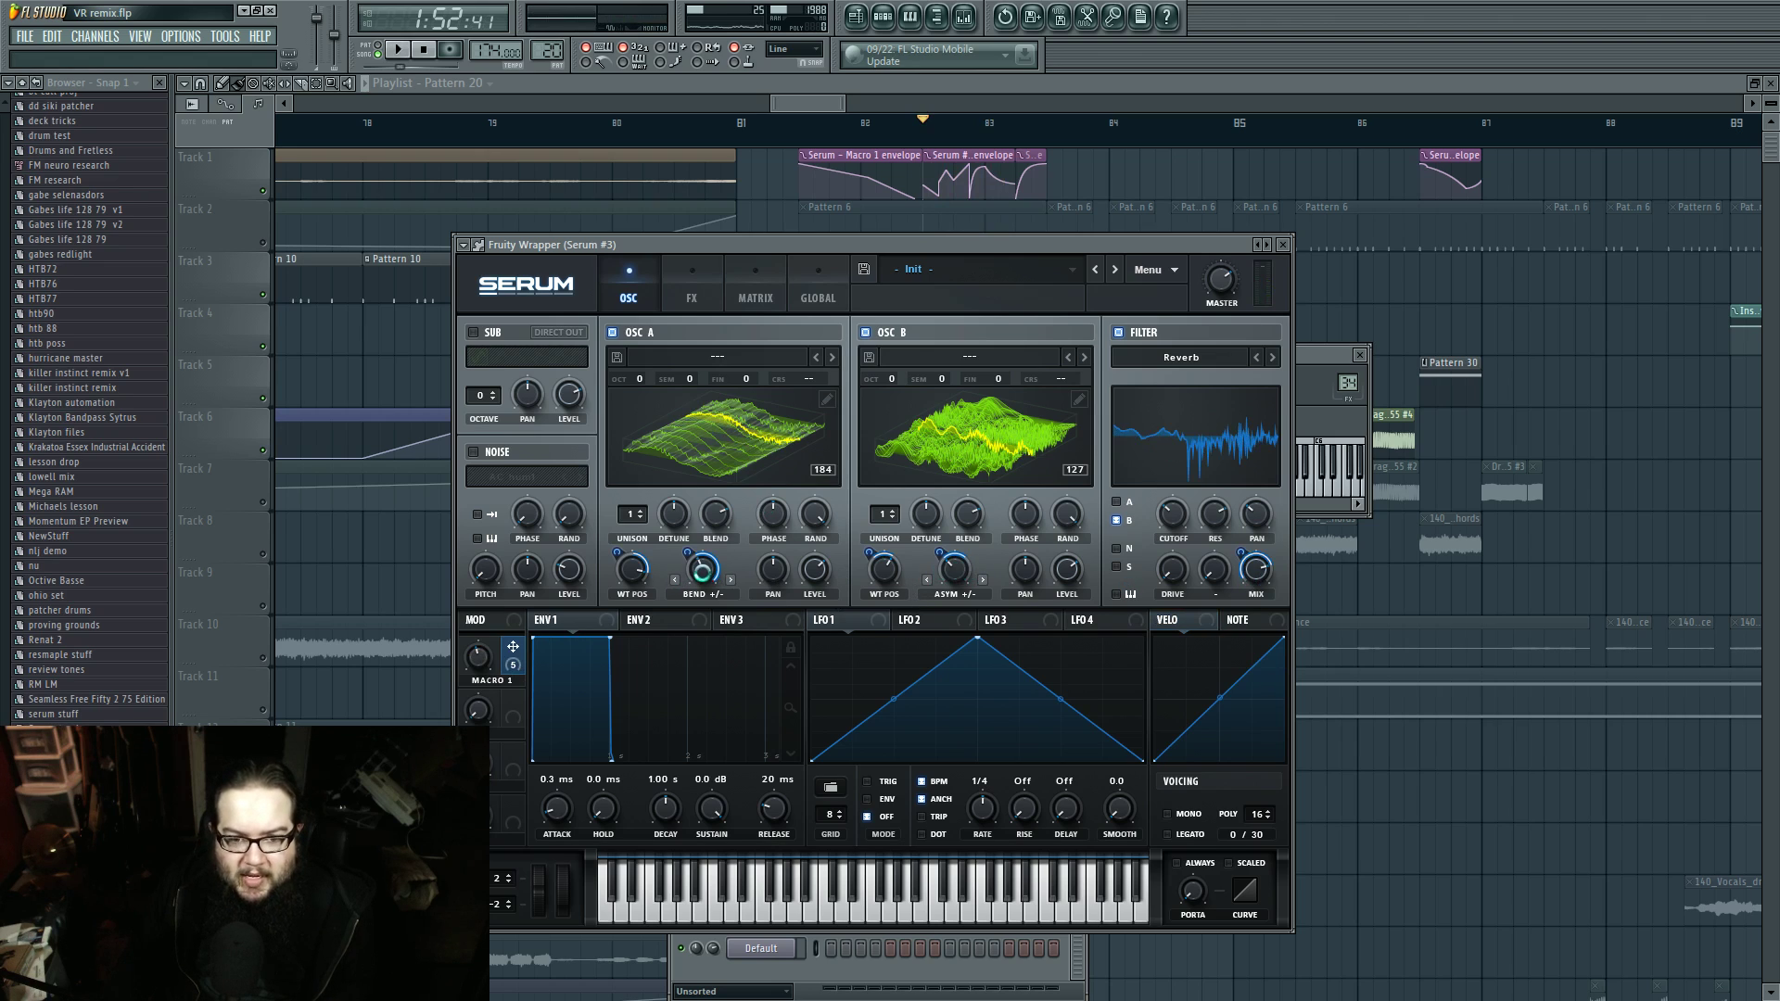
pyautogui.click(695, 295)
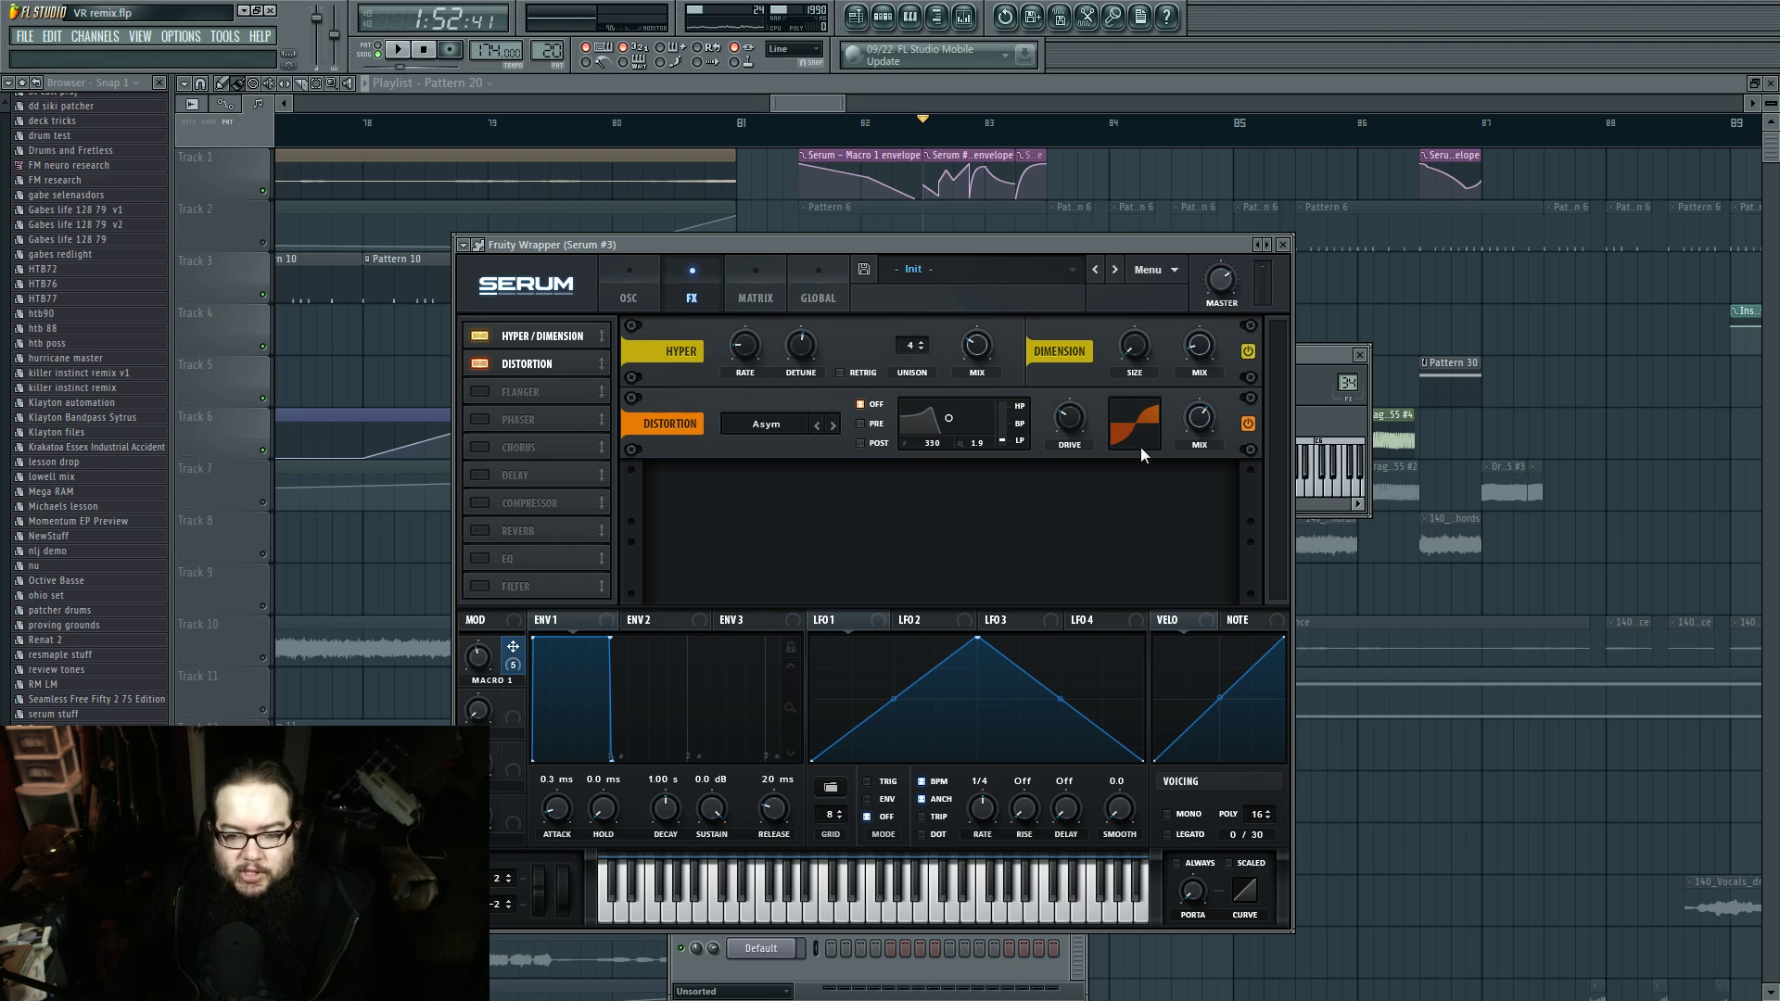
# Step: Open Serum #3's mixer track, Insert 34, and inspect its Fruity WaveShaper and Fruity Parametric EQ 2, closing both editors again
pyautogui.click(964, 17)
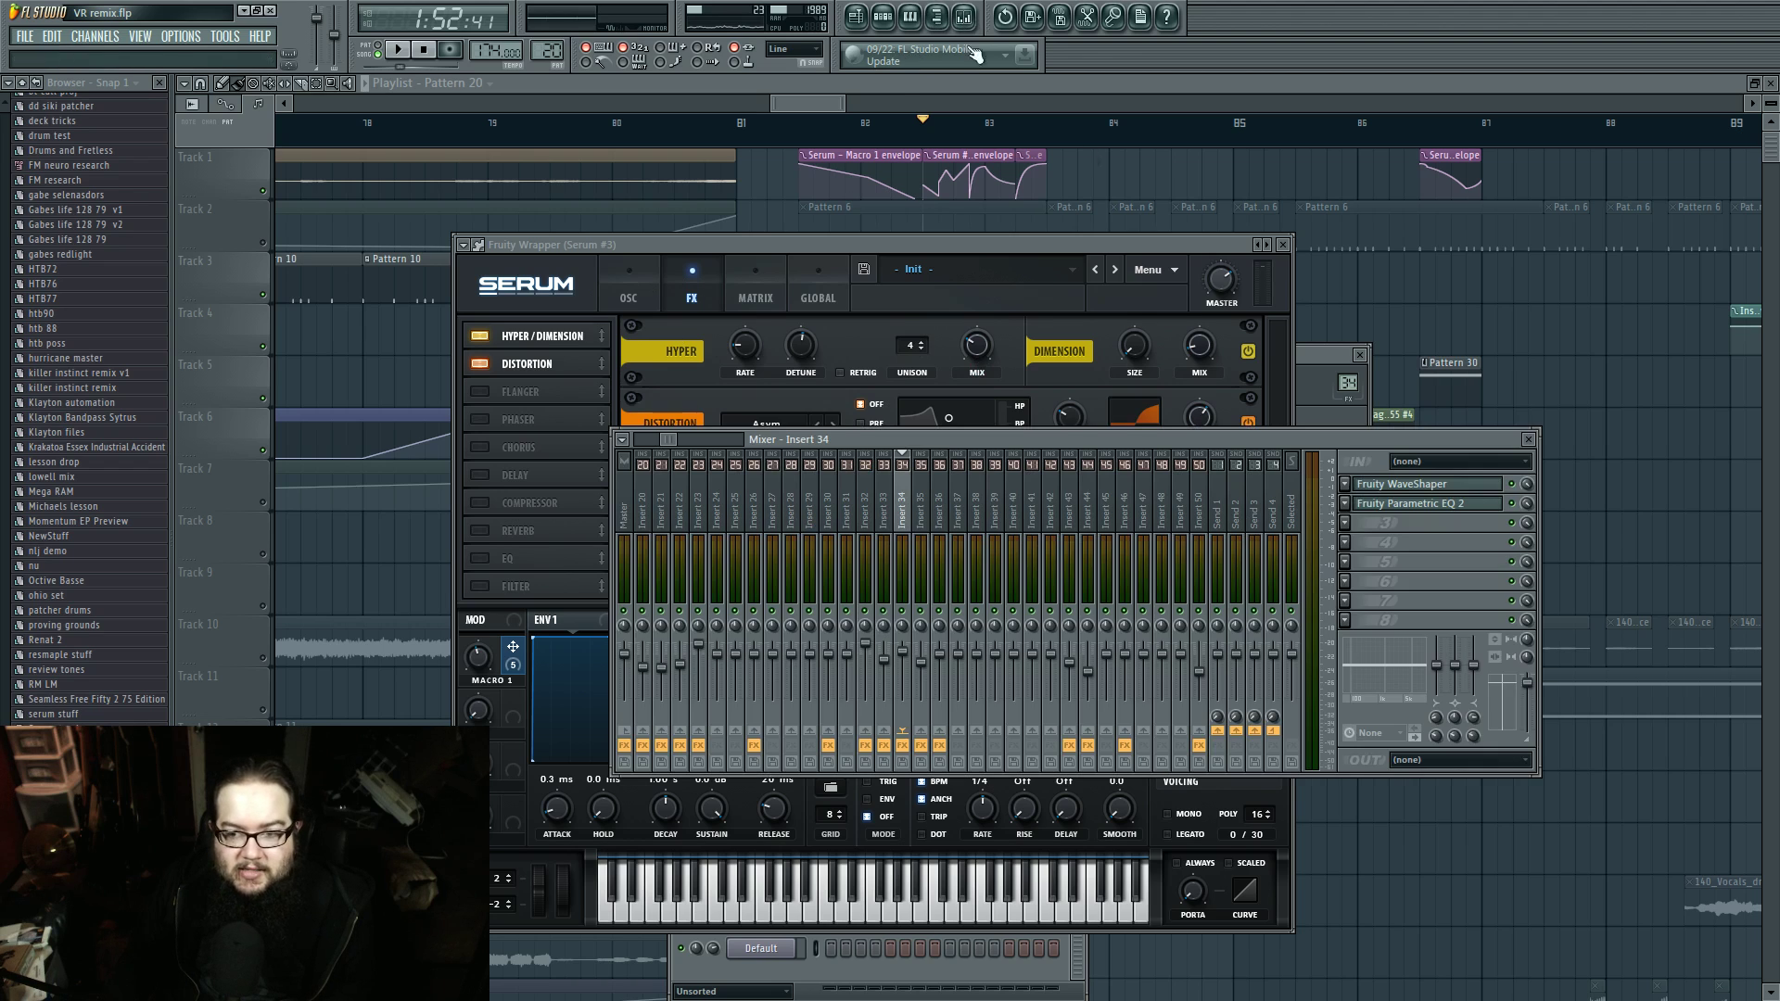
pyautogui.click(1447, 486)
pyautogui.click(1447, 505)
pyautogui.click(1447, 506)
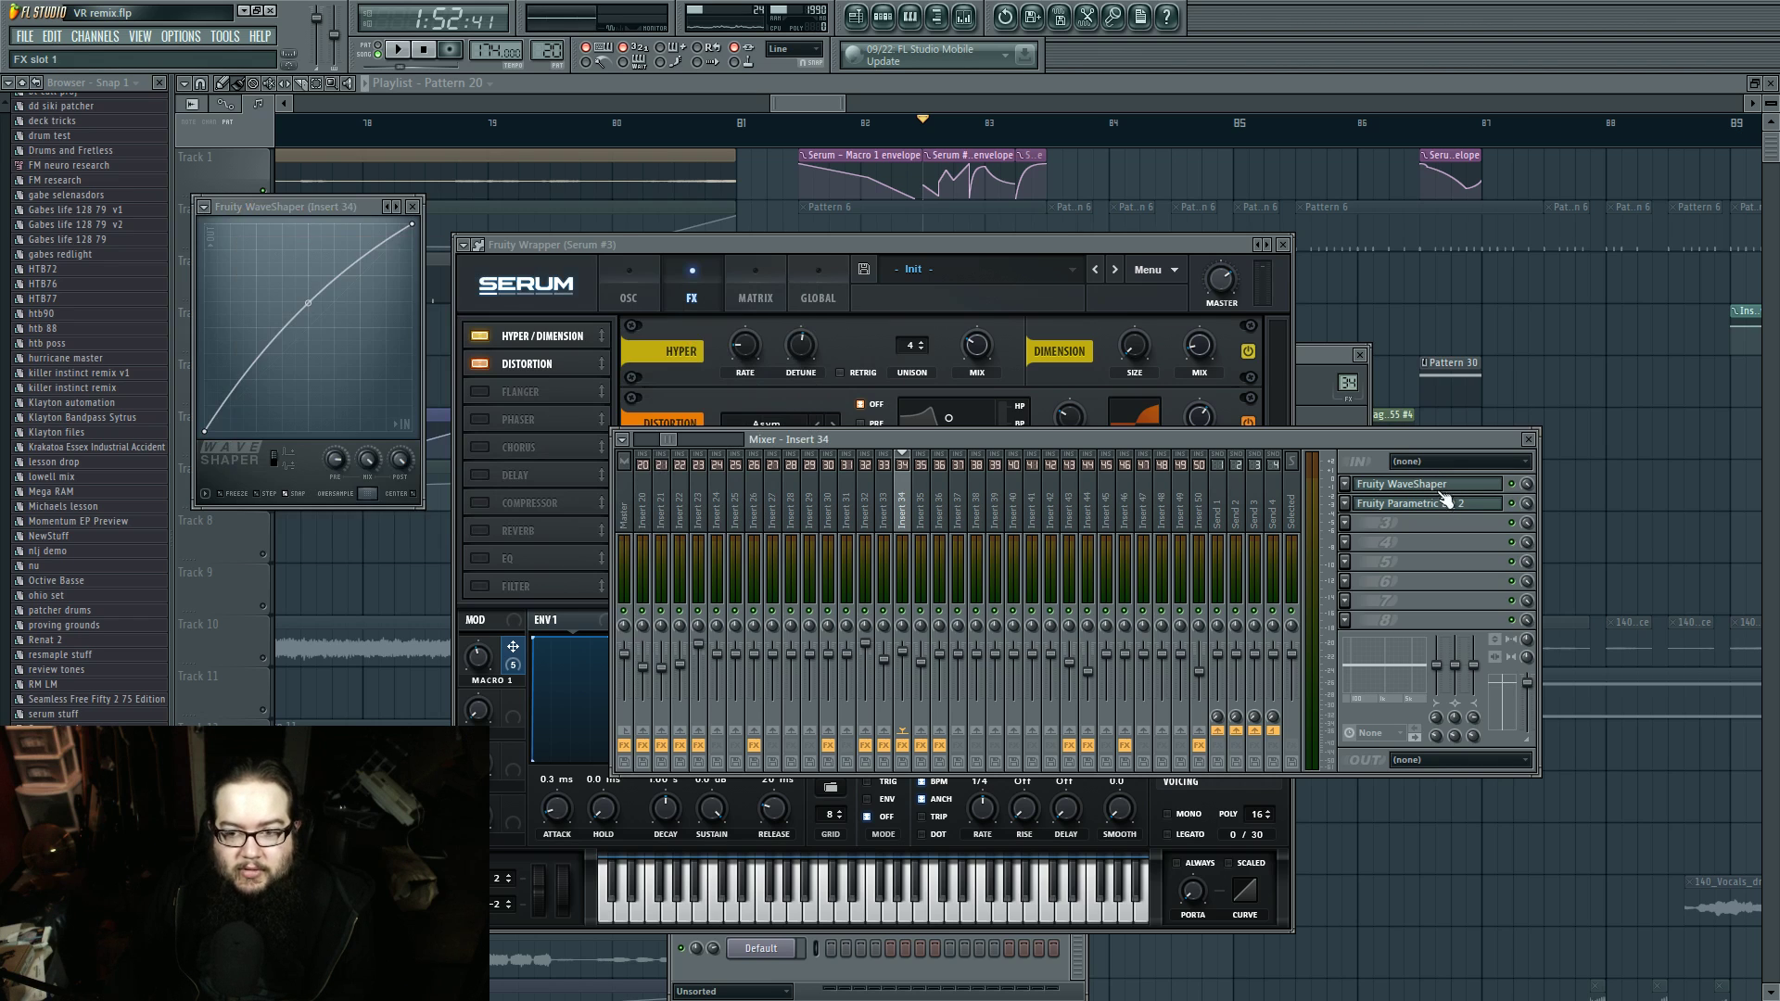
pyautogui.click(1432, 485)
# Step: Return Serum #3 to its oscillator view, play the Pattern 30 part to watch the wavetable movement, and stop playback
pyautogui.click(649, 279)
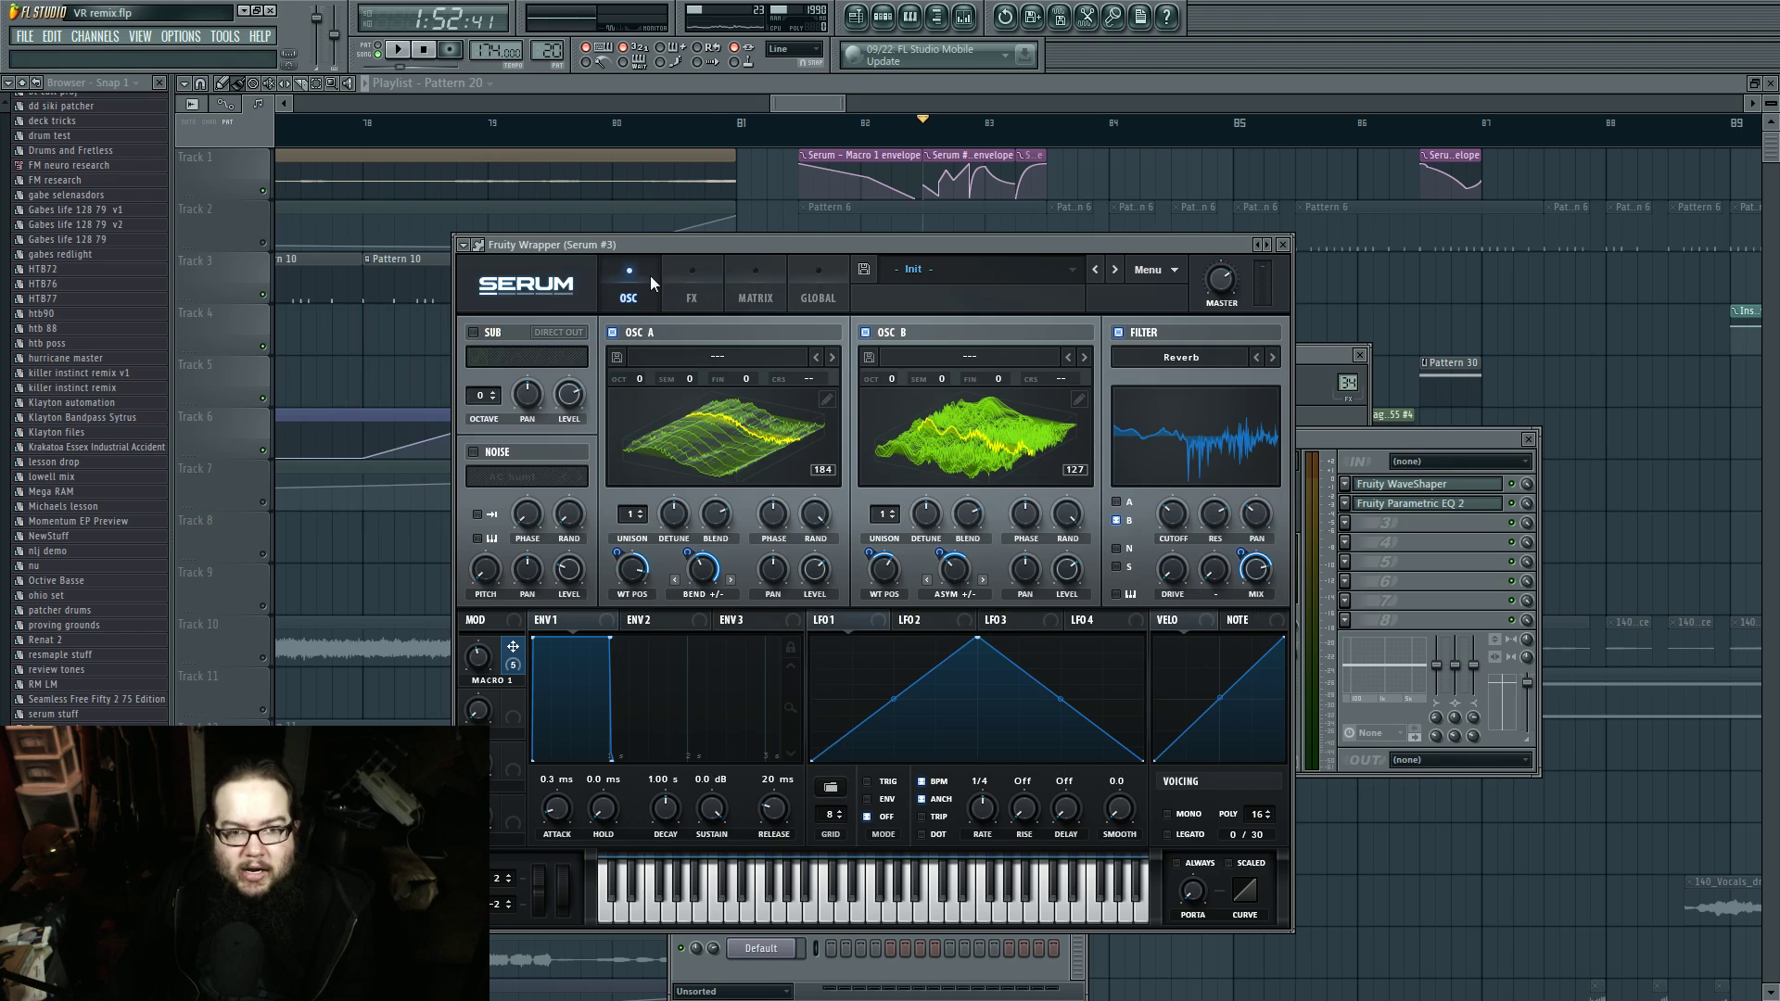
pyautogui.press('space')
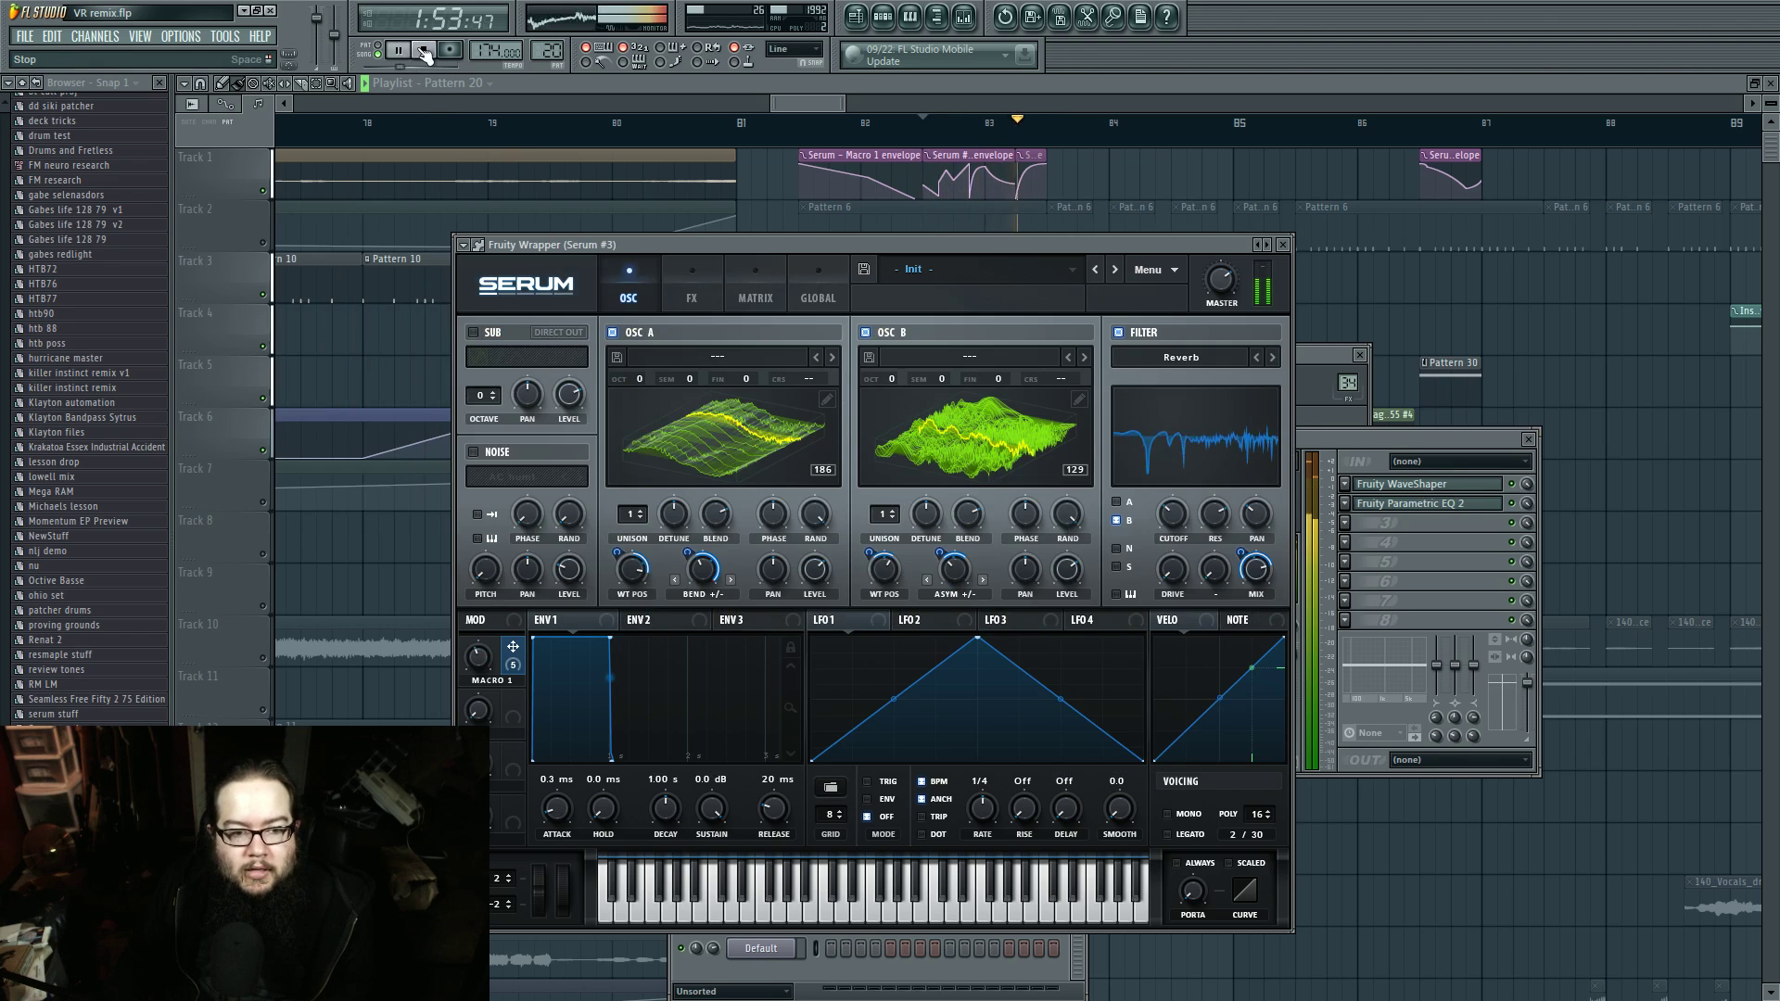
pyautogui.click(425, 50)
# Step: Play the drop from the start of Pattern 20, enabling playlist track 2 and then all remaining tracks
pyautogui.click(797, 104)
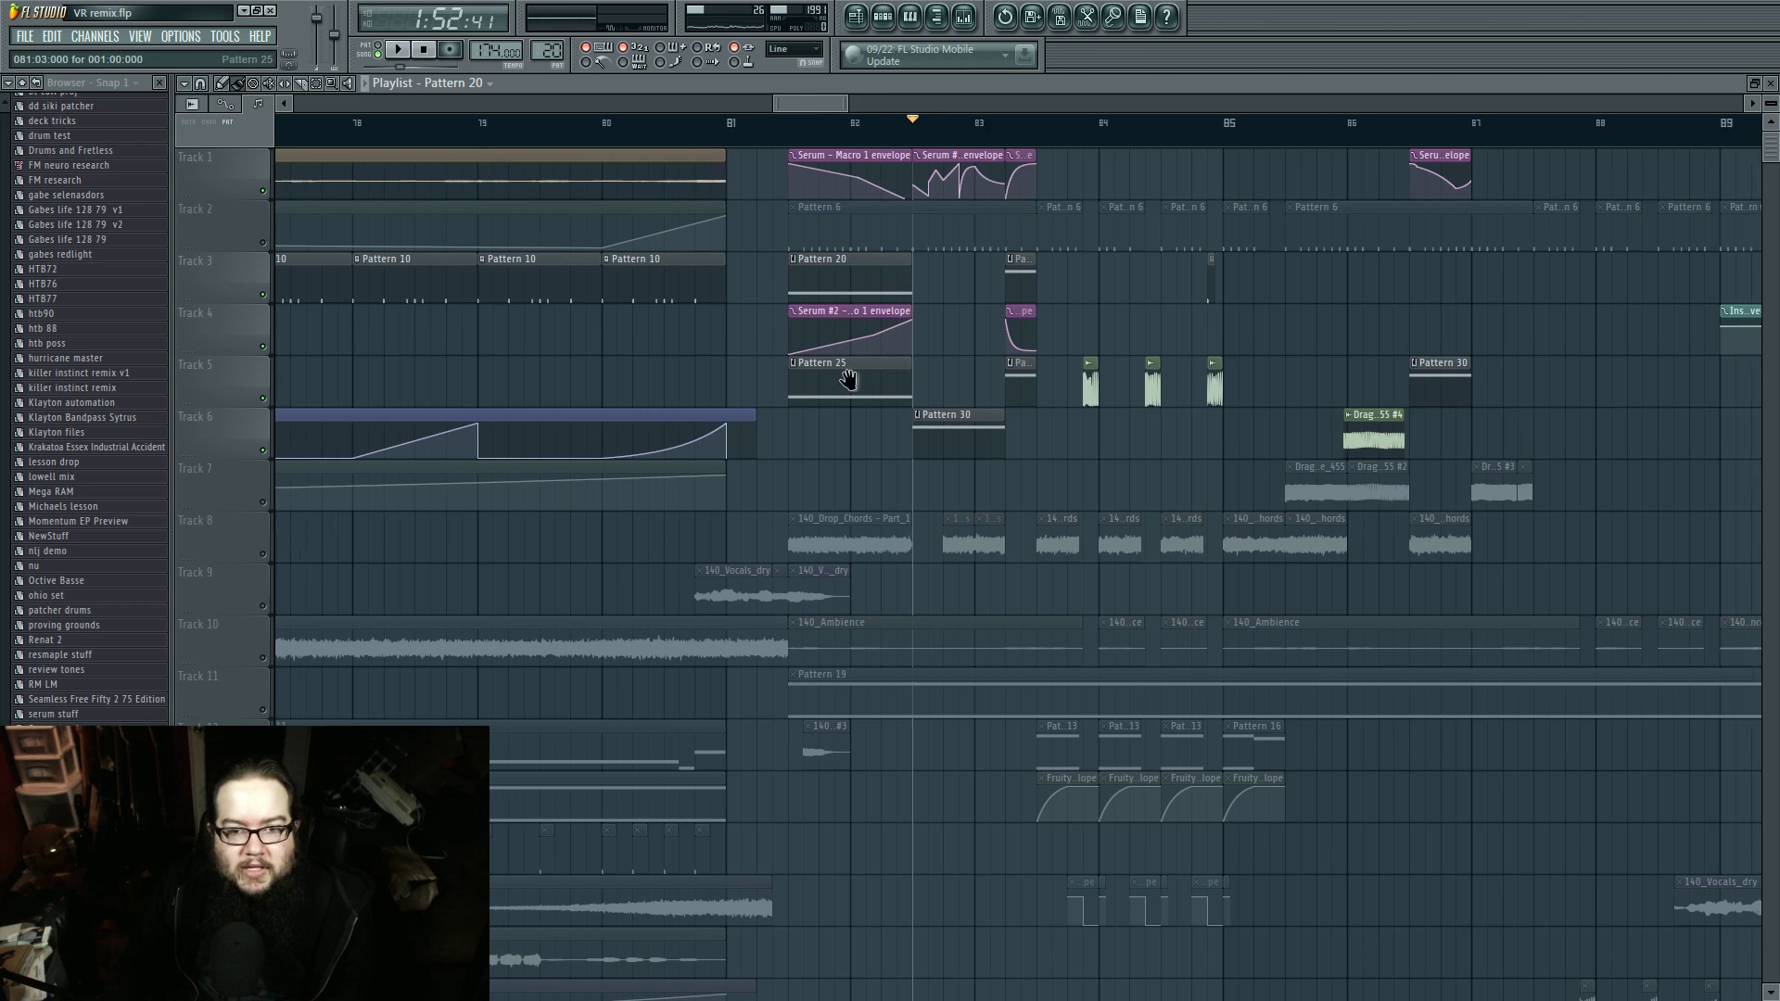
pyautogui.moveTo(797, 104); pyautogui.dragTo(803, 104)
pyautogui.click(674, 130)
pyautogui.press('space')
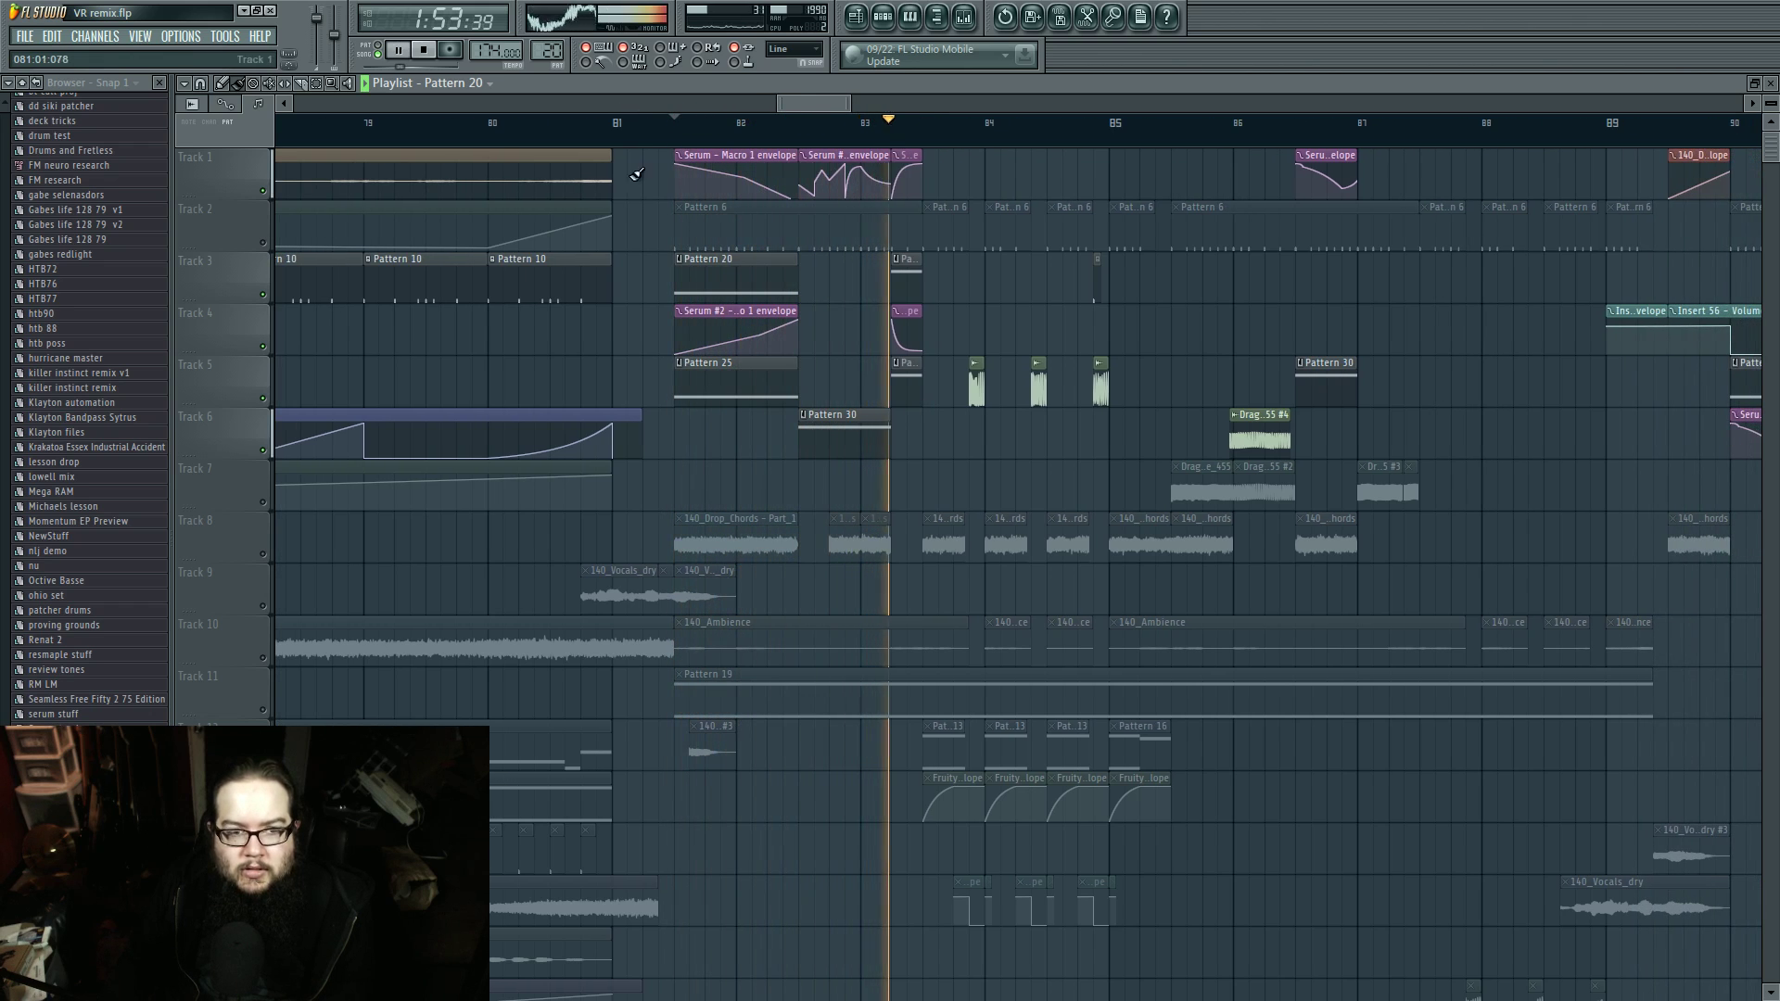
pyautogui.click(263, 243)
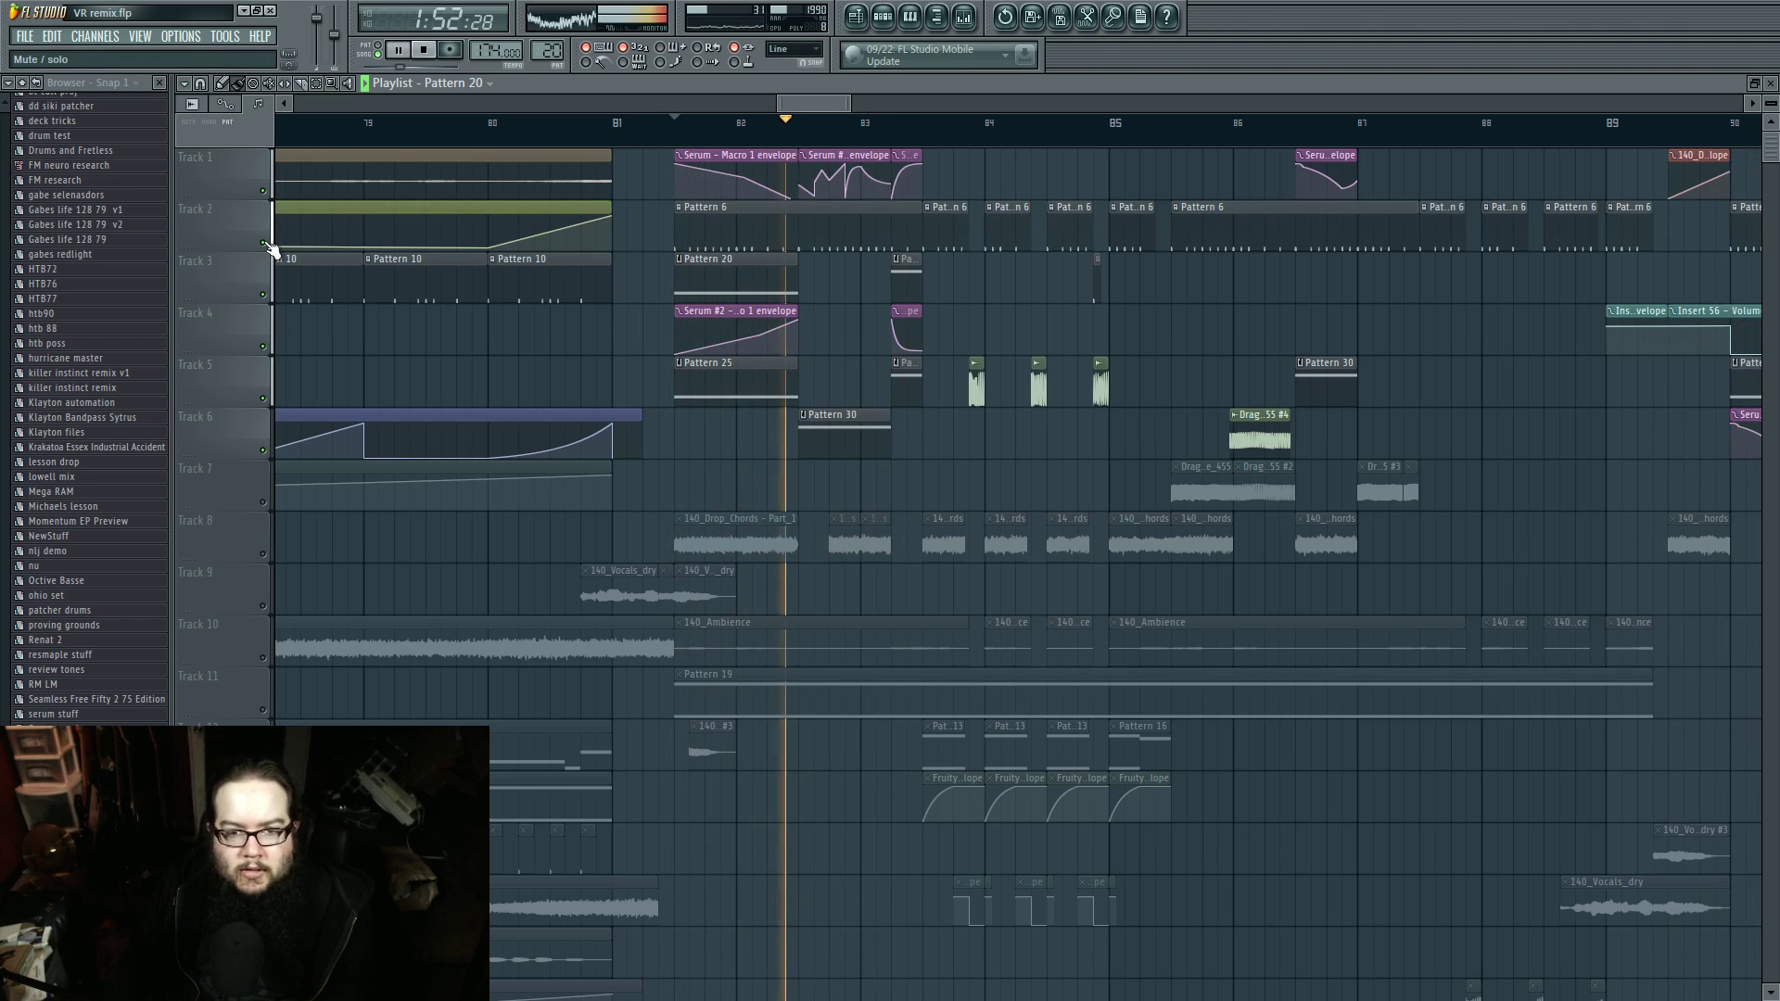
pyautogui.press('space')
pyautogui.press('space')
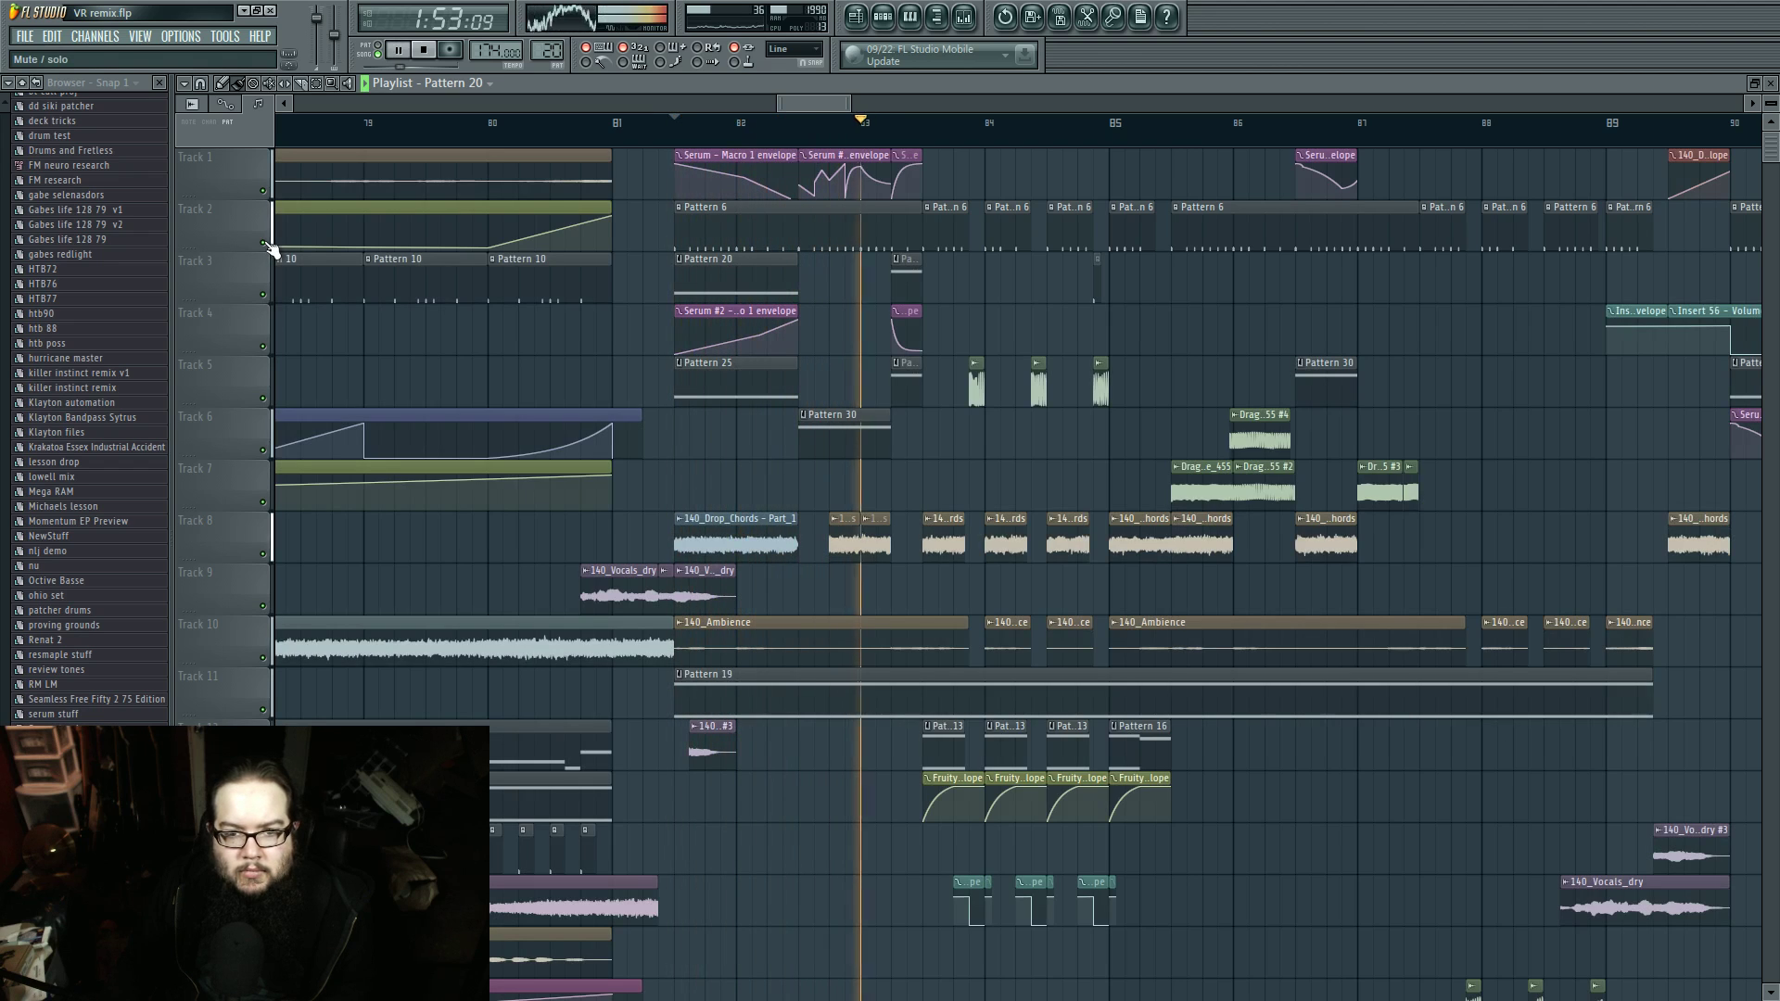
pyautogui.press('space')
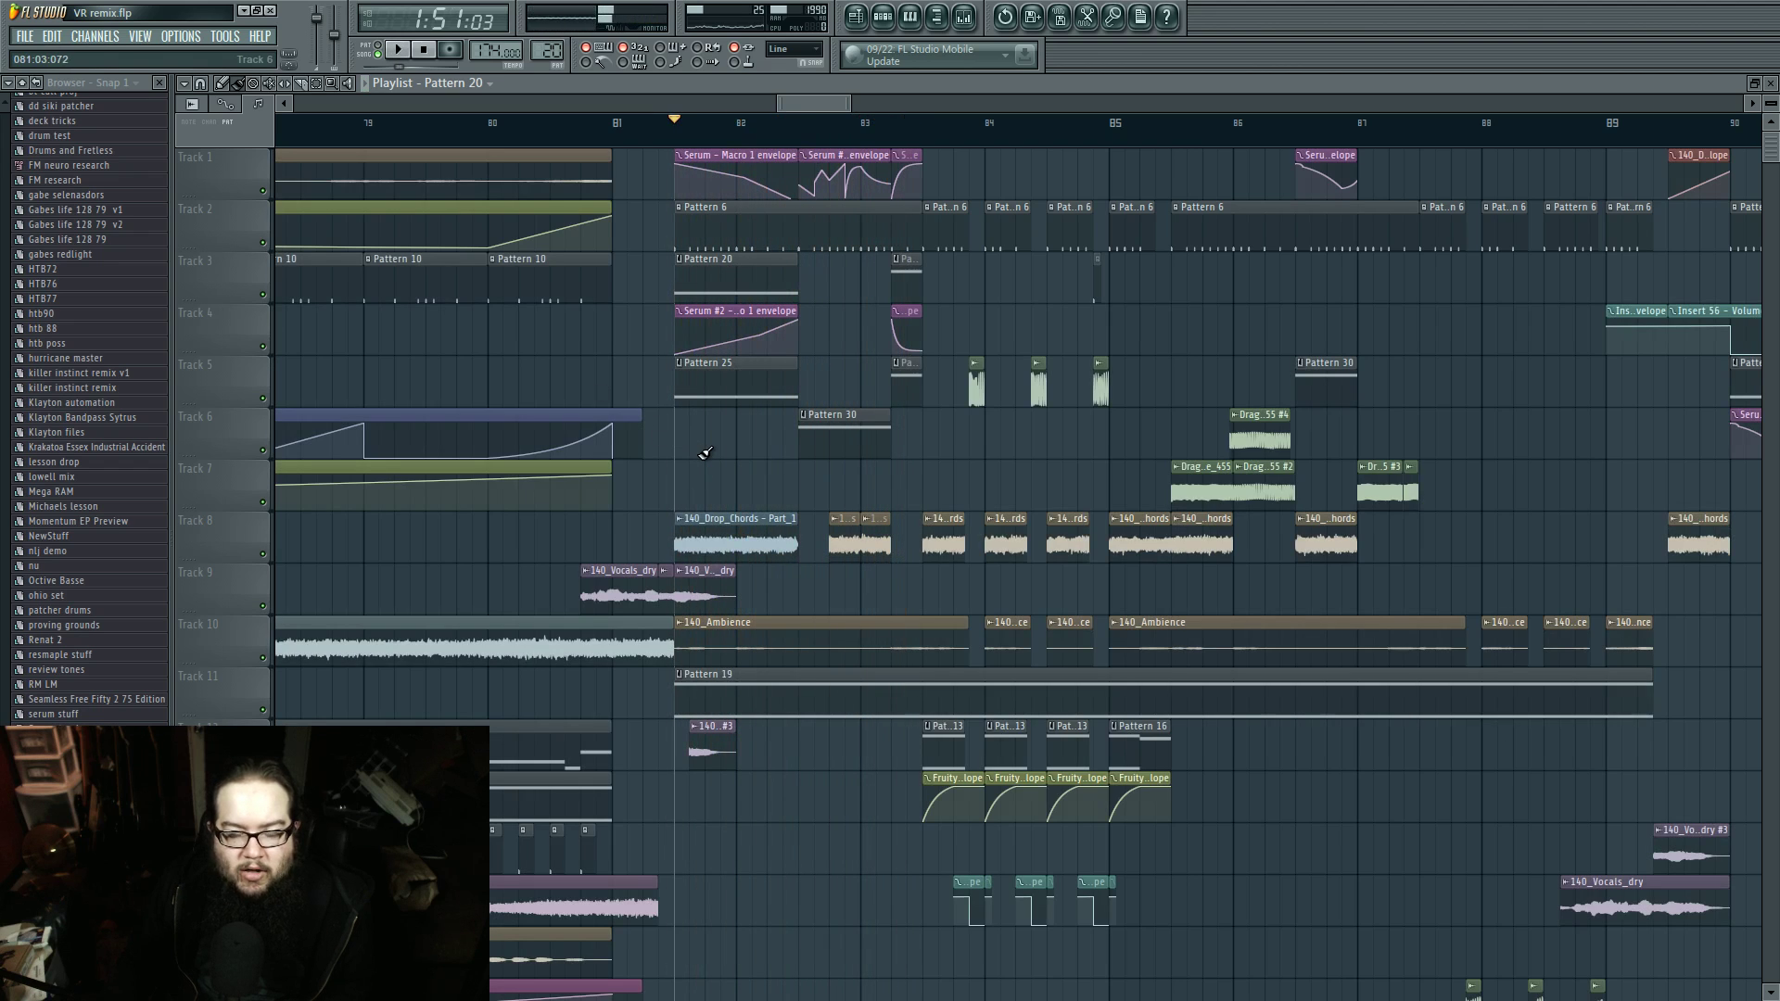
# Step: Inspect the channel settings of the 140_Drop_Chords - Part_1 clip on track 8, closing them again
pyautogui.hscroll(1, 738, 457)
pyautogui.doubleClick(727, 515)
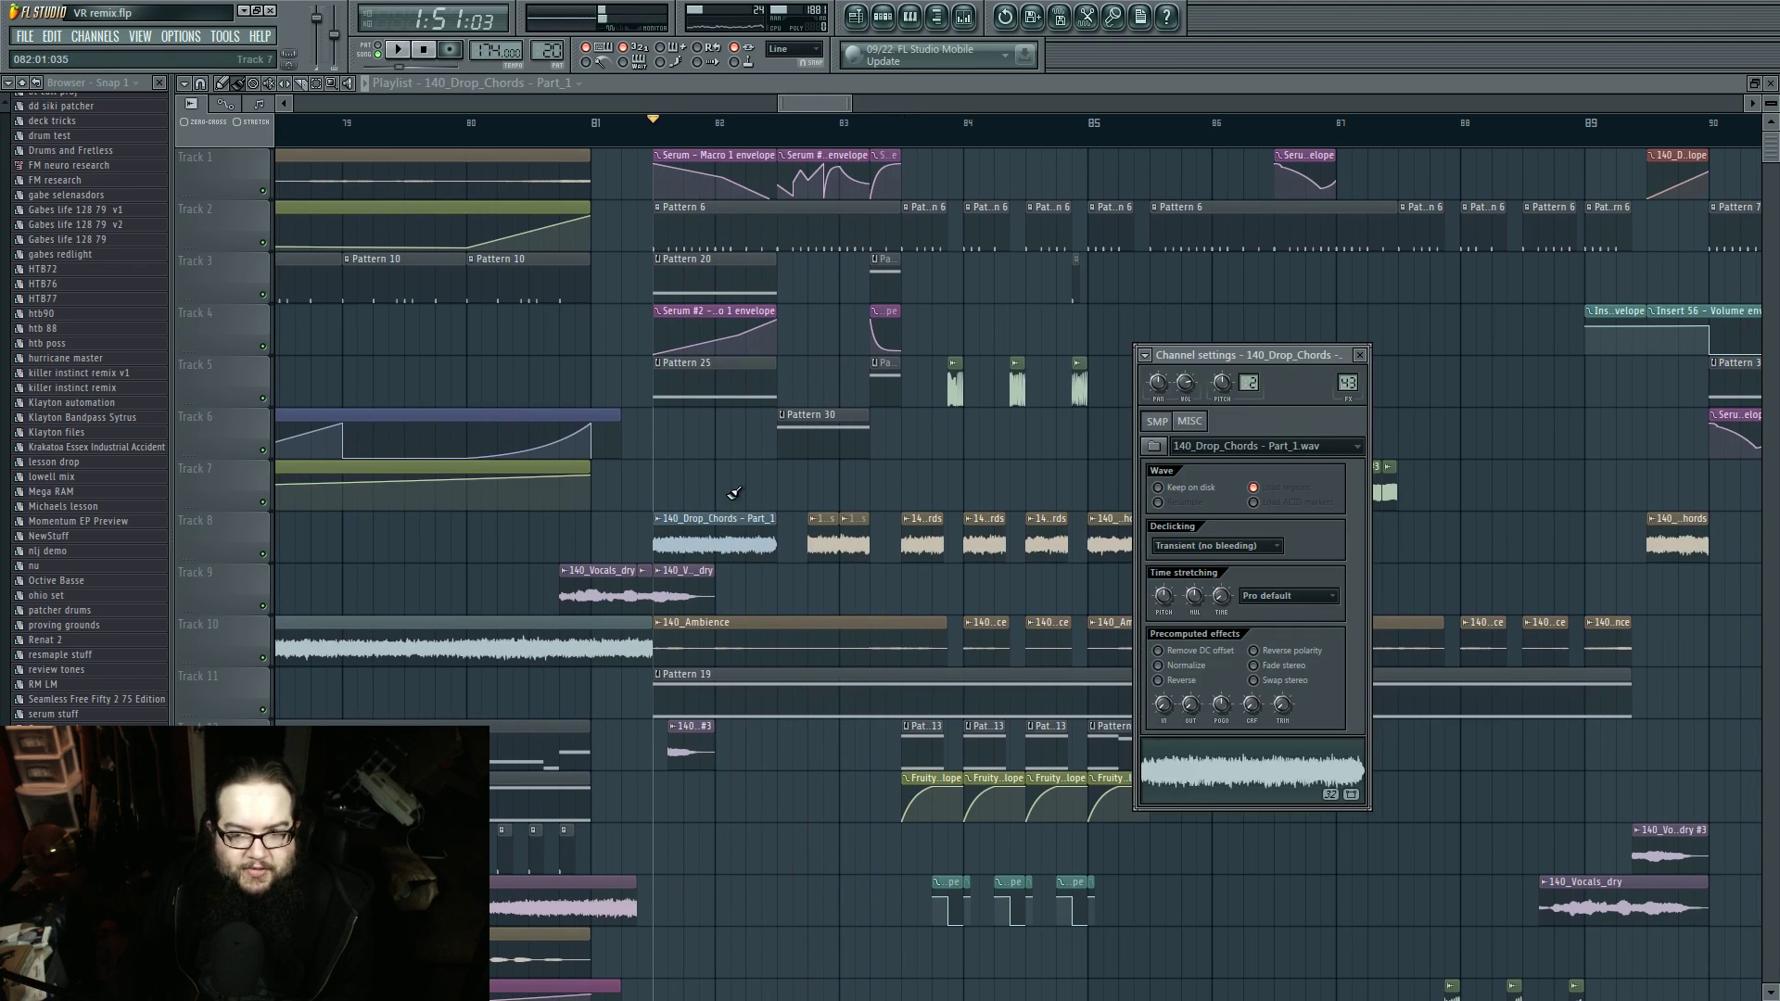
pyautogui.press('Escape')
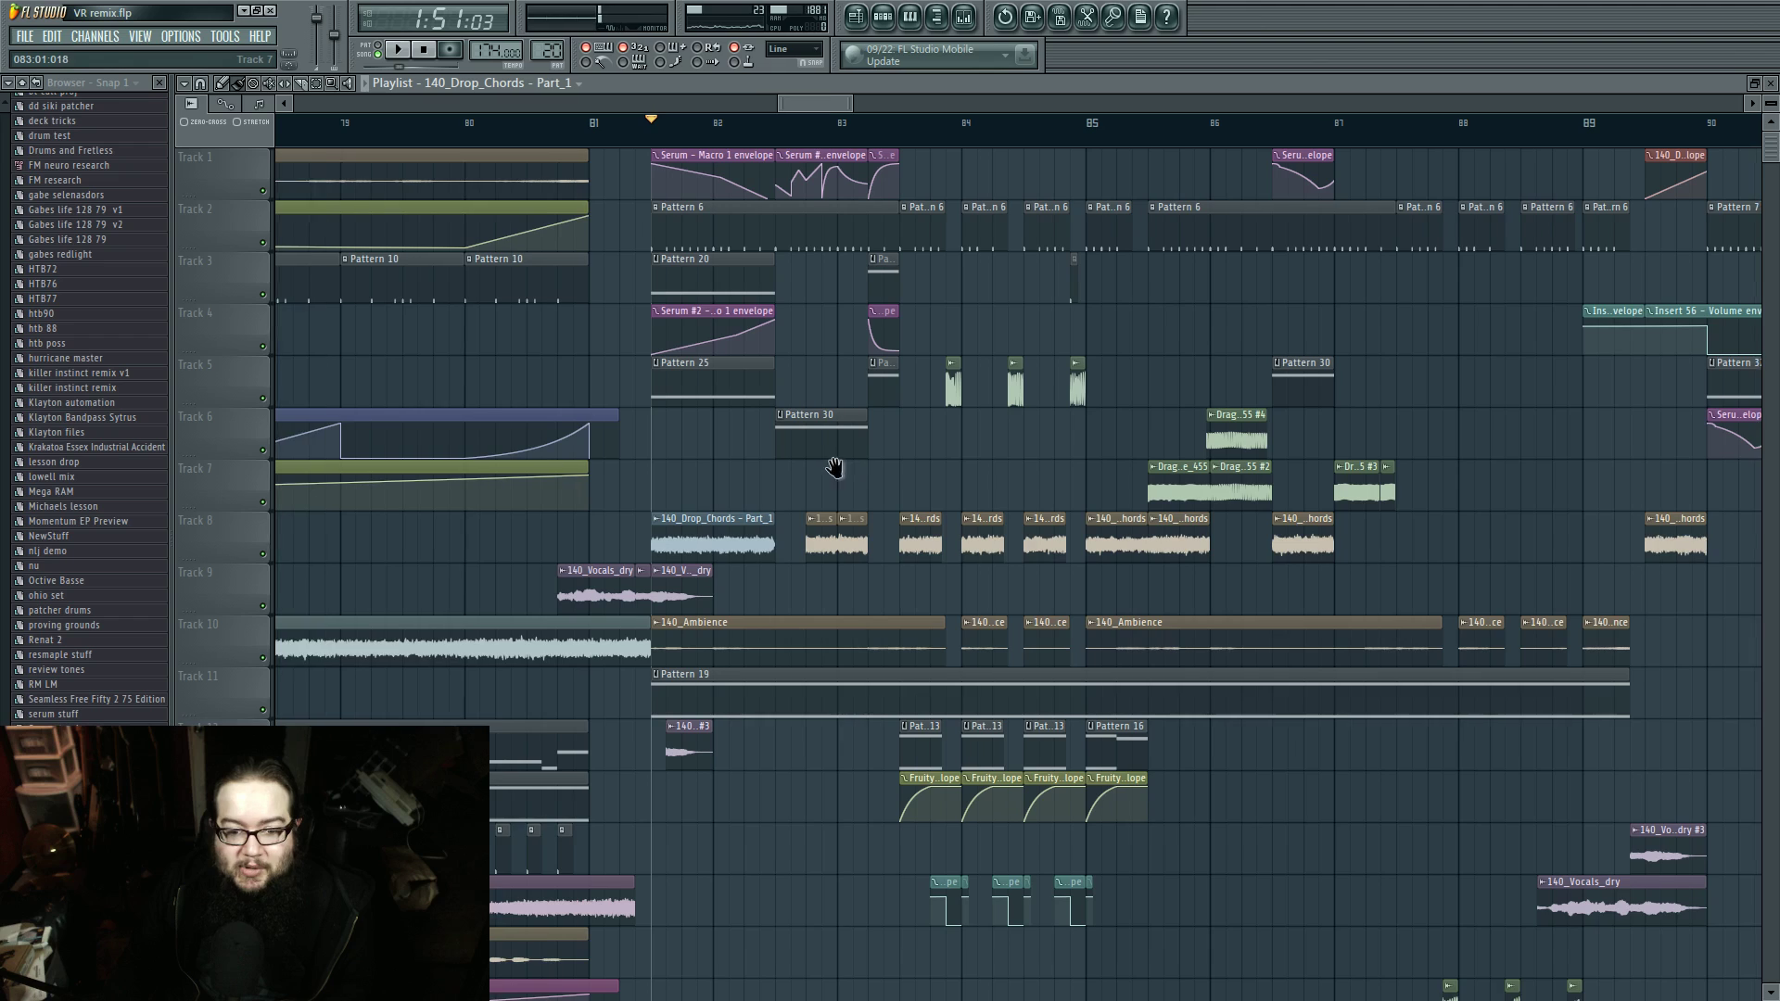
# Step: Play the section starting at the first Pattern 13 clip and listen to the short audio stabs on track 5
pyautogui.moveTo(834, 469); pyautogui.dragTo(727, 475)
pyautogui.click(790, 121)
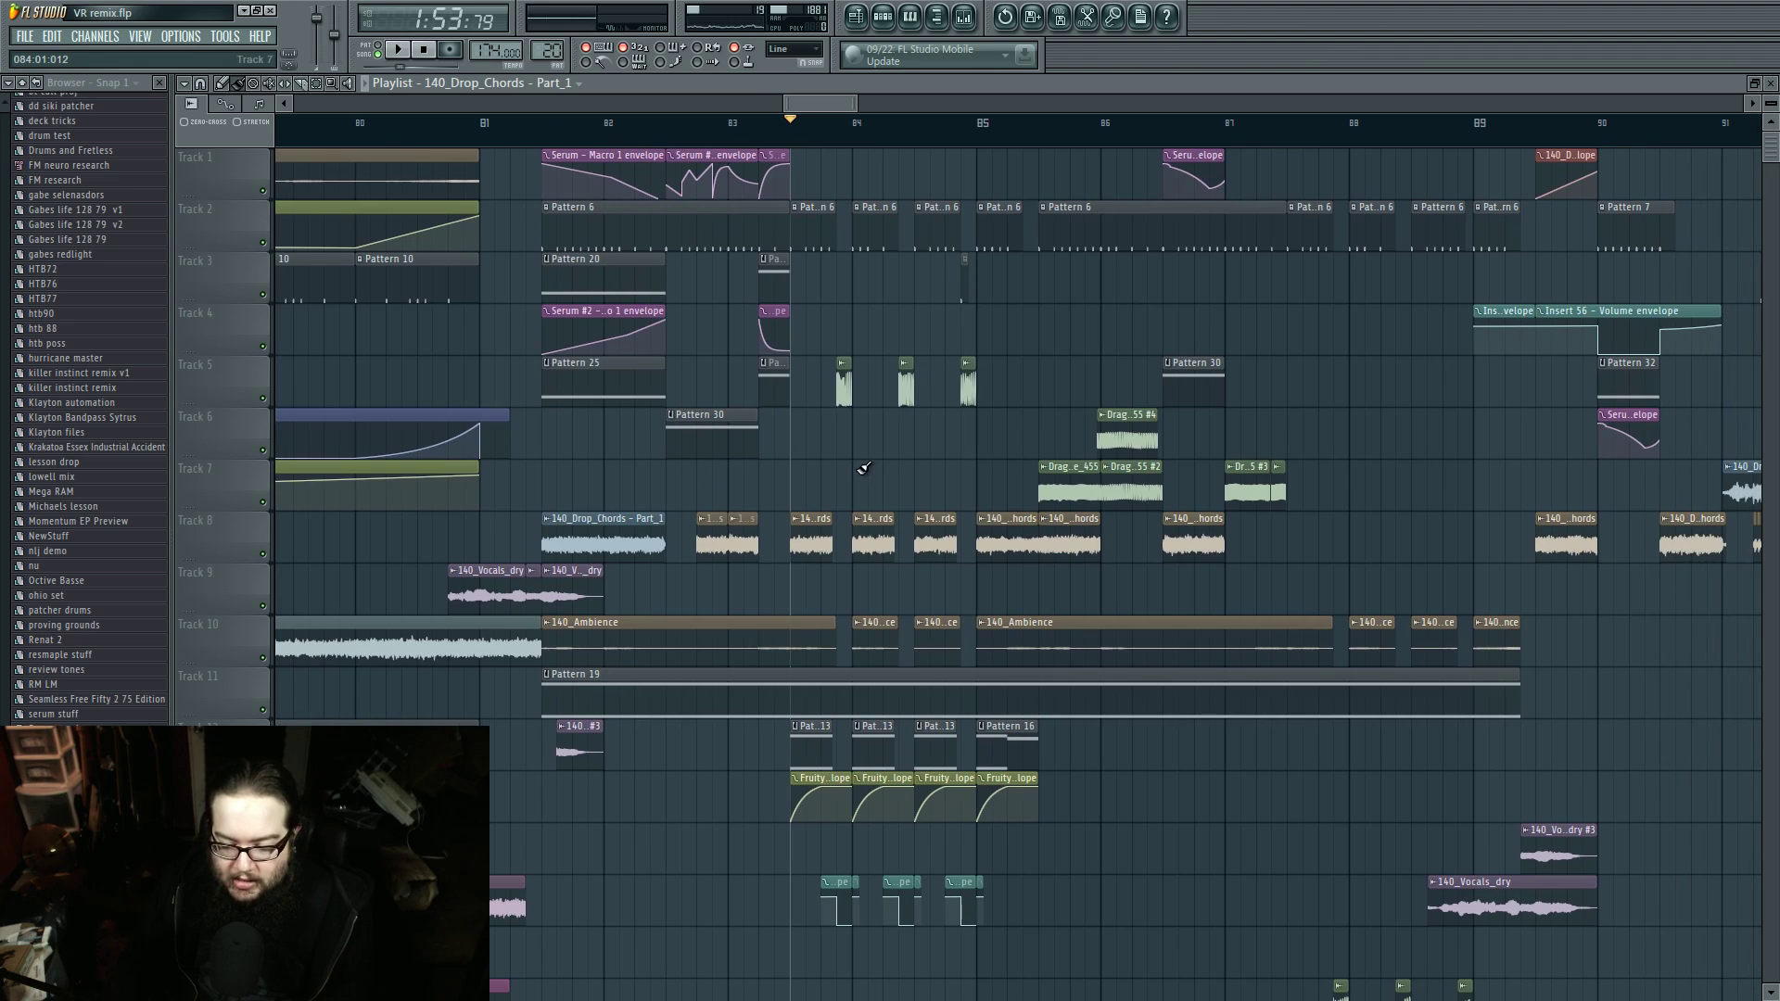
pyautogui.click(804, 741)
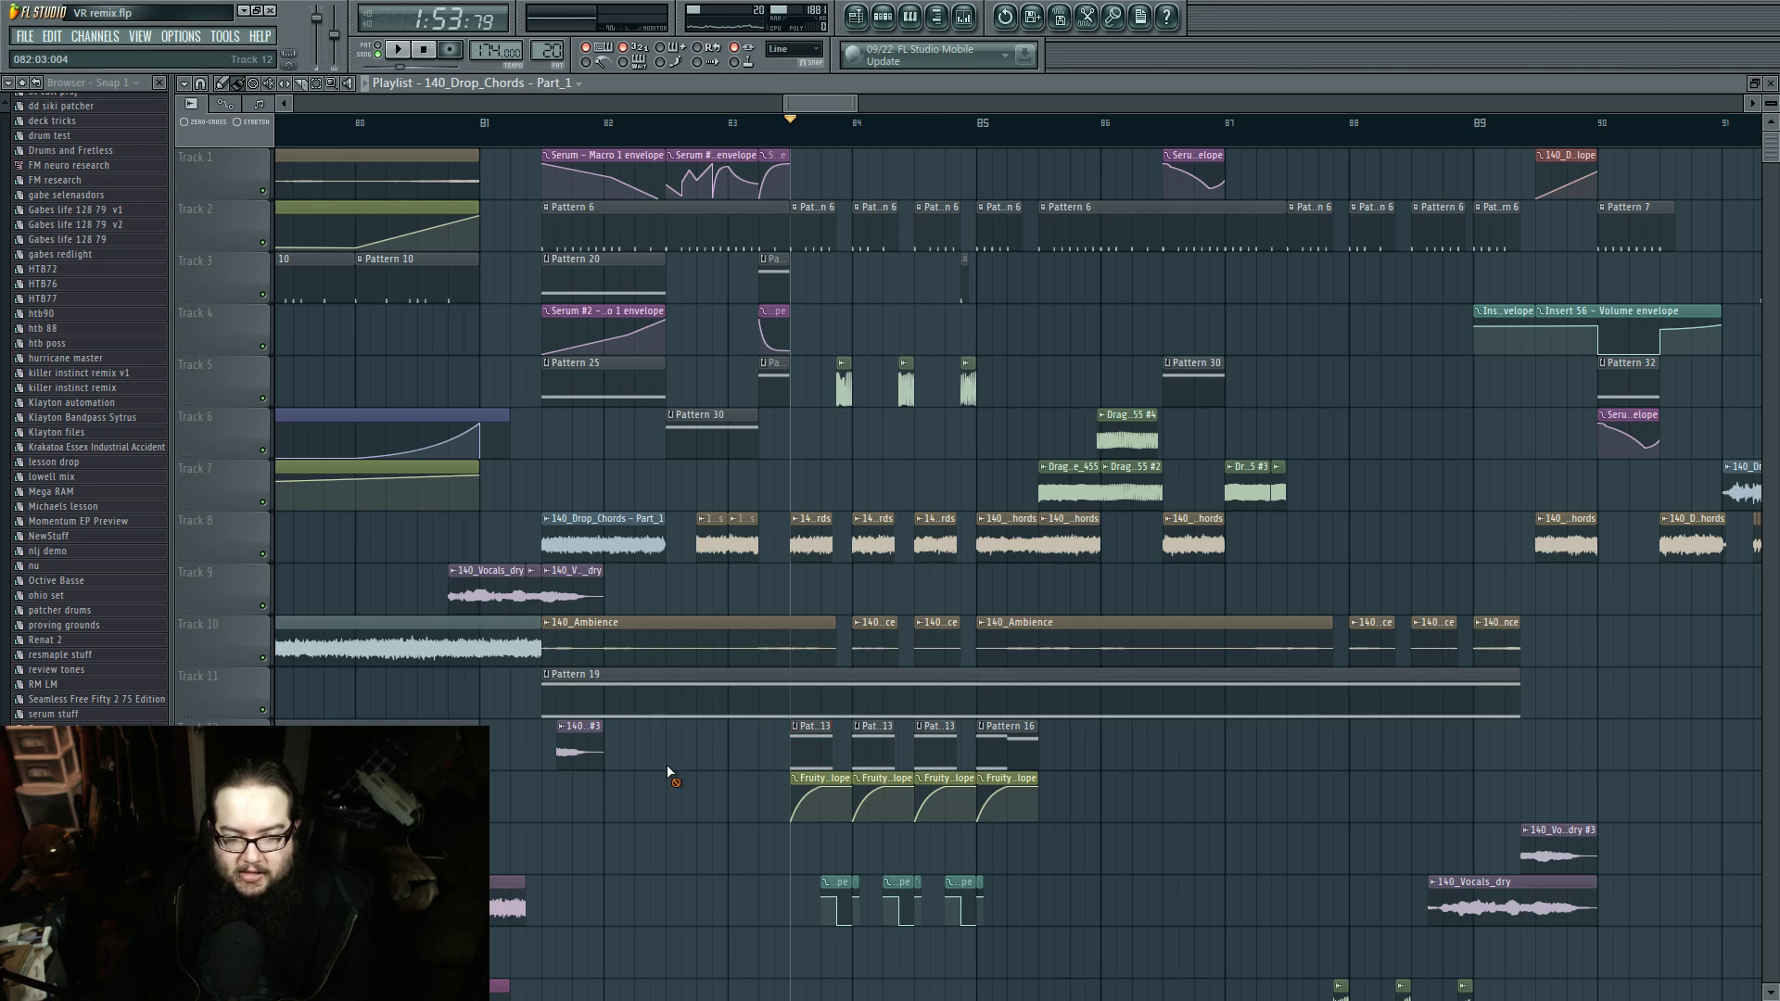
pyautogui.scroll(-4, 673, 736)
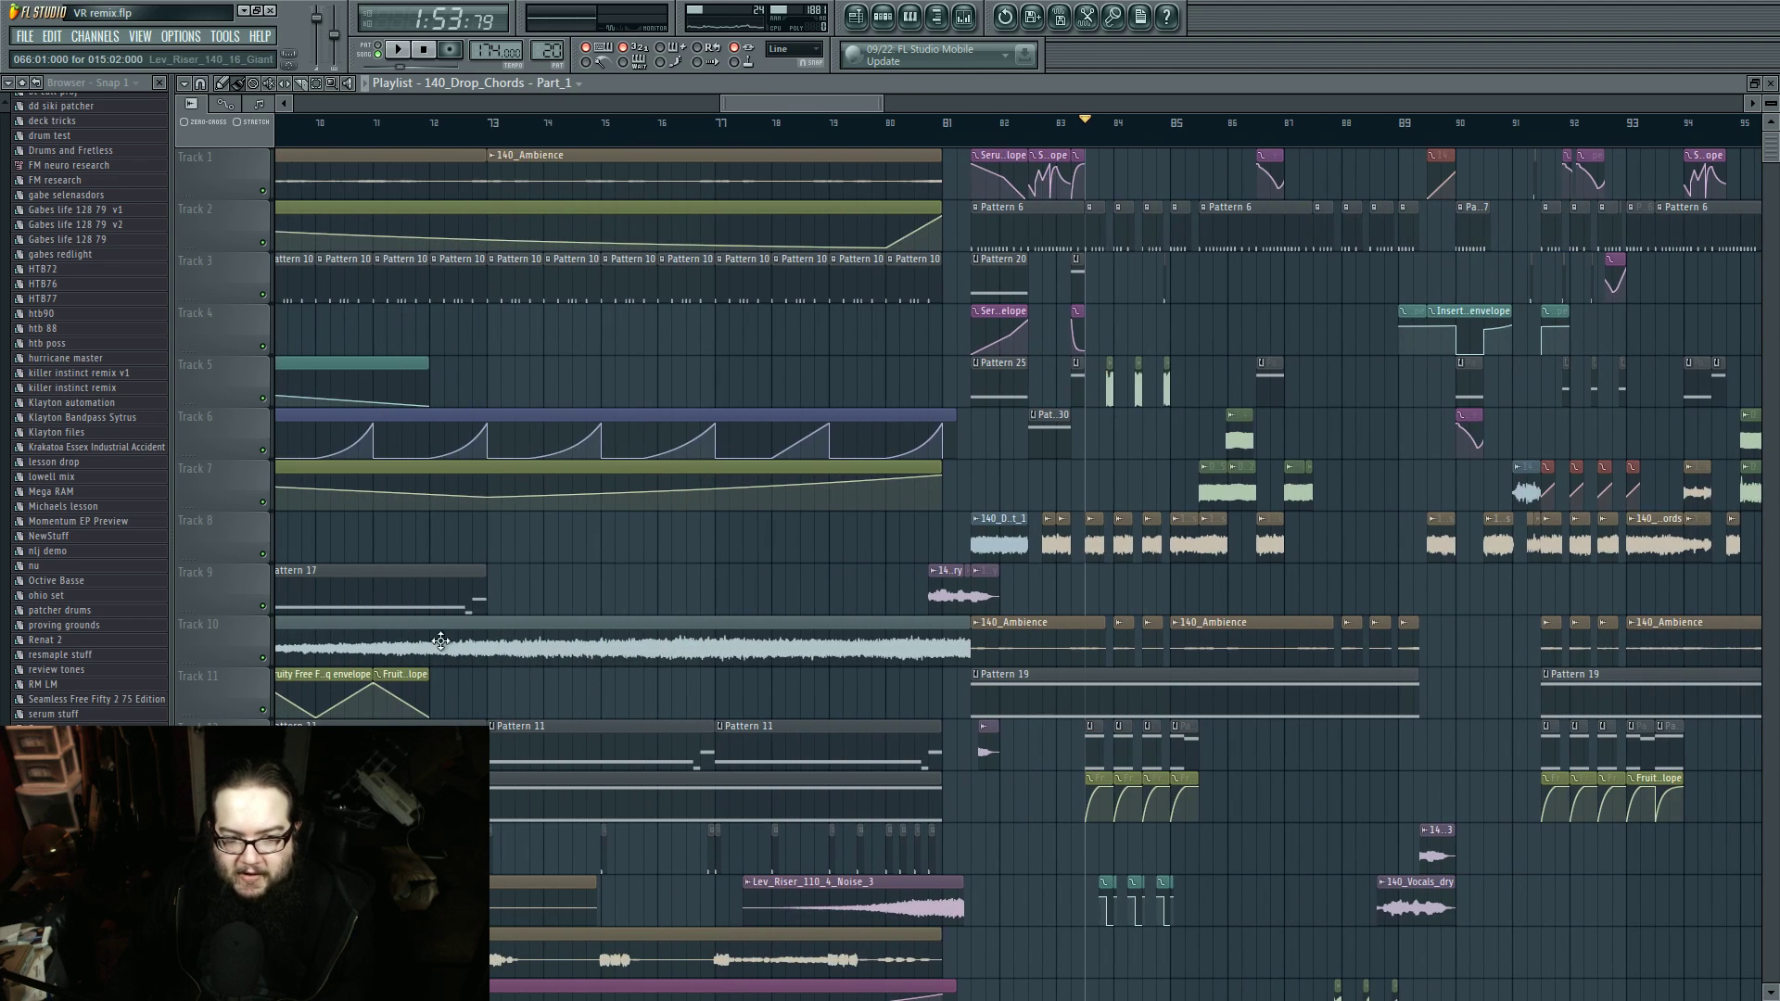
pyautogui.scroll(4, 877, 742)
pyautogui.scroll(2, 878, 742)
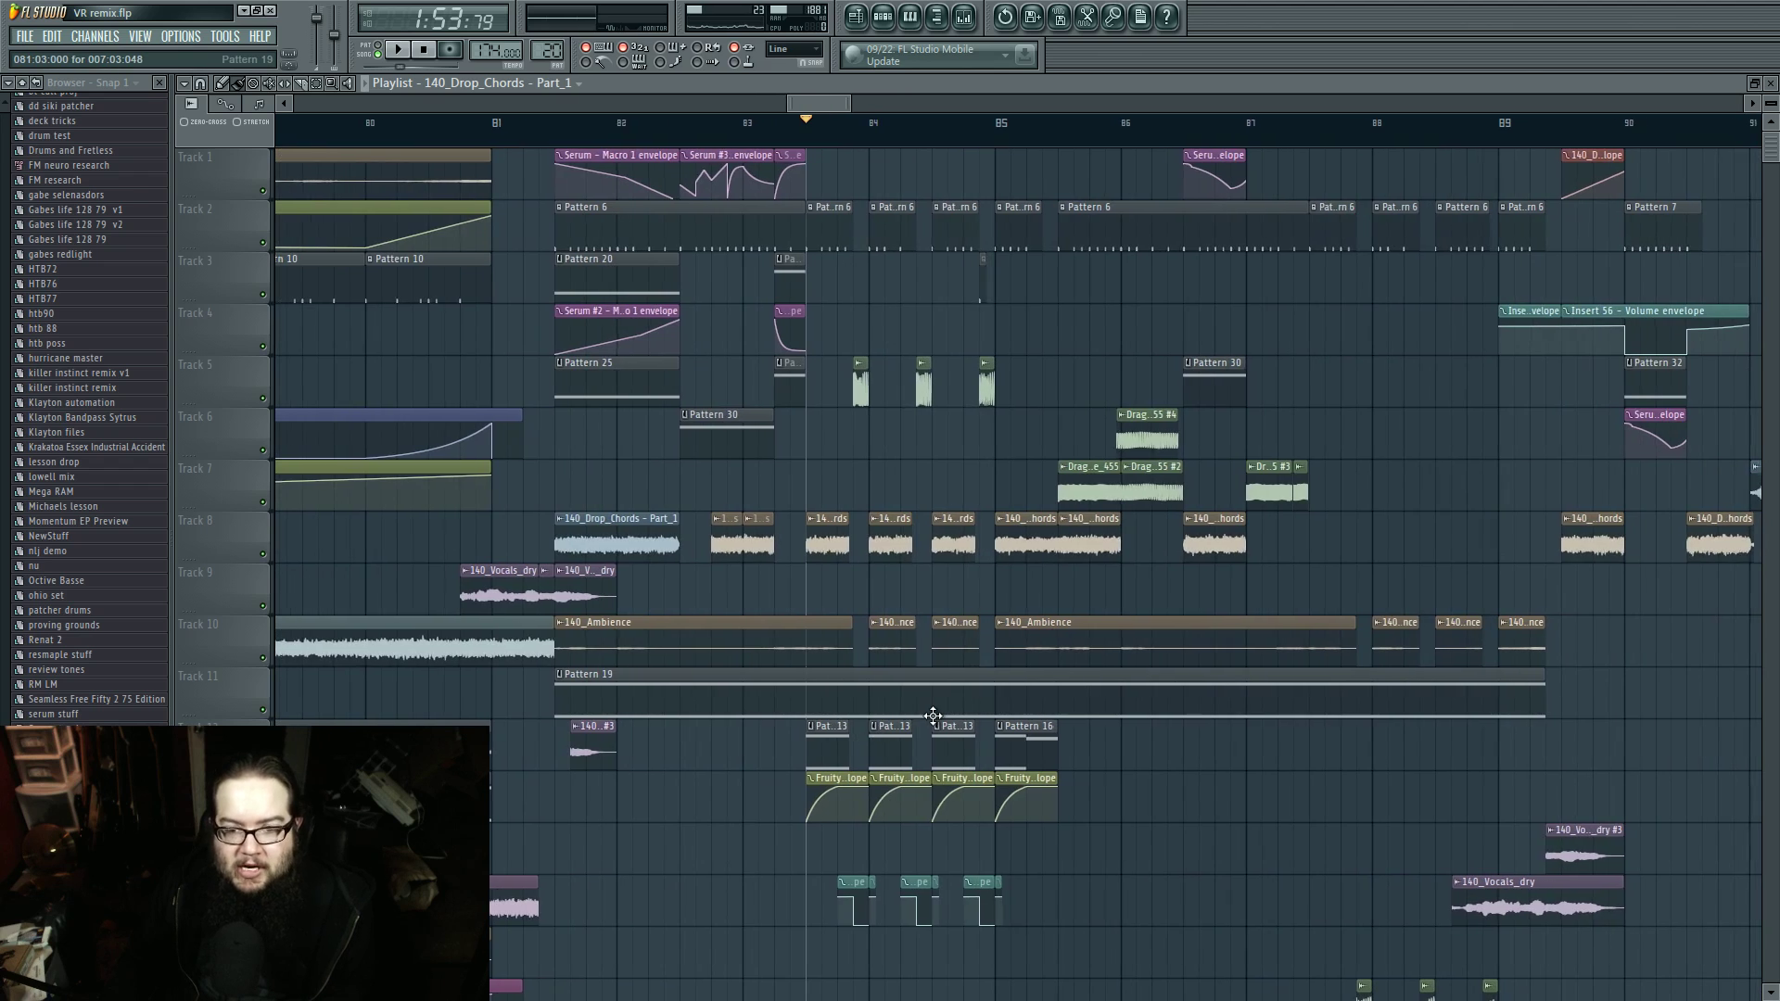
pyautogui.press('space')
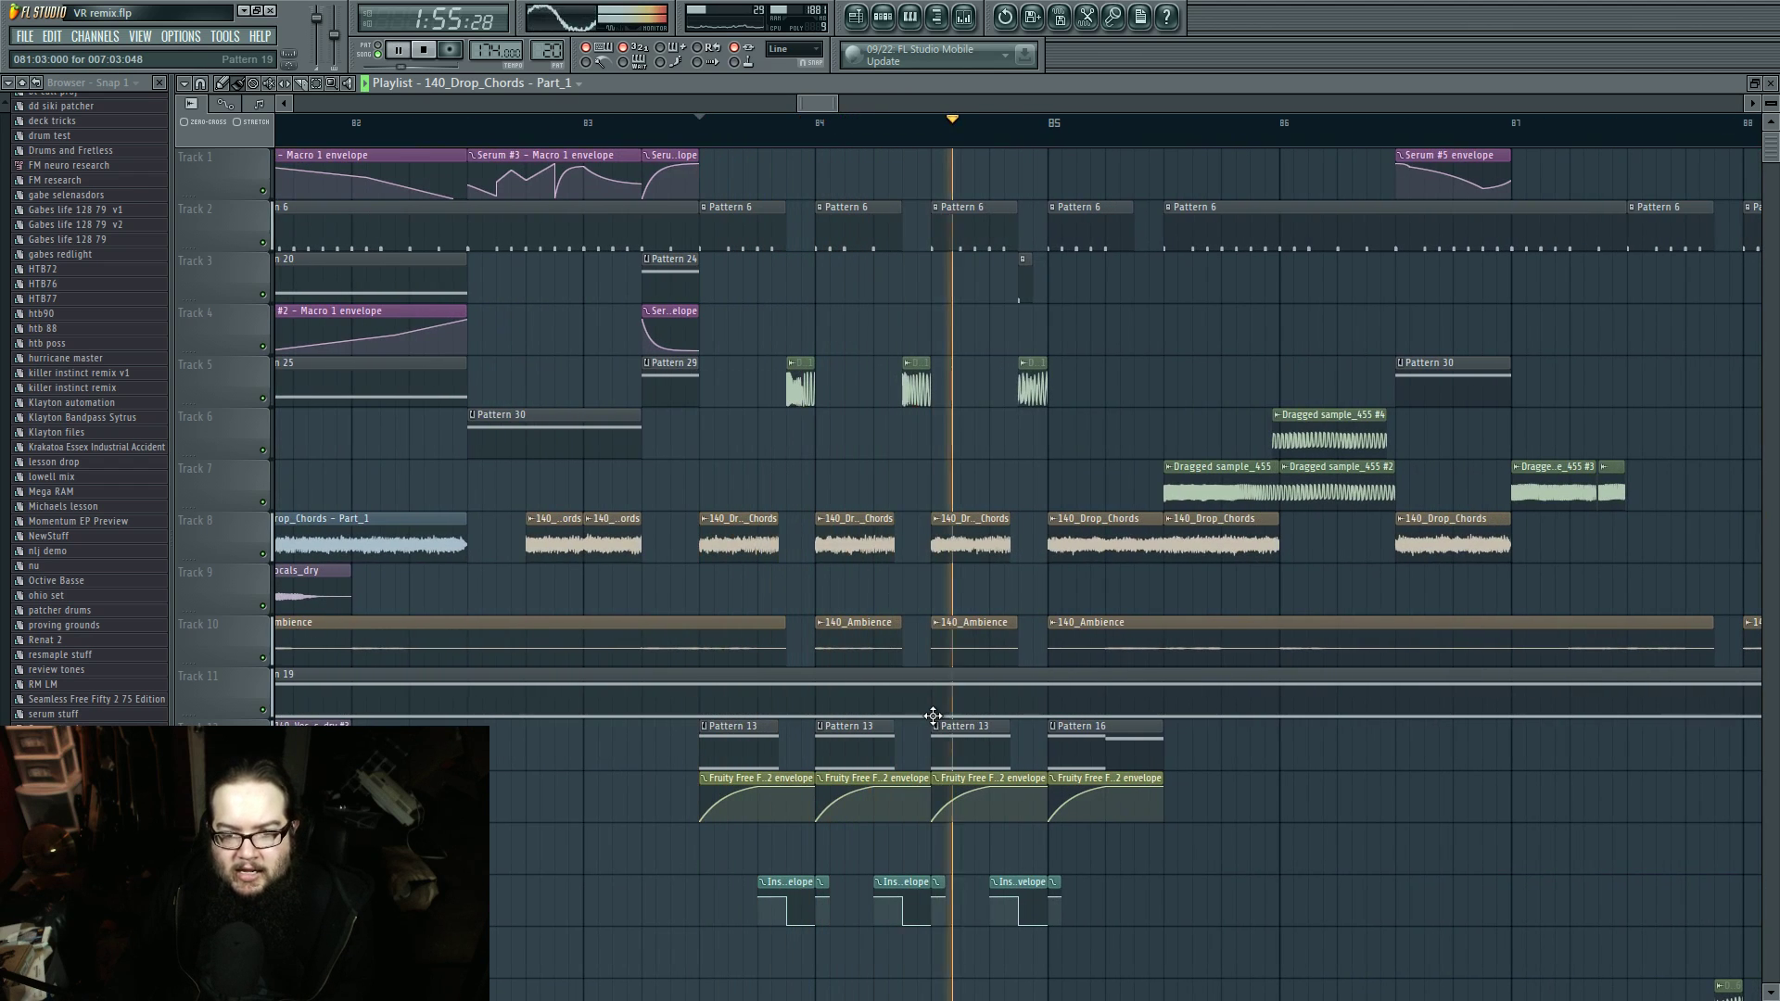
pyautogui.press('space')
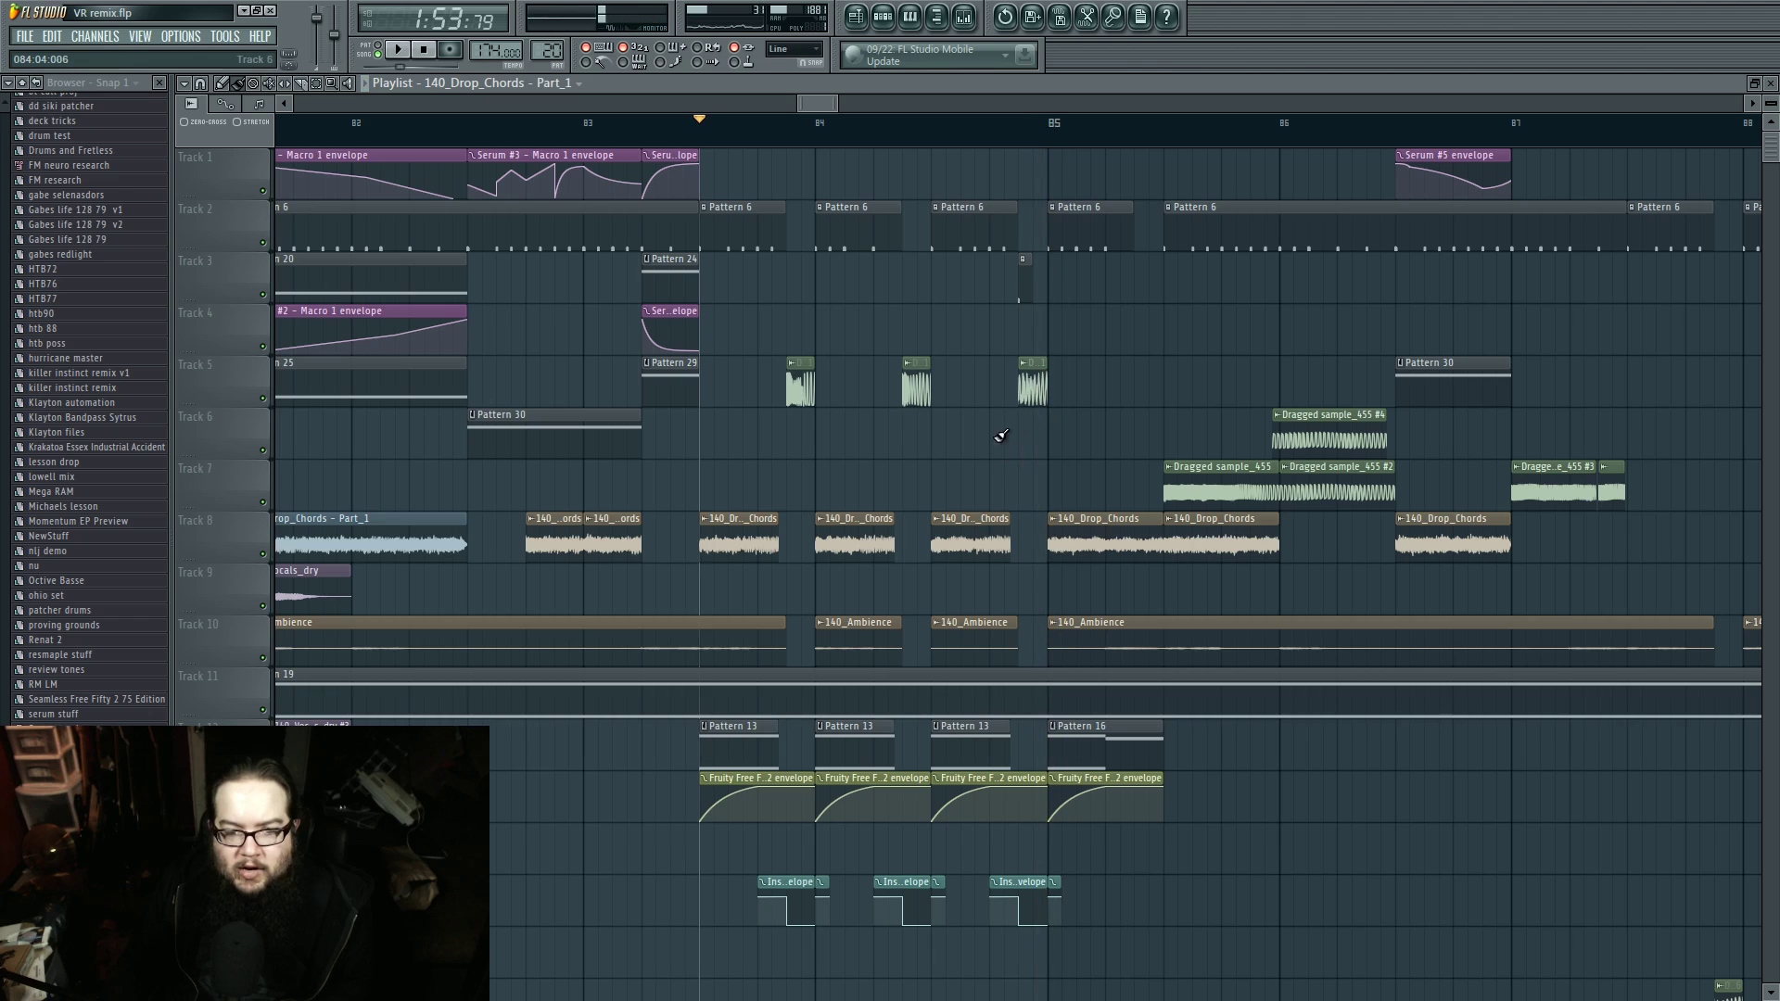
# Step: Inspect the channel settings of the Dragged sample_381 clip on track 5 and open its mixer track, Insert 44
pyautogui.click(791, 363)
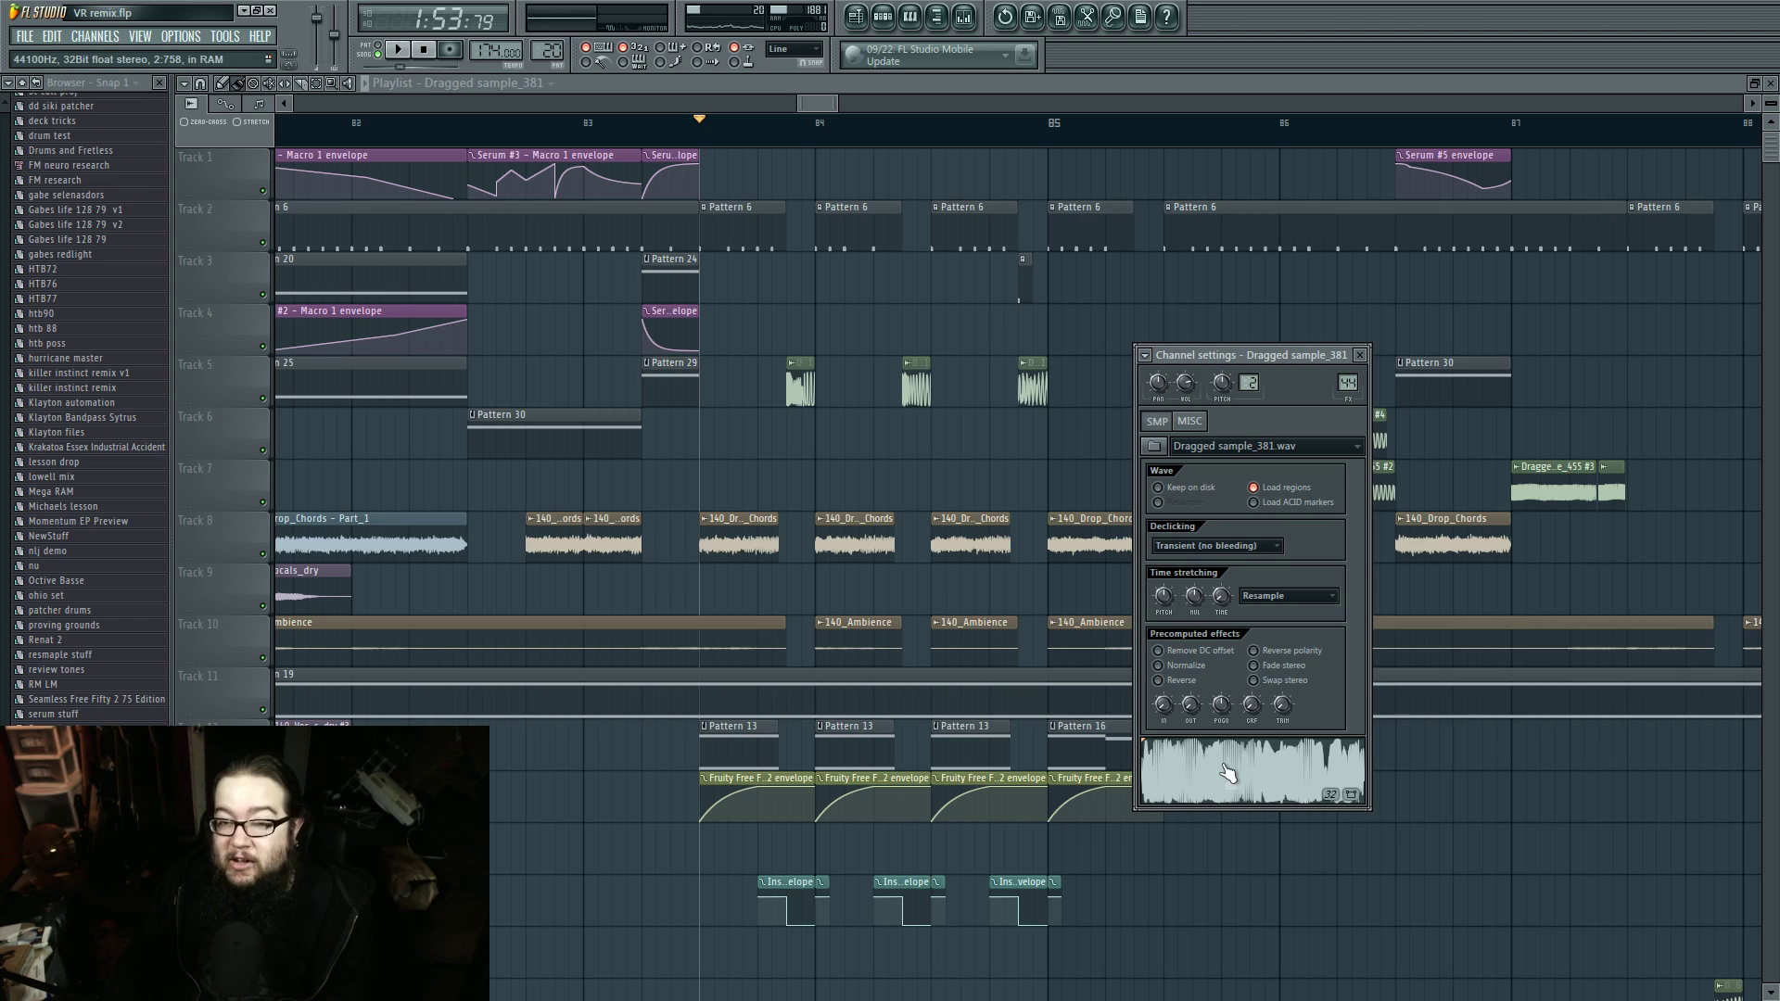
pyautogui.rightClick(924, 453)
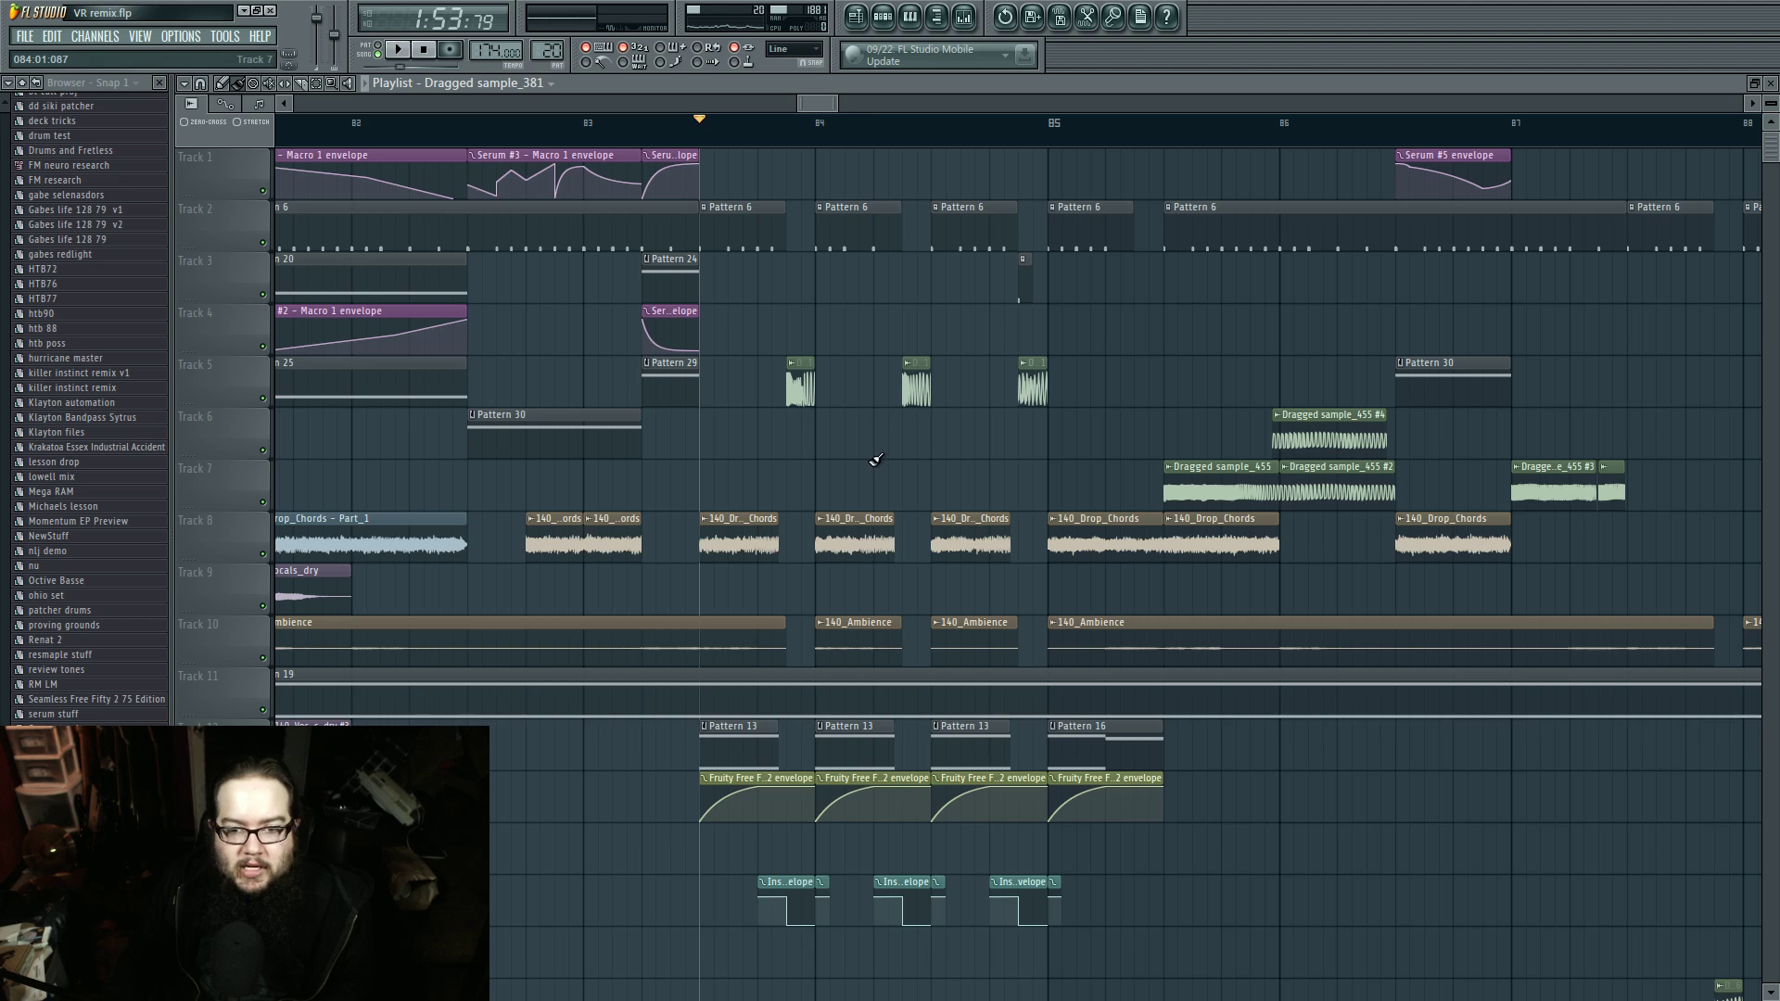
pyautogui.scroll(-3, 873, 460)
pyautogui.scroll(1, 873, 460)
pyautogui.click(964, 21)
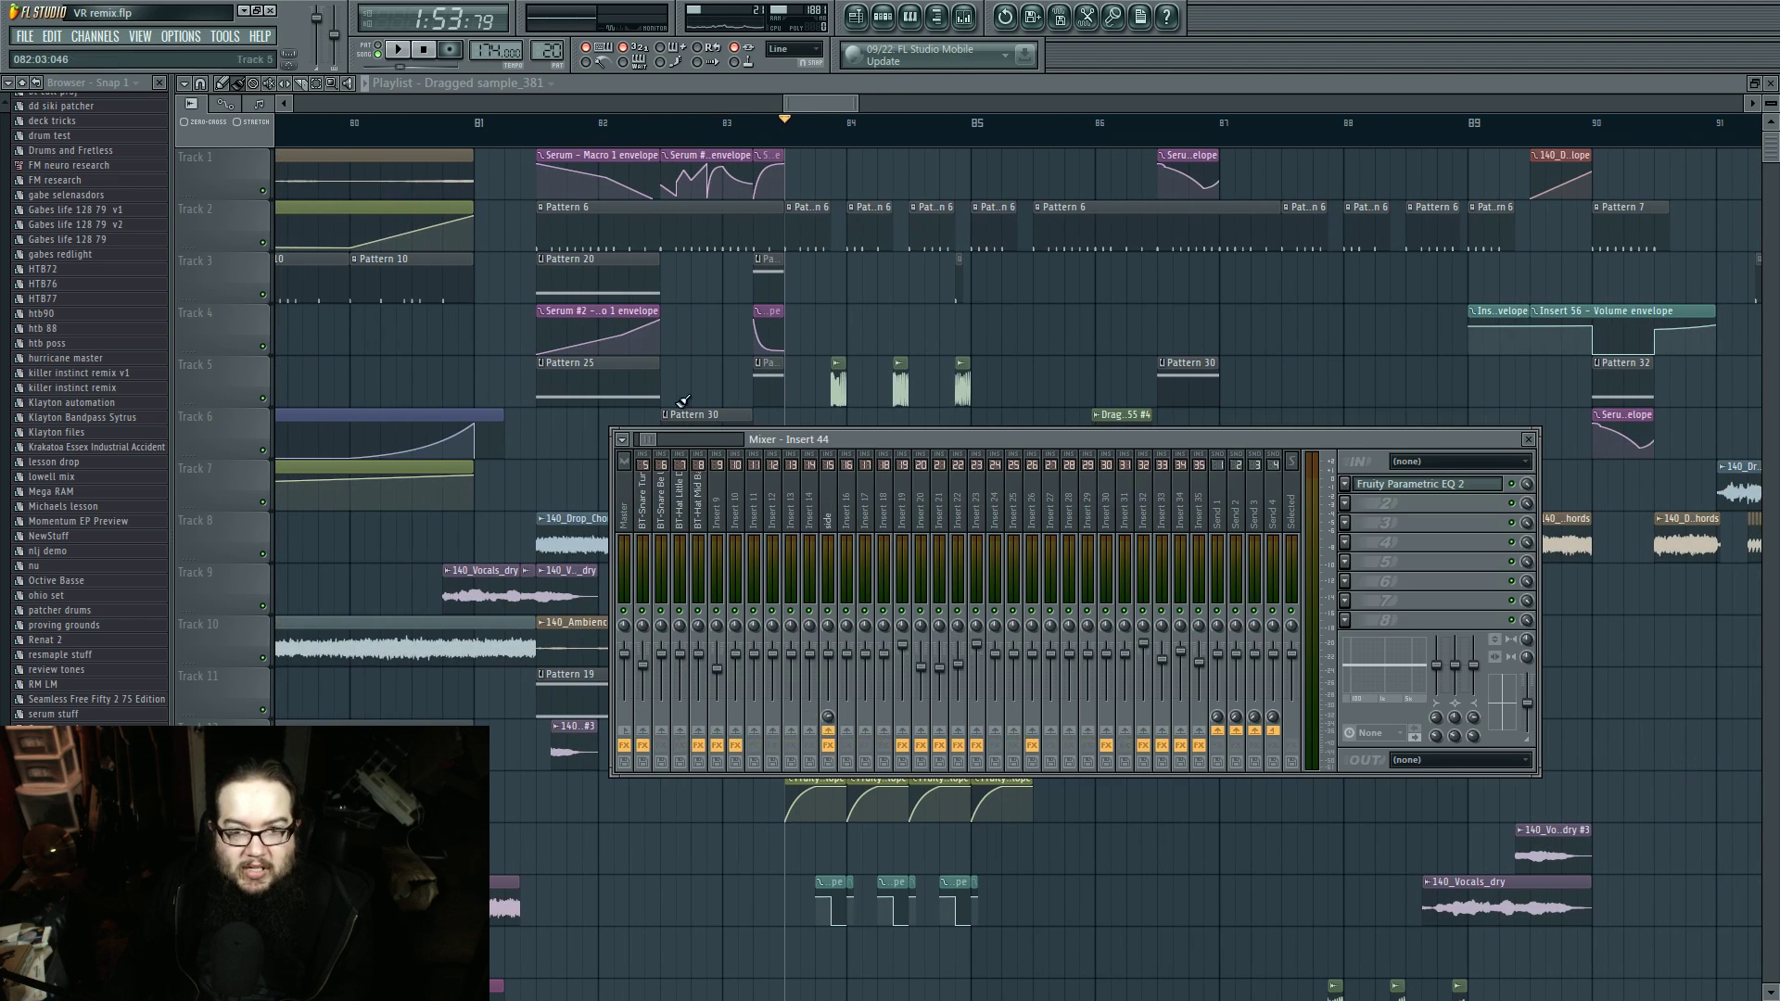
# Step: Add a Patcher channel to the project and load its distorty reese preset
pyautogui.click(883, 16)
pyautogui.click(96, 36)
pyautogui.moveTo(105, 56)
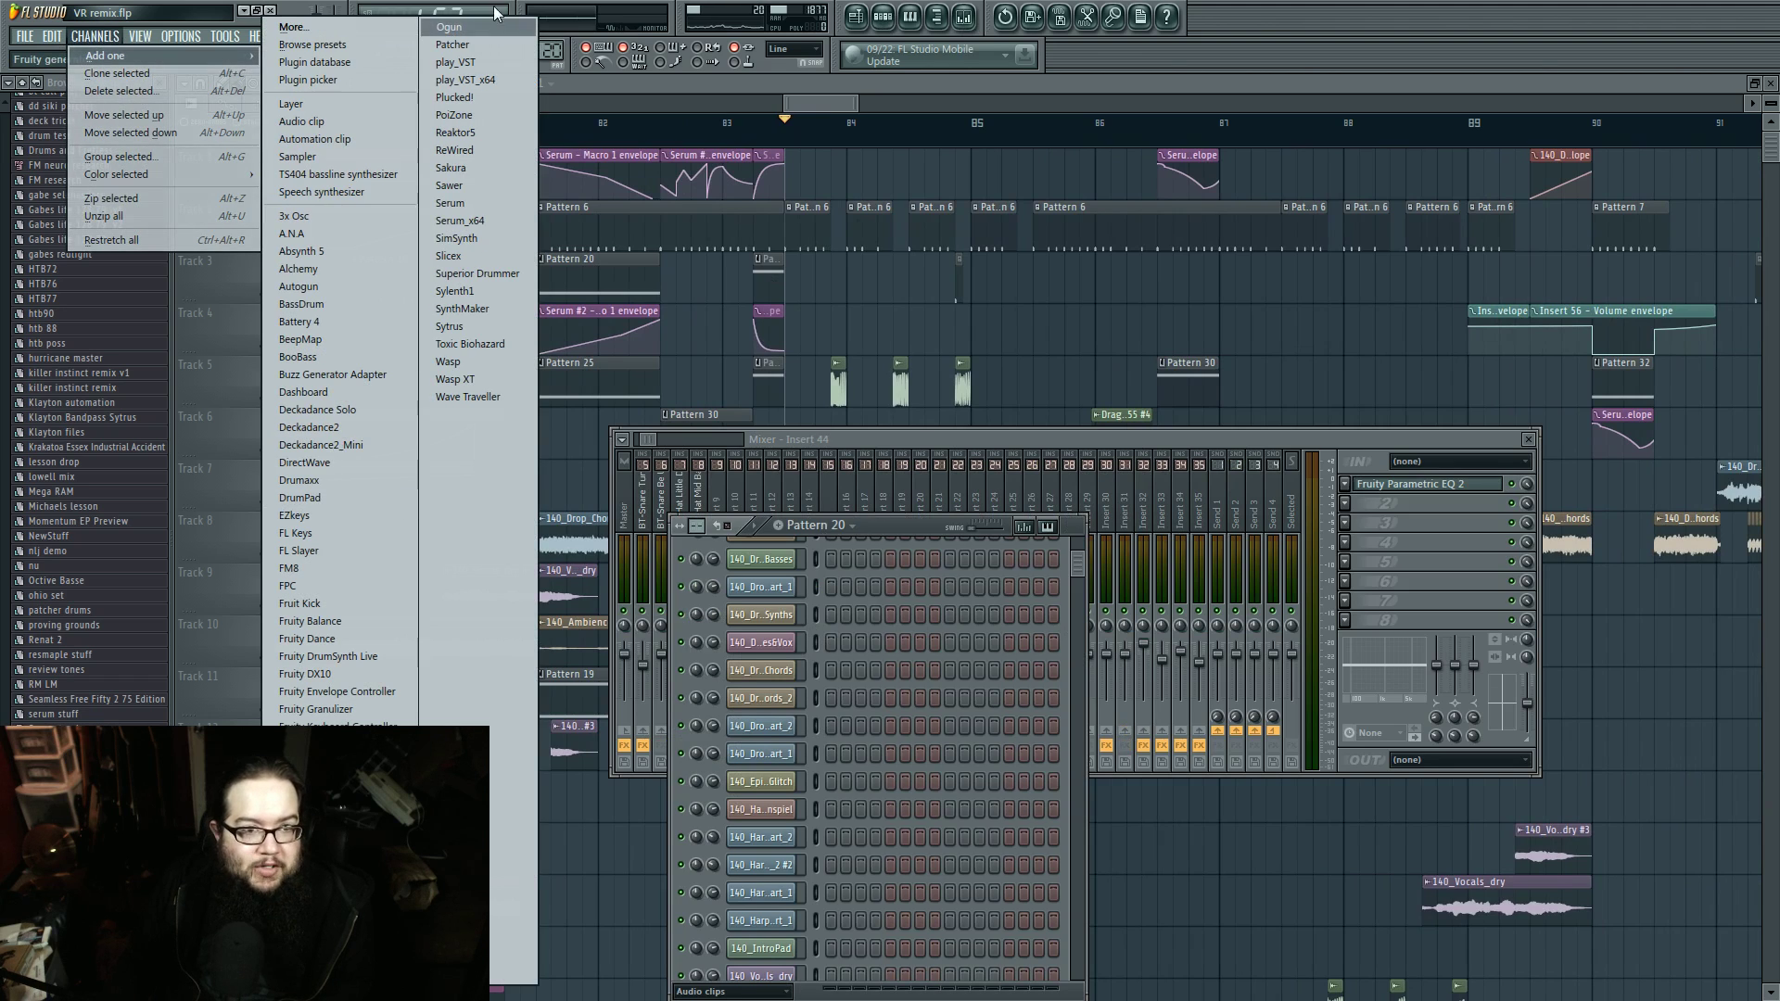
pyautogui.click(463, 45)
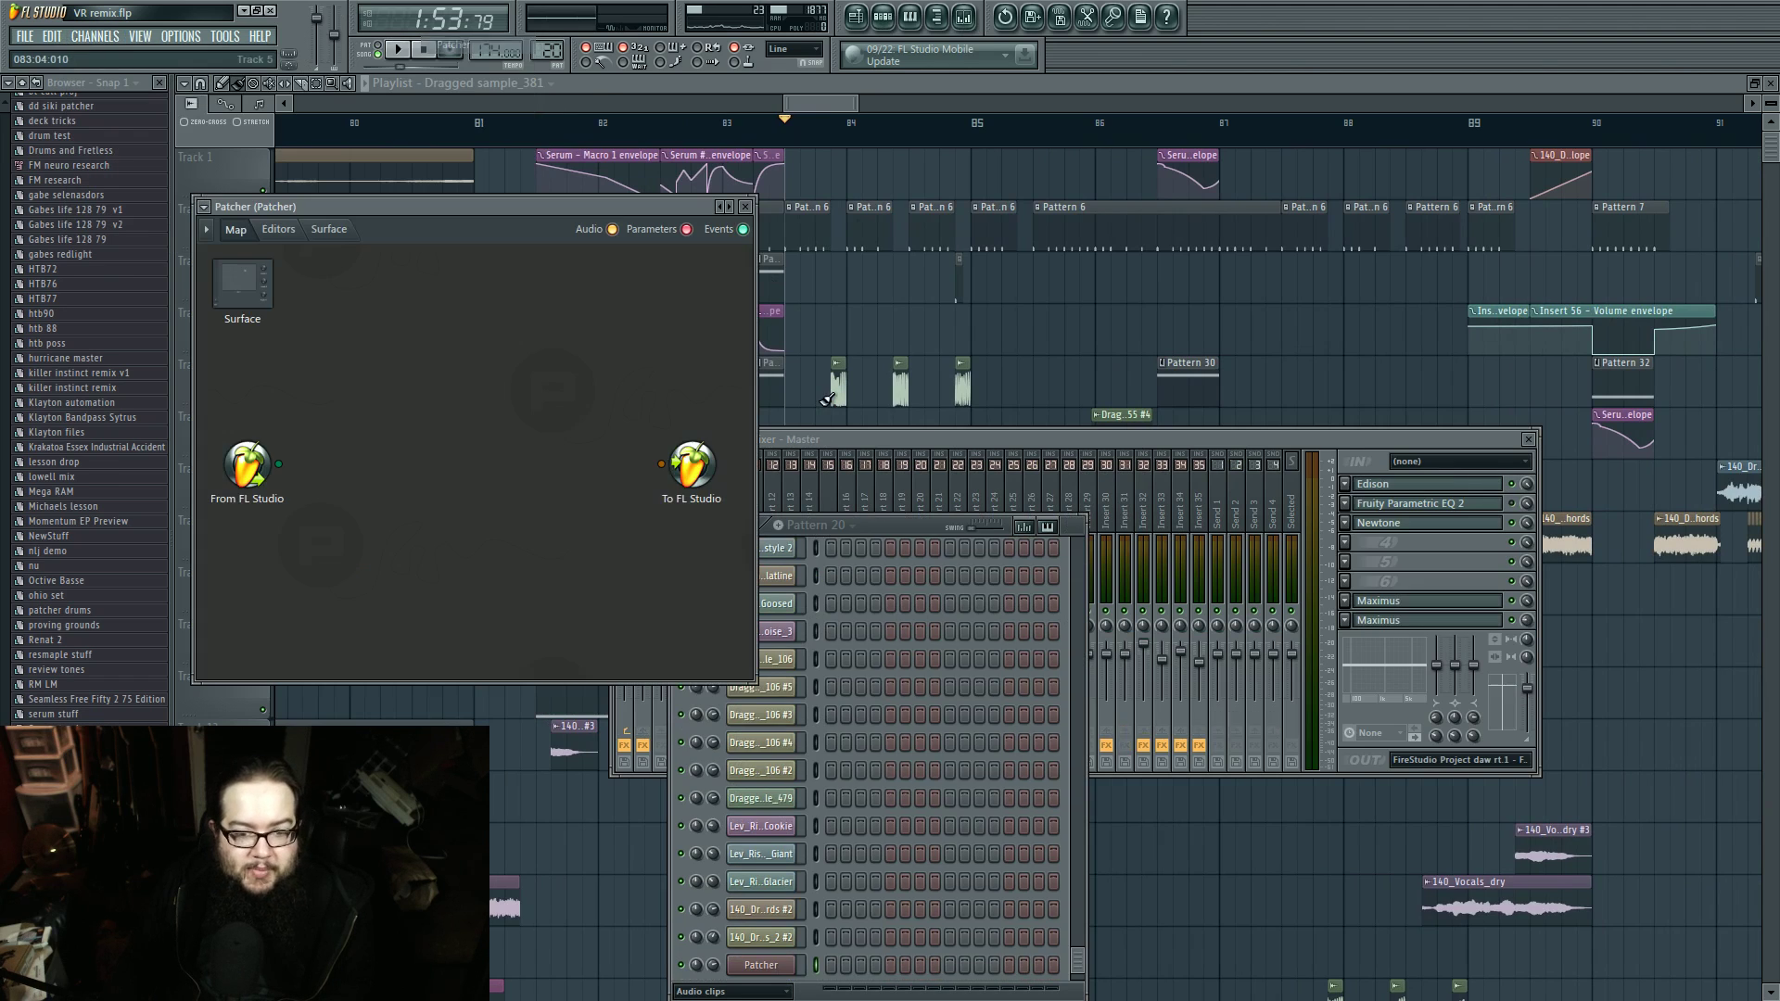
pyautogui.rightClick(729, 207)
pyautogui.click(802, 288)
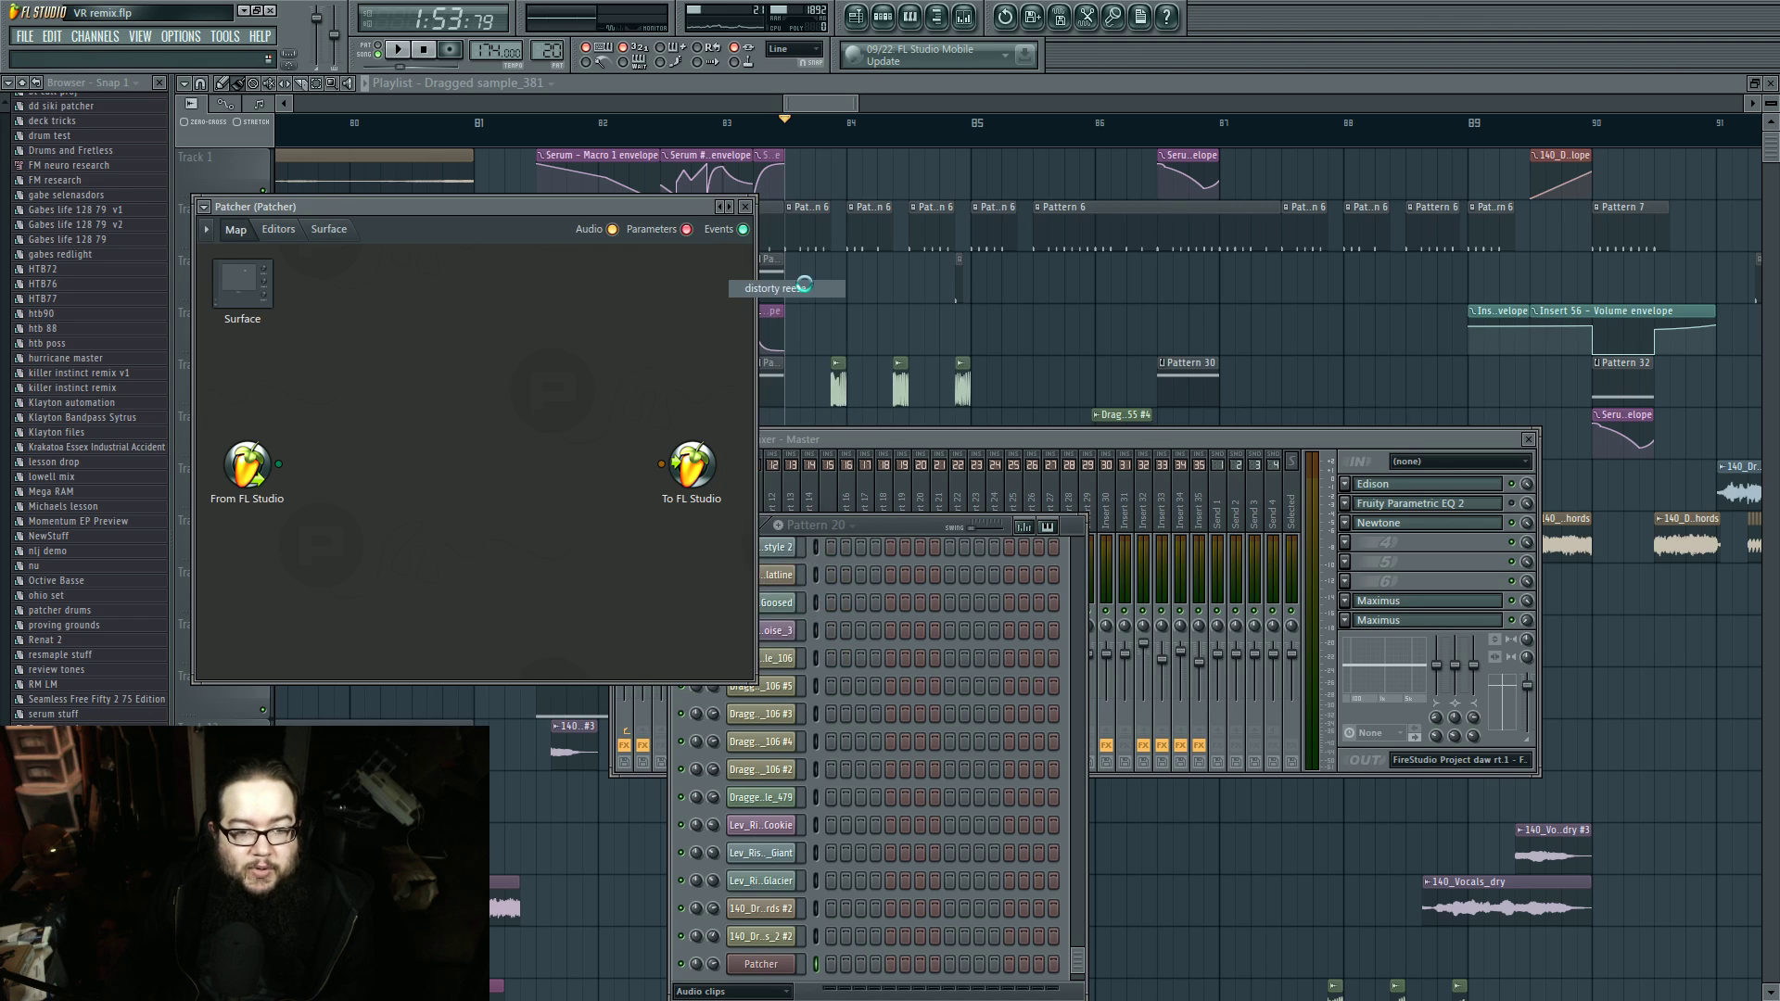
# Step: Load Patcher's Neuro 1 preset and then distorty reese 2 to examine their signal chains
pyautogui.rightClick(1201, 207)
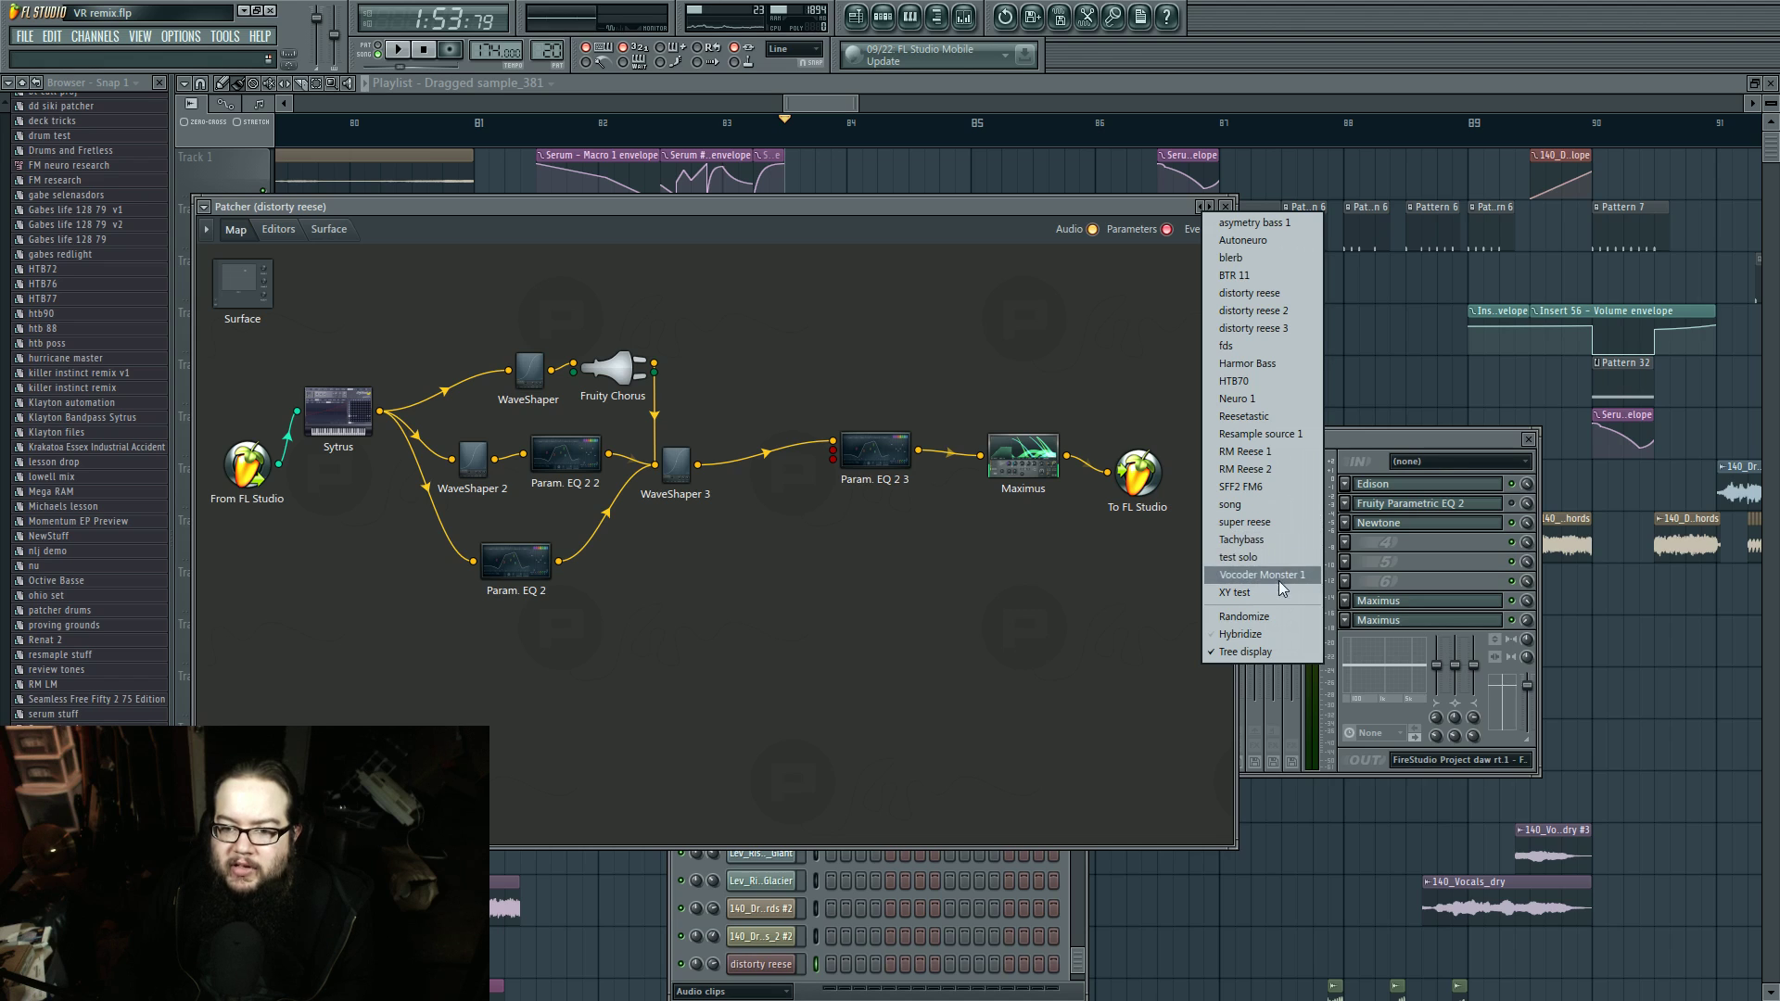
pyautogui.click(1283, 406)
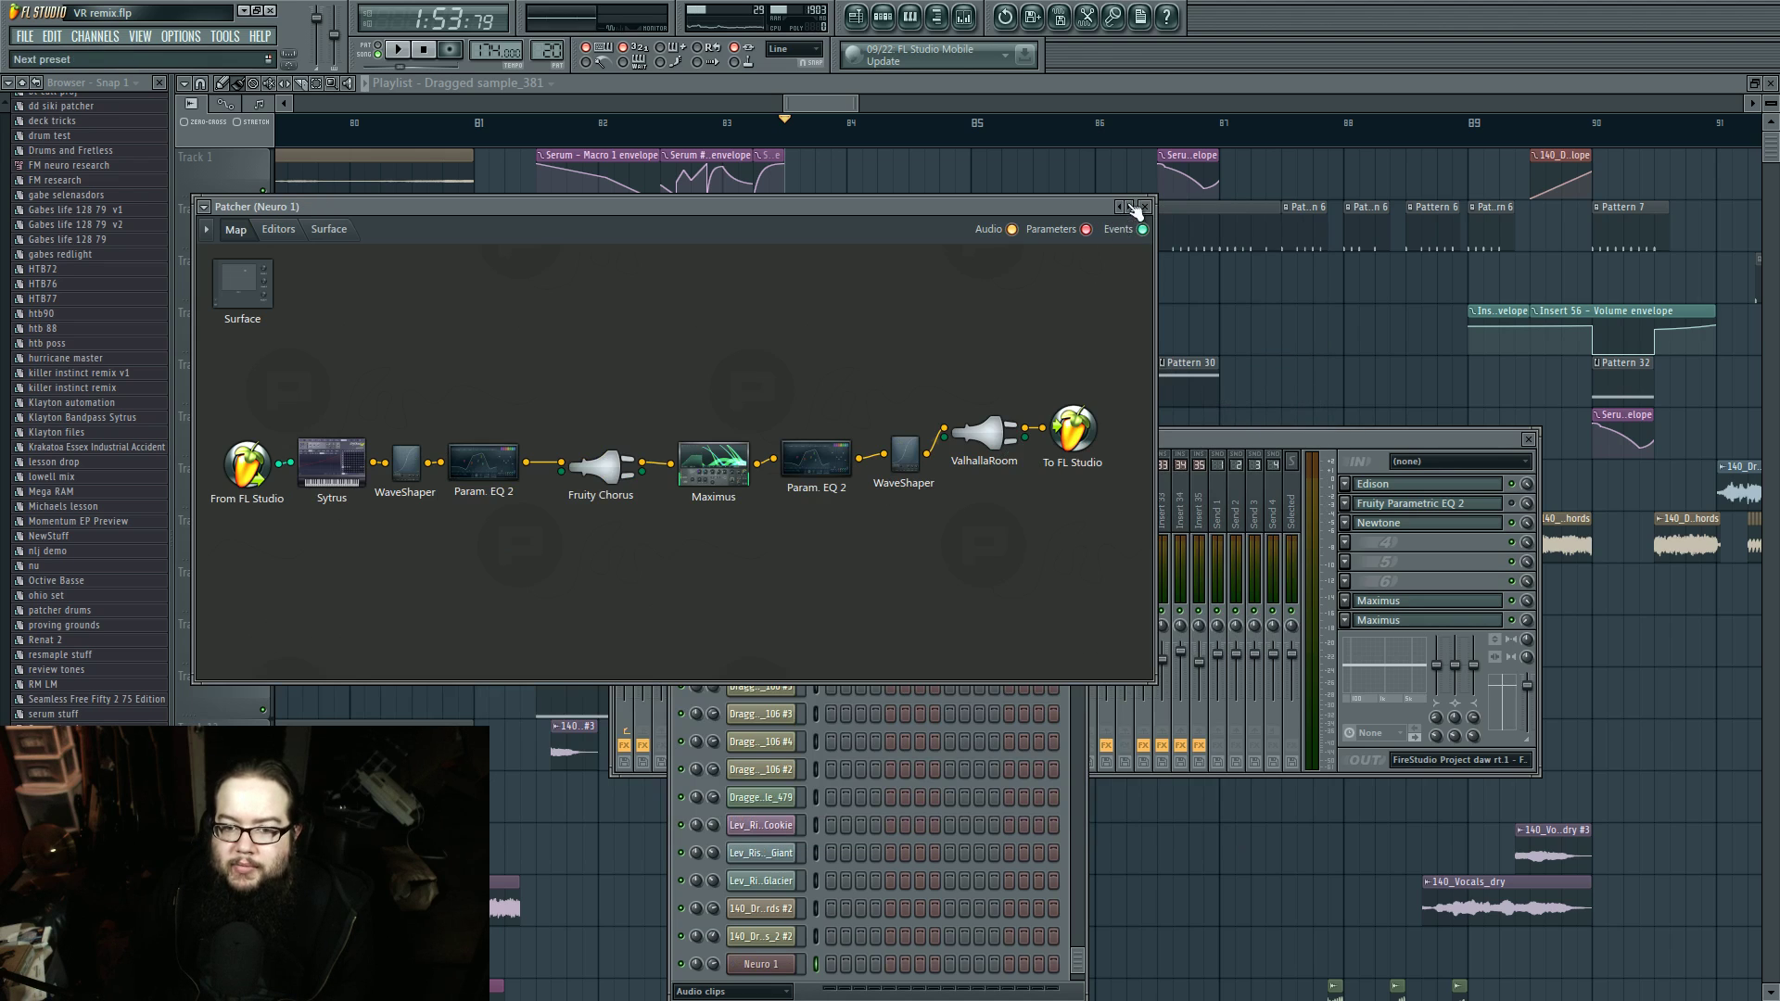
pyautogui.click(1129, 206)
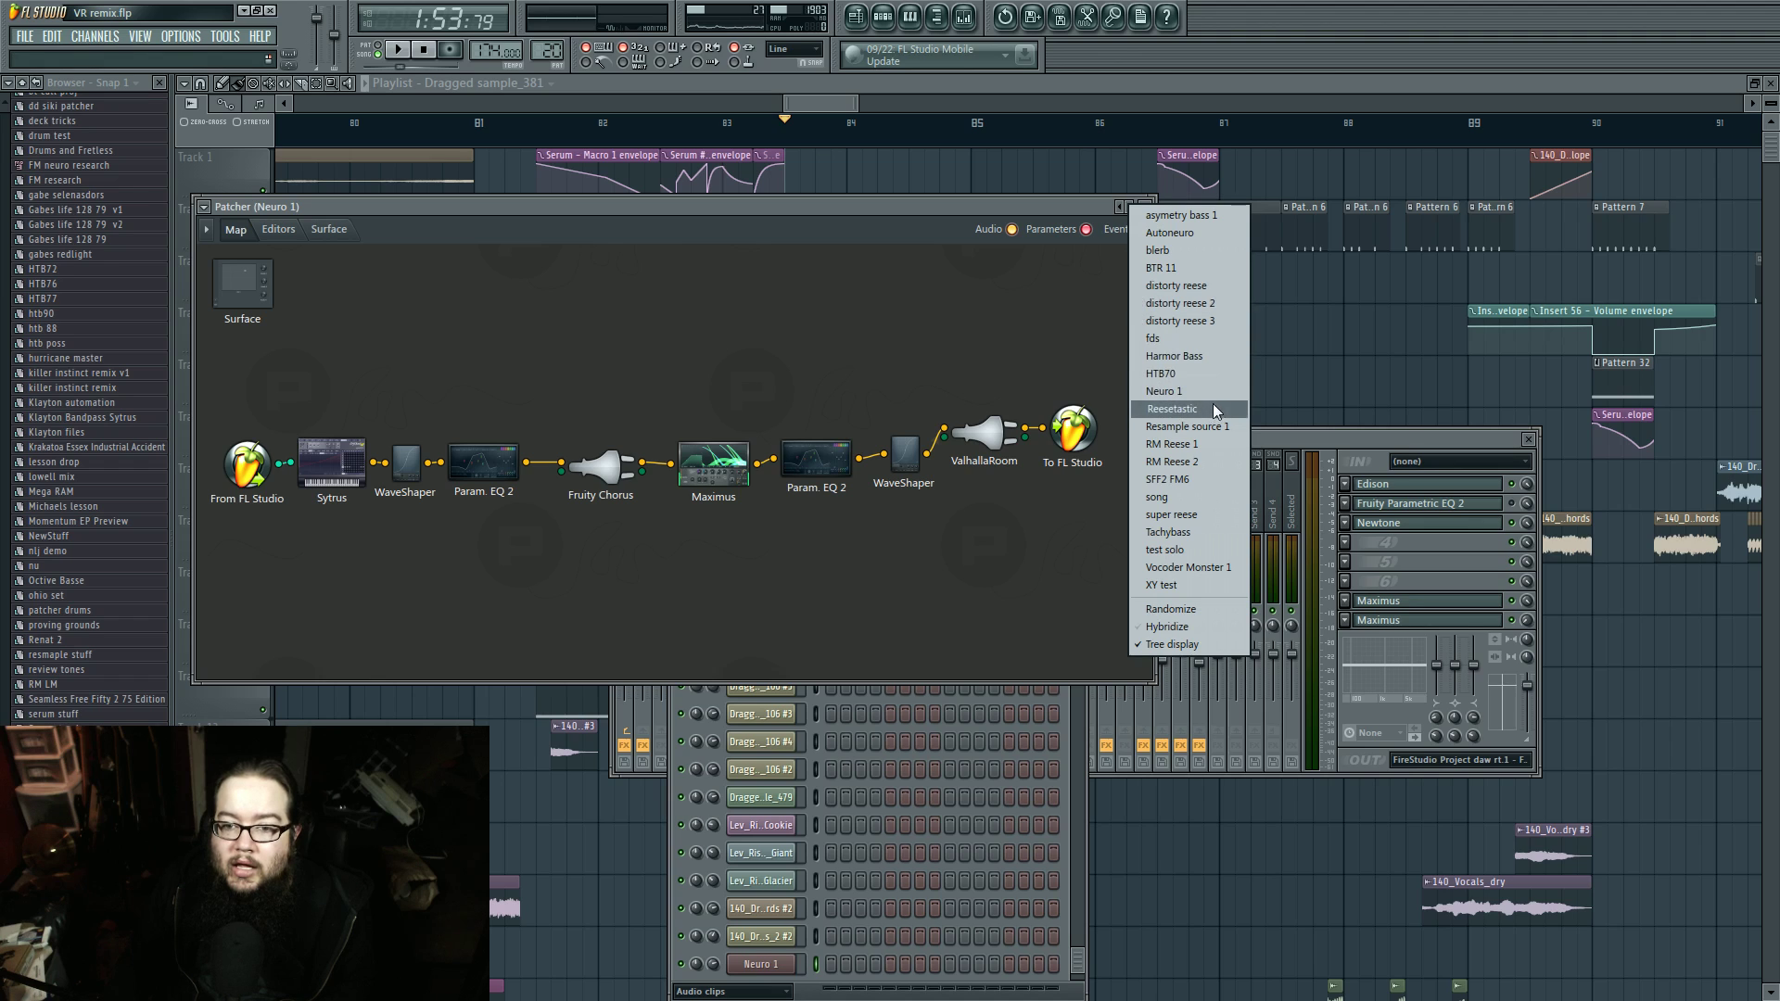
pyautogui.click(1214, 304)
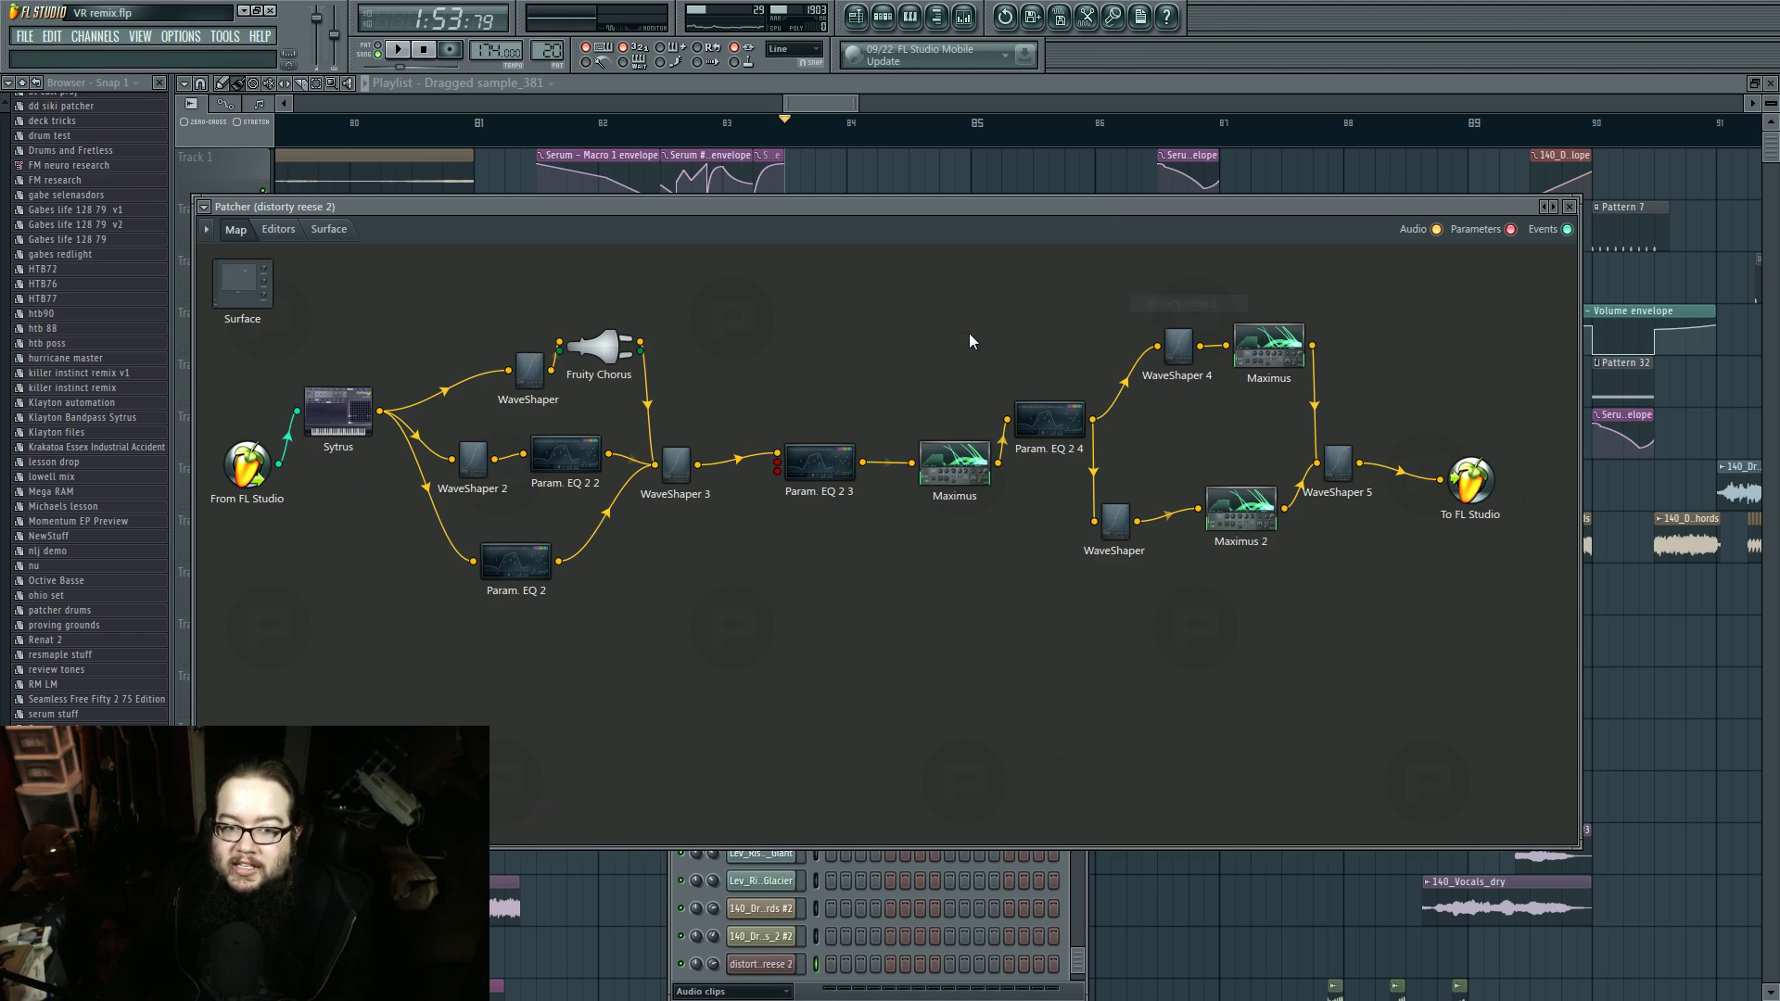
# Step: Open the Patcher map's context menu, then force the unresponsive program to close
pyautogui.rightClick(980, 321)
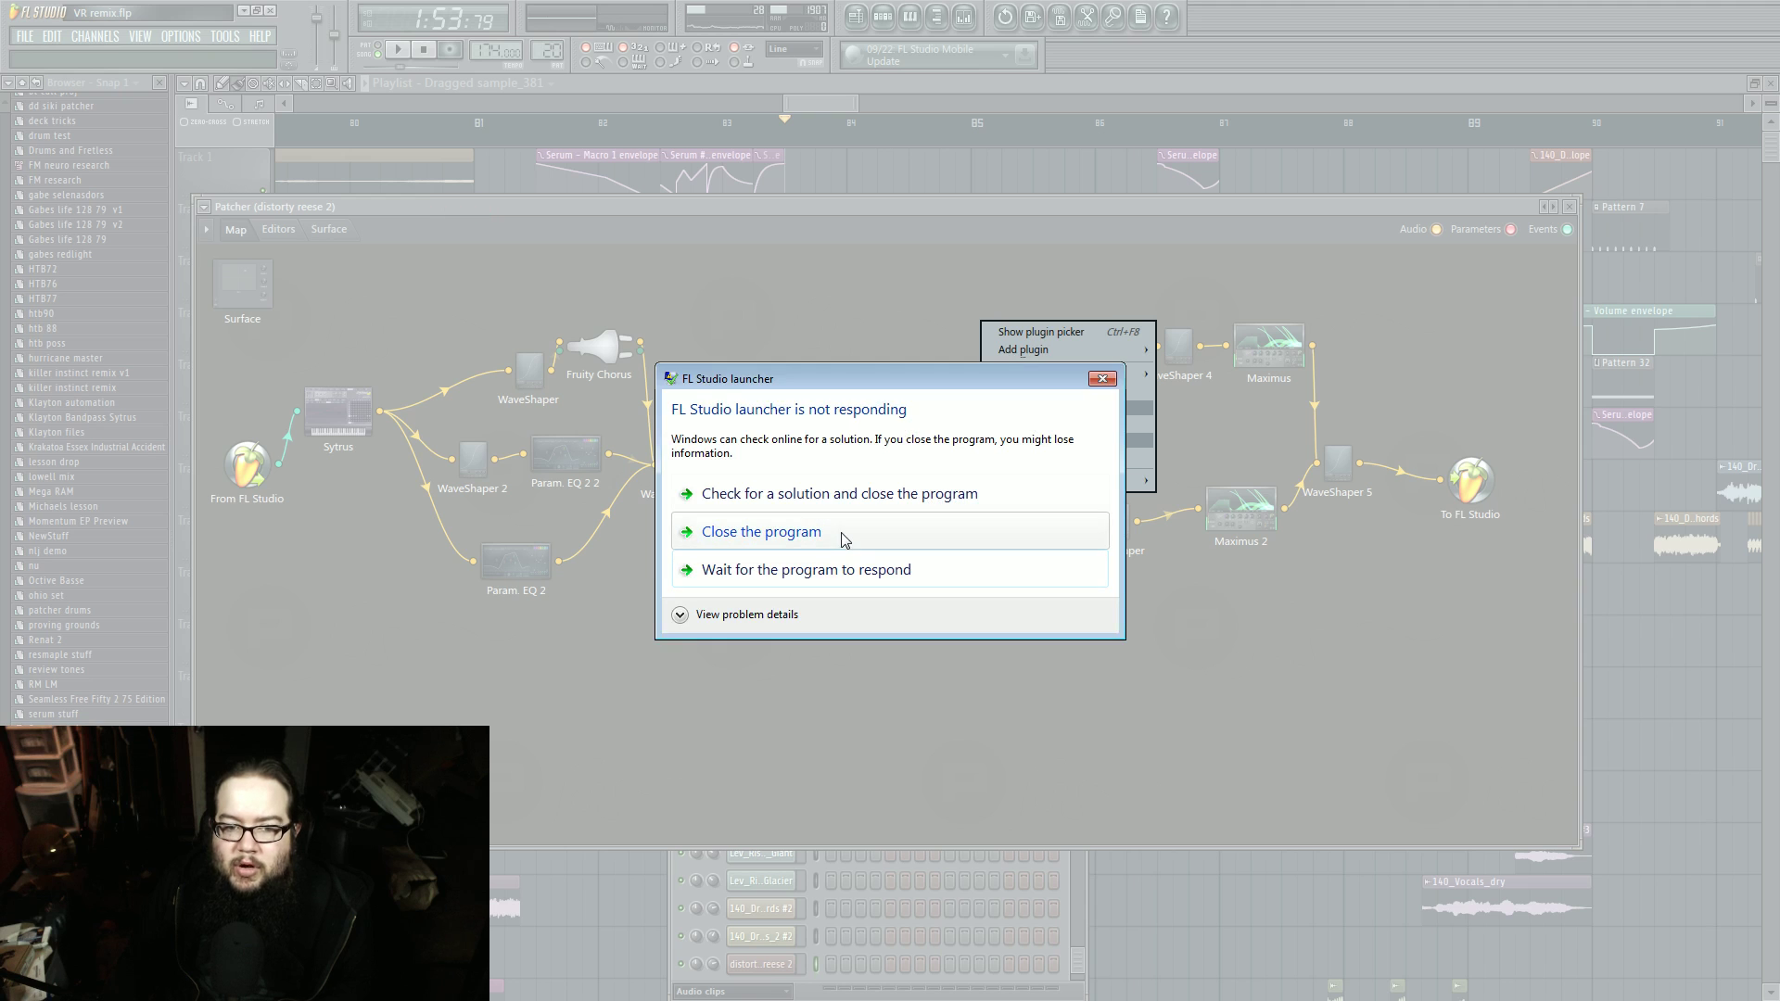
pyautogui.click(775, 534)
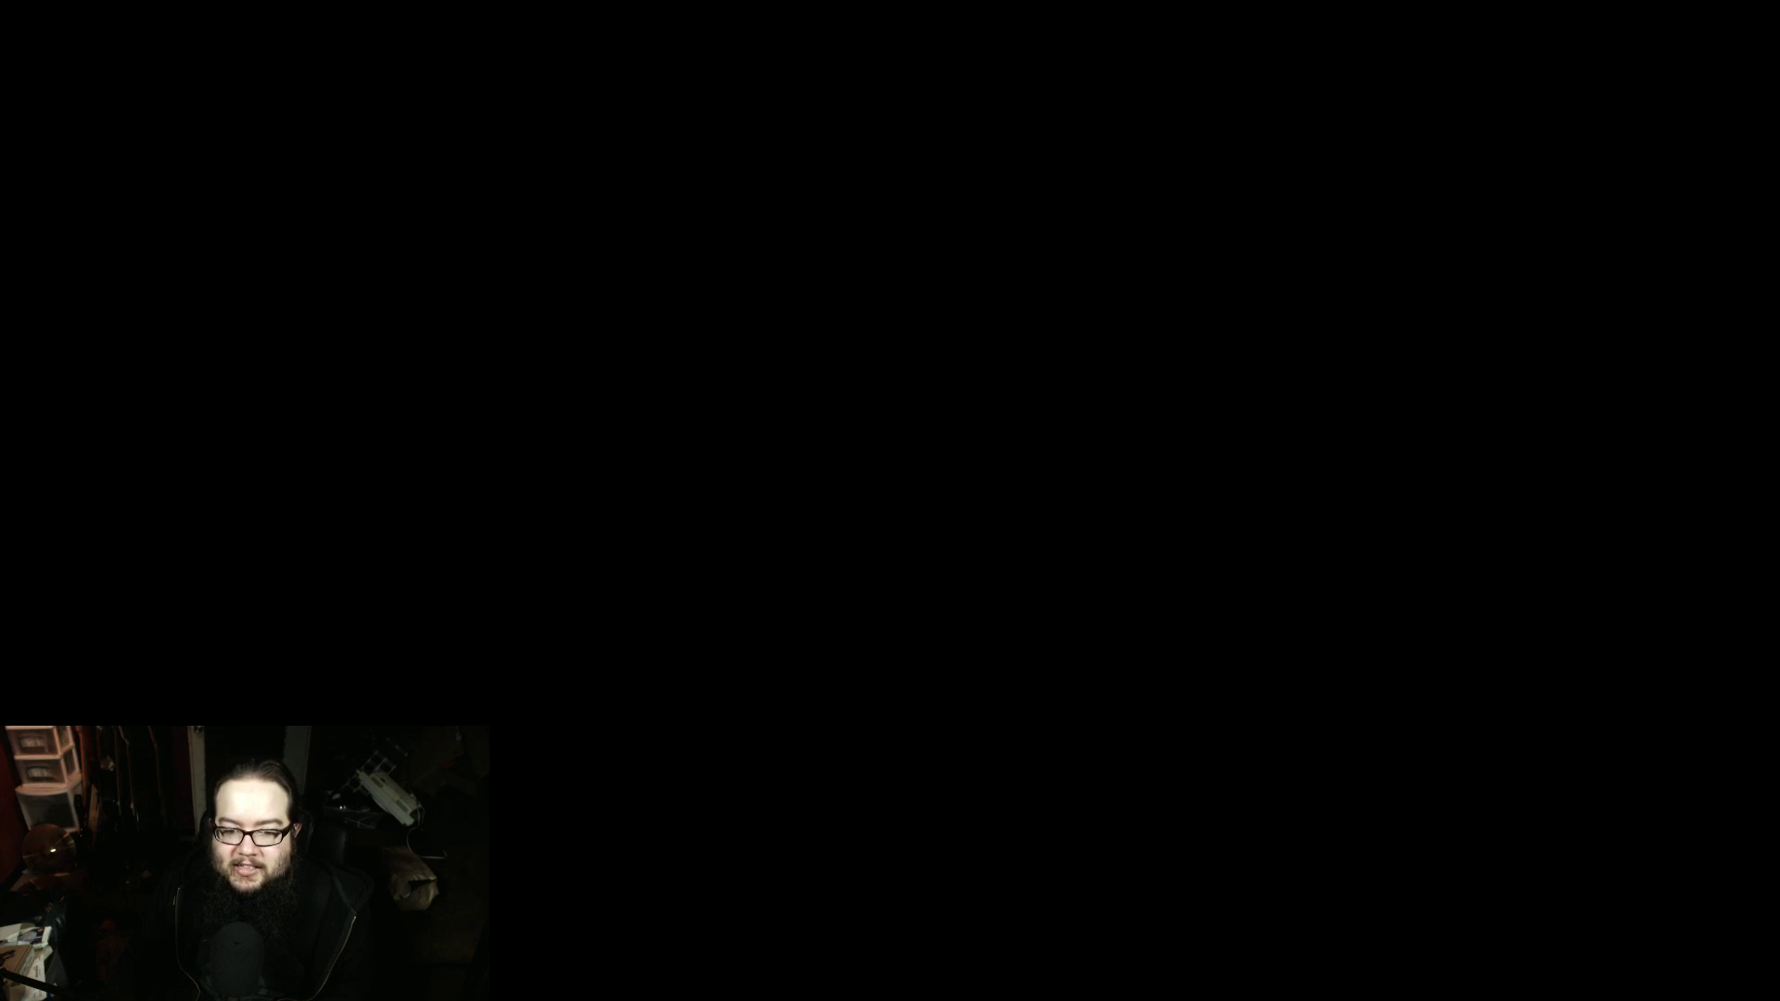
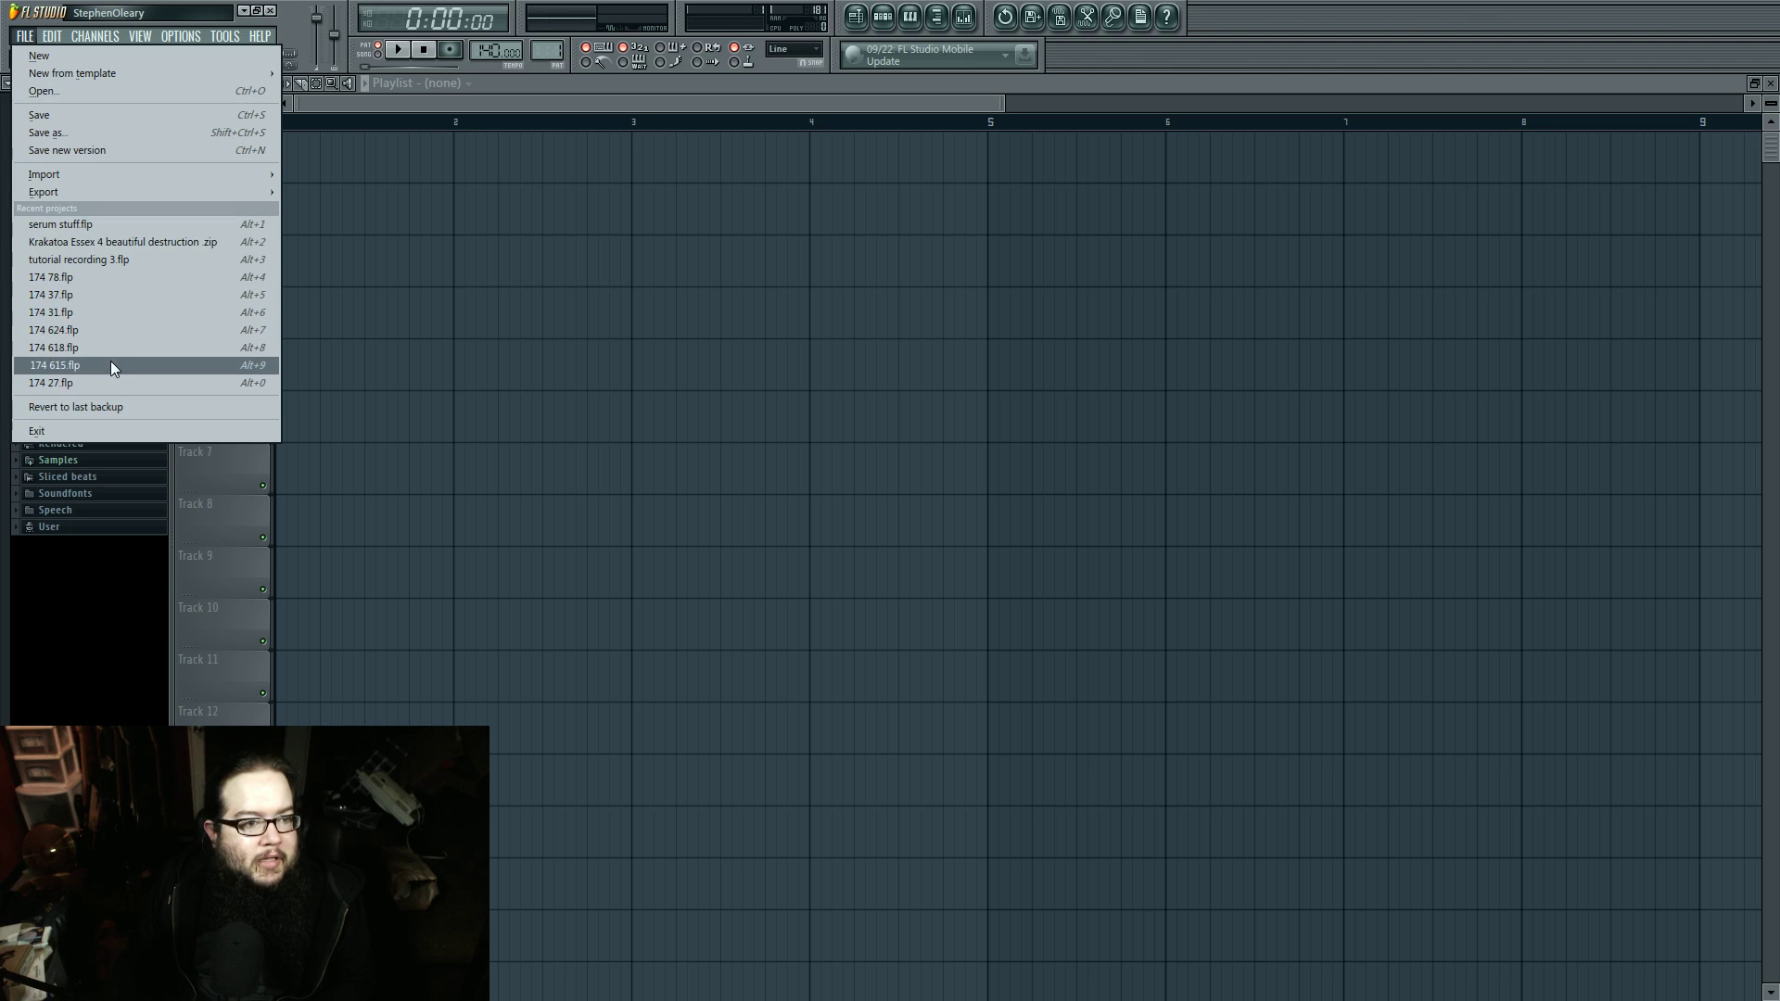
# Step: Open the 174 619.flp project from its folder on the Desktop
pyautogui.click(62, 91)
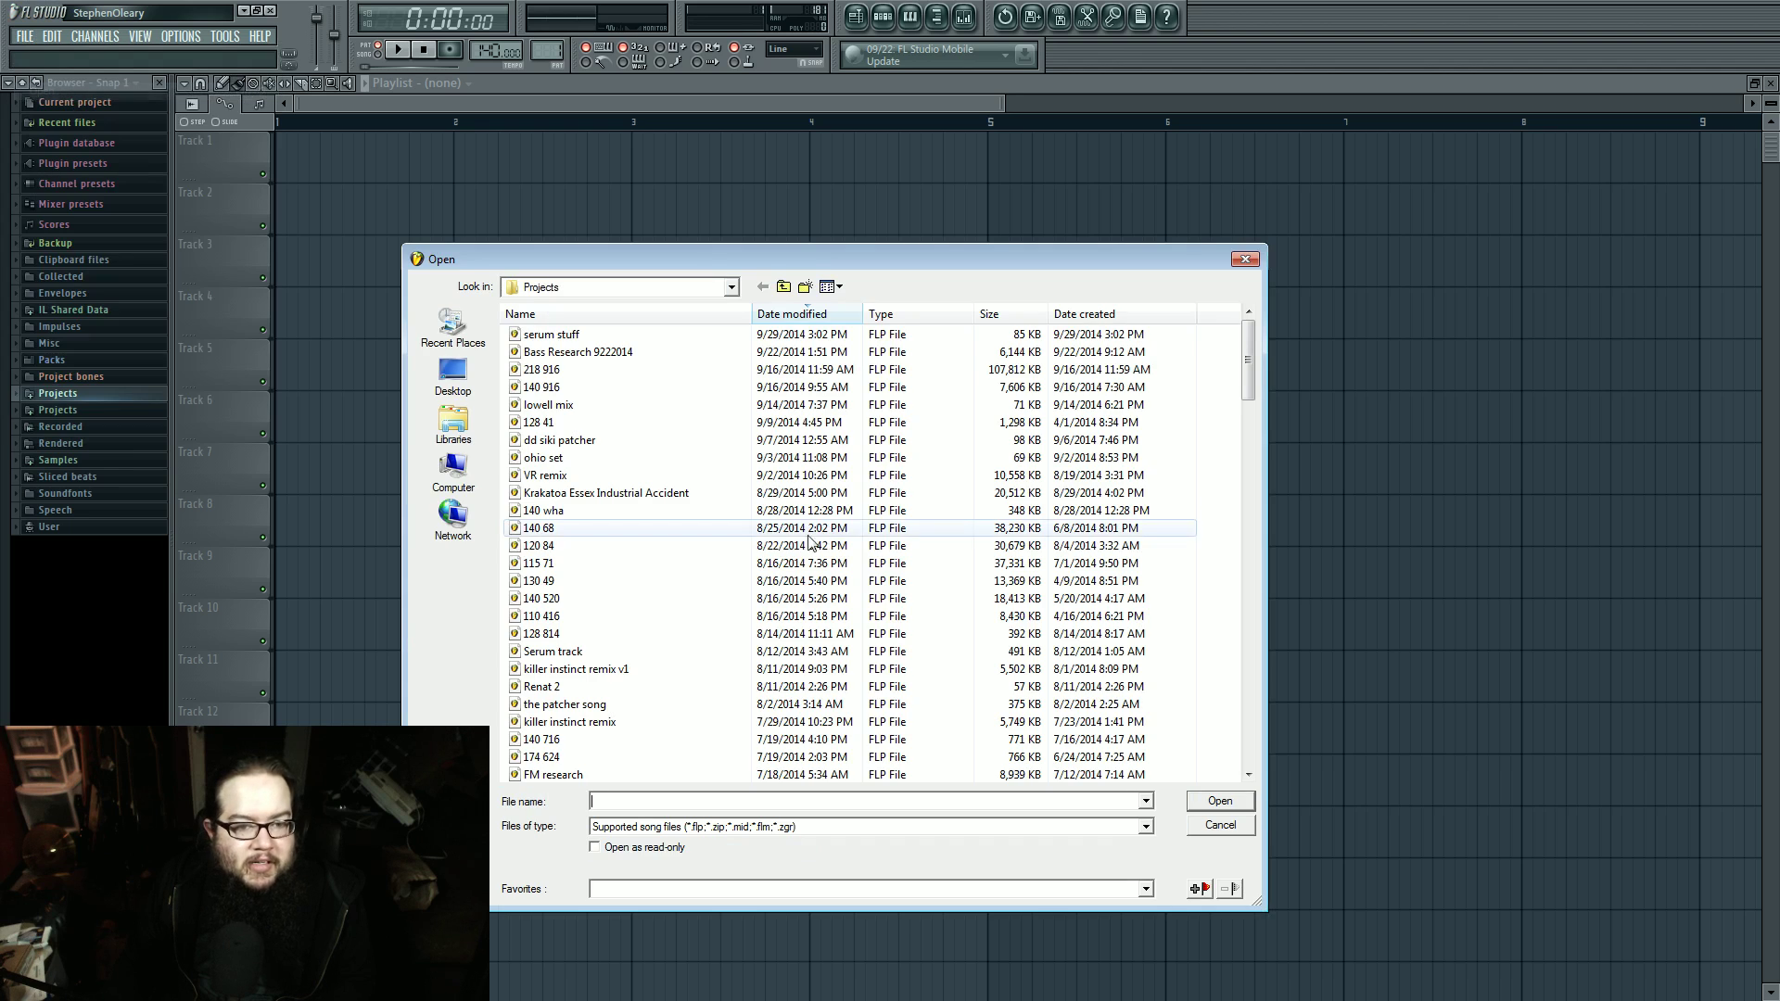
pyautogui.click(477, 392)
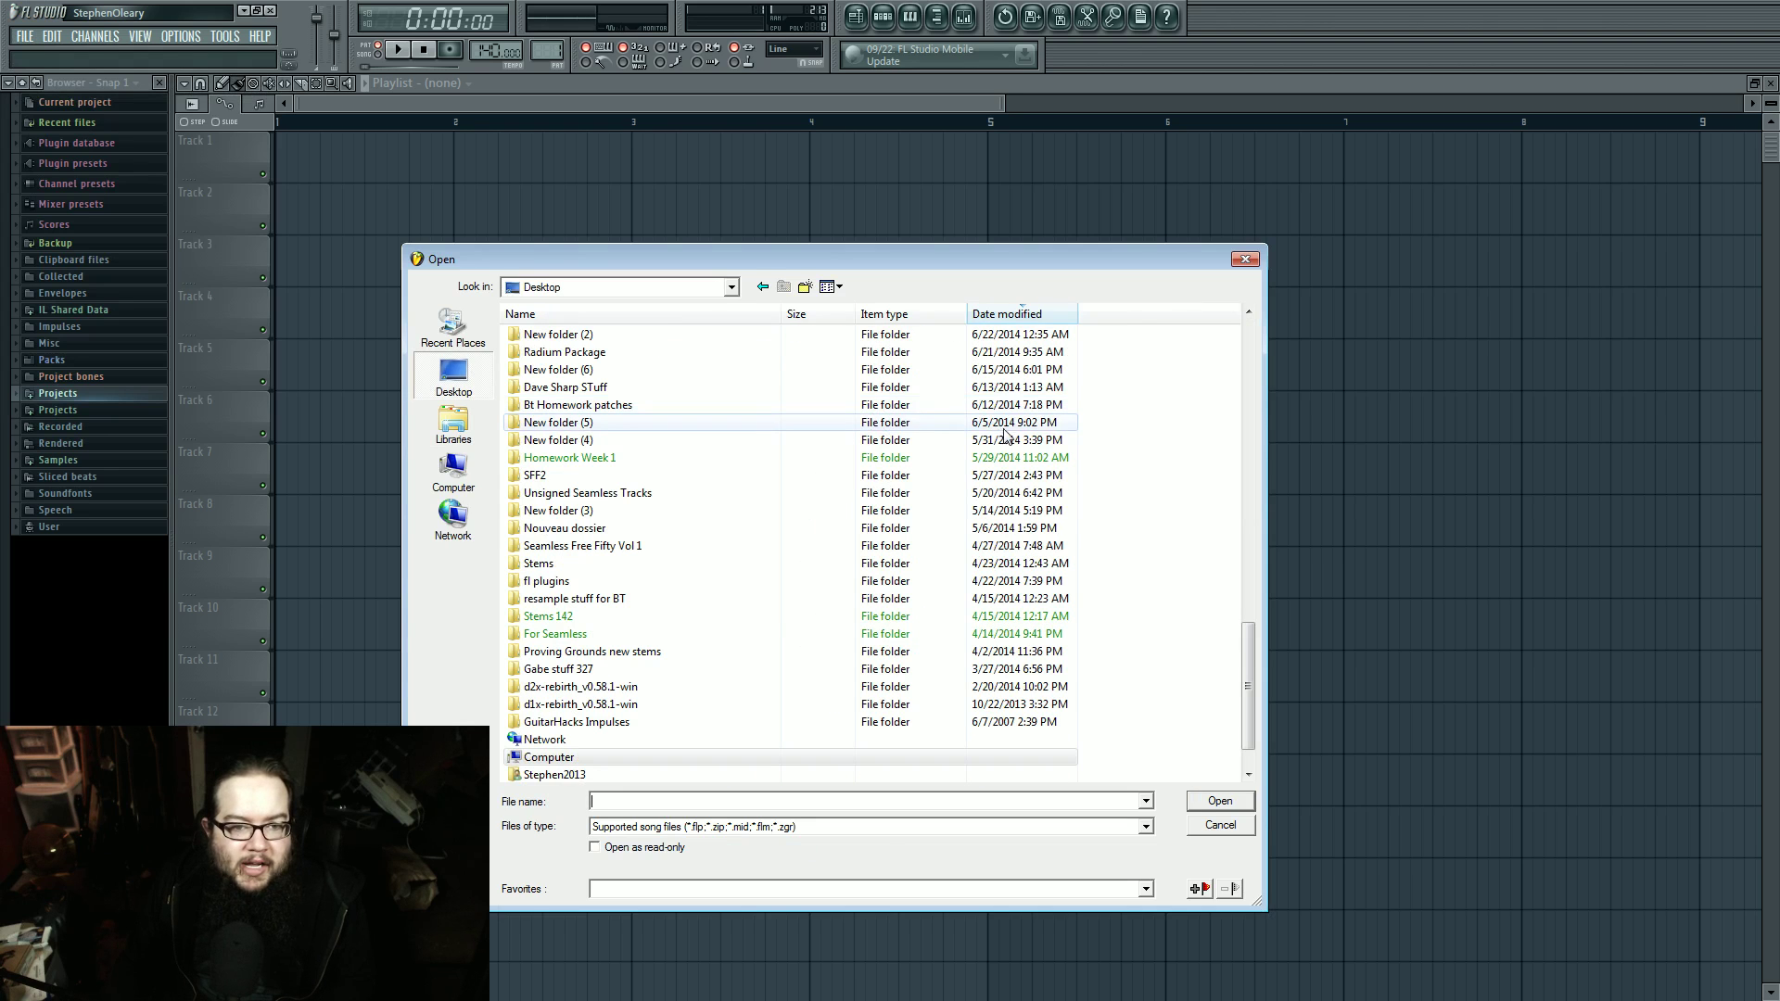
pyautogui.moveTo(1249, 662); pyautogui.dragTo(1263, 536)
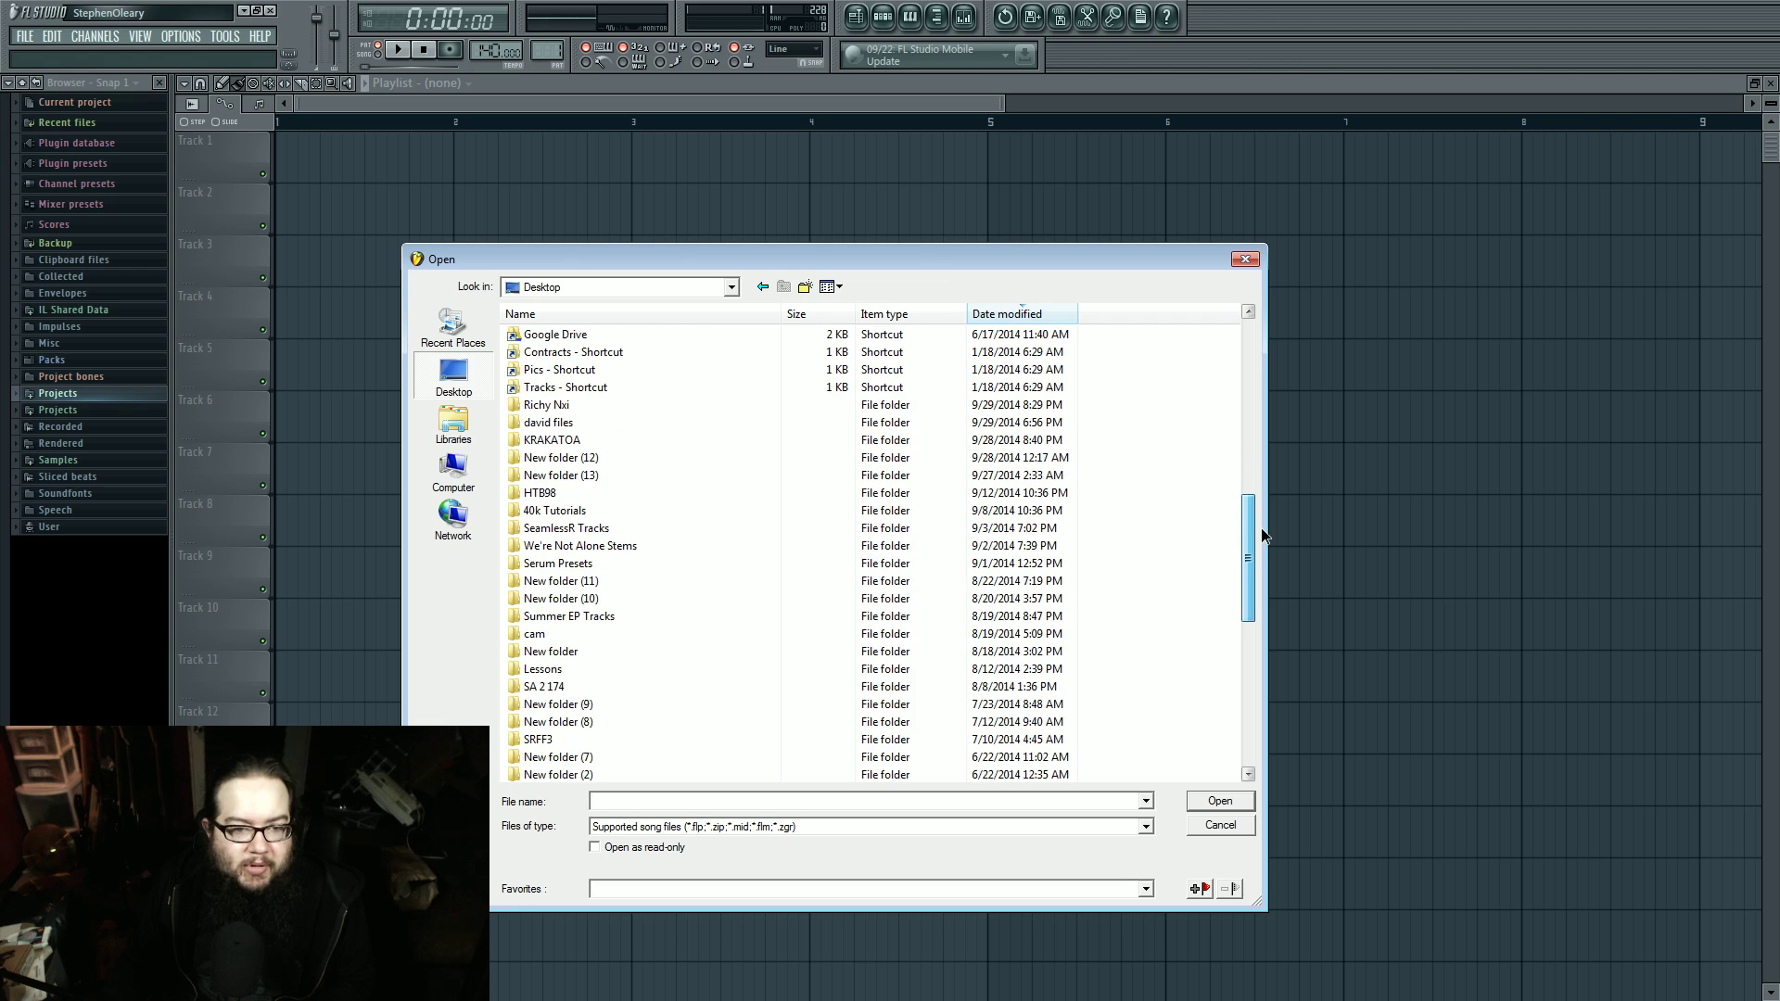
pyautogui.doubleClick(616, 512)
pyautogui.doubleClick(581, 741)
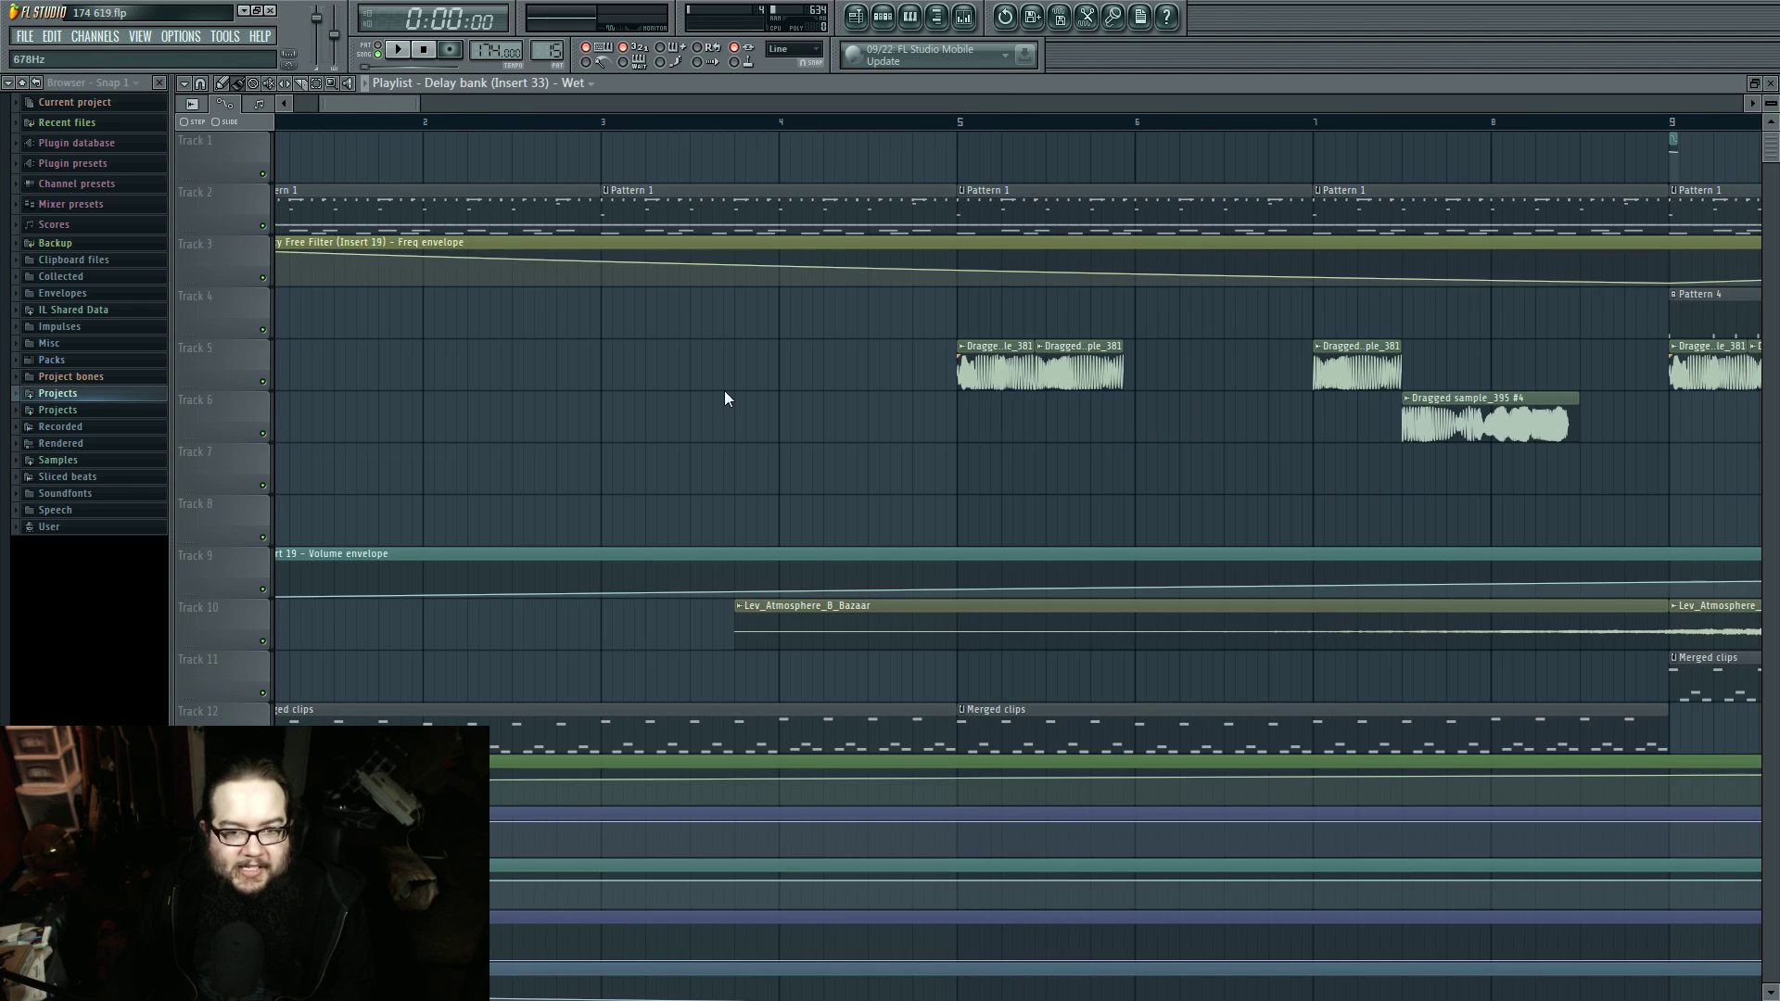
# Step: Play the arrangement briefly from bar 17 in the playlist
pyautogui.scroll(-8, 725, 393)
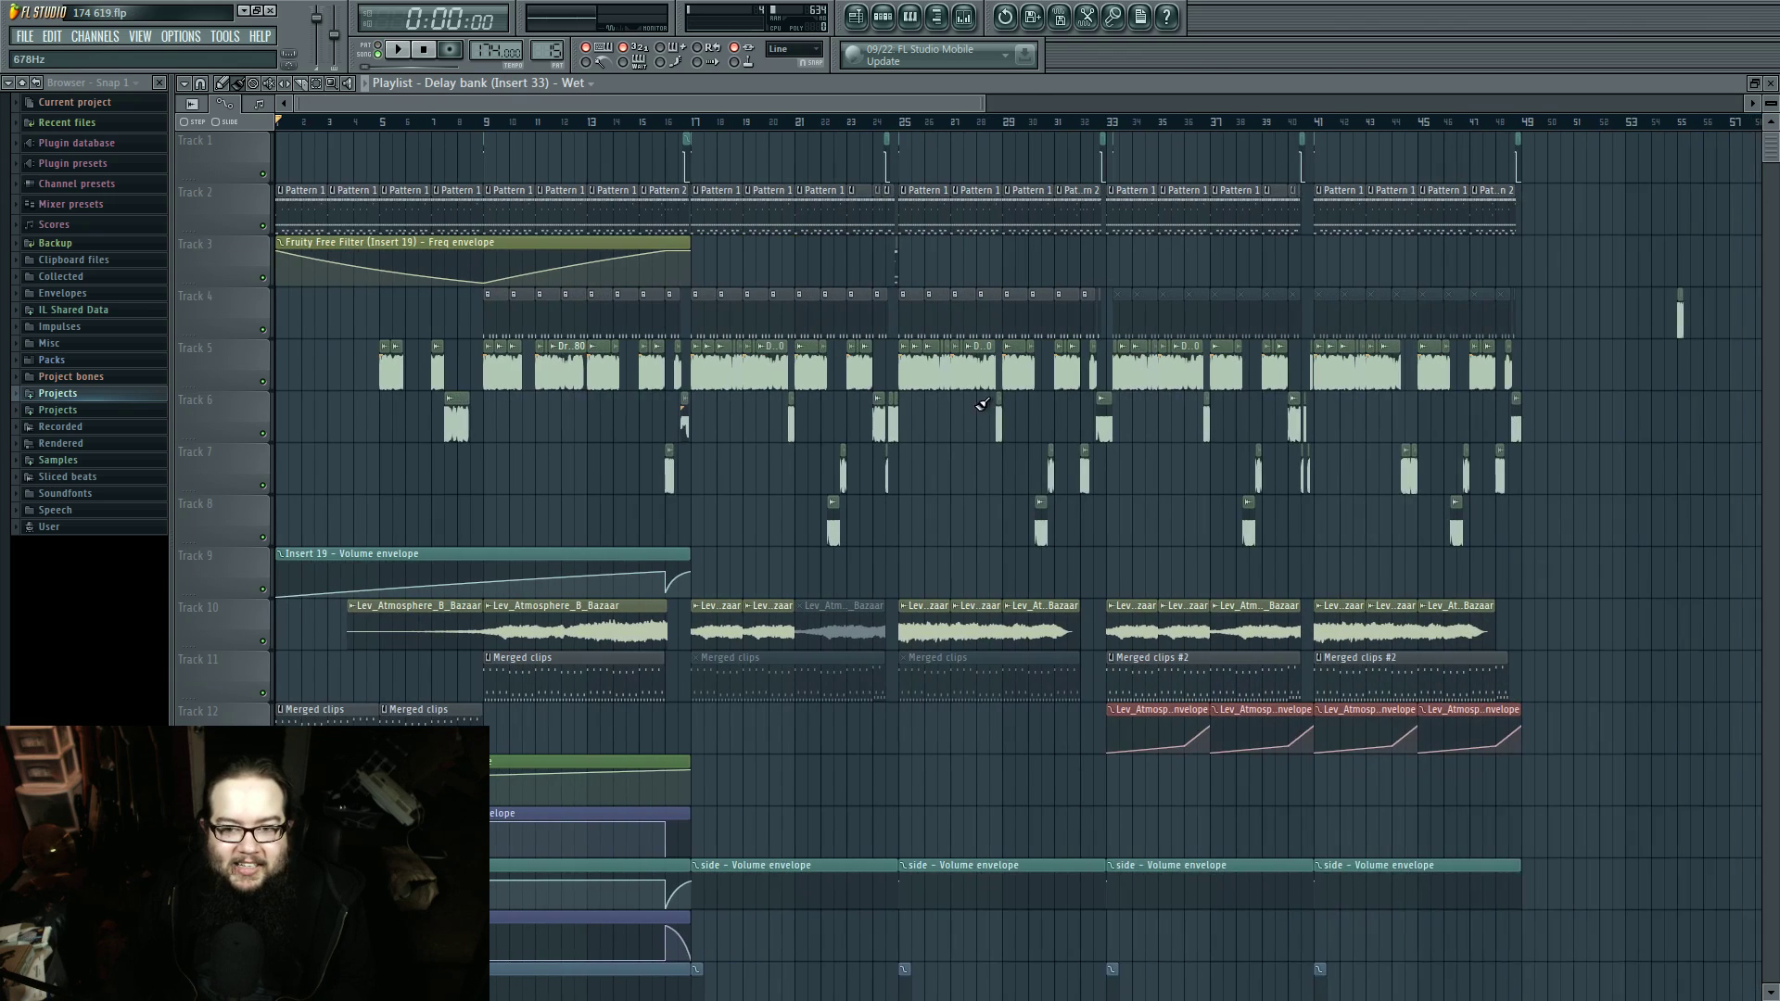
pyautogui.moveTo(982, 404); pyautogui.dragTo(857, 404)
pyautogui.click(568, 122)
pyautogui.press('space')
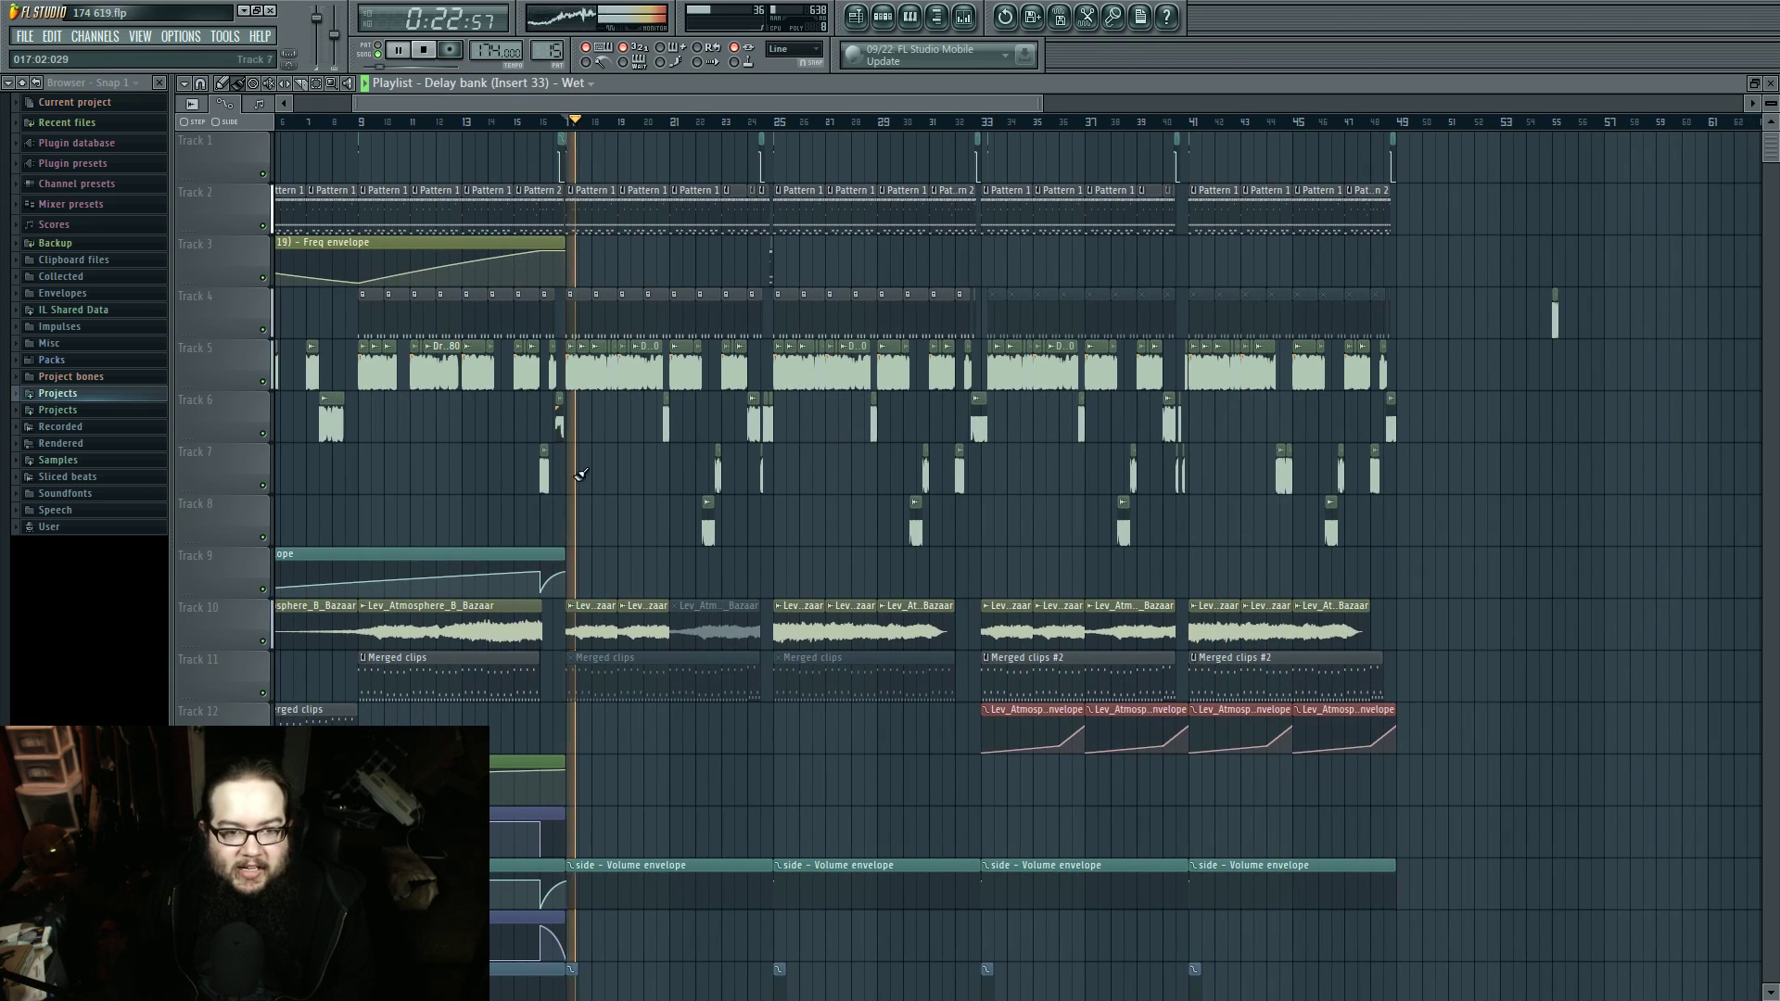
pyautogui.press('space')
# Step: Play the automated Patcher bass clips that start at bar 81, past the end of the arrangement
pyautogui.moveTo(768, 525); pyautogui.dragTo(1045, 602)
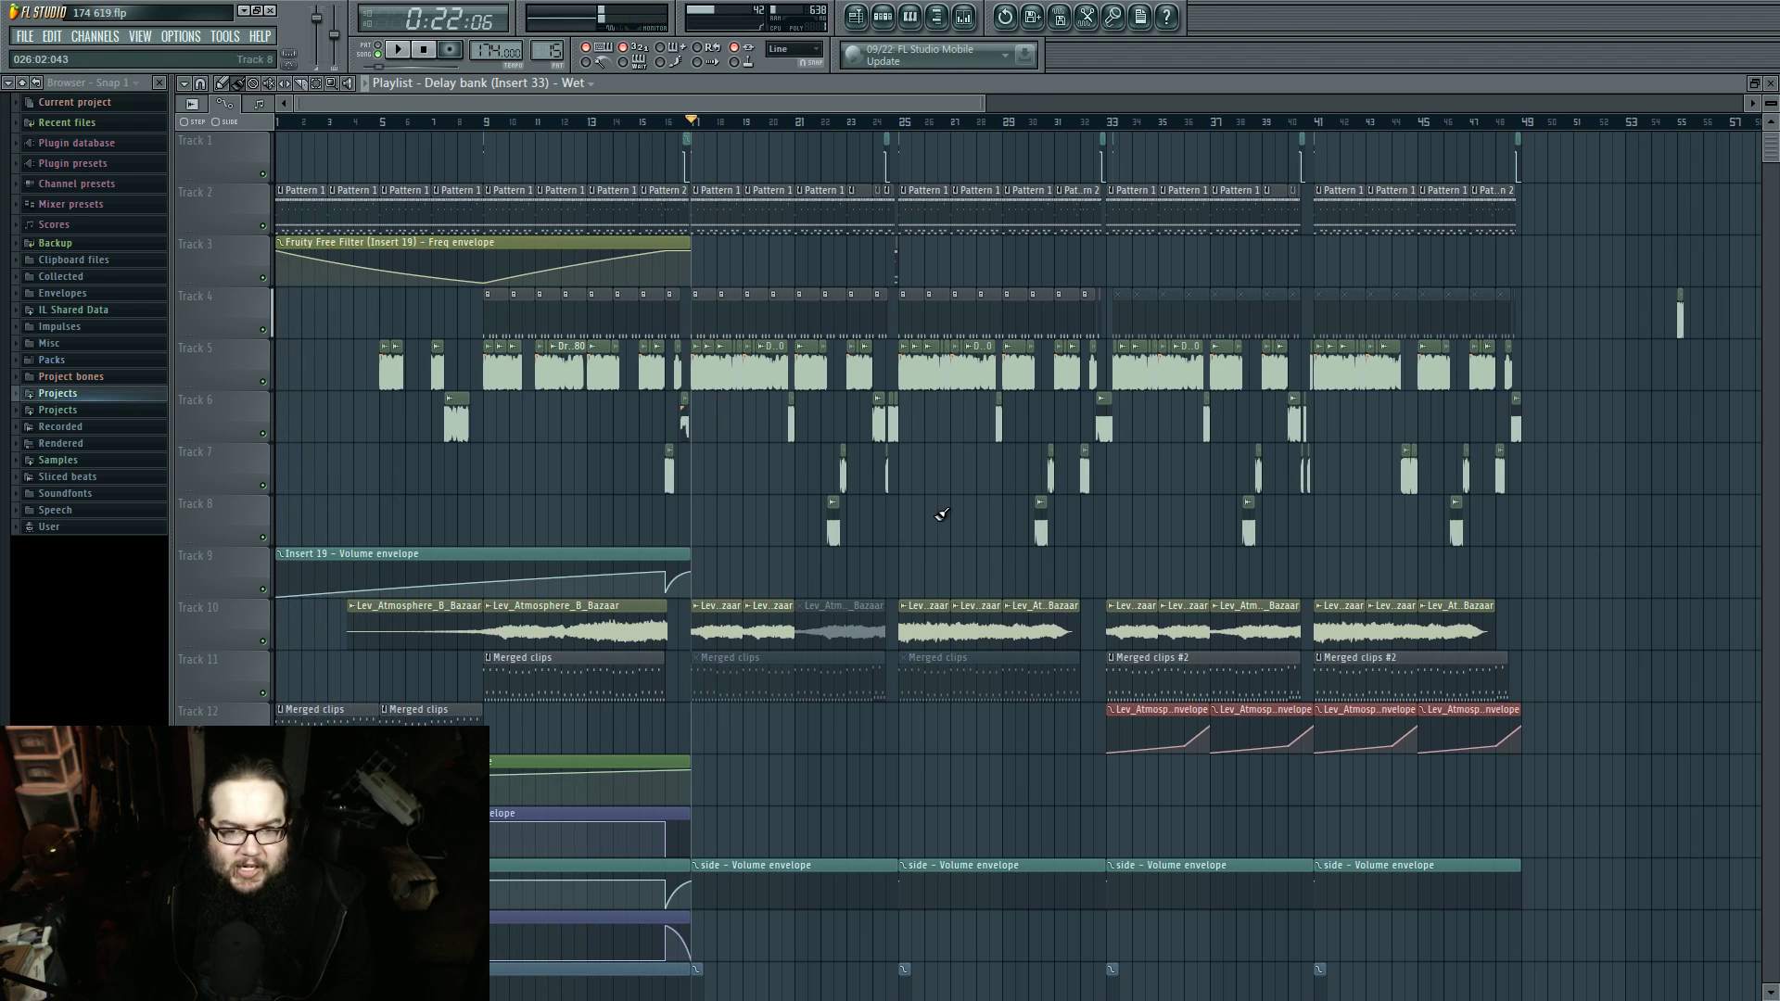
pyautogui.moveTo(1071, 524); pyautogui.dragTo(796, 526)
pyautogui.moveTo(1035, 527); pyautogui.dragTo(593, 529)
pyautogui.moveTo(1112, 528); pyautogui.dragTo(477, 528)
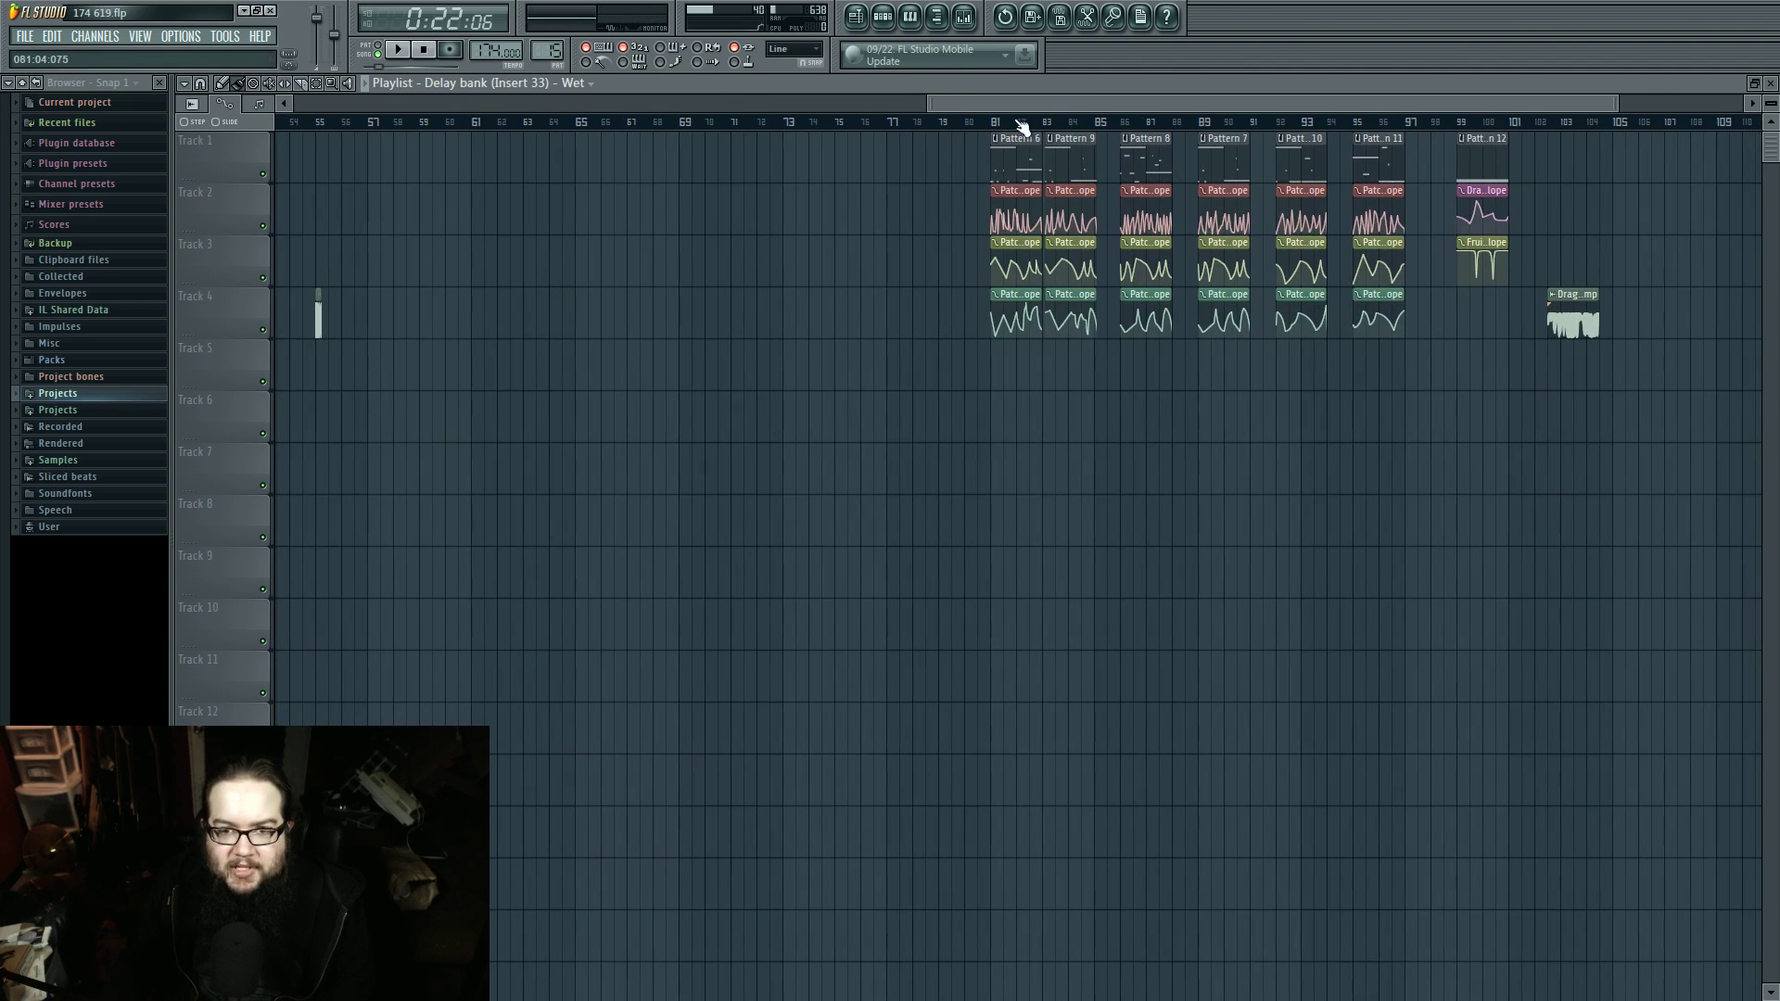
pyautogui.click(994, 123)
pyautogui.press('space')
pyautogui.scroll(6, 1131, 397)
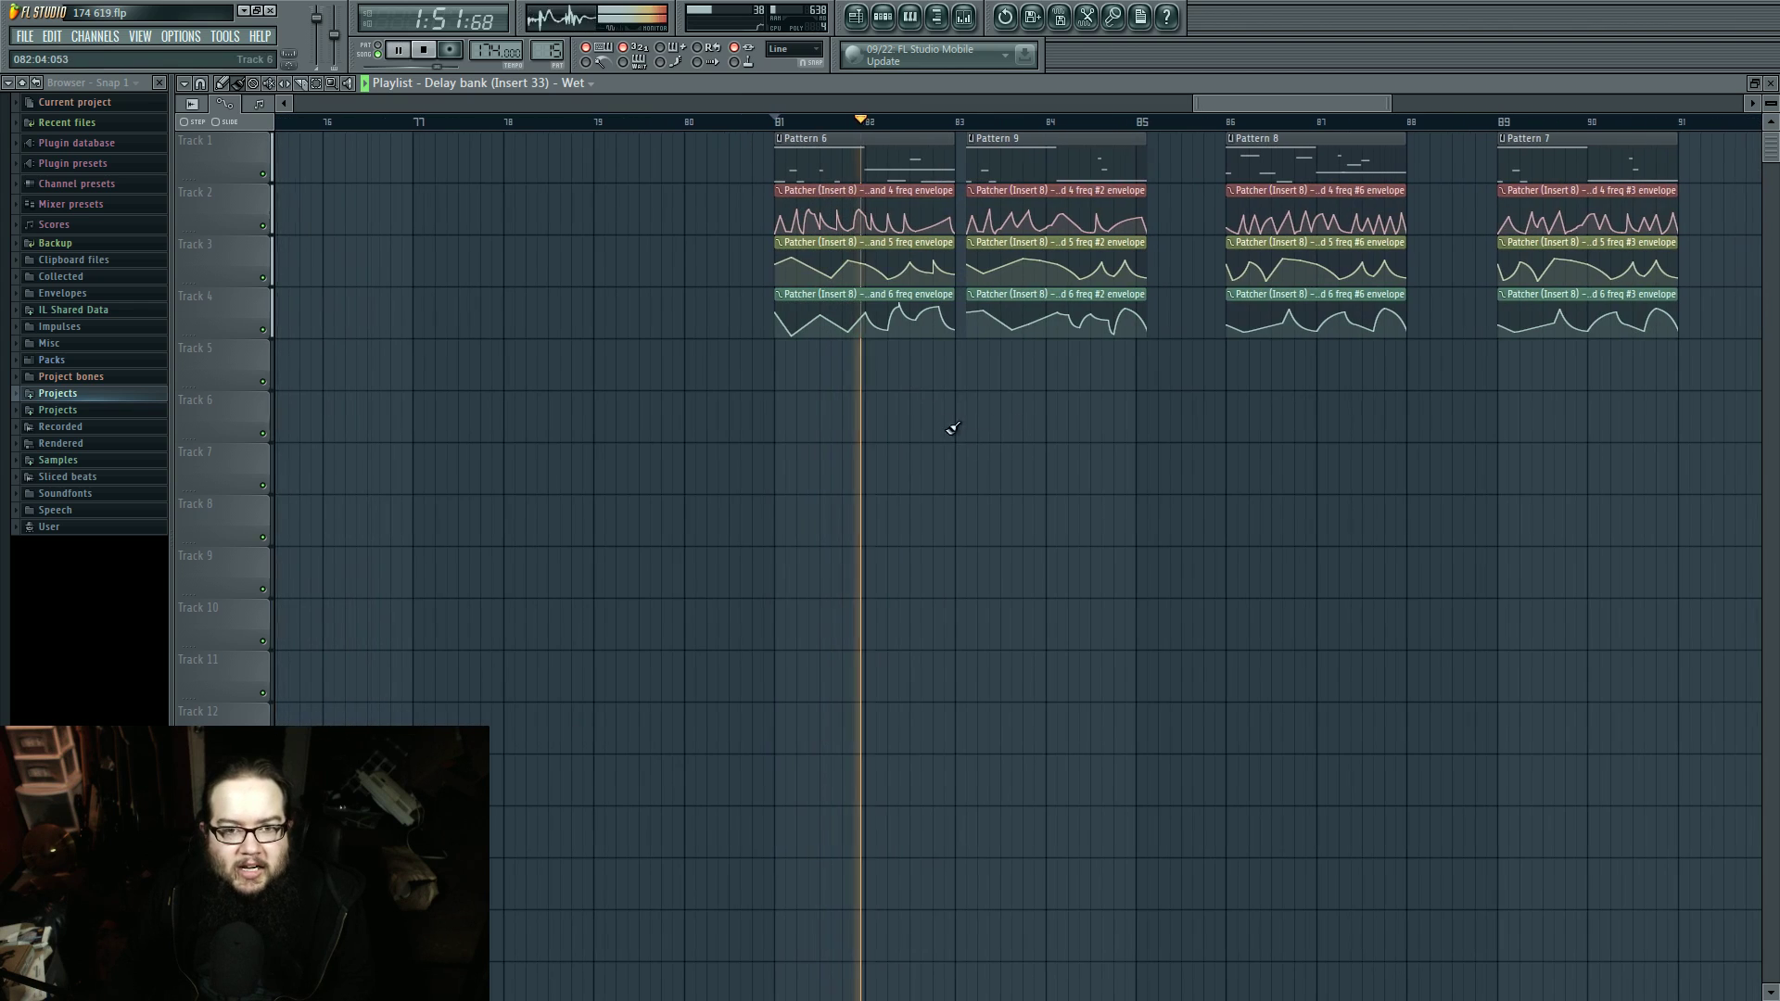
pyautogui.press('space')
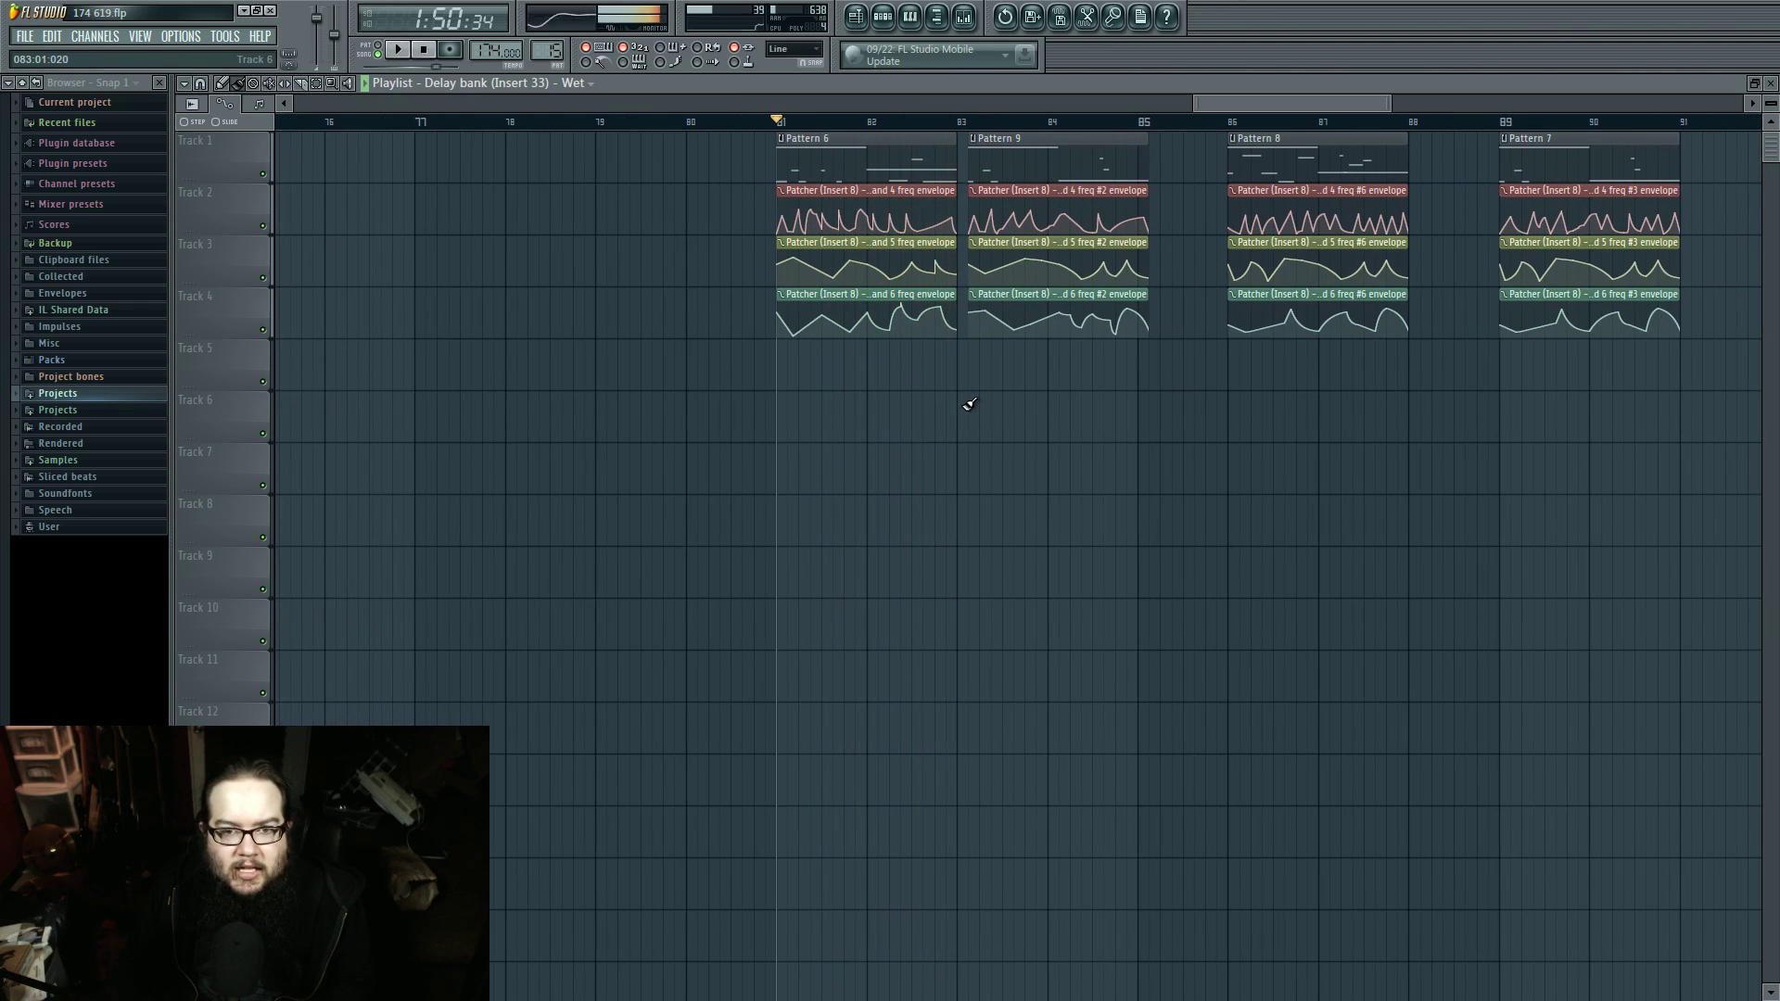
# Step: Open Pattern 6's notes, its Default Sytrus channel, and the Patcher effect on that channel's mixer track, Insert 26
pyautogui.doubleClick(809, 149)
pyautogui.click(892, 18)
pyautogui.click(781, 566)
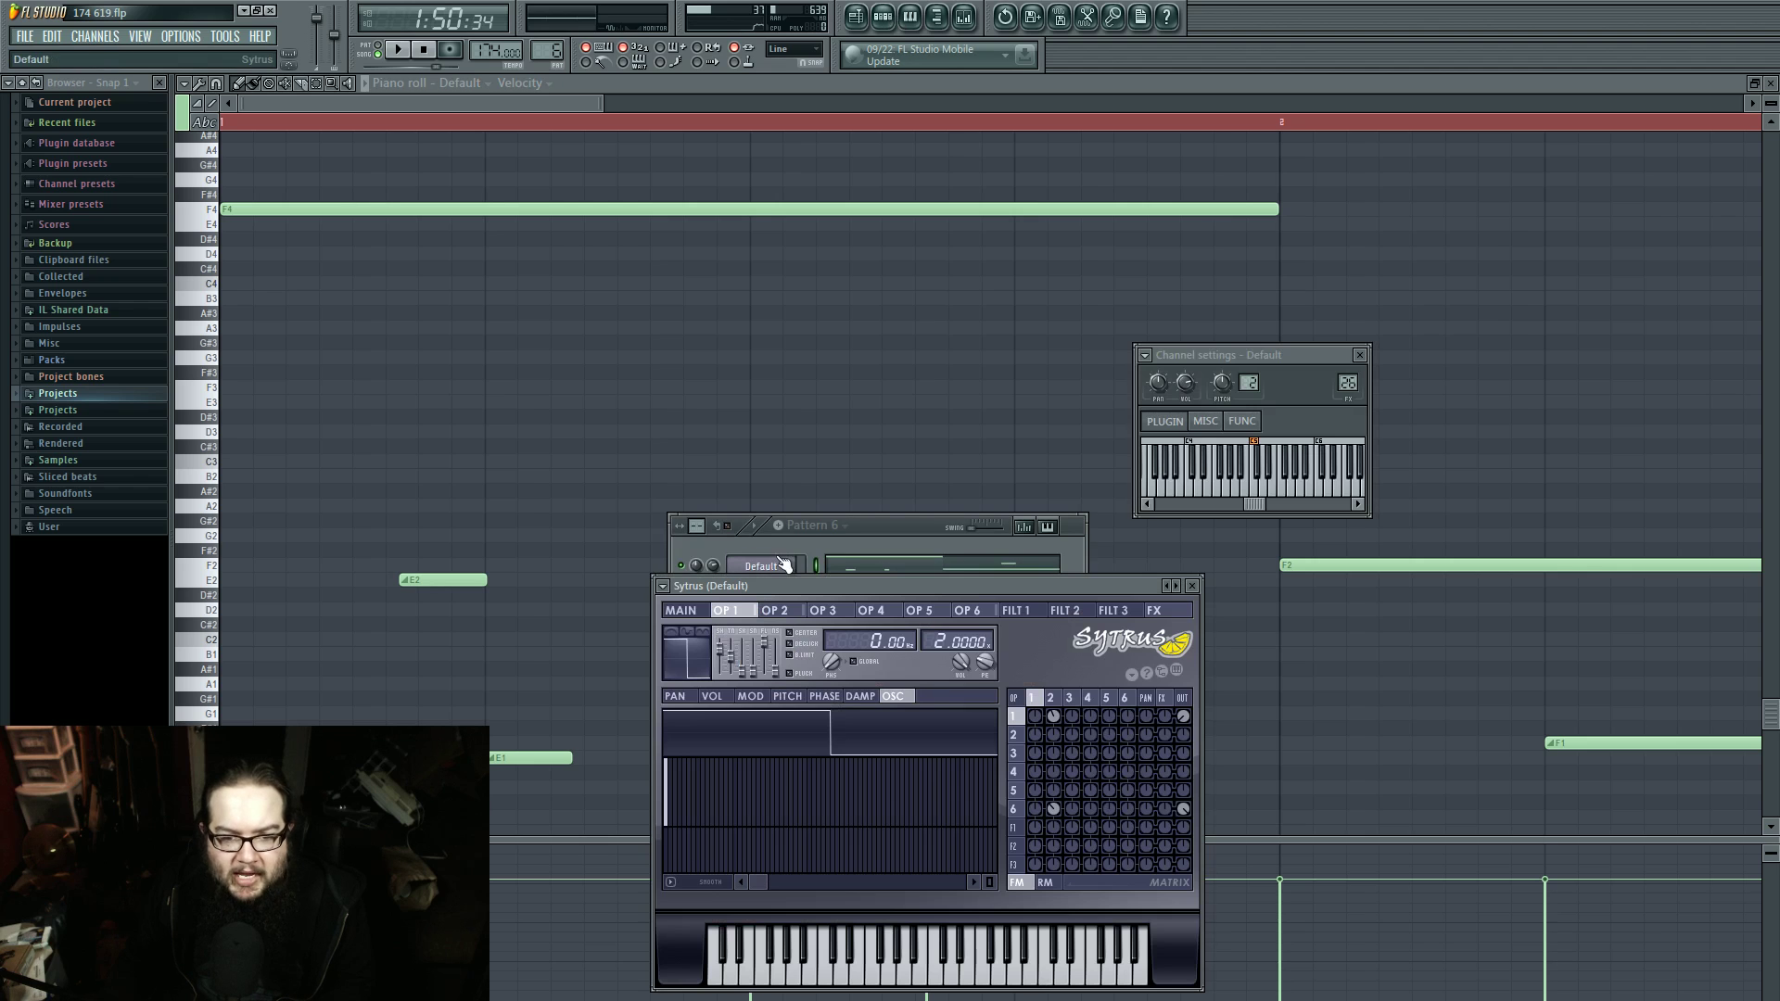
pyautogui.moveTo(862, 521); pyautogui.dragTo(816, 420)
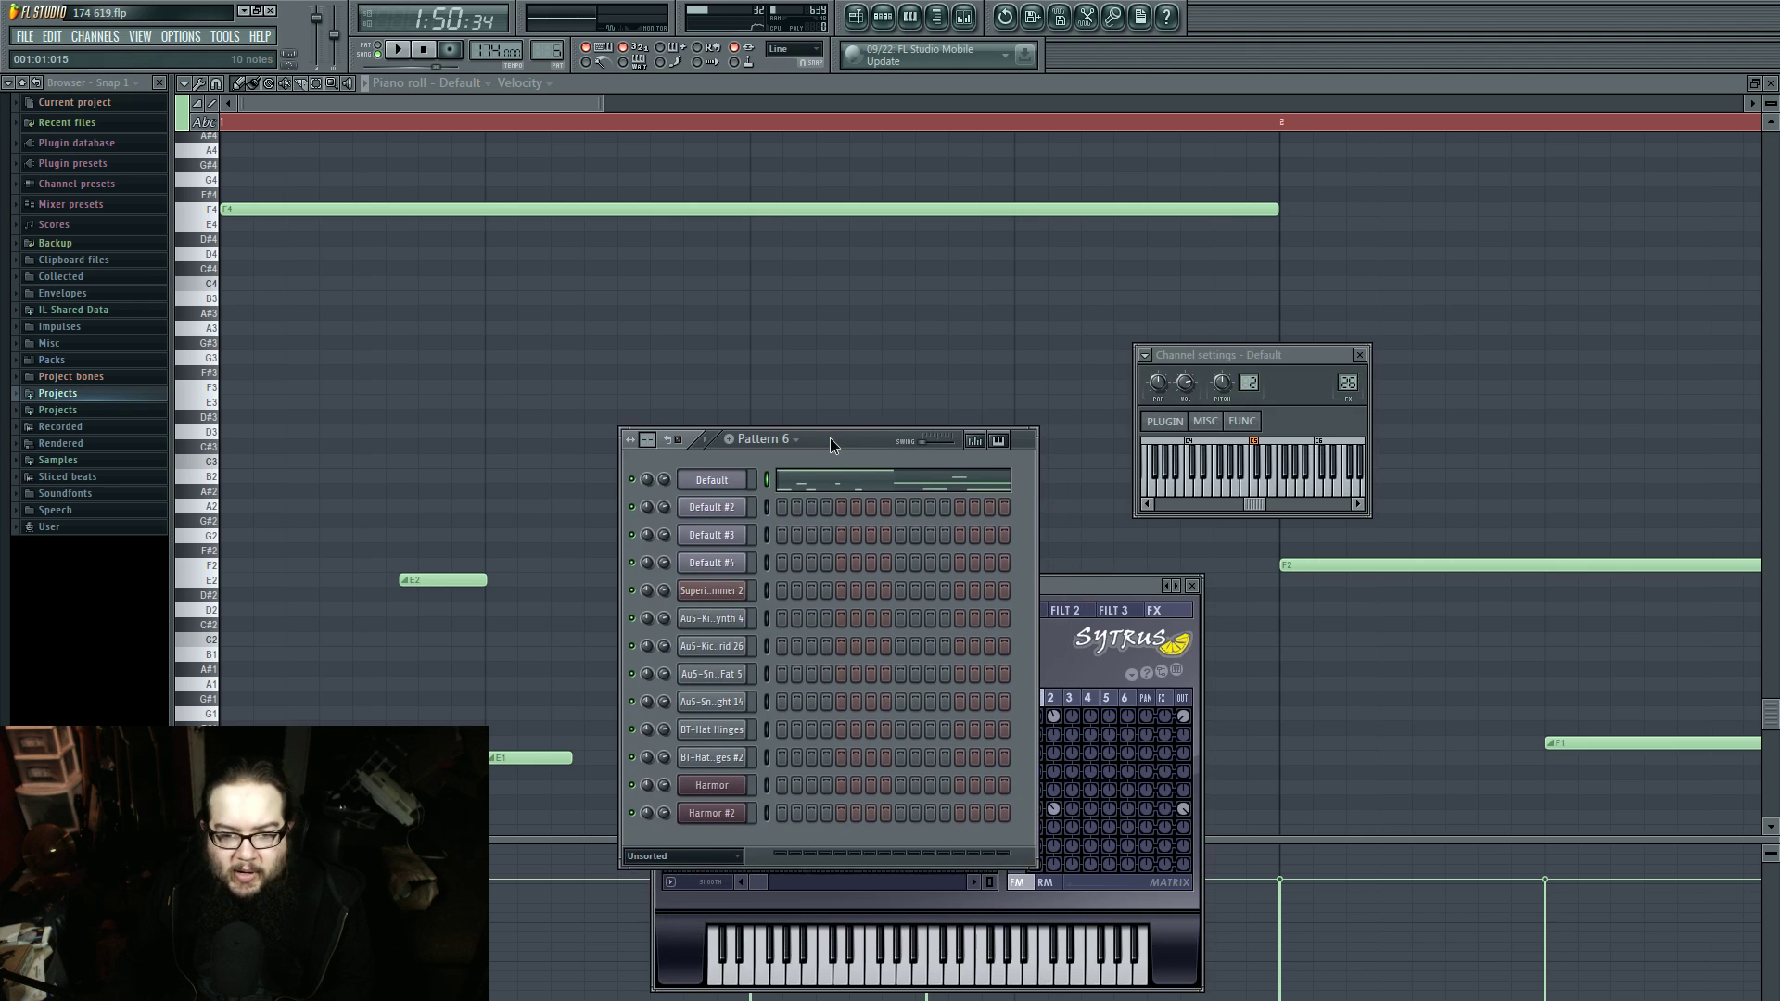
pyautogui.doubleClick(1350, 381)
pyautogui.click(1304, 447)
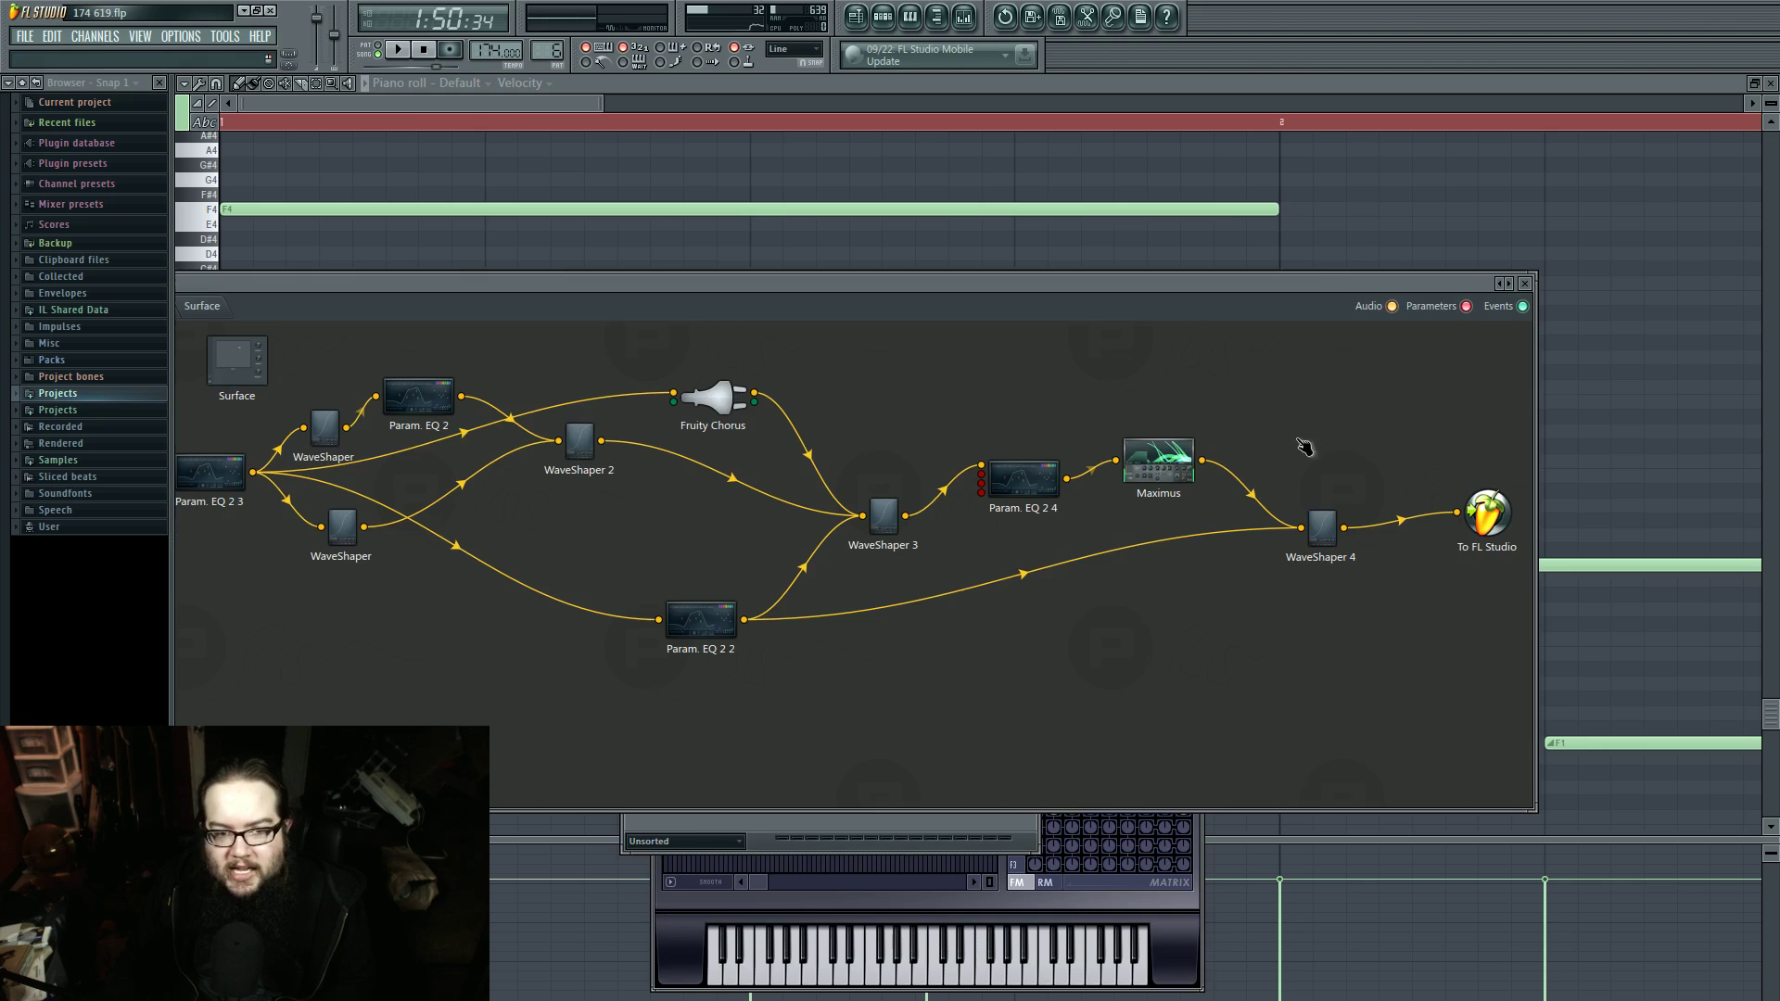
# Step: Inspect Param. EQ 2 3 and Param. EQ 2 4 in Patcher's editors, playing the bass to watch the automated bands
pyautogui.moveTo(962, 284); pyautogui.dragTo(1131, 289)
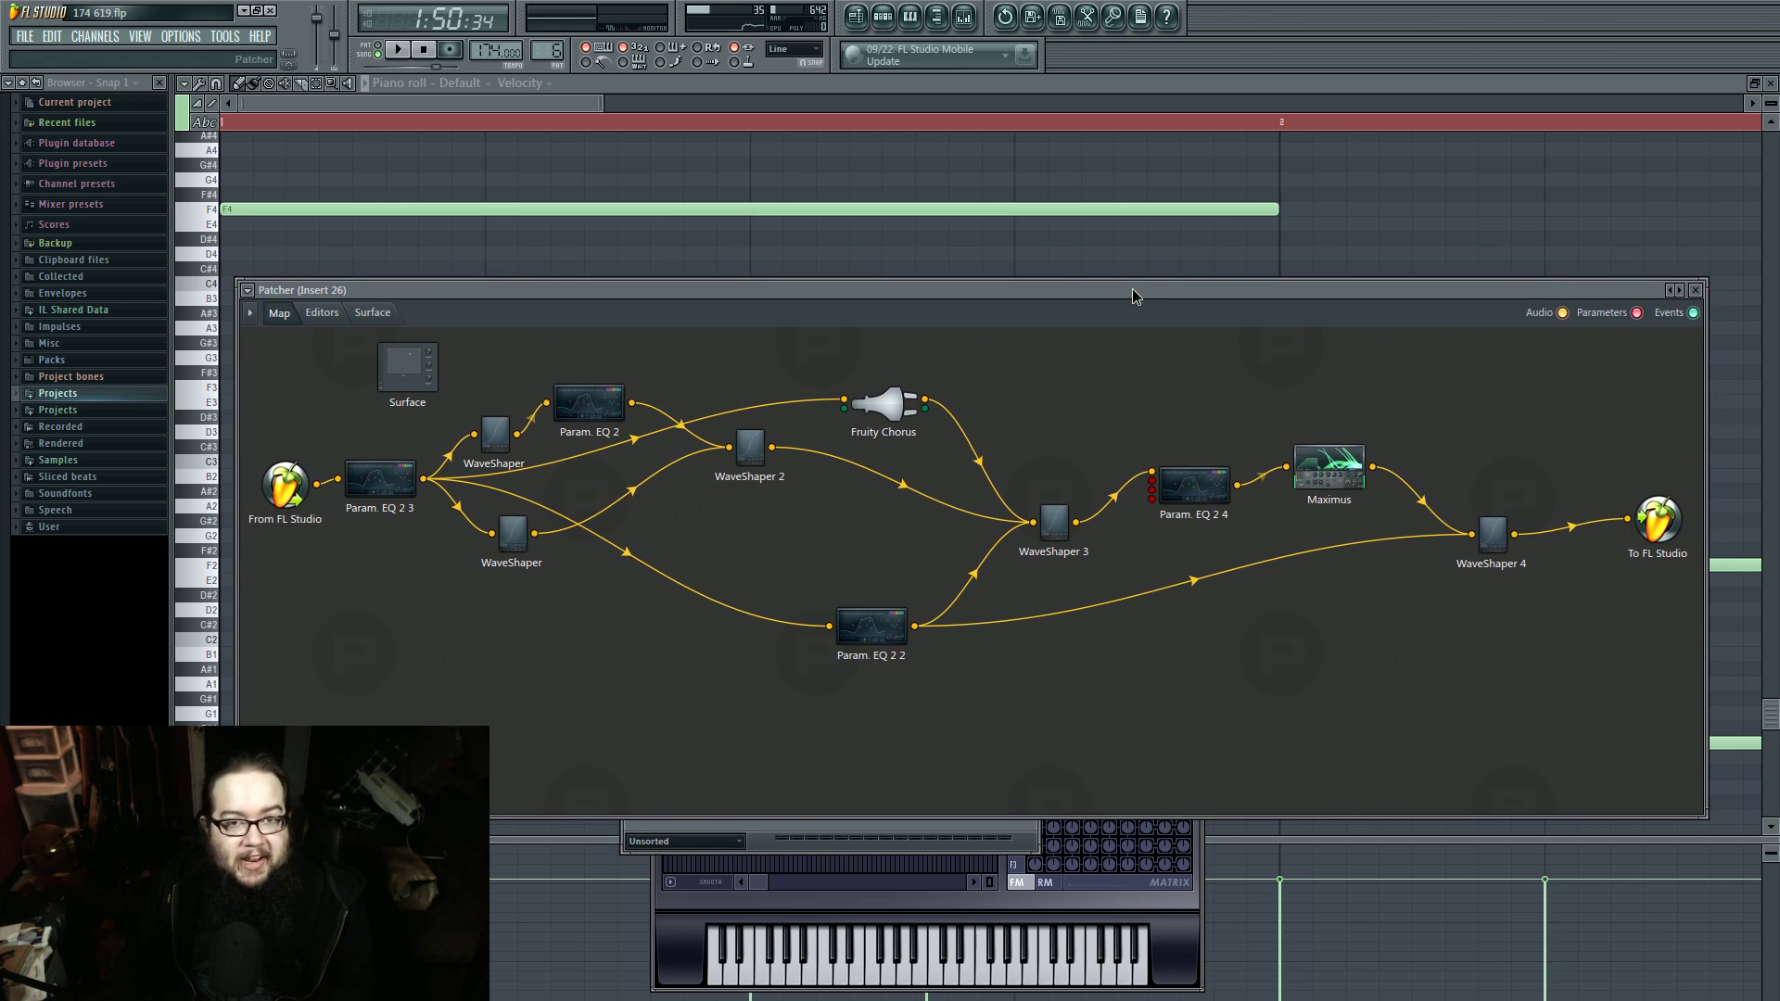
pyautogui.doubleClick(354, 485)
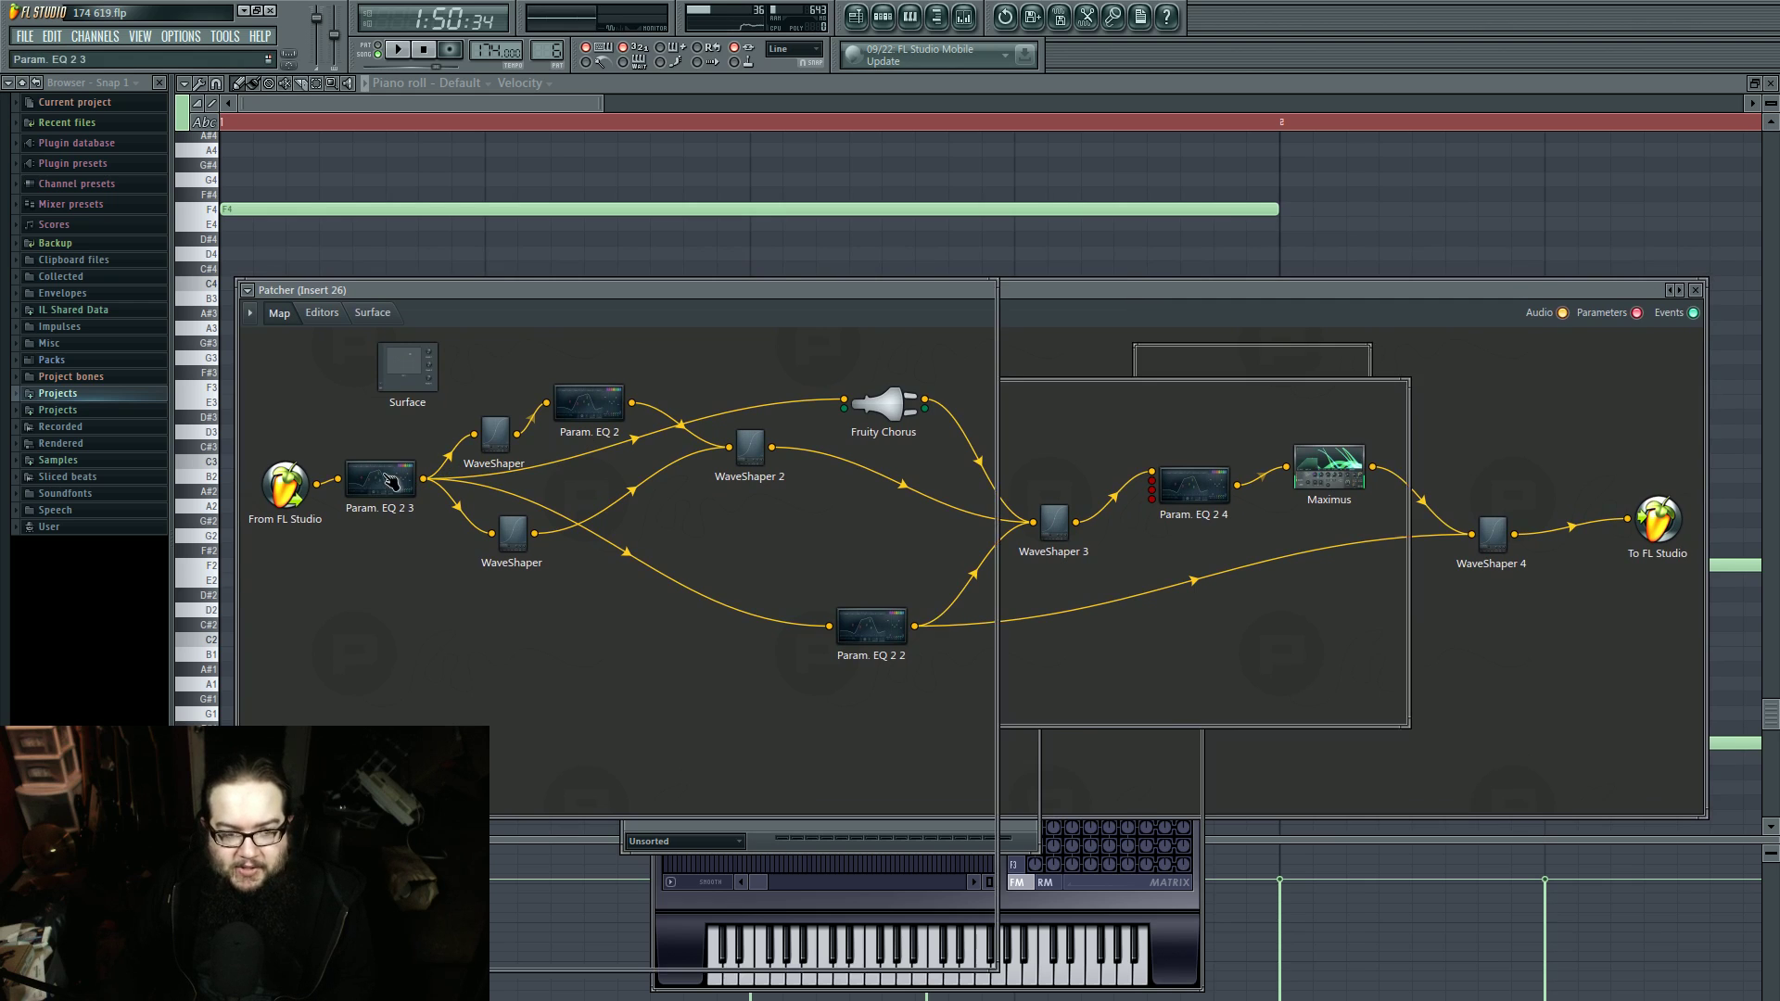
pyautogui.scroll(10, 920, 575)
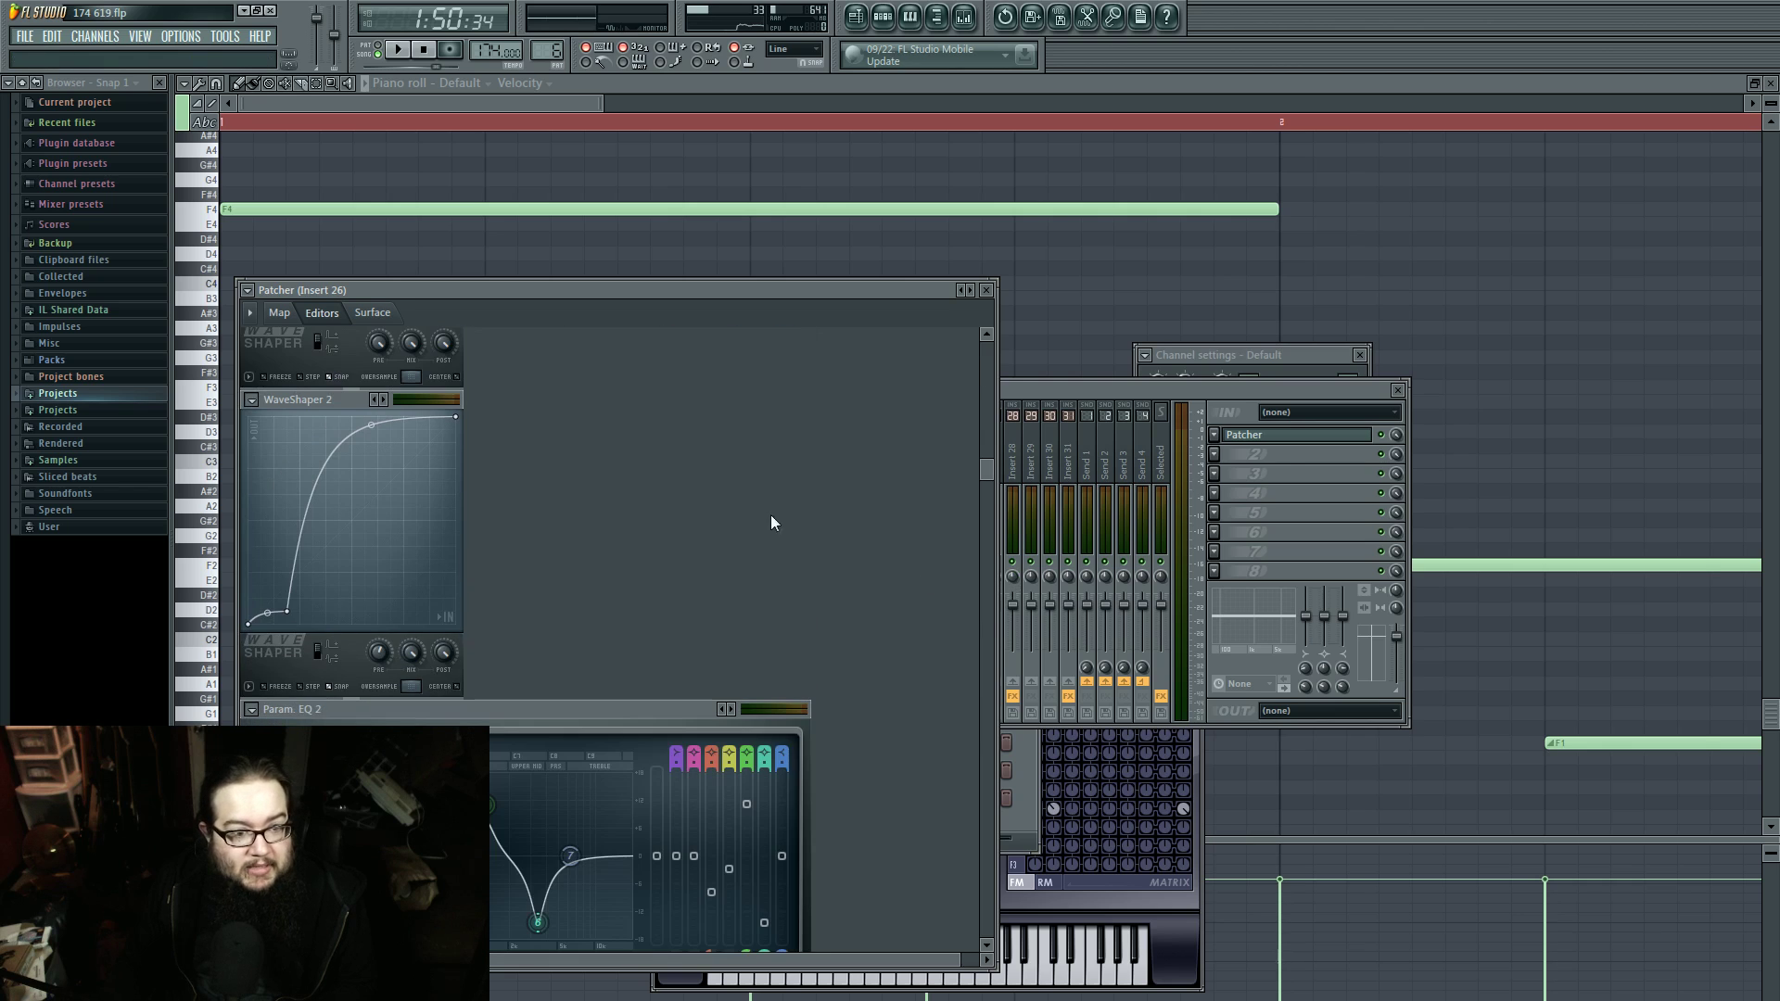
pyautogui.click(280, 314)
pyautogui.doubleClick(388, 492)
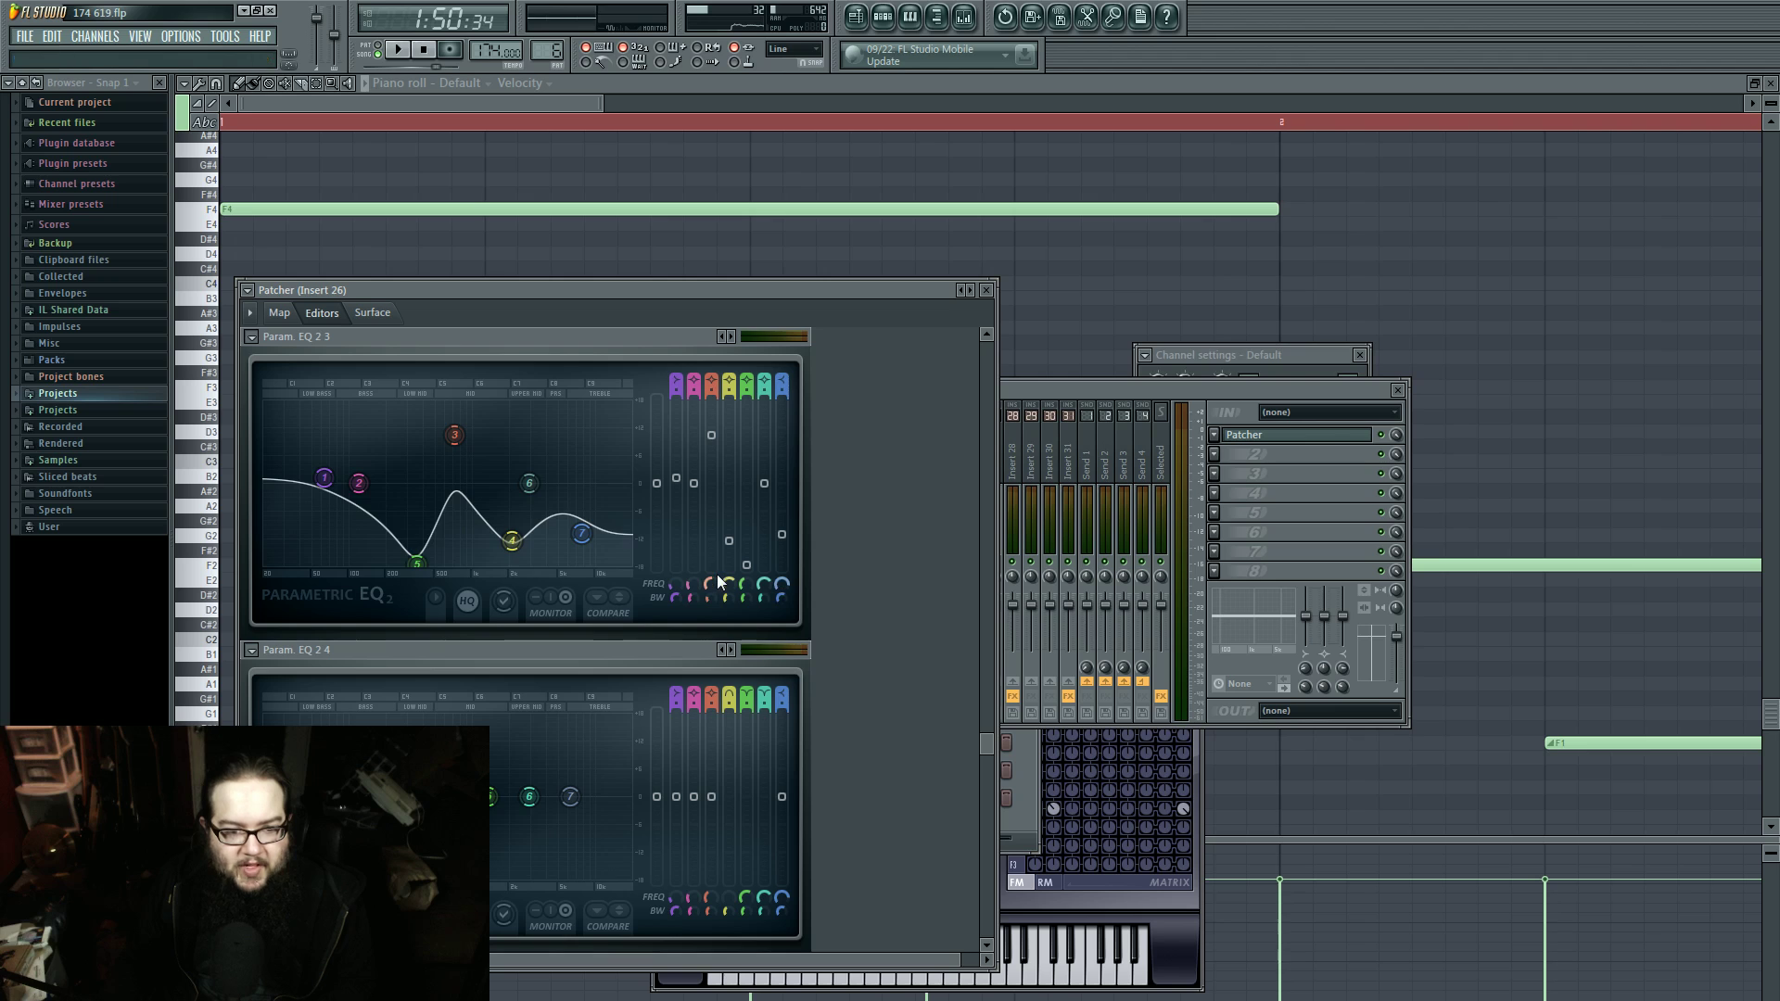
pyautogui.scroll(-2, 842, 732)
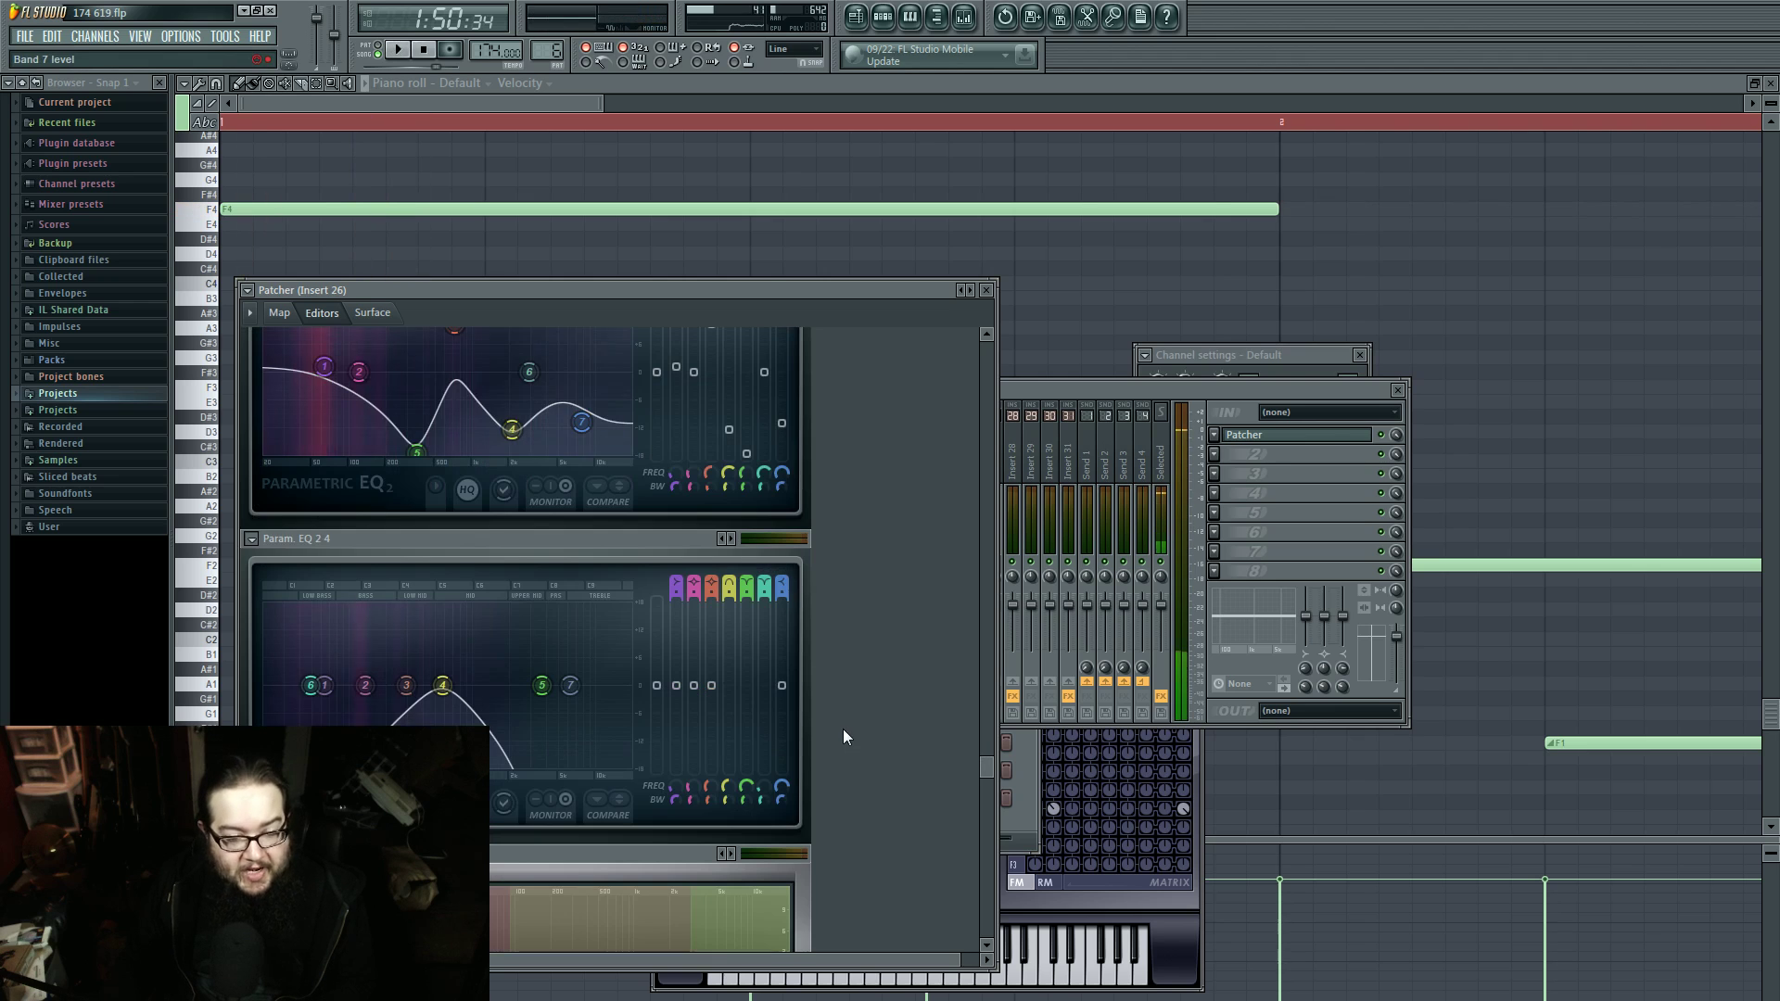
pyautogui.press('space')
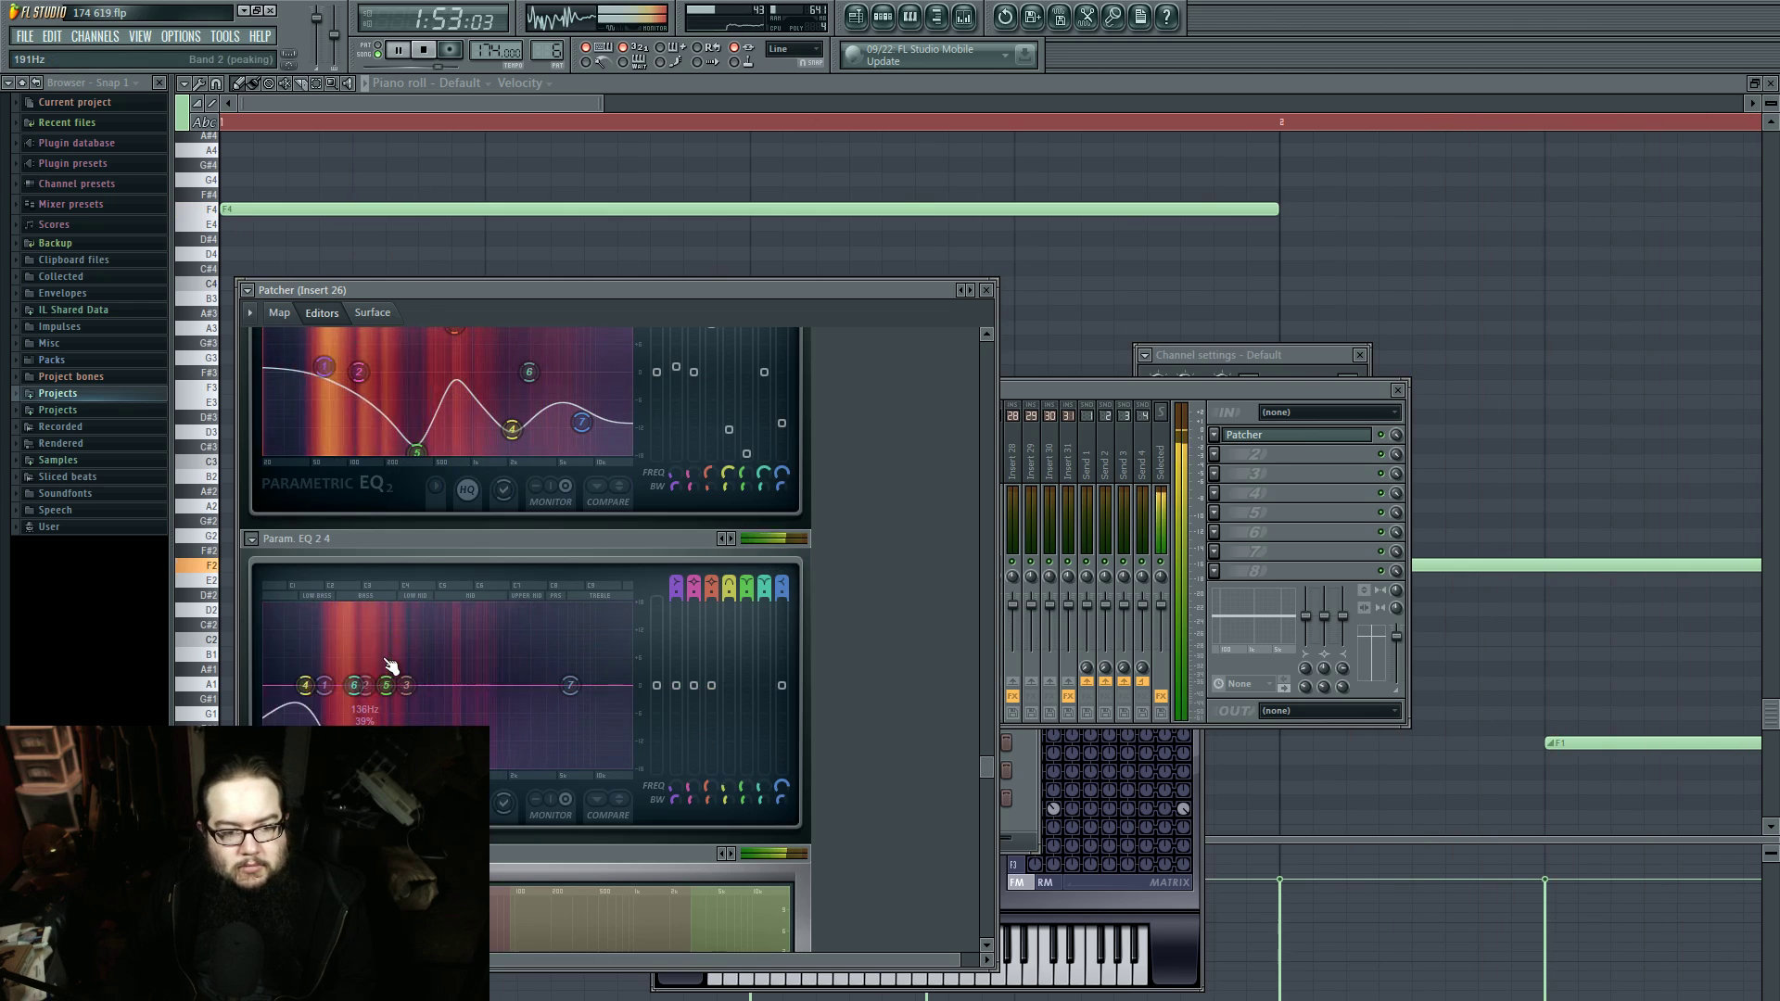
pyautogui.press('space')
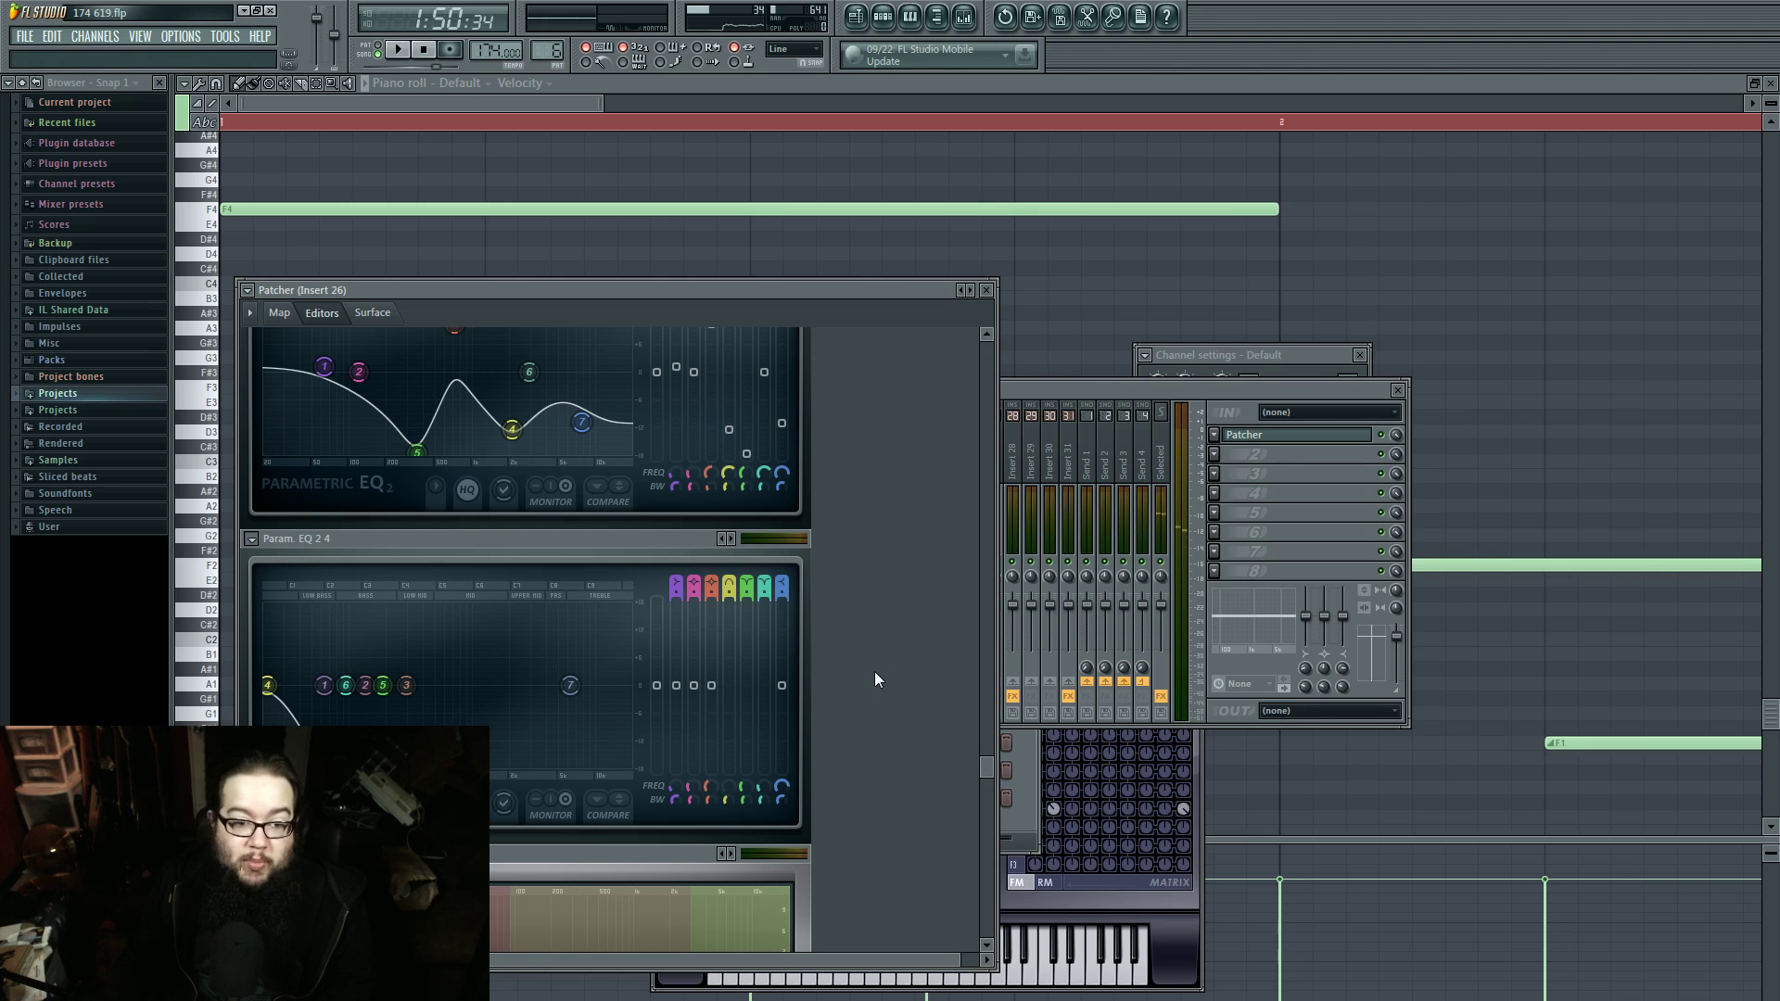
# Step: Nudge the two parallel WaveShaper nodes in the Patcher map and inspect the upper one's shaping curve
pyautogui.click(287, 312)
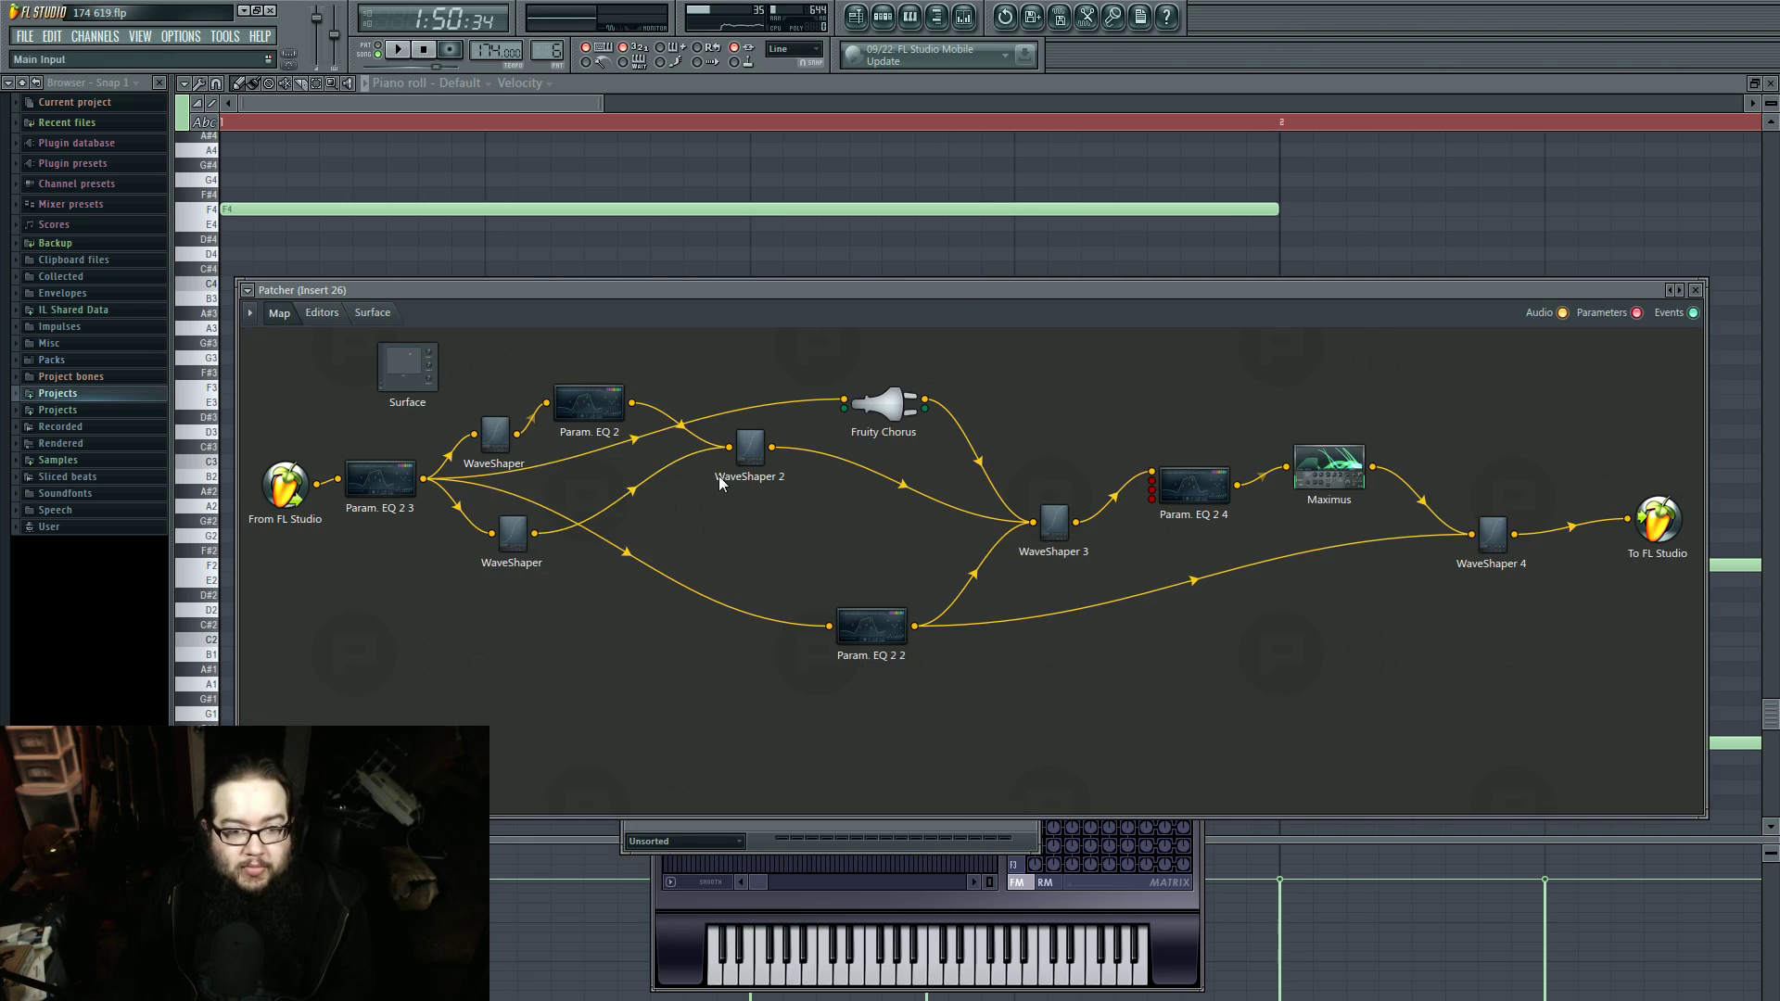
pyautogui.moveTo(497, 439); pyautogui.dragTo(507, 435)
pyautogui.moveTo(512, 540); pyautogui.dragTo(500, 547)
pyautogui.doubleClick(515, 438)
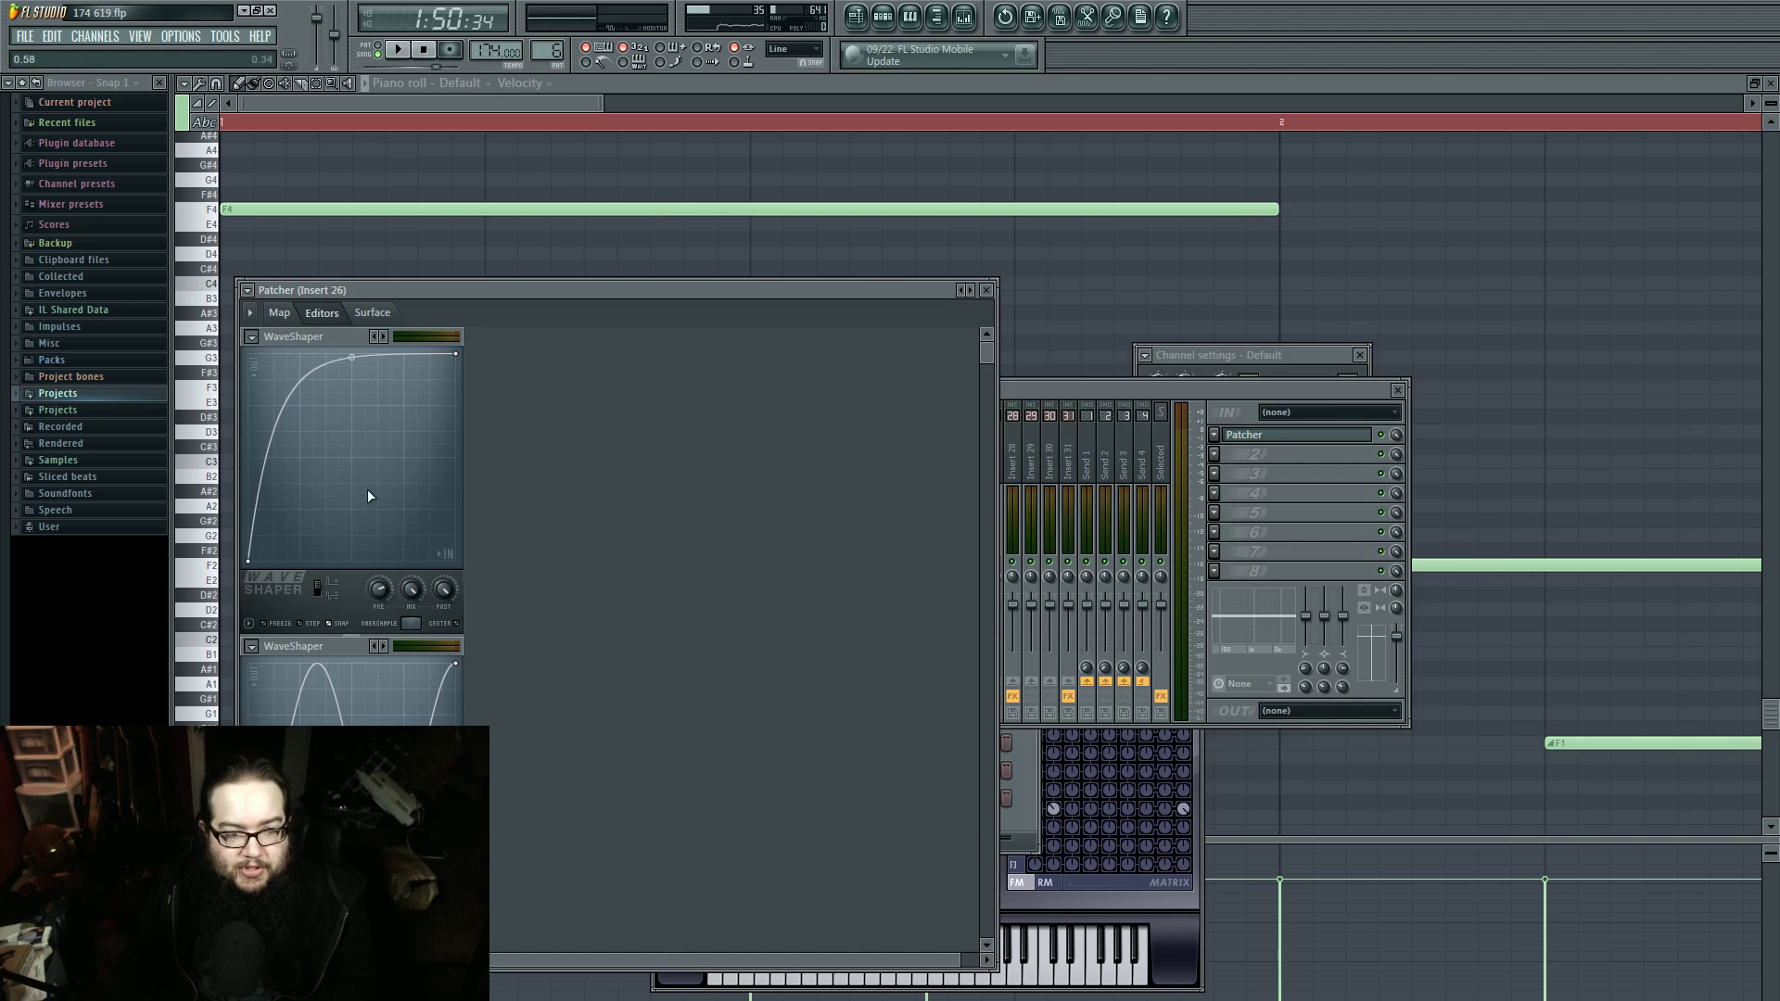
pyautogui.click(282, 313)
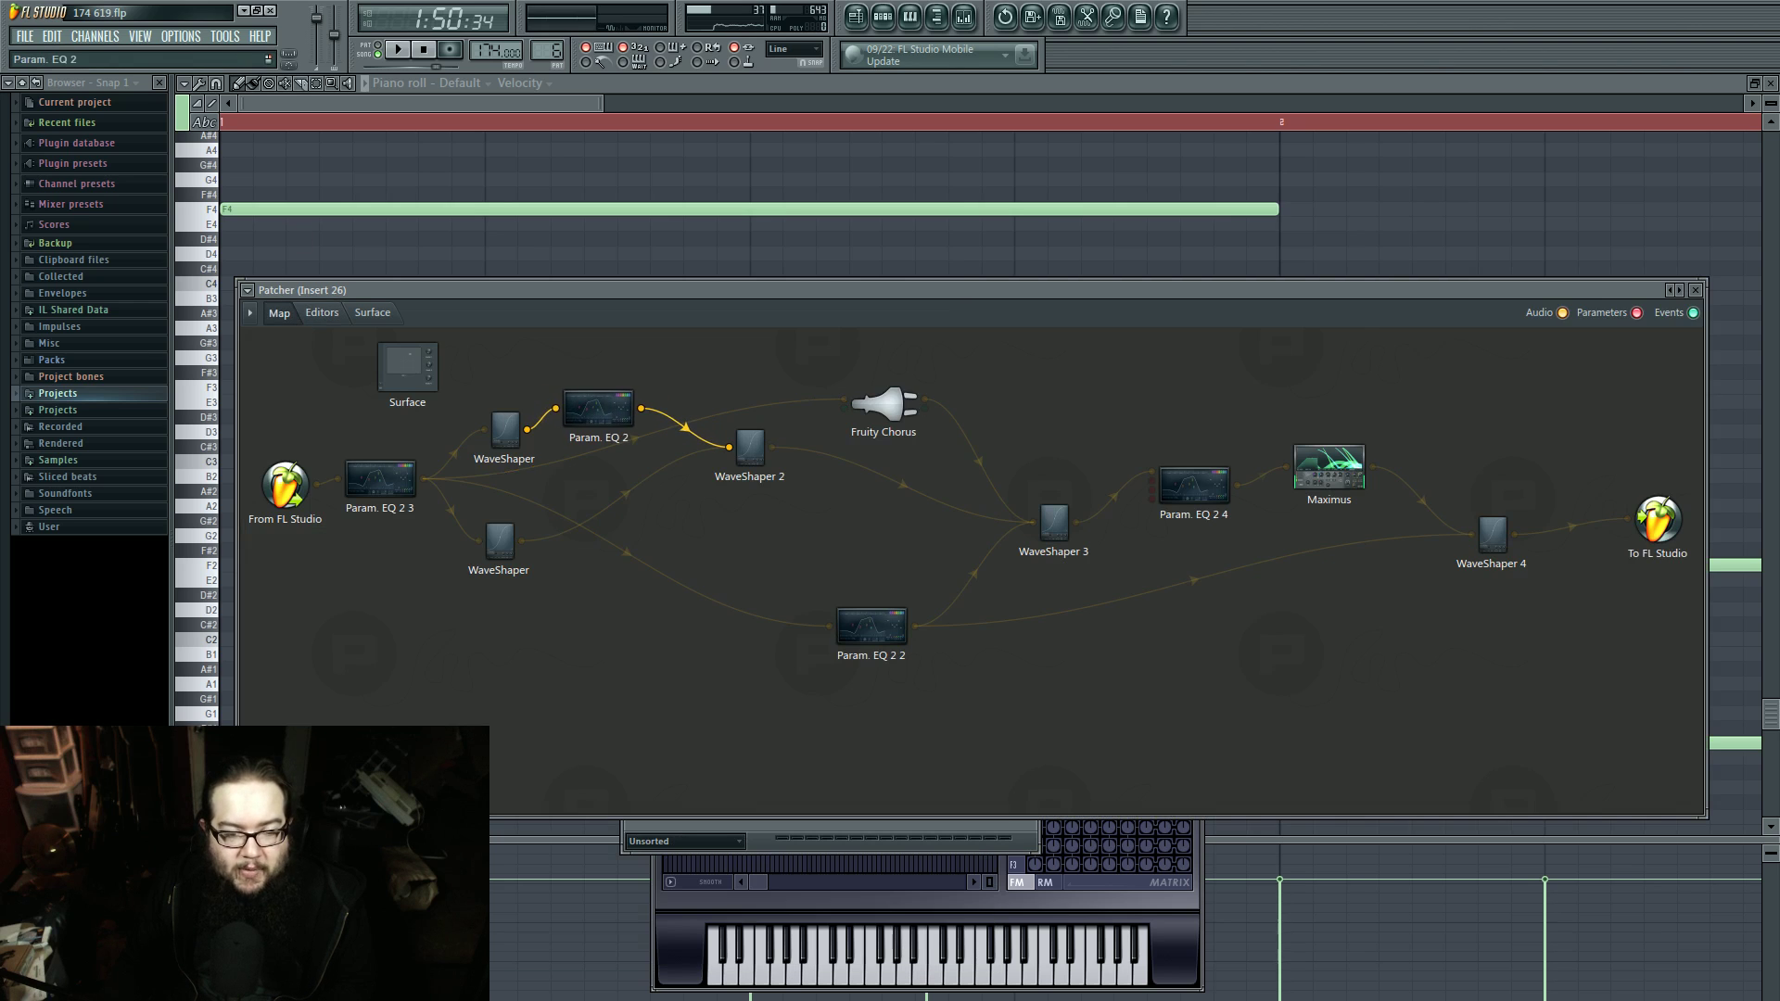
# Step: Shift the Param. EQ 2, WaveShaper 2, Param. EQ 2 2, Fruity Chorus and WaveShaper 4 nodes slightly in the Patcher map
pyautogui.moveTo(590, 414); pyautogui.dragTo(596, 419)
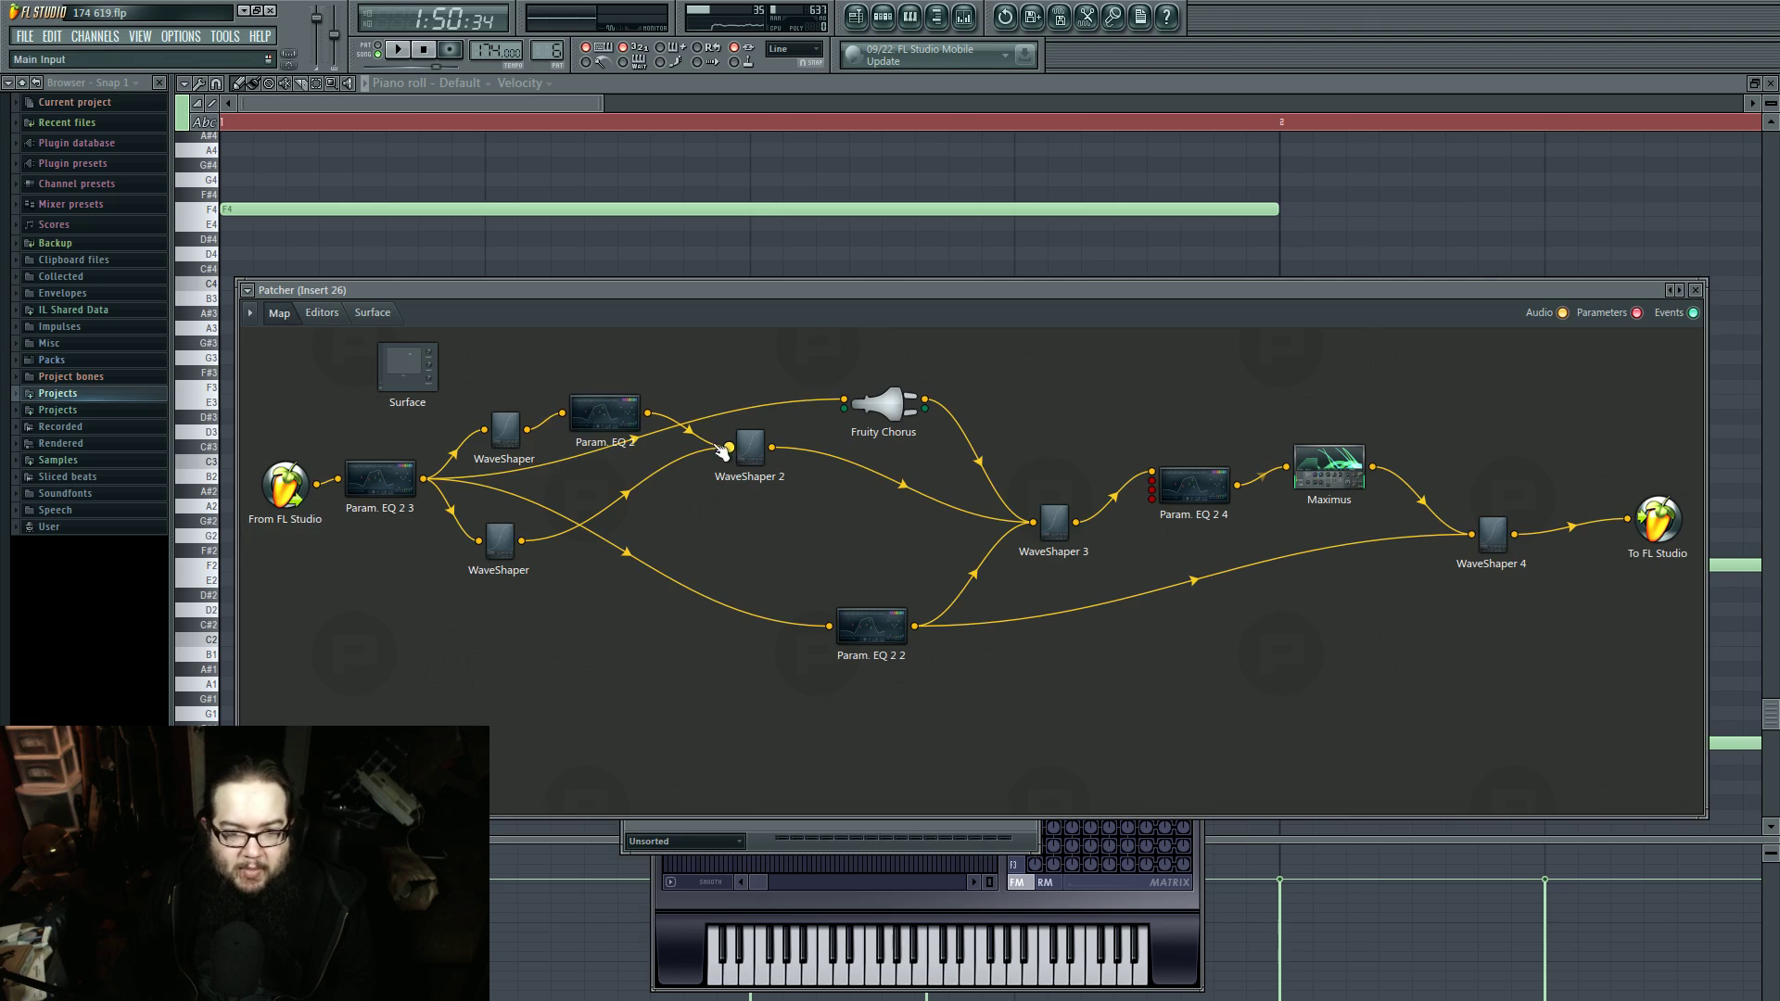
pyautogui.moveTo(722, 452); pyautogui.dragTo(757, 488)
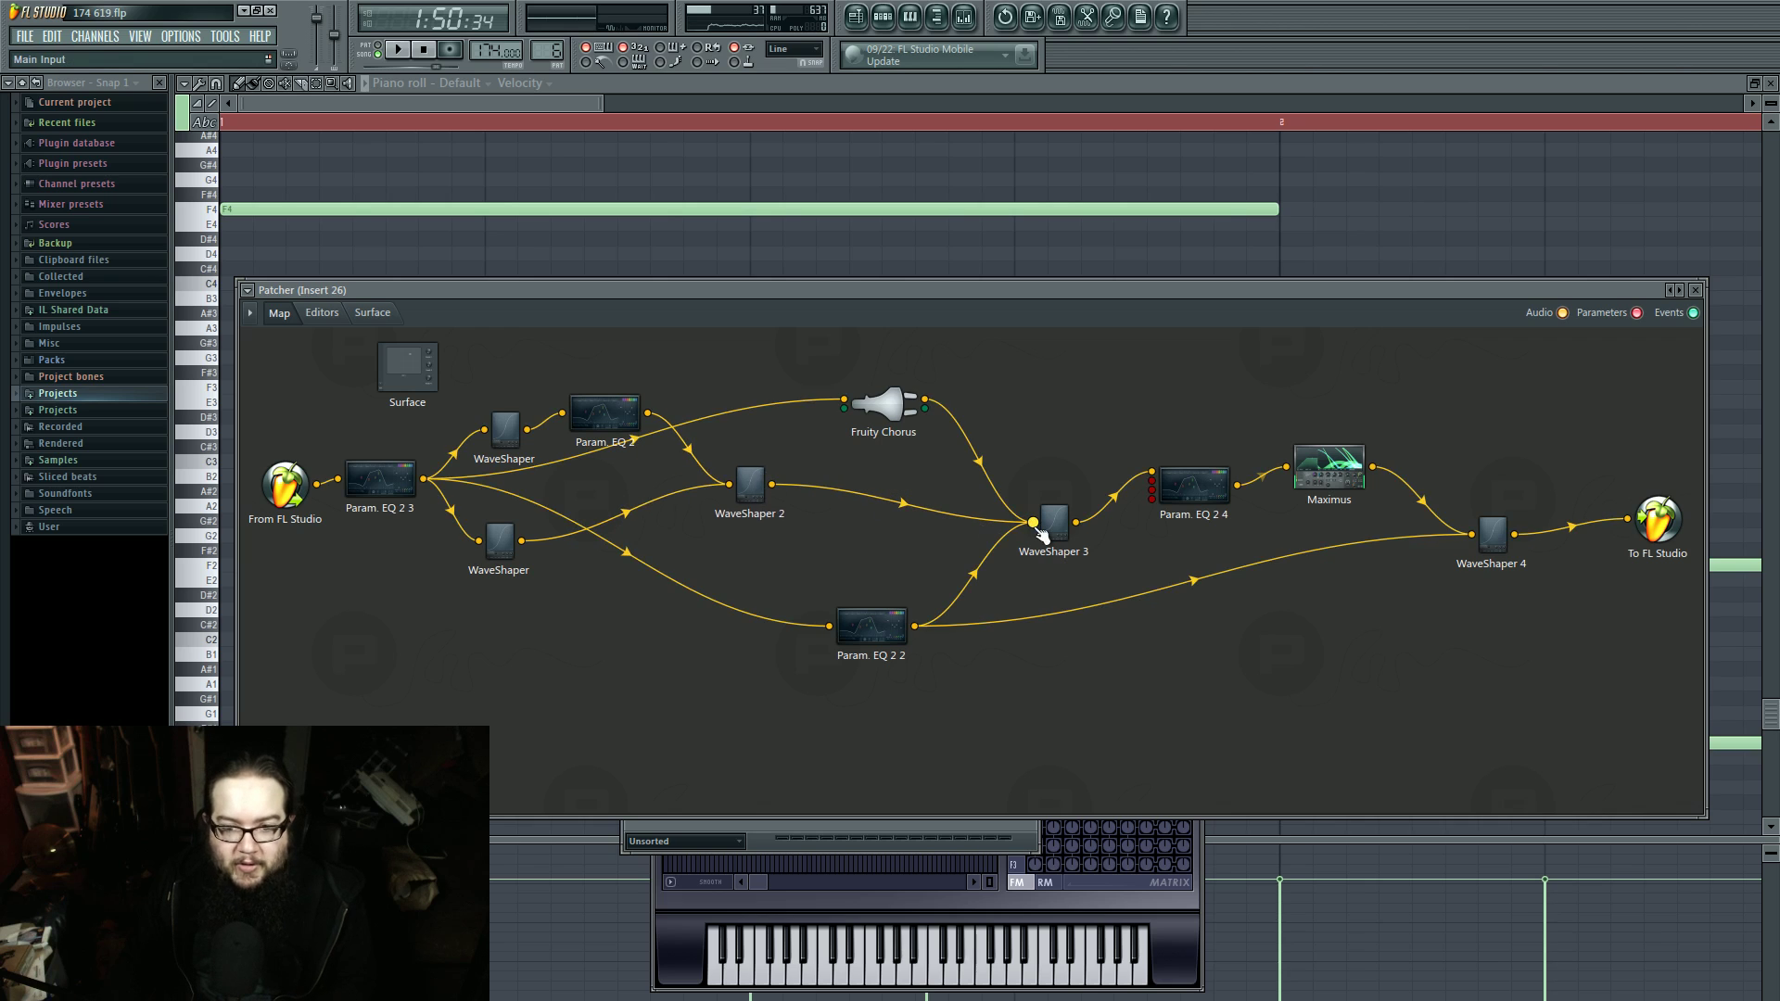
pyautogui.moveTo(874, 633); pyautogui.dragTo(867, 650)
pyautogui.moveTo(359, 480); pyautogui.dragTo(358, 479)
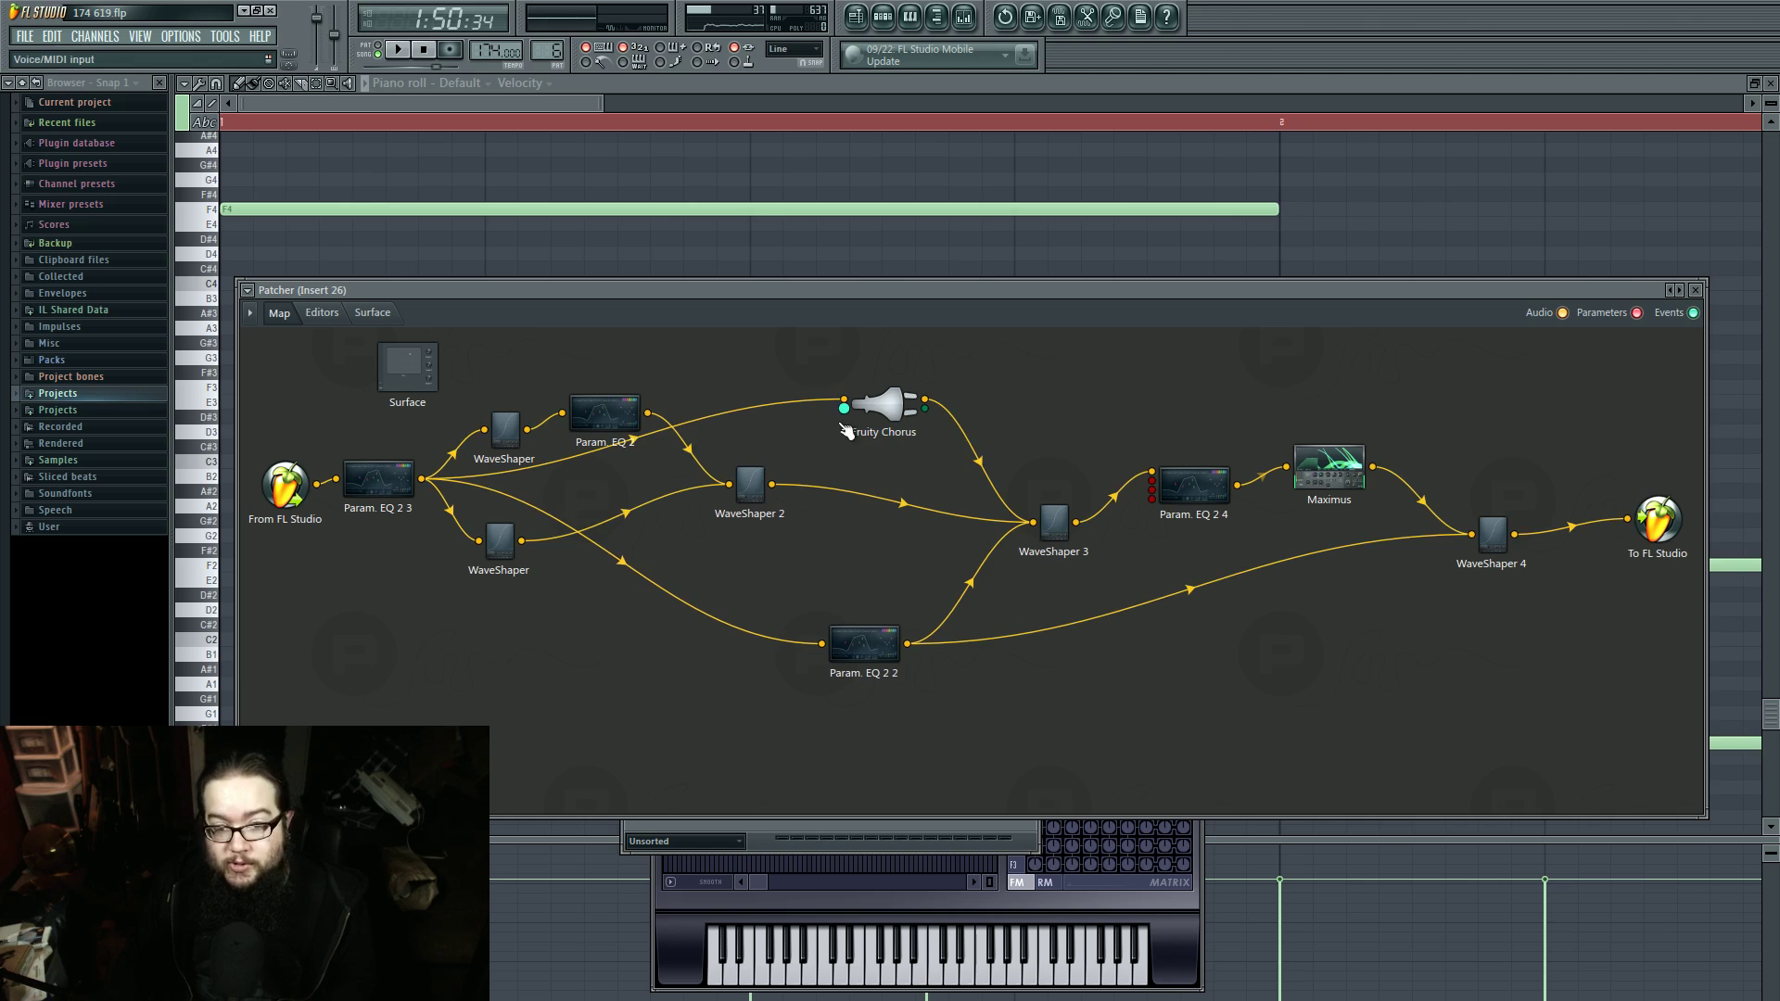
pyautogui.moveTo(888, 415); pyautogui.dragTo(891, 419)
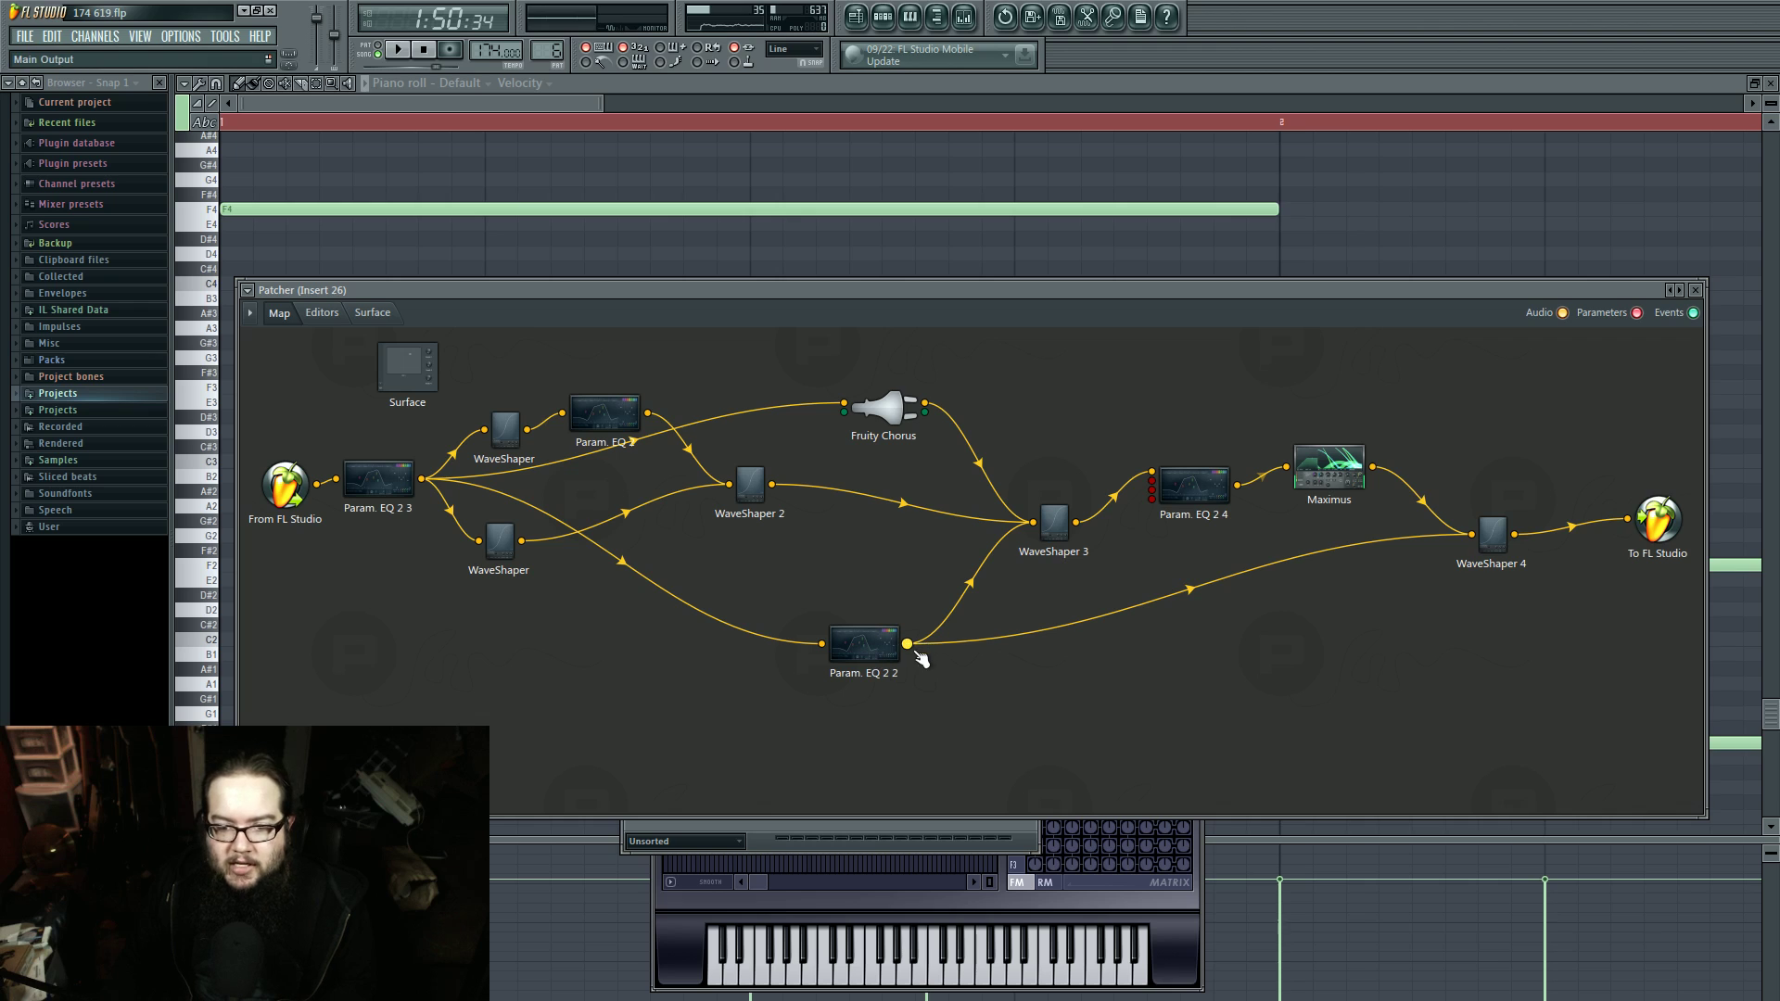
pyautogui.moveTo(1474, 542); pyautogui.dragTo(1484, 554)
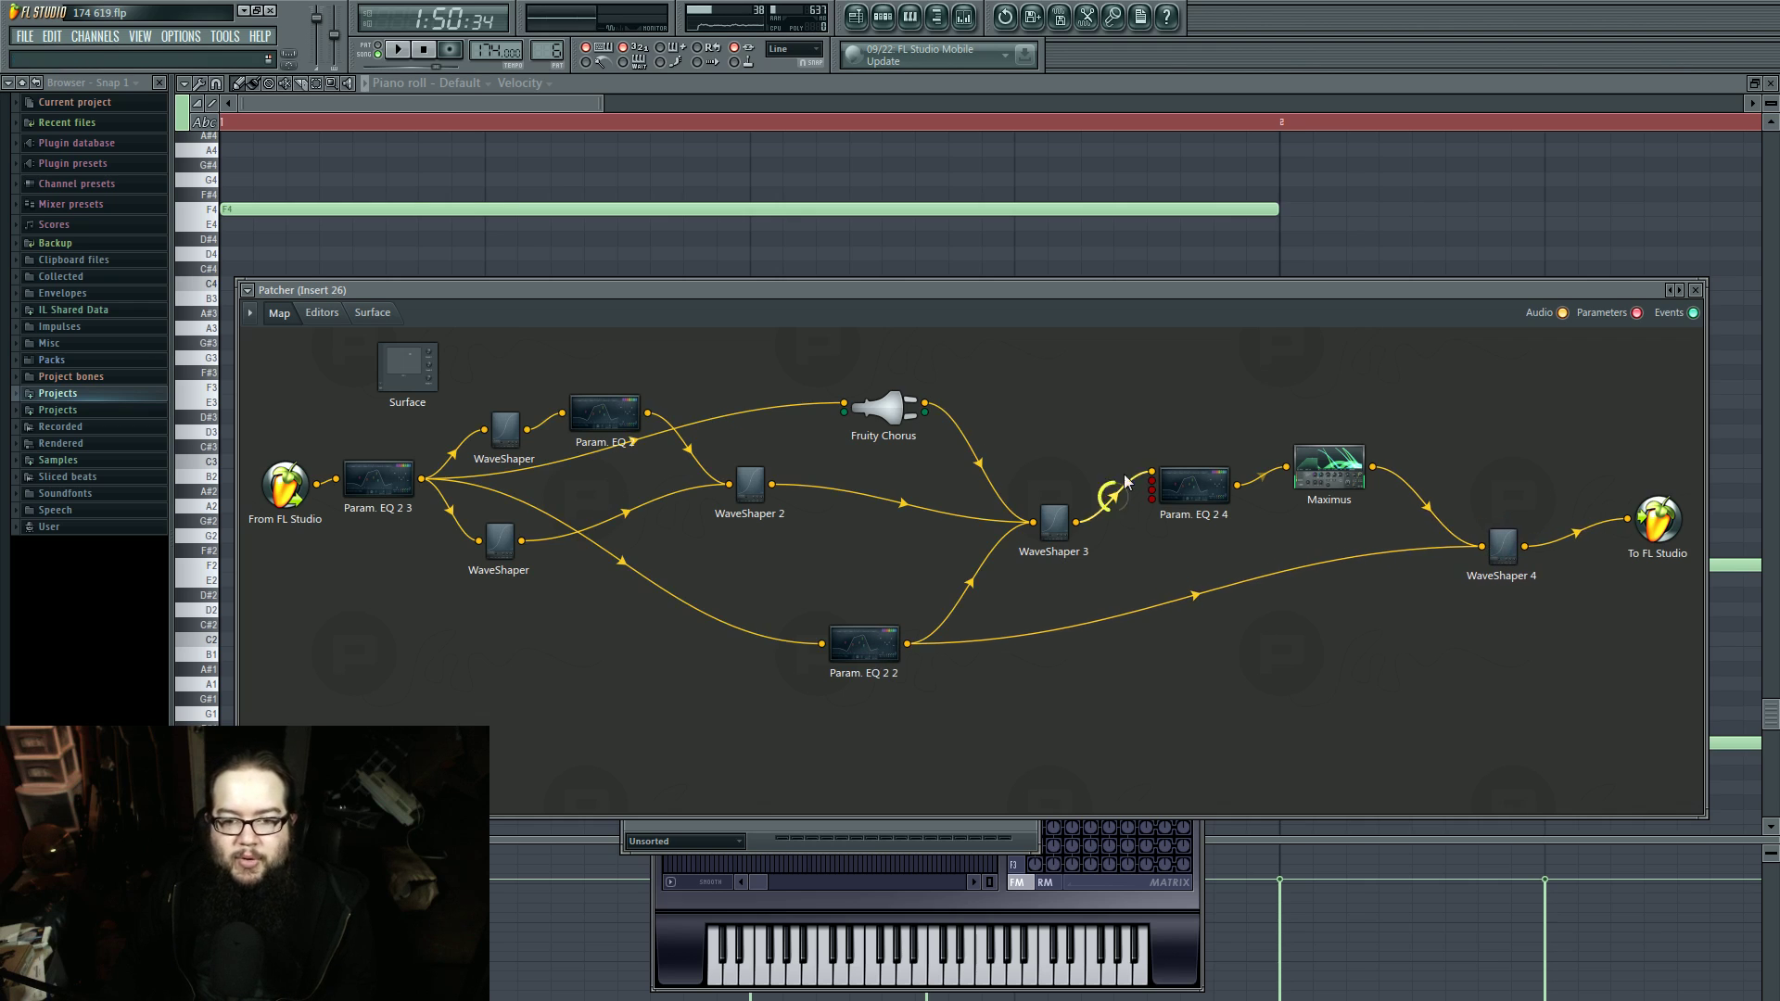
# Step: Inspect the Maximus and Param. EQ 2 4 settings near the end of the Patcher chain
pyautogui.doubleClick(1325, 465)
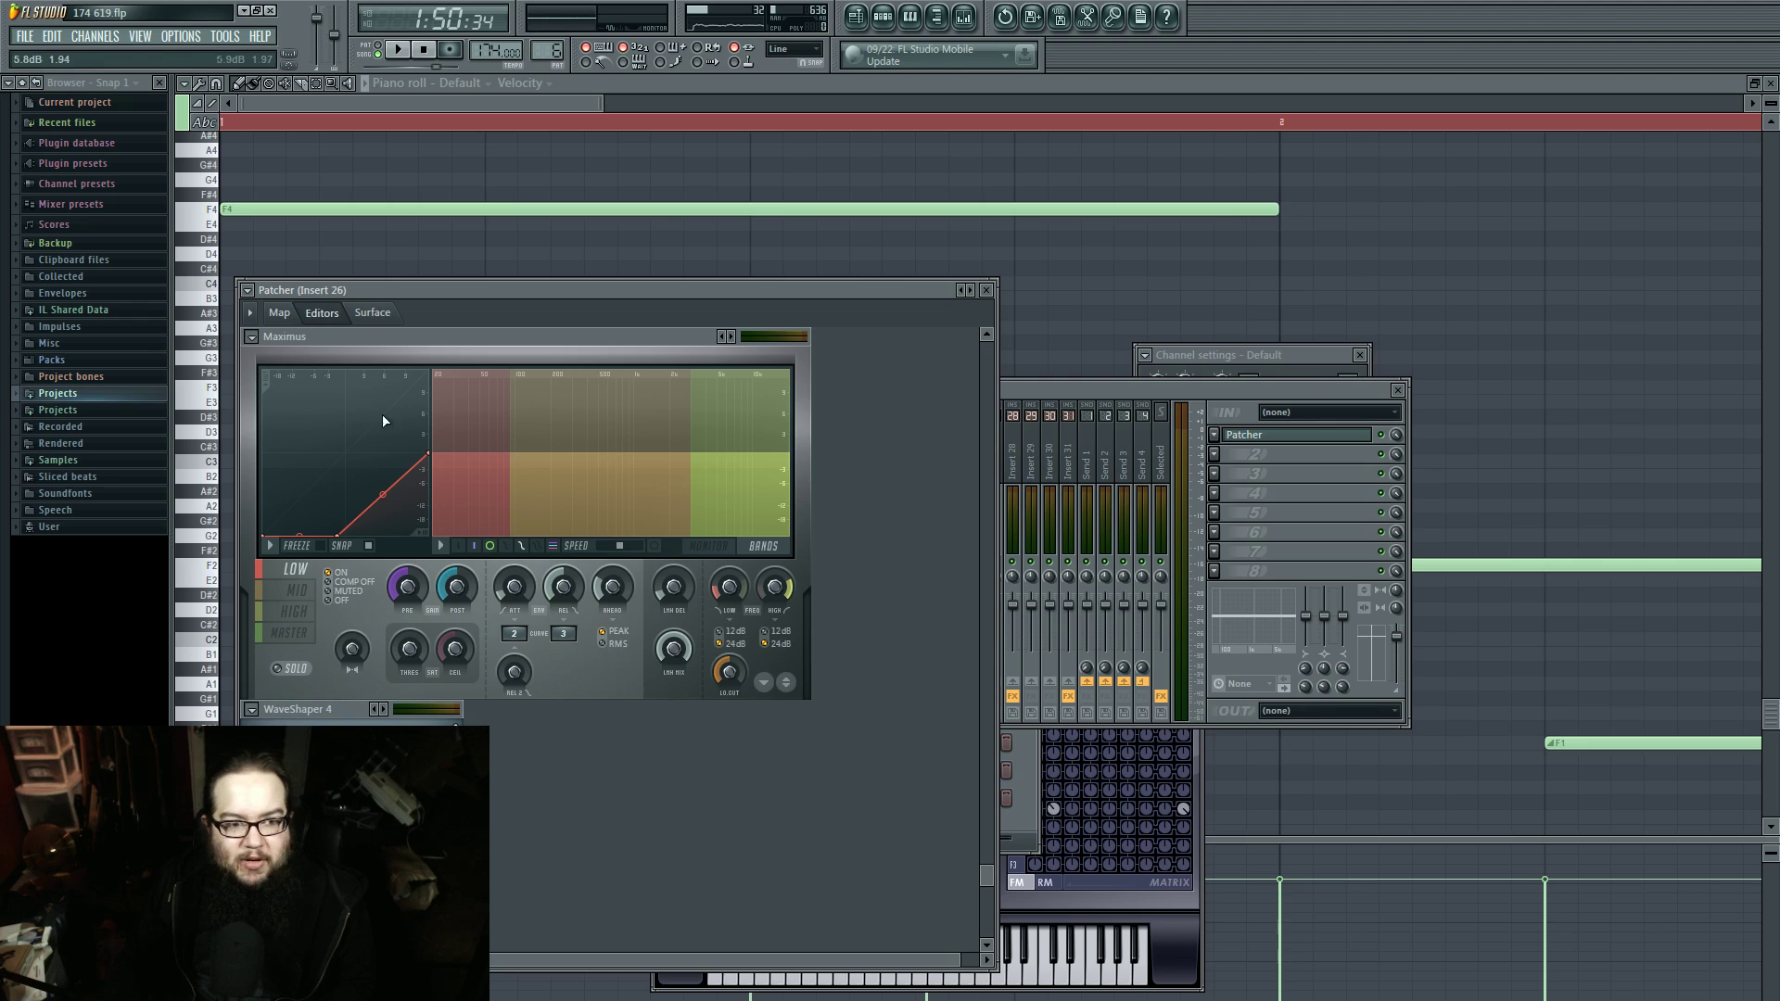
pyautogui.moveTo(450, 289); pyautogui.dragTo(592, 279)
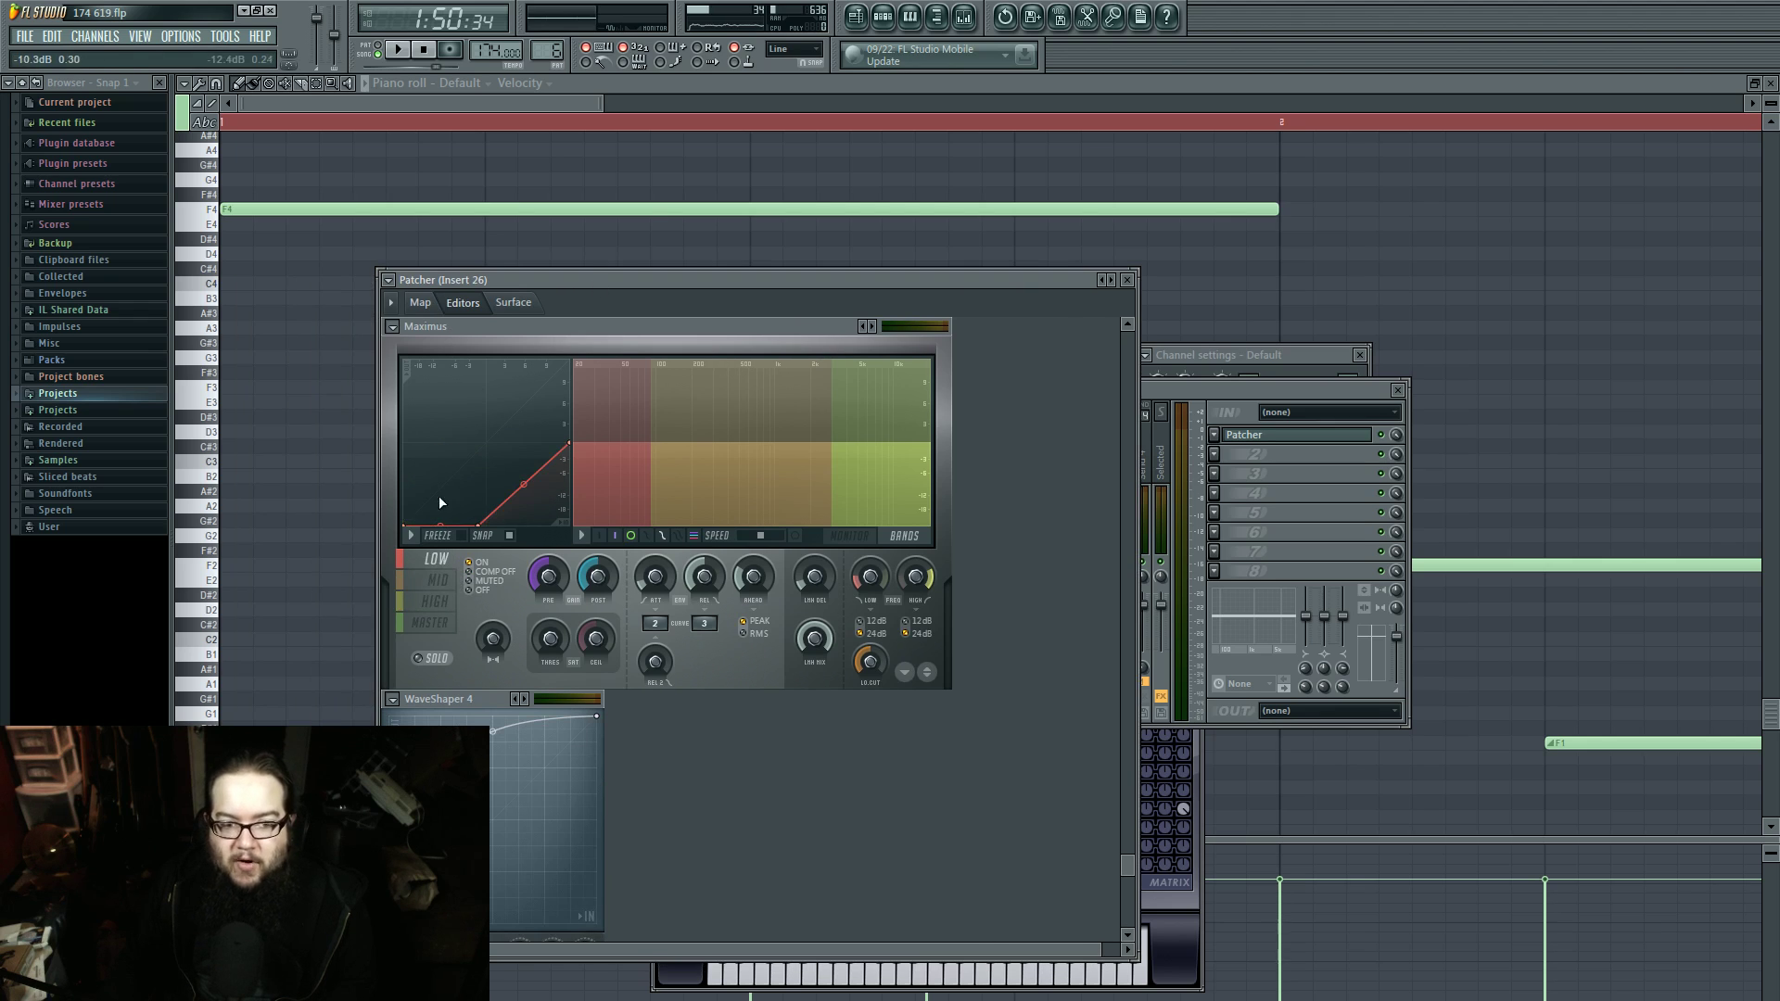
pyautogui.click(422, 305)
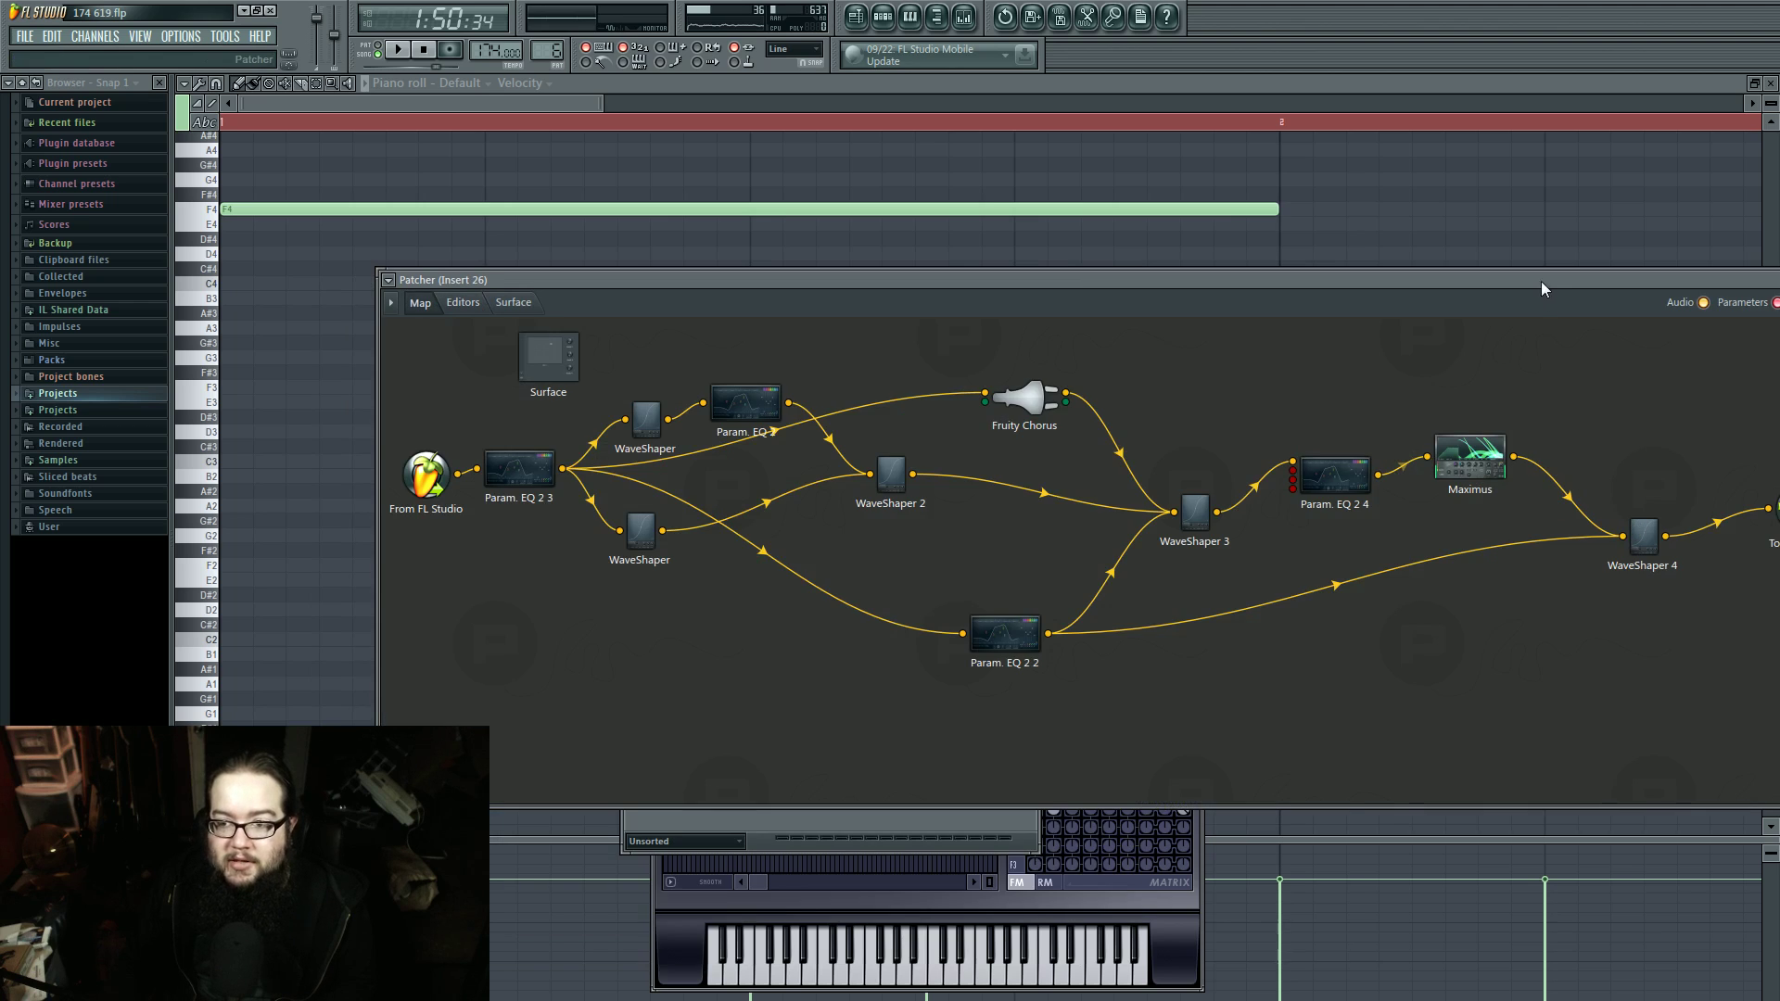
pyautogui.moveTo(1541, 284); pyautogui.dragTo(1391, 282)
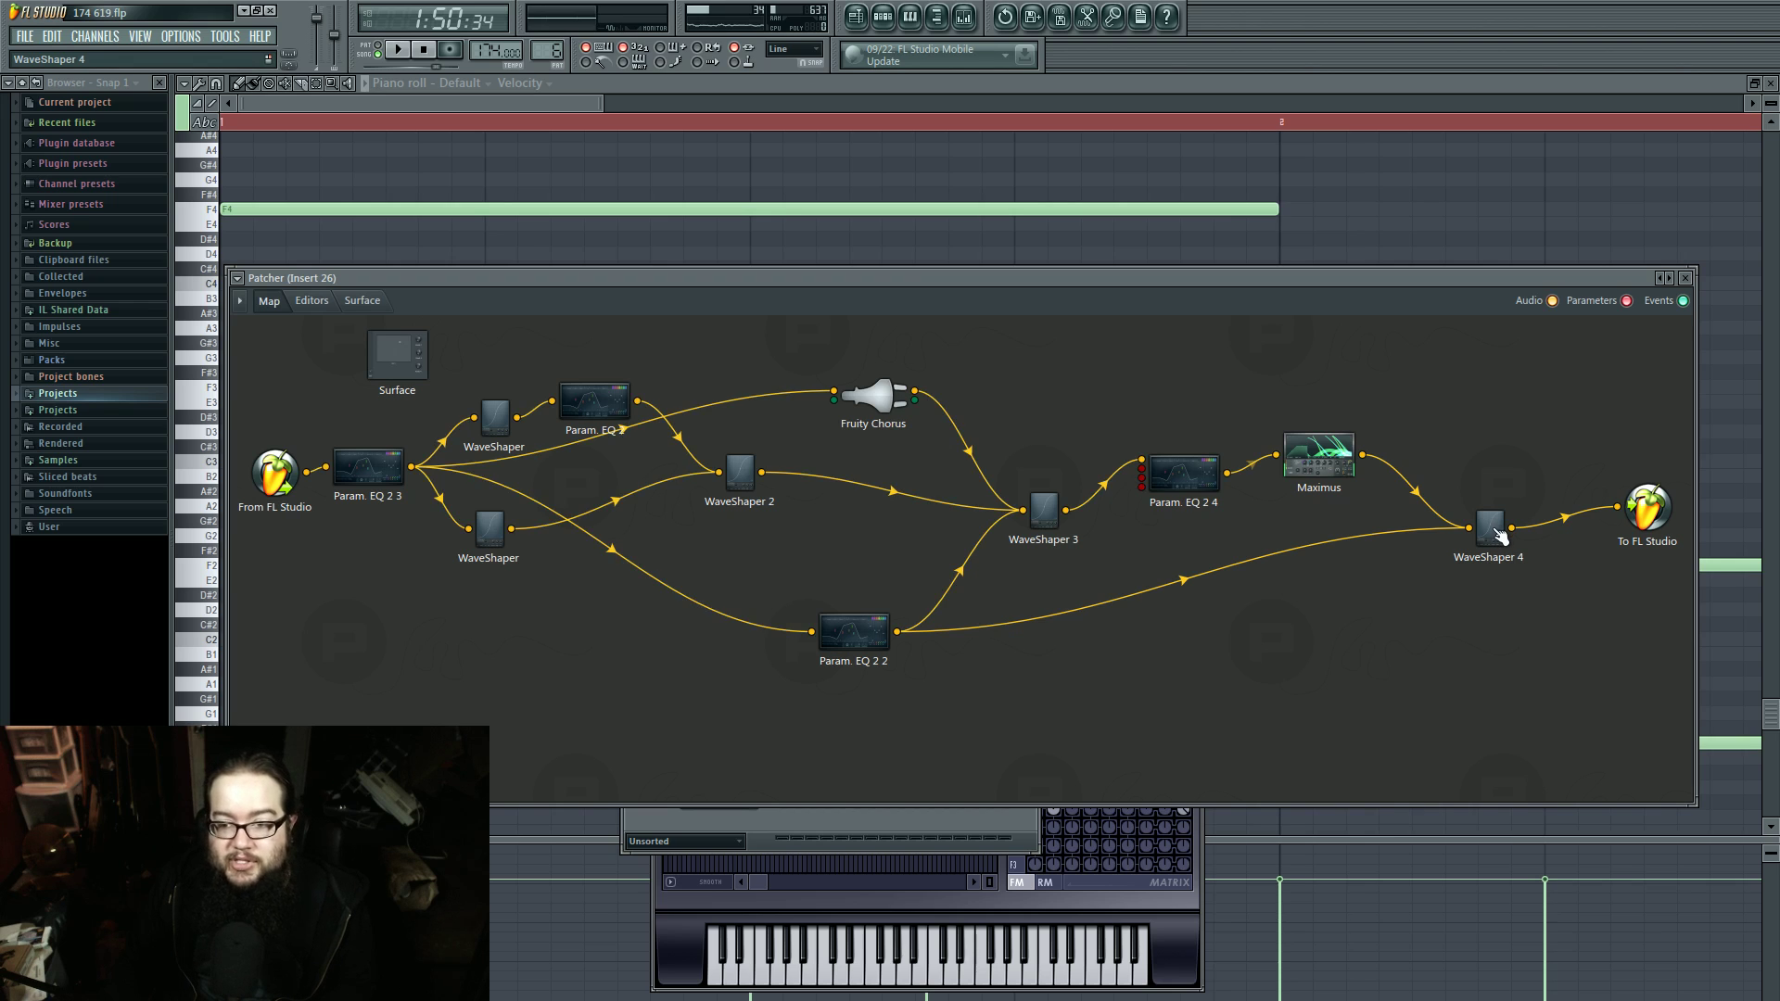
pyautogui.moveTo(1338, 468); pyautogui.dragTo(1348, 470)
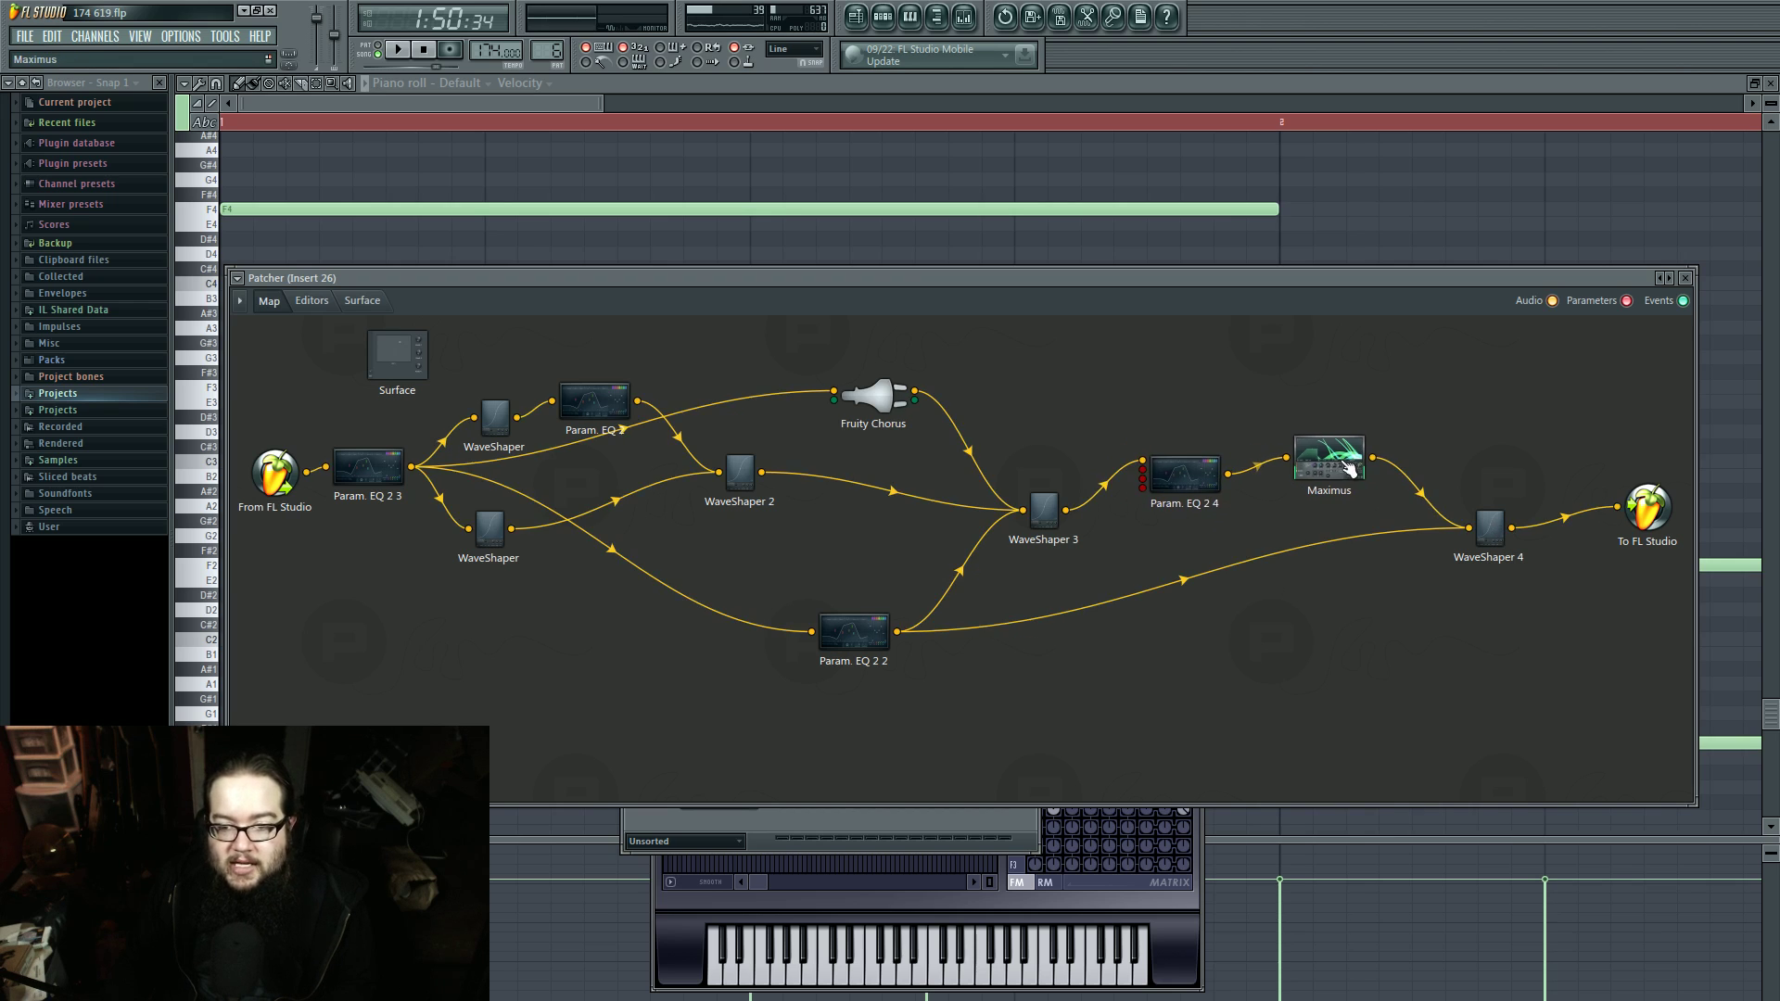
pyautogui.doubleClick(1181, 477)
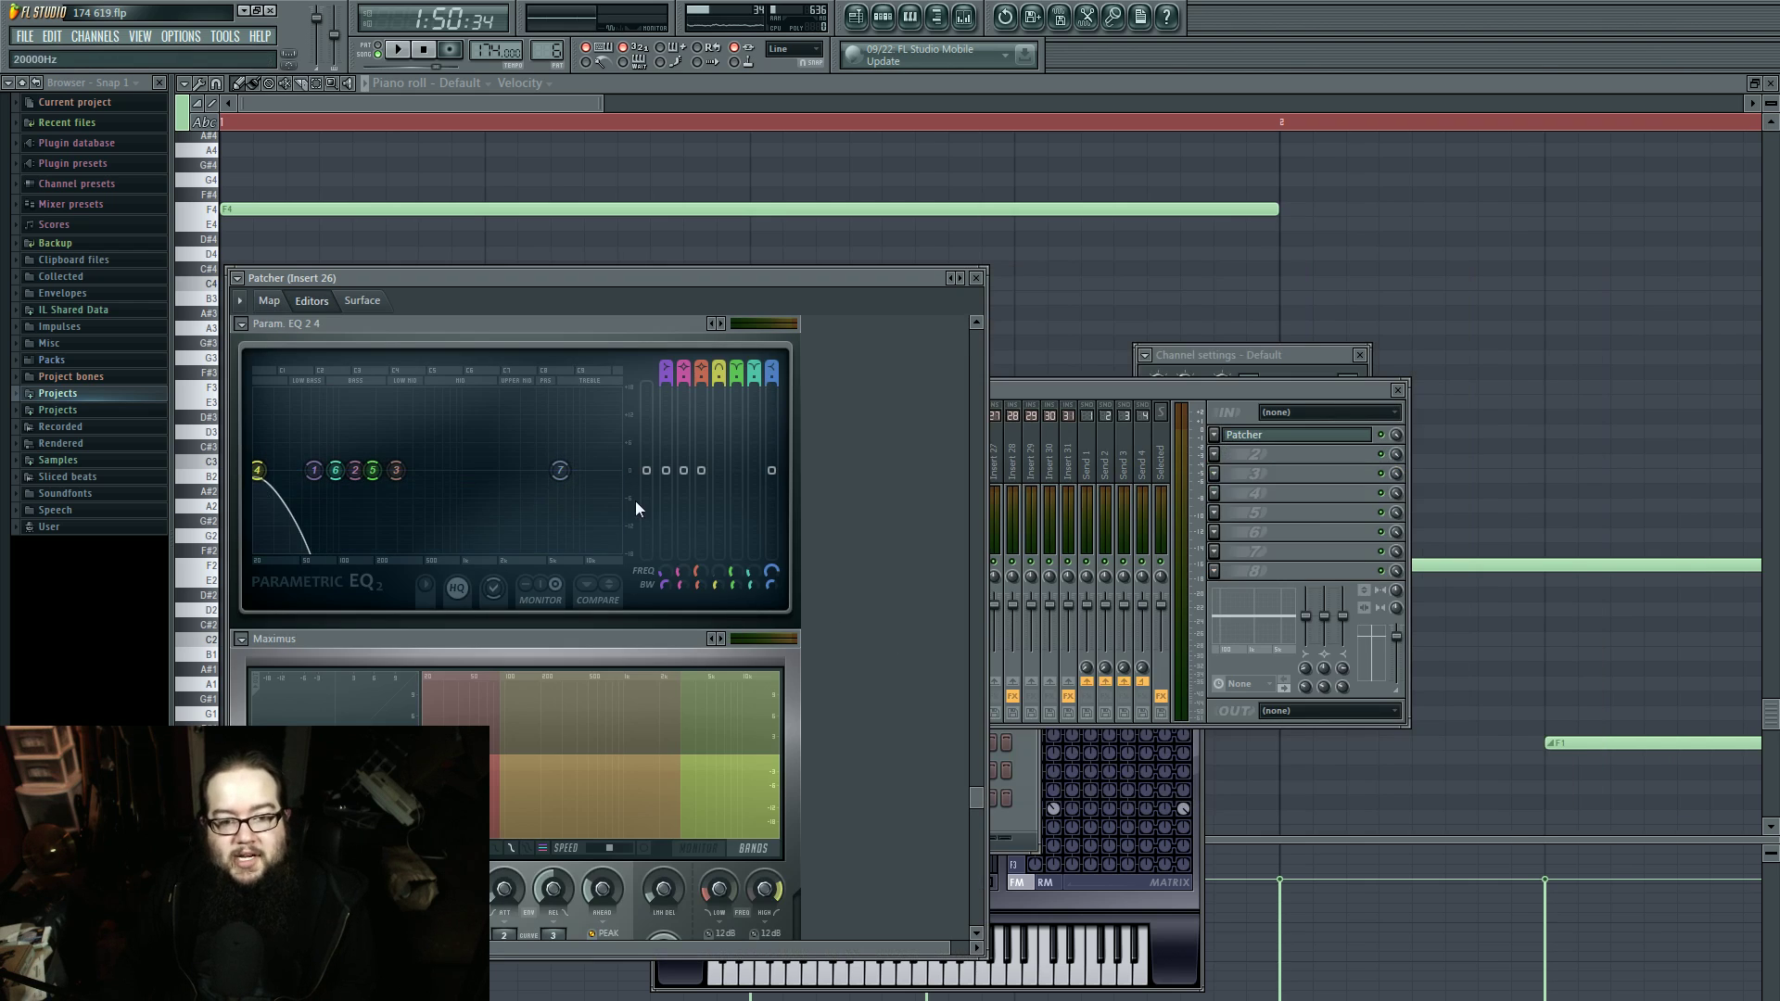
# Step: Return to the playlist and play Pattern 6, Pattern 9 and Pattern 8 with their Patcher frequency envelopes
pyautogui.click(856, 16)
pyautogui.press('space')
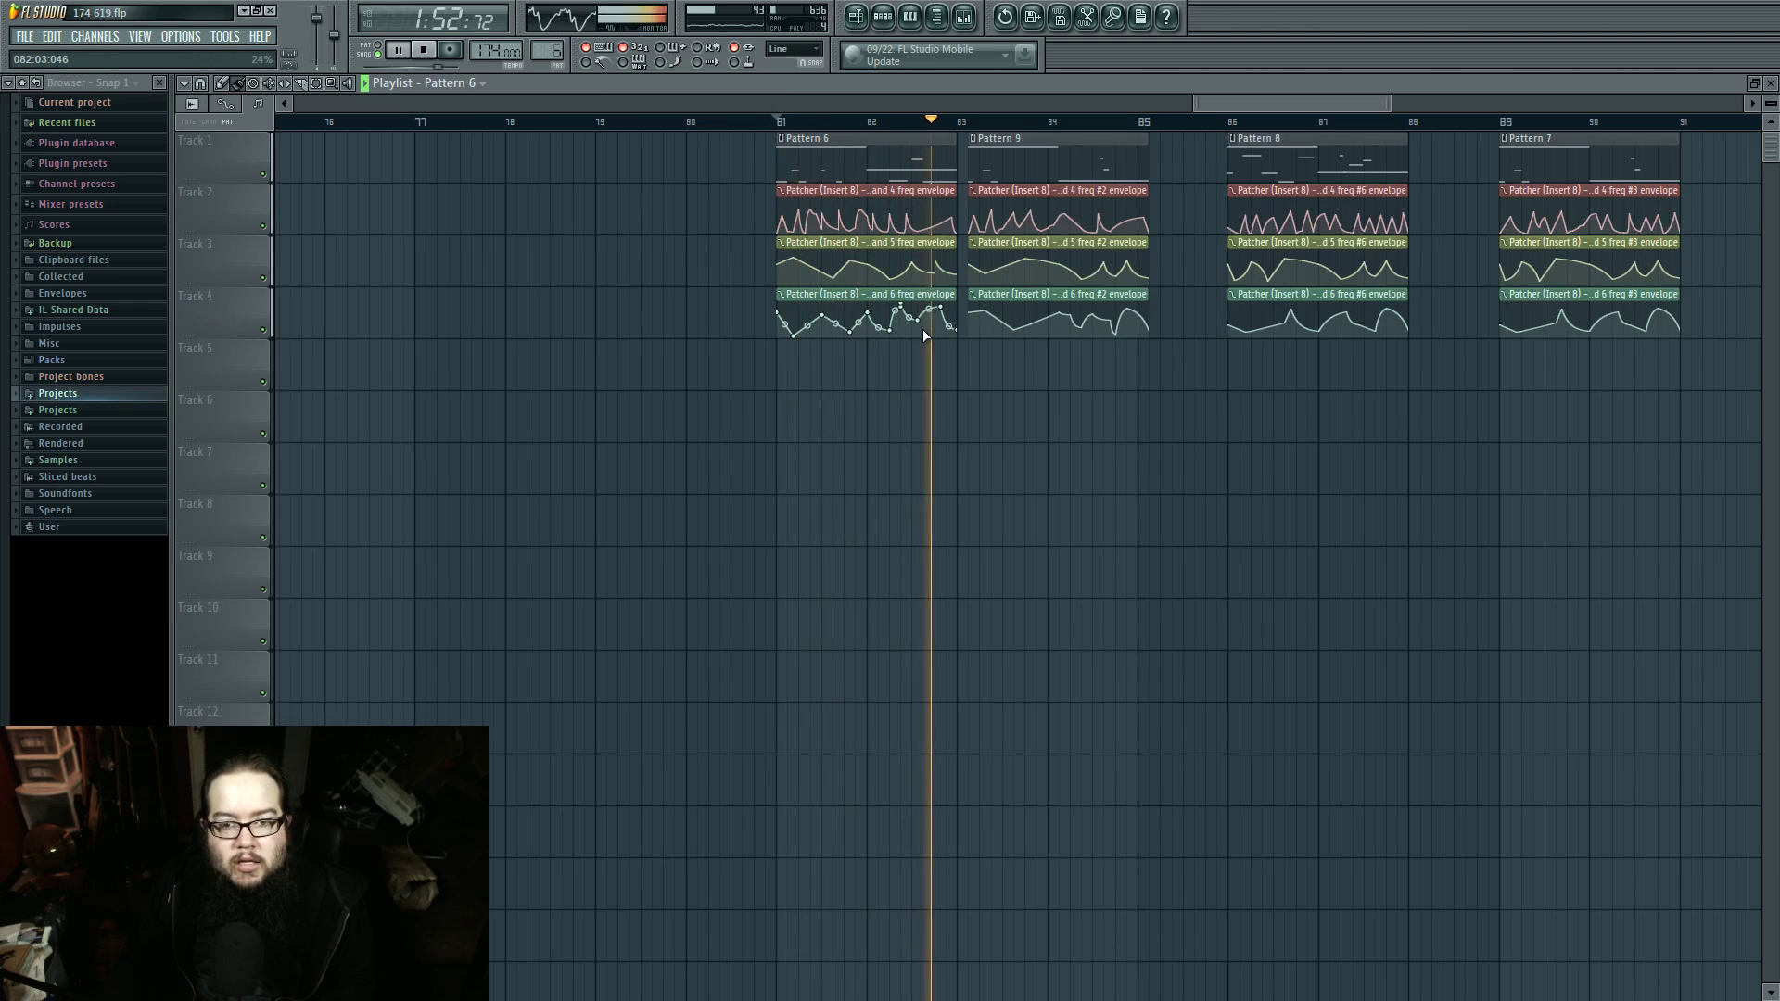
pyautogui.press('space')
pyautogui.moveTo(879, 264)
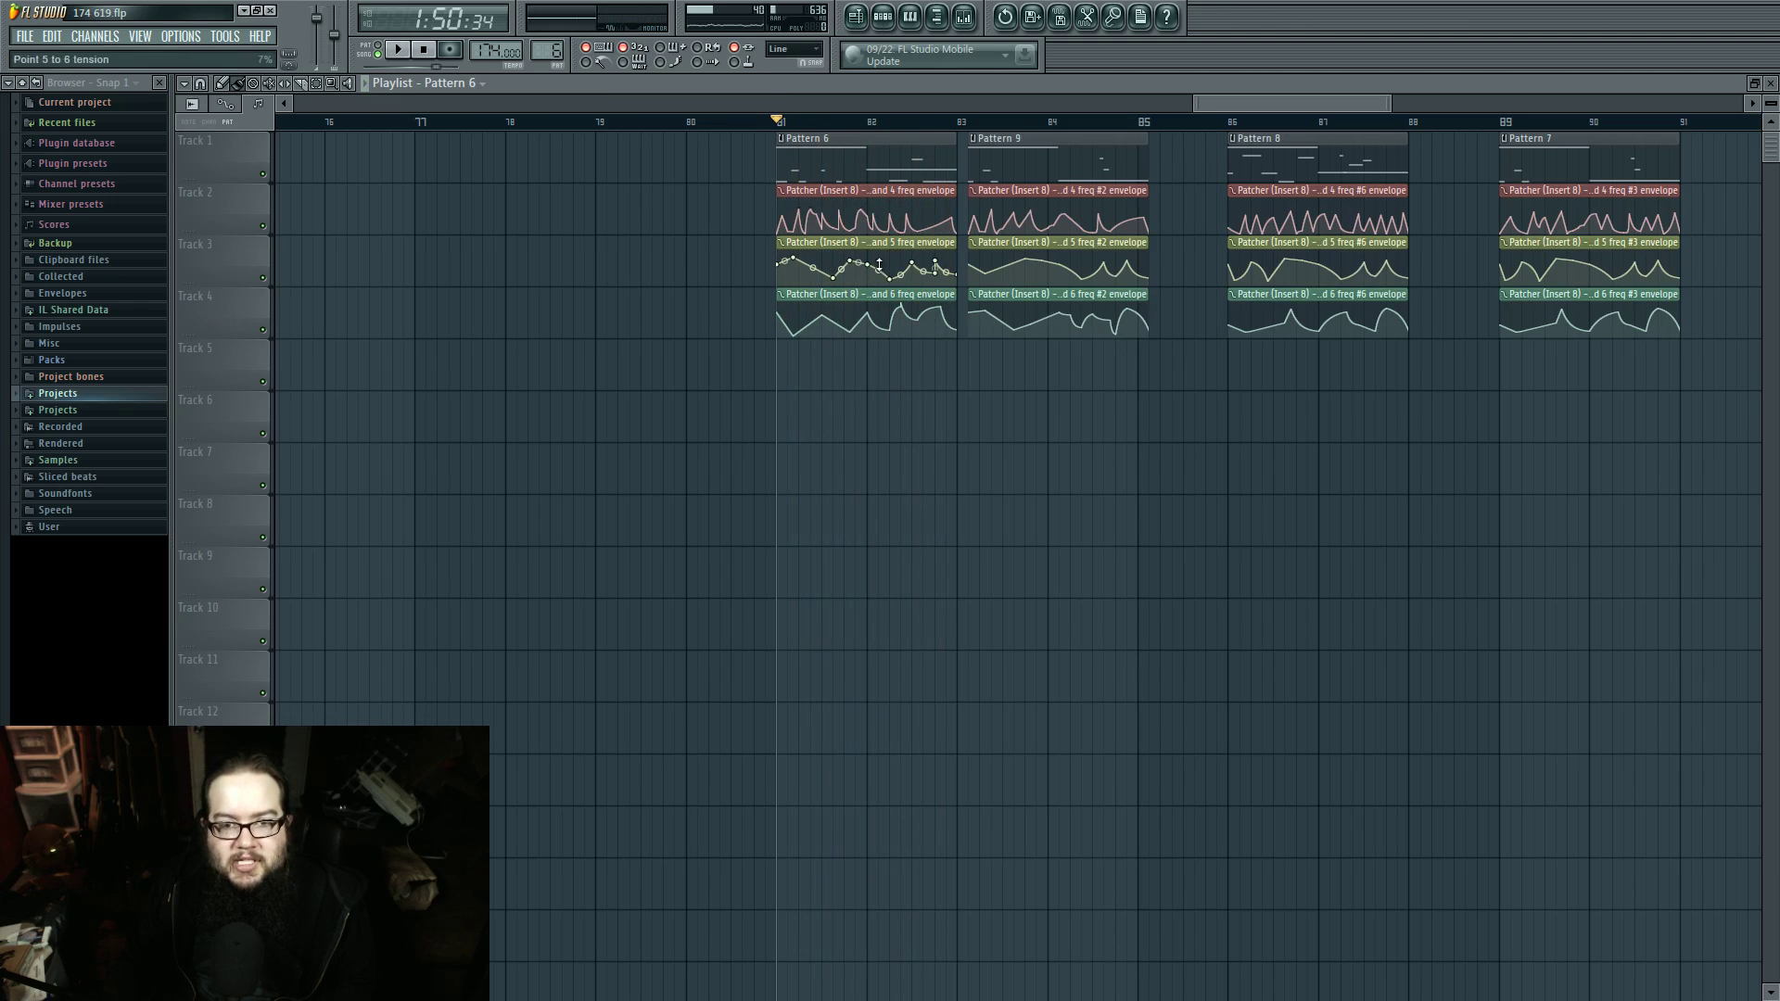
pyautogui.click(964, 115)
pyautogui.press('space')
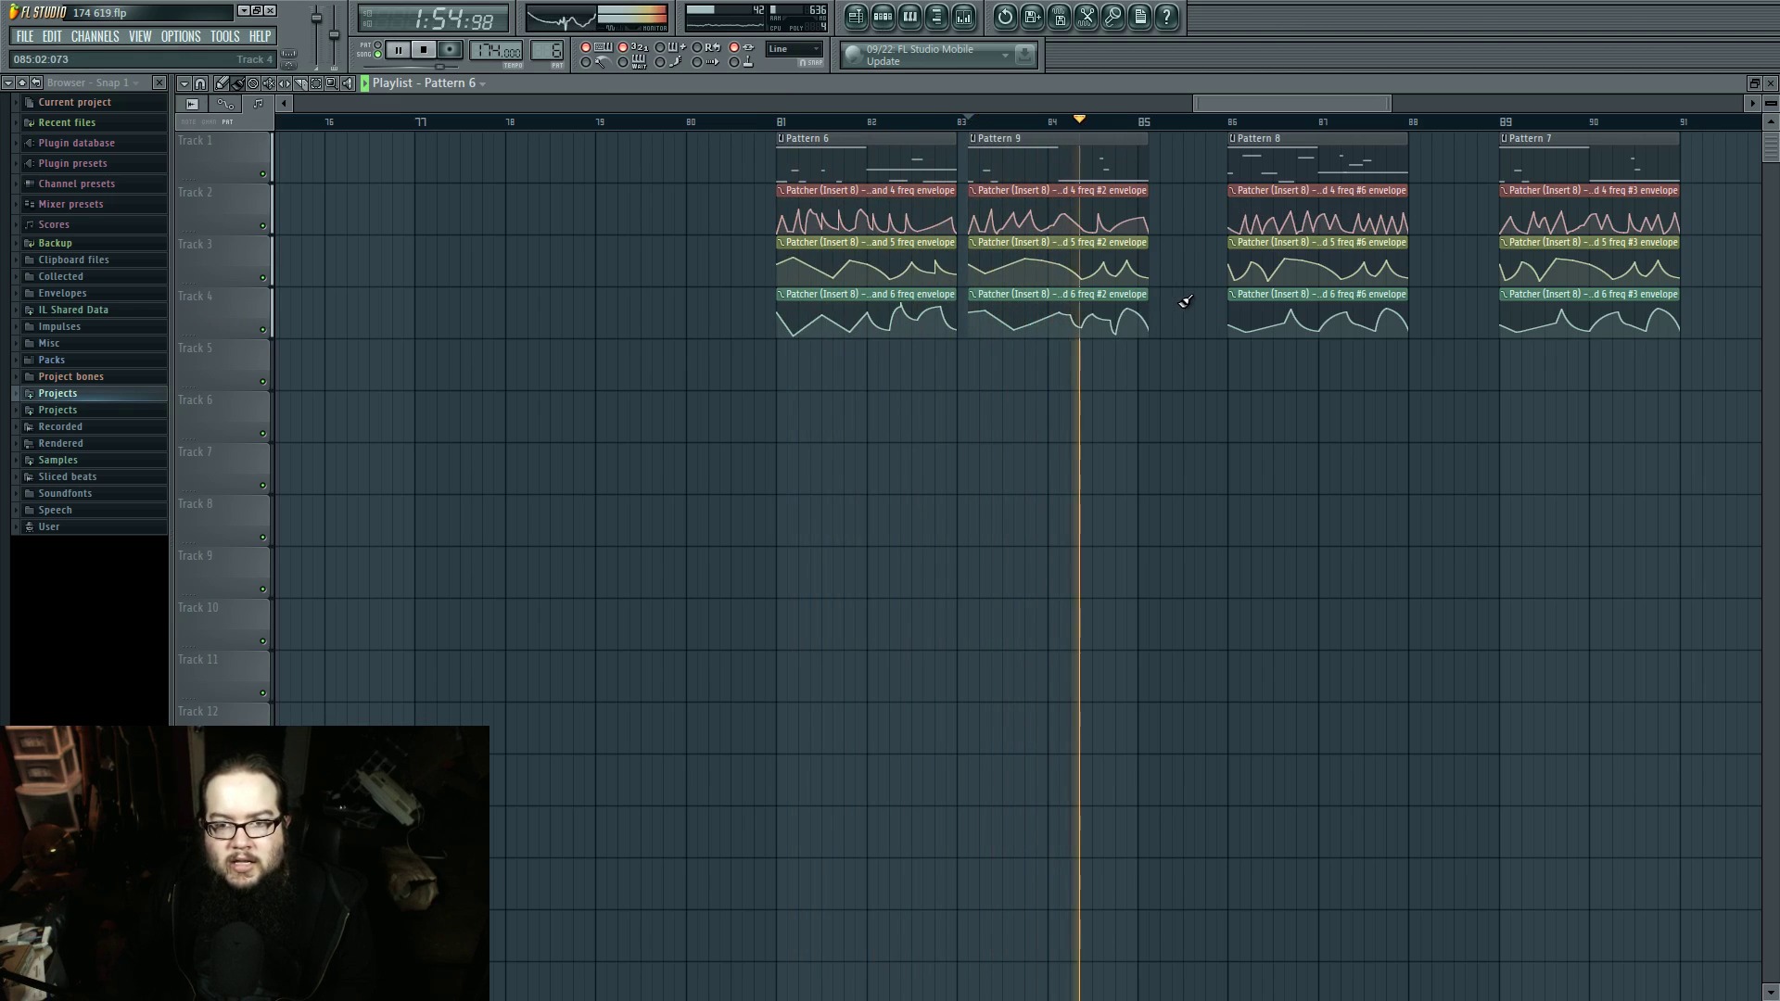
pyautogui.click(1232, 121)
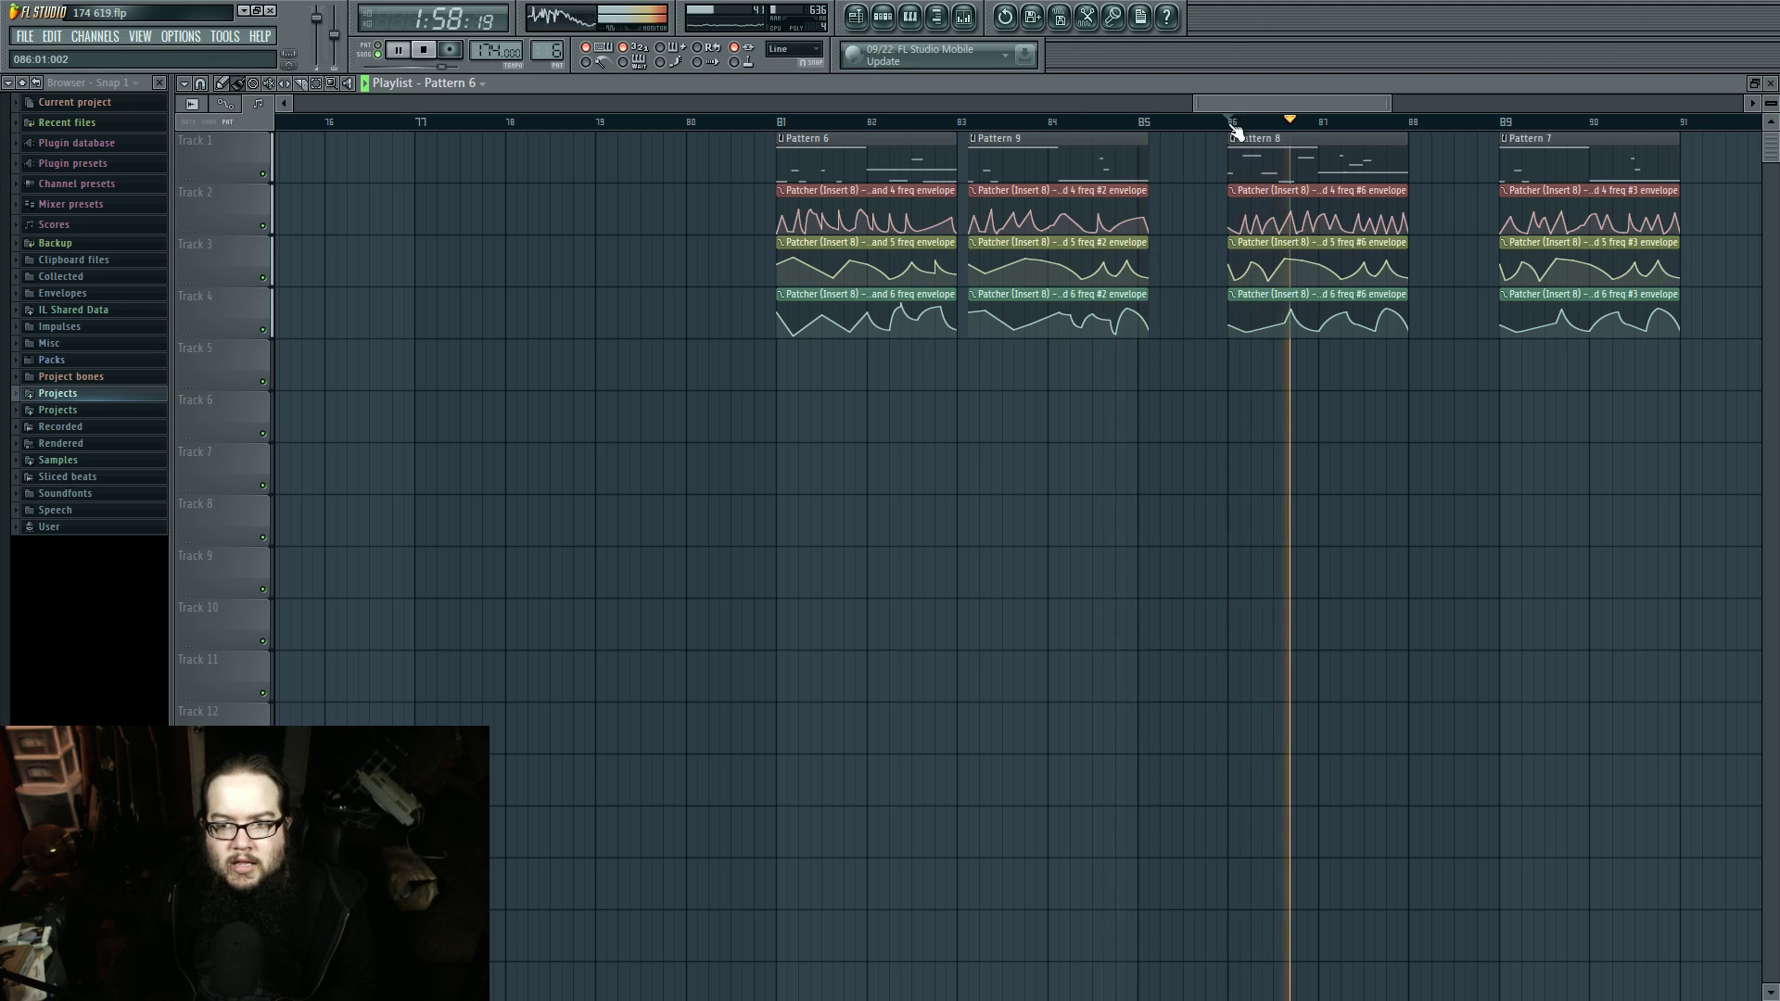
# Step: Play Pattern 7 from bar 89 and open the Default channel's Sytrus synth from the step sequencer
pyautogui.click(1507, 121)
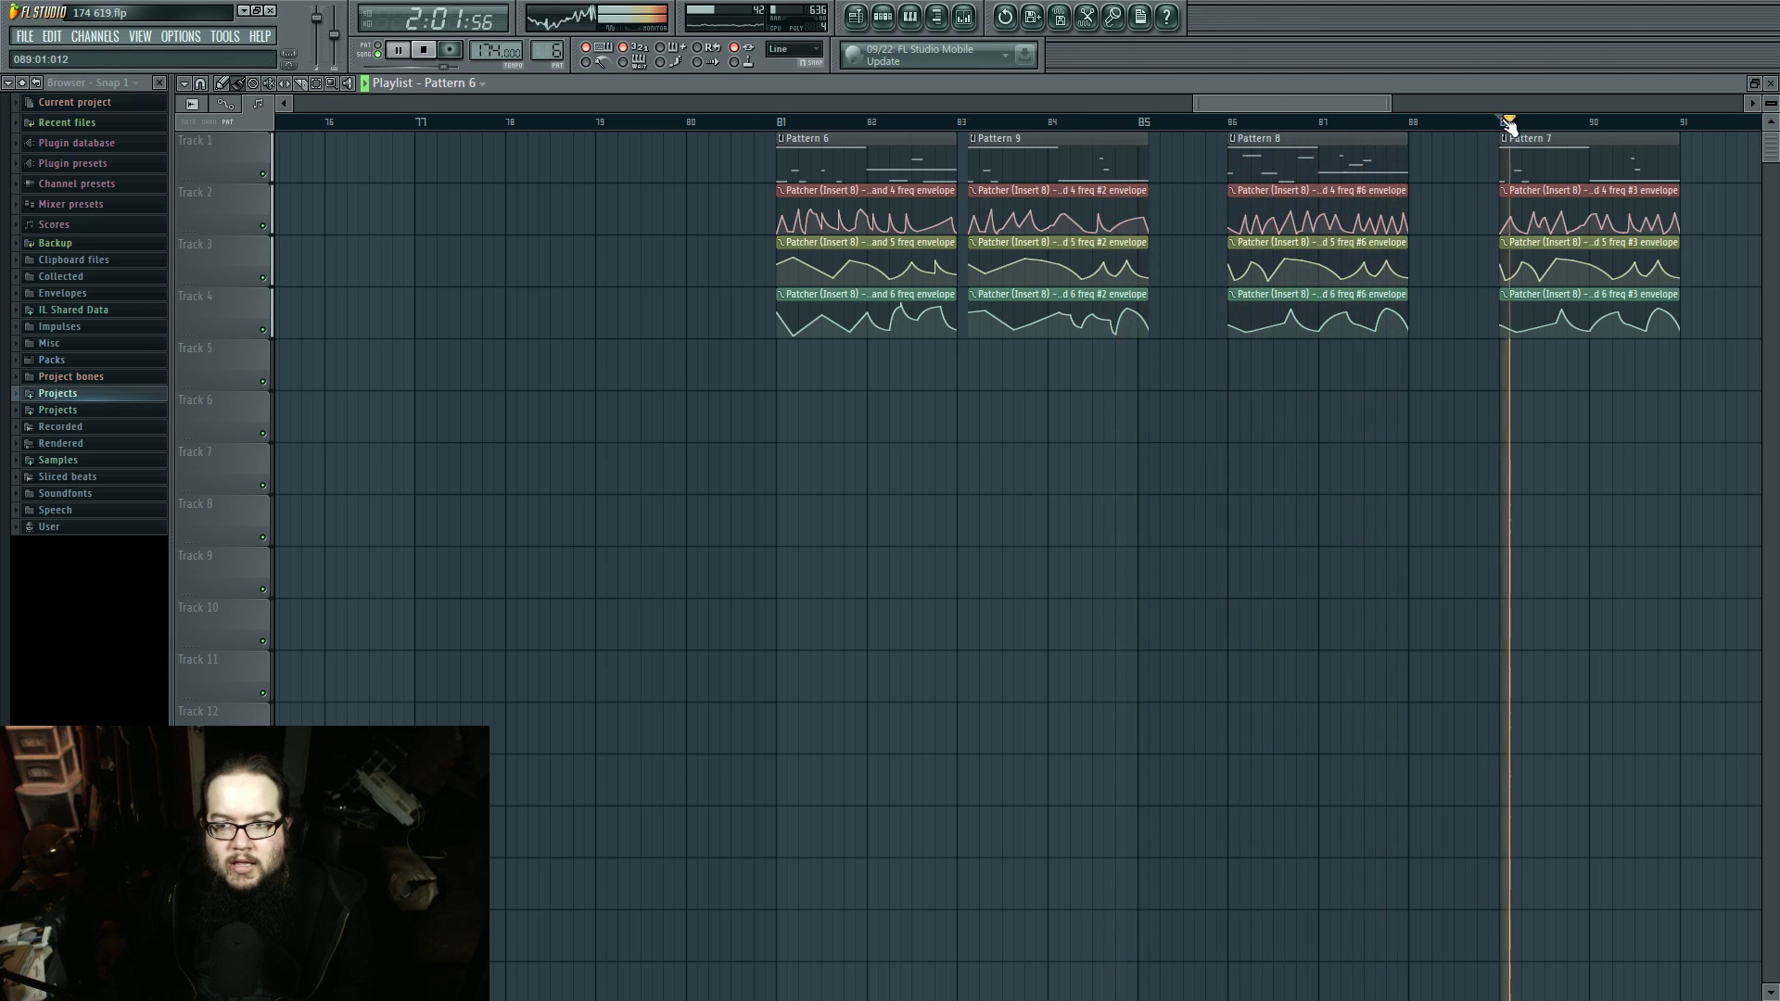
pyautogui.press('space')
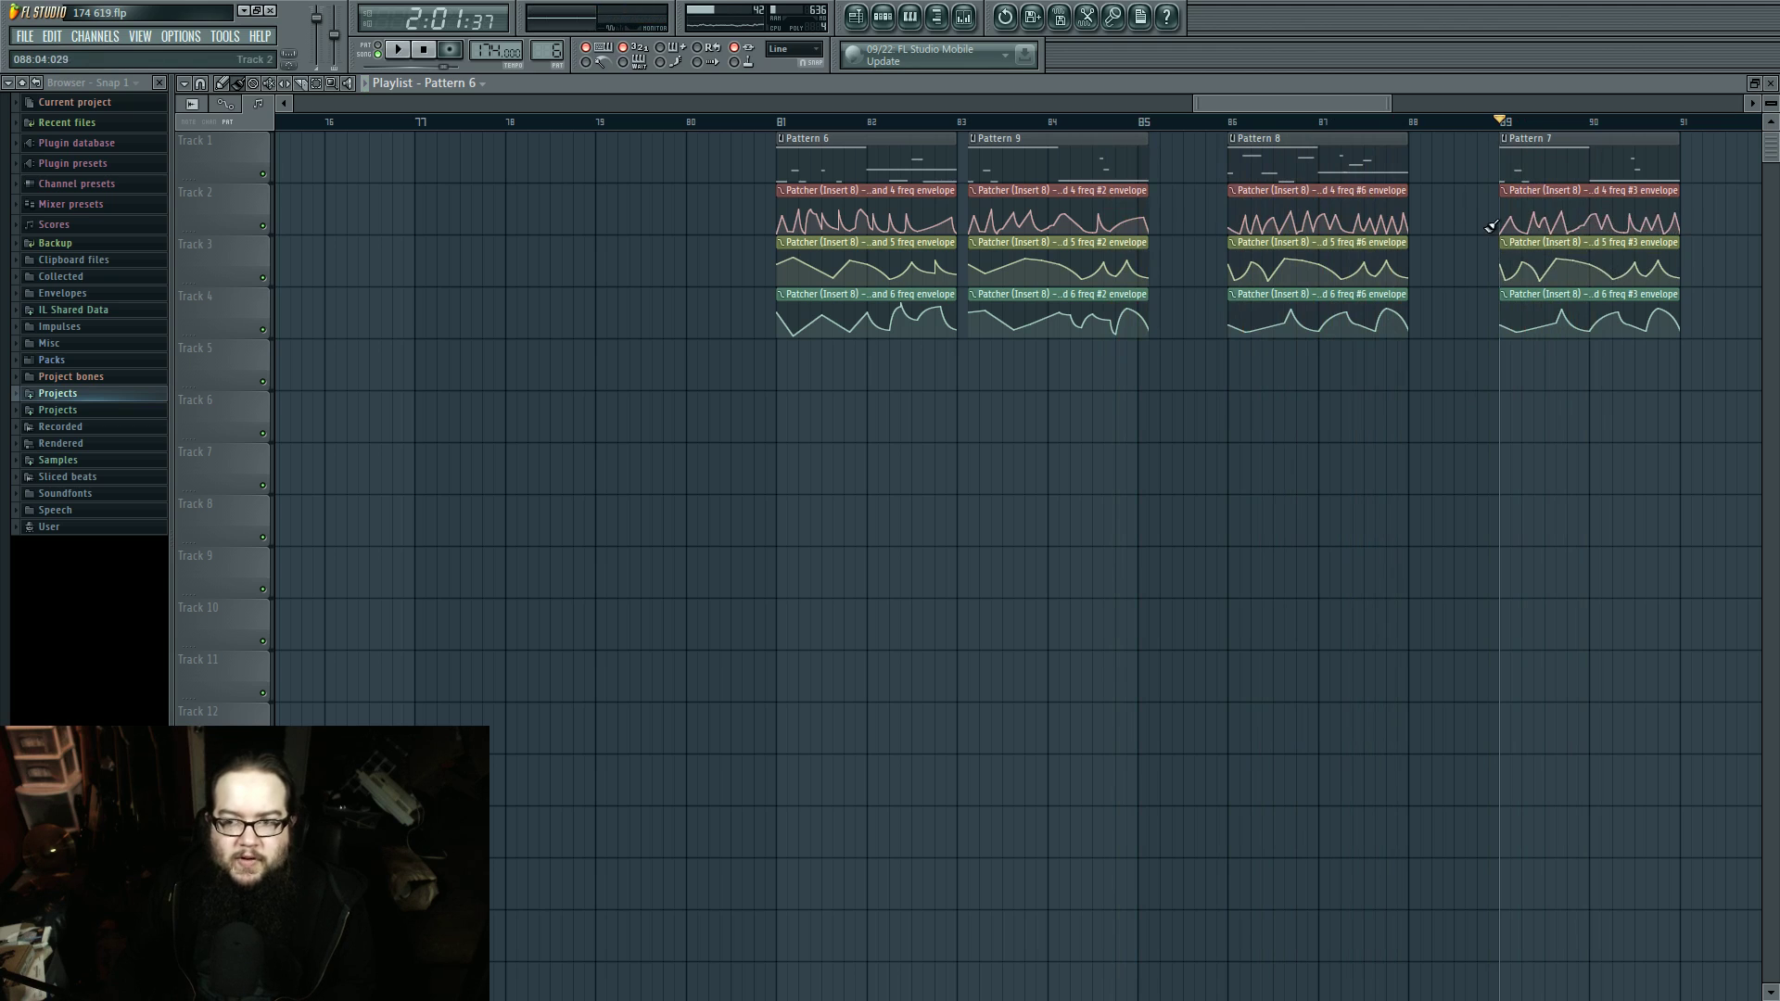
pyautogui.click(883, 18)
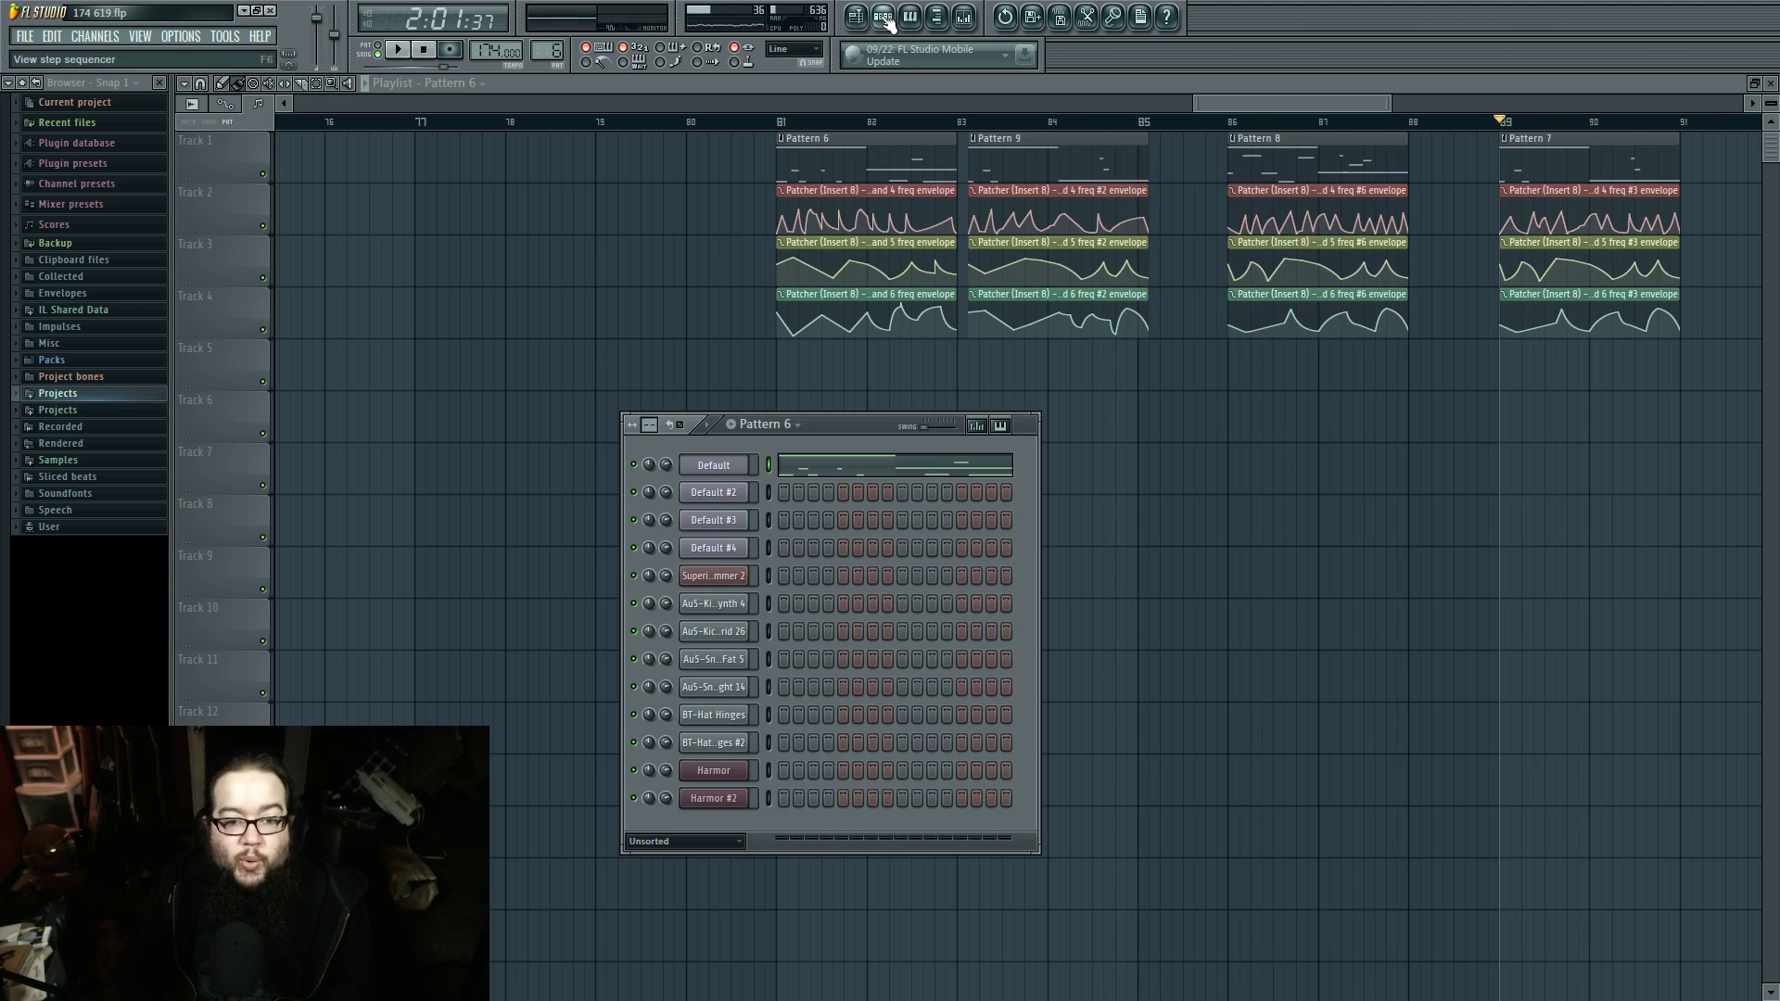
pyautogui.click(735, 464)
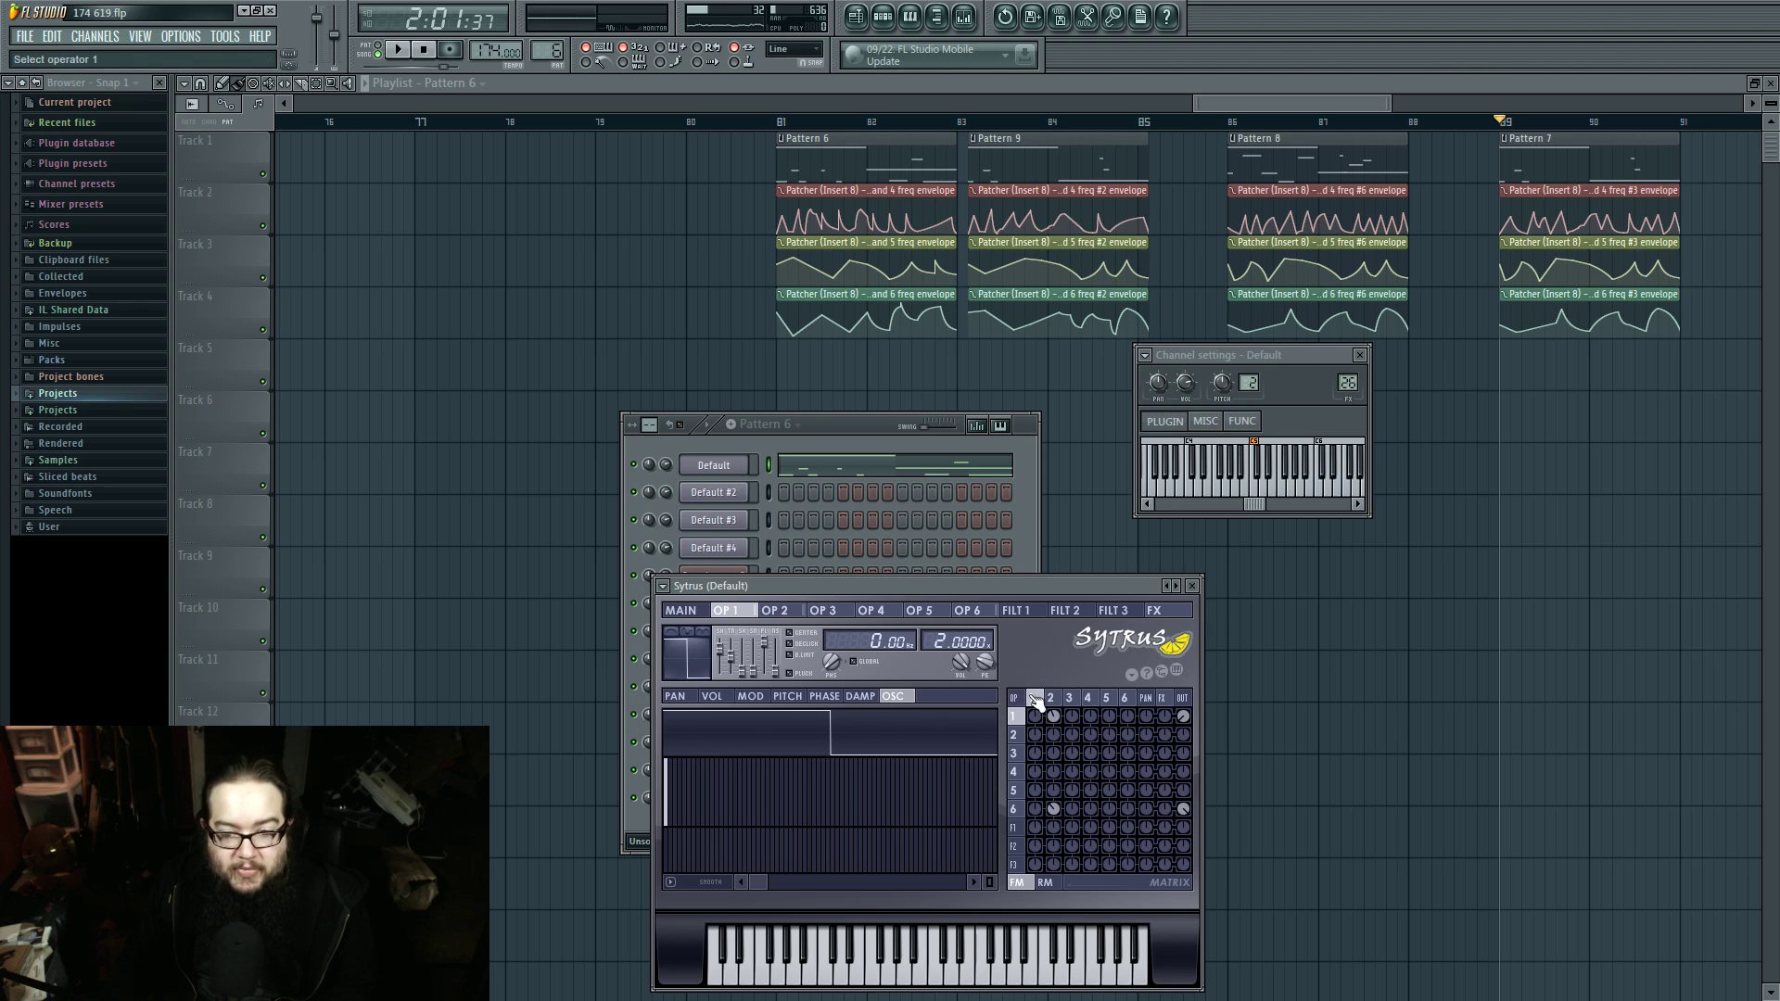
pyautogui.press('space')
pyautogui.press('space')
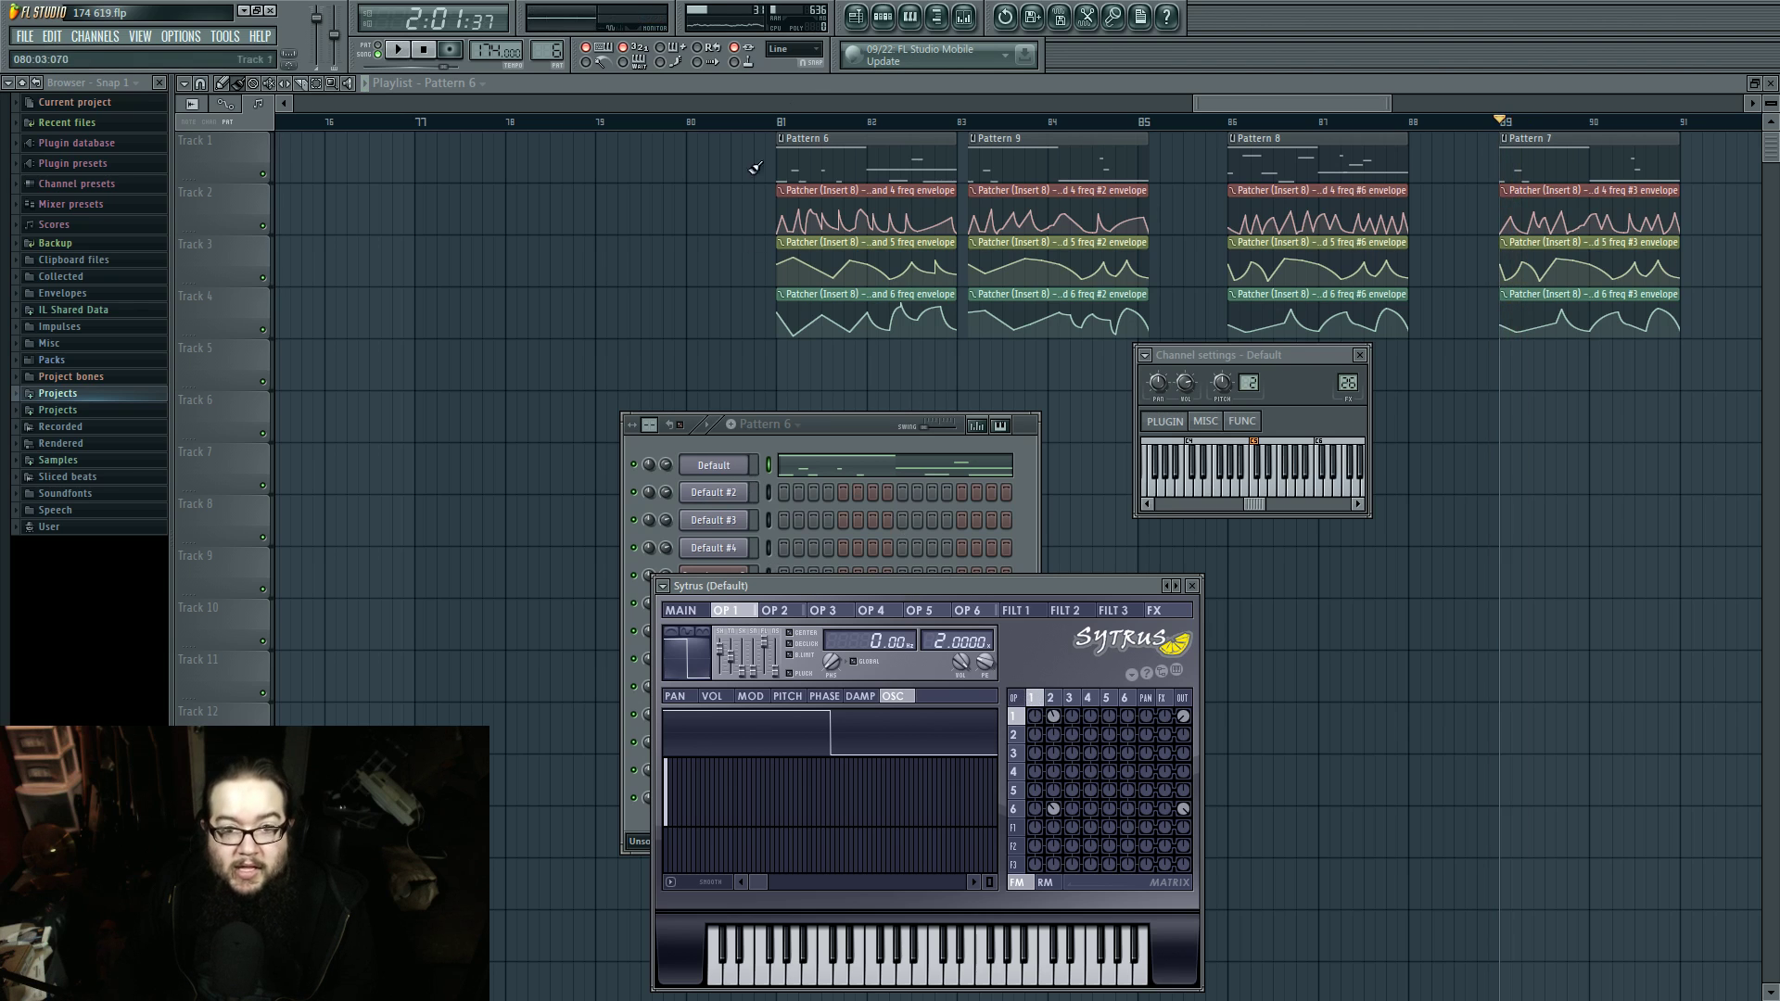
# Step: Play Pattern 6 from bar 81 with its piano roll open and show the Default channel's Sytrus synth
pyautogui.click(781, 123)
pyautogui.doubleClick(818, 145)
pyautogui.click(883, 18)
pyautogui.press('space')
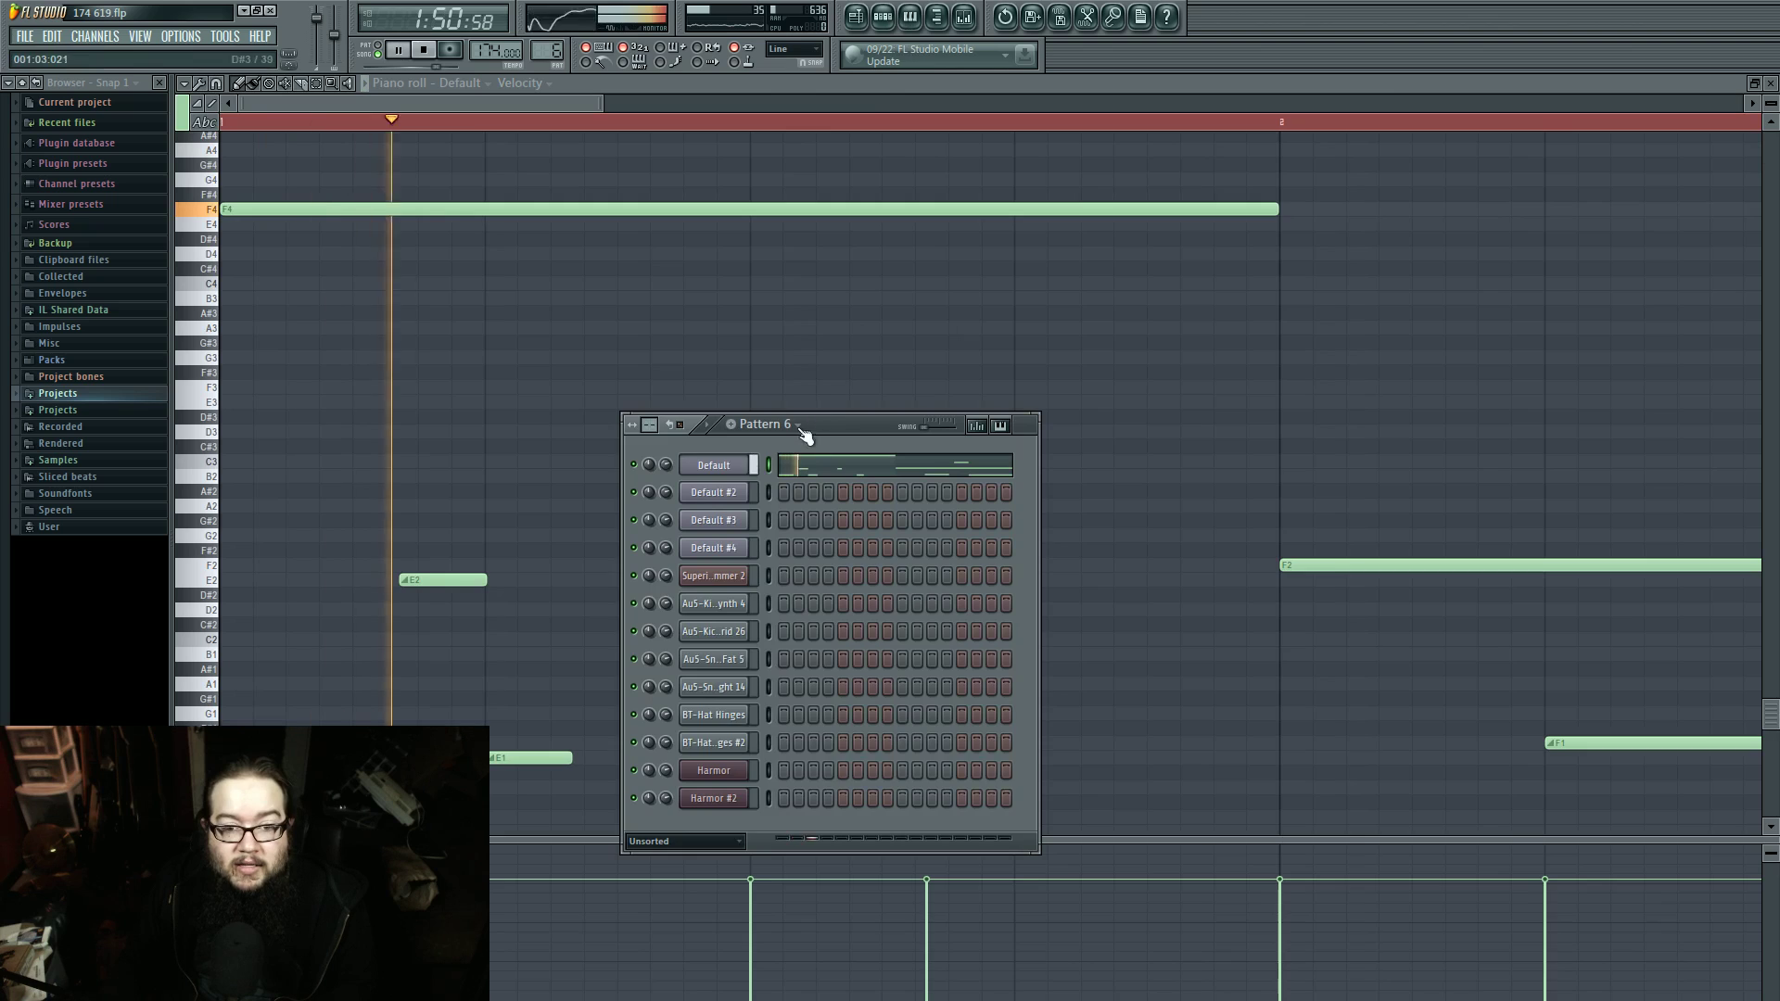
pyautogui.click(713, 464)
pyautogui.press('space')
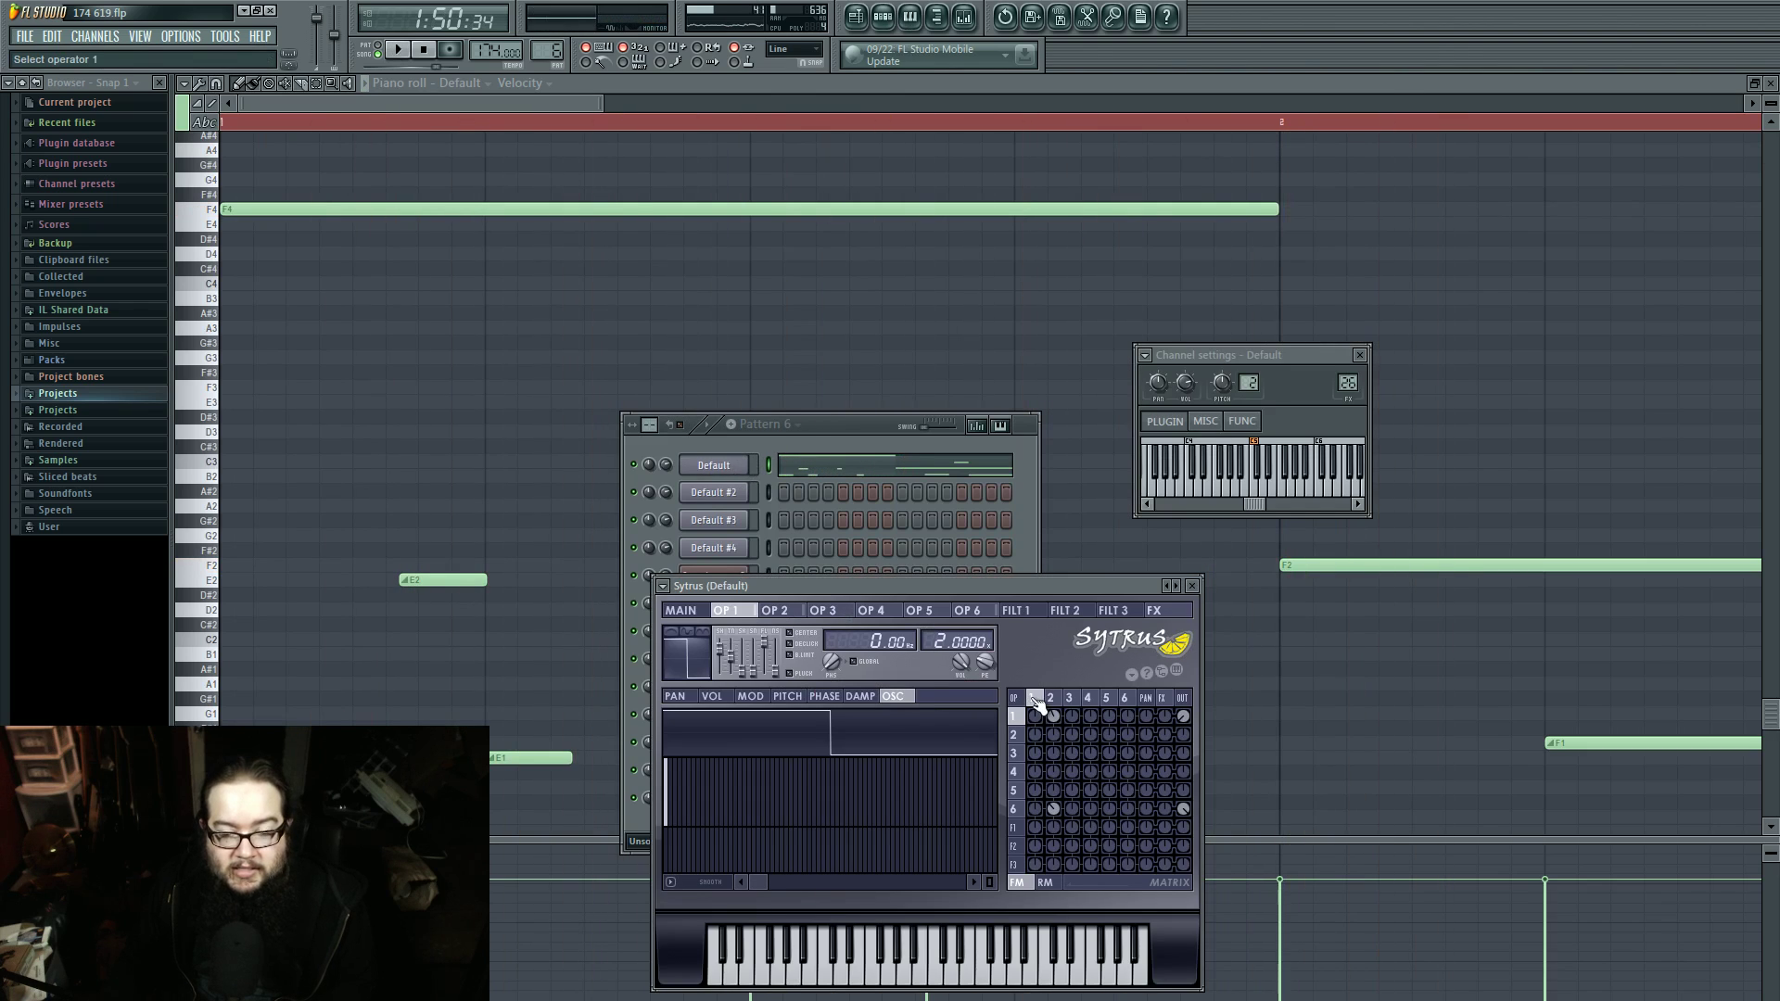
# Step: Inspect the oscillator settings of operators 1, 2 and 6 in Sytrus
pyautogui.click(1051, 700)
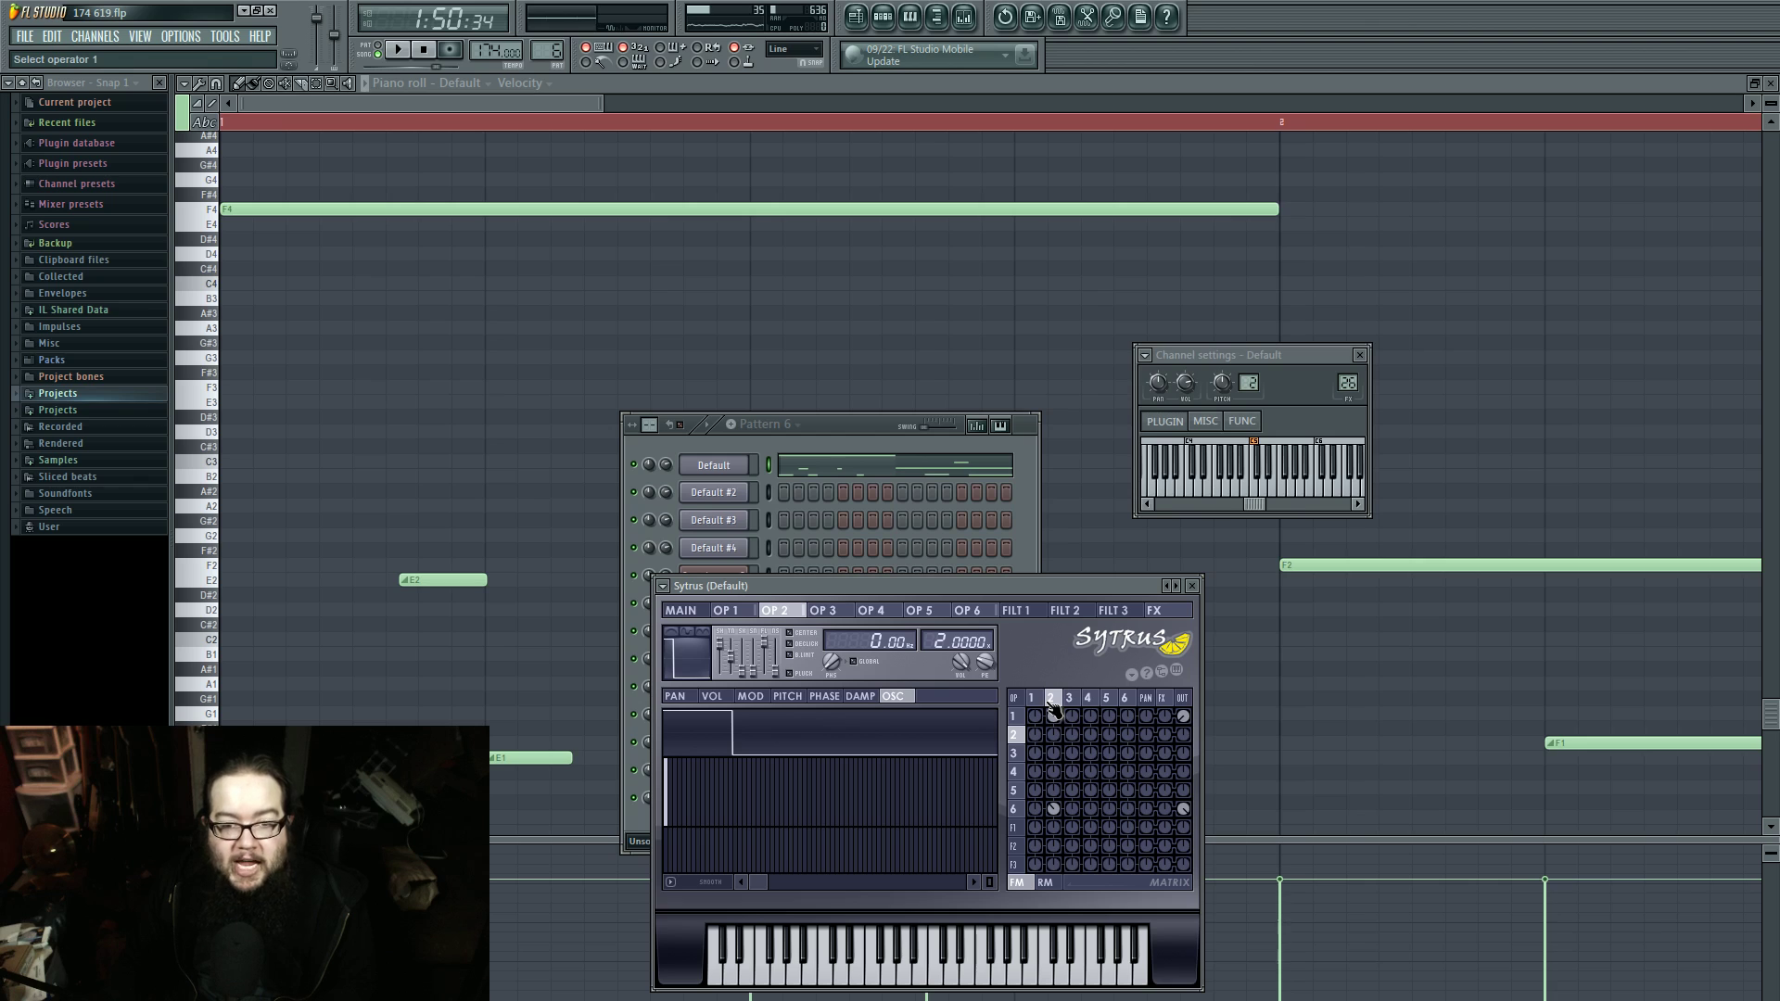
pyautogui.click(1013, 716)
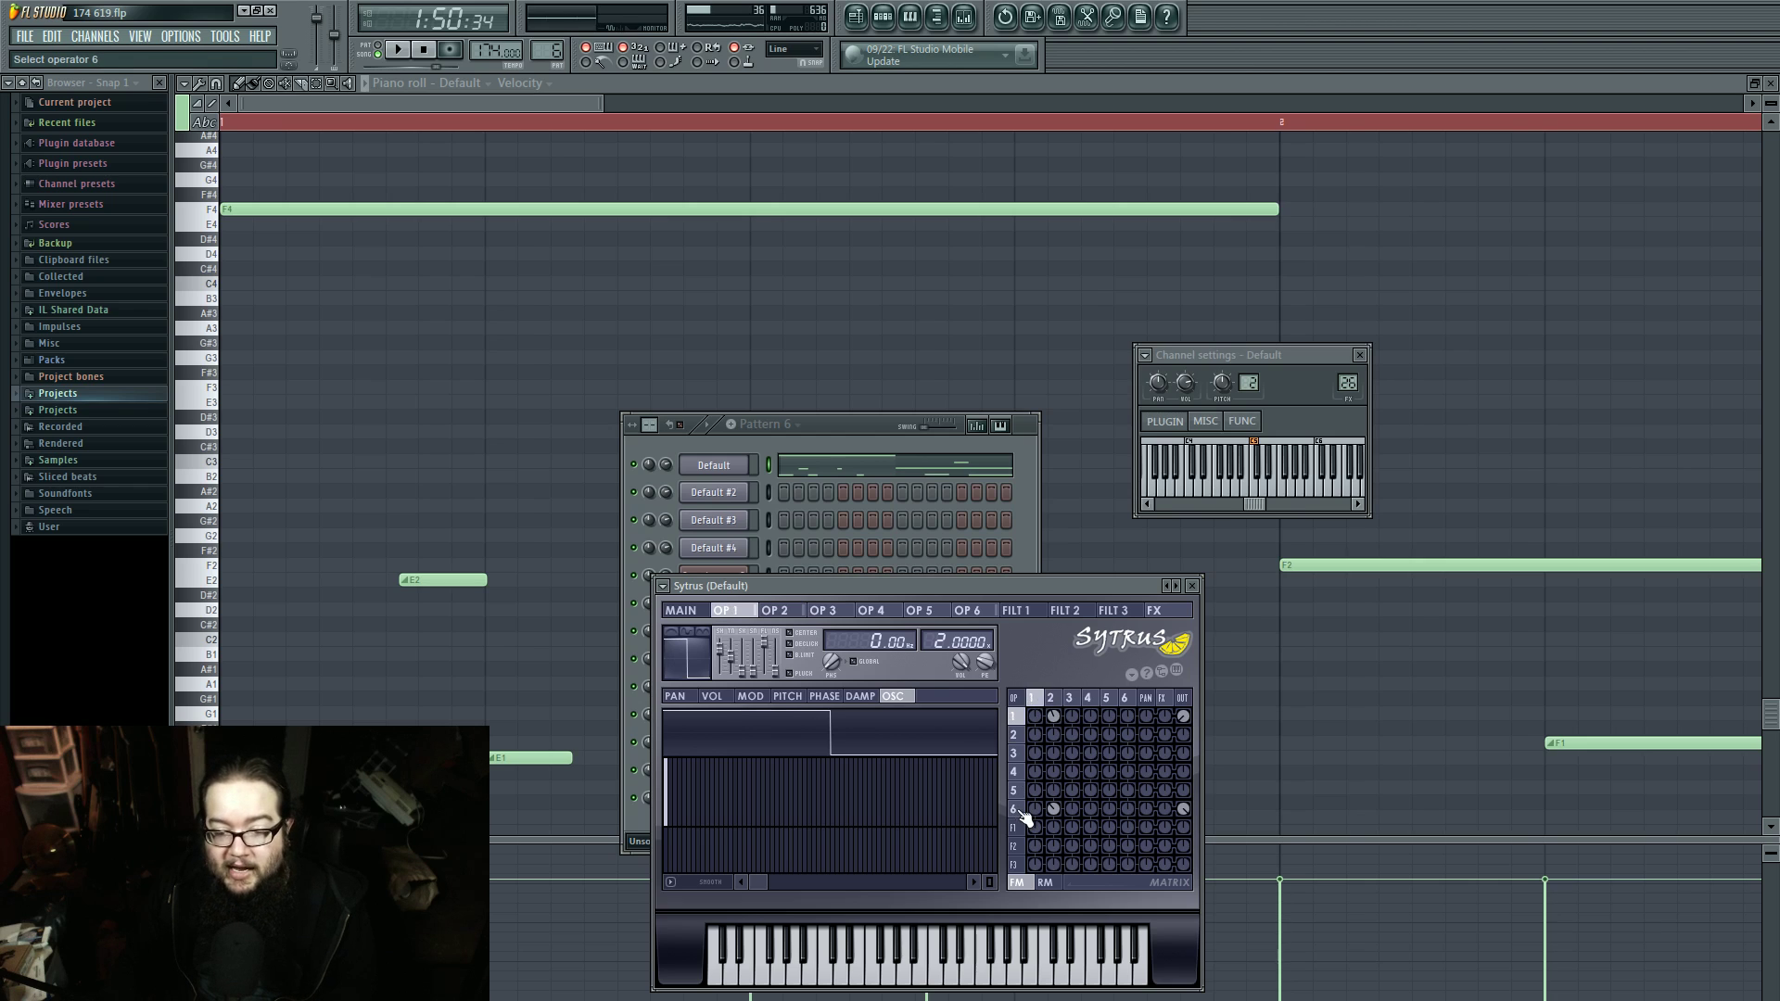
pyautogui.click(1015, 810)
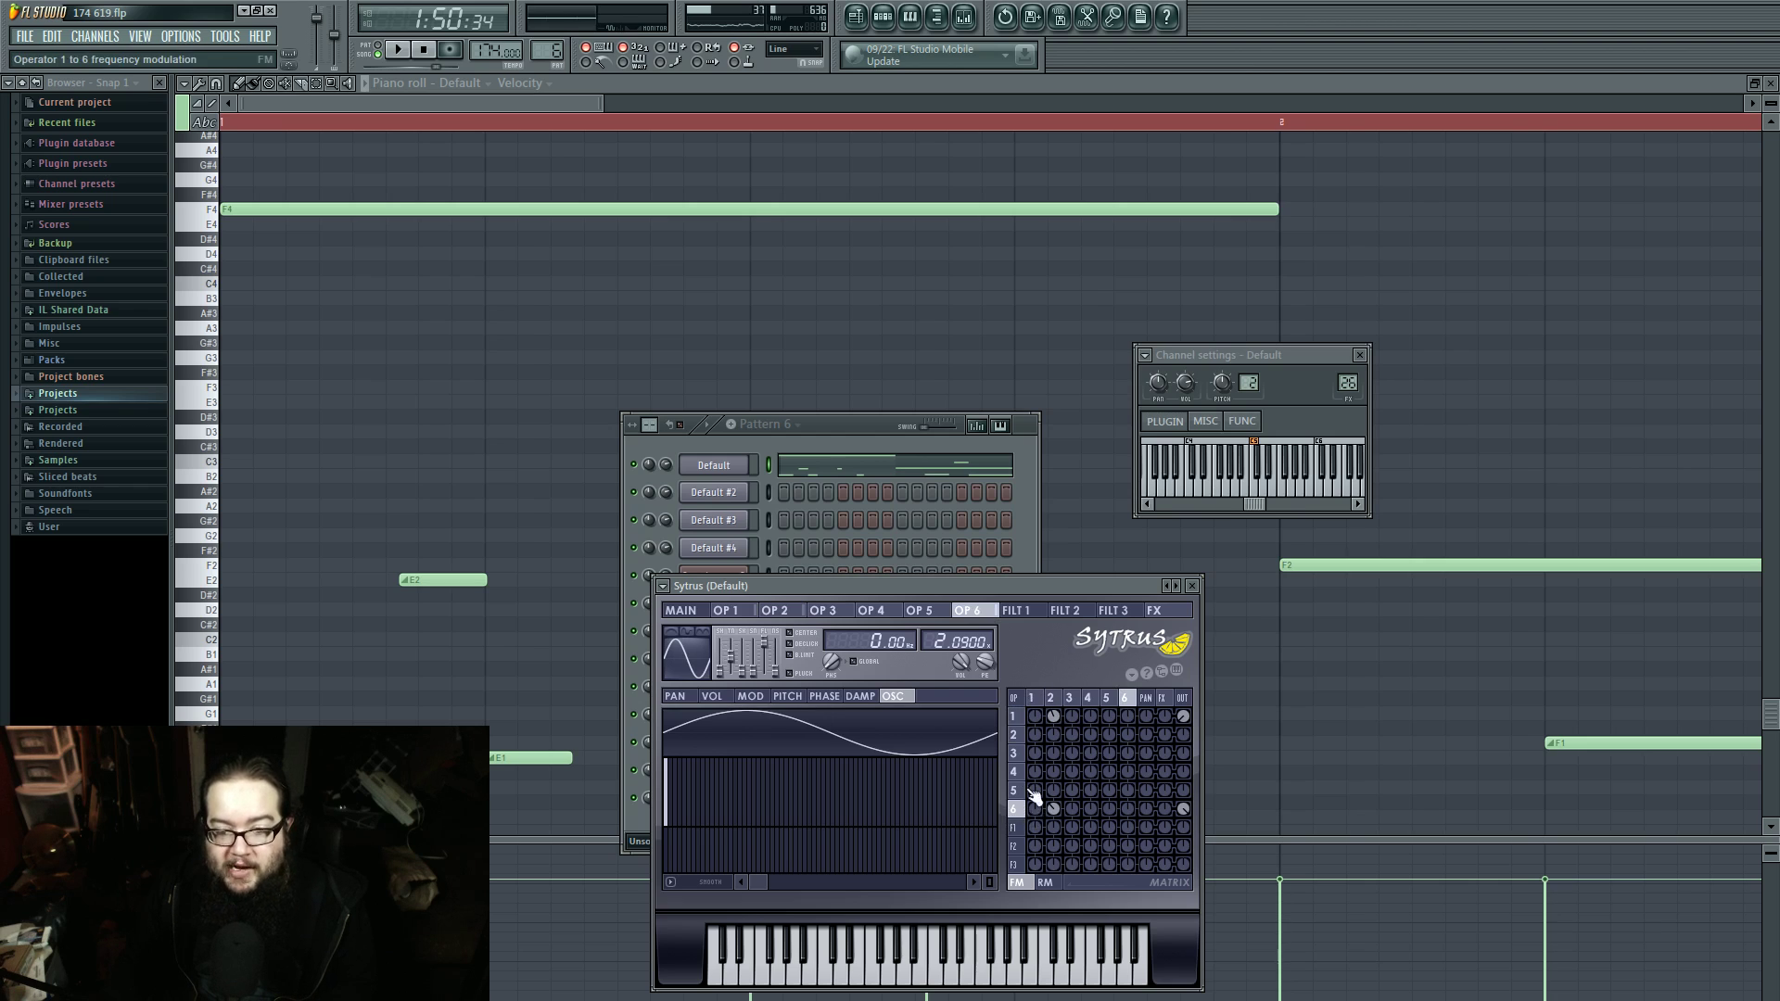
pyautogui.click(1050, 700)
pyautogui.click(1027, 810)
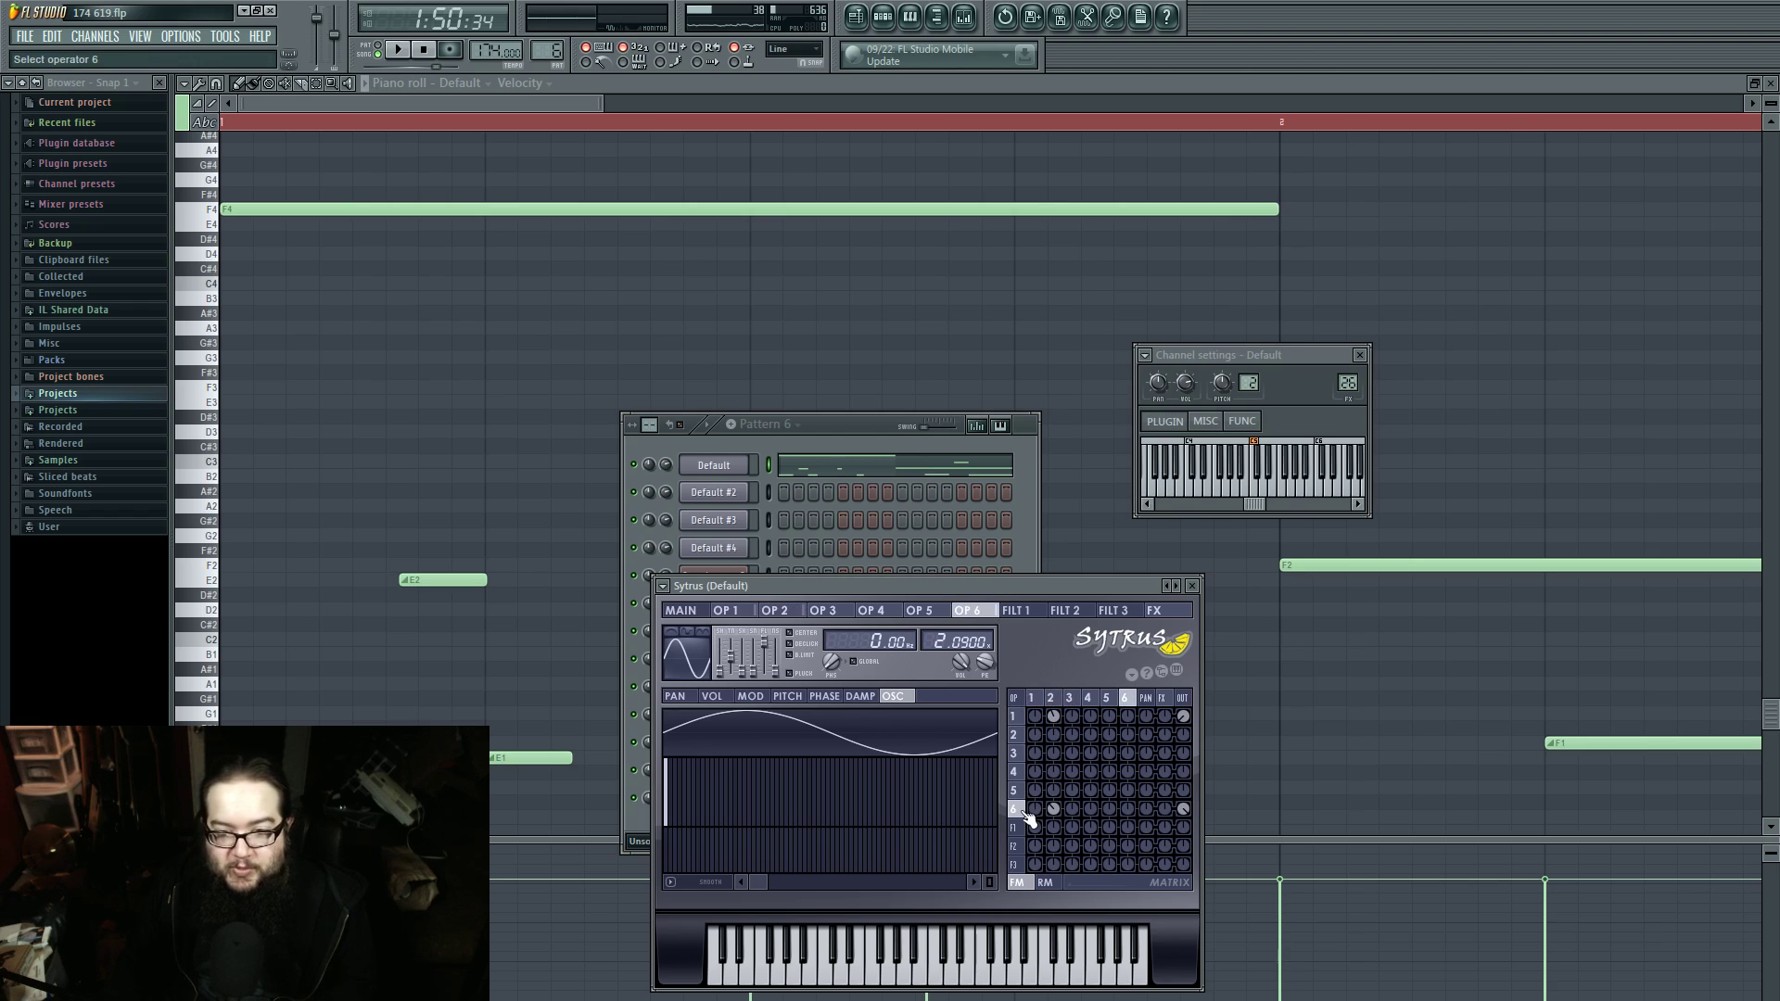
# Step: Show mixer Insert 26 for the Sytrus channel and play the pattern with its Patcher effect active
pyautogui.doubleClick(1350, 383)
pyautogui.press('space')
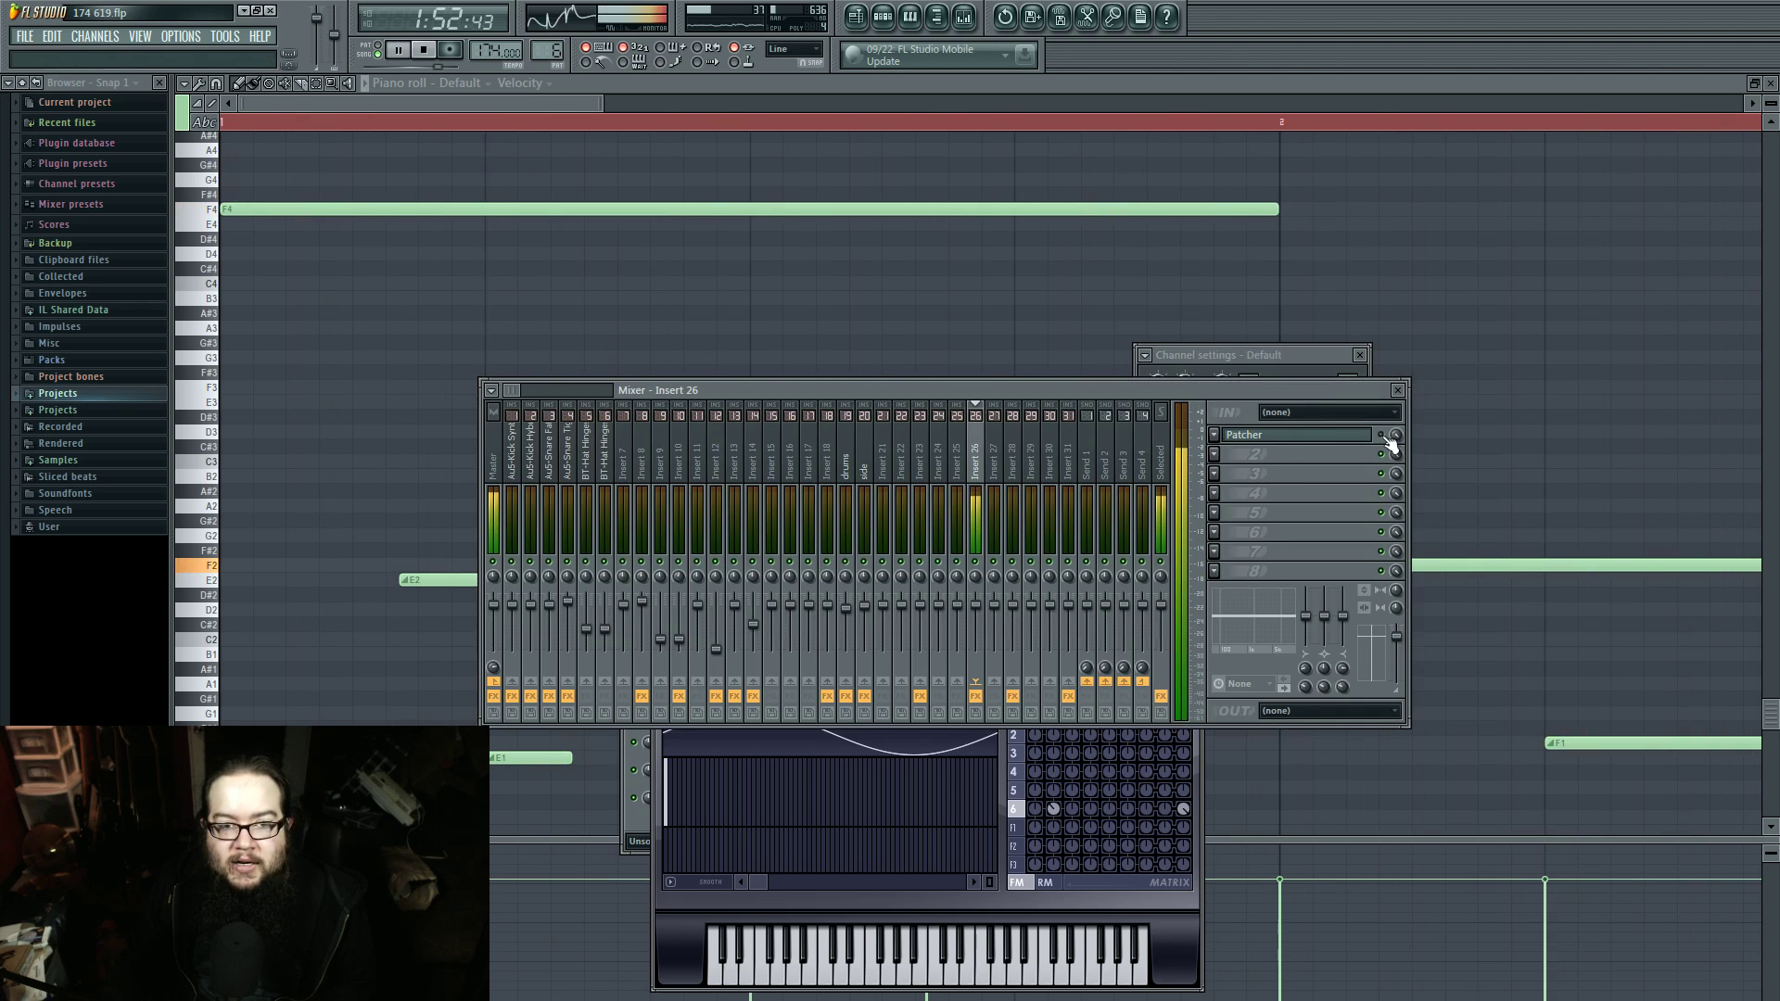
pyautogui.press('space')
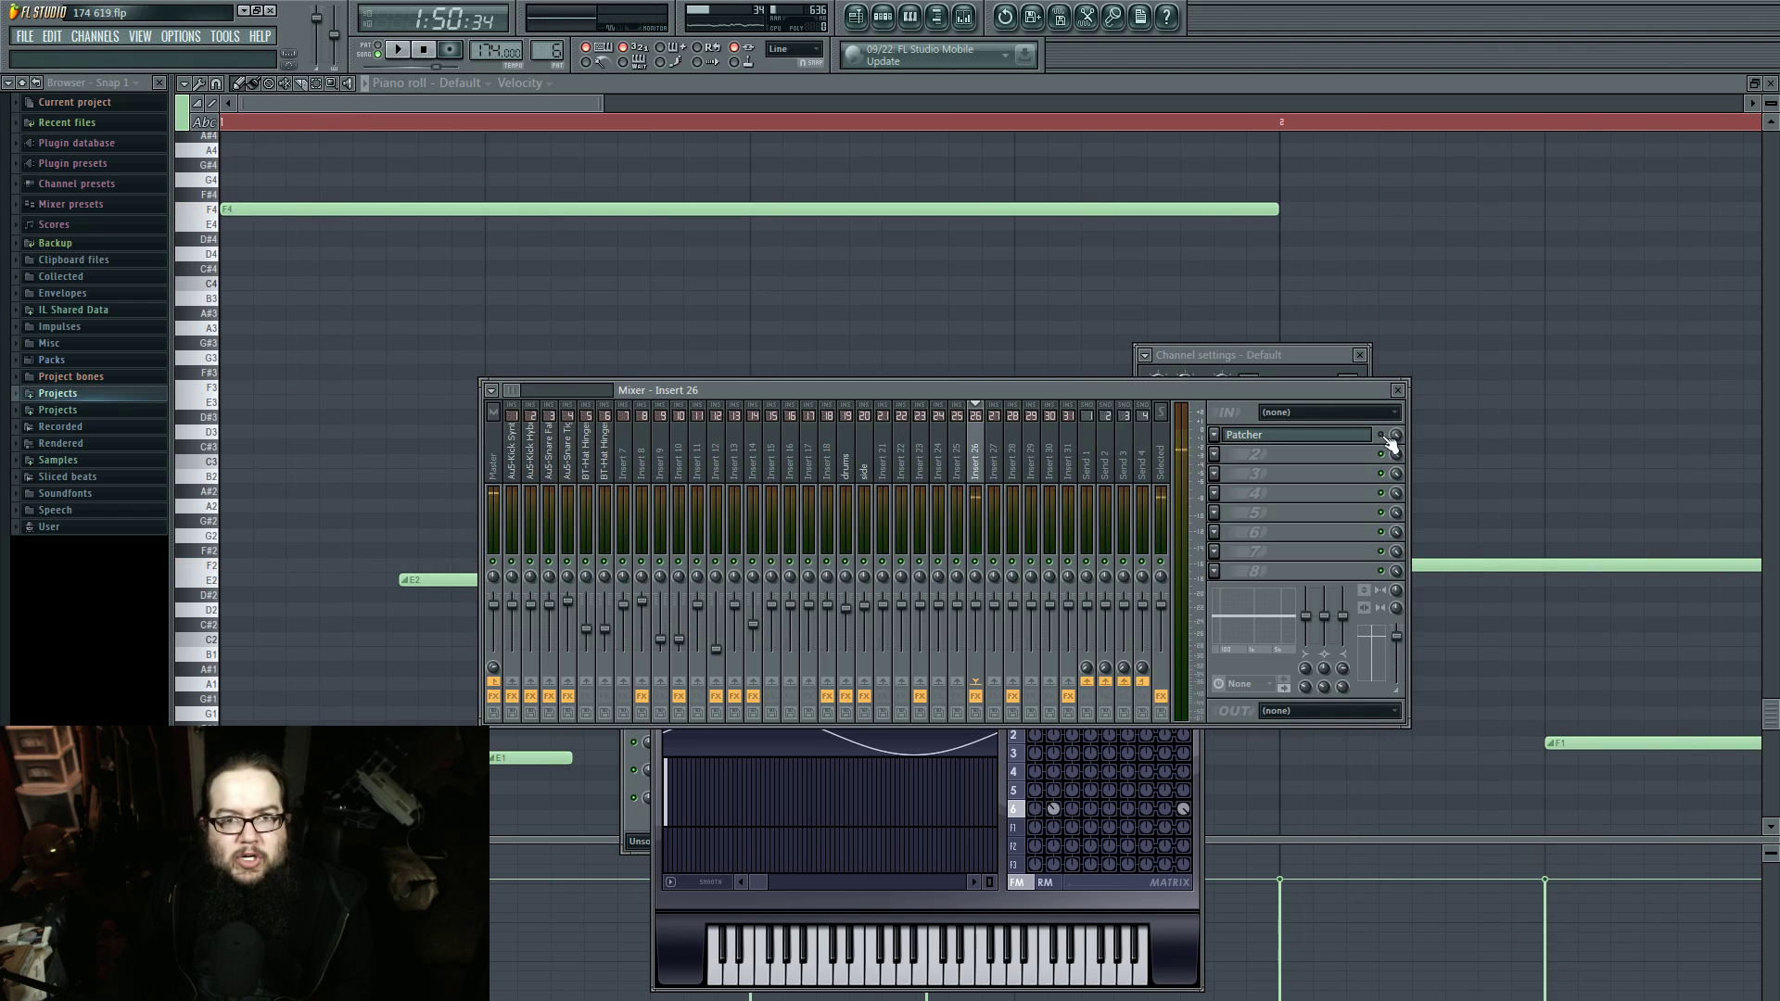
pyautogui.press('space')
pyautogui.press('space')
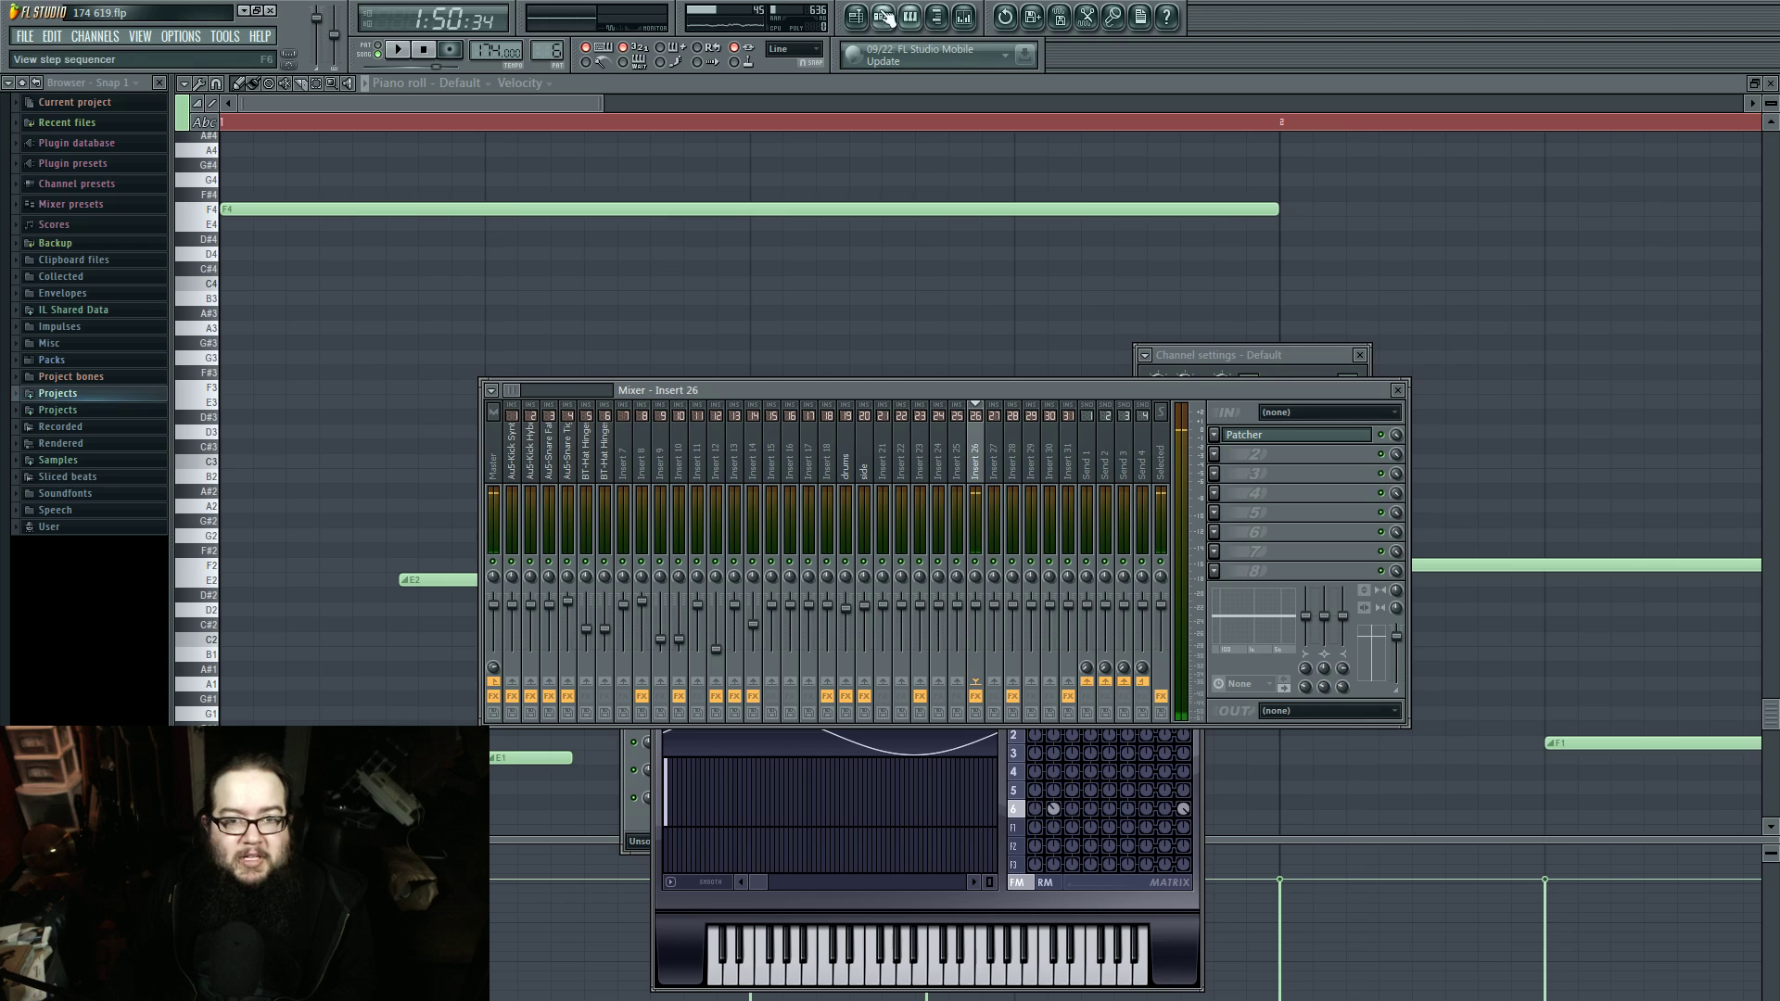
# Step: Bypass Patcher on Insert 26, play the dry Sytrus sound, and review operators 1 and 6
pyautogui.click(1194, 773)
pyautogui.click(1380, 435)
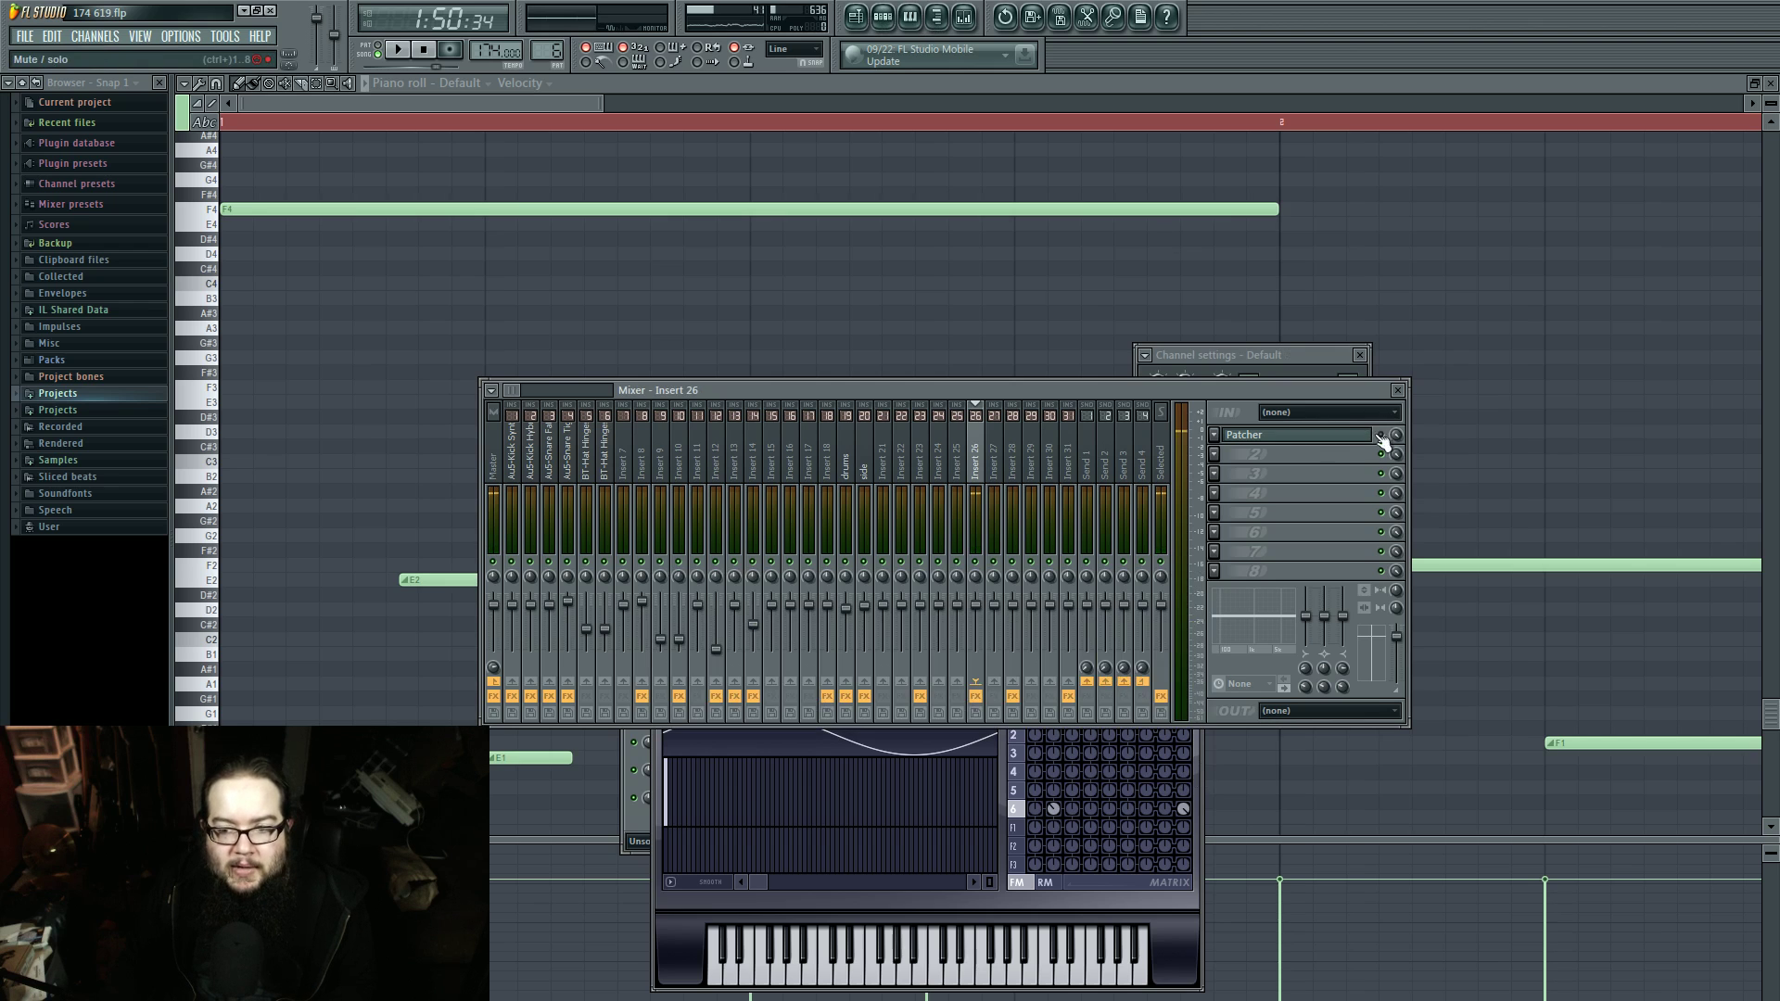
pyautogui.press('space')
pyautogui.click(1196, 764)
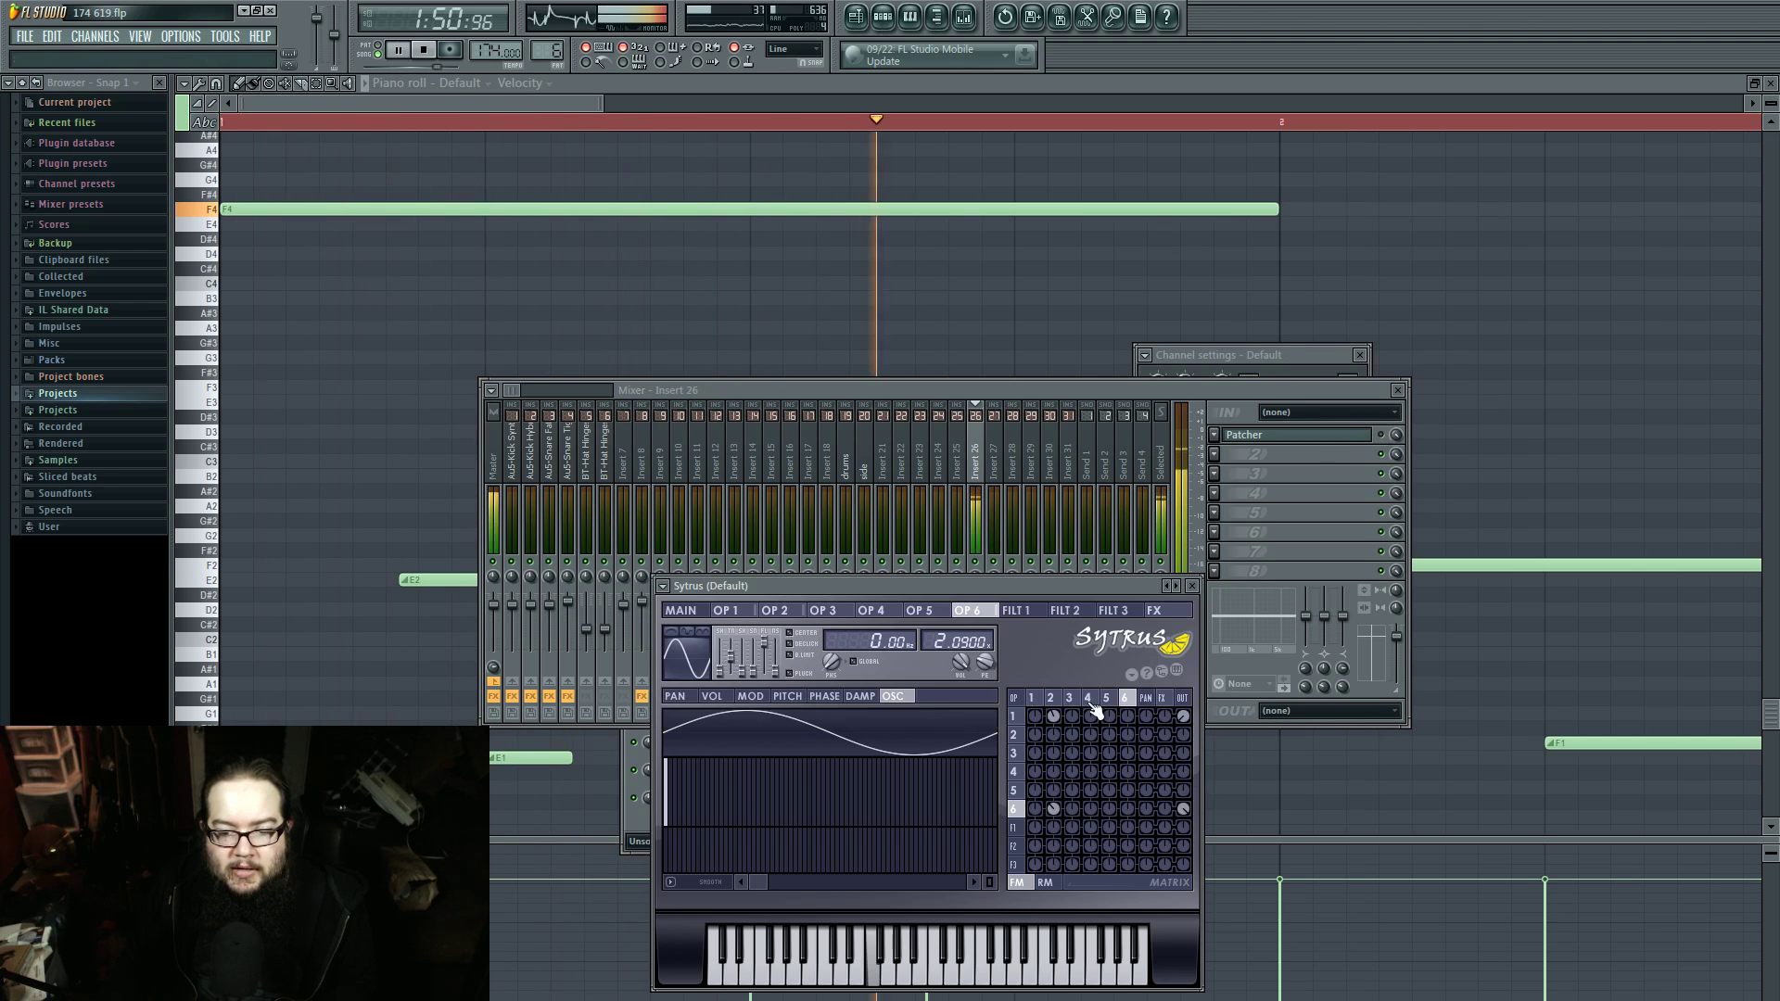
pyautogui.press('space')
pyautogui.click(1038, 699)
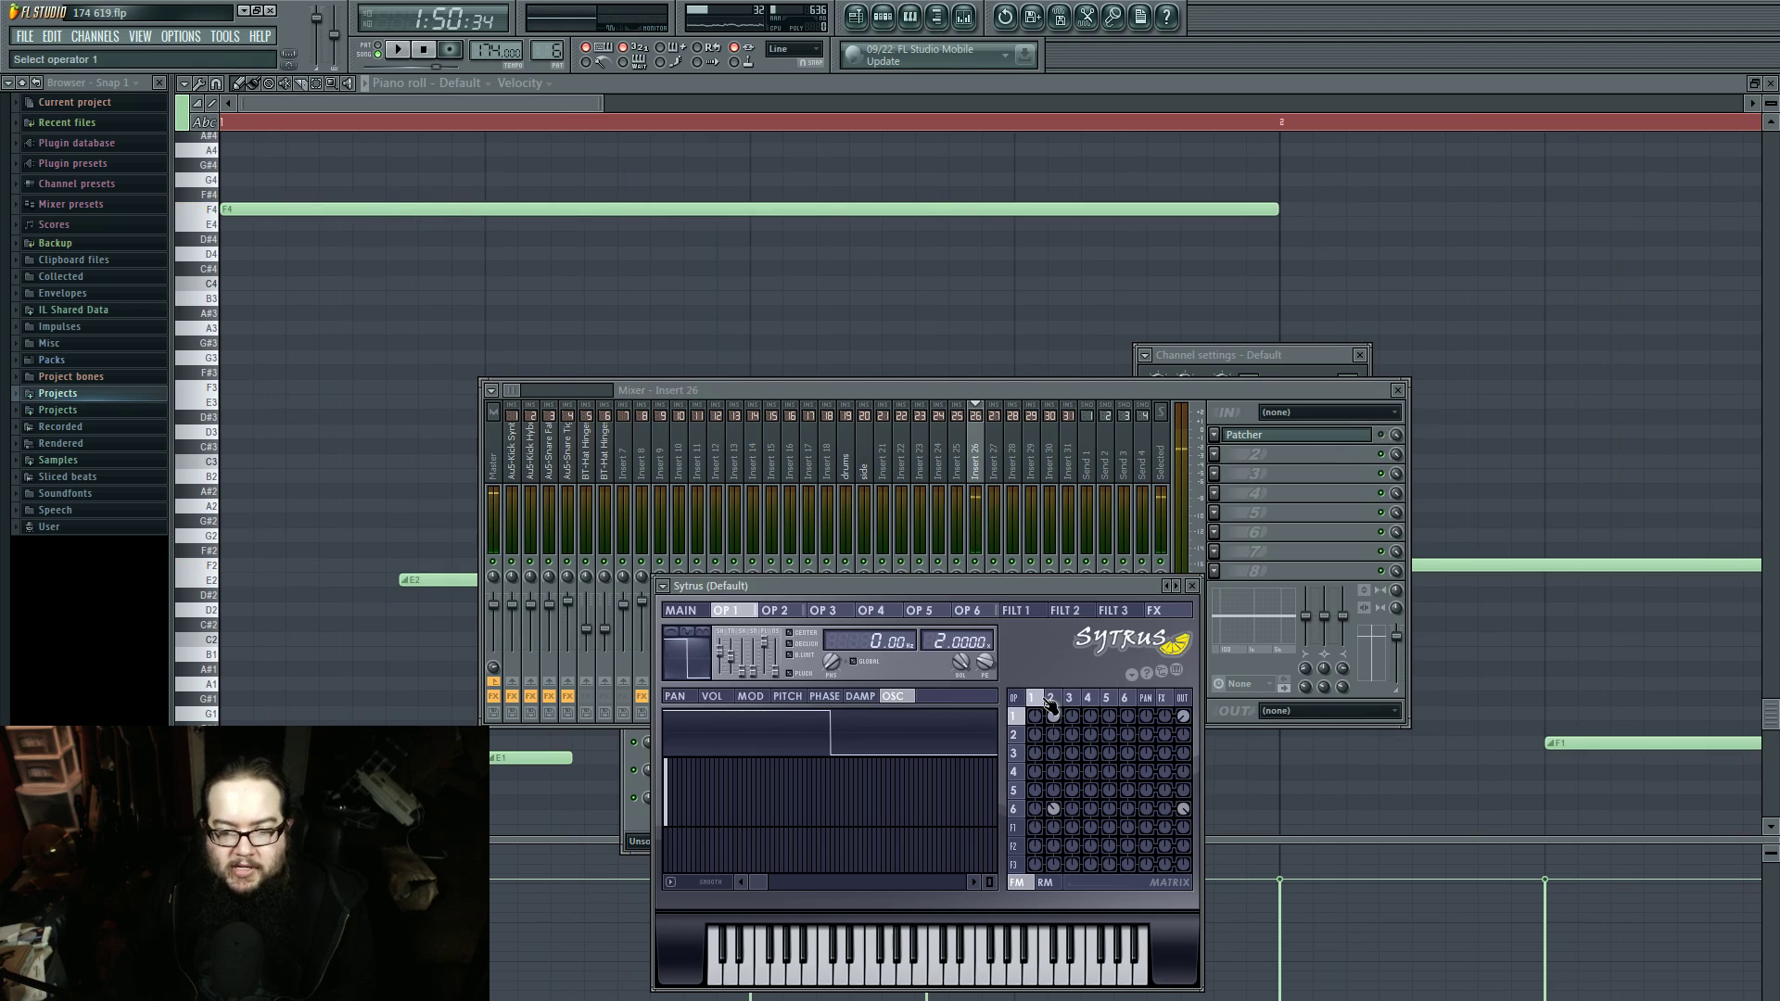
pyautogui.click(1020, 811)
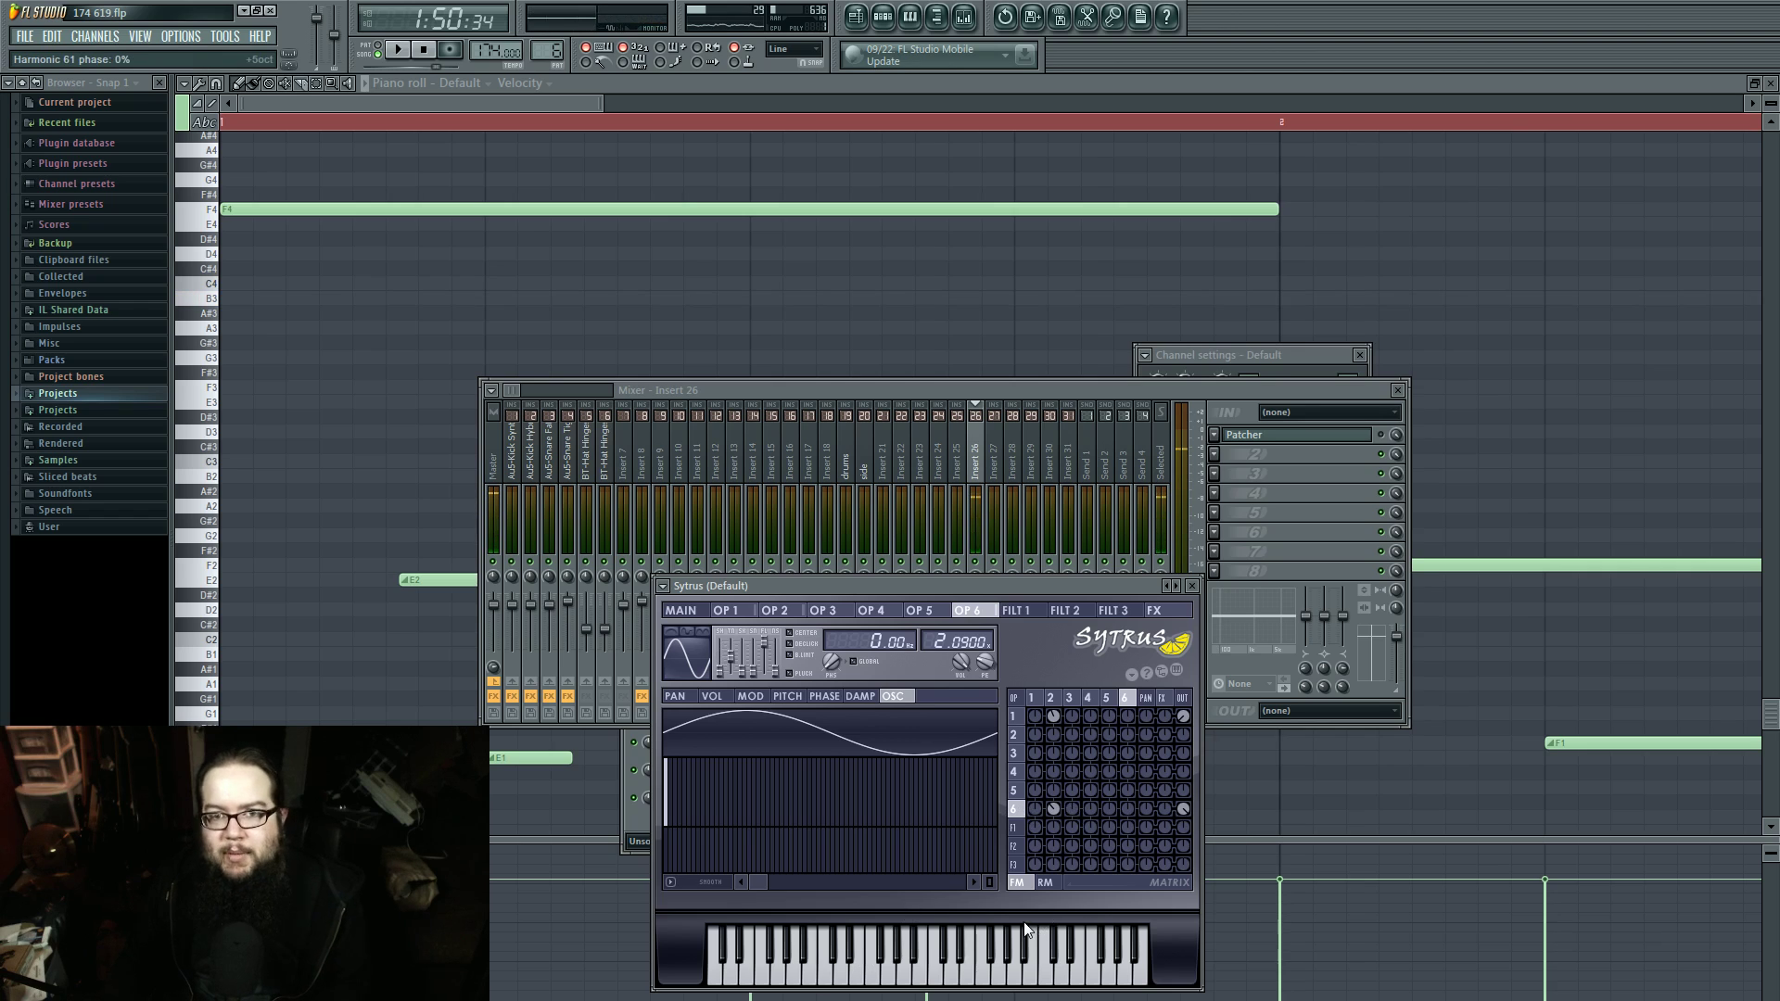
# Step: Re-enable the Patcher effect on mixer Insert 26
pyautogui.click(1381, 435)
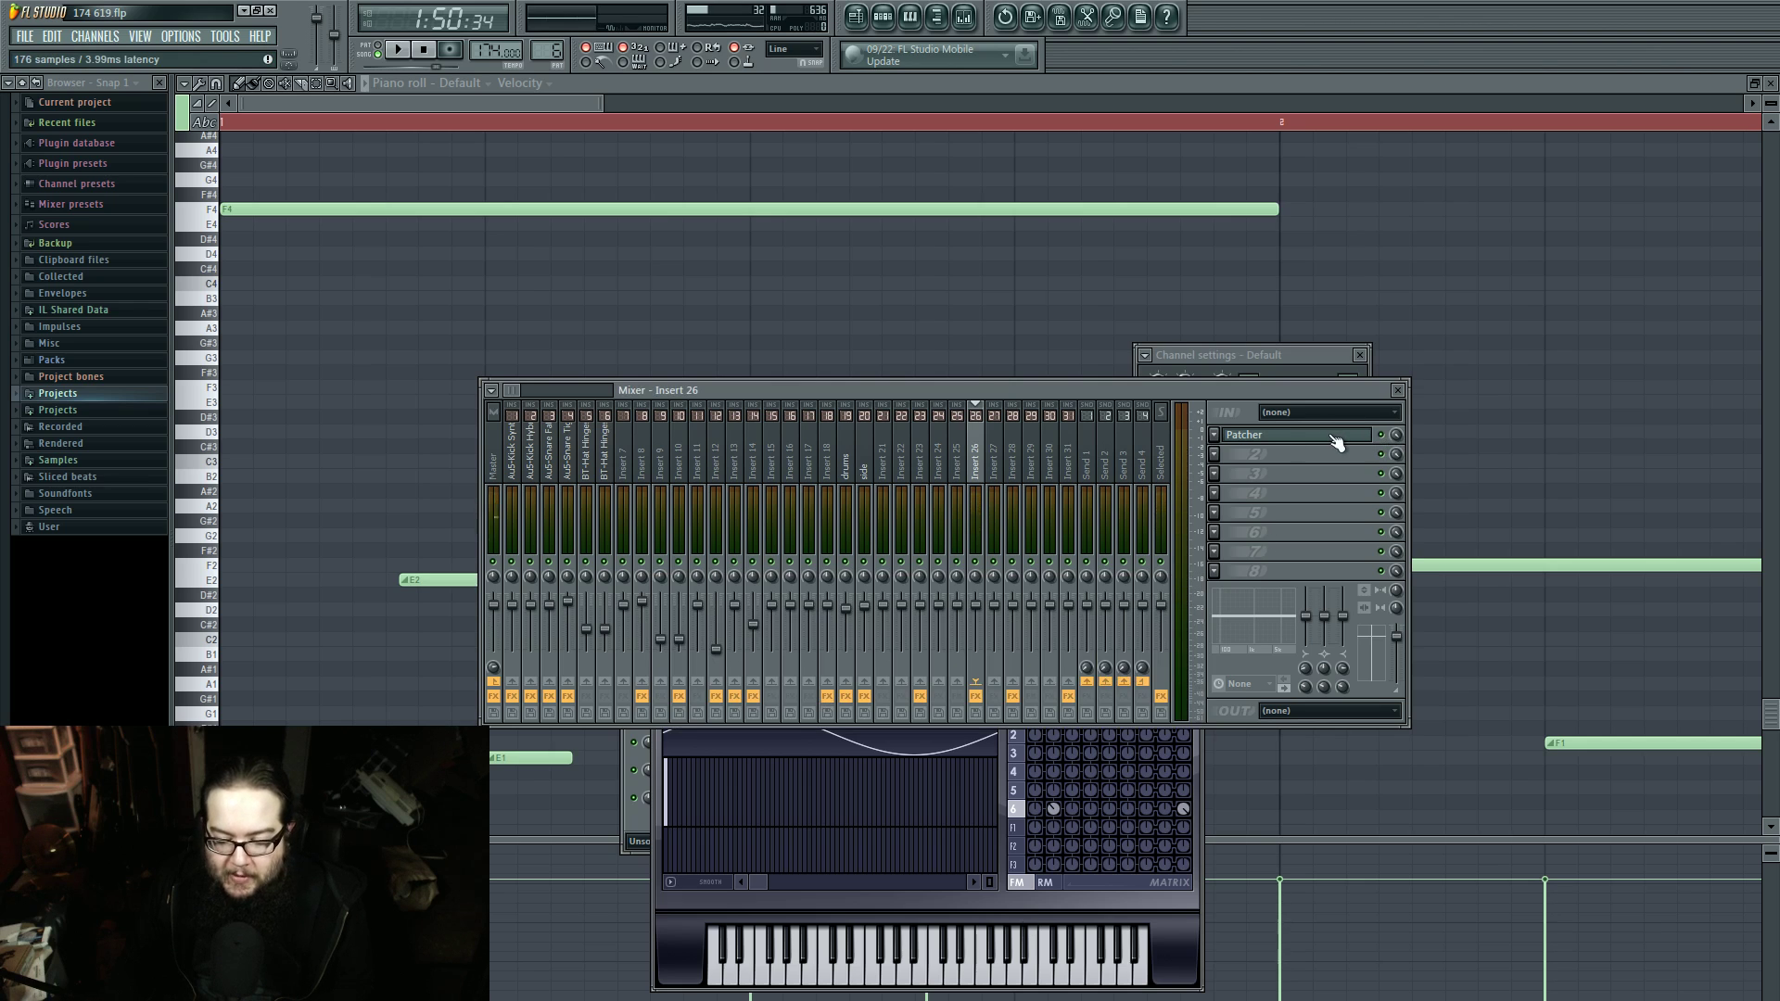
pyautogui.click(1336, 442)
pyautogui.click(1264, 441)
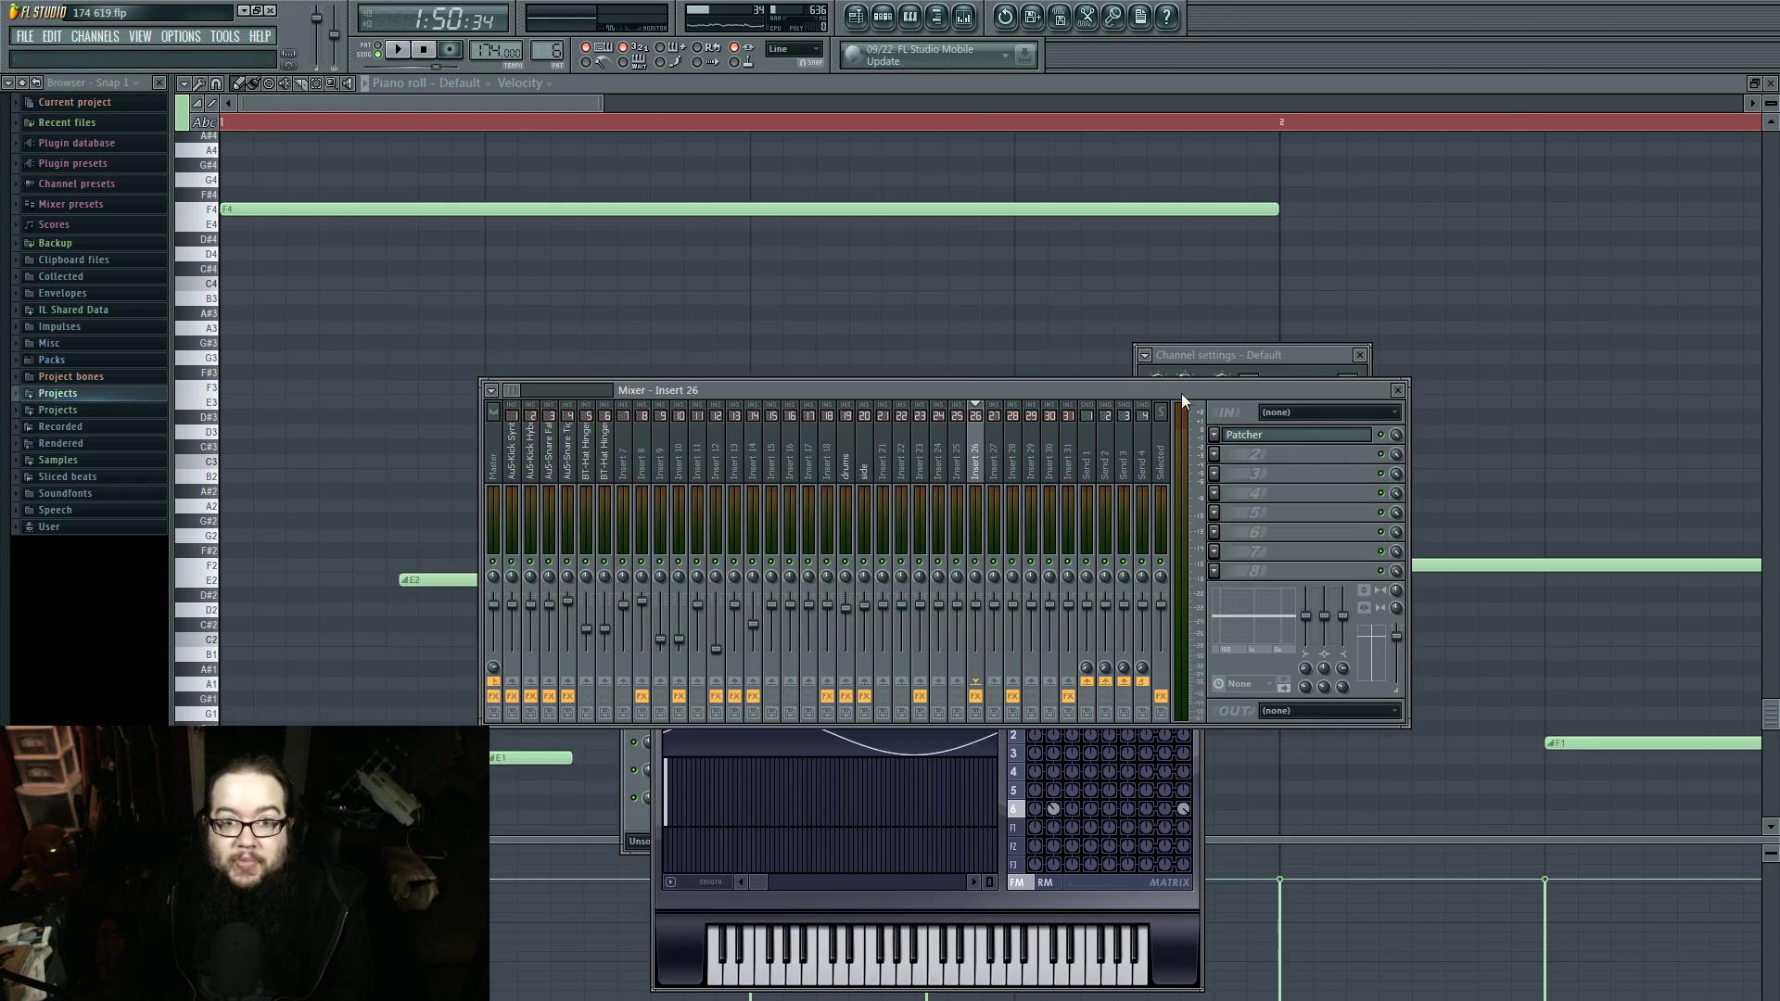
# Step: Return to the playlist, view the drop arrangement around bar 17, and open the VR remix.flp project
pyautogui.click(869, 17)
pyautogui.scroll(-5, 1398, 643)
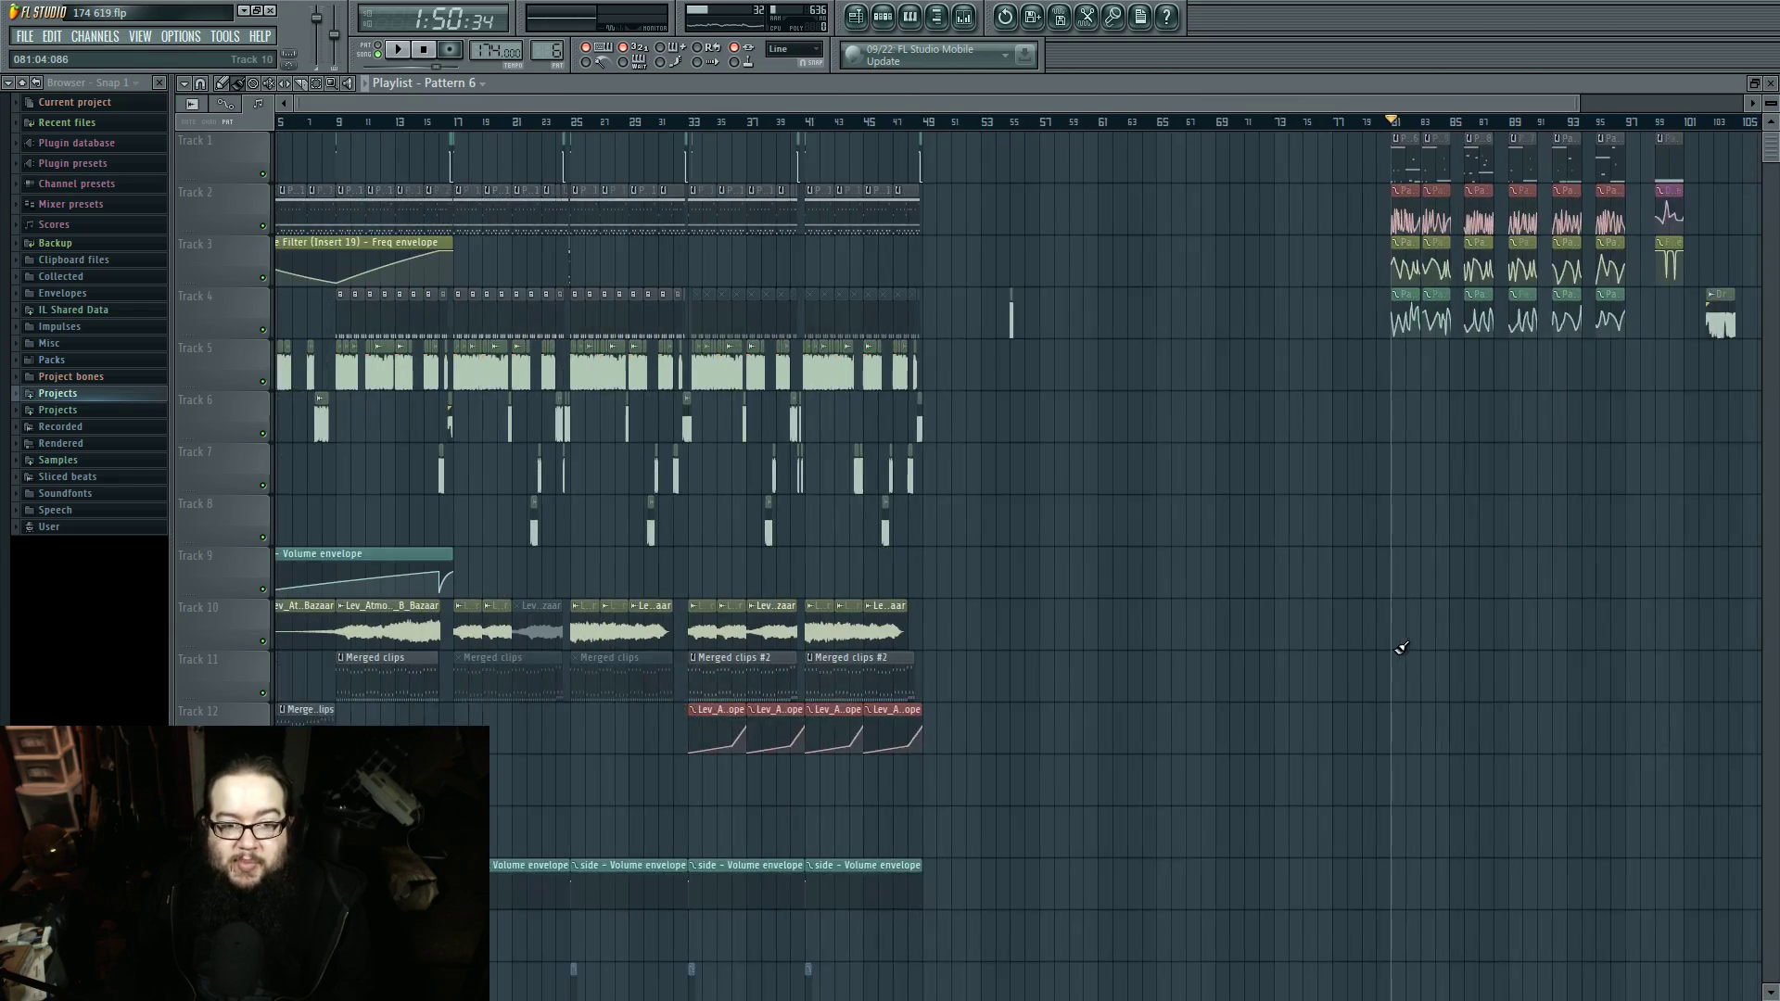
pyautogui.scroll(8, 540, 409)
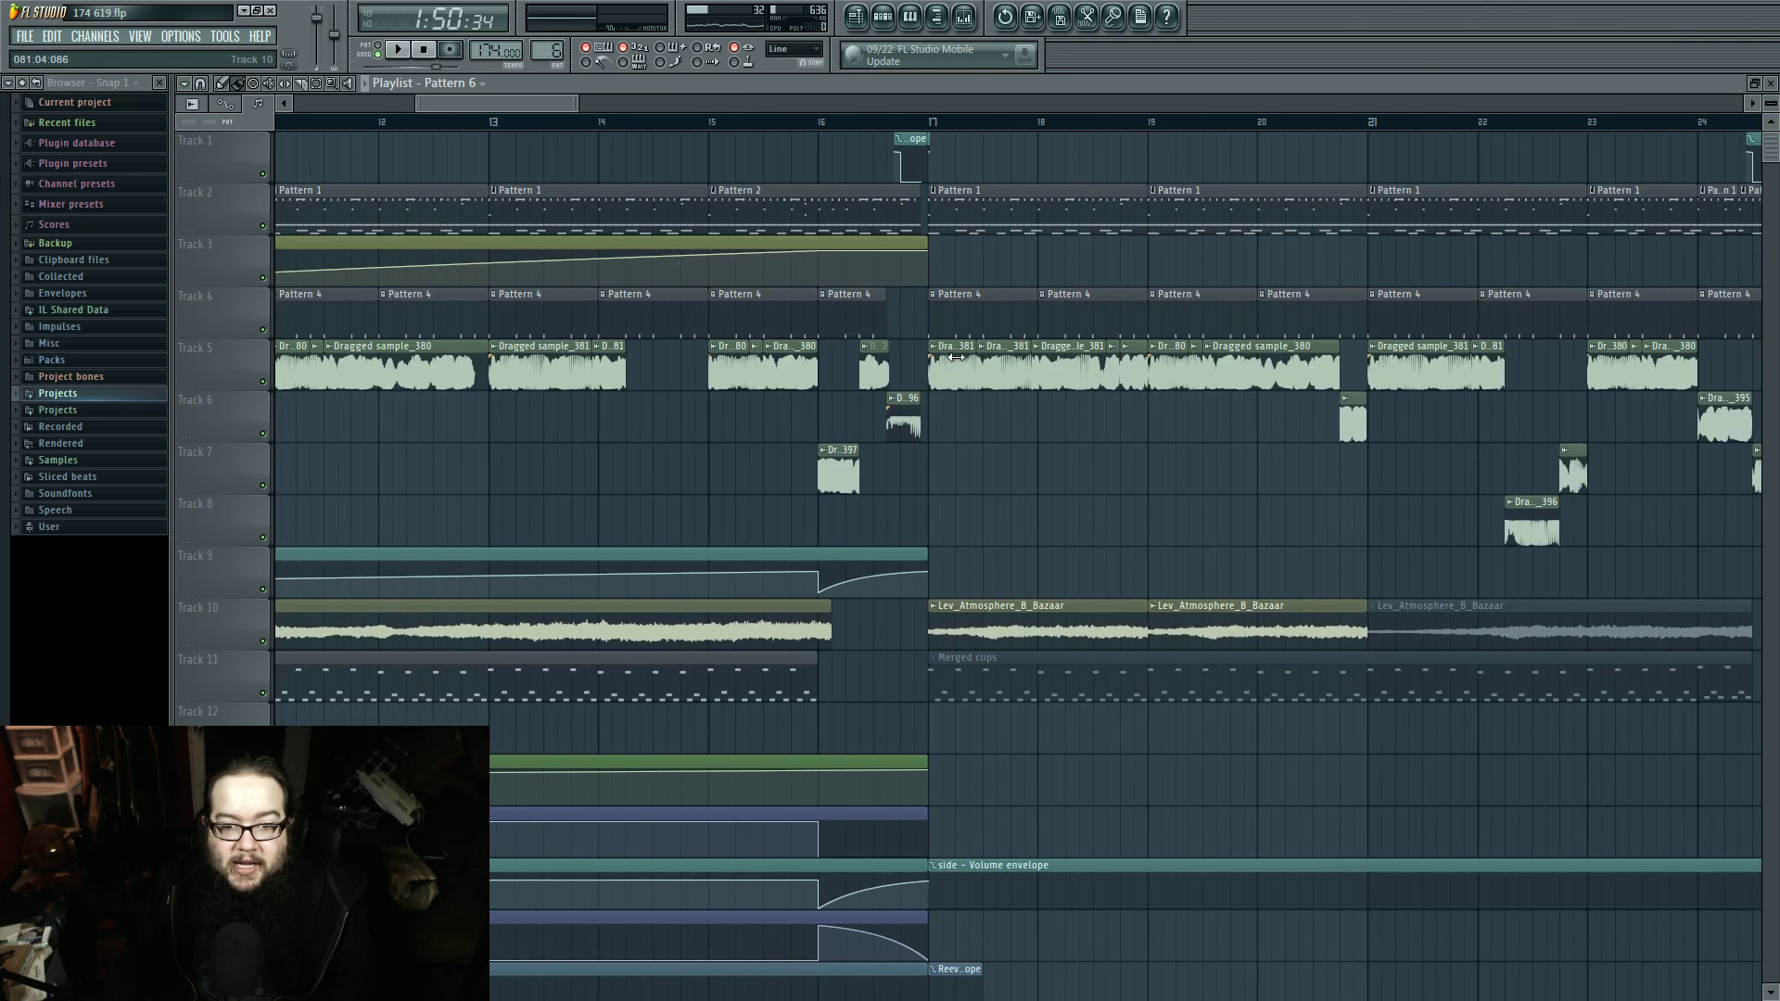
pyautogui.doubleClick(964, 355)
pyautogui.press('Escape')
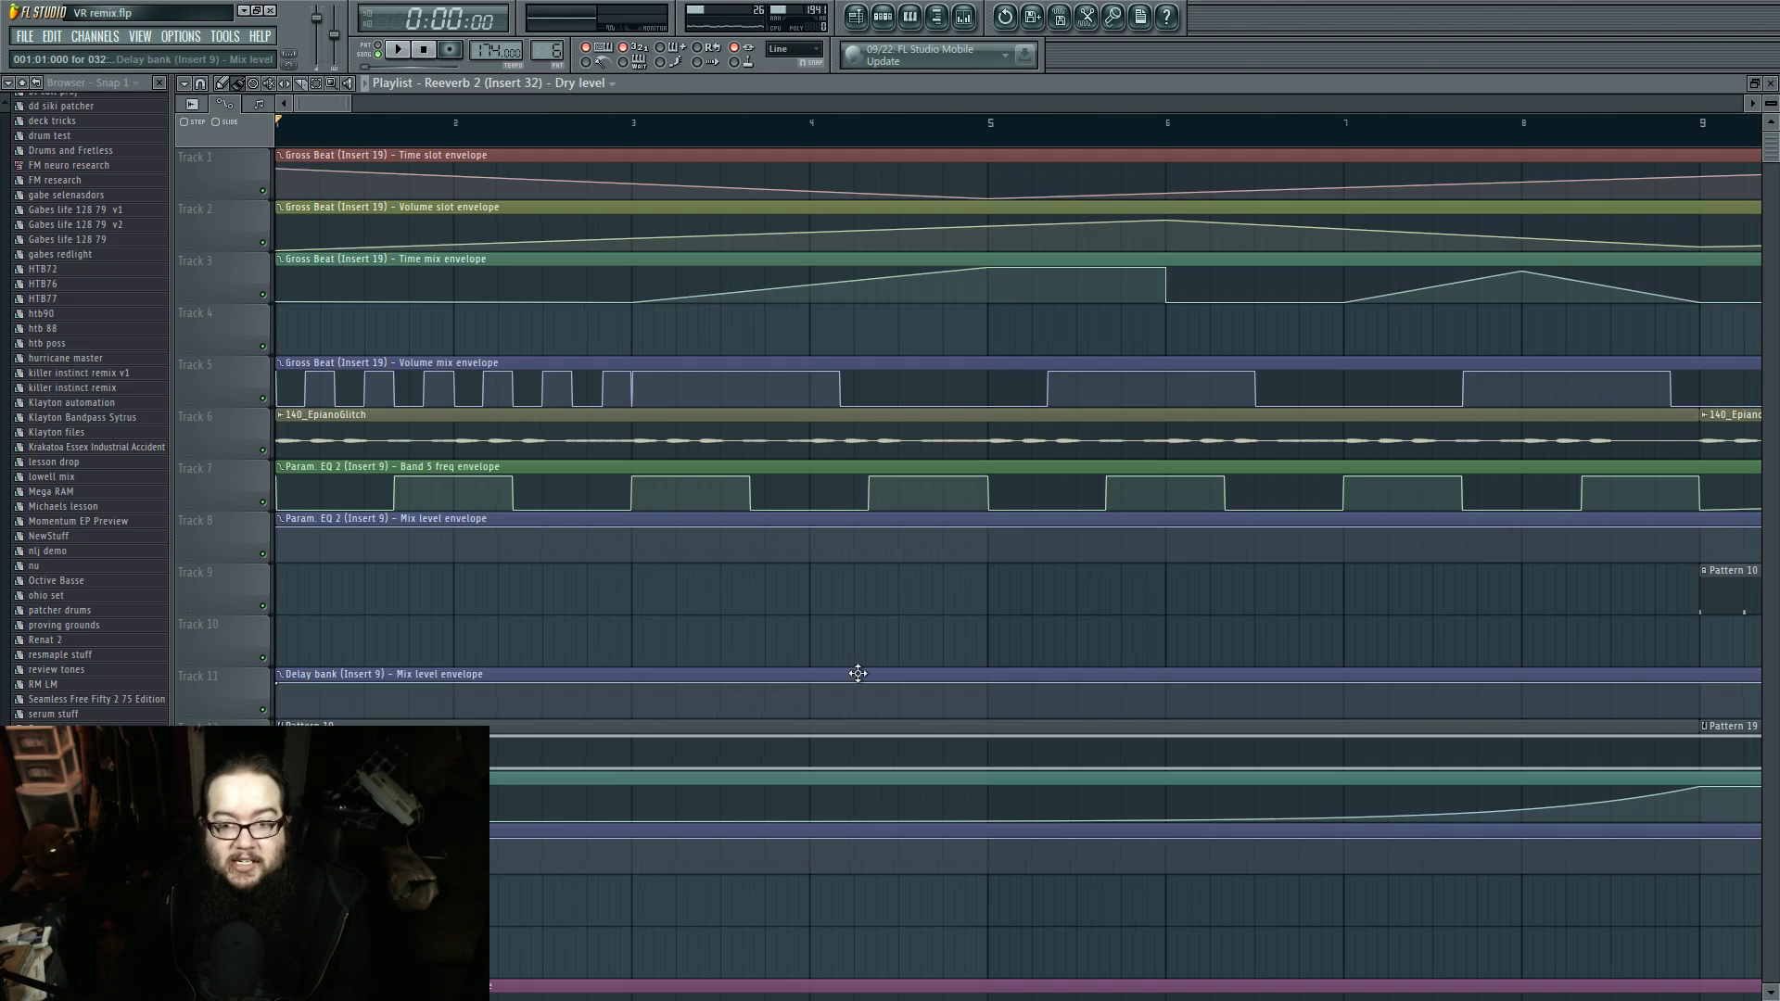
# Step: Locate the drop in the VR remix playlist and play it from the middle of bar 83
pyautogui.scroll(-4, 878, 686)
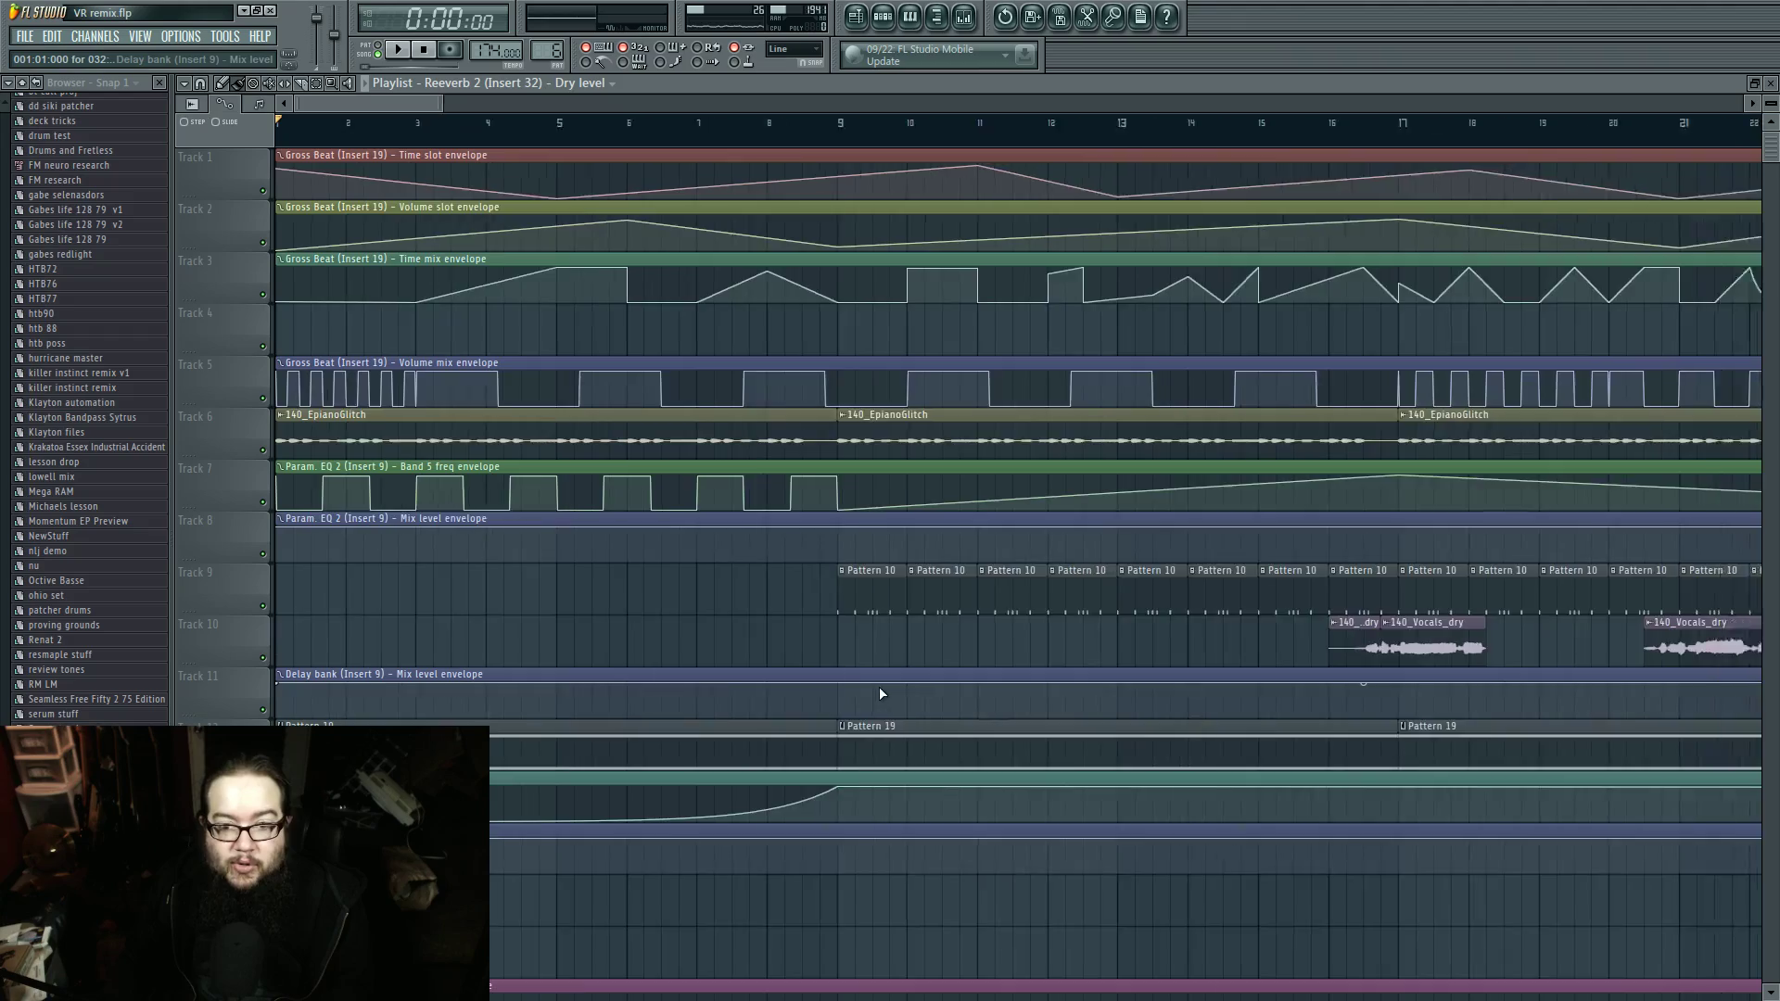
pyautogui.scroll(-5, 880, 688)
pyautogui.scroll(6, 913, 691)
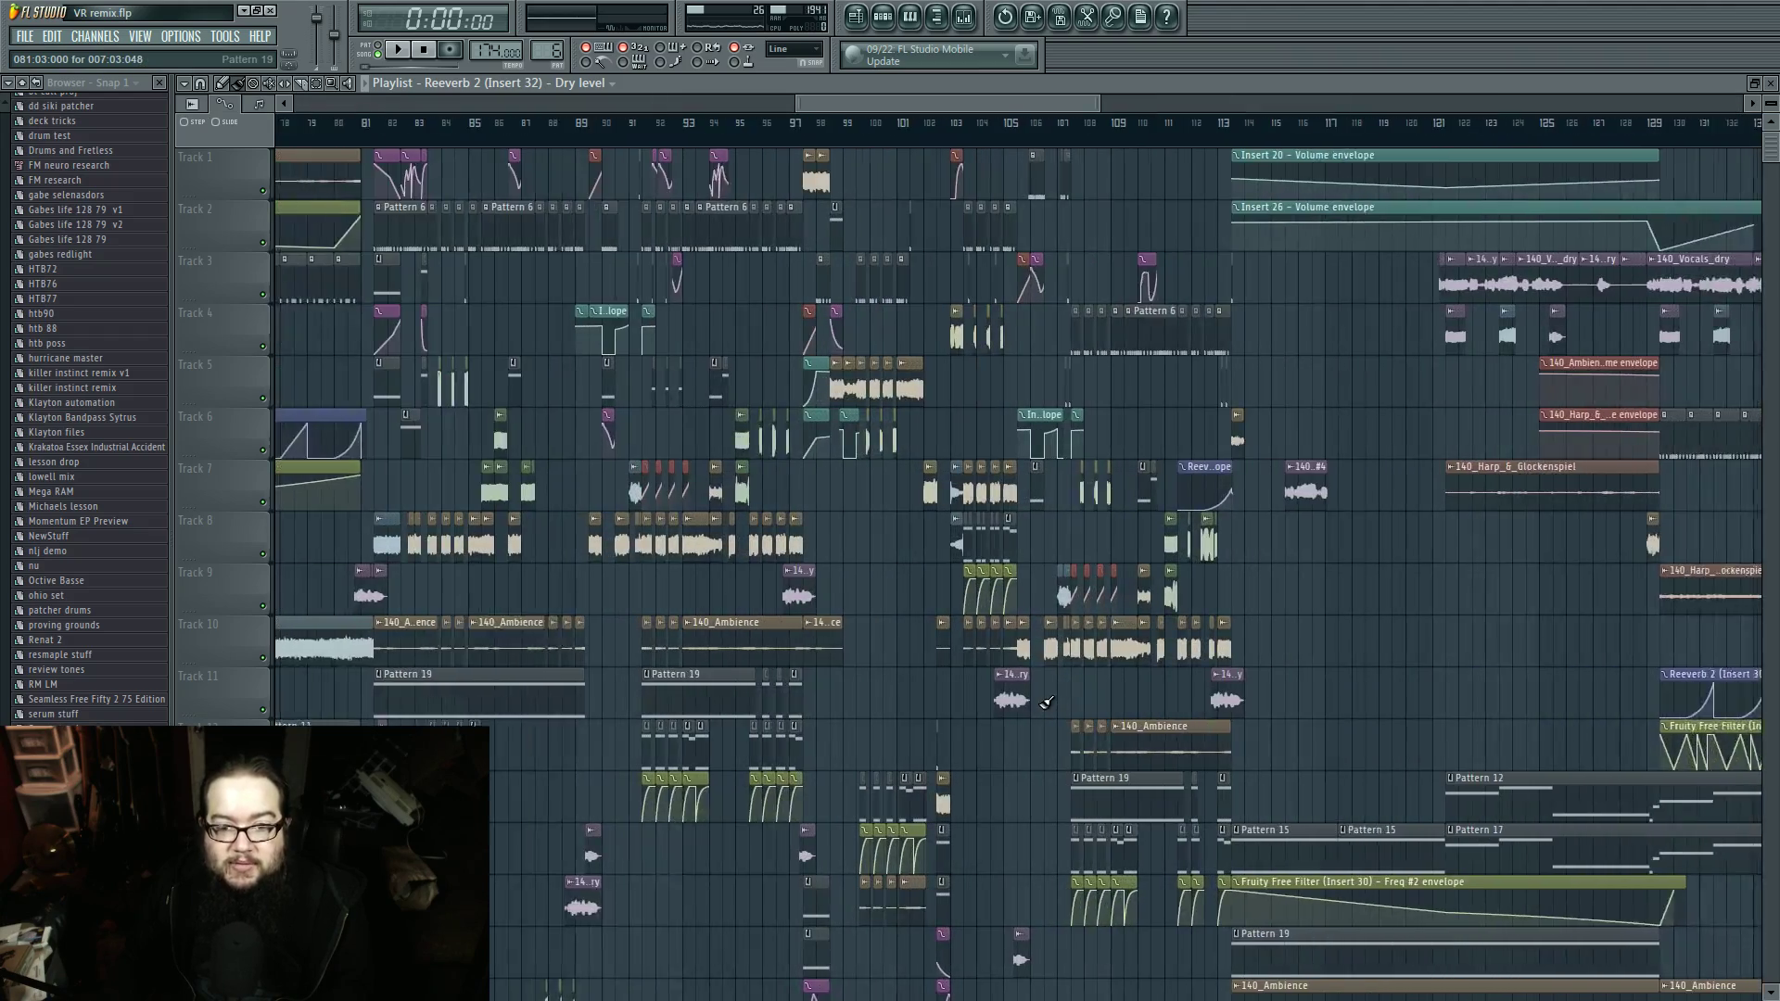
pyautogui.moveTo(913, 690); pyautogui.dragTo(1580, 716)
pyautogui.click(759, 122)
pyautogui.press('space')
pyautogui.scroll(5, 787, 482)
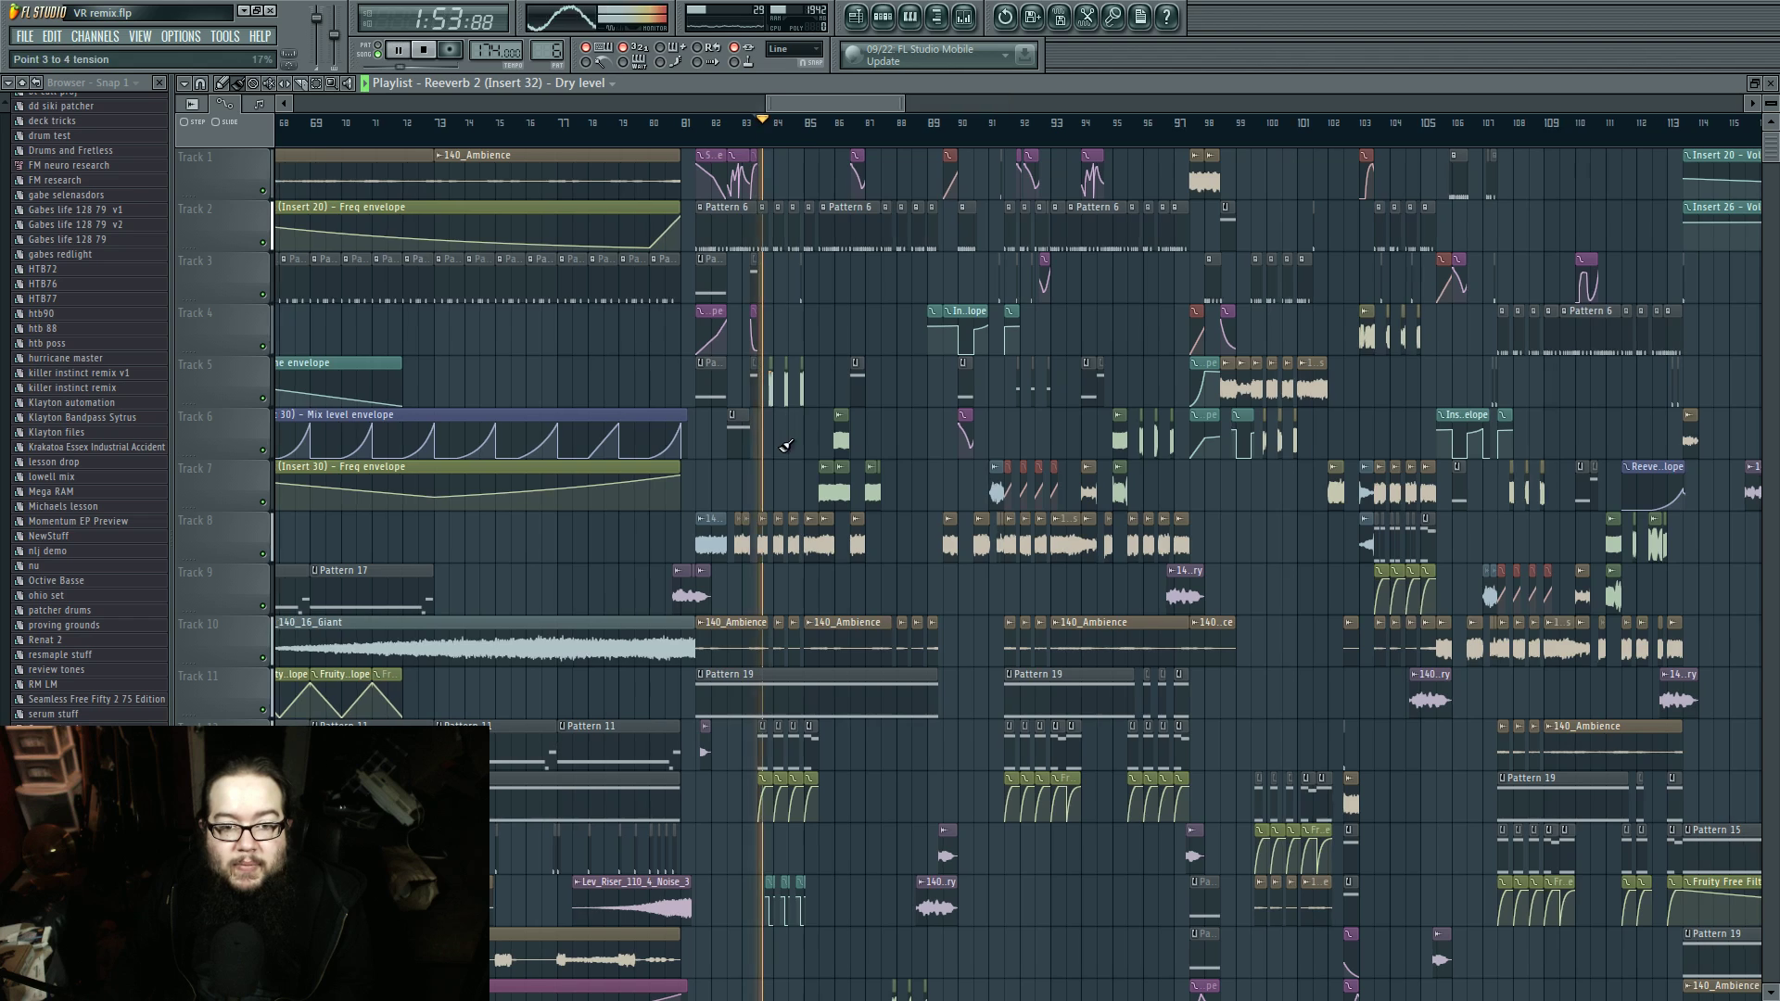
pyautogui.scroll(2, 800, 482)
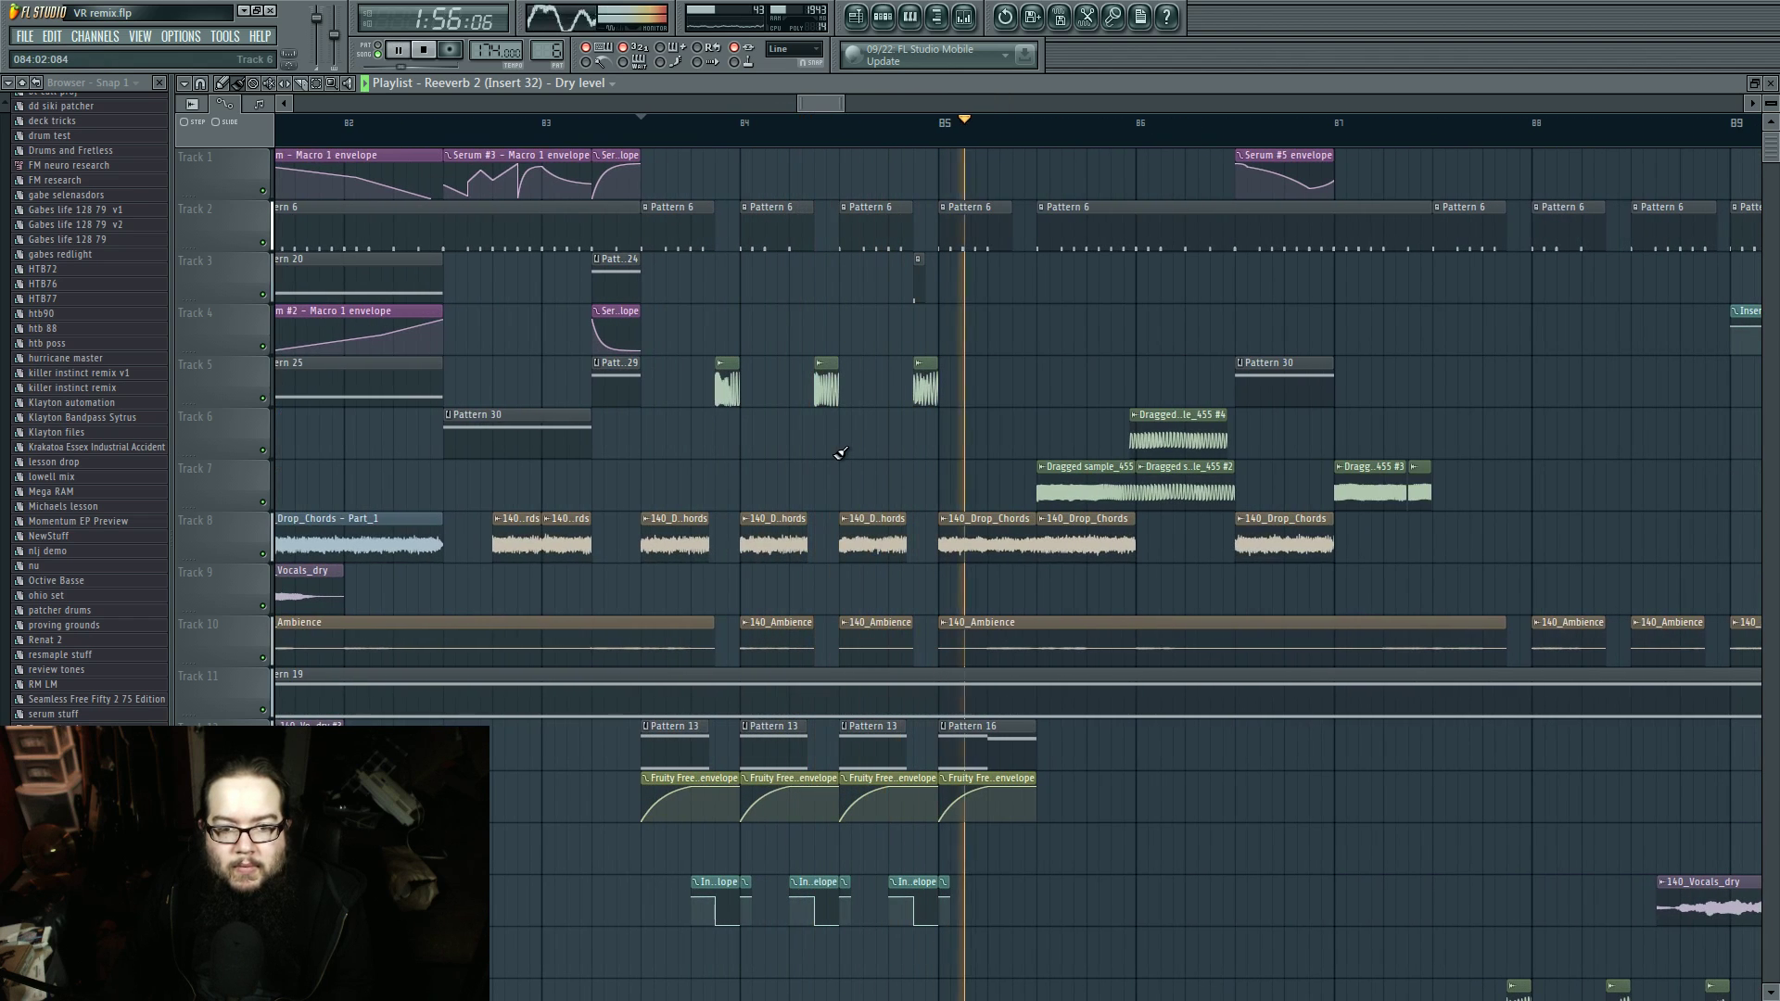
pyautogui.press('space')
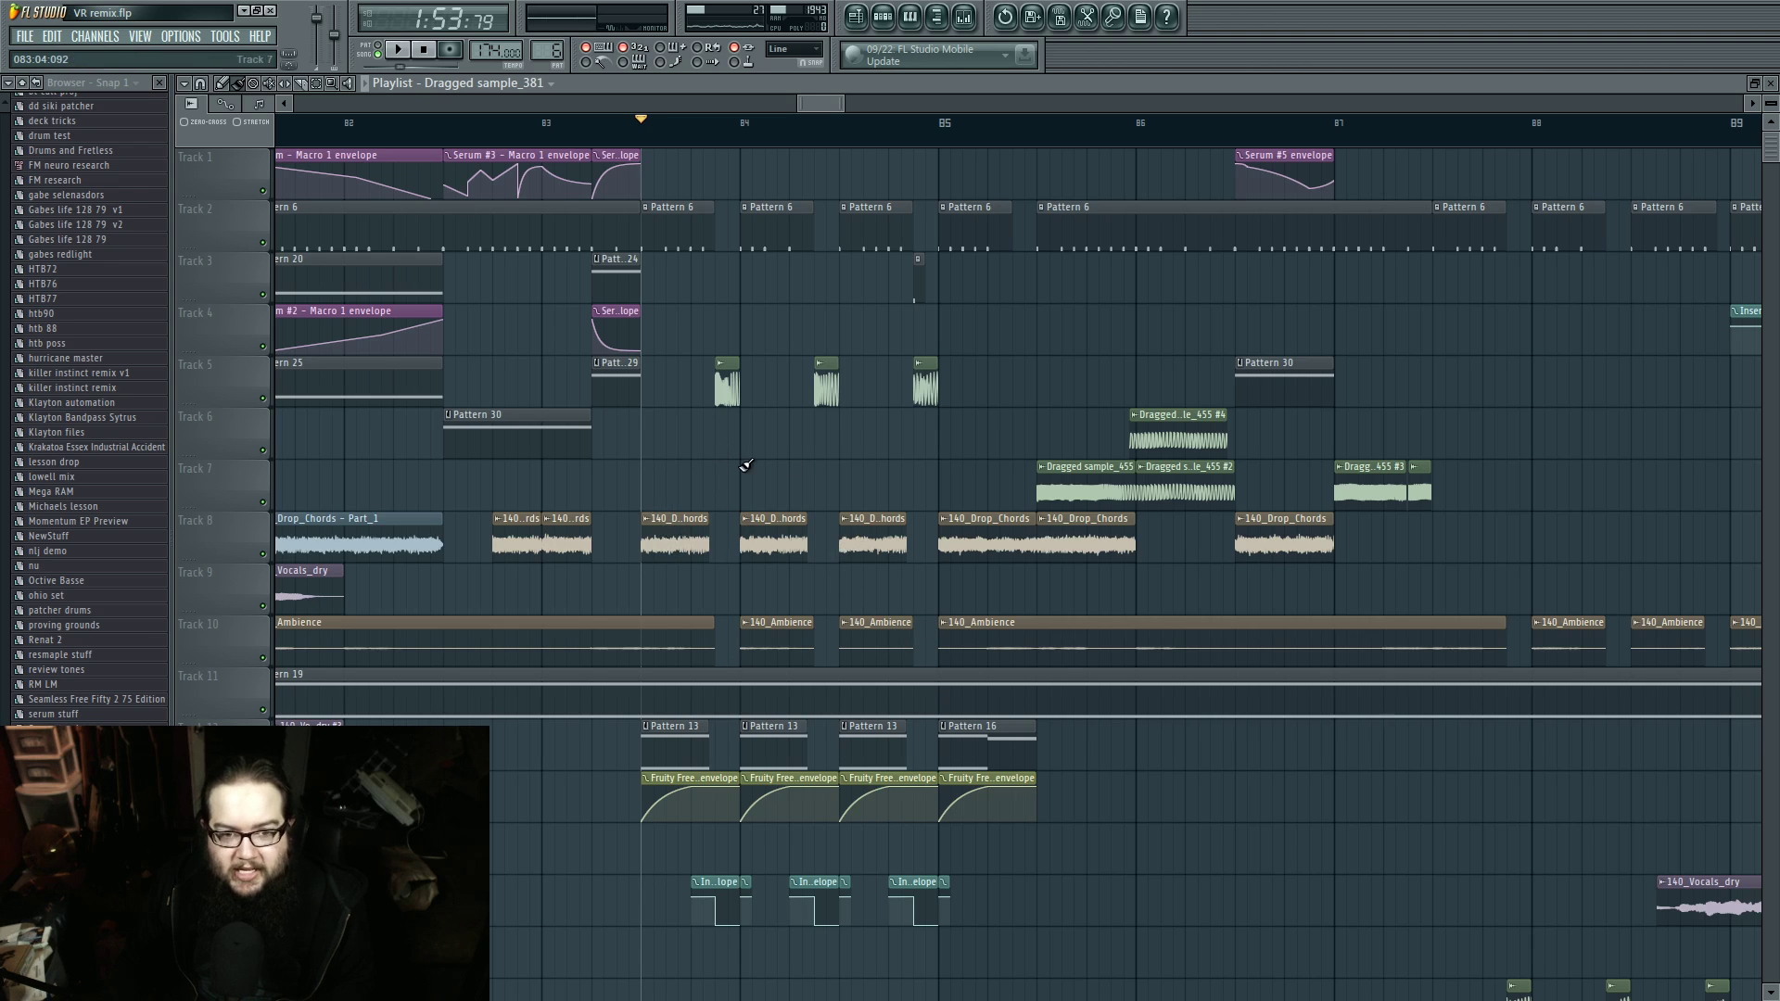
# Step: Play the VR remix from bar 85 through the Dragged sample_455 clips on Tracks 6 and 7
pyautogui.scroll(3, 732, 547)
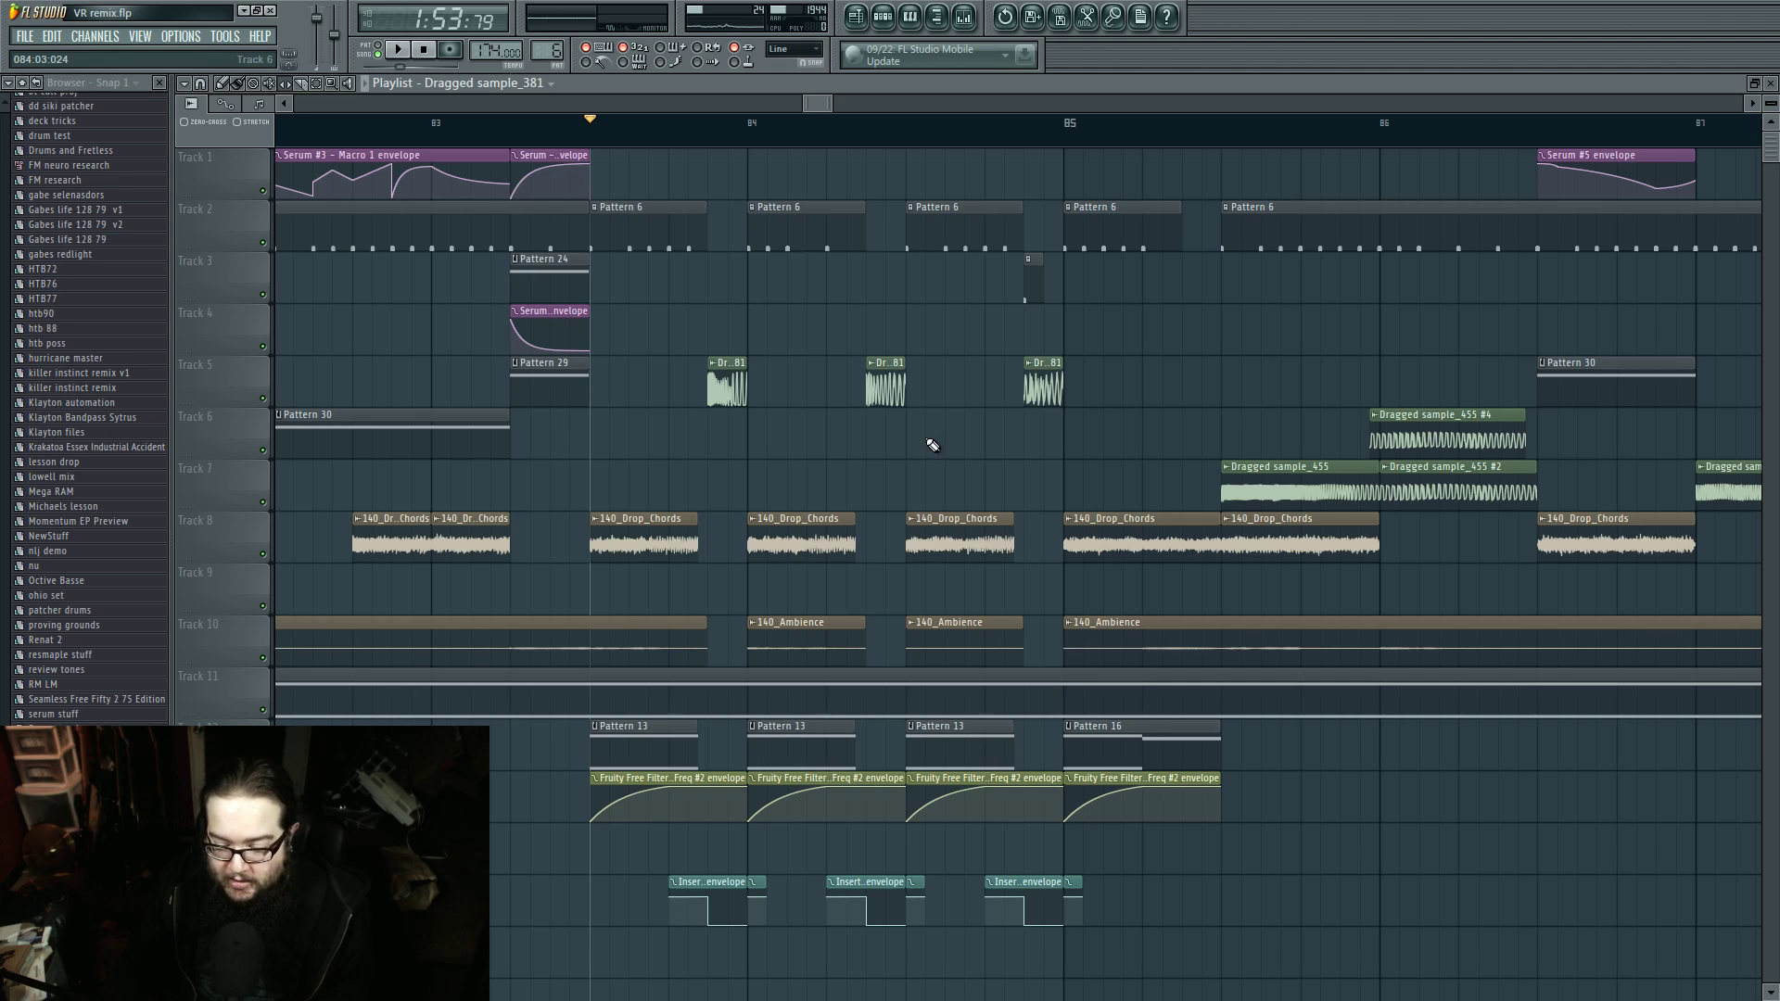
pyautogui.scroll(-4, 932, 445)
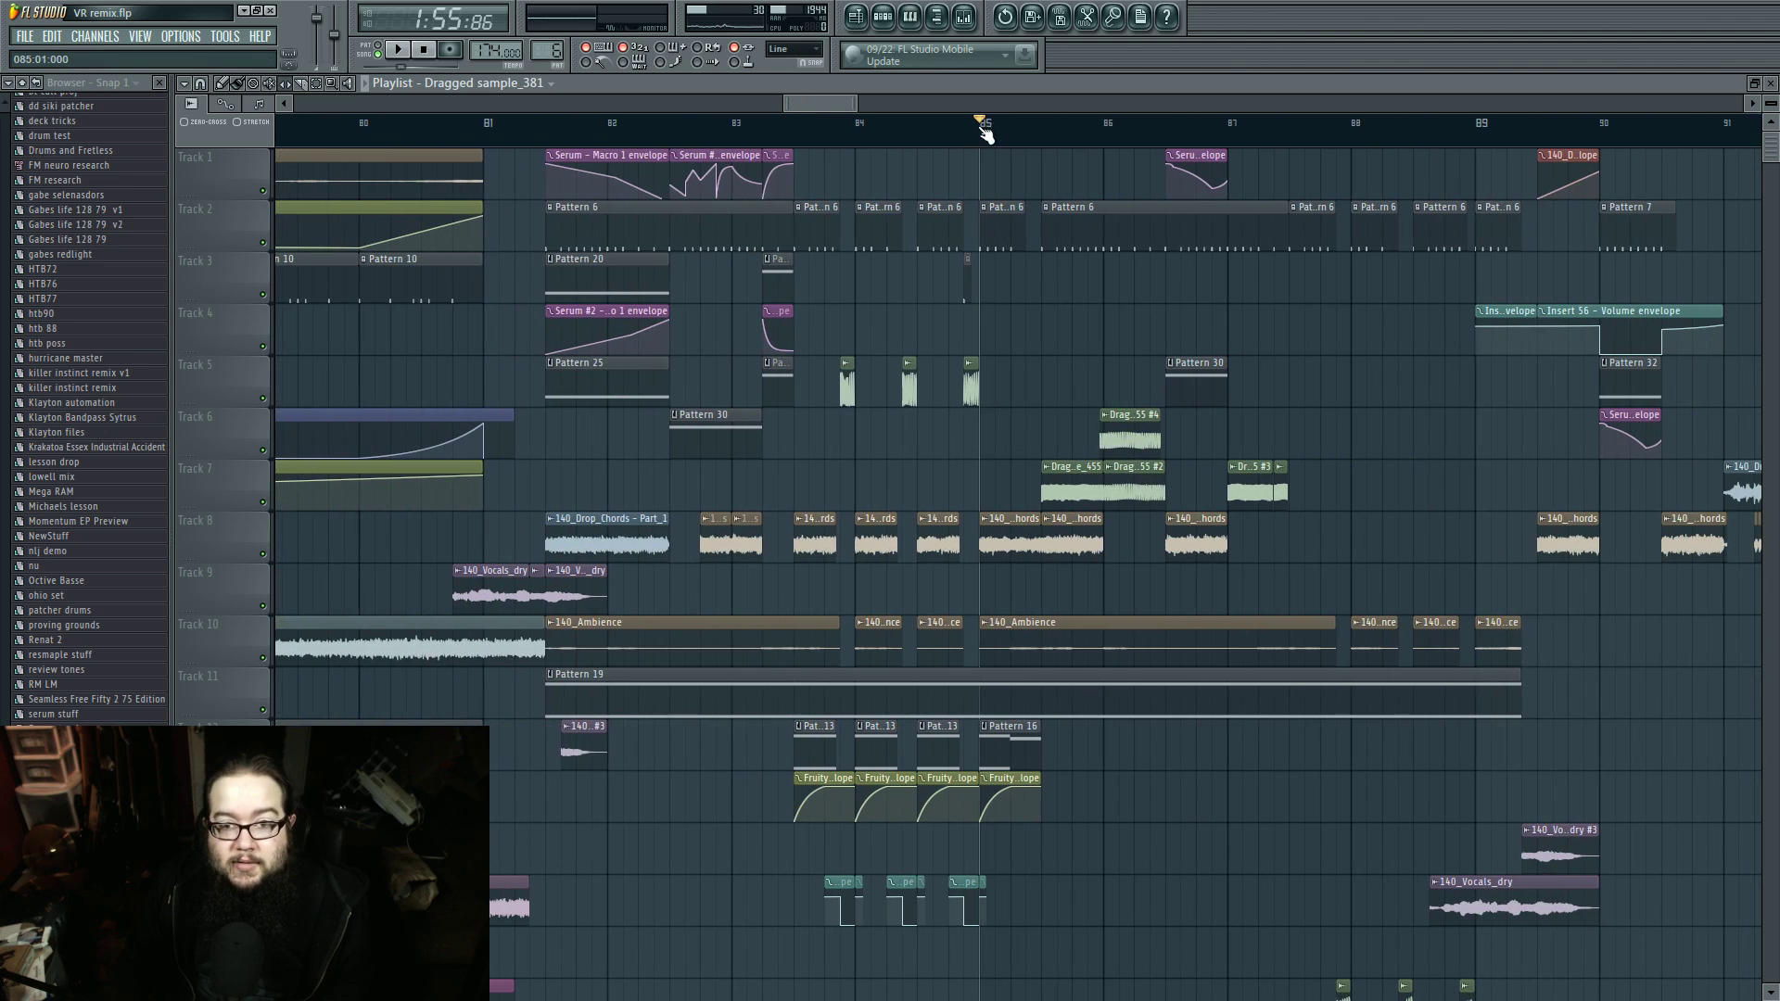
pyautogui.scroll(4, 945, 441)
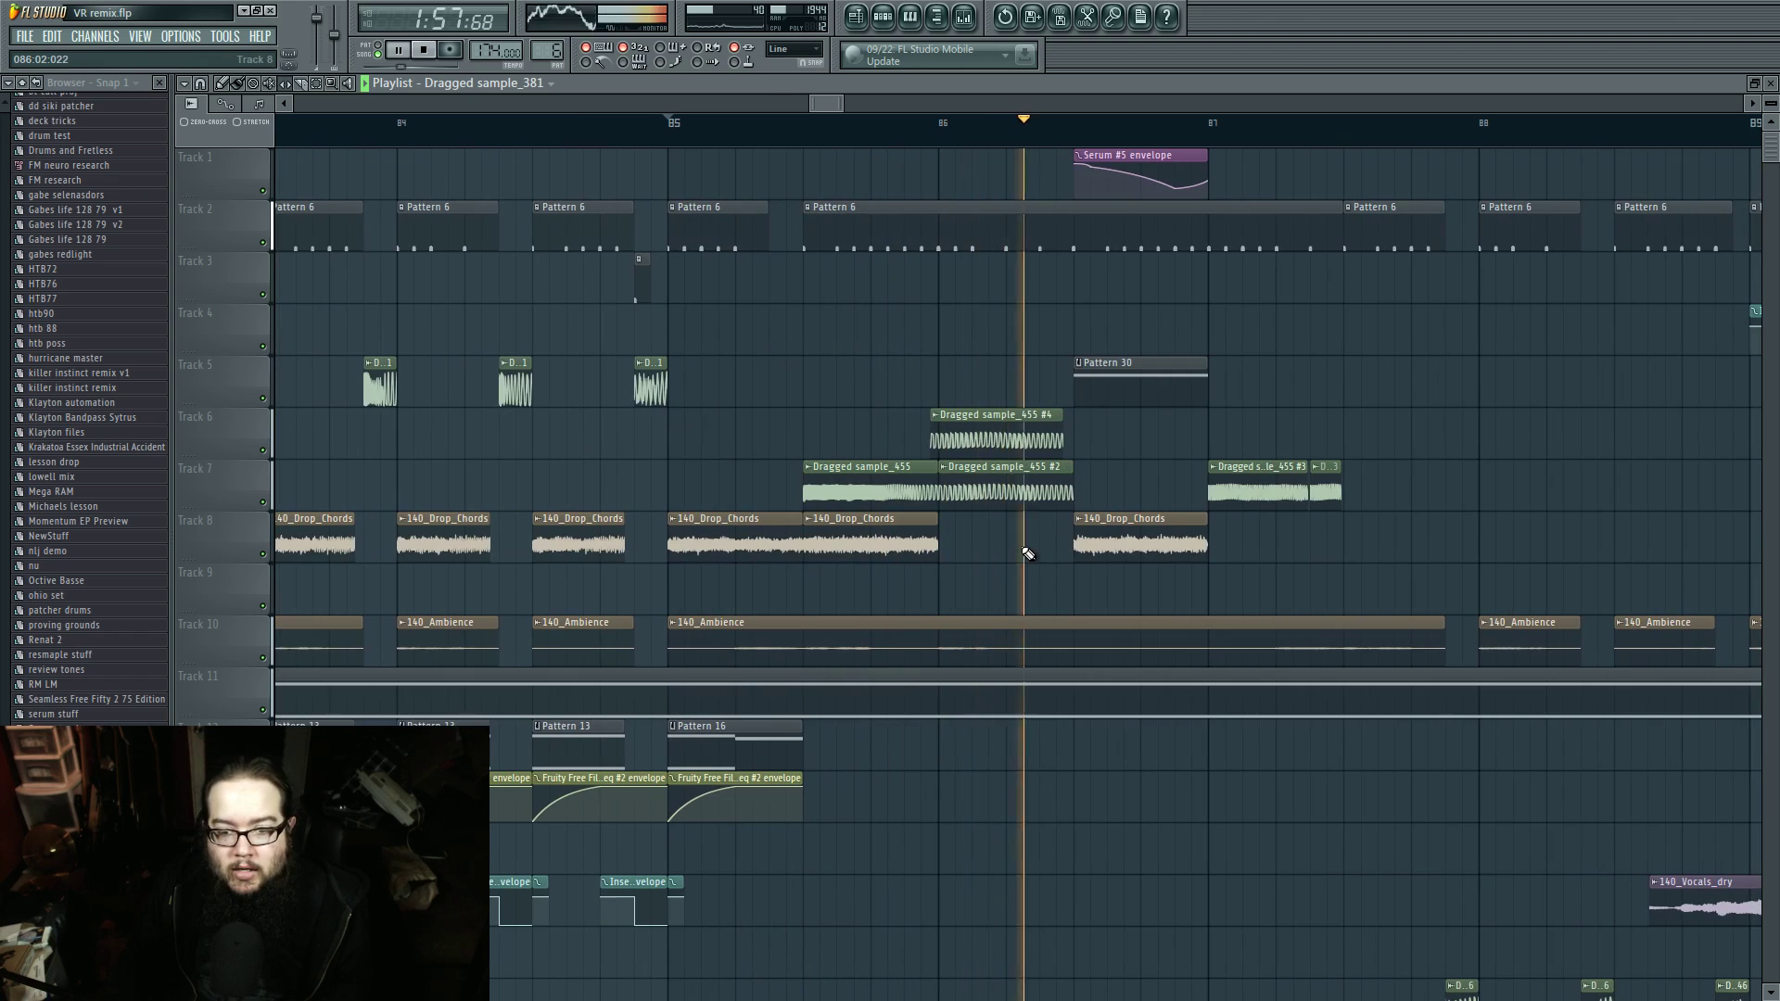
pyautogui.press('space')
# Step: Preview the Dragged sample_455 waveform in its channel settings and place the playhead just before bar 86
pyautogui.doubleClick(970, 476)
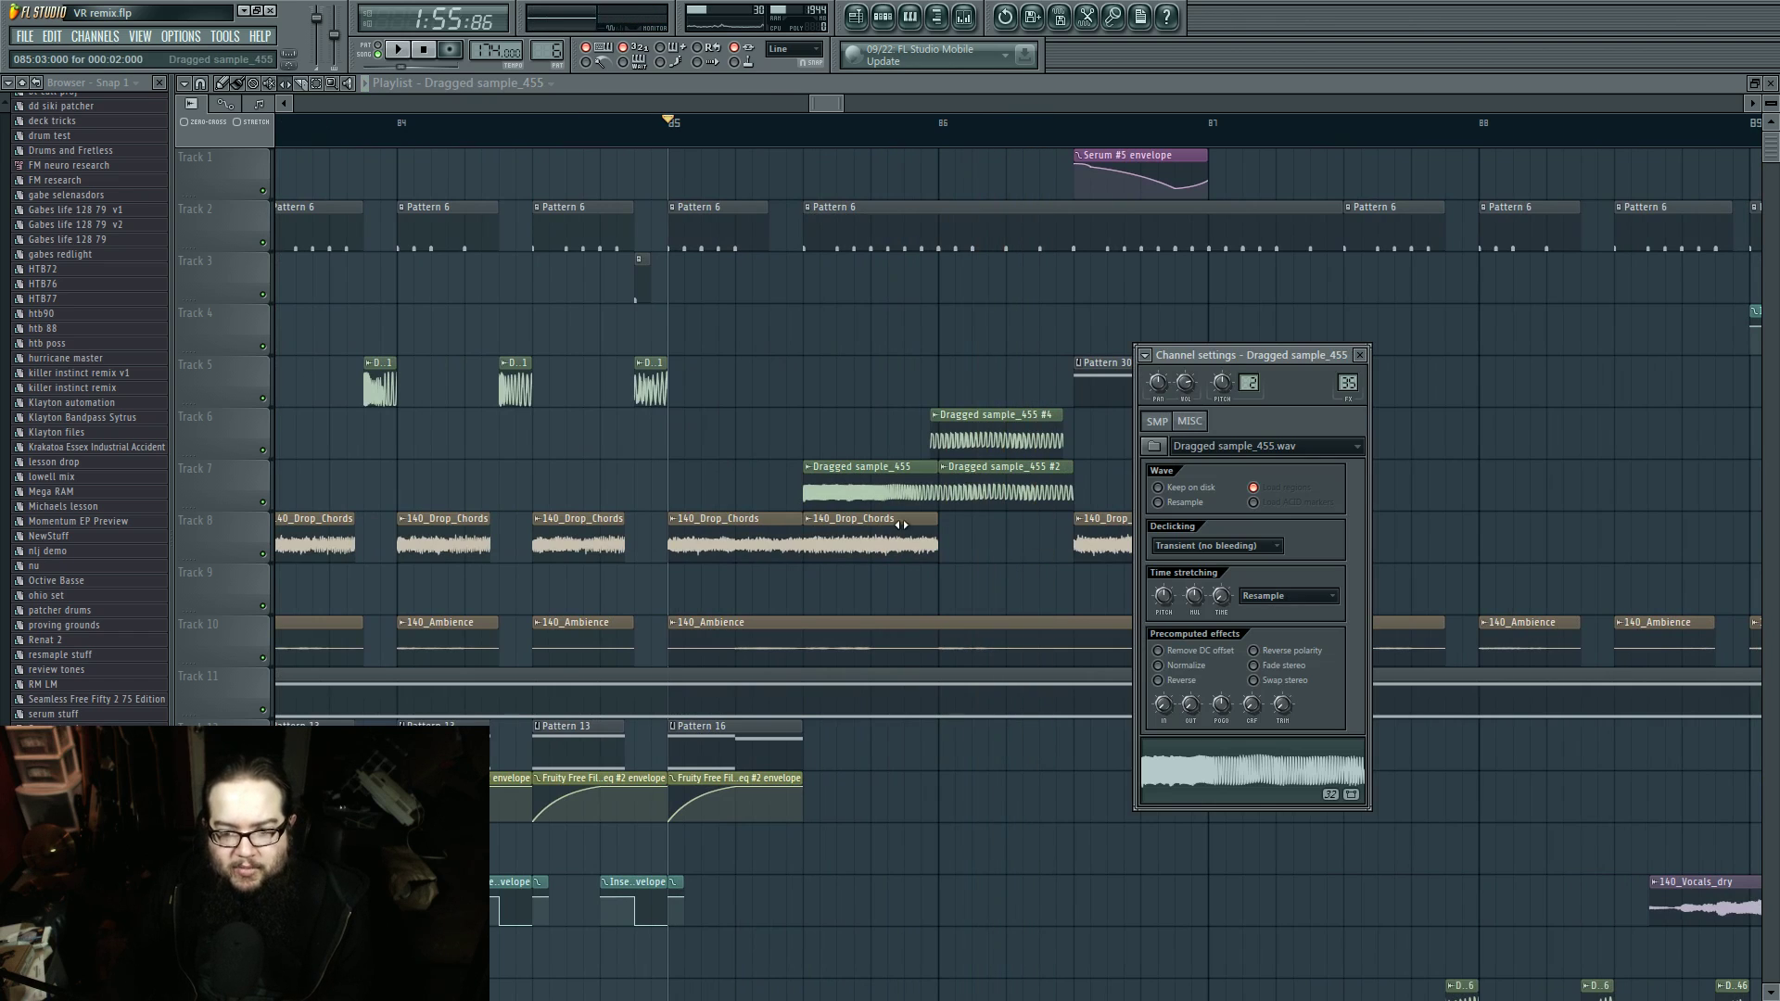
pyautogui.click(1230, 767)
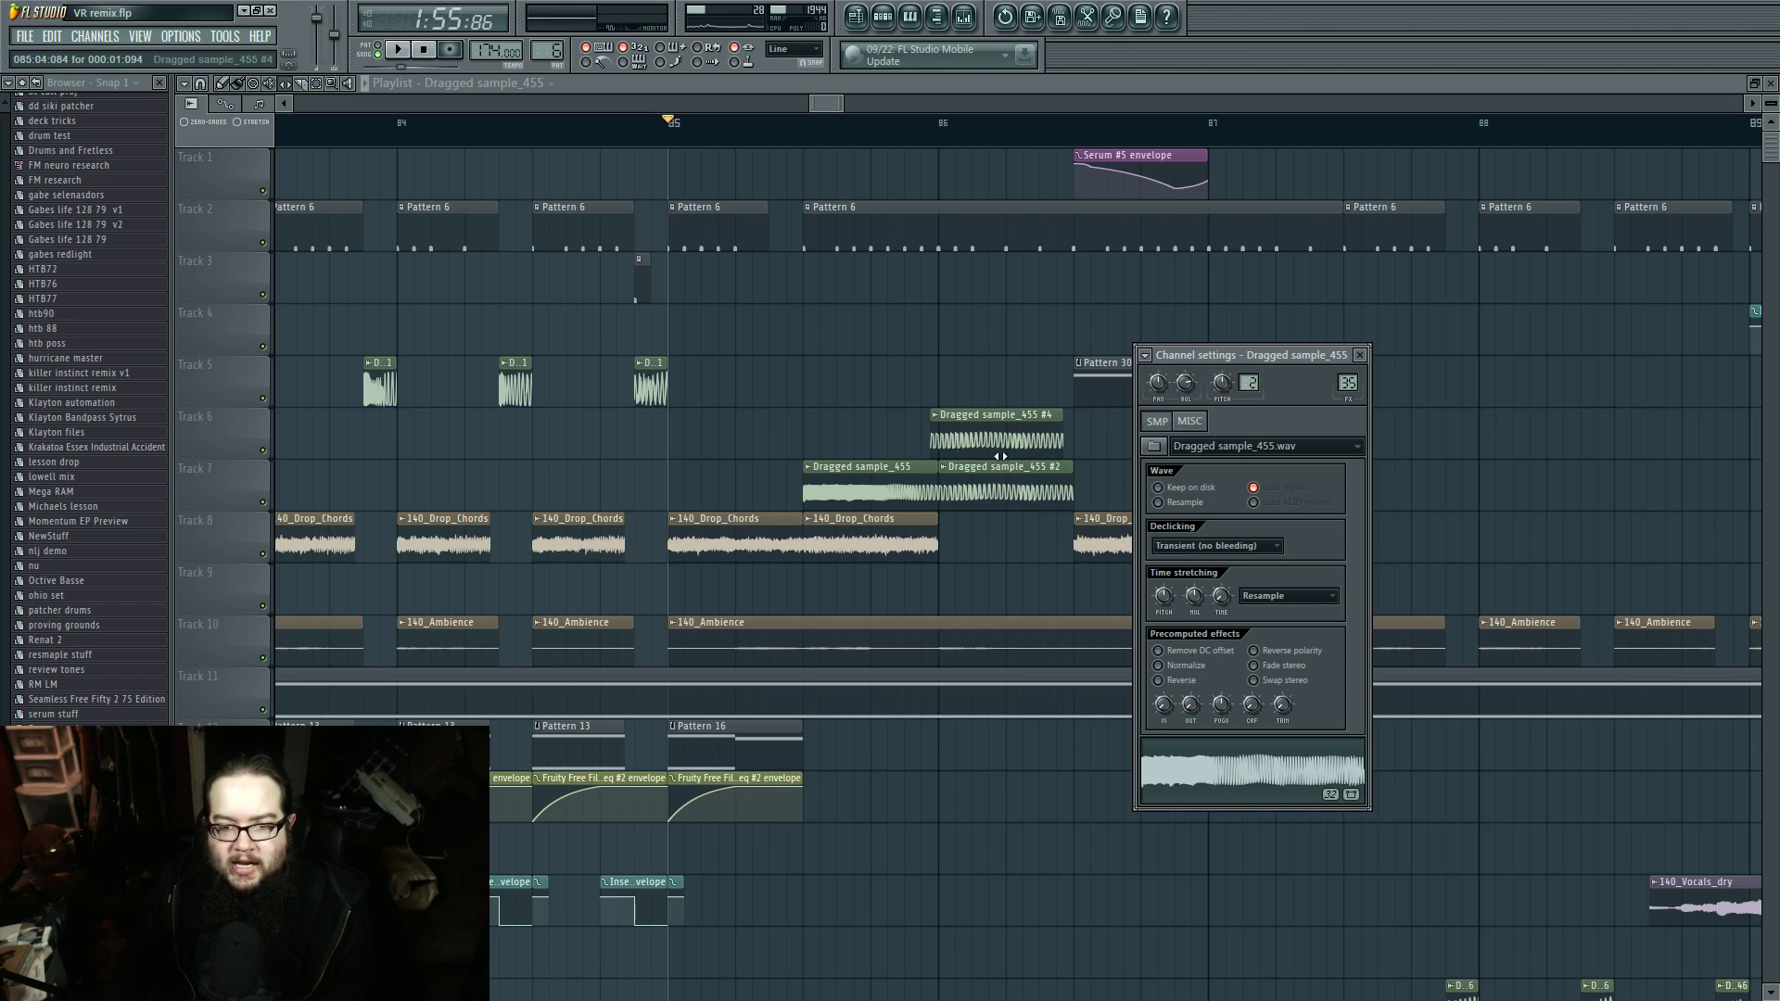
pyautogui.click(1216, 777)
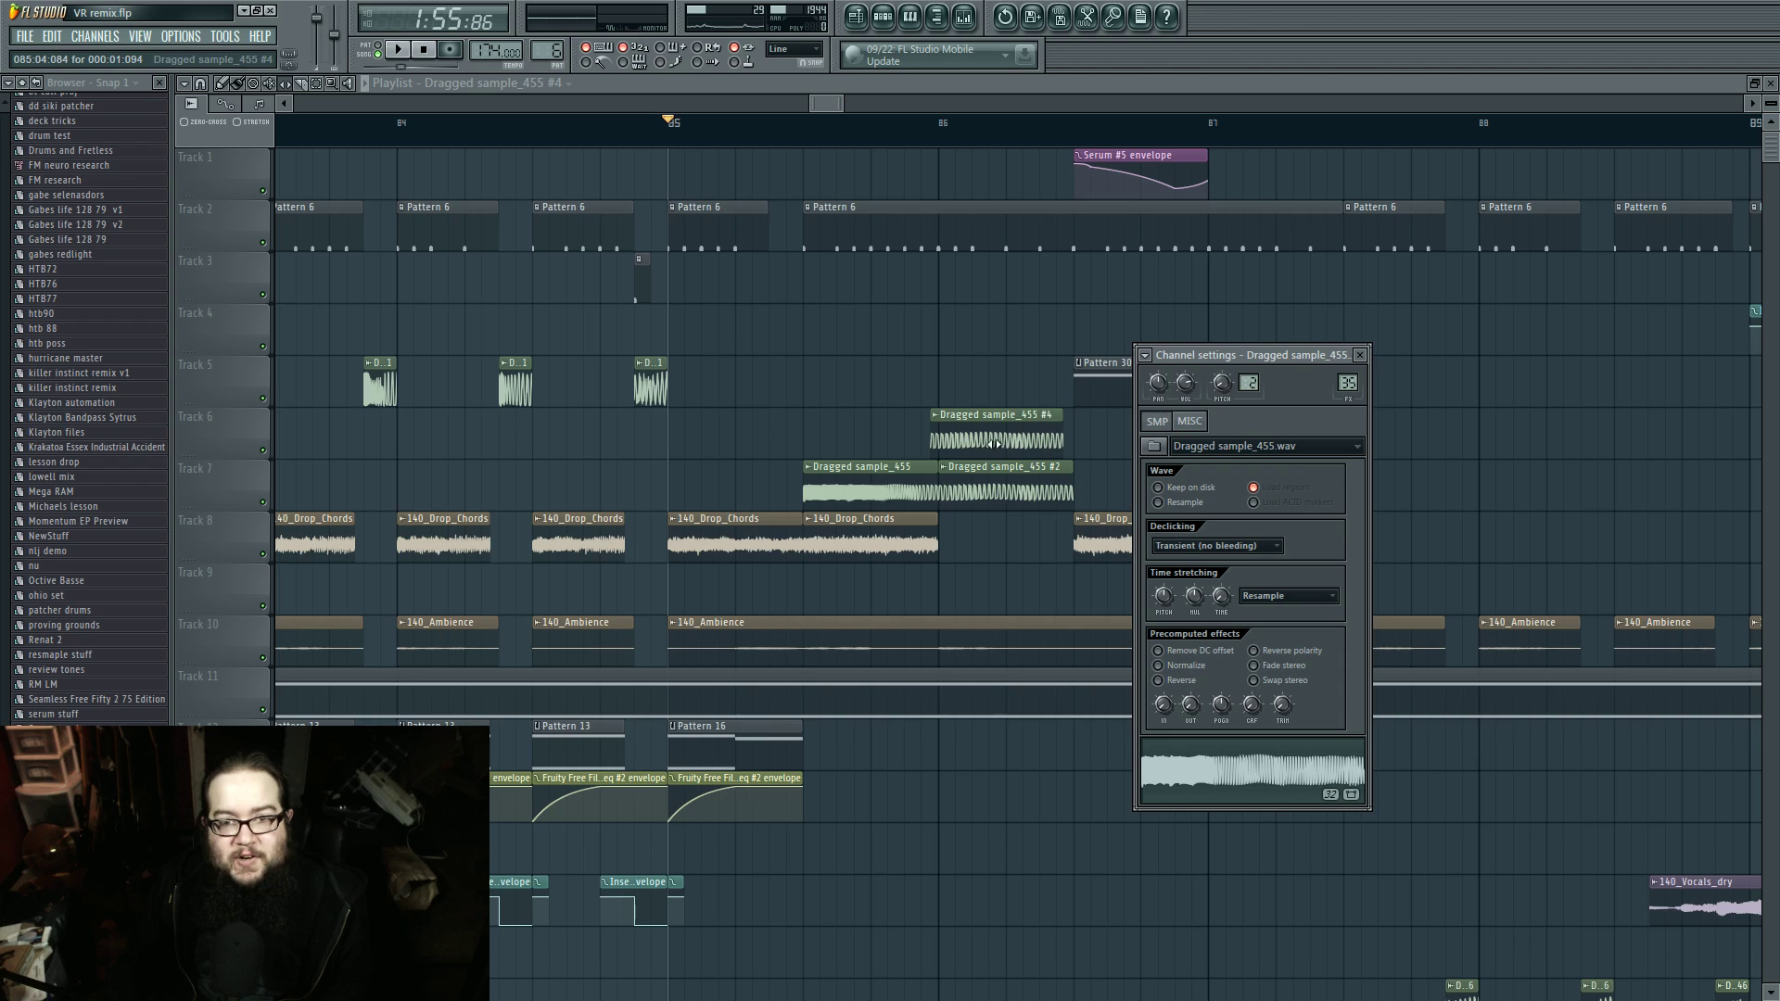
pyautogui.click(906, 128)
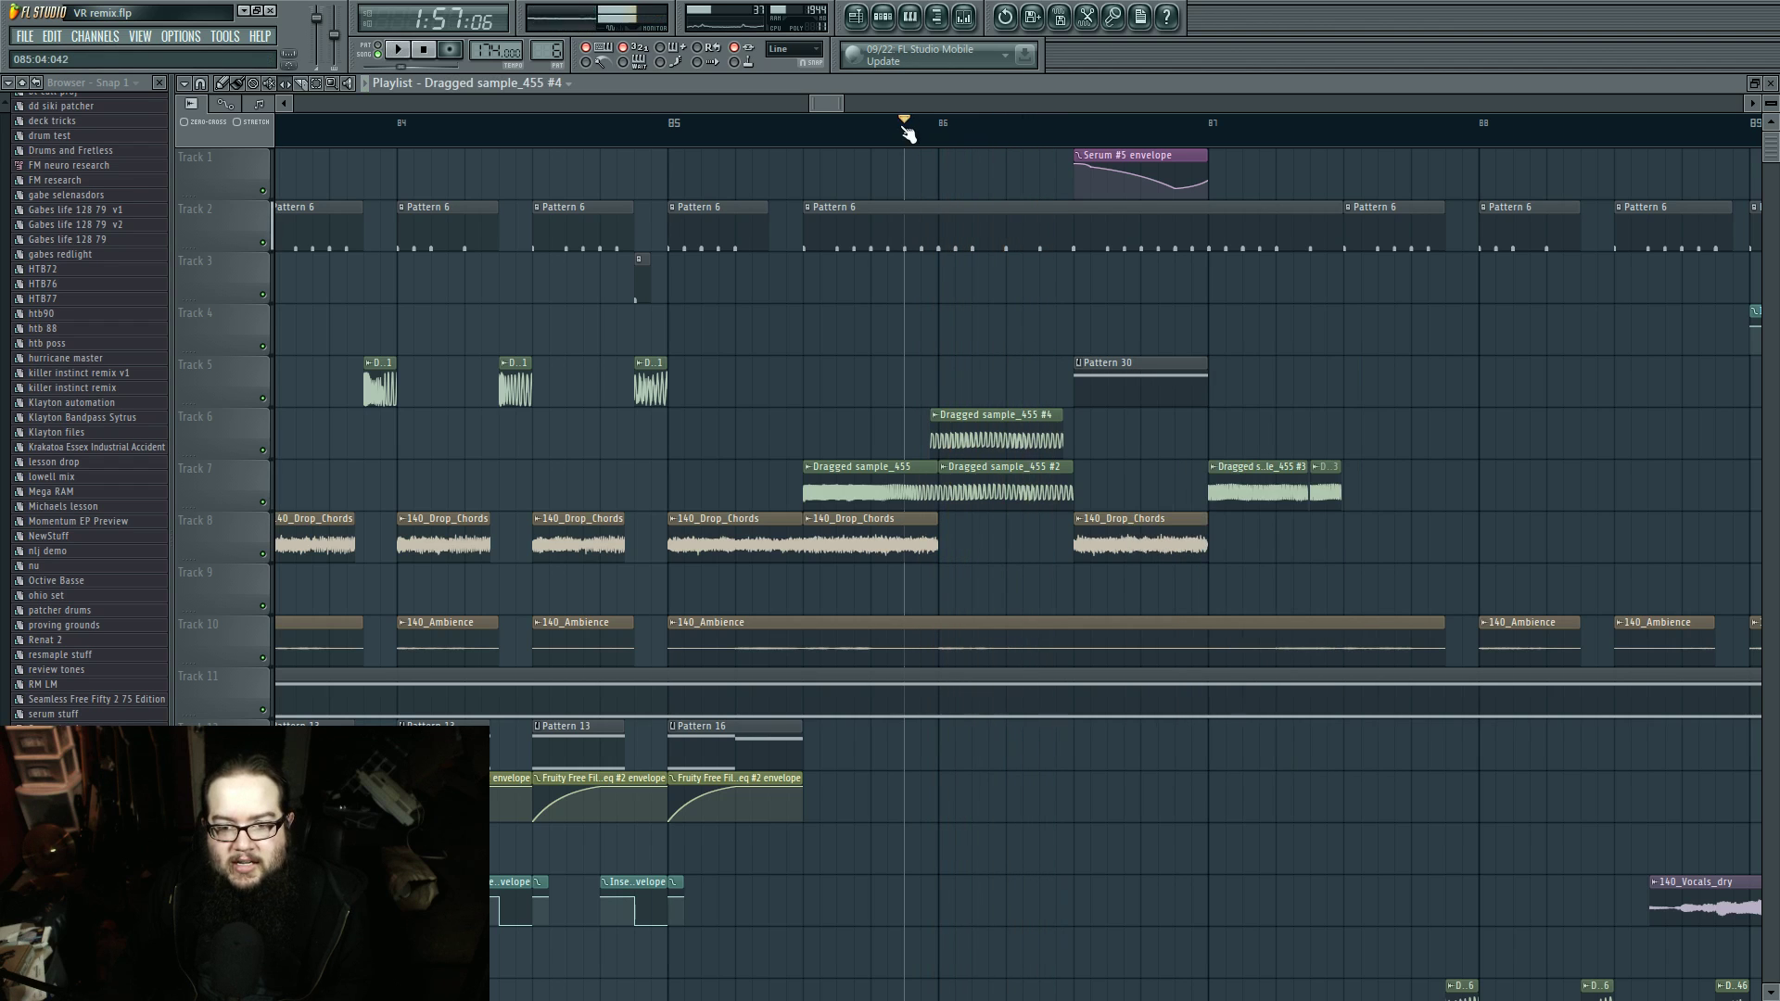
# Step: Inspect the Fruity Parametric EQ 2 on the mixer insert used by the Dragged sample_455 #4 clip
pyautogui.scroll(4, 1029, 533)
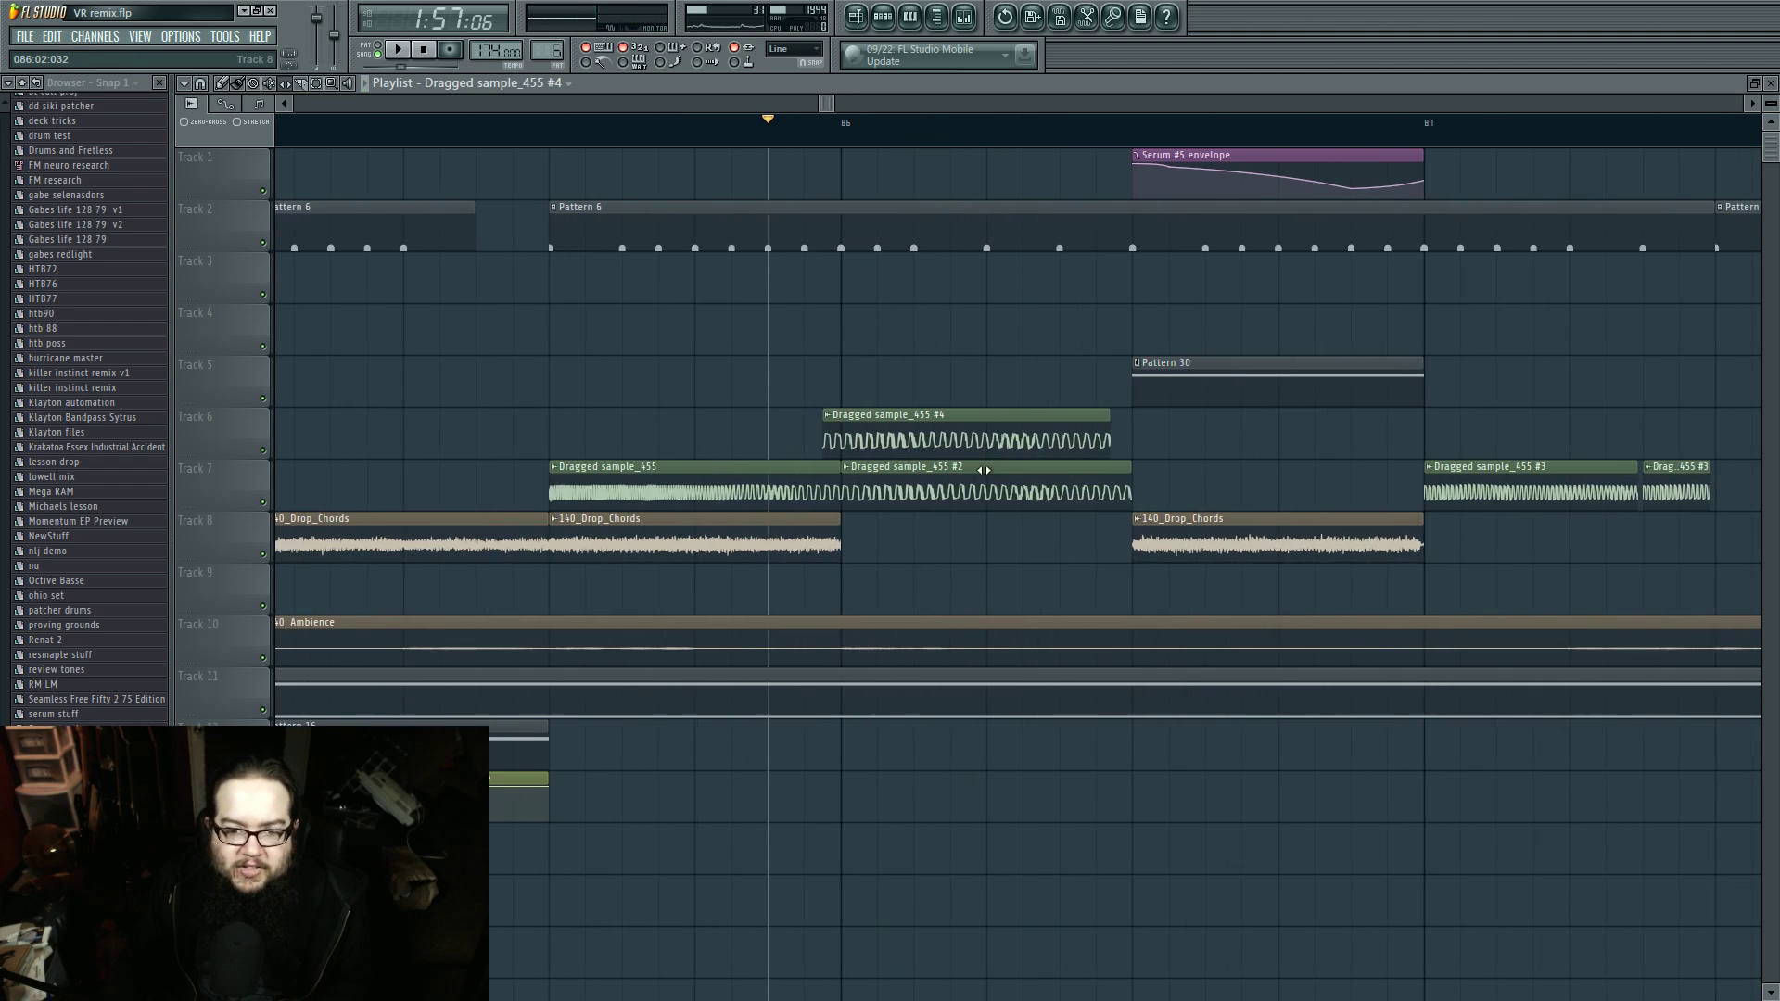
pyautogui.doubleClick(941, 429)
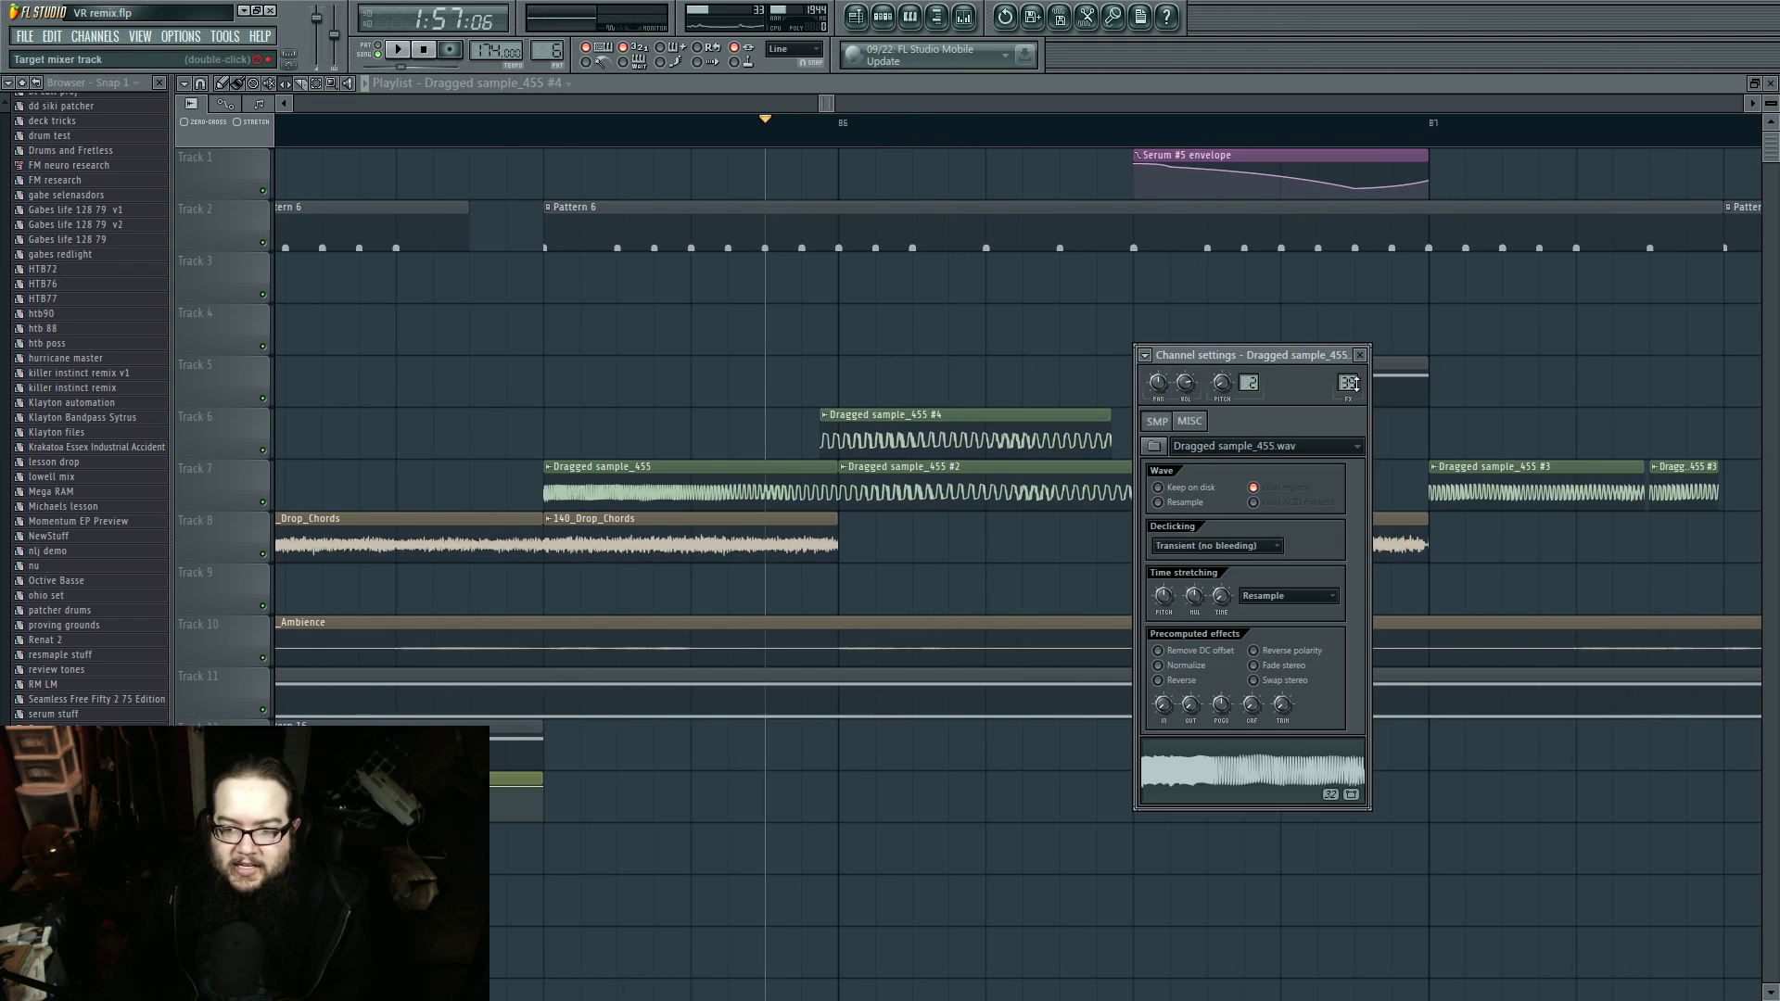
pyautogui.doubleClick(1354, 384)
pyautogui.click(1328, 440)
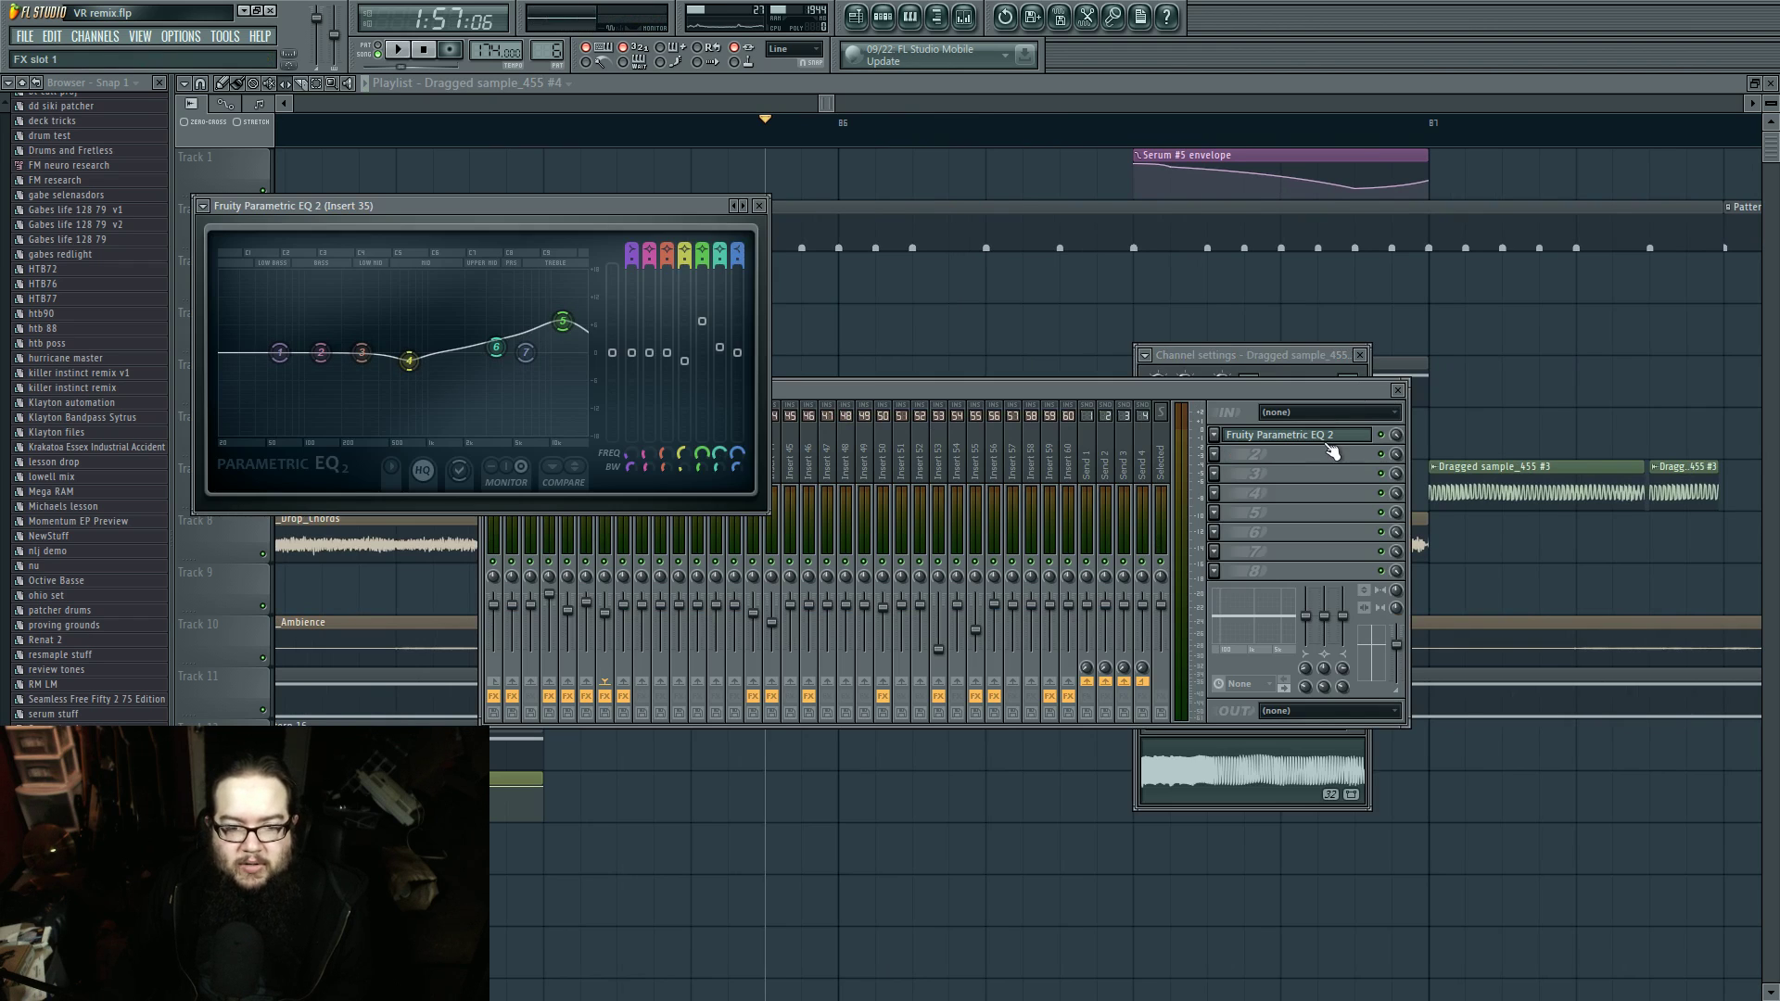
pyautogui.click(1328, 441)
pyautogui.rightClick(947, 345)
# Step: Play the VR remix from just before bar 86 through the Dragged sample_455 clips to bar 87
pyautogui.hscroll(2, 911, 349)
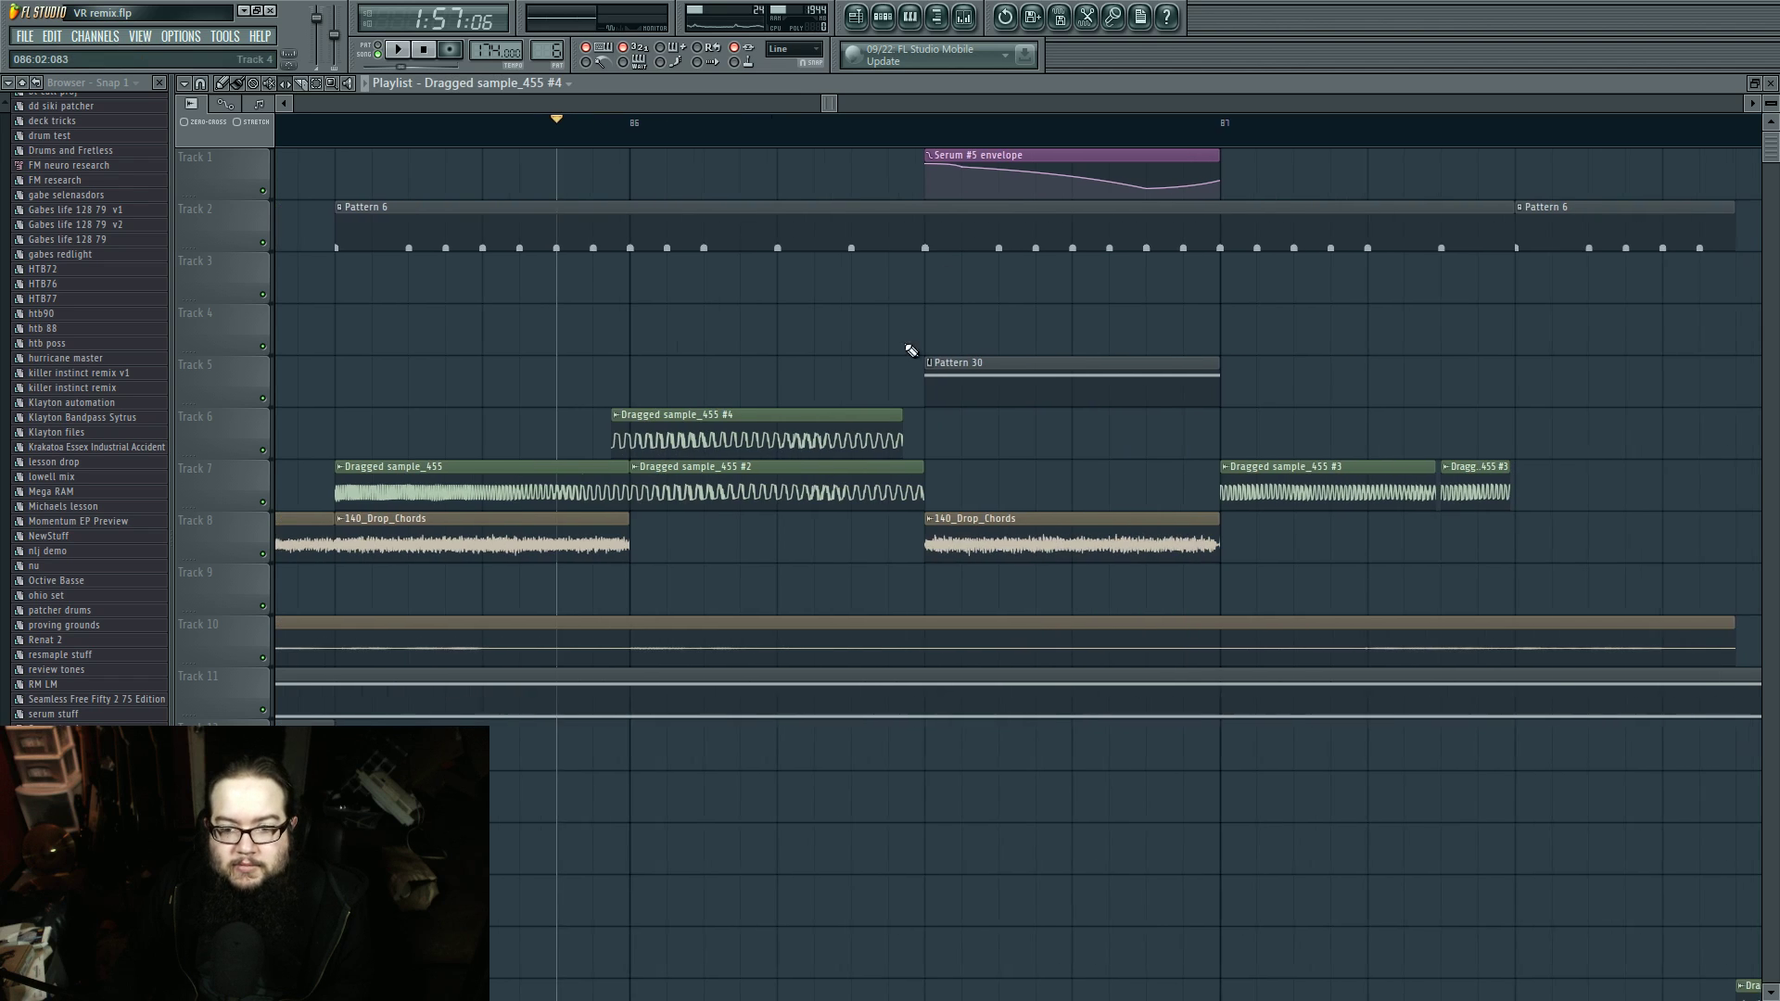
pyautogui.press('space')
pyautogui.scroll(-5, 1020, 380)
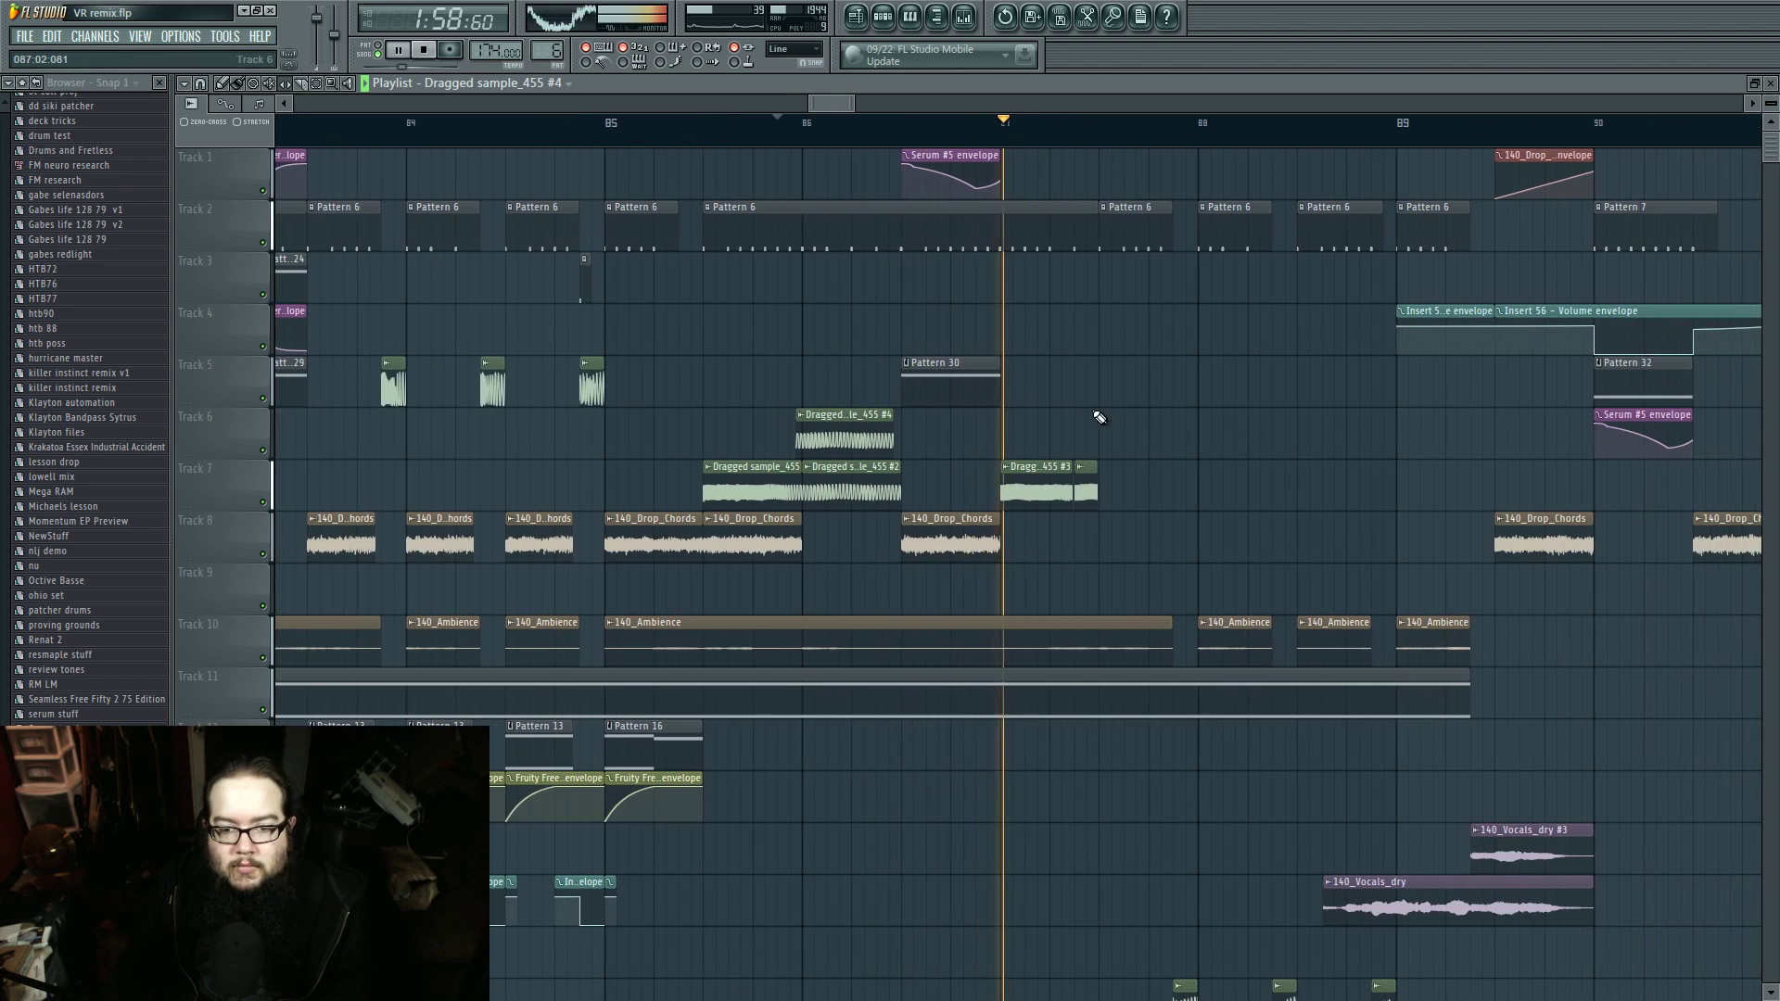
pyautogui.press('space')
# Step: Preview the waveform of the Dragged sample_455 #3 clip at bar 87 in its channel settings
pyautogui.click(1020, 496)
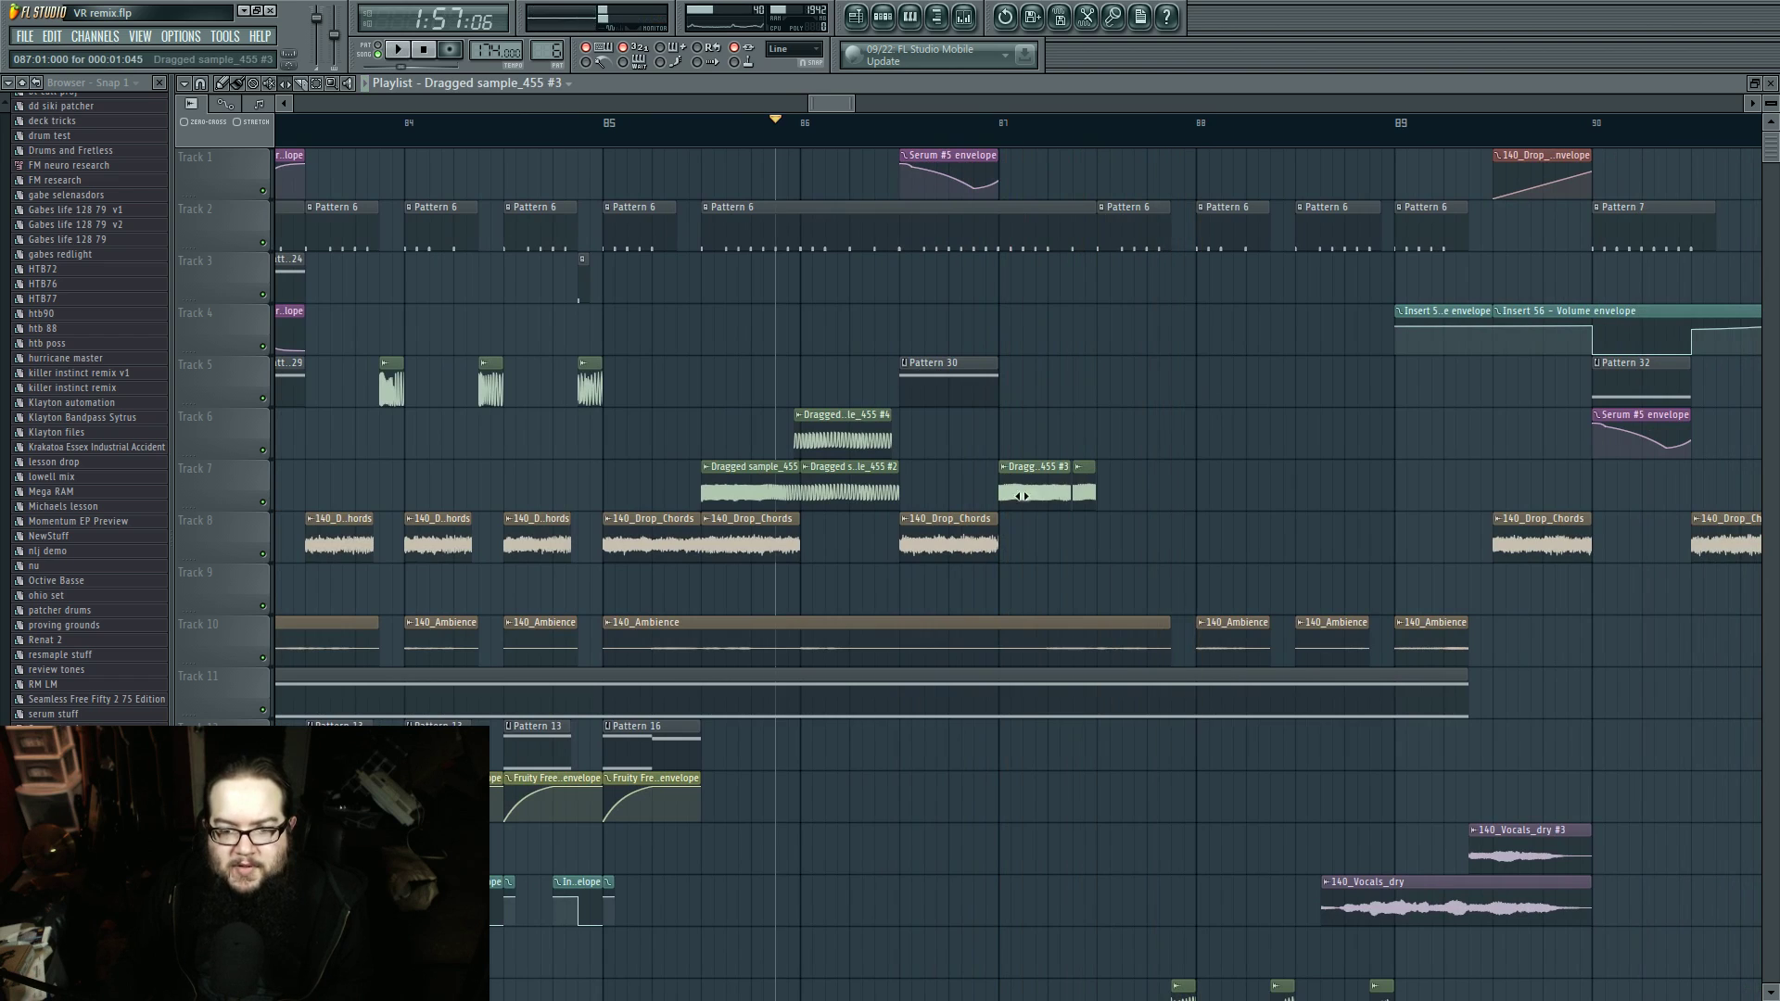
pyautogui.doubleClick(1020, 495)
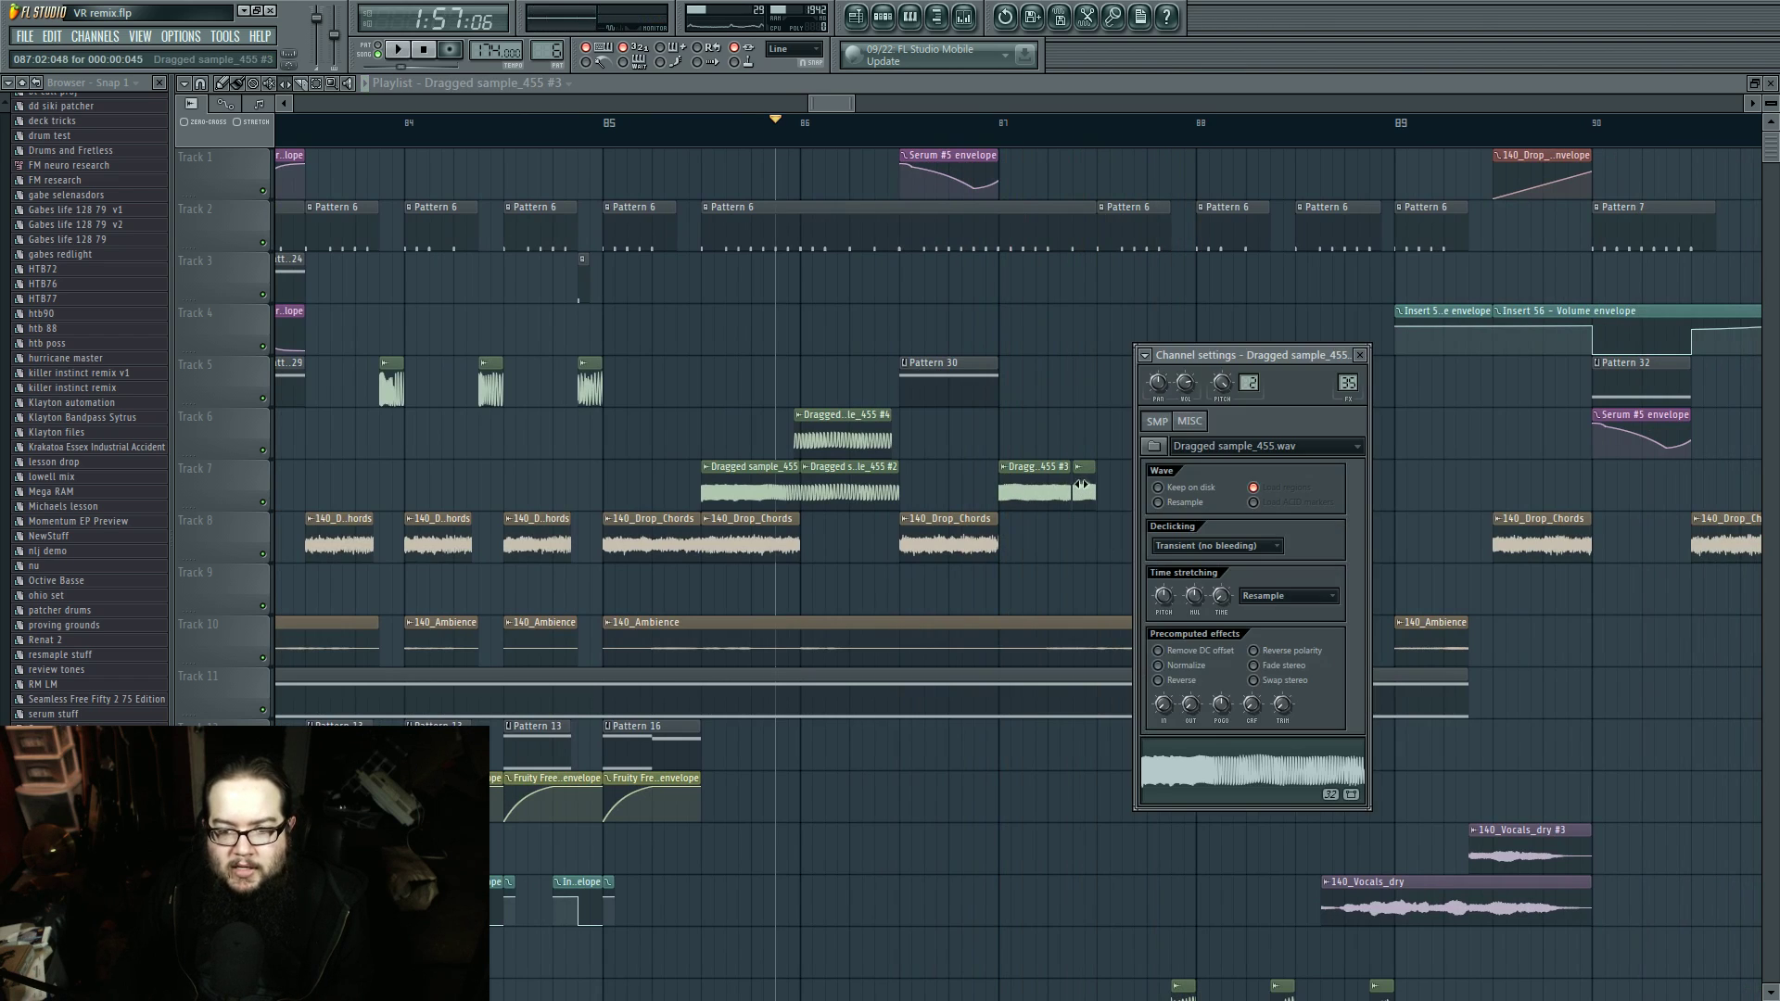
pyautogui.click(1196, 753)
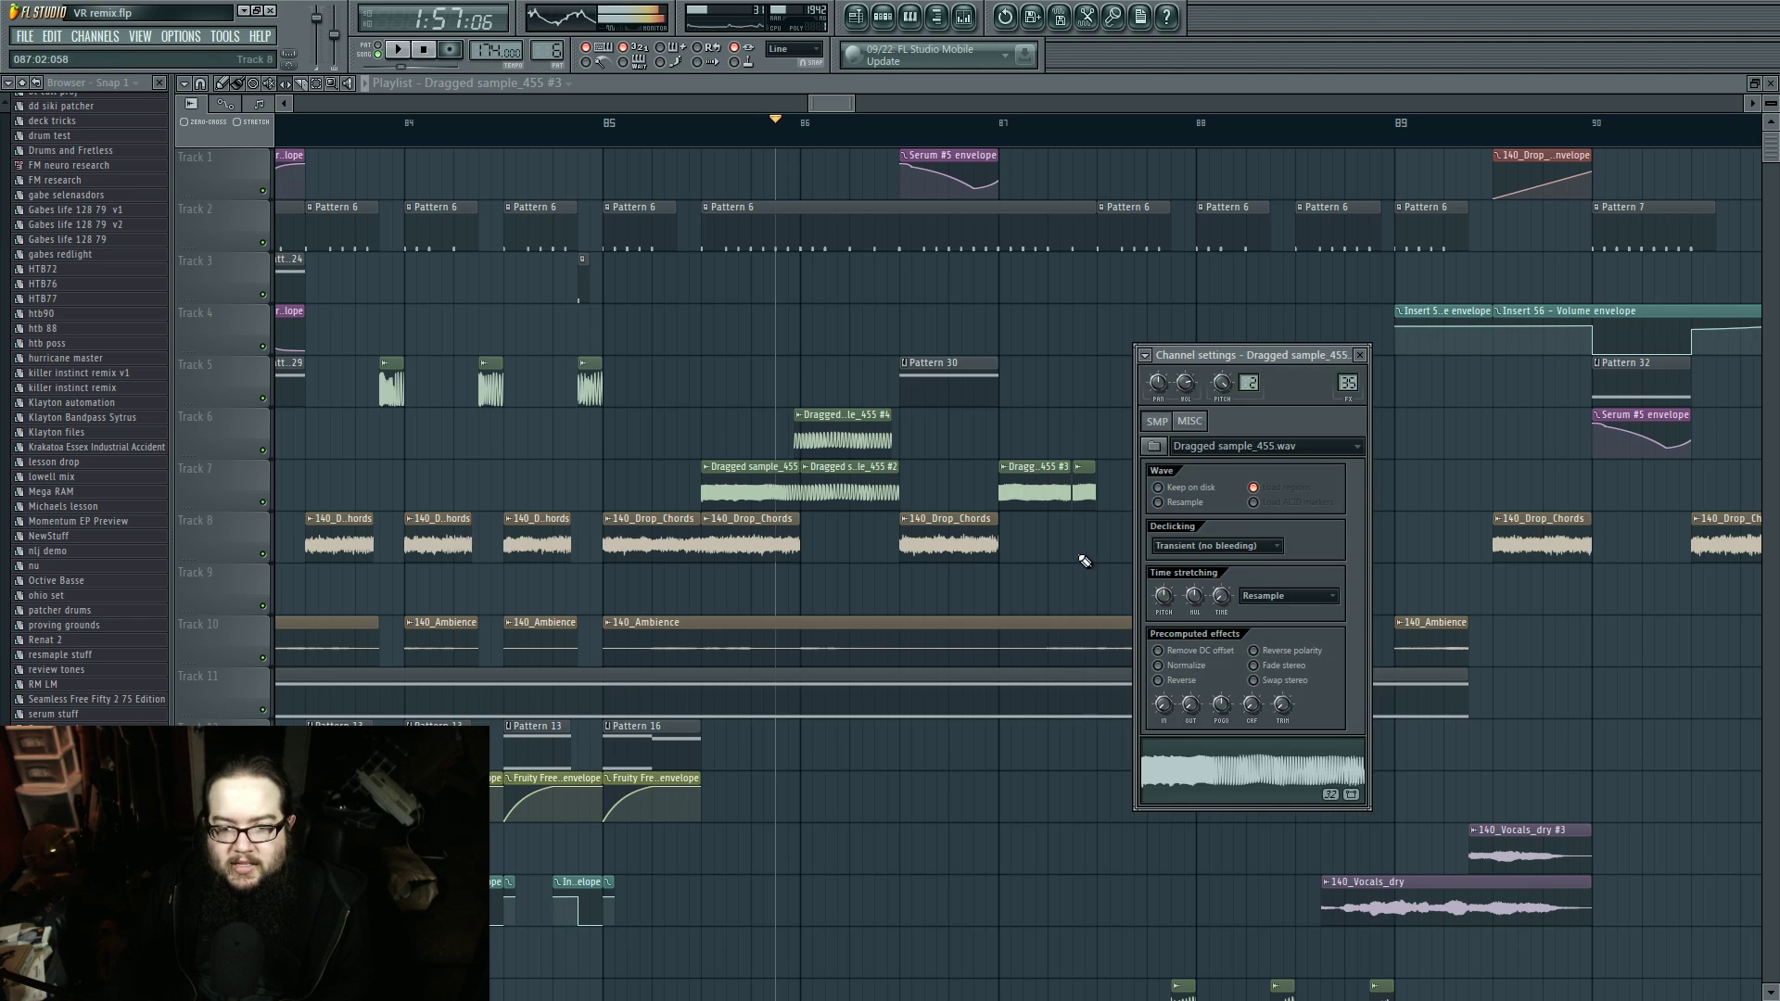
pyautogui.press('Escape')
pyautogui.doubleClick(1040, 498)
pyautogui.click(1181, 775)
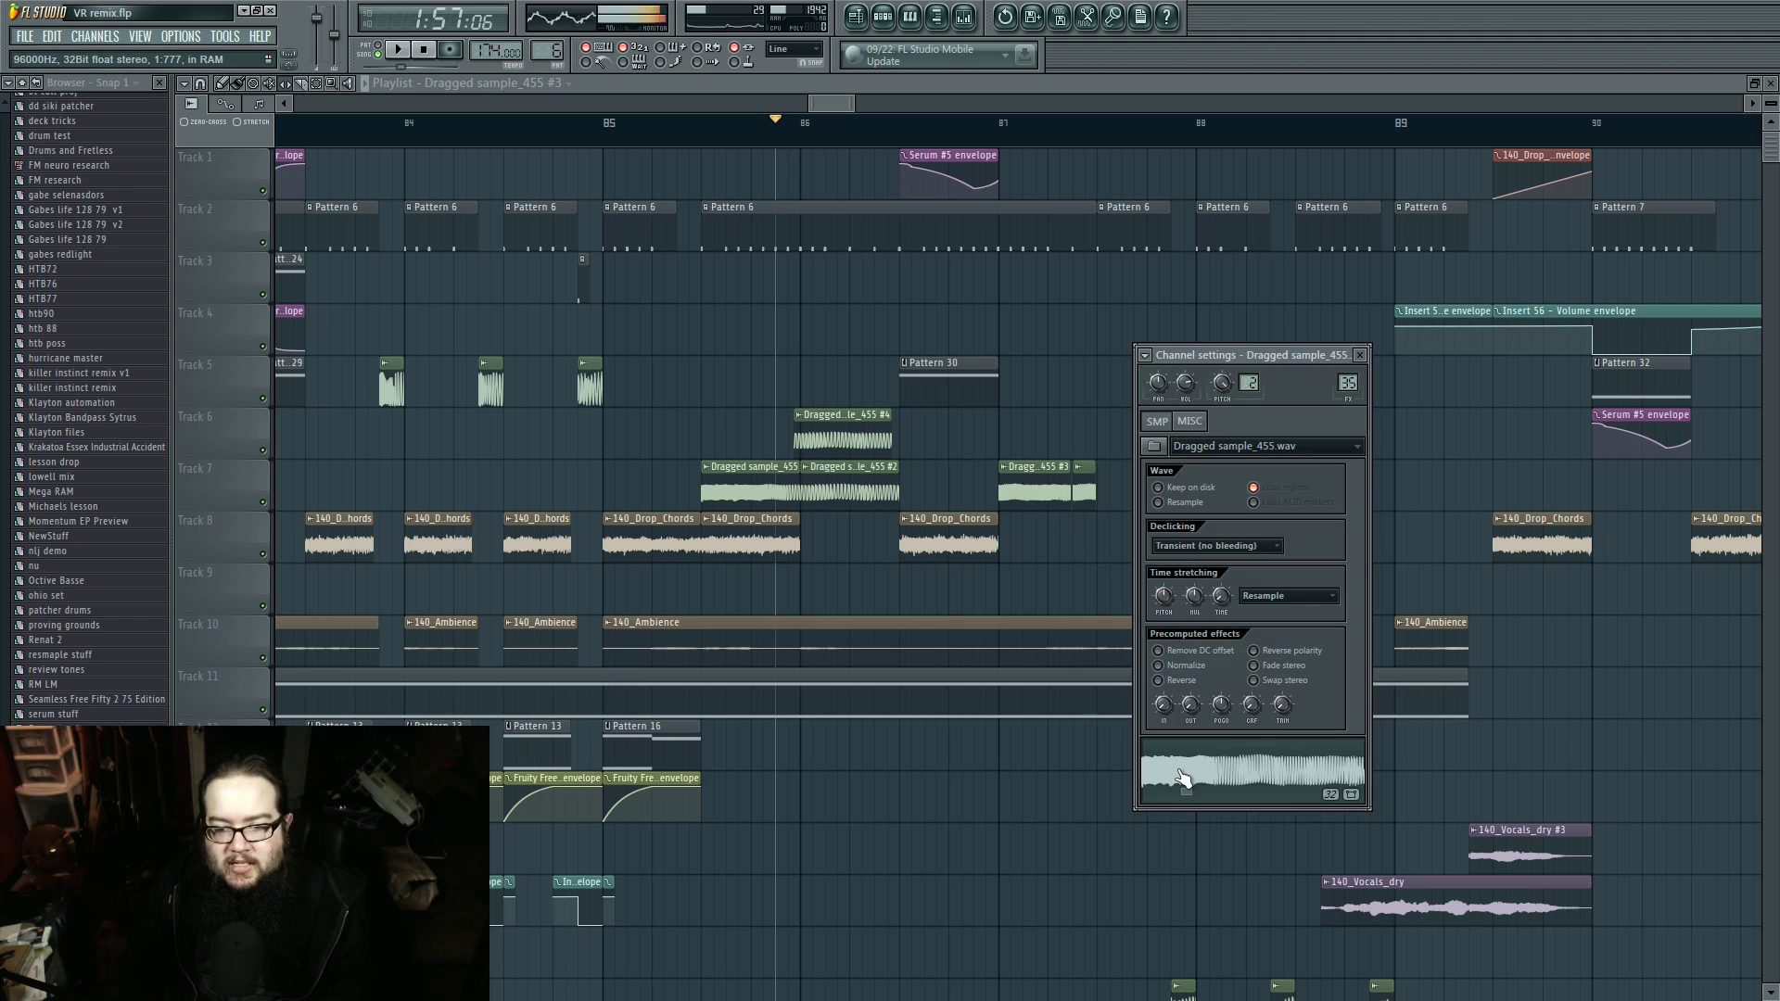
pyautogui.press('Escape')
# Step: Compare the Dragged sample_455 #2, #3 and #4 clips by opening their channel settings and previewing the waveform
pyautogui.doubleClick(854, 483)
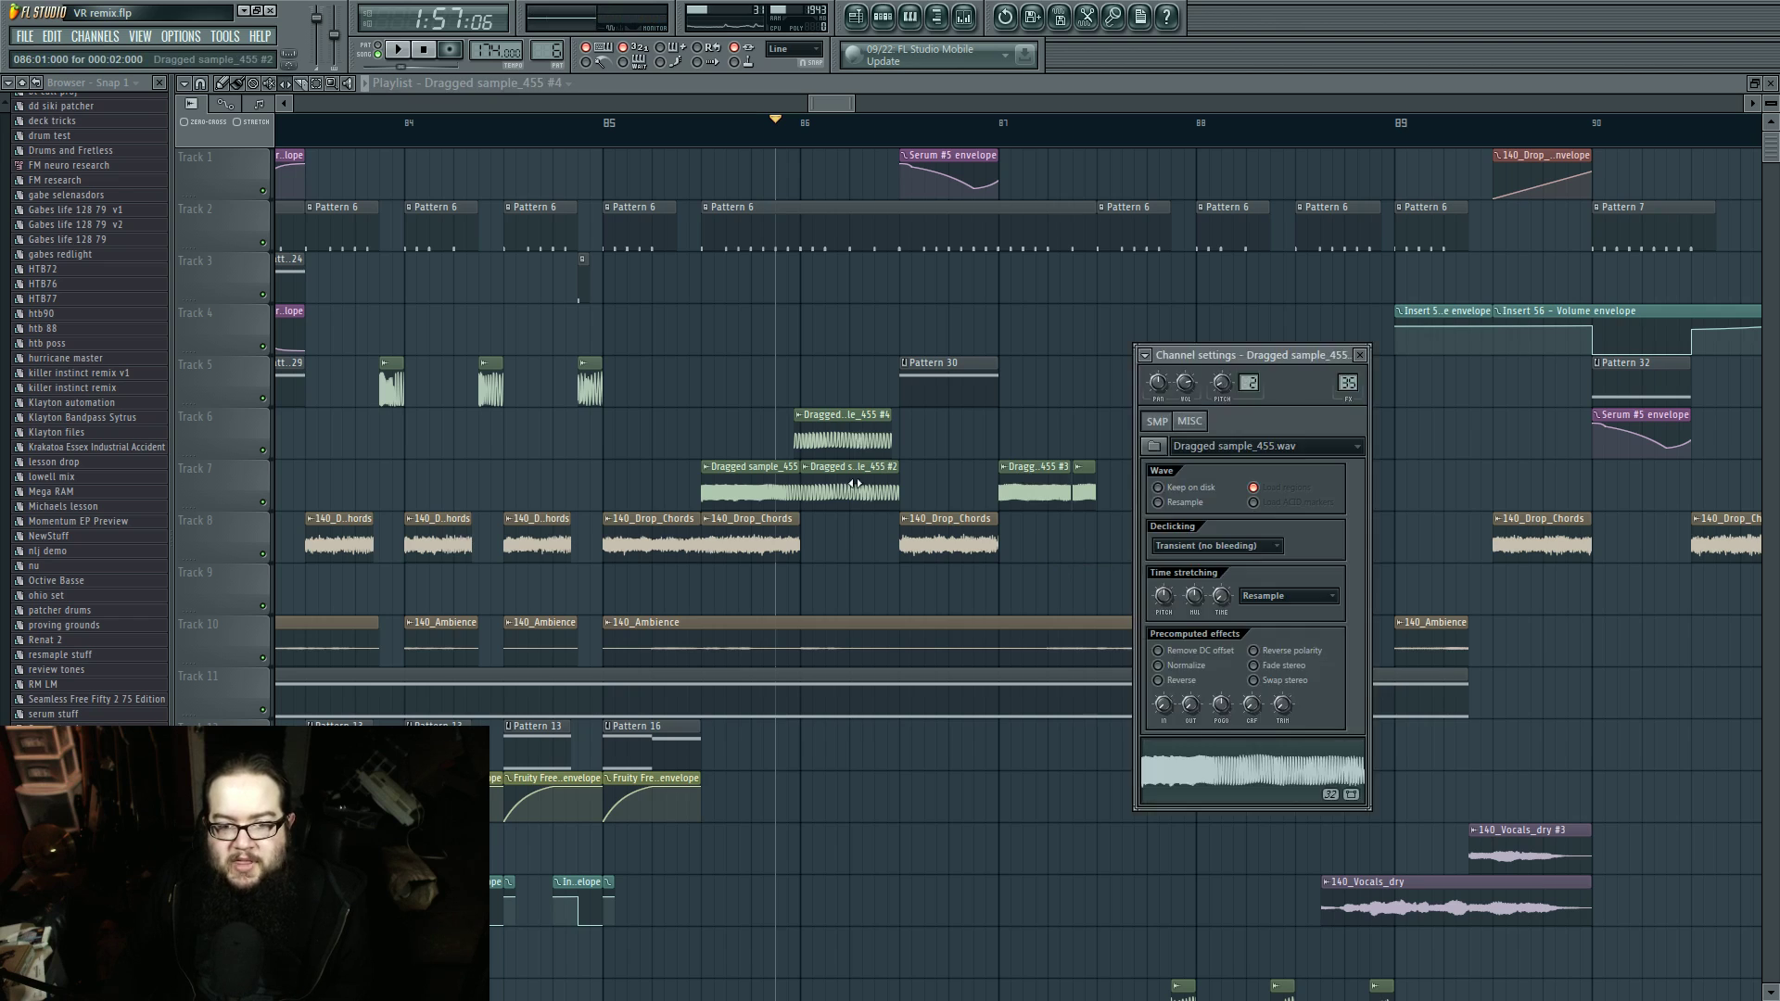
pyautogui.press('Escape')
pyautogui.doubleClick(1020, 483)
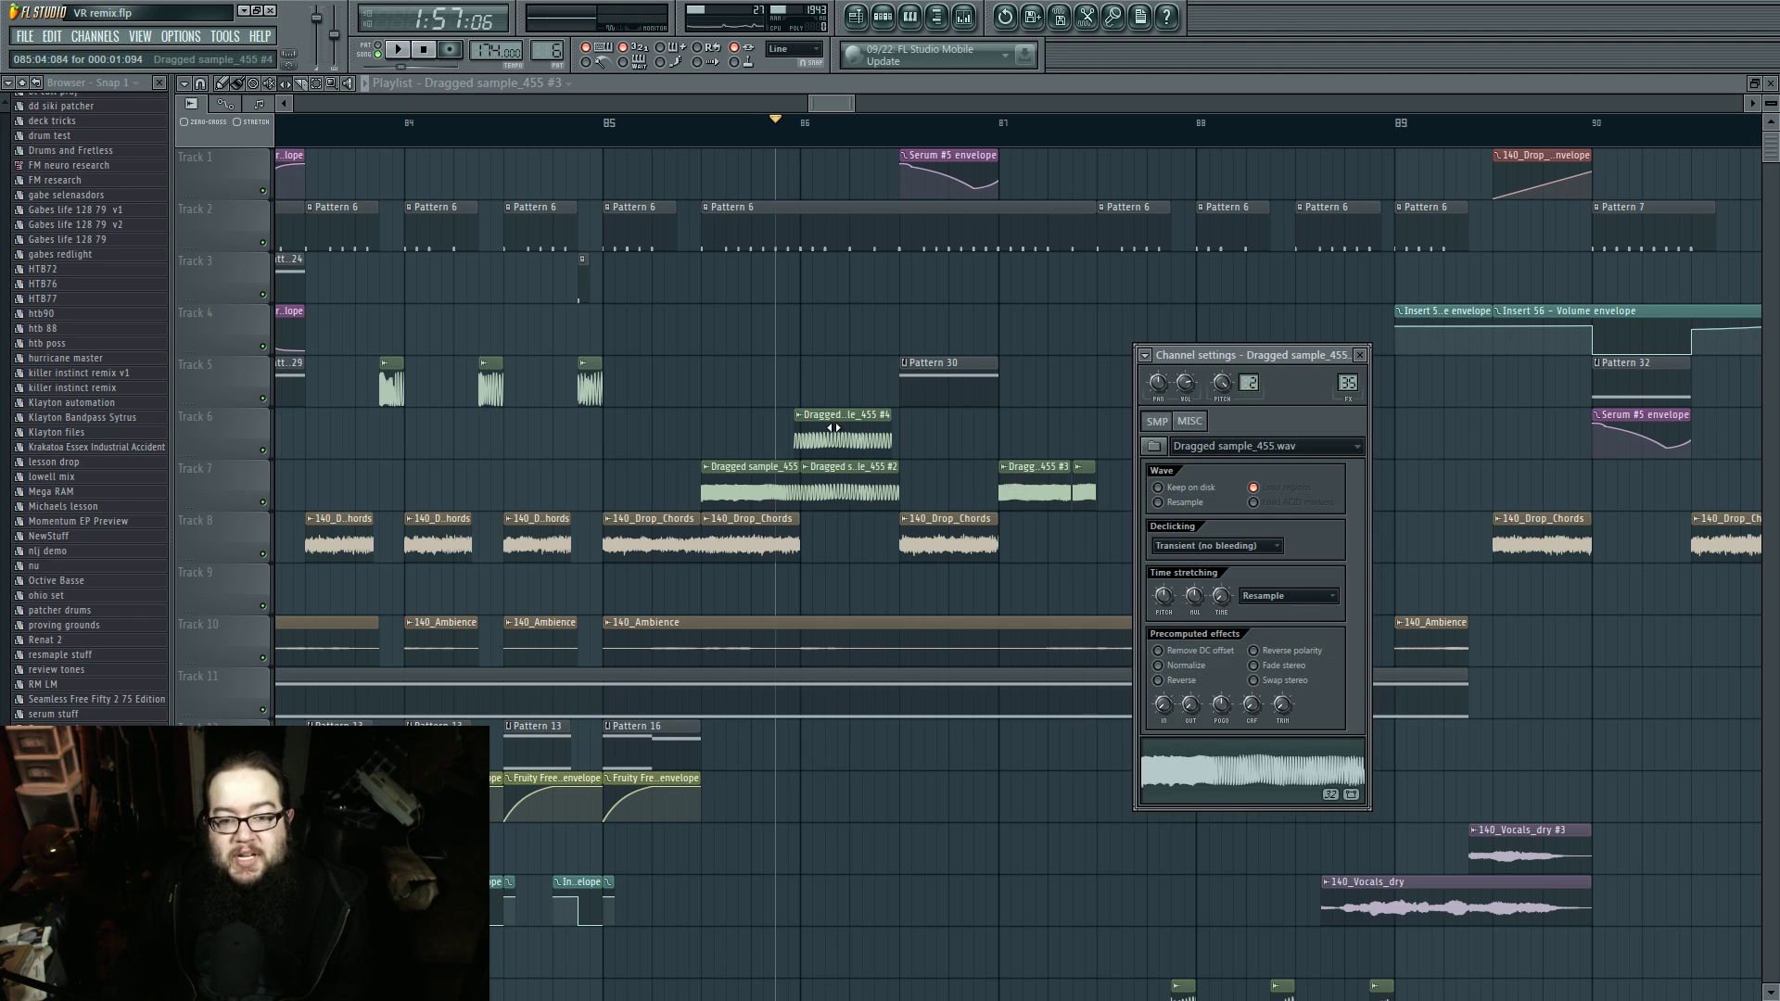
pyautogui.click(1232, 758)
pyautogui.doubleClick(848, 486)
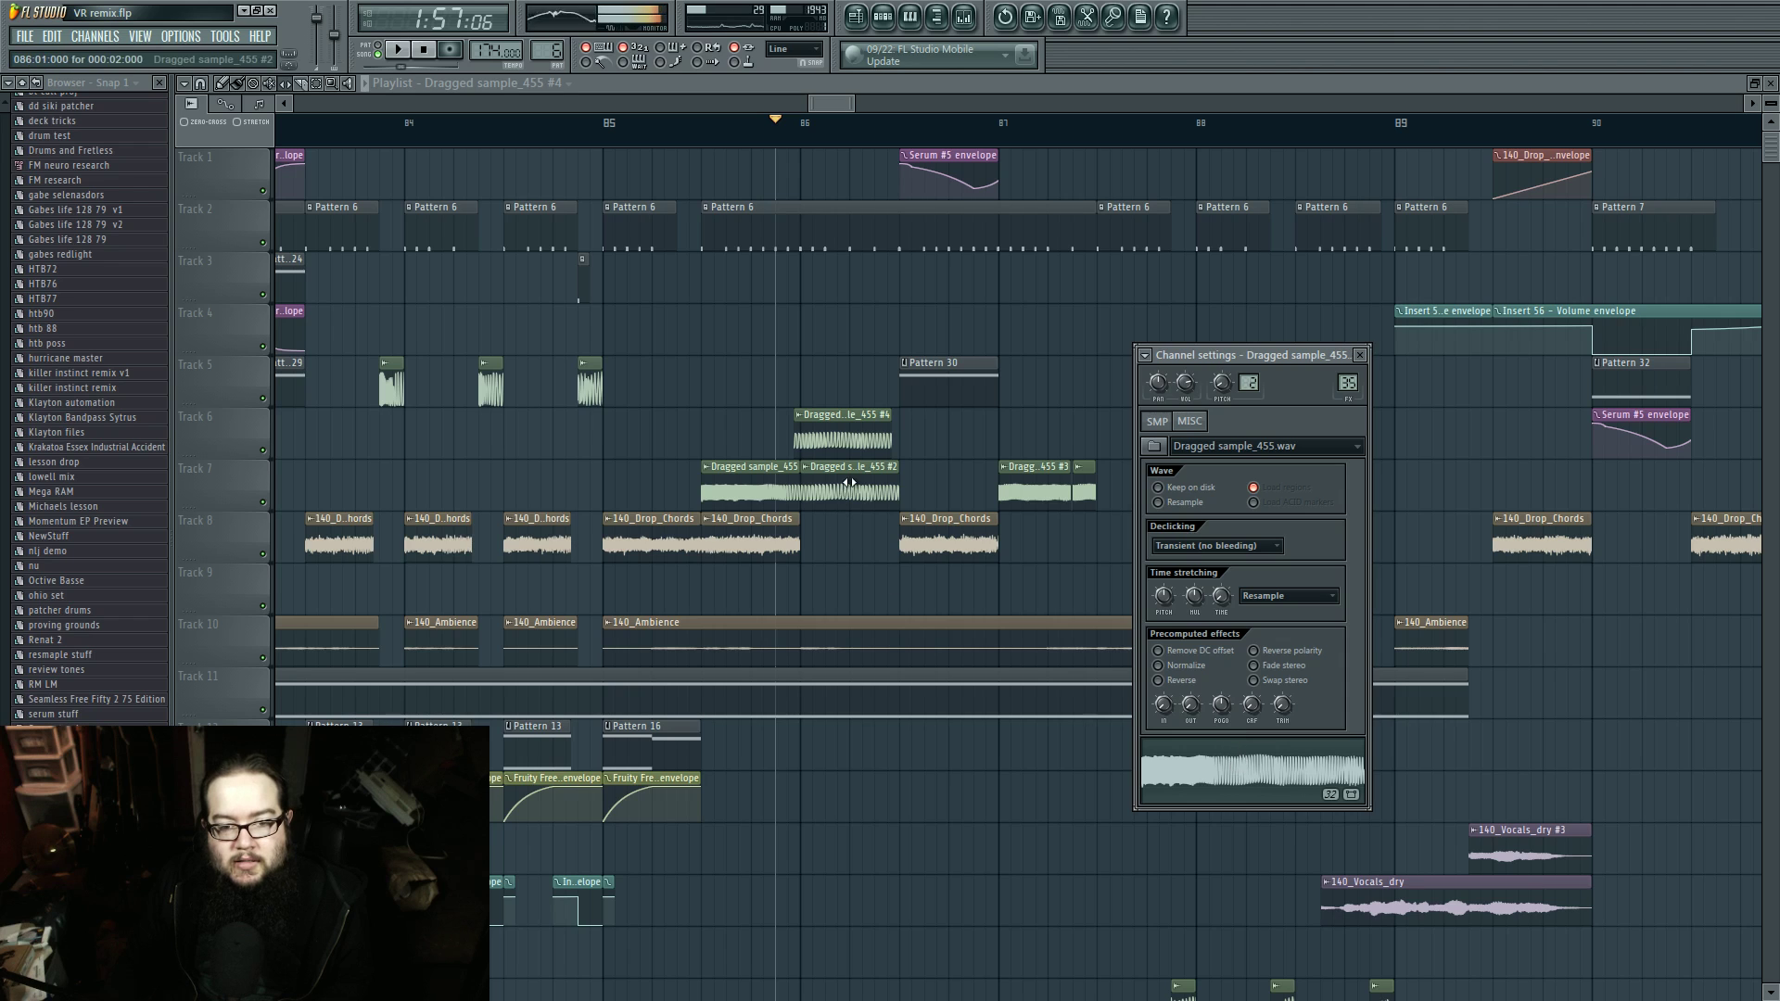
pyautogui.doubleClick(1029, 487)
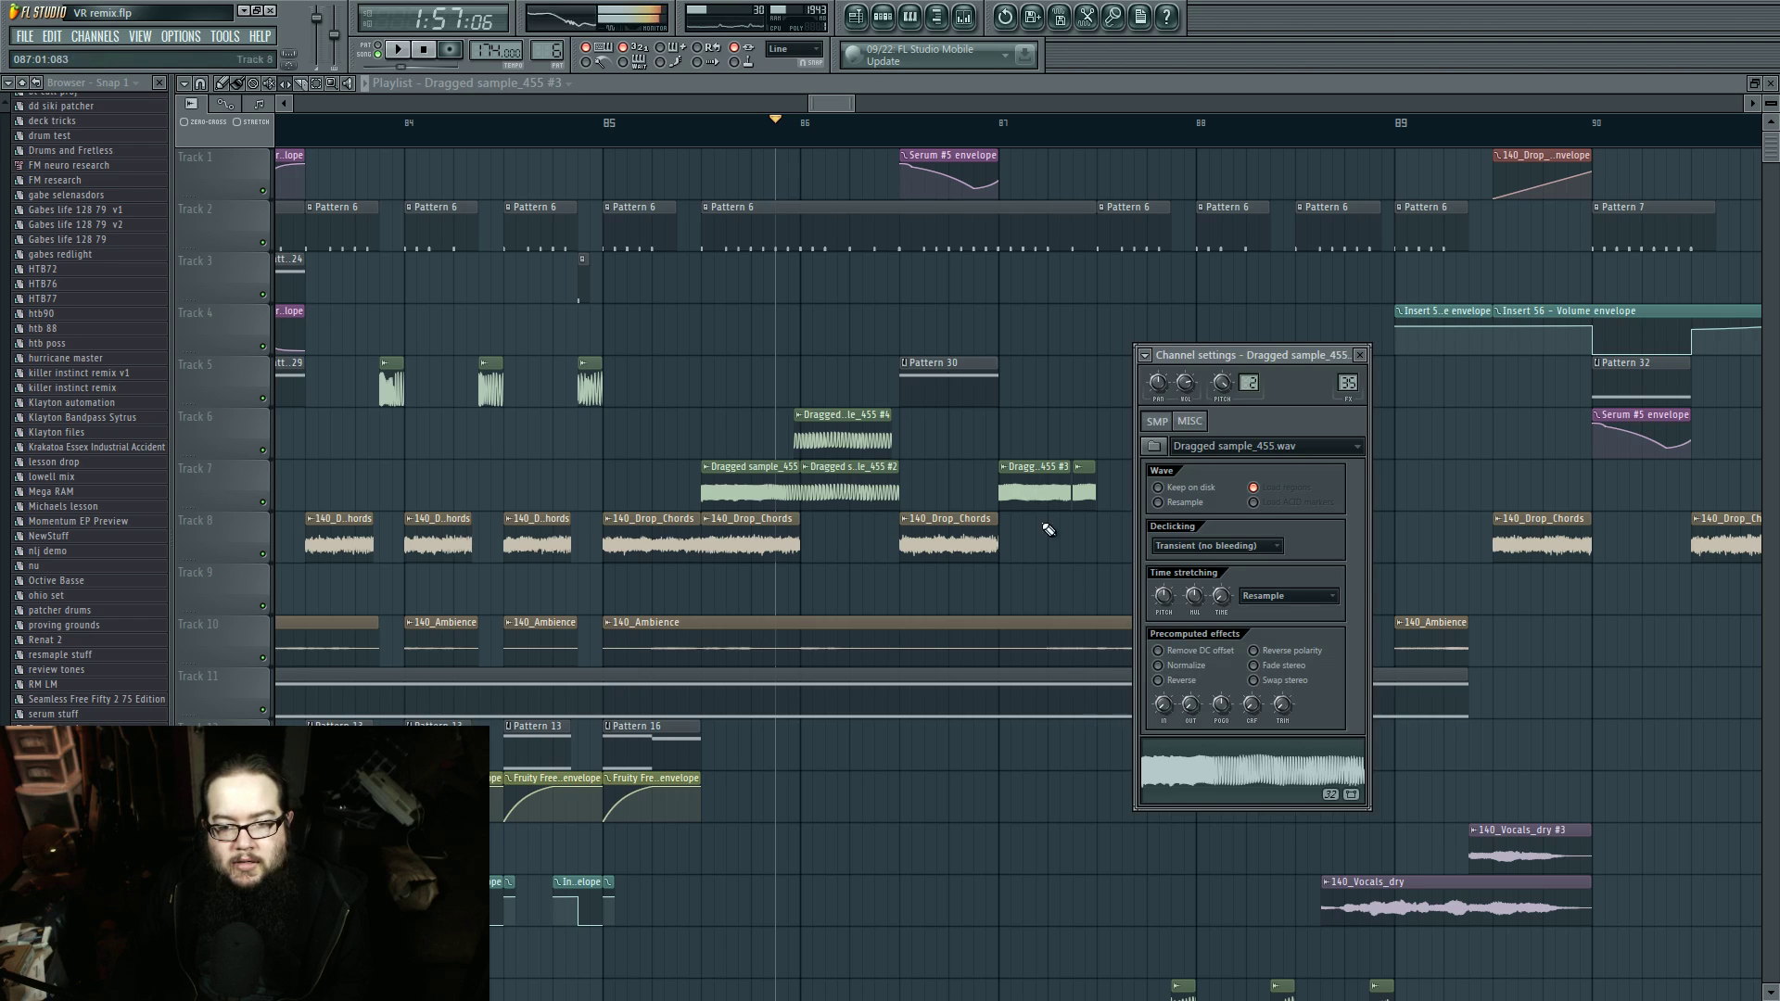
pyautogui.doubleClick(842, 440)
pyautogui.click(1173, 777)
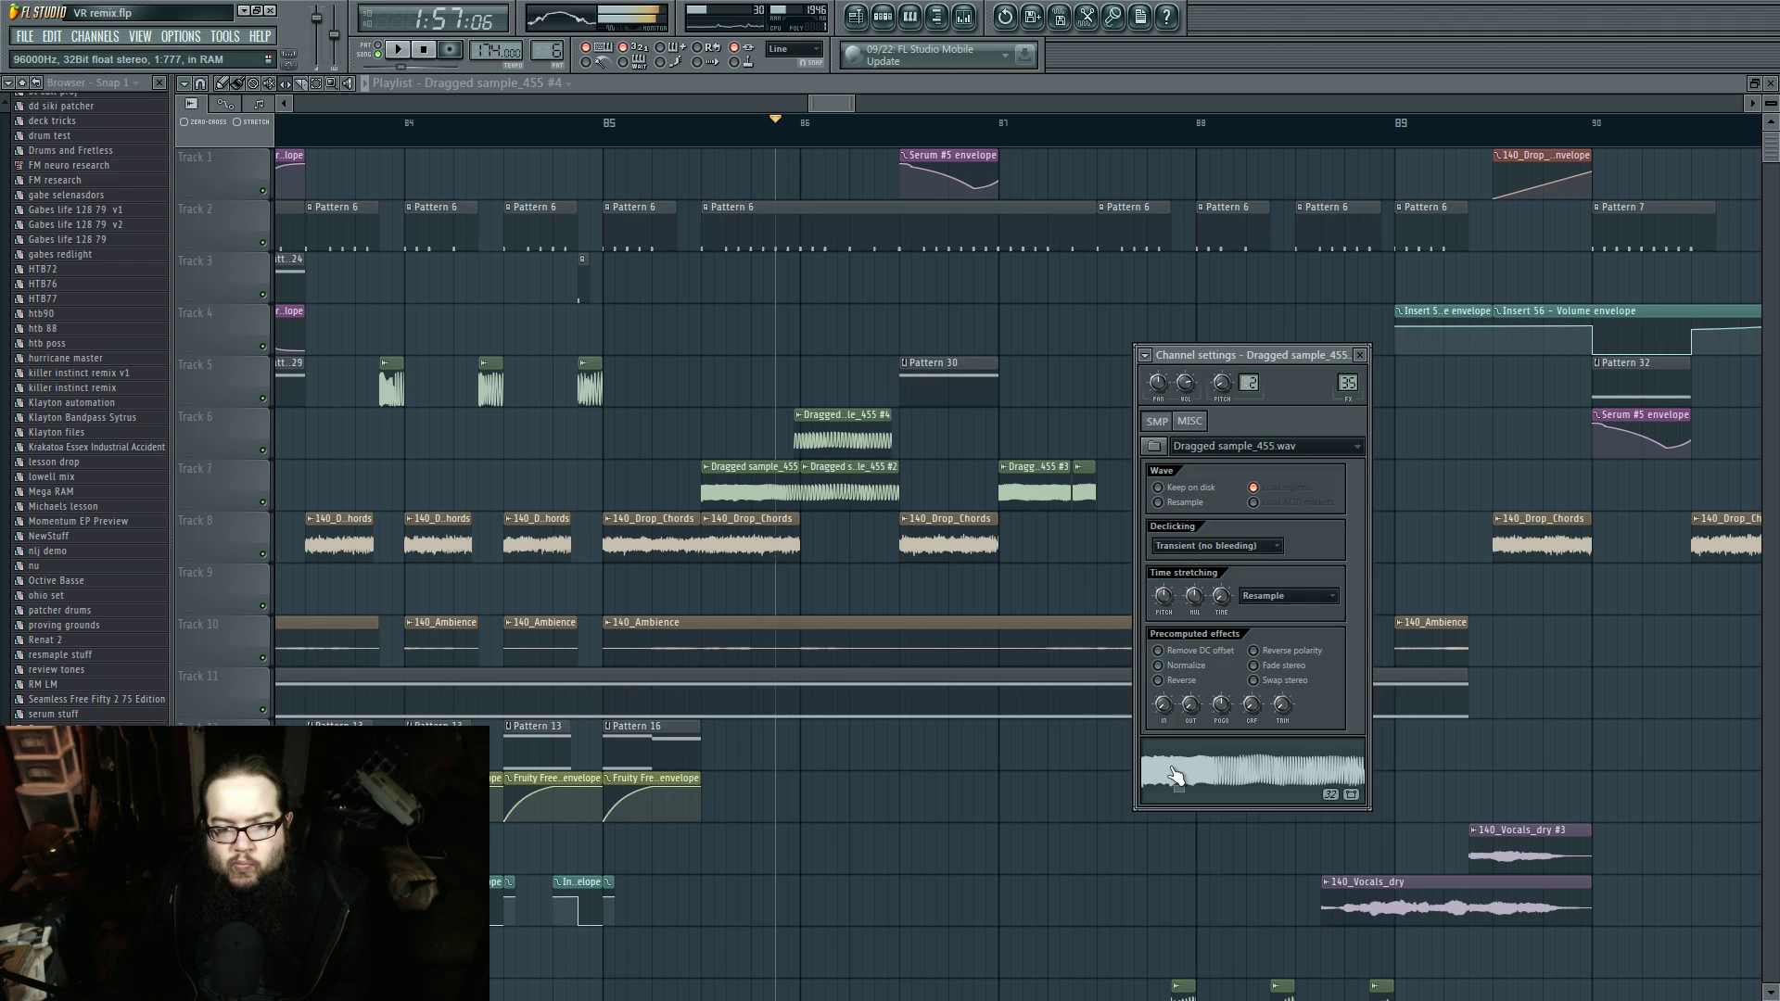
# Step: Preview the waveforms of the first Dragged sample_455 clip and both #3 clips on Track 7
pyautogui.doubleClick(753, 506)
pyautogui.click(1255, 780)
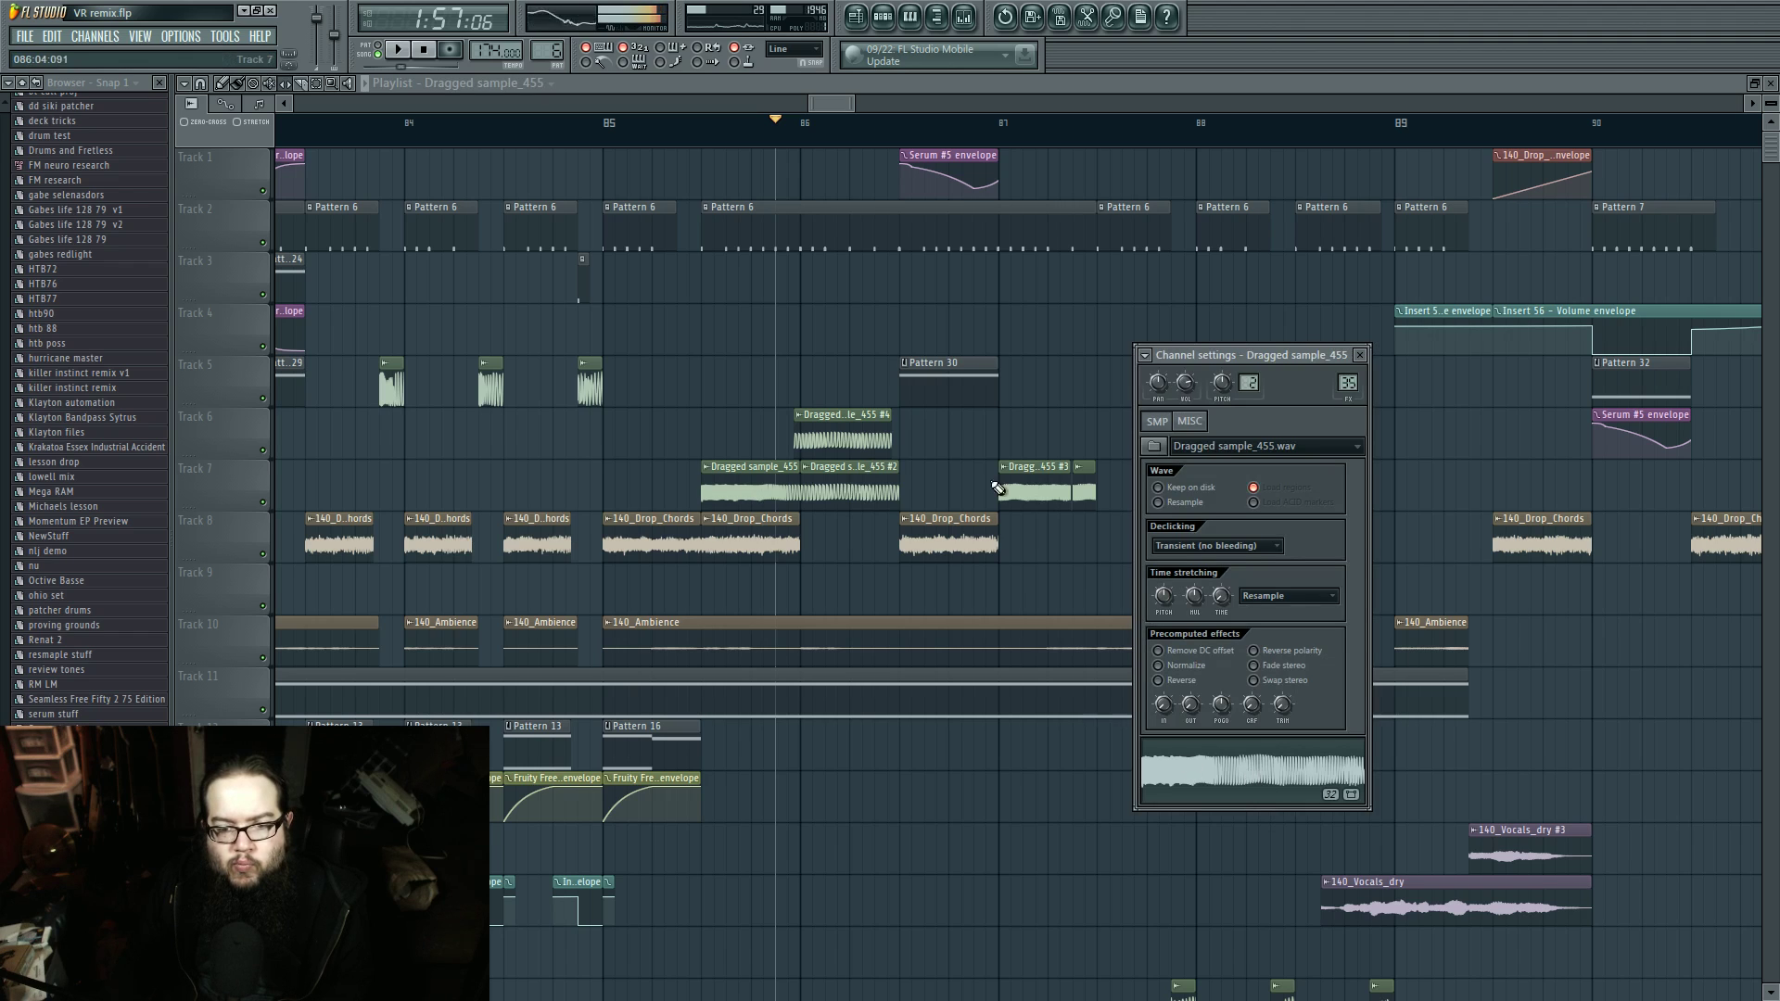
pyautogui.doubleClick(1048, 474)
pyautogui.click(1204, 768)
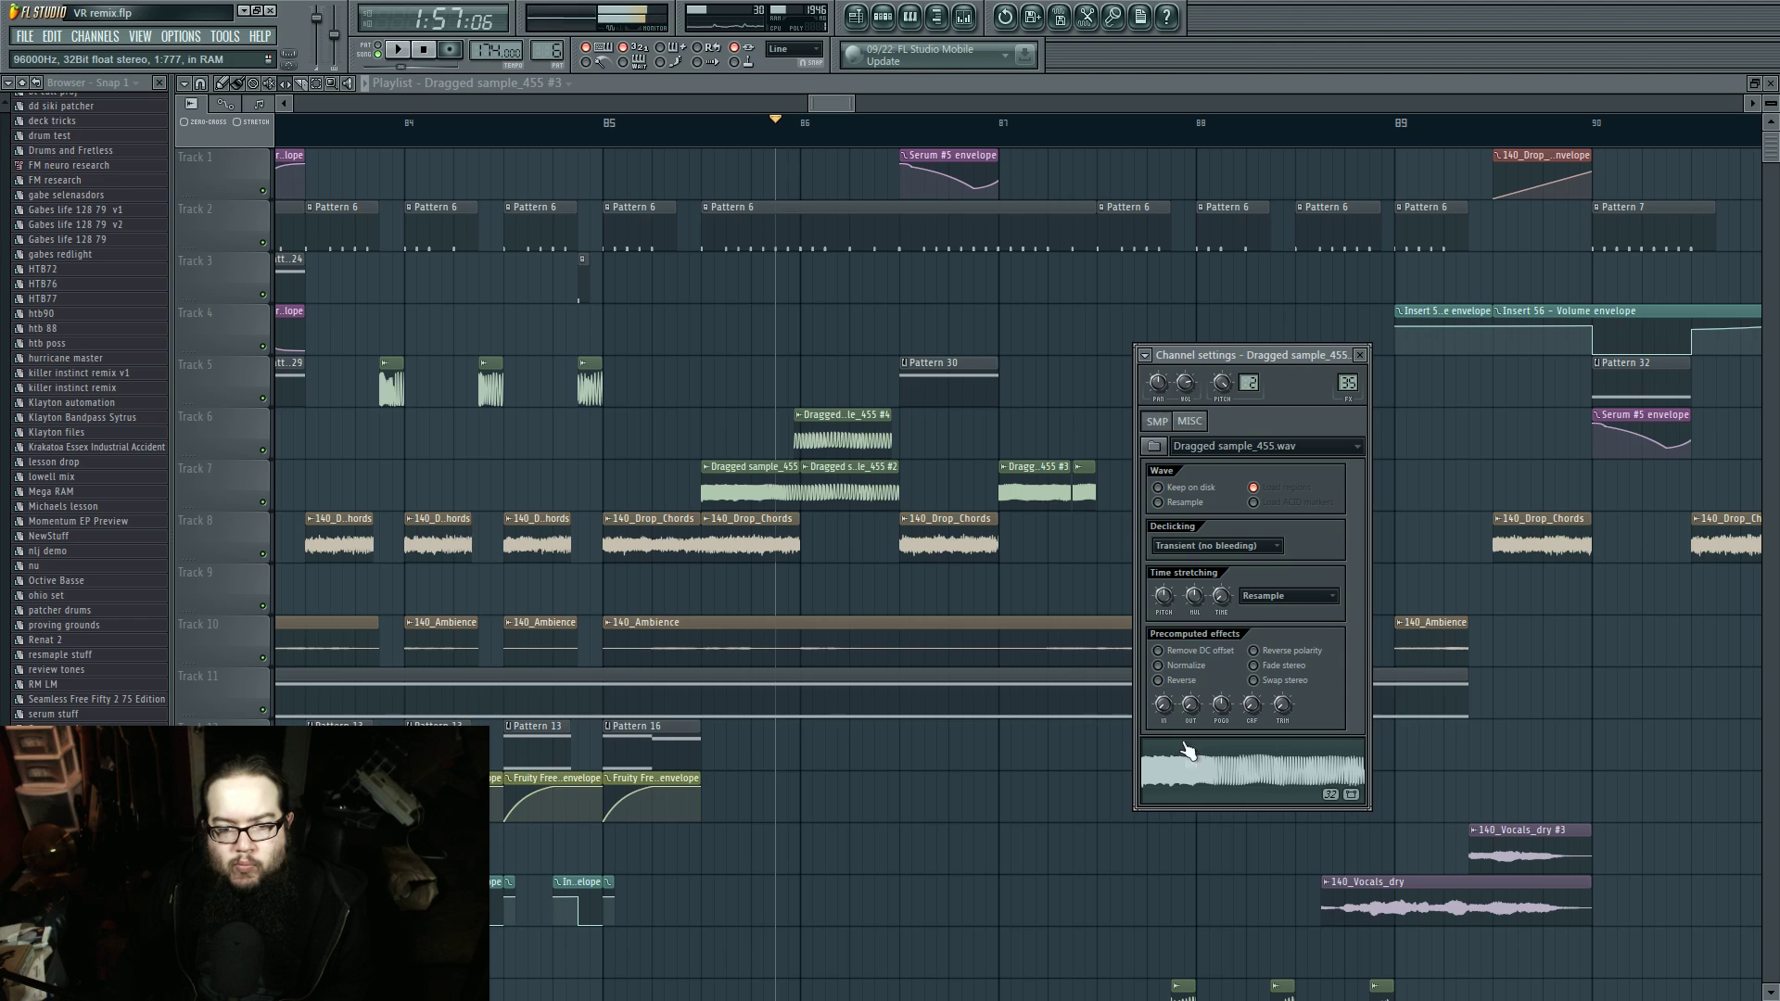
pyautogui.rightClick(1074, 575)
pyautogui.doubleClick(1085, 504)
pyautogui.click(1259, 783)
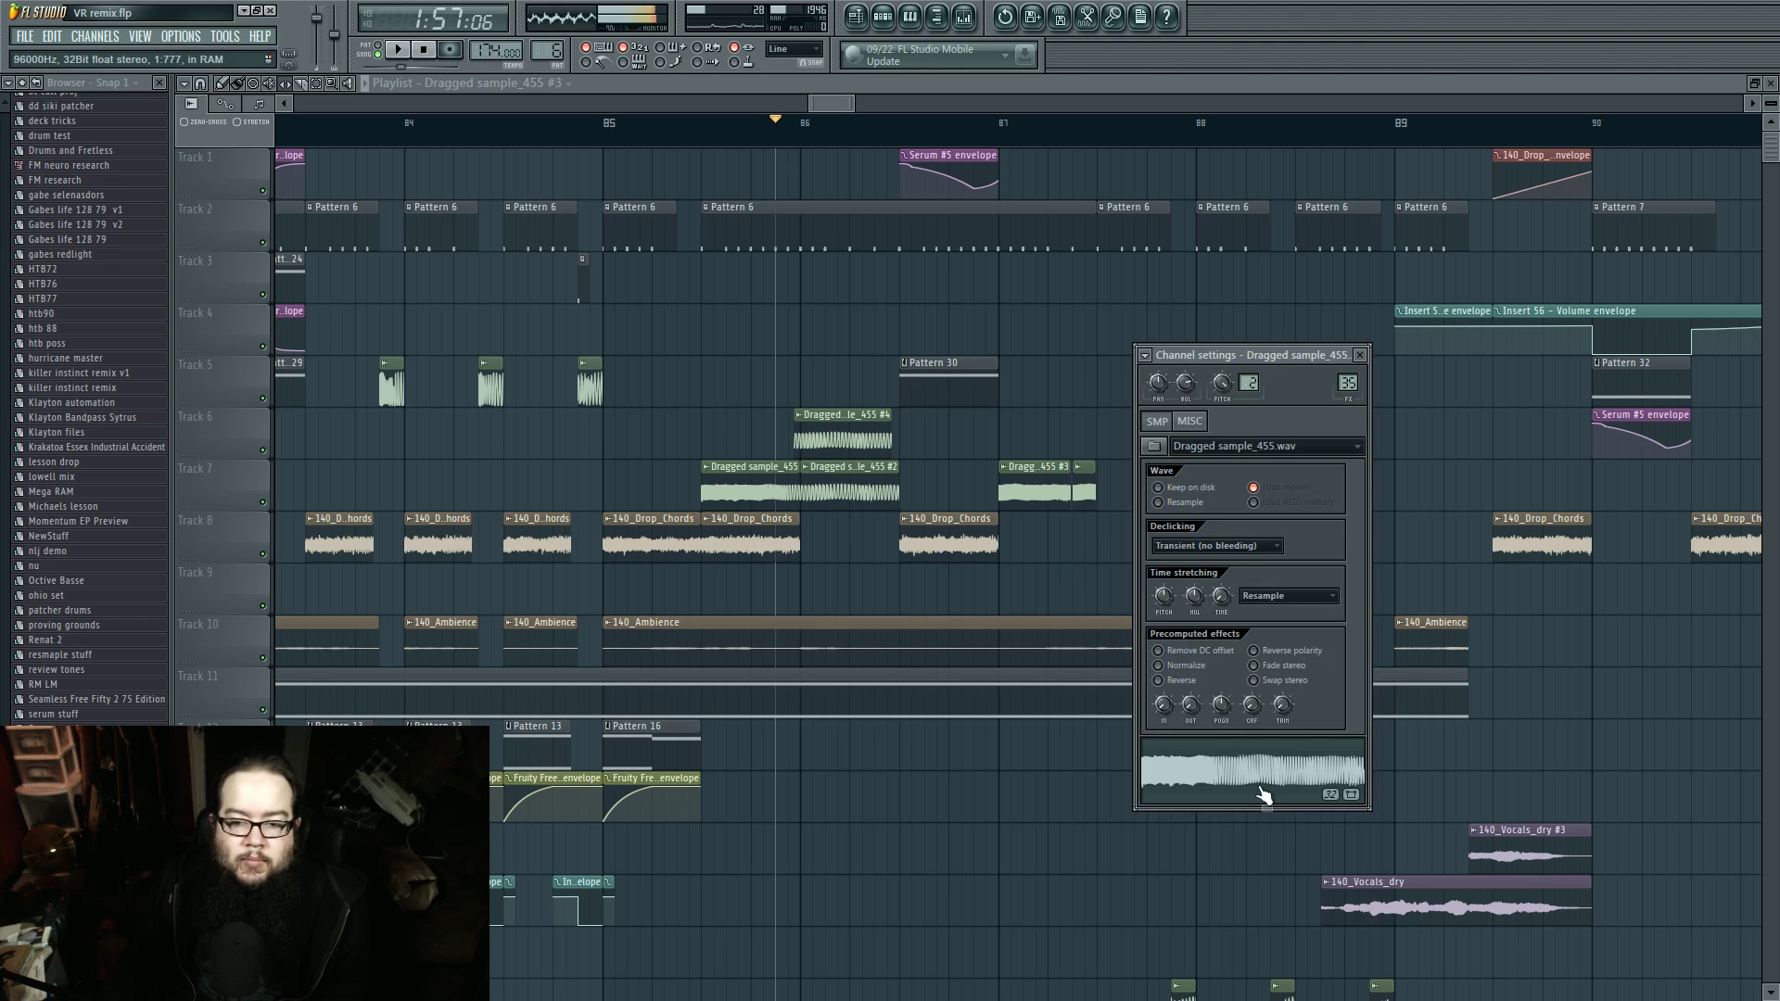
pyautogui.rightClick(1085, 559)
# Step: Play the arrangement from bar 87 through the clips on Track 17 and the tracks below around bar 88
pyautogui.click(1000, 130)
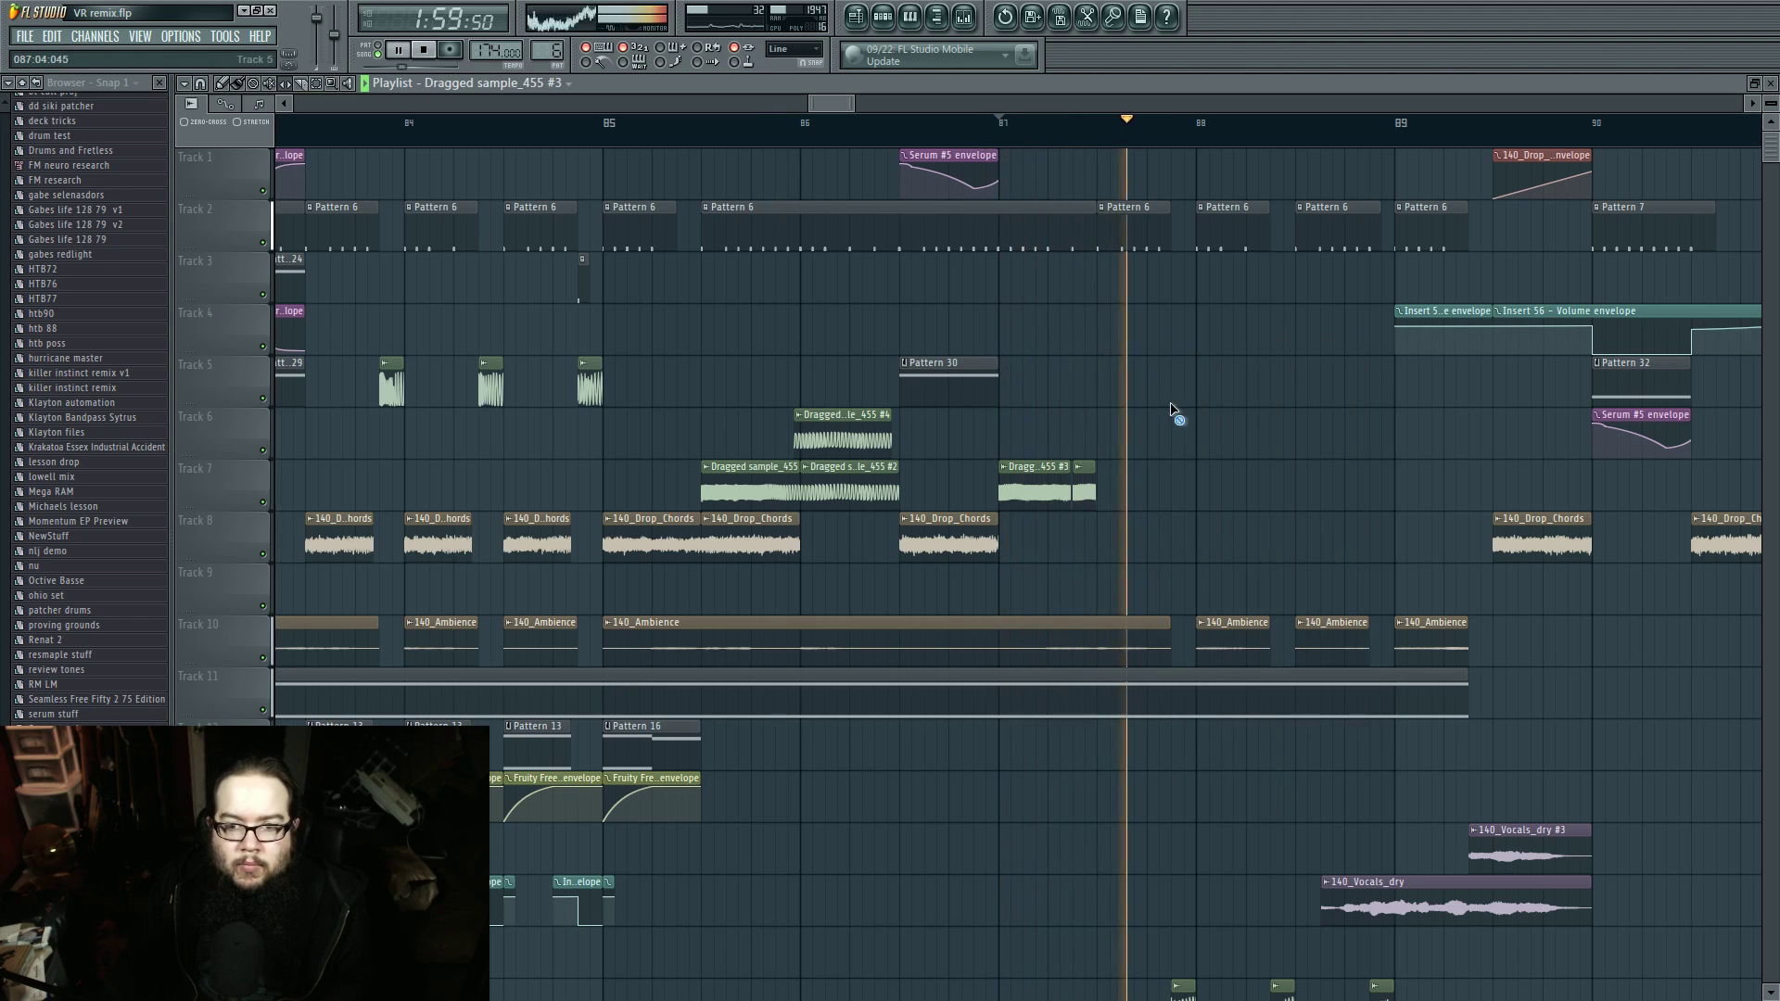
pyautogui.scroll(-3, 1182, 441)
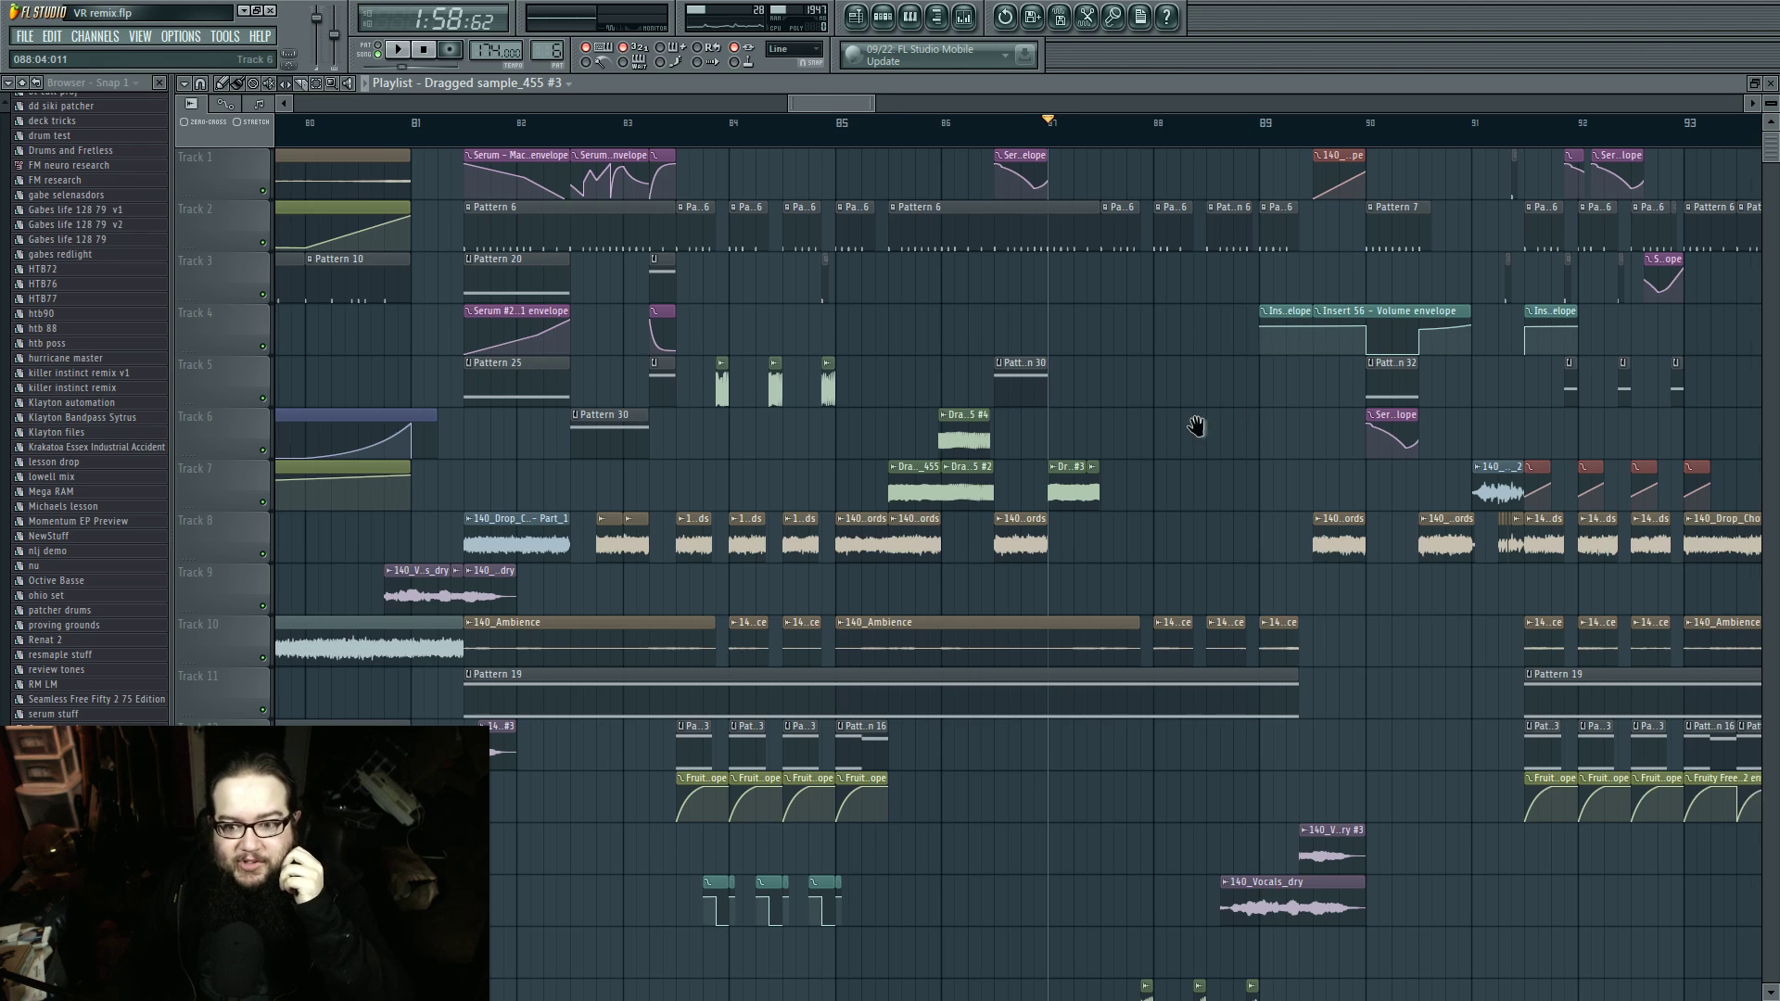
pyautogui.scroll(-5, 1192, 428)
pyautogui.press('space')
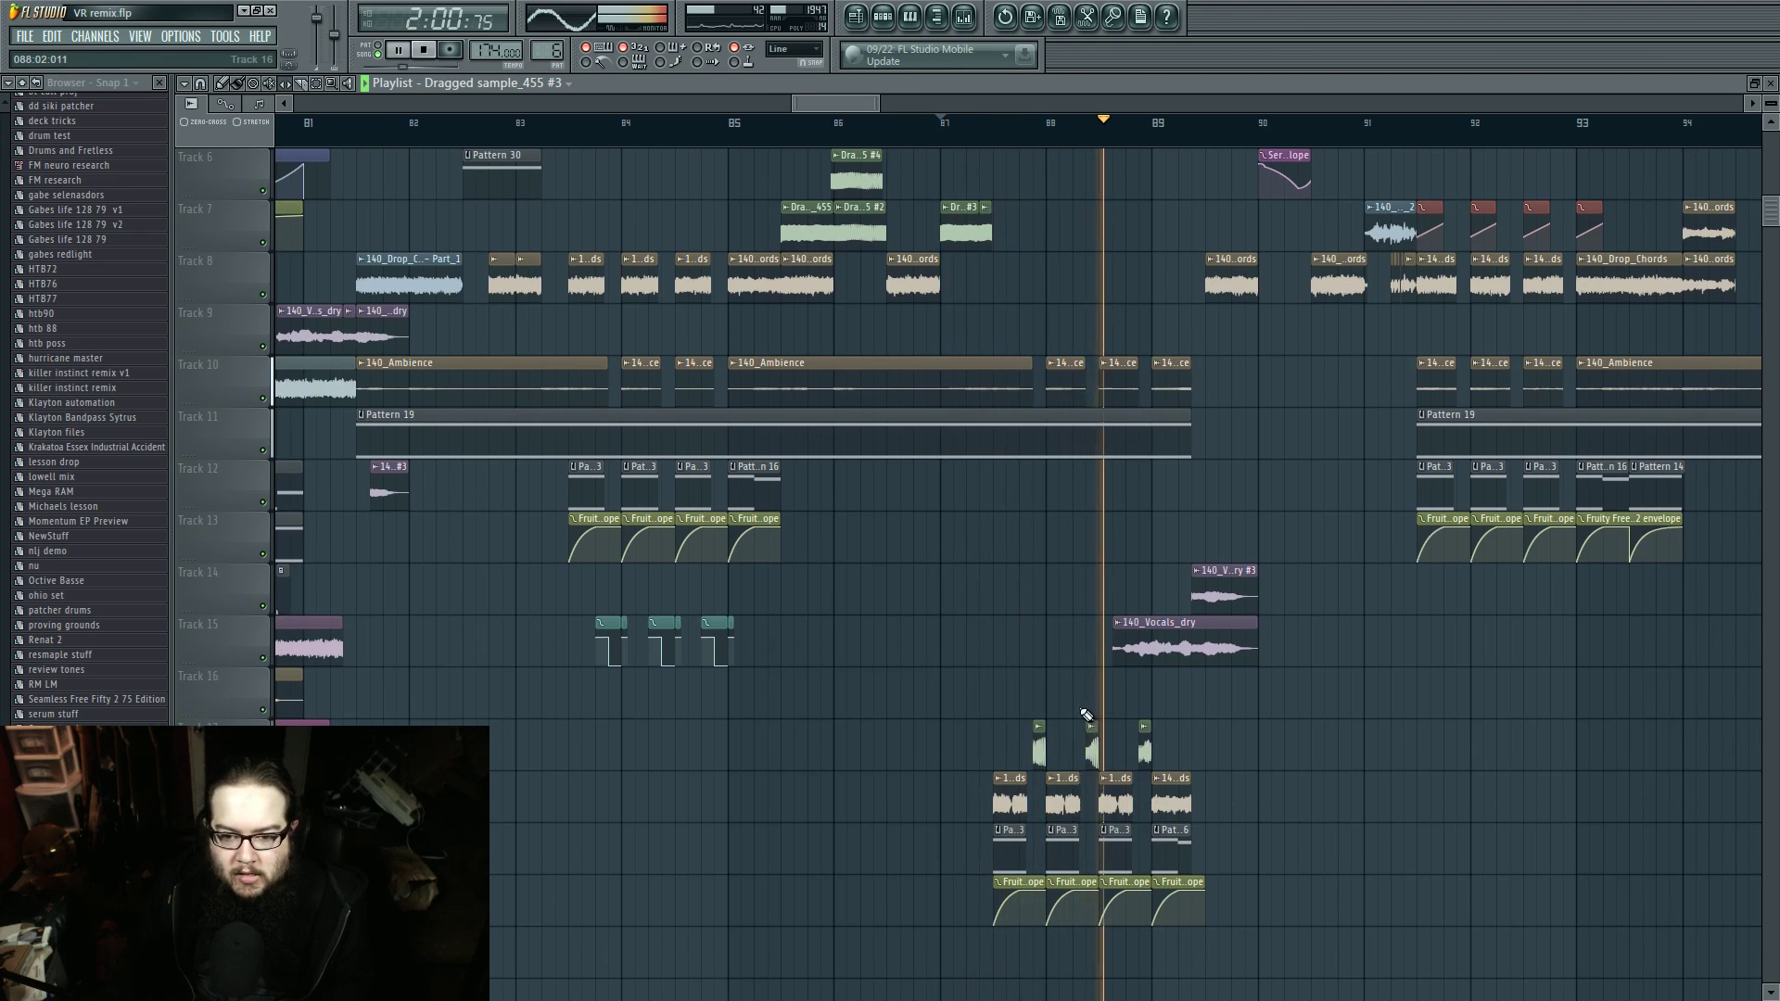
pyautogui.scroll(3, 1092, 732)
pyautogui.press('space')
# Step: Examine the channel settings of the Dragged sample_446 clip on Track 17 and the Dragged sample_381 clip on Track 5
pyautogui.doubleClick(1003, 744)
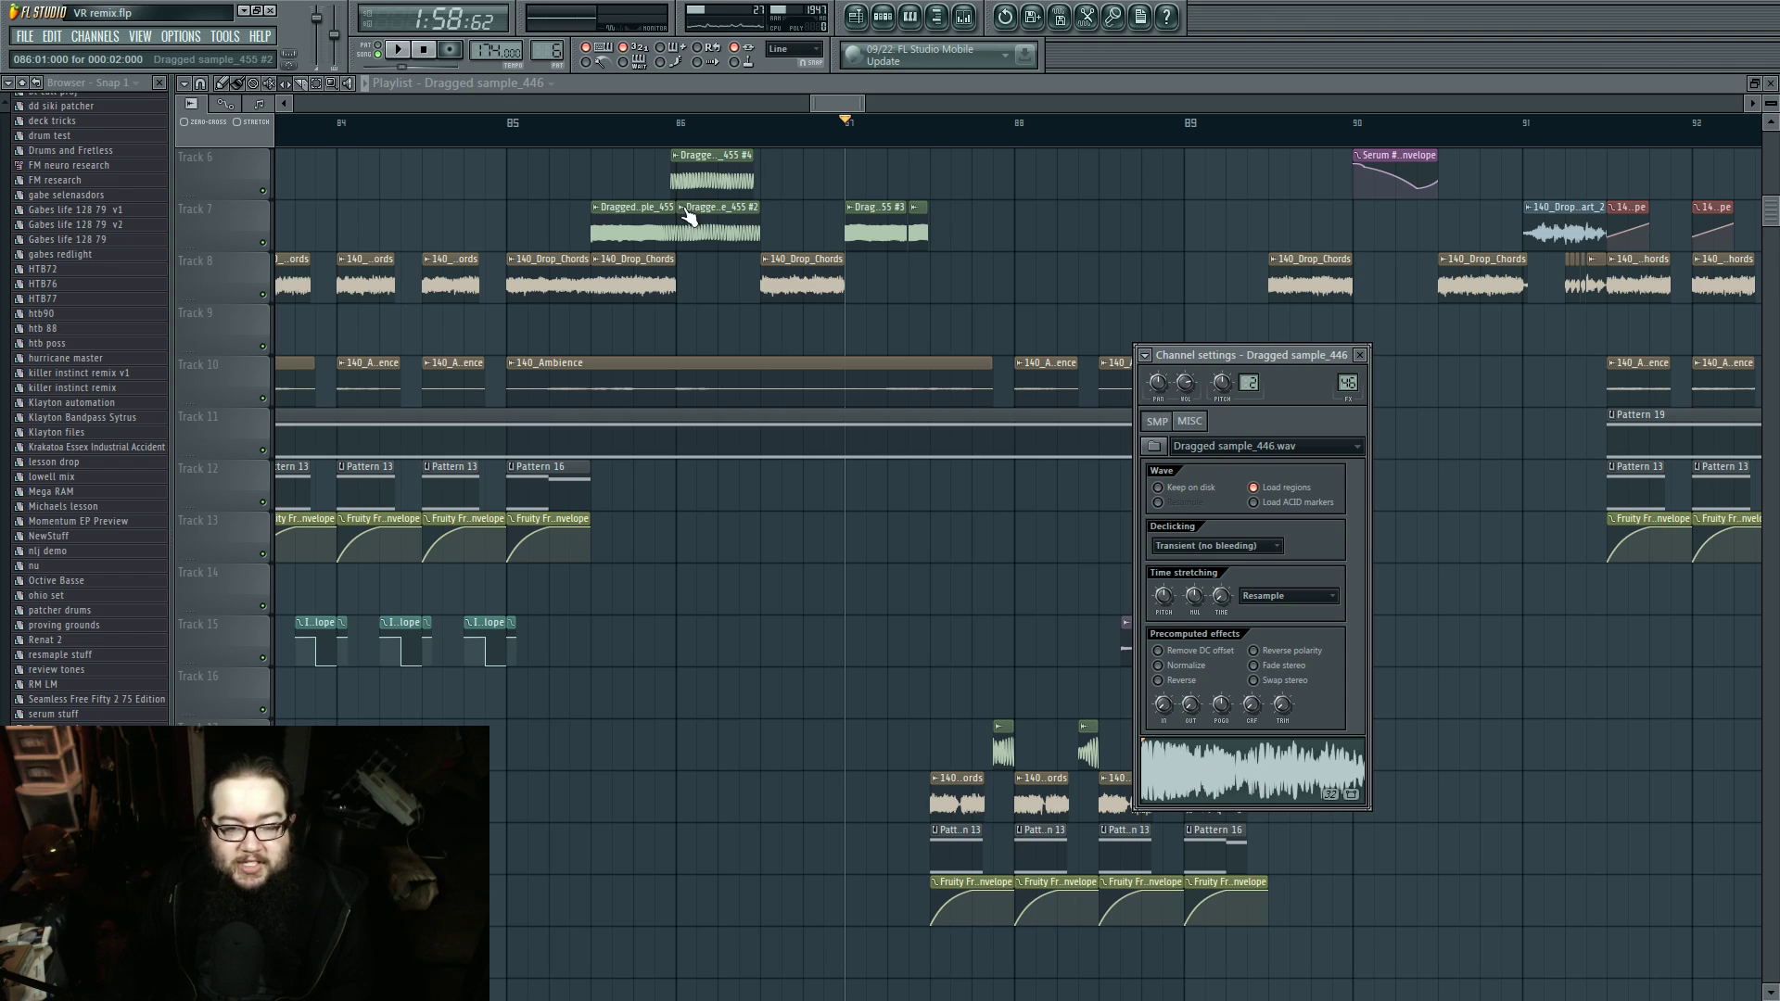
pyautogui.moveTo(845, 560); pyautogui.dragTo(1282, 608)
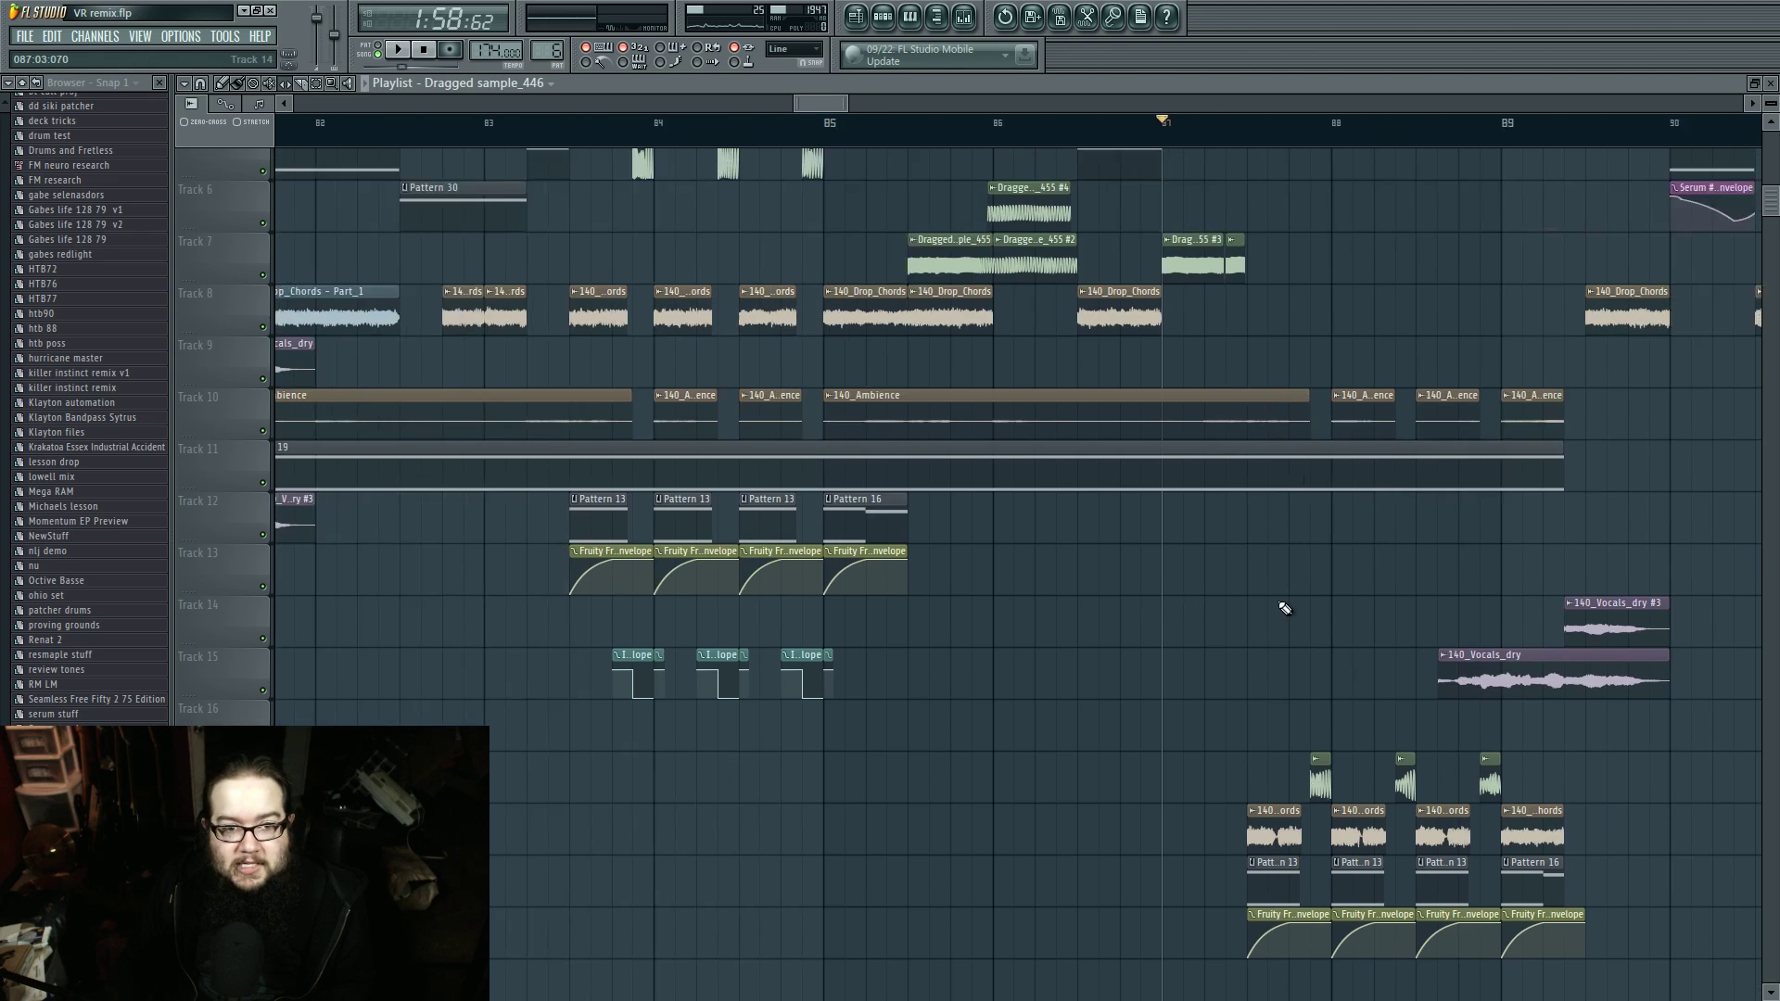
pyautogui.scroll(-3, 1279, 607)
pyautogui.scroll(4, 1049, 359)
pyautogui.doubleClick(1054, 367)
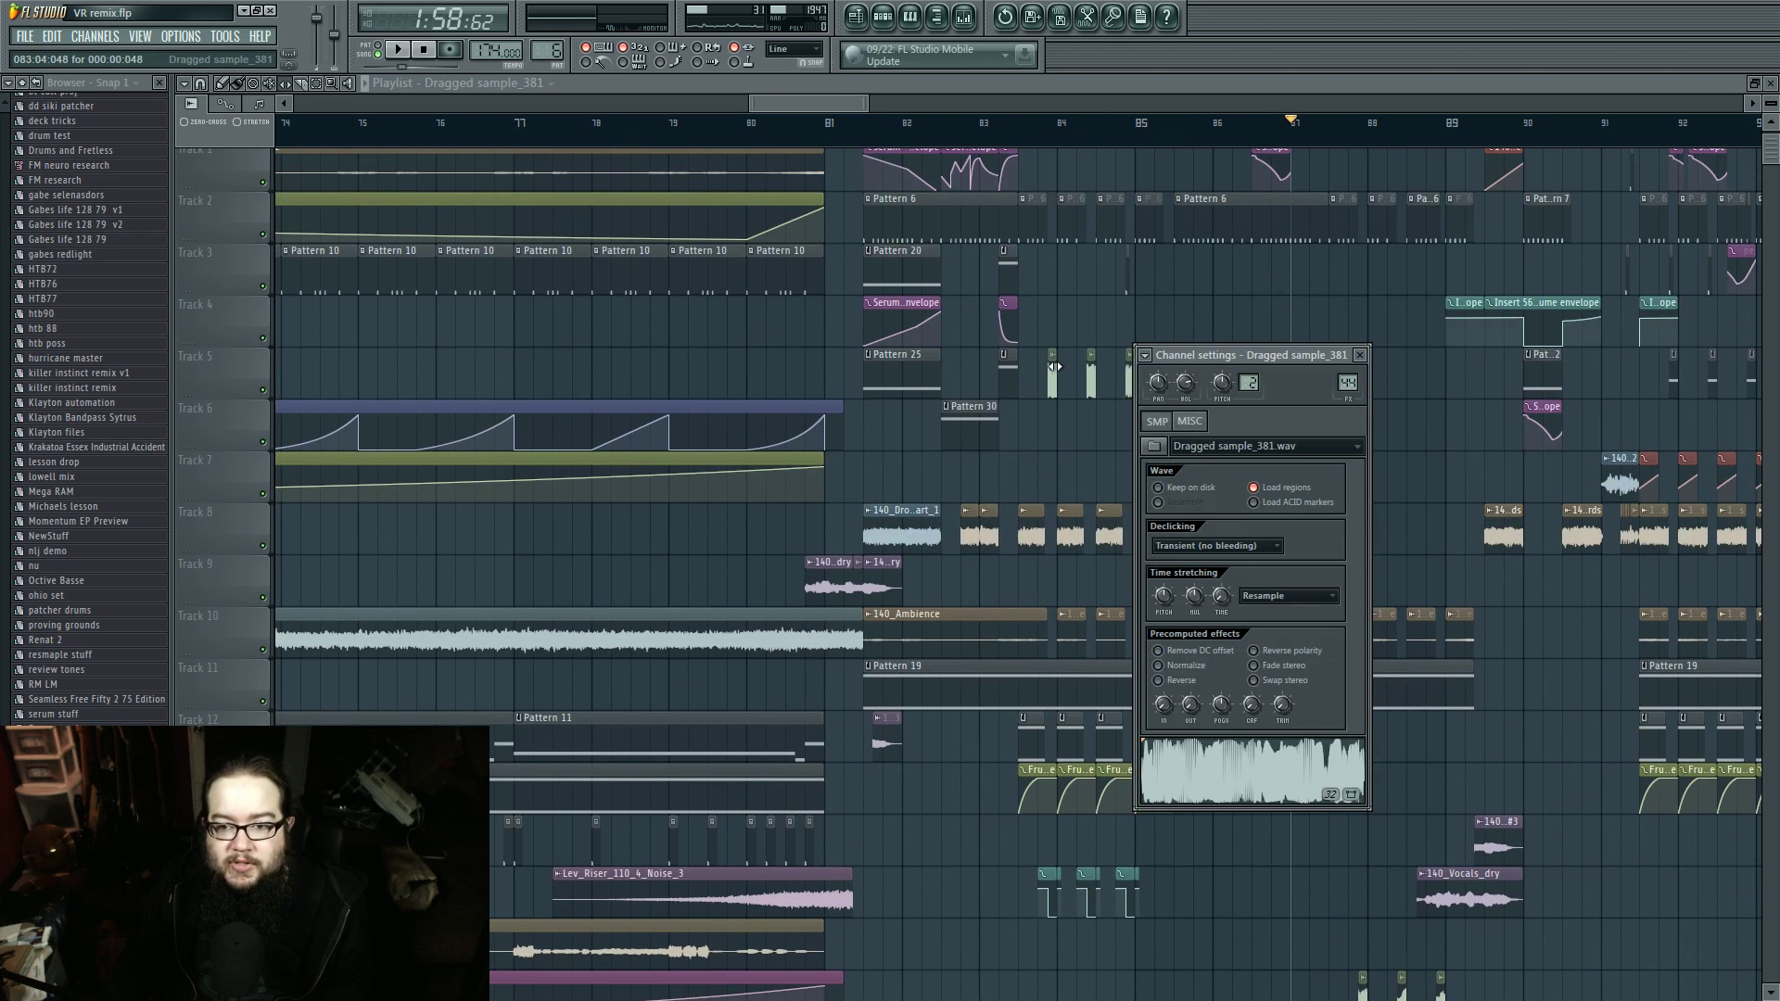
pyautogui.rightClick(1053, 432)
pyautogui.moveTo(1242, 690); pyautogui.dragTo(927, 526)
pyautogui.scroll(3, 927, 525)
pyautogui.scroll(1, 1158, 760)
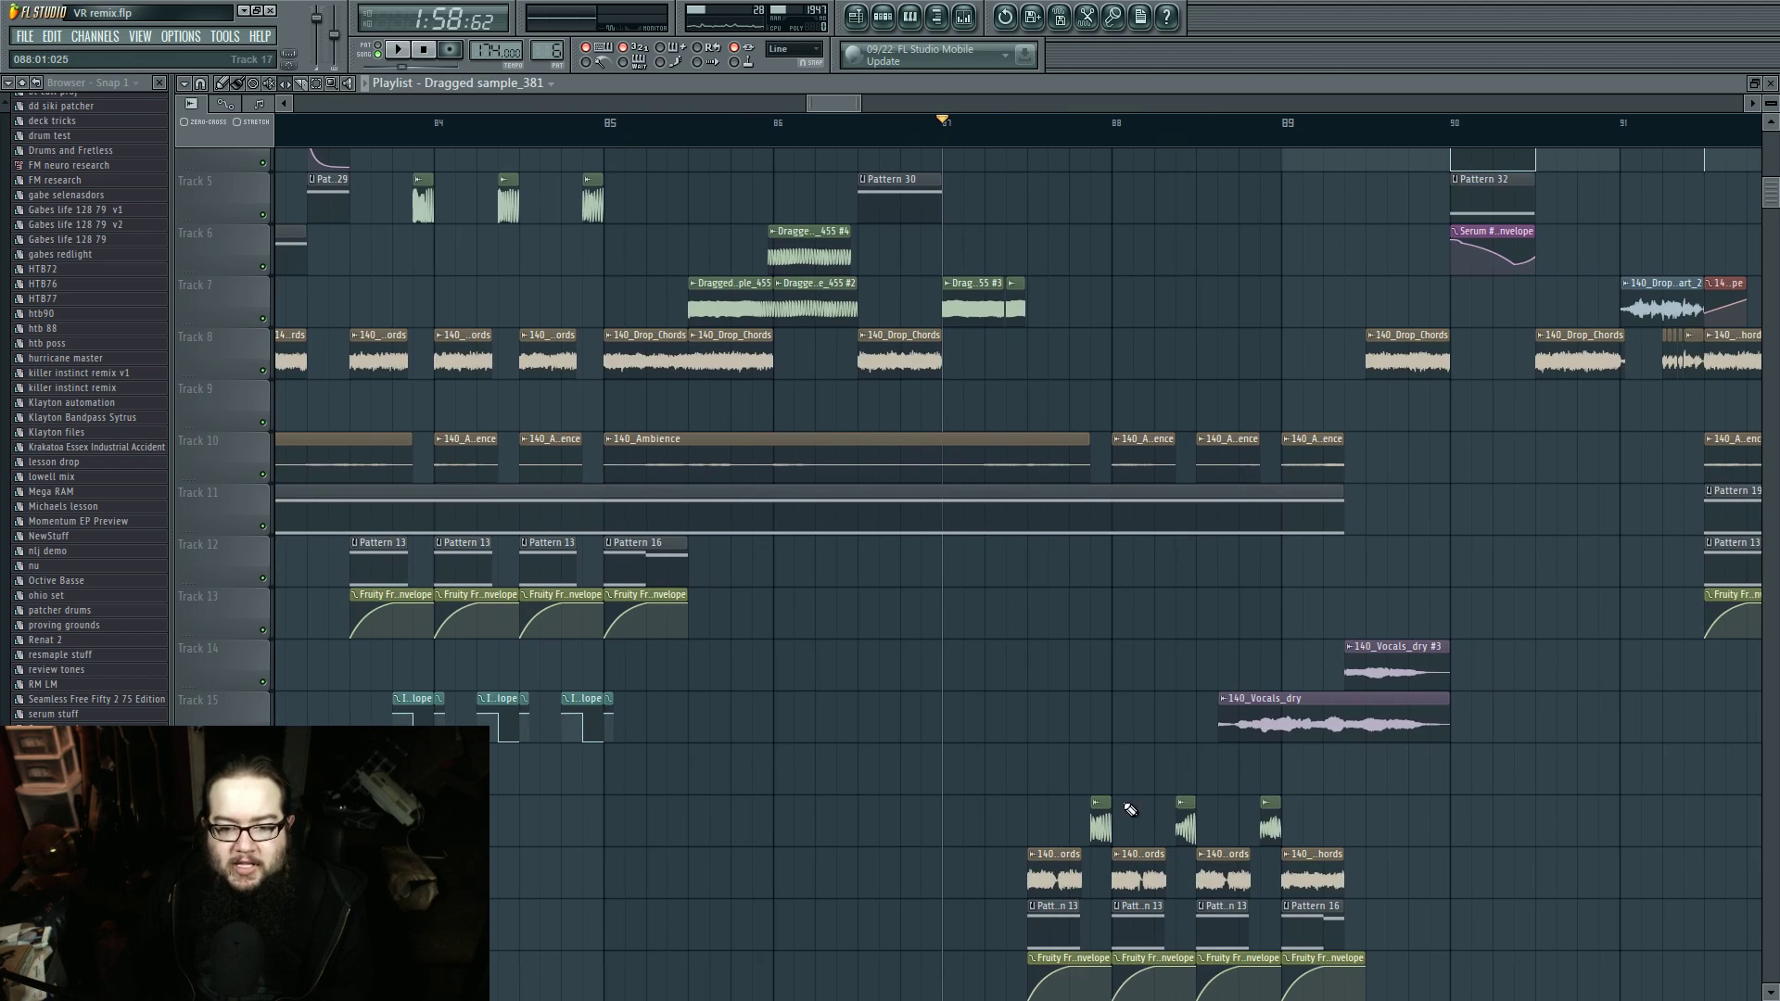
# Step: View the Dragged sample_446 waveform from the first short clip on Track 17
pyautogui.doubleClick(1103, 821)
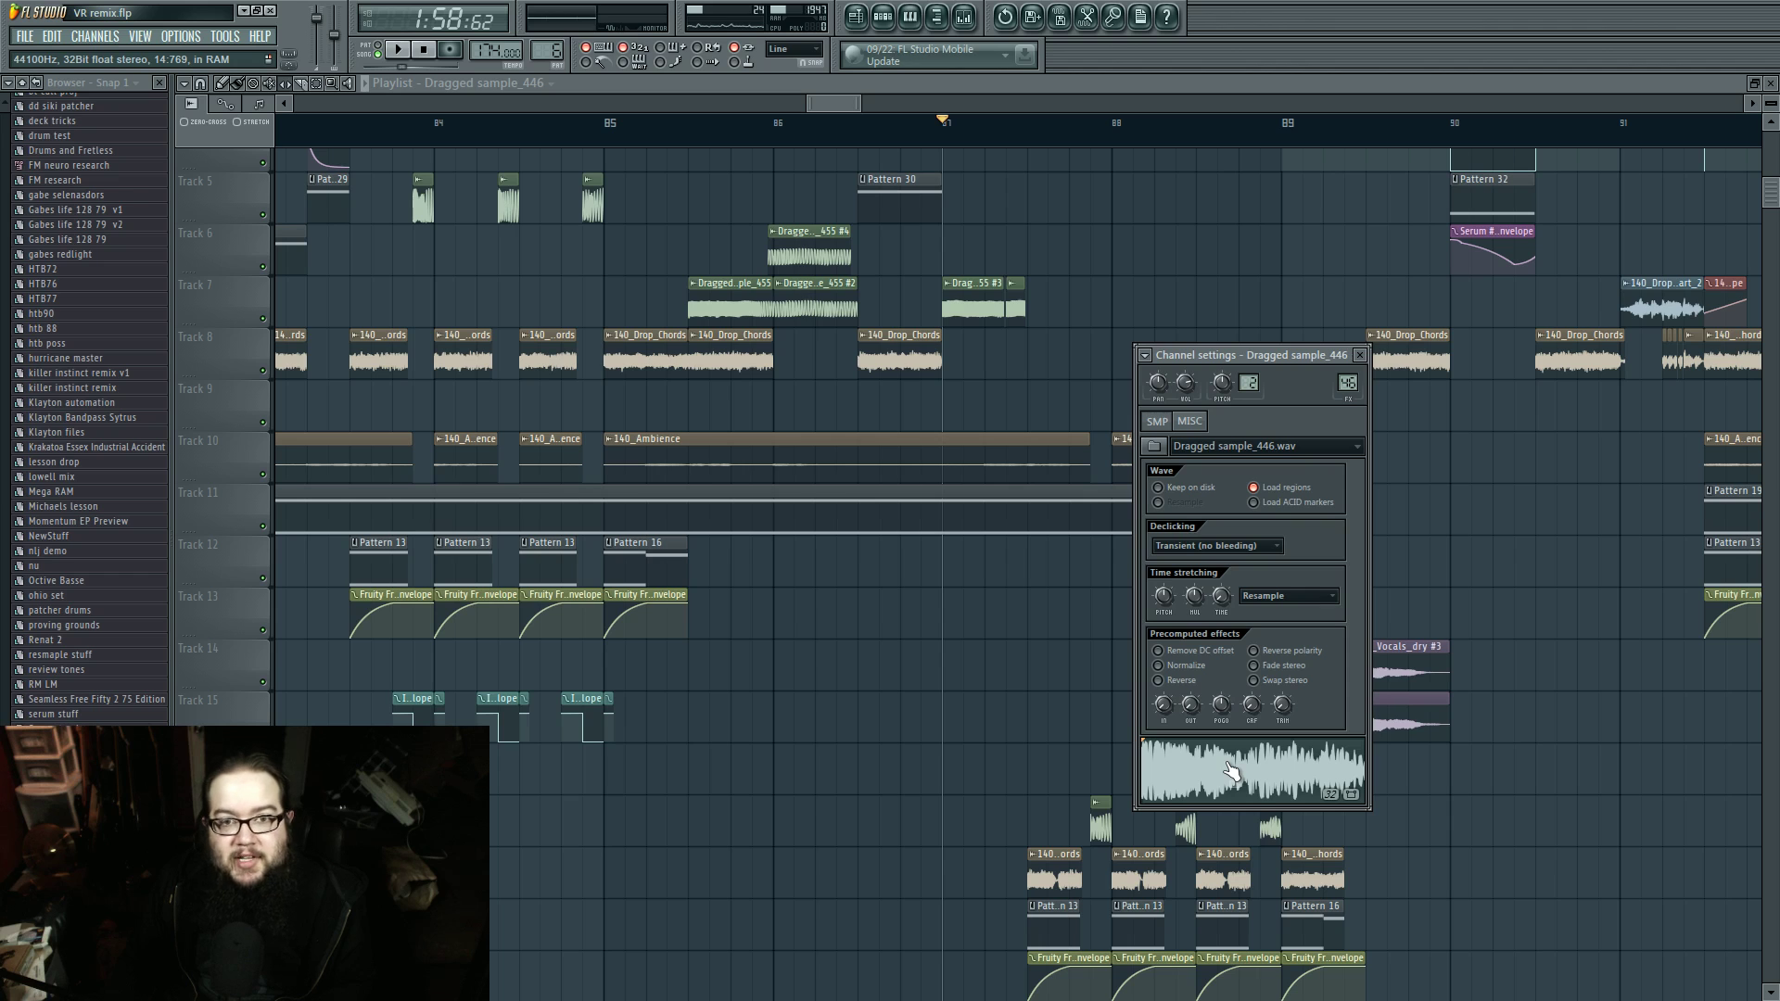
pyautogui.rightClick(1041, 698)
pyautogui.moveTo(1125, 695); pyautogui.dragTo(933, 690)
pyautogui.scroll(-3, 932, 690)
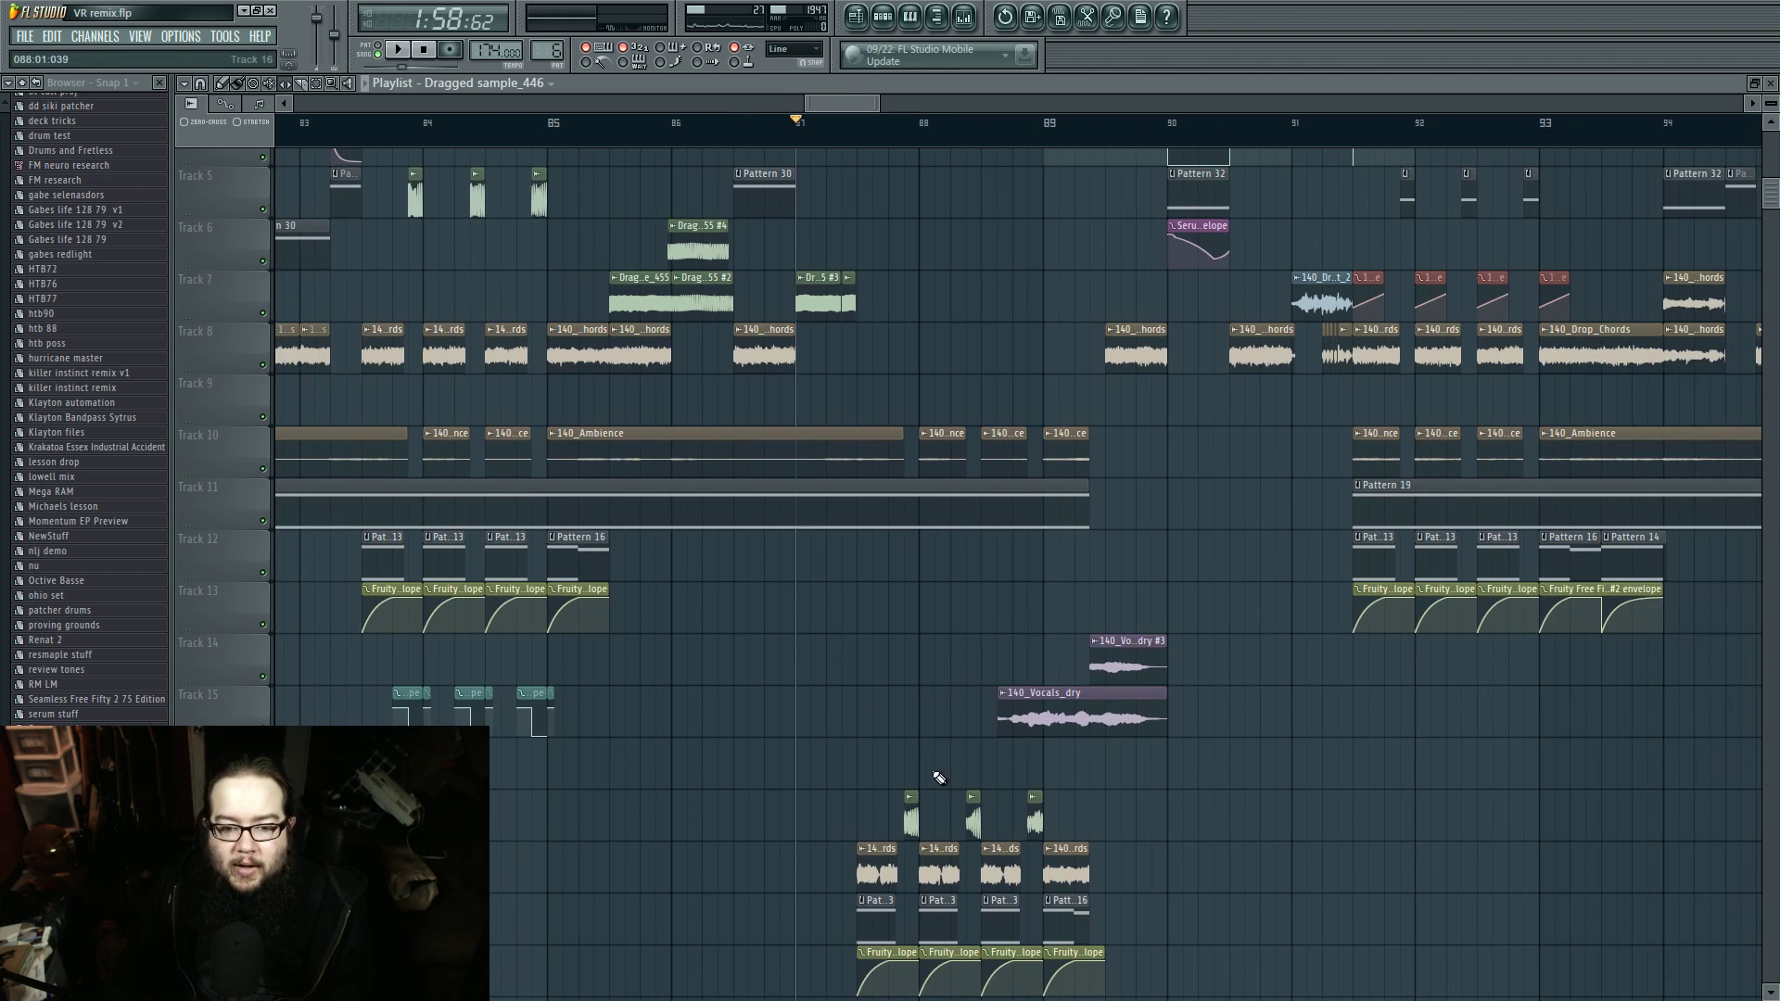
# Step: Compare the Dragged sample_446 and Dragged sample_381 waveforms, preview Dragged sample_381, and stop playback
pyautogui.doubleClick(906, 823)
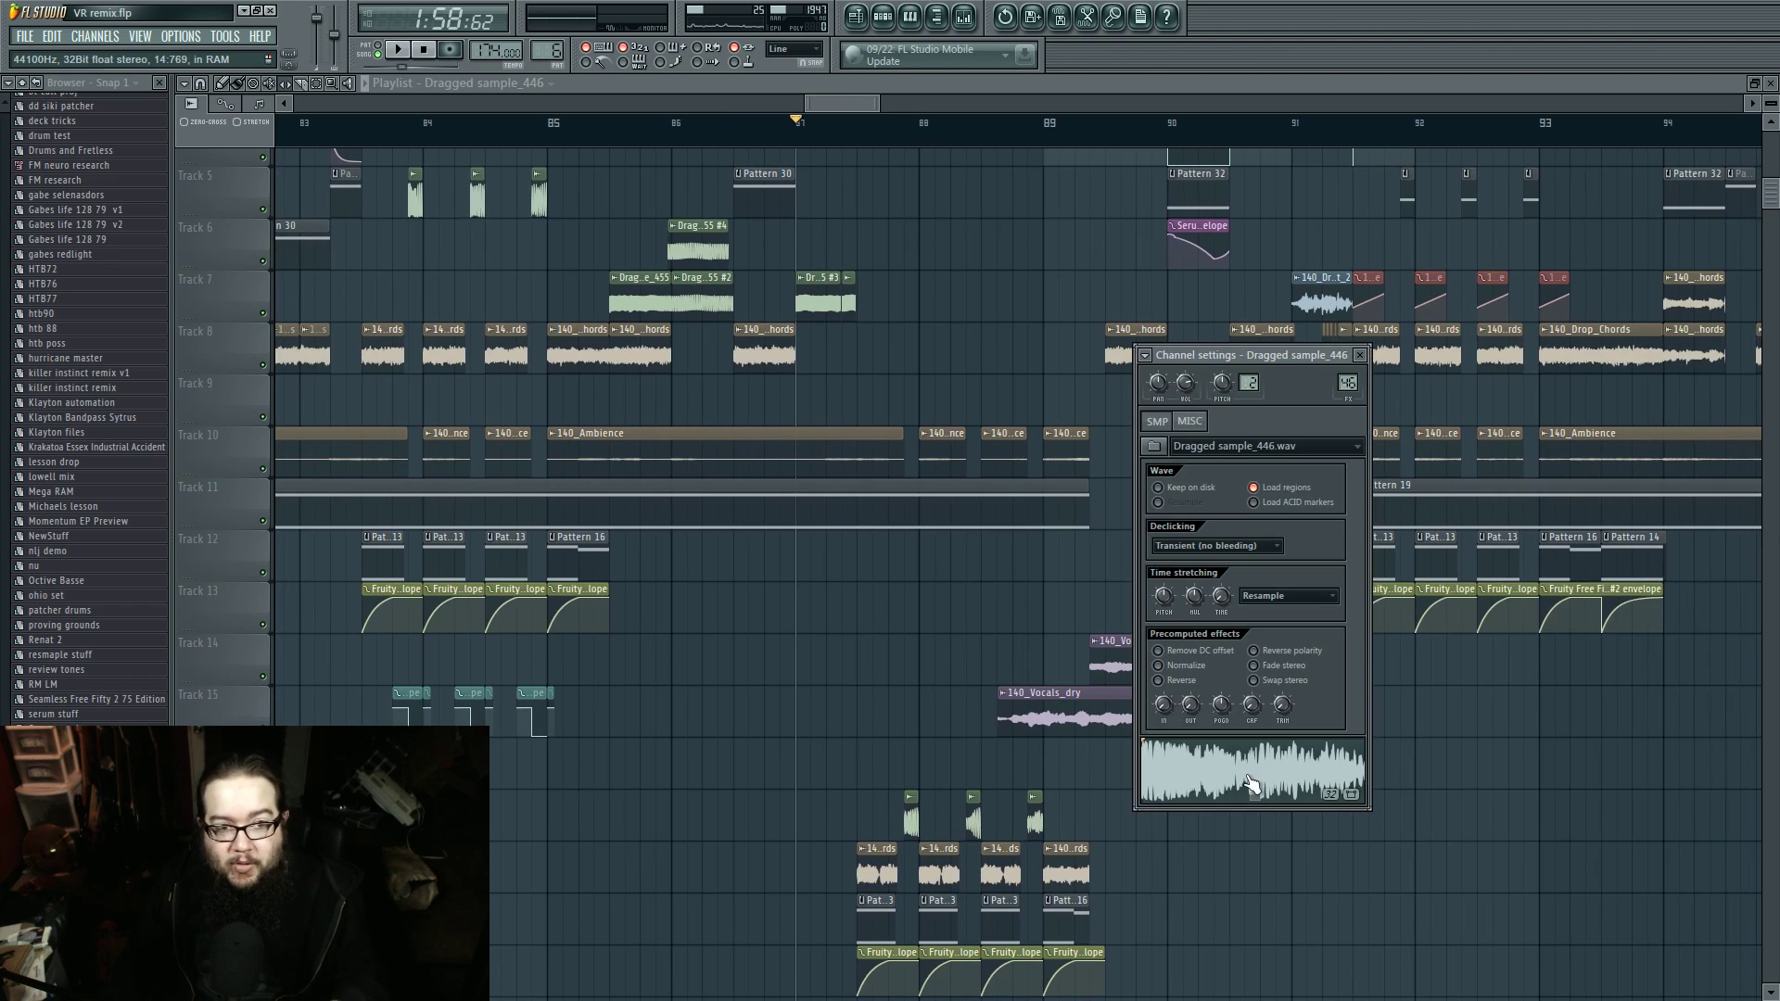
pyautogui.doubleClick(415, 197)
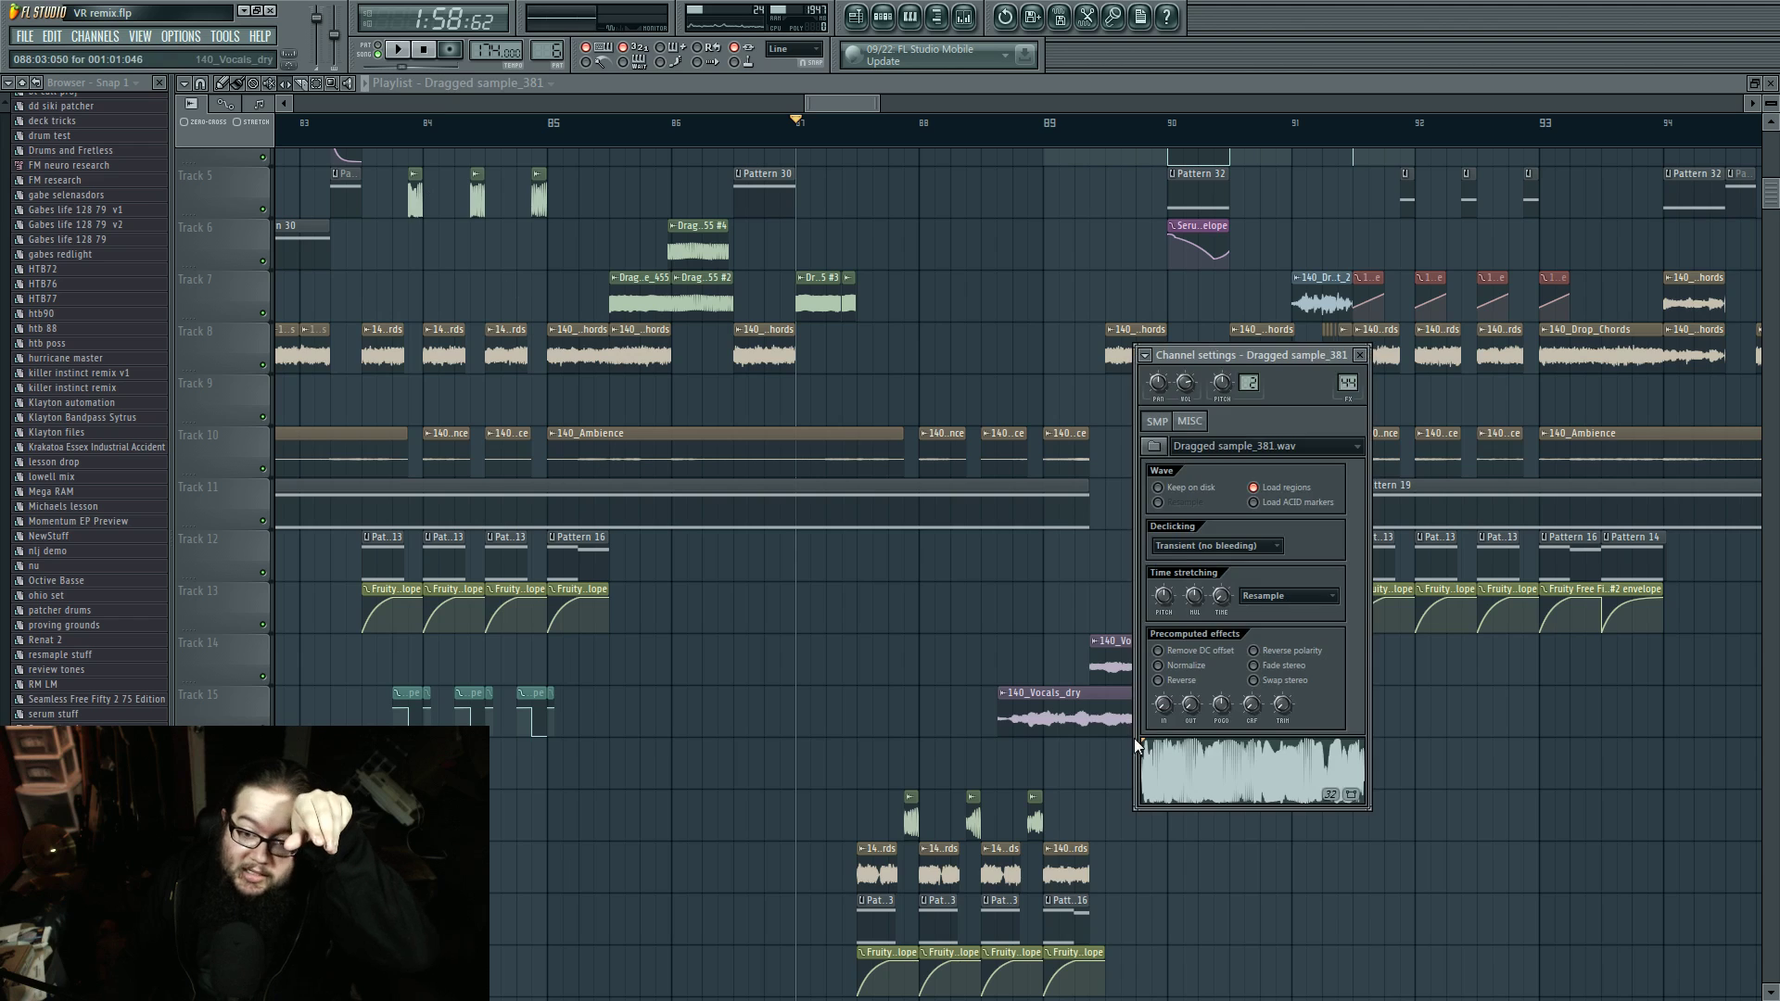
pyautogui.click(1198, 758)
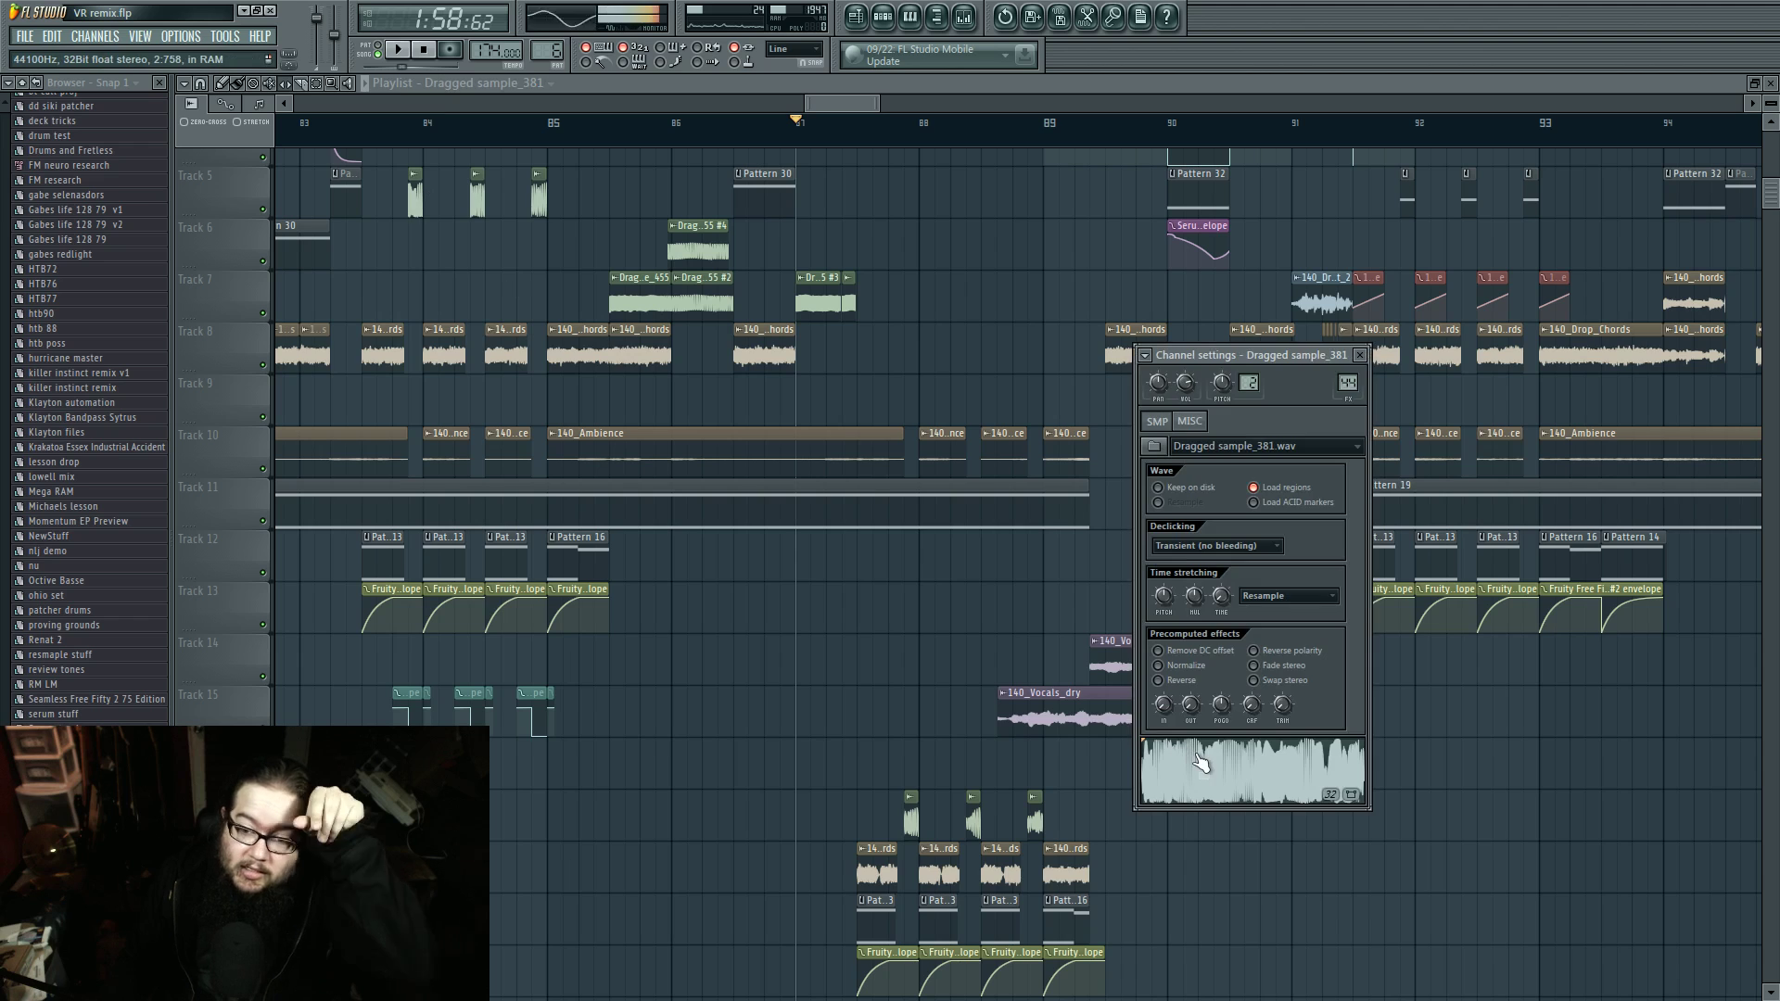
pyautogui.click(423, 53)
# Step: Preview the Dragged sample_446 waveform from its middle section and stop playback
pyautogui.click(974, 811)
pyautogui.doubleClick(916, 812)
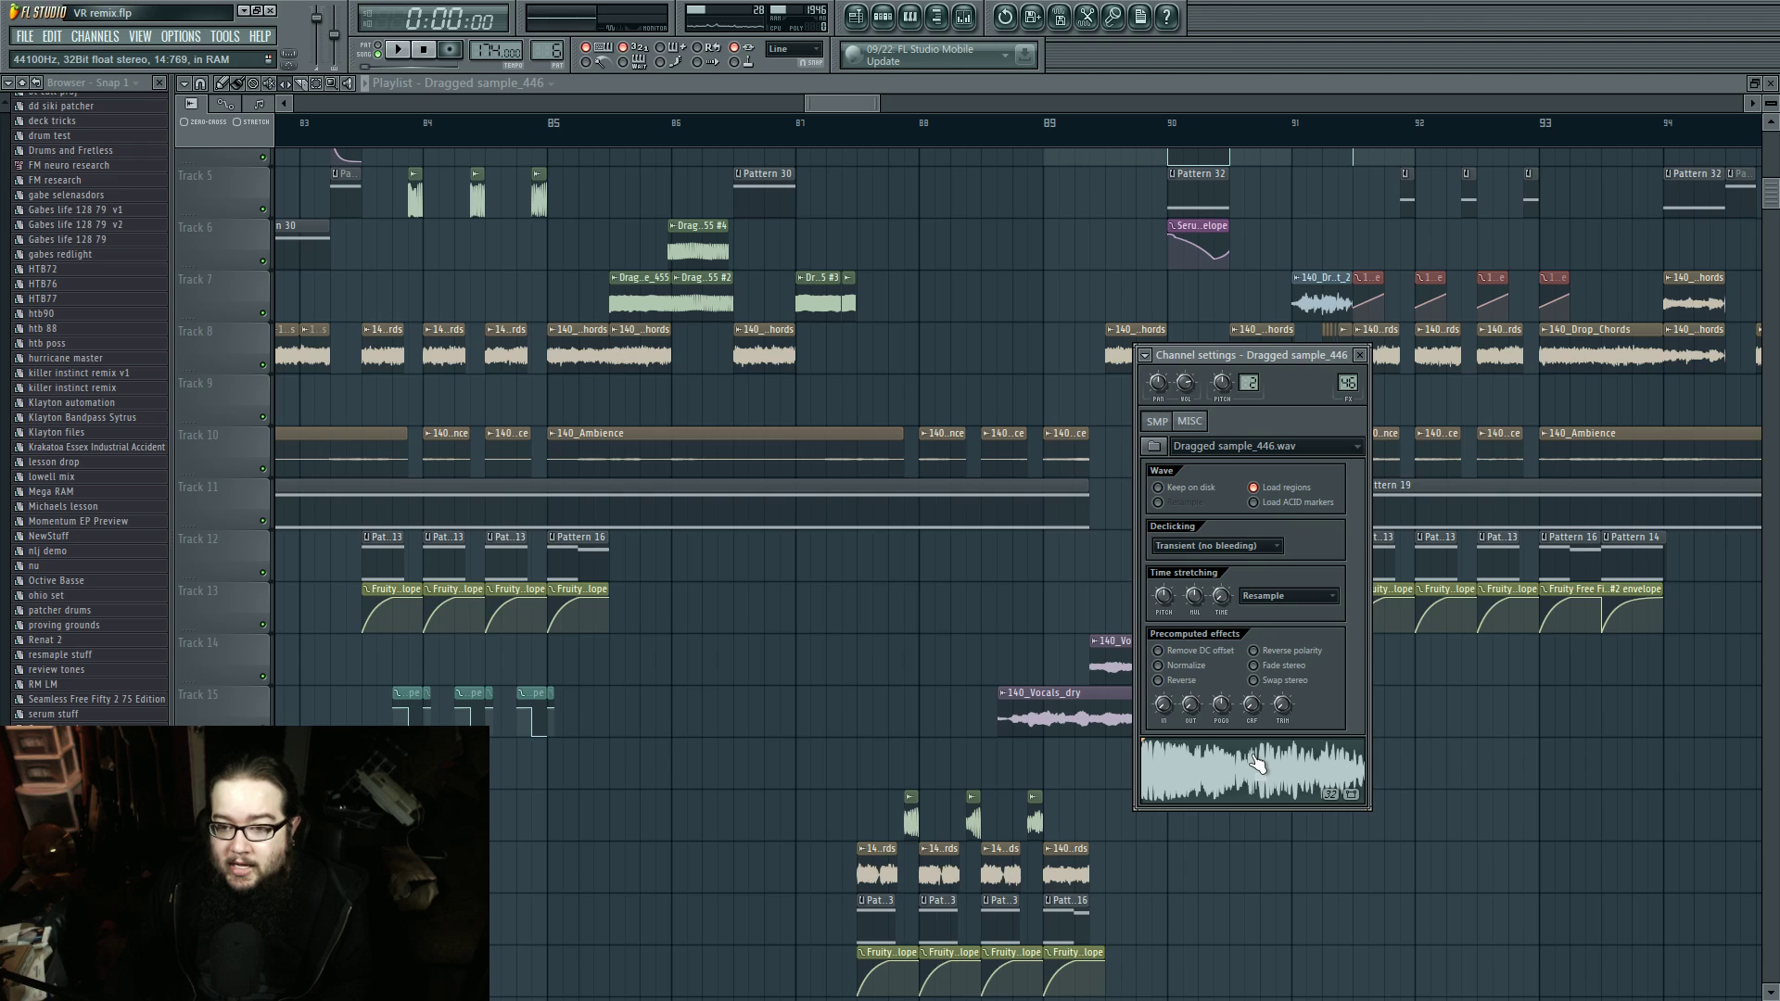
pyautogui.click(1254, 759)
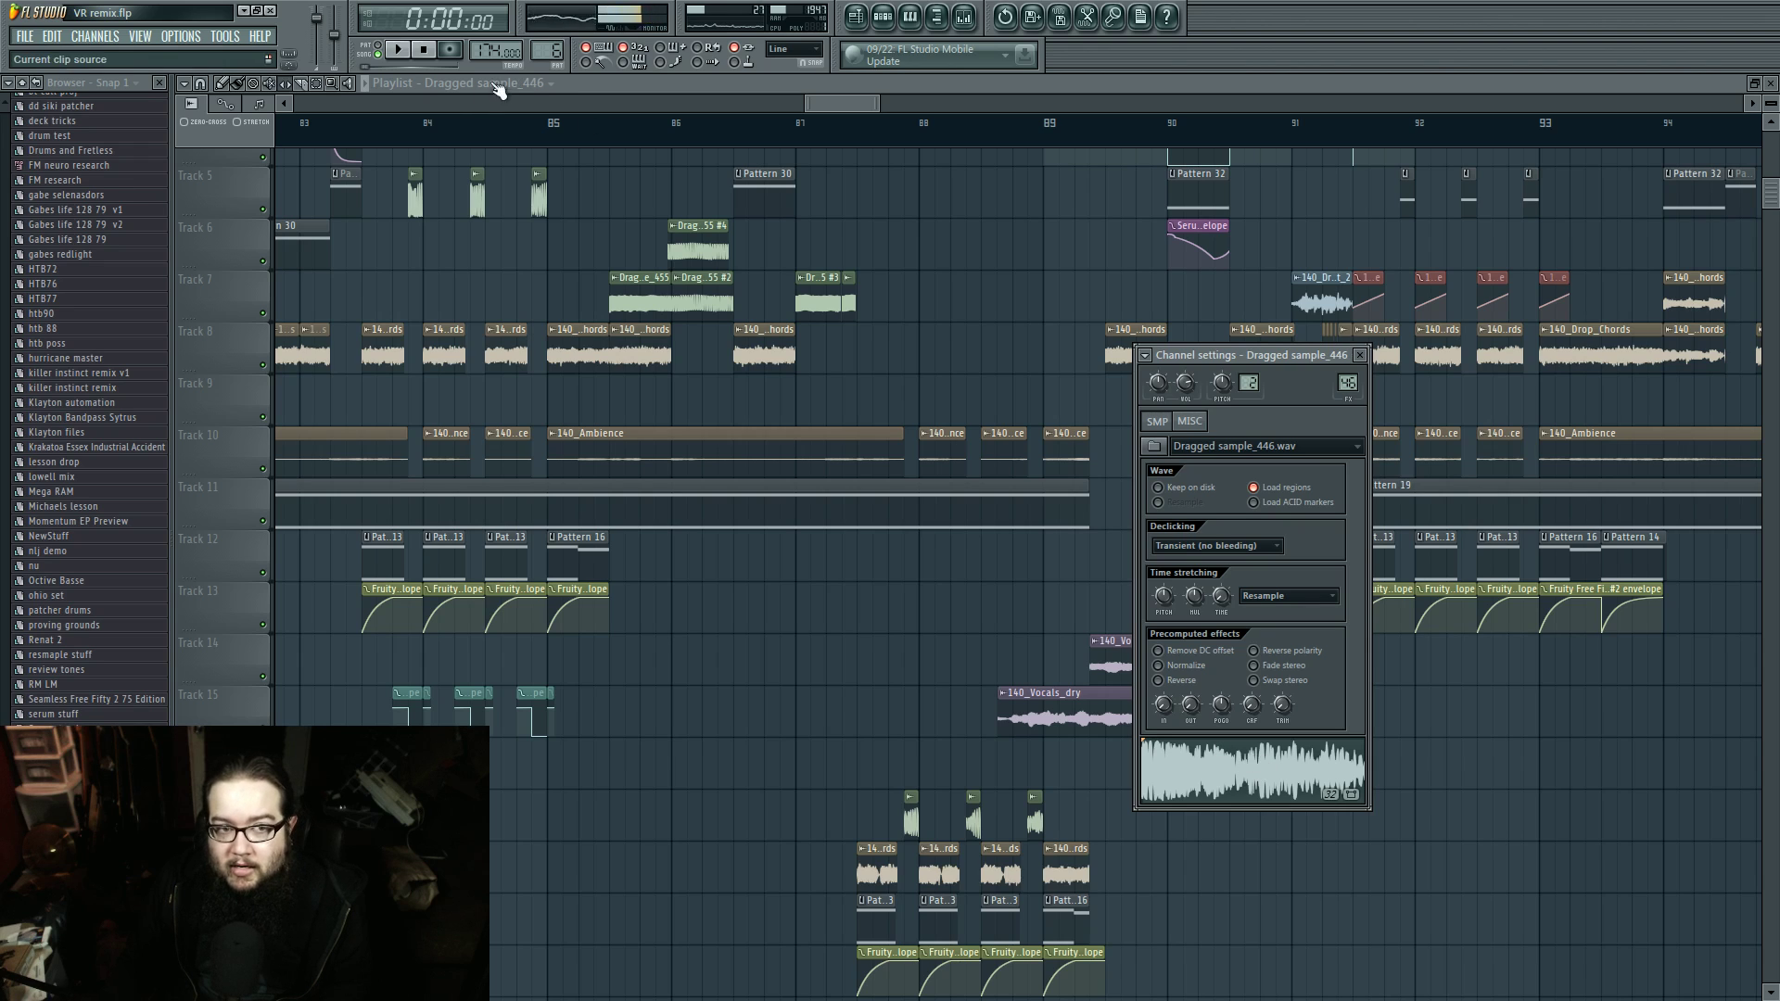
pyautogui.click(427, 52)
# Step: Inspect the Fruity Reeverb 2 and Fruity Parametric EQ 2 effects on Dragged sample_446's mixer track, Insert 46
pyautogui.doubleClick(1348, 383)
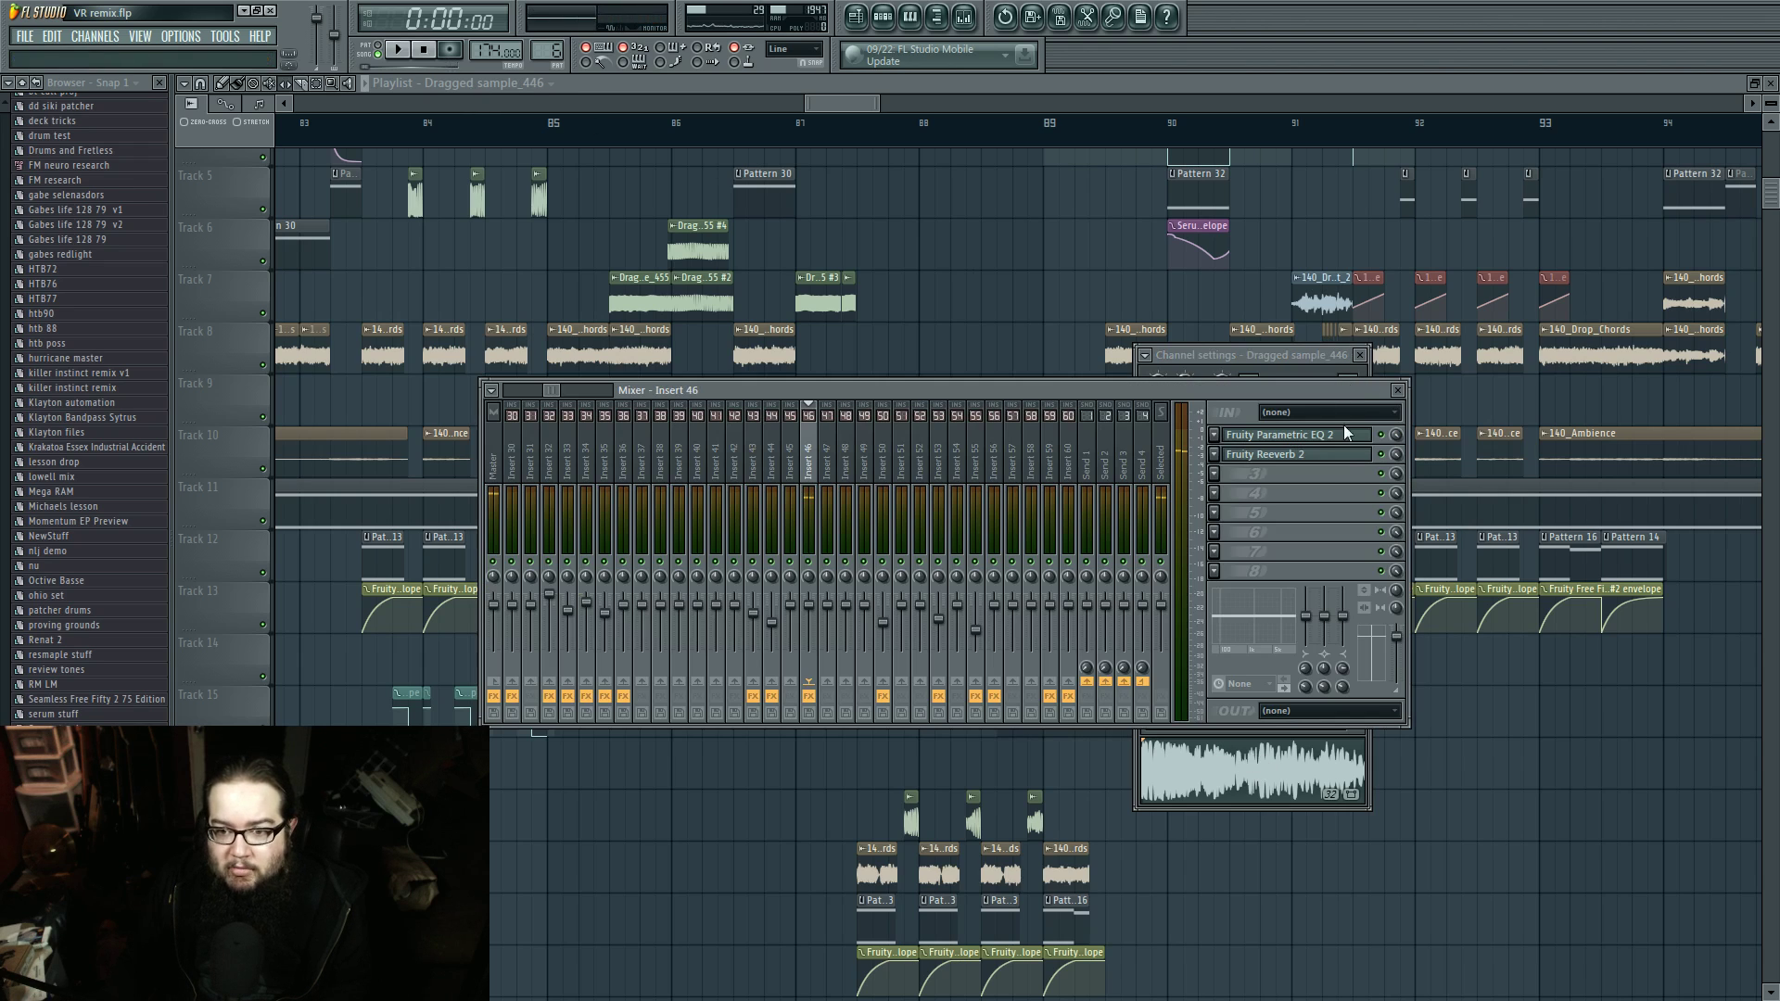
pyautogui.click(1332, 460)
pyautogui.click(1332, 460)
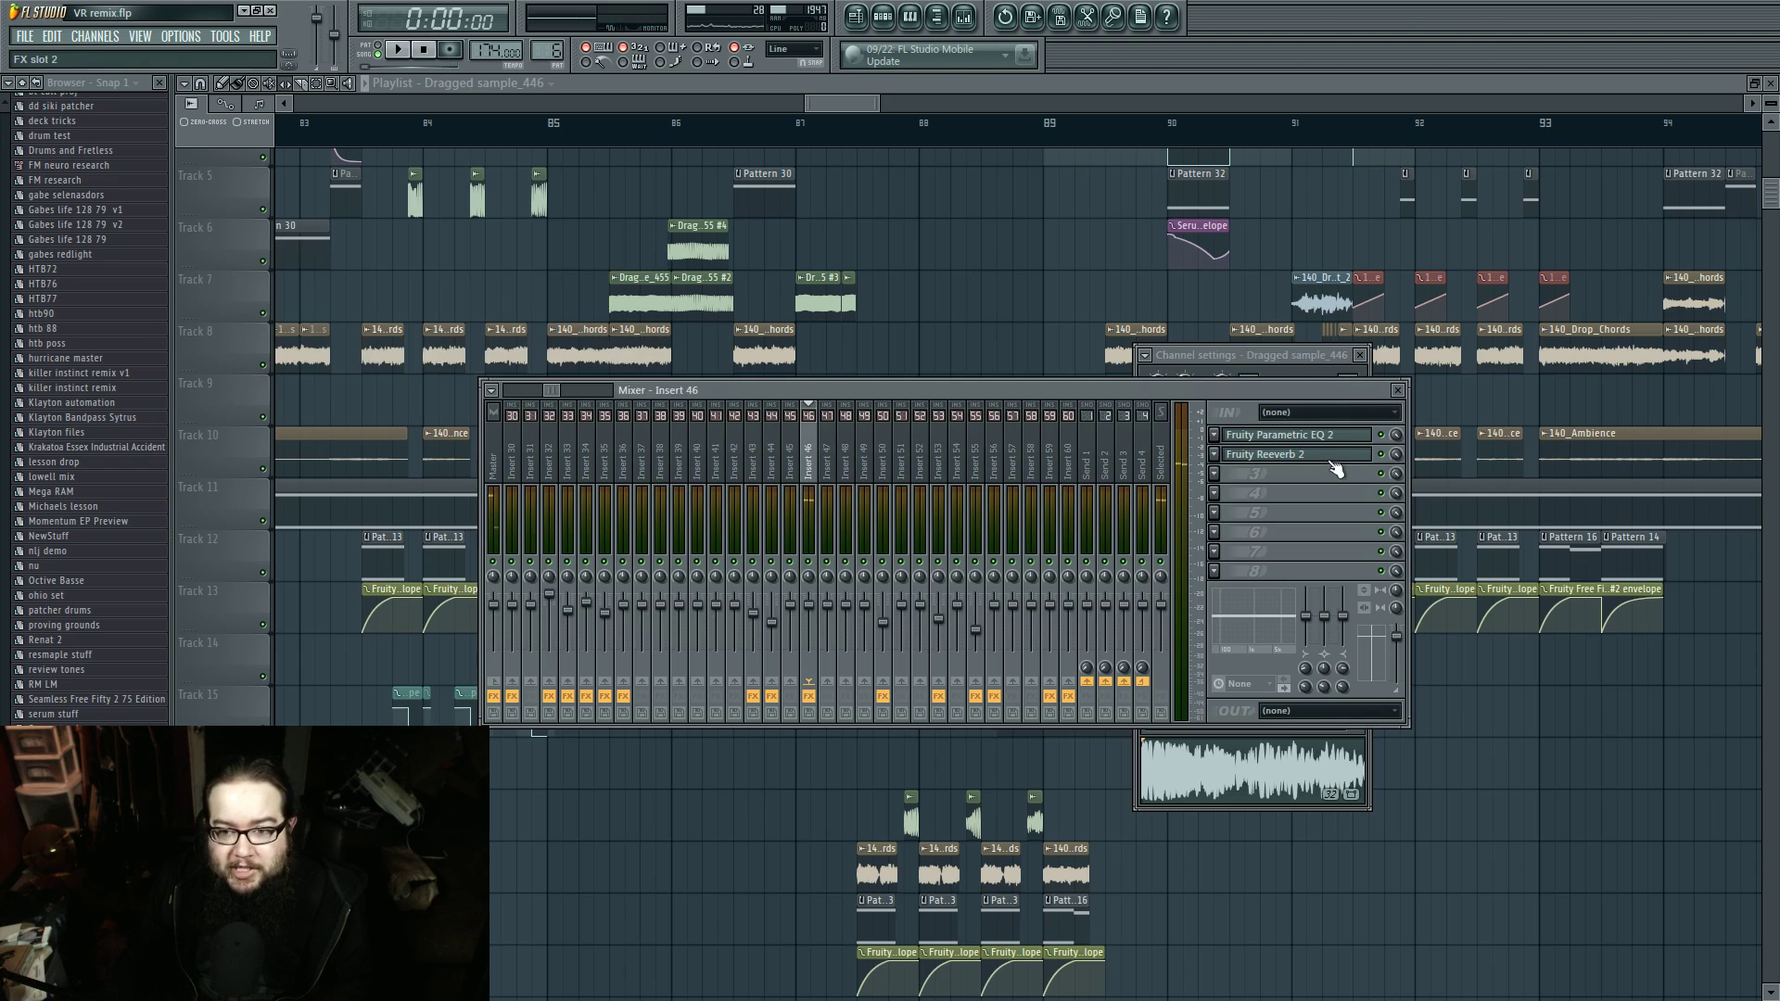
pyautogui.click(1340, 436)
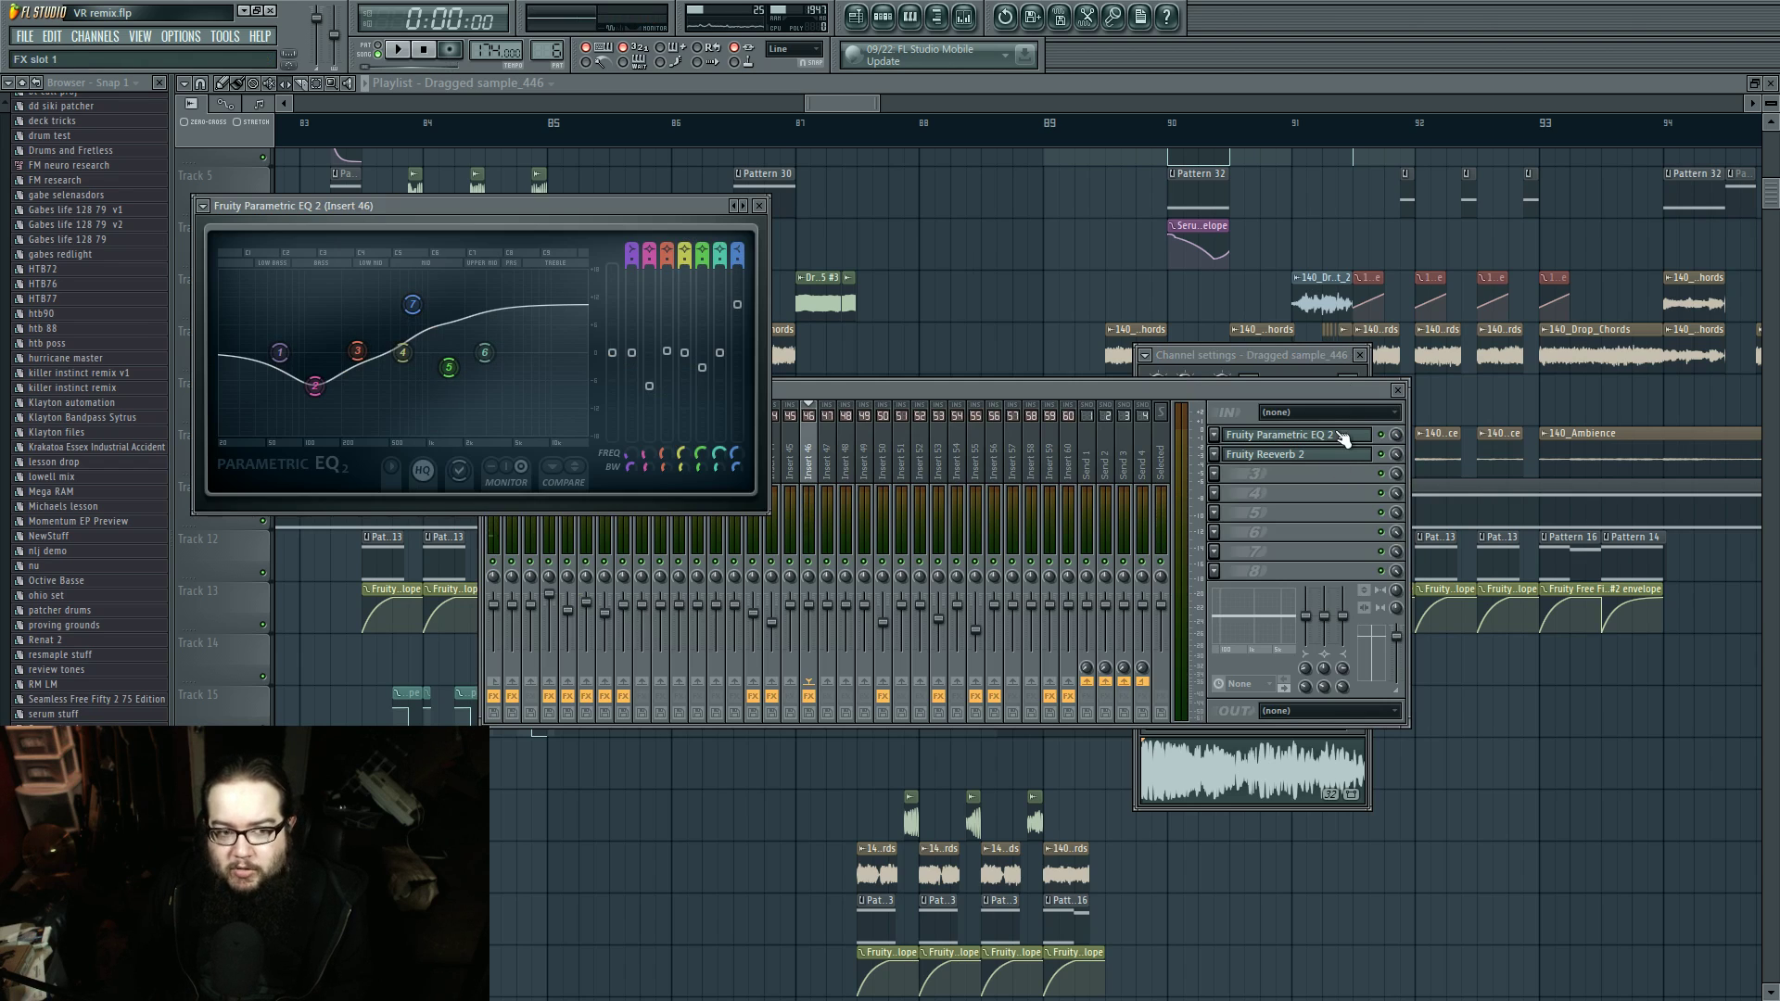
pyautogui.rightClick(965, 748)
# Step: Play the VR remix from the middle of bar 87 through the Dragged sample_446 clips on Track 17
pyautogui.moveTo(875, 128); pyautogui.dragTo(858, 127)
pyautogui.press('space')
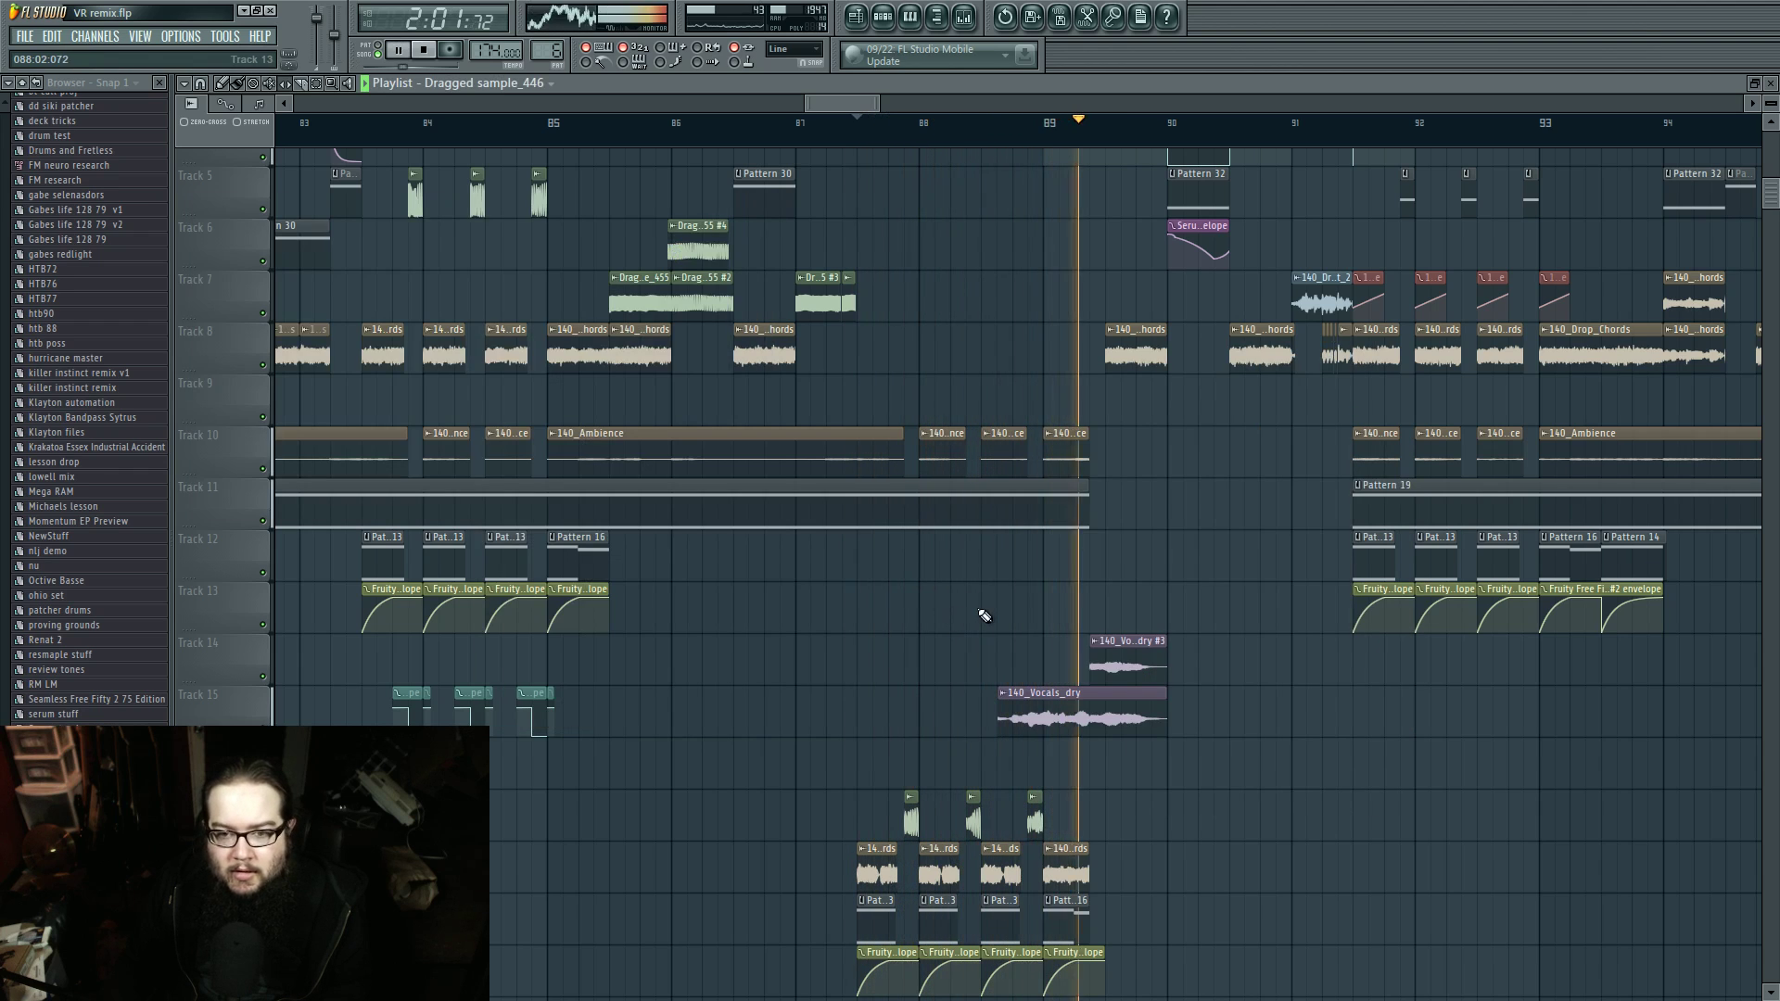
# Step: Play the VR remix from bar 90 across the Pattern 32 and Serum envelope section, and stop playback
pyautogui.moveTo(1172, 600); pyautogui.dragTo(1020, 686)
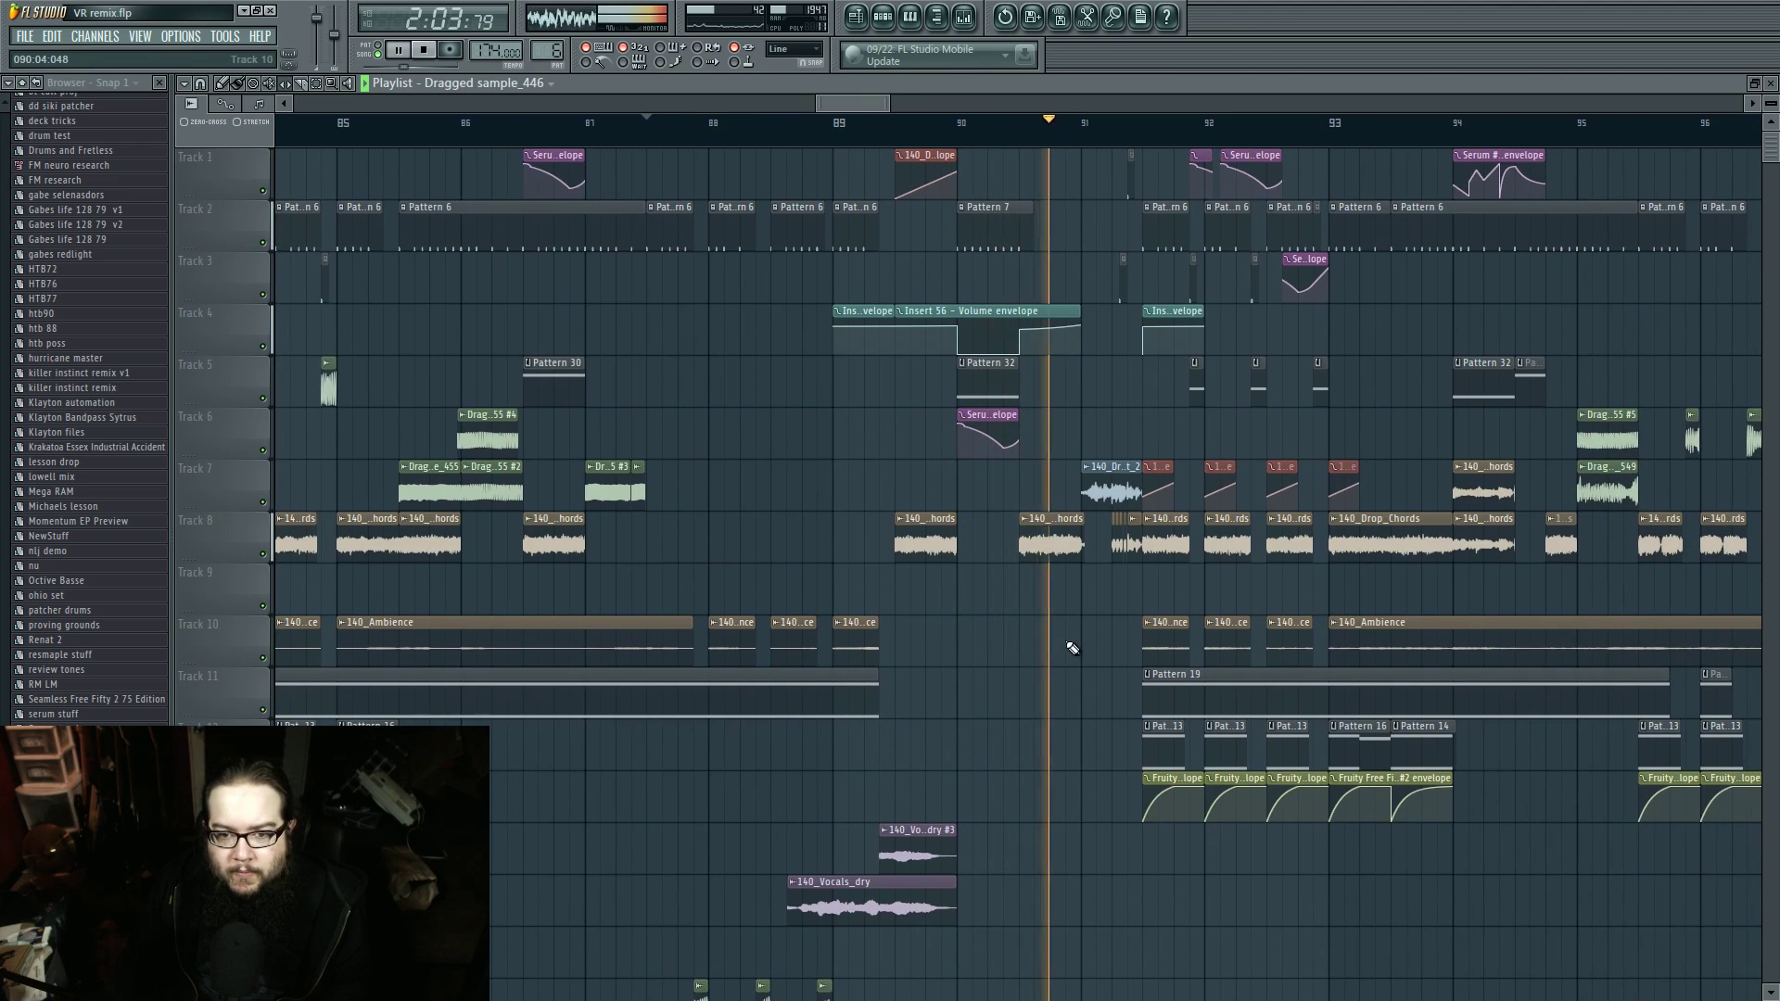
pyautogui.press('space')
pyautogui.moveTo(932, 651); pyautogui.dragTo(843, 667)
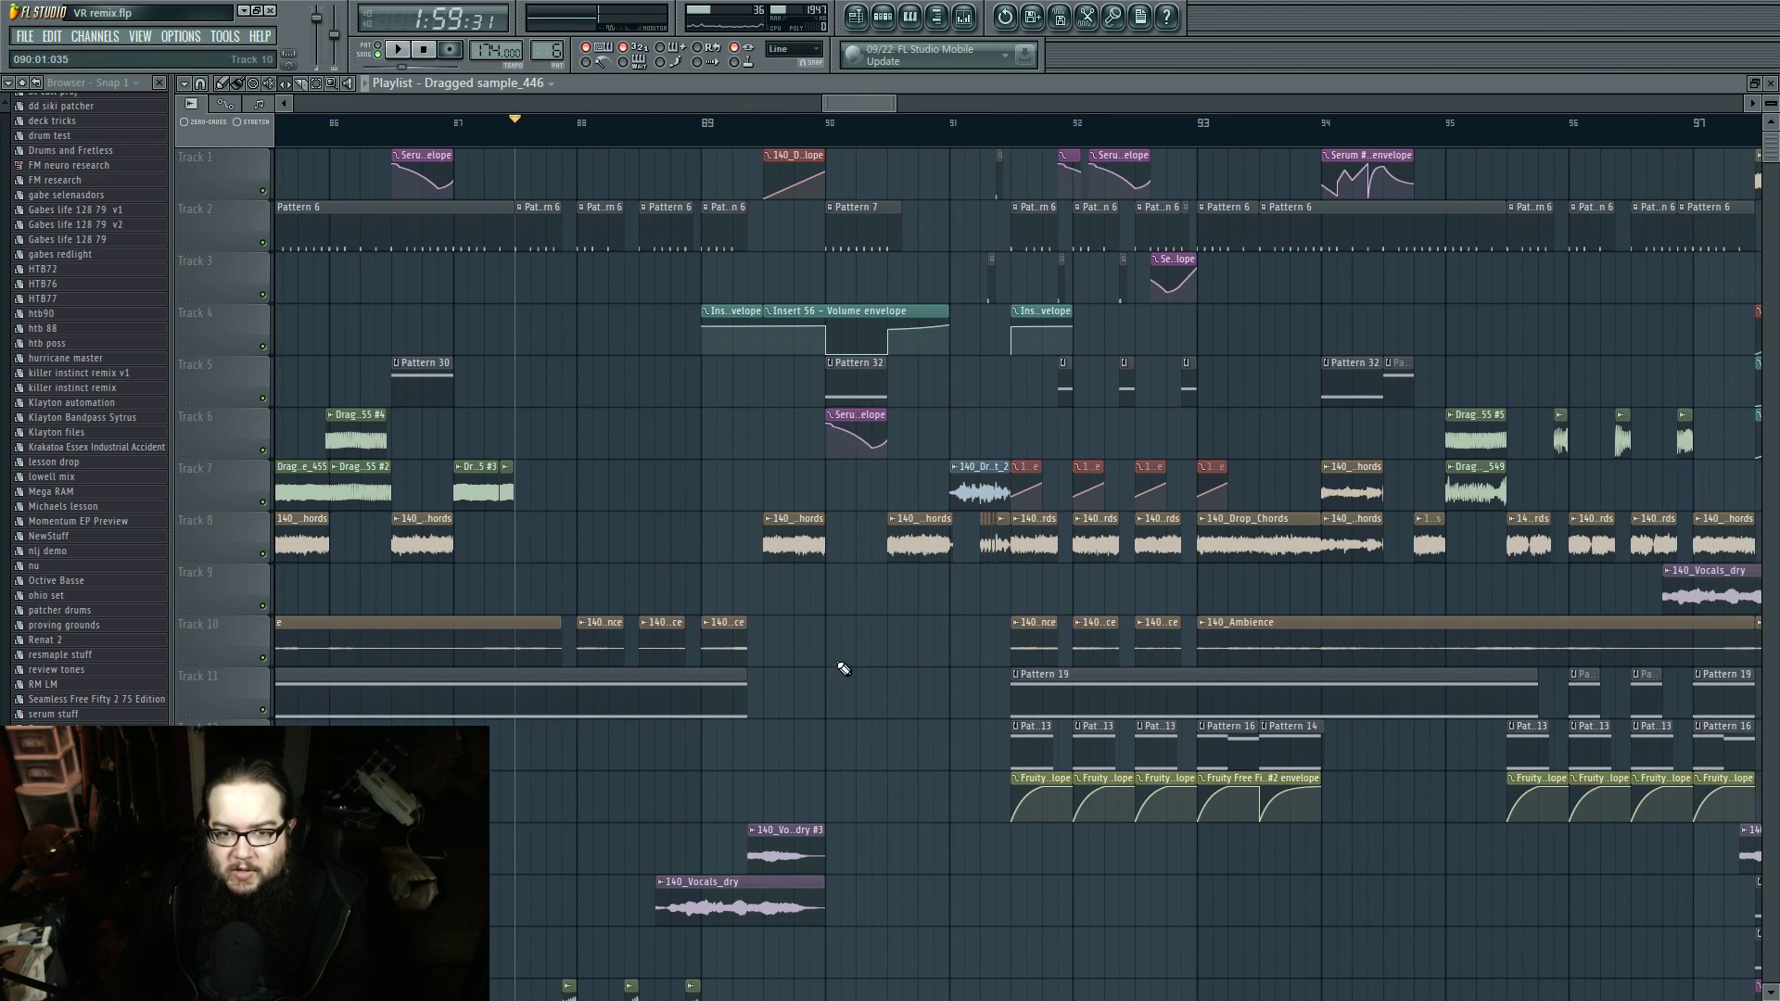
pyautogui.click(828, 147)
pyautogui.press('space')
pyautogui.press('space')
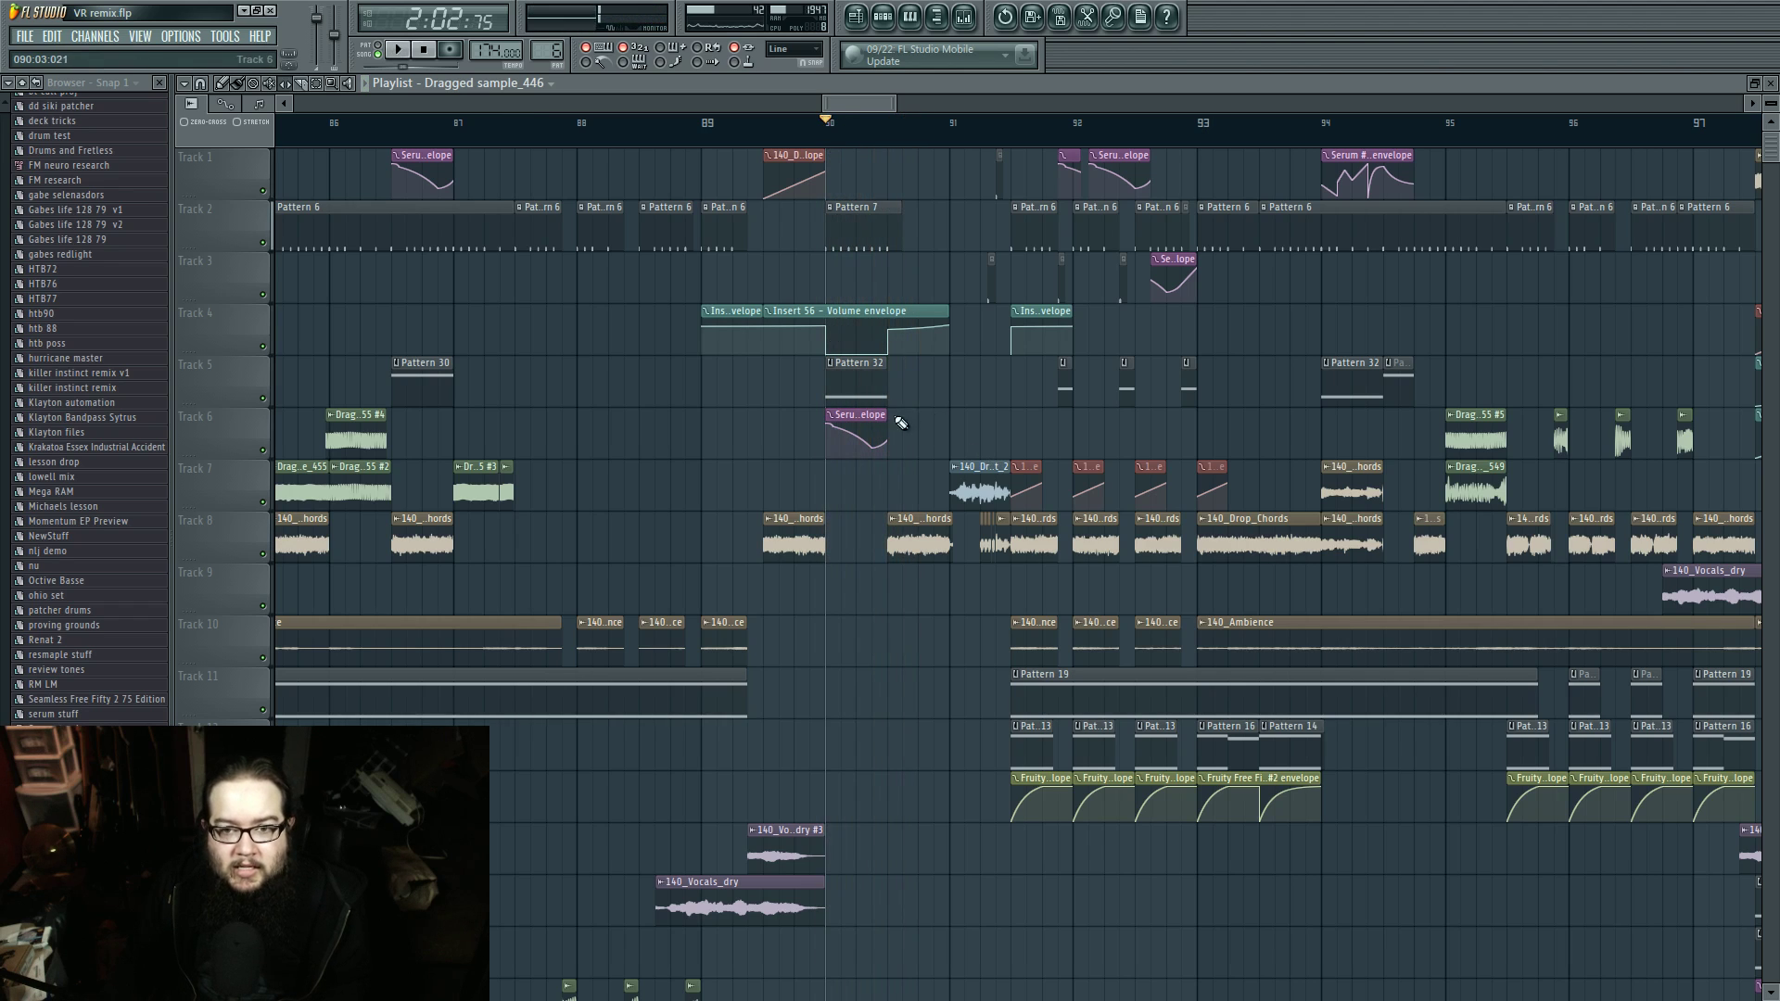
pyautogui.press('space')
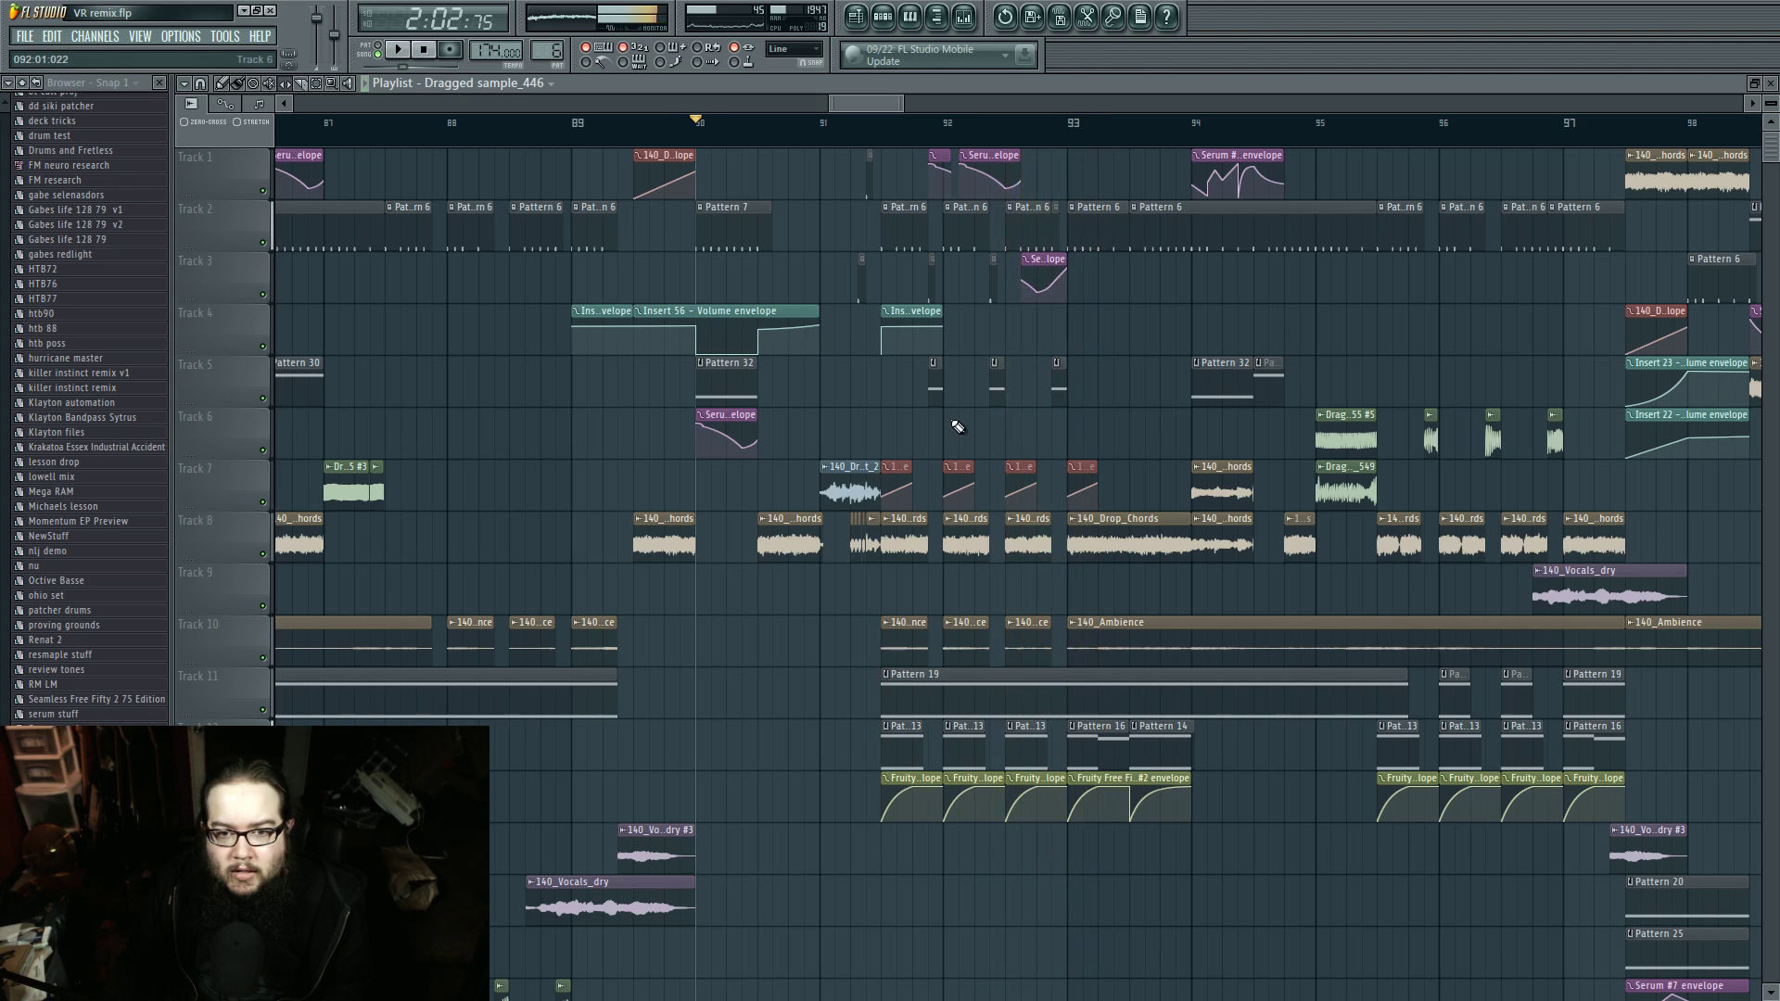
pyautogui.press('space')
# Step: Play the arrangement from the middle of bar 91 through the Pattern 31 clips into bar 93, and stop playback
pyautogui.scroll(2, 877, 150)
pyautogui.click(873, 144)
pyautogui.scroll(3, 976, 386)
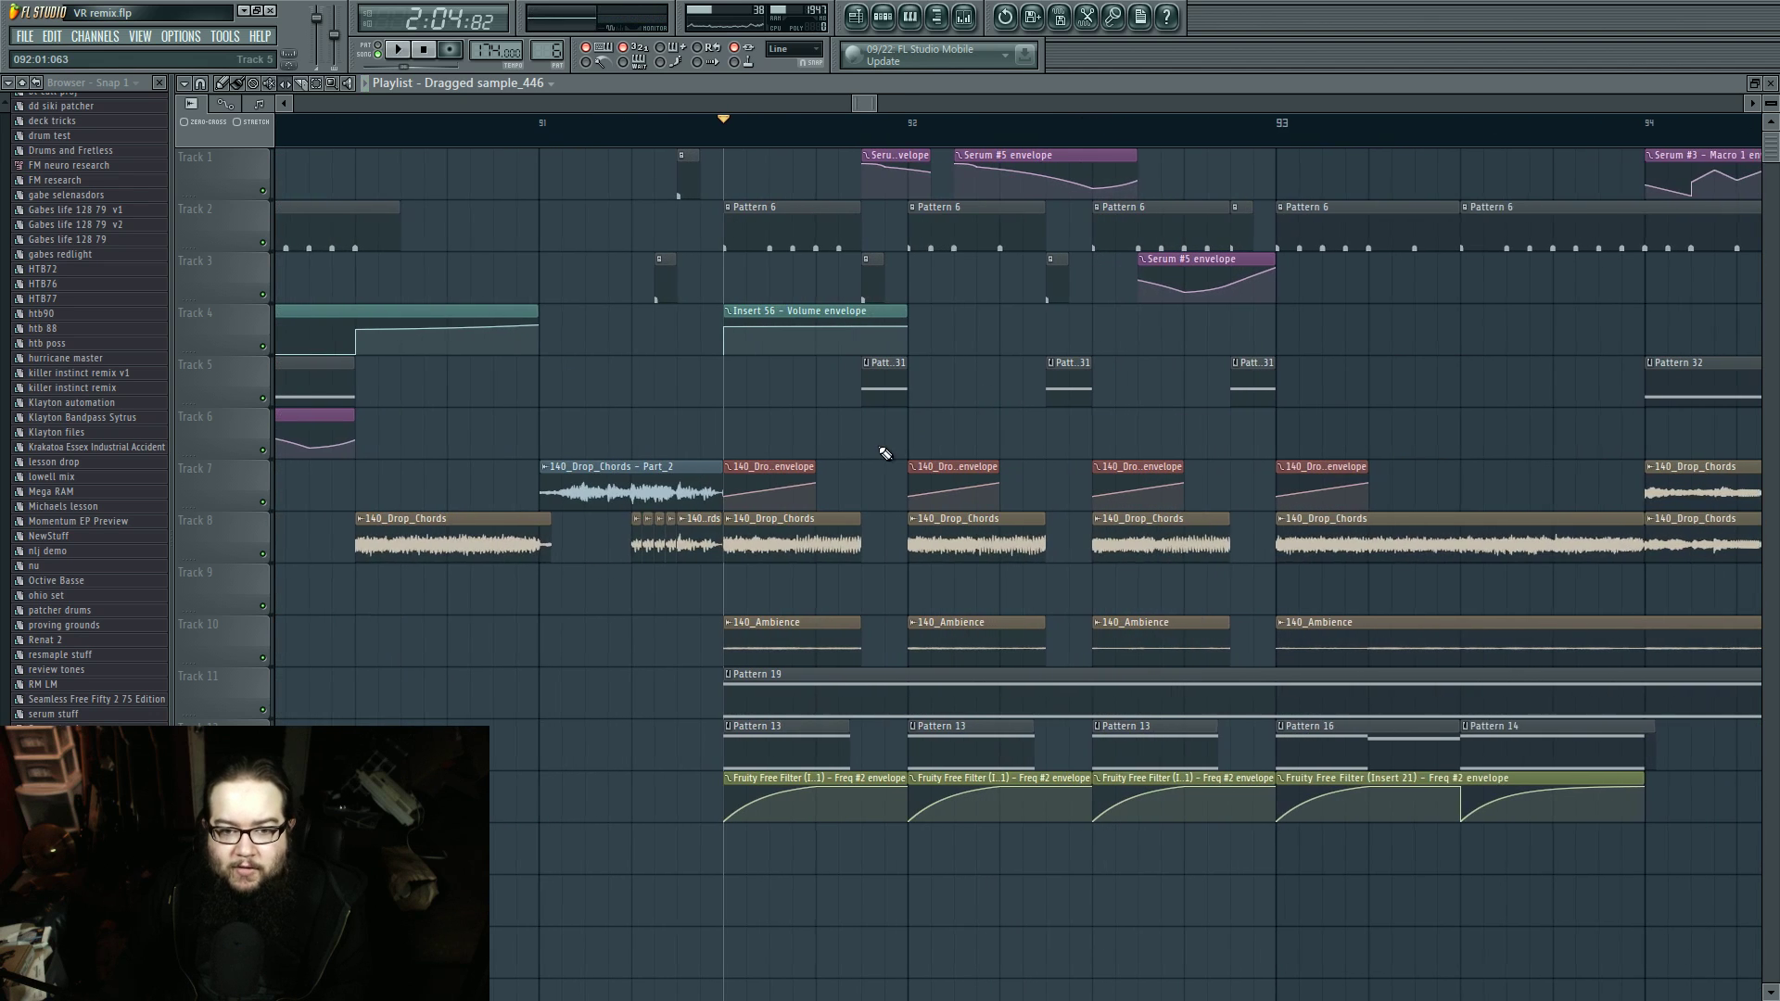
pyautogui.scroll(-4, 866, 380)
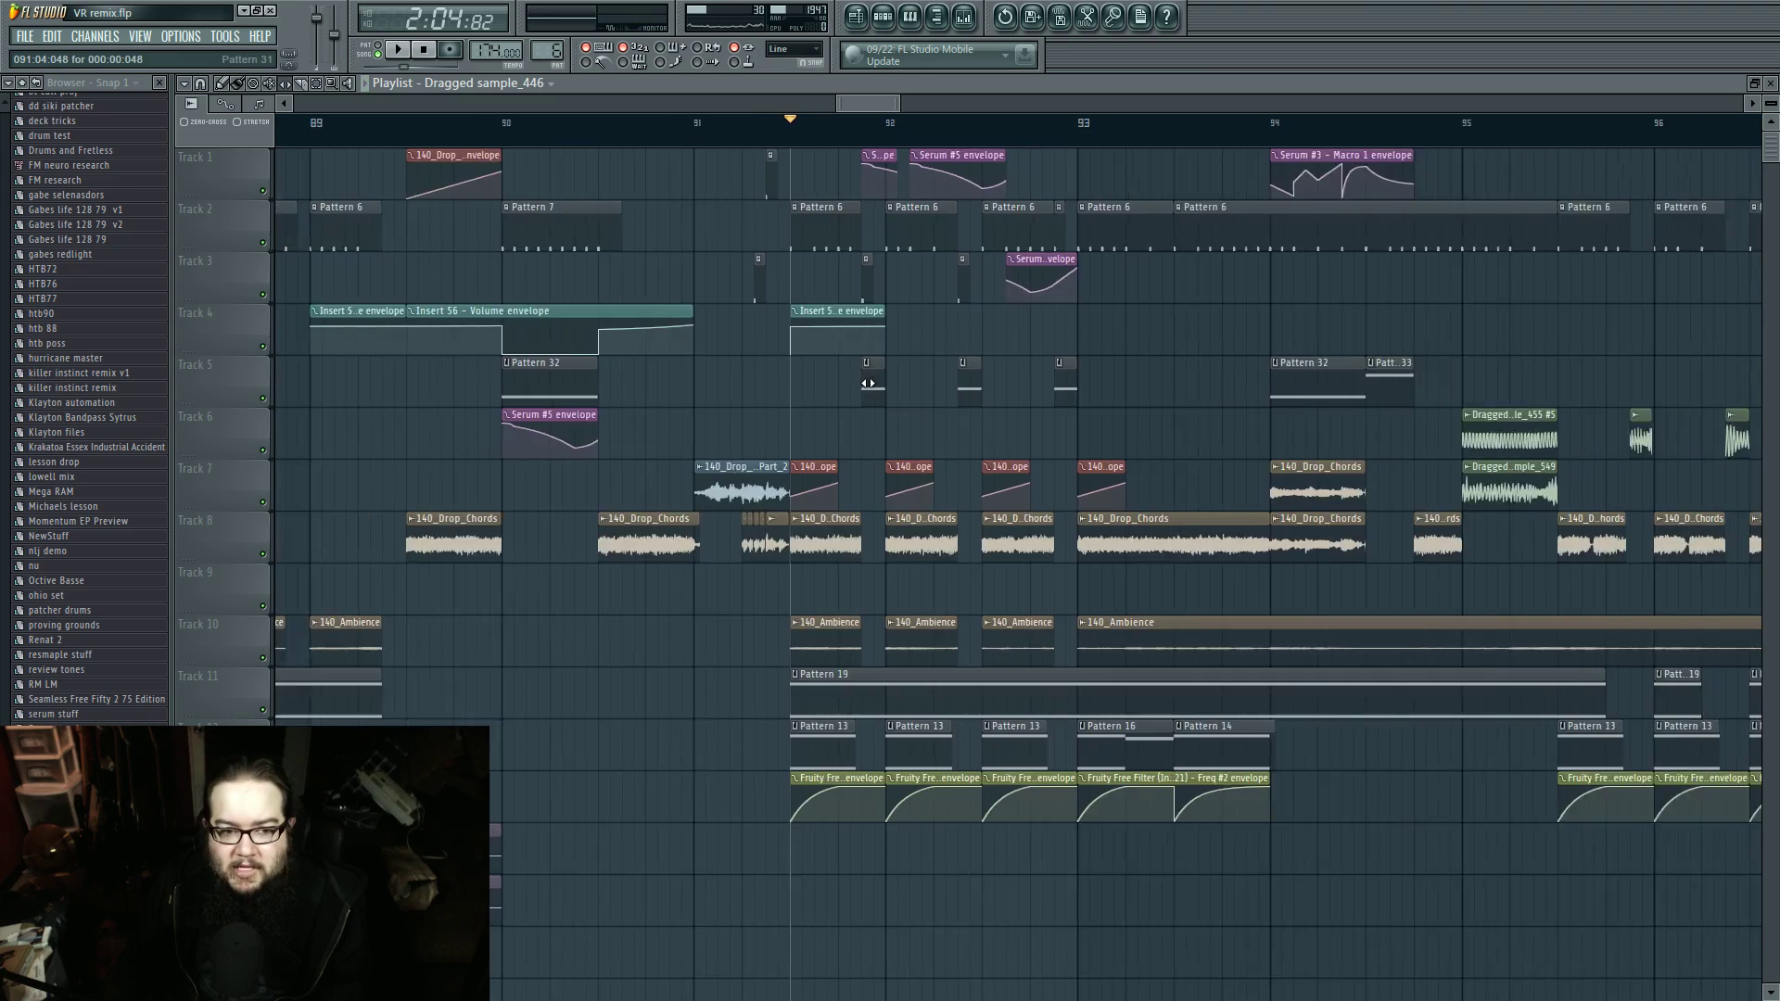
pyautogui.moveTo(784, 451); pyautogui.dragTo(466, 636)
pyautogui.press('space')
pyautogui.scroll(3, 628, 477)
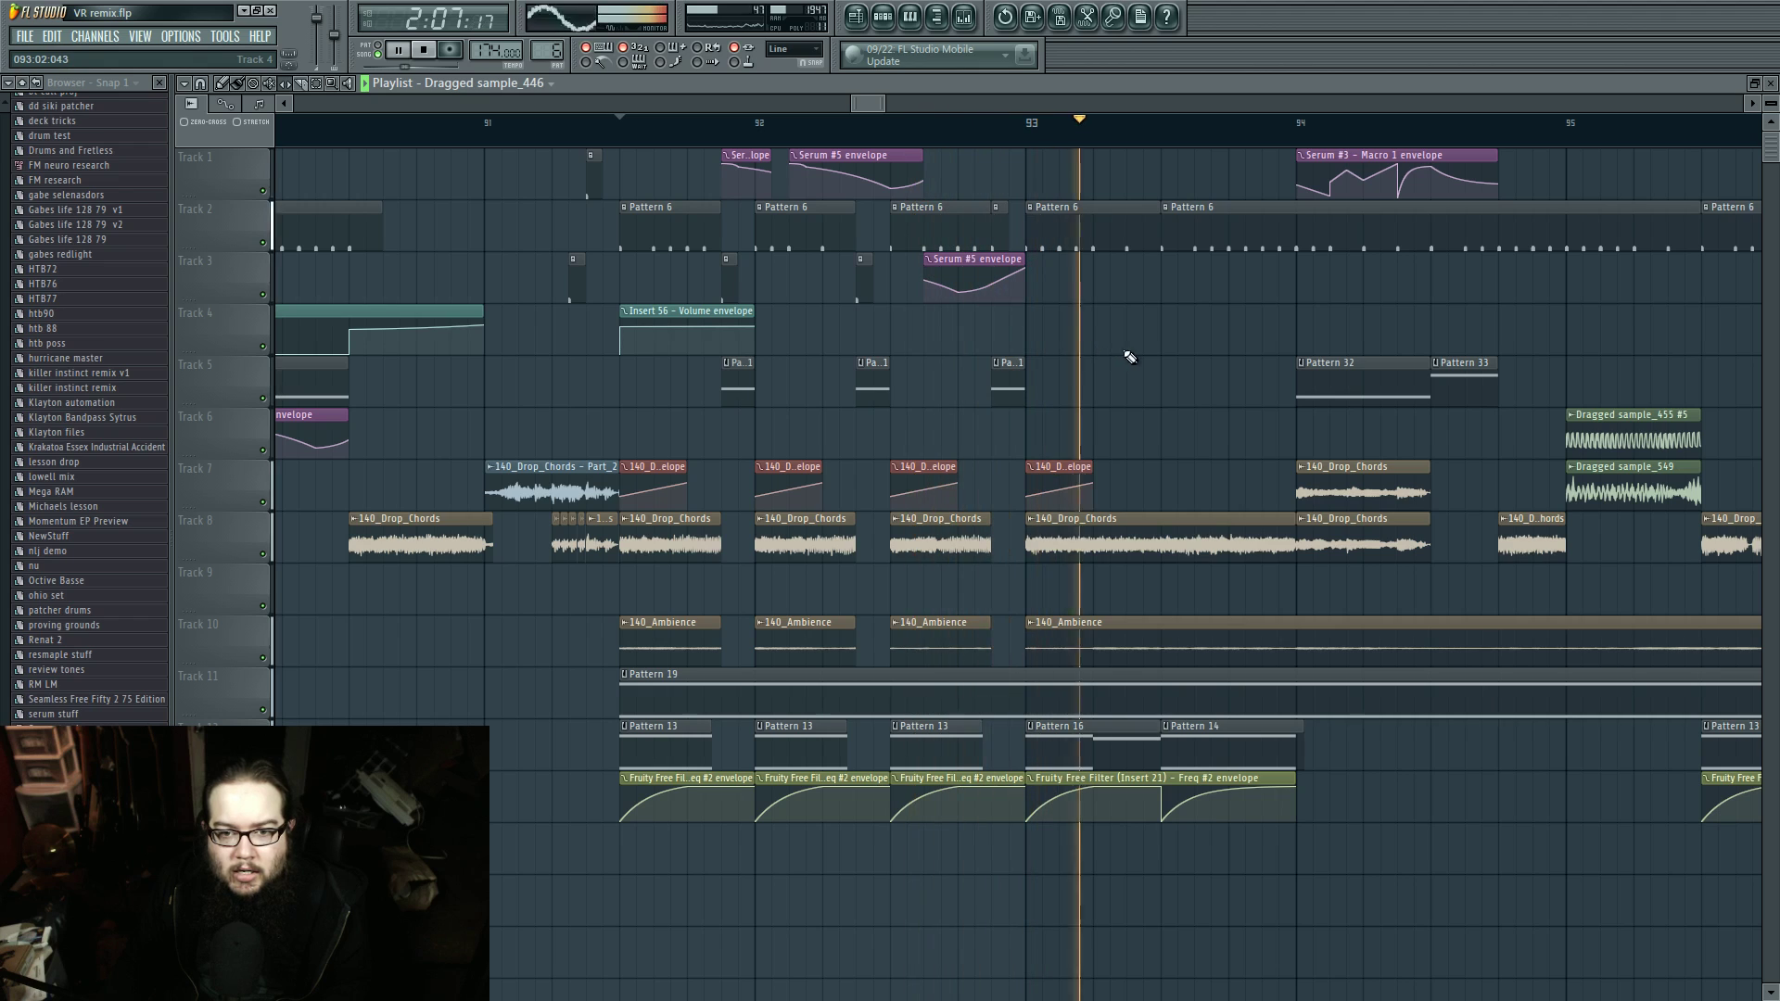
pyautogui.press('space')
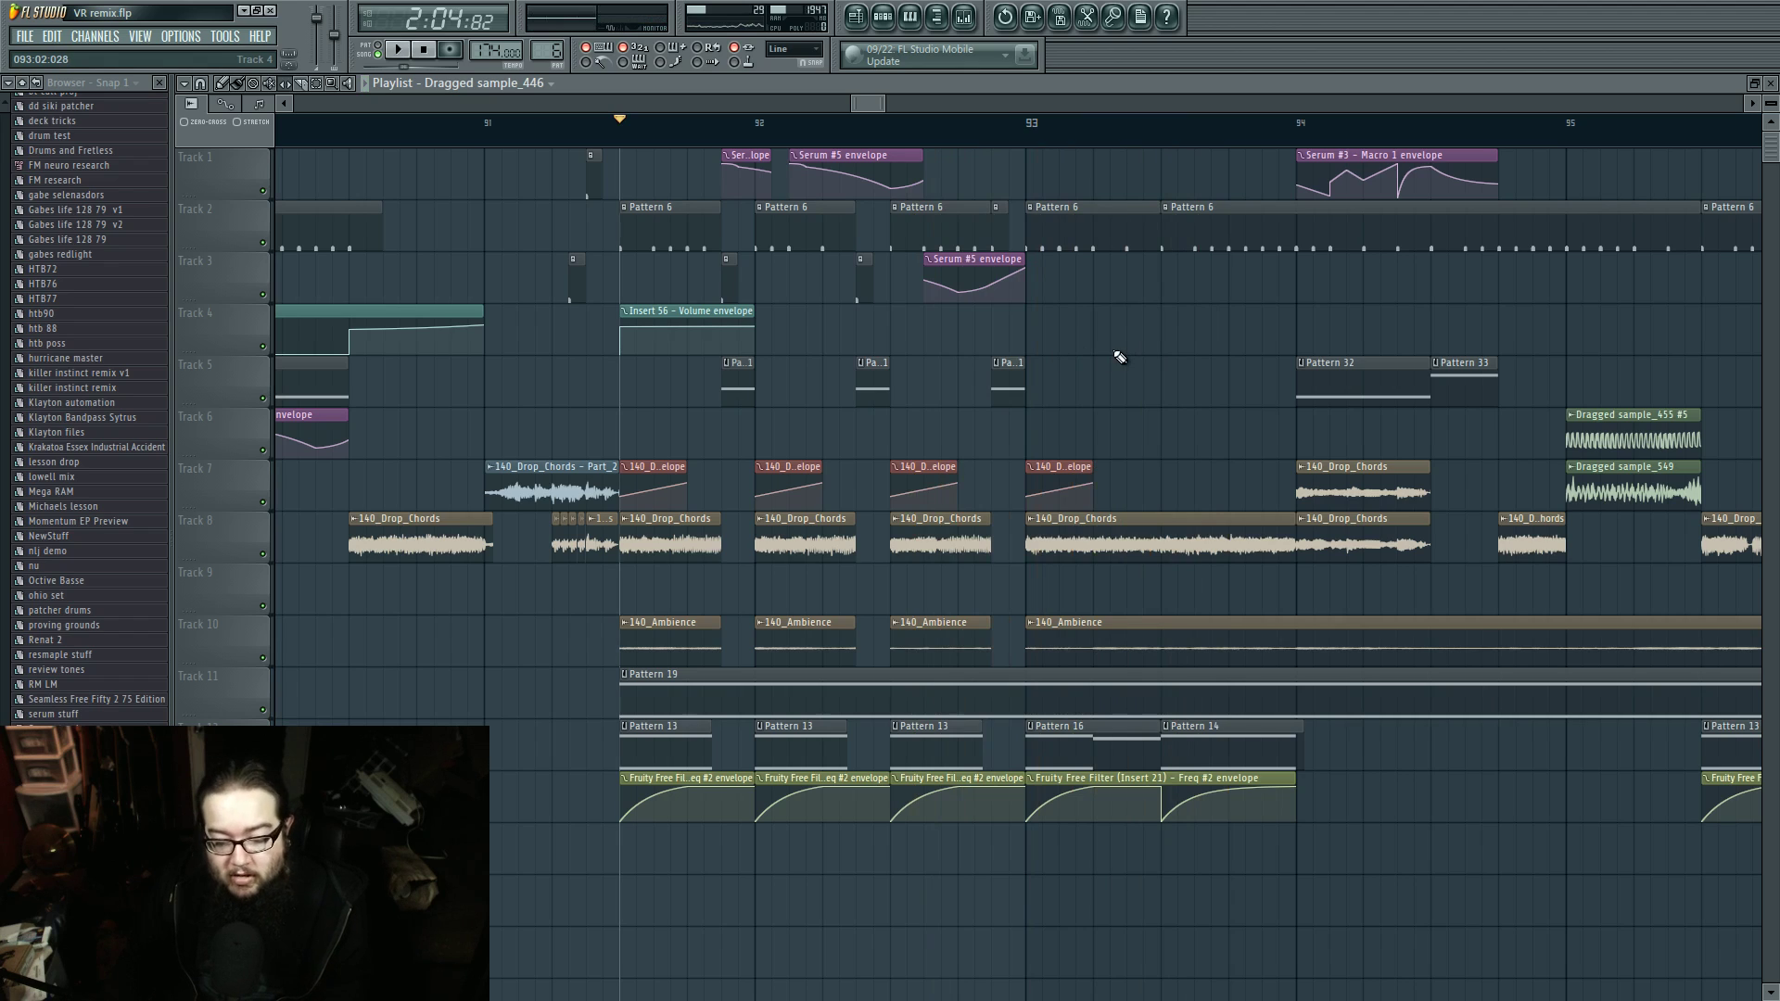
# Step: Play the section from bar 94 through Pattern 32, Pattern 33 and the Serum #3 - Macro 1 envelope, and stop playback
pyautogui.moveTo(1124, 327); pyautogui.dragTo(834, 365)
pyautogui.scroll(-2, 998, 357)
pyautogui.click(984, 133)
pyautogui.press('space')
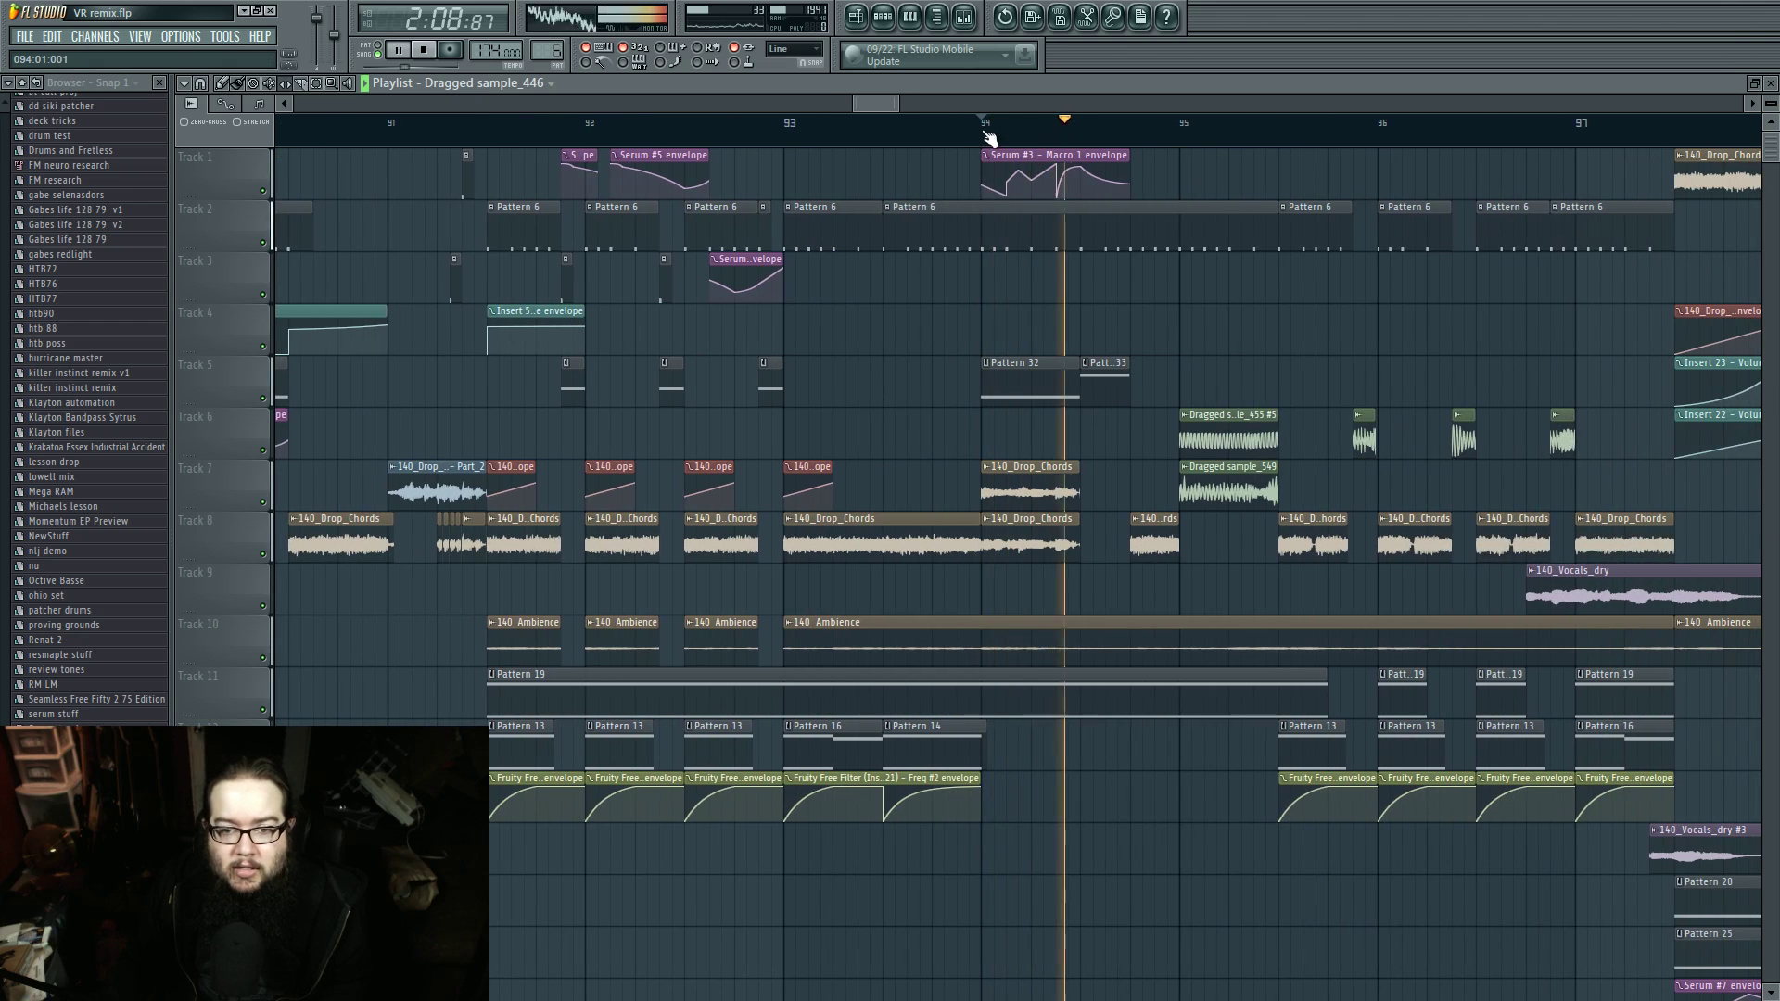
pyautogui.press('space')
pyautogui.press('space')
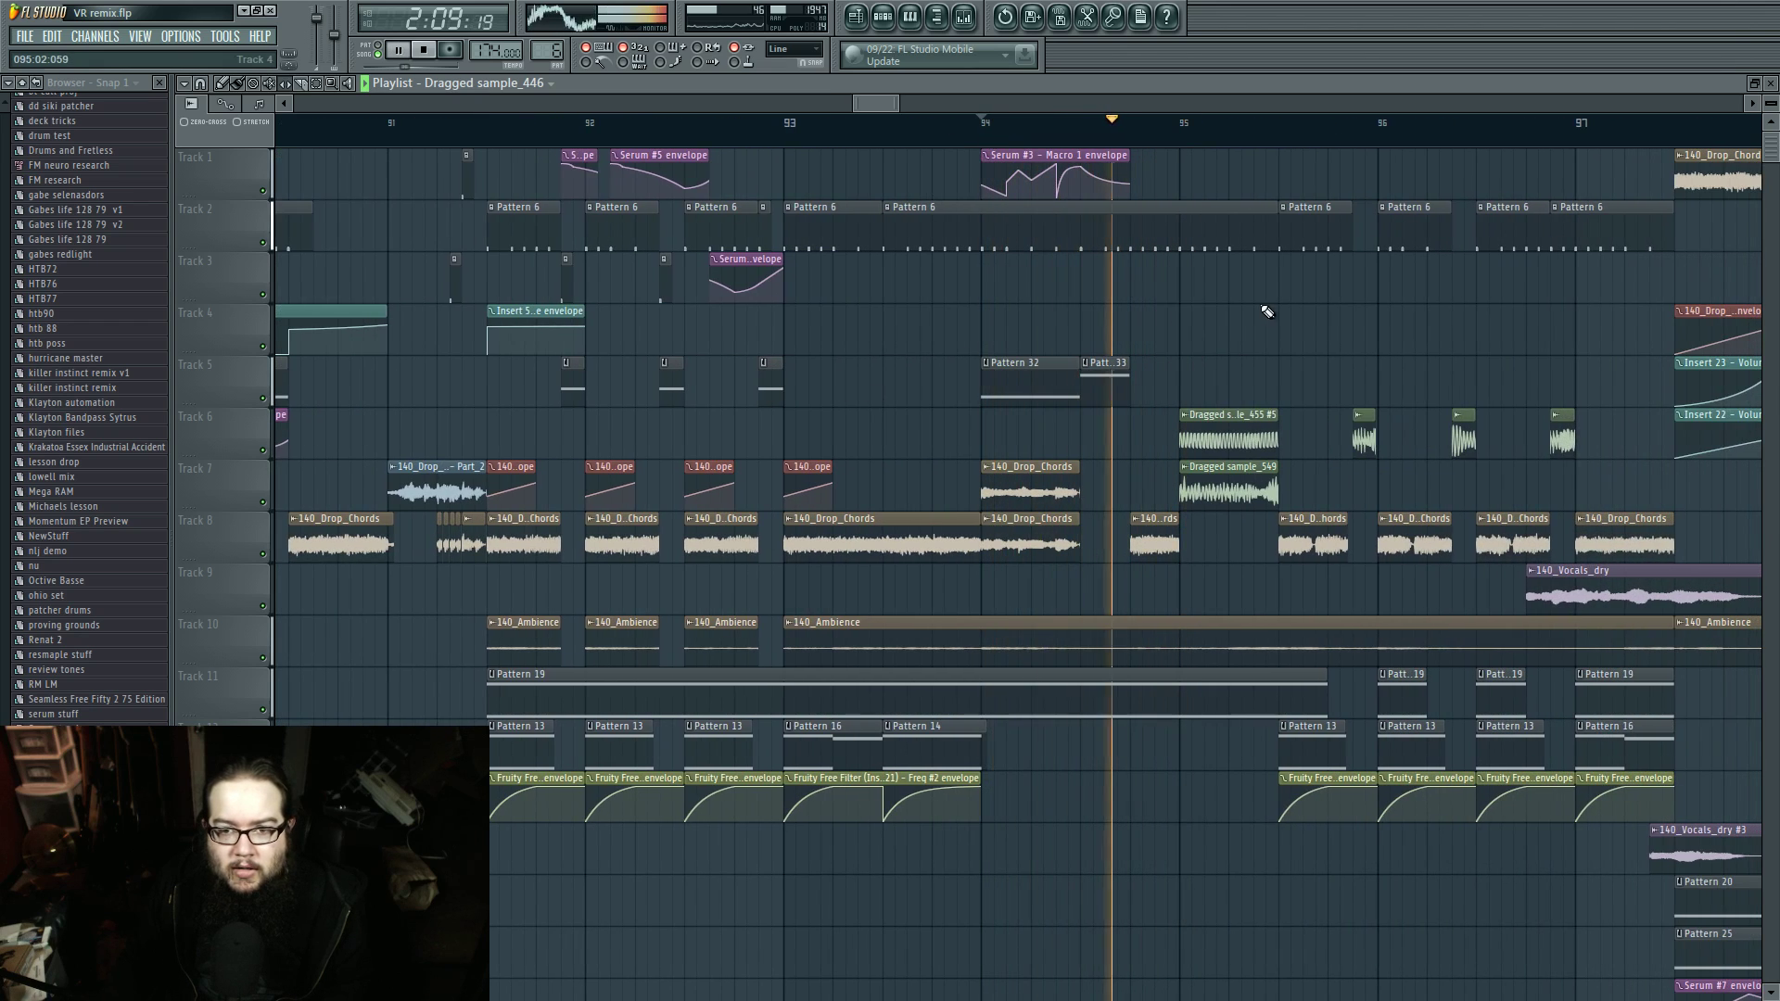
pyautogui.moveTo(1264, 309); pyautogui.dragTo(930, 314)
pyautogui.press('space')
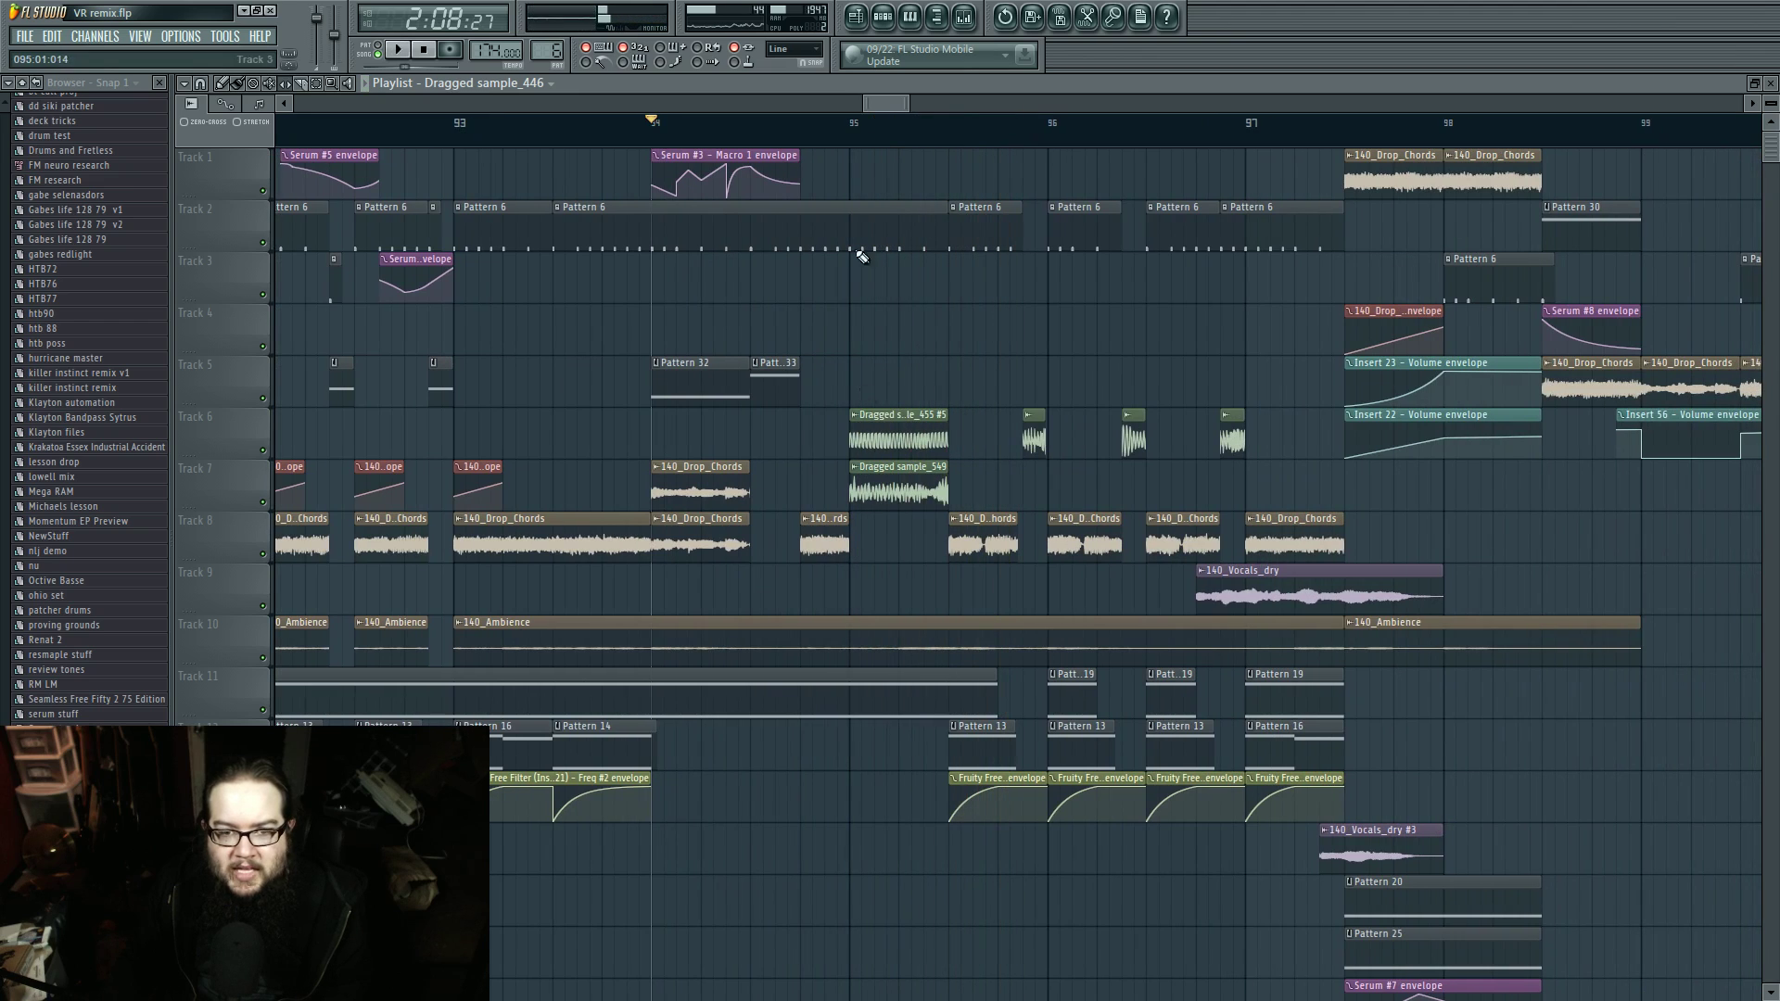
# Step: Set the playback position to bar 95 and solo Tracks 6 and 7
pyautogui.click(861, 122)
pyautogui.click(851, 142)
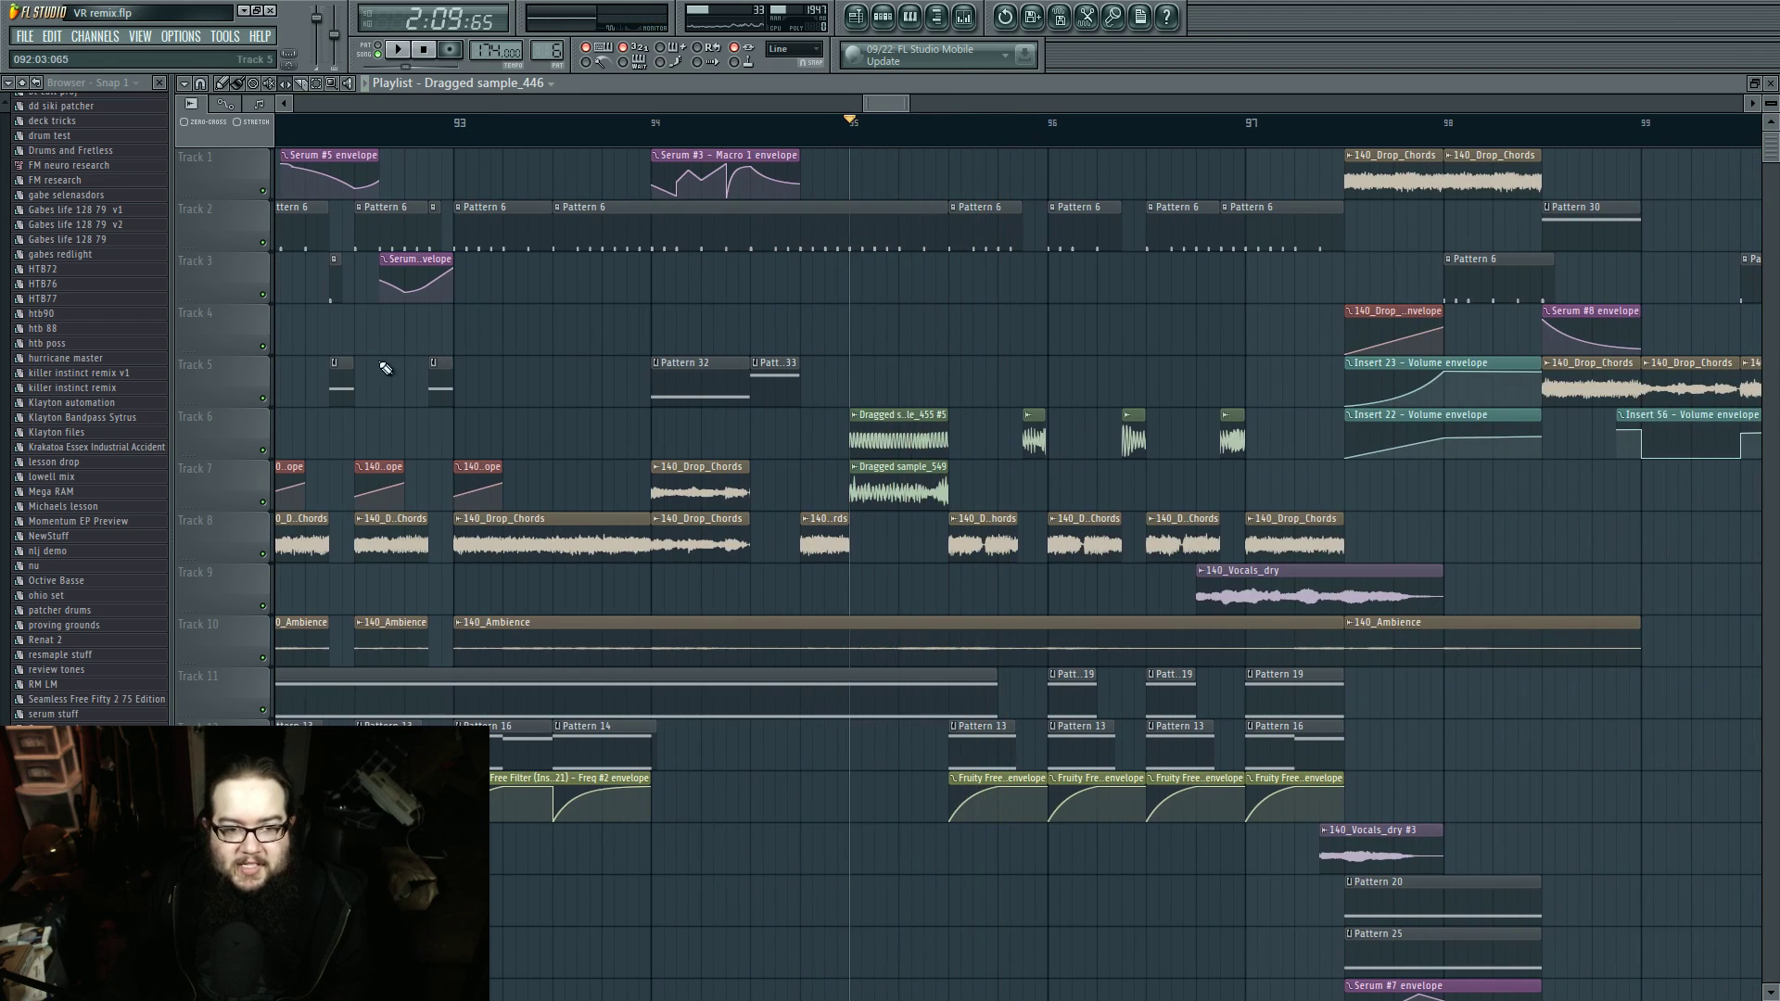
pyautogui.rightClick(265, 450)
pyautogui.click(265, 502)
# Step: Preview the Dragged sample_455 waveform from the Track 6 clip at bar 95 in its channel settings and close them
pyautogui.doubleClick(927, 416)
pyautogui.click(1298, 783)
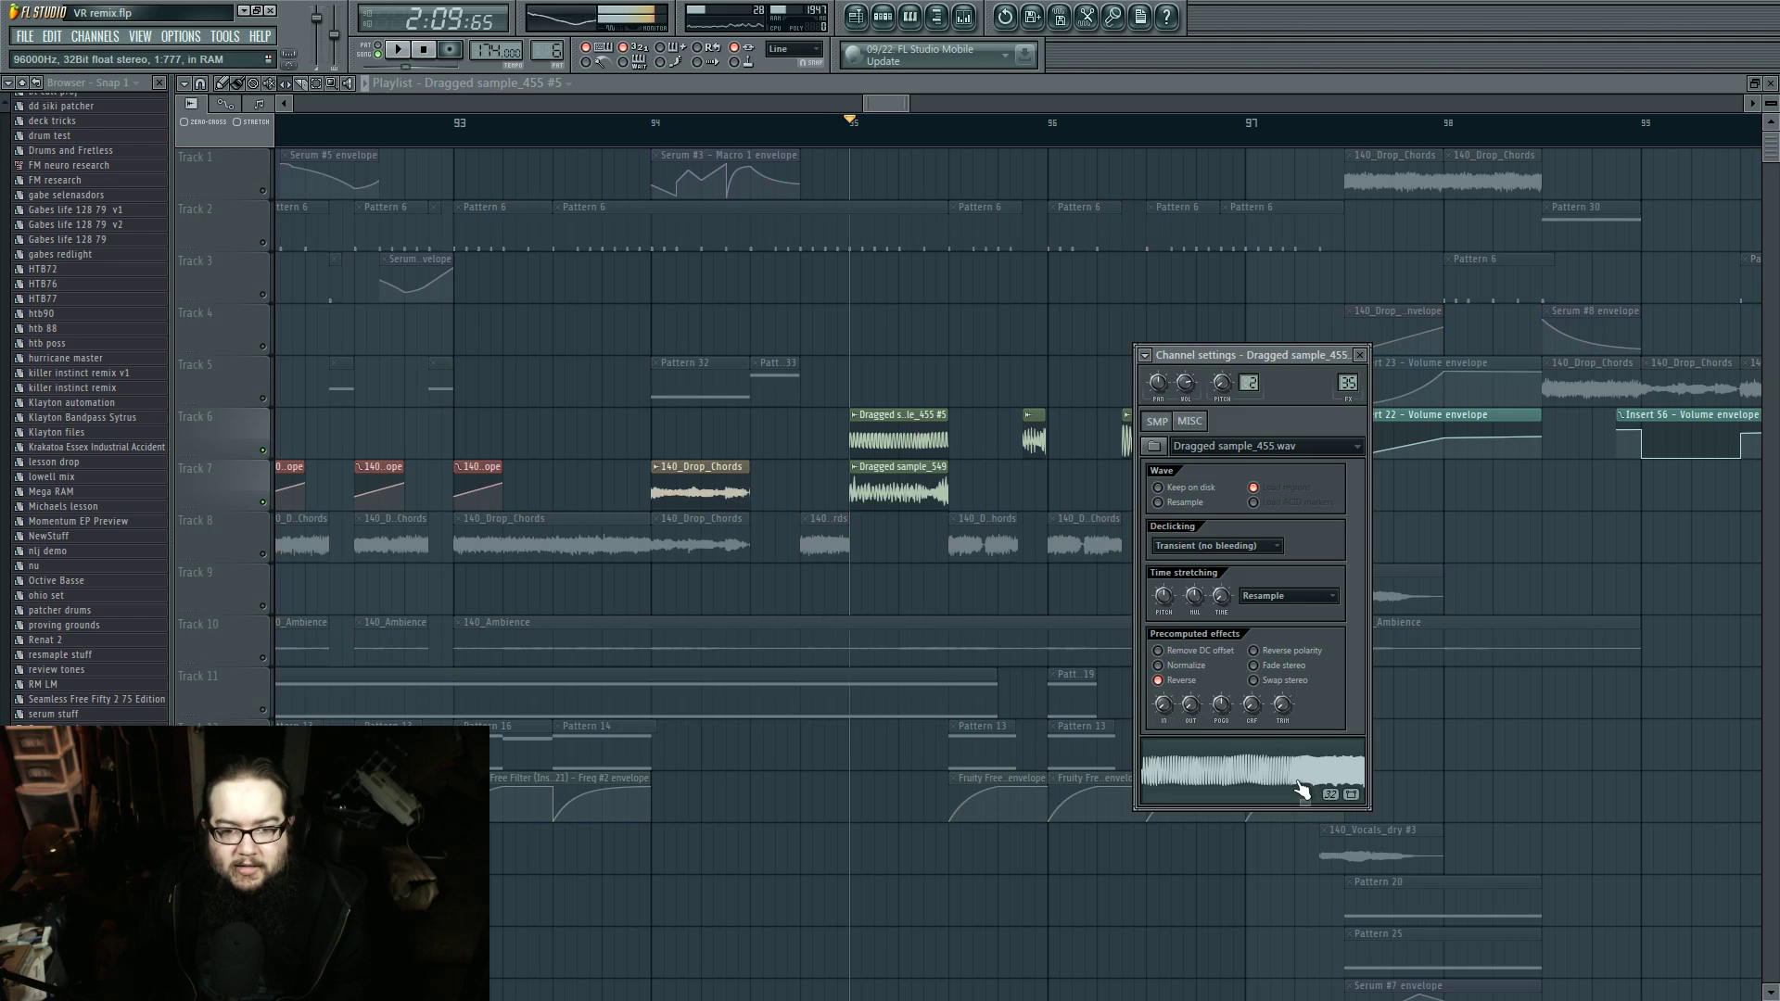
pyautogui.press('Escape')
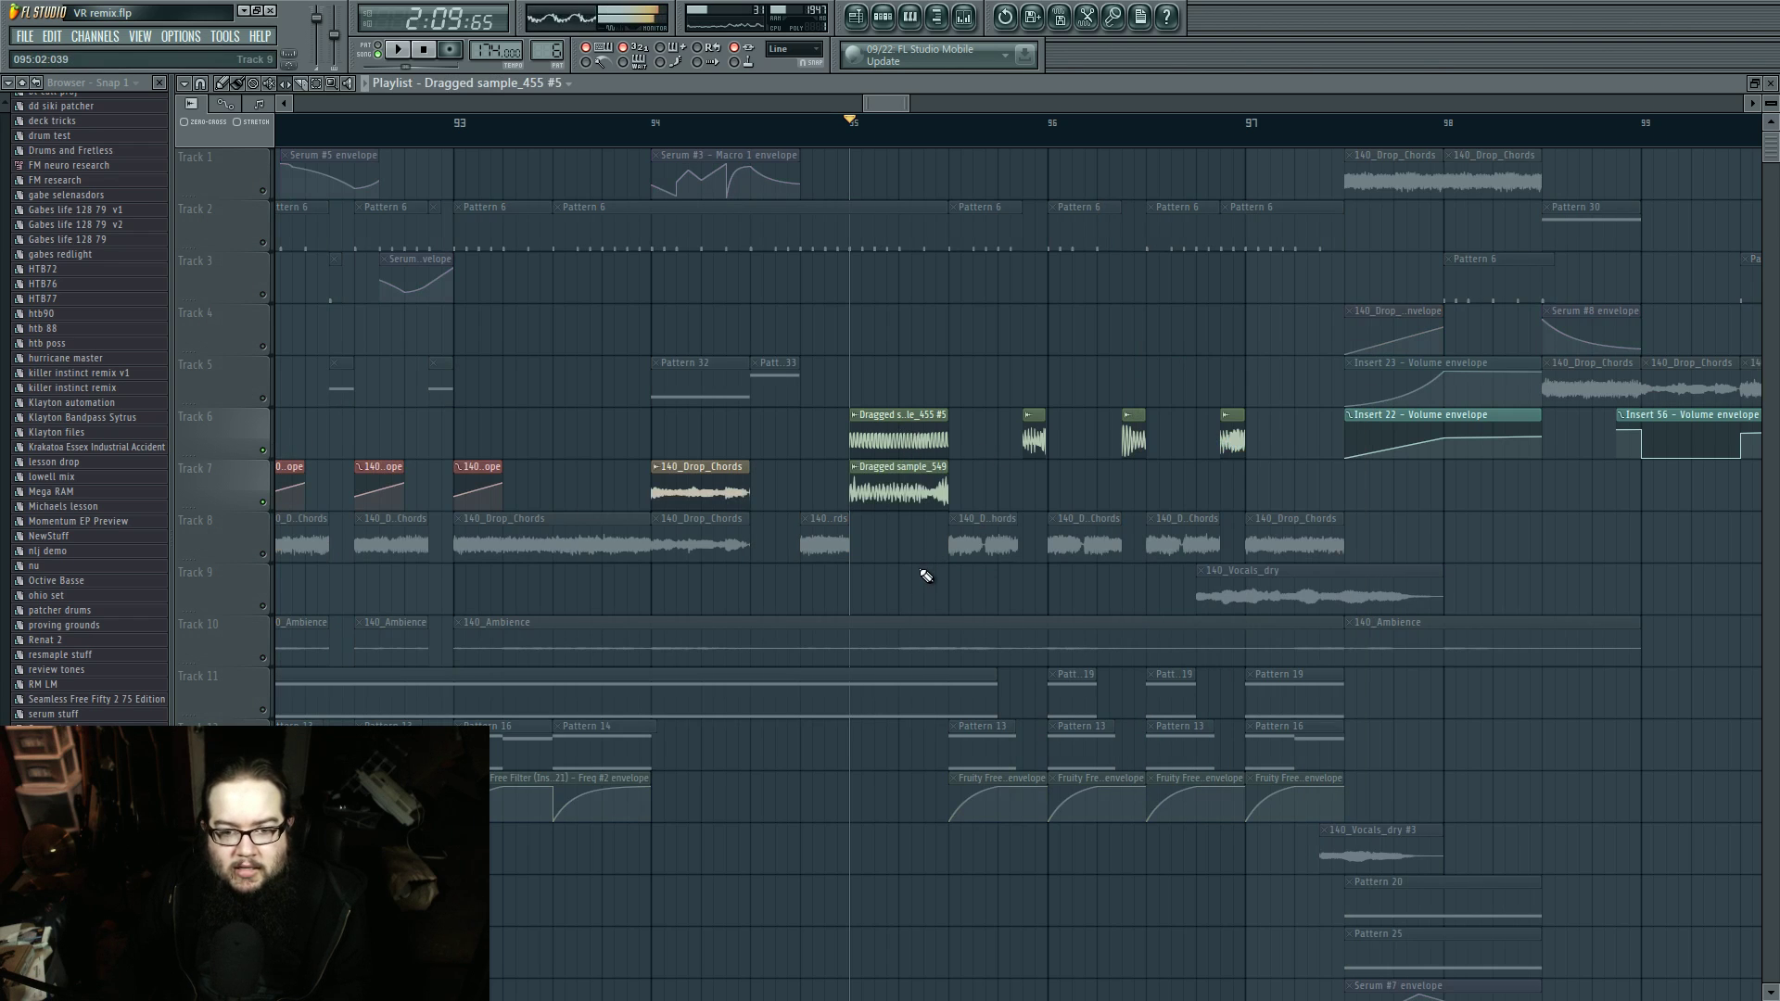
# Step: Preview the Dragged sample_549 waveform in its channel settings, audition the soloed tracks, and close the settings
pyautogui.doubleClick(899, 488)
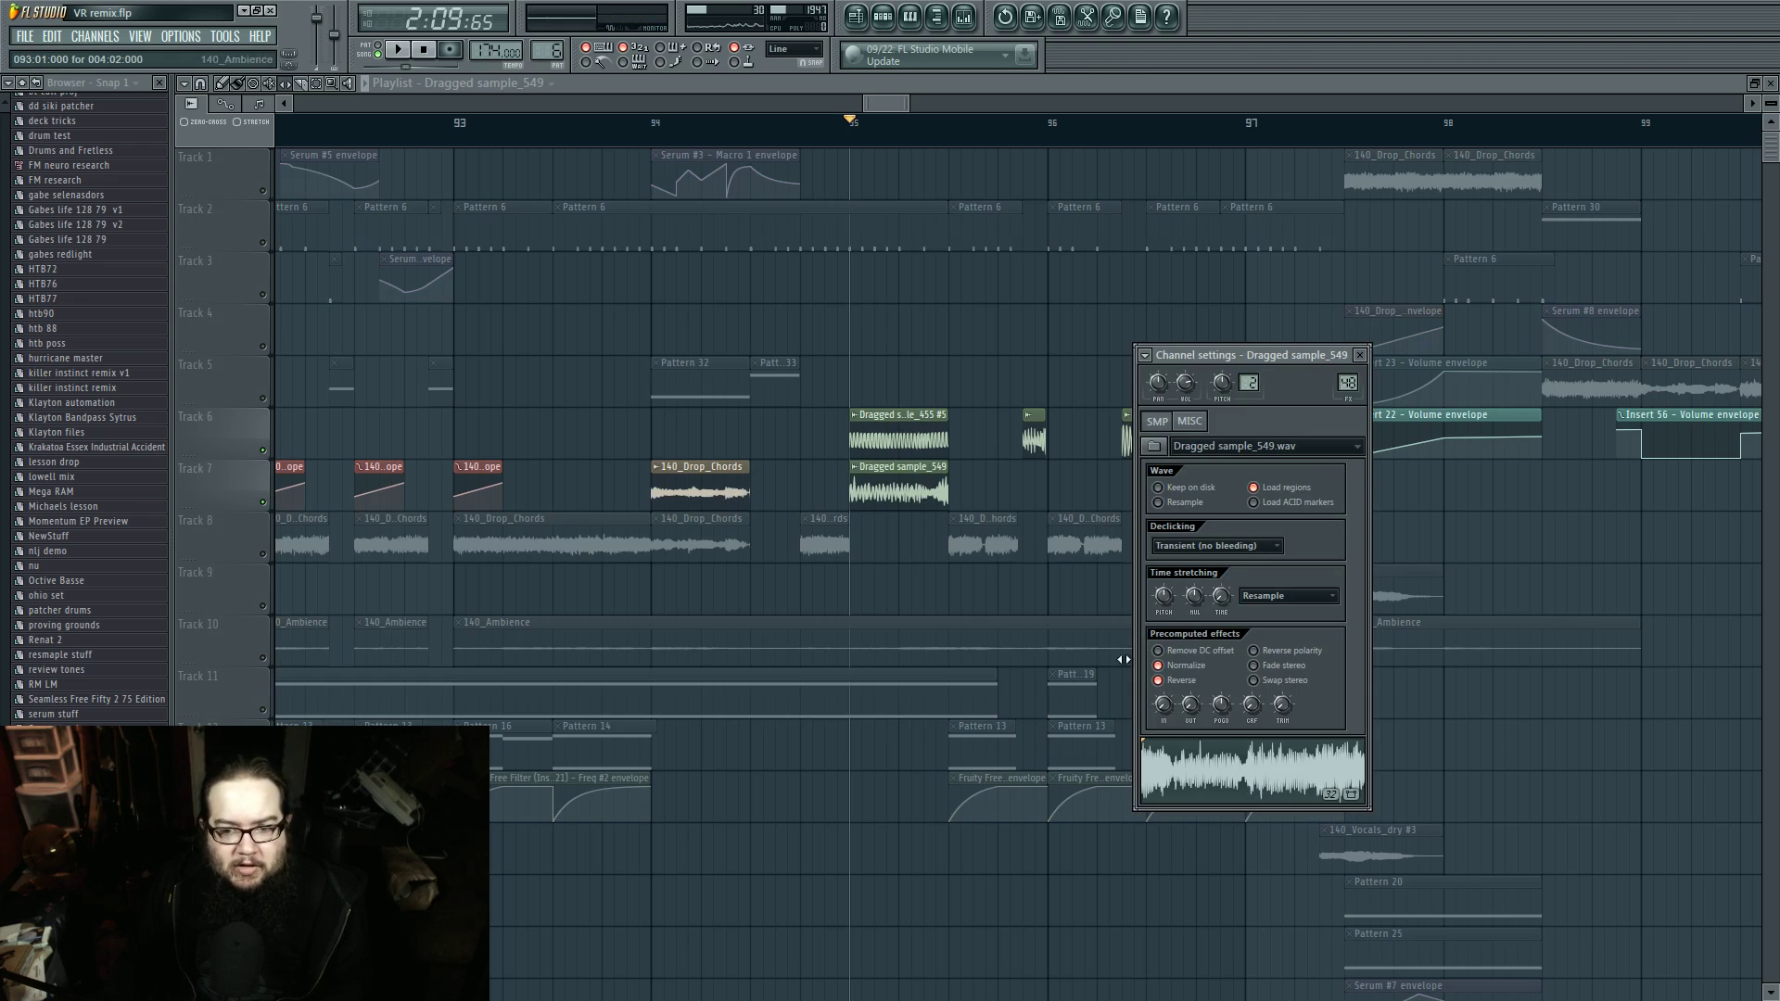
pyautogui.click(1247, 769)
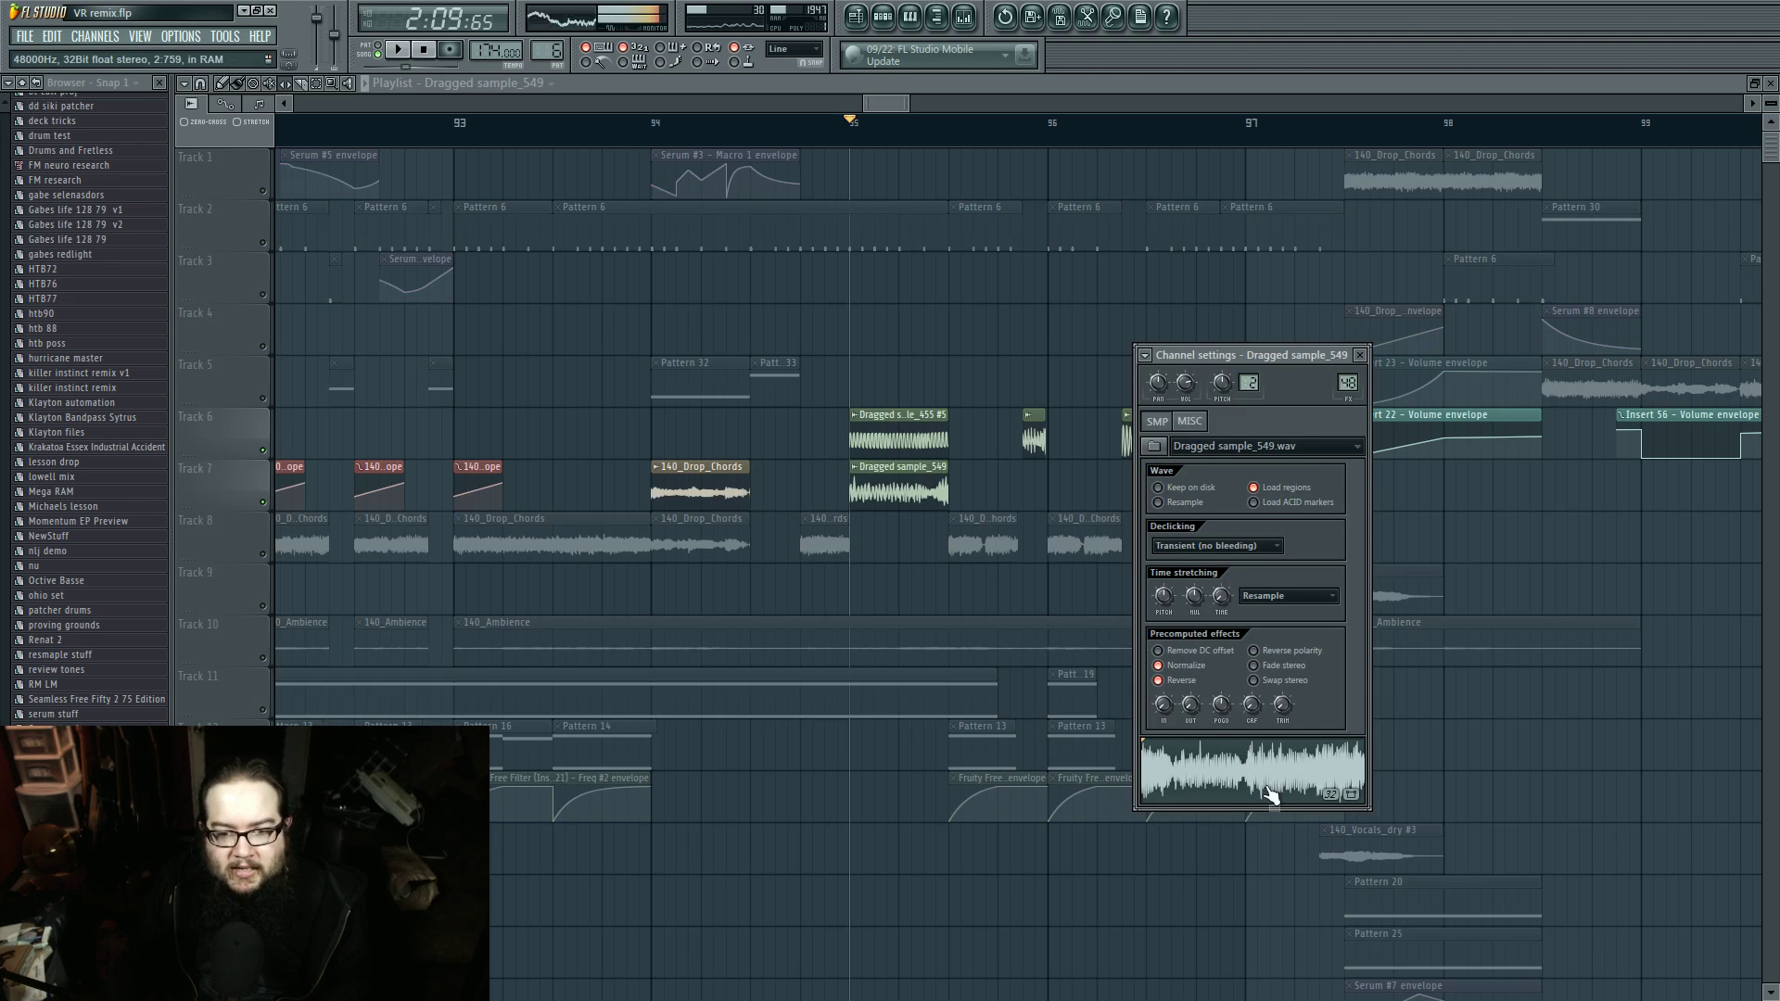
pyautogui.press('space')
pyautogui.press('space')
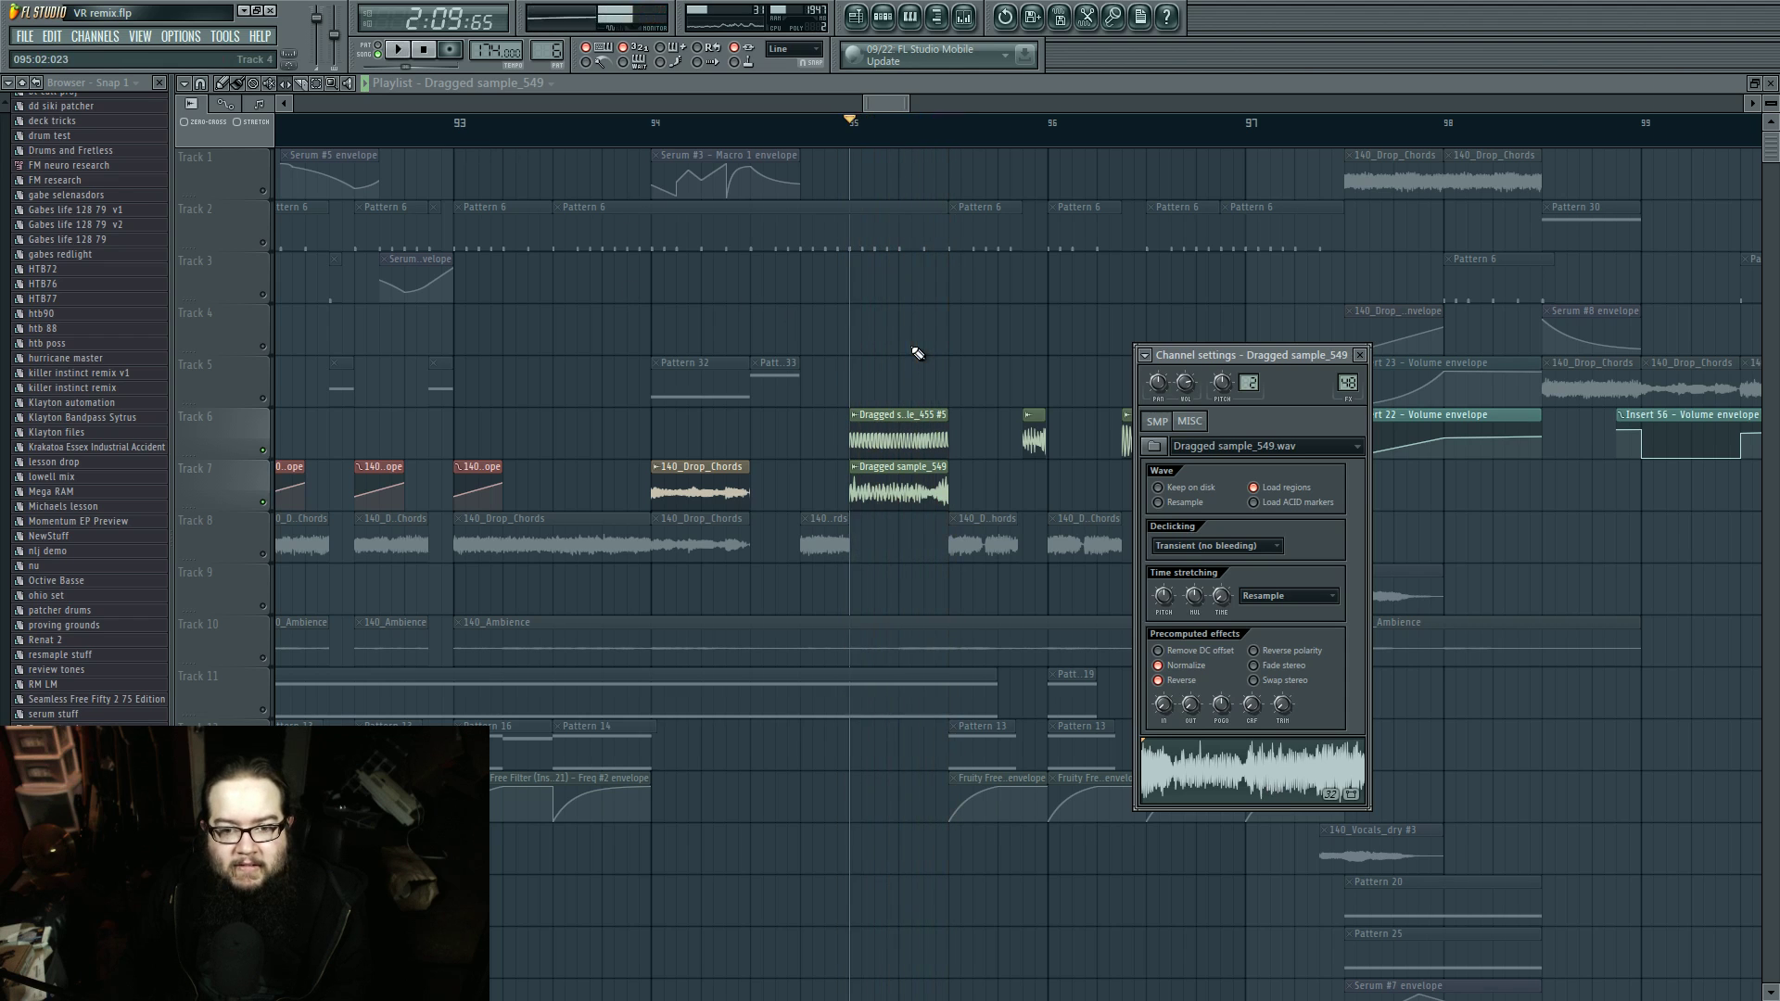
pyautogui.press('space')
pyautogui.press('space')
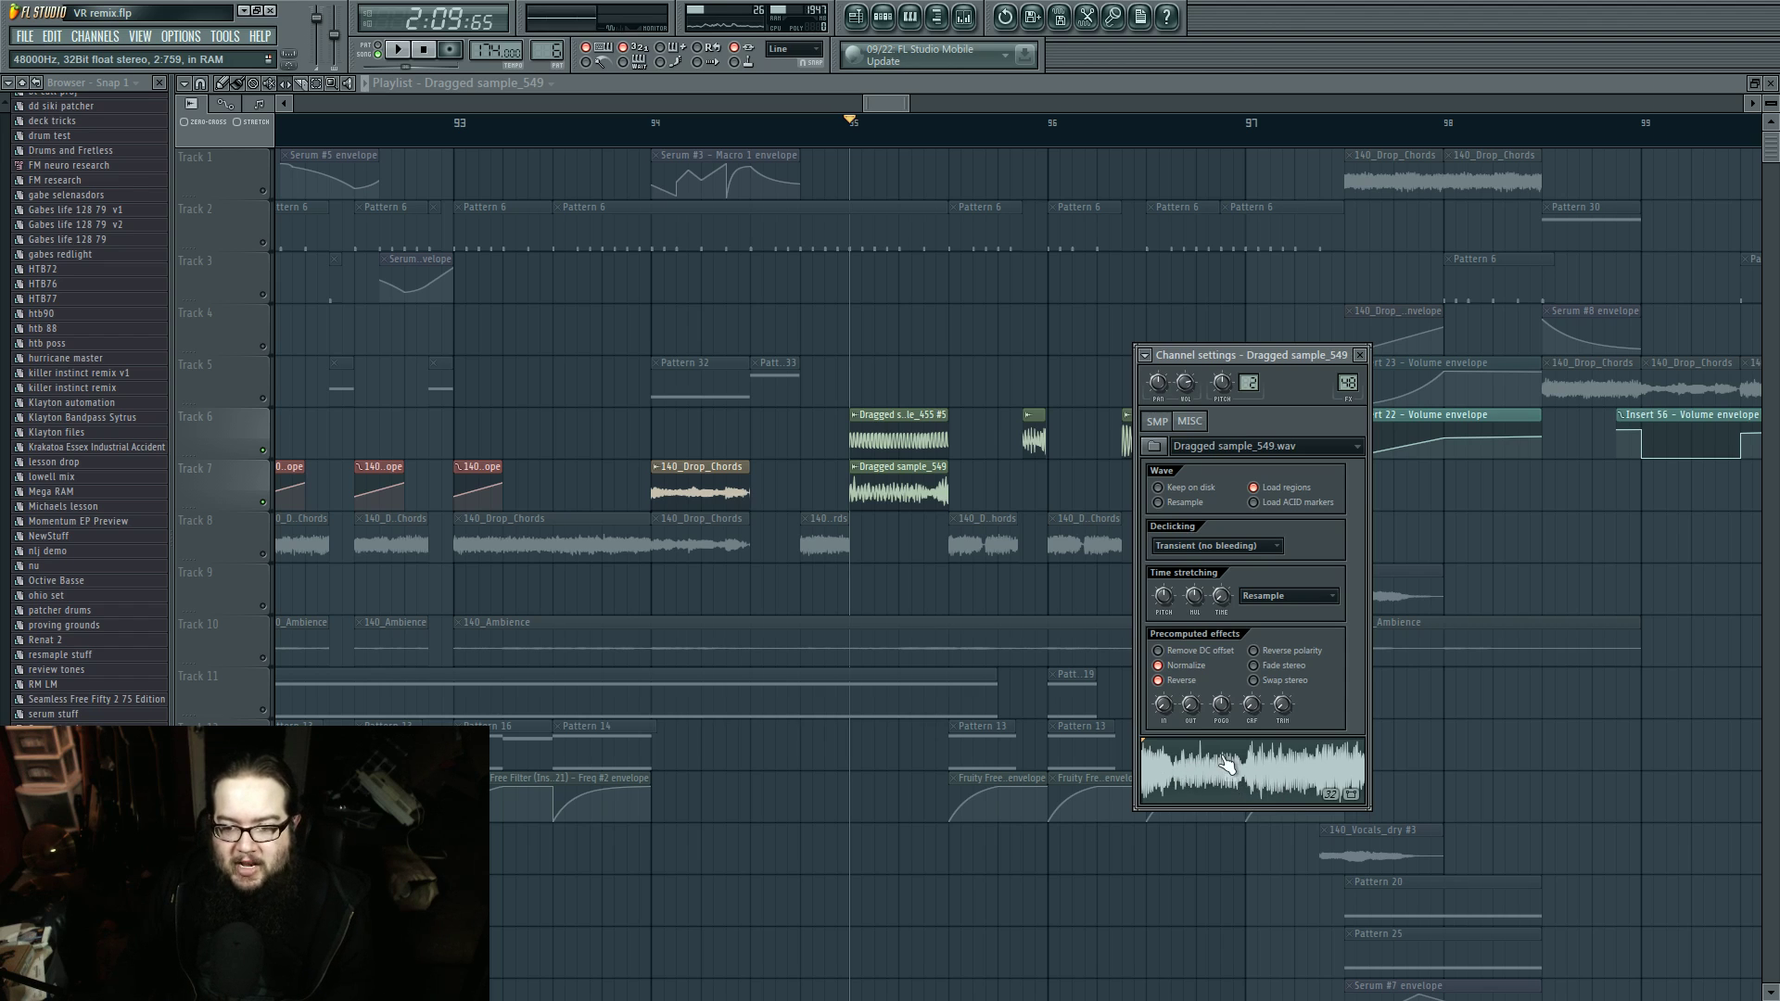
pyautogui.rightClick(941, 588)
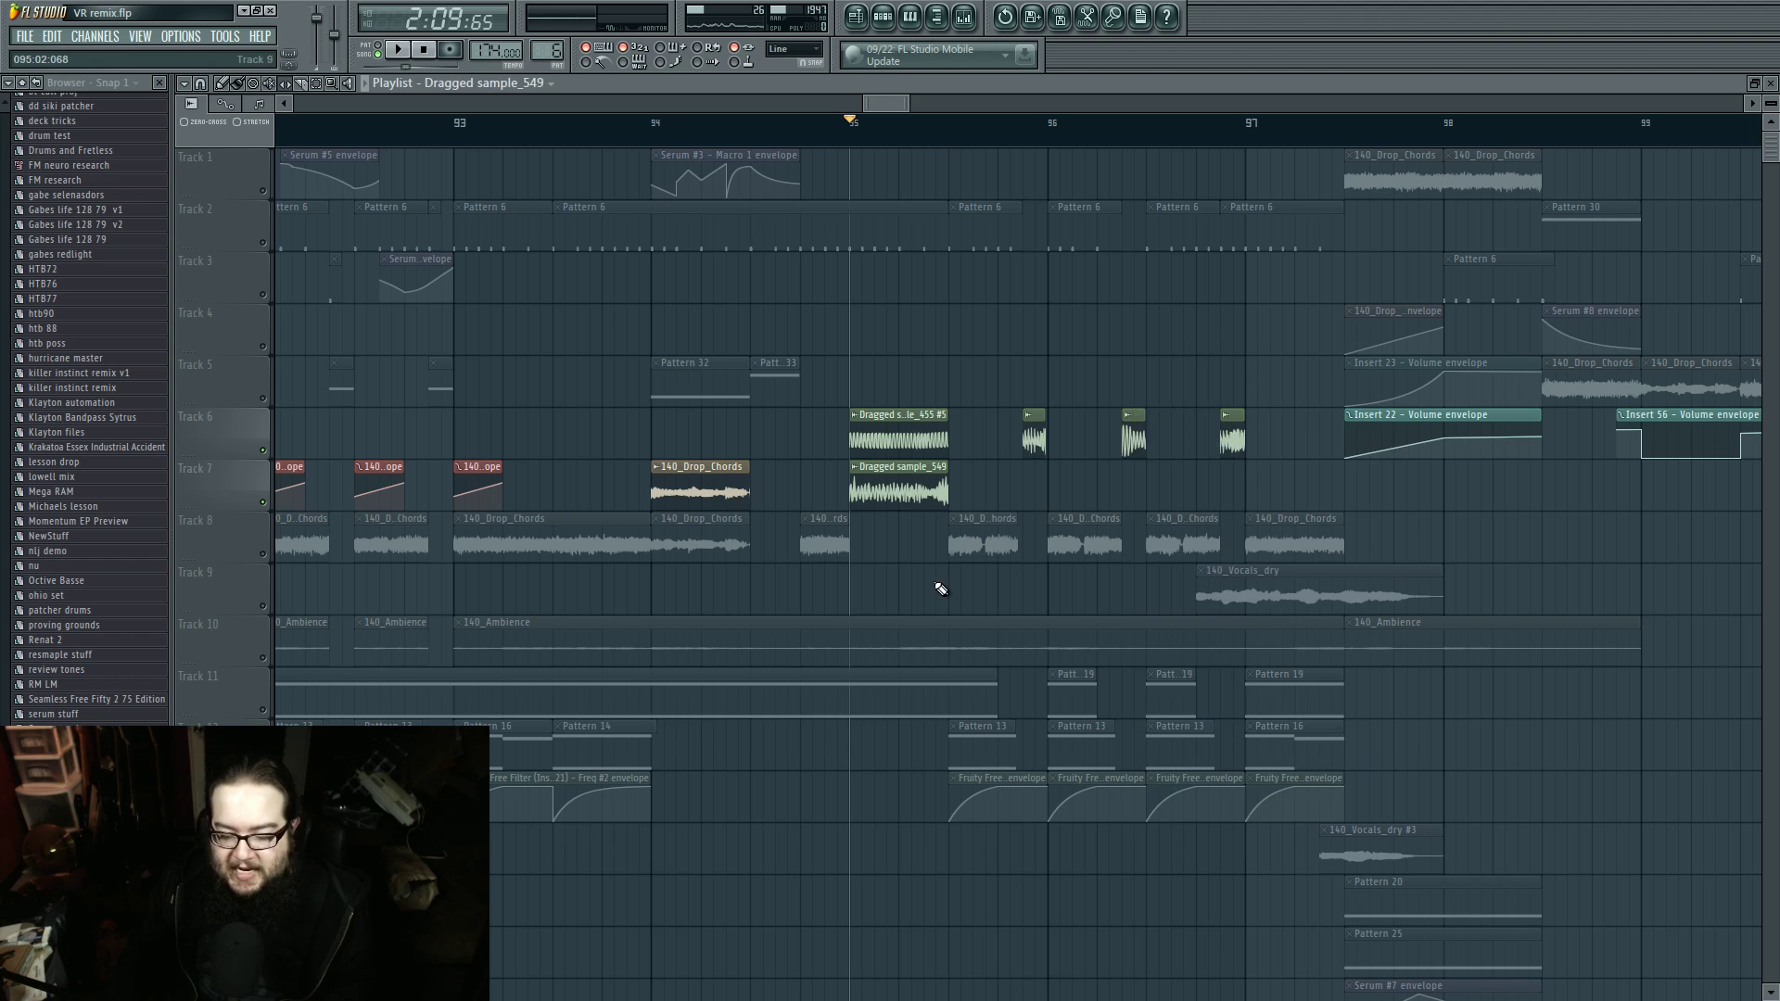
# Step: Check the Dragged sample_455 channel settings and play the soloed Track 6 and 7 clips from bar 95
pyautogui.doubleClick(890, 431)
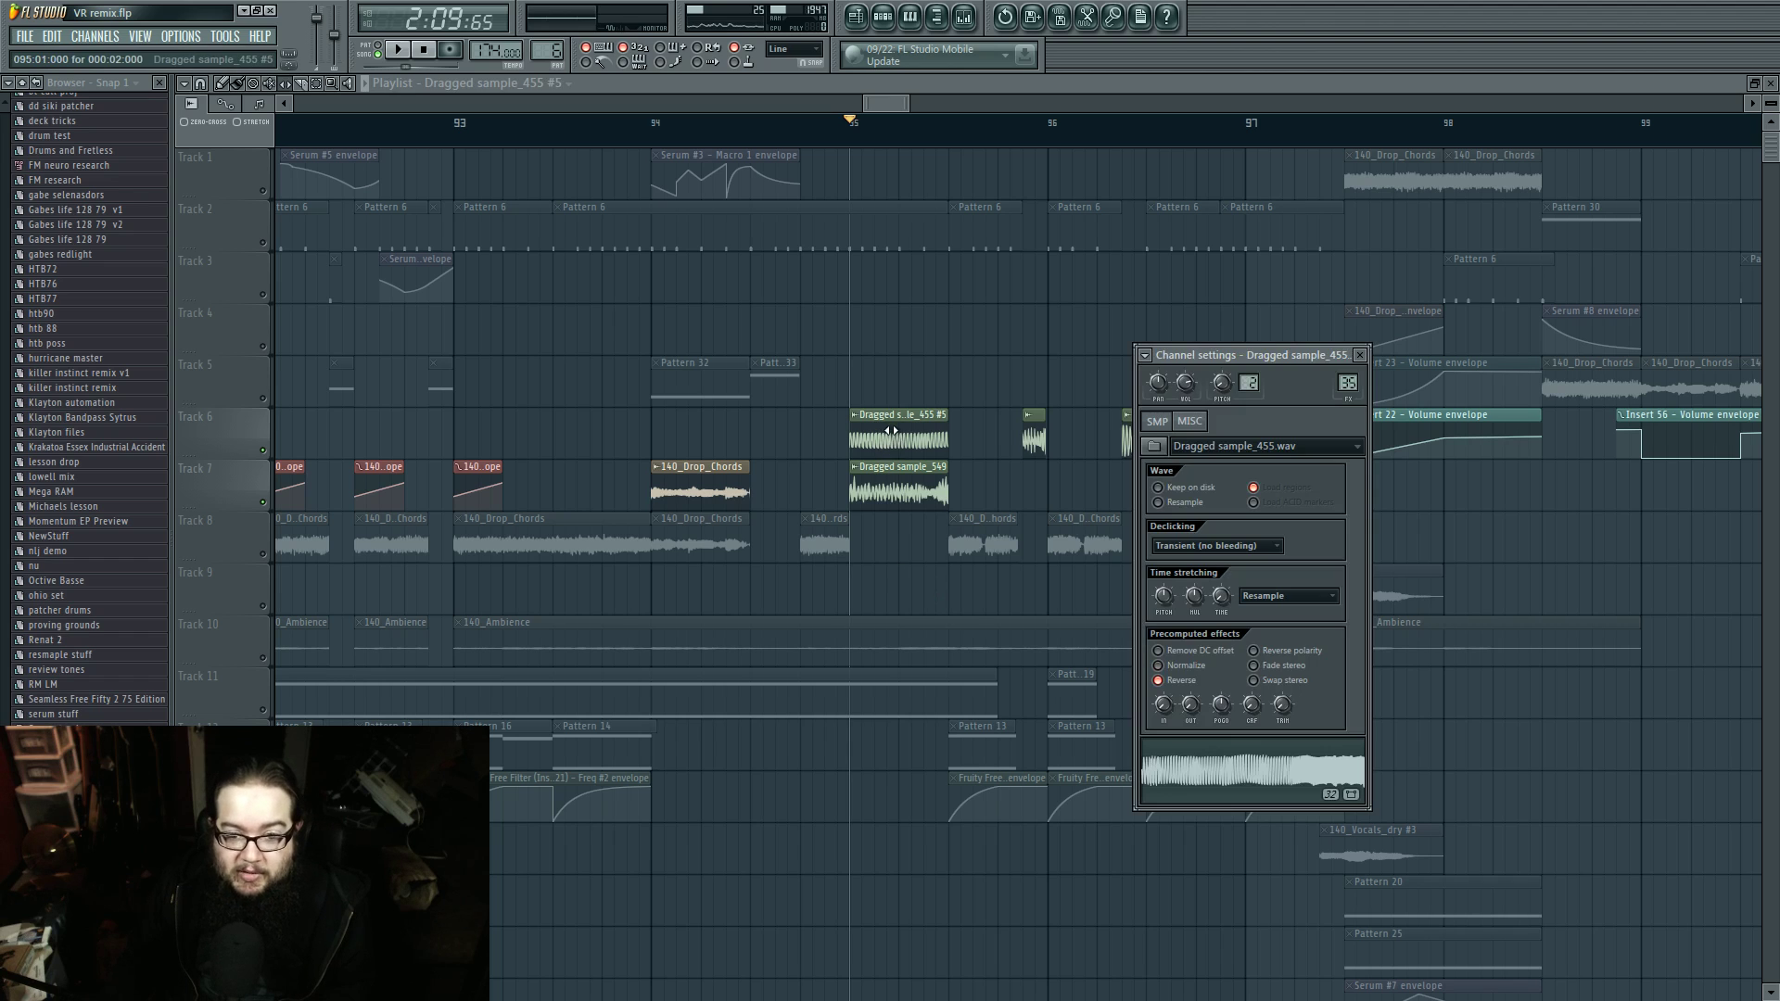
pyautogui.click(890, 433)
pyautogui.press('space')
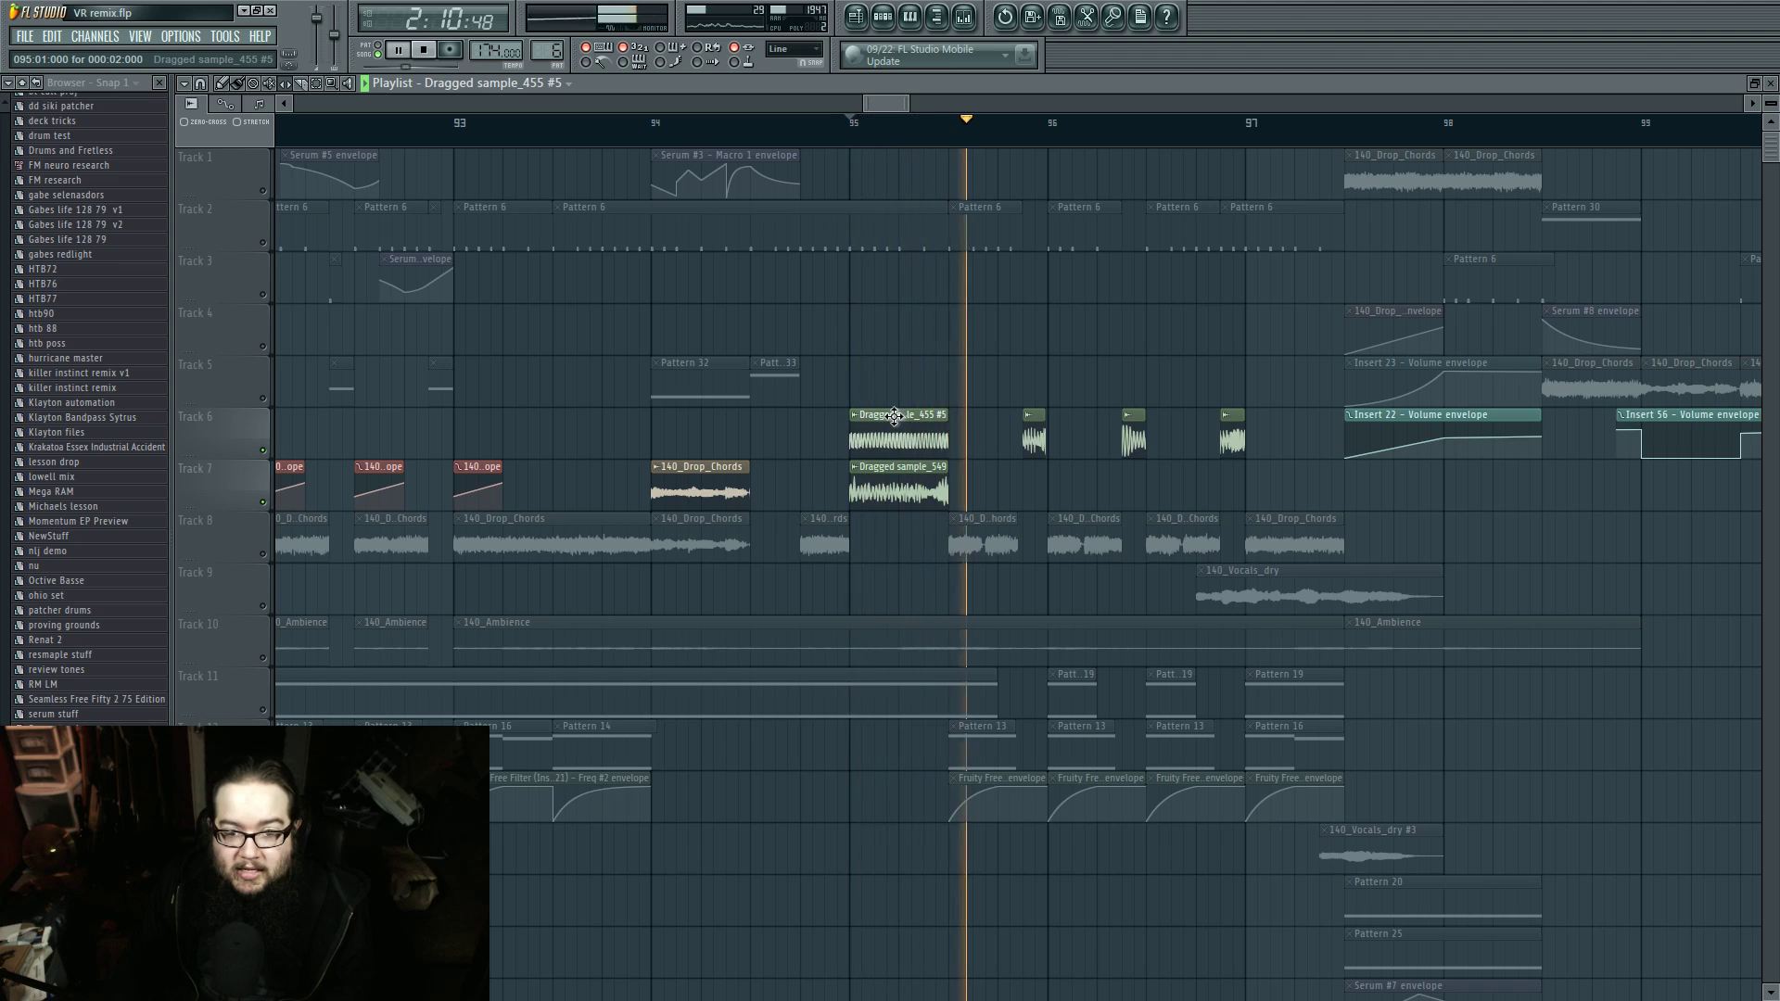
pyautogui.moveTo(890, 431); pyautogui.dragTo(1062, 316)
pyautogui.press('space')
pyautogui.press('space')
pyautogui.press('space')
pyautogui.moveTo(1071, 382); pyautogui.dragTo(899, 436)
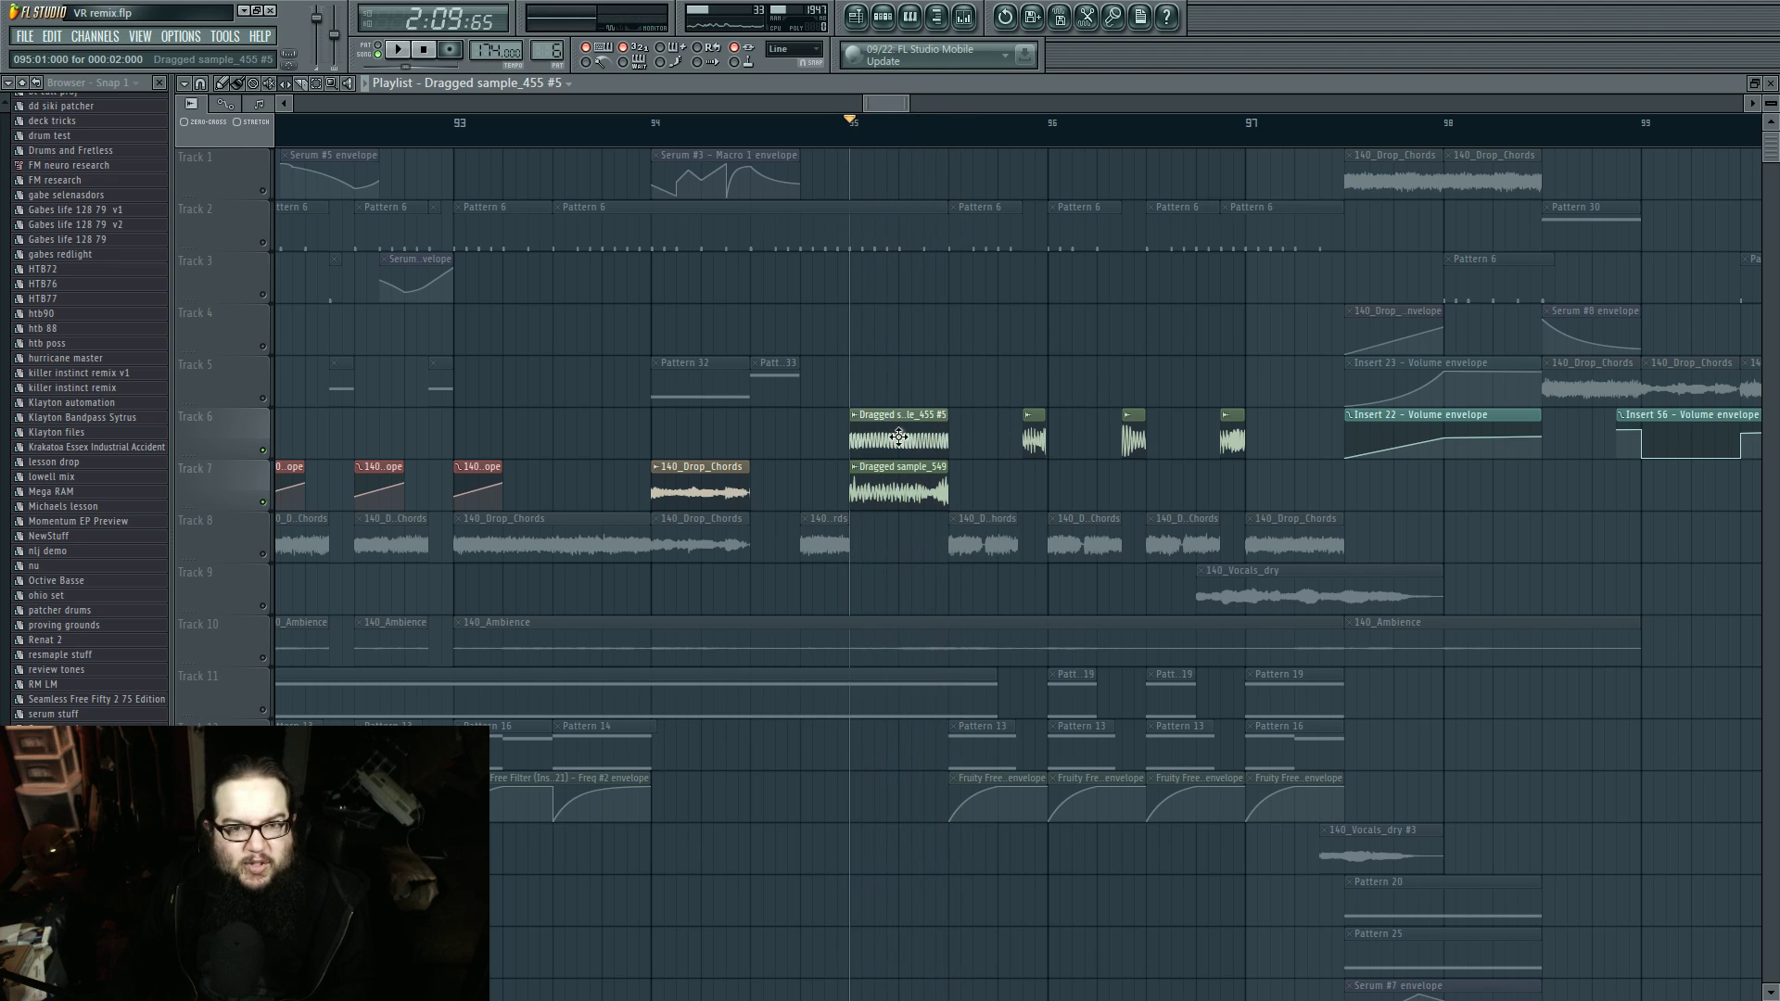
pyautogui.press('space')
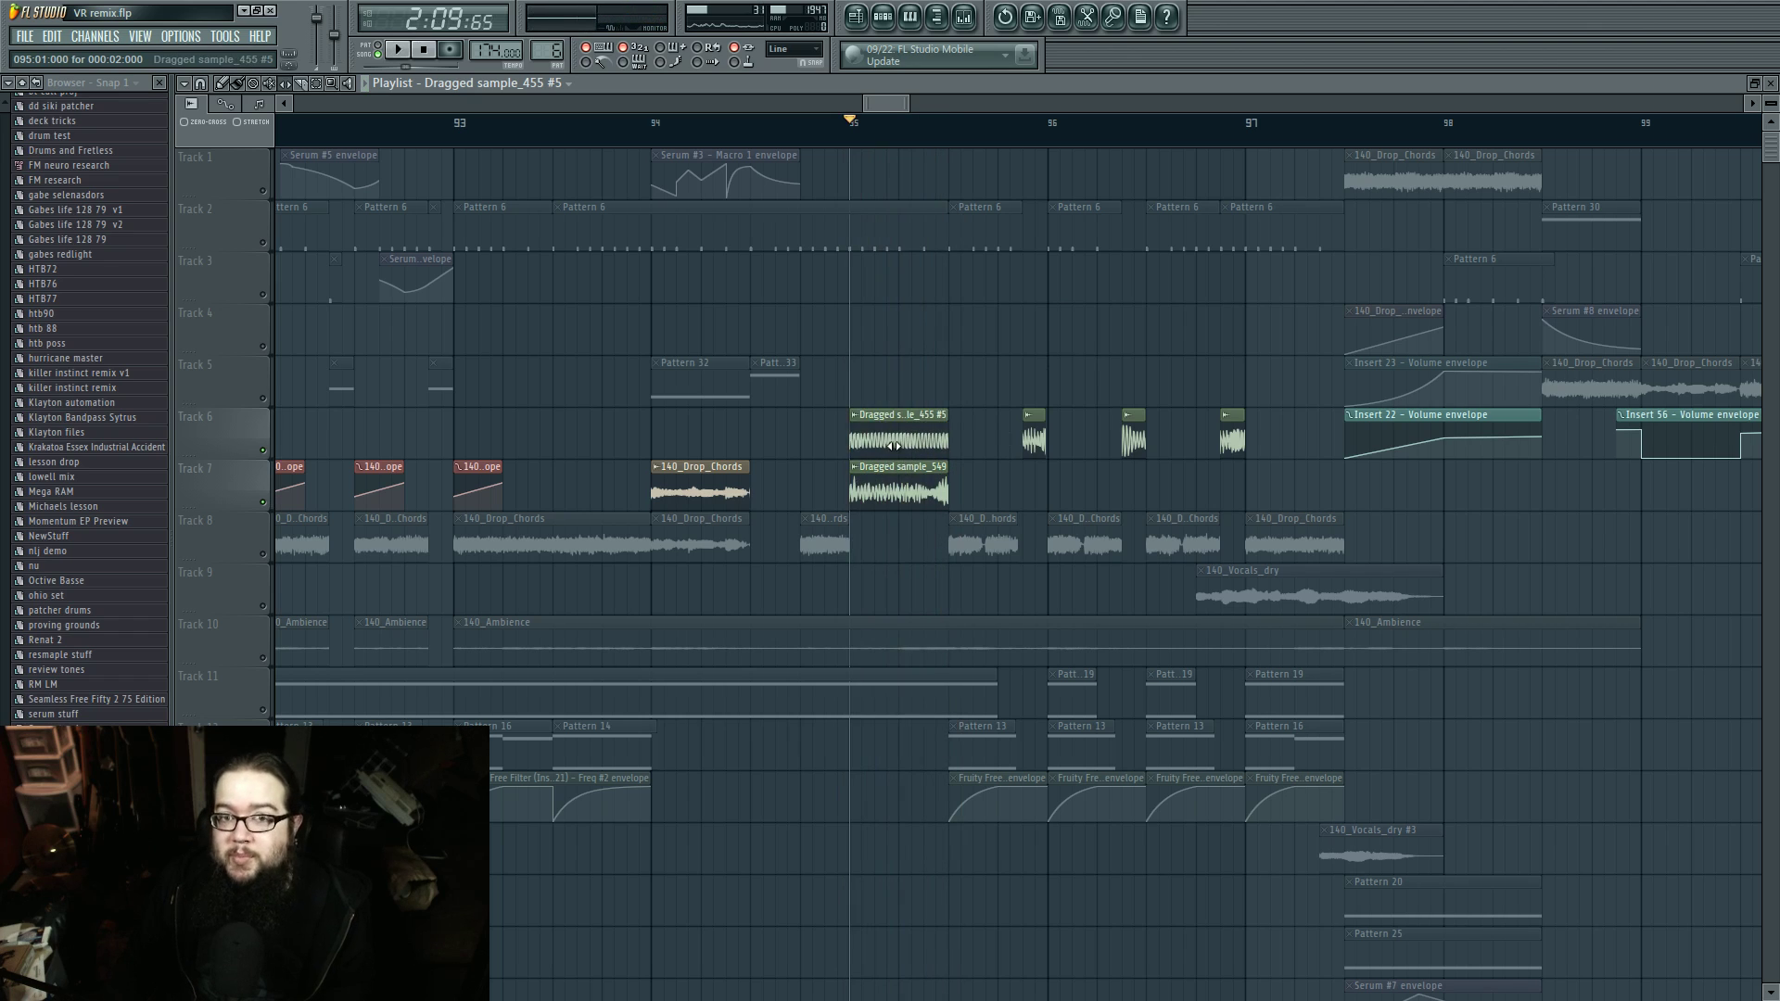
# Step: Unsolo Tracks 6 and 7, play the full mix from bar 95 through the Track 6 bass clips, and stop playback
pyautogui.rightClick(265, 450)
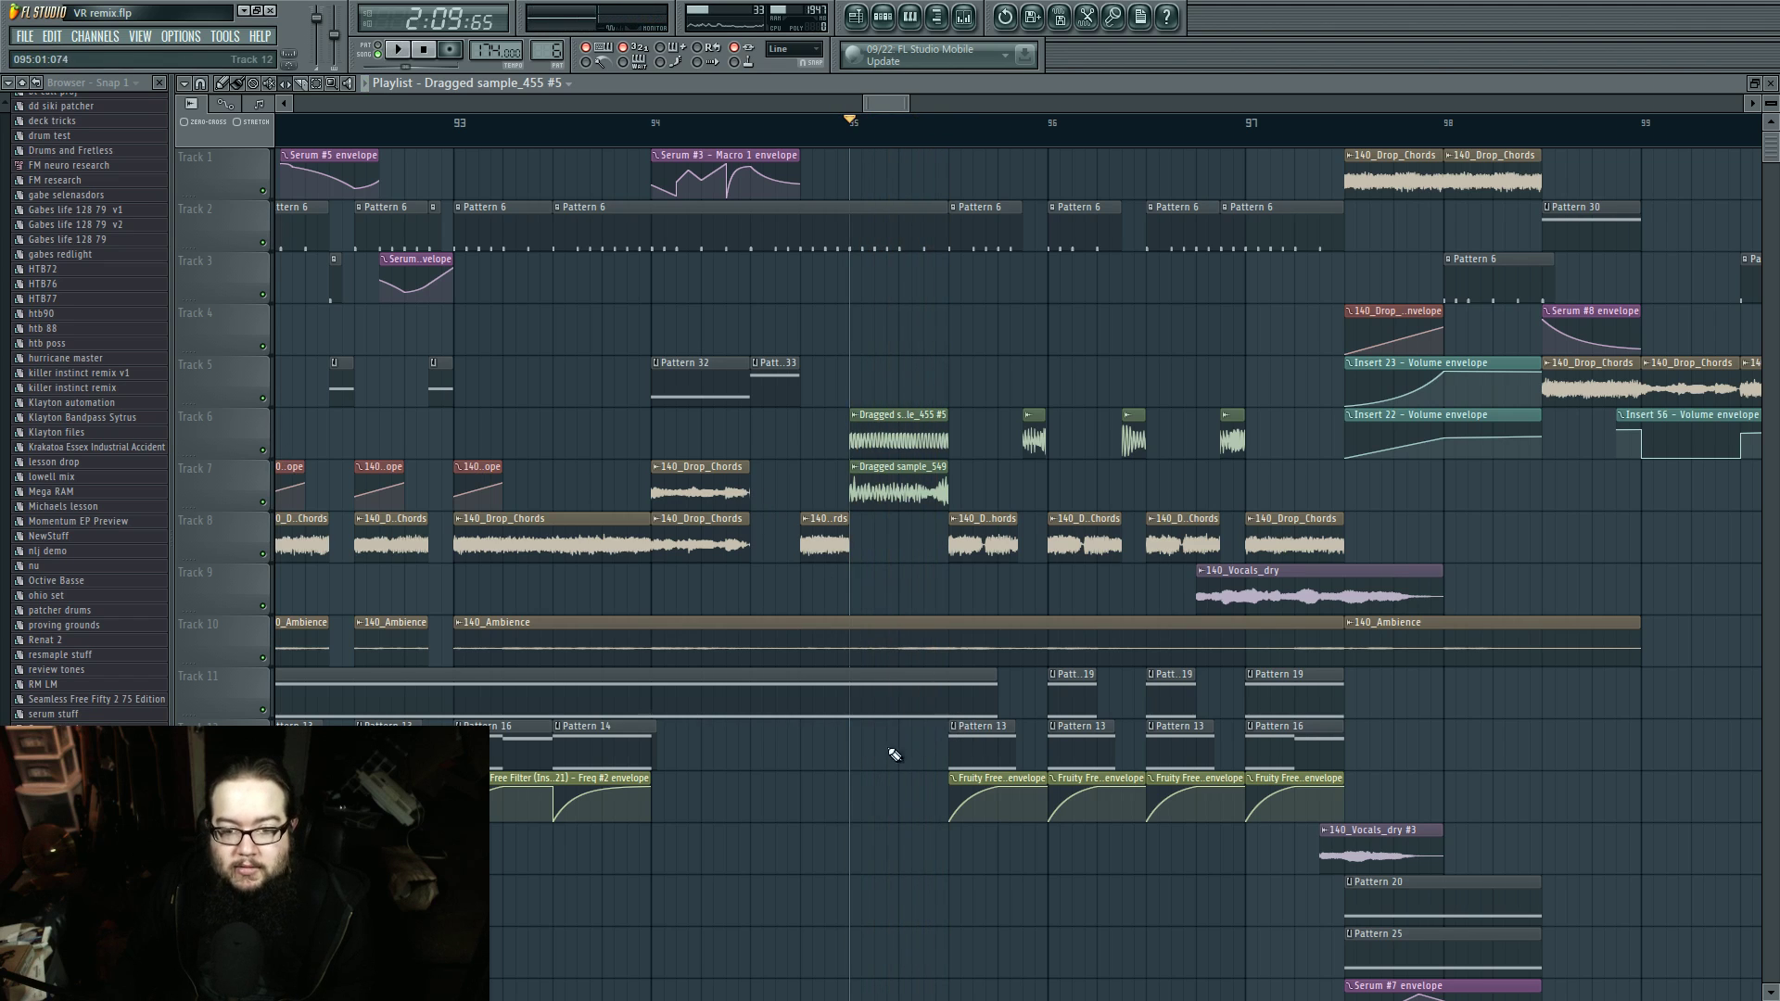
pyautogui.press('space')
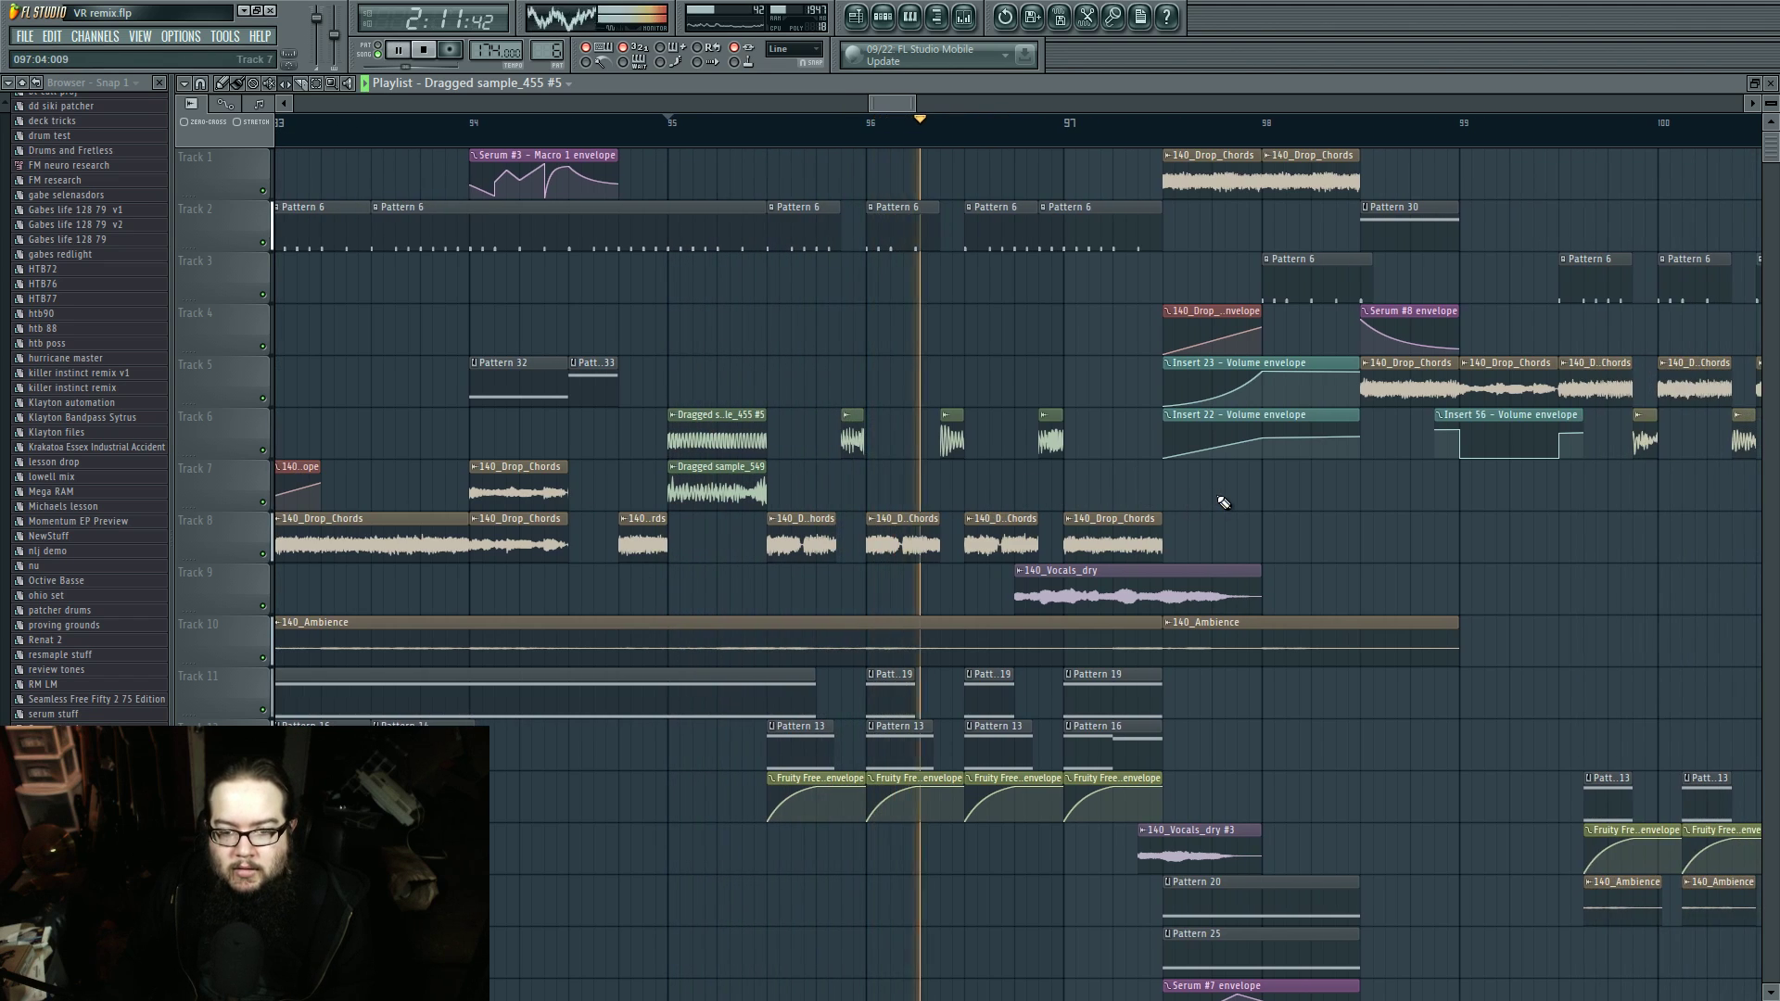
pyautogui.press('space')
# Step: Inspect the channel settings of the Dragged sample_446 clip on Track 6, stop playback, and close the settings
pyautogui.doubleClick(1052, 439)
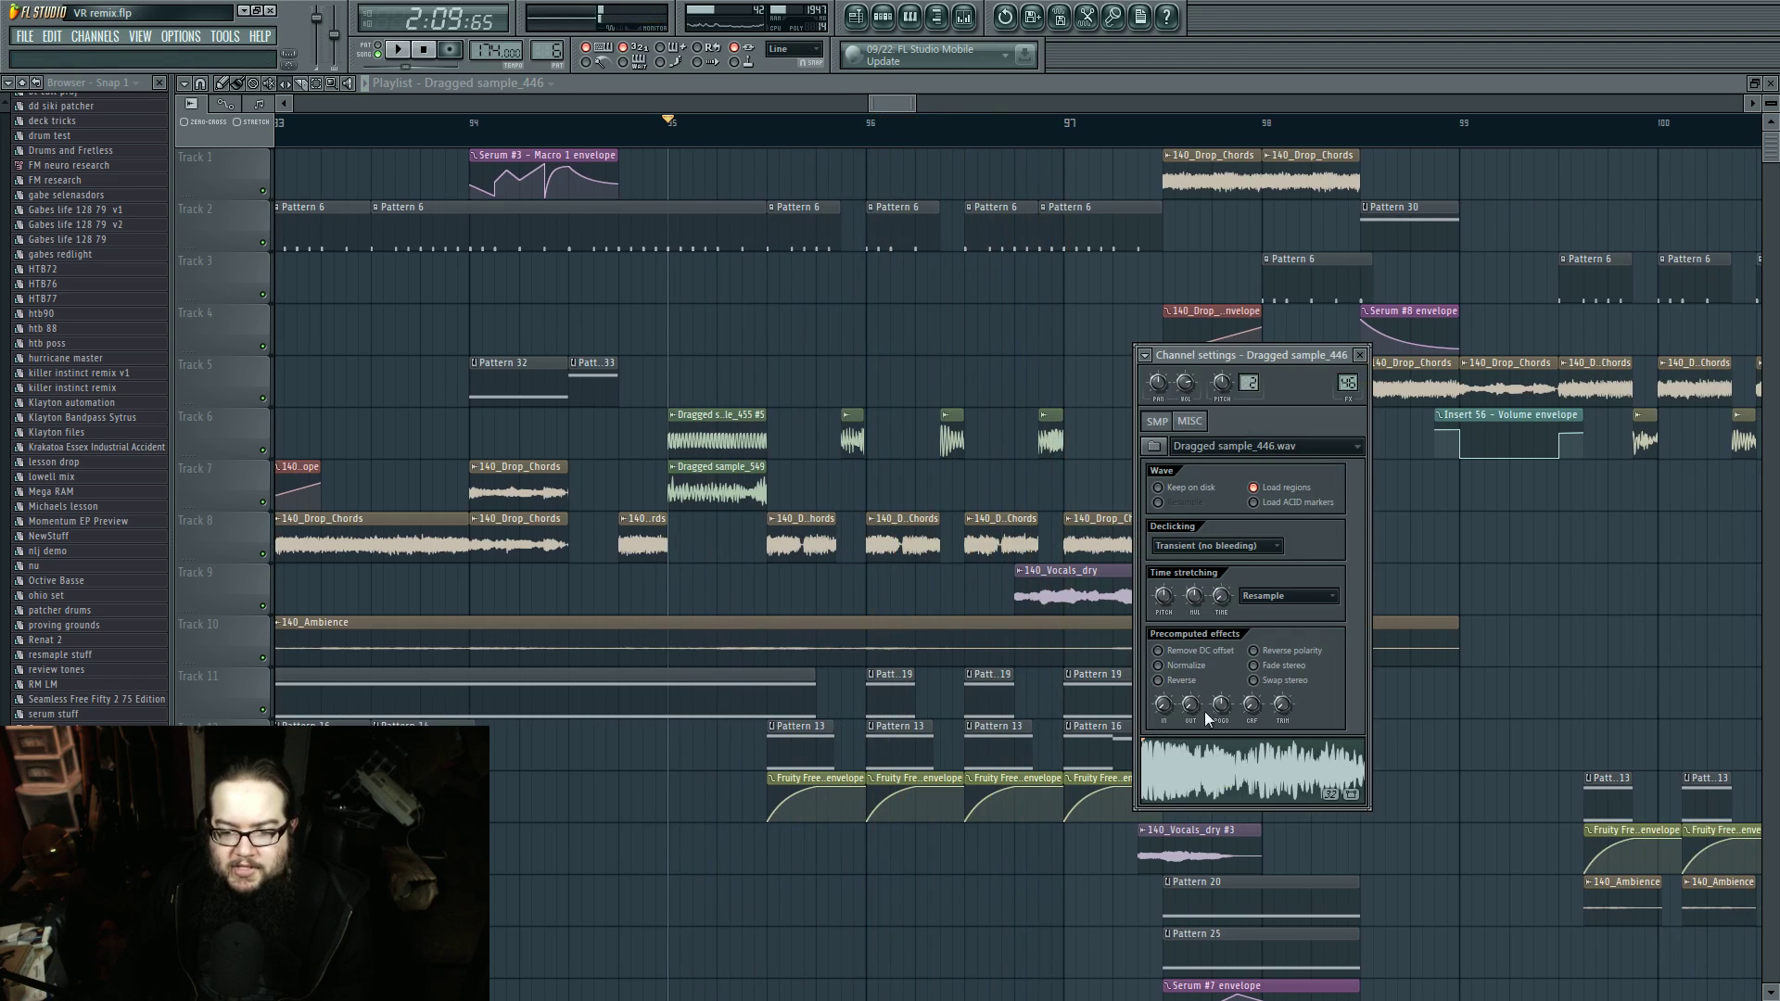
pyautogui.click(425, 52)
pyautogui.rightClick(996, 371)
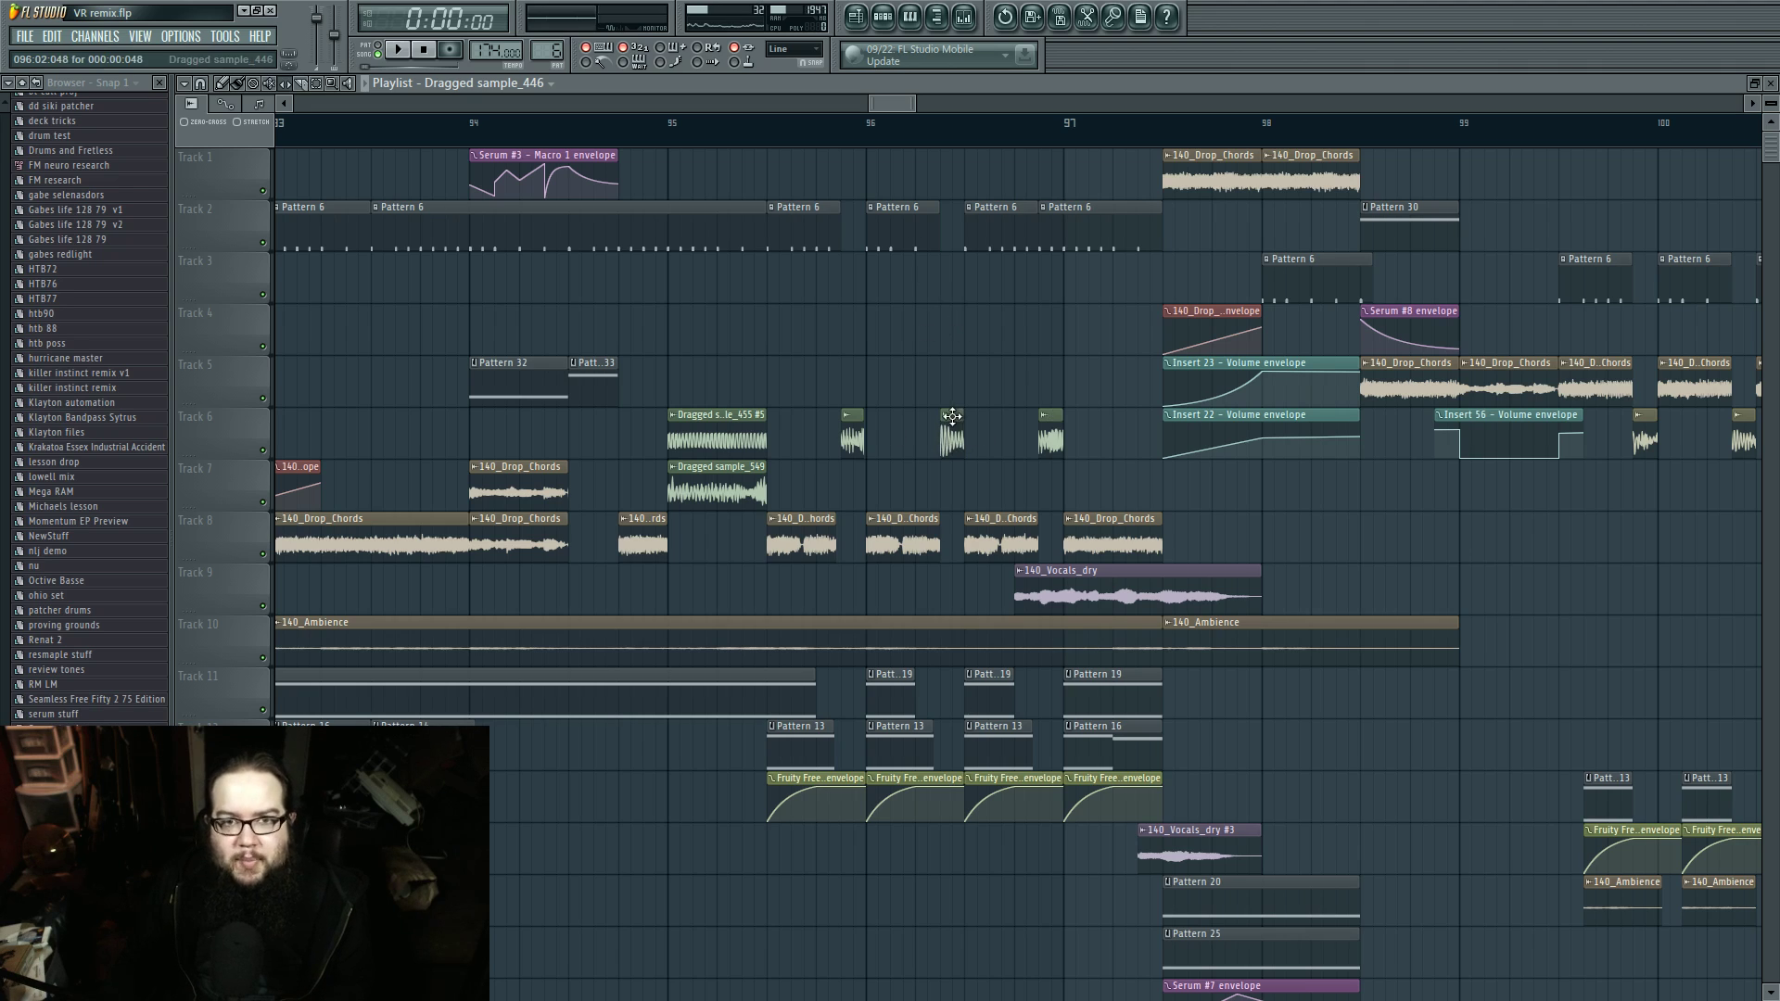
# Step: Play the arrangement from the middle of bar 97 through bar 99, and stop playback
pyautogui.moveTo(1266, 517); pyautogui.dragTo(1076, 520)
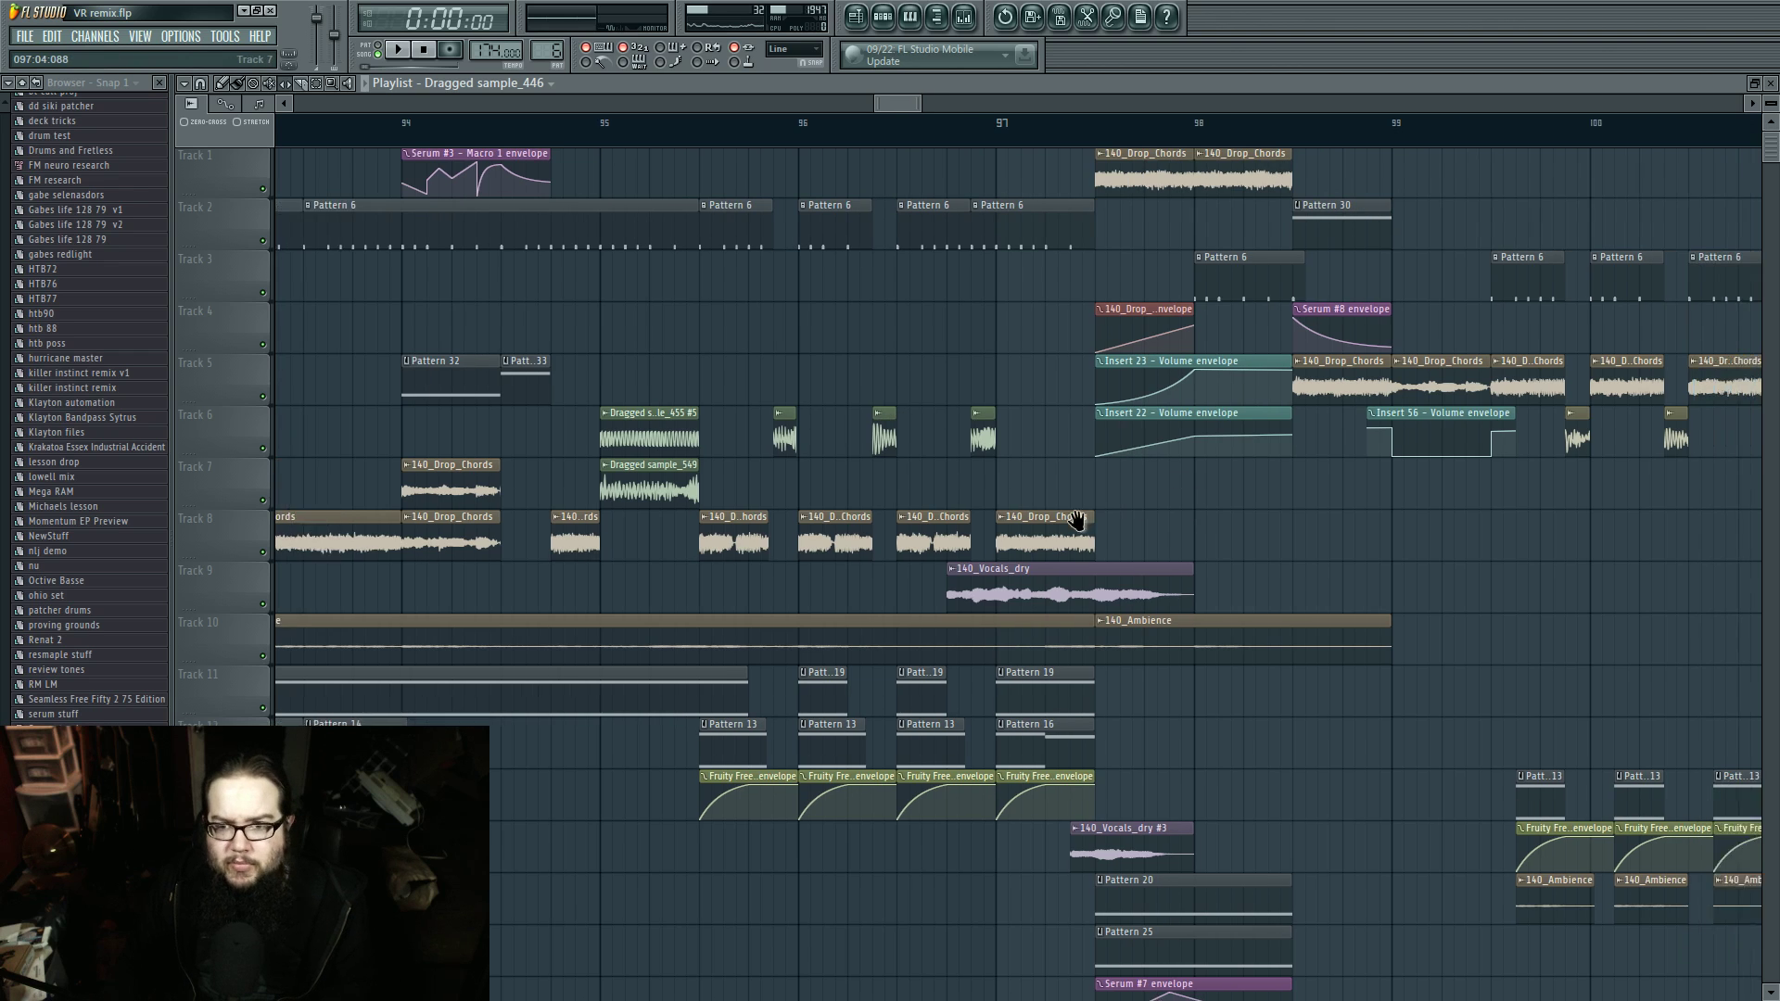
pyautogui.click(962, 142)
pyautogui.press('space')
pyautogui.moveTo(1203, 514); pyautogui.dragTo(888, 525)
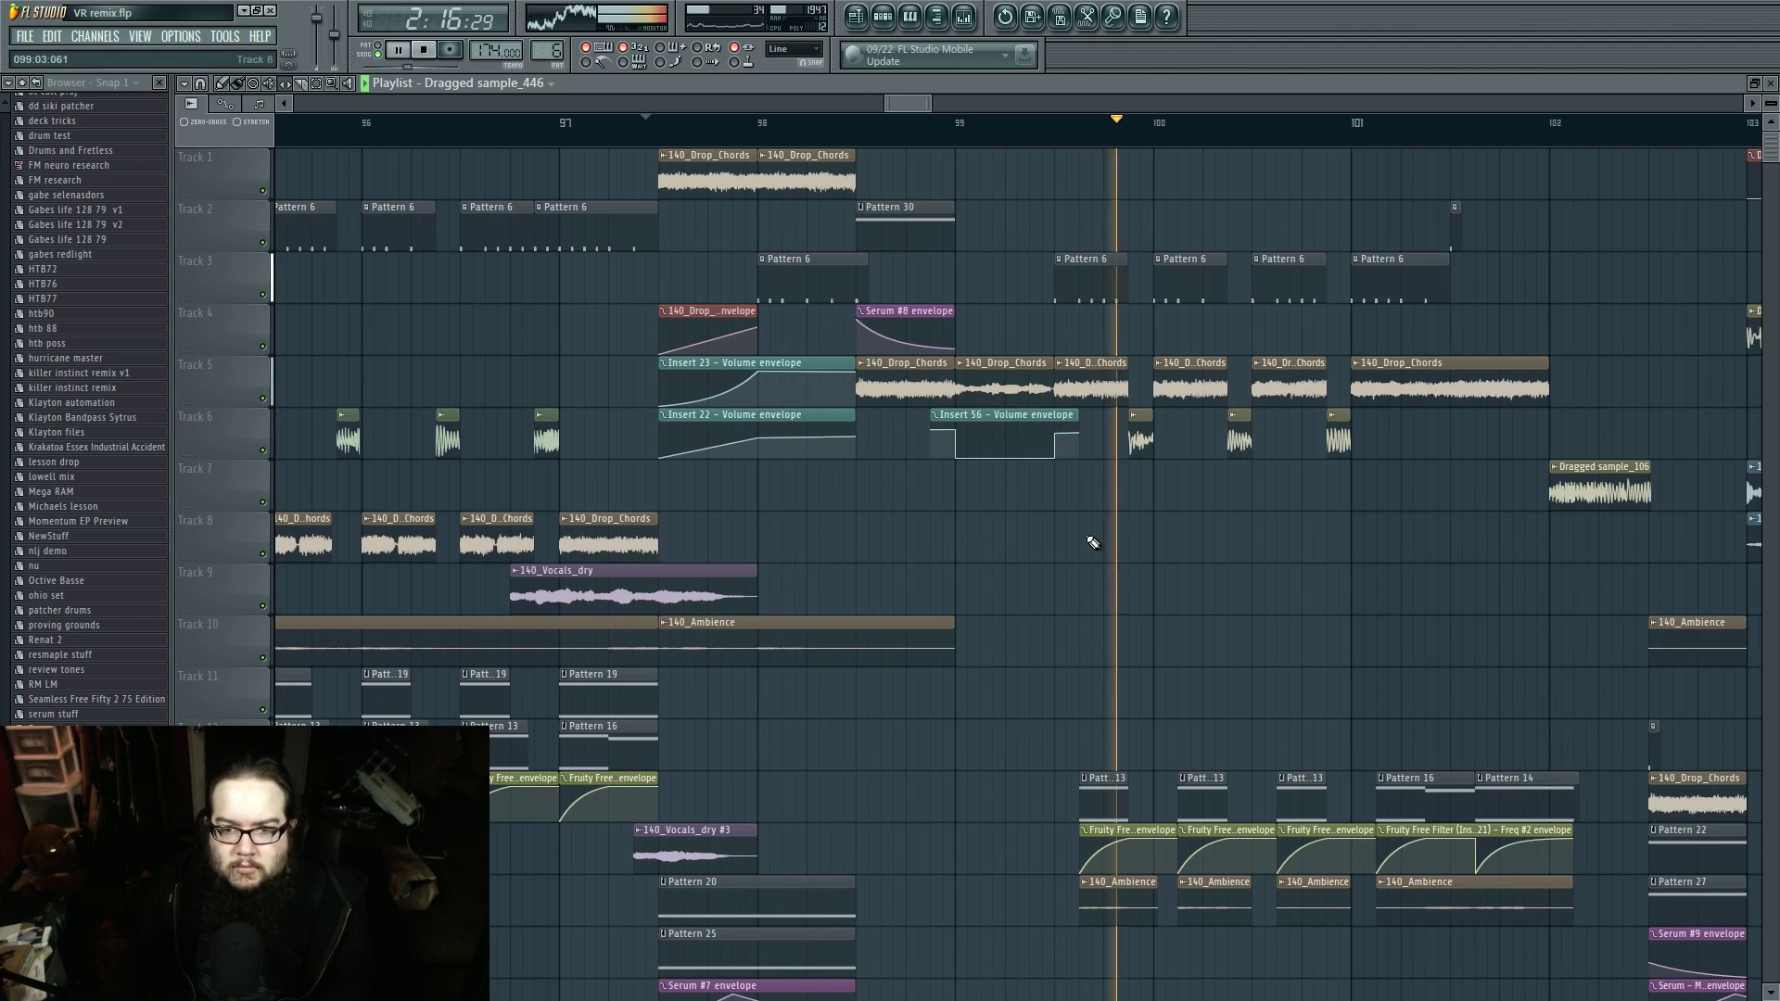
pyautogui.press('space')
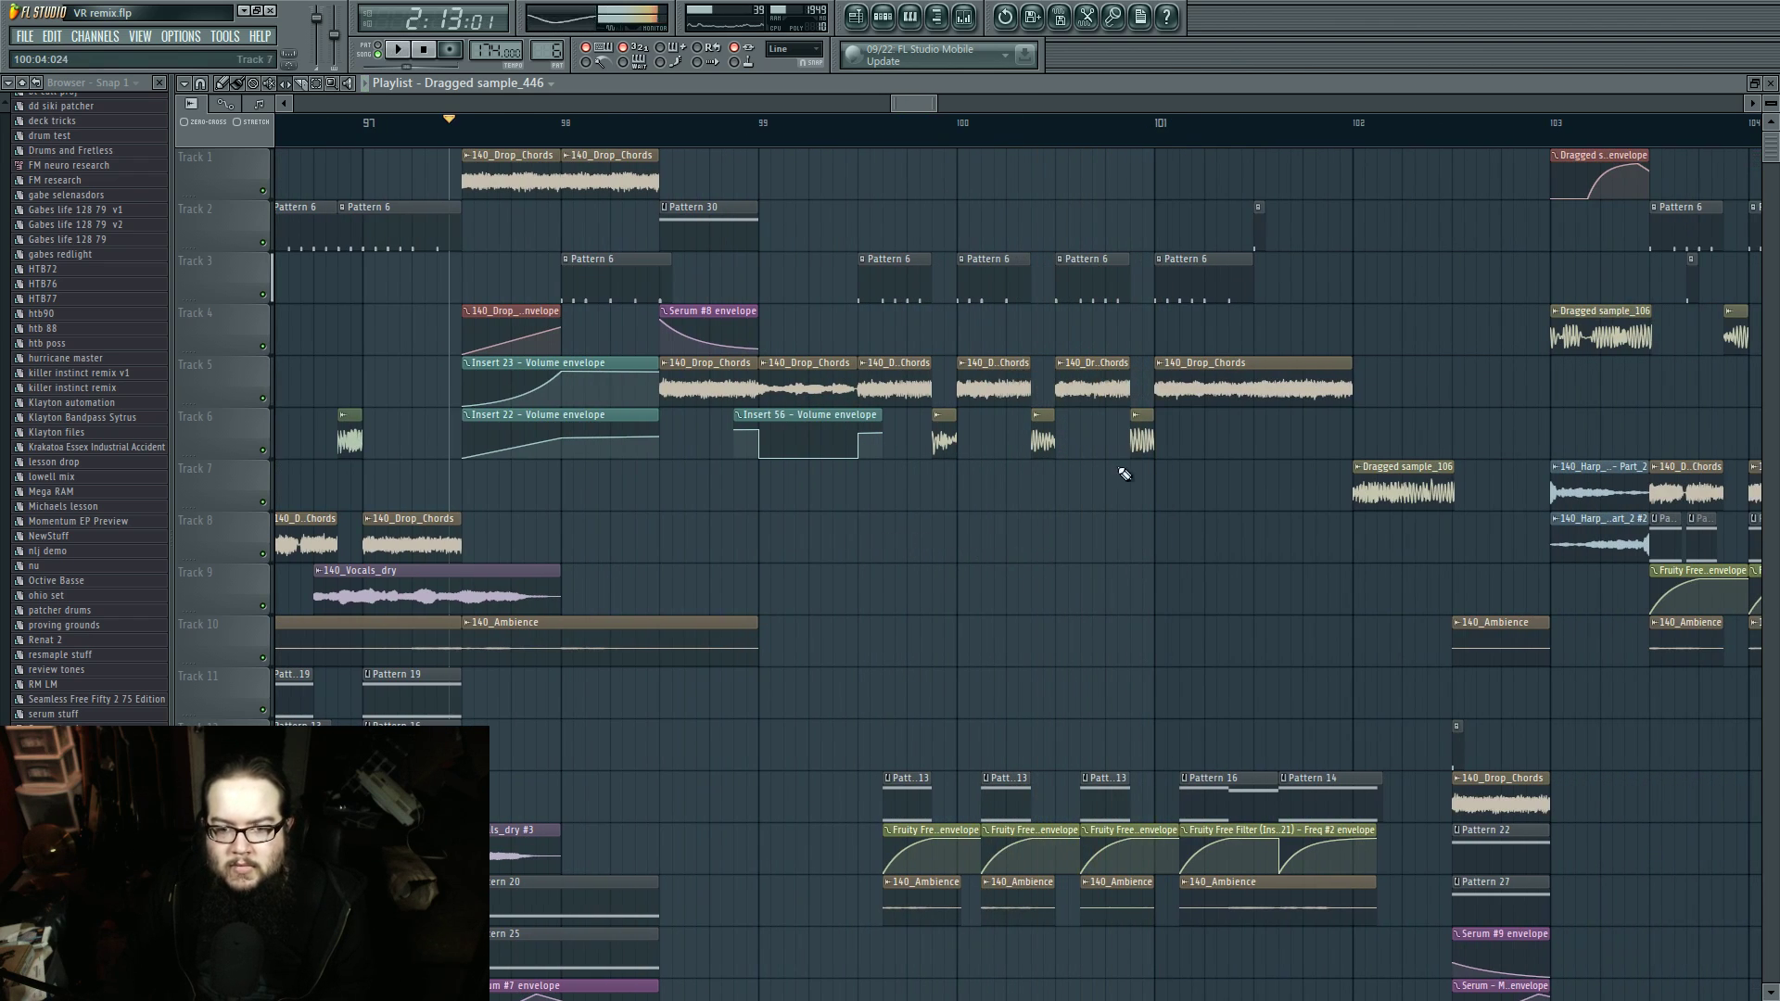
# Step: Play from the middle of bar 99 through the Dragged sample_106 clips into bar 104, and stop playback
pyautogui.moveTo(1189, 522); pyautogui.dragTo(1147, 519)
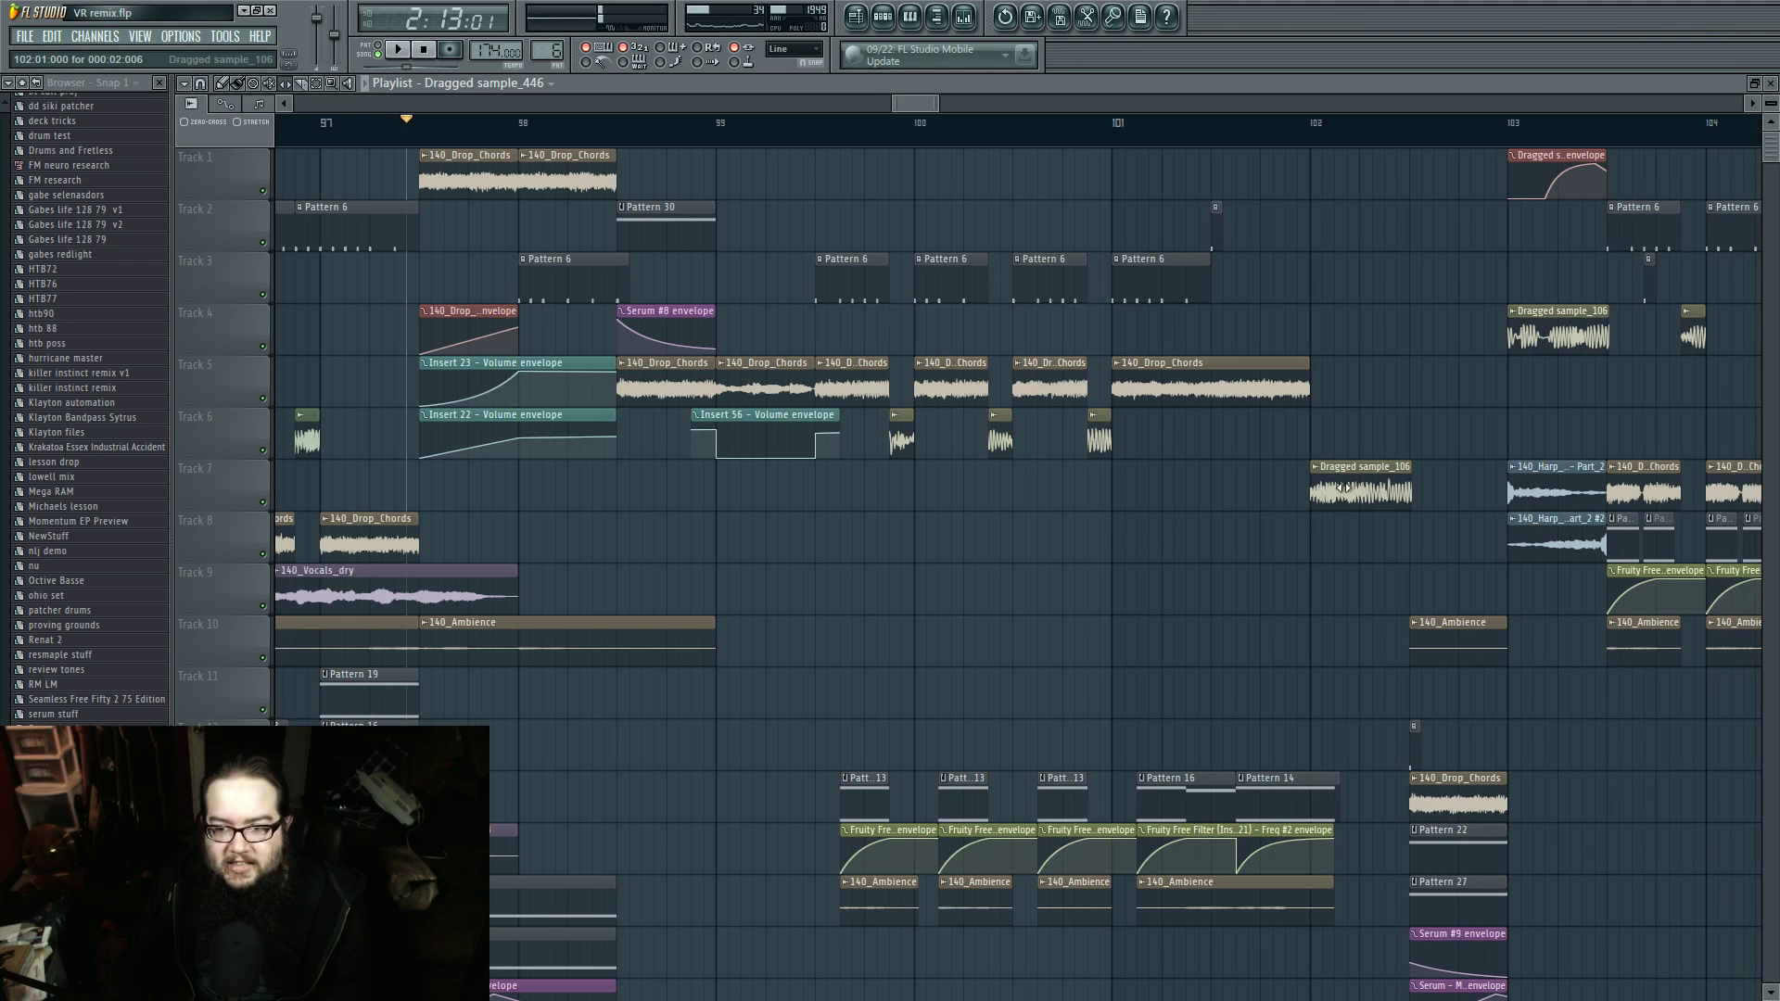
pyautogui.moveTo(892, 139); pyautogui.dragTo(842, 138)
pyautogui.press('space')
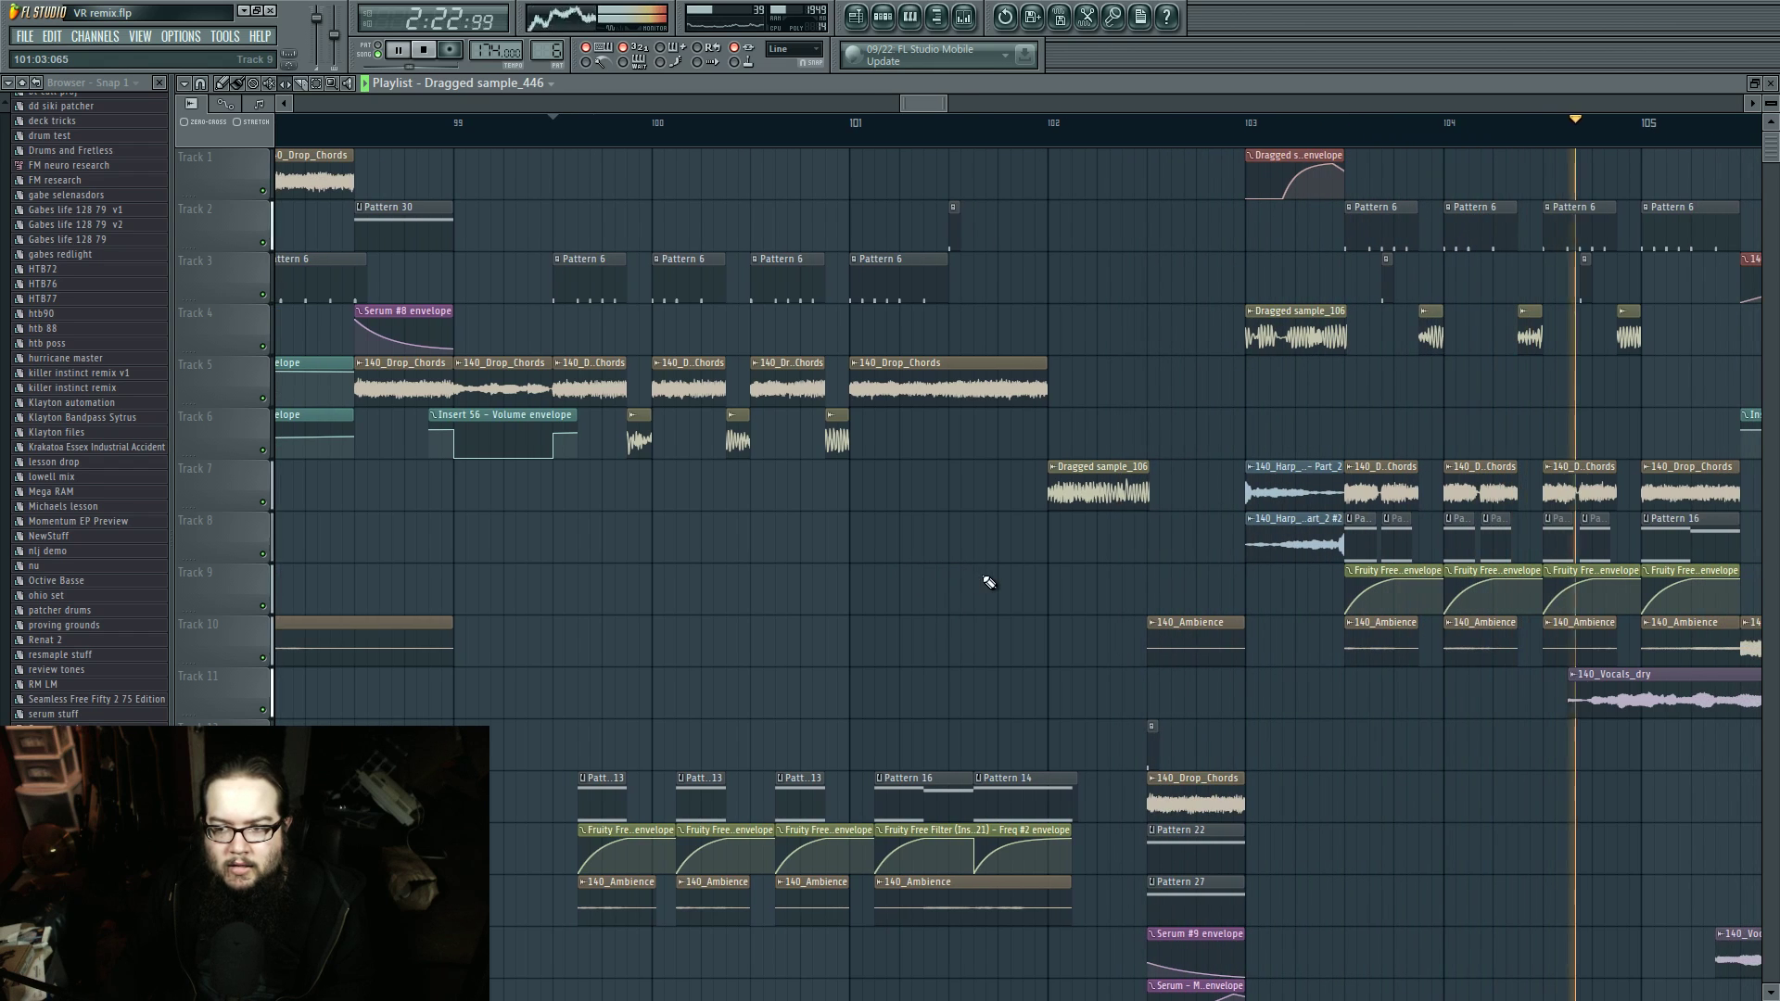
pyautogui.press('space')
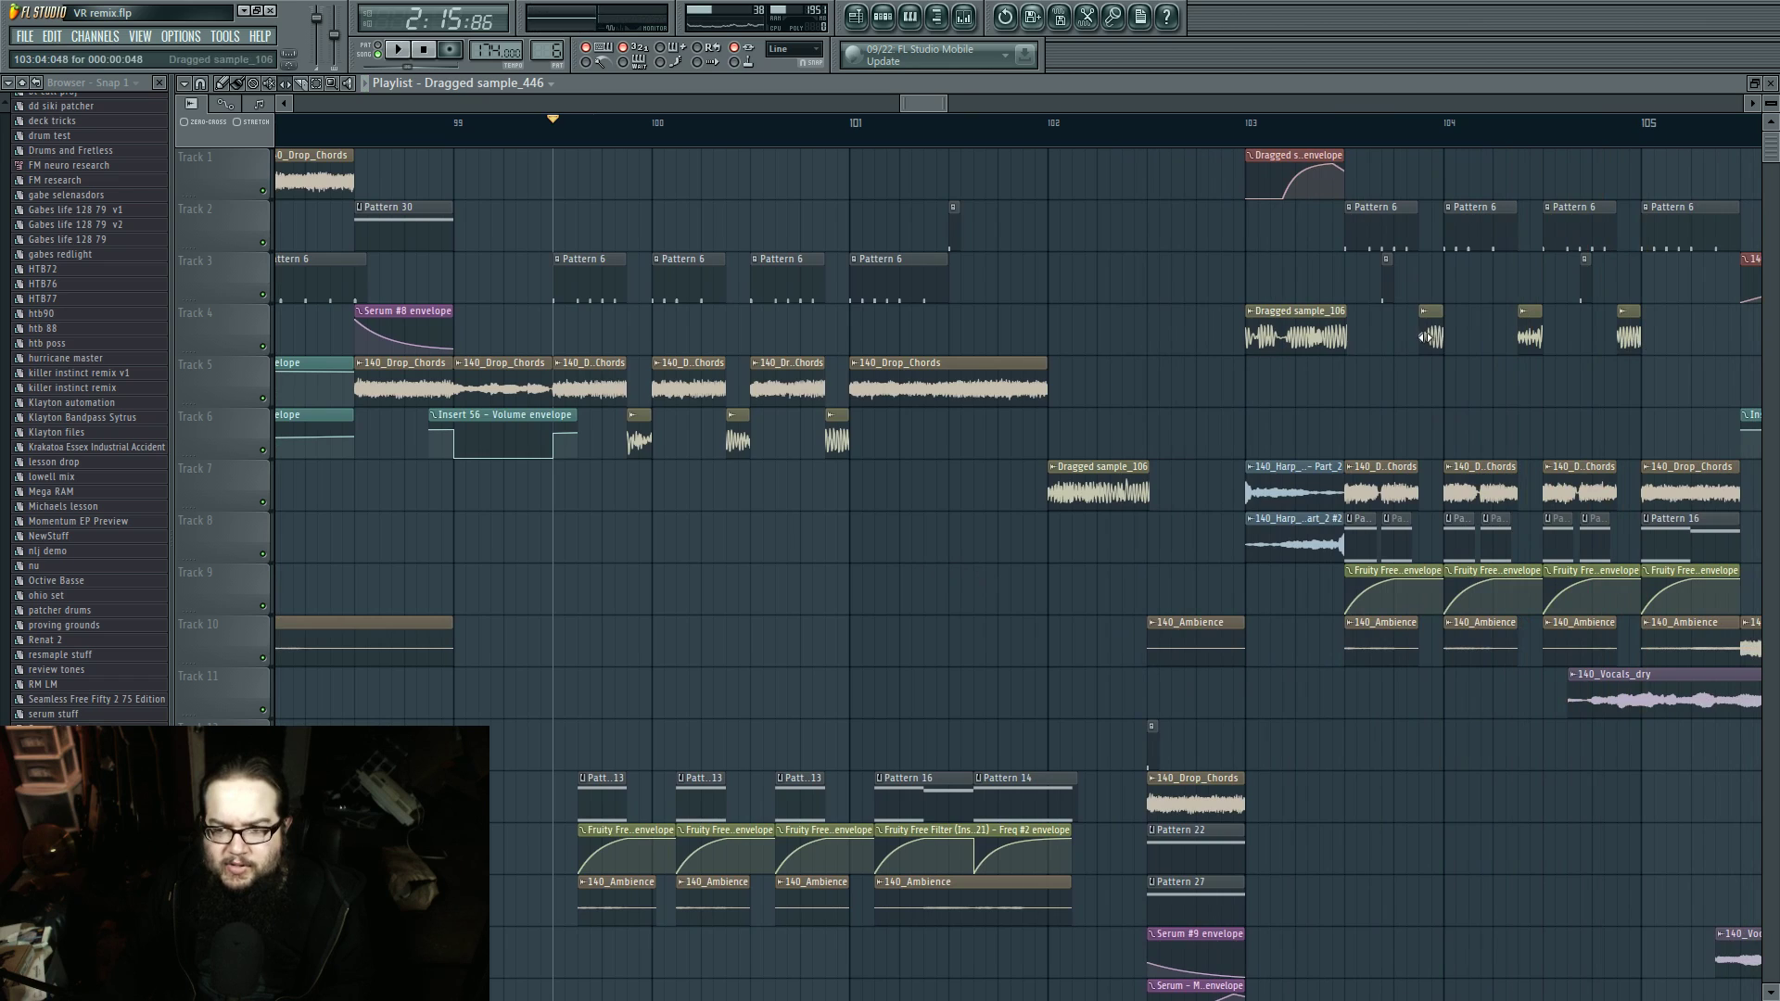
# Step: Open the channel settings of the Dragged sample_106 clip at bar 103 on Track 4 to examine its waveform
pyautogui.doubleClick(1430, 336)
pyautogui.rightClick(1435, 397)
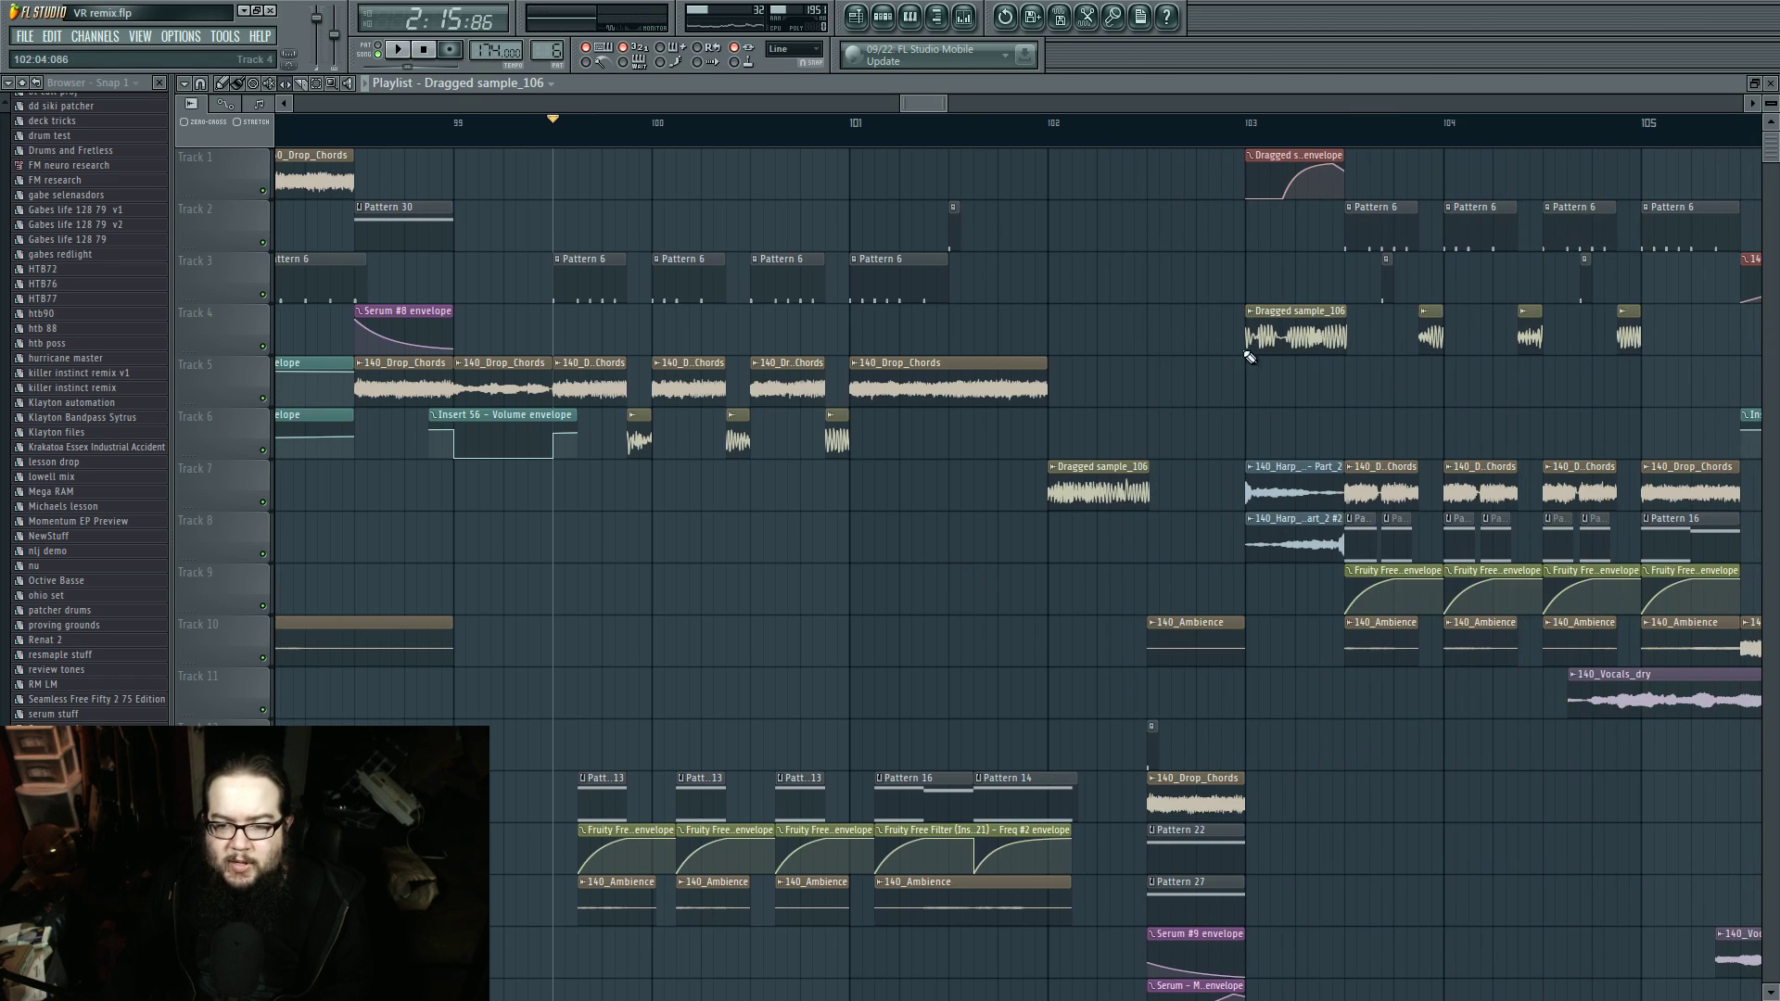
pyautogui.doubleClick(1265, 335)
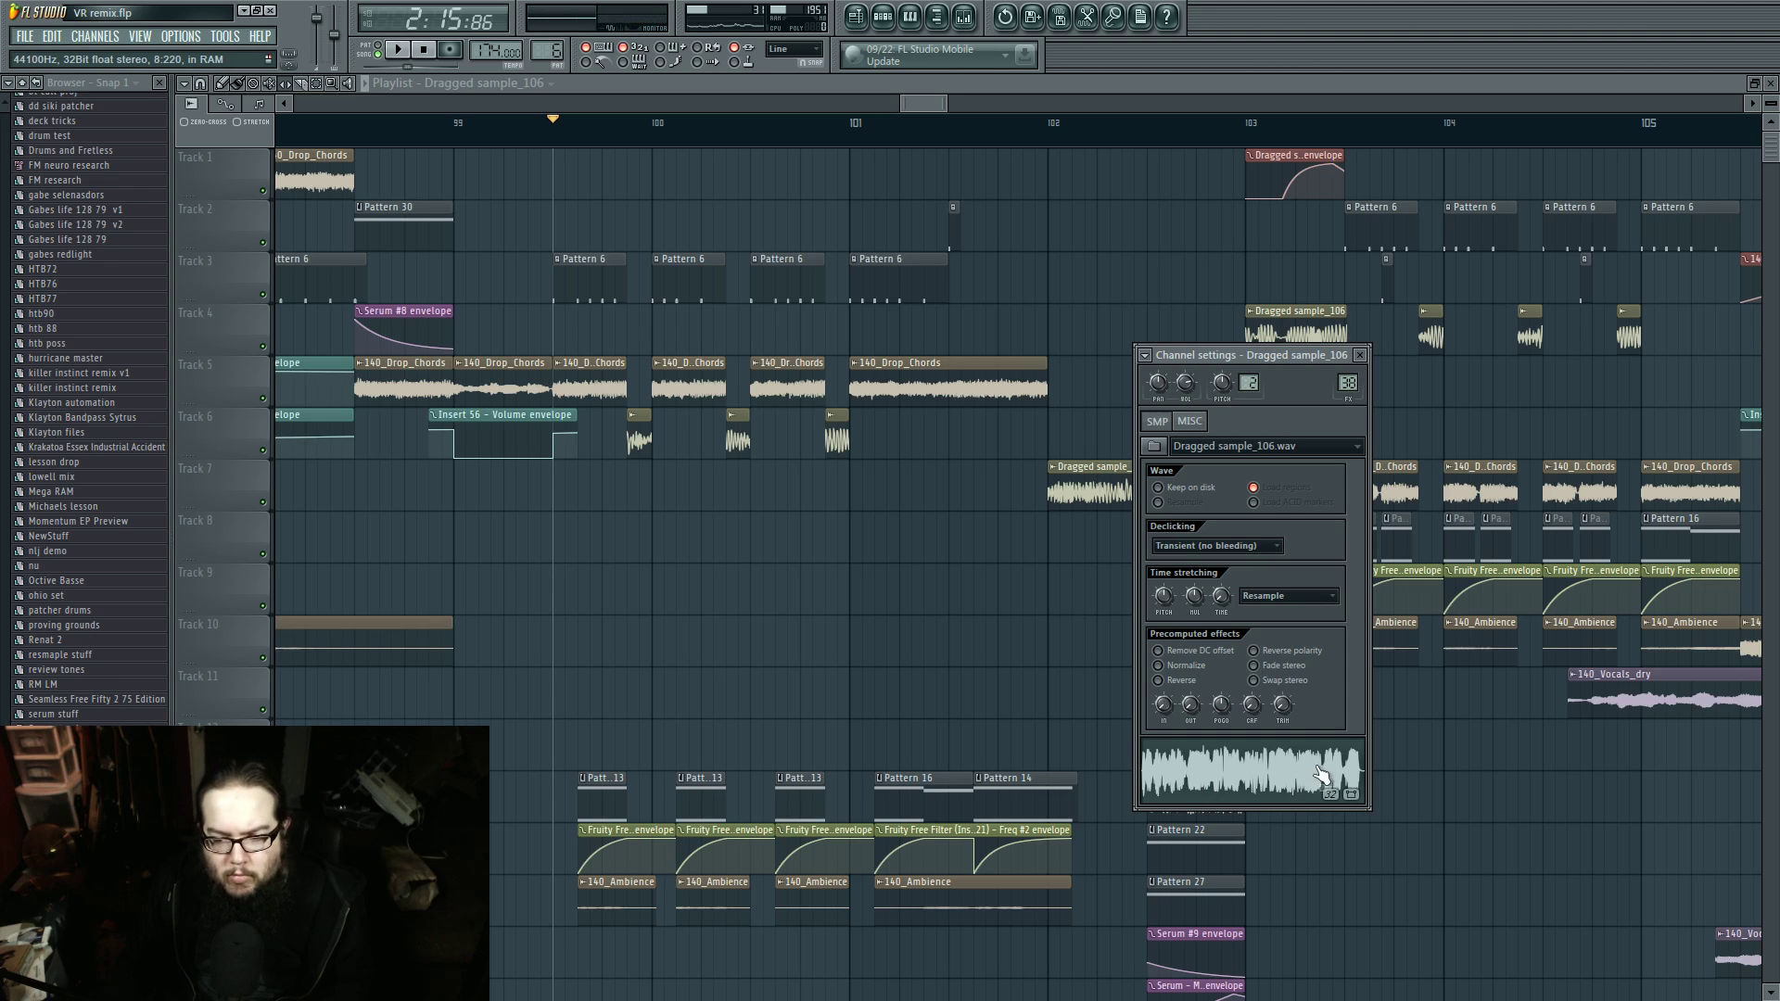
# Step: Place a full-length copy of the Dragged sample_106 #2 clip in the empty area of Track 12 at bar 218
pyautogui.press('Escape')
pyautogui.scroll(-3, 917, 588)
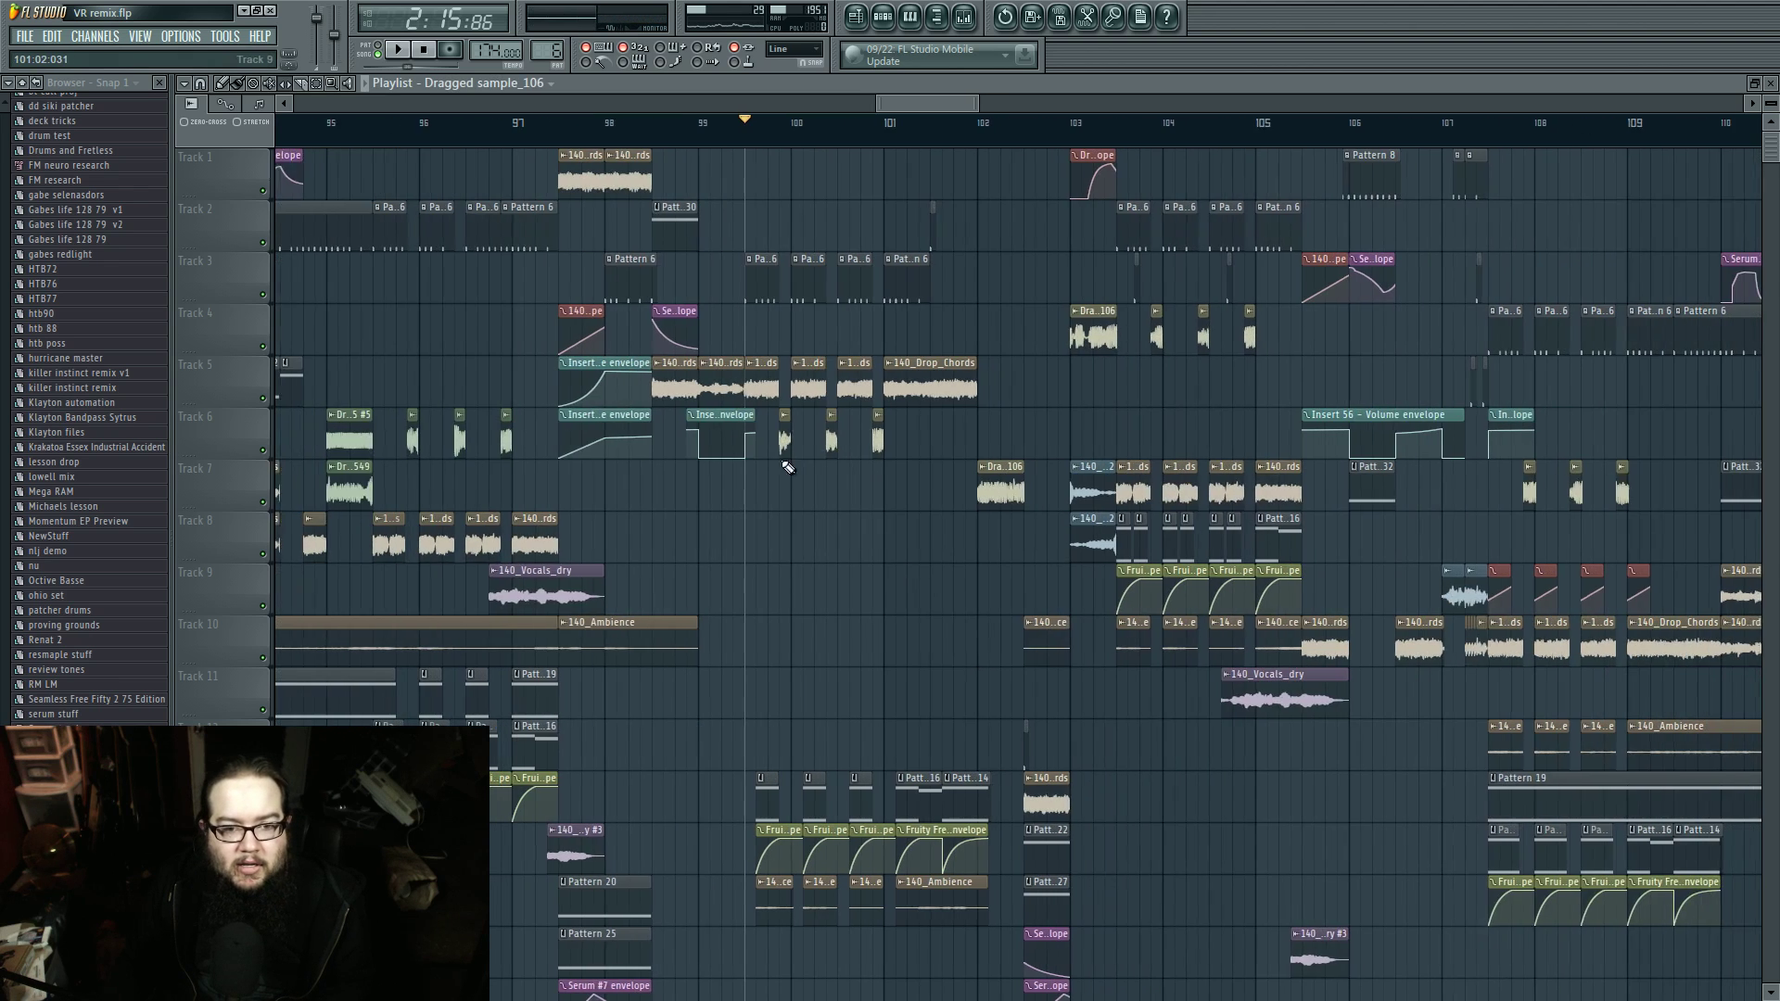
pyautogui.doubleClick(794, 430)
pyautogui.moveTo(1208, 788); pyautogui.dragTo(865, 696)
pyautogui.press('space')
pyautogui.press('space')
pyautogui.scroll(-8, 898, 706)
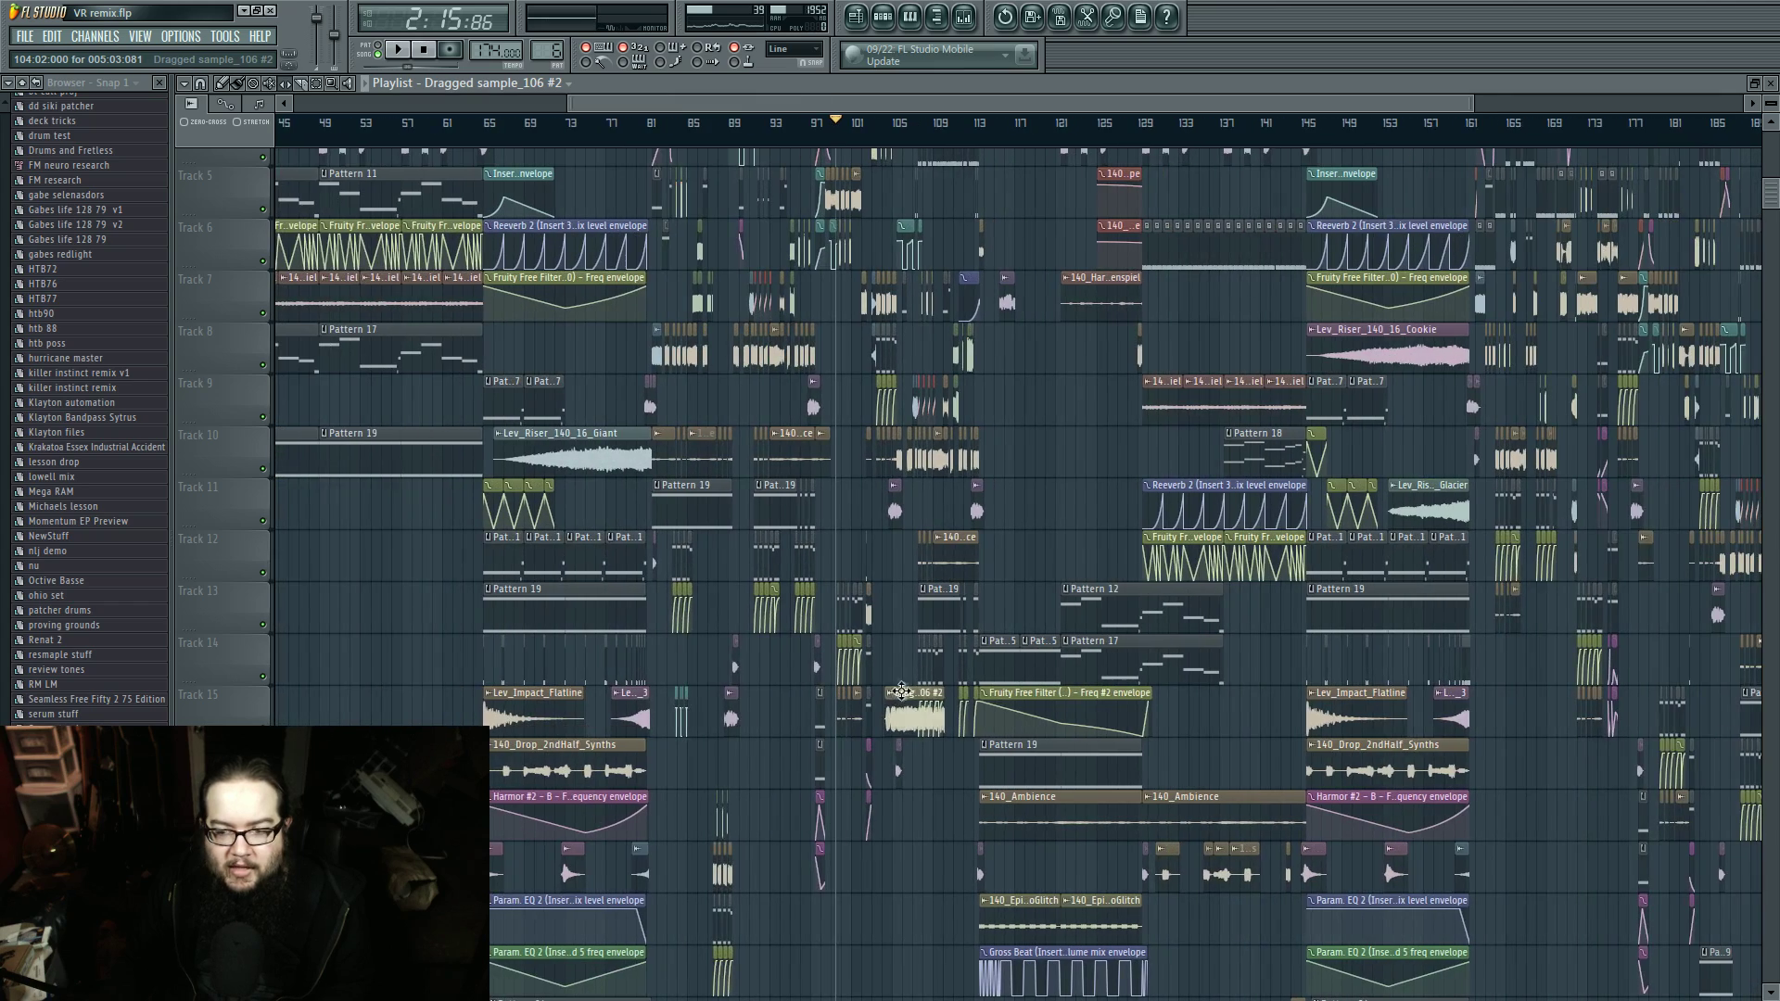
pyautogui.moveTo(901, 690); pyautogui.dragTo(1495, 540)
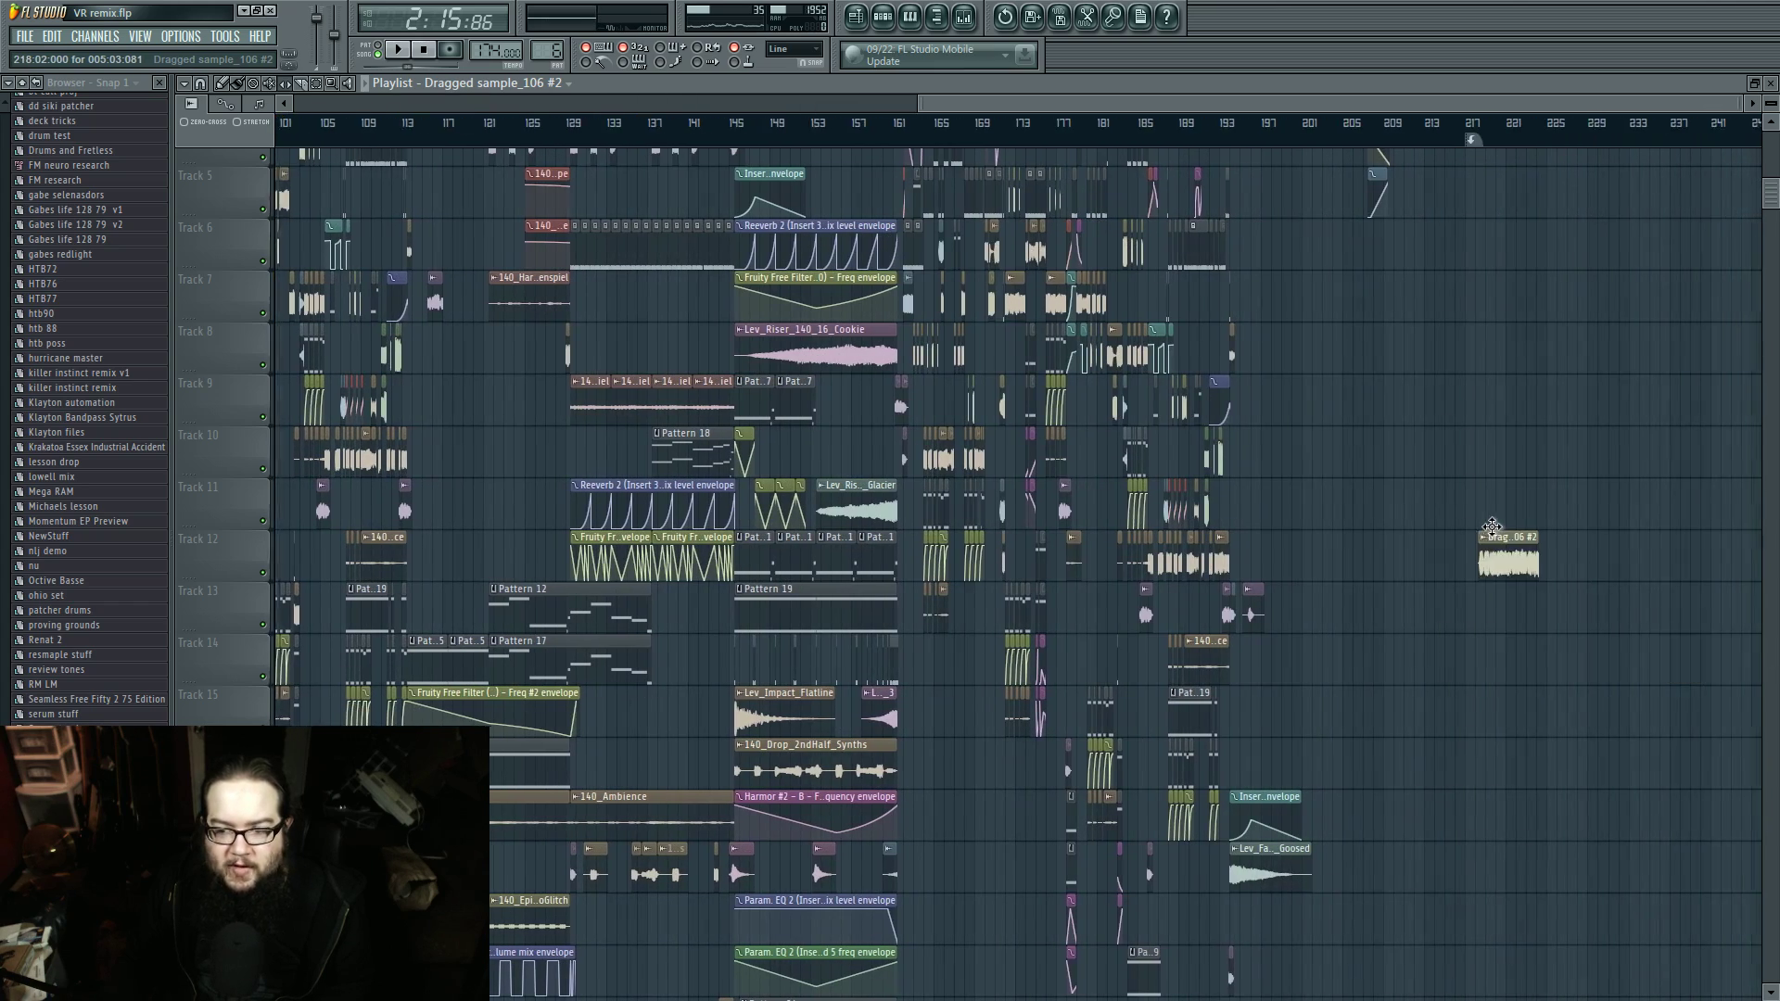
# Step: Play the full Dragged sample_106 #2 clip on Track 12 from bar 218 past bar 222, and stop playback
pyautogui.scroll(6, 1627, 674)
pyautogui.click(1053, 139)
pyautogui.press('space')
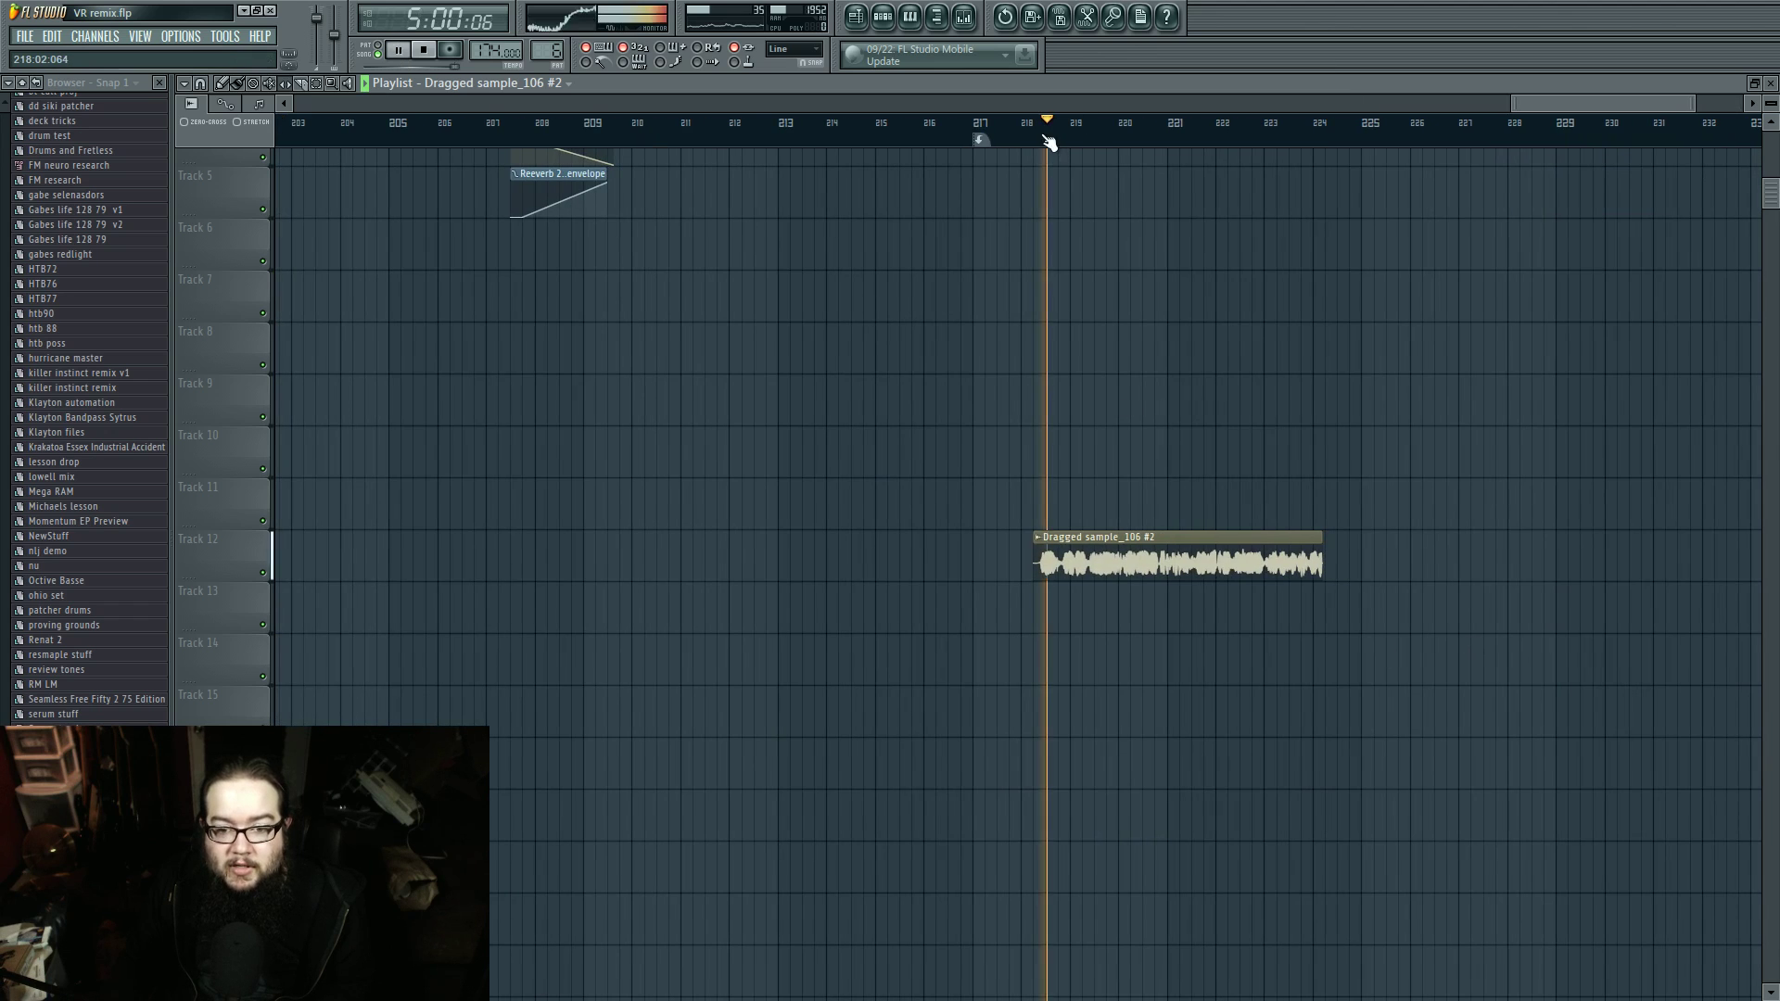
pyautogui.scroll(3, 1251, 667)
pyautogui.moveTo(1335, 654); pyautogui.dragTo(1268, 674)
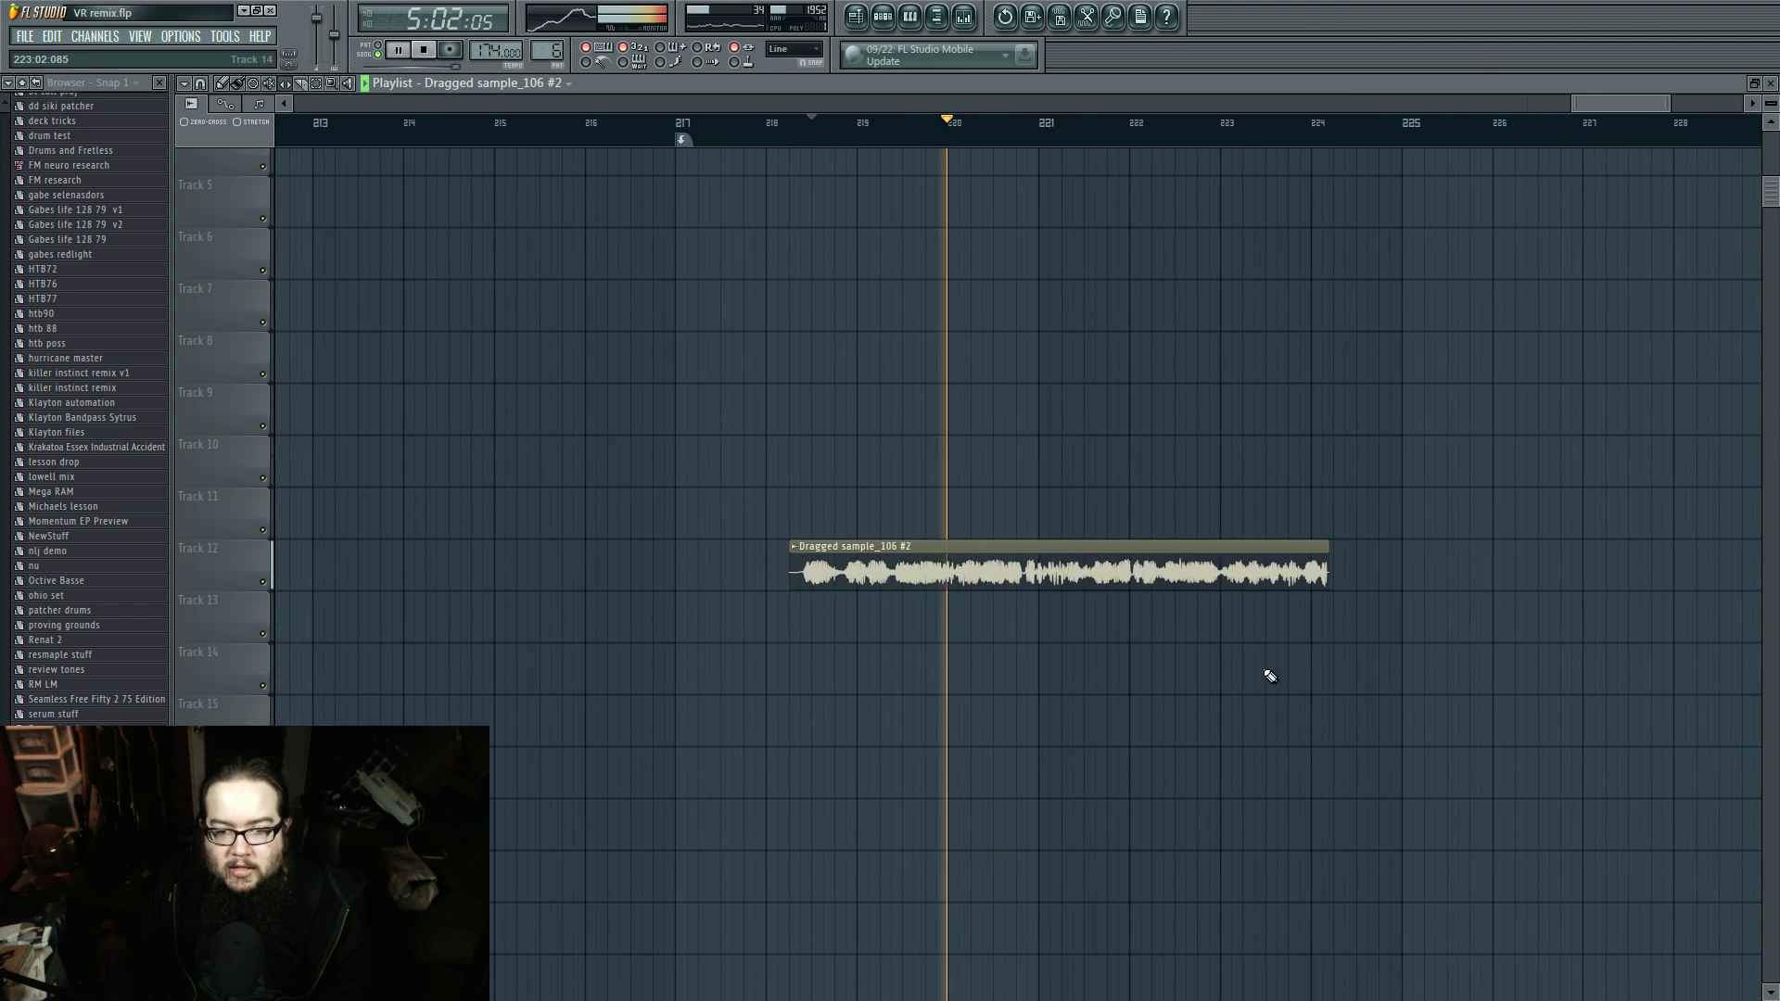
pyautogui.scroll(3, 1269, 675)
pyautogui.scroll(-3, 1265, 675)
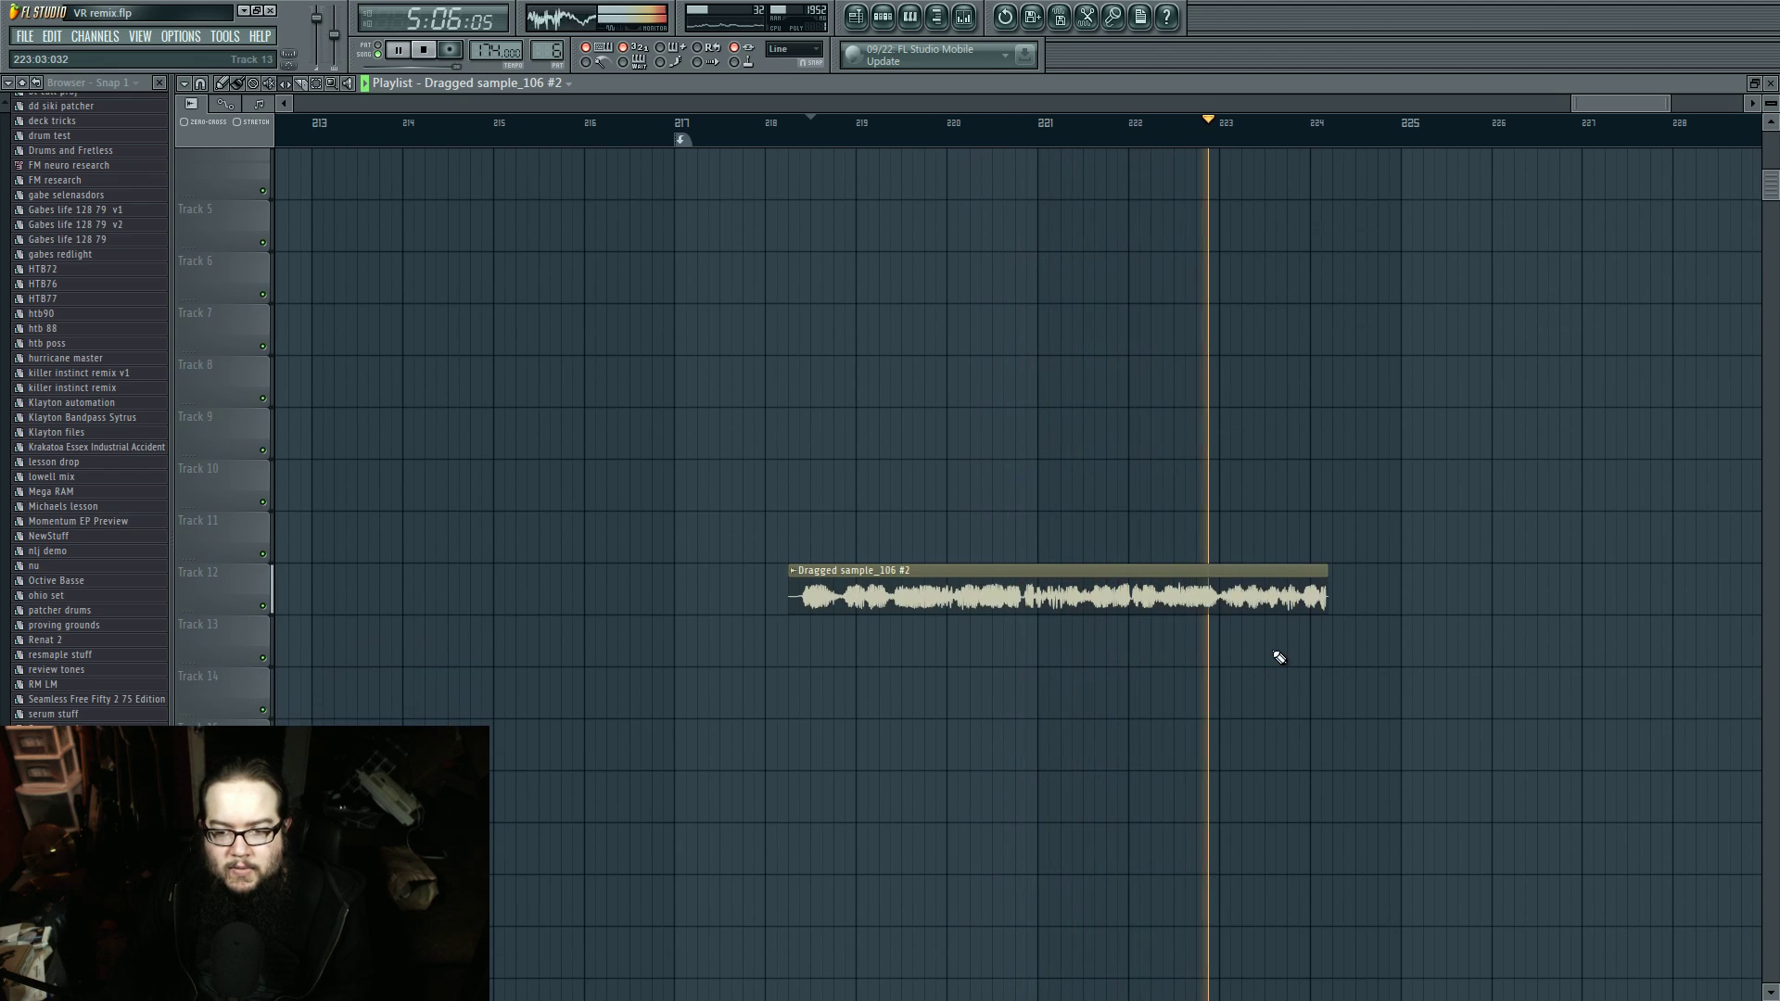
pyautogui.press('space')
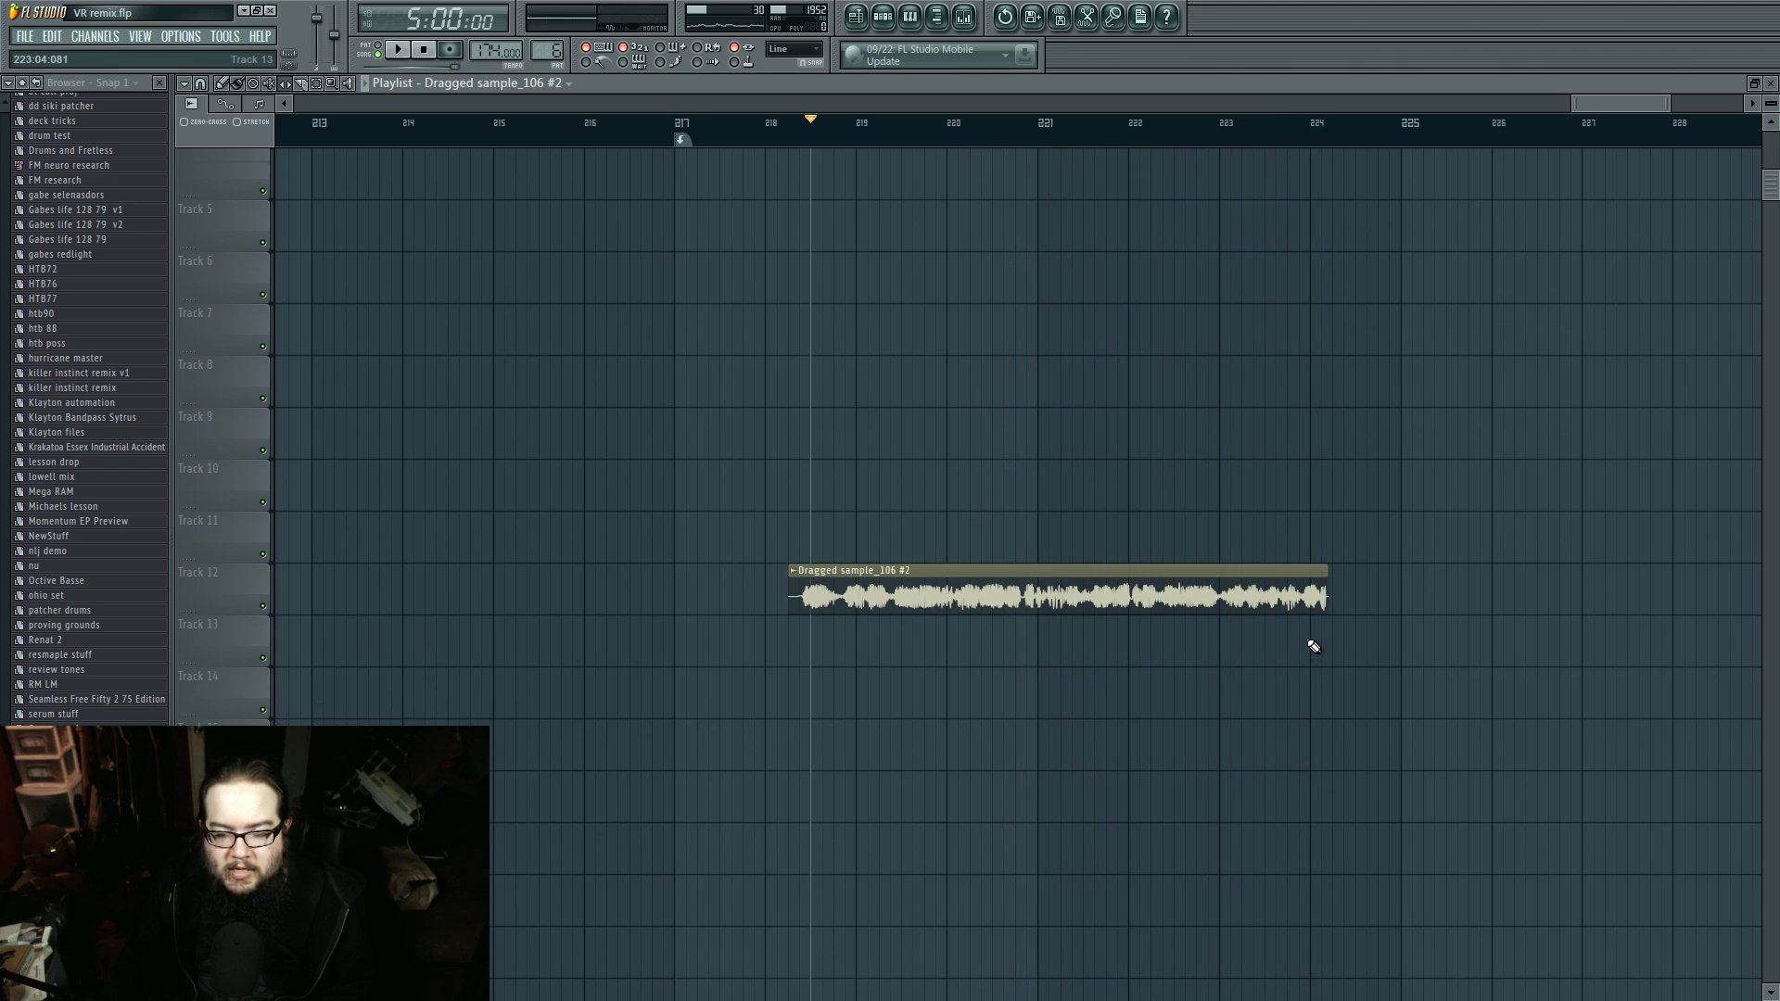
# Step: Shift the Dragged sample_106 #2 clip to start exactly at bar 218, and play its opening from there
pyautogui.moveTo(1101, 576); pyautogui.dragTo(1089, 576)
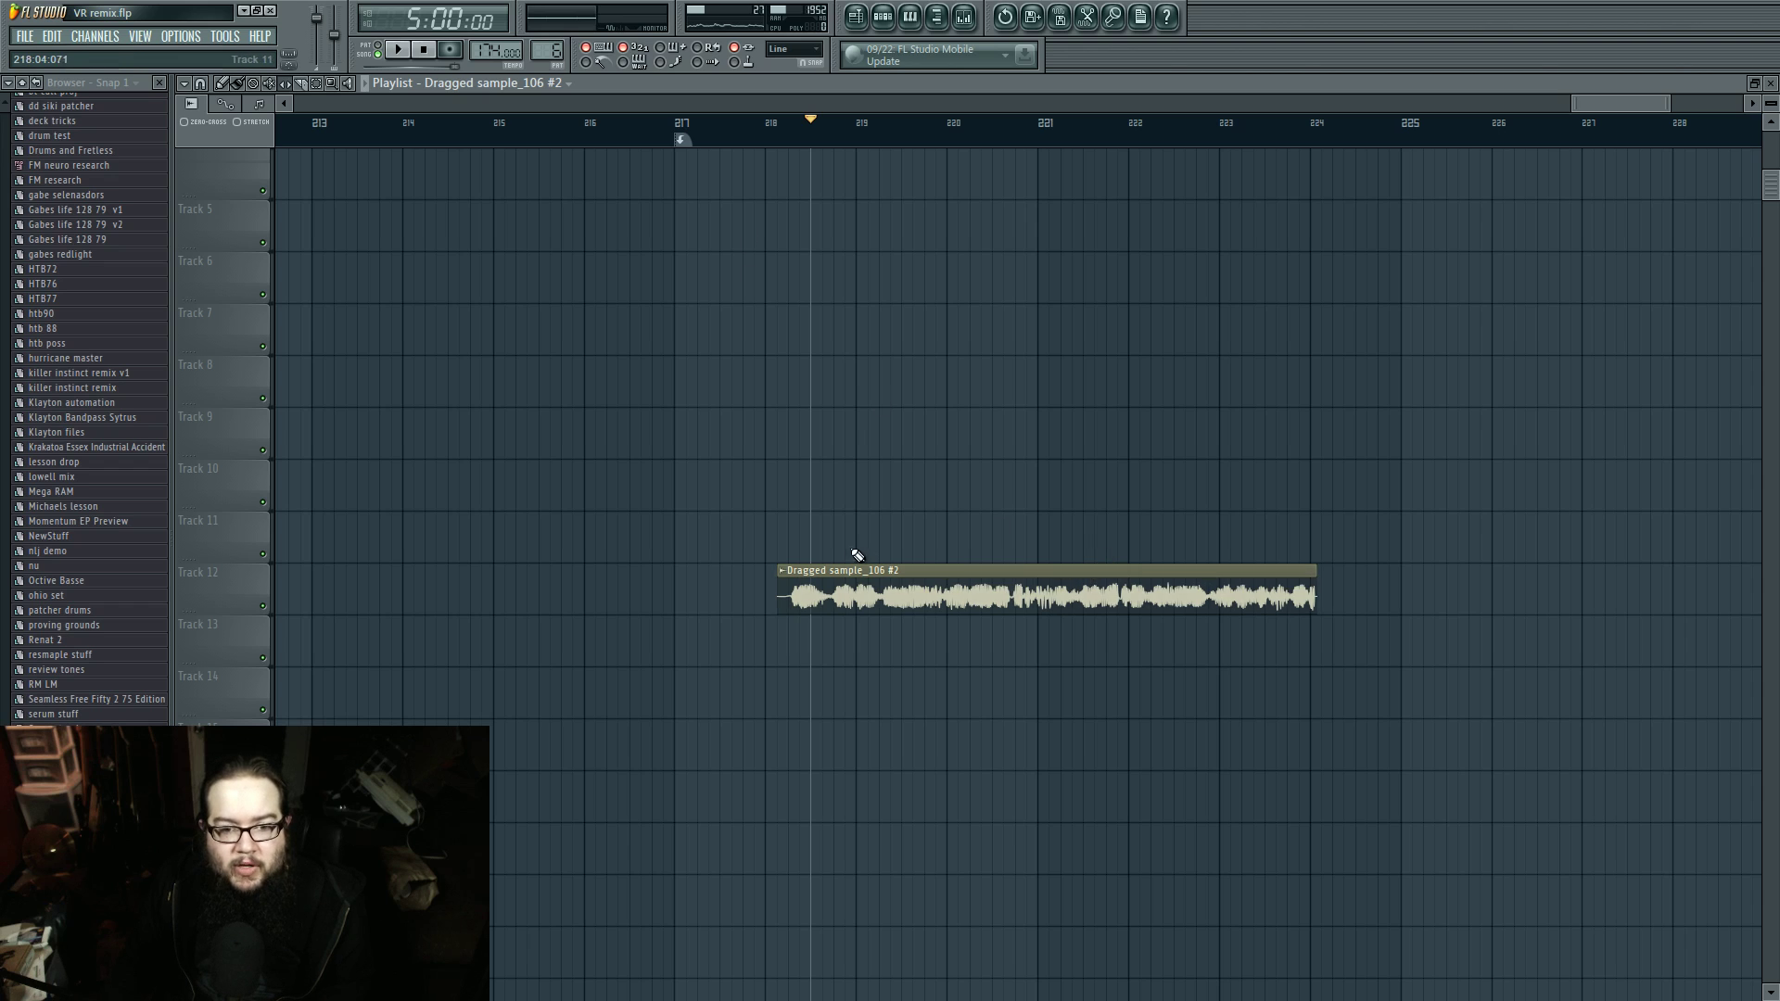
pyautogui.moveTo(857, 570); pyautogui.dragTo(846, 570)
pyautogui.click(765, 125)
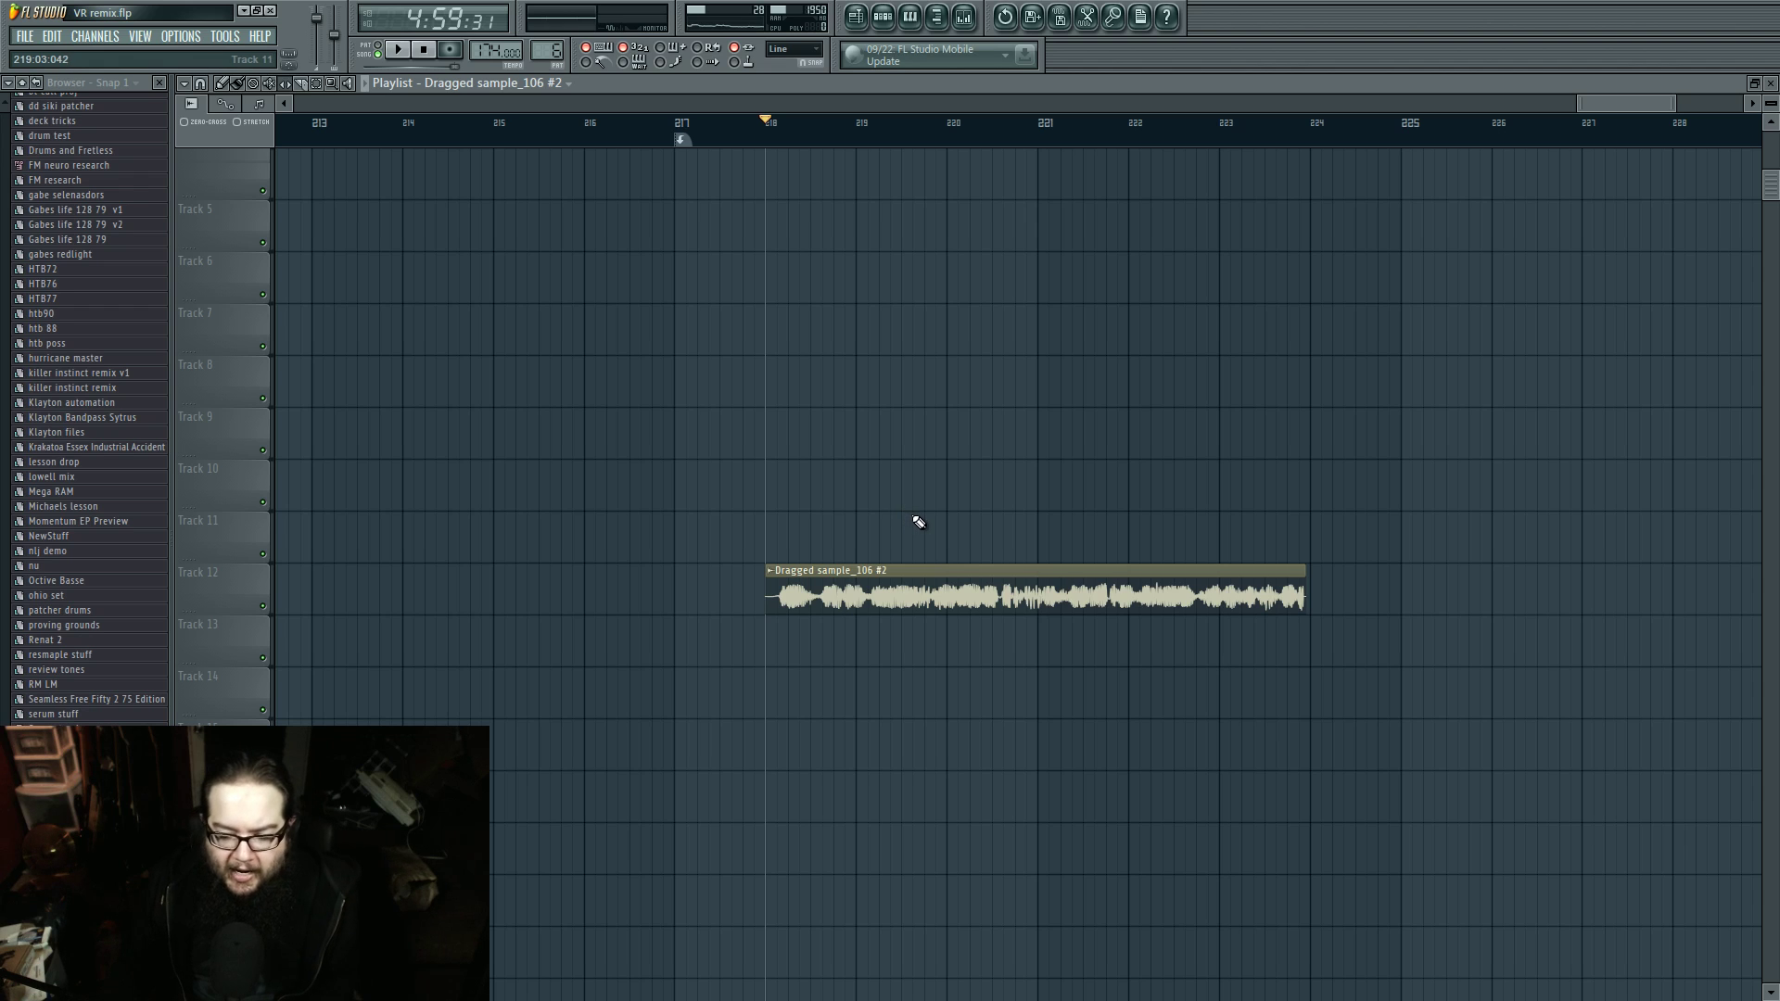
pyautogui.press('space')
pyautogui.scroll(2, 913, 521)
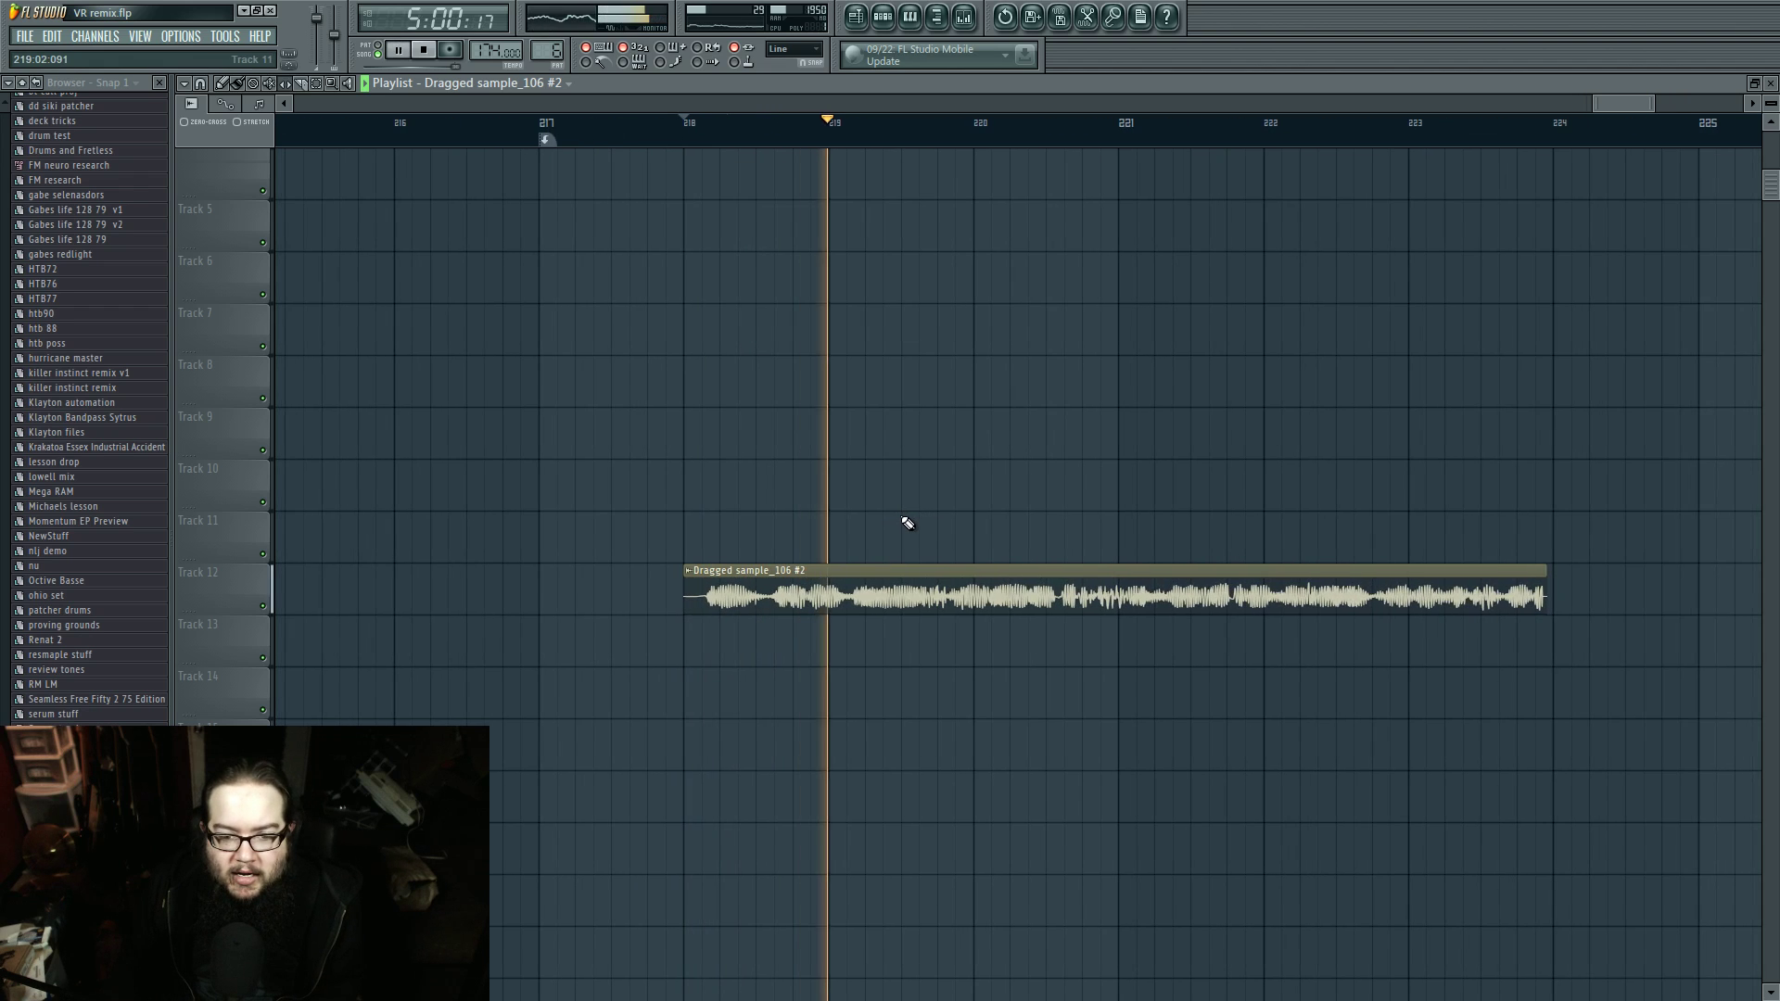
pyautogui.press('space')
pyautogui.press('space')
pyautogui.press('space')
# Step: Audition the Dragged sample_106 #2 clip with Reverse turned off in its channel settings, and restore Reverse
pyautogui.doubleClick(873, 573)
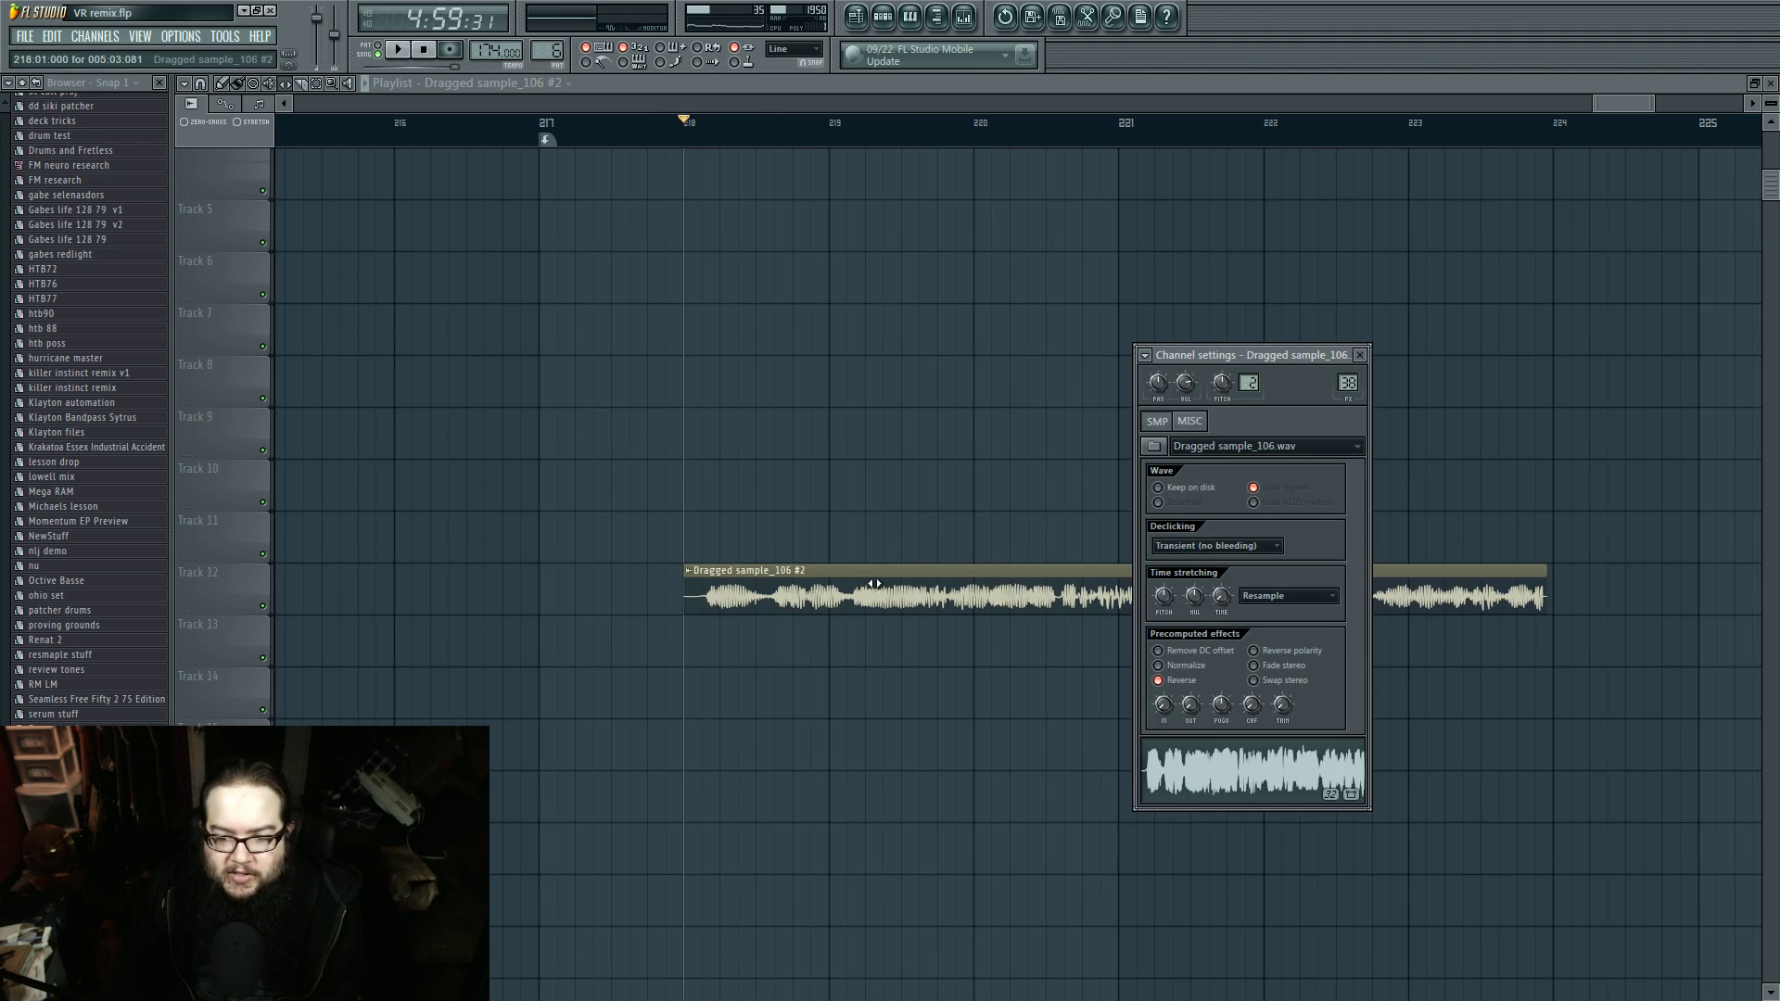
pyautogui.click(1183, 686)
pyautogui.press('space')
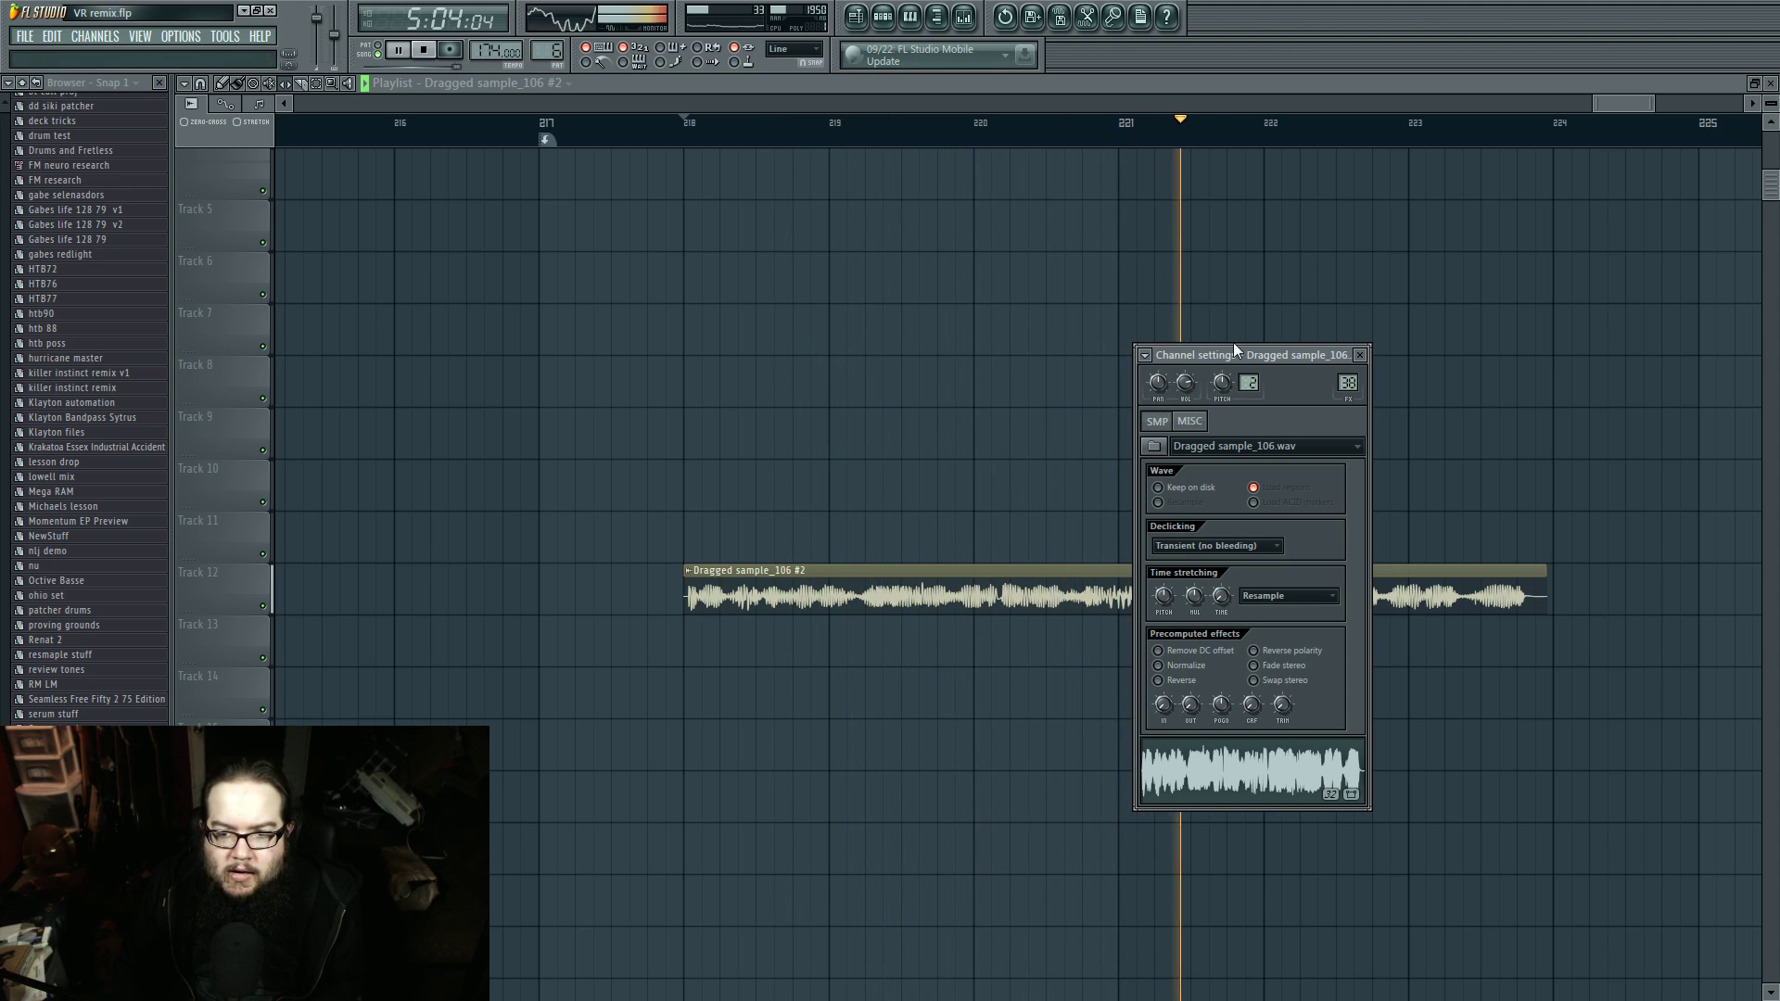
pyautogui.moveTo(1232, 358); pyautogui.dragTo(517, 312)
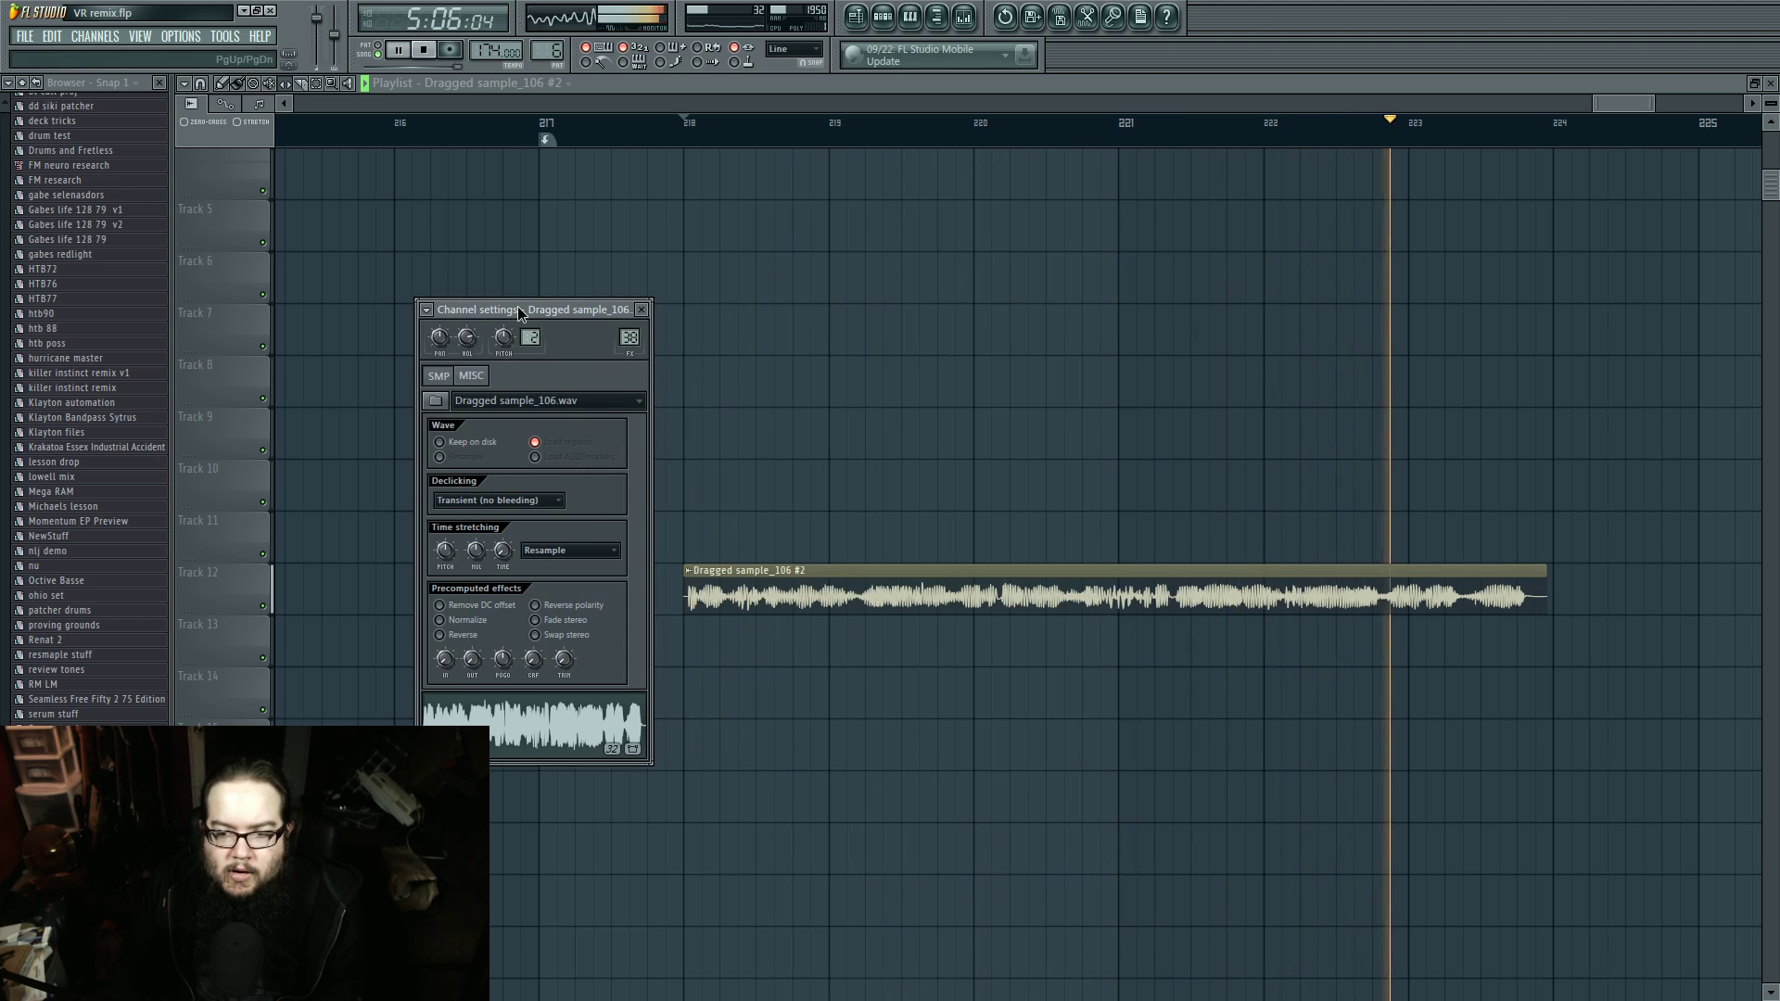
pyautogui.press('space')
pyautogui.click(462, 637)
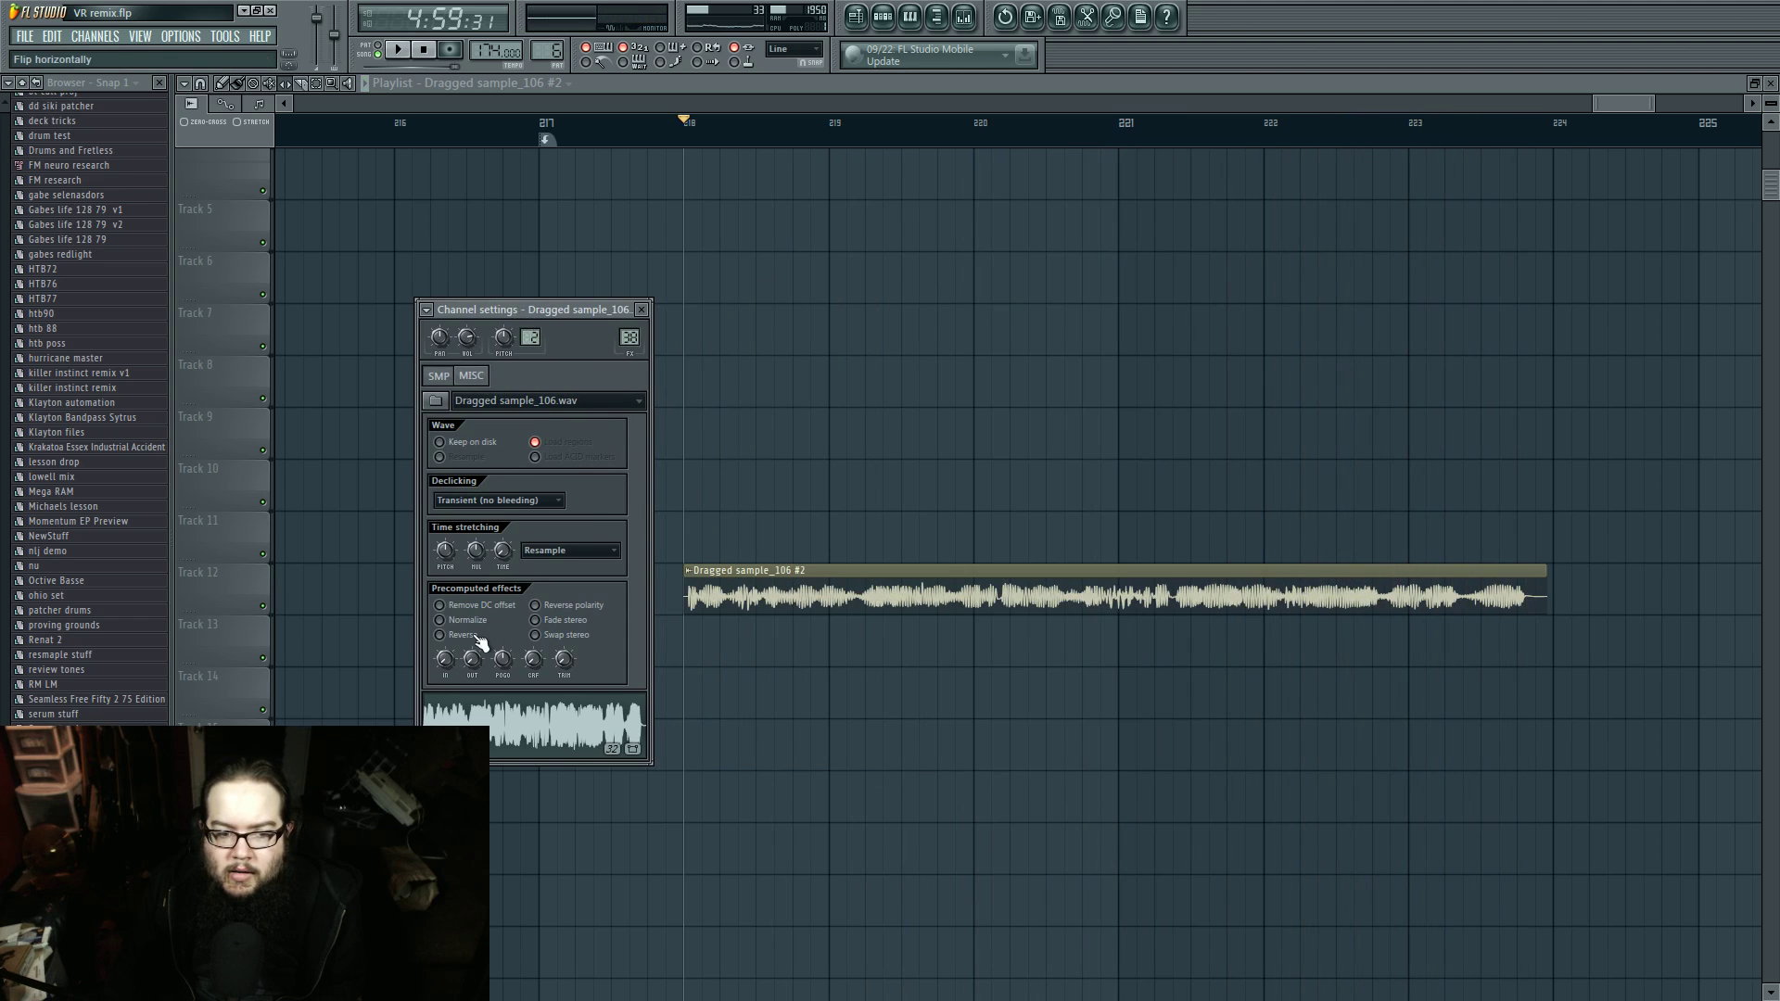
pyautogui.click(644, 310)
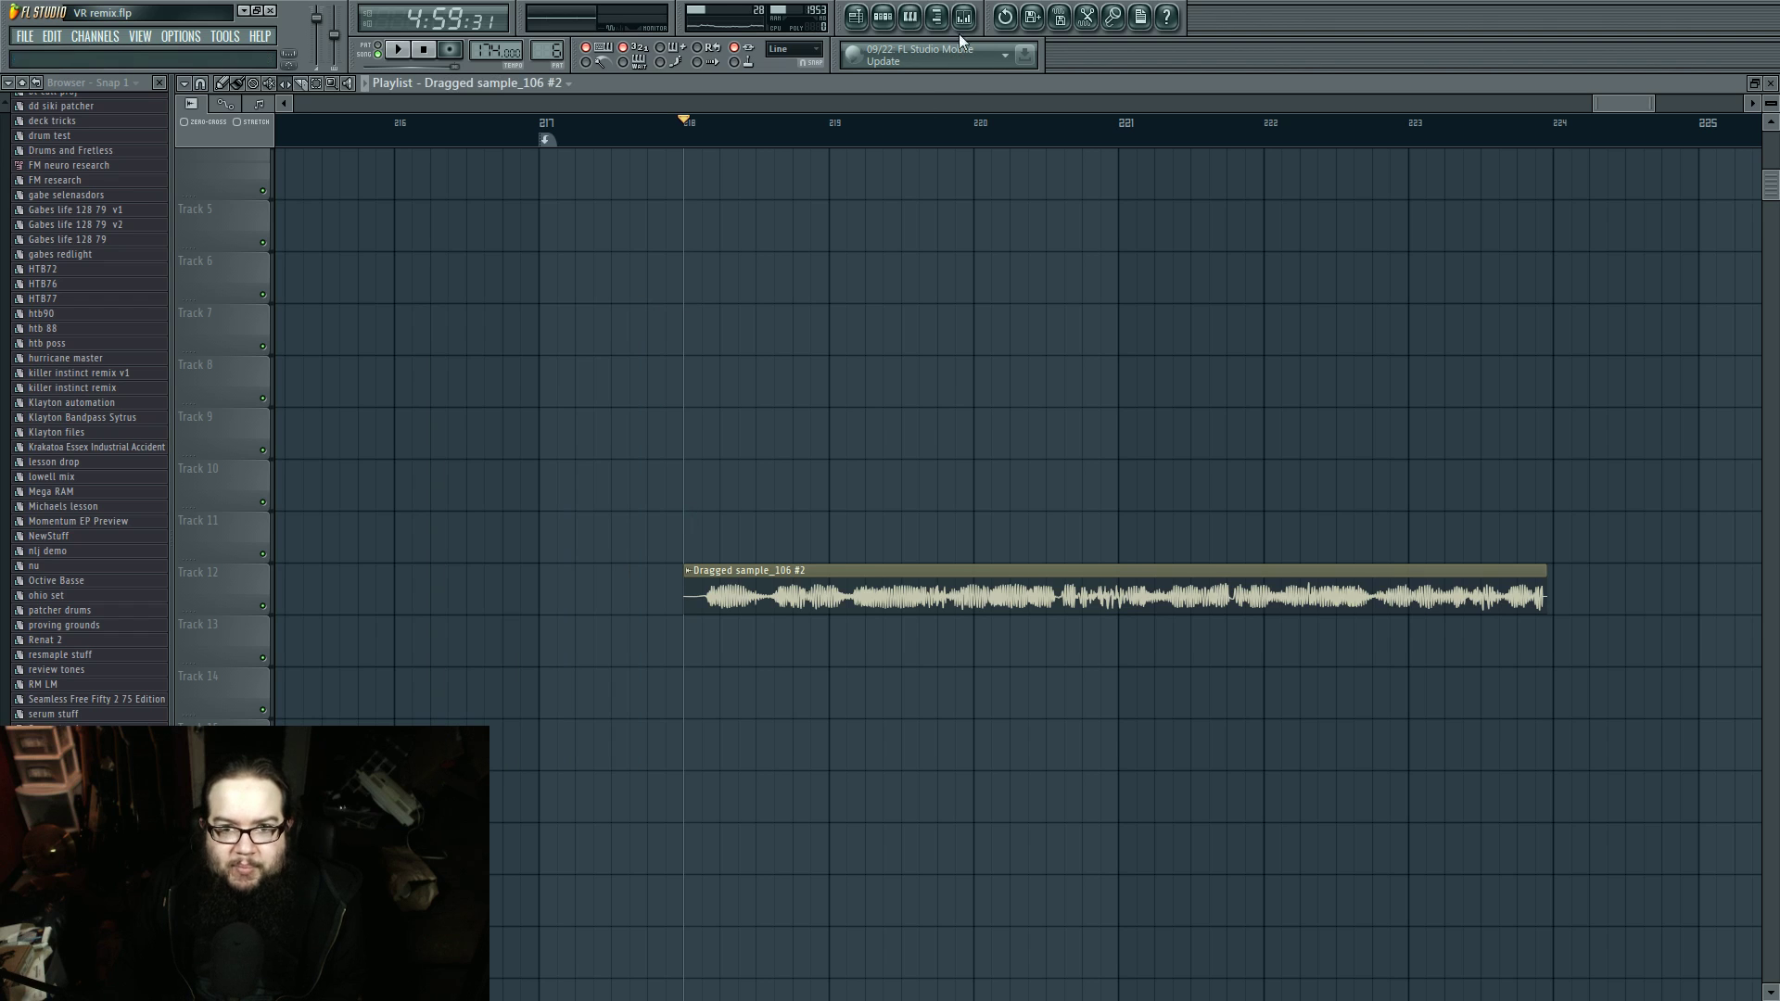
# Step: Check the empty effect slots of mixer track Insert 38 while briefly playing the clip, and close the mixer
pyautogui.click(964, 20)
pyautogui.press('space')
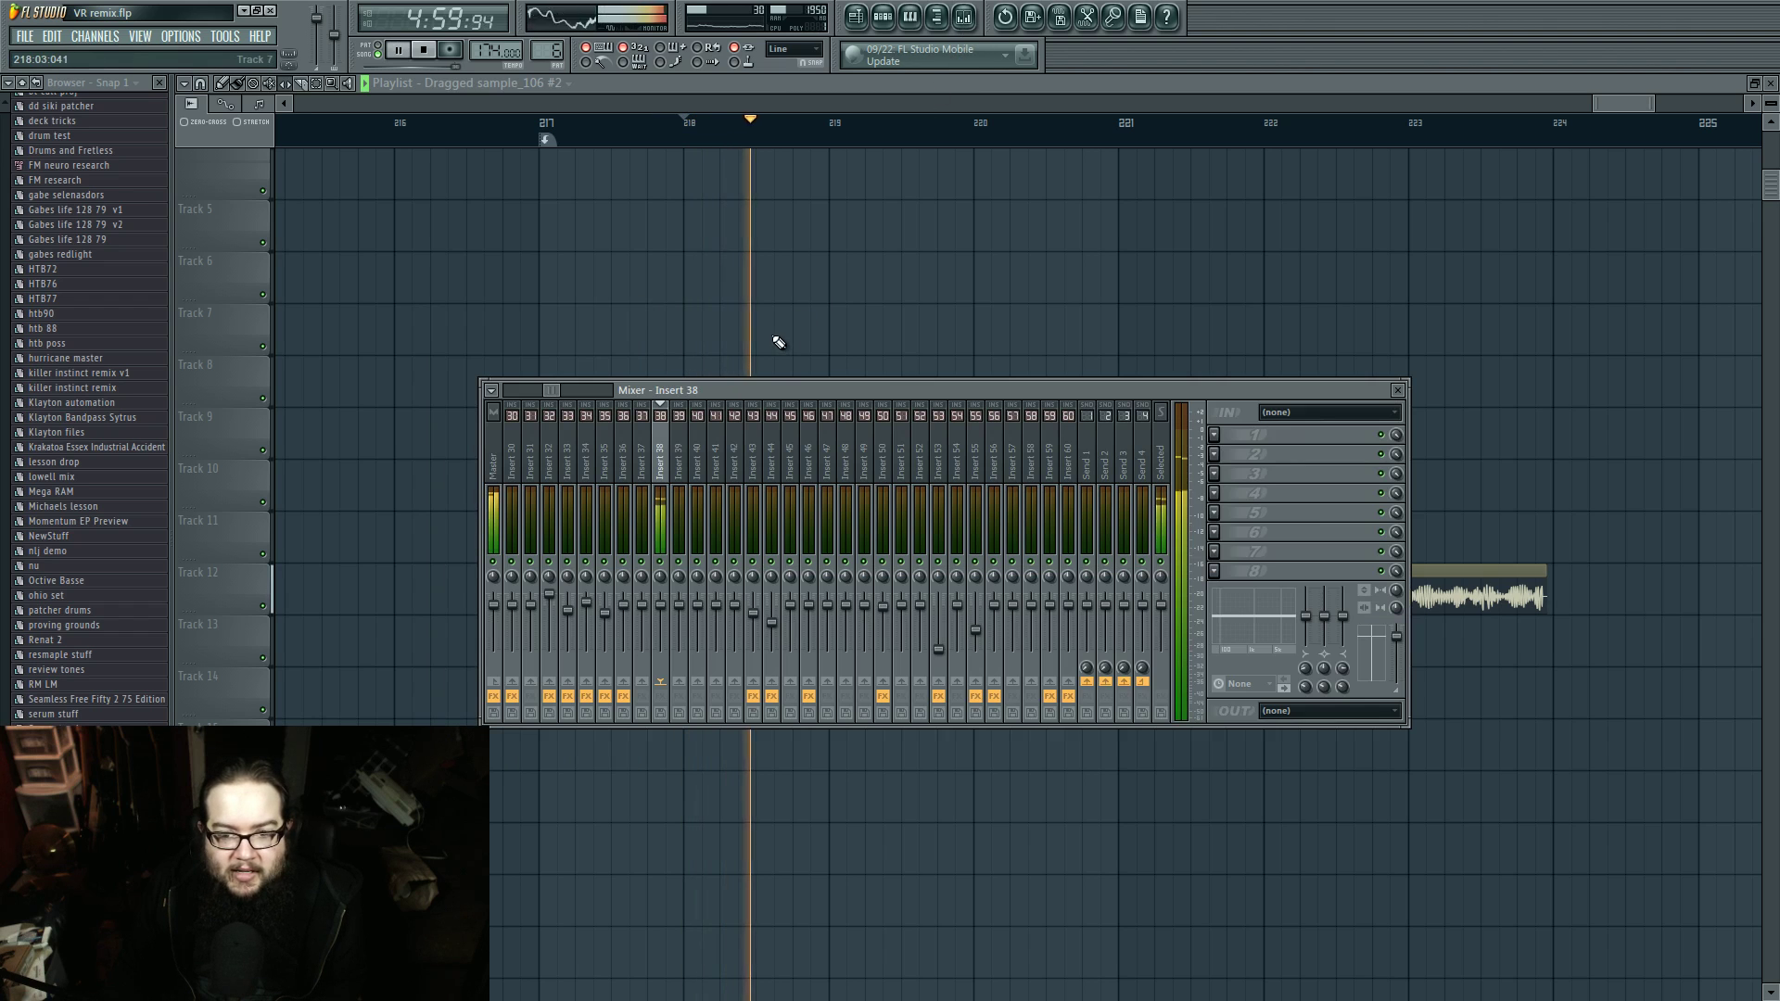
pyautogui.press('space')
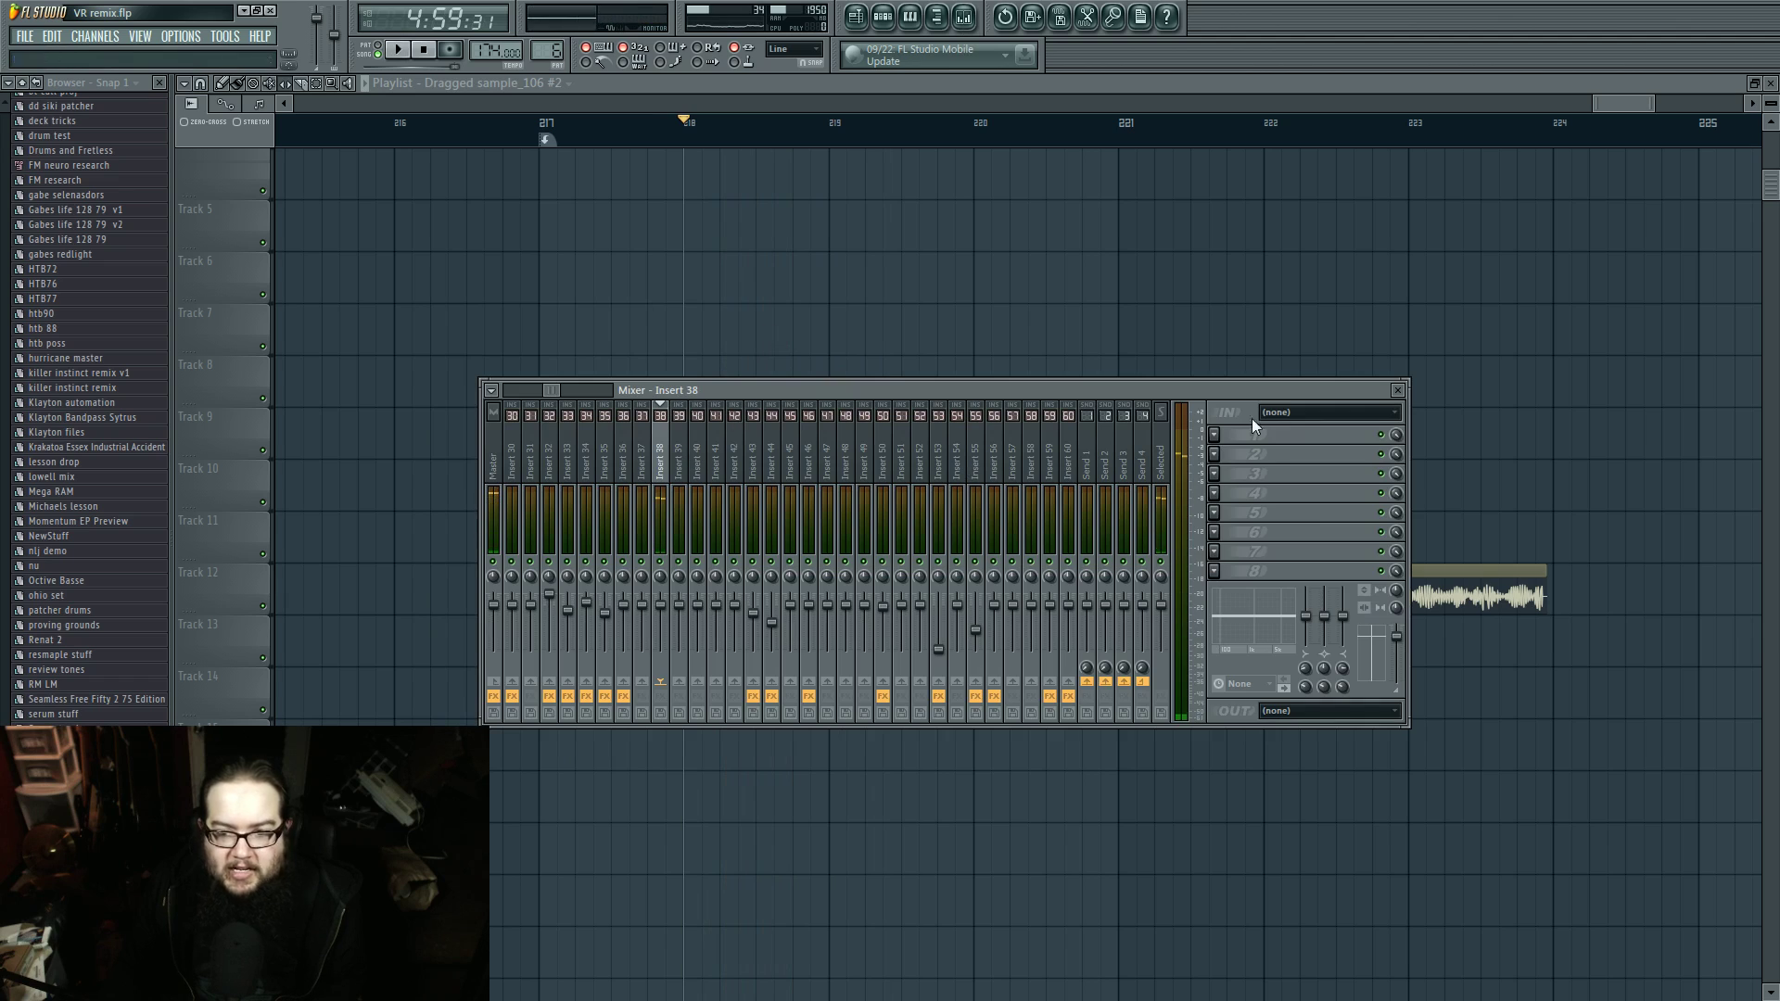
pyautogui.press('F9')
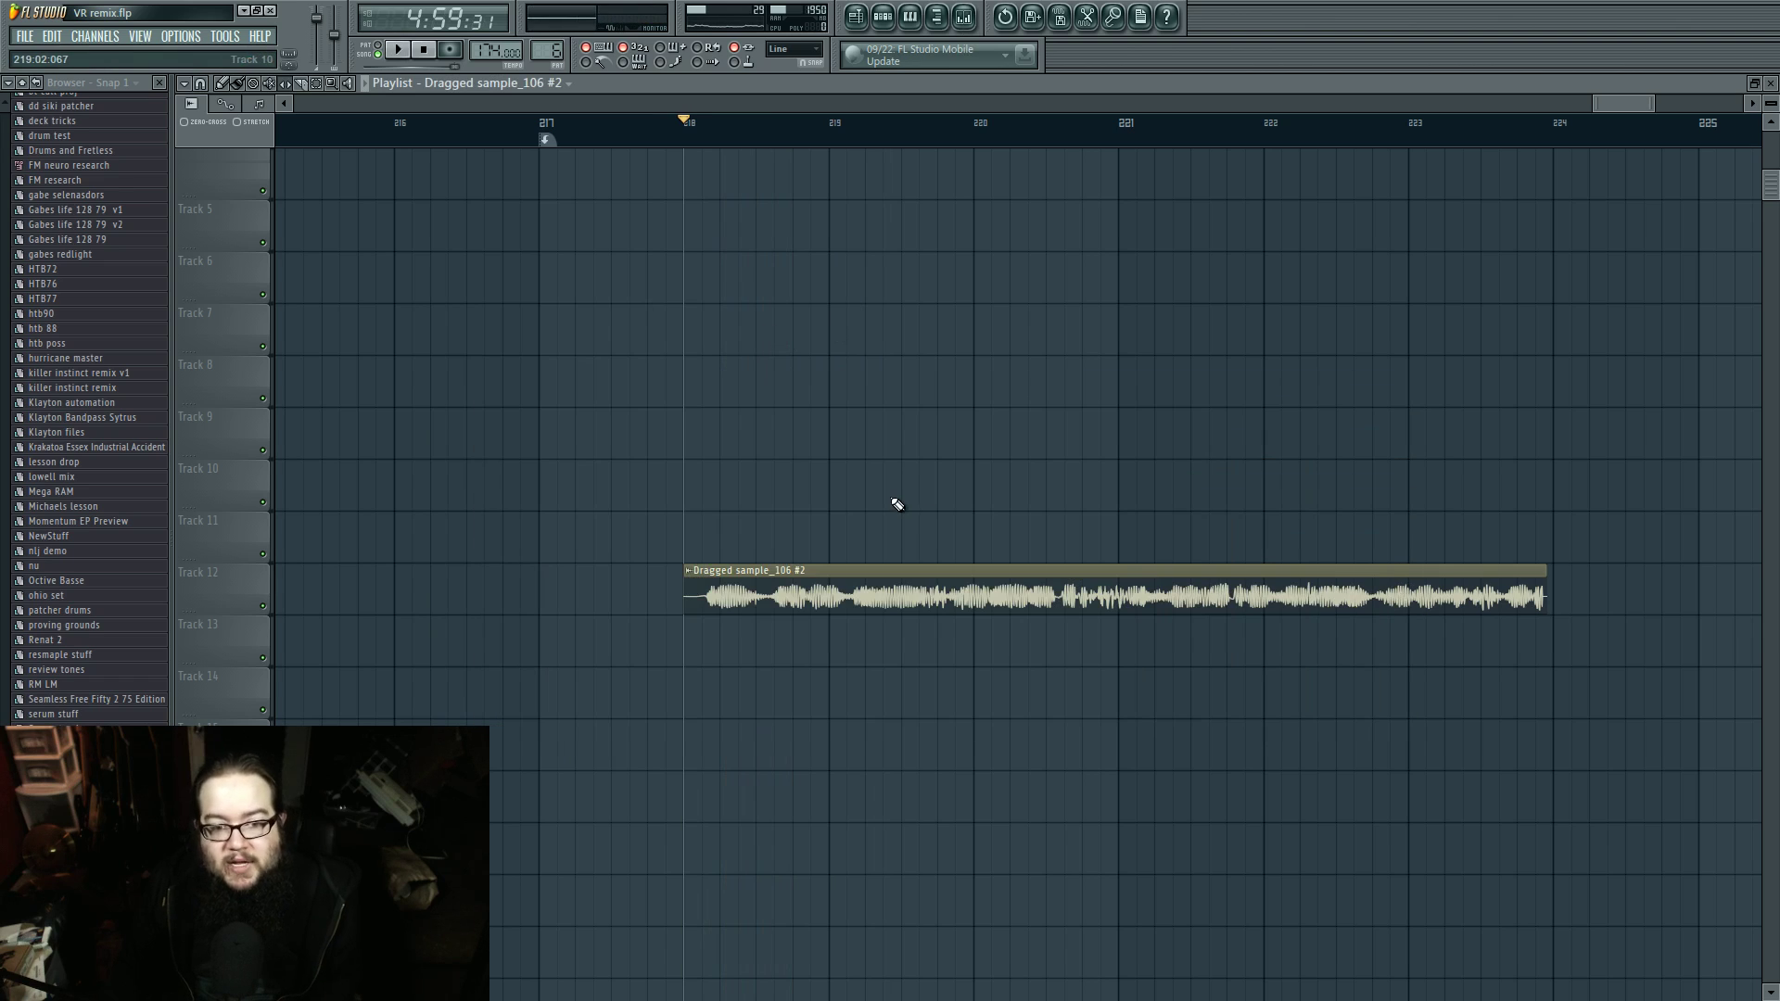
# Step: Play the reversed Dragged sample_106 #2 clip from bar 218 through bar 223, and delete it from Track 12
pyautogui.press('space')
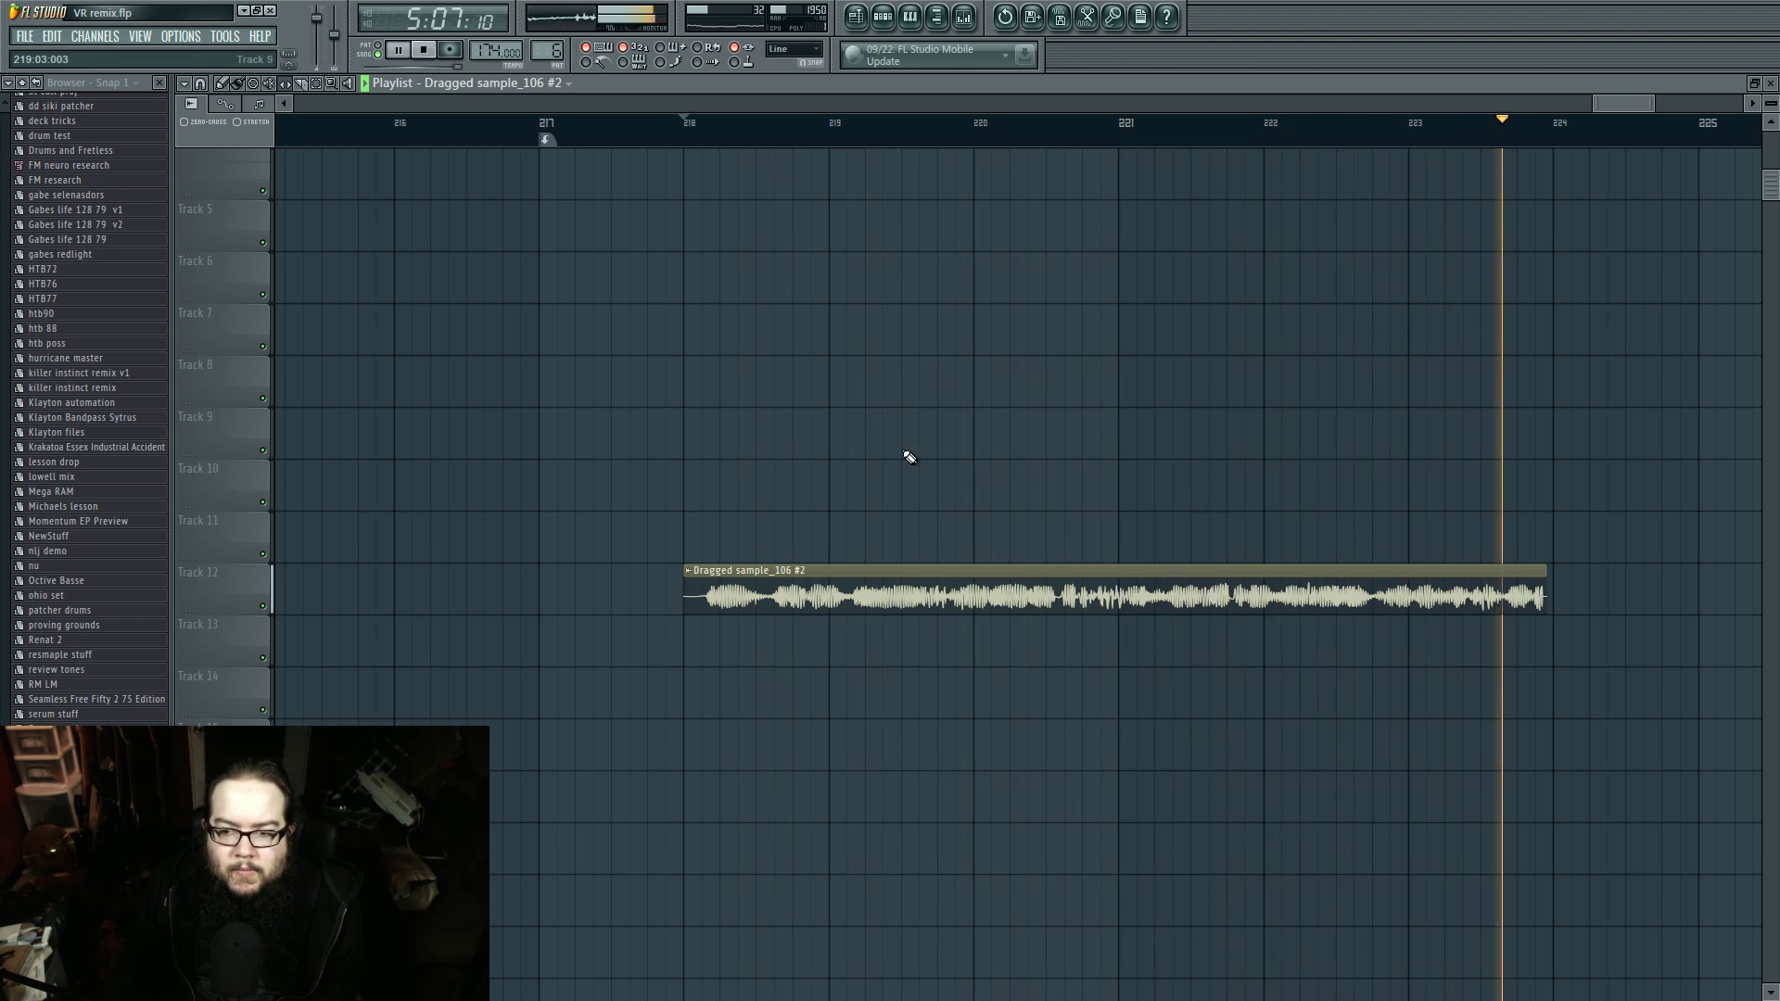
pyautogui.press('space')
pyautogui.scroll(-5, 910, 457)
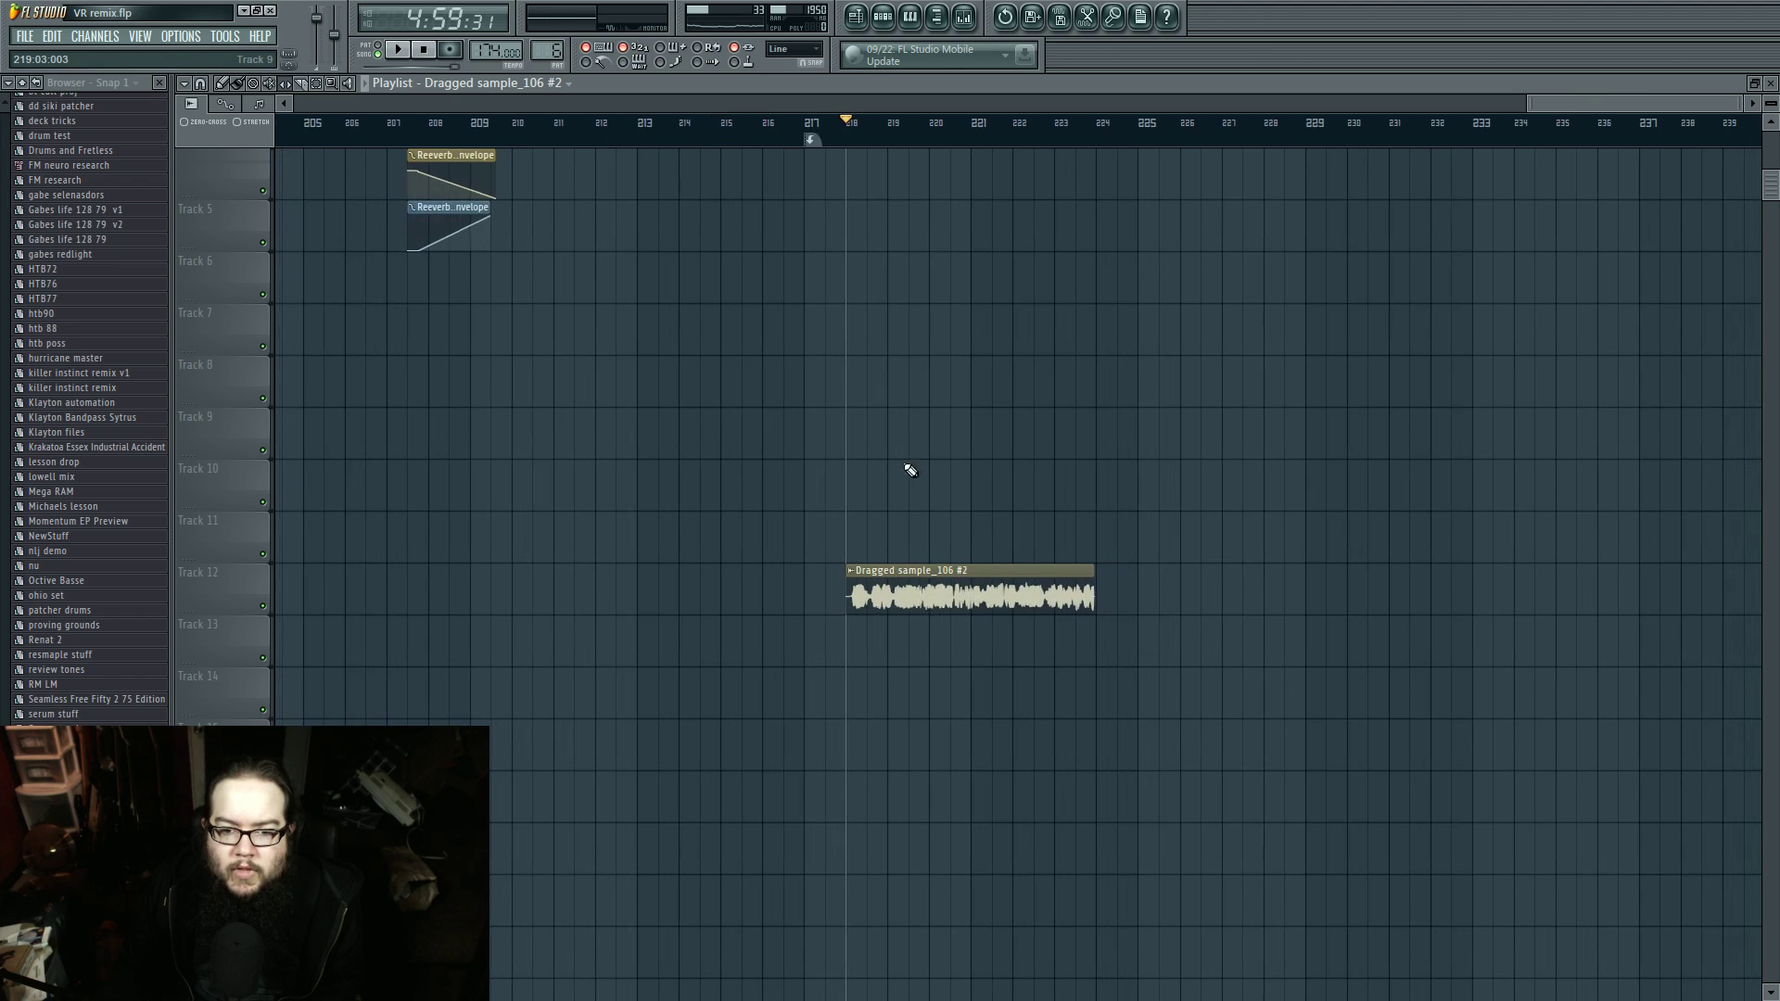
pyautogui.rightClick(972, 607)
# Step: Inspect the channel settings of the short Dragged sample_106 #3 clip on Track 5 near bar 173, and close them
pyautogui.scroll(-5, 972, 614)
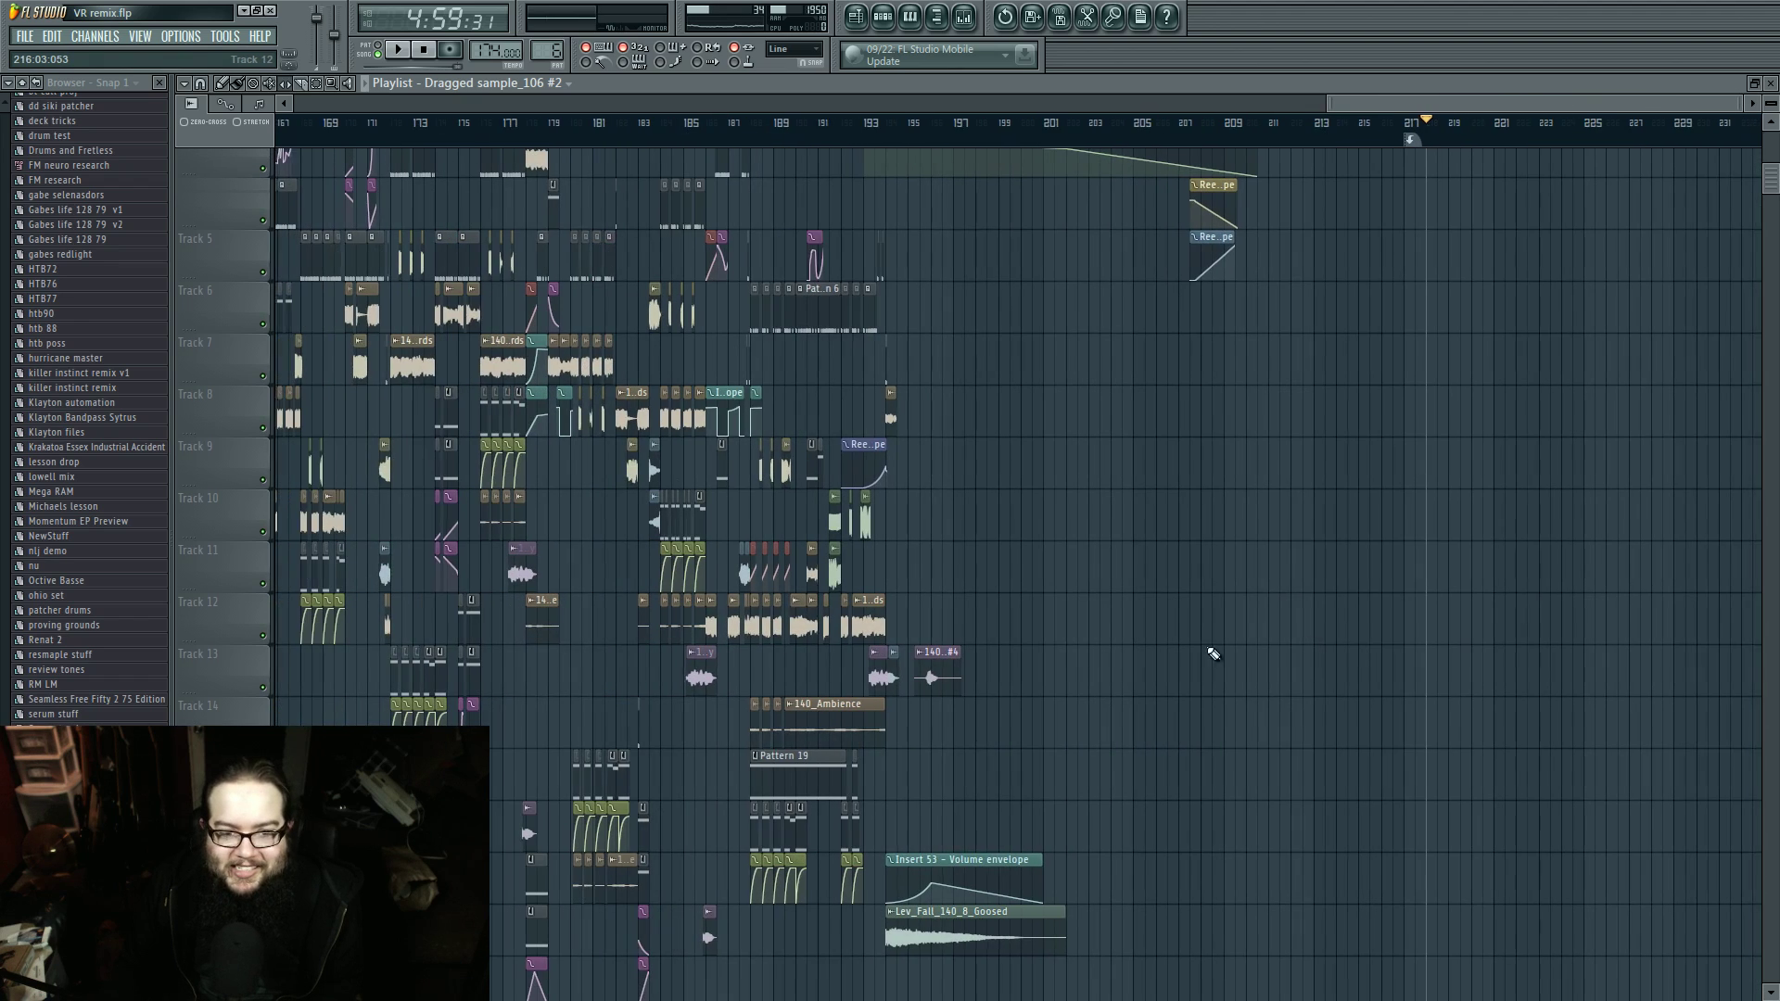
pyautogui.scroll(6, 980, 627)
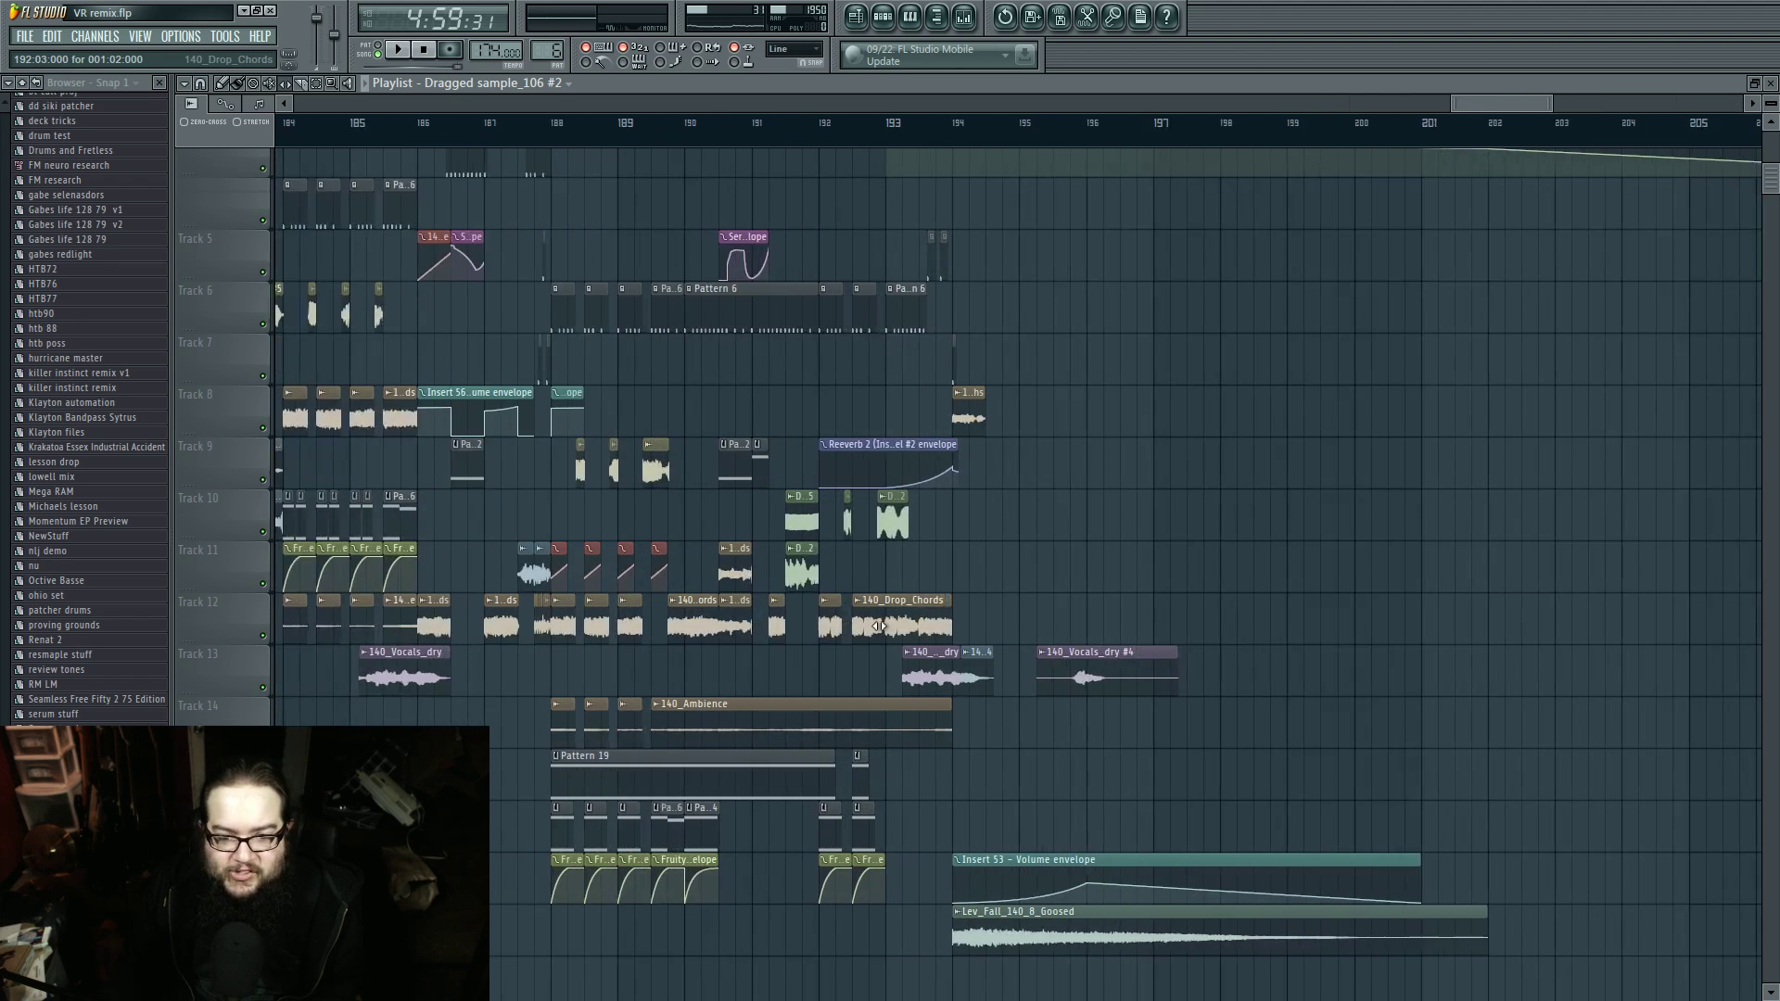
pyautogui.moveTo(1778, 654); pyautogui.dragTo(1327, 603)
pyautogui.scroll(-2, 1297, 603)
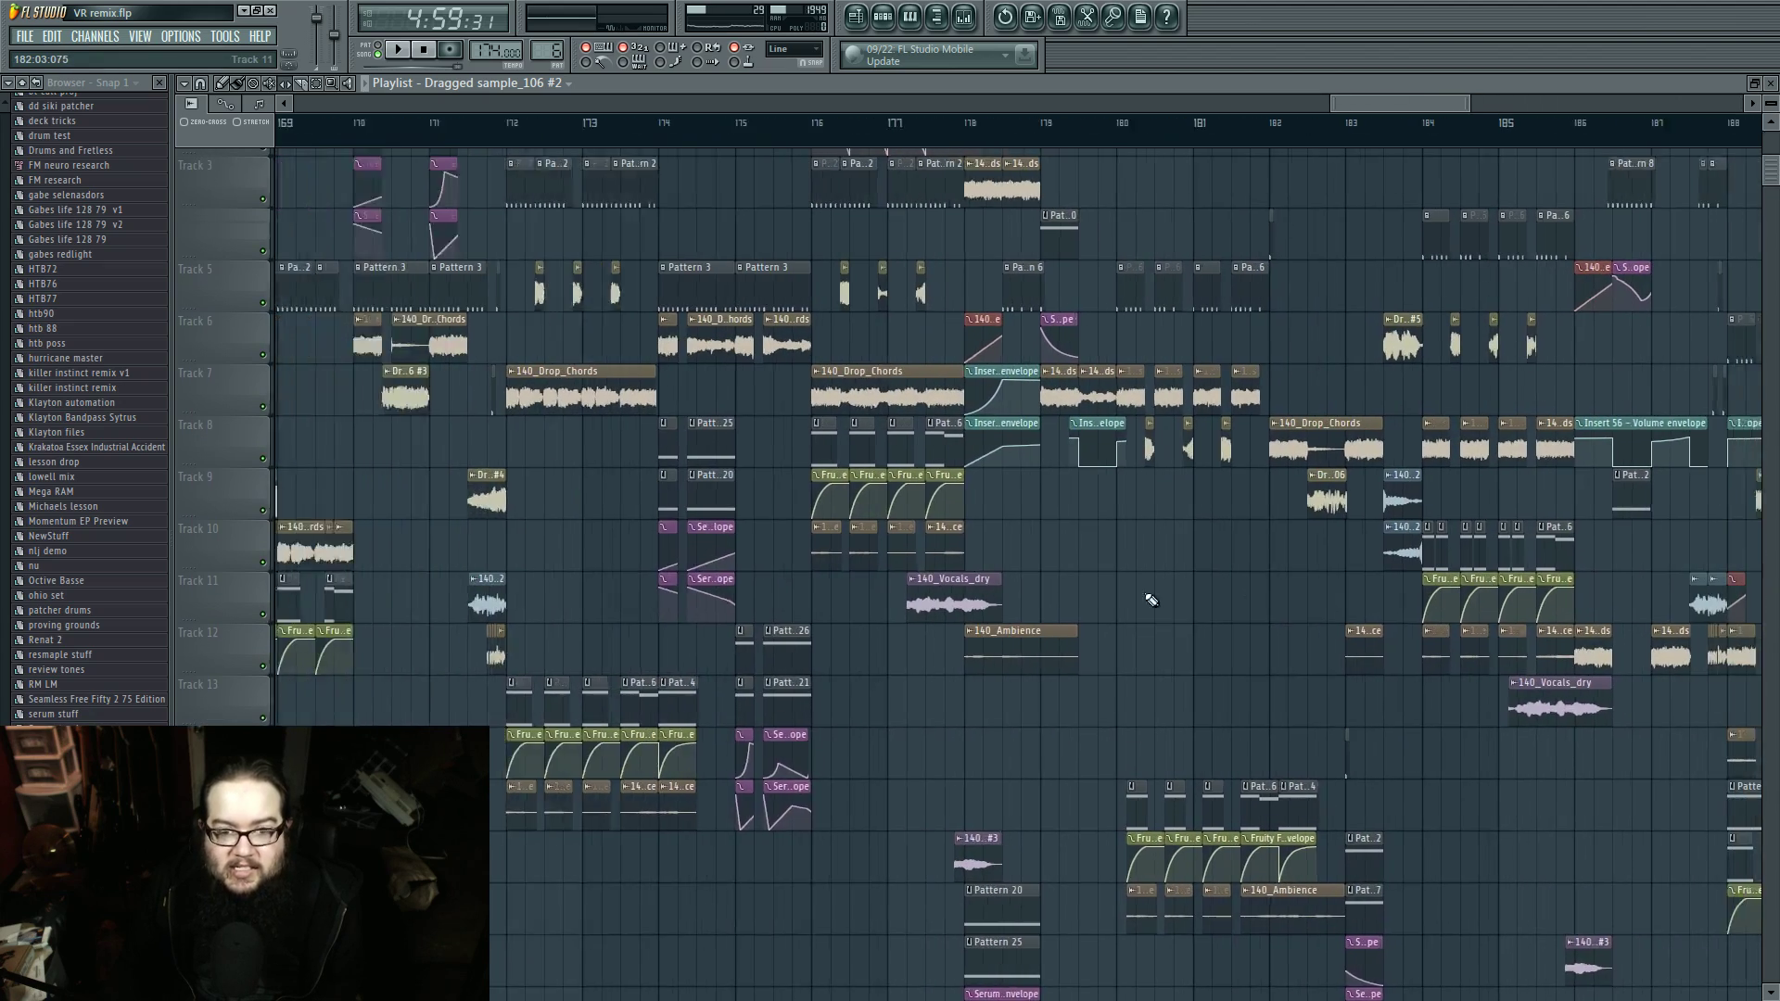
pyautogui.moveTo(1152, 599); pyautogui.dragTo(1196, 687)
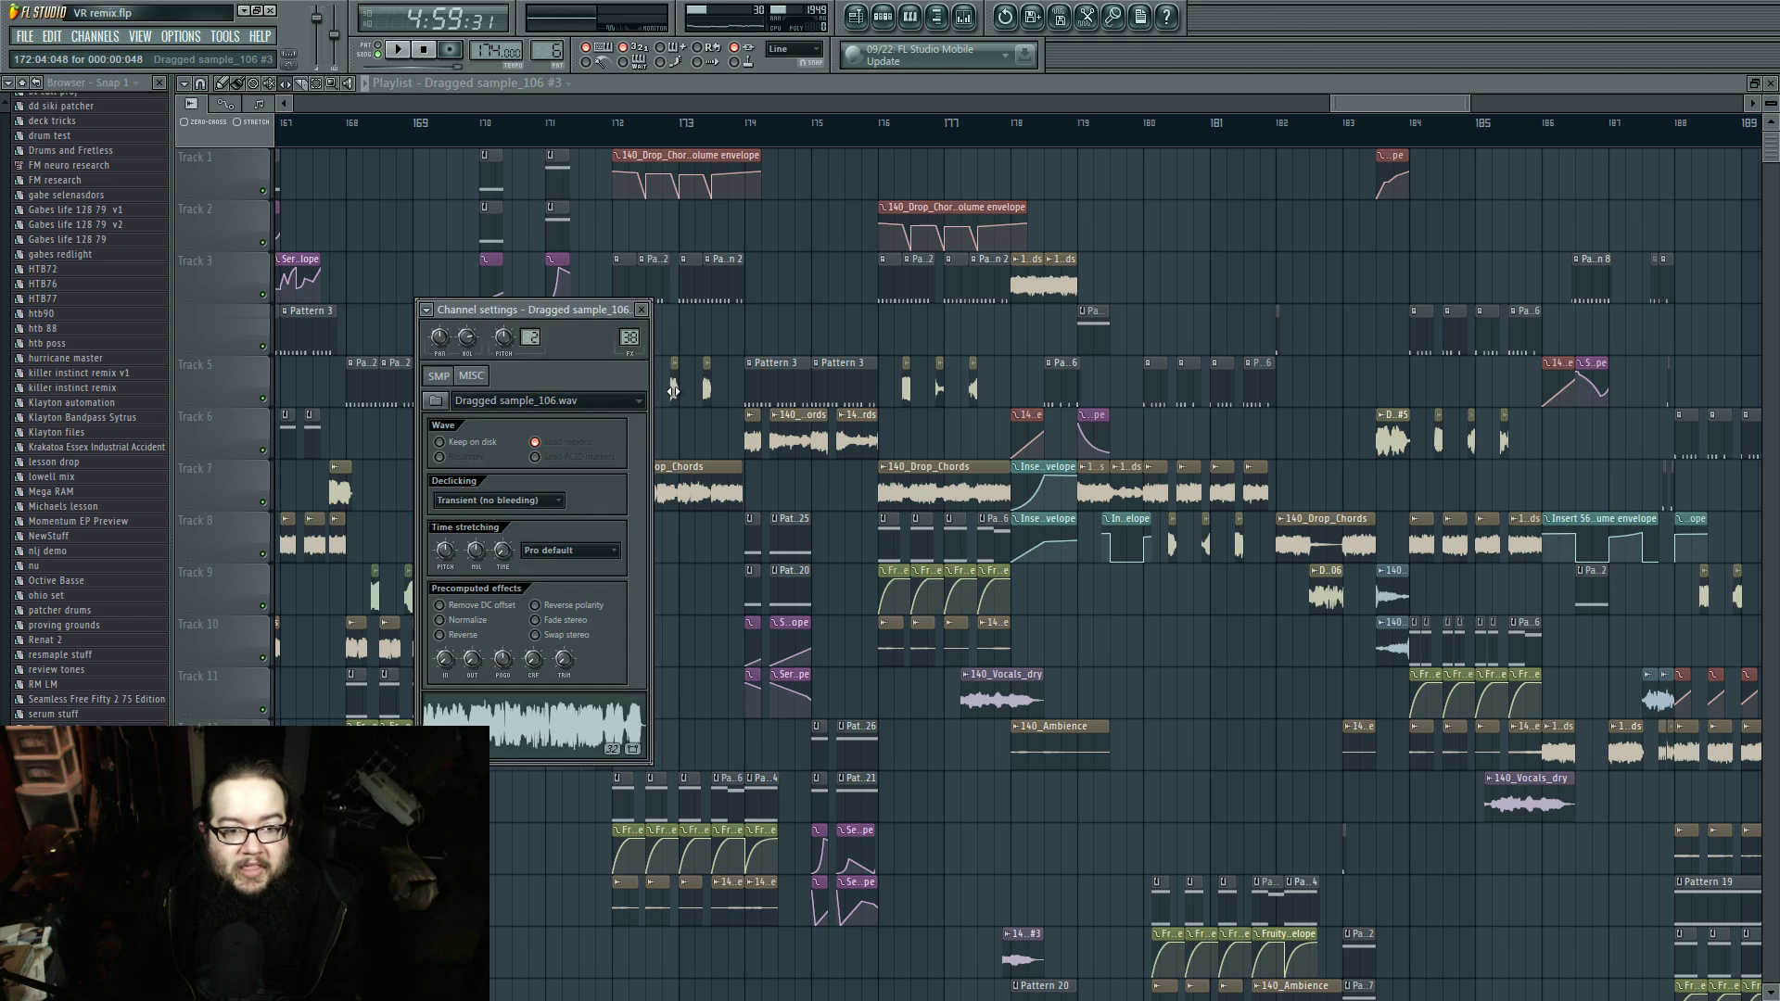
pyautogui.press('Escape')
# Step: Open the Sliced beats folder in the browser and preview Dragged sample_19
pyautogui.moveTo(9, 189); pyautogui.dragTo(4, 145)
pyautogui.click(76, 389)
pyautogui.click(97, 478)
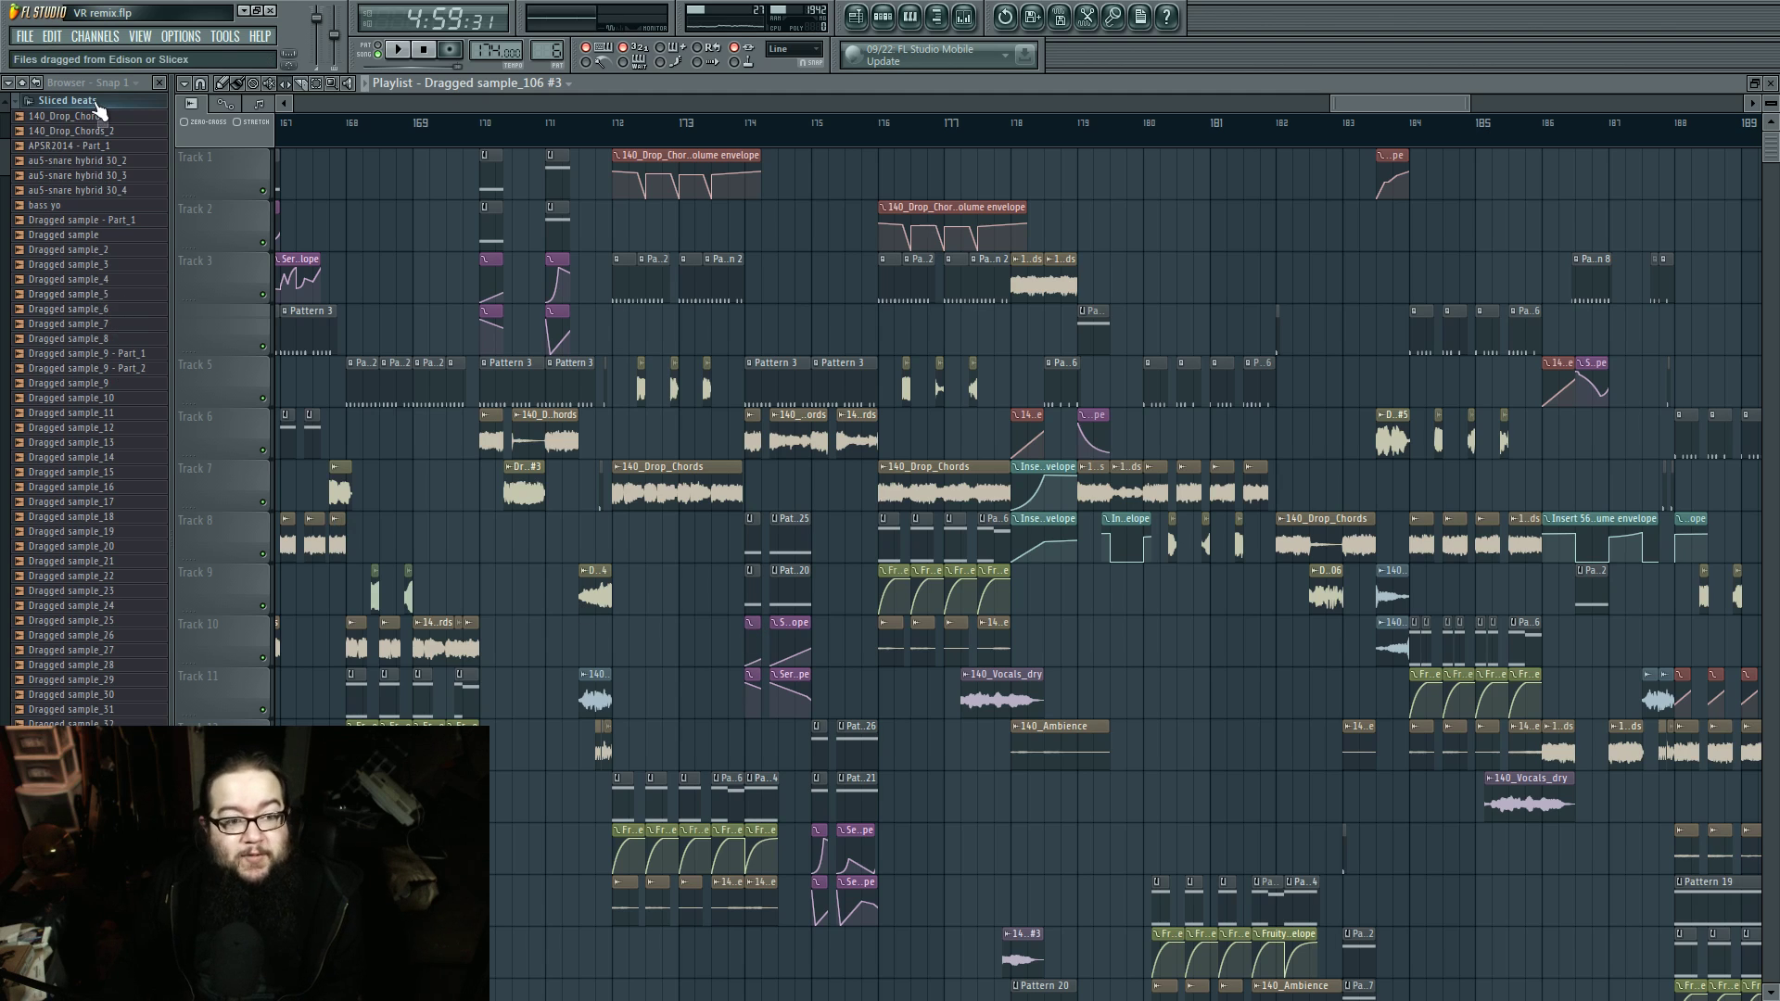
pyautogui.click(113, 533)
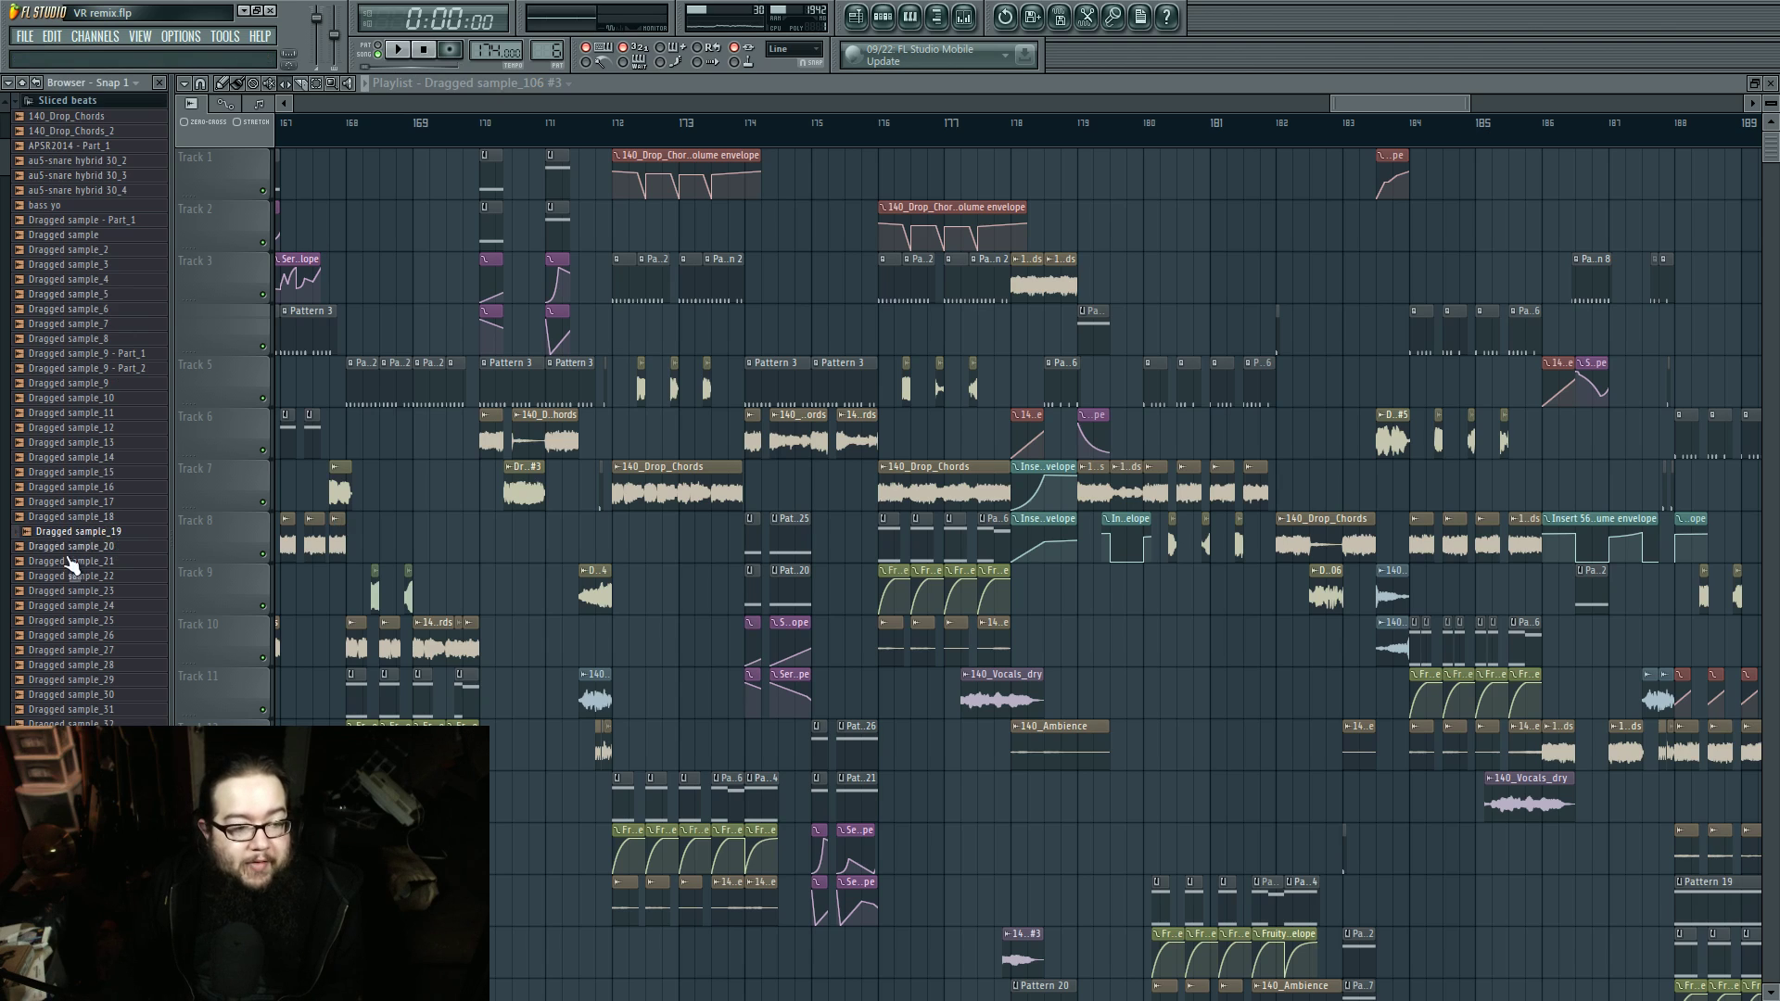
# Step: Preview the neighbouring resampled basses from Dragged sample_101 to Dragged sample_107 in the browser, ending on Dragged sample_106
pyautogui.scroll(-20, 72, 565)
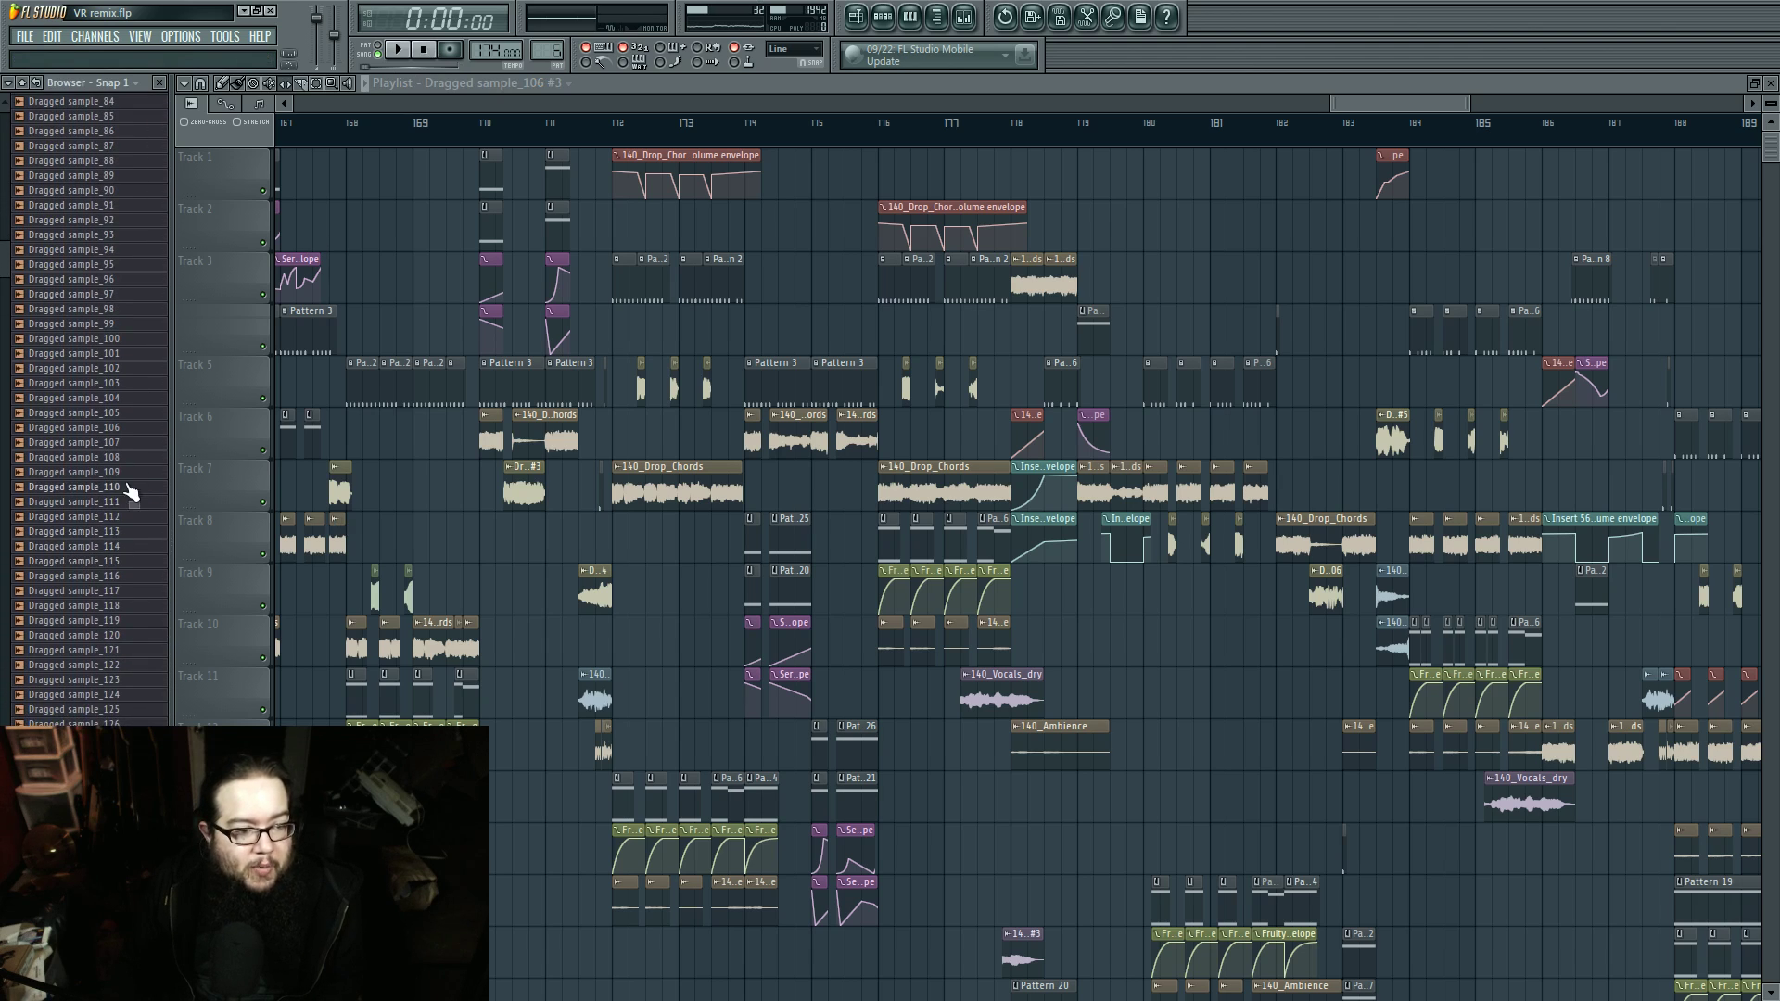
pyautogui.click(141, 429)
pyautogui.press('Up')
pyautogui.press('Up')
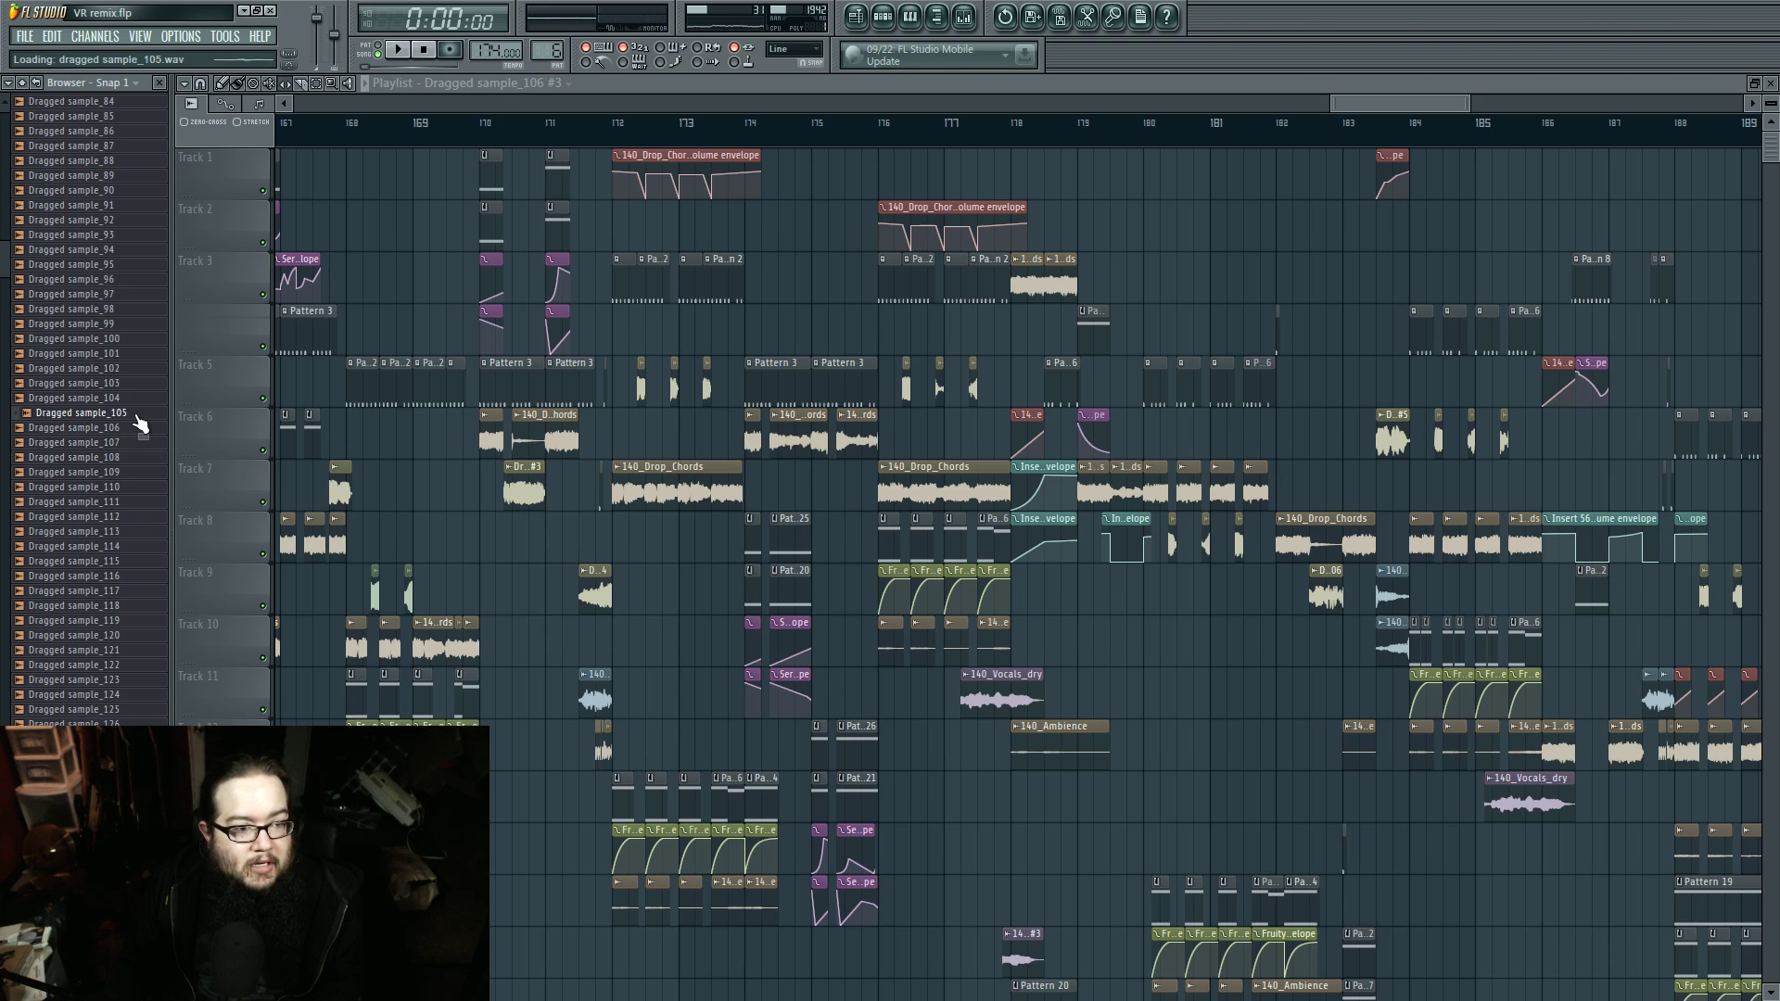
pyautogui.click(141, 382)
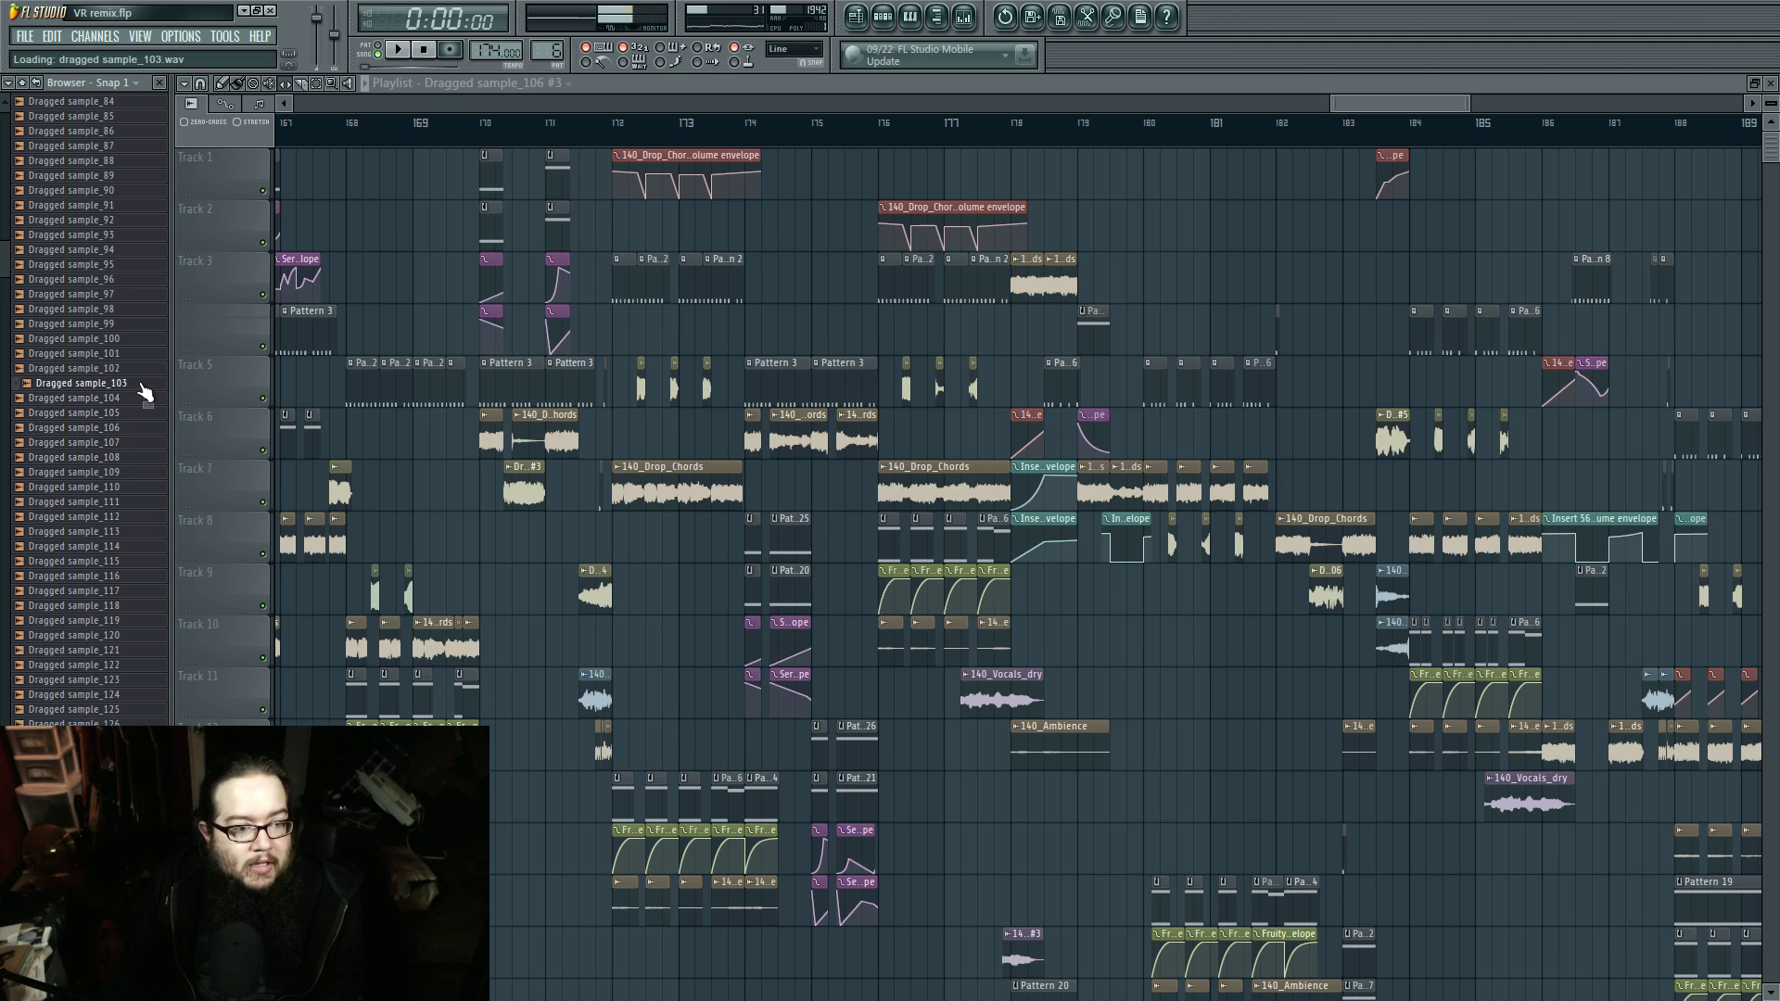
pyautogui.click(143, 371)
pyautogui.click(141, 355)
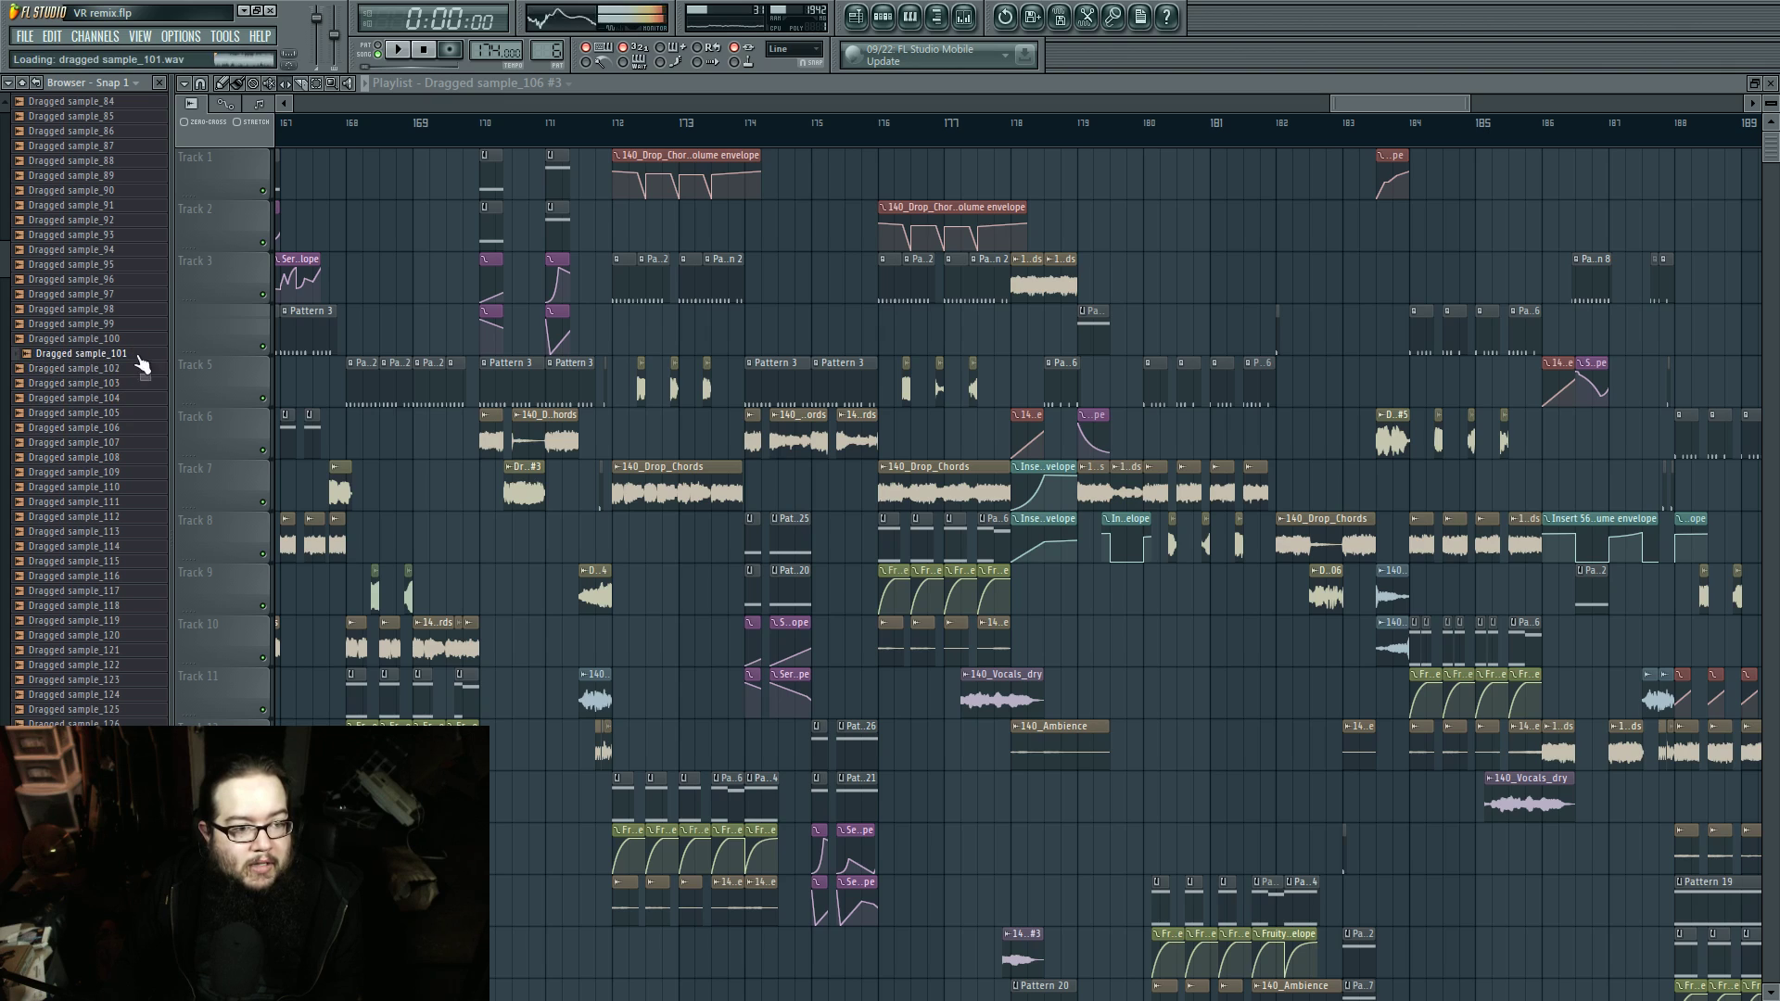
pyautogui.click(142, 430)
pyautogui.click(143, 444)
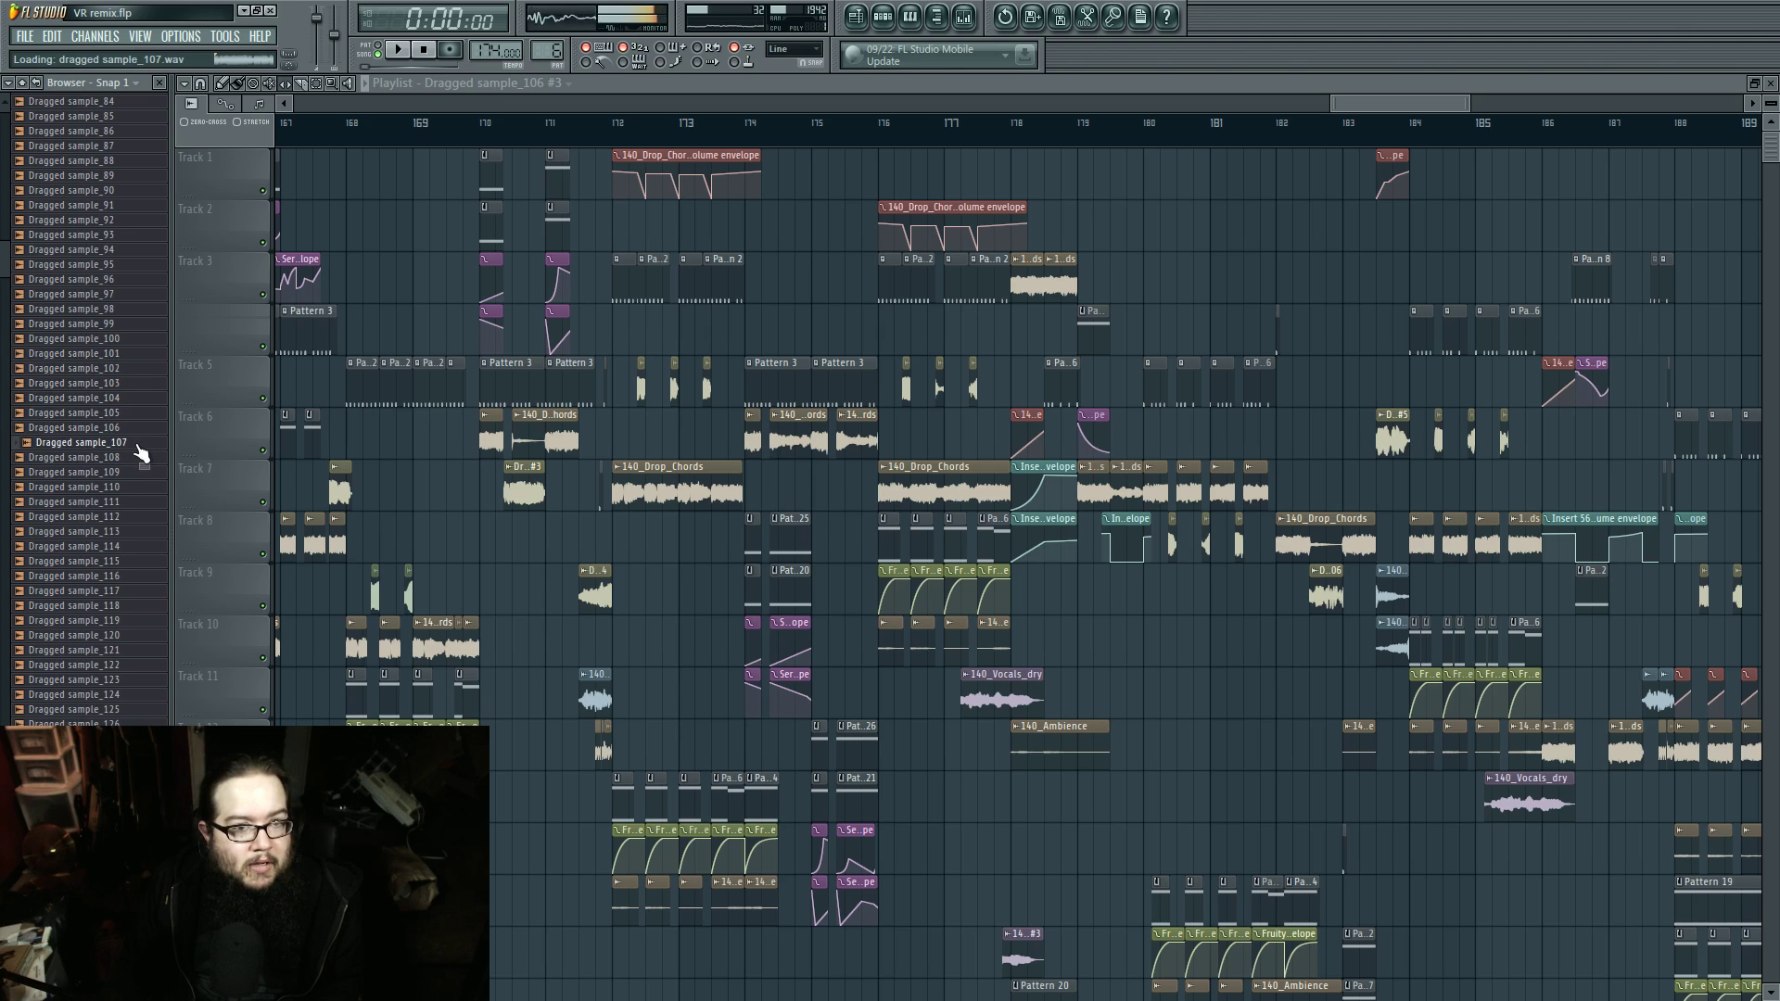
pyautogui.click(142, 429)
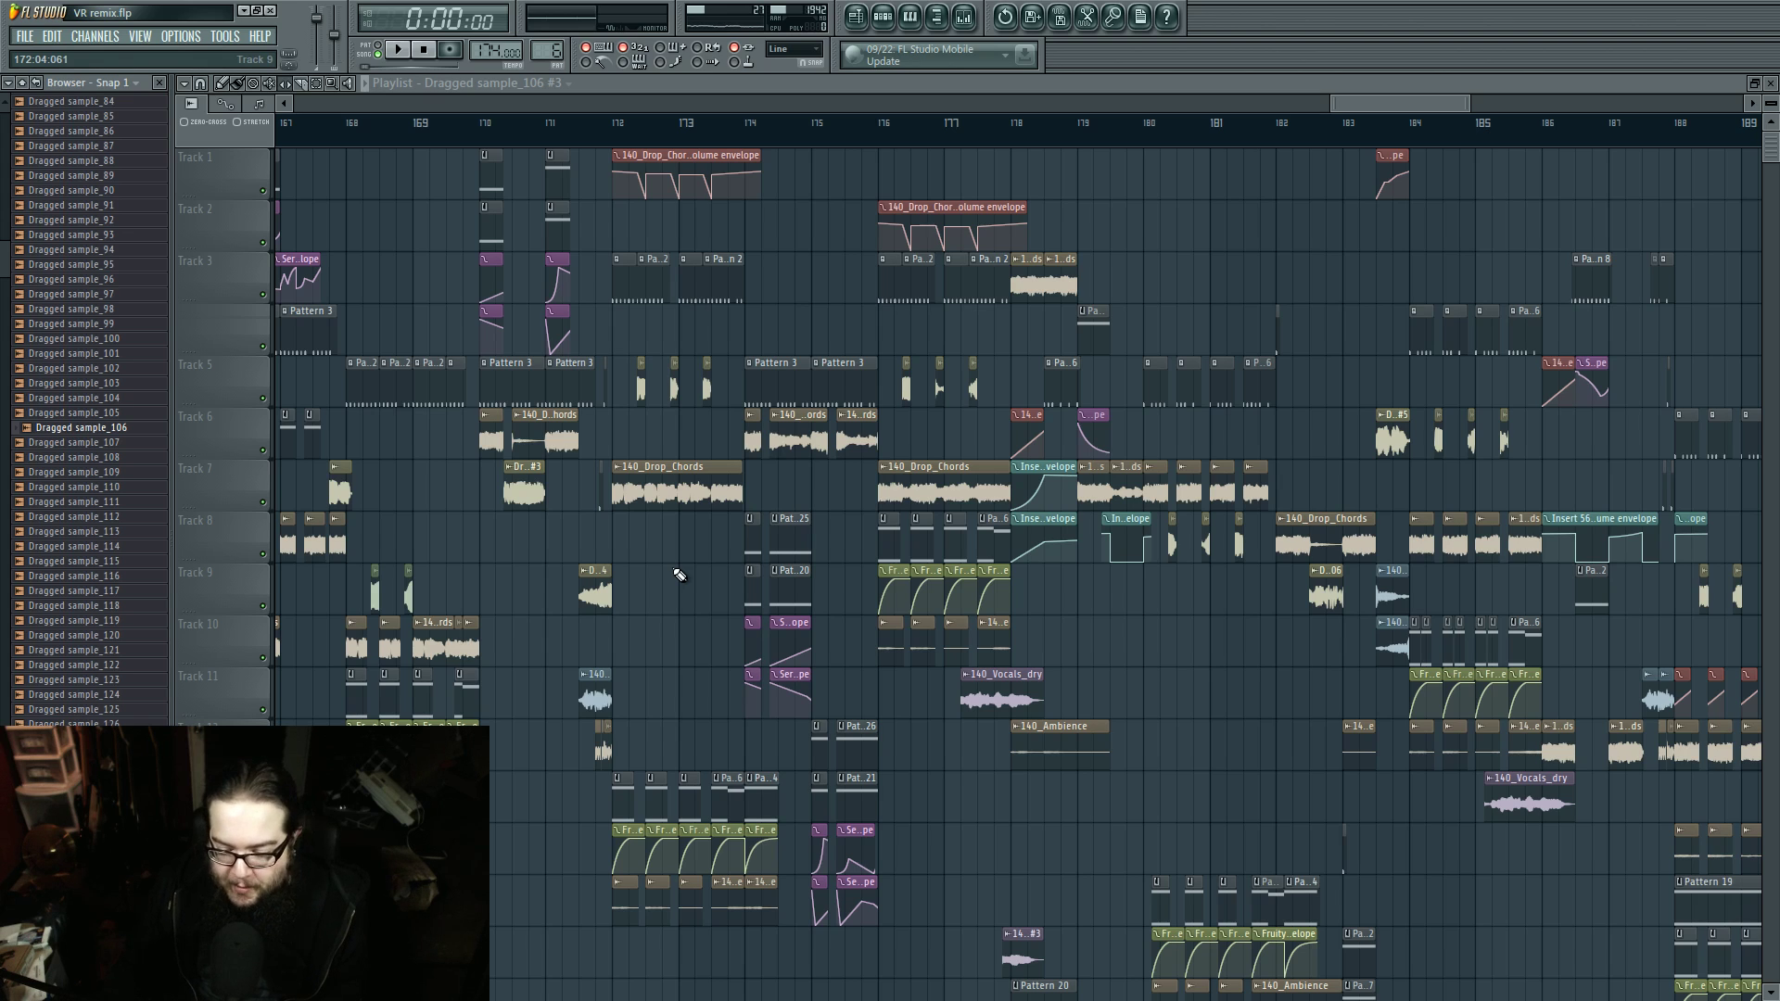
# Step: Play the second drop's resampled bass section briefly from bar 178
pyautogui.scroll(-5, 690, 600)
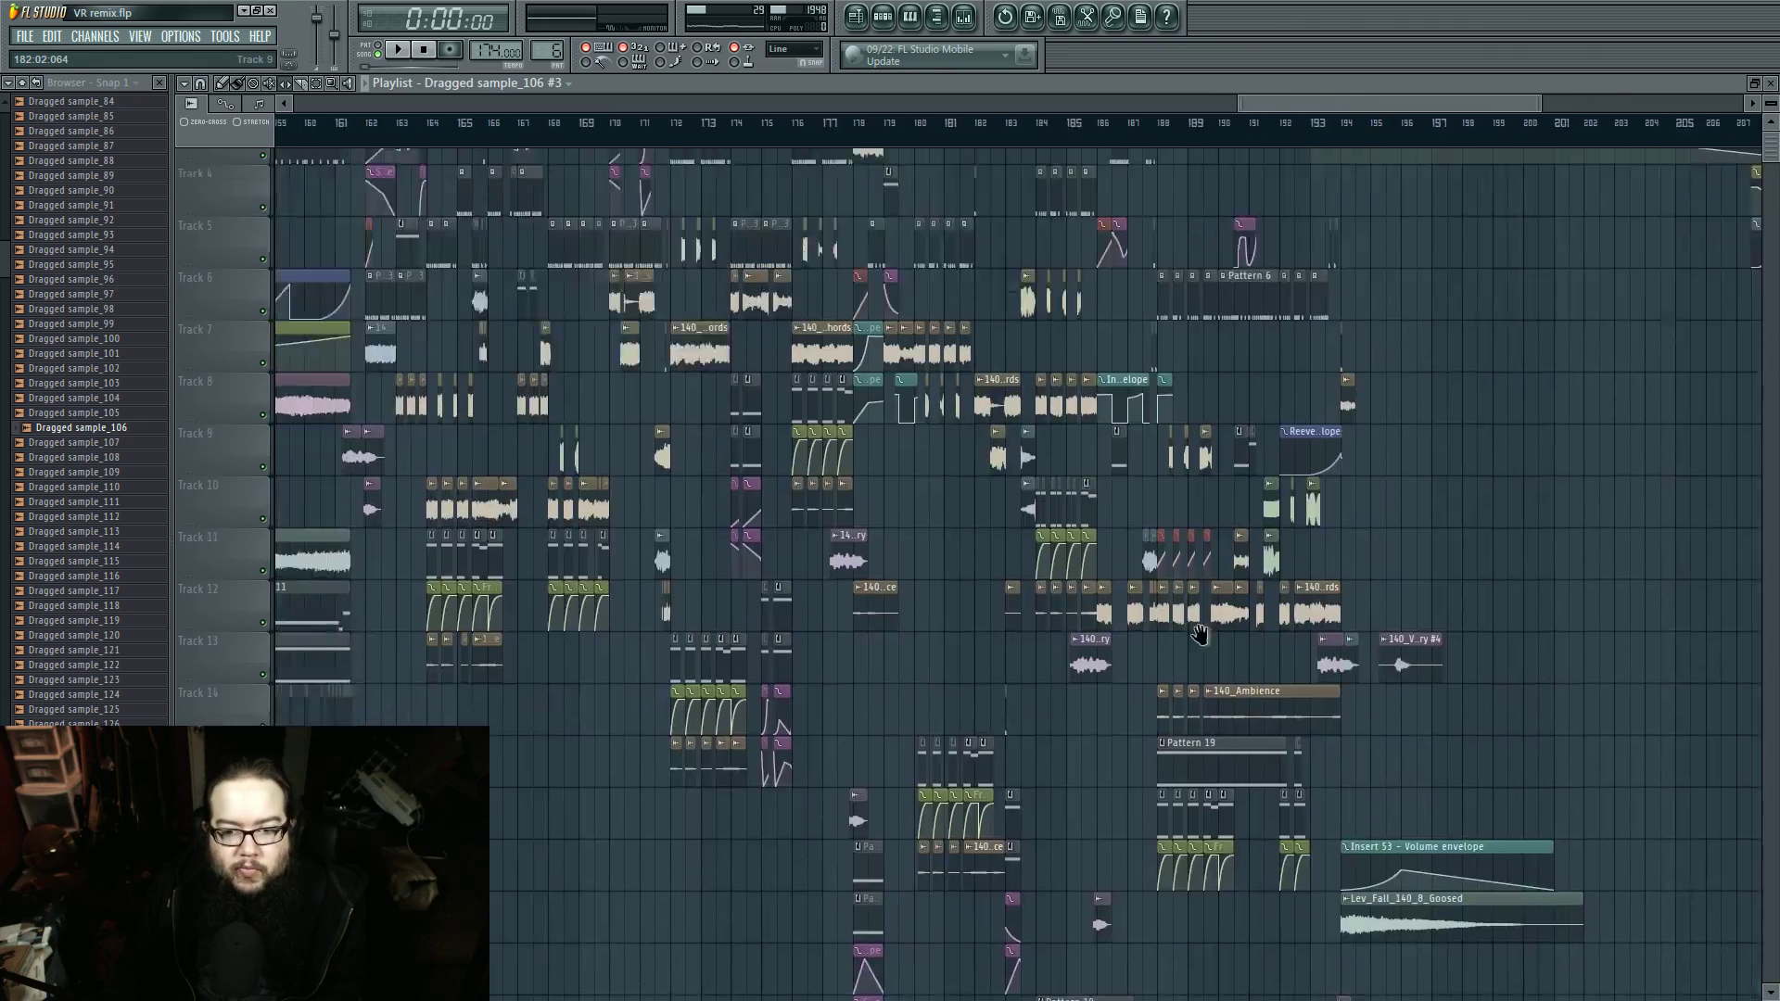
pyautogui.scroll(4, 973, 676)
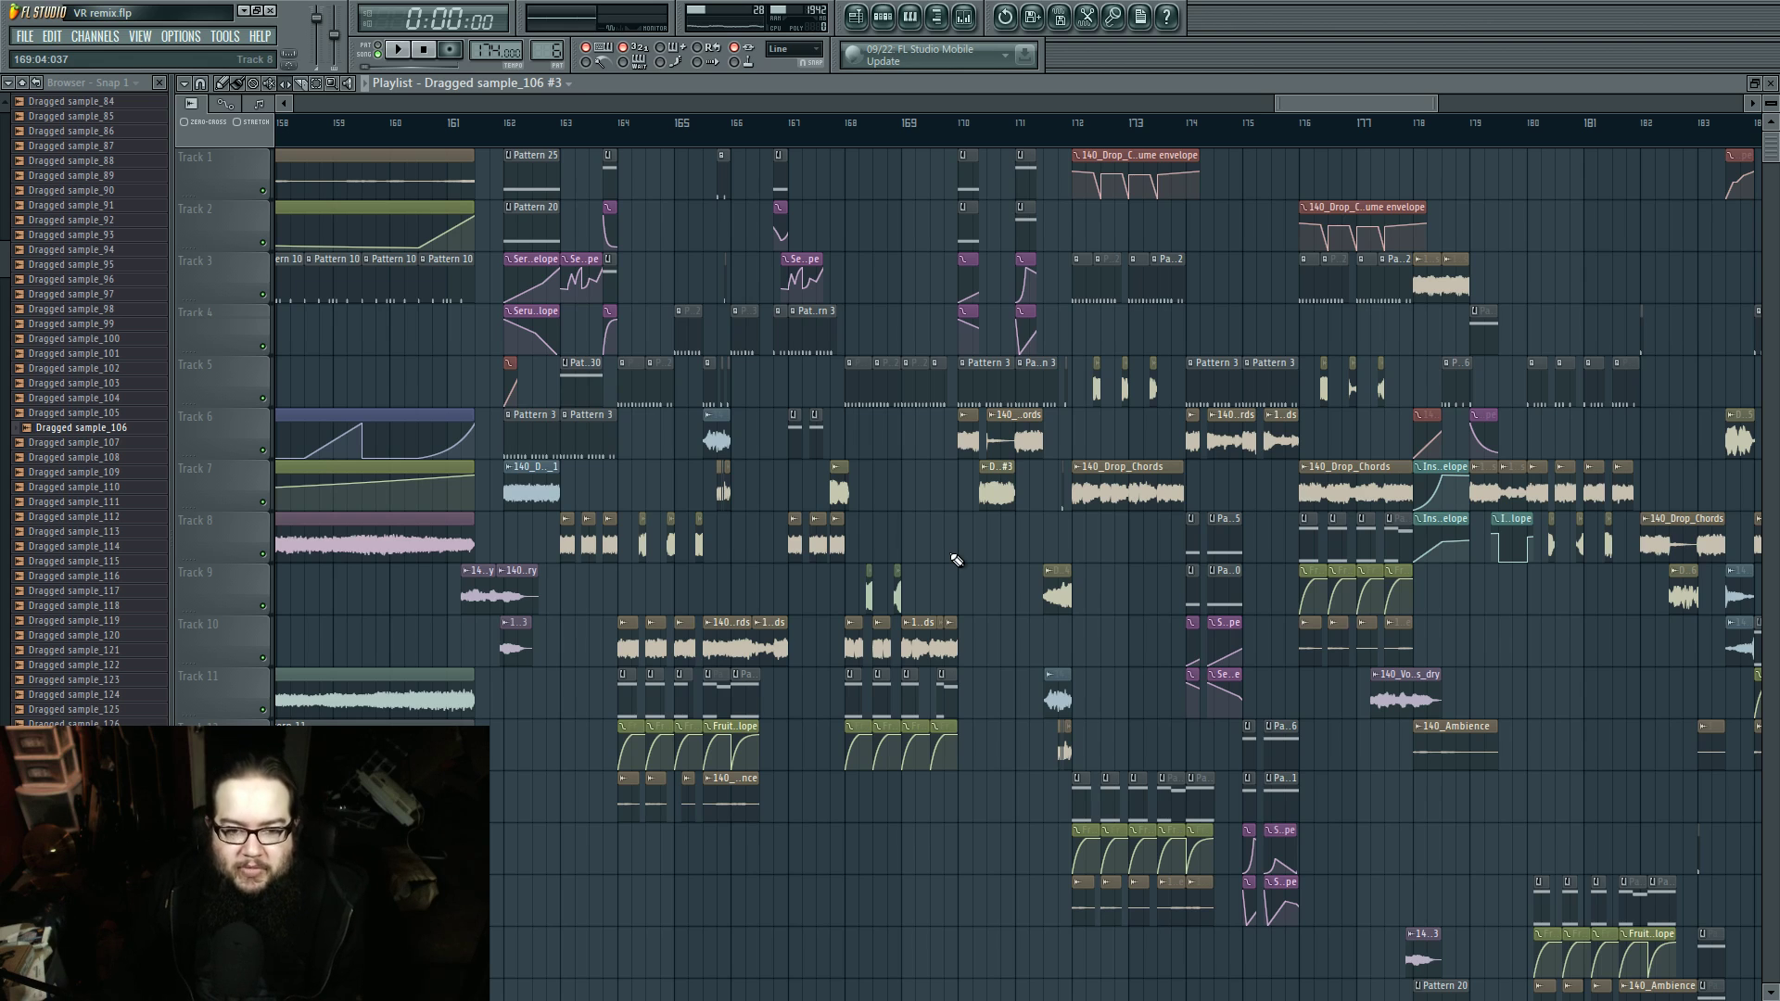
pyautogui.scroll(-2, 956, 560)
pyautogui.moveTo(1159, 561)
pyautogui.mouseDown()
pyautogui.moveTo(925, 564)
pyautogui.moveTo(941, 570)
pyautogui.moveTo(898, 543)
pyautogui.mouseUp()
pyautogui.click(1001, 124)
pyautogui.press('space')
pyautogui.scroll(4, 1040, 278)
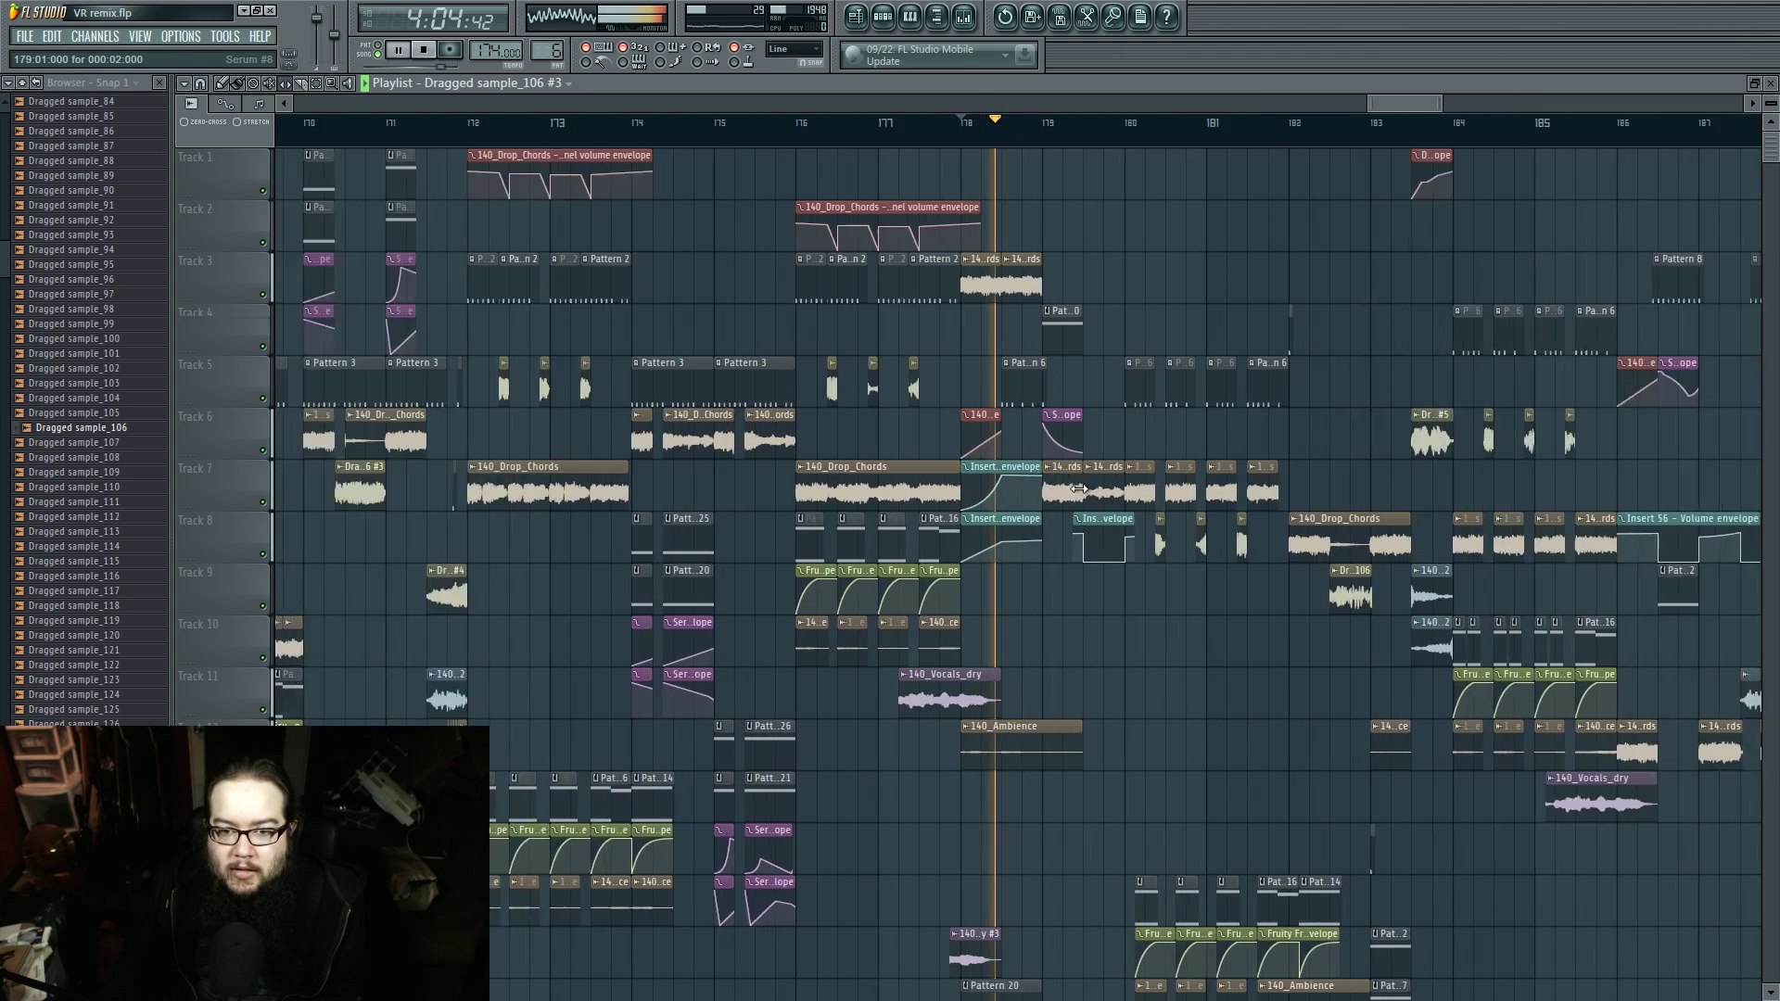
pyautogui.press('space')
# Step: Play the drop from bar 182 to bar 183 to hear the Dragged sample_106 clip on Track 9
pyautogui.moveTo(1166, 625); pyautogui.dragTo(683, 612)
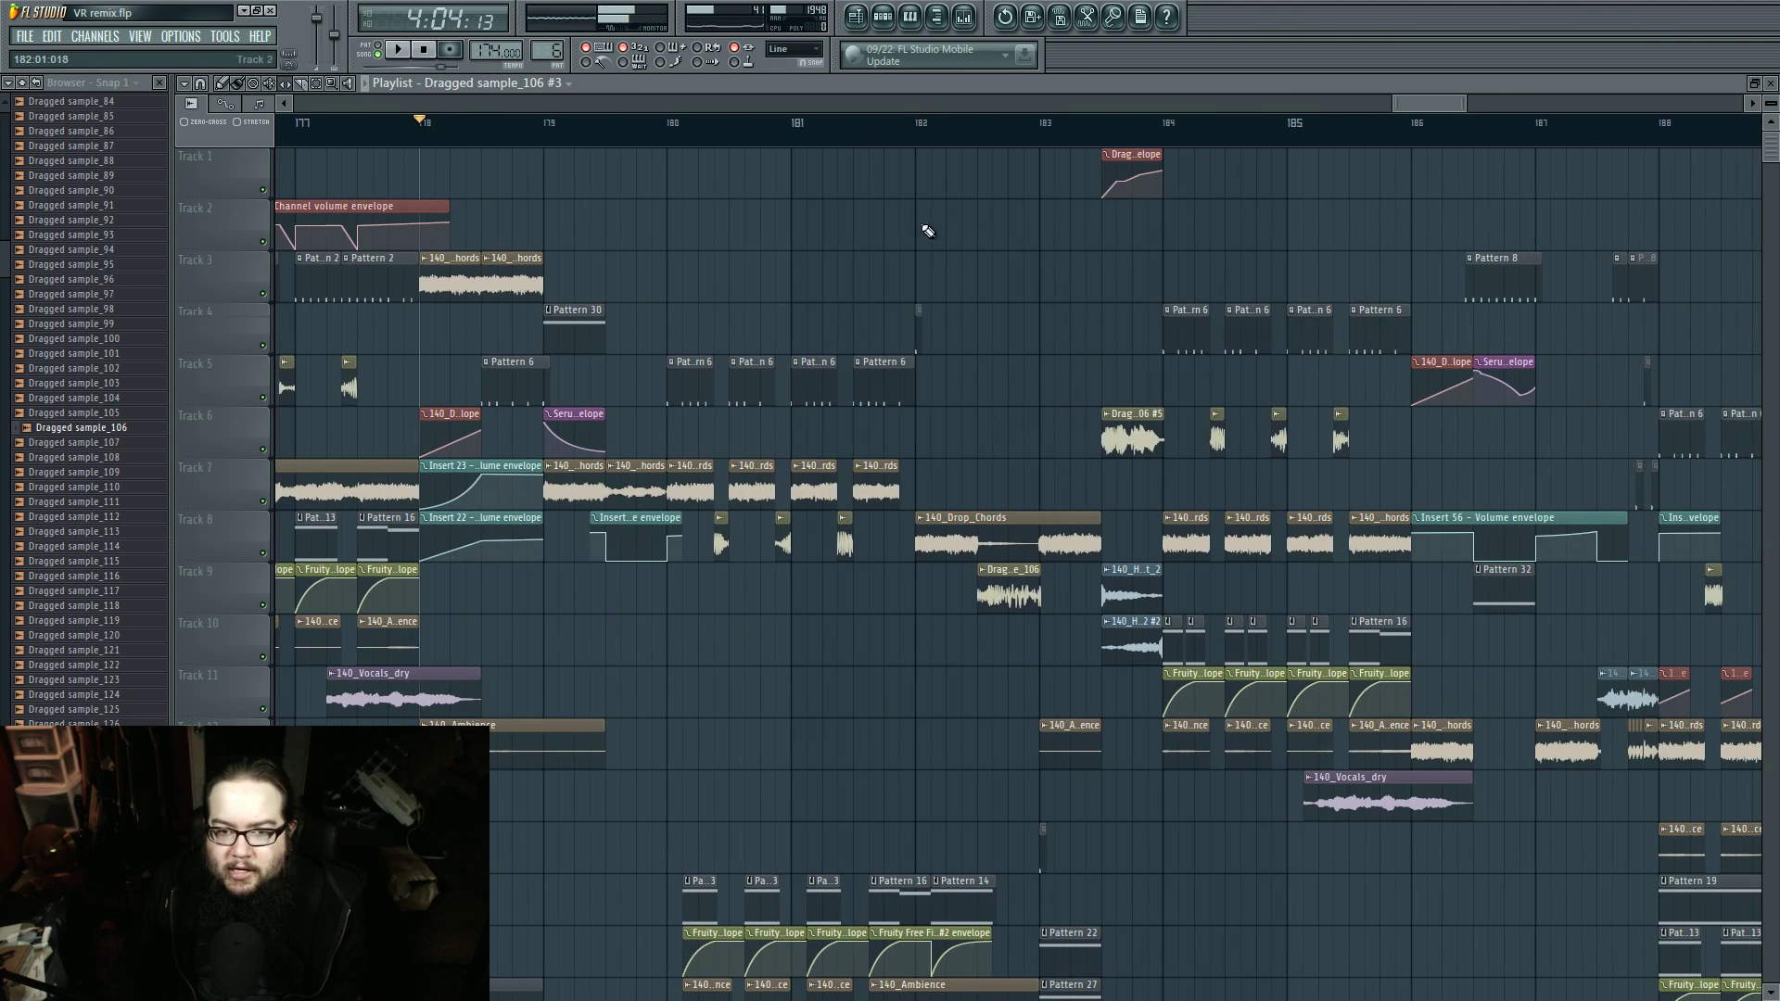
pyautogui.click(918, 127)
pyautogui.press('space')
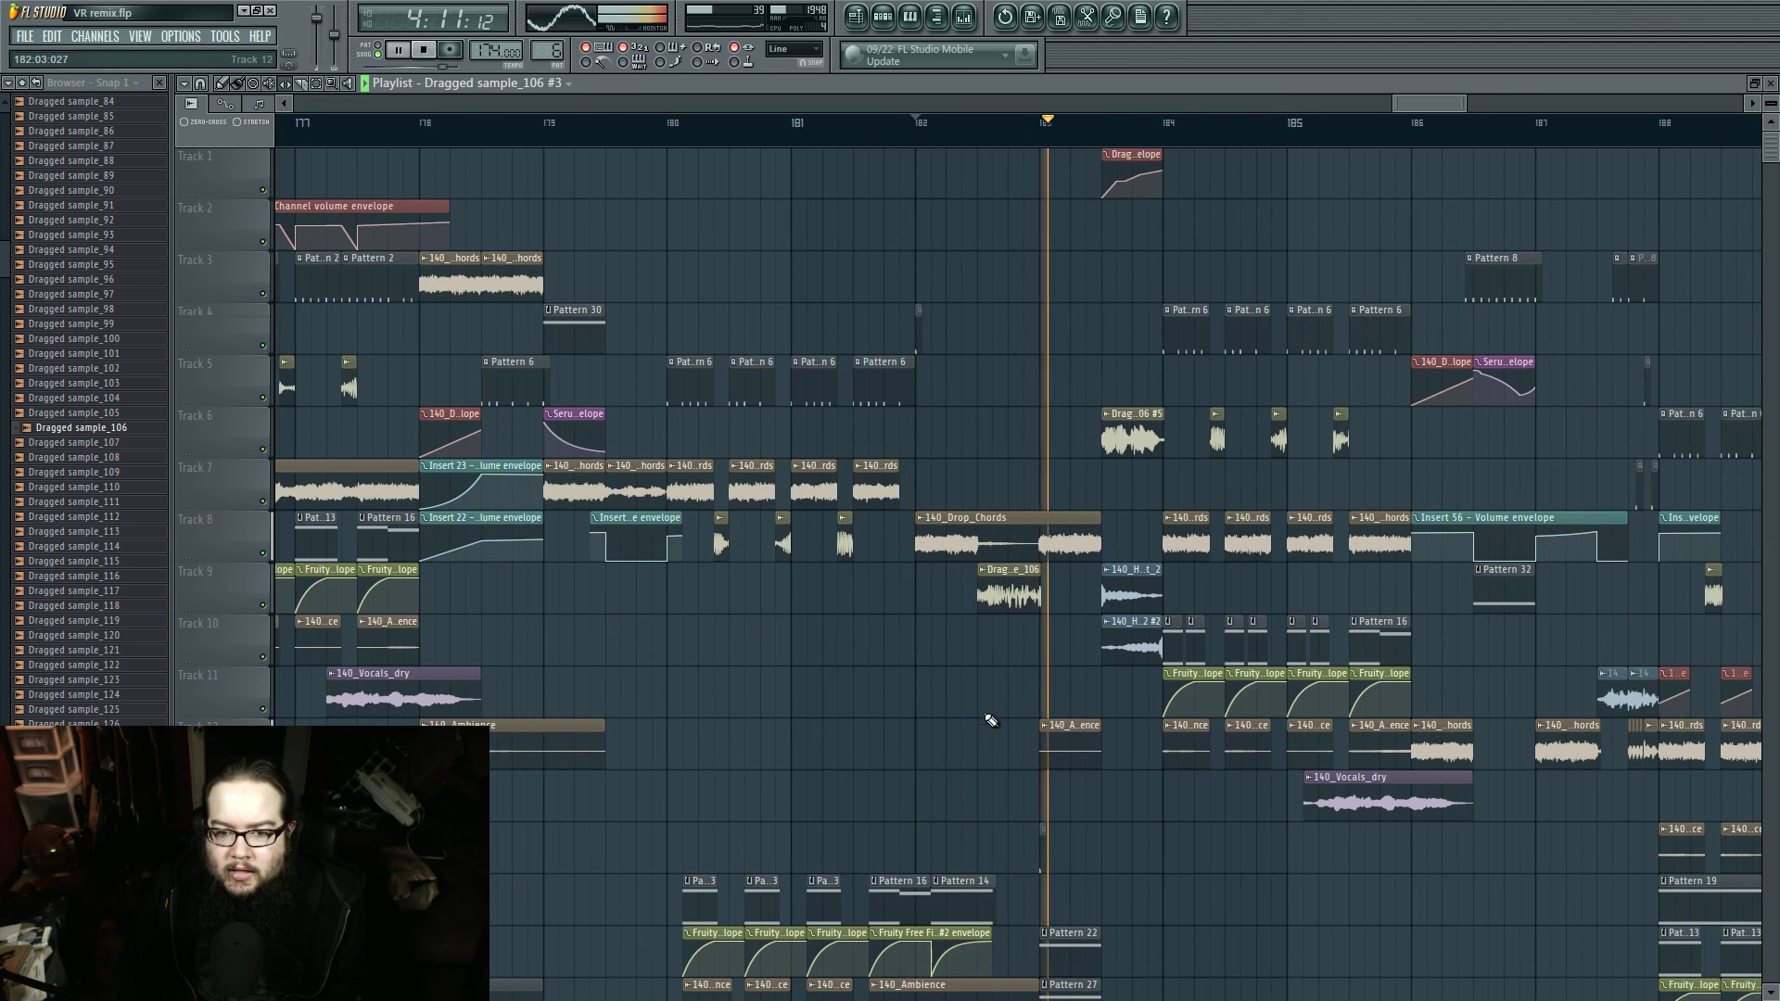
pyautogui.press('space')
pyautogui.scroll(3, 1088, 513)
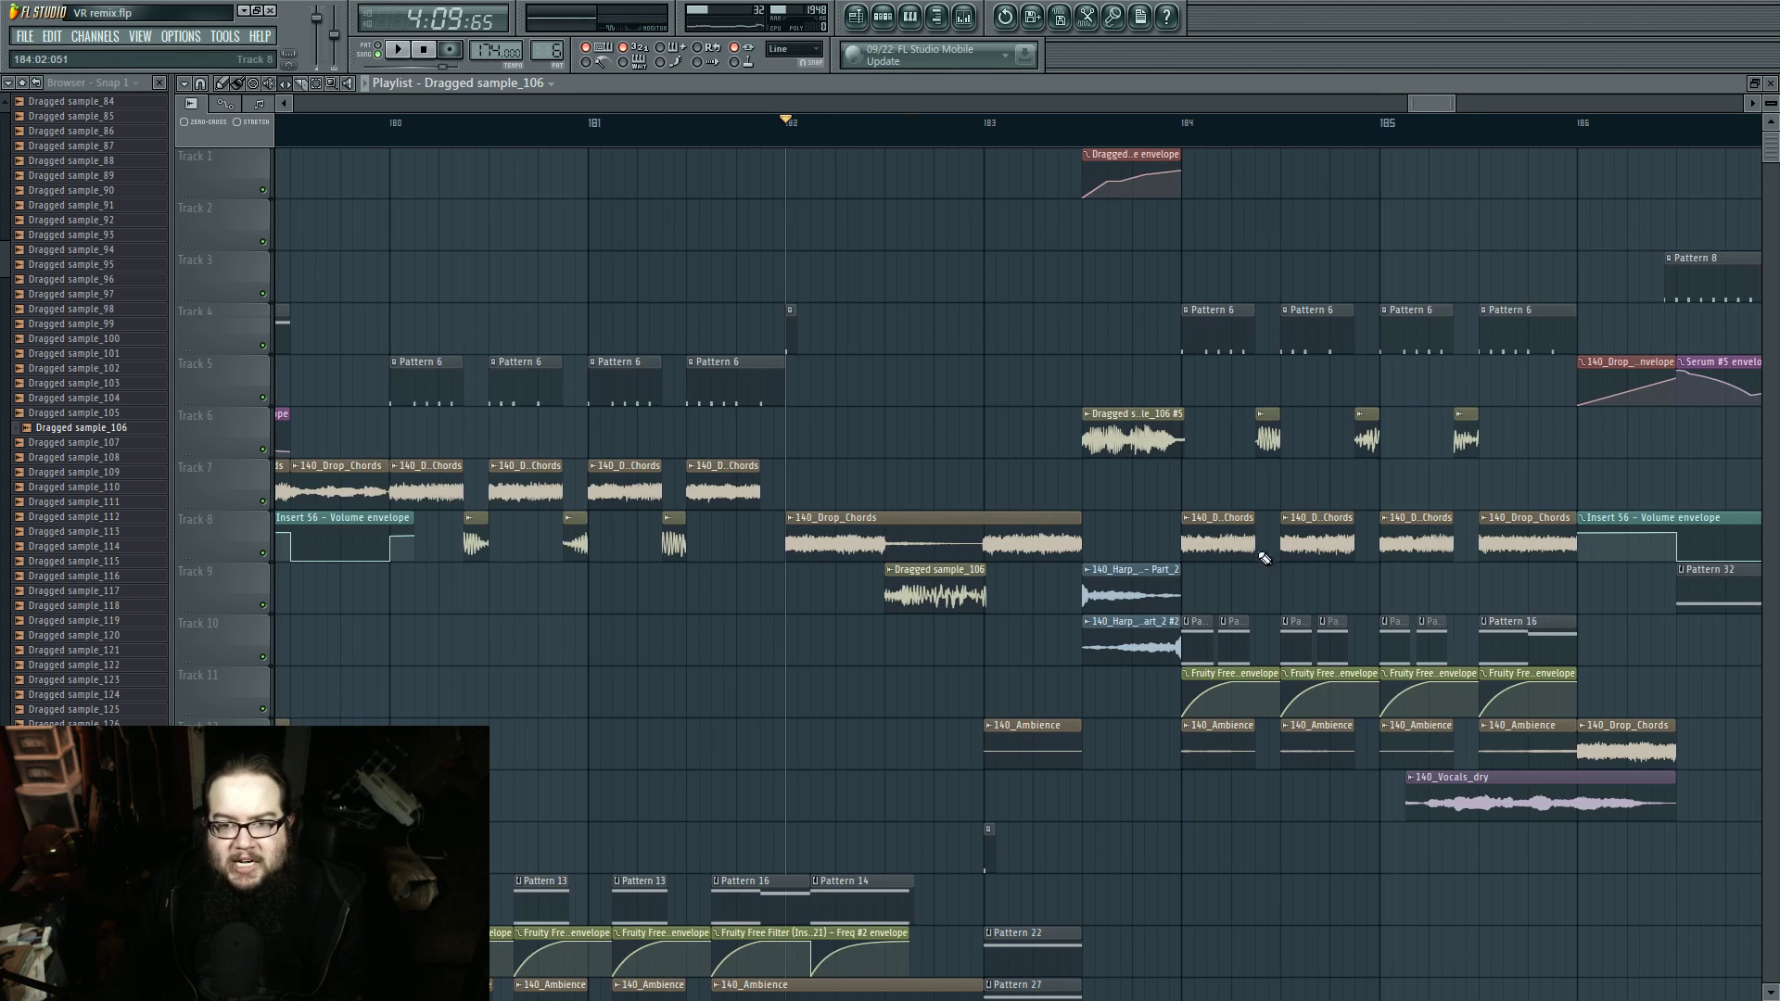
# Step: Go back to the first drop and play it from bar 101 through bar 102
pyautogui.click(1083, 131)
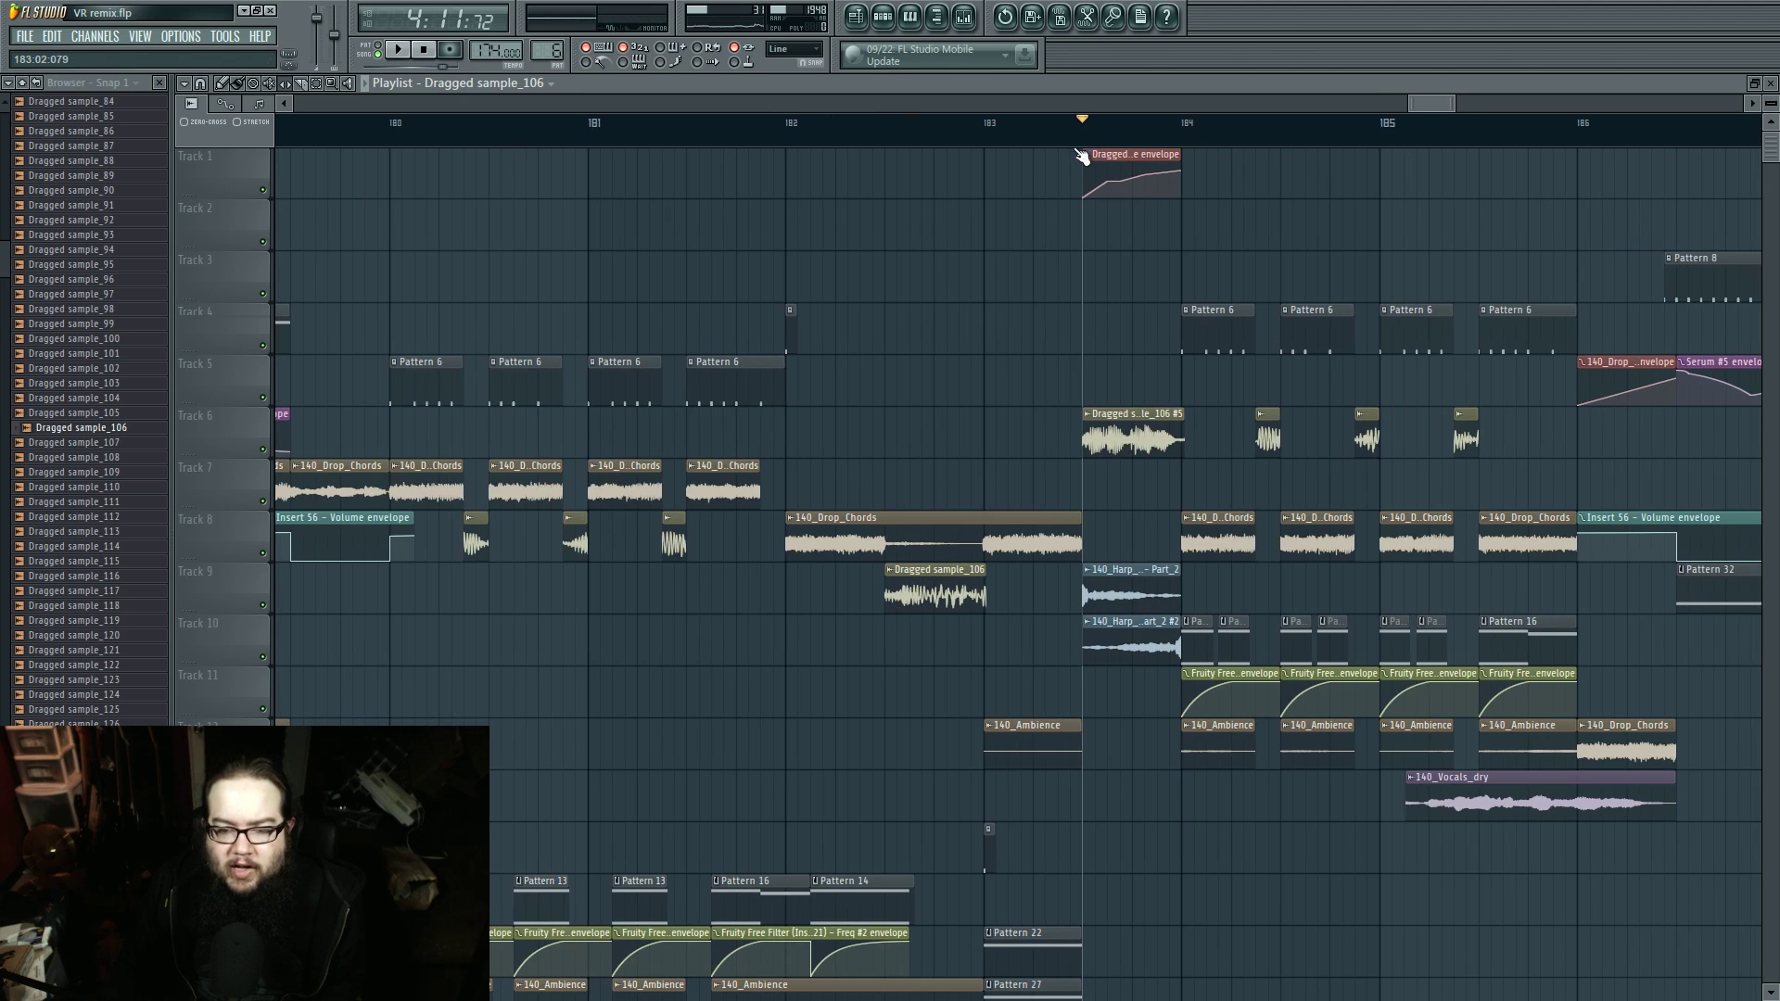
pyautogui.scroll(-8, 1060, 219)
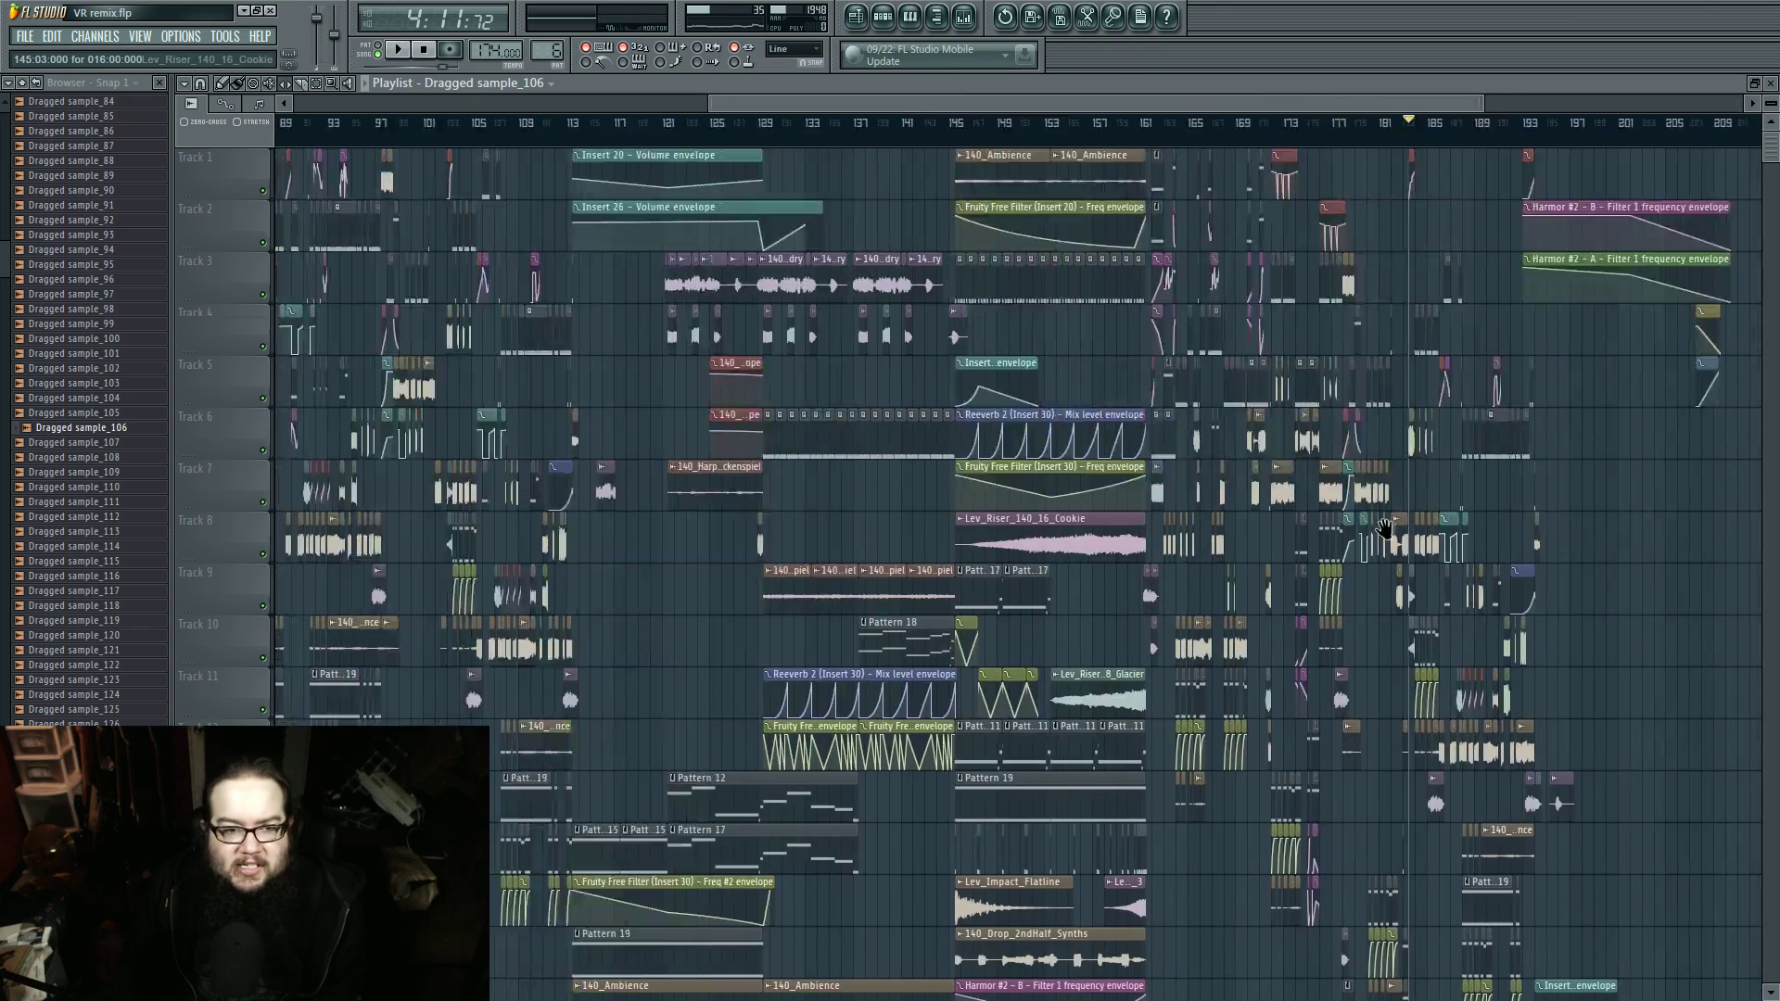
pyautogui.moveTo(1383, 529); pyautogui.dragTo(1483, 536)
pyautogui.scroll(4, 1029, 549)
pyautogui.moveTo(847, 557)
pyautogui.mouseDown()
pyautogui.moveTo(934, 582)
pyautogui.moveTo(1200, 593)
pyautogui.mouseUp()
pyautogui.moveTo(916, 136); pyautogui.dragTo(897, 131)
pyautogui.press('space')
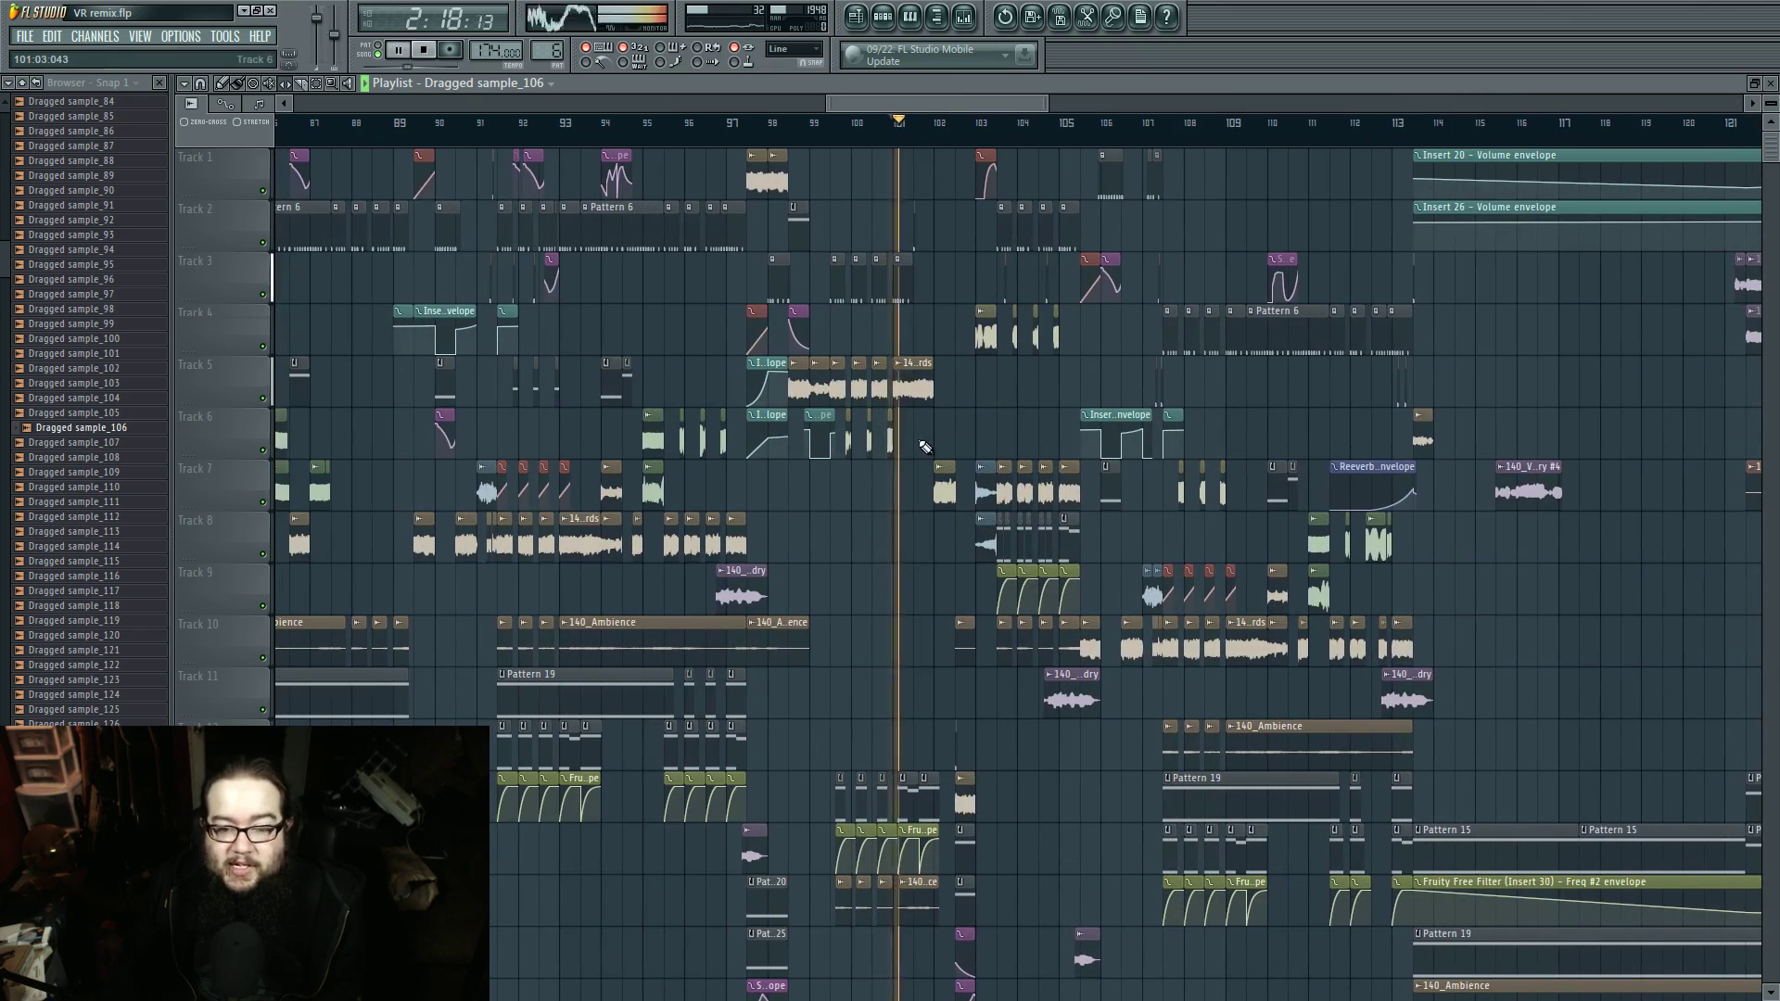
pyautogui.scroll(3, 954, 634)
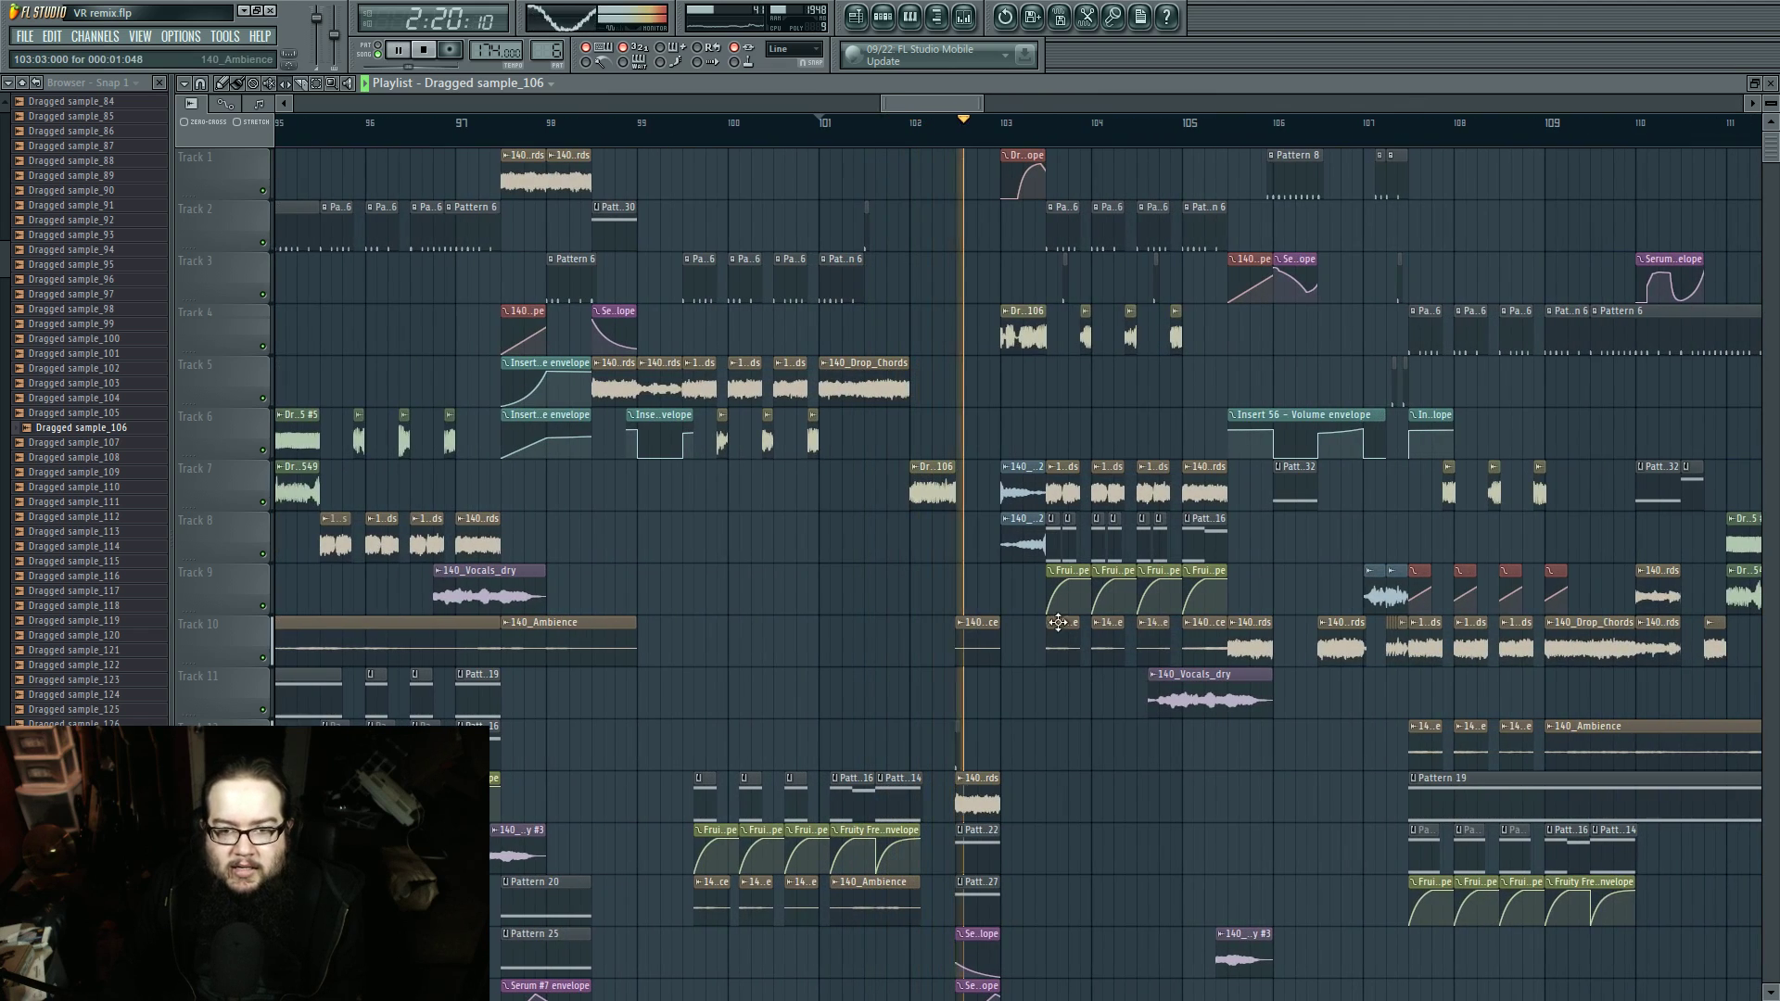
pyautogui.press('space')
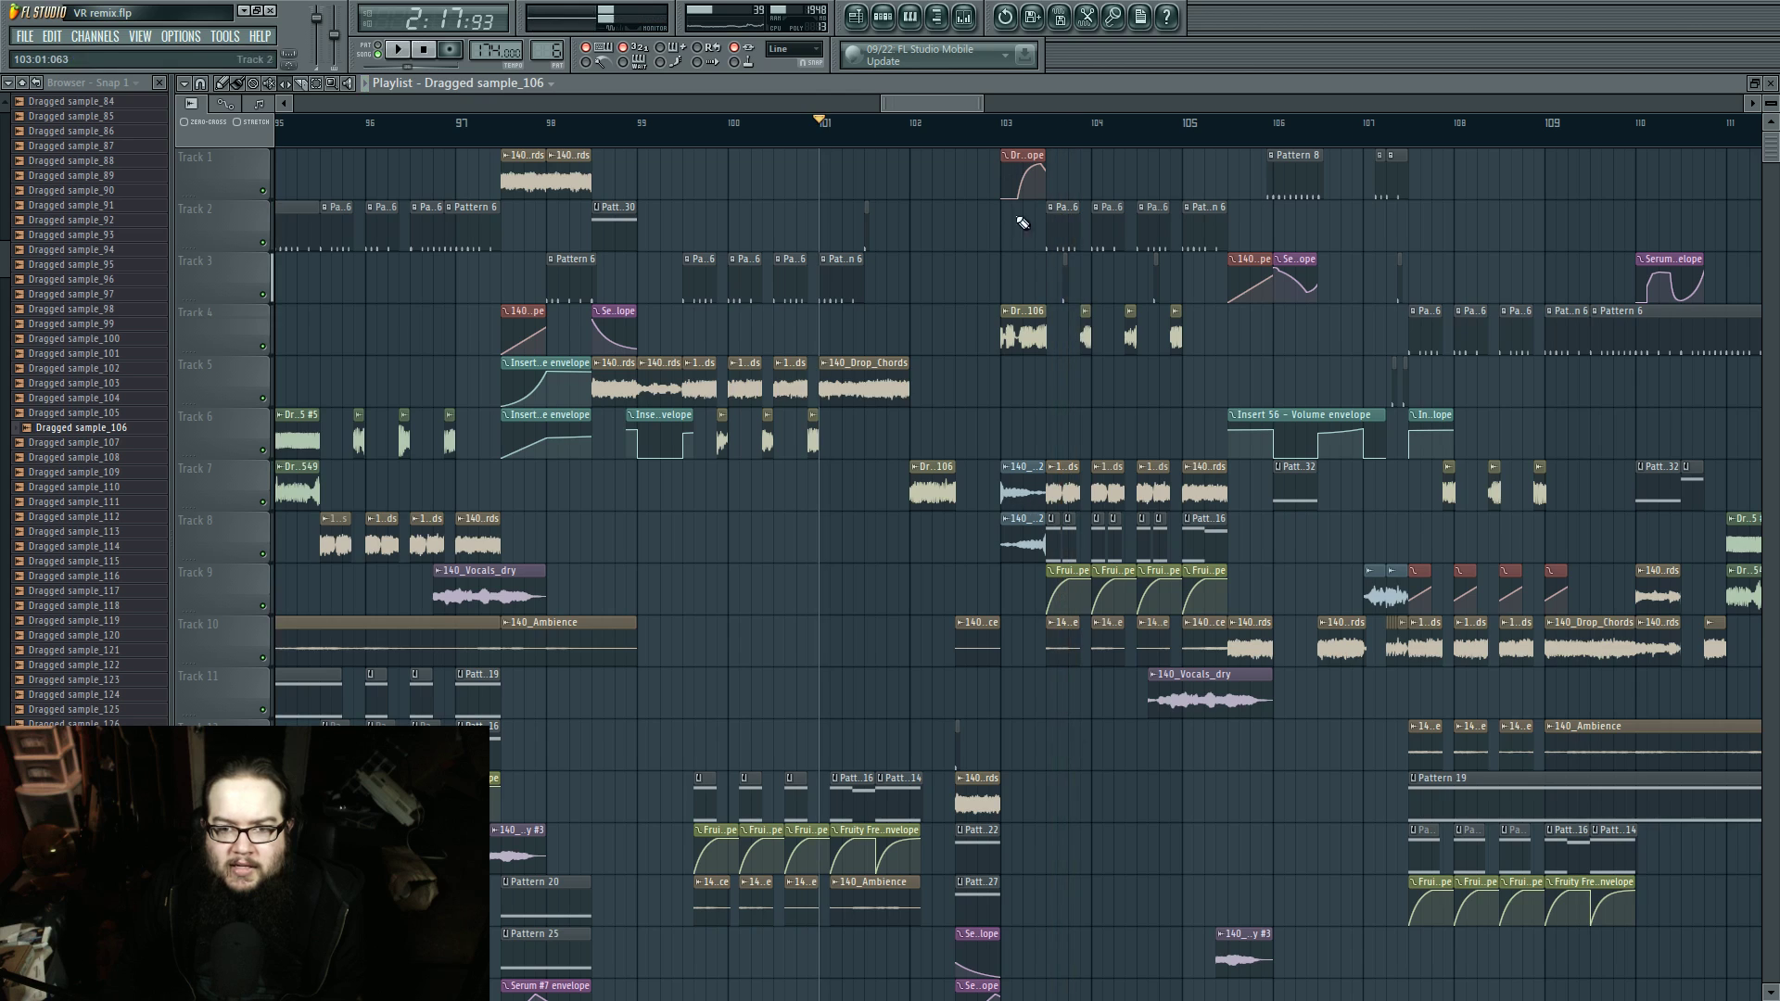
# Step: Play the first drop from bar 103 to bar 108, and inspect the channel settings of the Track 7 Dragged sample_106 clip before bar 109
pyautogui.scroll(3, 1023, 223)
pyautogui.click(954, 126)
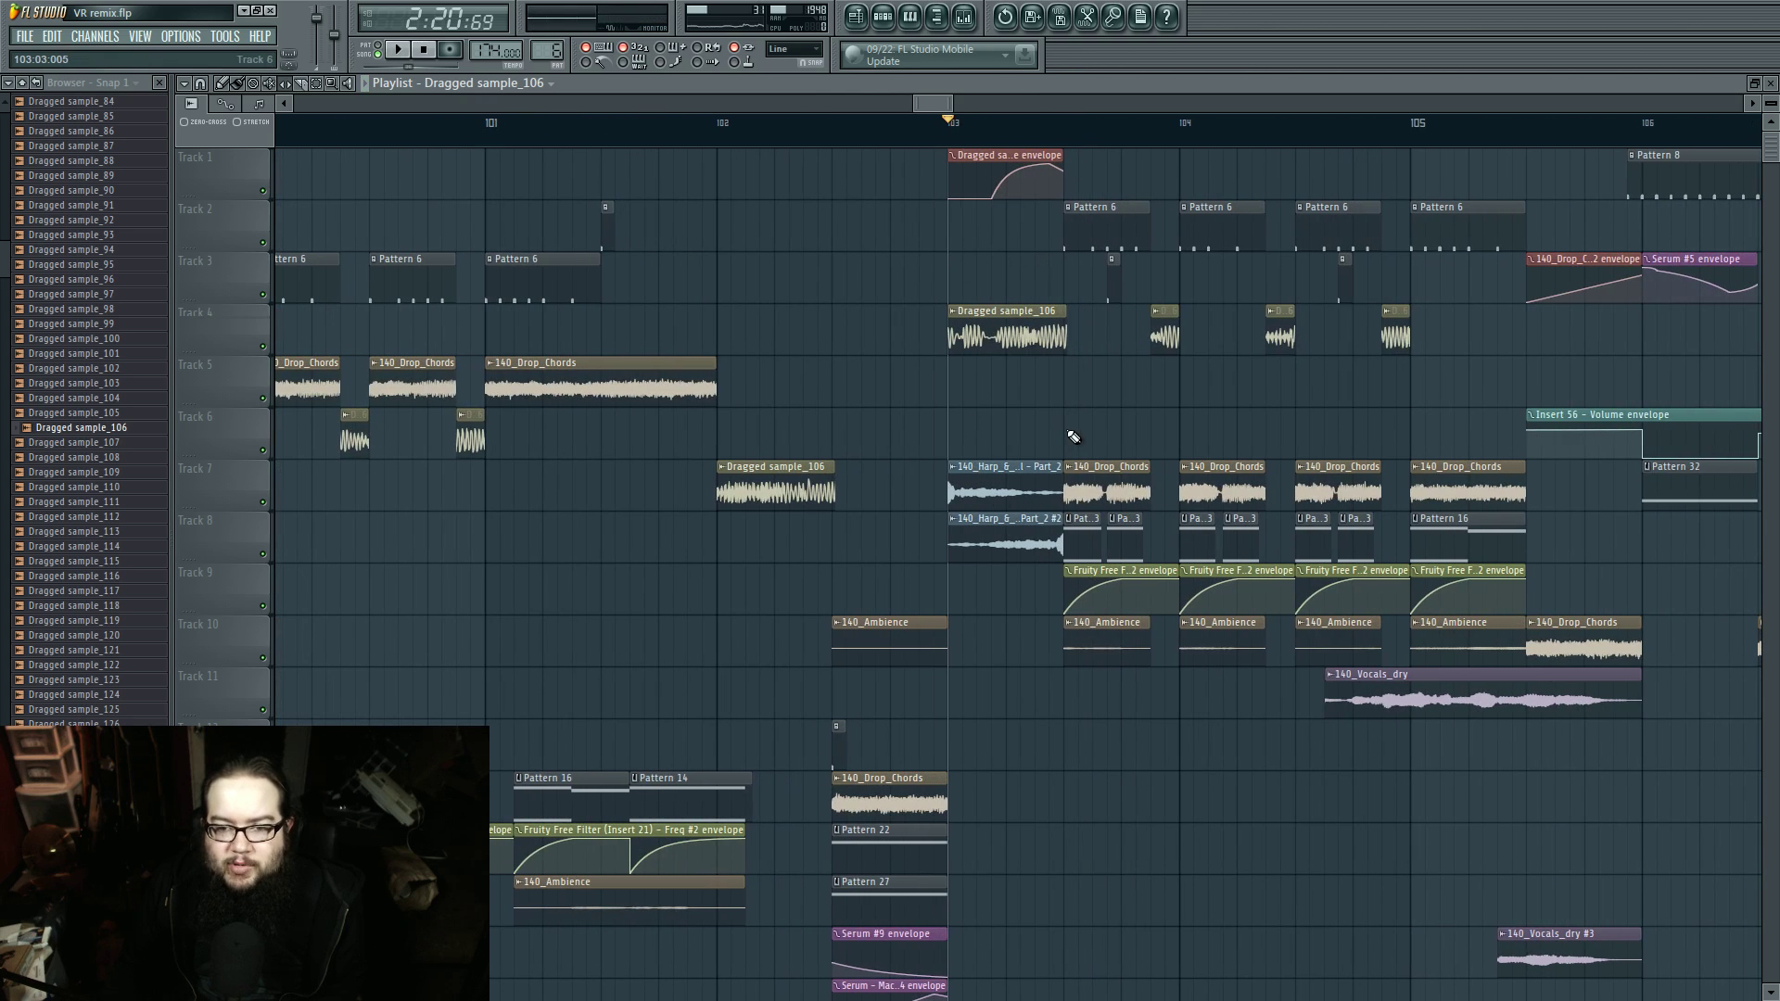
pyautogui.press('space')
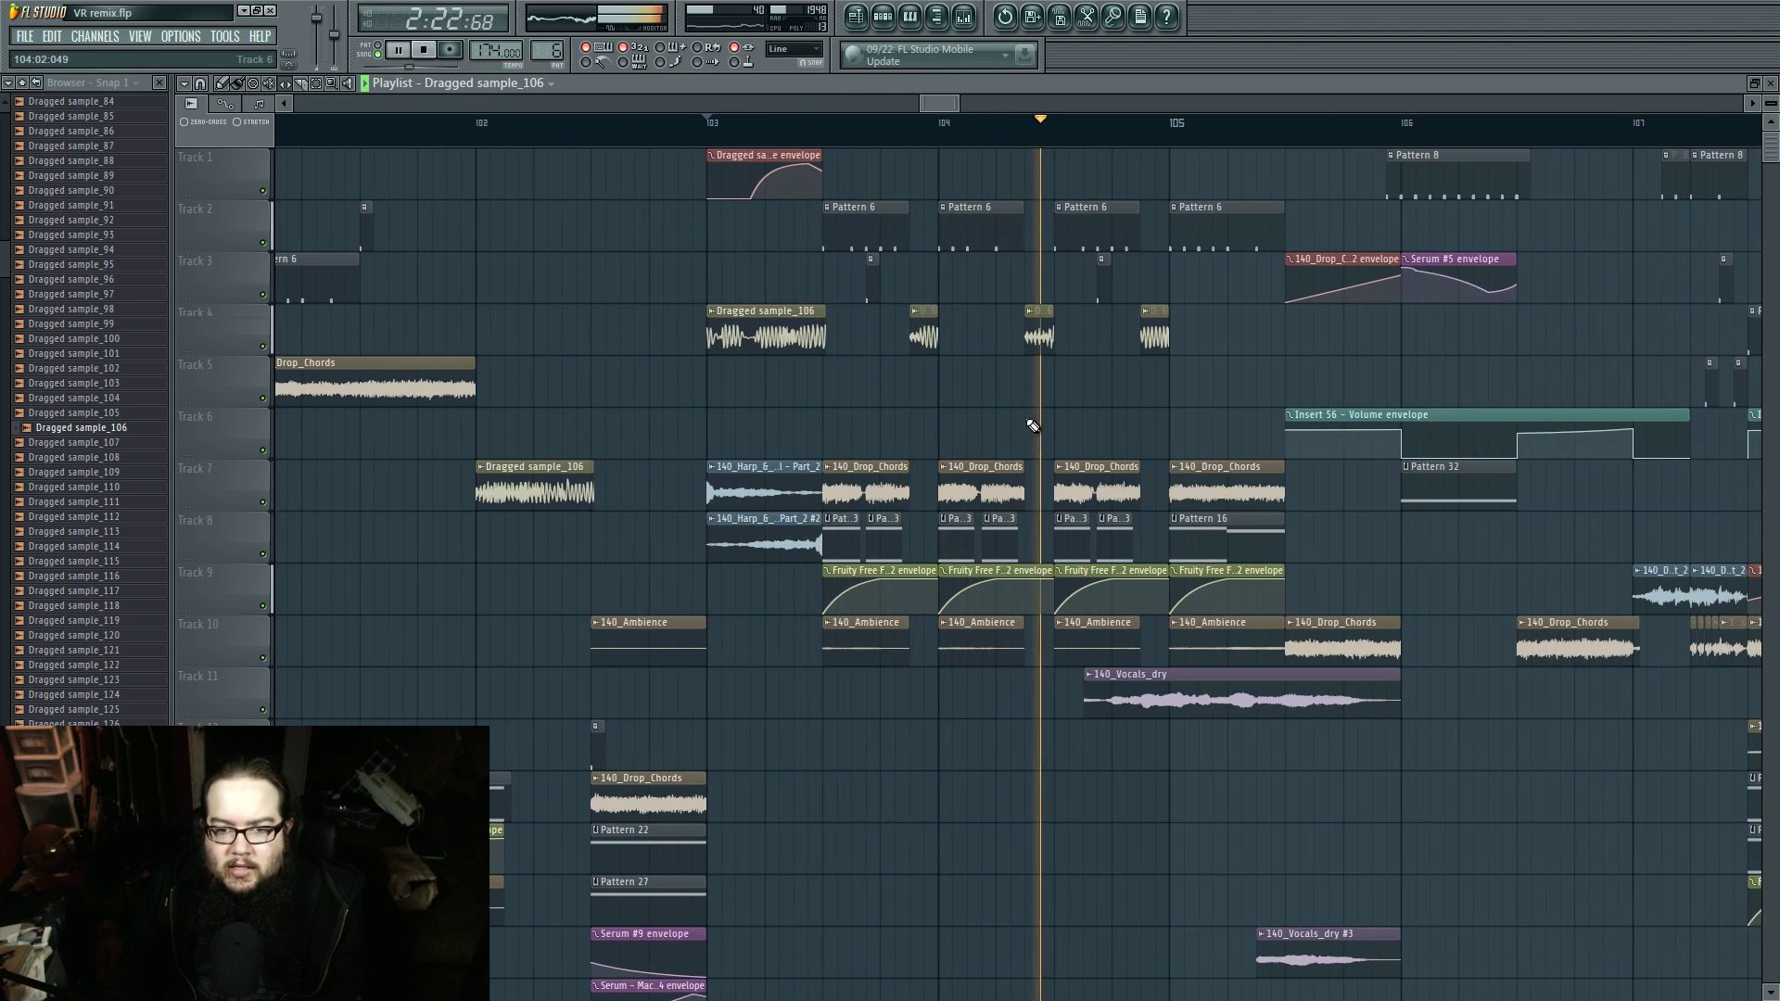
pyautogui.press('space')
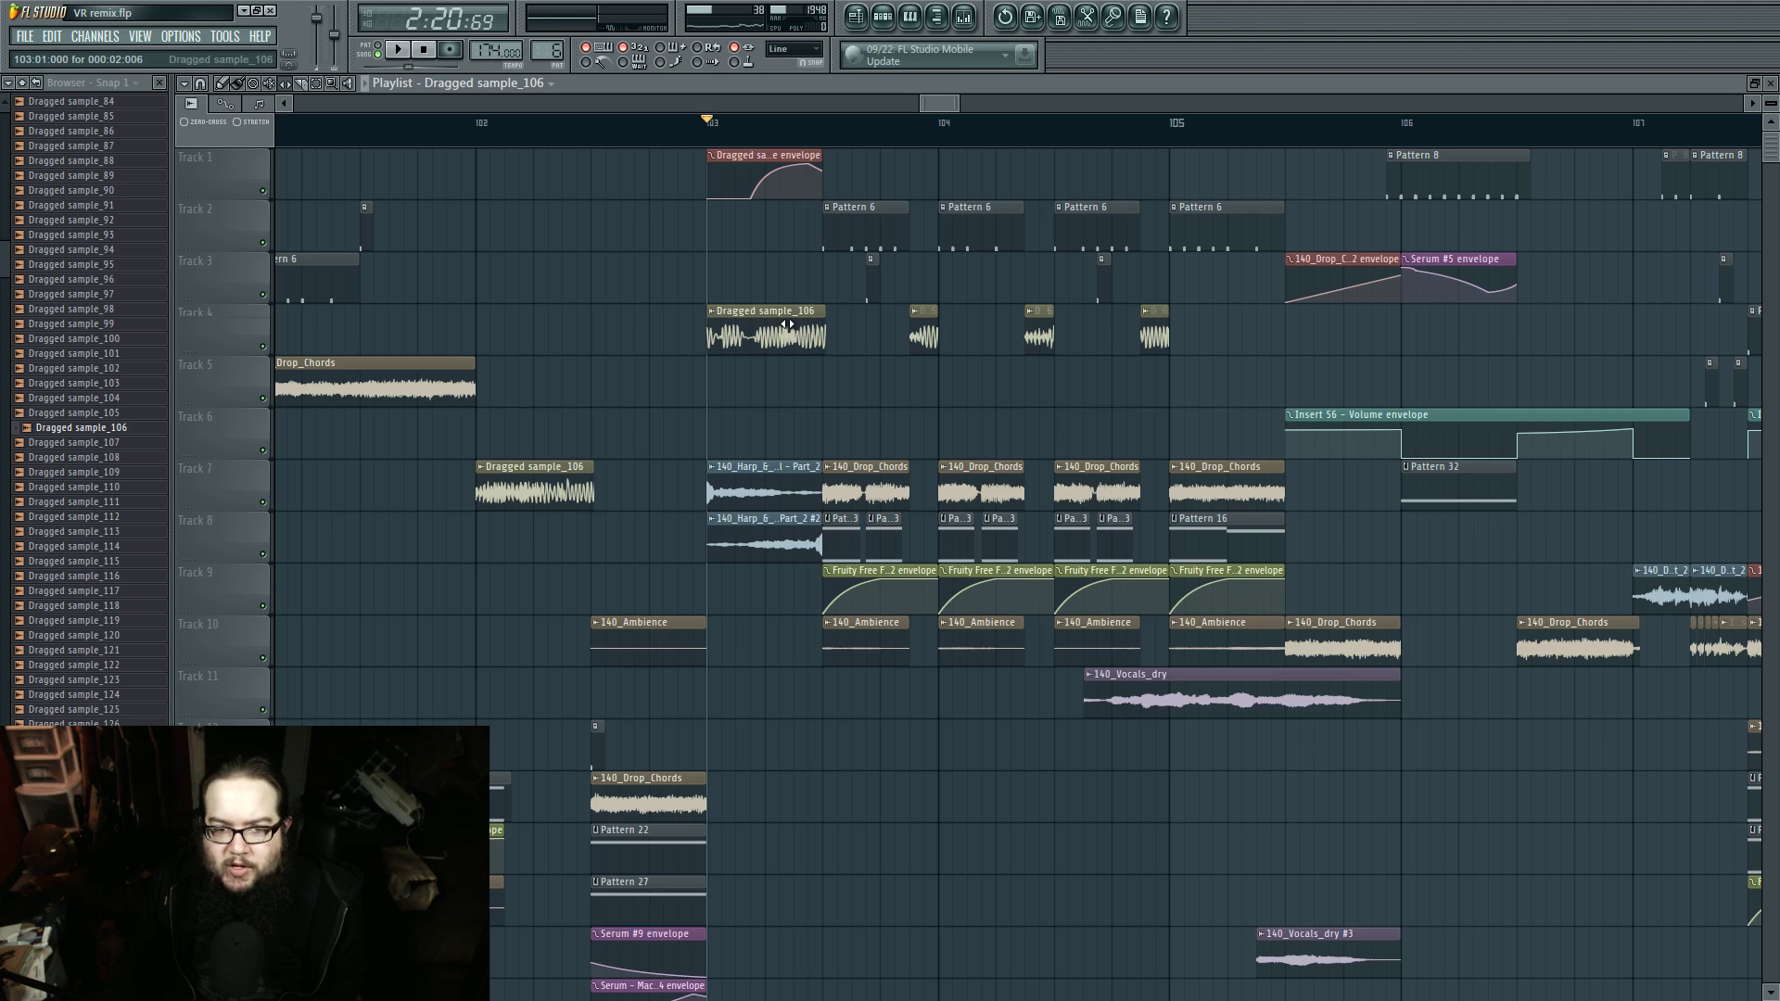
pyautogui.press('space')
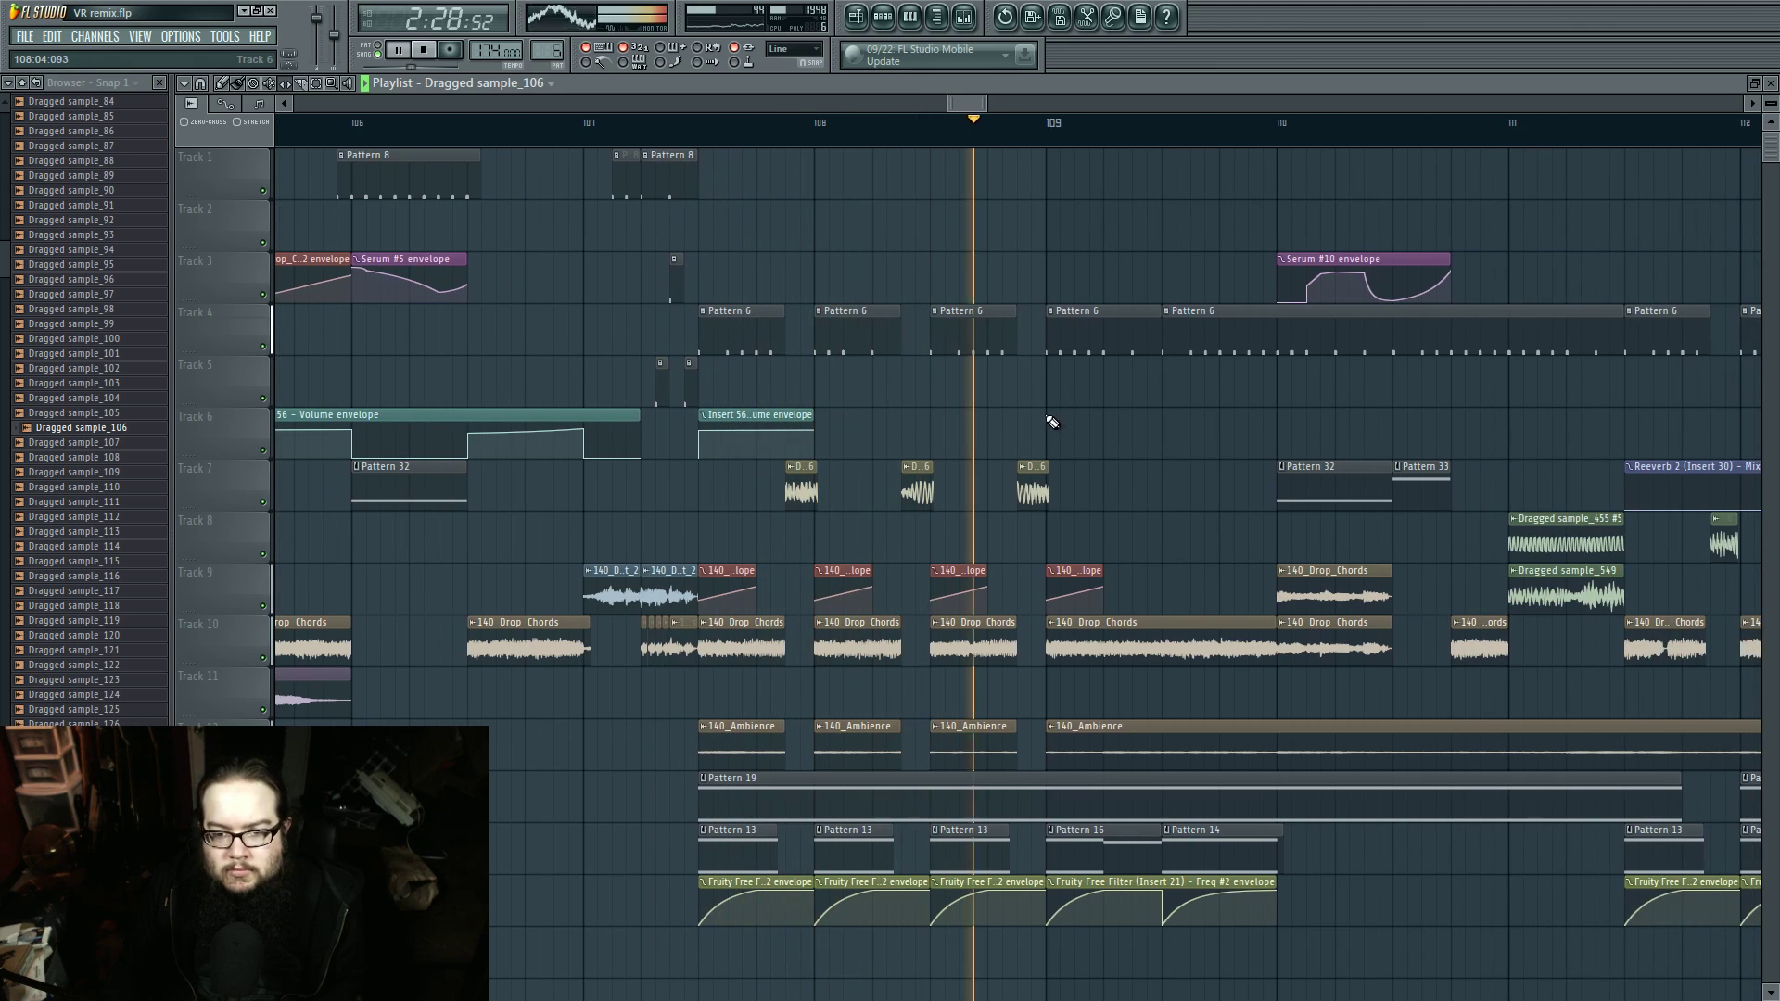
pyautogui.press('space')
pyautogui.click(1030, 463)
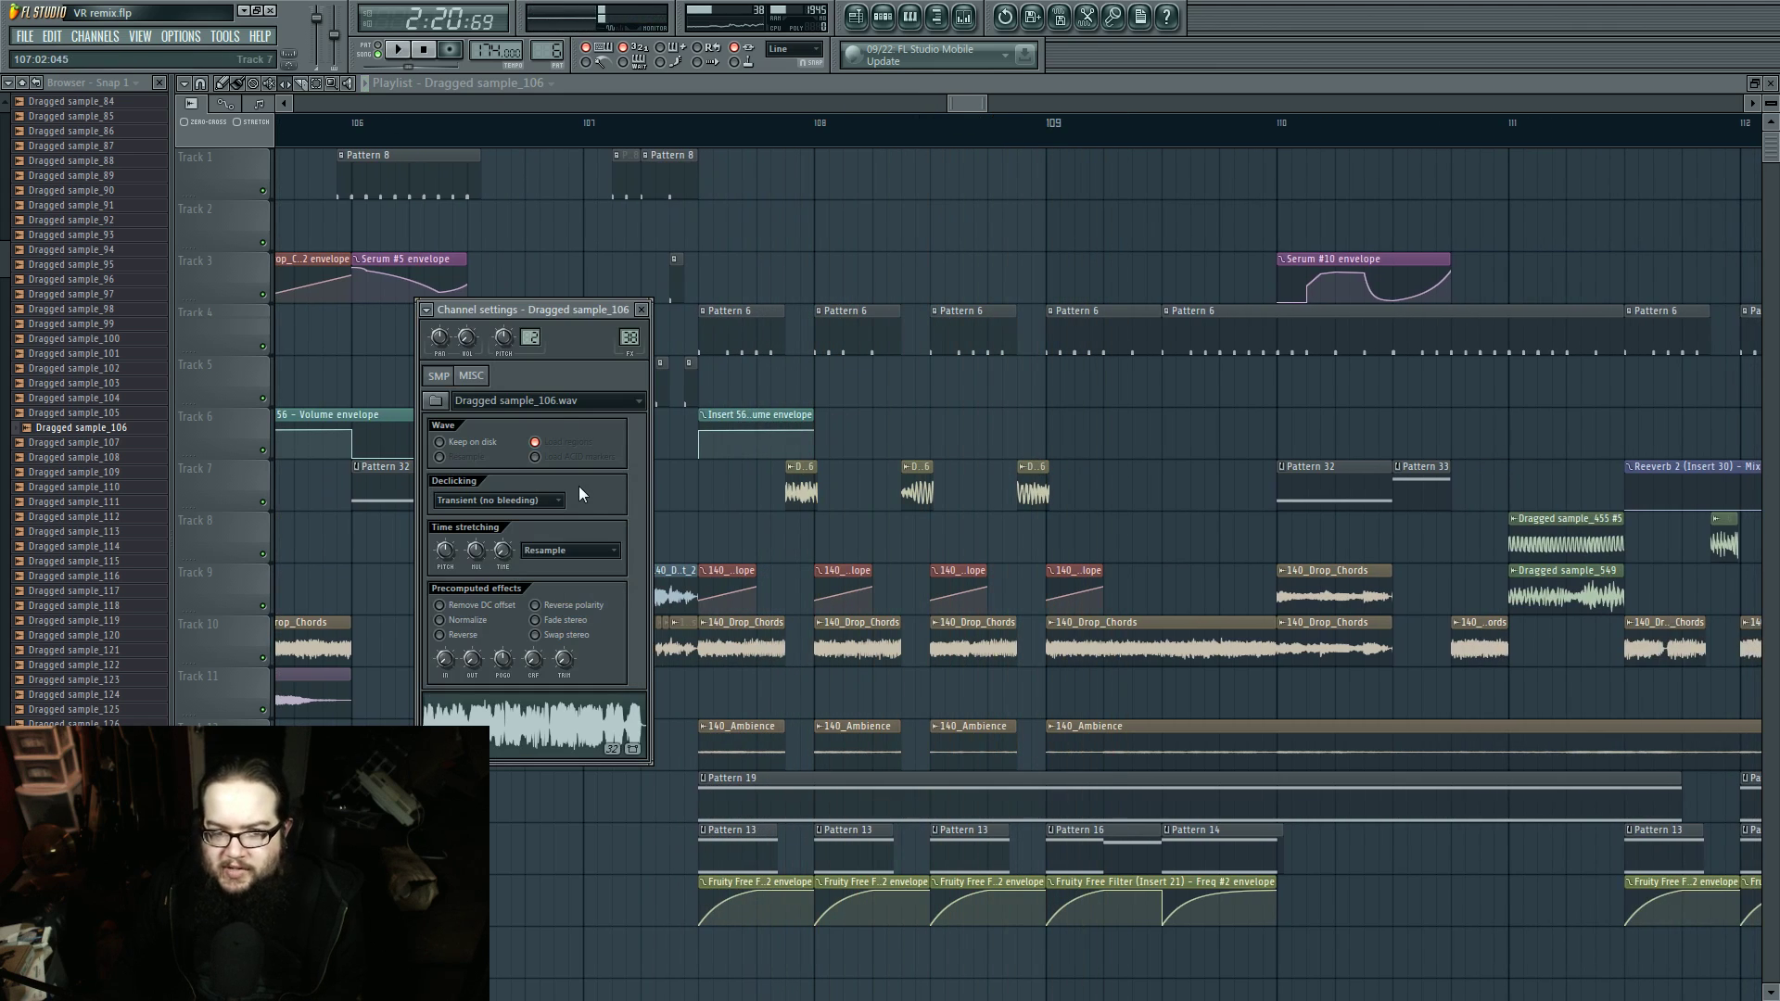
pyautogui.press('Escape')
# Step: Play the drop from bar 110 to bar 112, and inspect the channel settings of the short Dragged sample_446 clip on Track 8
pyautogui.moveTo(1208, 433); pyautogui.dragTo(890, 467)
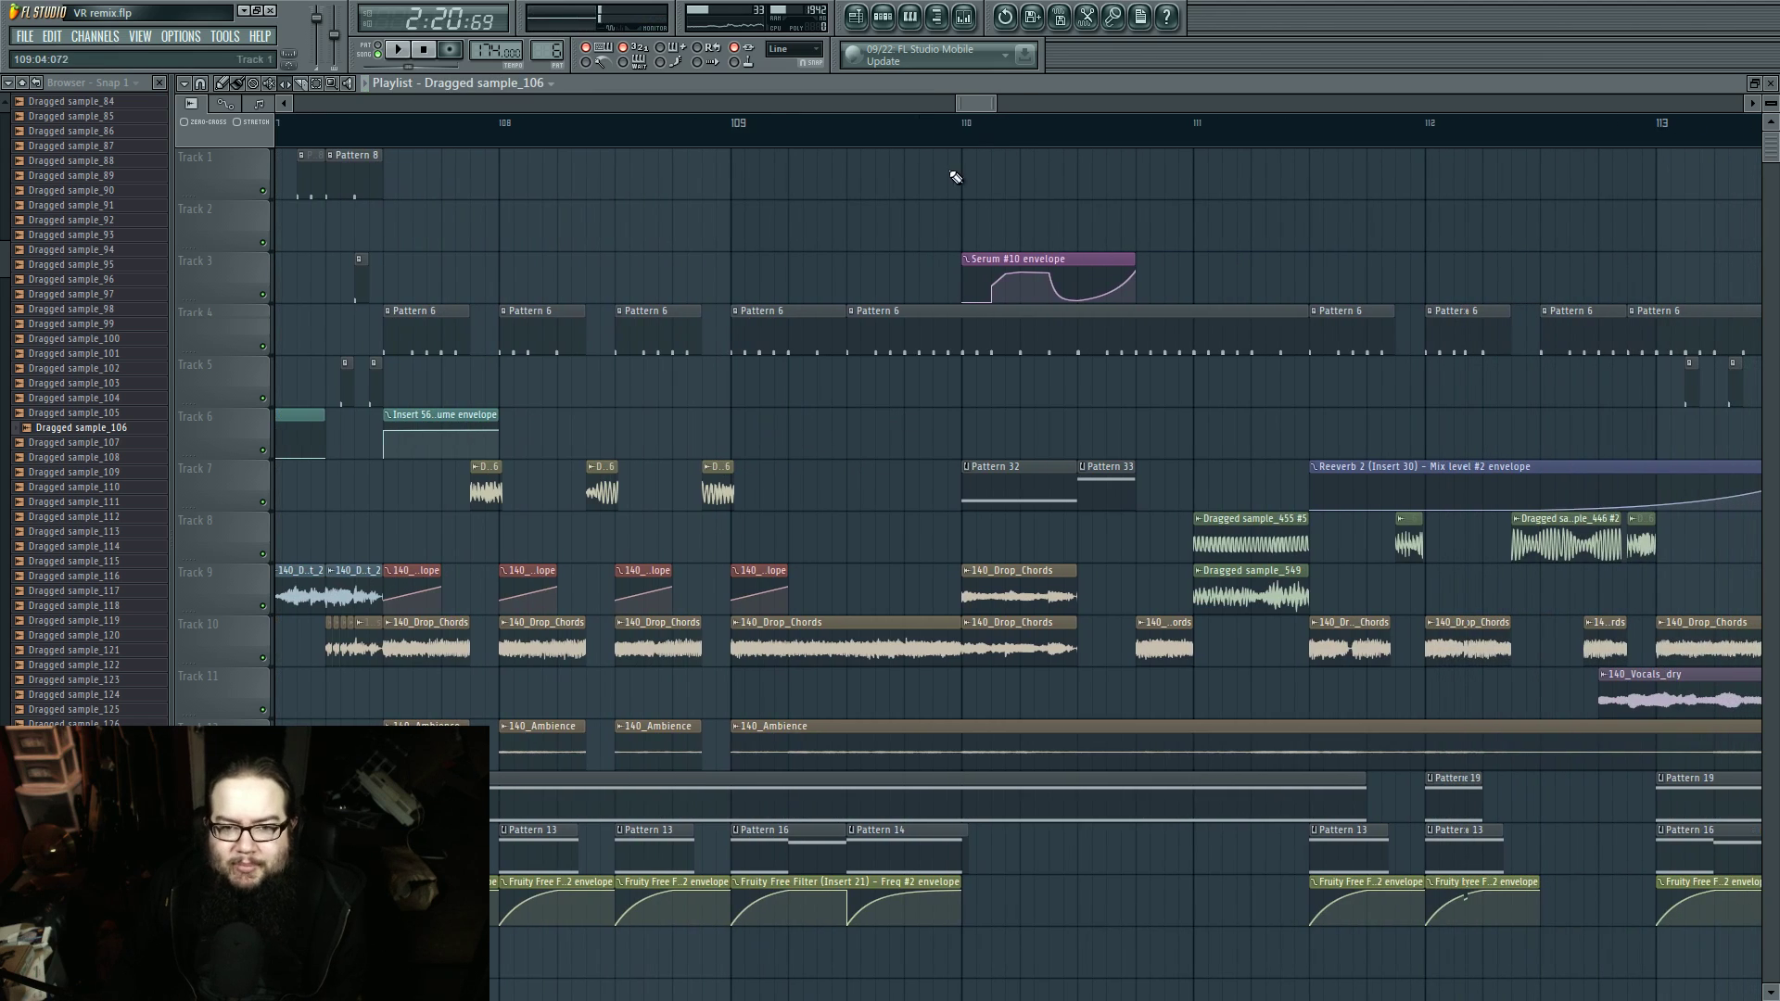
pyautogui.click(967, 127)
pyautogui.press('space')
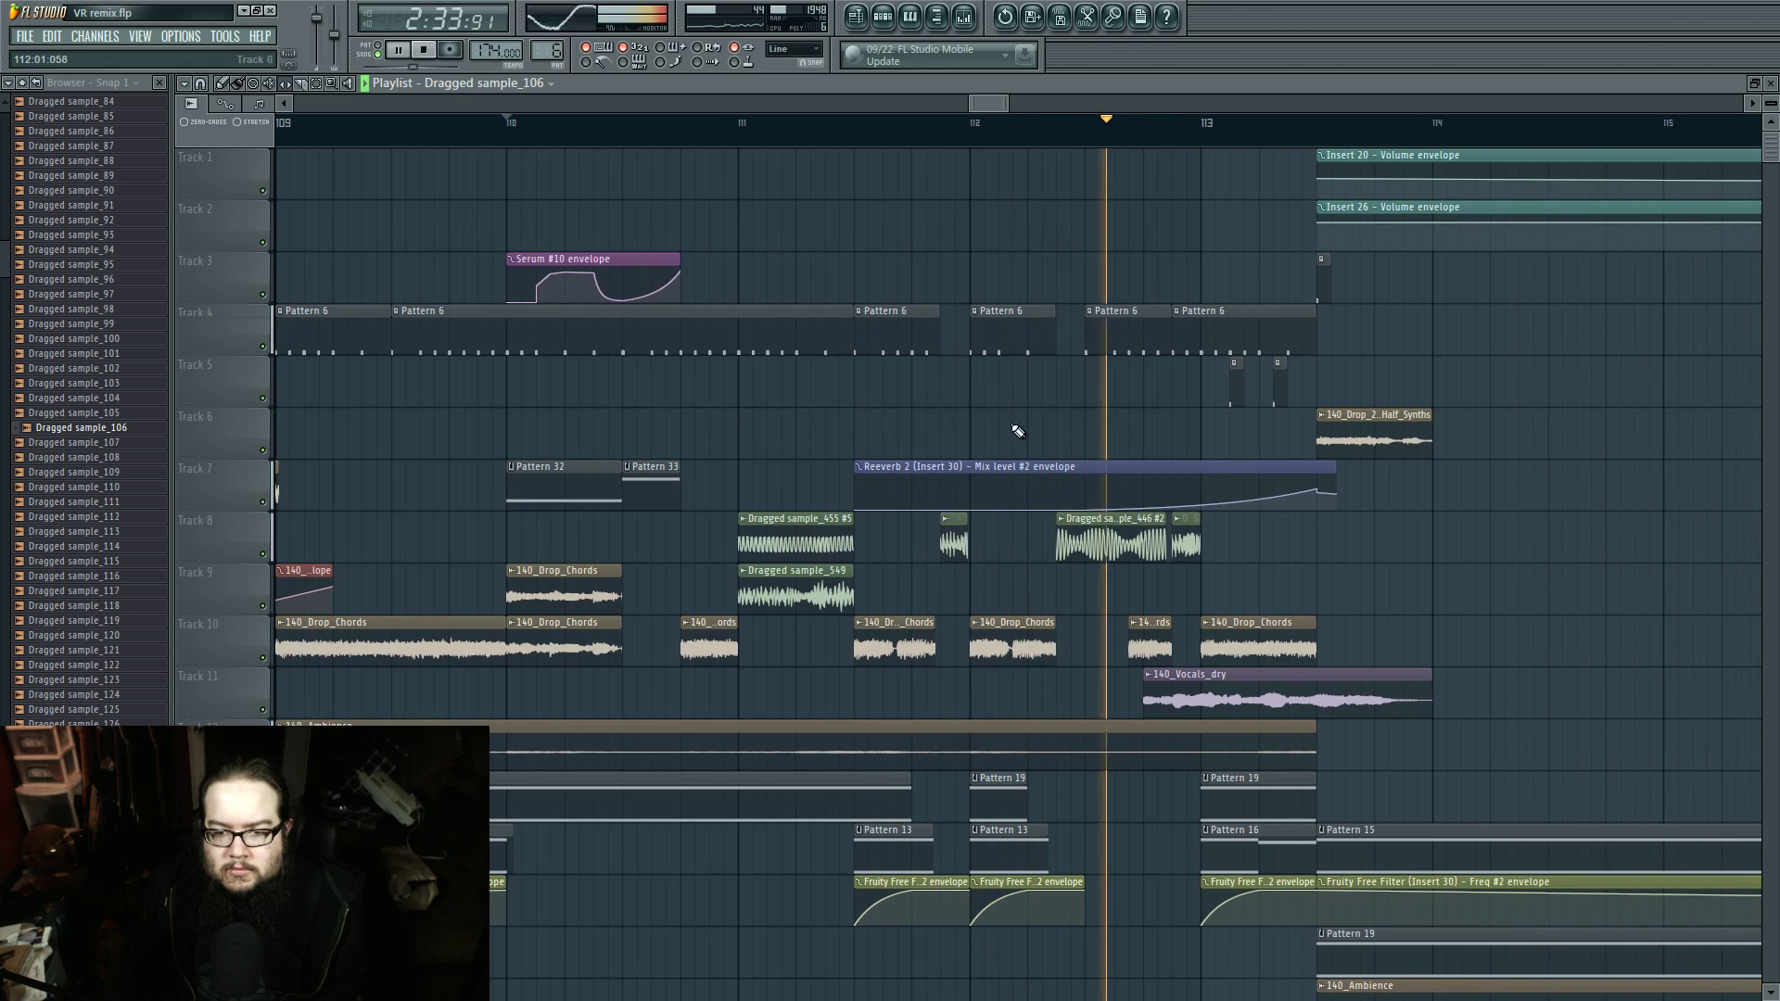
pyautogui.press('space')
pyautogui.doubleClick(962, 541)
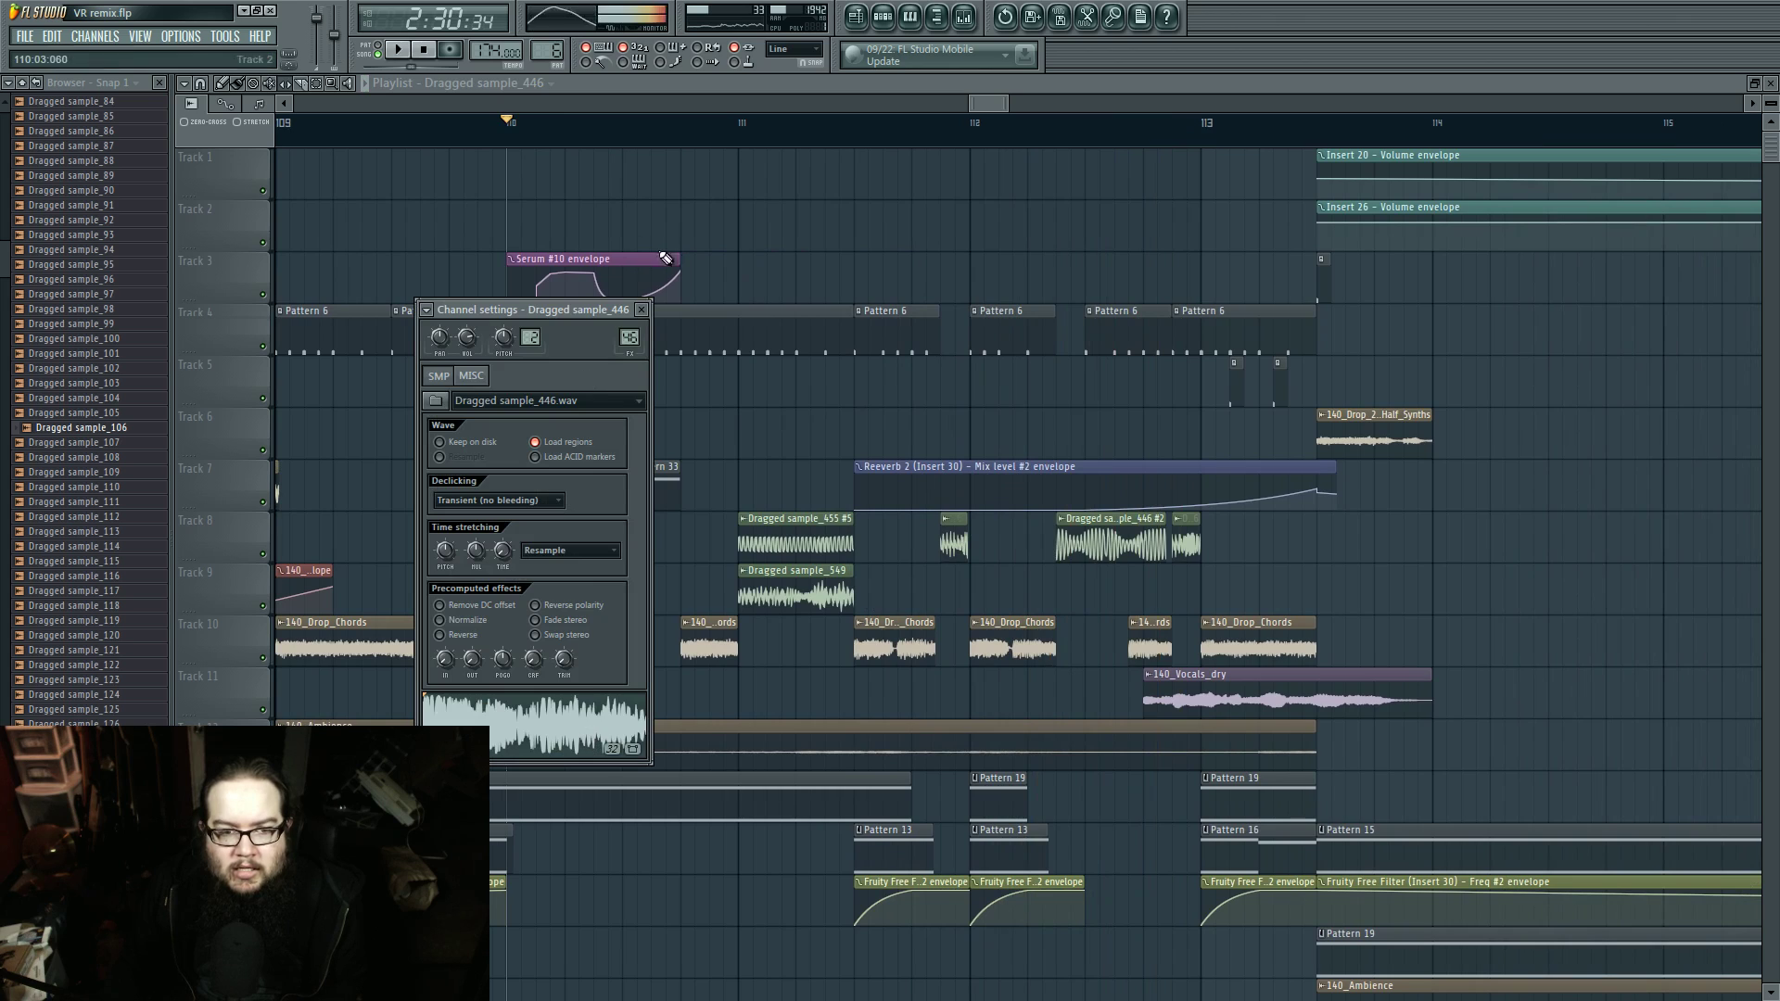
pyautogui.click(641, 309)
pyautogui.click(426, 50)
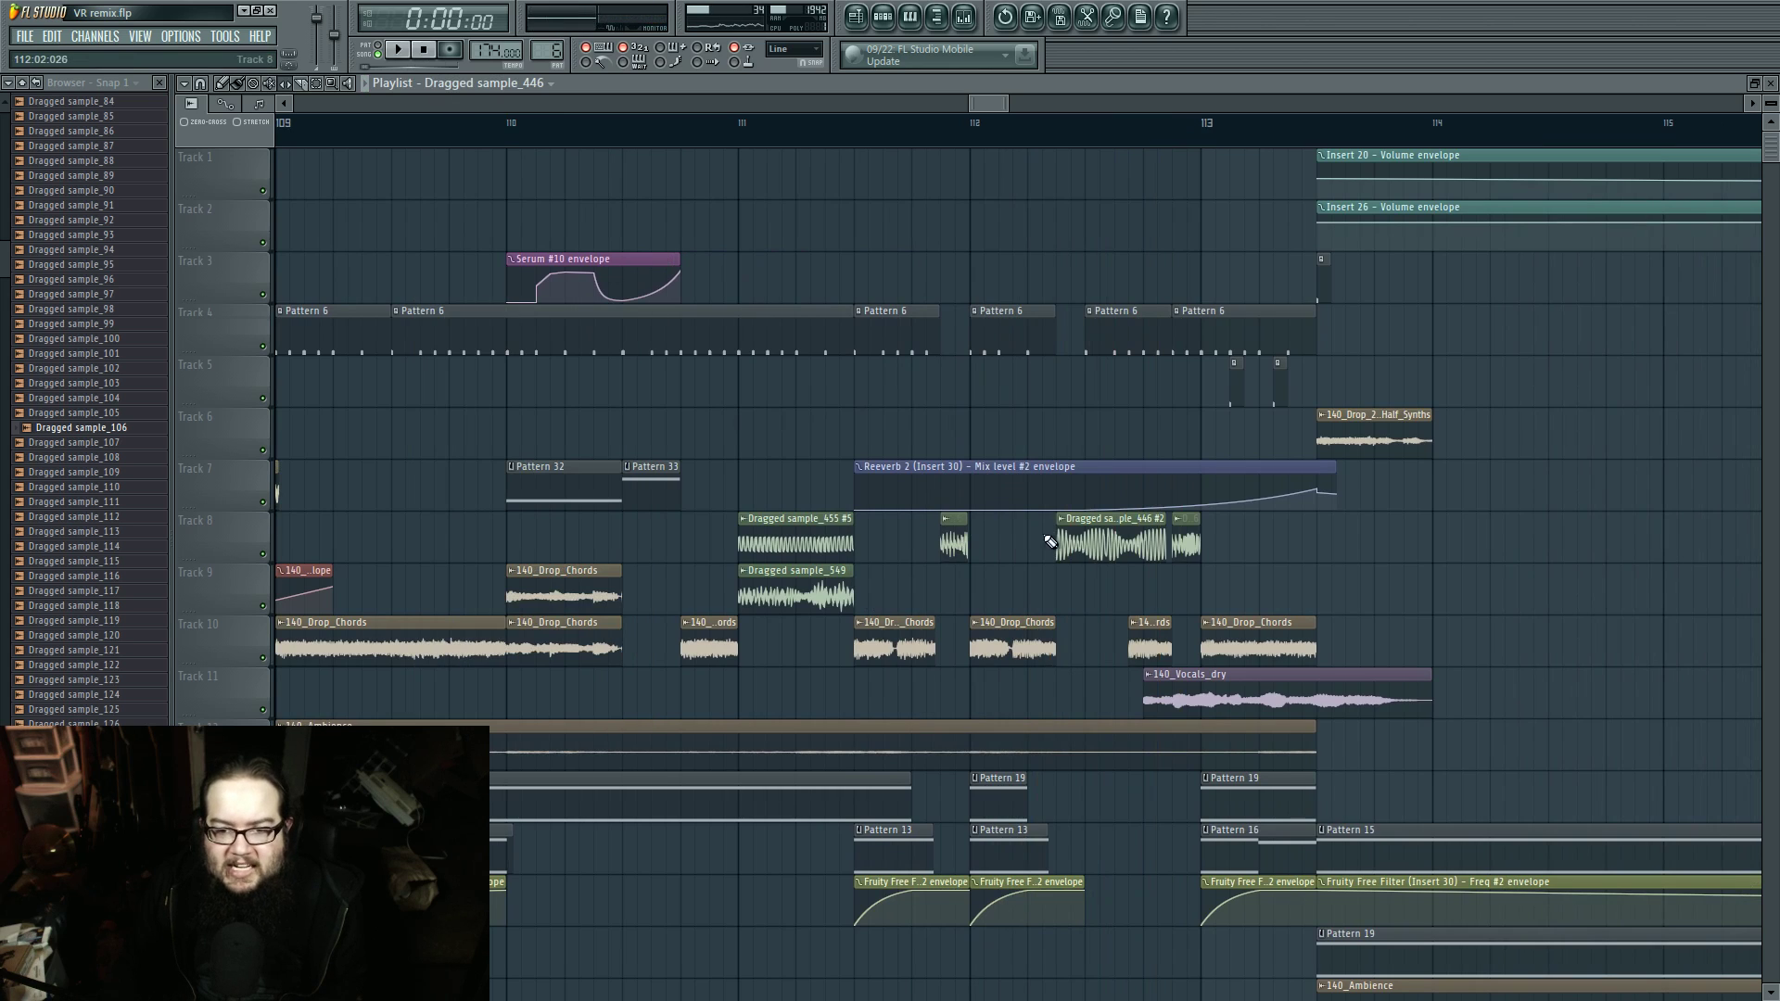
# Step: Inspect the channel settings of Dragged sample_446 #2 on Track 8, and play the end of the first drop from bar 113
pyautogui.doubleClick(1061, 534)
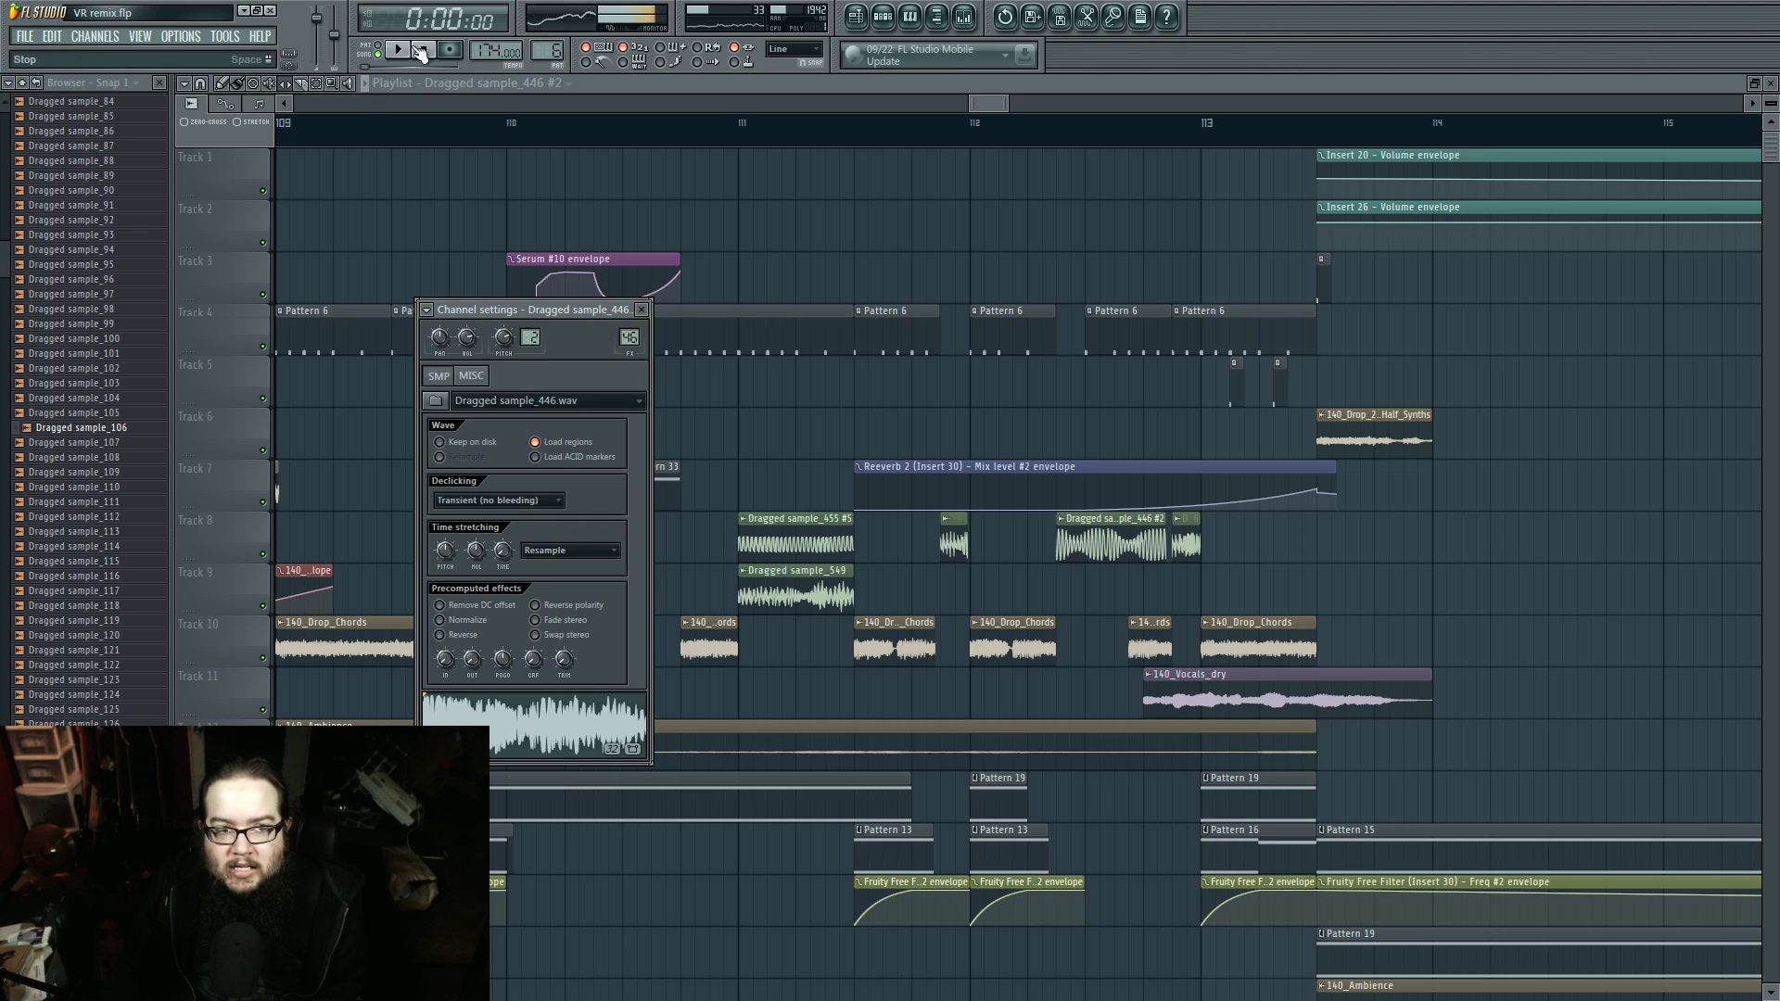
pyautogui.press('Escape')
pyautogui.press('space')
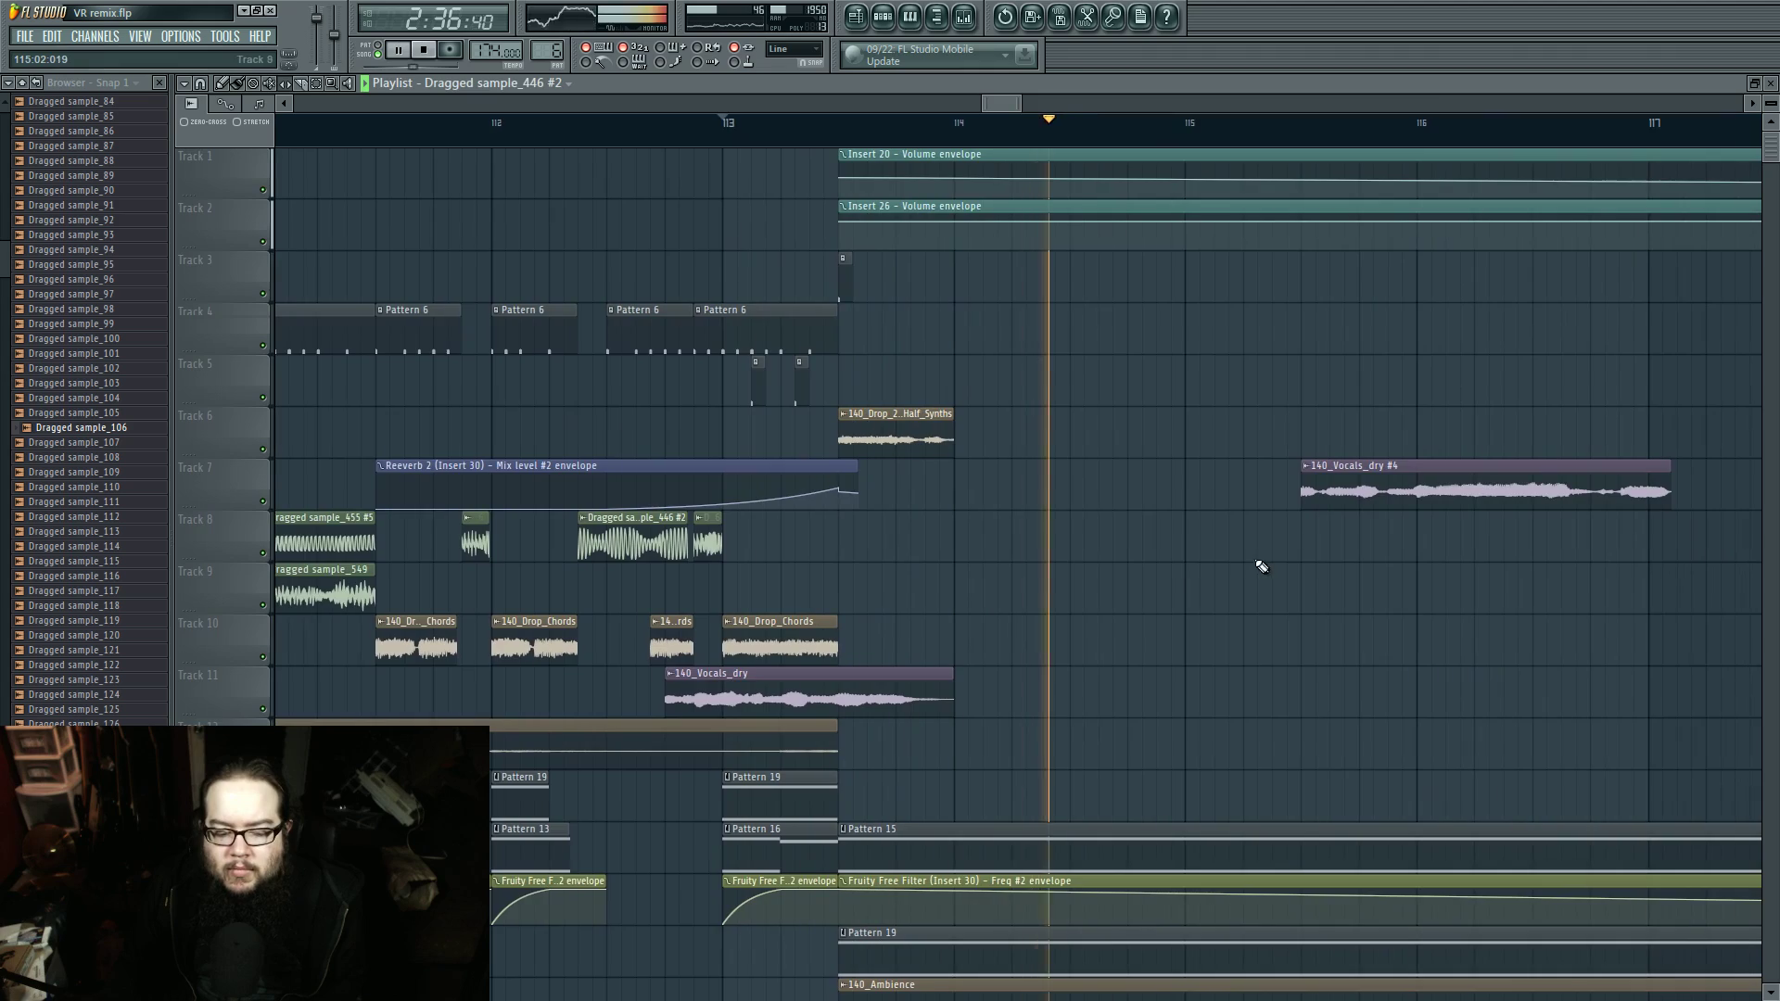
pyautogui.keyDown('ctrl'); pyautogui.scroll(-8, 1048, 561); pyautogui.keyUp('ctrl')
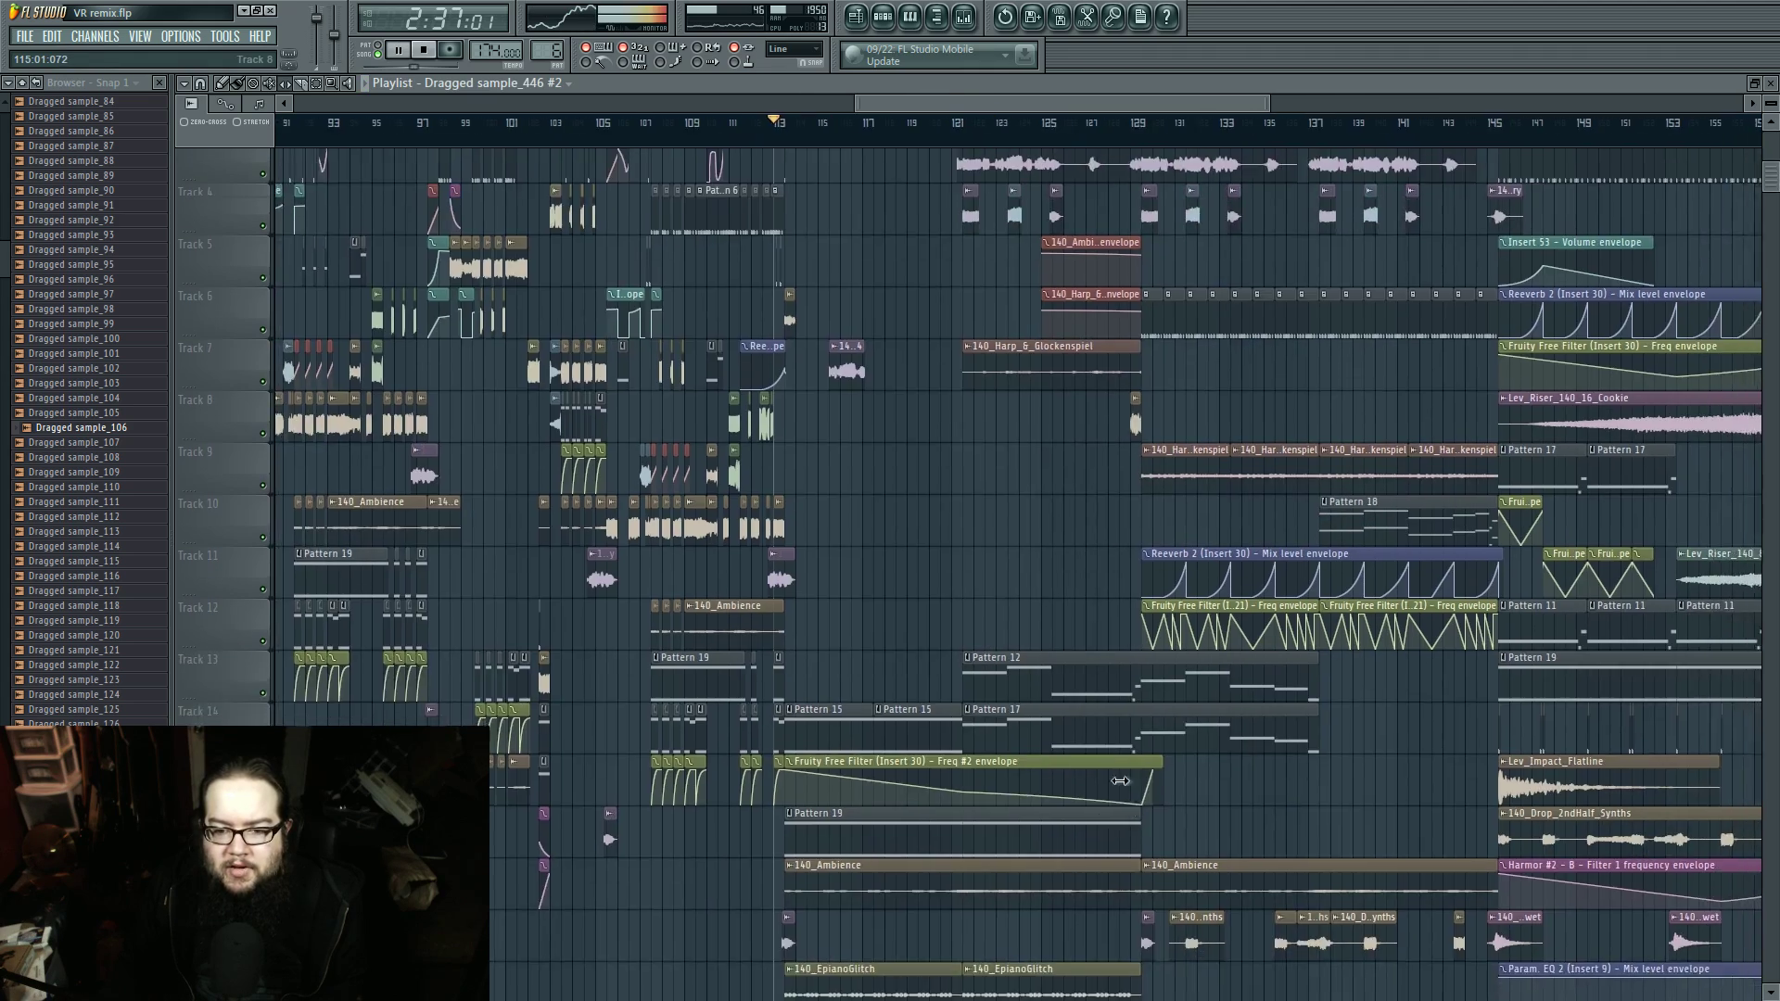
pyautogui.moveTo(1120, 780); pyautogui.dragTo(866, 568)
pyautogui.press('space')
# Step: Look over the breakdown and build-up, and play the start of the second drop from bar 161 to bar 165
pyautogui.scroll(5, 1104, 723)
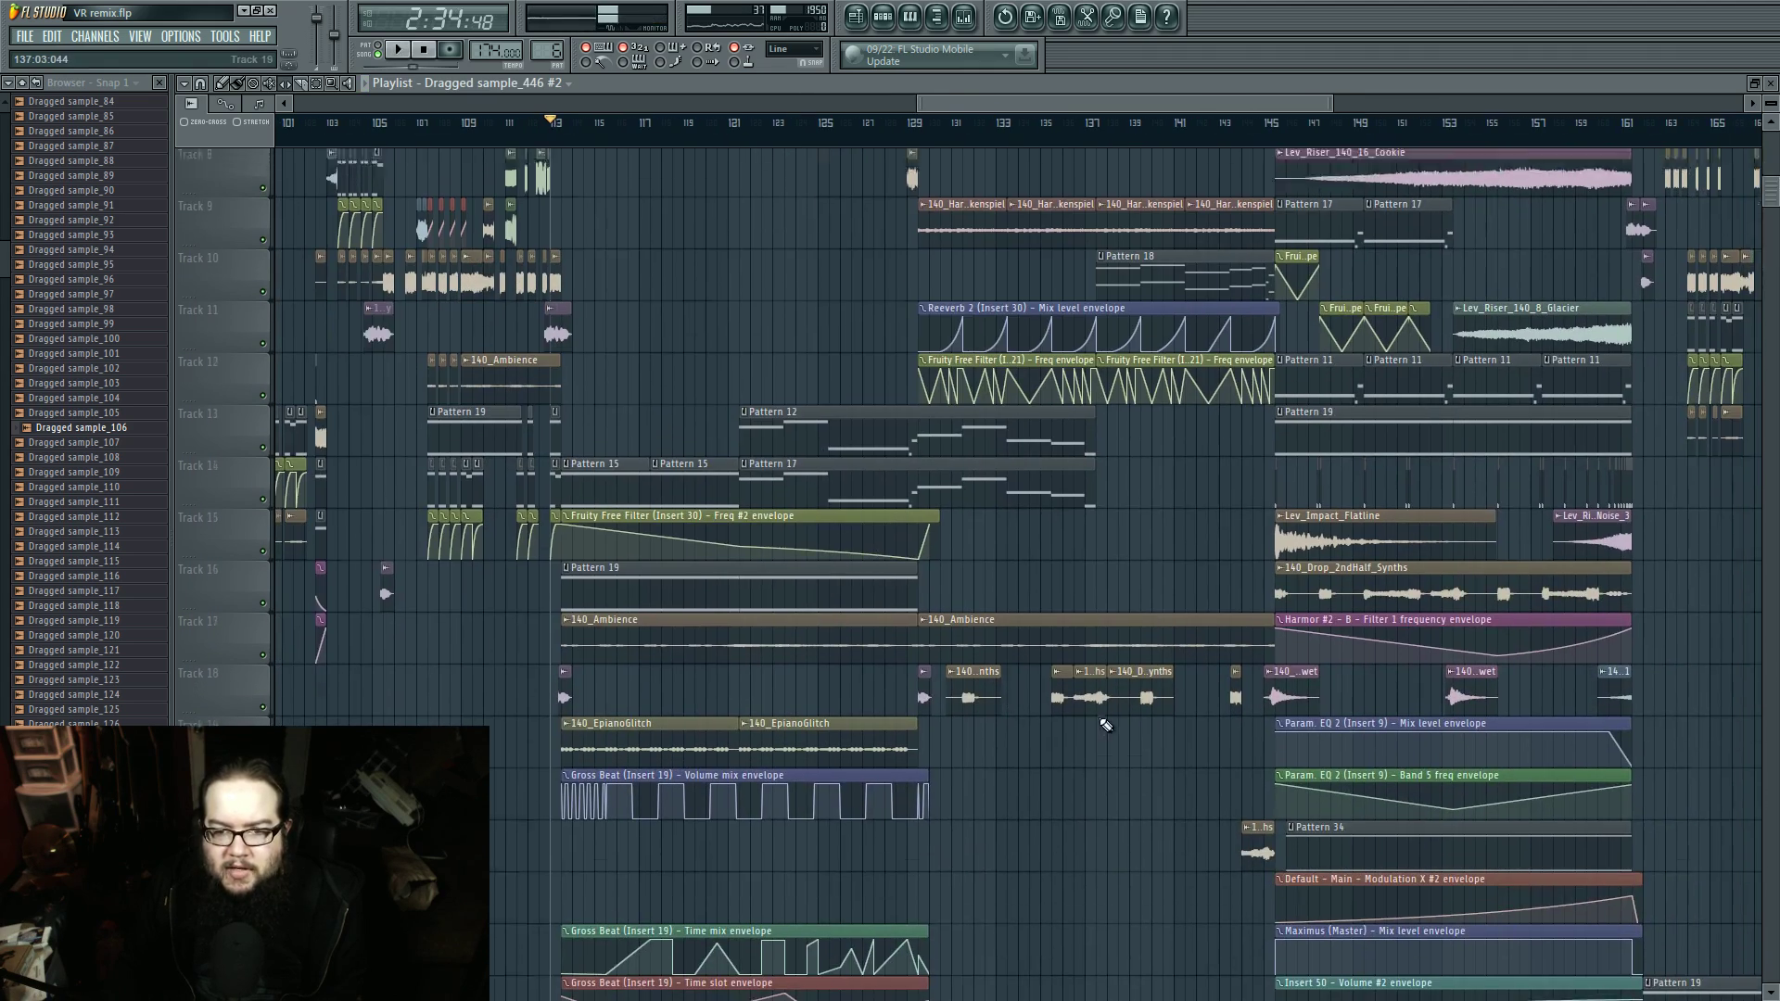
pyautogui.scroll(-4, 1110, 728)
pyautogui.hscroll(5, 1109, 719)
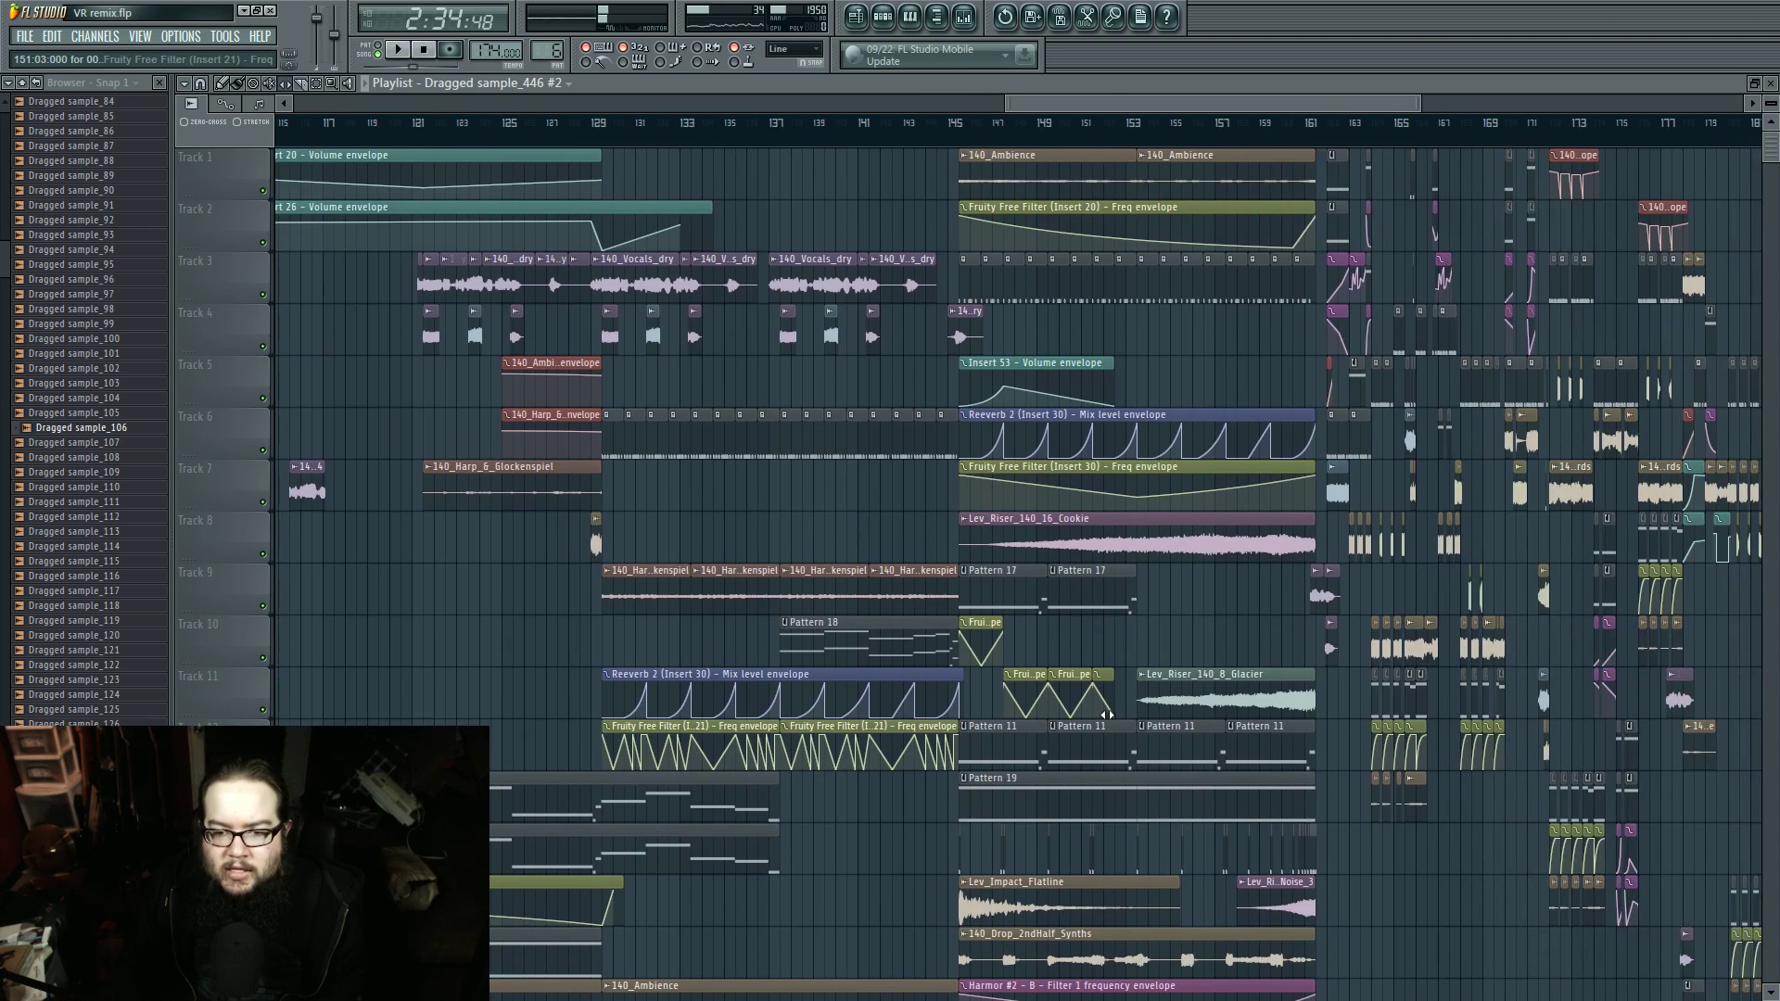
pyautogui.scroll(-7, 1108, 715)
pyautogui.scroll(11, 1149, 727)
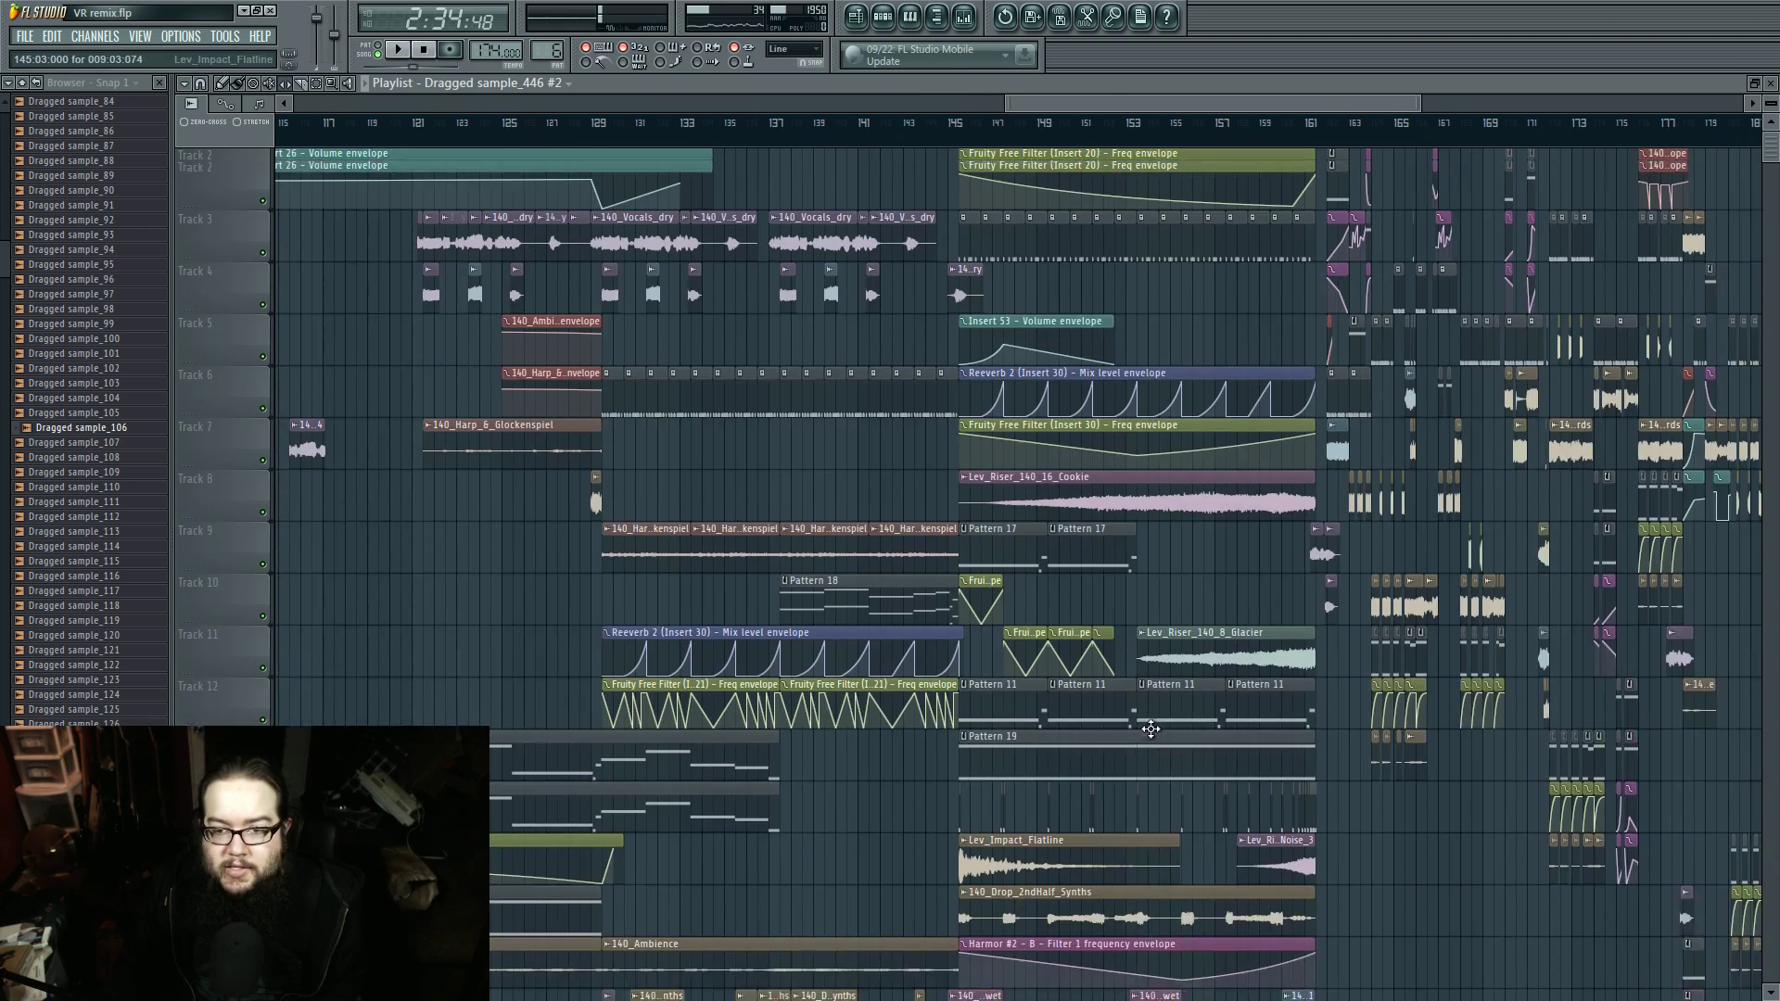
pyautogui.hscroll(6, 1144, 596)
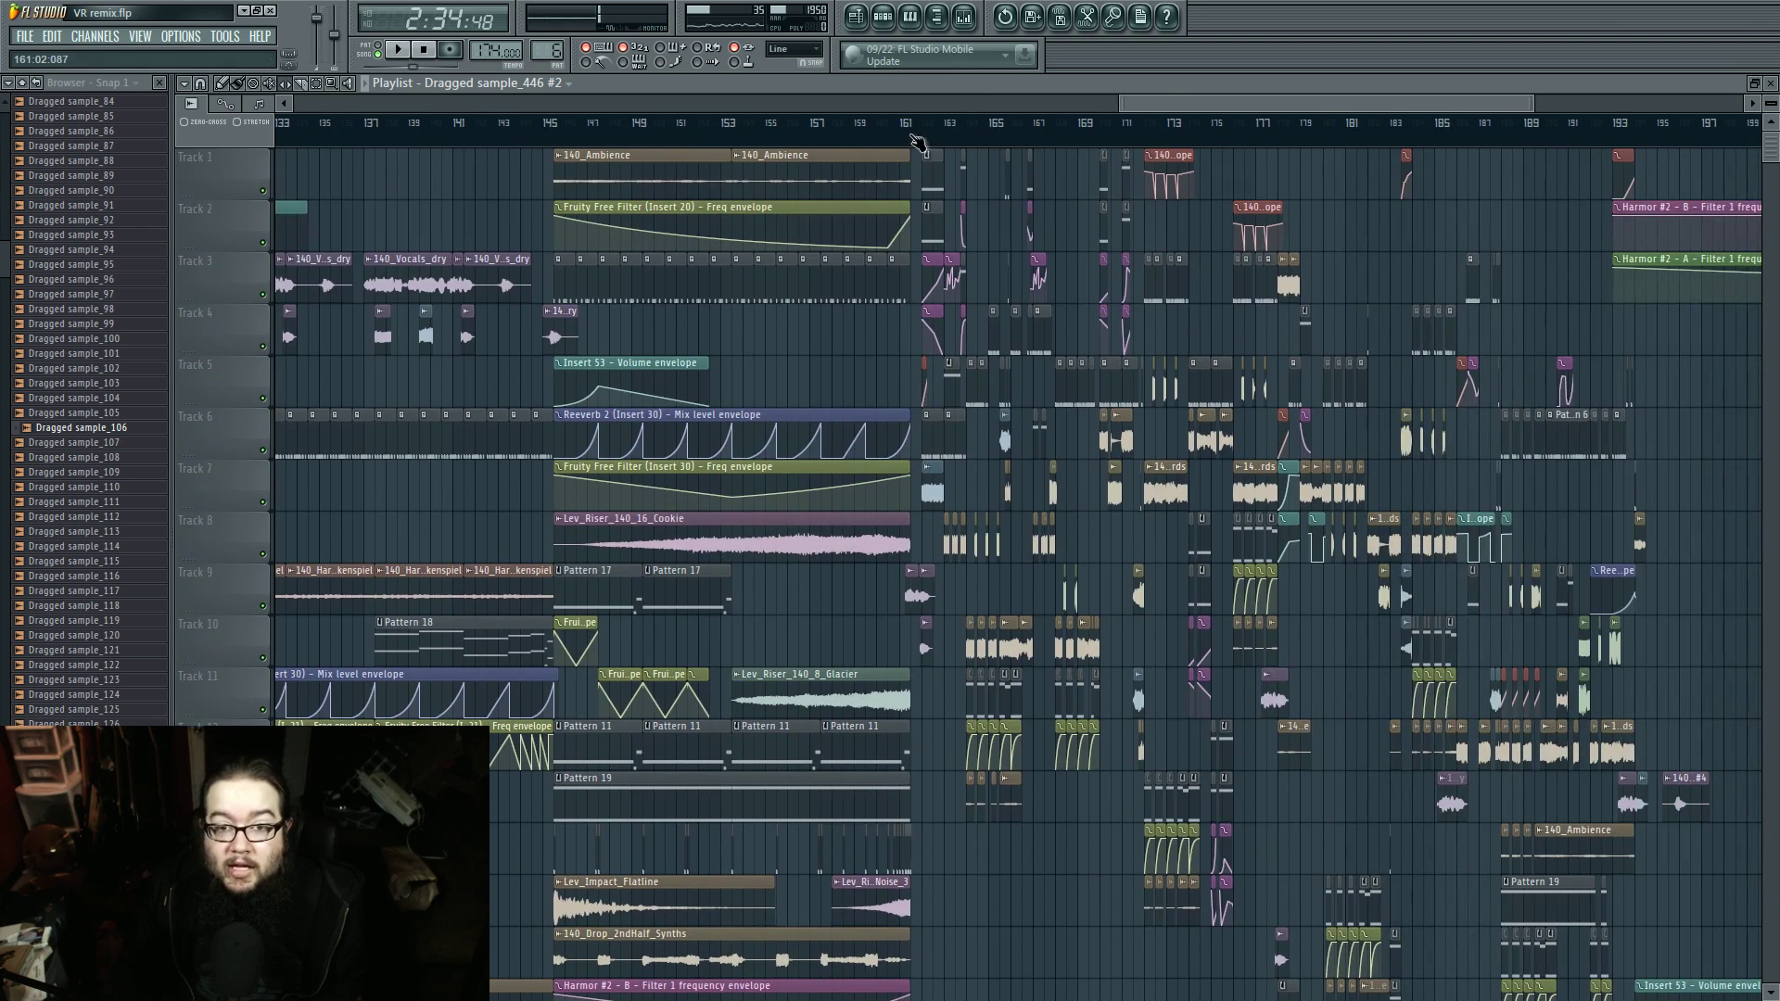
pyautogui.click(915, 137)
pyautogui.scroll(1, 1014, 346)
pyautogui.scroll(5, 1014, 346)
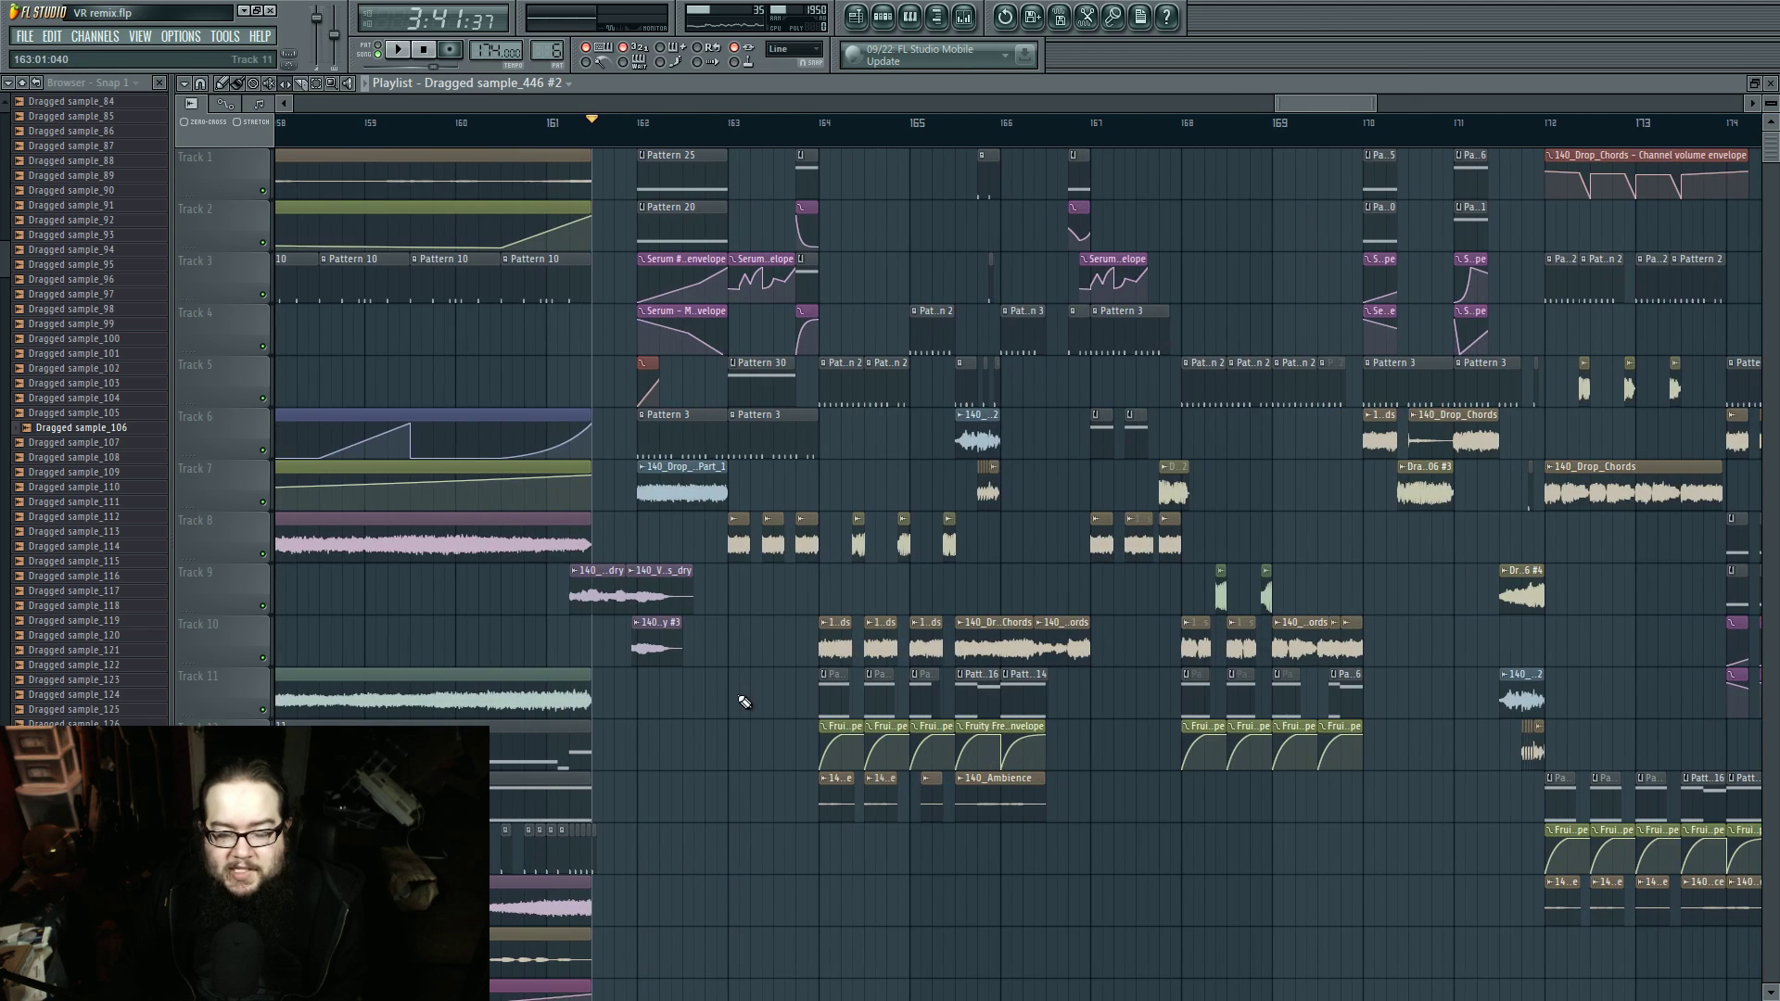
pyautogui.press('space')
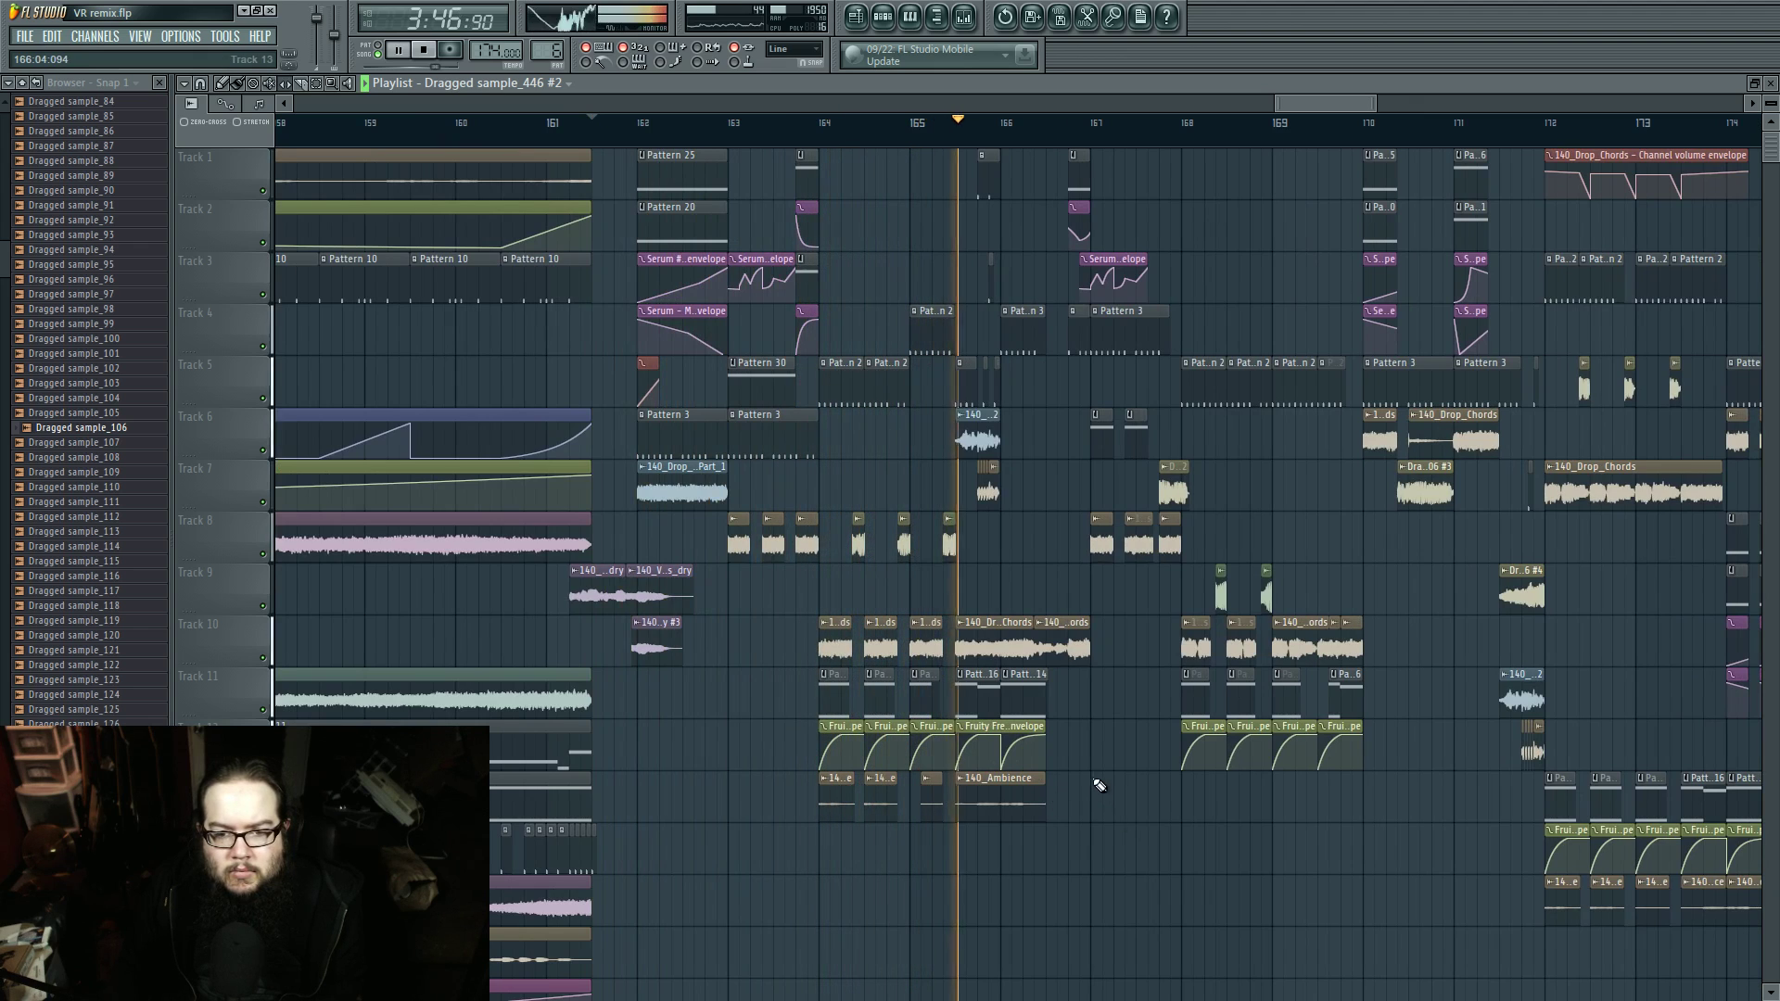
pyautogui.press('space')
# Step: Inspect the channel settings of the short Dragged sample_106 clip on Track 8, and play the second drop from bar 165 to bar 170
pyautogui.doubleClick(535, 533)
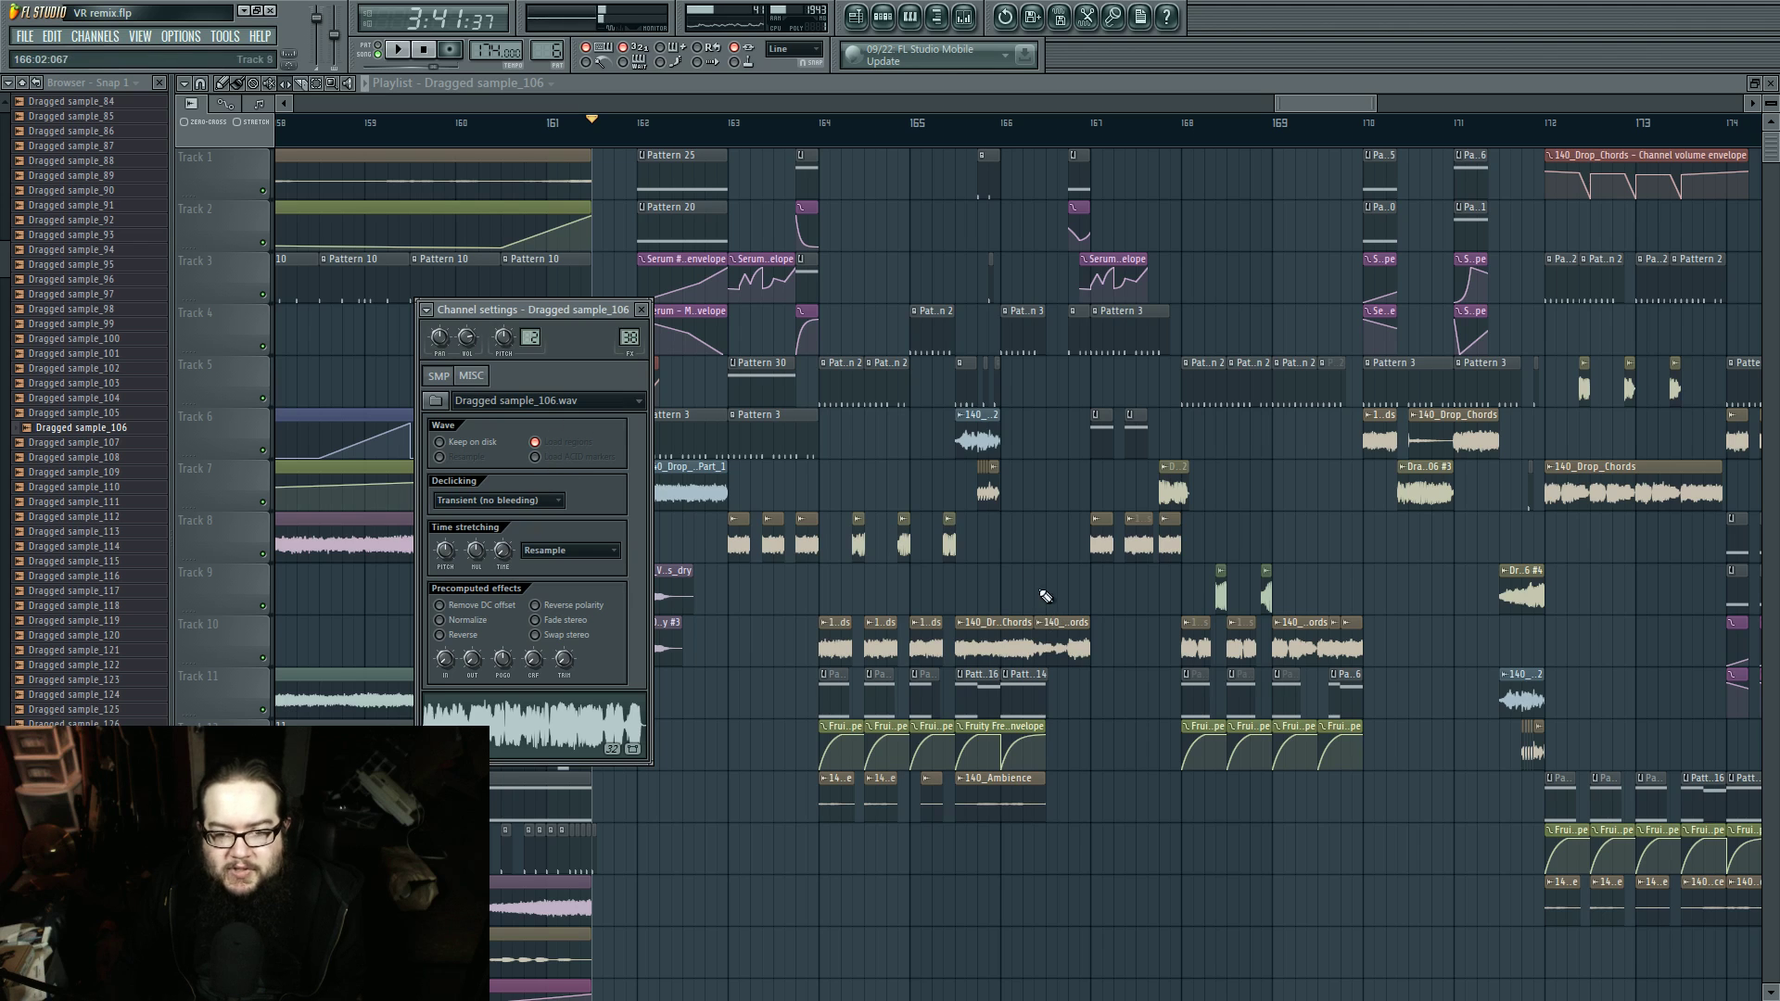
pyautogui.click(957, 123)
pyautogui.press('space')
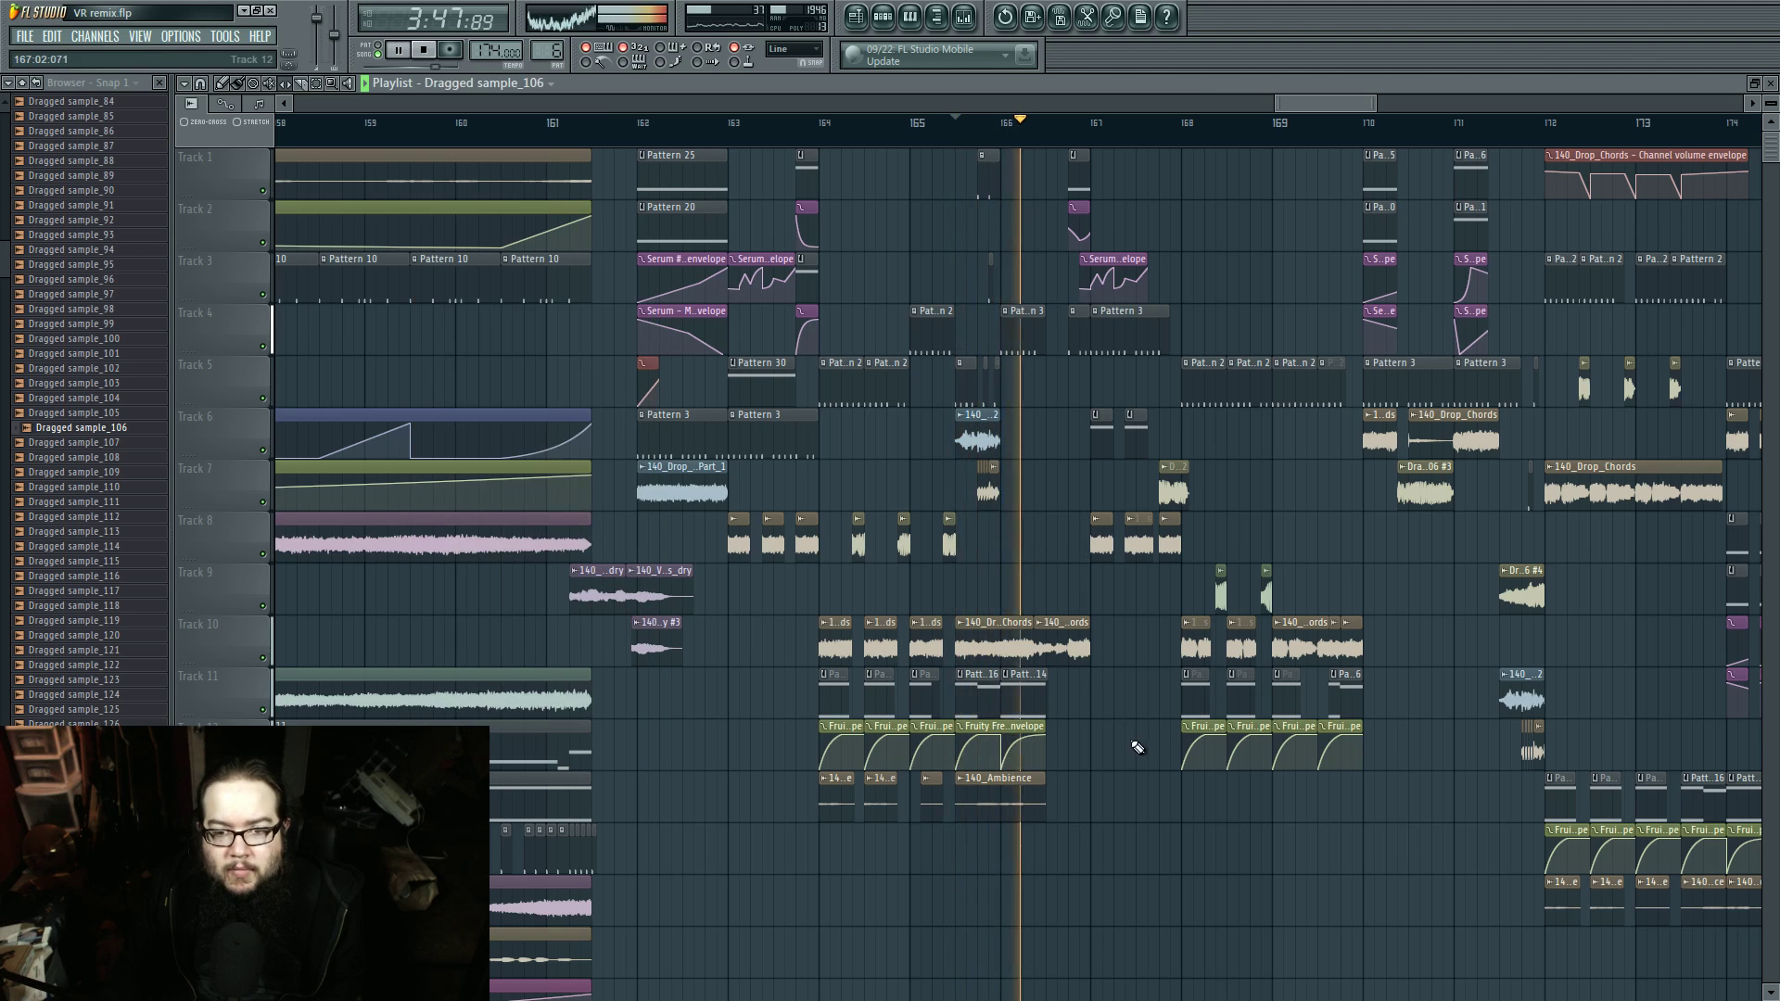
pyautogui.moveTo(1123, 749); pyautogui.dragTo(913, 749)
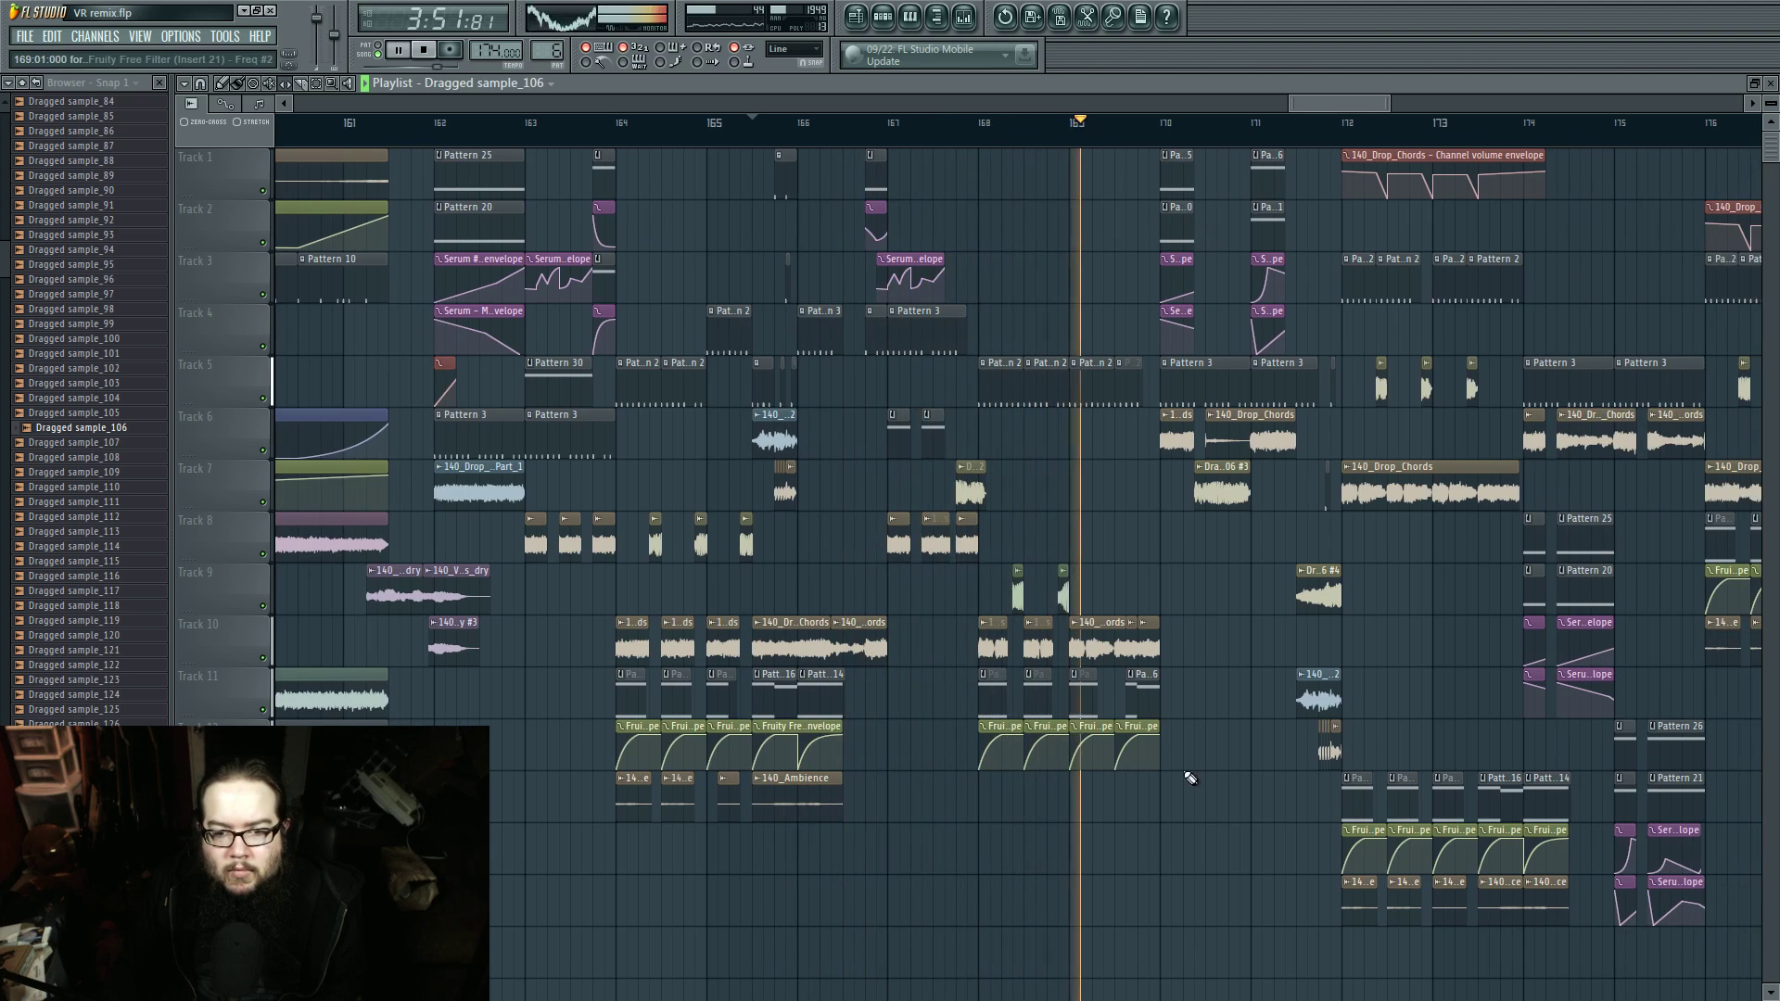
pyautogui.moveTo(1122, 797); pyautogui.dragTo(902, 804)
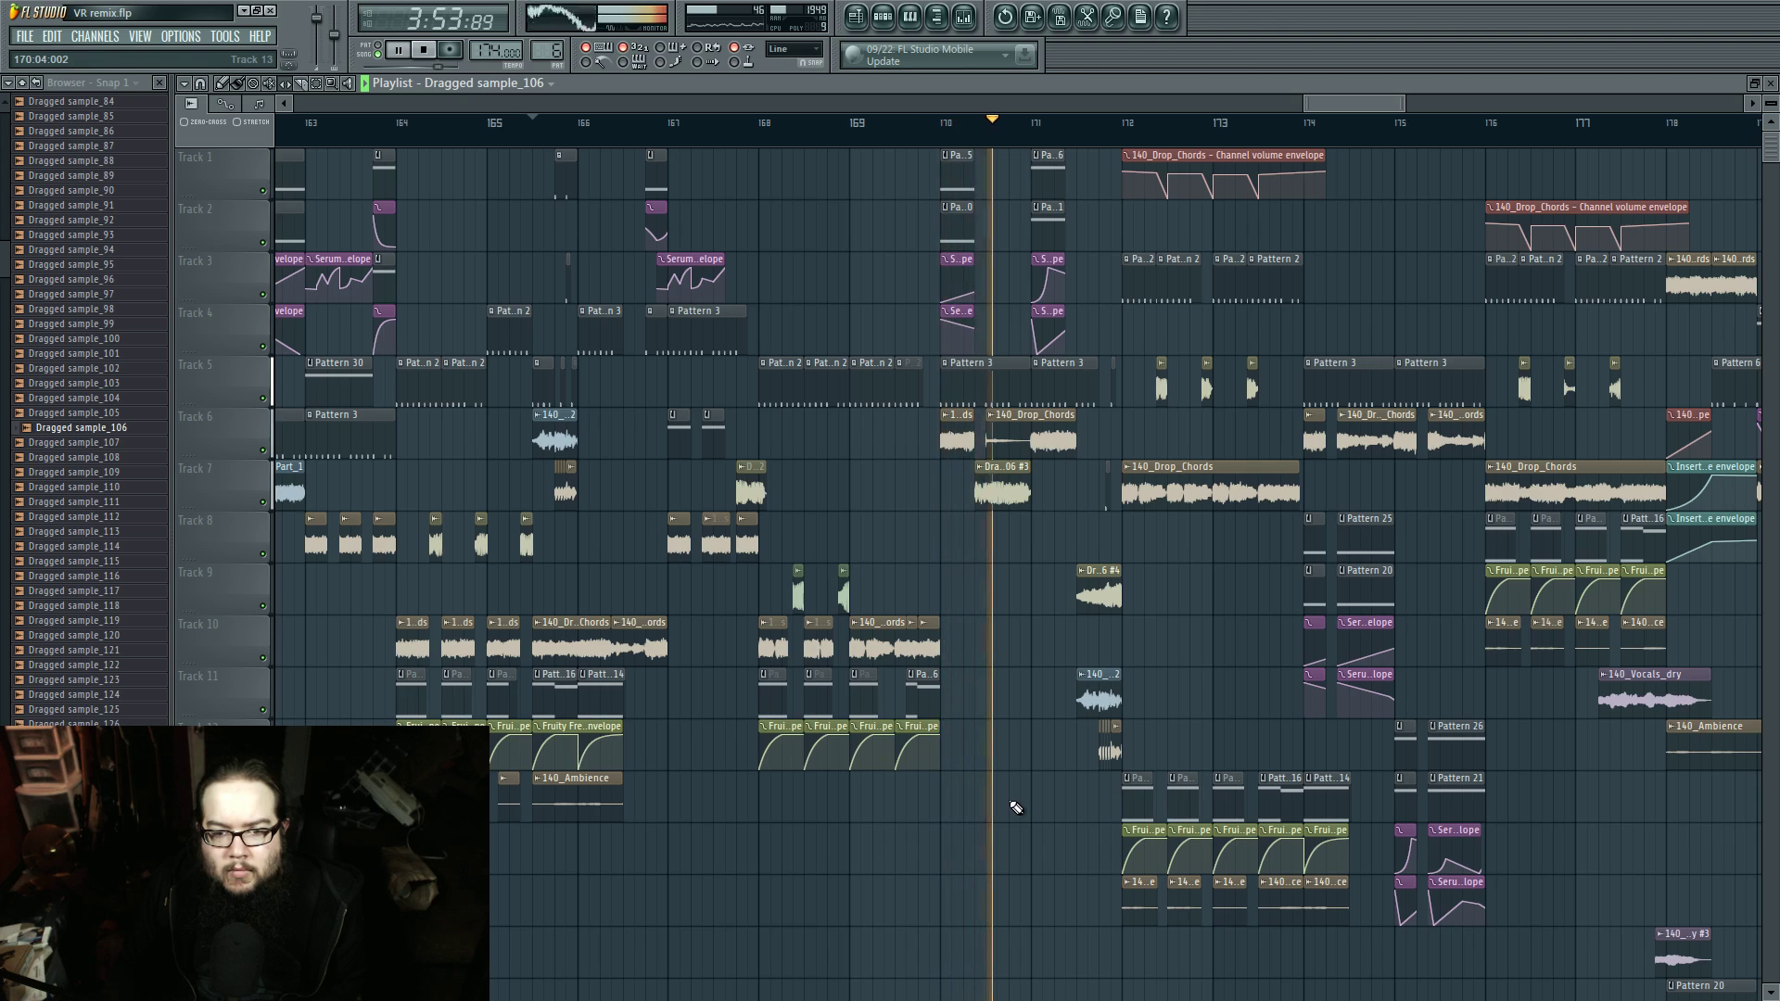
pyautogui.press('space')
# Step: Inspect the channel settings of Dragged sample_106 #3 on Track 7, close them, and play the second drop onward from bar 170
pyautogui.doubleClick(1008, 488)
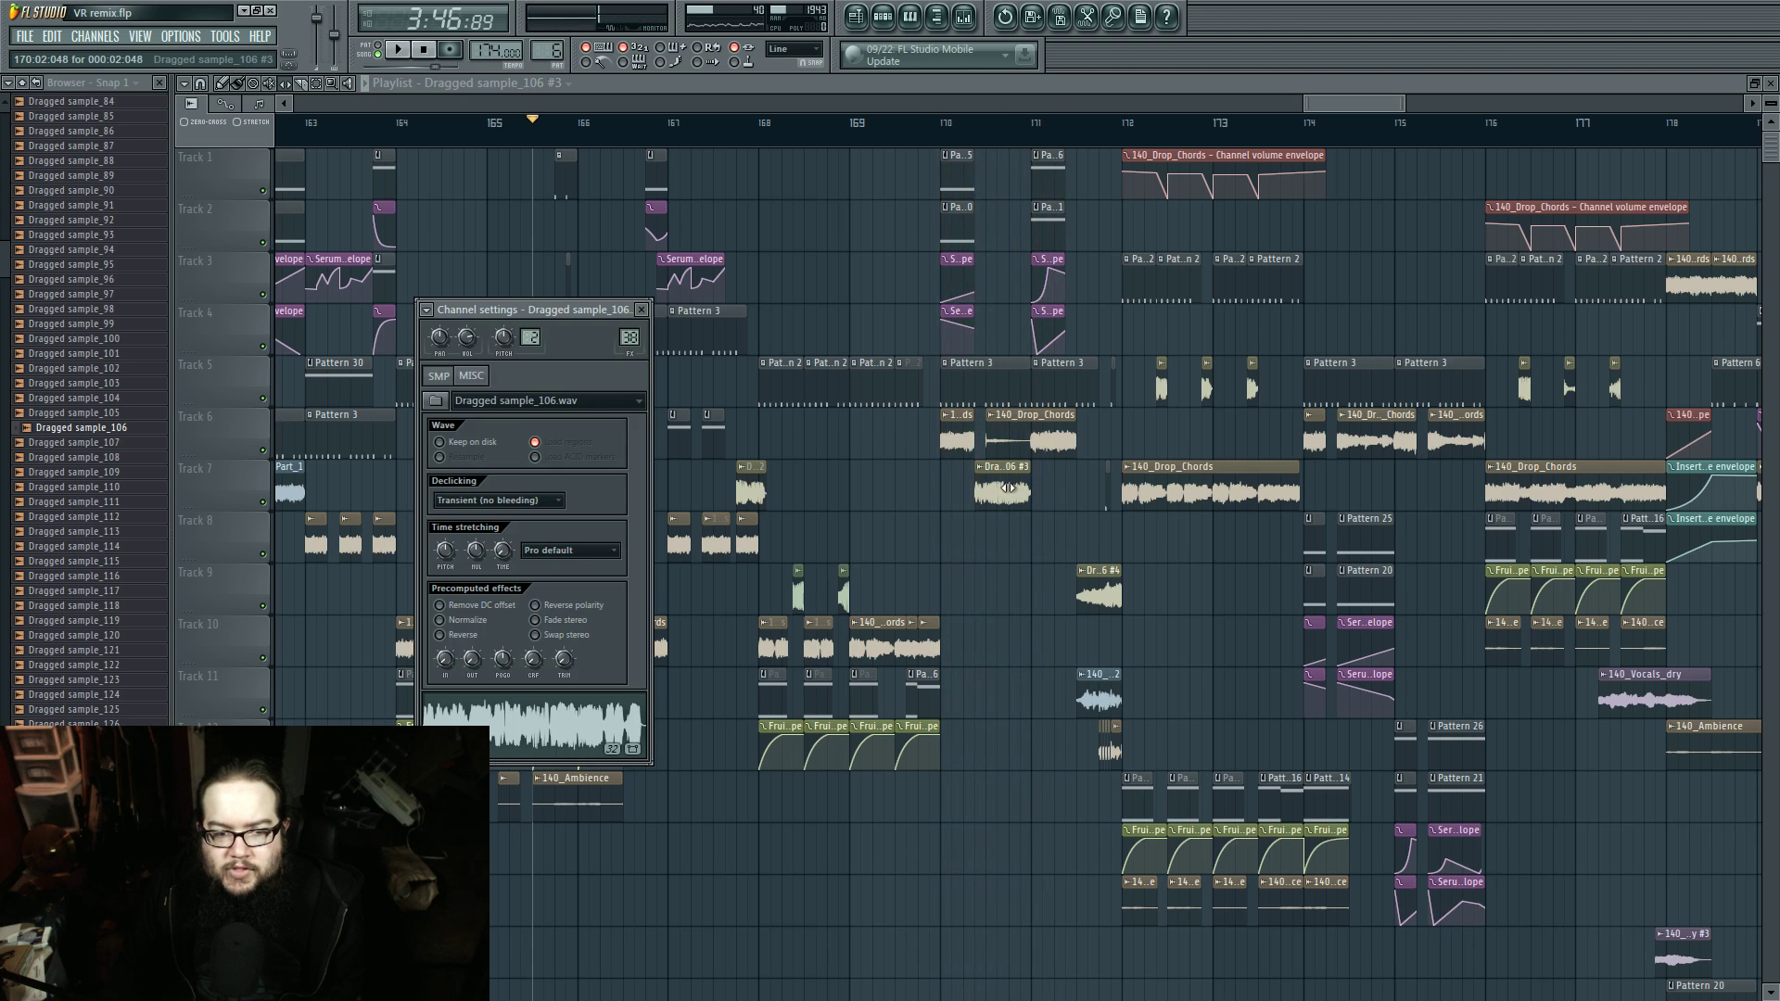
pyautogui.press('Escape')
pyautogui.press('space')
pyautogui.click(986, 128)
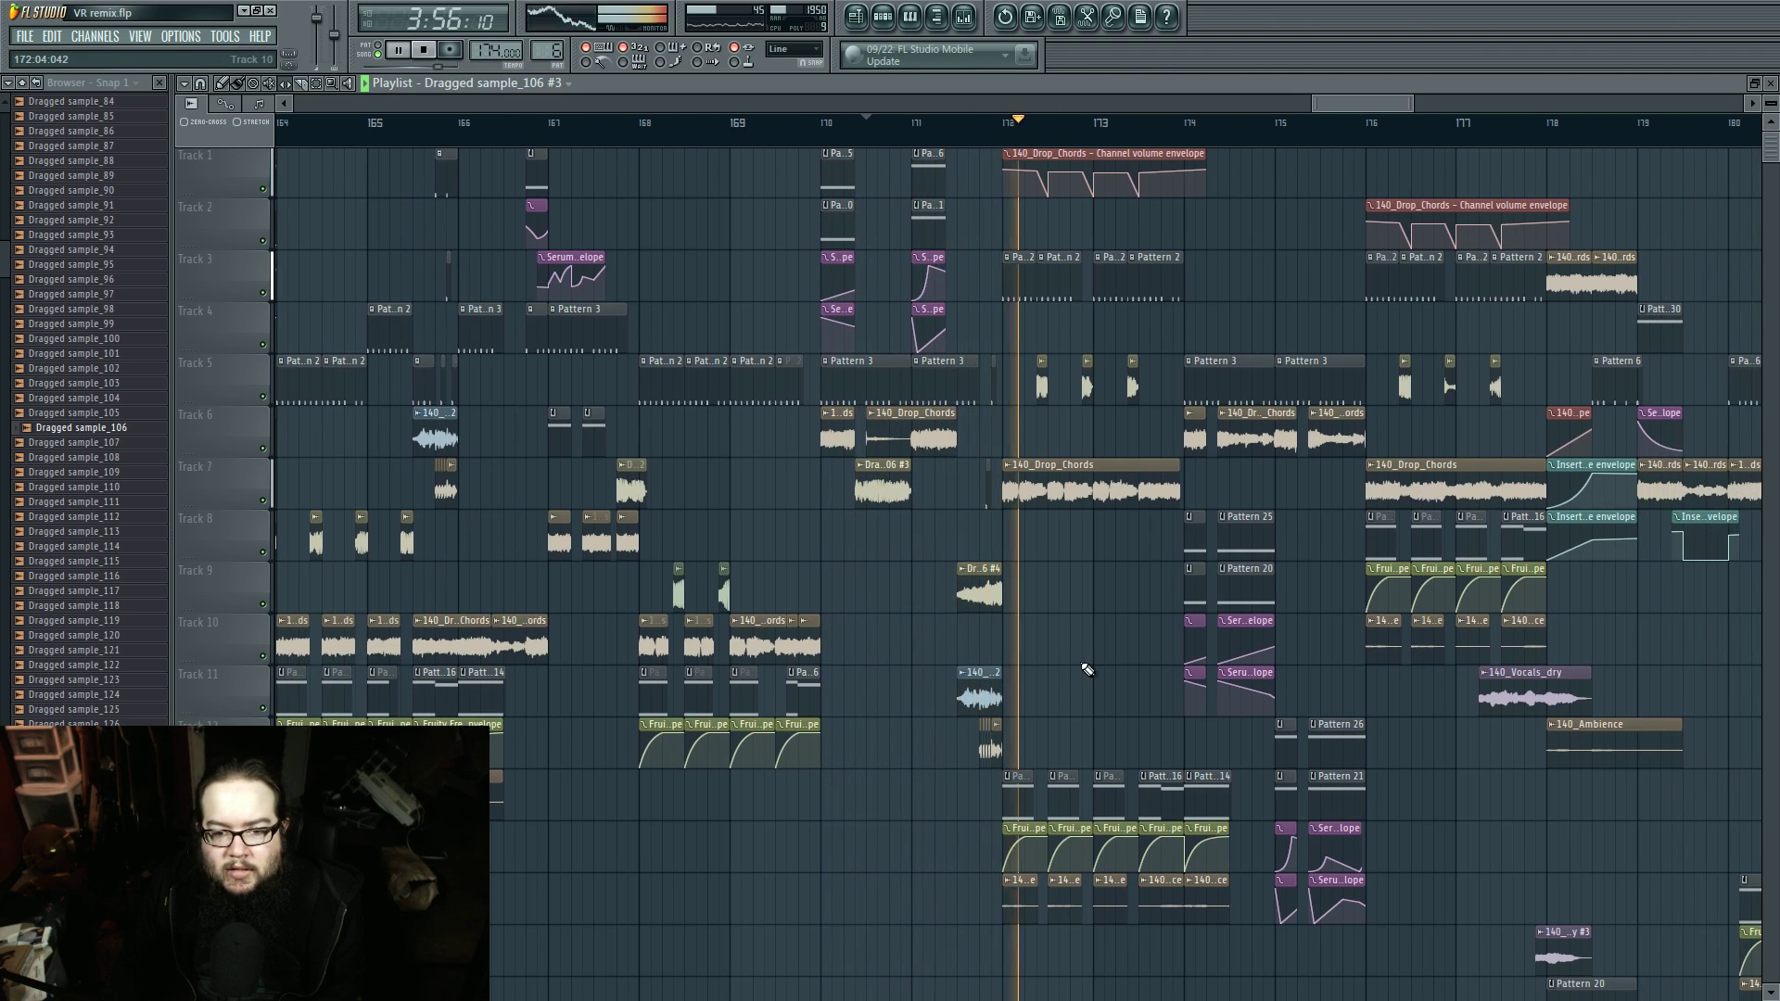
# Step: Play the second drop onward from bar 172, following its clips closely, and stop at the Dragged sample_106 clip in bar 182
pyautogui.scroll(6, 1082, 669)
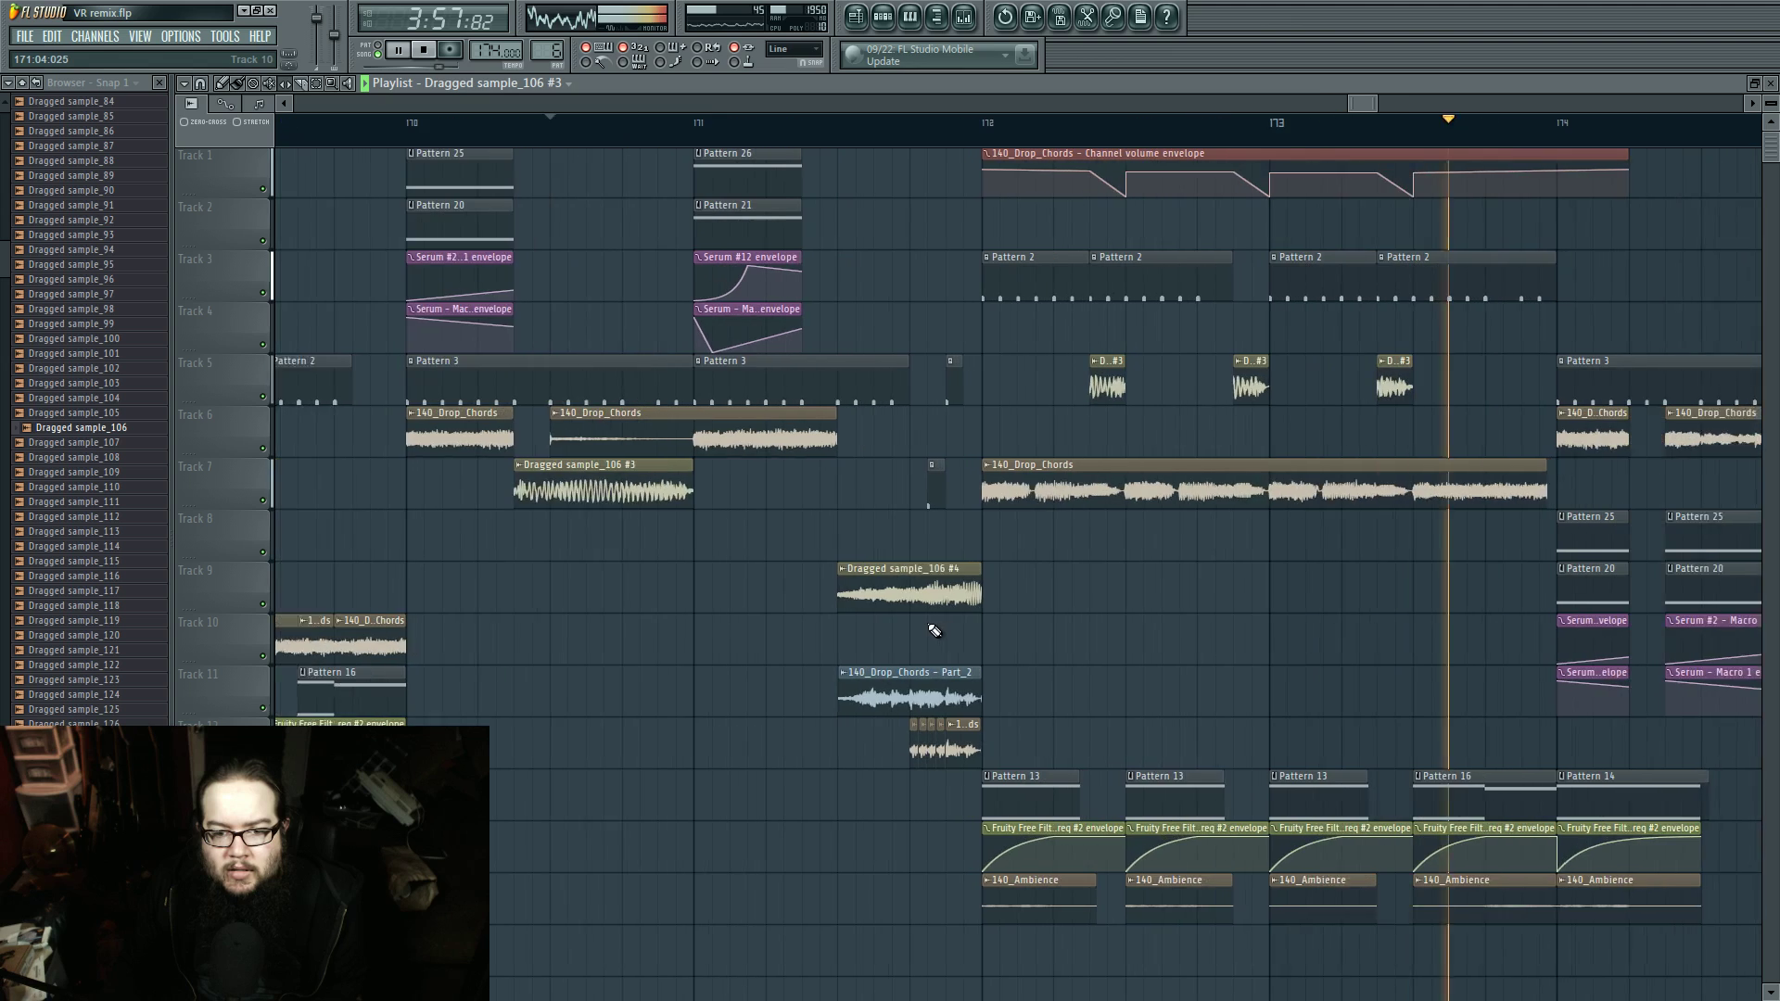
pyautogui.scroll(-6, 926, 636)
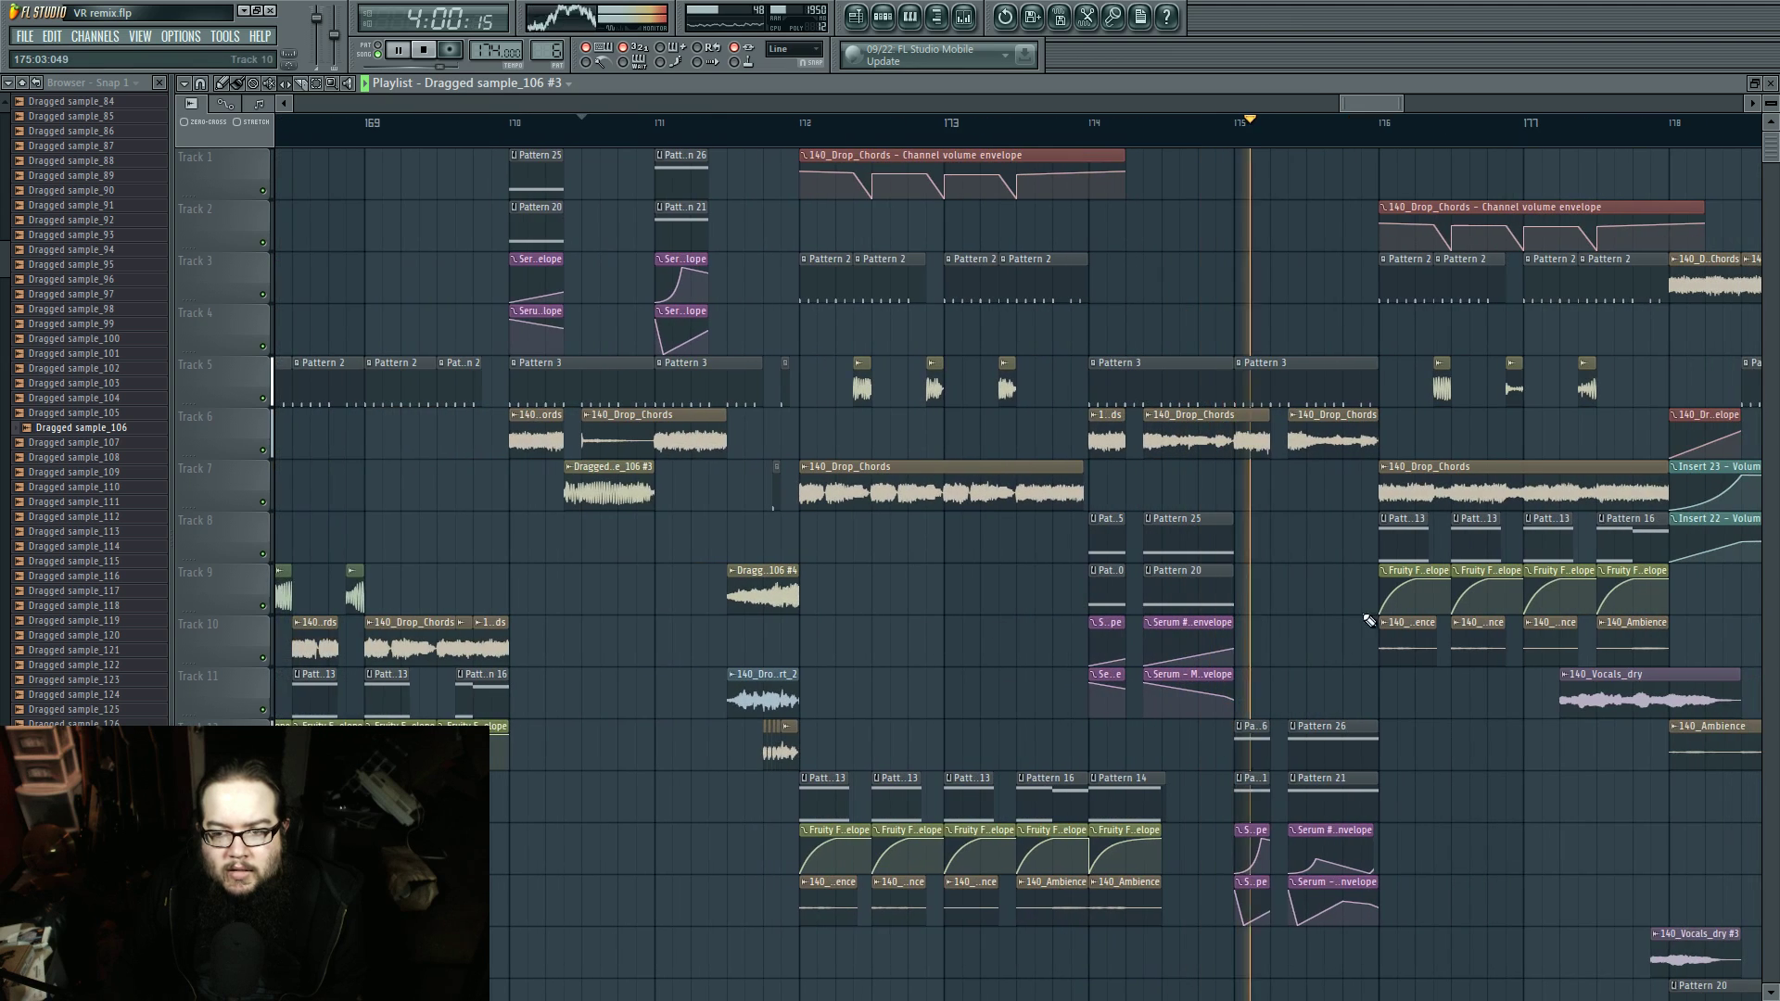
pyautogui.moveTo(1083, 591); pyautogui.dragTo(886, 742)
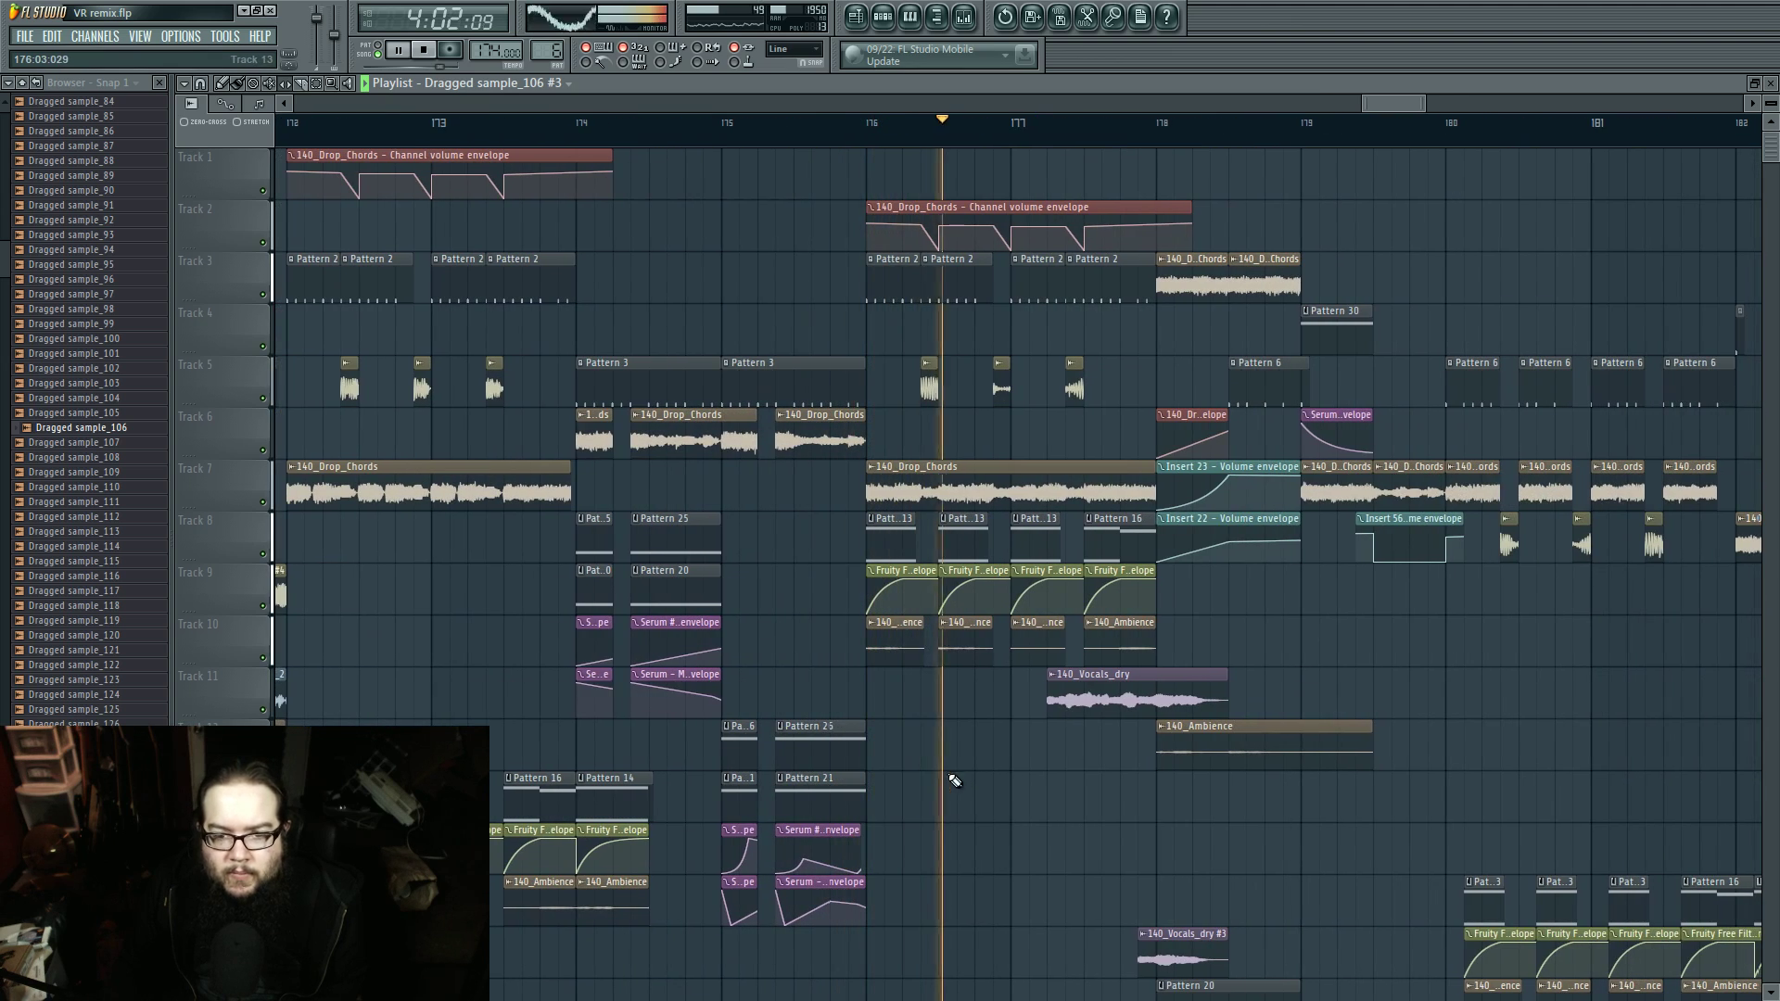
pyautogui.scroll(5, 1075, 777)
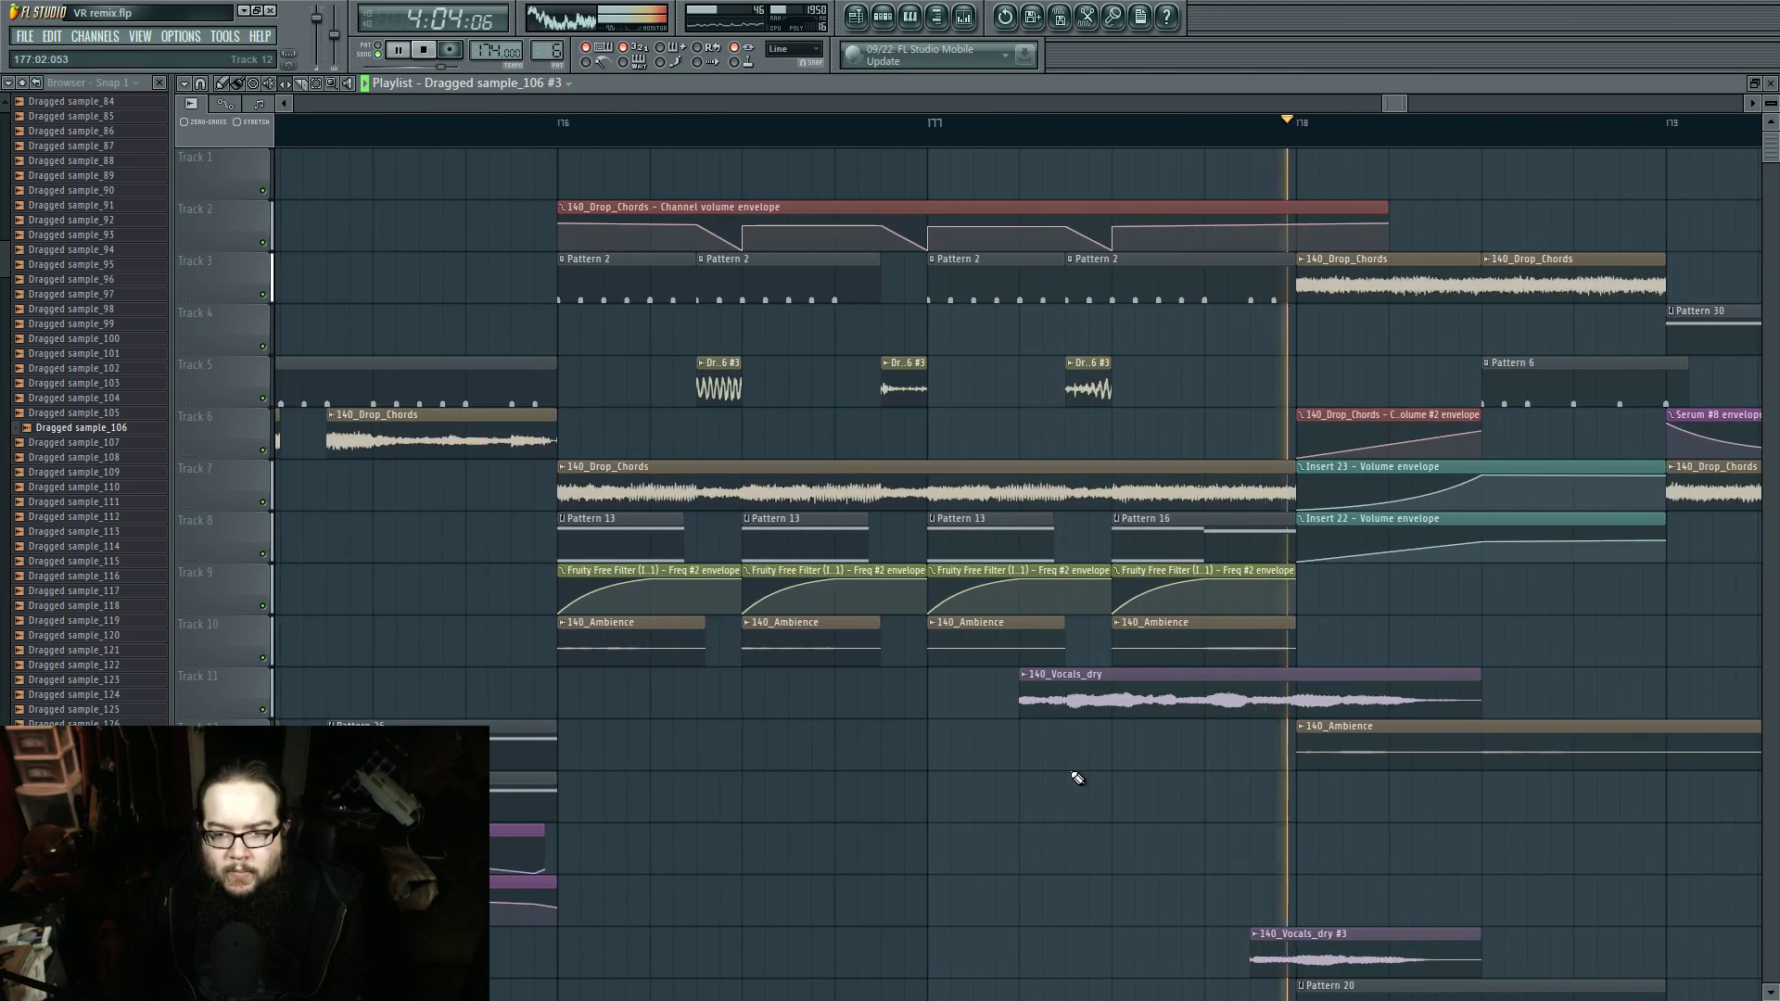
pyautogui.scroll(-6, 1076, 777)
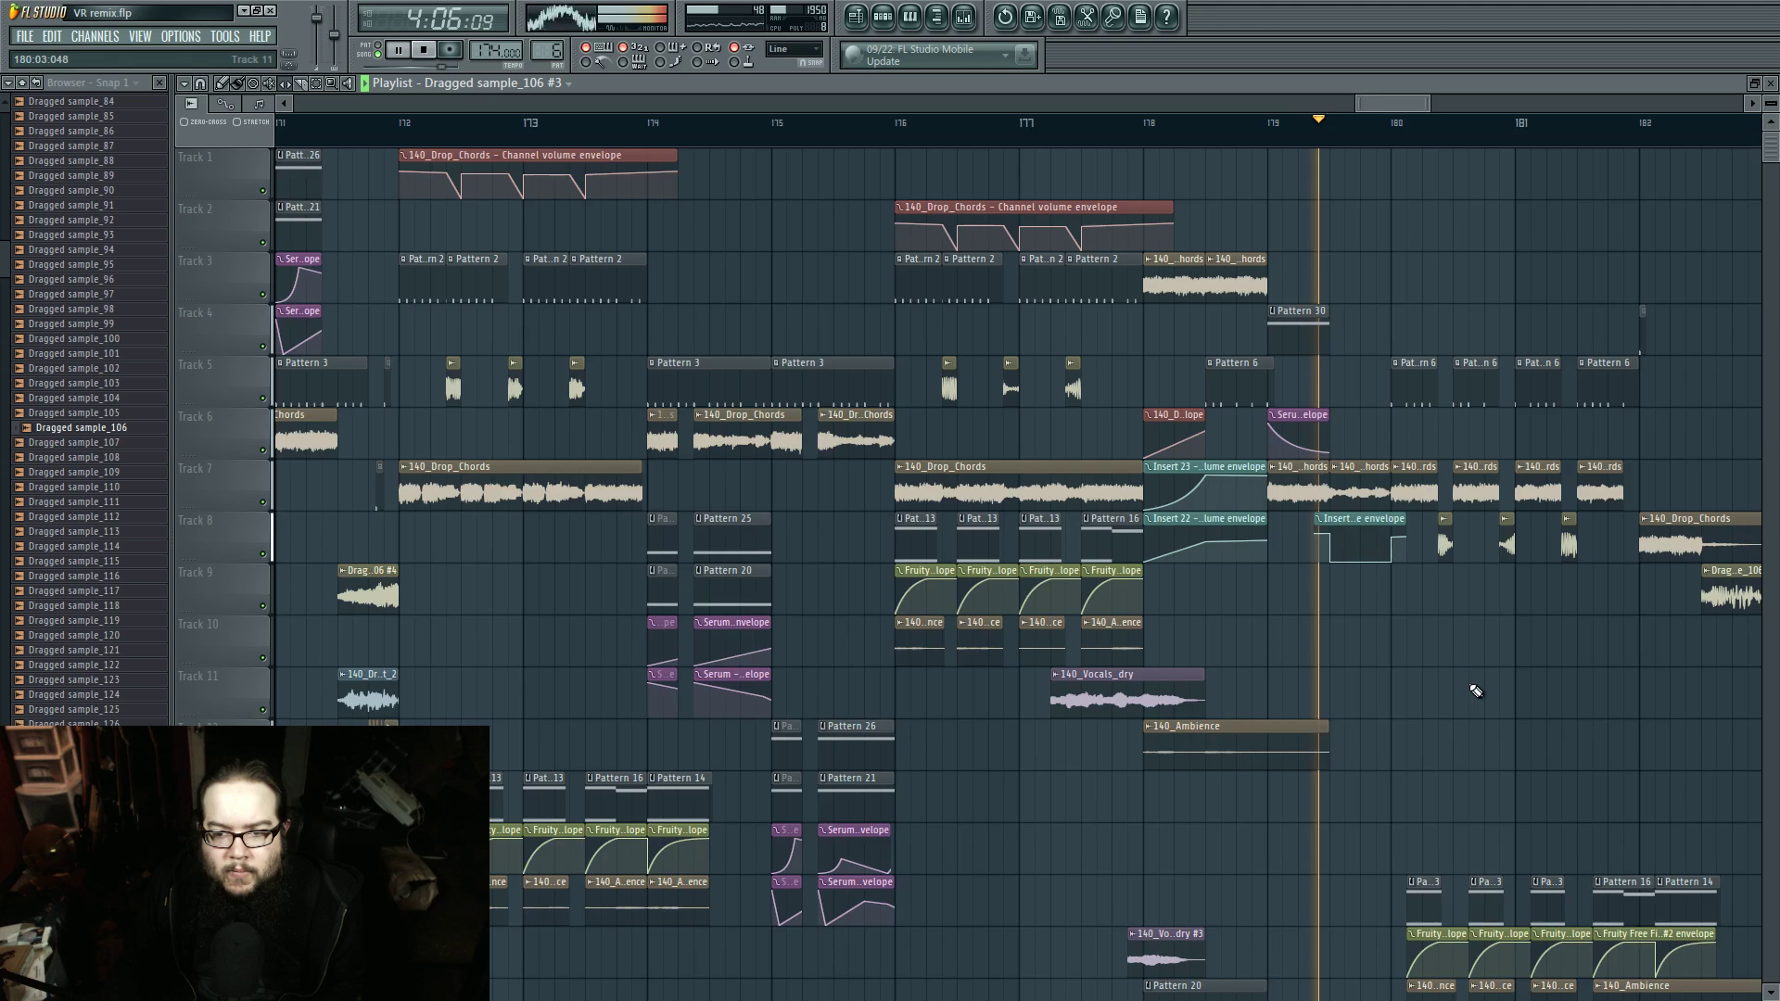
pyautogui.scroll(4, 839, 684)
pyautogui.moveTo(839, 685); pyautogui.dragTo(834, 662)
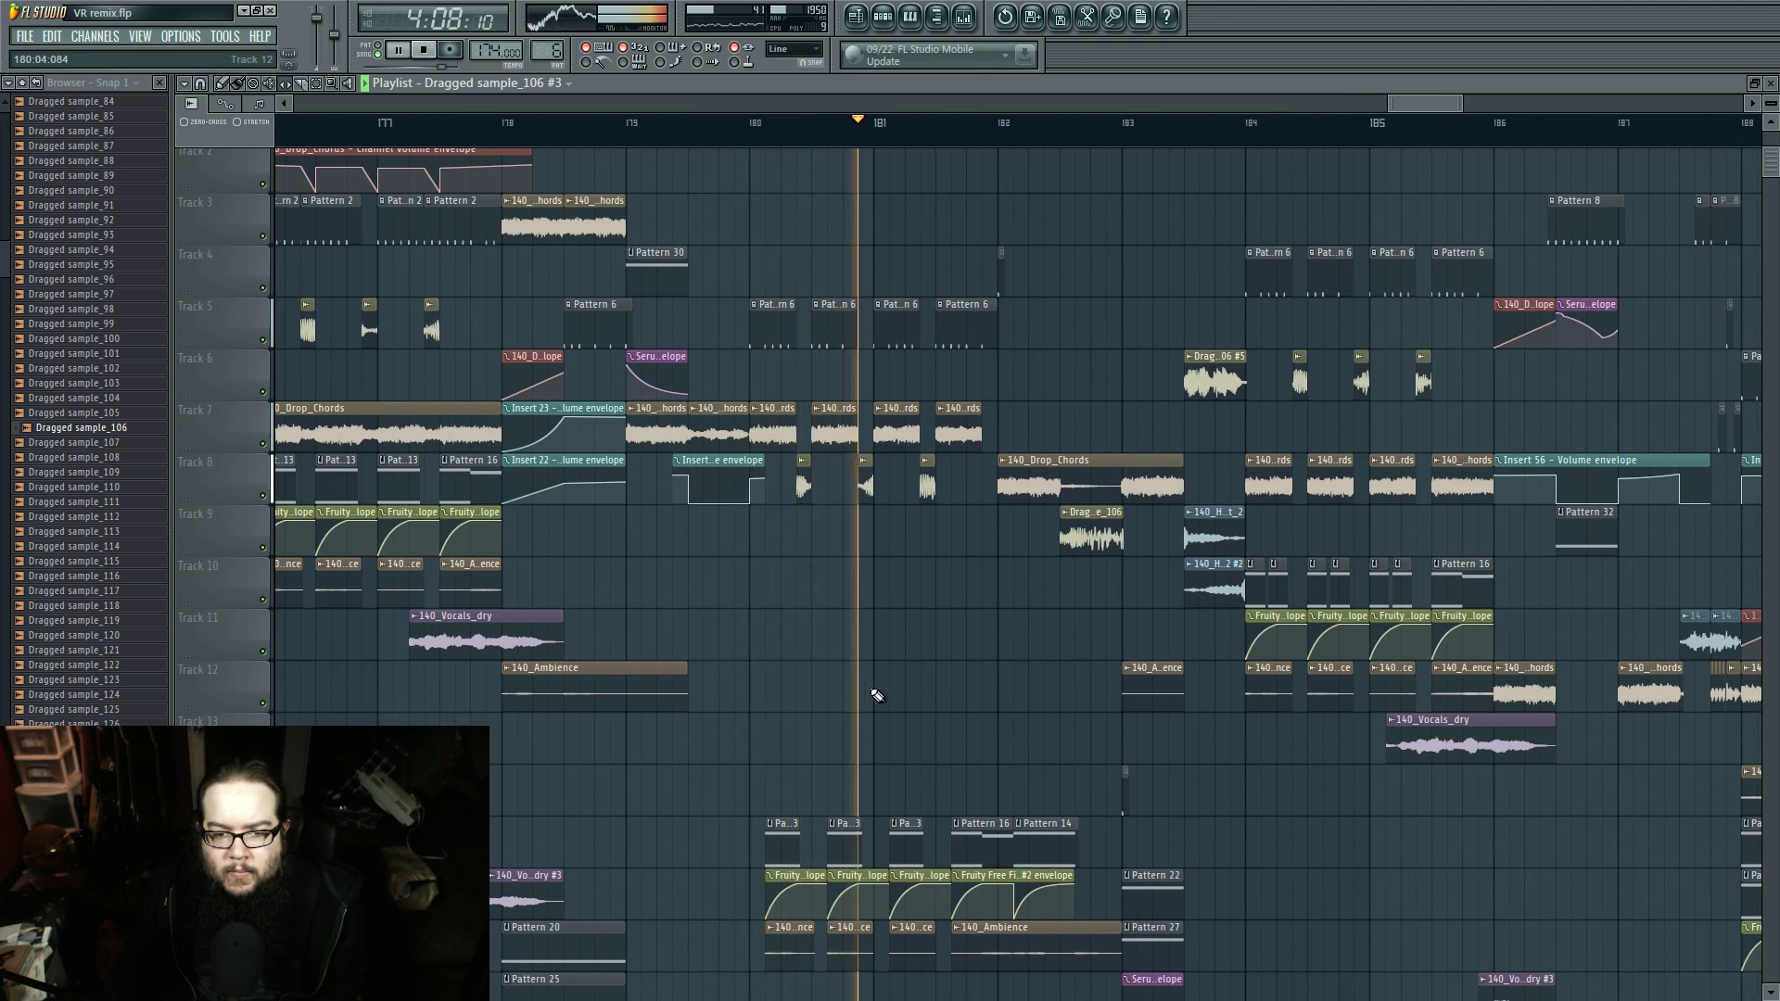
pyautogui.scroll(4, 871, 691)
pyautogui.scroll(-3, 754, 655)
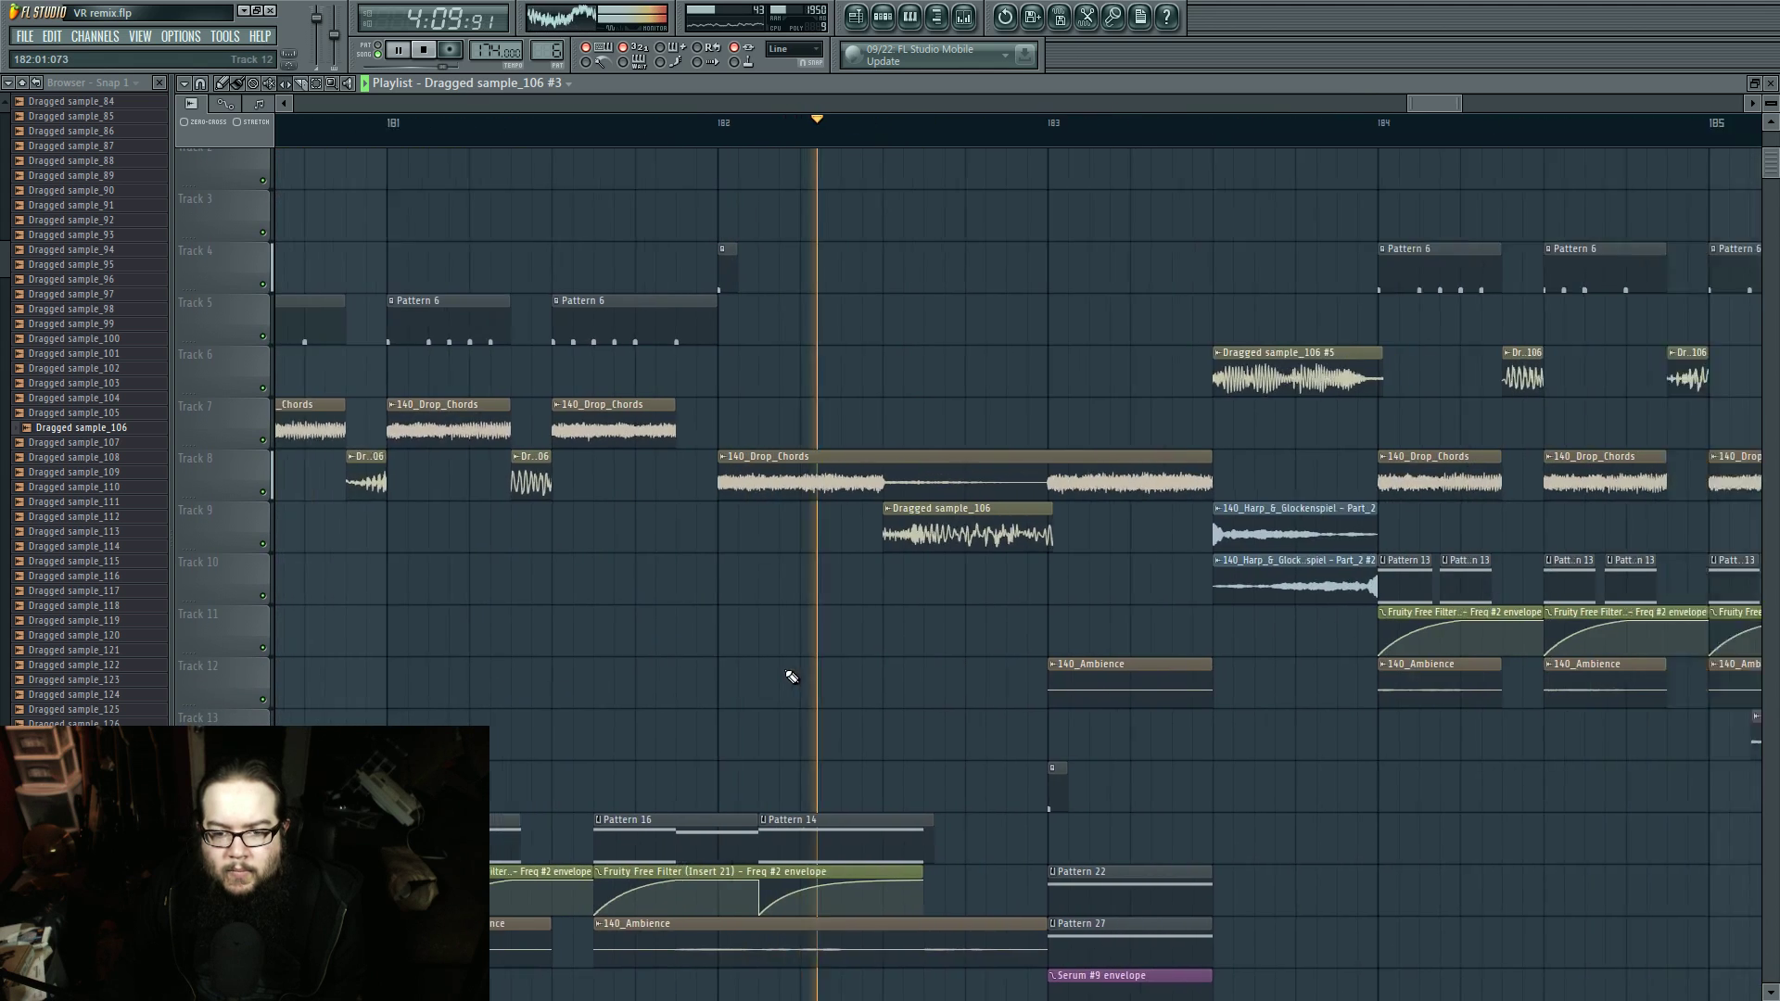
pyautogui.press('space')
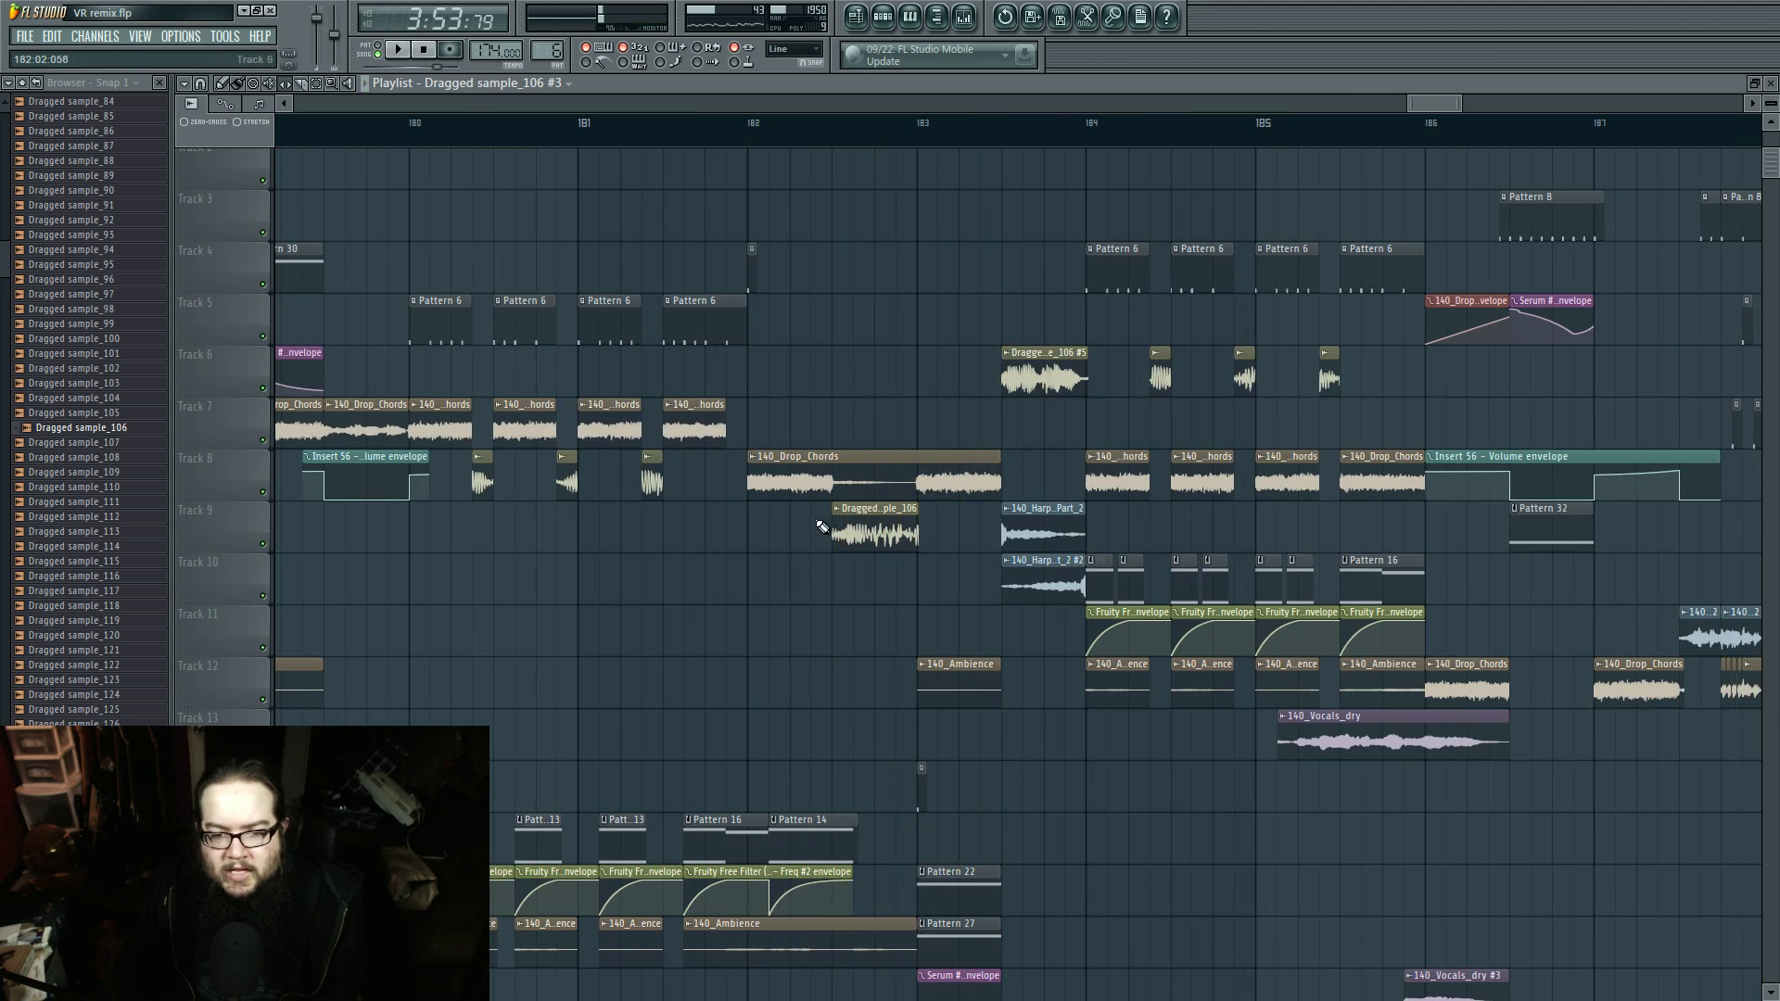
# Step: Cue playback at the start of the Dragged sample_106 clip on Track 9 in bar 182, and play the drop to bar 189
pyautogui.scroll(4, 834, 516)
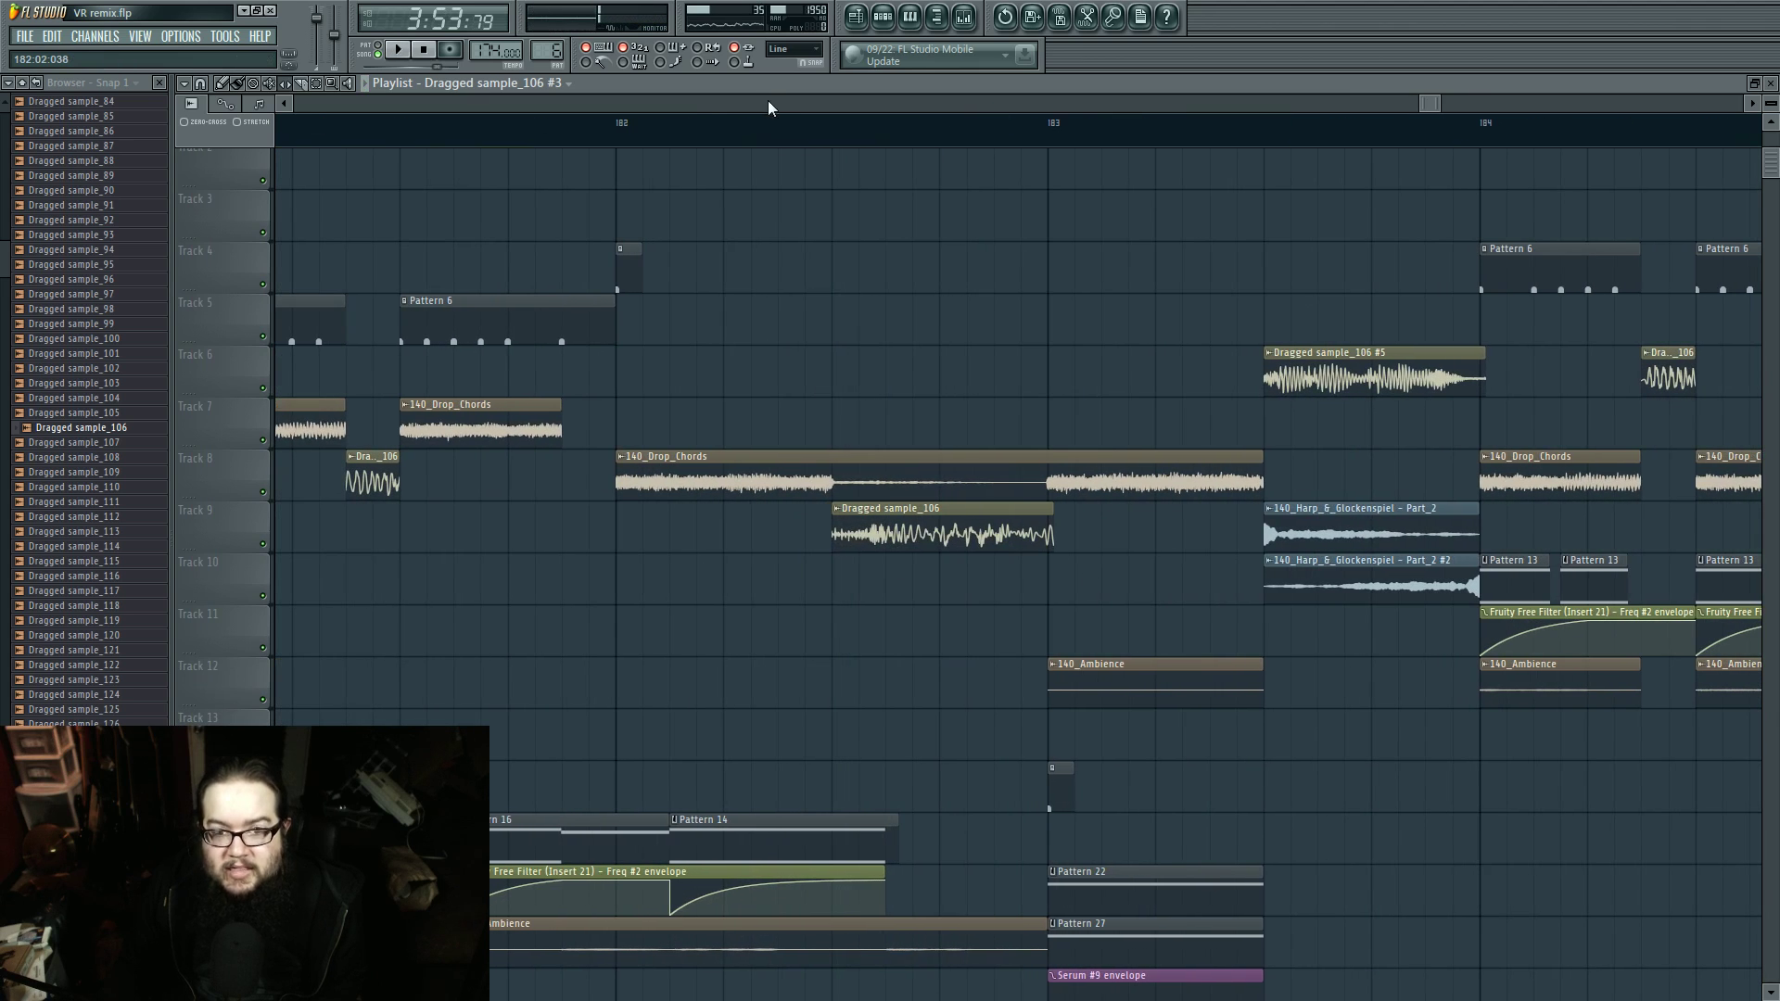
pyautogui.click(832, 134)
pyautogui.press('space')
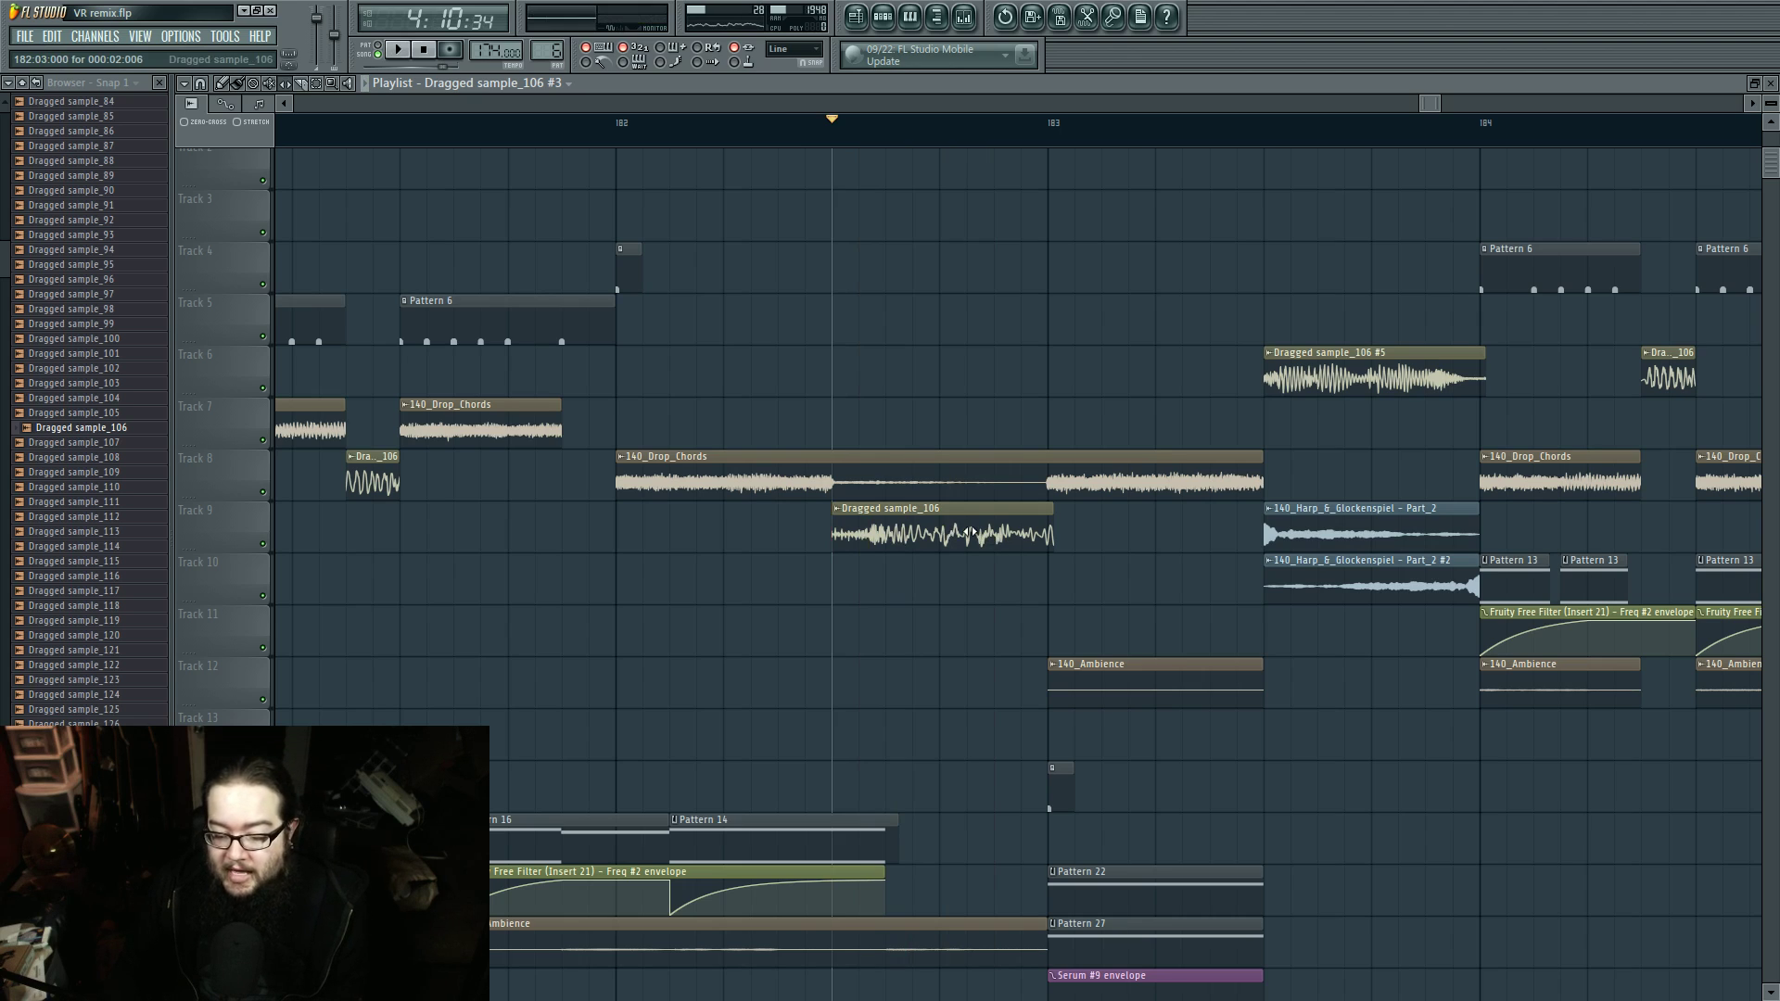
pyautogui.press('space')
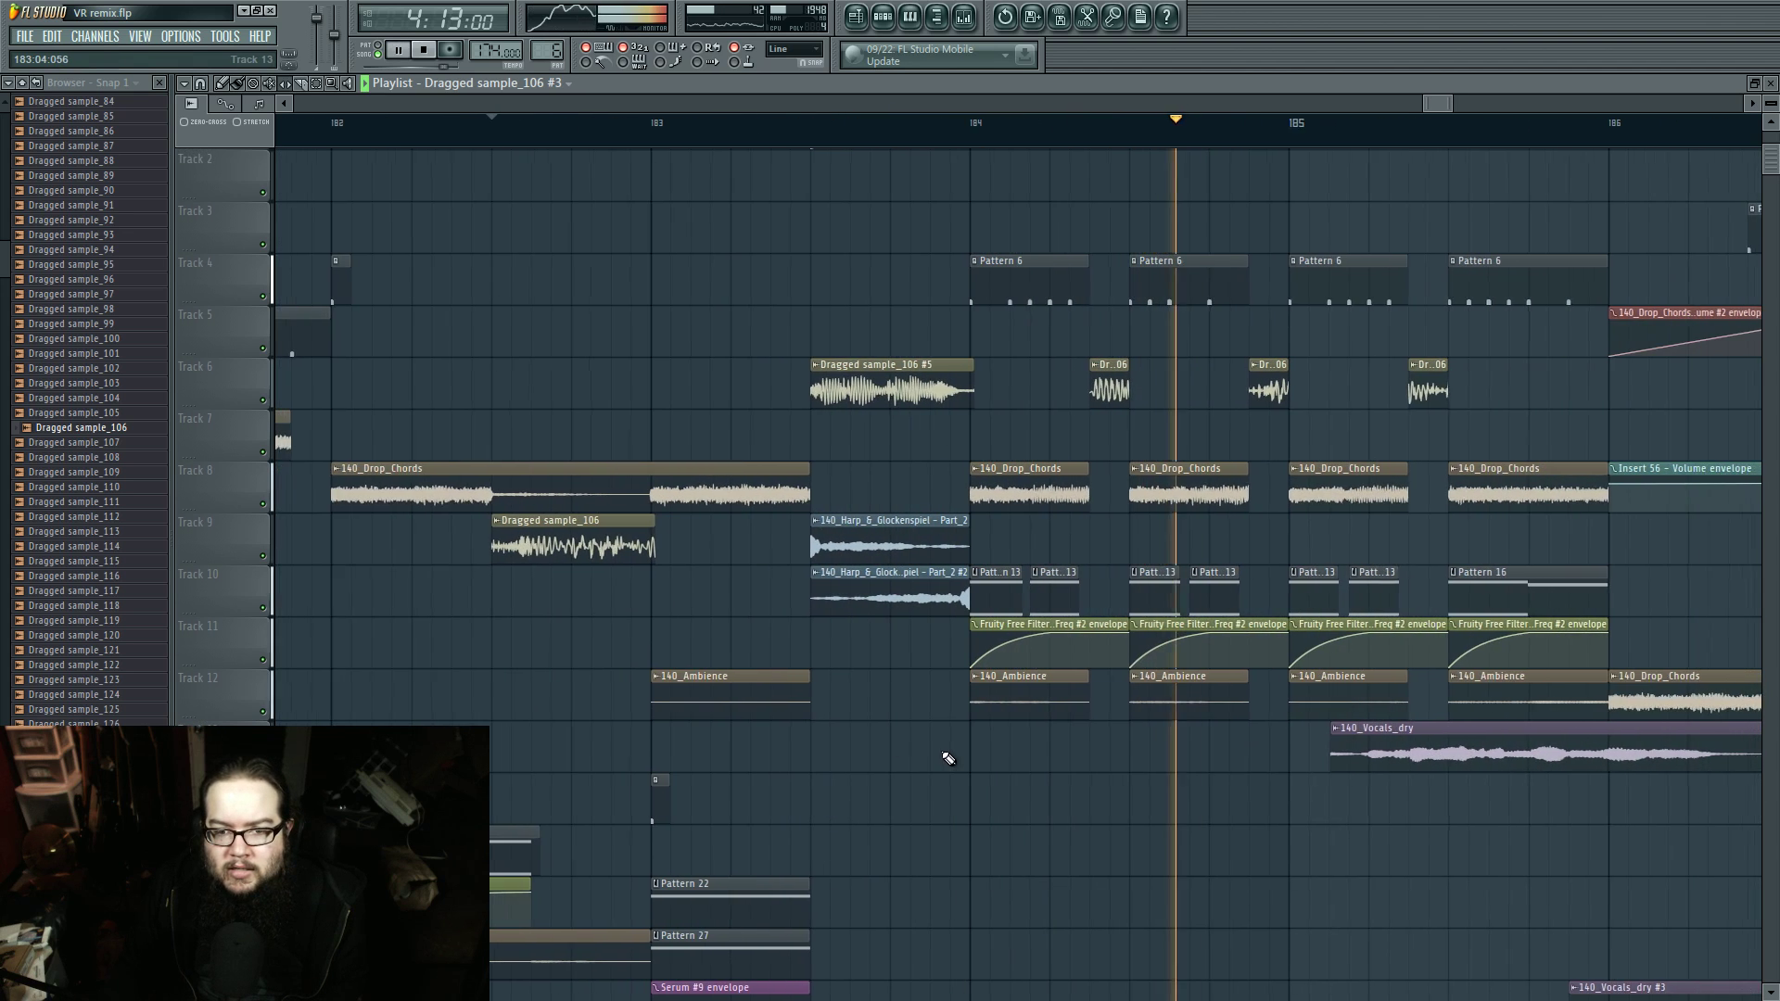
pyautogui.scroll(-3, 707, 775)
pyautogui.scroll(-1, 909, 811)
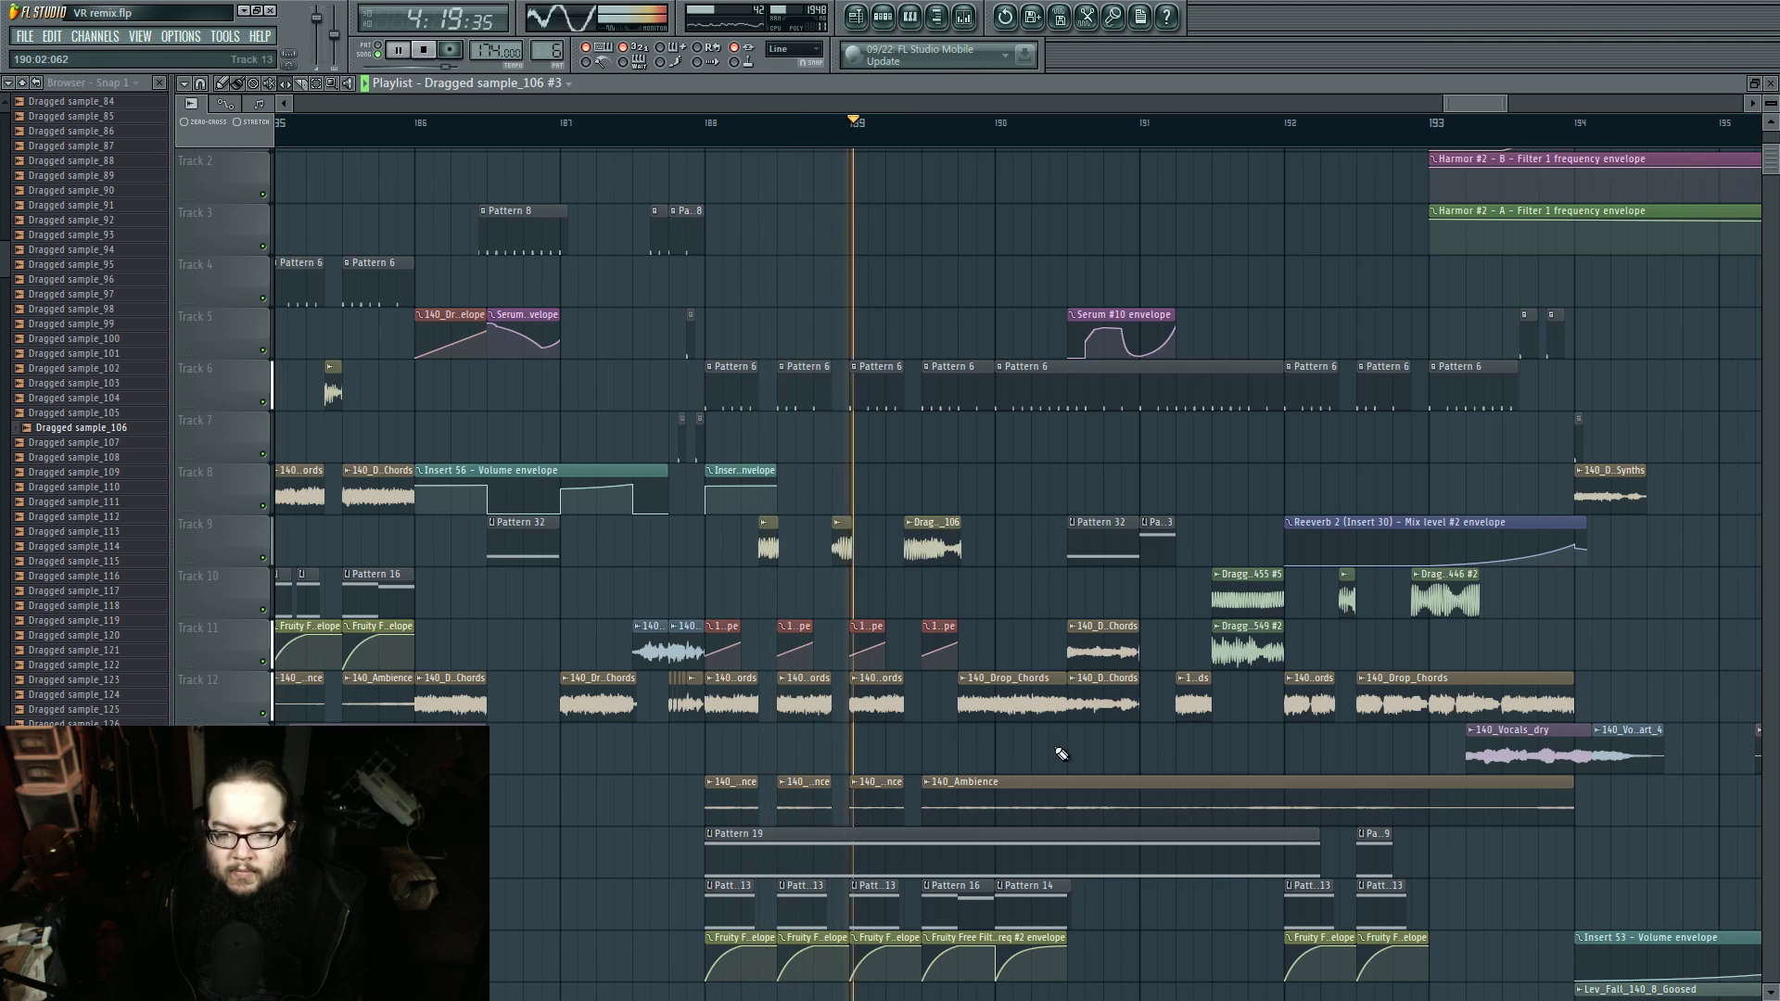
# Step: Follow playback through the end of the second drop and into the outro past bar 195, then stop it
pyautogui.moveTo(1205, 747); pyautogui.dragTo(956, 700)
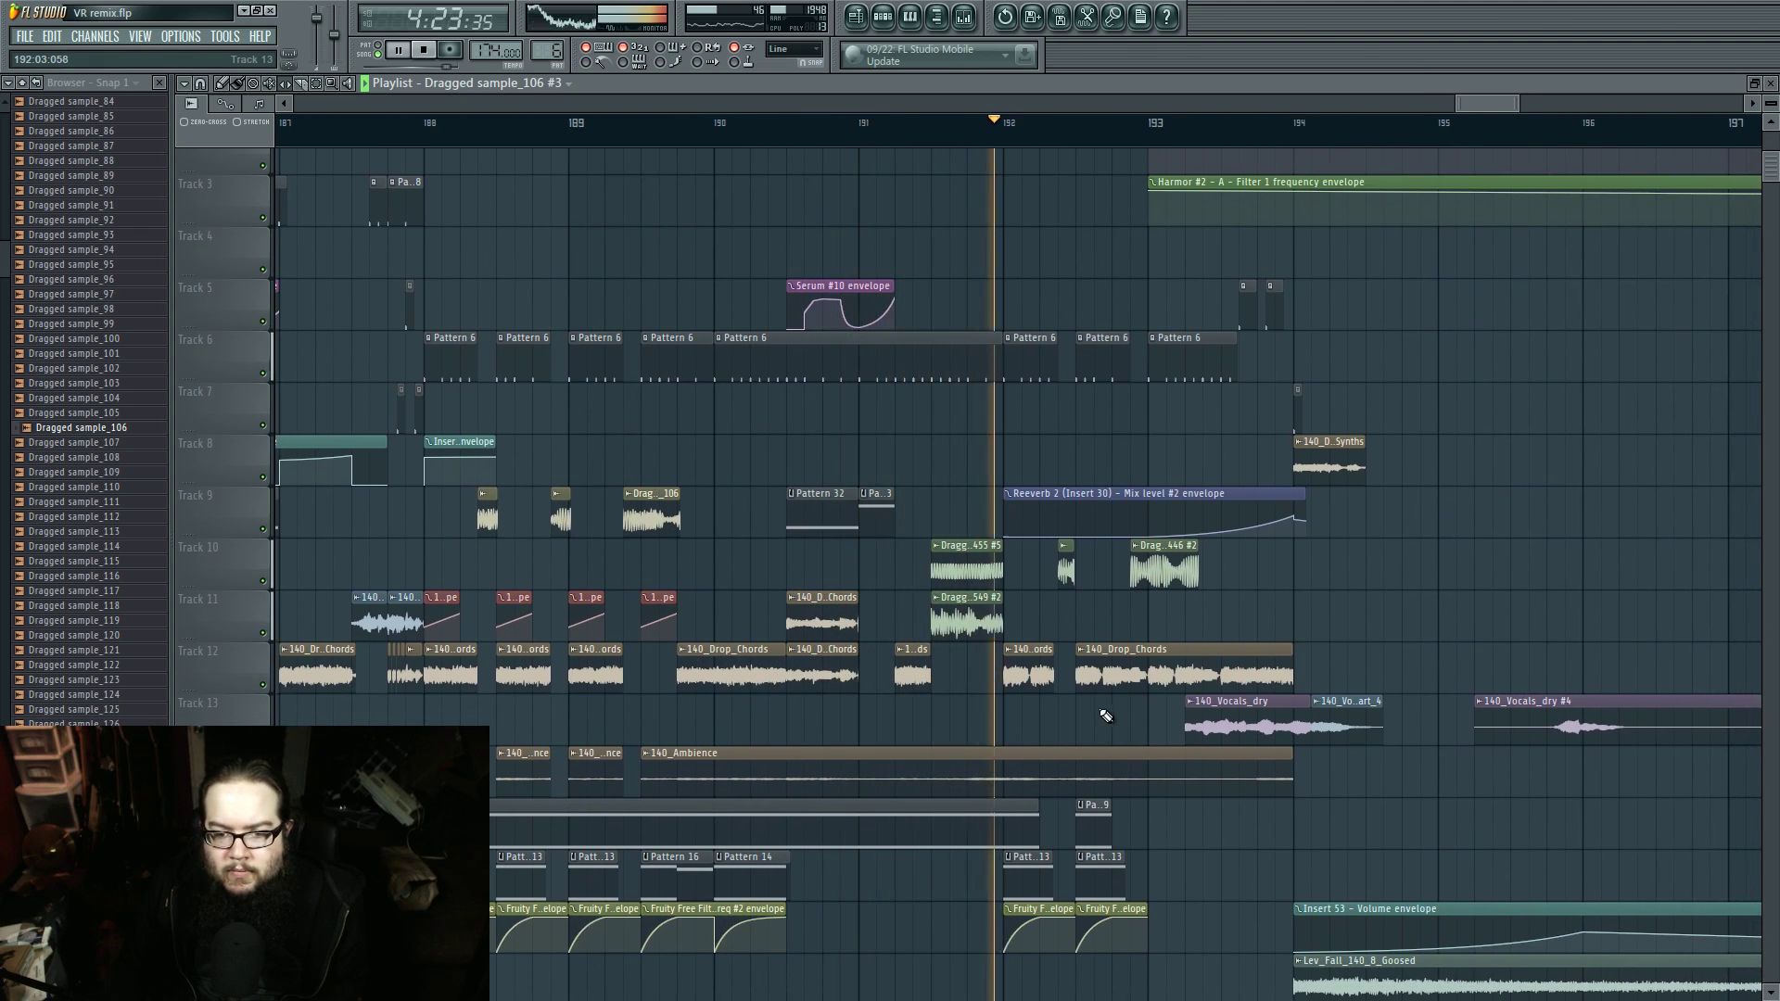
pyautogui.moveTo(1098, 708); pyautogui.dragTo(1039, 689)
pyautogui.moveTo(1204, 807); pyautogui.dragTo(1059, 780)
pyautogui.scroll(-3, 1065, 788)
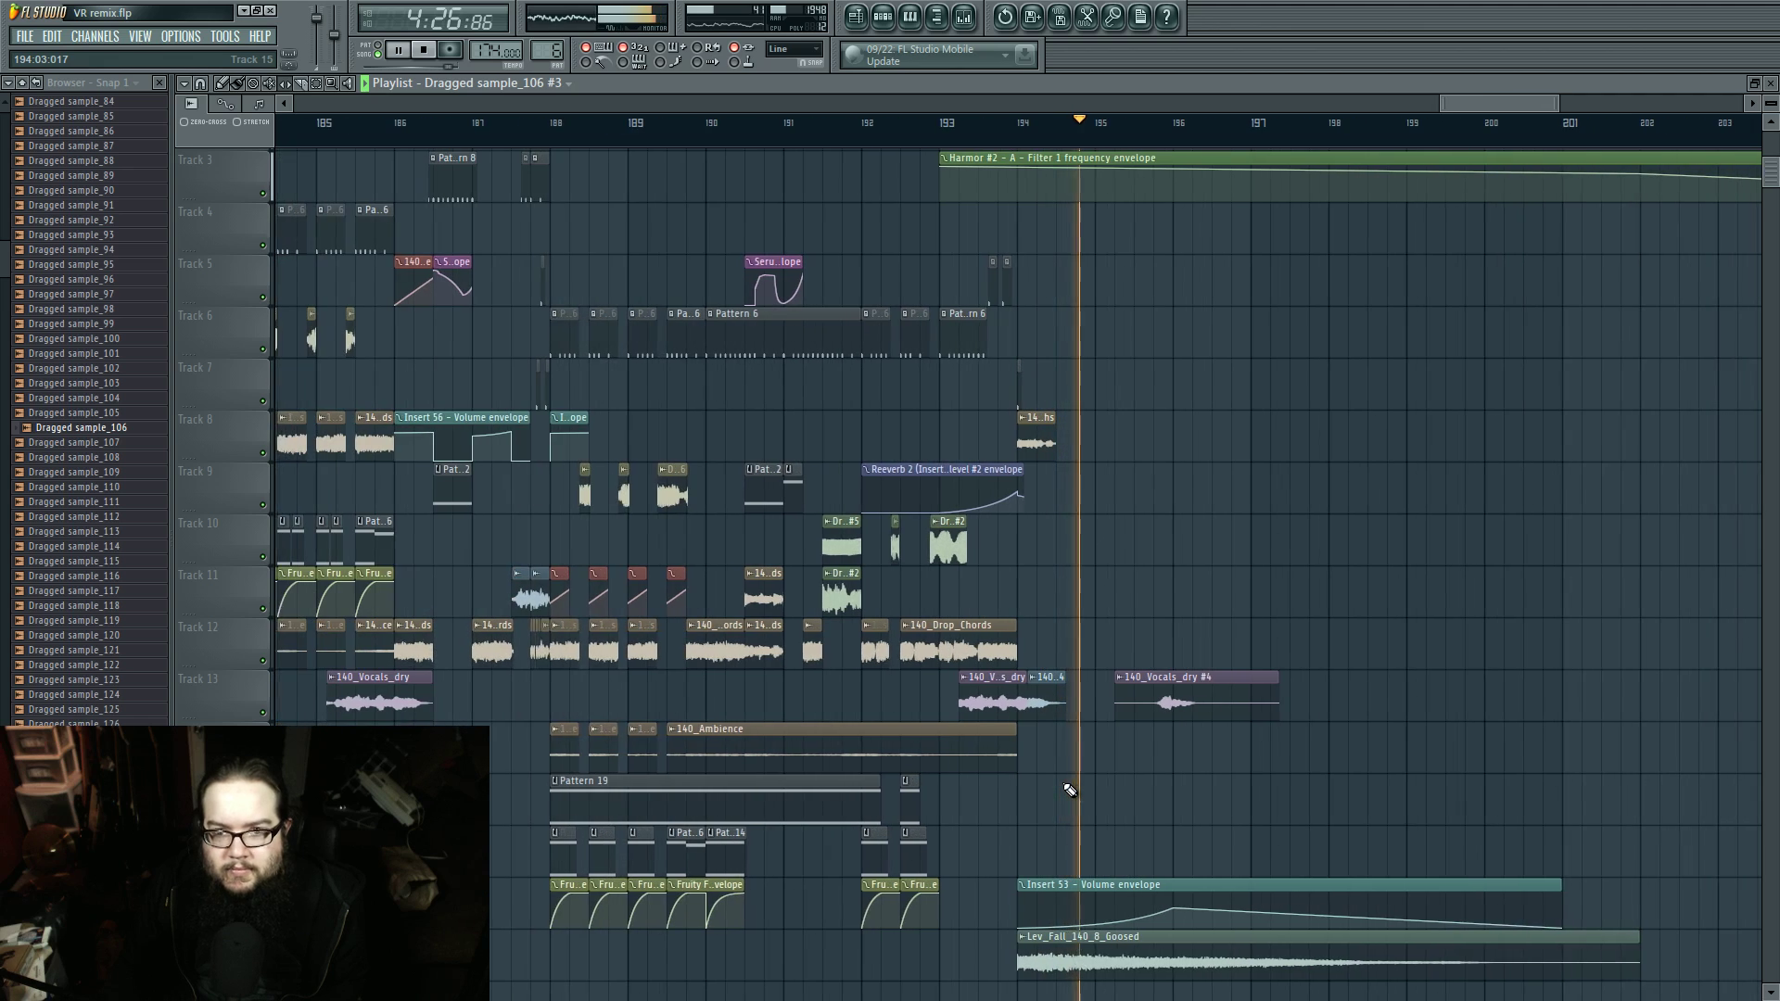
pyautogui.scroll(-5, 1071, 788)
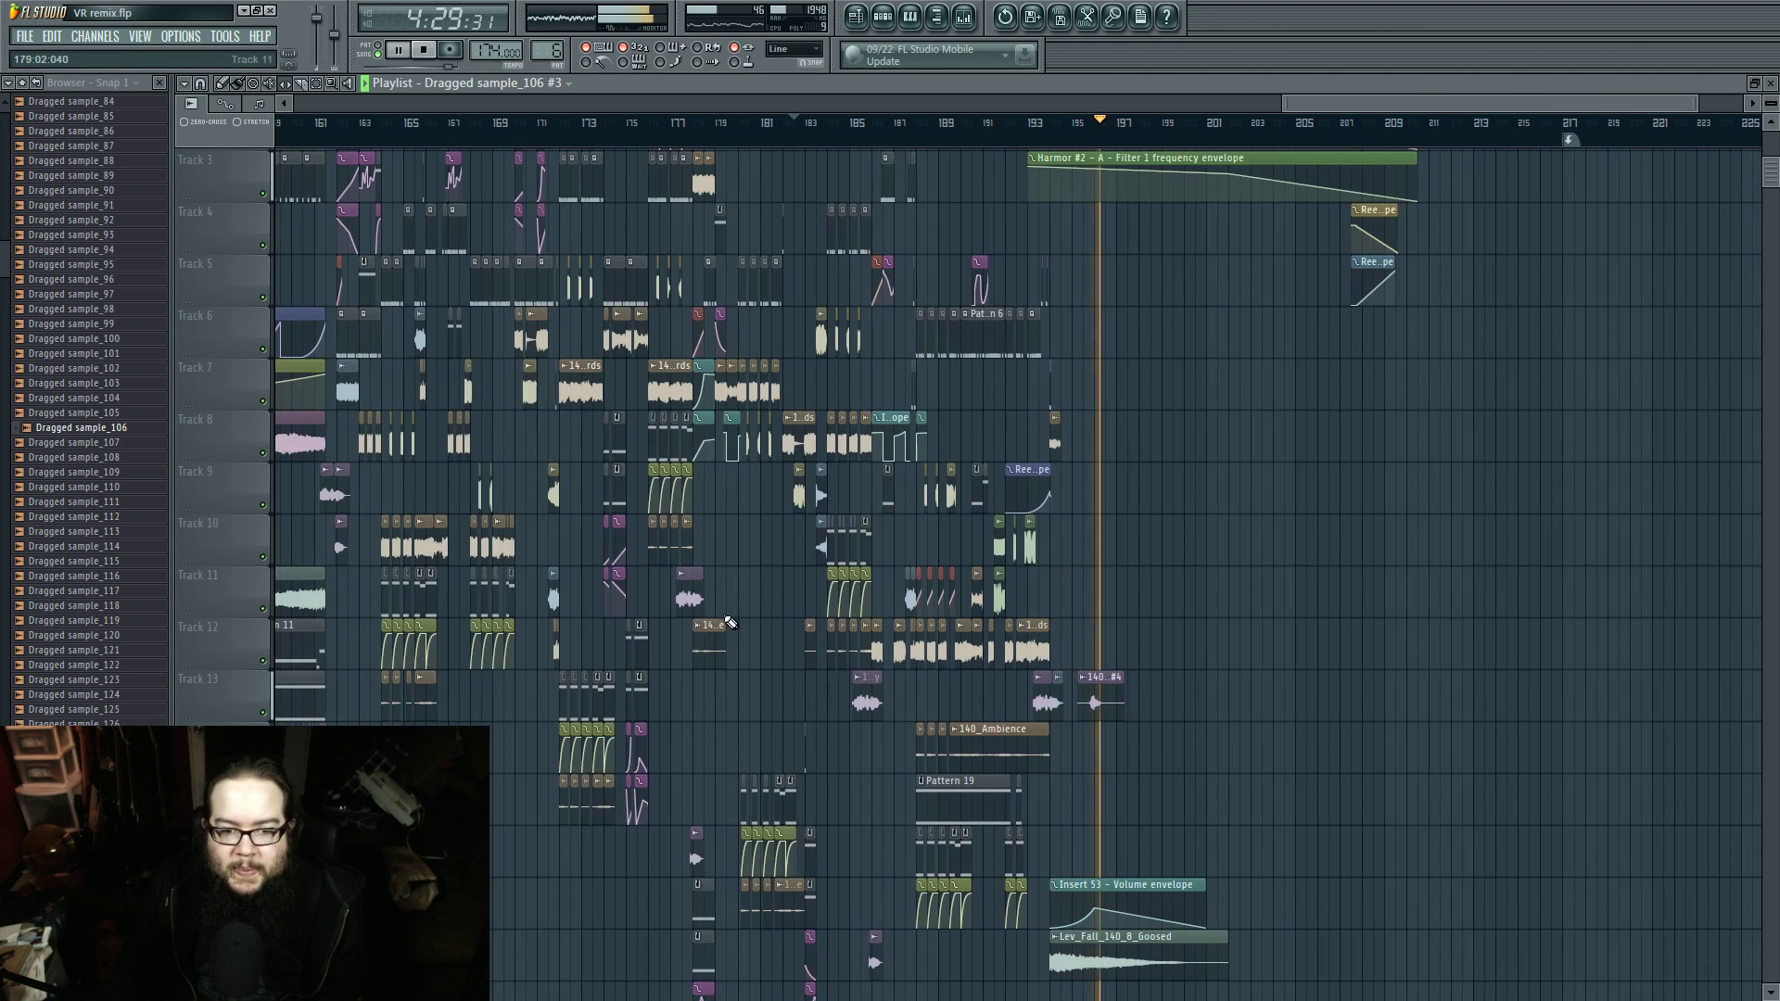
pyautogui.moveTo(762, 689); pyautogui.dragTo(982, 711)
pyautogui.press('space')
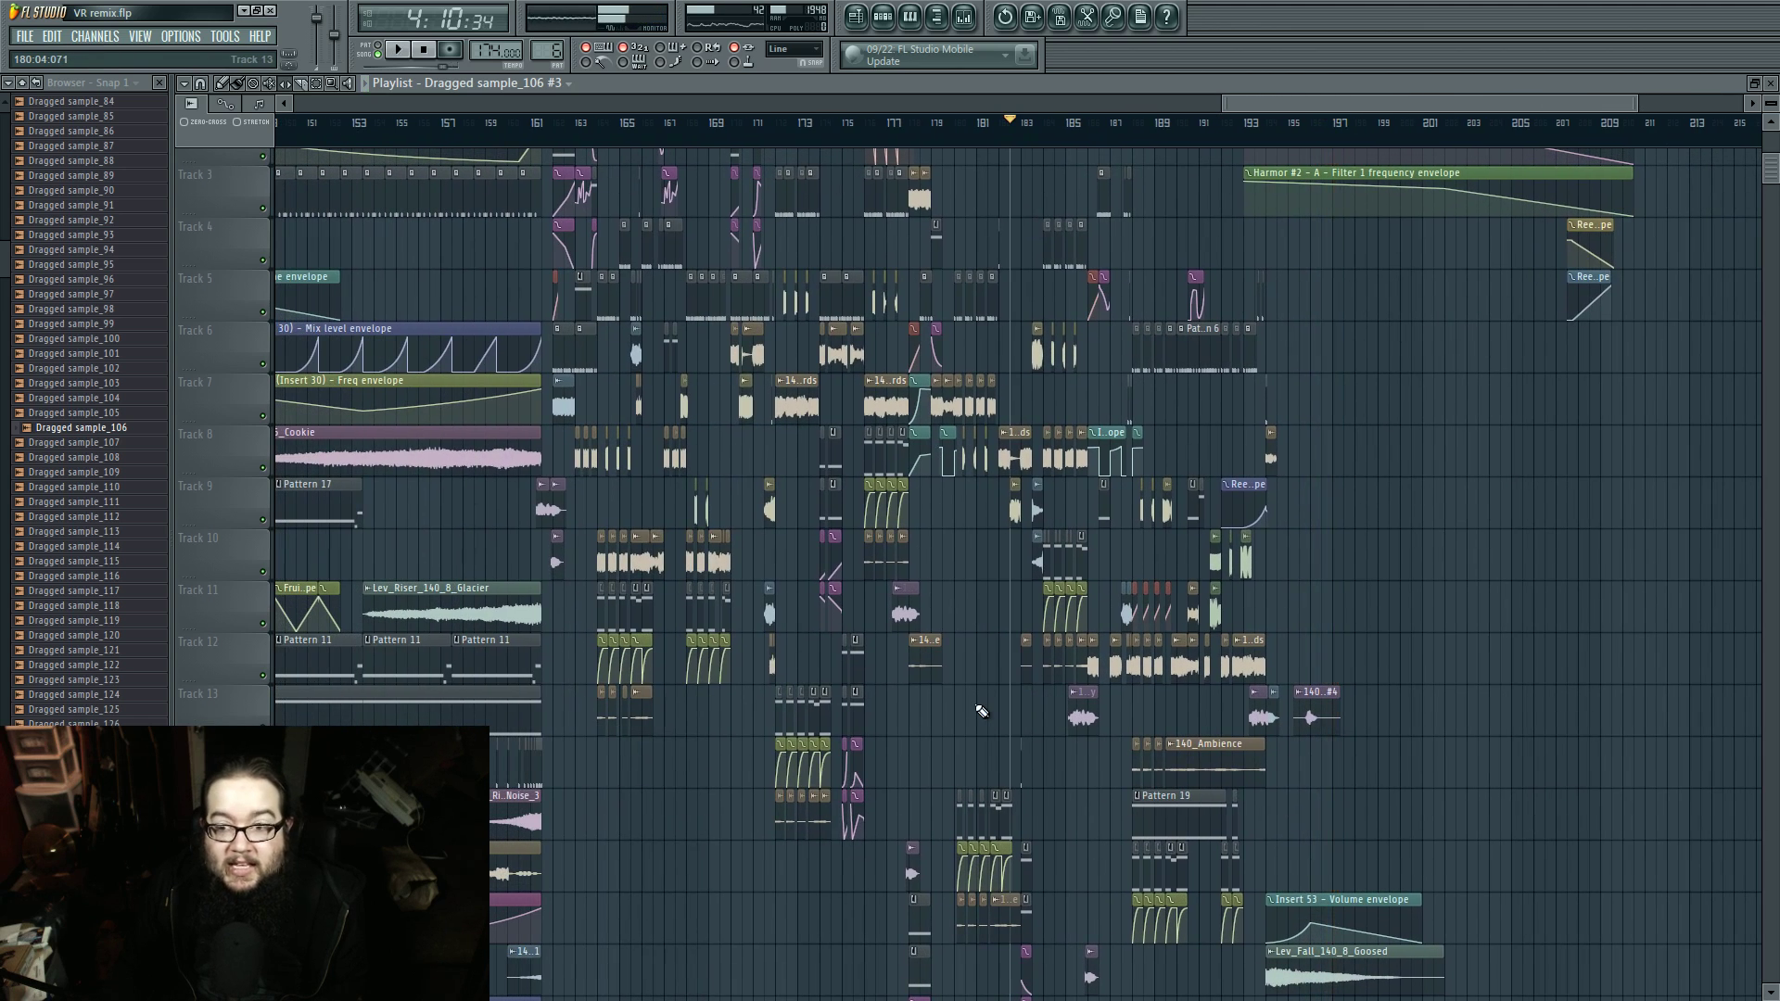
# Step: Look over the lower playlist tracks down to Track 23 and beyond, and the song's whole arrangement
pyautogui.scroll(-5, 982, 711)
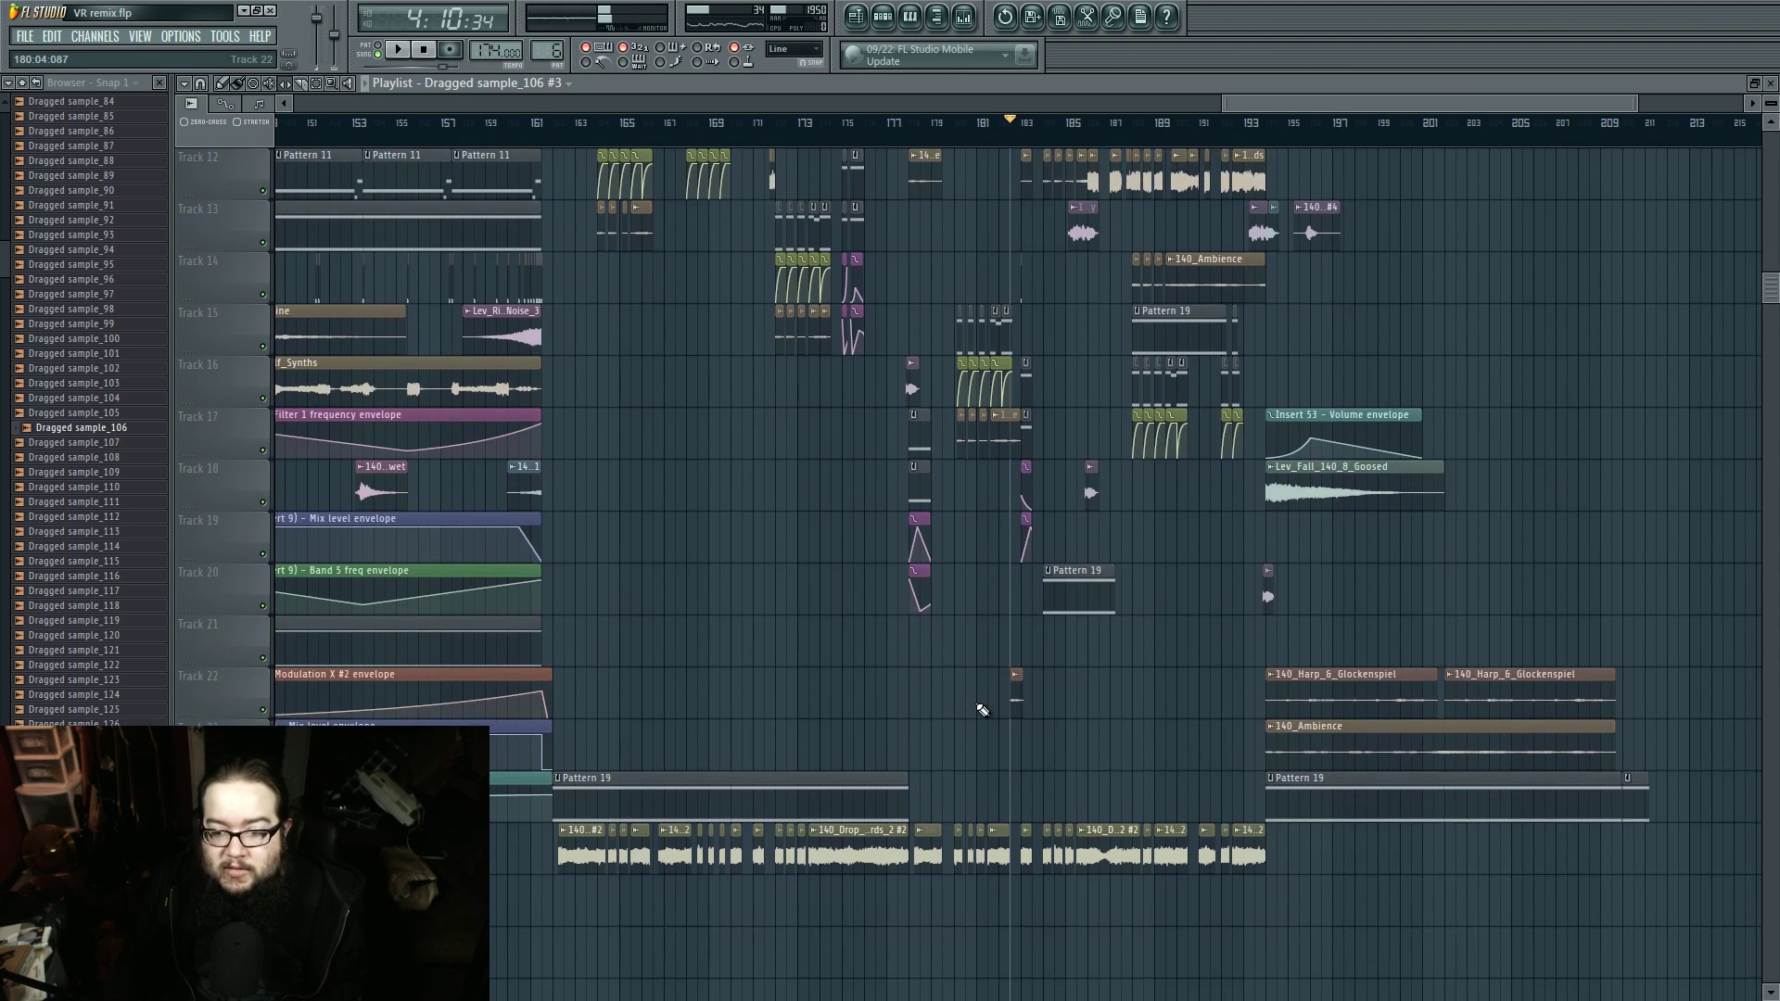
pyautogui.scroll(-8, 849, 637)
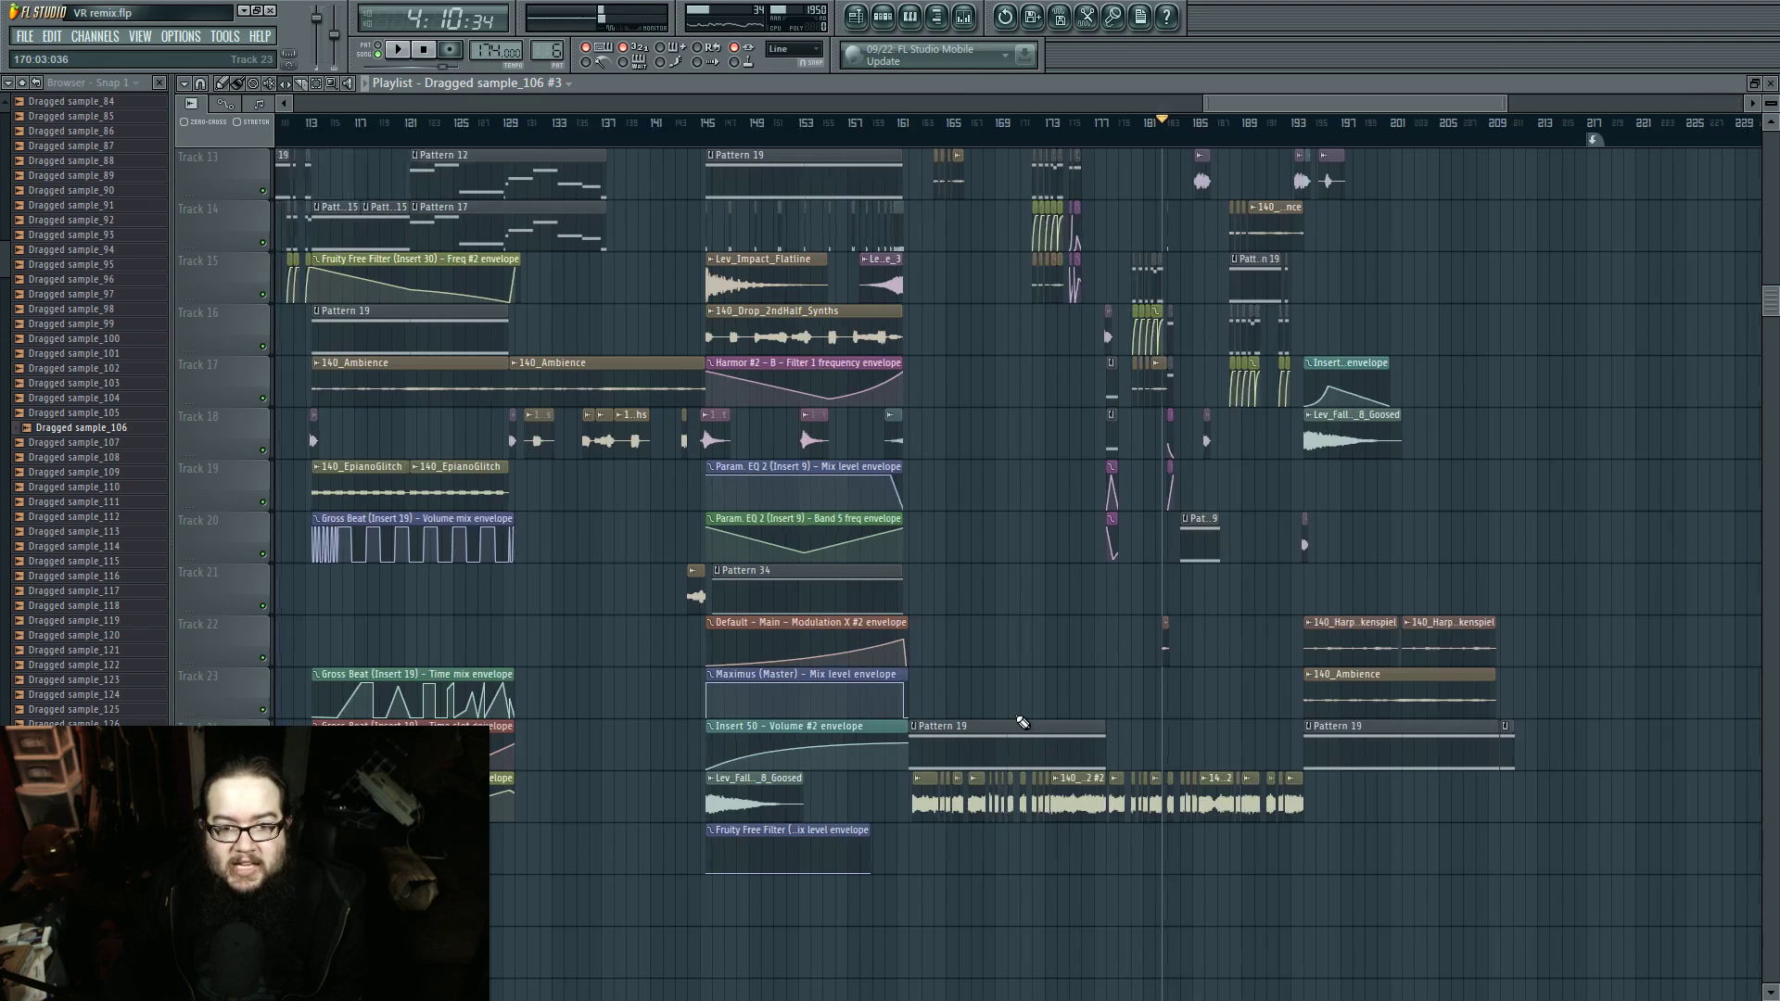
pyautogui.scroll(1, 1017, 720)
pyautogui.scroll(6, 1019, 722)
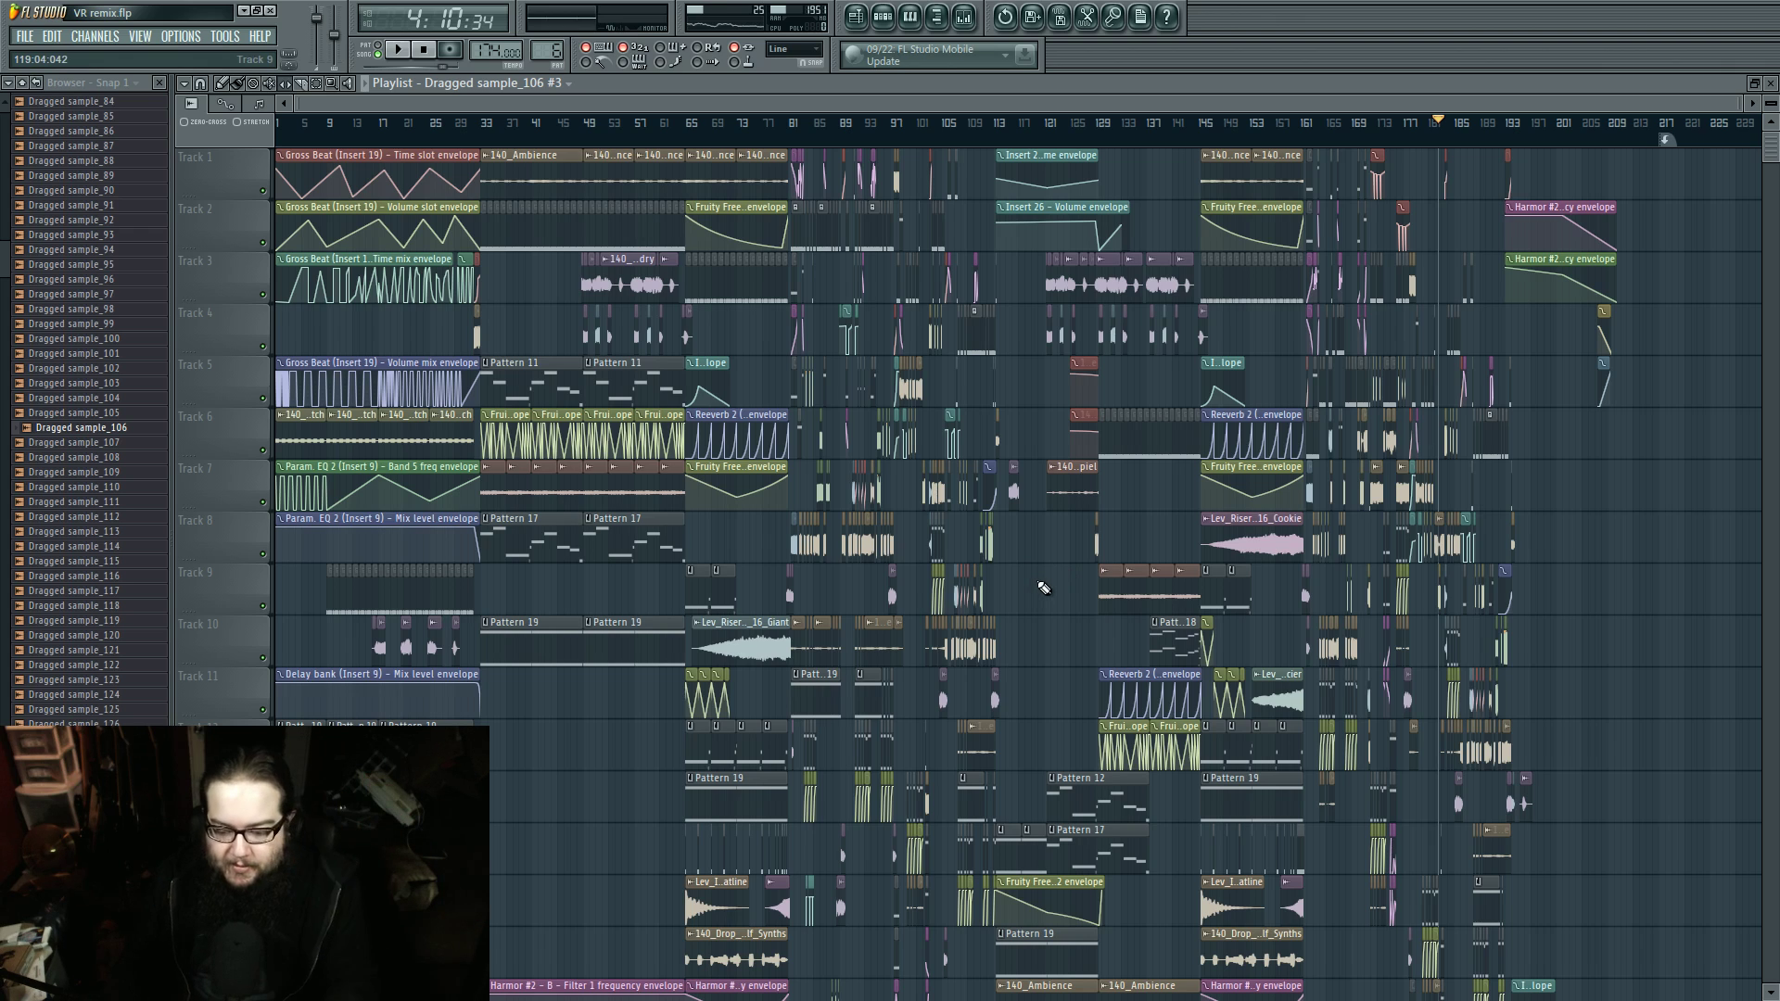
# Step: Check the Windows file properties of Dragged sample_106 from the browser and close them
pyautogui.rightClick(113, 427)
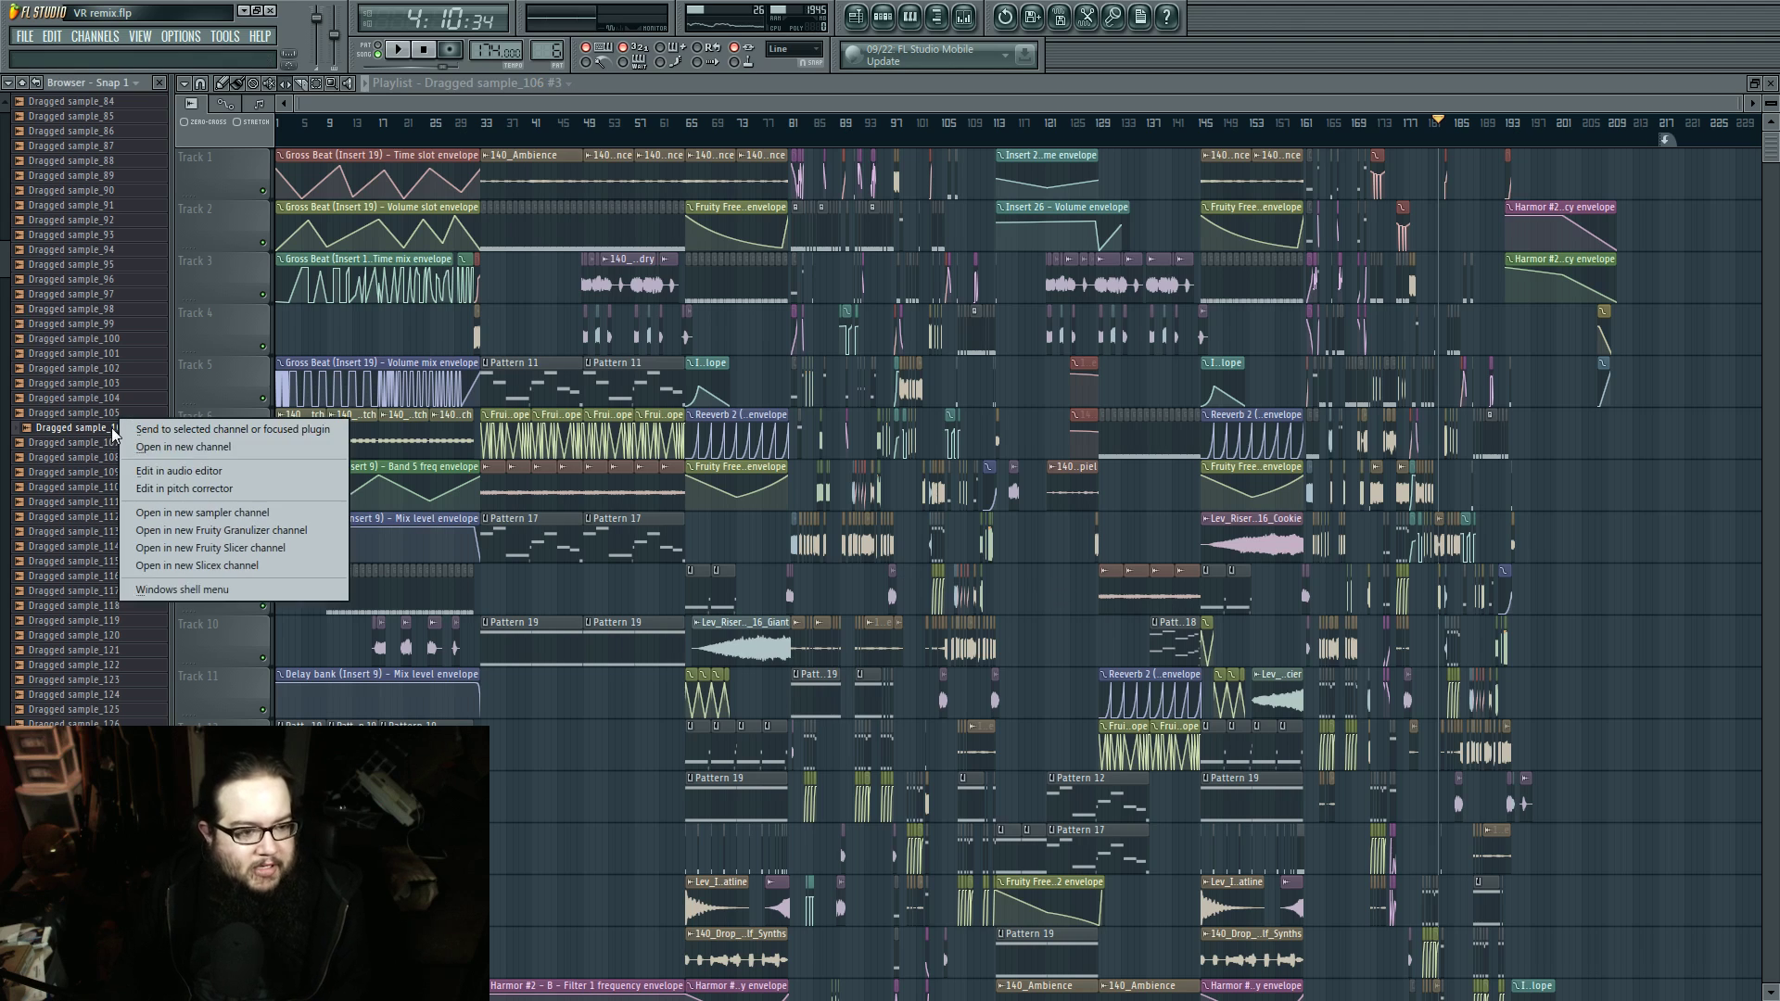
pyautogui.click(220, 590)
pyautogui.click(289, 838)
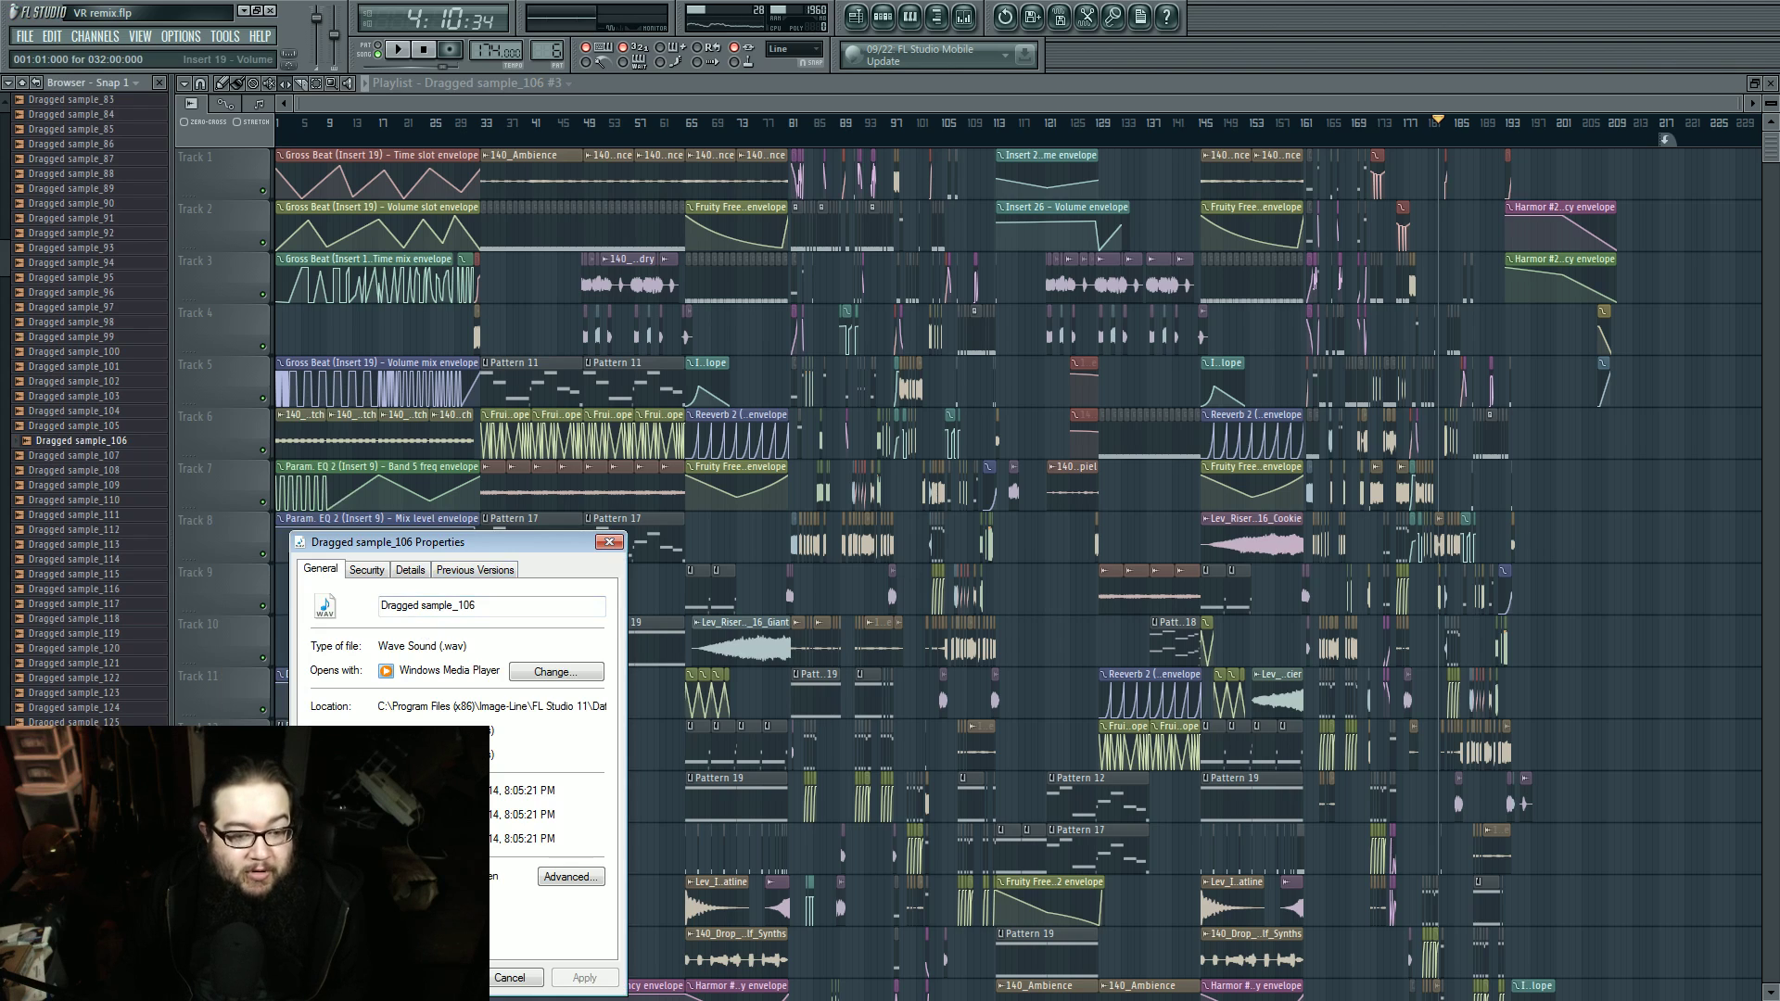
pyautogui.click(609, 541)
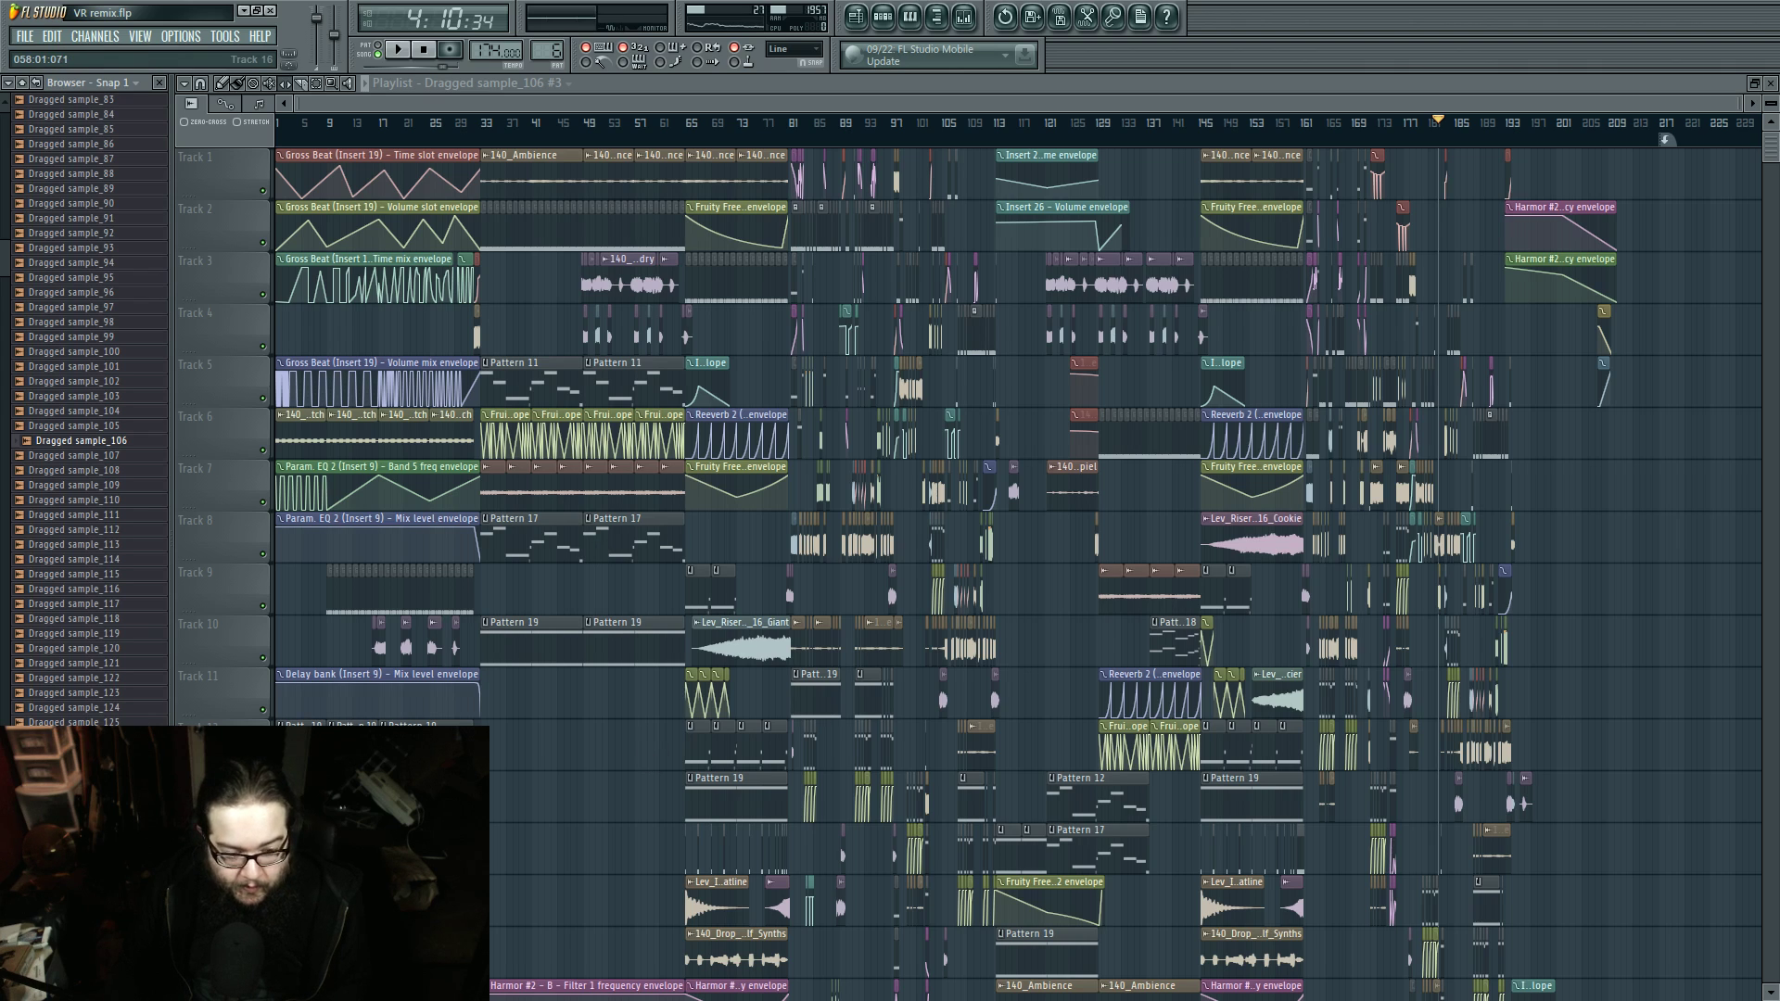
# Step: Look at the 174 619 project in its own window, and view the 40k Tutorials project folder from VR remix without opening a file
pyautogui.hotkey('alt', 'Tab')
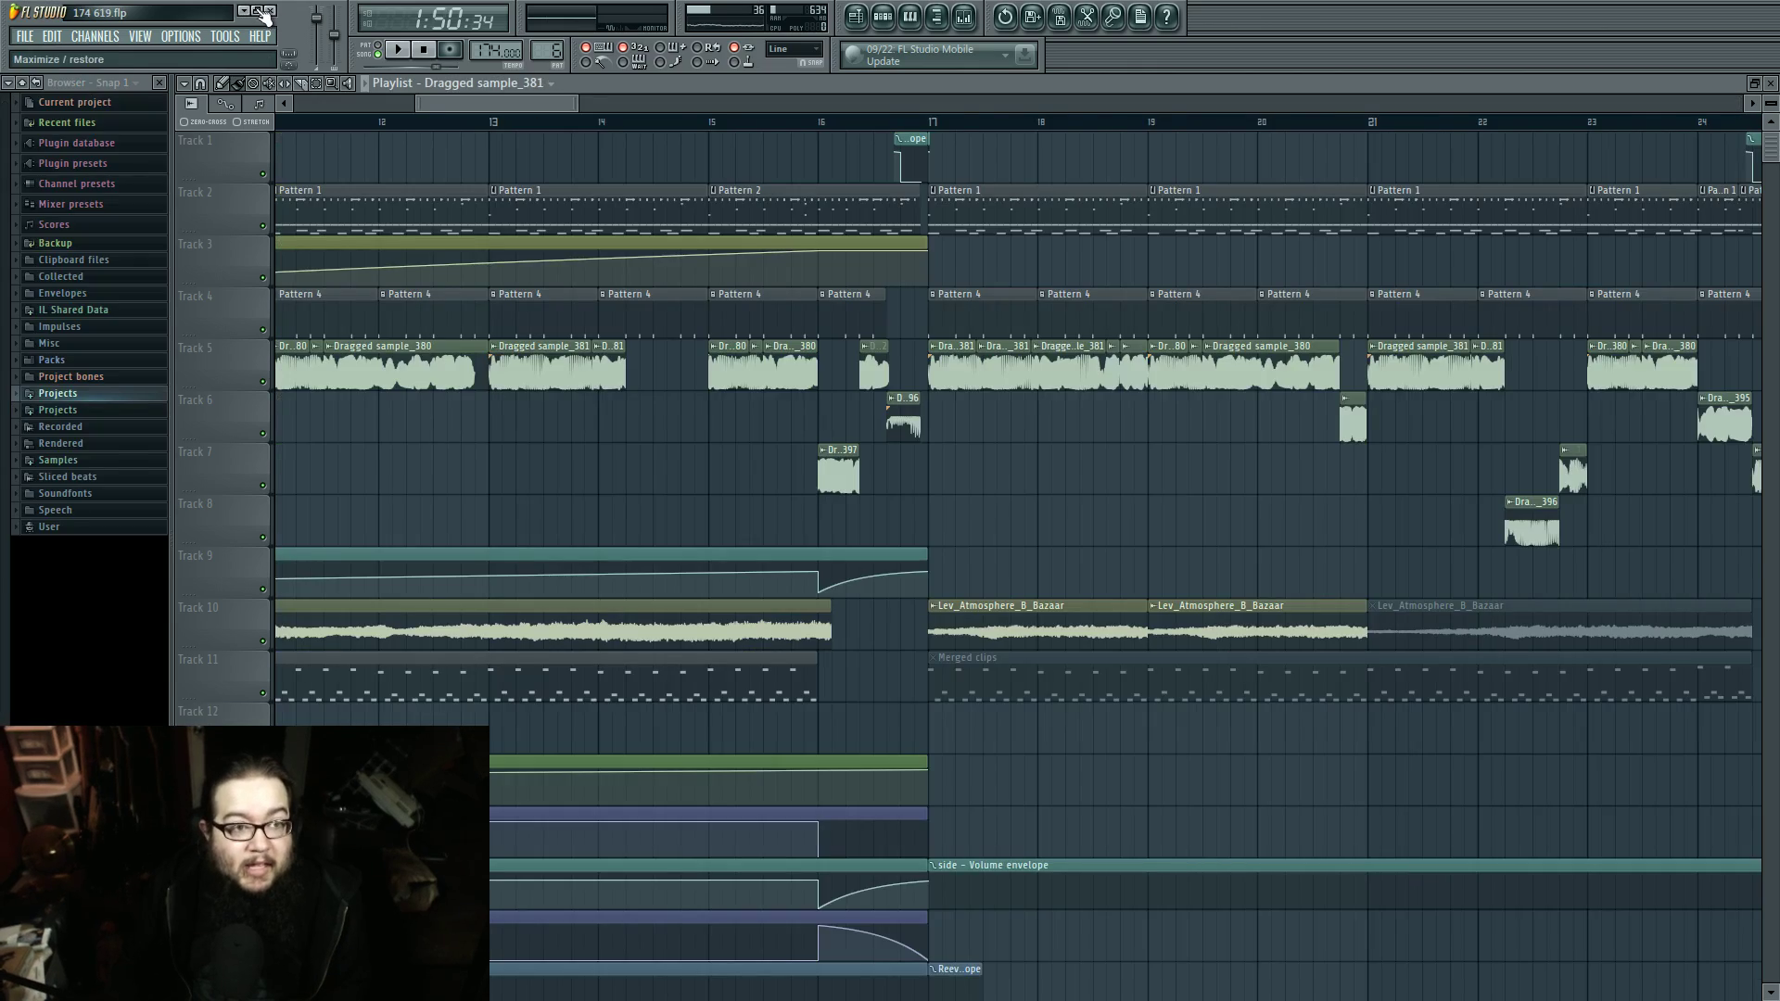
pyautogui.click(257, 11)
pyautogui.moveTo(274, 410); pyautogui.dragTo(274, 1000)
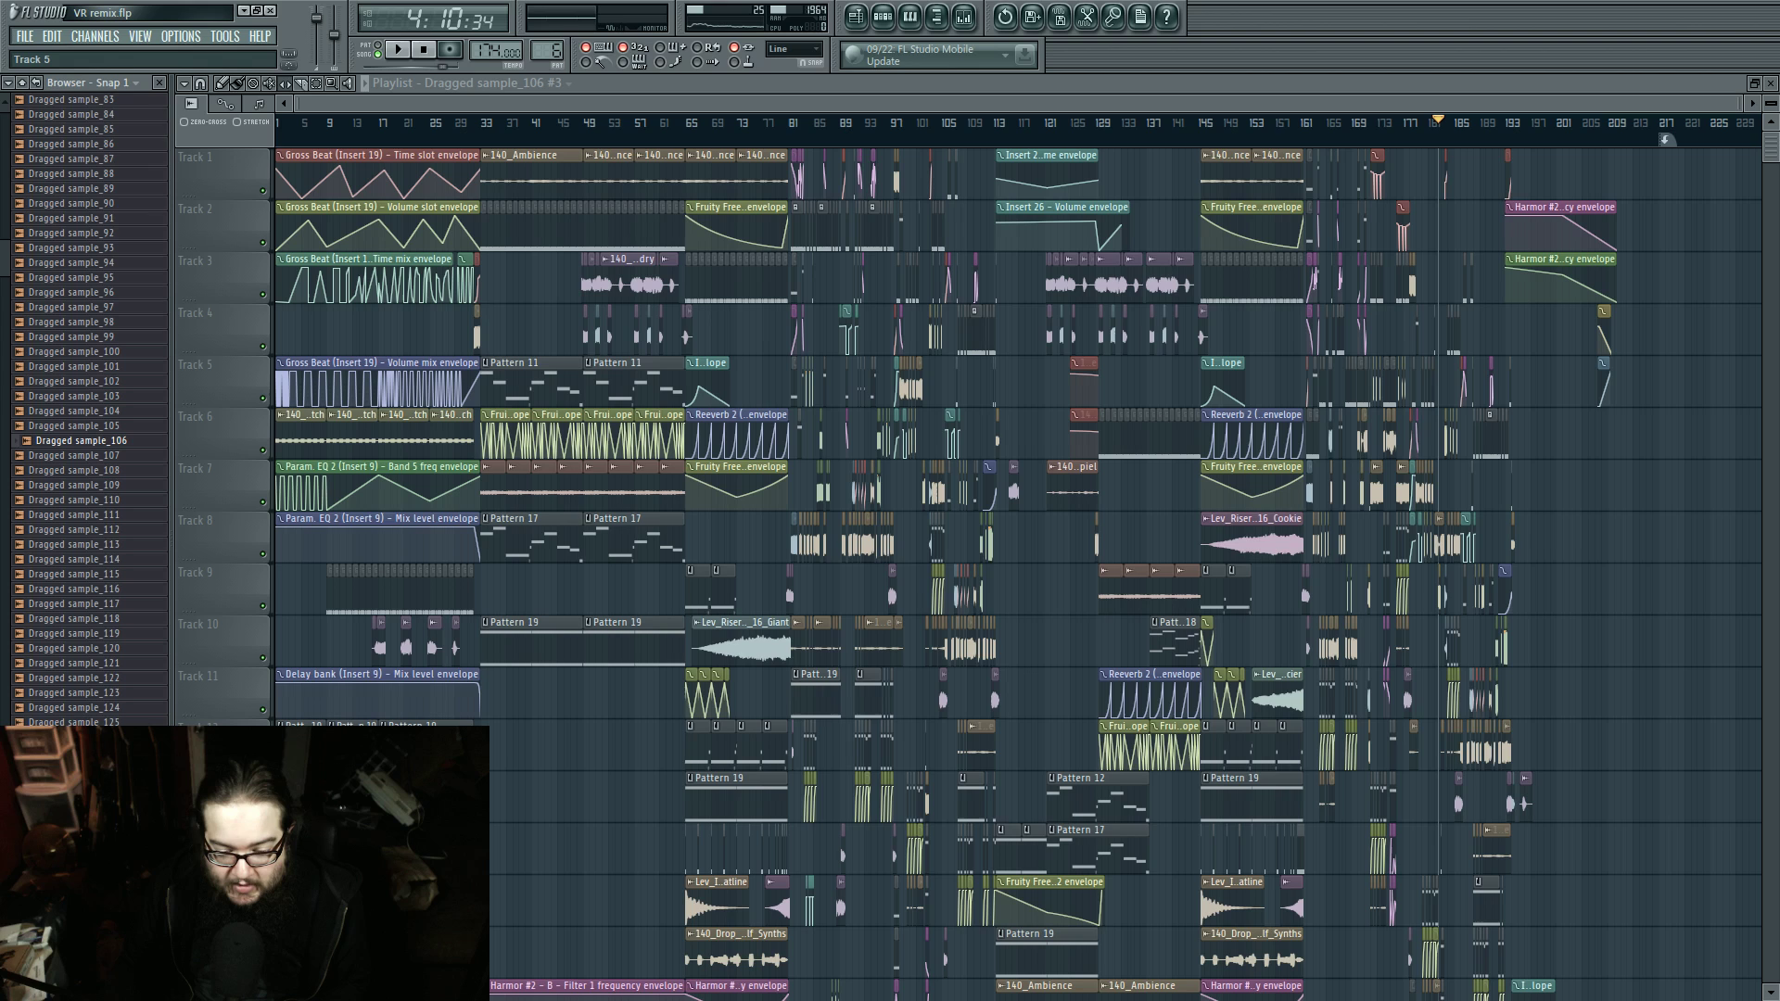
pyautogui.hotkey('ctrl', 'o')
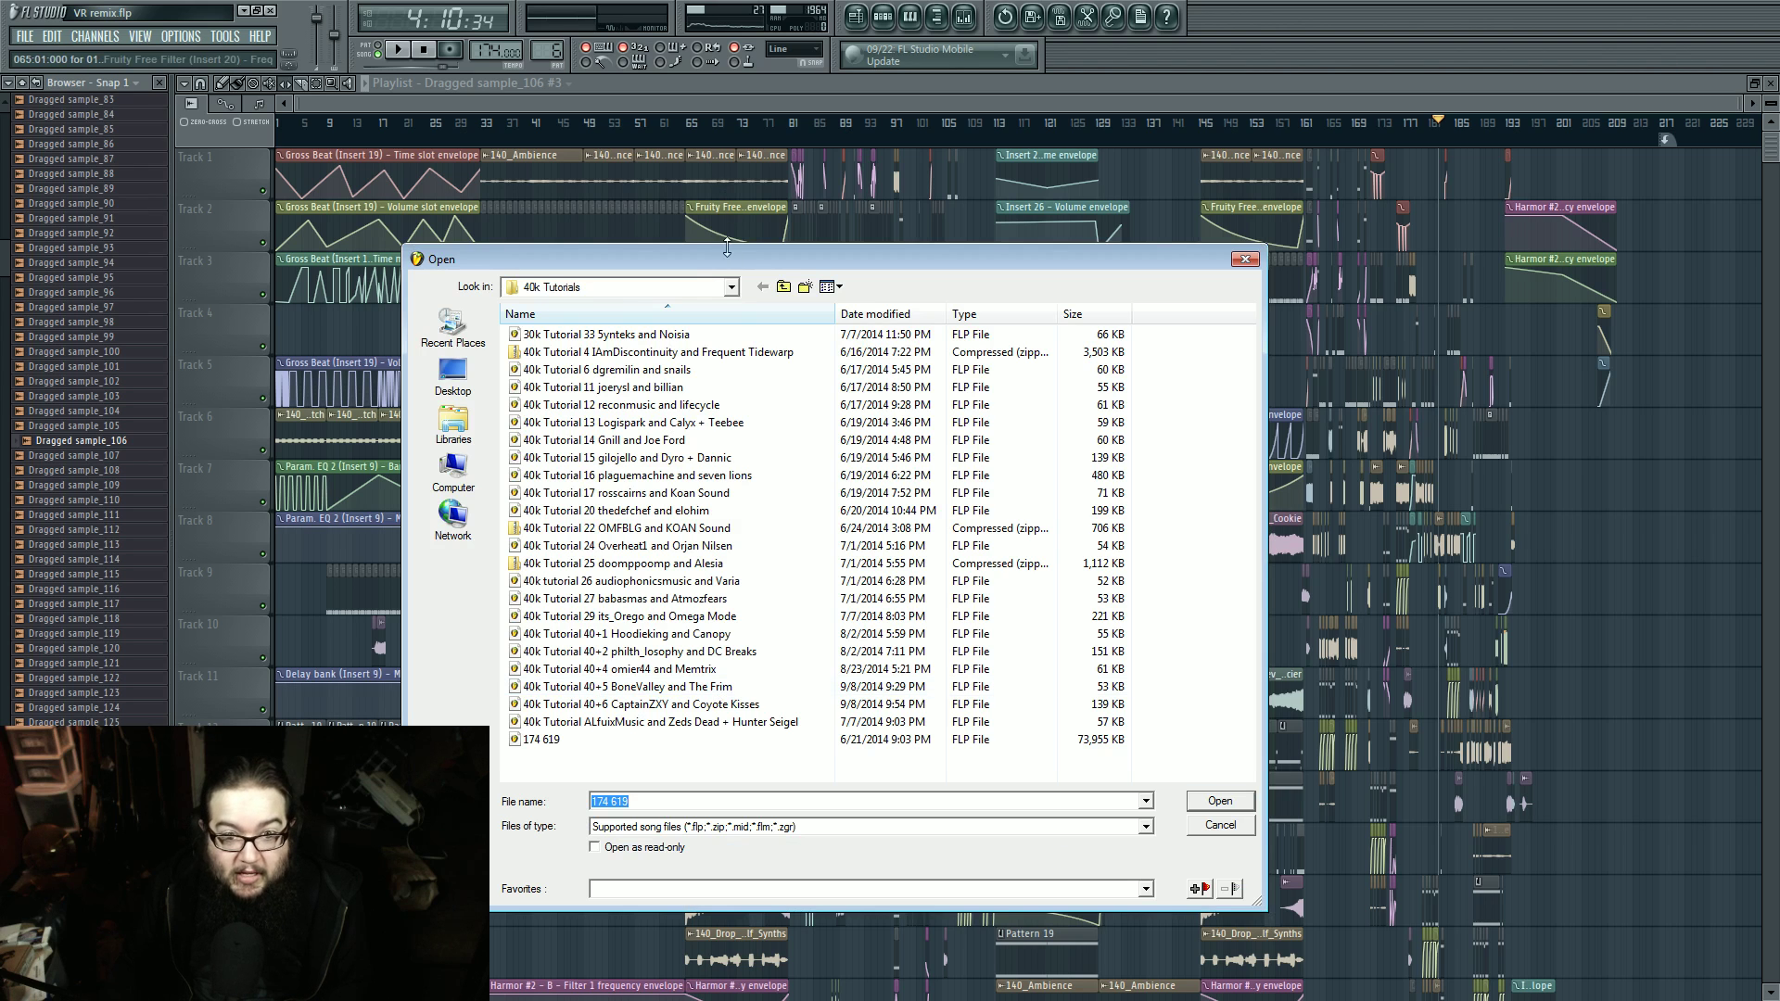
pyautogui.press('Escape')
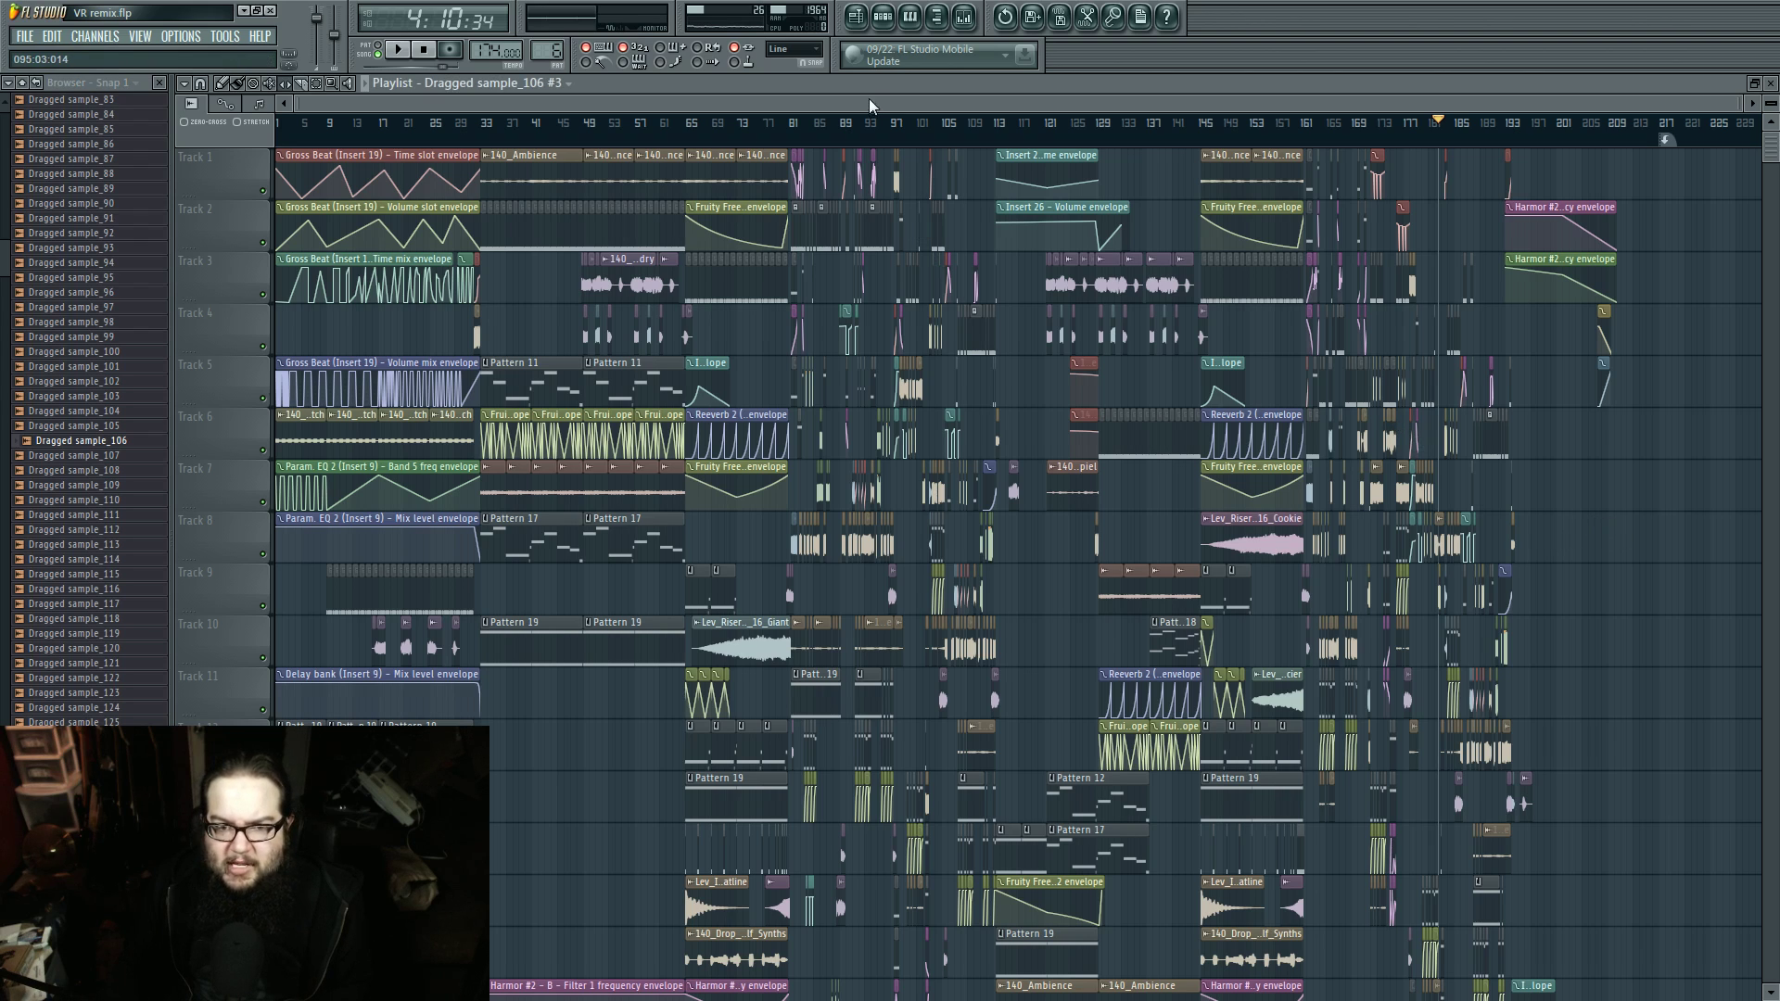
# Step: Add a new Sytrus channel to the VR remix project
pyautogui.hscroll(1, 869, 106)
pyautogui.click(94, 36)
pyautogui.moveTo(139, 56)
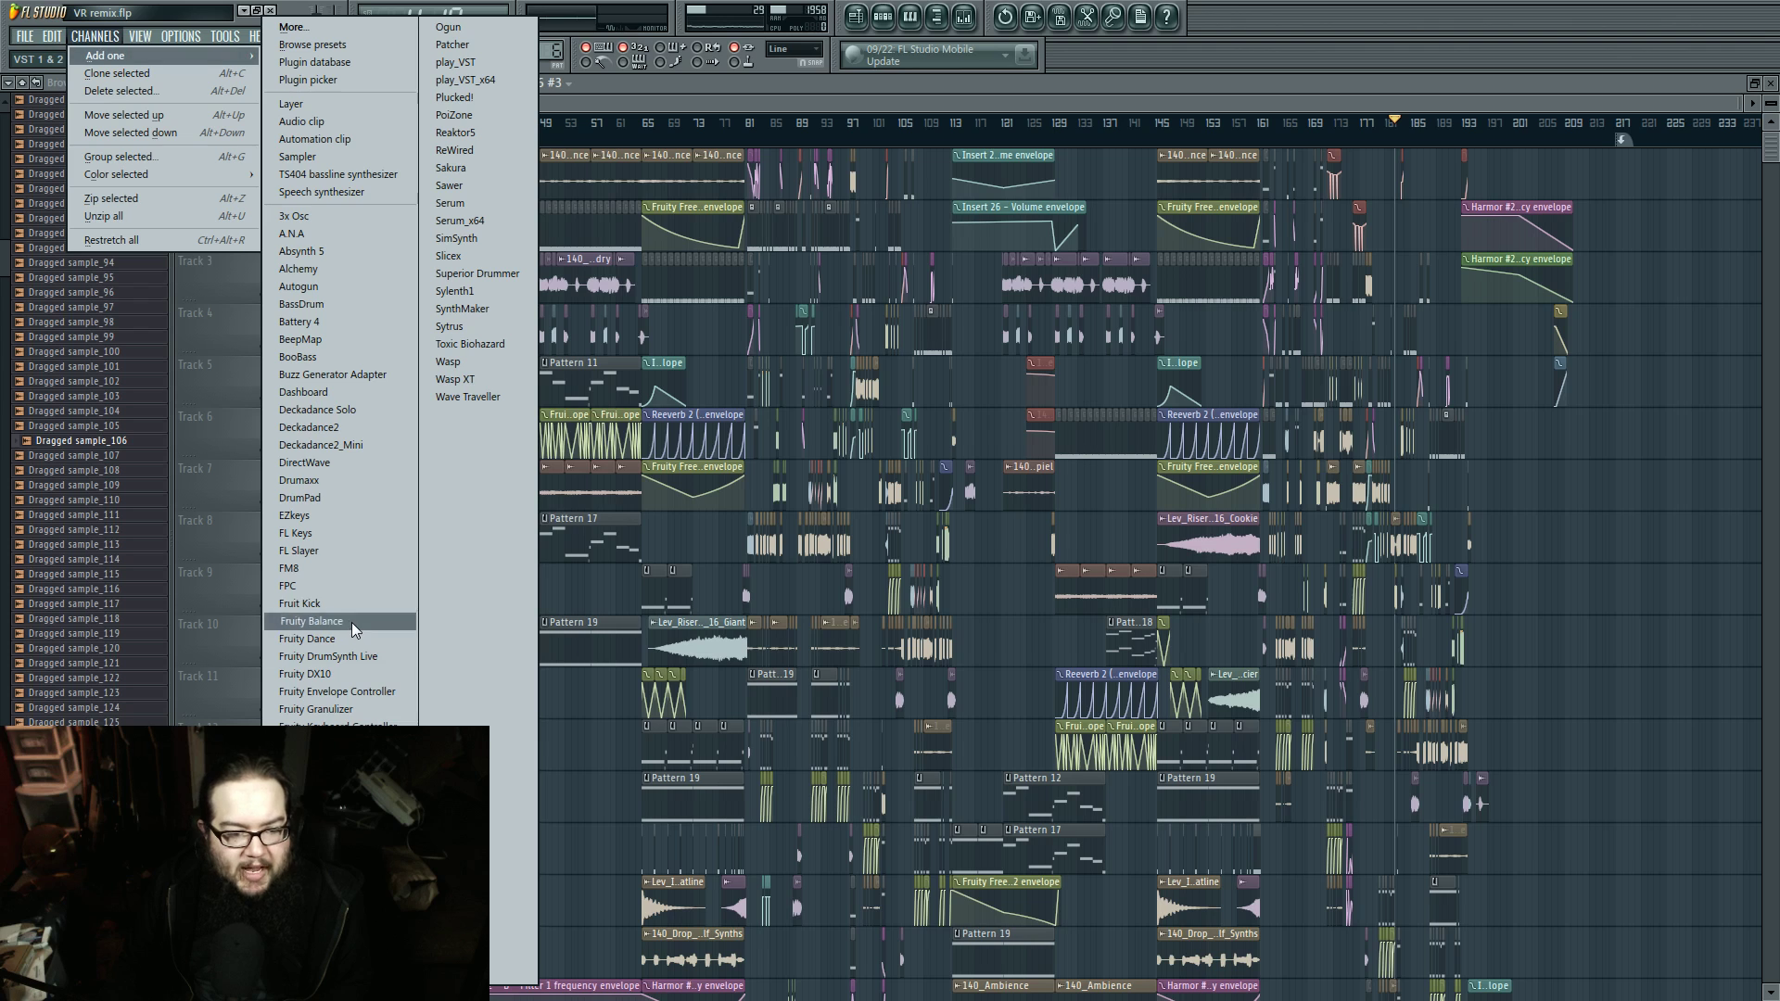
pyautogui.click(451, 327)
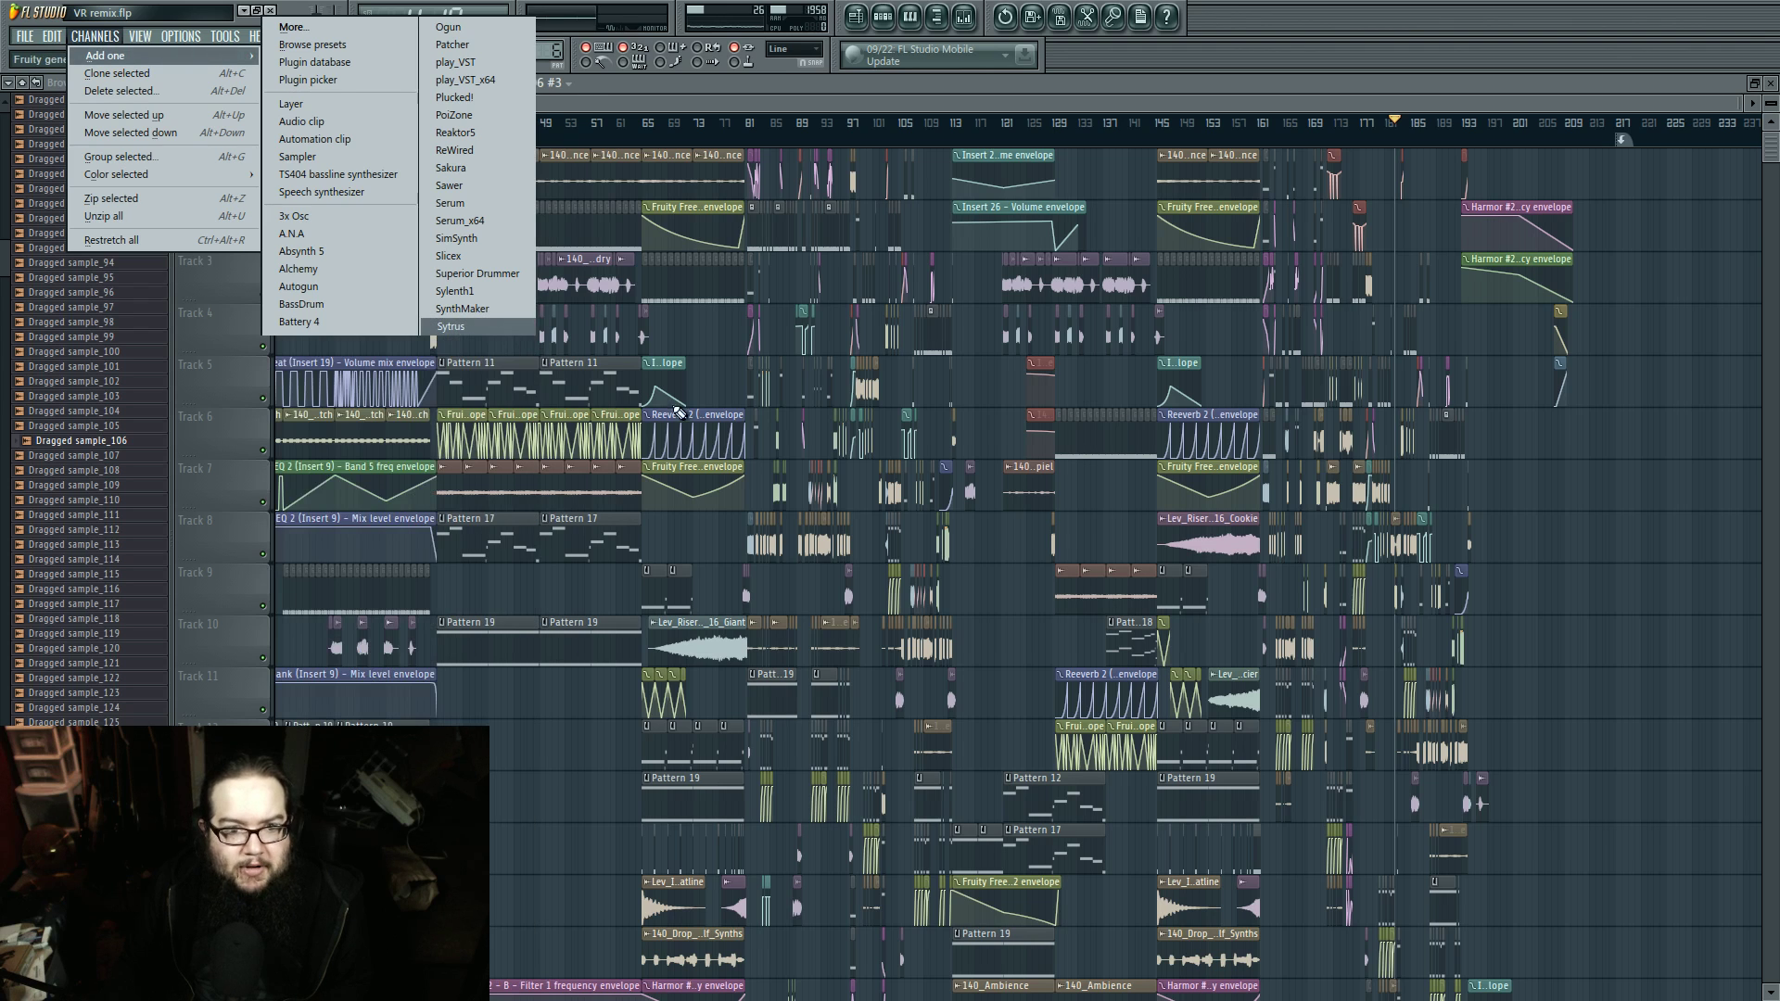
# Step: Enable the Keystation keyboard as a MIDI input device and close the settings
pyautogui.click(181, 36)
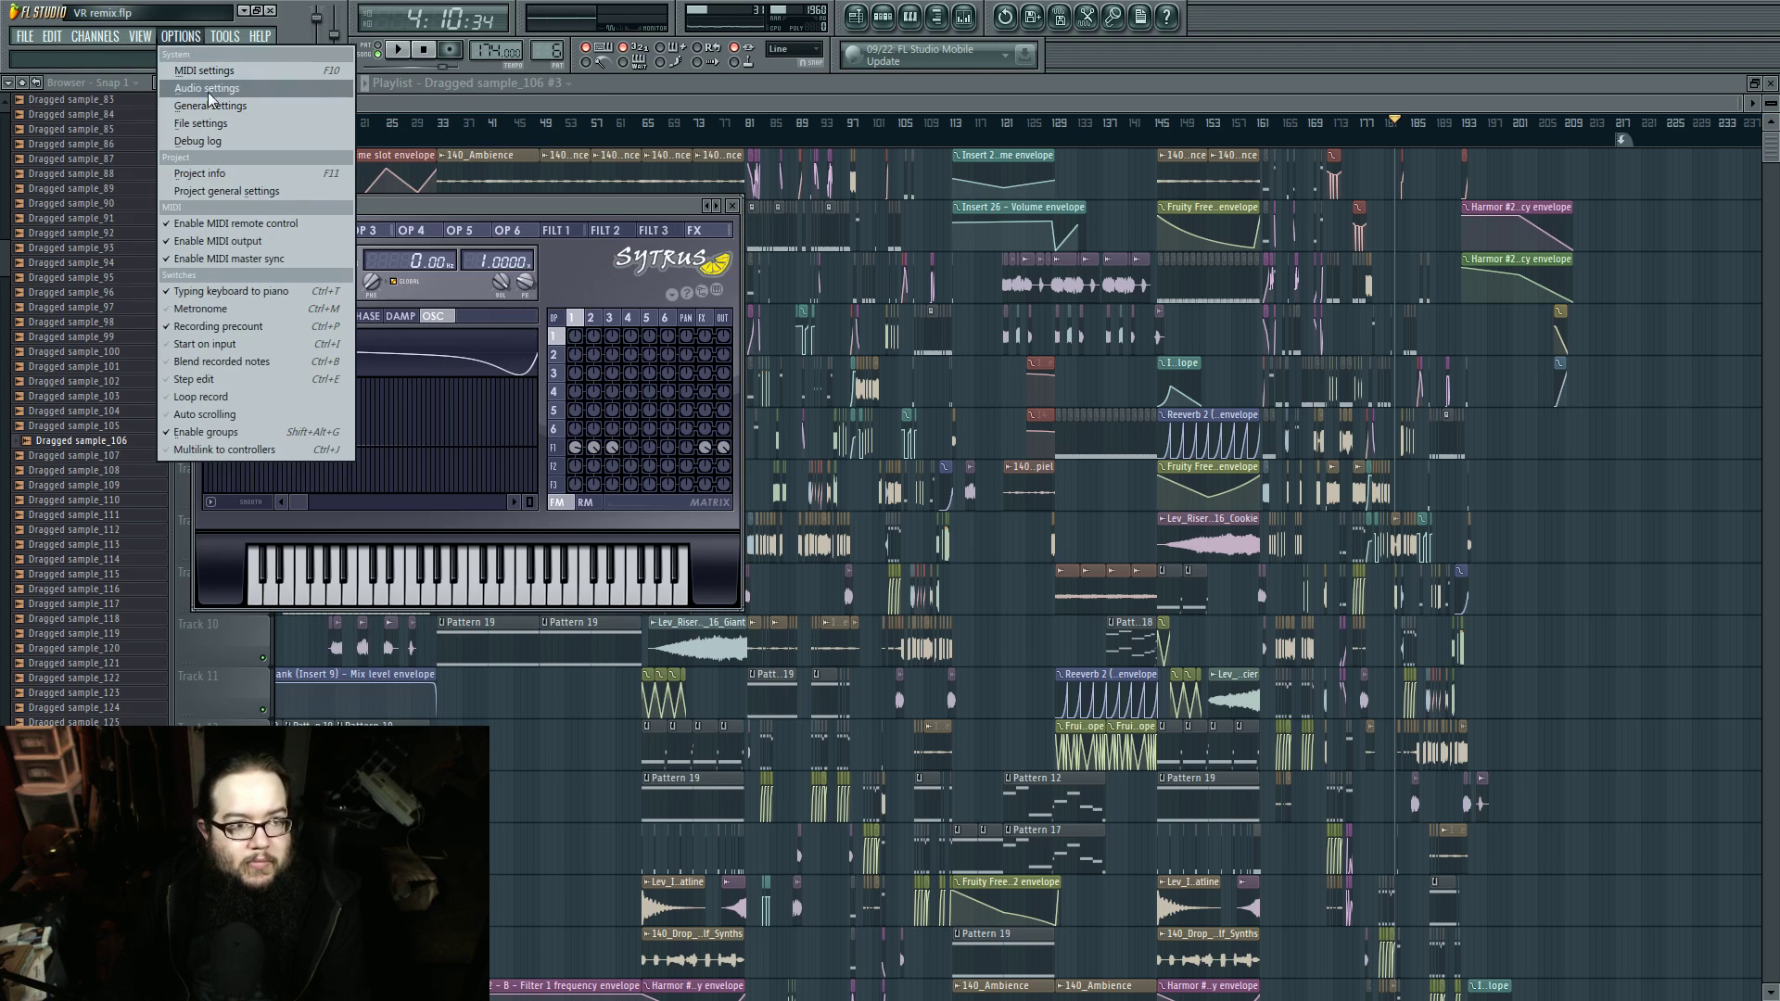
pyautogui.click(213, 68)
pyautogui.click(750, 478)
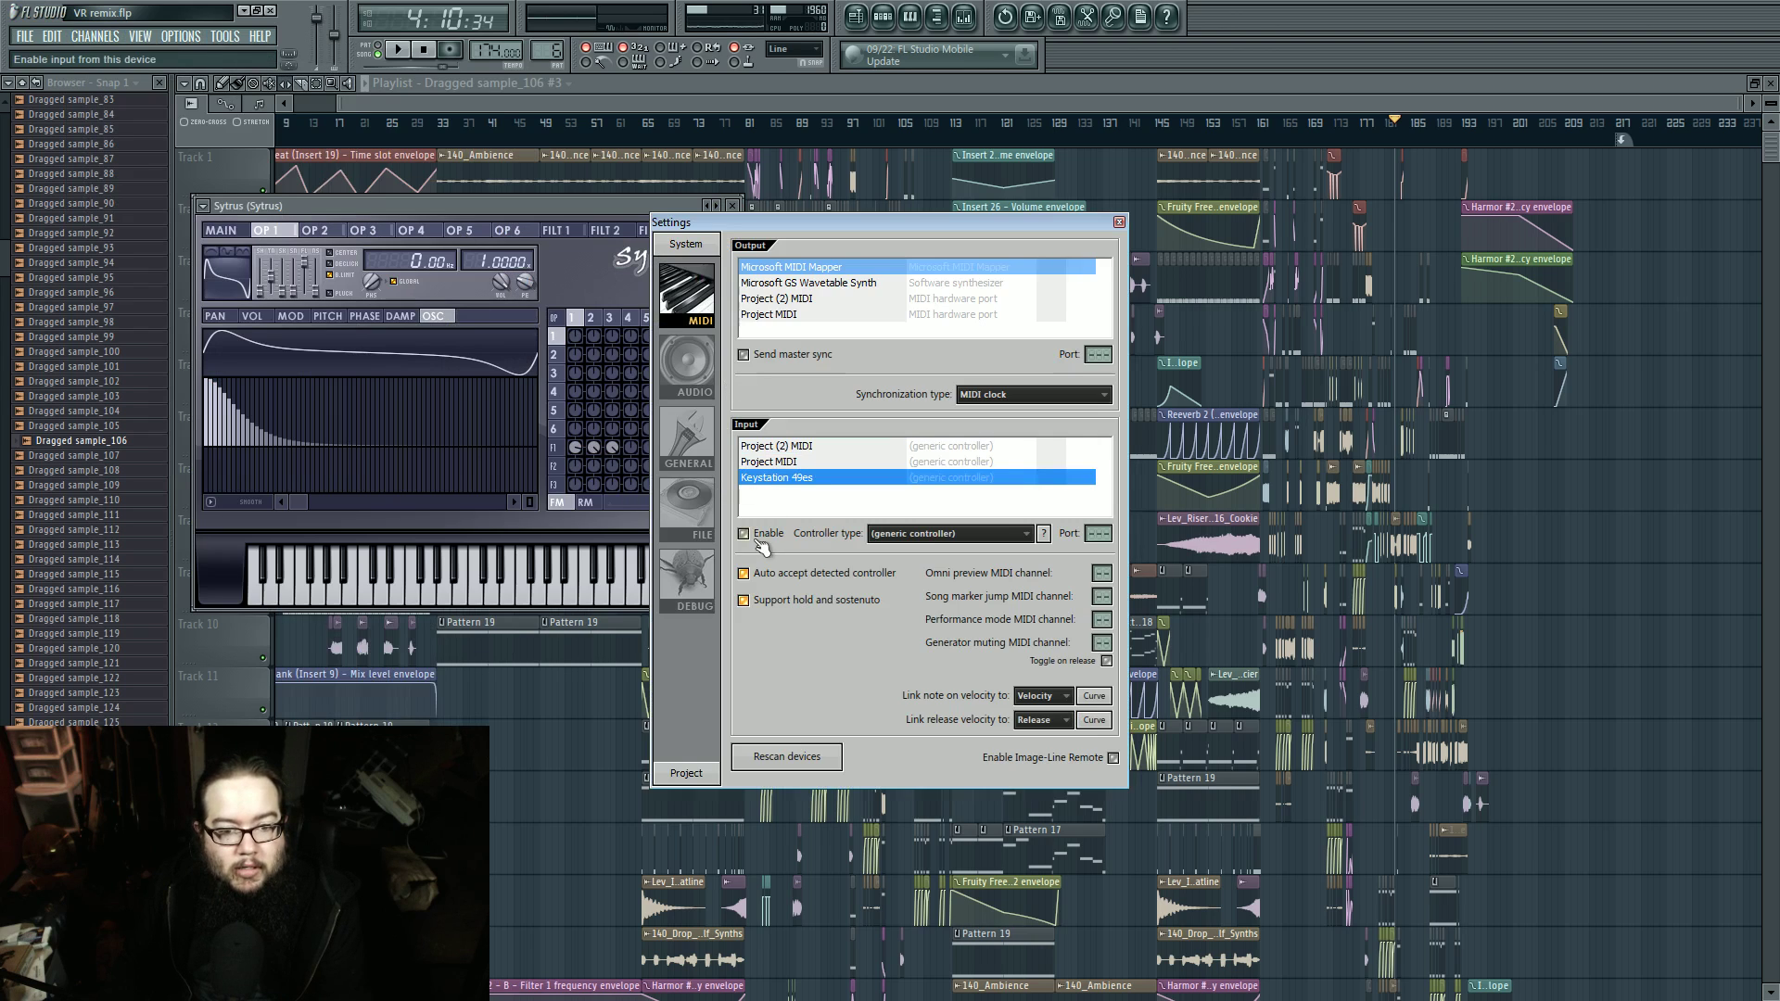
pyautogui.press('Escape')
# Step: Load the Default preset in Sytrus and move its window to the middle of the playlist
pyautogui.click(707, 209)
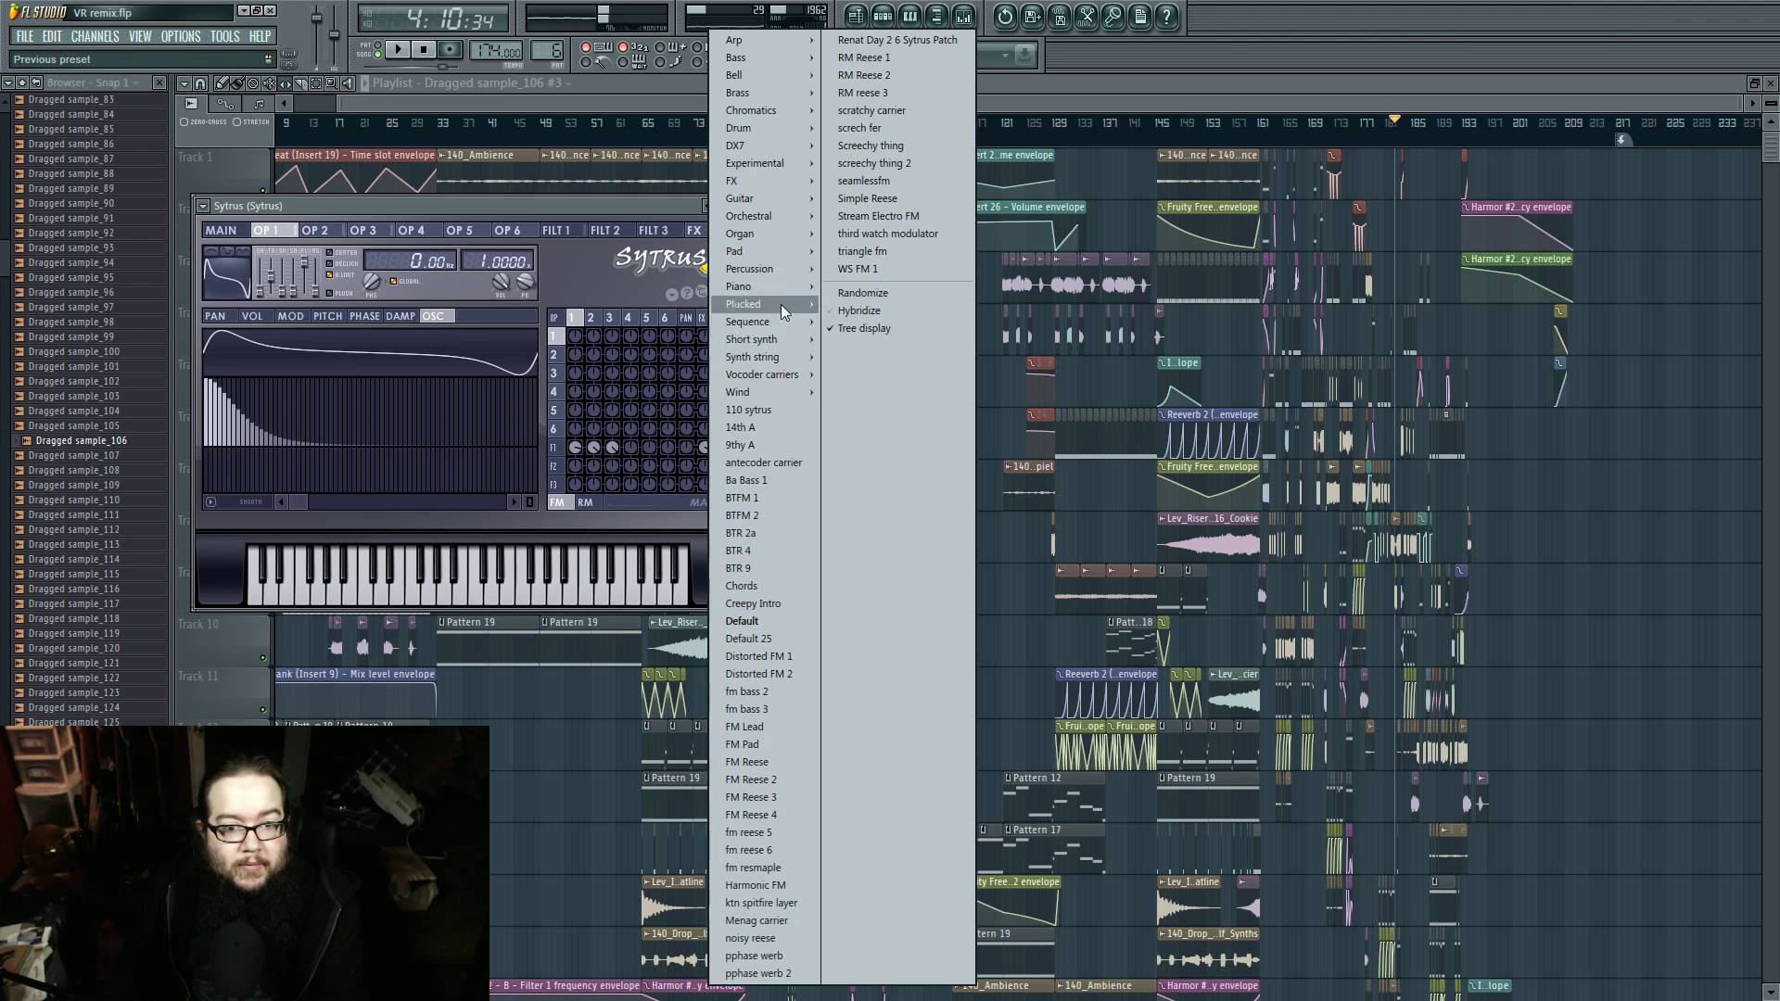
pyautogui.click(793, 626)
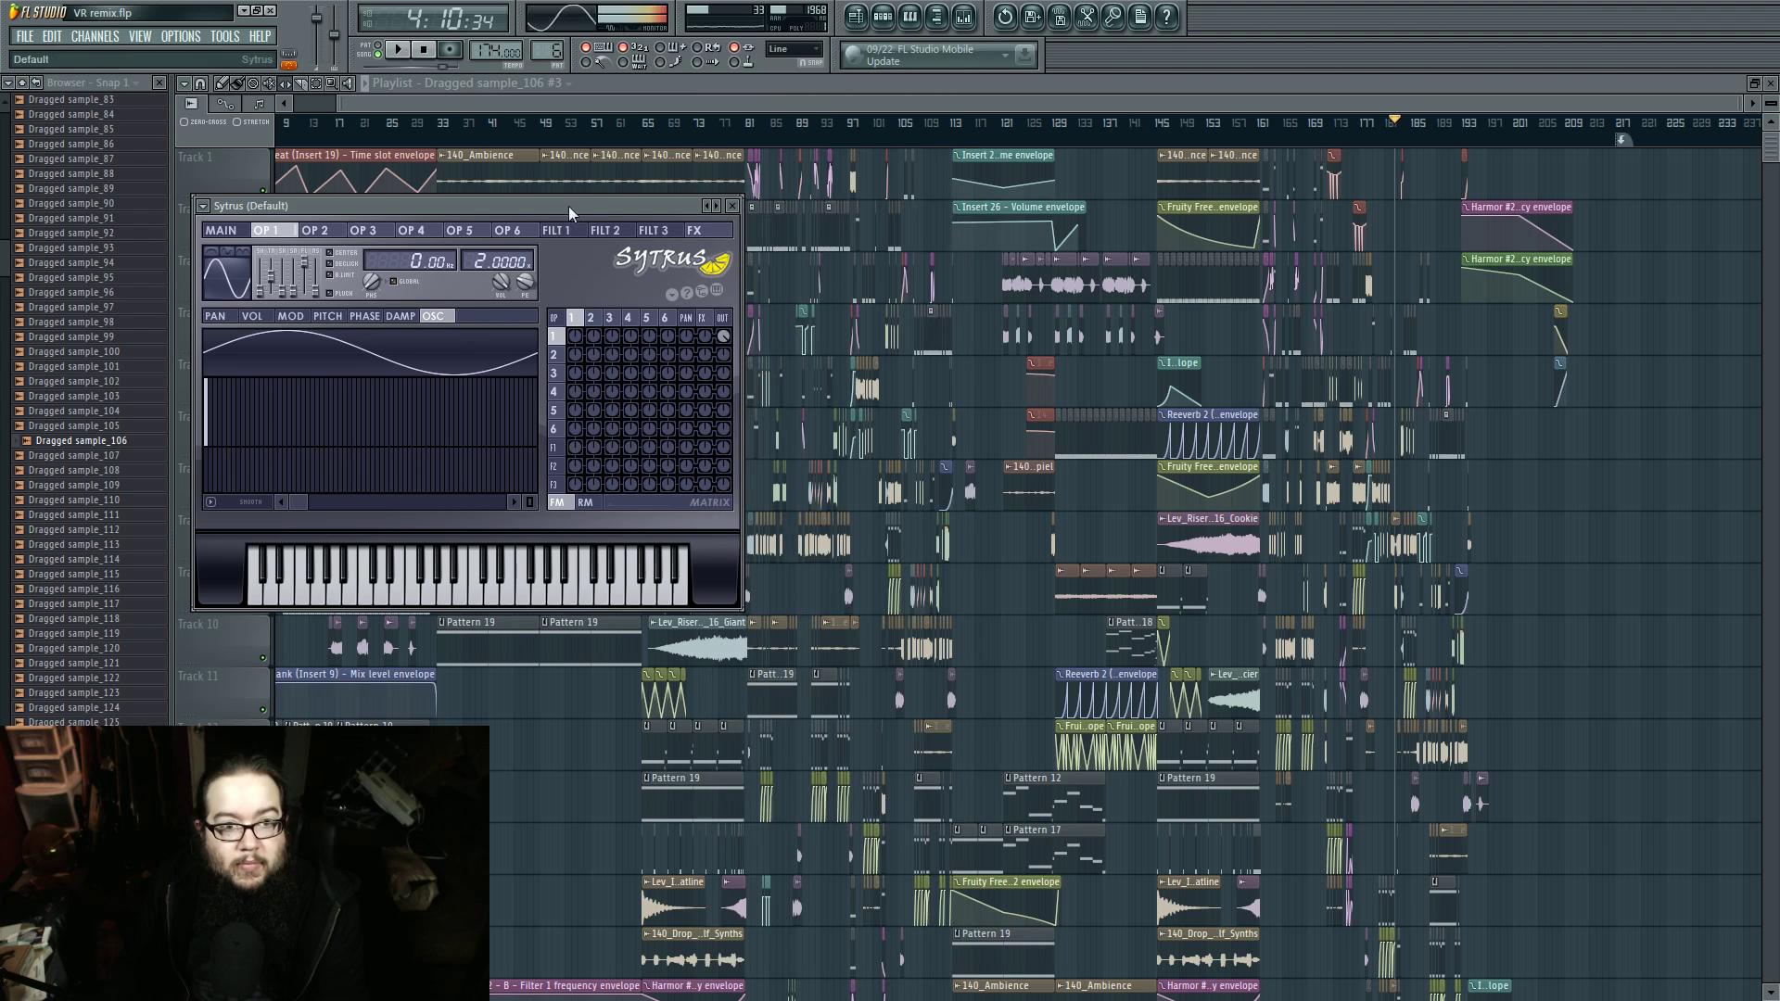
pyautogui.moveTo(584, 207); pyautogui.dragTo(994, 361)
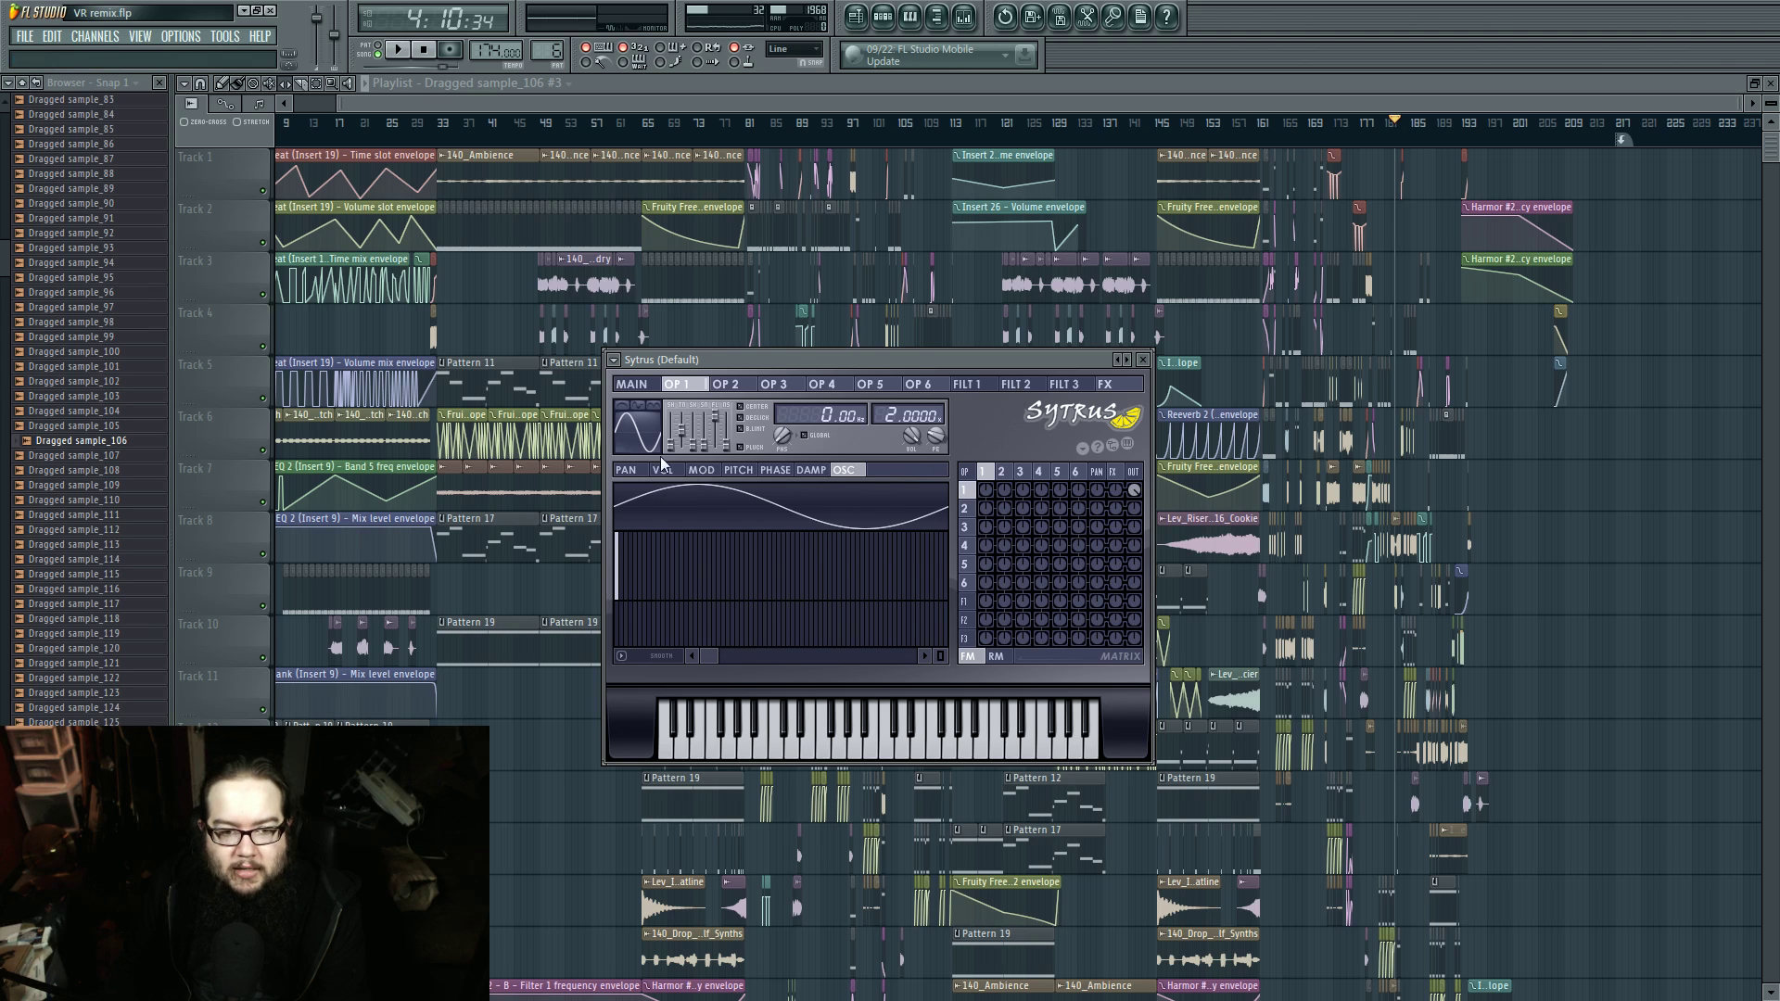
# Step: Raise the FM matrix amount in row 1, column 2, and draw a set of harmonics for operator 2's waveform
pyautogui.moveTo(1010, 484); pyautogui.dragTo(1007, 495)
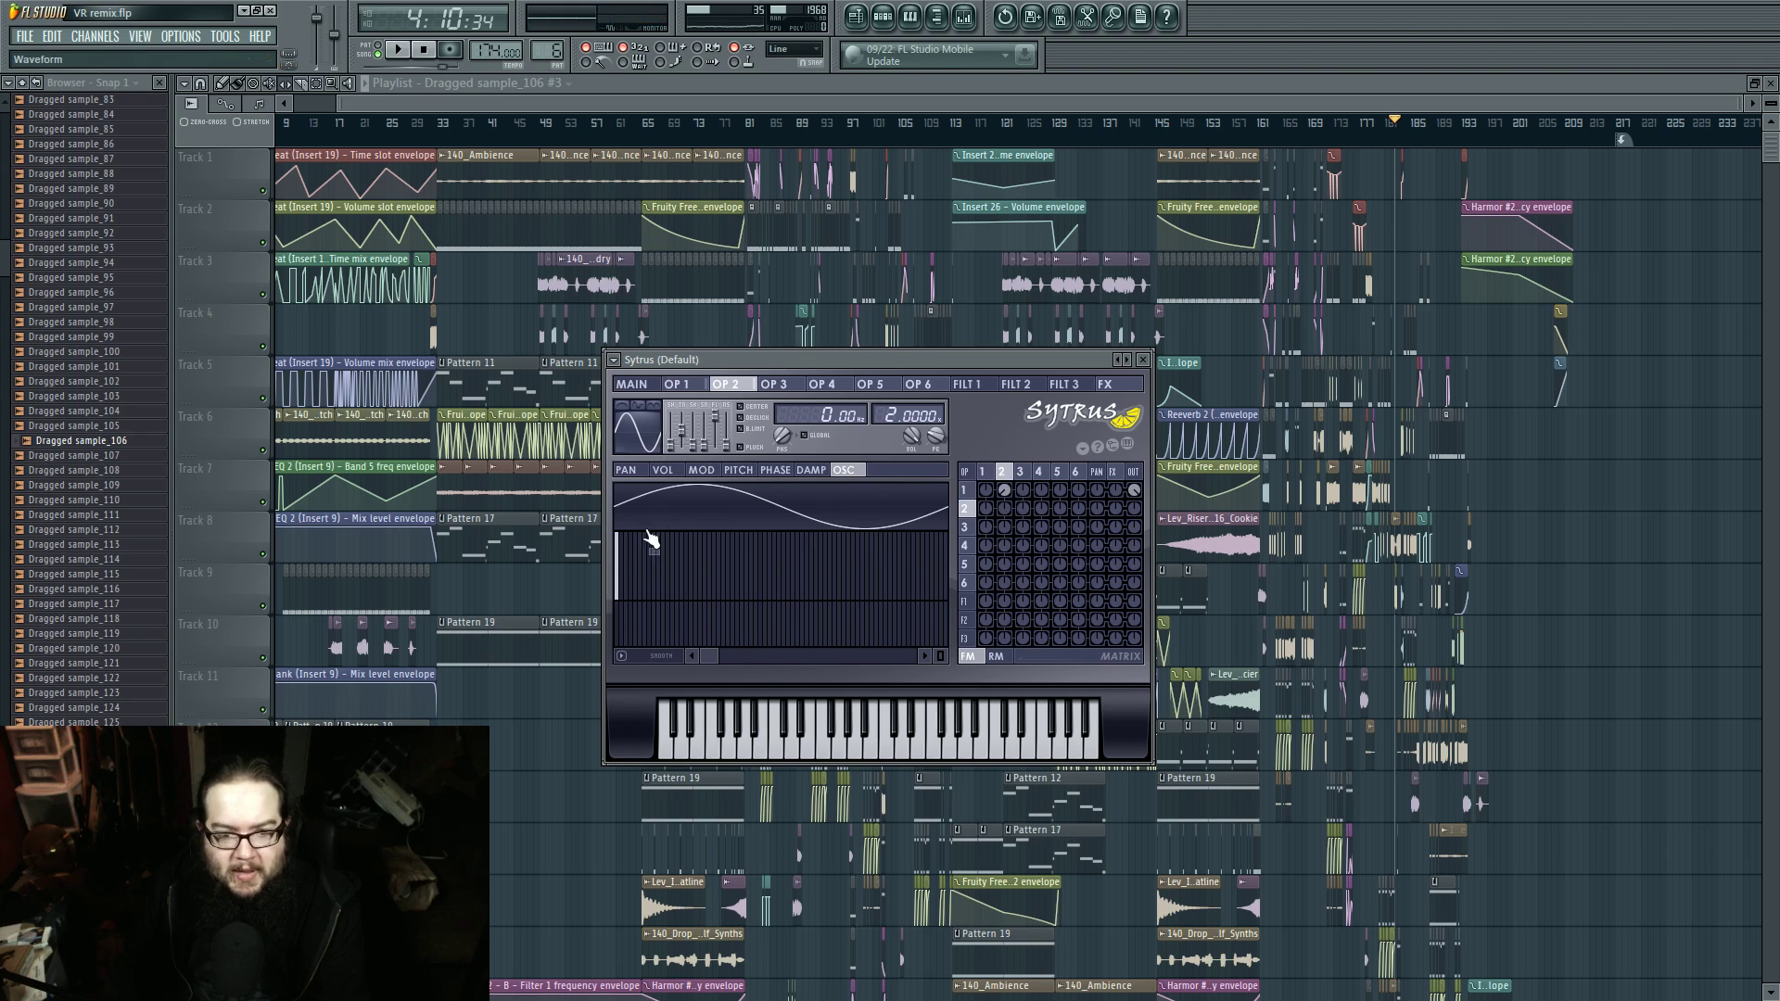
pyautogui.moveTo(652, 542)
pyautogui.mouseDown()
pyautogui.moveTo(797, 584)
pyautogui.moveTo(635, 579)
pyautogui.moveTo(629, 558)
pyautogui.moveTo(690, 569)
pyautogui.moveTo(643, 624)
pyautogui.moveTo(742, 602)
pyautogui.moveTo(779, 635)
pyautogui.mouseUp()
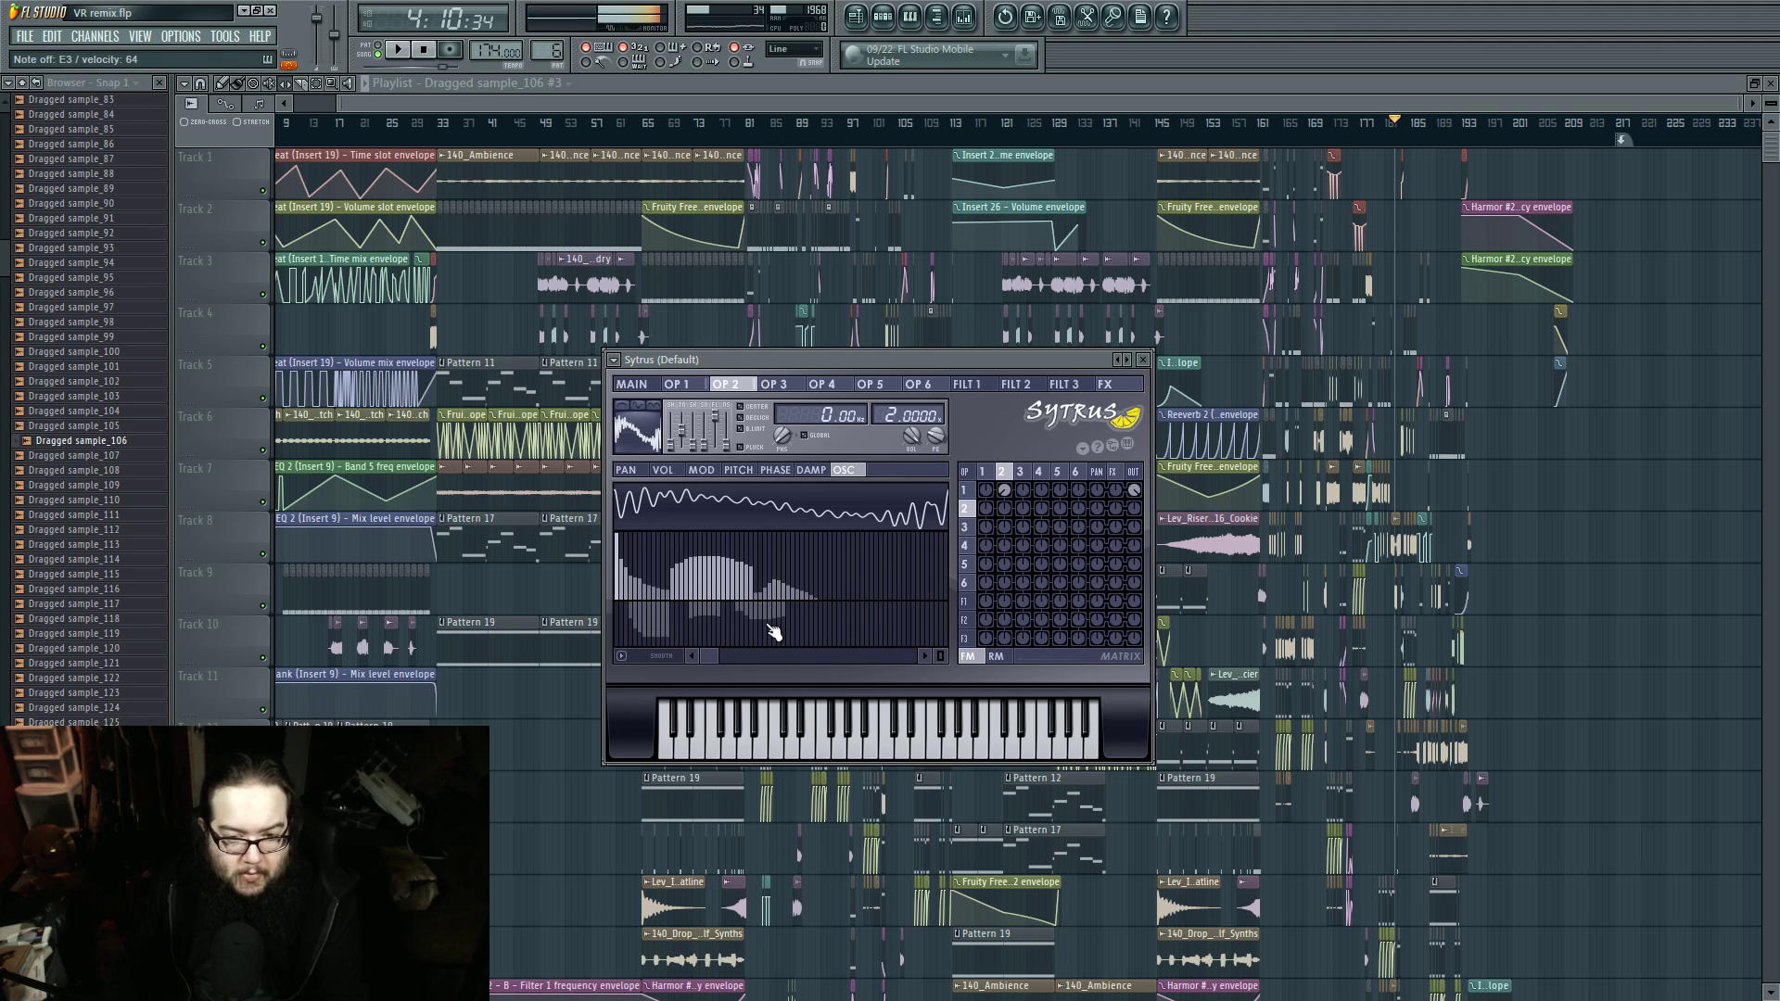
# Step: Raise the ring modulation amount in row 2, column 3 of the matrix, and change operator 3's oscillator to a half-sine shape
pyautogui.click(1020, 472)
pyautogui.click(1005, 656)
pyautogui.moveTo(1022, 508); pyautogui.dragTo(1023, 579)
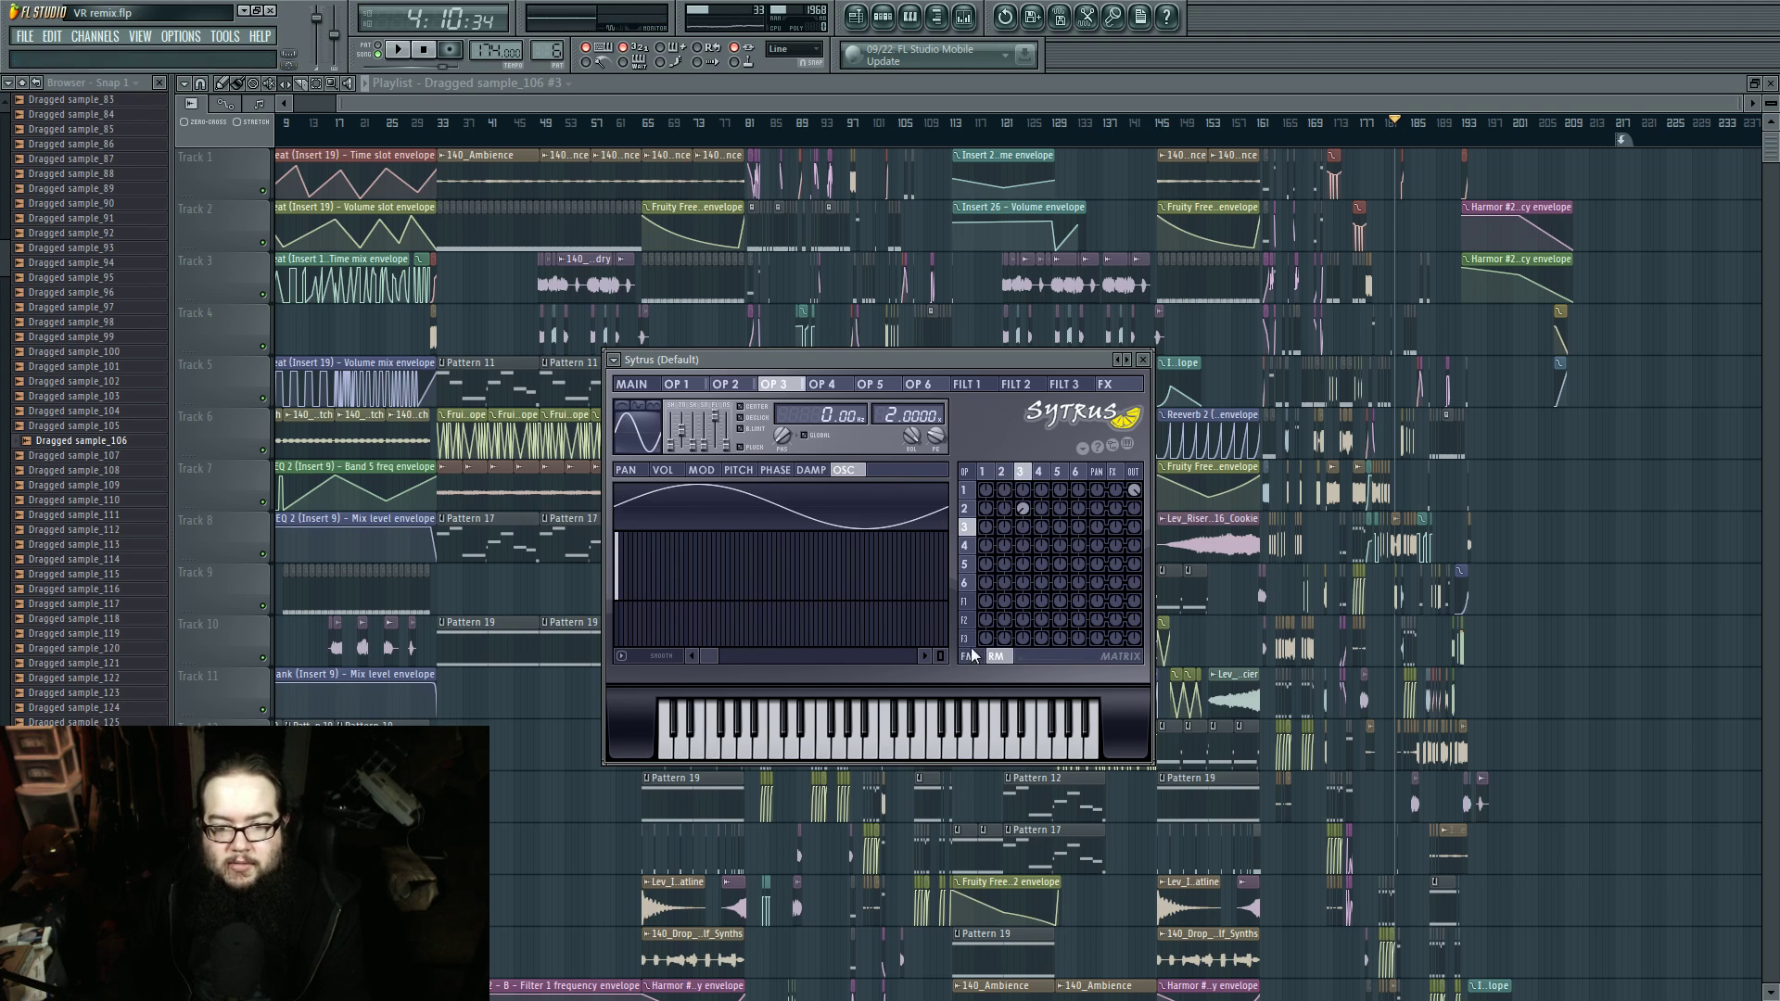
pyautogui.click(638, 408)
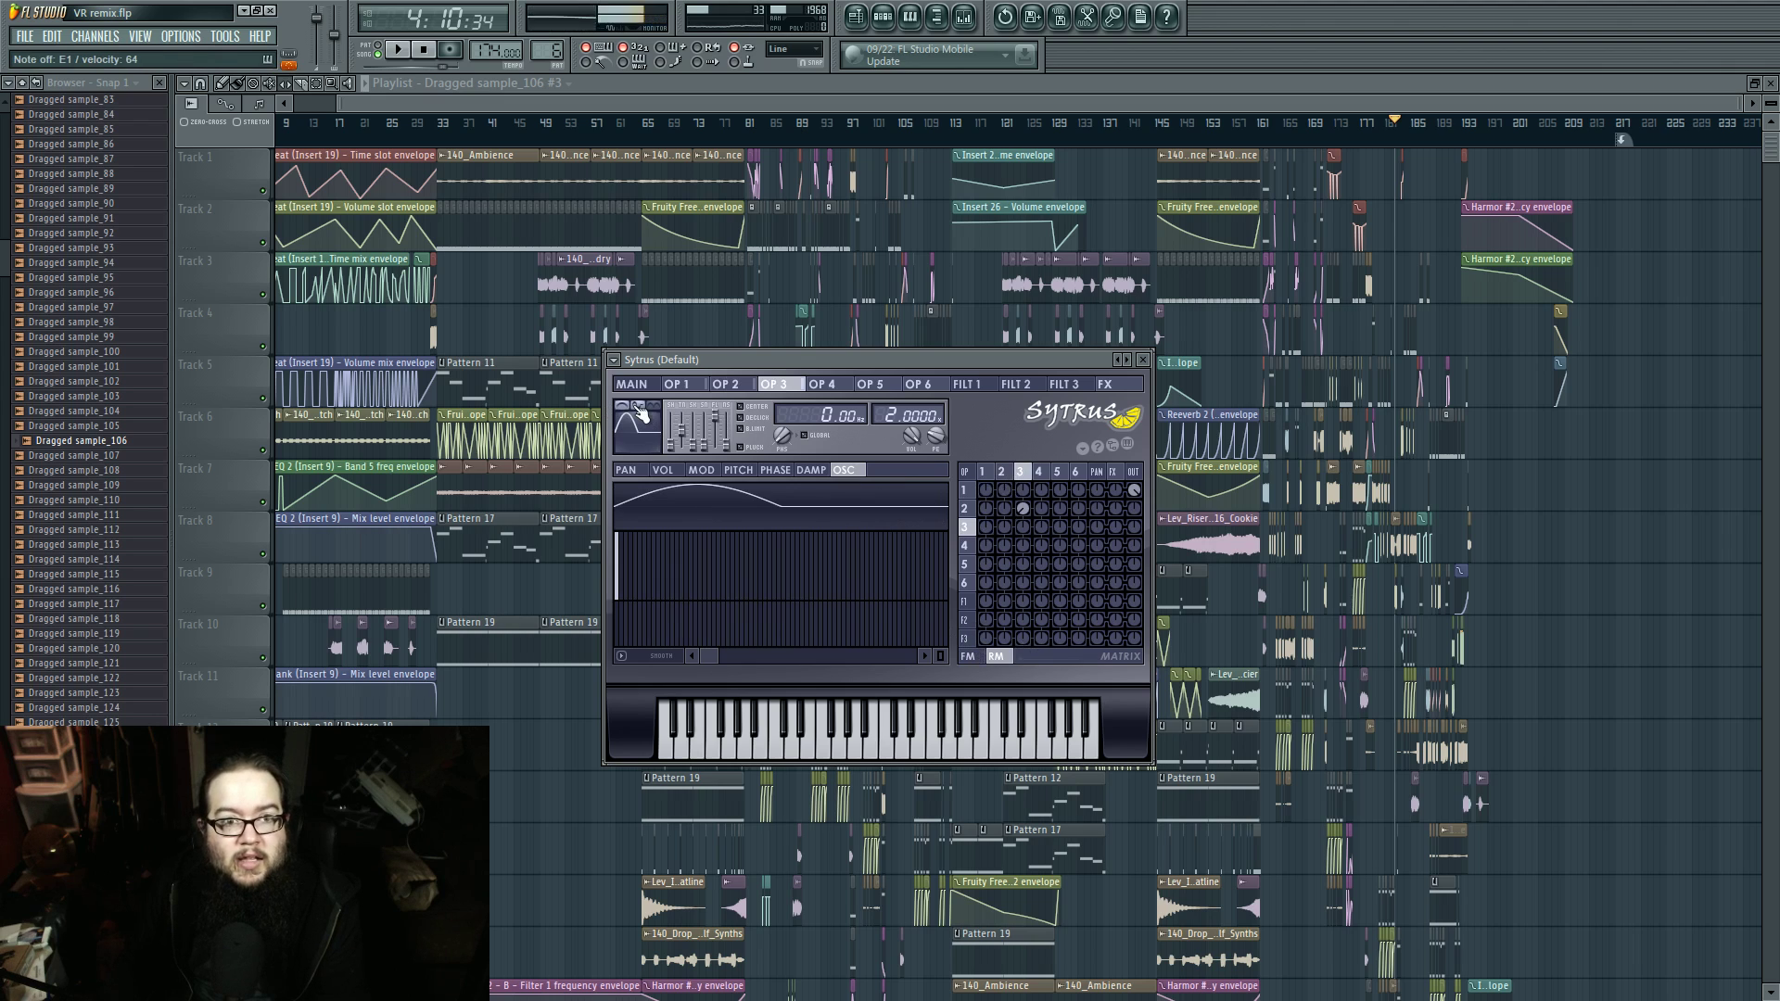
# Step: Insert Wave Candy in effect slot 4 of the Master mixer track
pyautogui.click(965, 18)
pyautogui.click(965, 18)
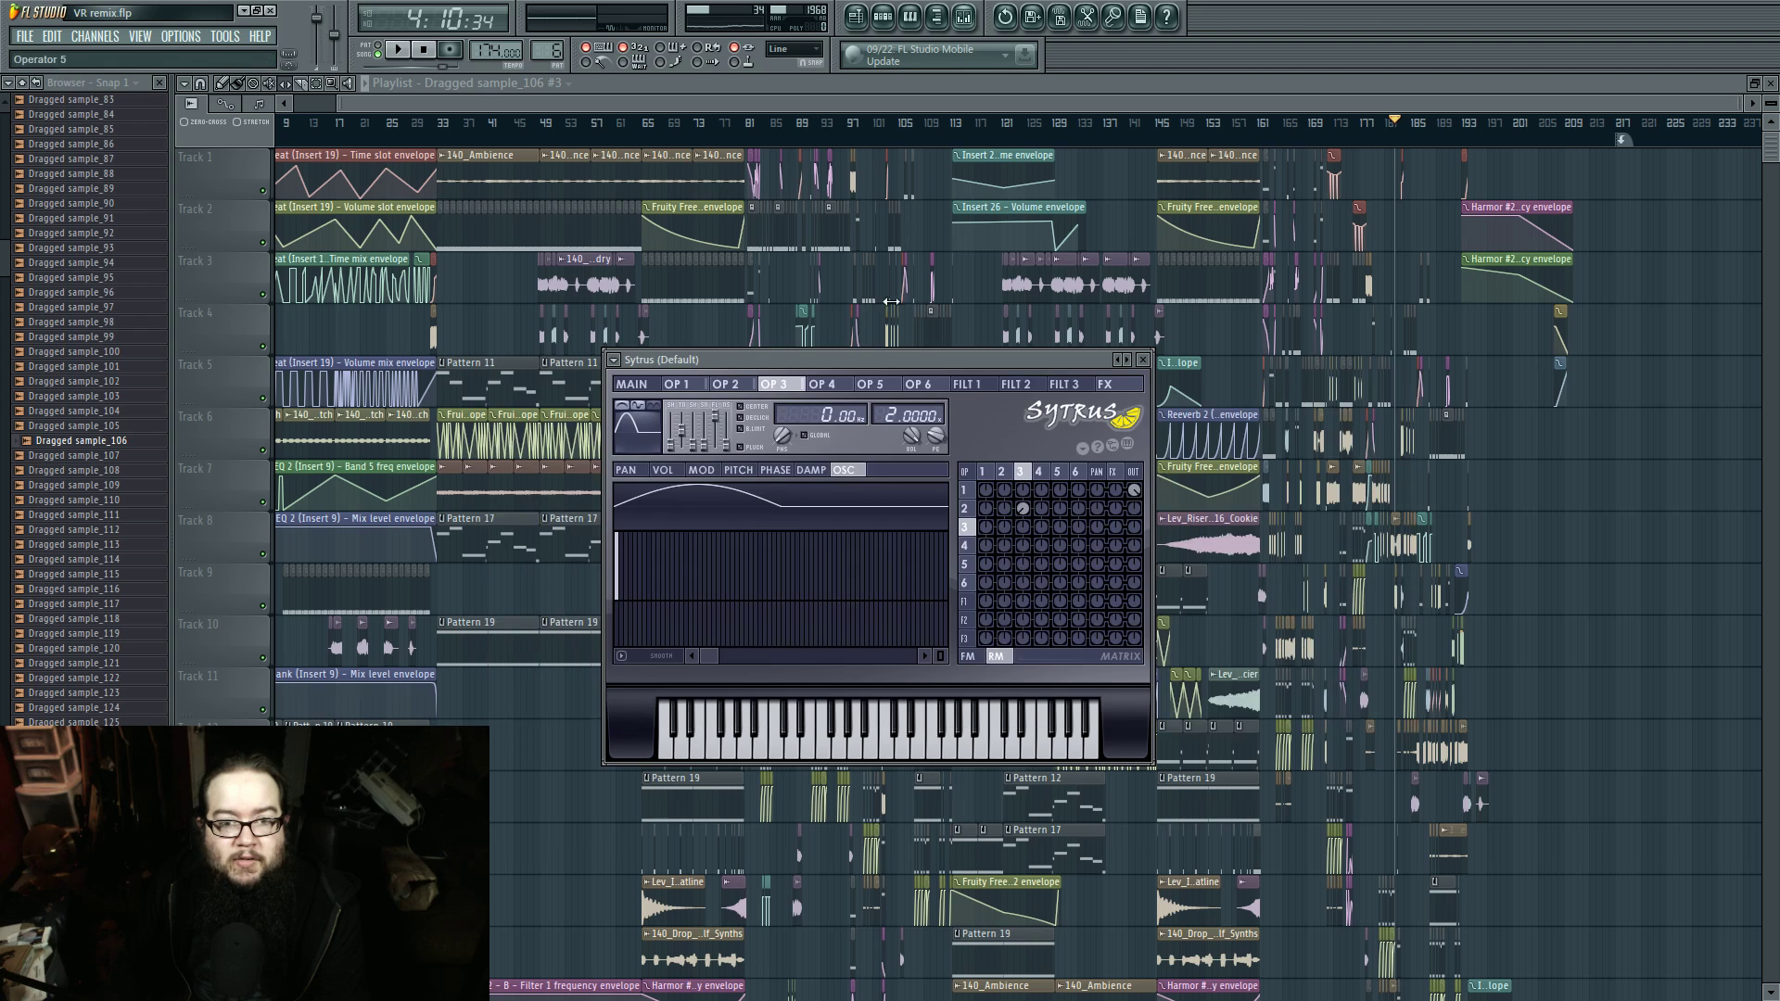
pyautogui.click(965, 18)
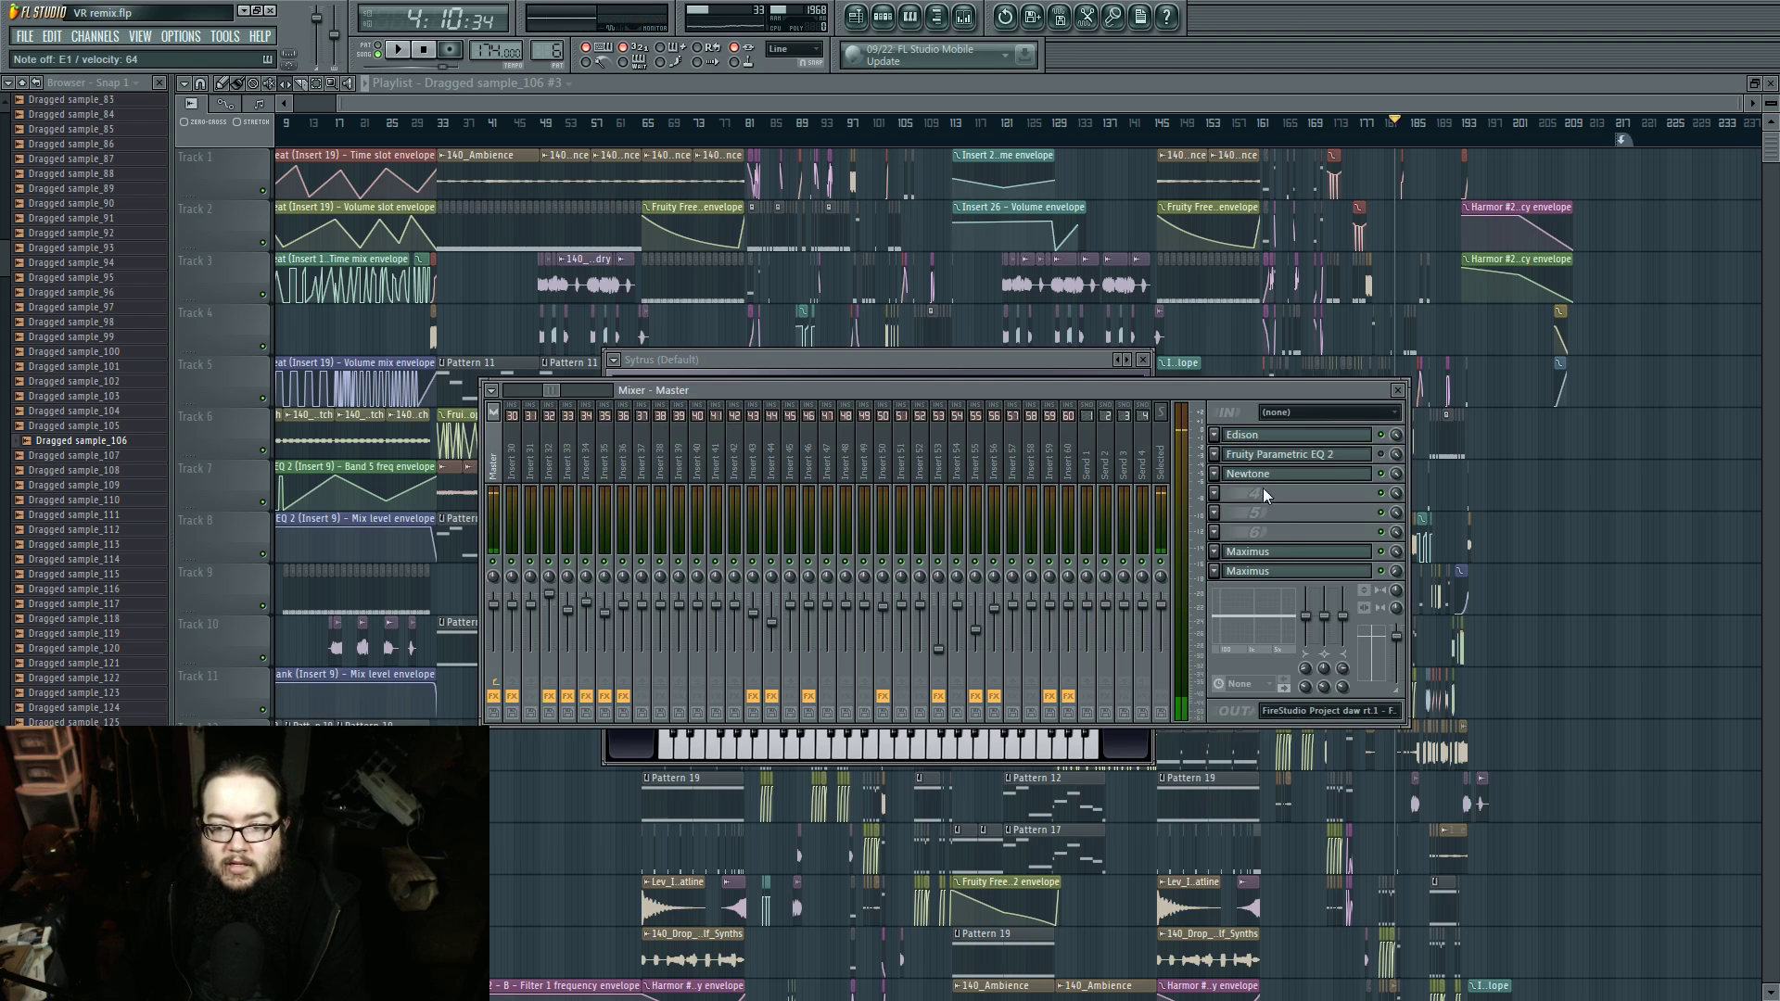
pyautogui.click(1215, 497)
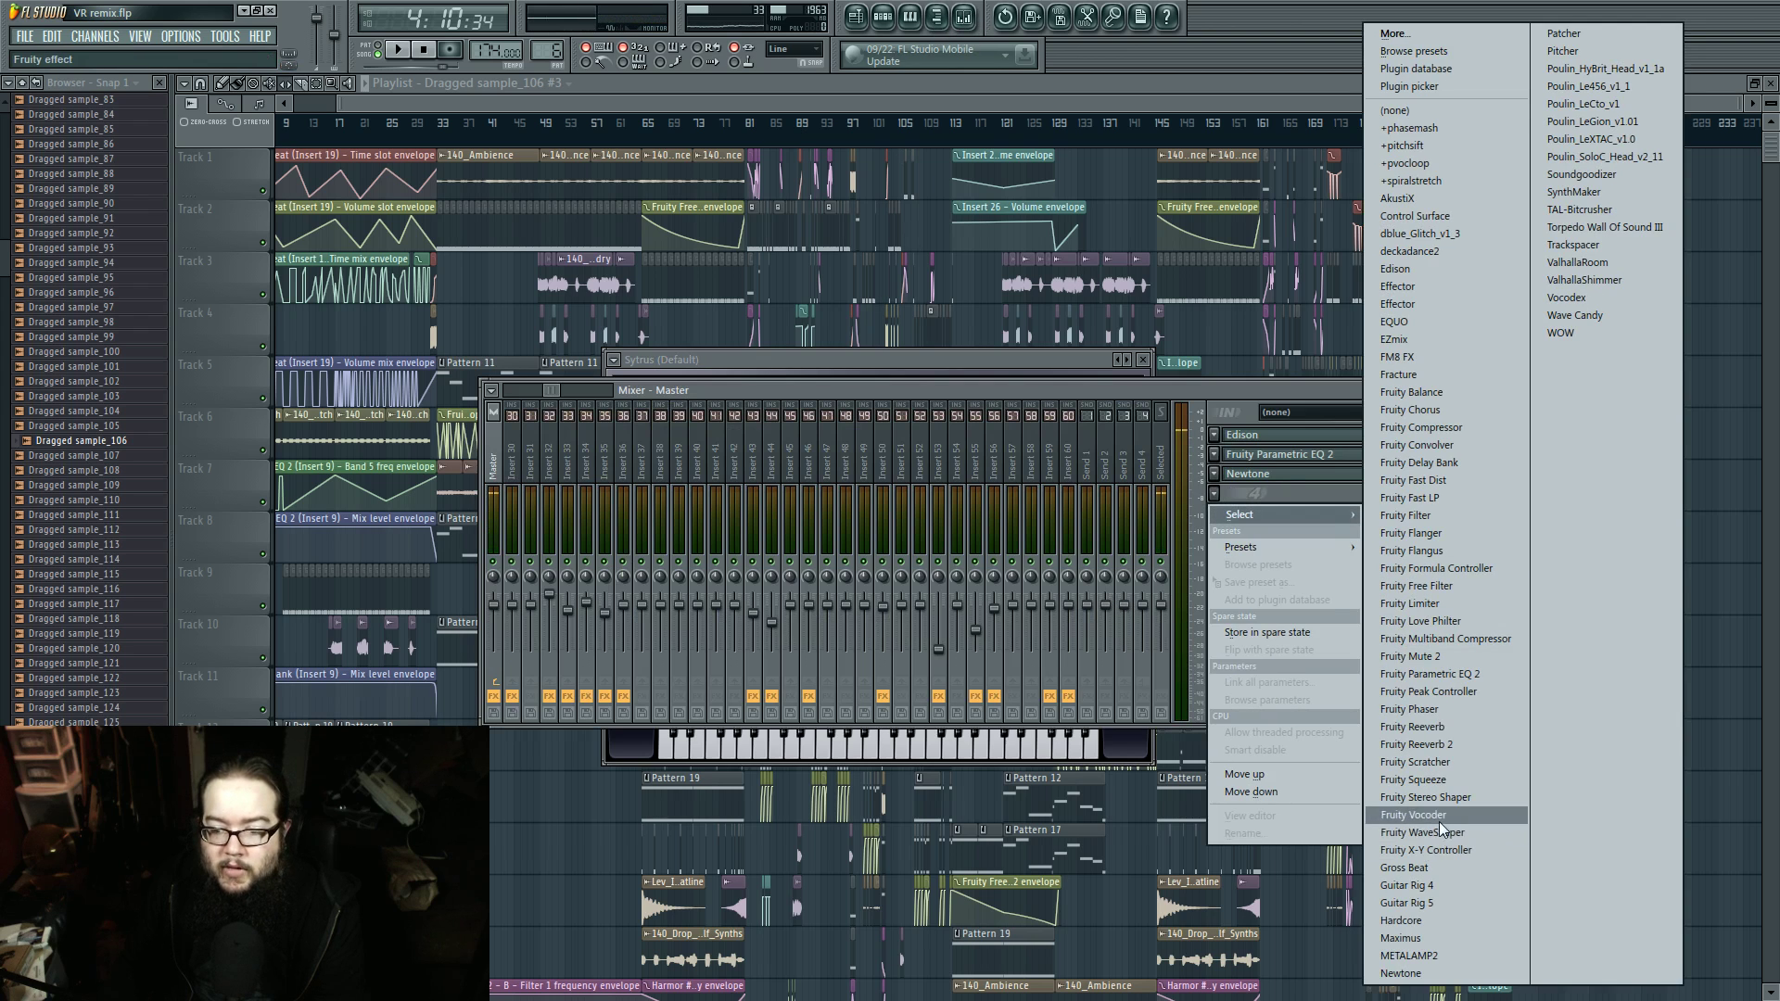
pyautogui.click(1575, 315)
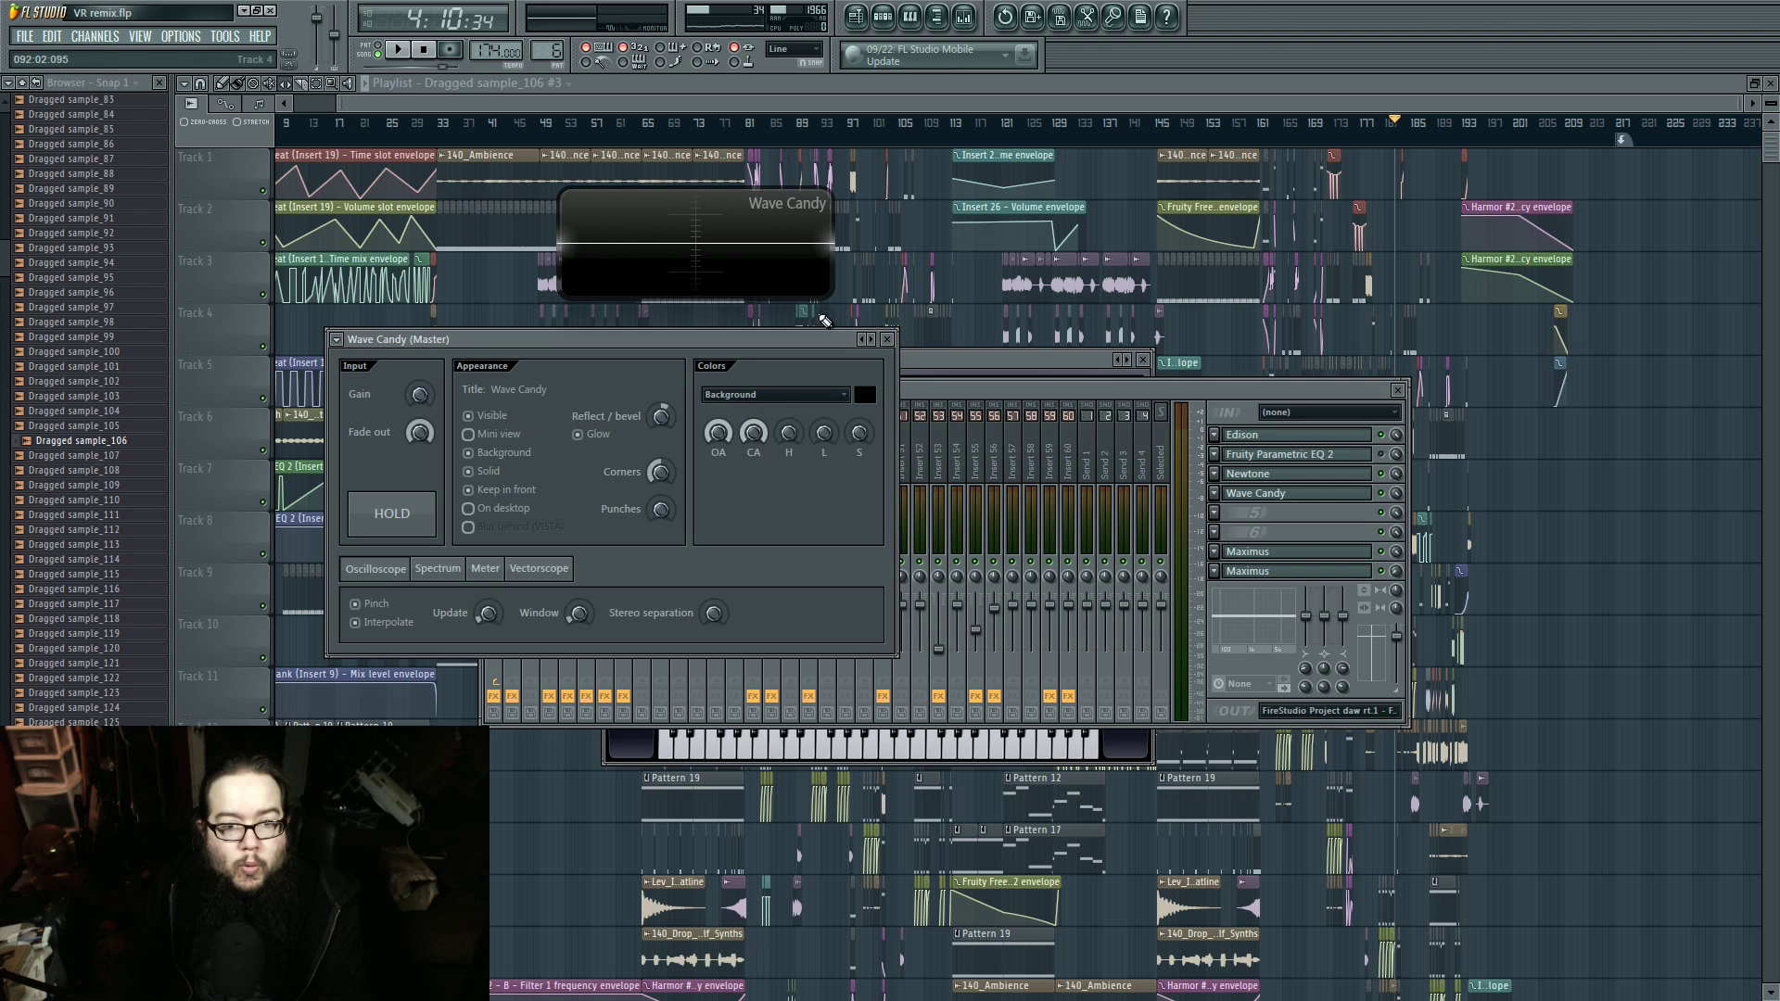
# Step: Enlarge the Wave Candy display, set it to oscilloscope mode, place it beside the mixer, and tune its update rate to a note
pyautogui.moveTo(831, 297); pyautogui.dragTo(860, 316)
pyautogui.rightClick(913, 472)
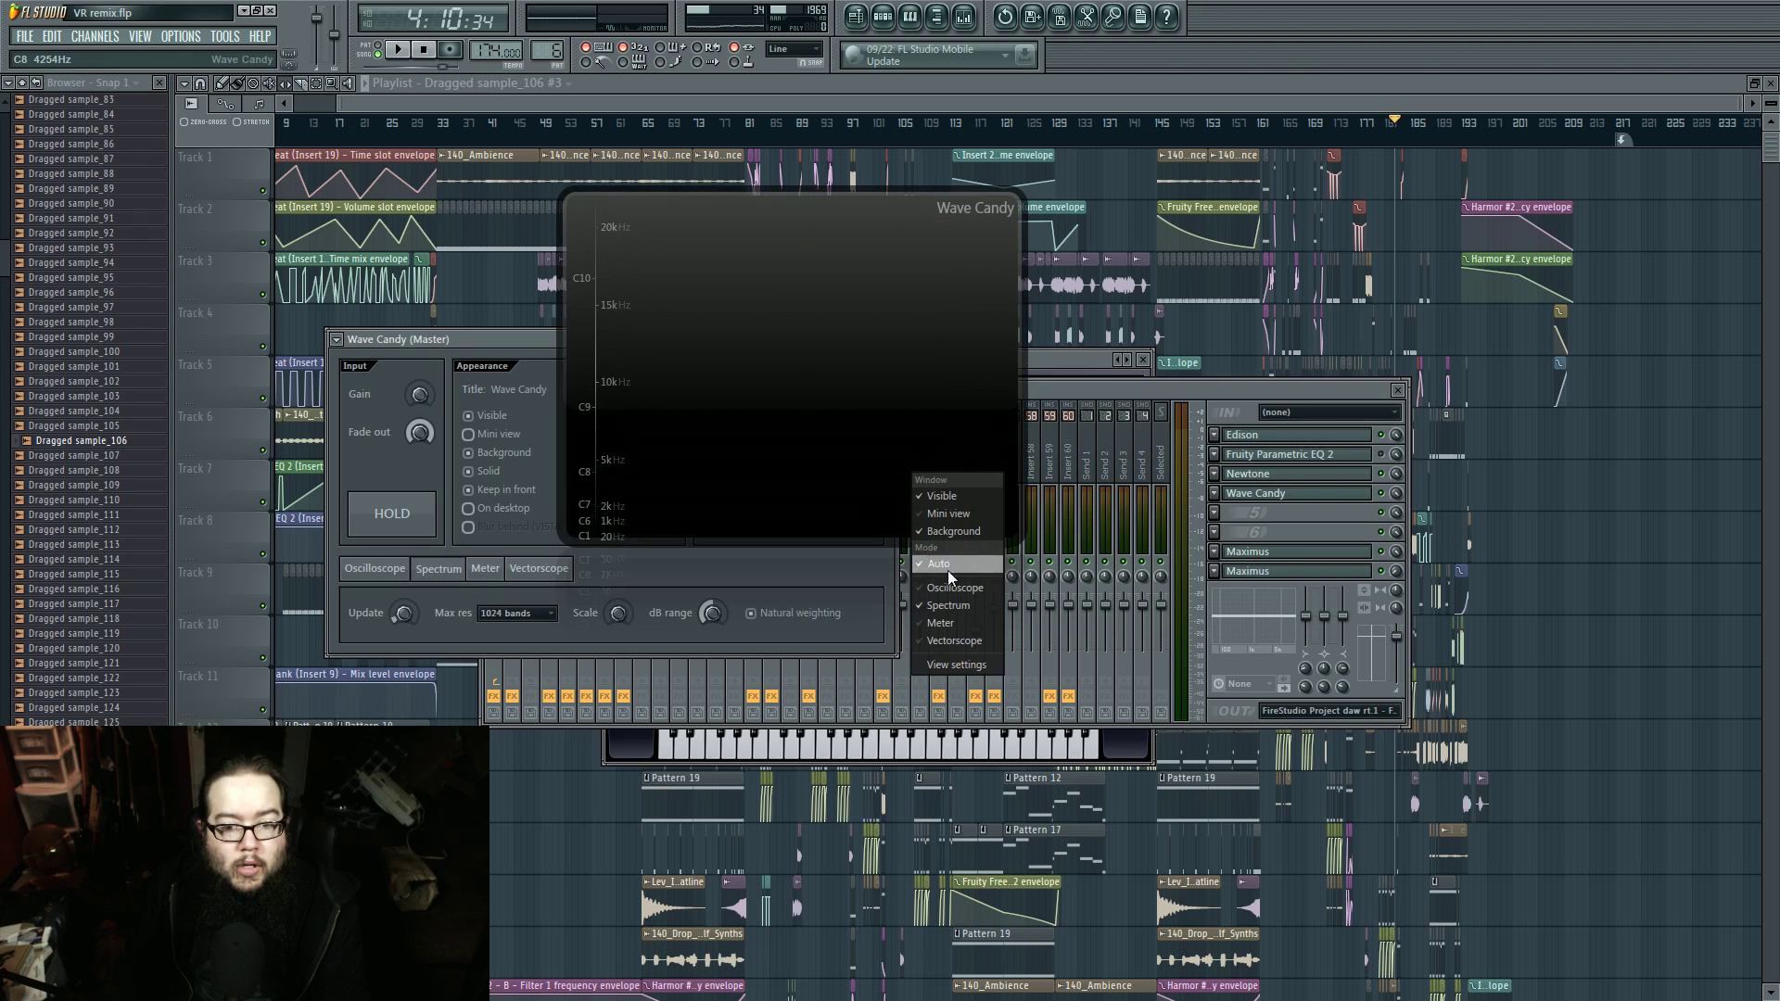
pyautogui.click(945, 584)
pyautogui.moveTo(891, 271); pyautogui.dragTo(1470, 330)
pyautogui.rightClick(489, 615)
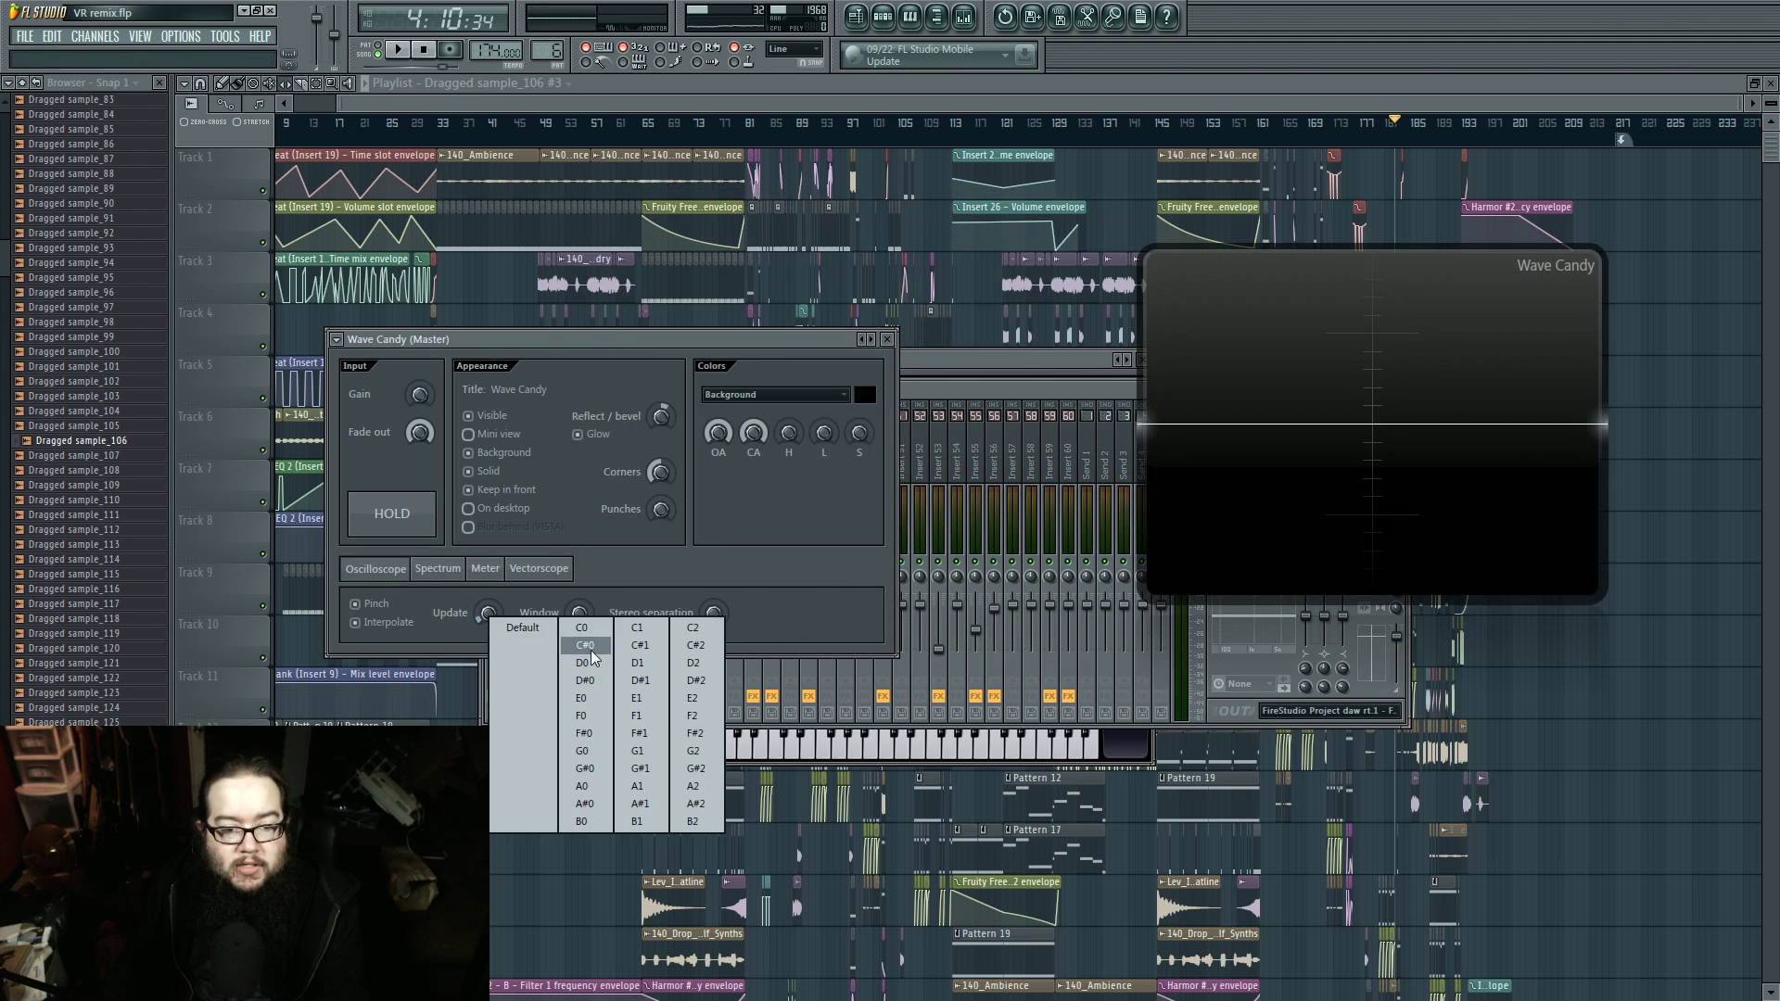
pyautogui.click(586, 684)
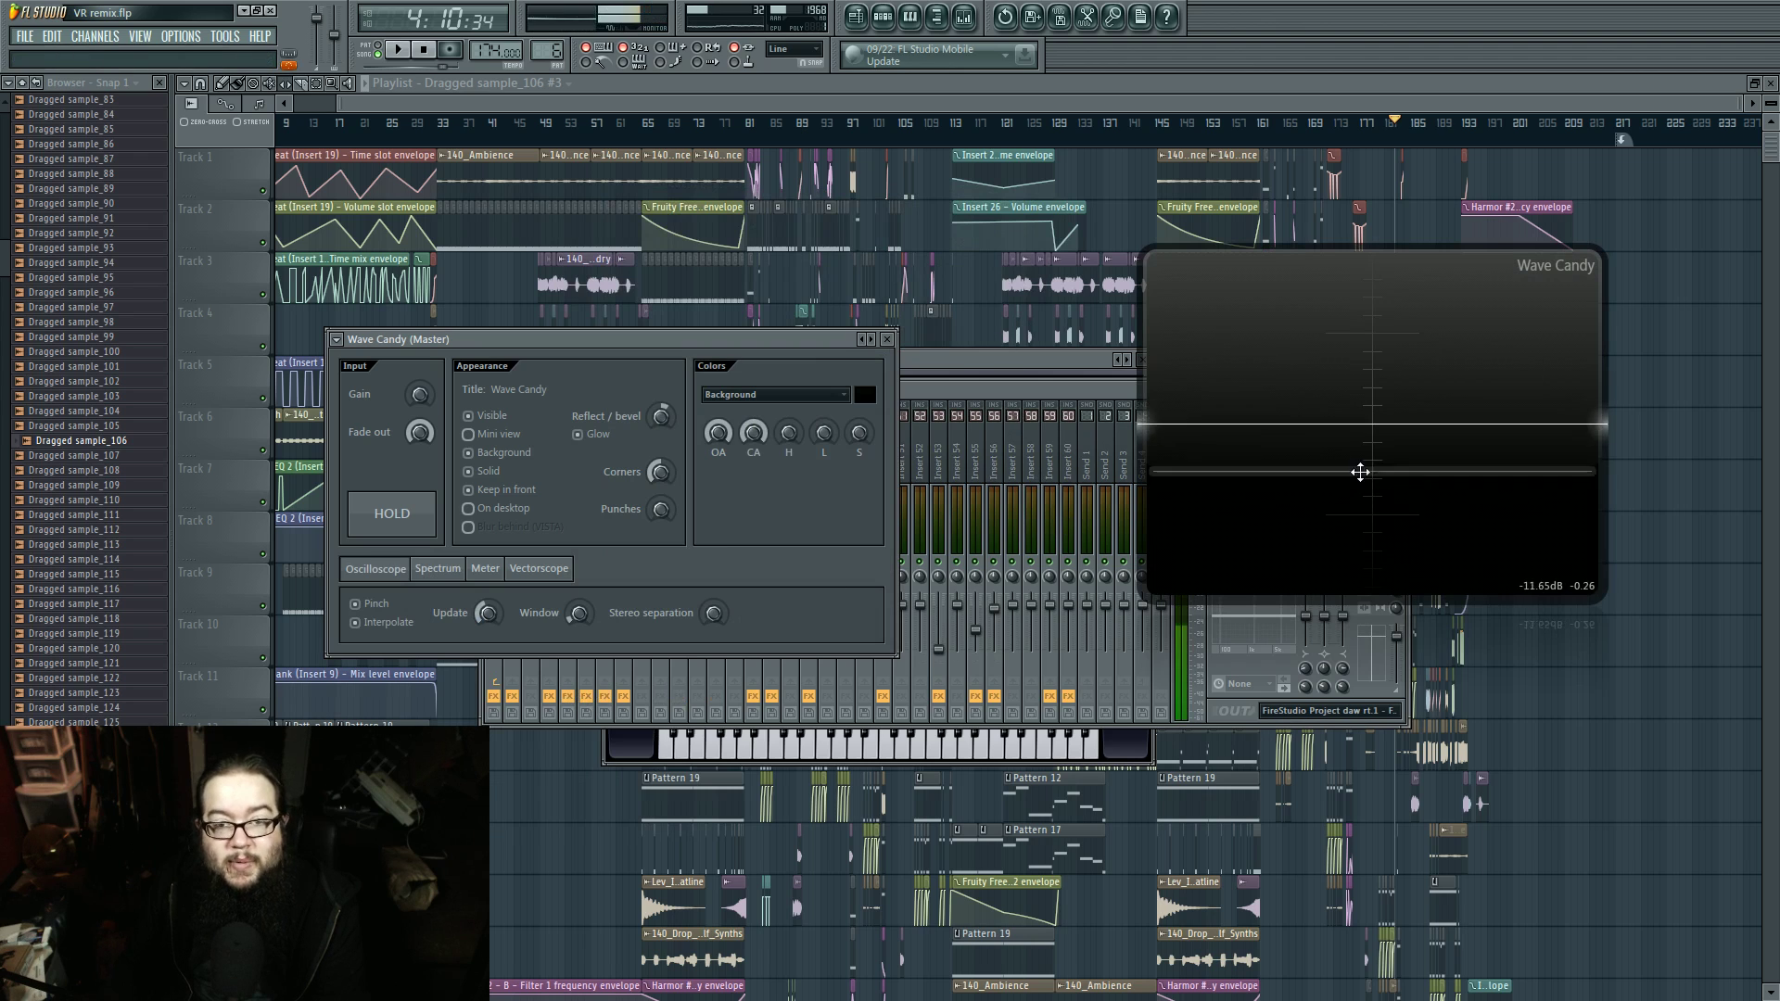
# Step: Bring the Sytrus window in front of the mixer and reshape operator 3's waveform into a narrower peak
pyautogui.moveTo(1127, 747); pyautogui.dragTo(1052, 749)
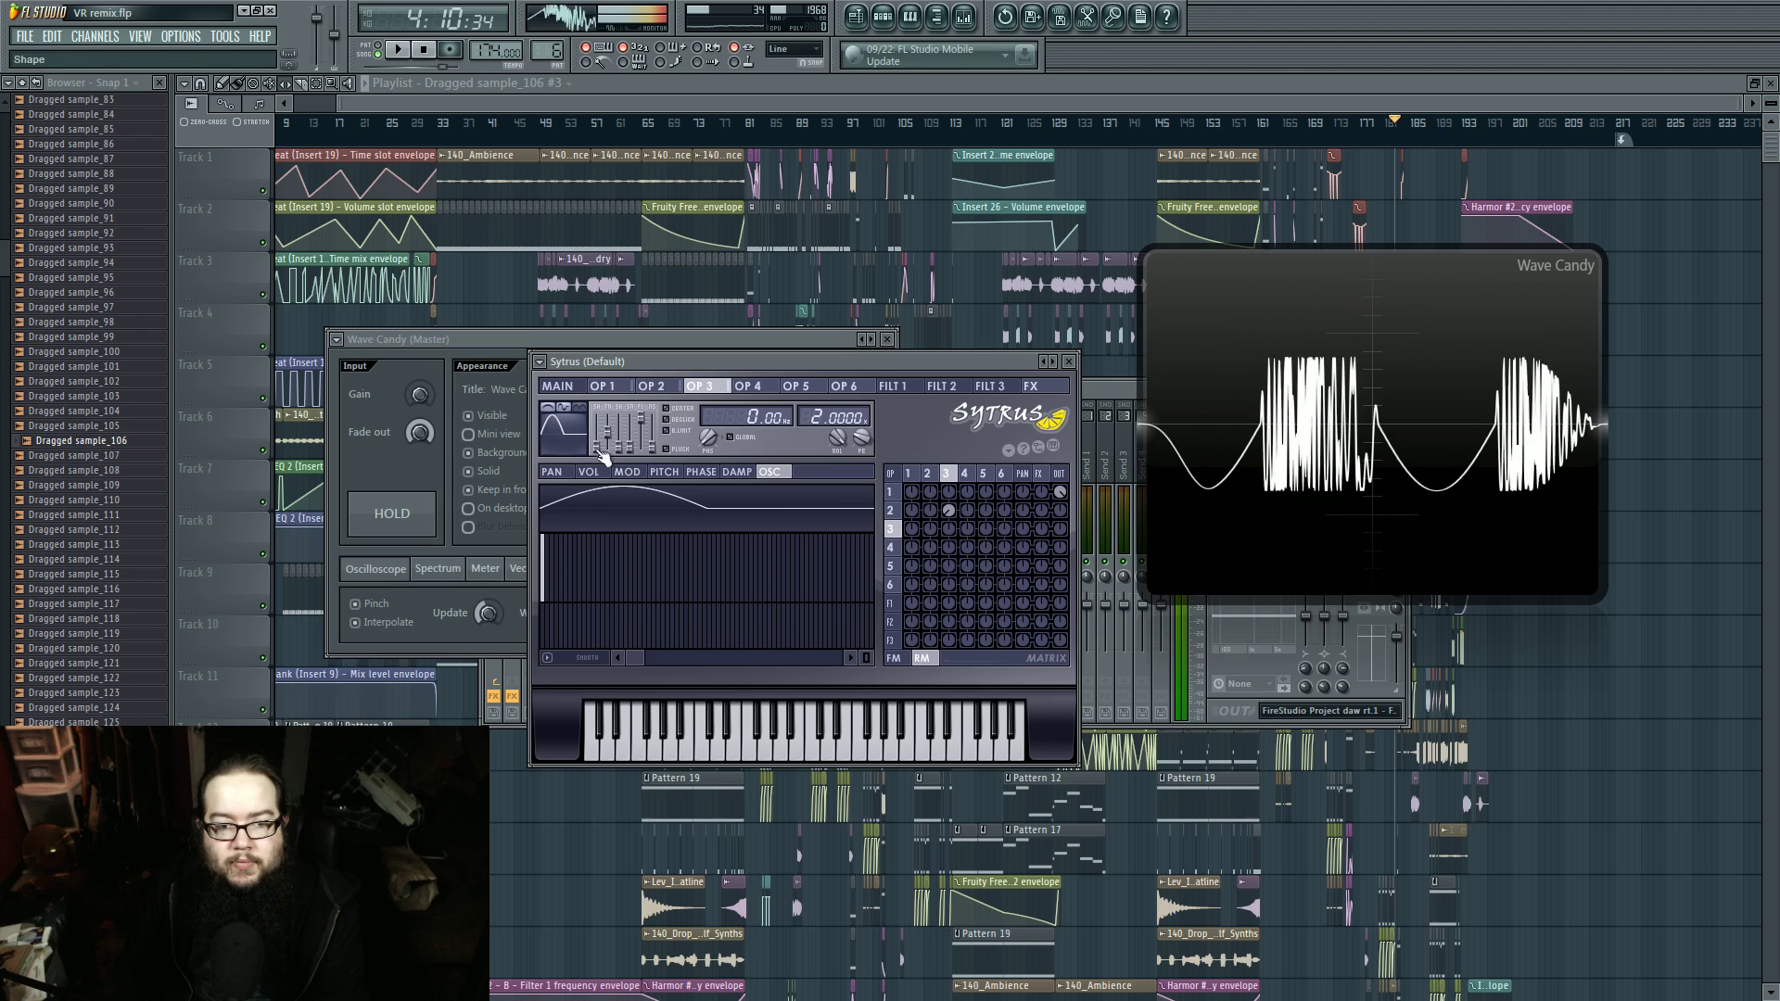
pyautogui.moveTo(607, 433); pyautogui.dragTo(618, 424)
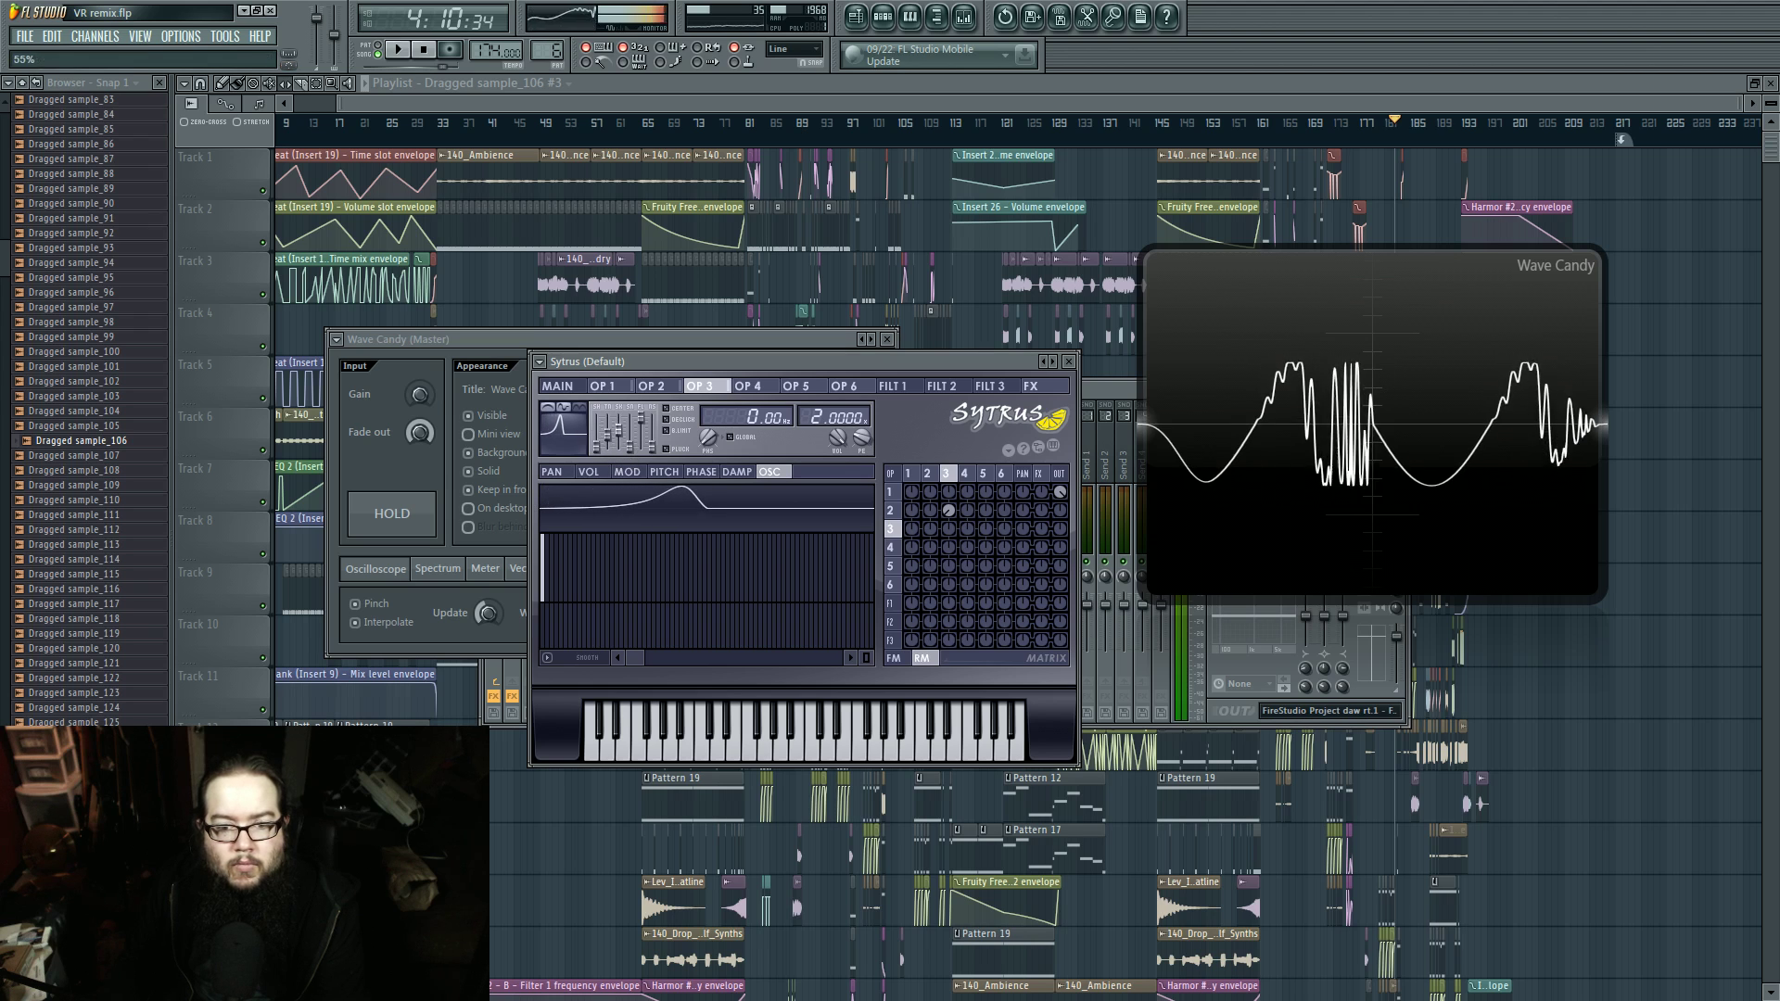
# Step: Extend operator 2's drawn harmonics and phases into the upper range in the expanded harmonic view, and randomize the phases
pyautogui.click(927, 474)
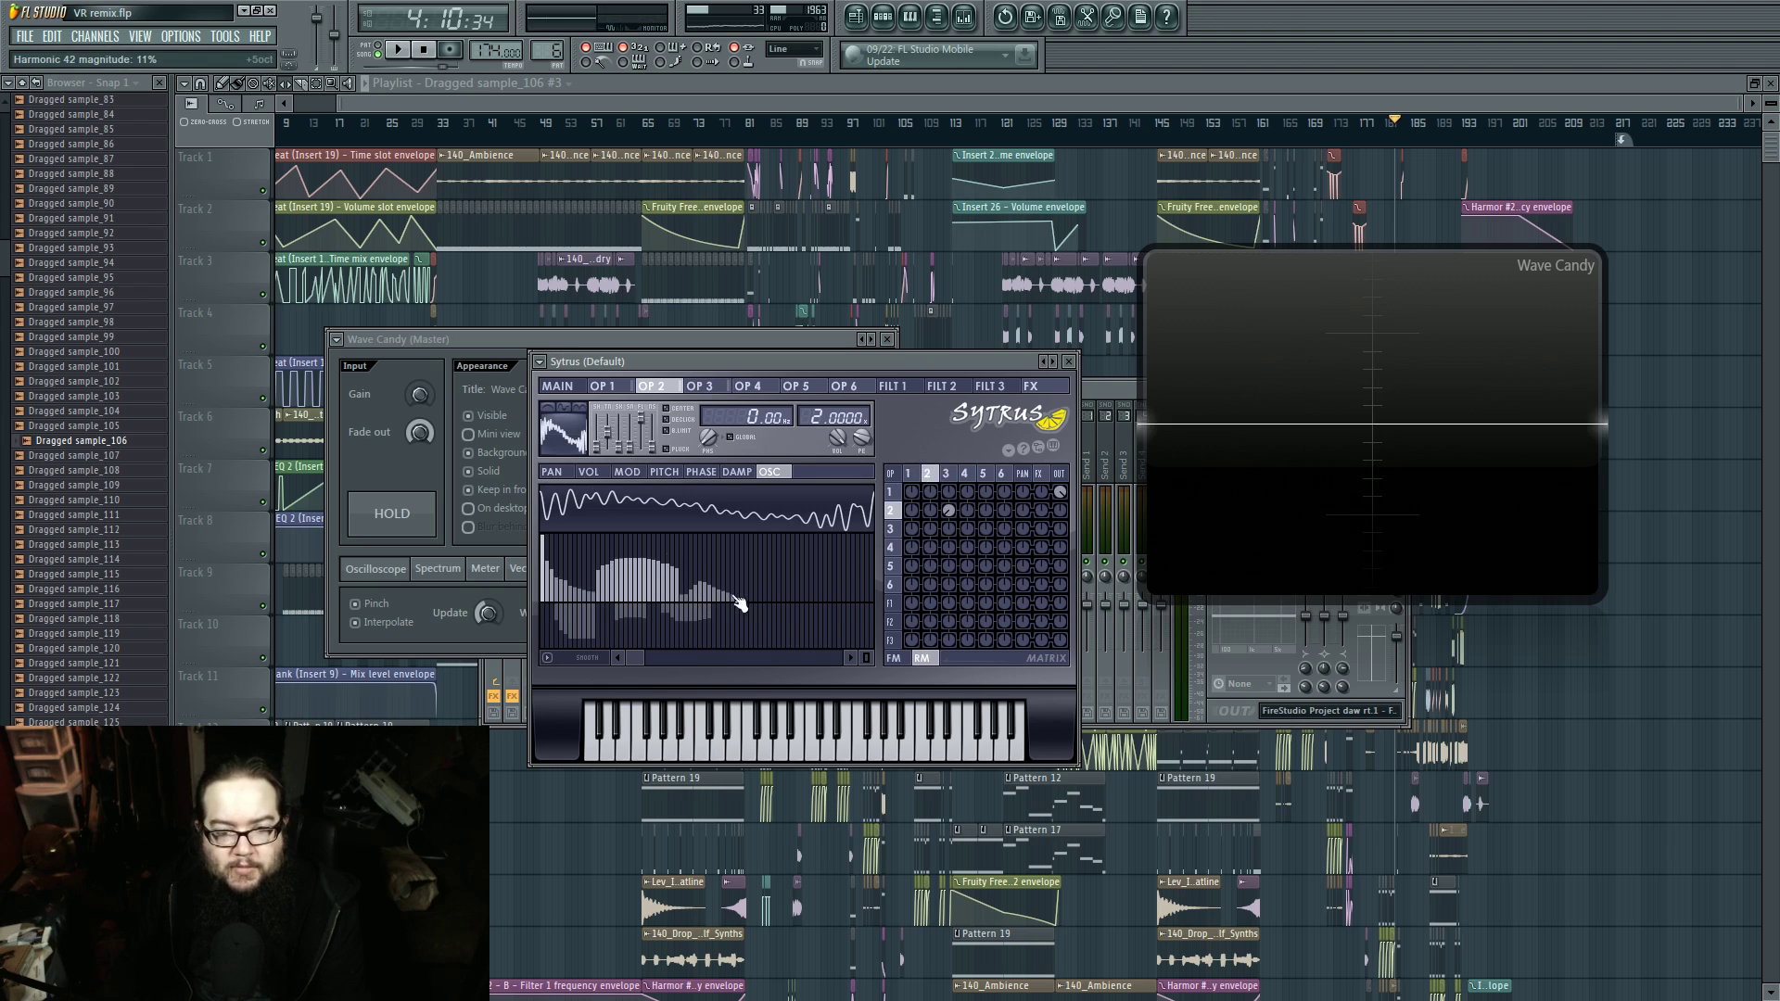
pyautogui.moveTo(736, 598)
pyautogui.mouseDown()
pyautogui.moveTo(845, 602)
pyautogui.moveTo(798, 618)
pyautogui.mouseUp()
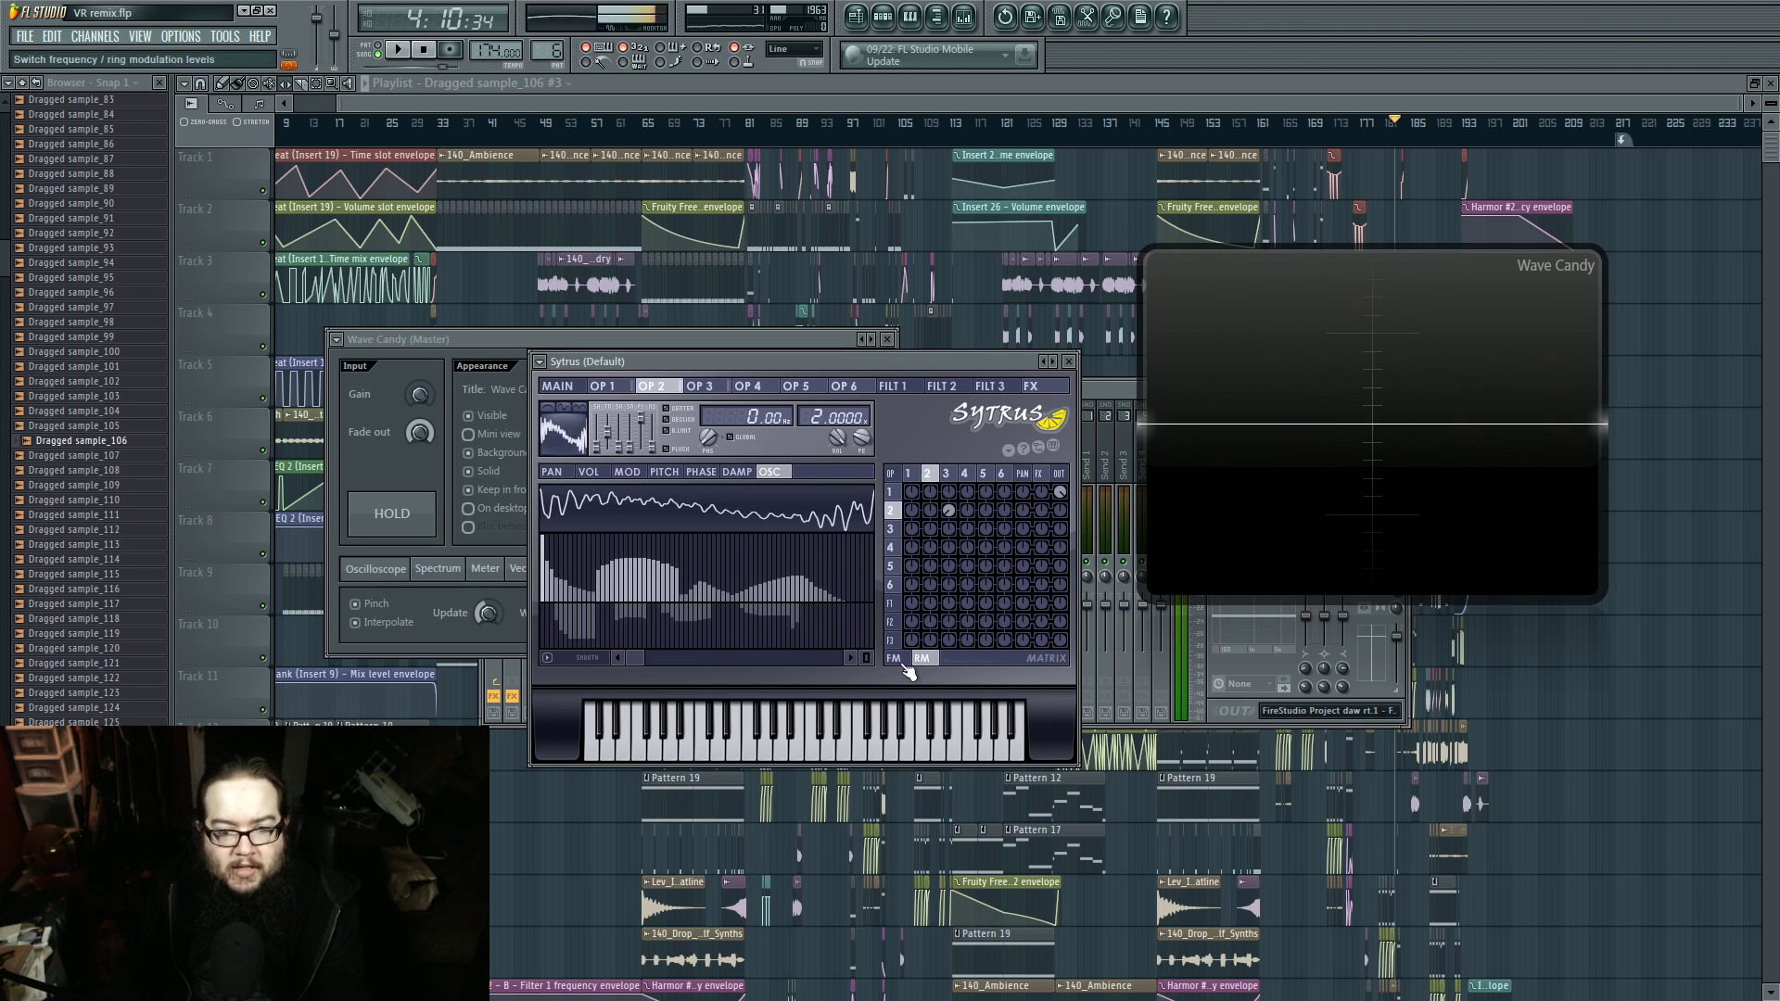
pyautogui.click(867, 658)
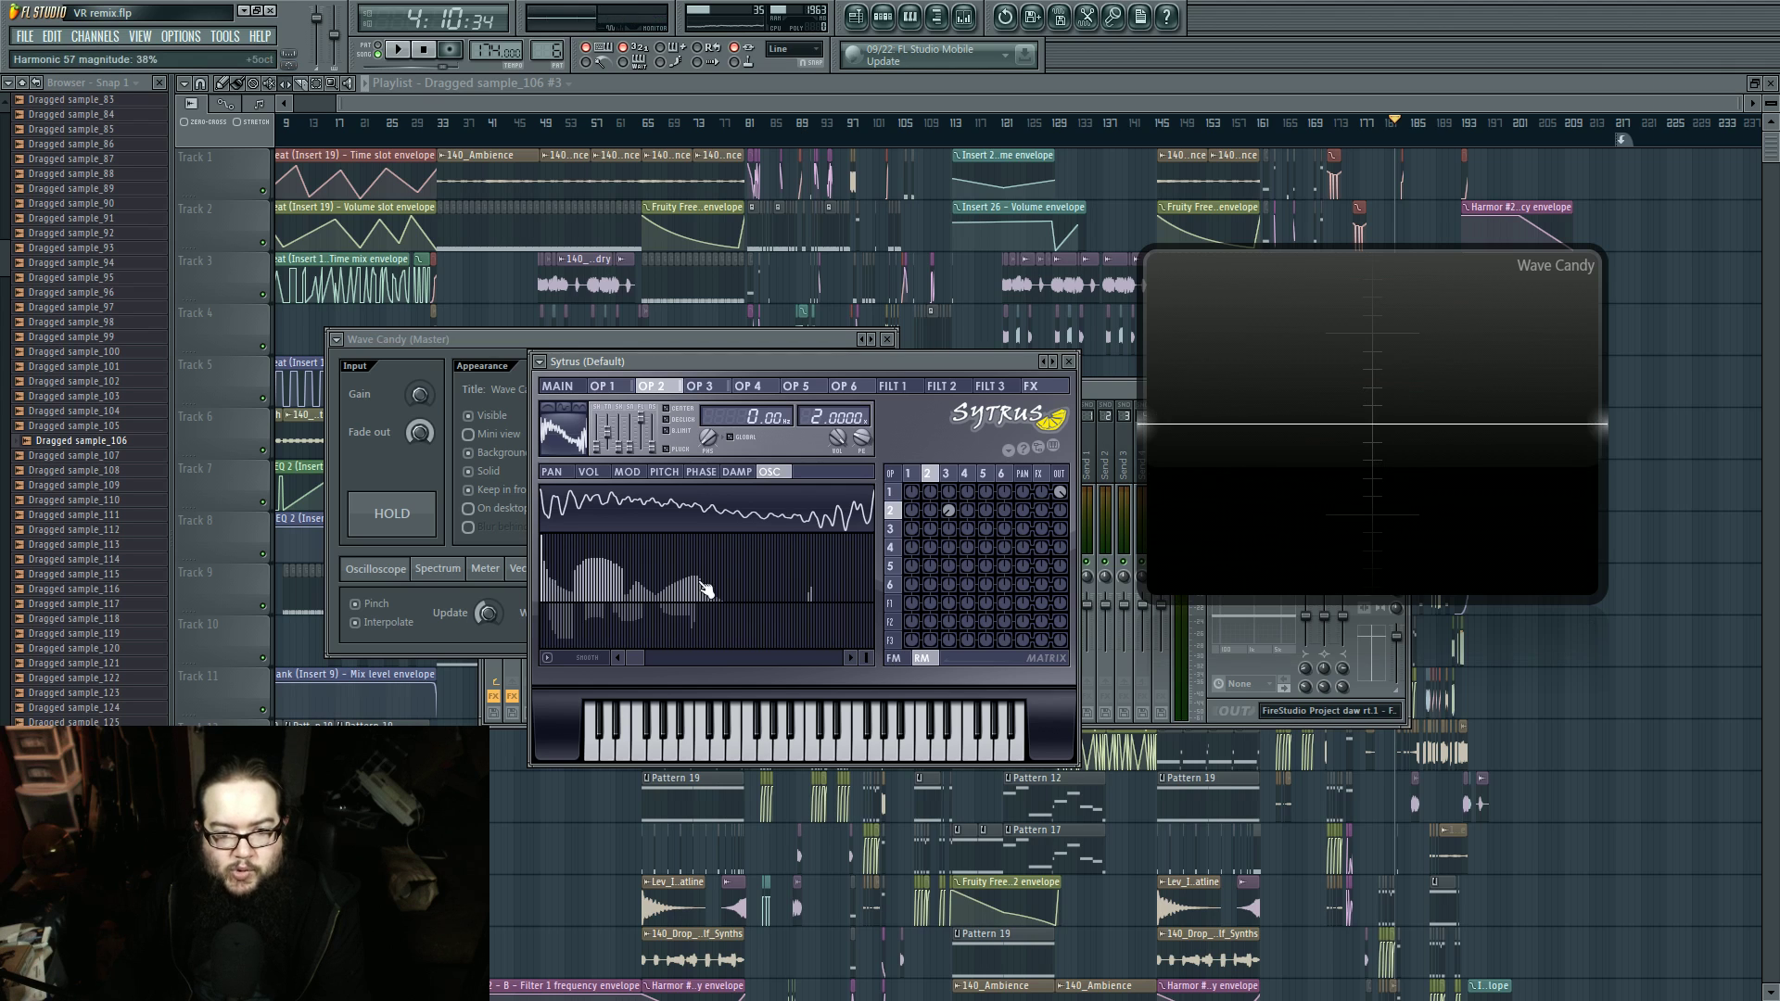
pyautogui.moveTo(706, 590); pyautogui.dragTo(869, 585)
pyautogui.moveTo(695, 624); pyautogui.dragTo(864, 623)
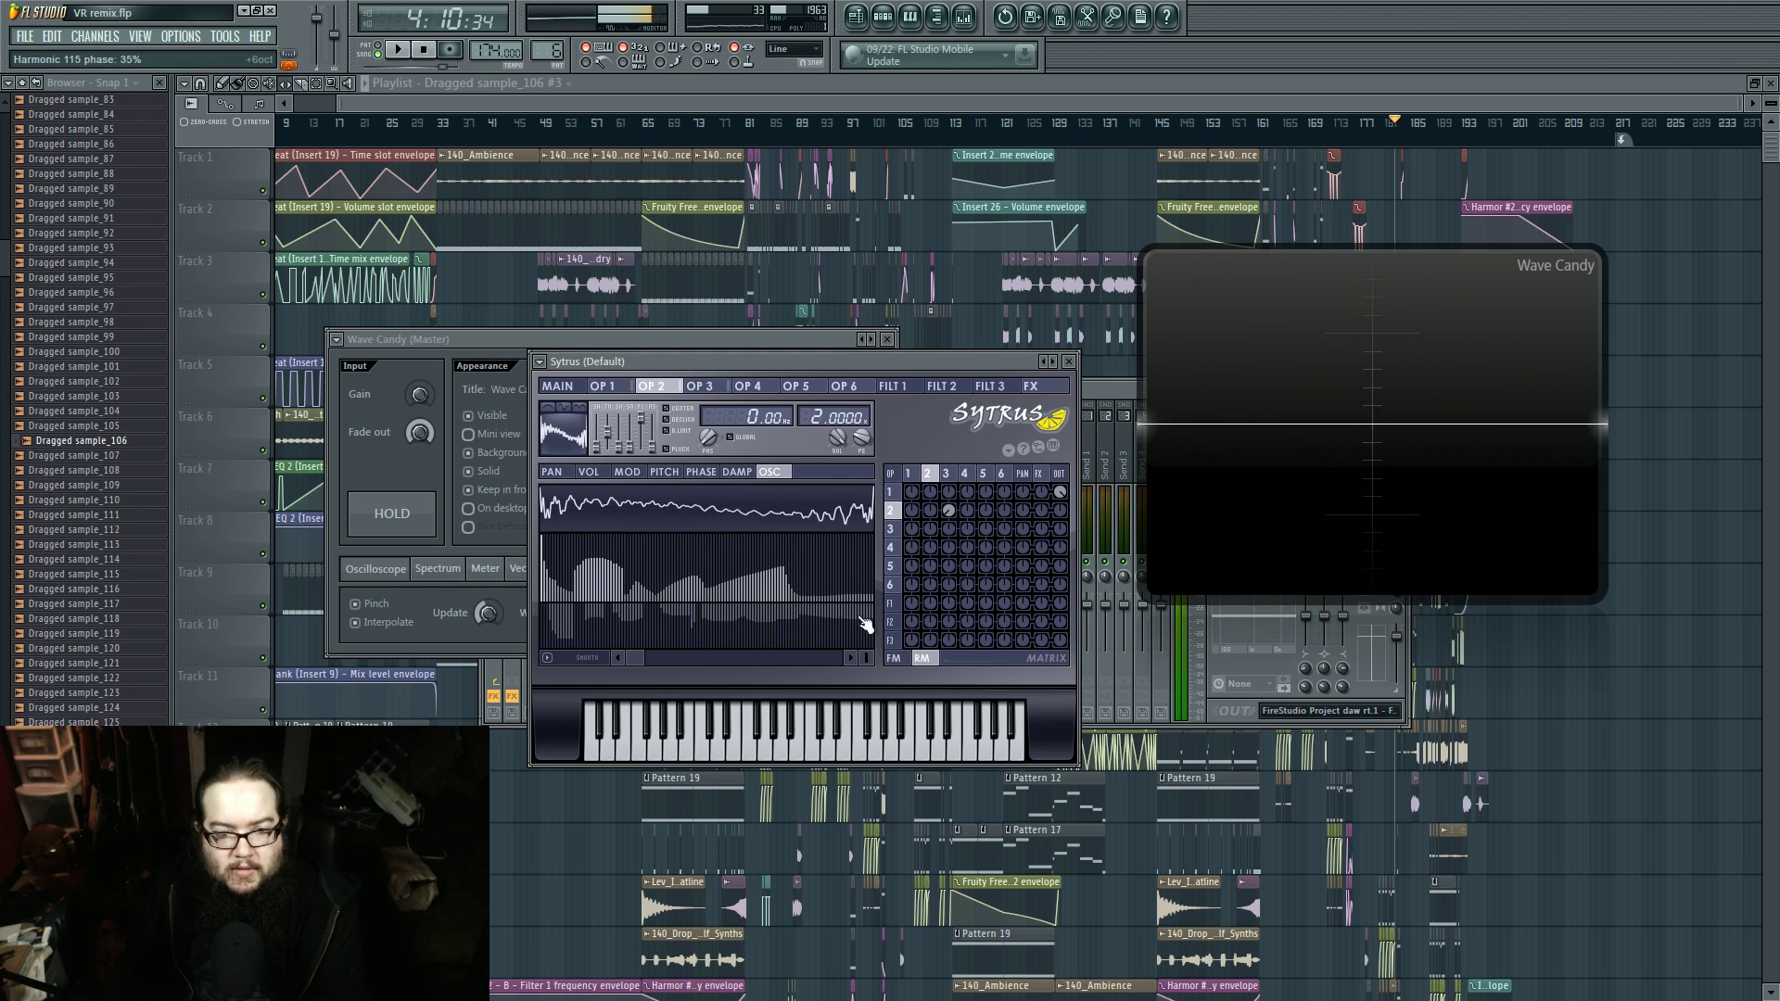
pyautogui.click(547, 657)
pyautogui.click(649, 890)
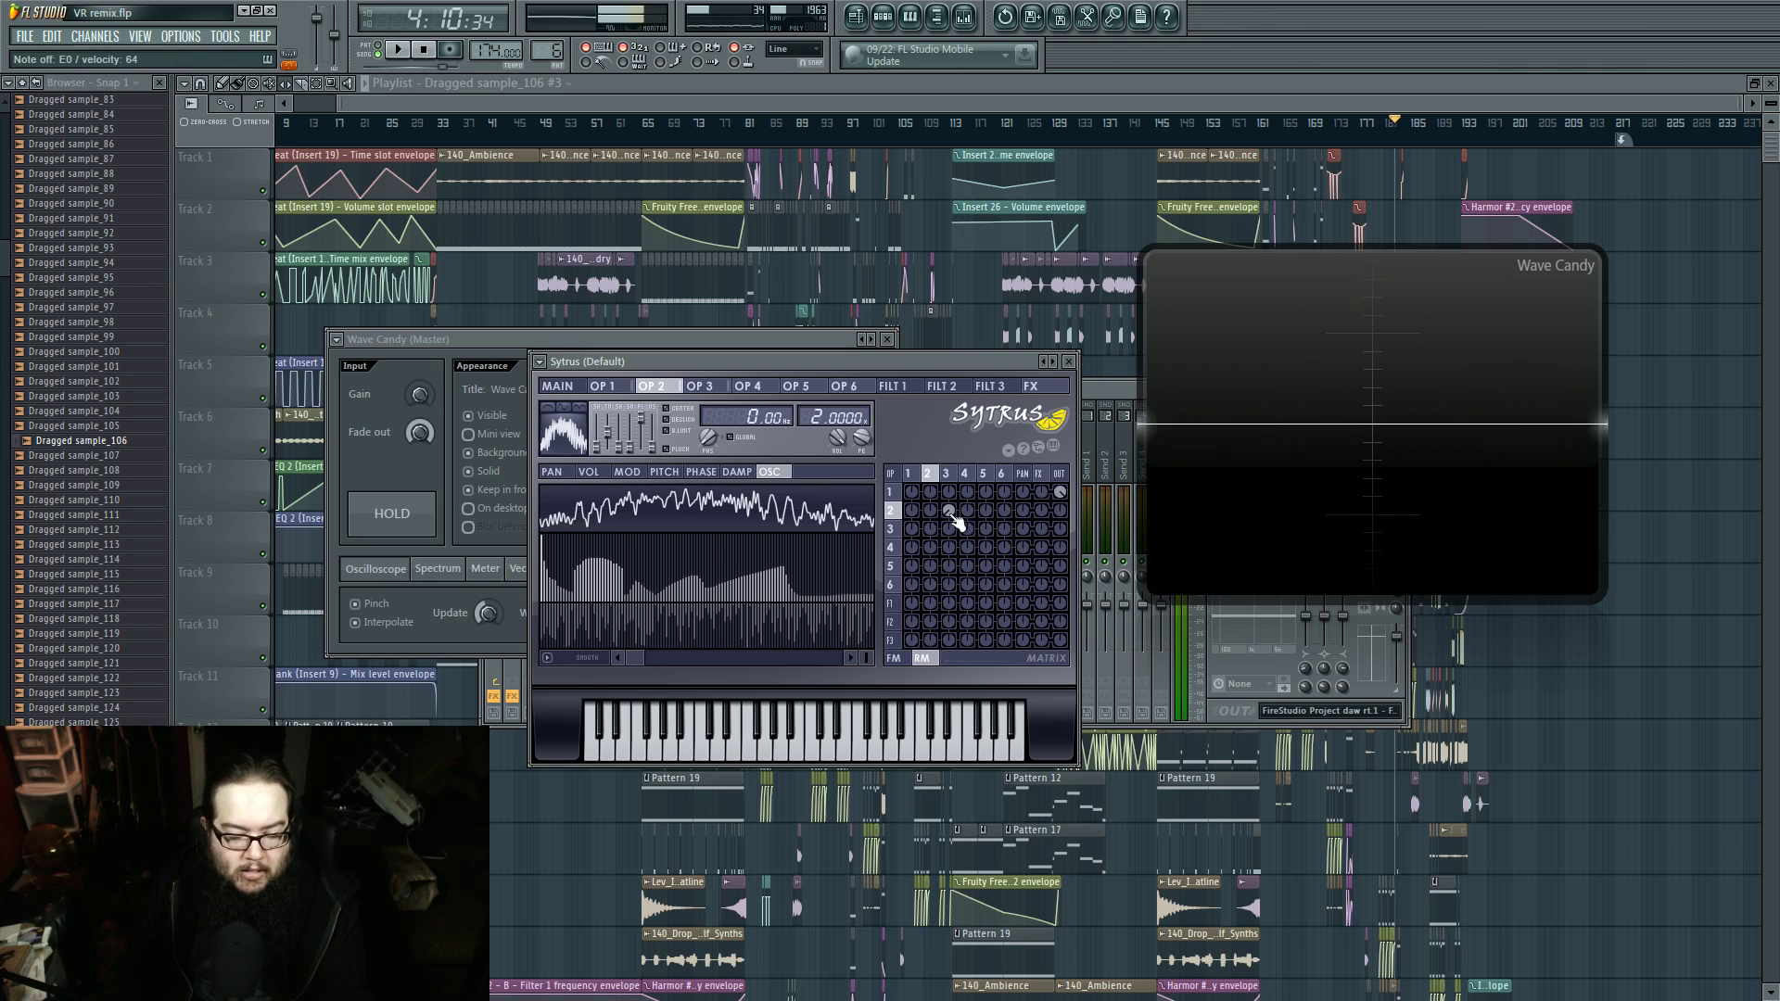
# Step: Show the Sytrus main page and lower the third slider of its general controls
pyautogui.click(568, 387)
pyautogui.moveTo(596, 439); pyautogui.dragTo(597, 456)
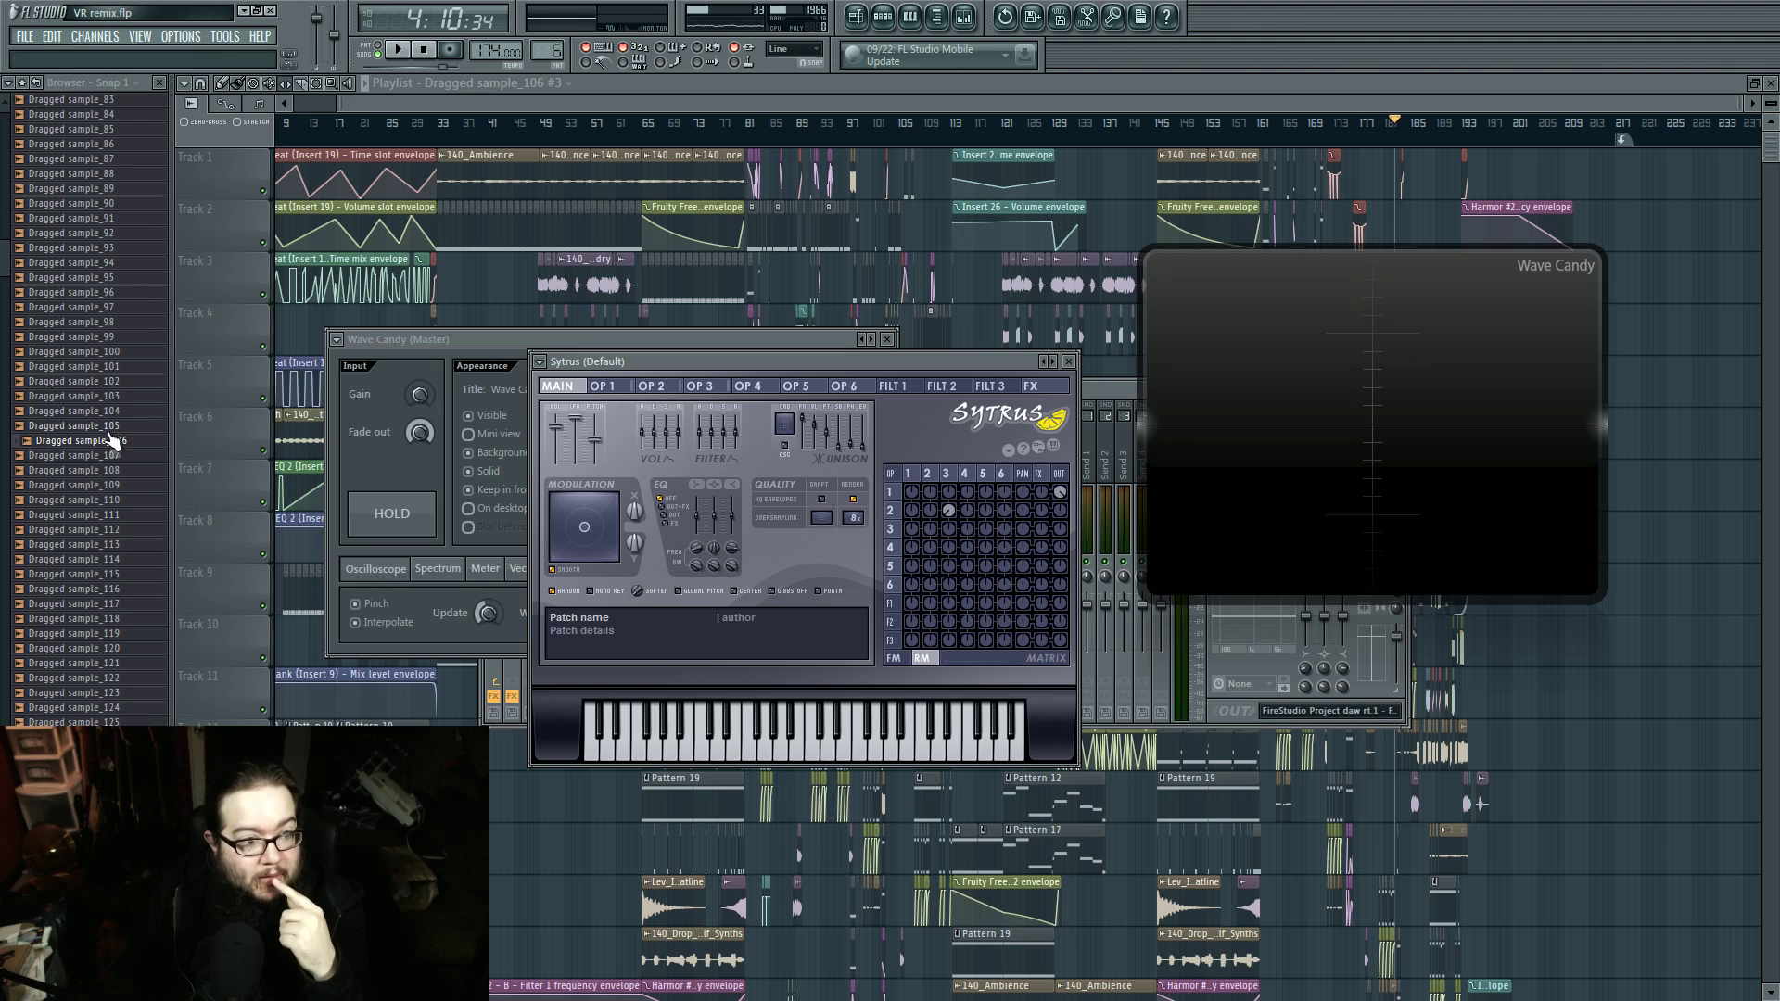
# Step: View the file properties of Dragged sample_106 from the browser and close them again
pyautogui.rightClick(111, 440)
pyautogui.click(219, 604)
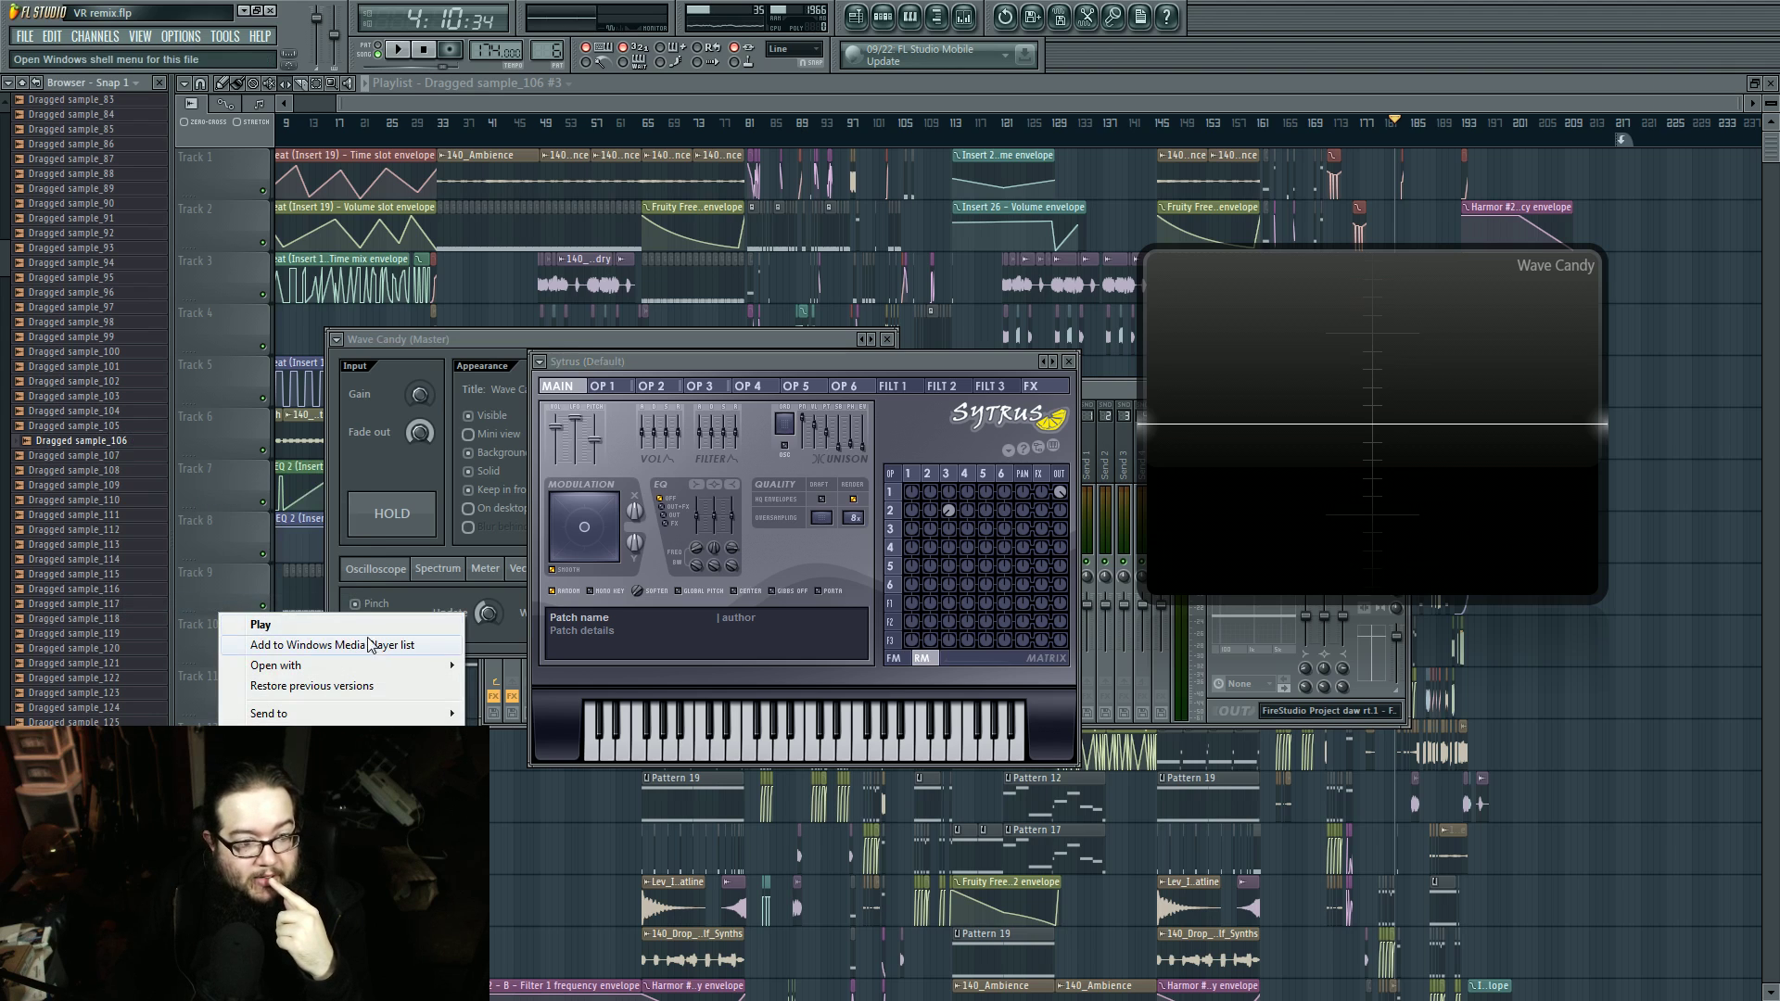
pyautogui.press('Escape')
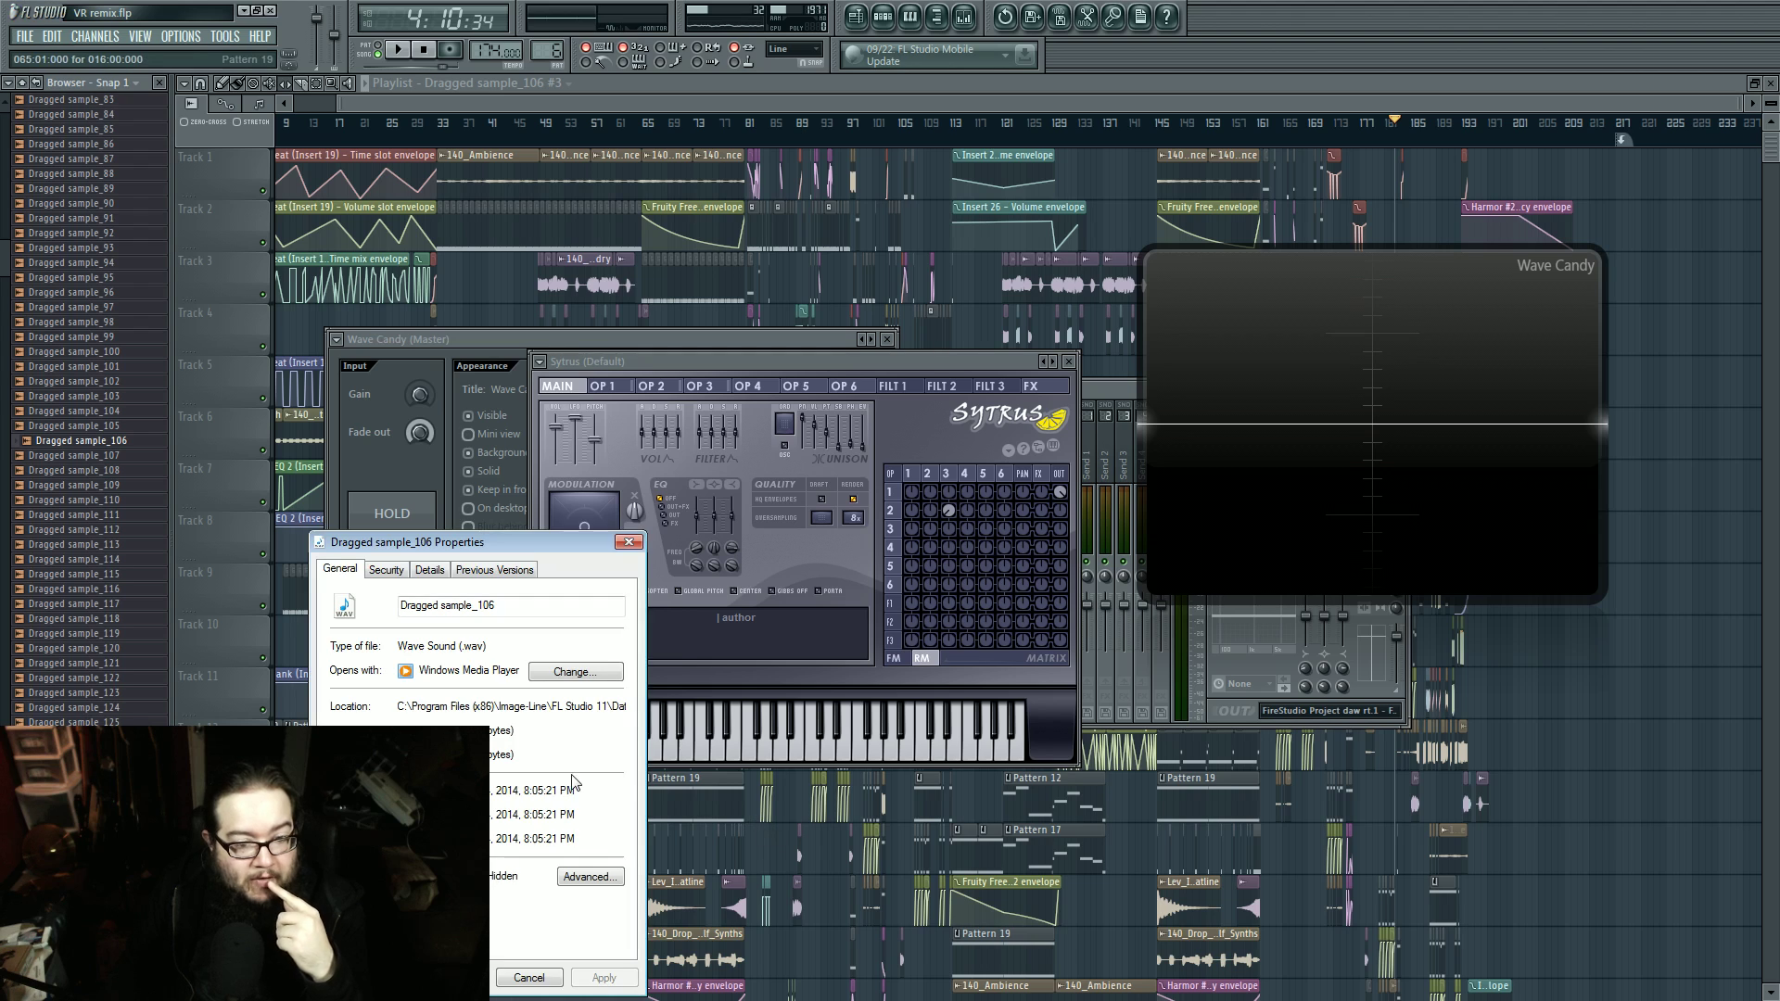
pyautogui.click(631, 546)
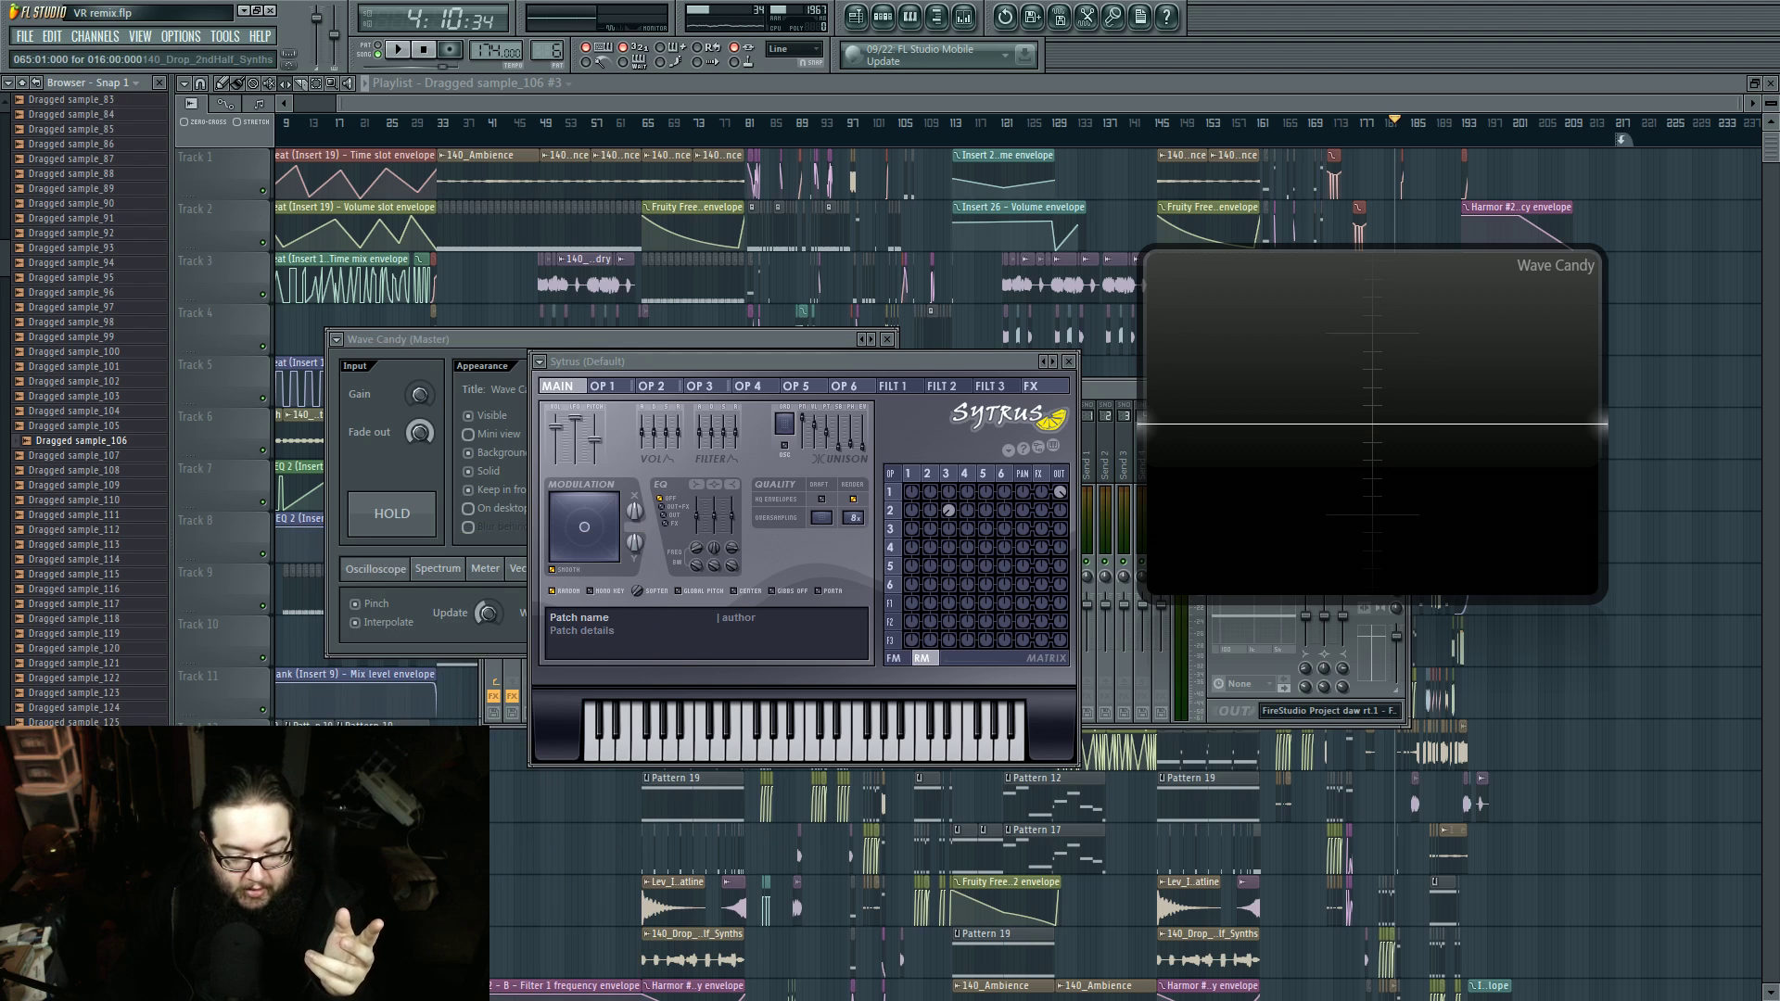
pyautogui.scroll(-3, 69, 408)
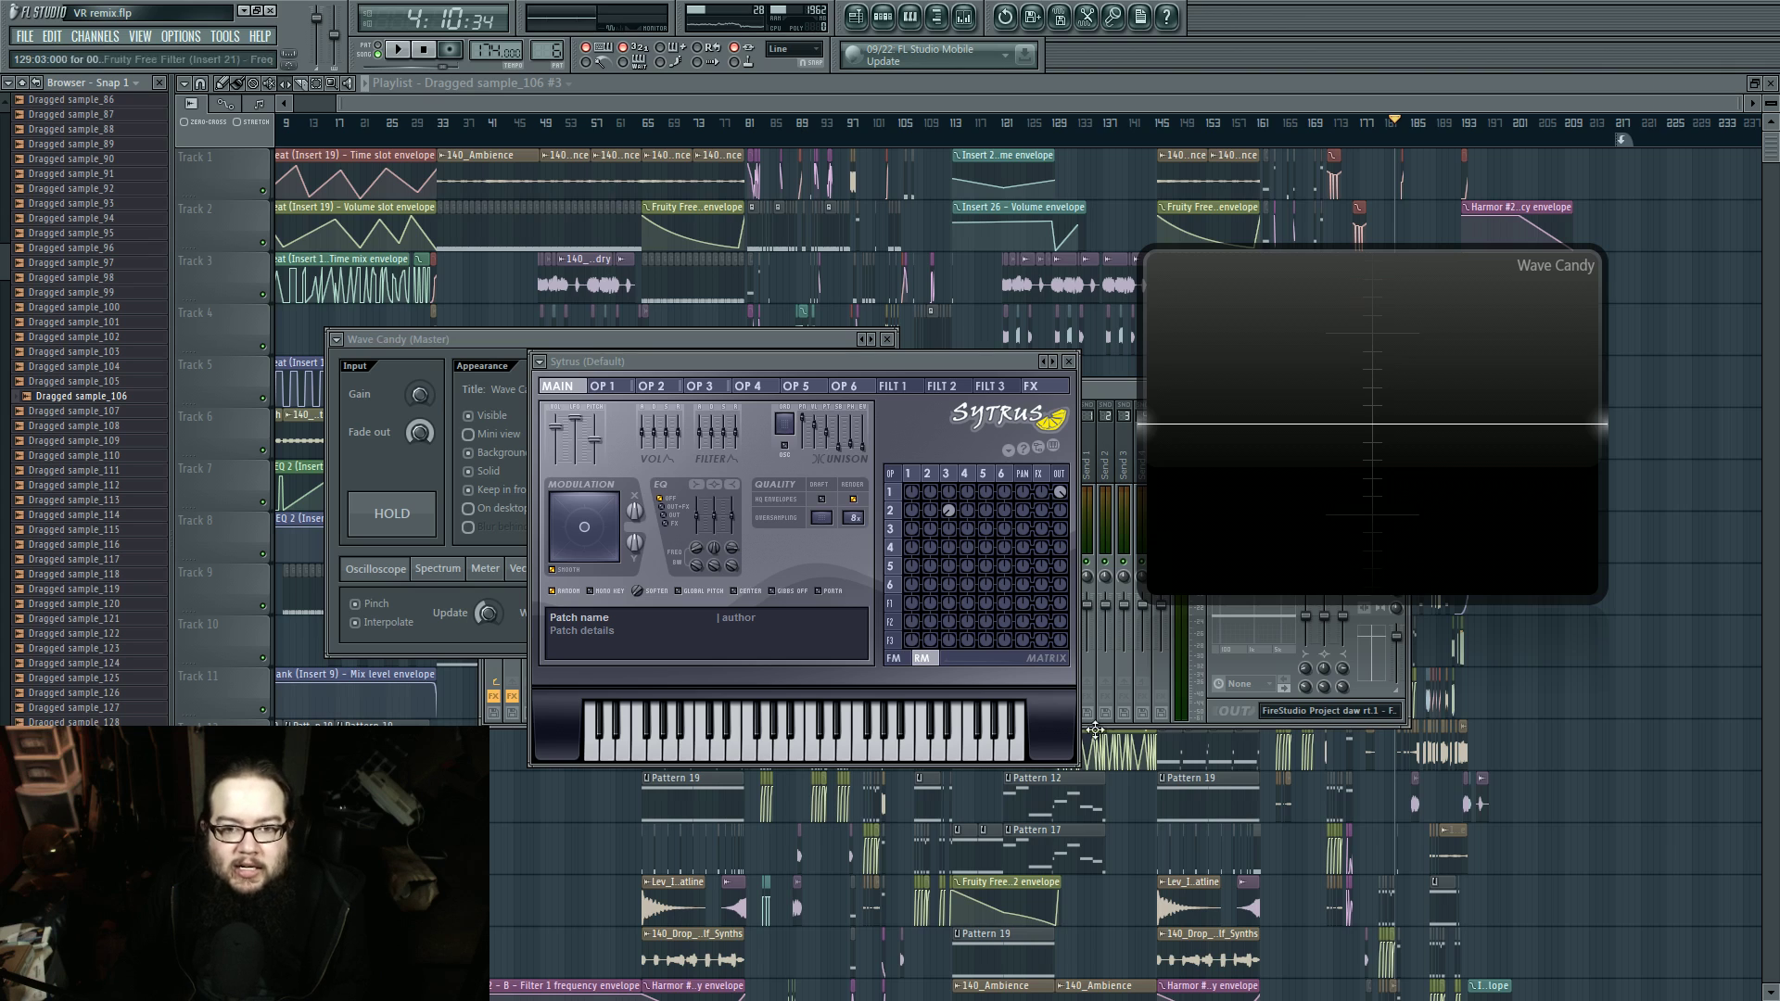
# Step: Bring the playlist to the front and shrink the Wave Candy display to its mini view
pyautogui.click(881, 97)
pyautogui.doubleClick(1409, 331)
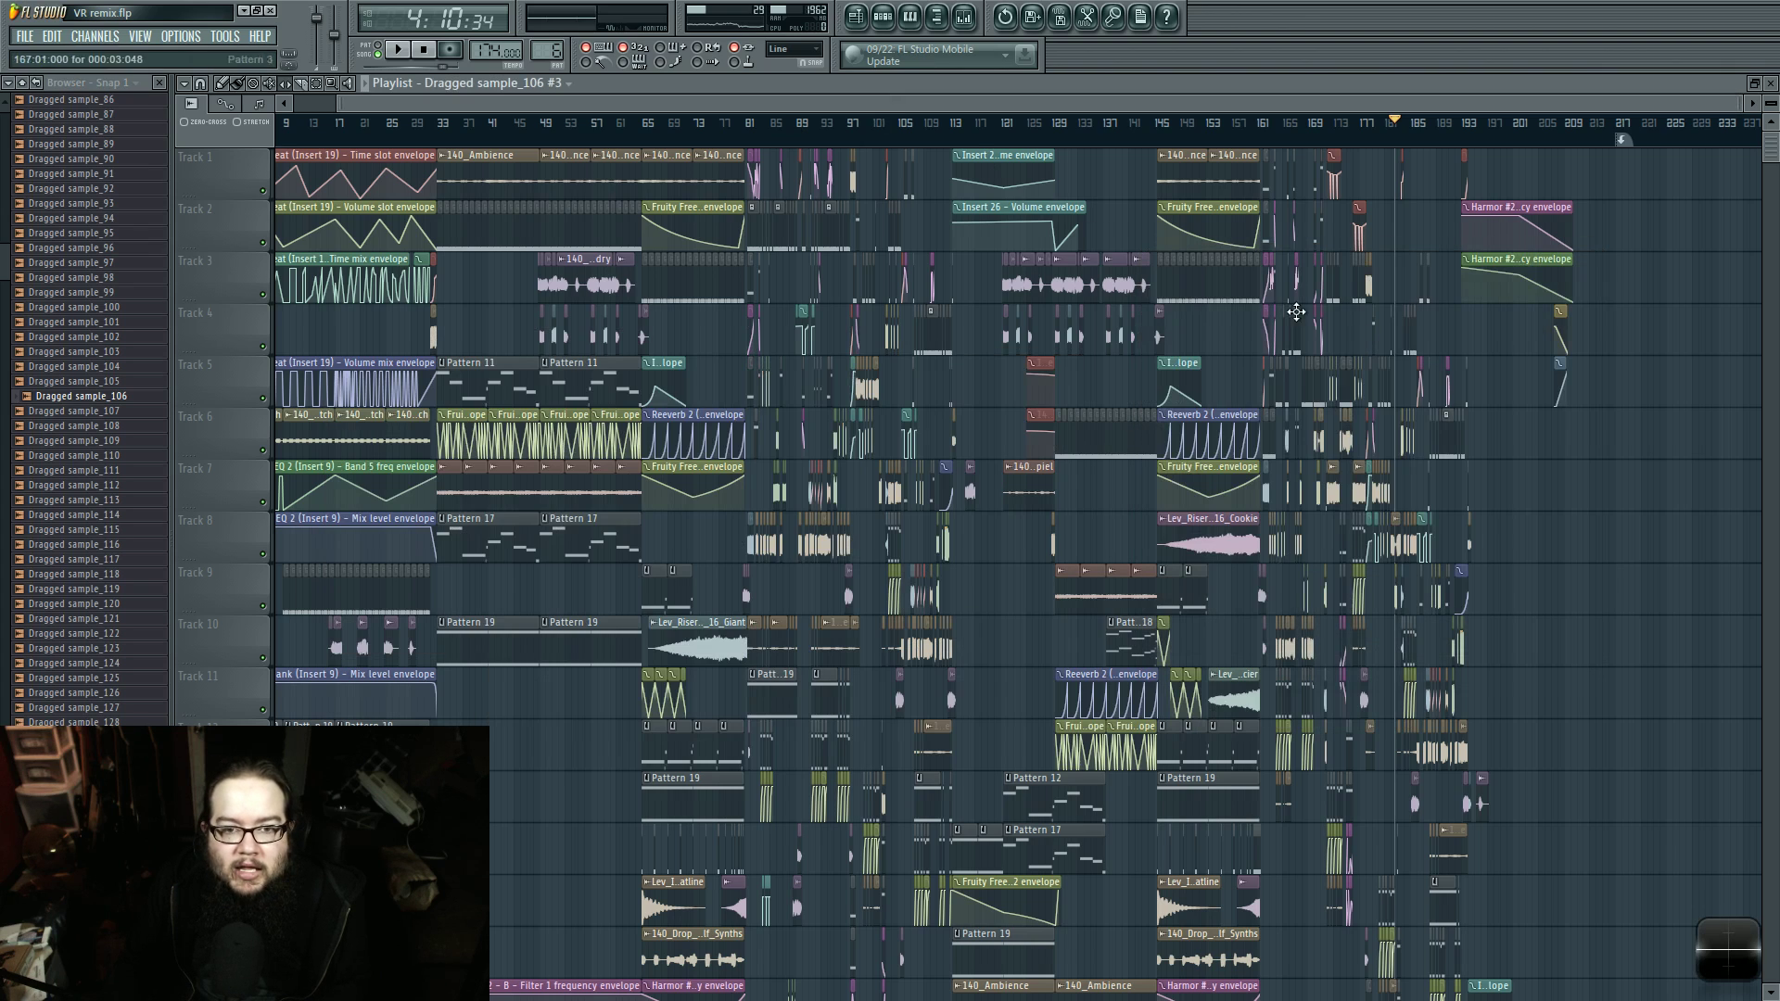
# Step: Play the first drop from bar 81 in a closer playlist view, and stop the playback
pyautogui.click(750, 133)
pyautogui.scroll(5, 770, 230)
pyautogui.press('space')
pyautogui.scroll(2, 771, 228)
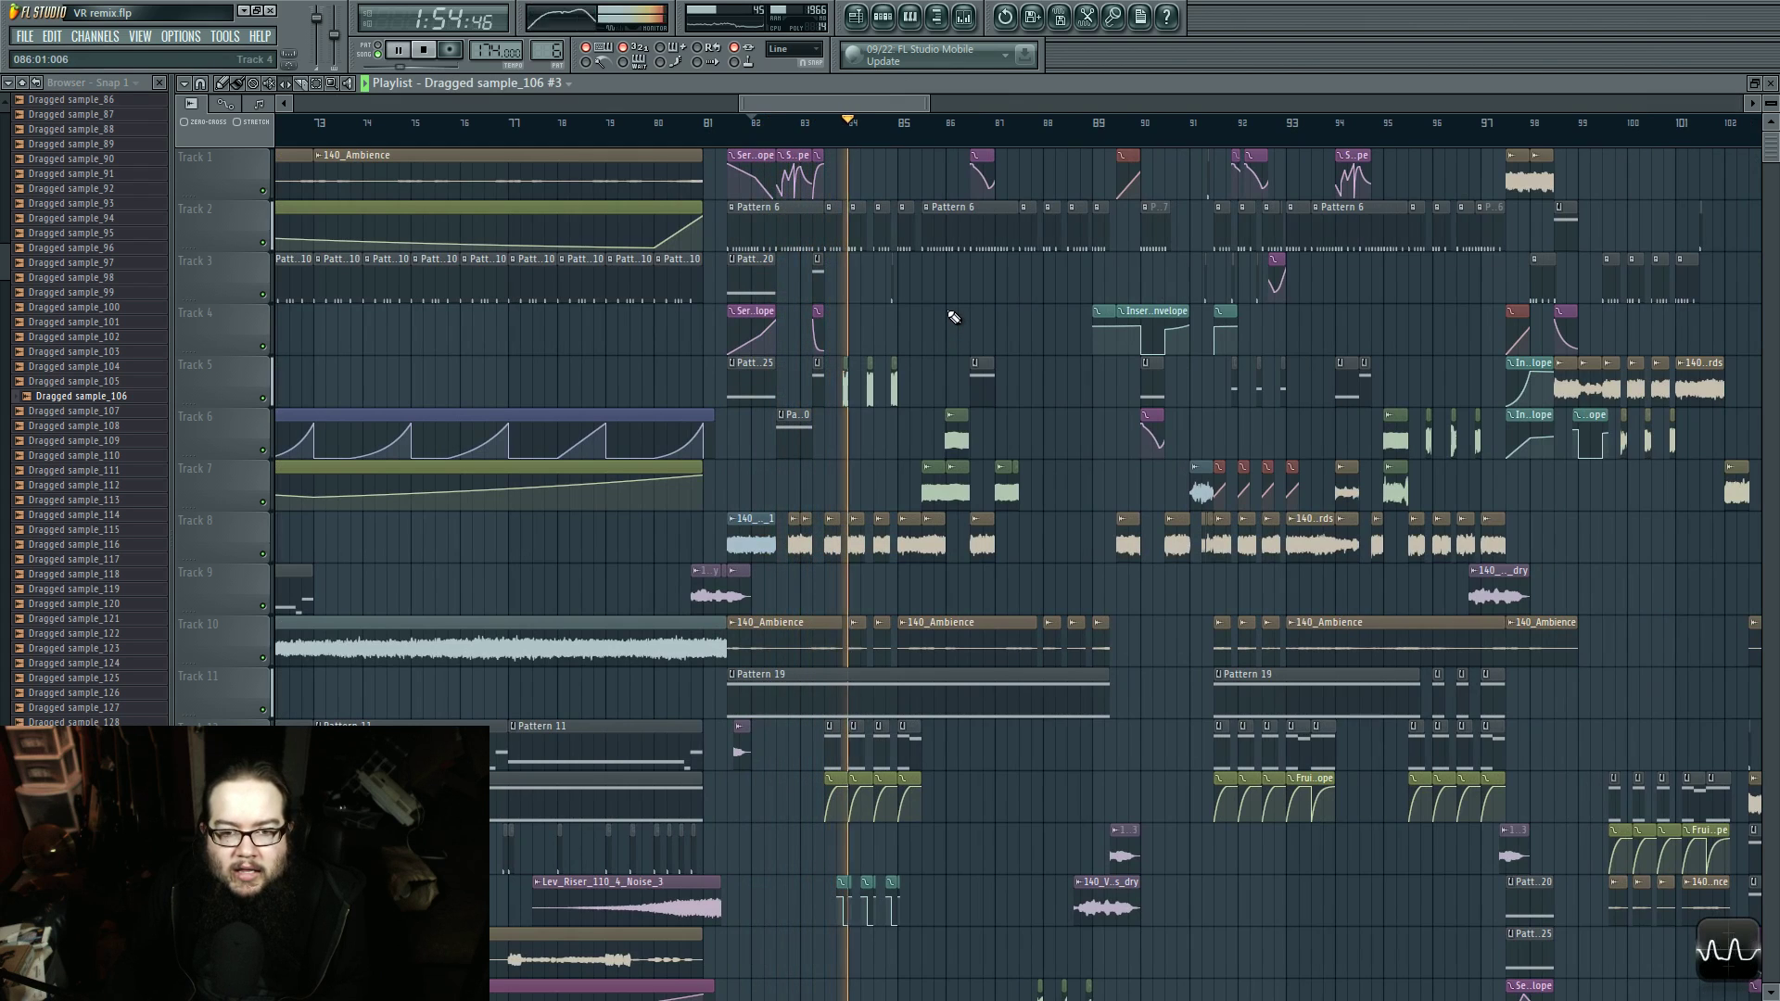
pyautogui.moveTo(1045, 348); pyautogui.dragTo(908, 365)
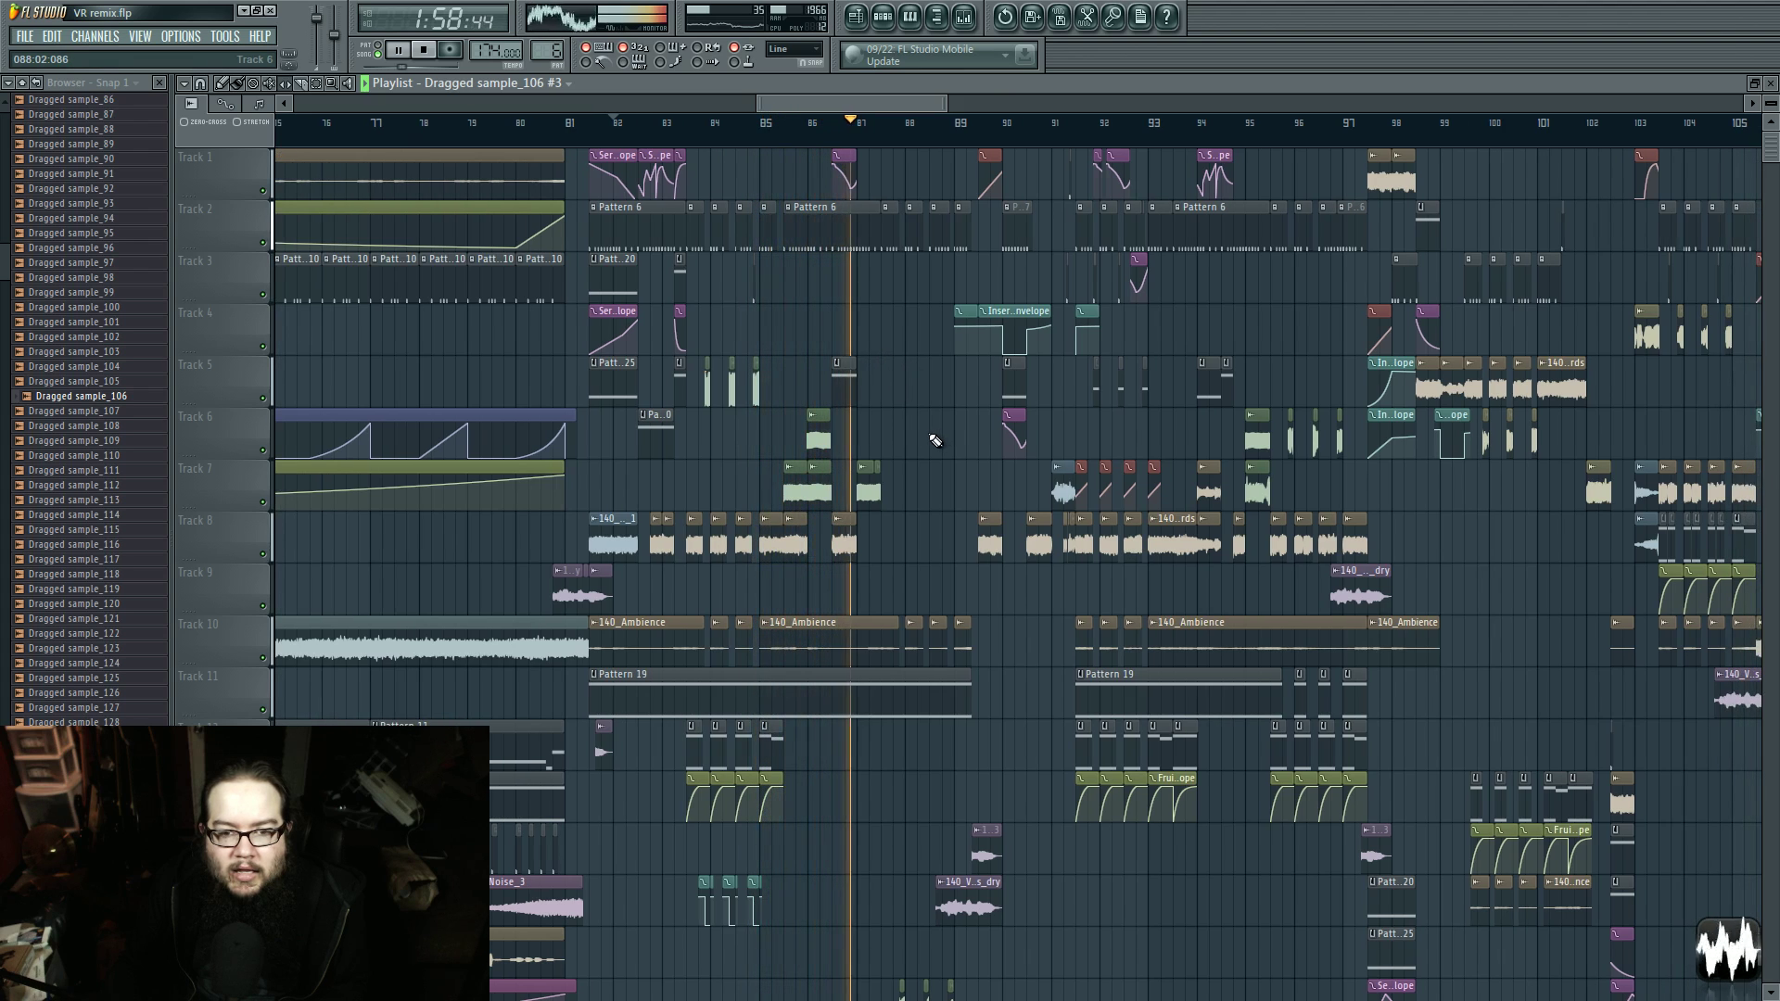
pyautogui.press('space')
# Step: Examine how the bass clips, patterns and envelopes are layered across the tracks between bars 81 and 113
pyautogui.scroll(-3, 913, 444)
pyautogui.scroll(-1, 892, 449)
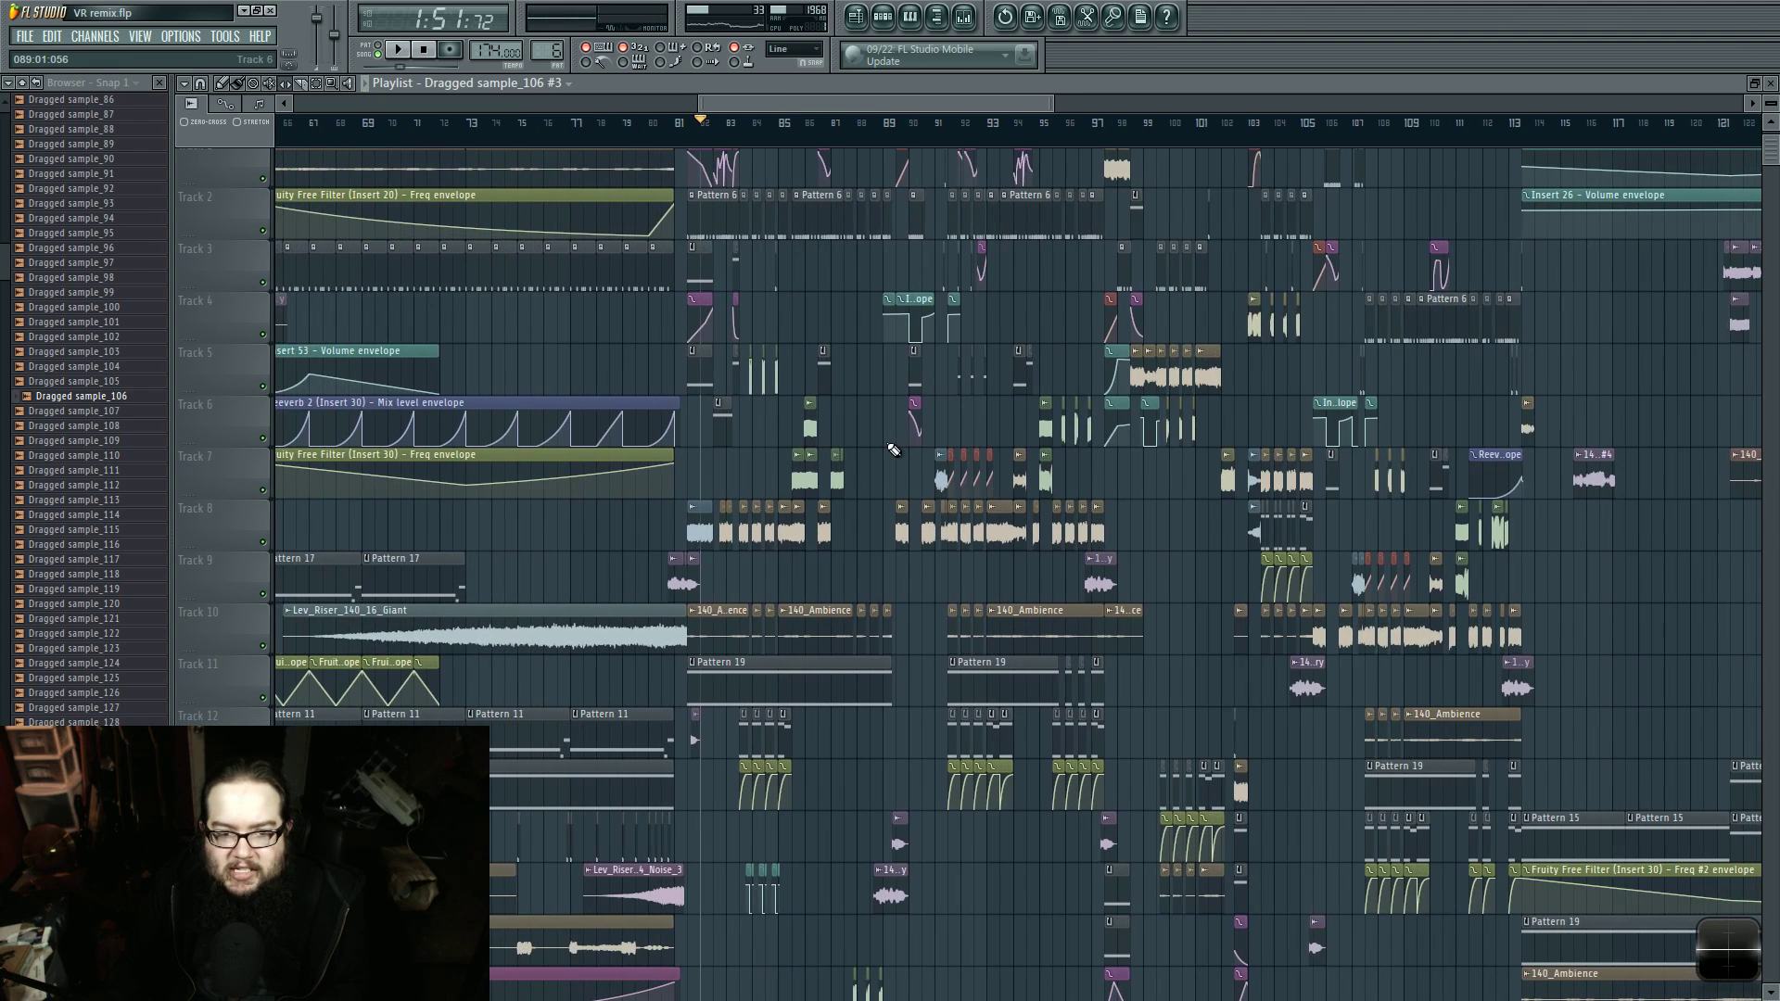
pyautogui.moveTo(893, 450); pyautogui.dragTo(1068, 278)
pyautogui.moveTo(871, 576); pyautogui.dragTo(962, 276)
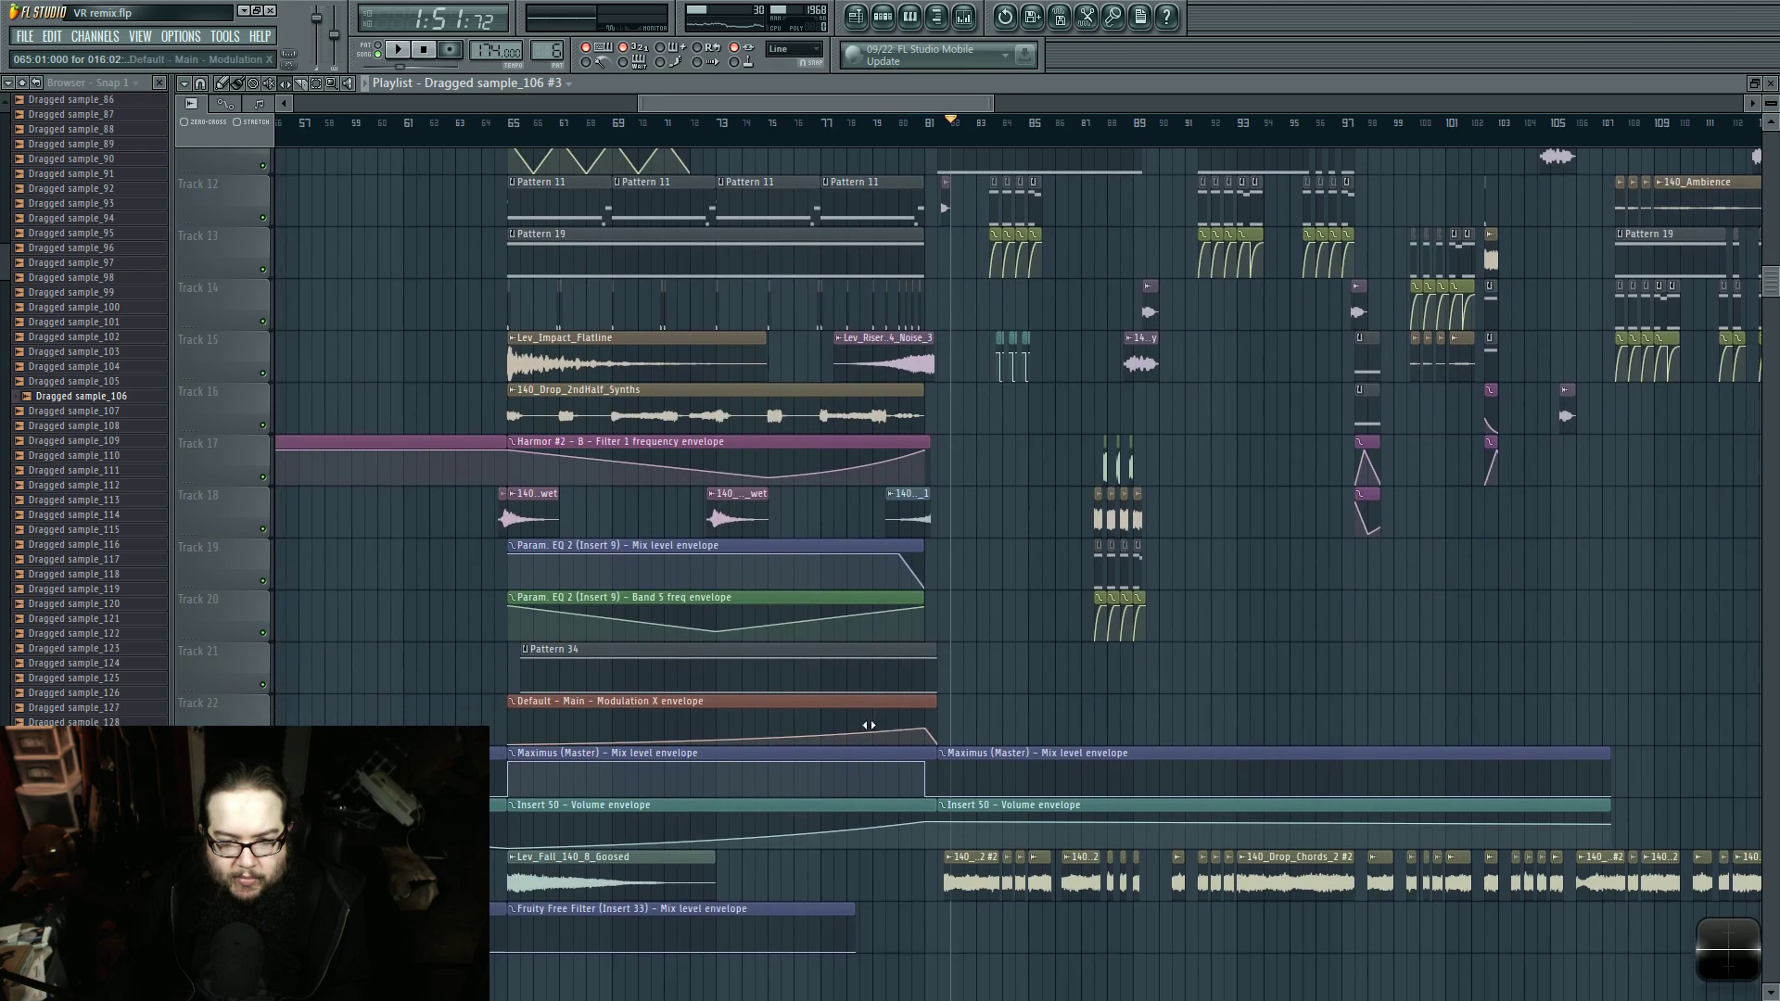
pyautogui.moveTo(1005, 411); pyautogui.dragTo(654, 894)
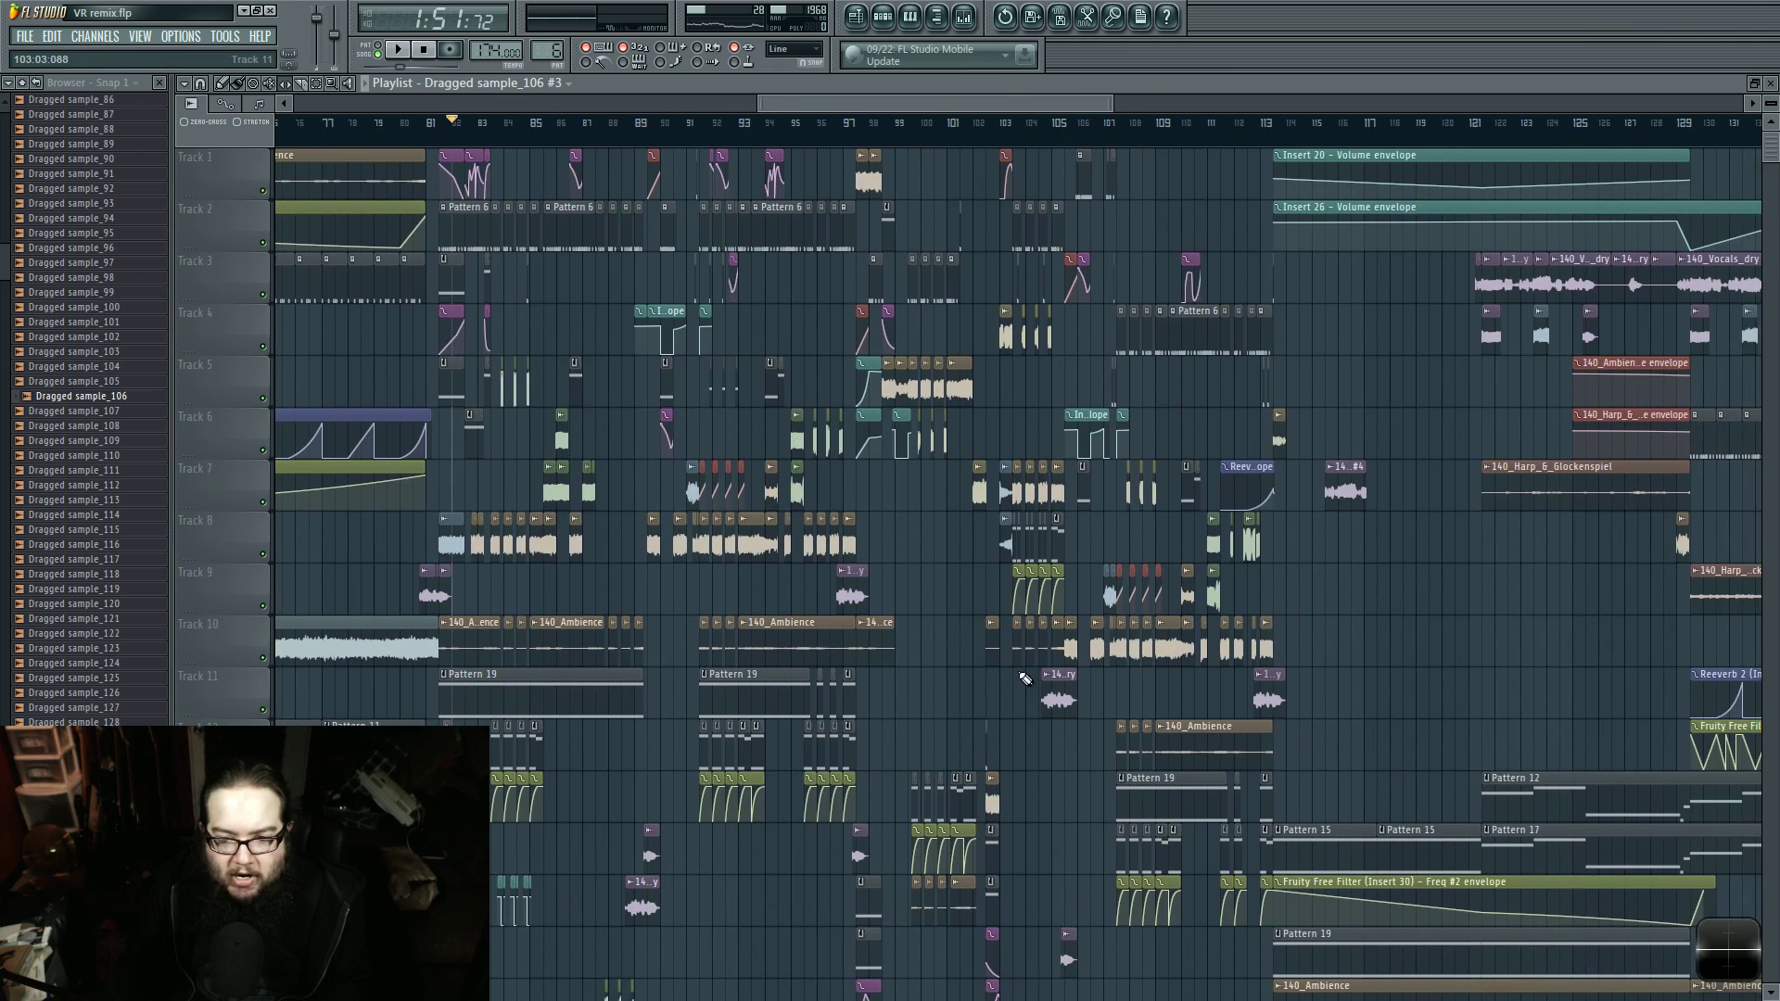
pyautogui.moveTo(1025, 678); pyautogui.dragTo(1017, 779)
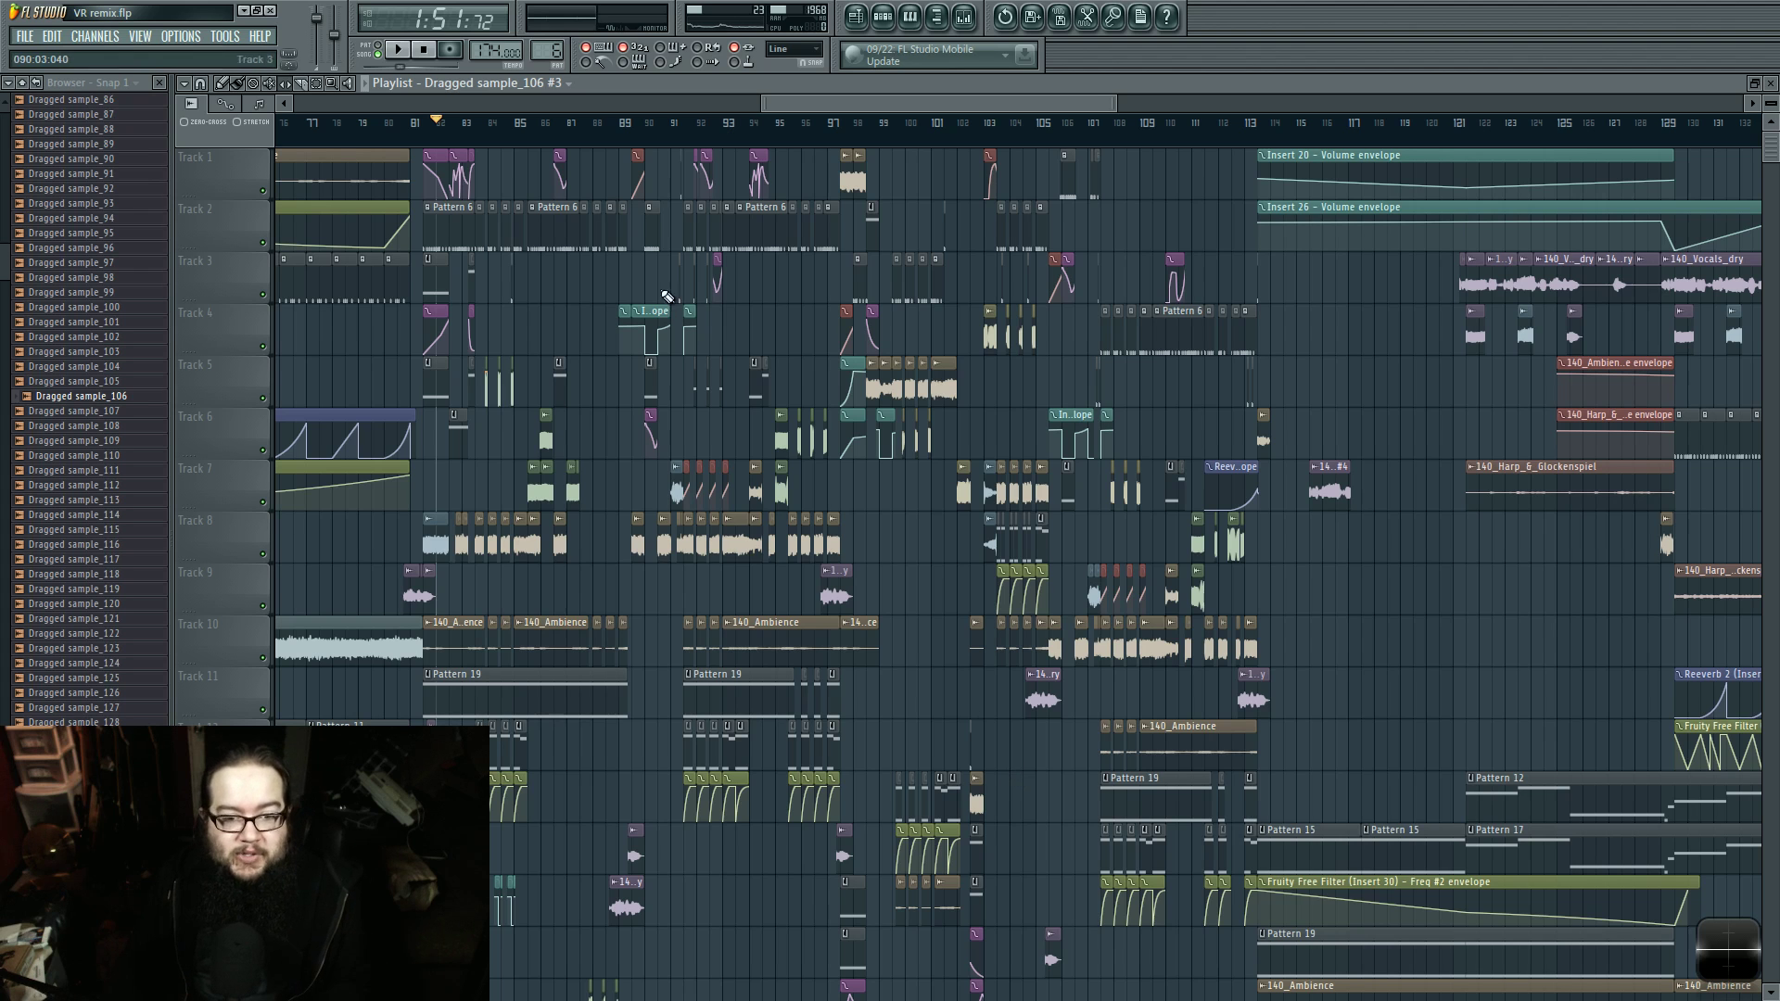
pyautogui.scroll(2, 925, 575)
pyautogui.scroll(1, 925, 574)
pyautogui.moveTo(1457, 570); pyautogui.dragTo(1029, 535)
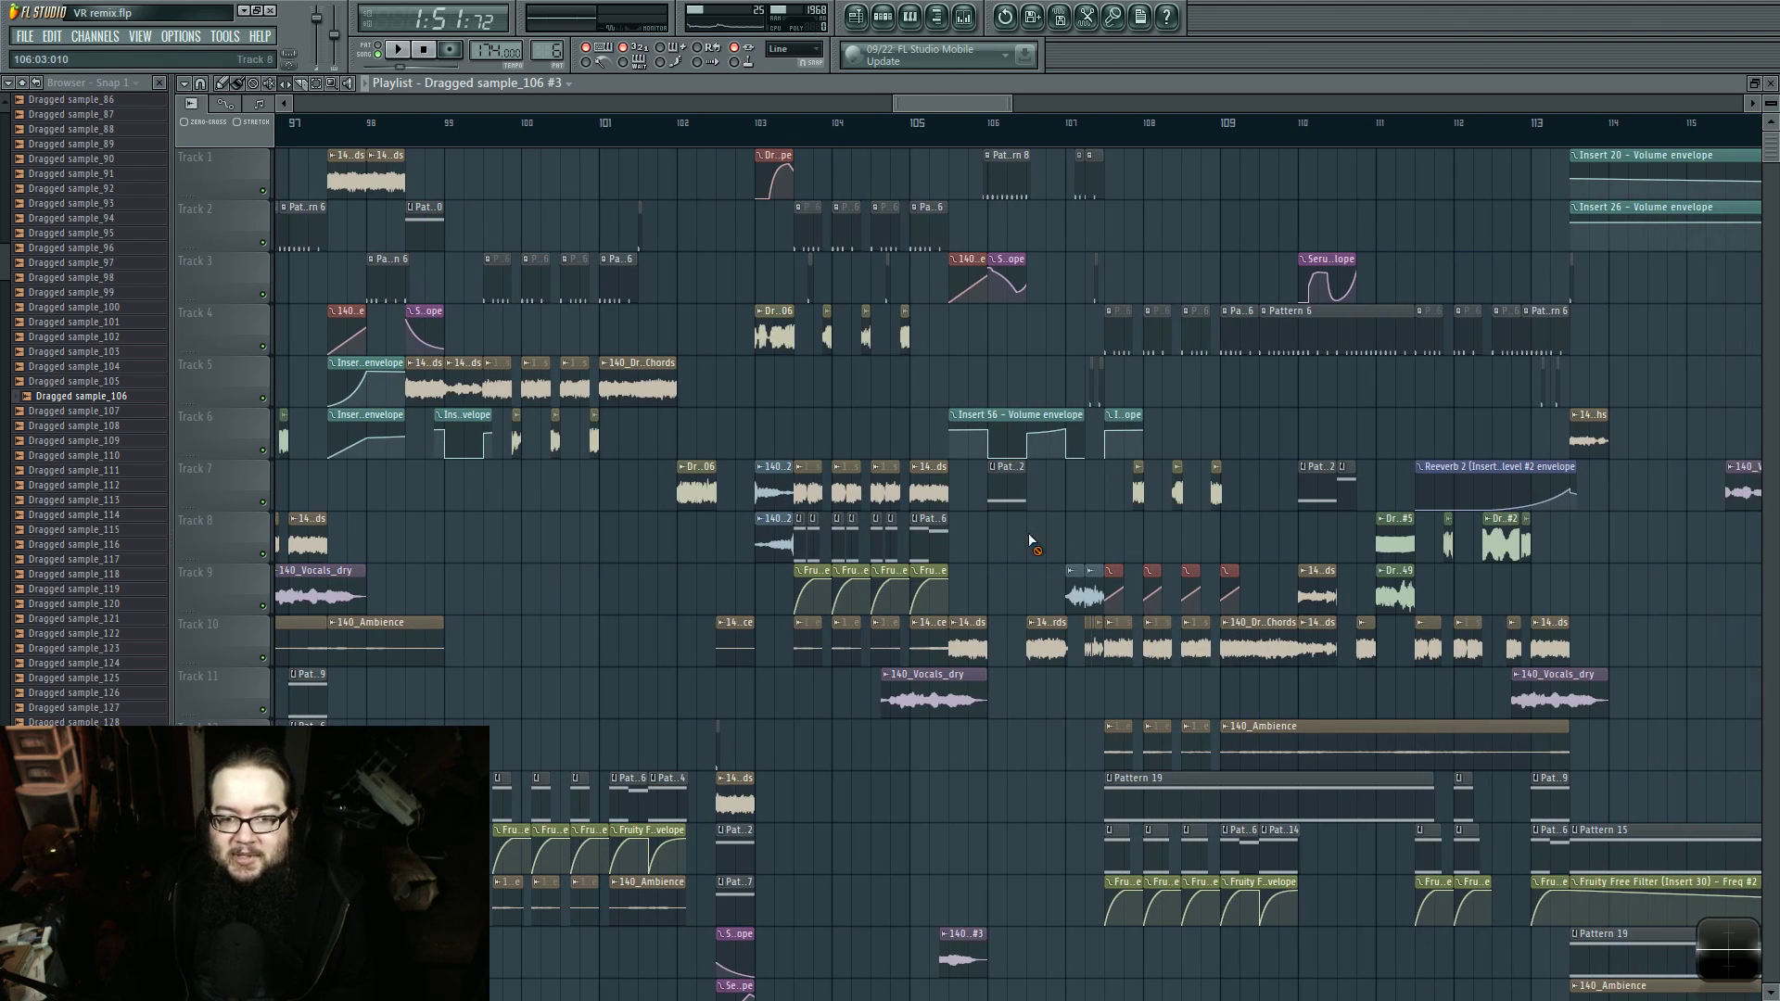
# Step: View the channel settings of the Dragged sample_106 clip on Track 4 at bar 103, preview its waveform, and close them
pyautogui.doubleClick(779, 334)
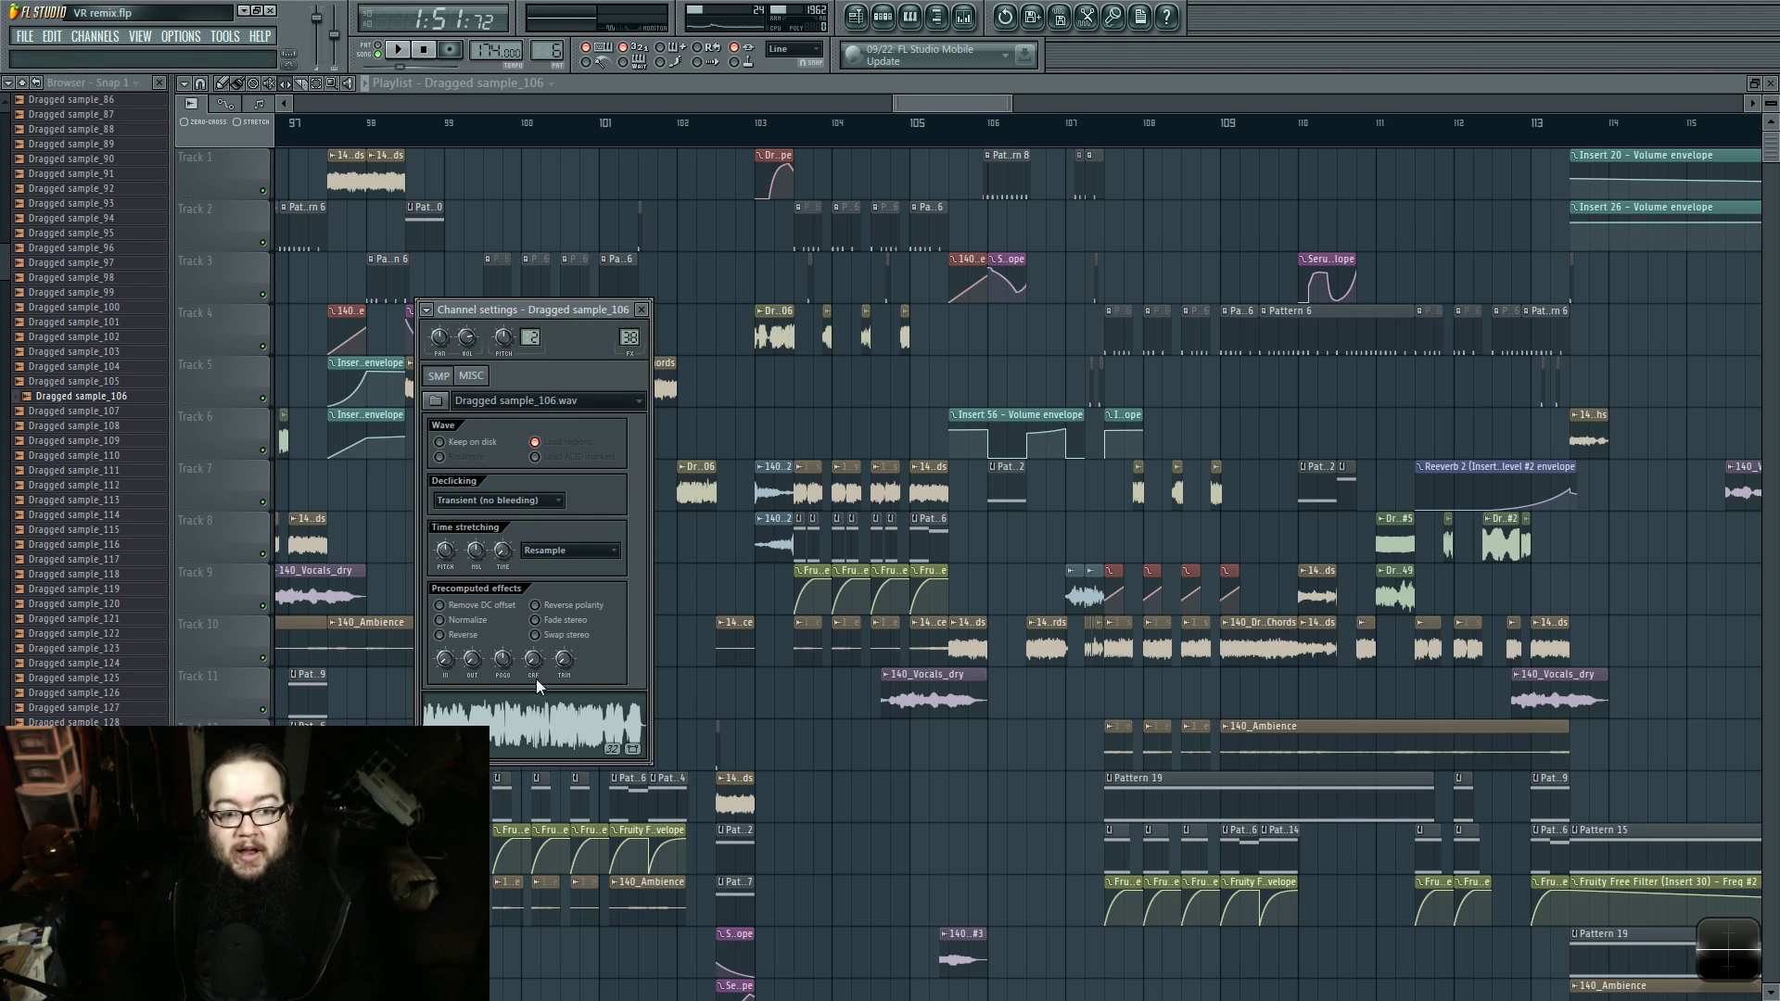
pyautogui.click(544, 717)
pyautogui.click(425, 56)
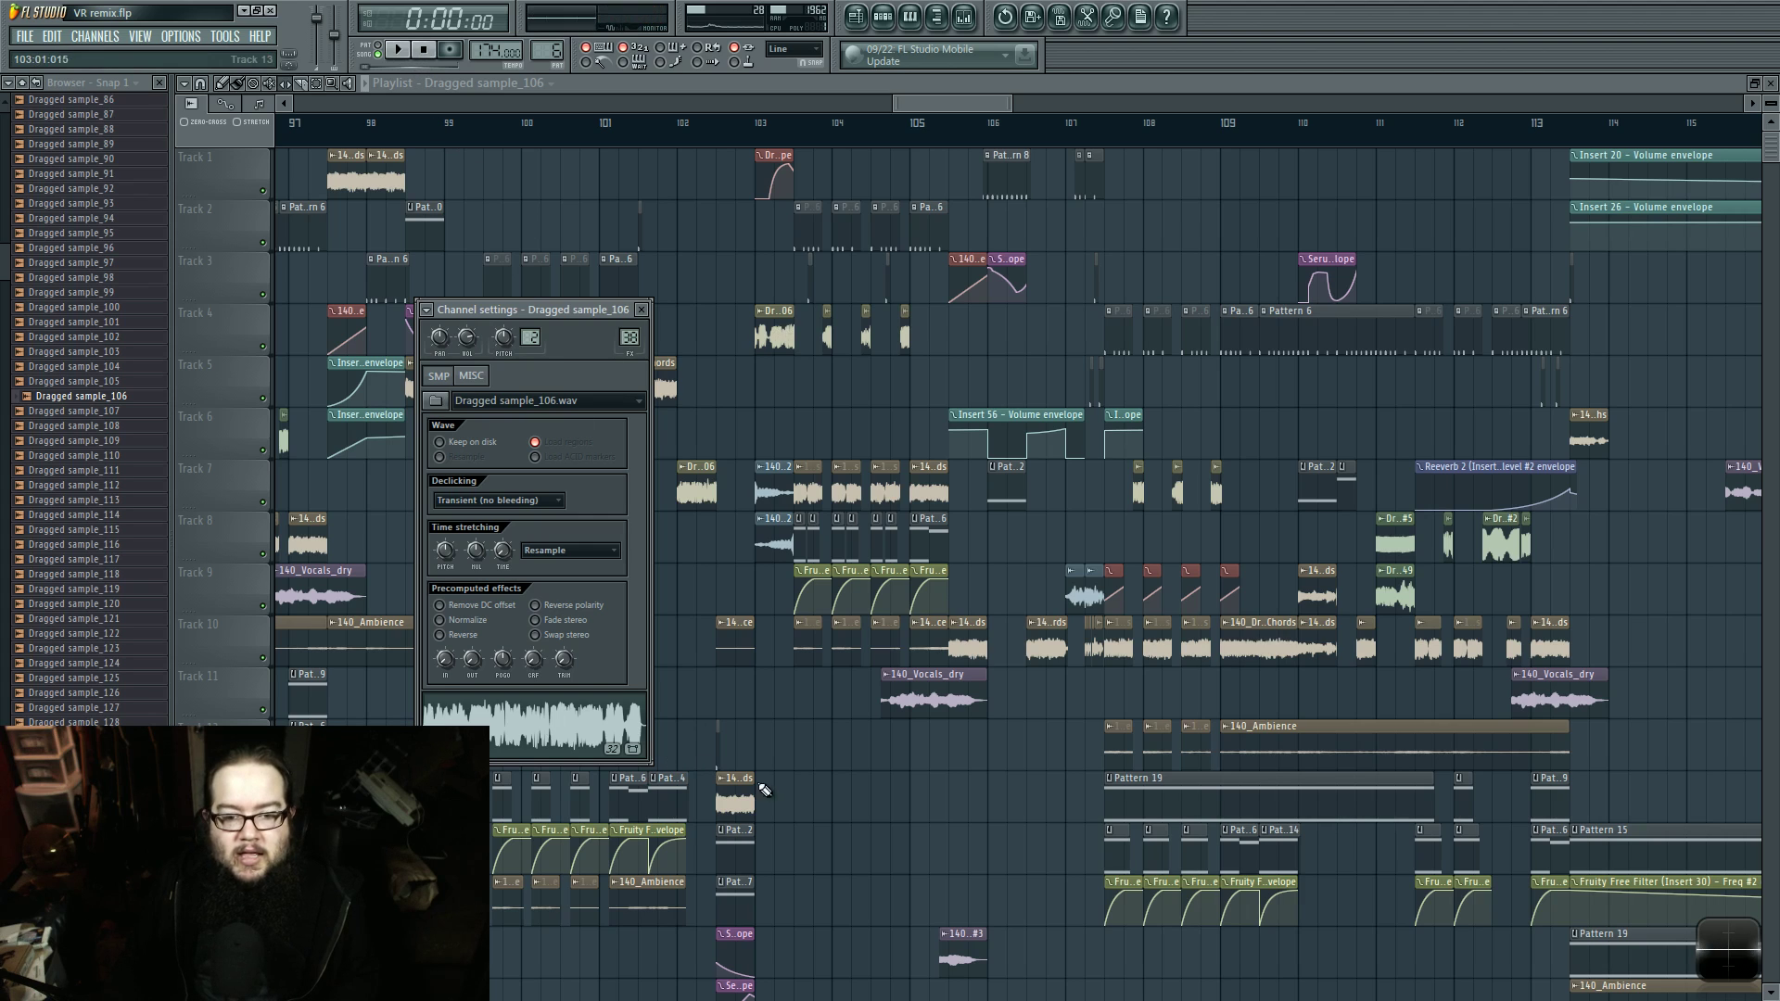
pyautogui.click(801, 740)
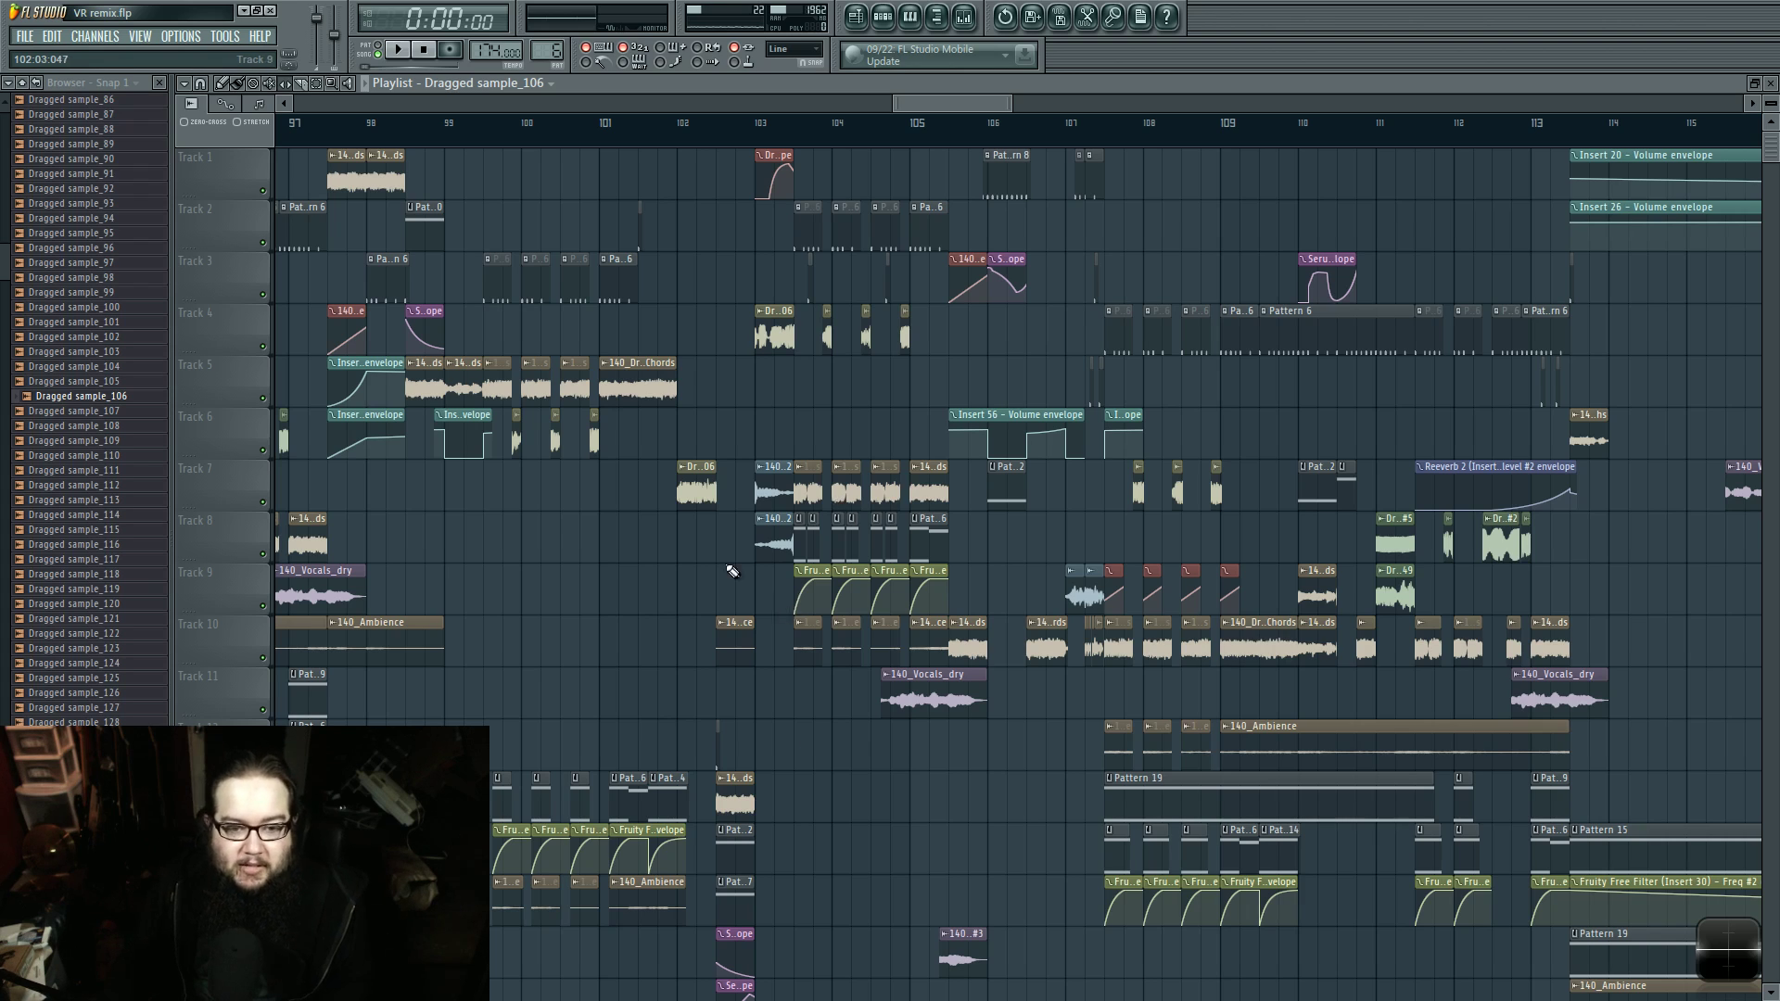
pyautogui.scroll(-3, 648, 649)
pyautogui.scroll(-6, 654, 658)
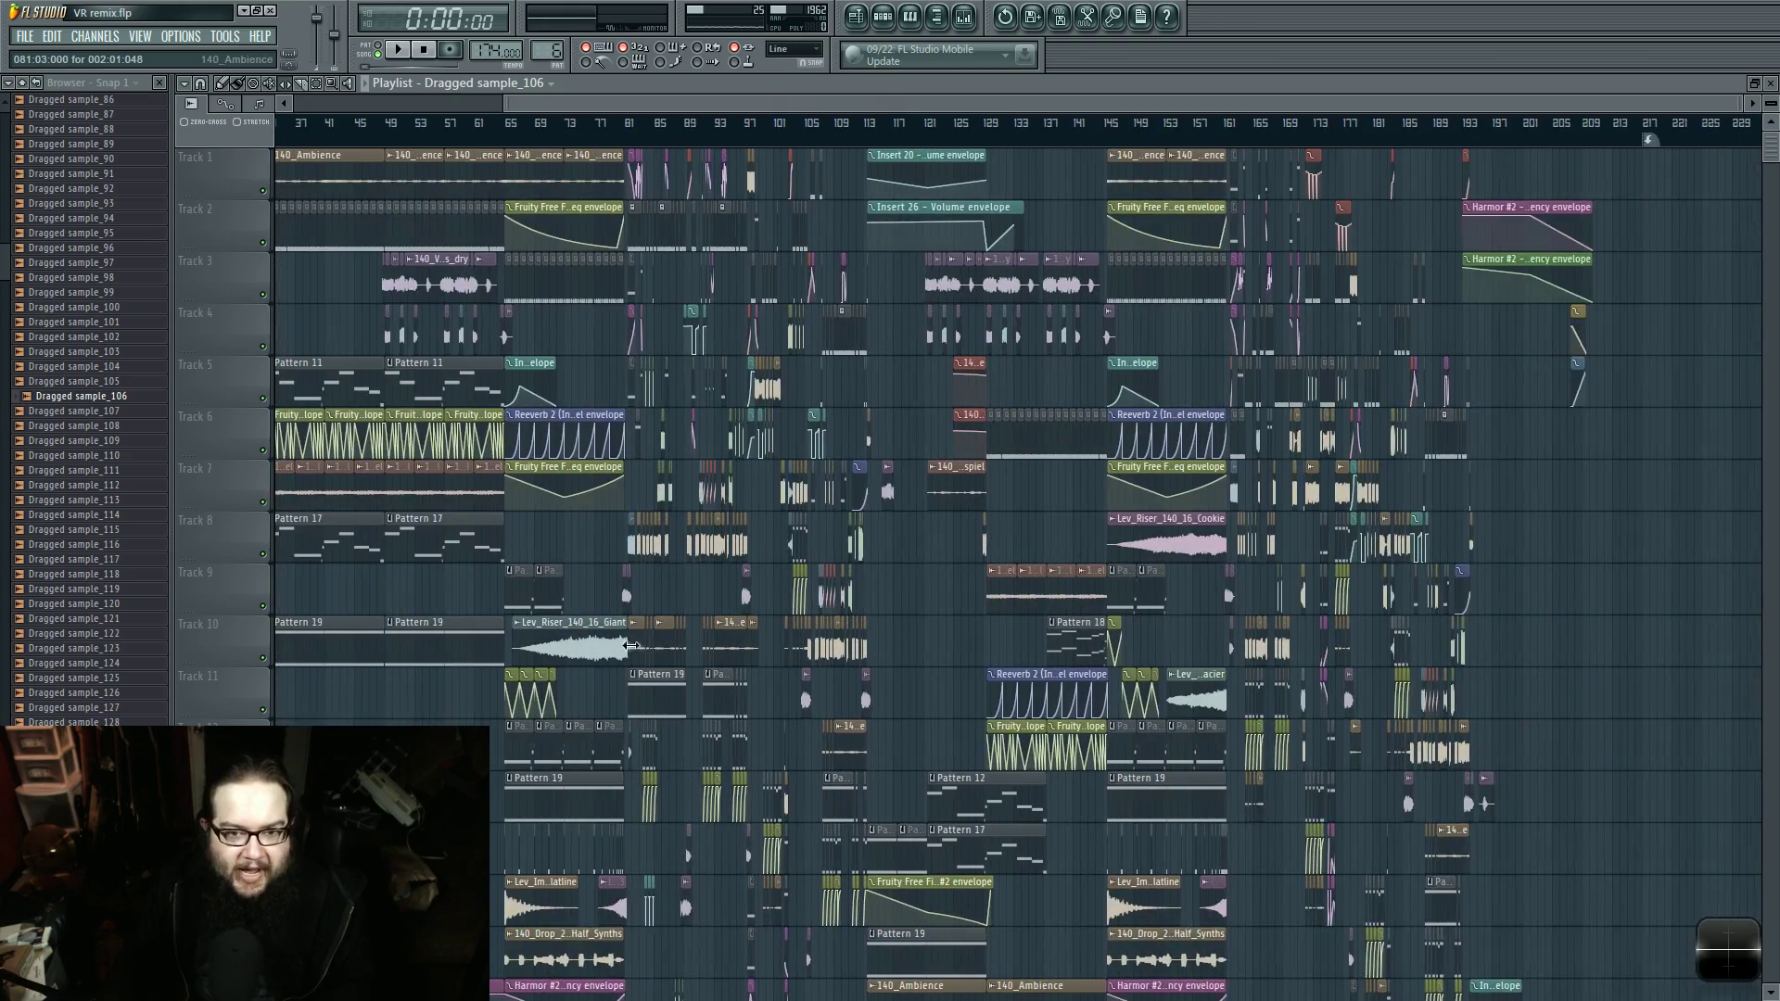
pyautogui.scroll(-1, 1183, 818)
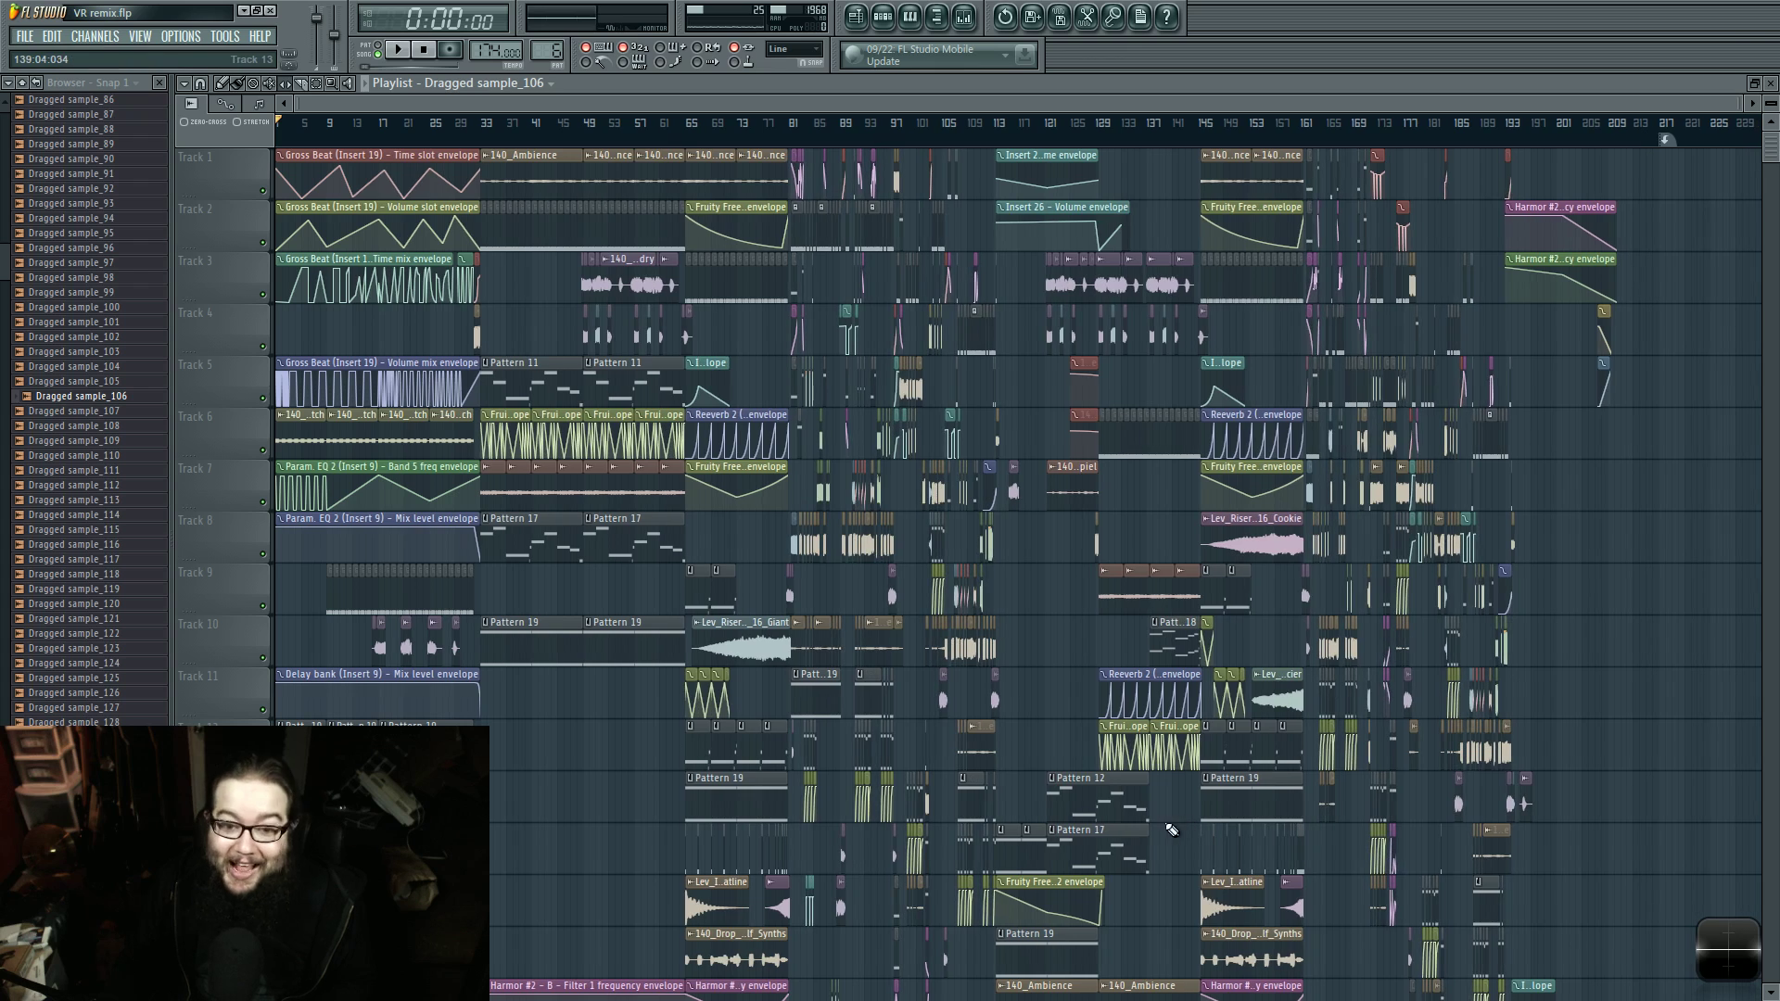
pyautogui.scroll(-6, 1054, 655)
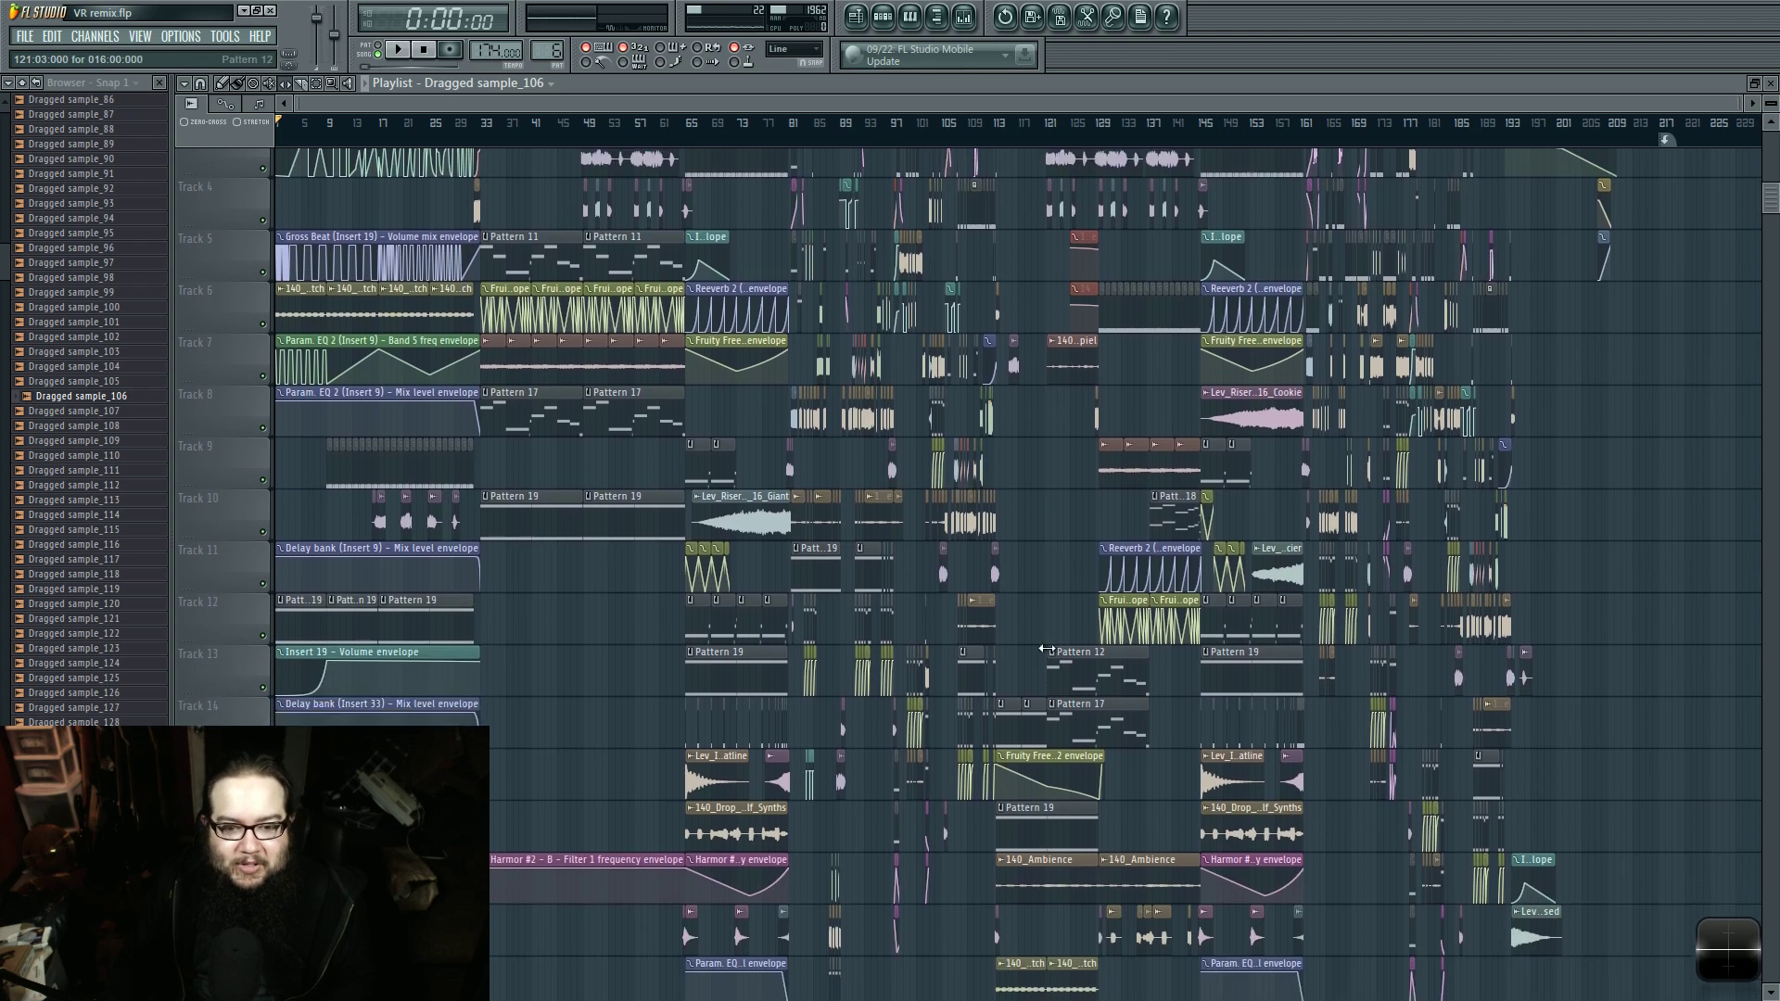
pyautogui.scroll(6, 1056, 658)
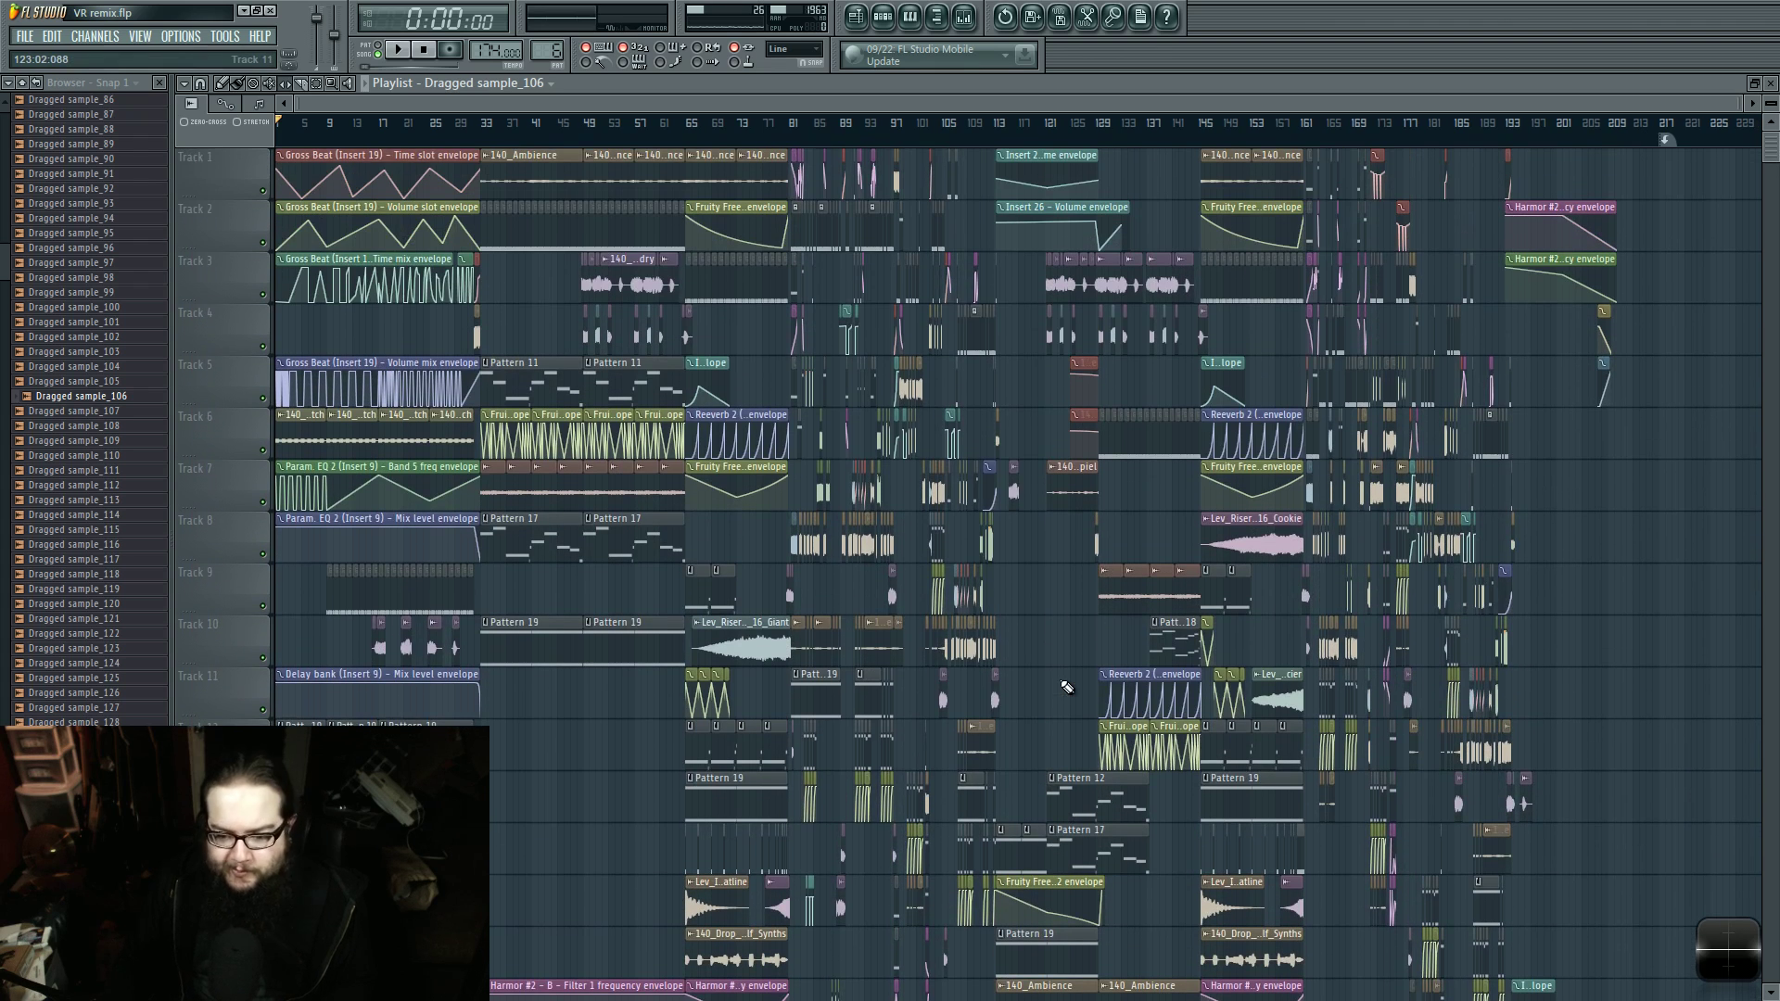